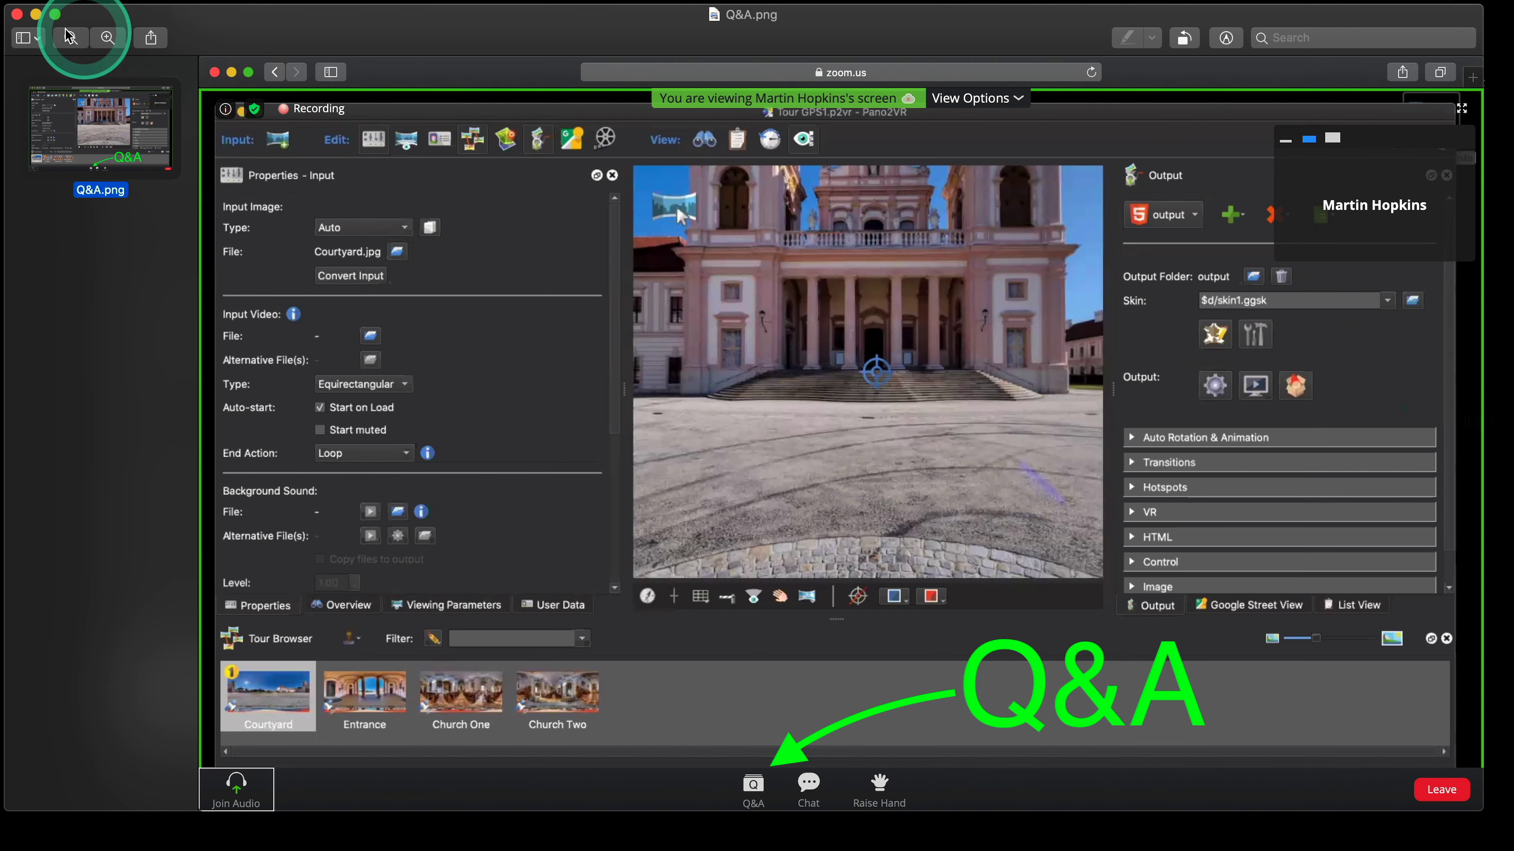
Close the Q&A.png image and the open Pano2VR window, and relaunch Pano2VR
click(18, 14)
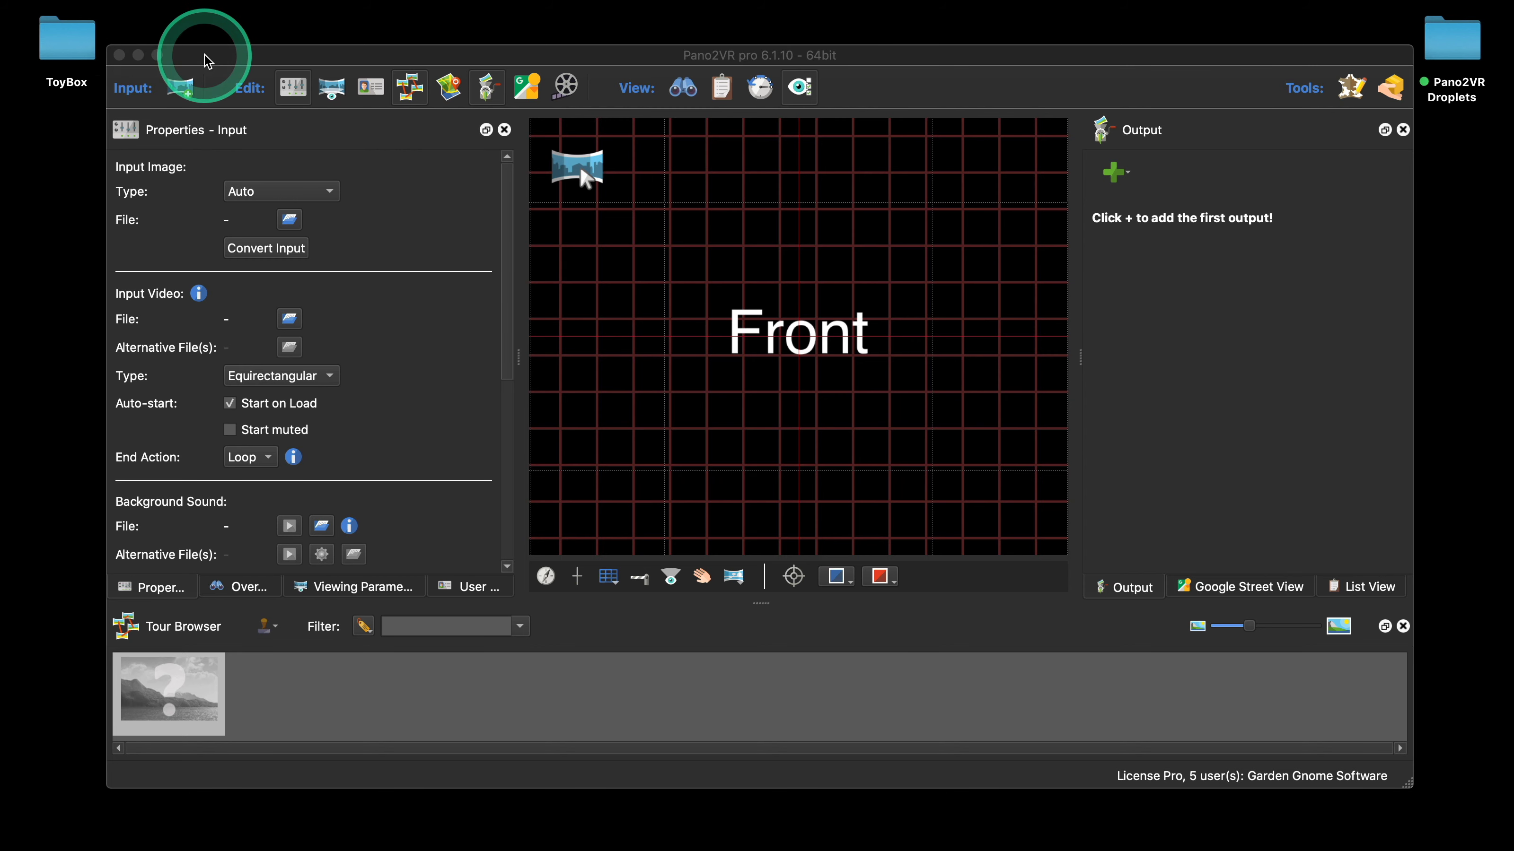
click(114, 67)
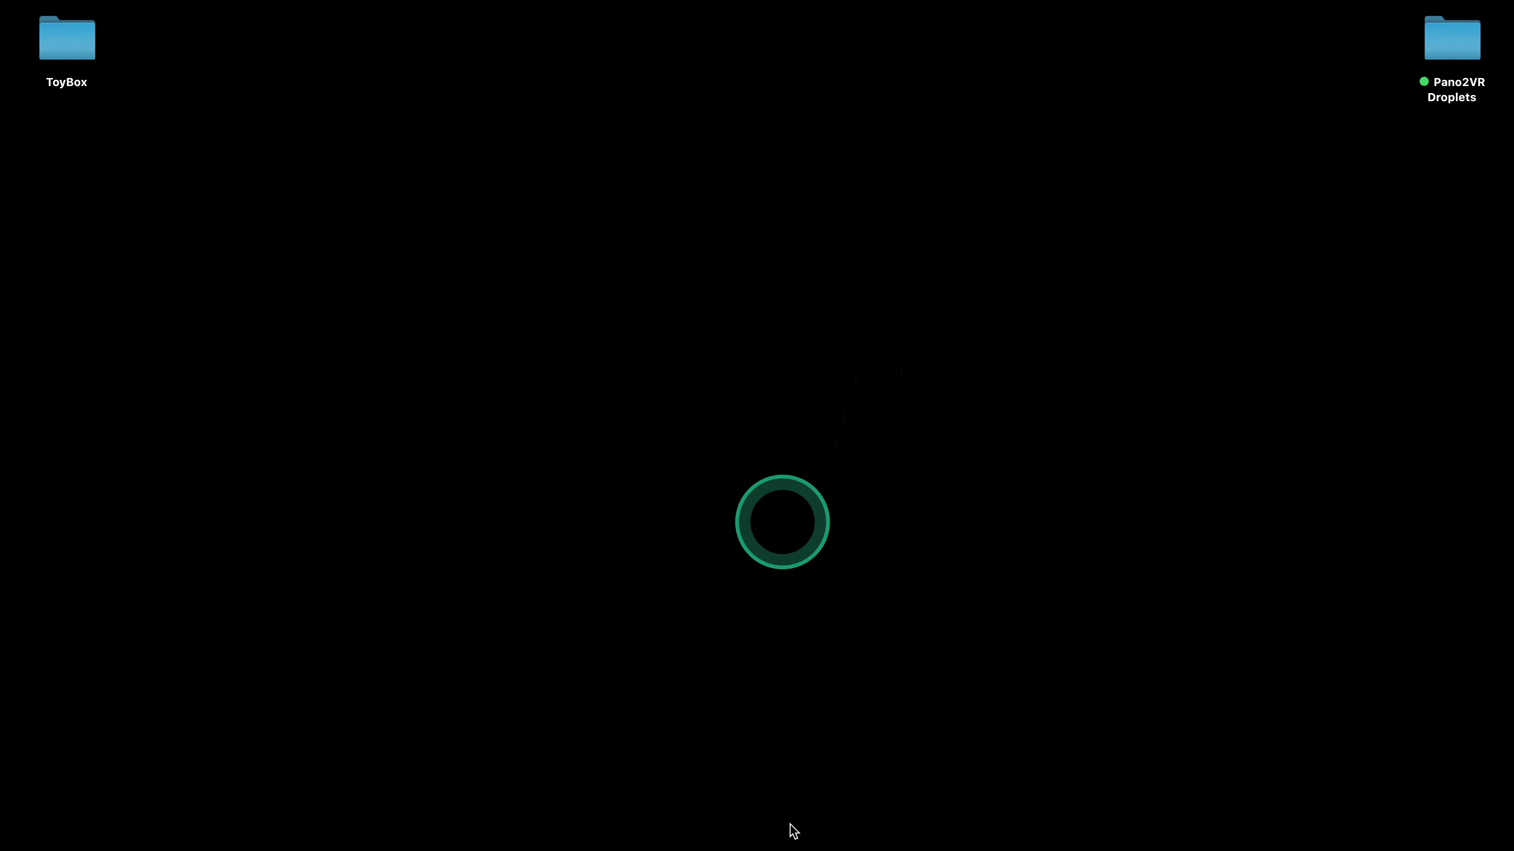
mouse_move(766, 835)
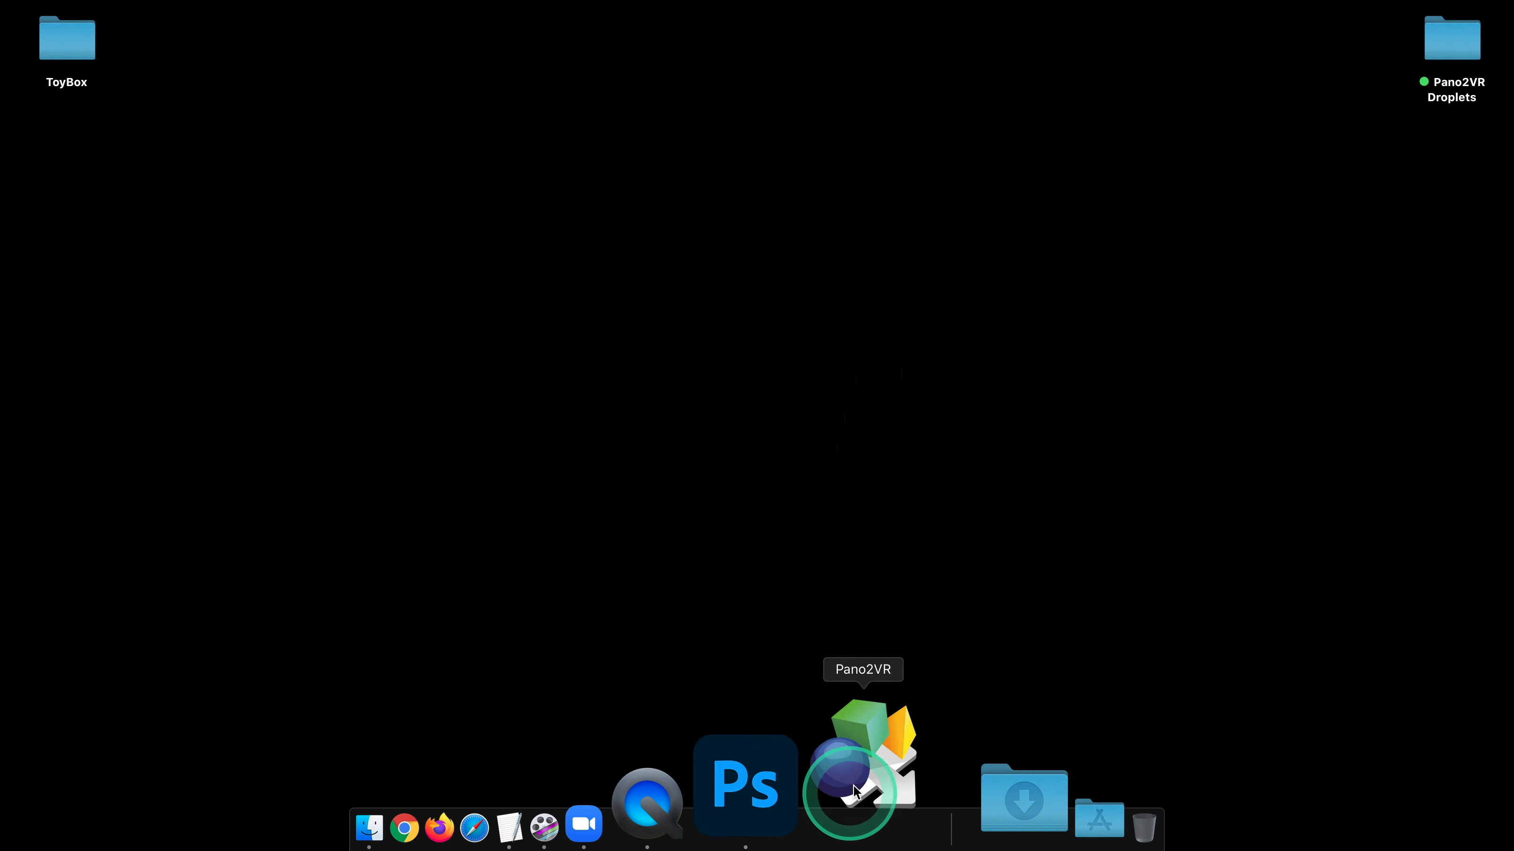
click(855, 792)
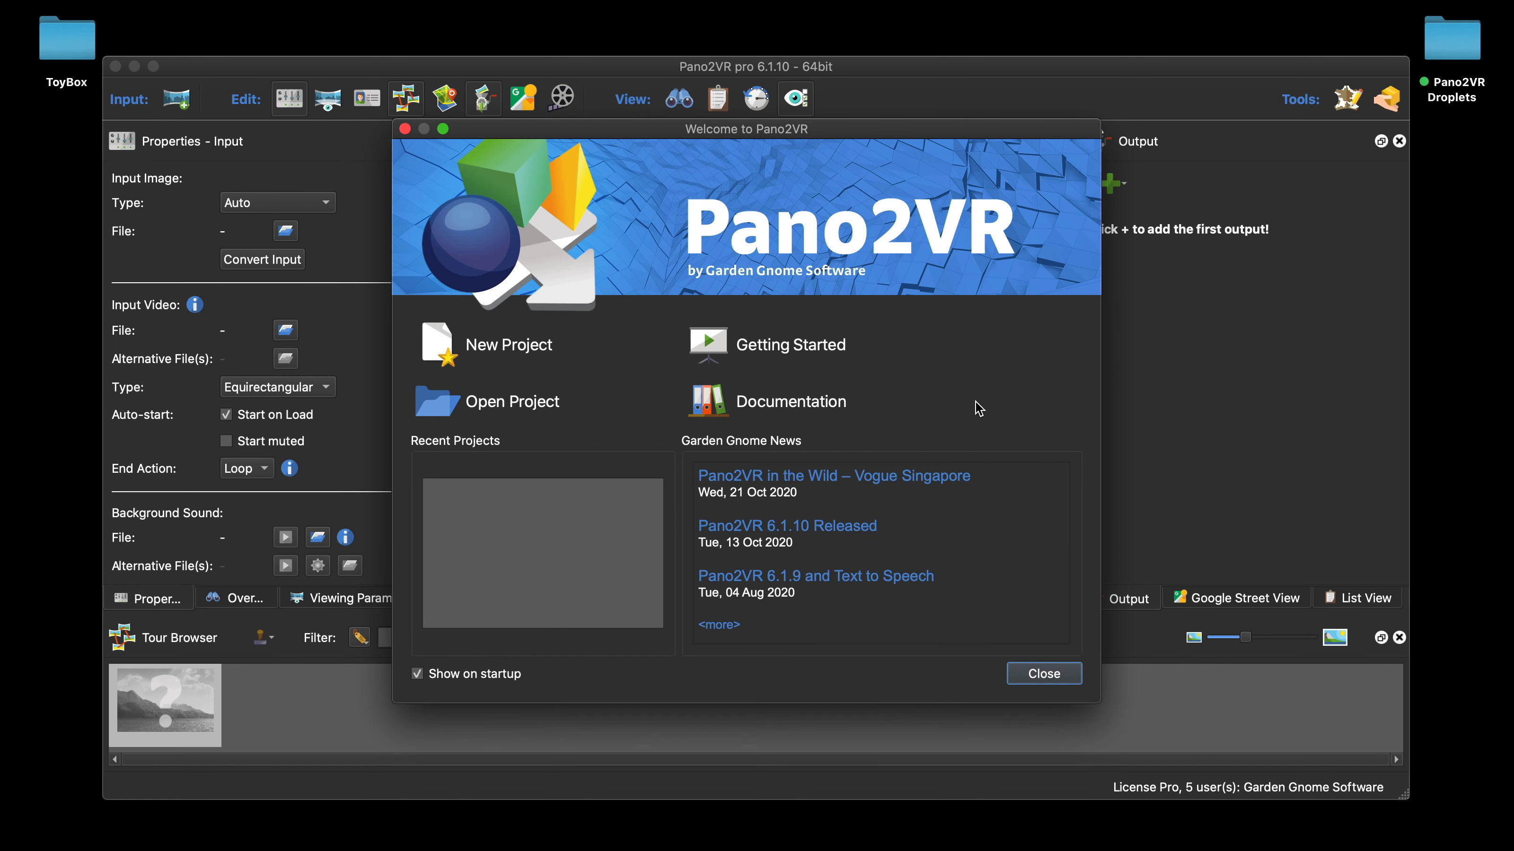
Disable showing the welcome screen on startup, close it, and check the same option in the general preferences
click(417, 674)
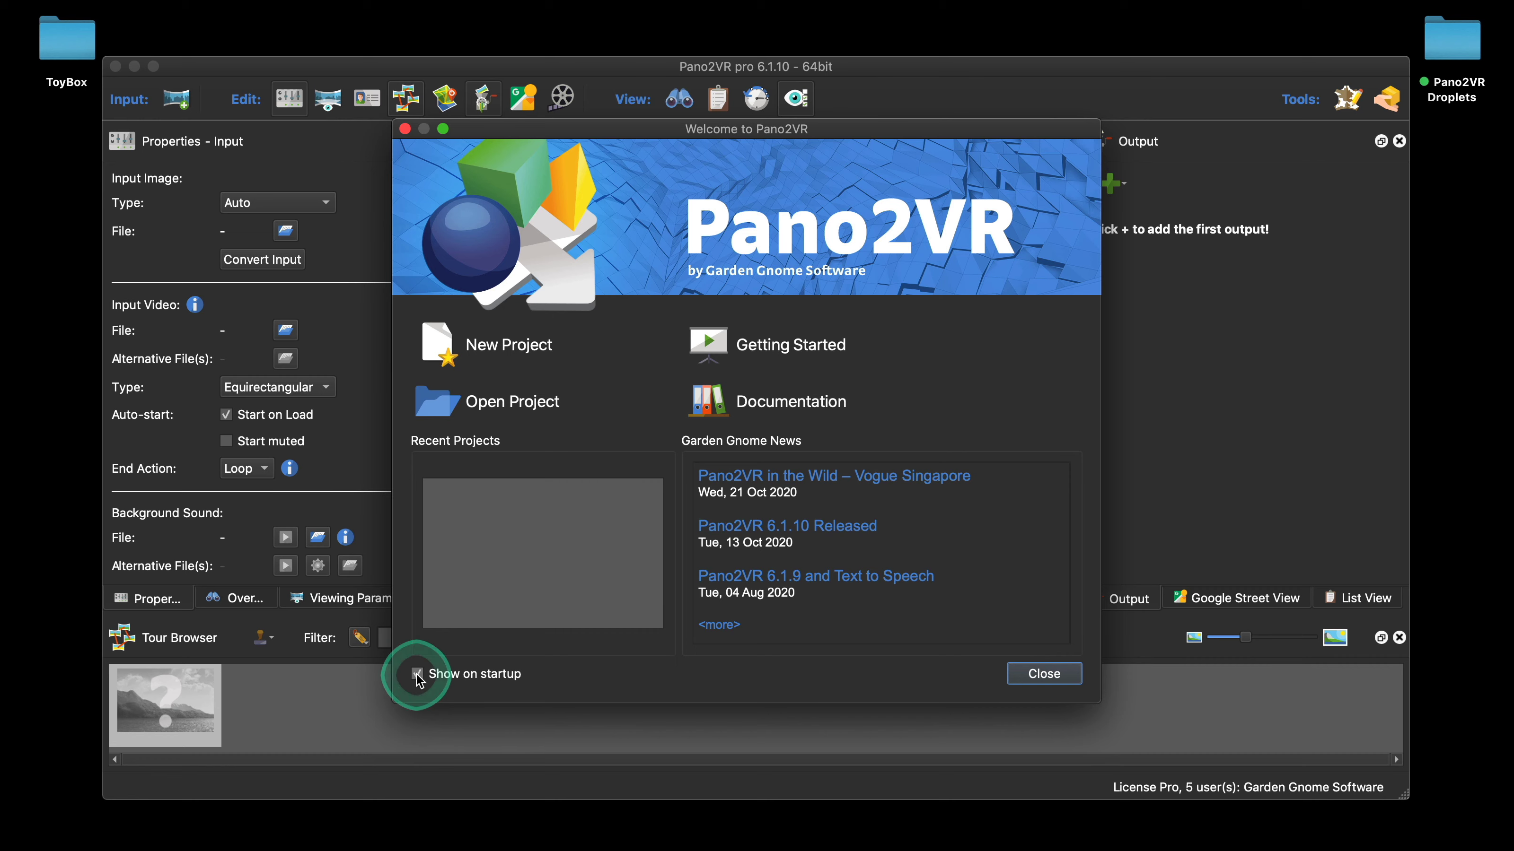
click(1044, 673)
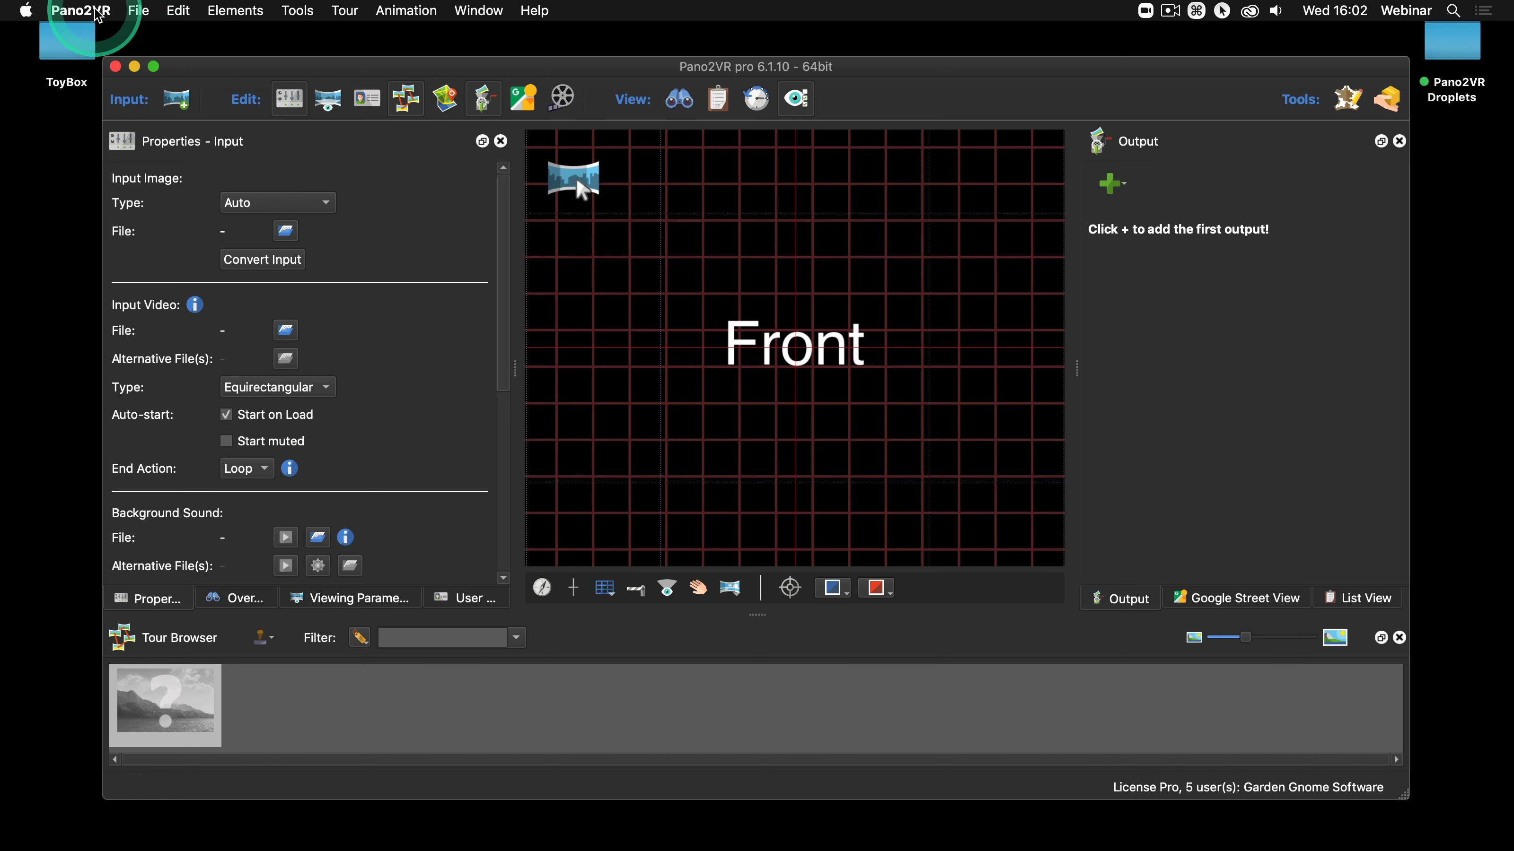
click(101, 13)
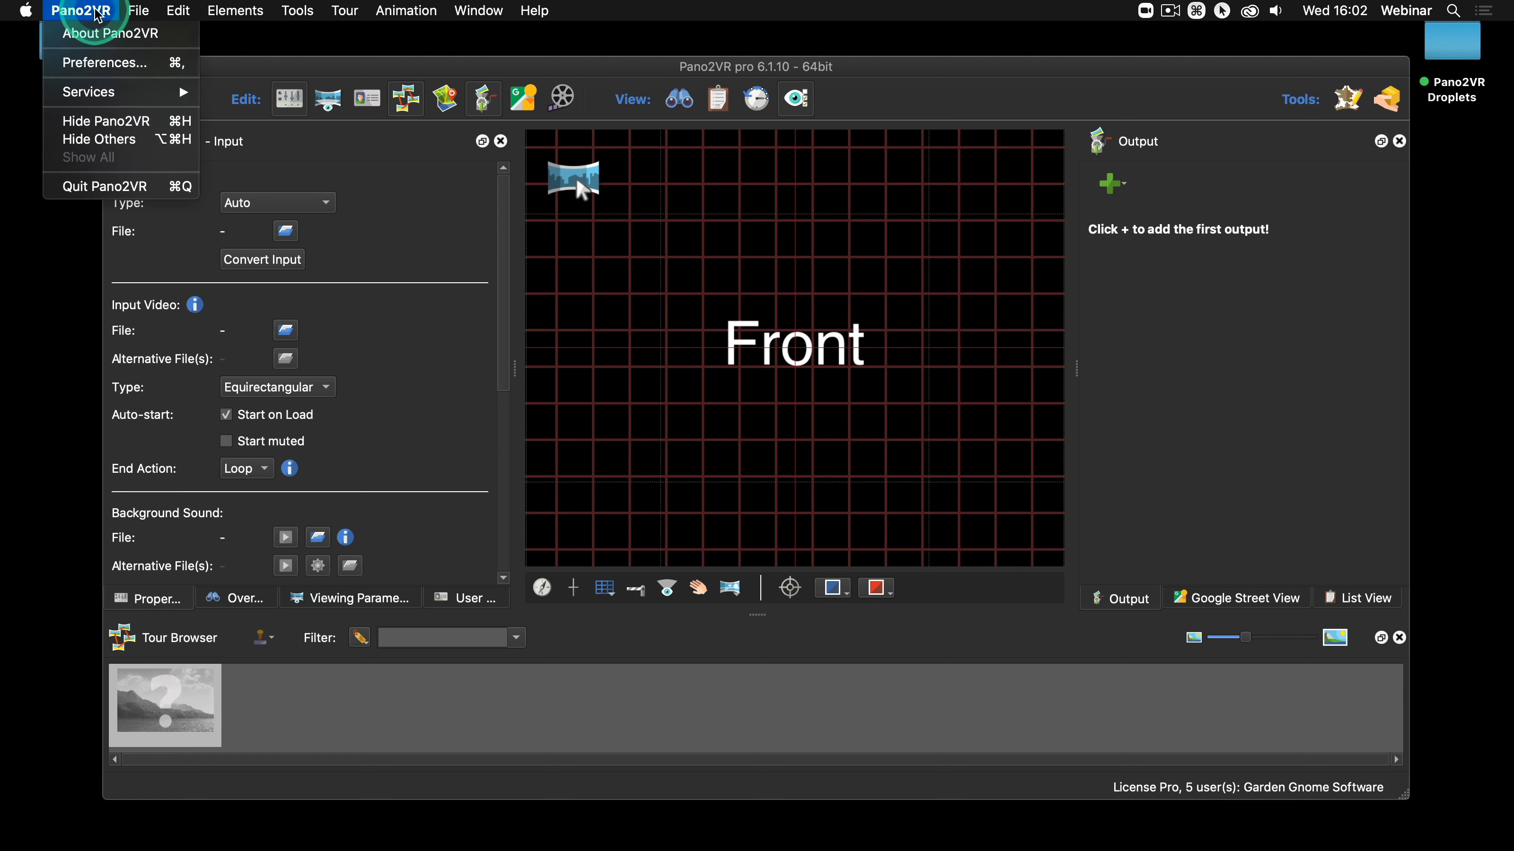
click(101, 63)
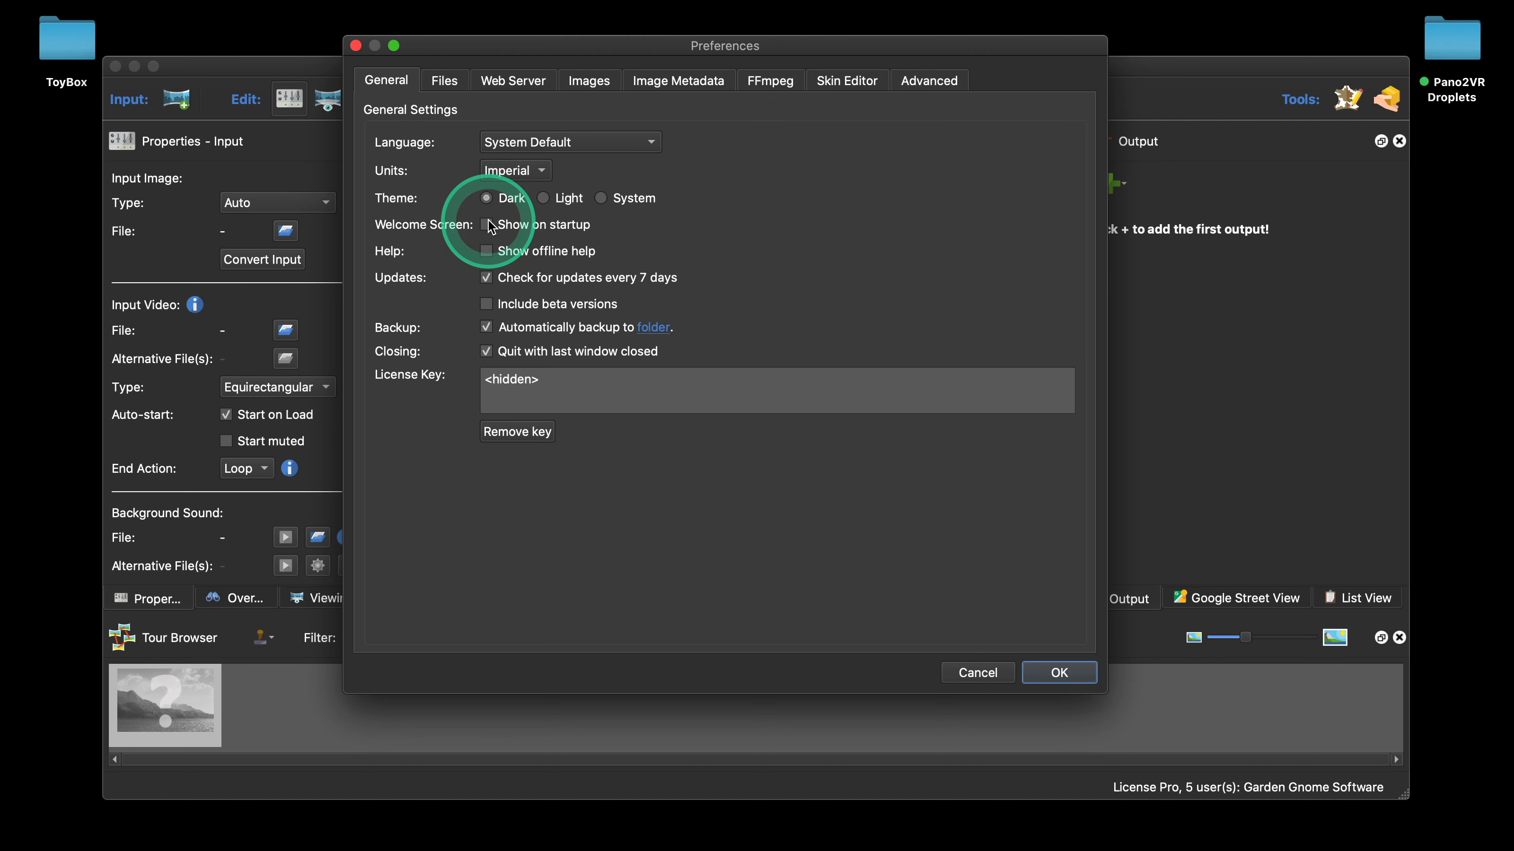
click(355, 47)
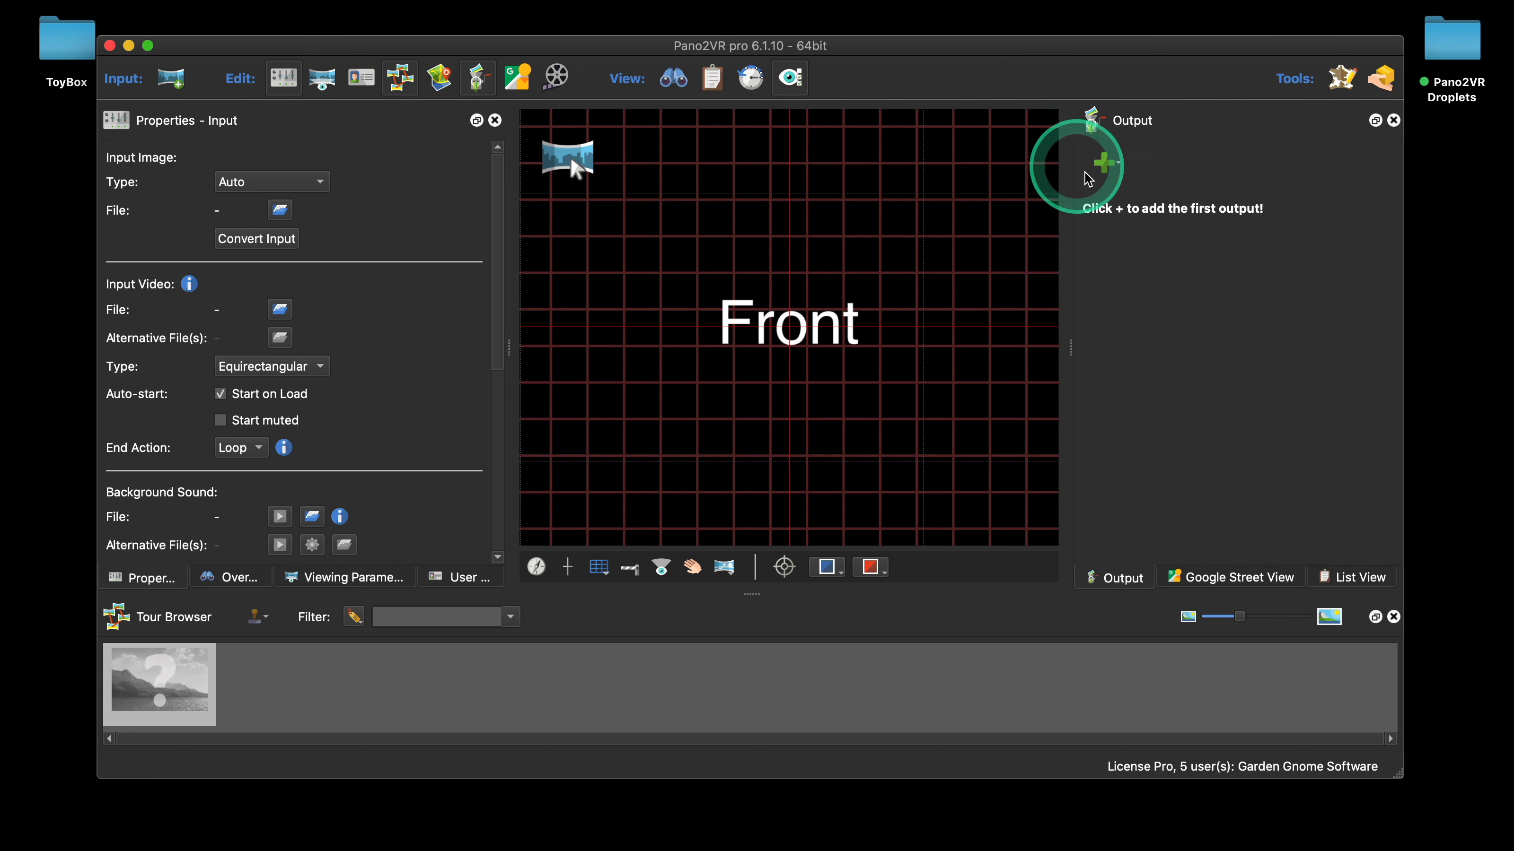
Add a Transformation output, expand its settings, and widen the output area so all the settings fit
click(1100, 160)
click(1128, 212)
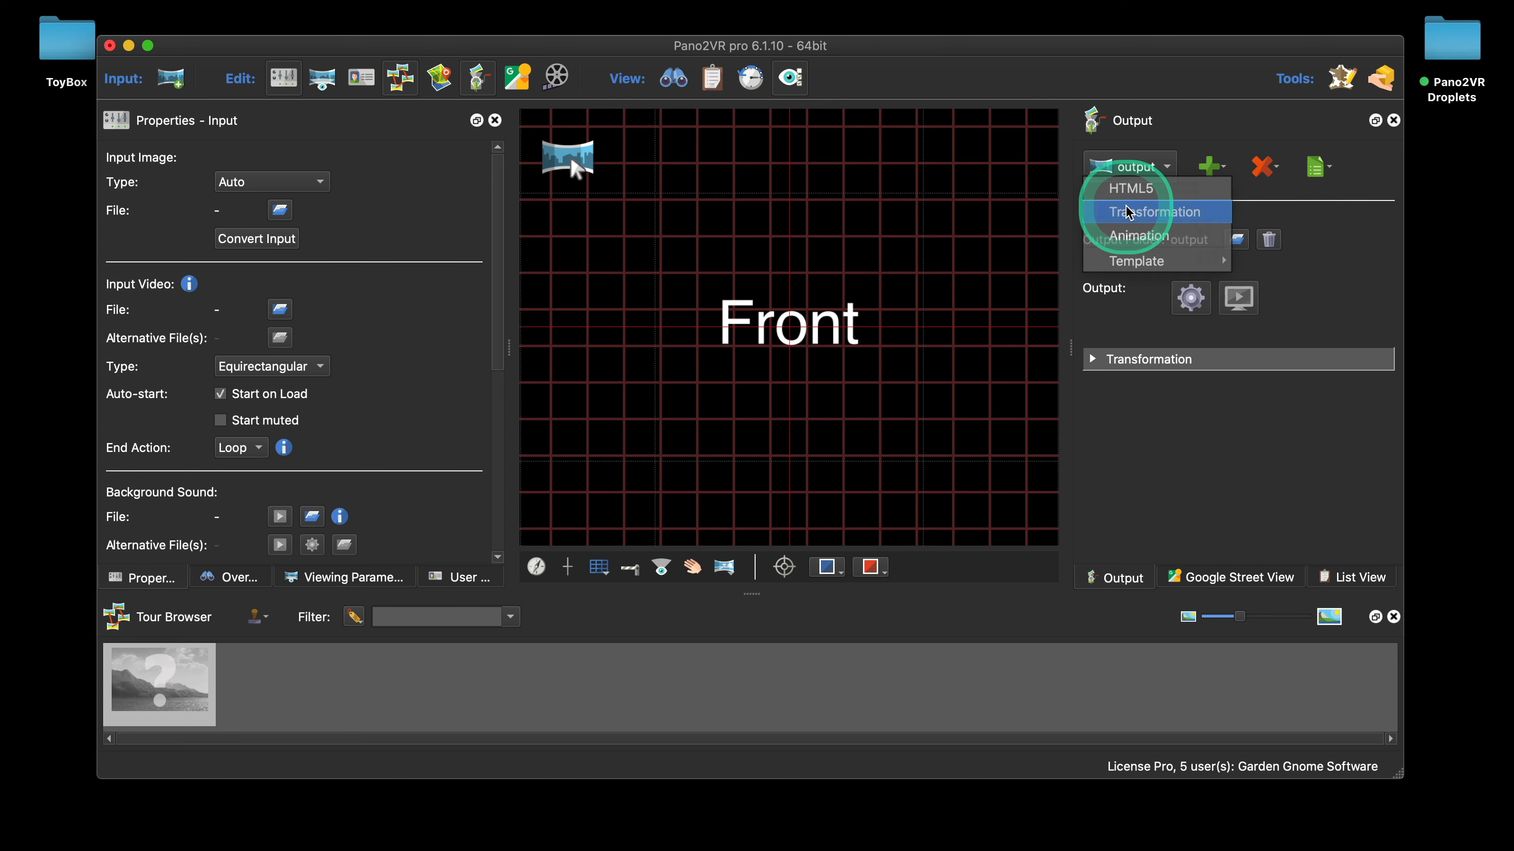
click(1094, 360)
scroll(1216, 338, down, 5)
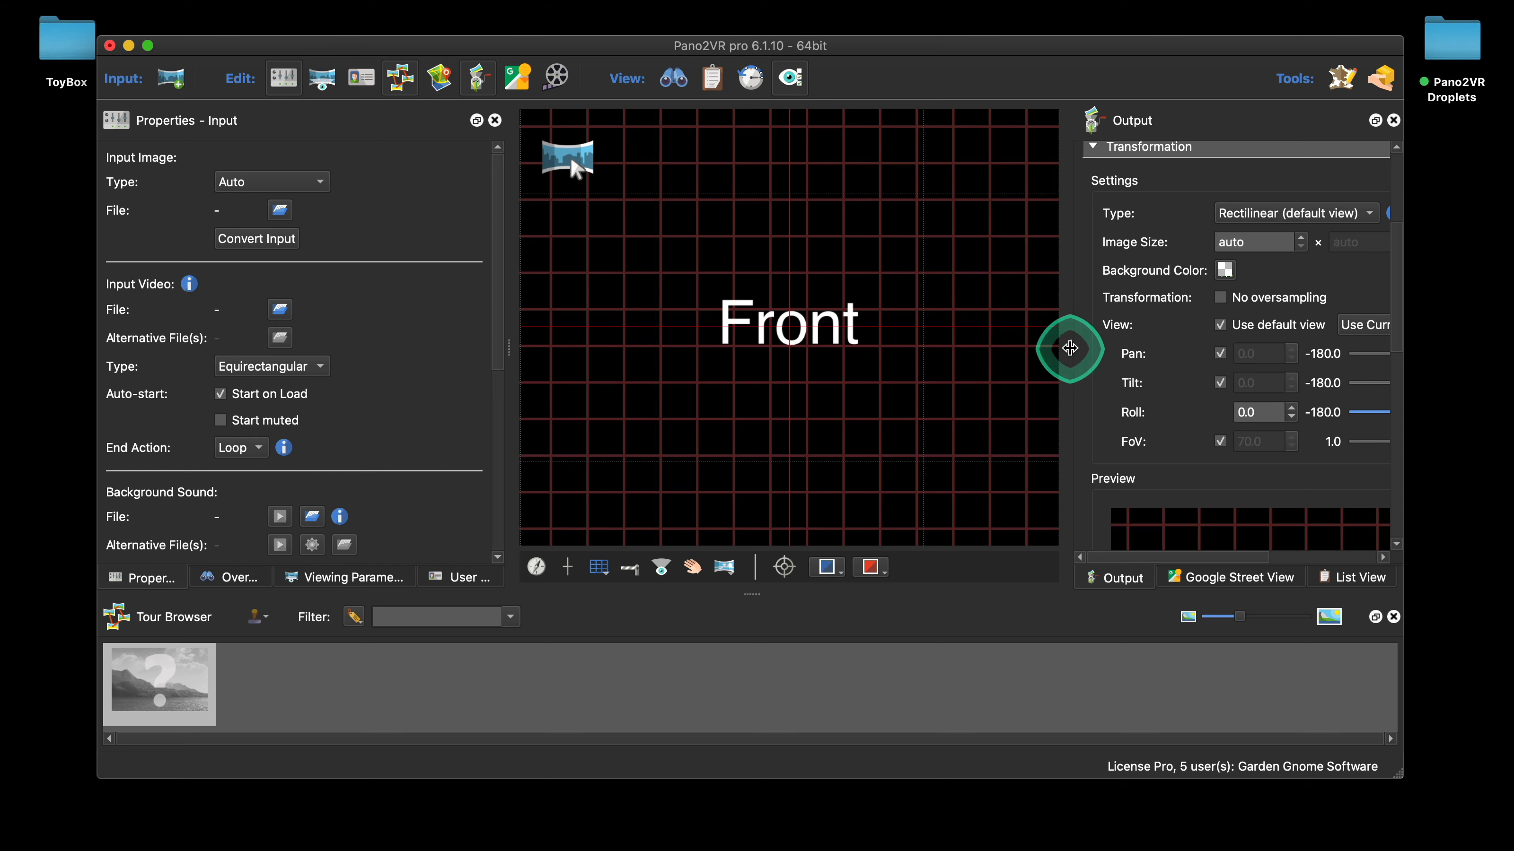
drag(1069, 348, 885, 341)
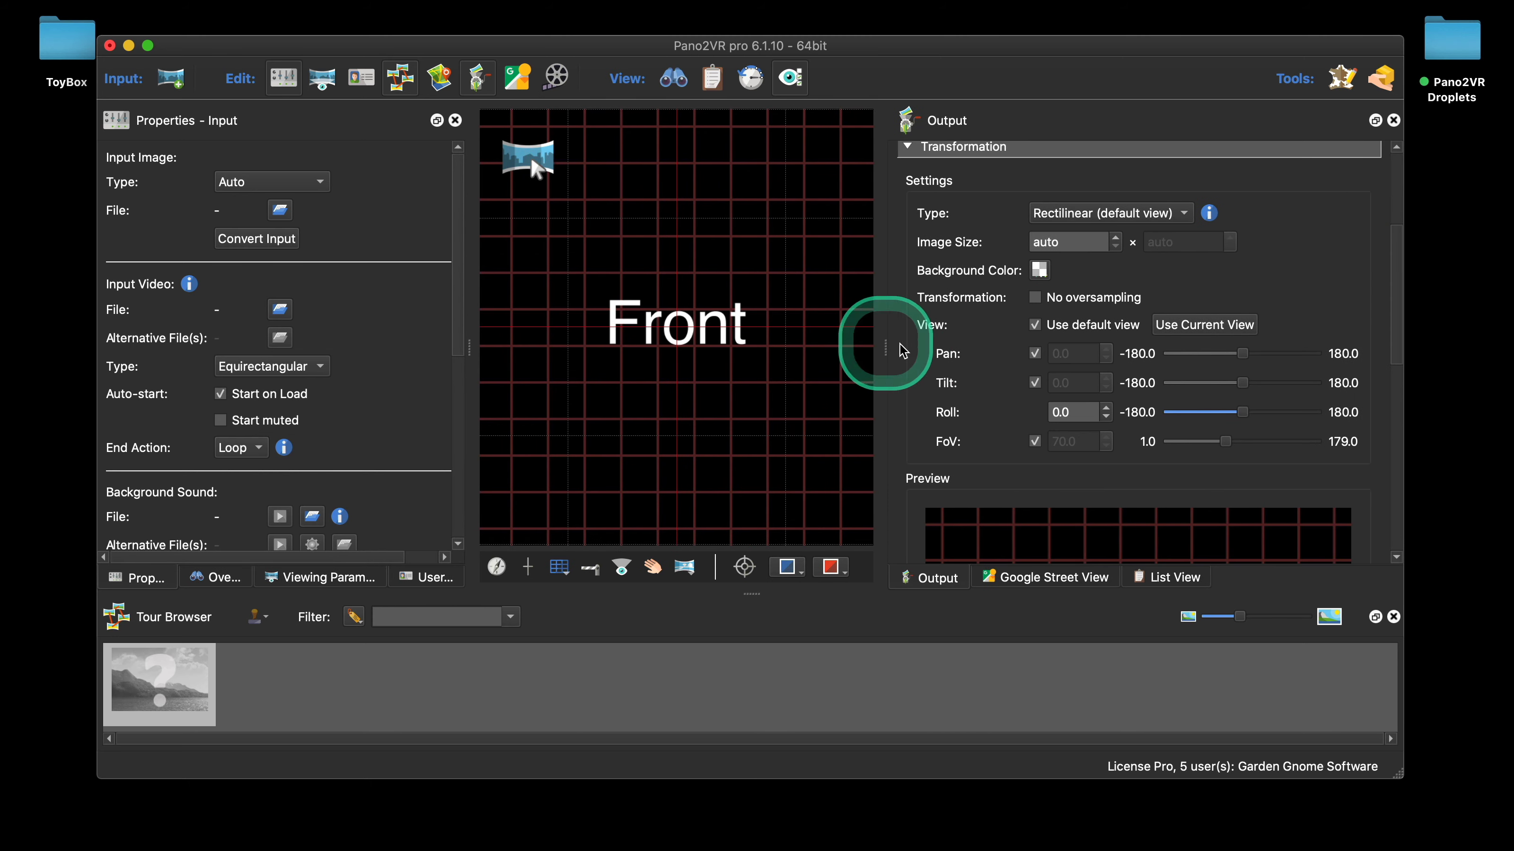
Switch the transformation preview to Small and set the transformation type to Equirectangular
right_click(1115, 525)
click(1123, 530)
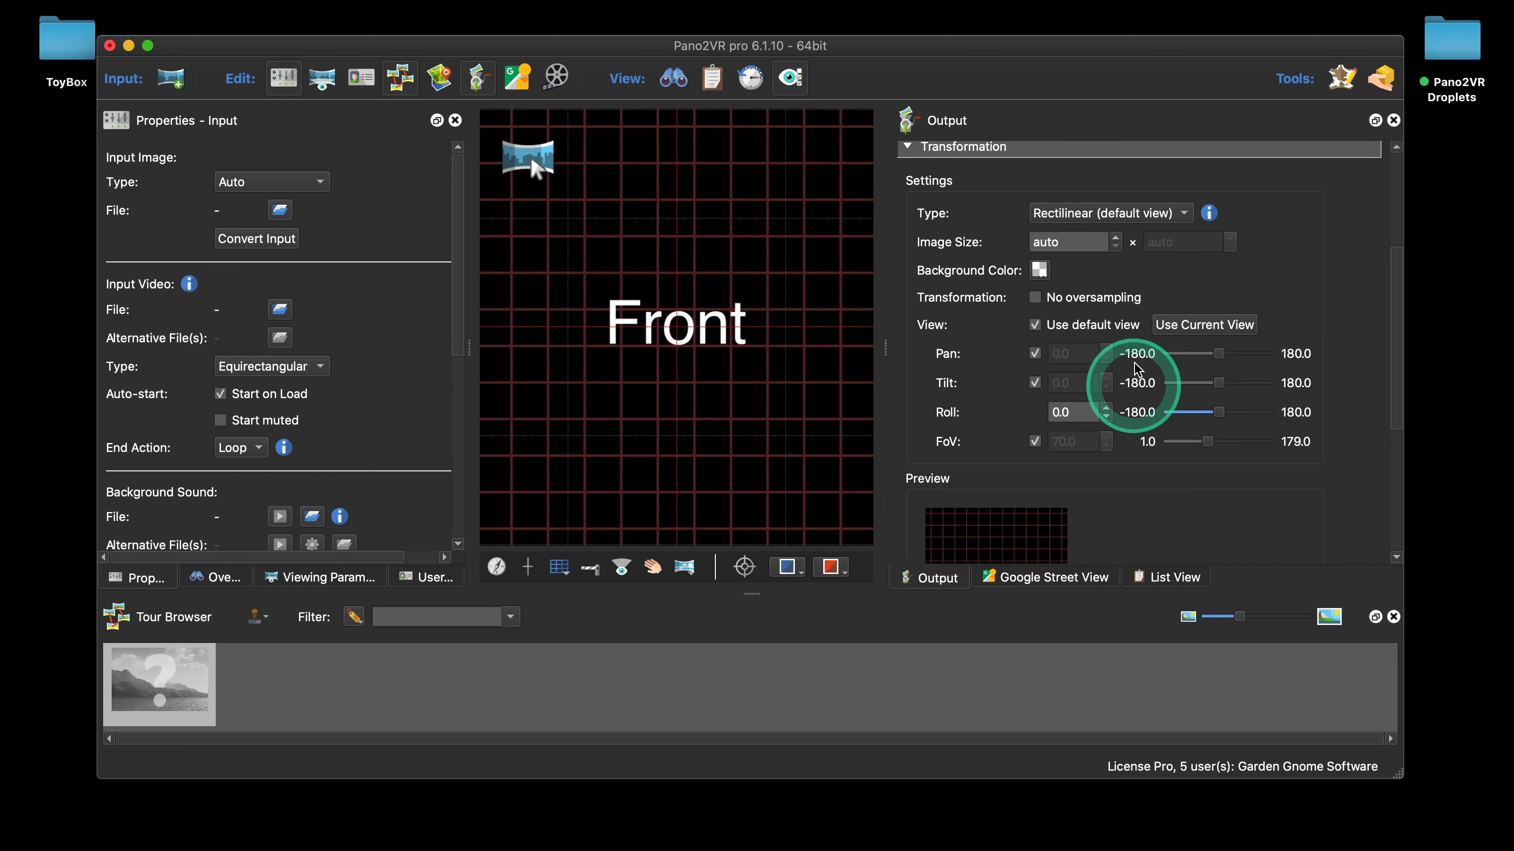
scroll(1189, 263, up, 2)
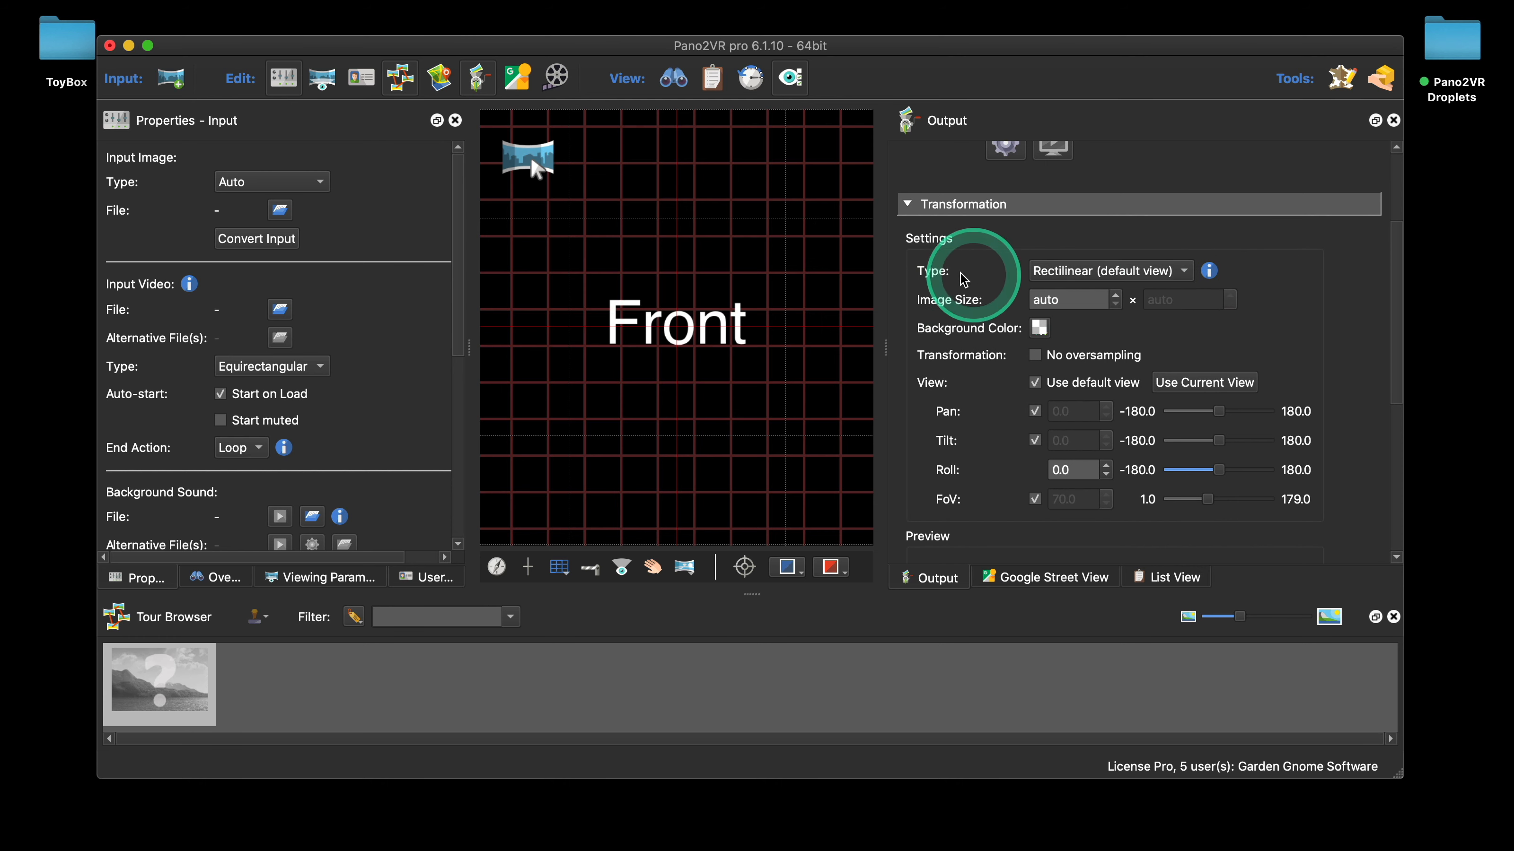
click(1107, 276)
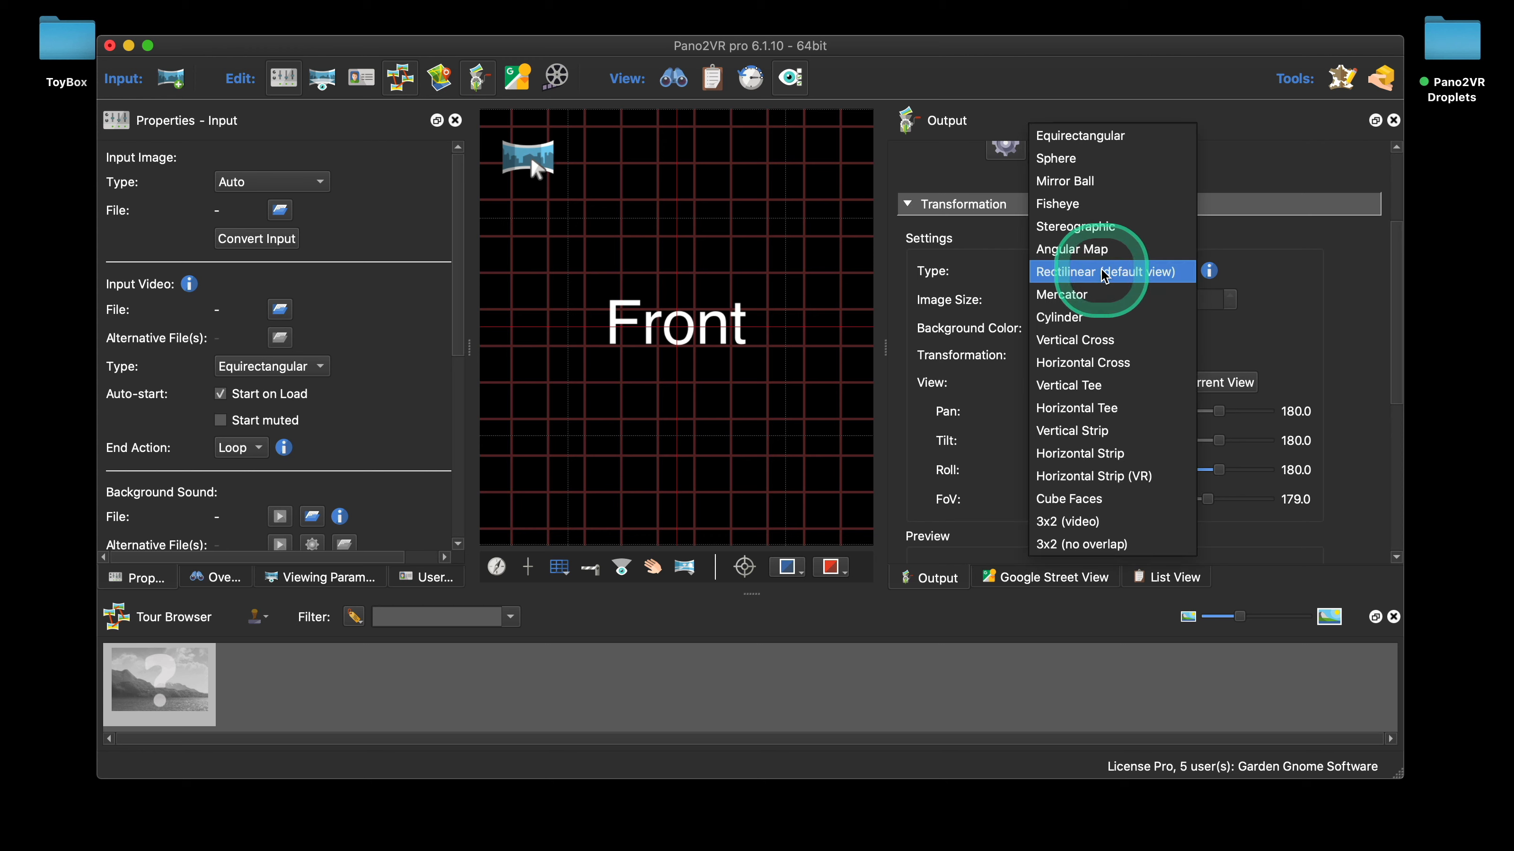
click(1122, 146)
Enlarge the transformation preview to Medium and on to Large
scroll(1328, 343, down, 3)
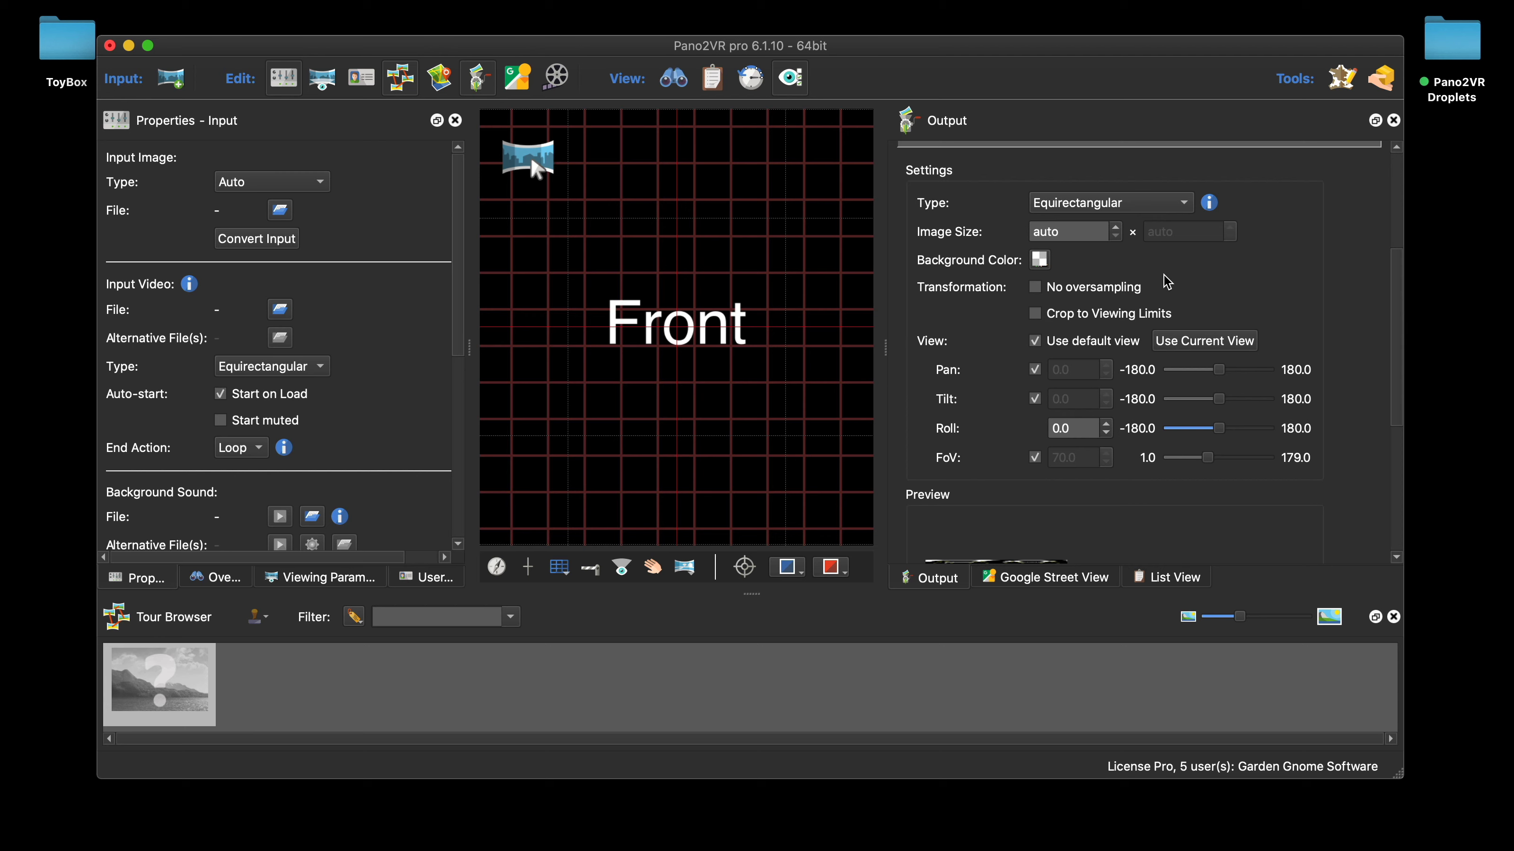
scroll(1167, 282, down, 3)
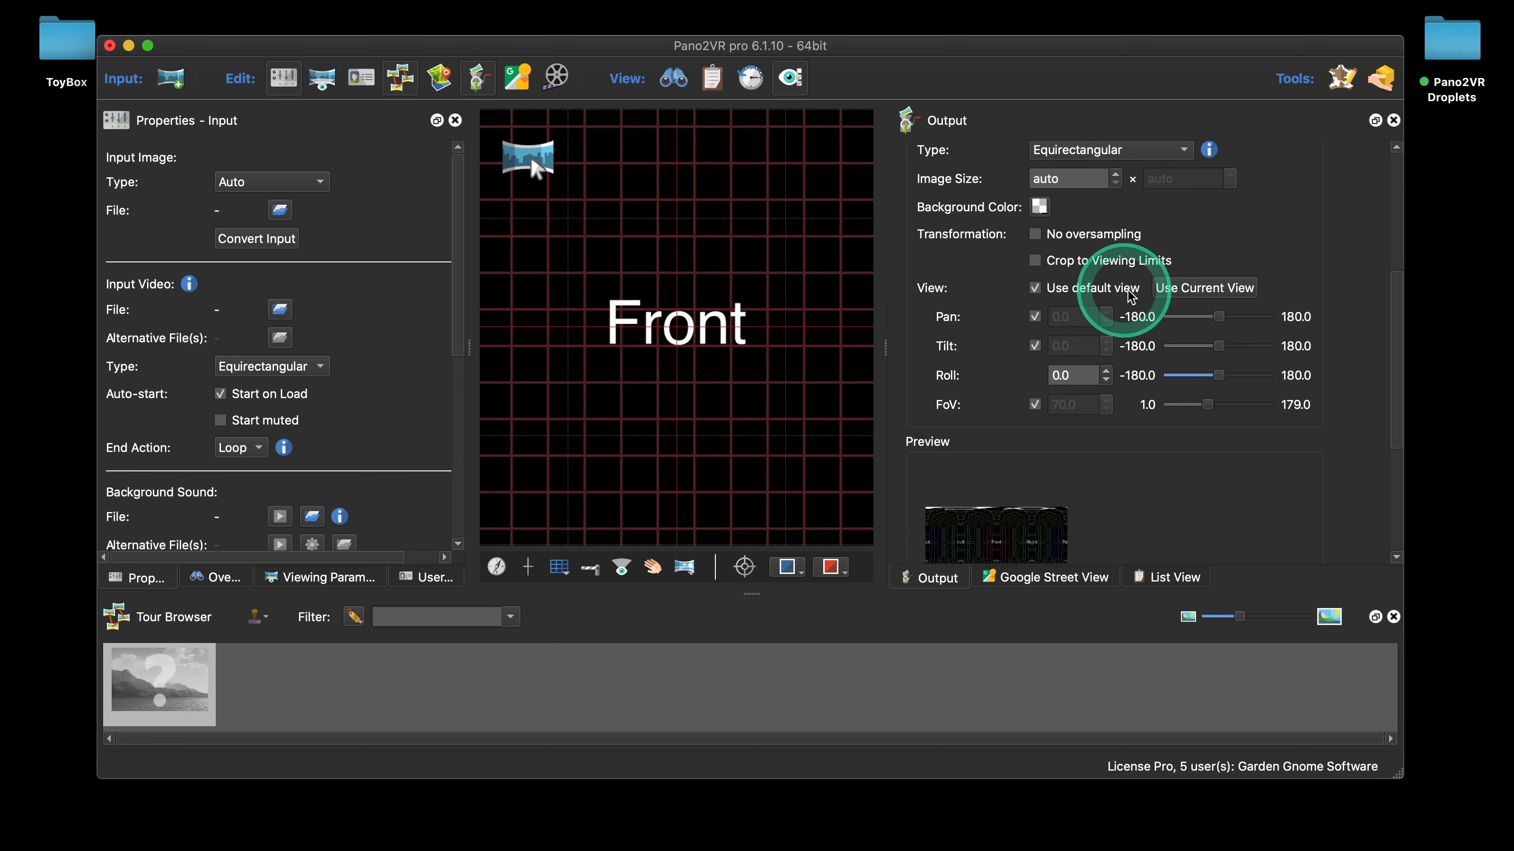
scroll(1217, 433, down, 7)
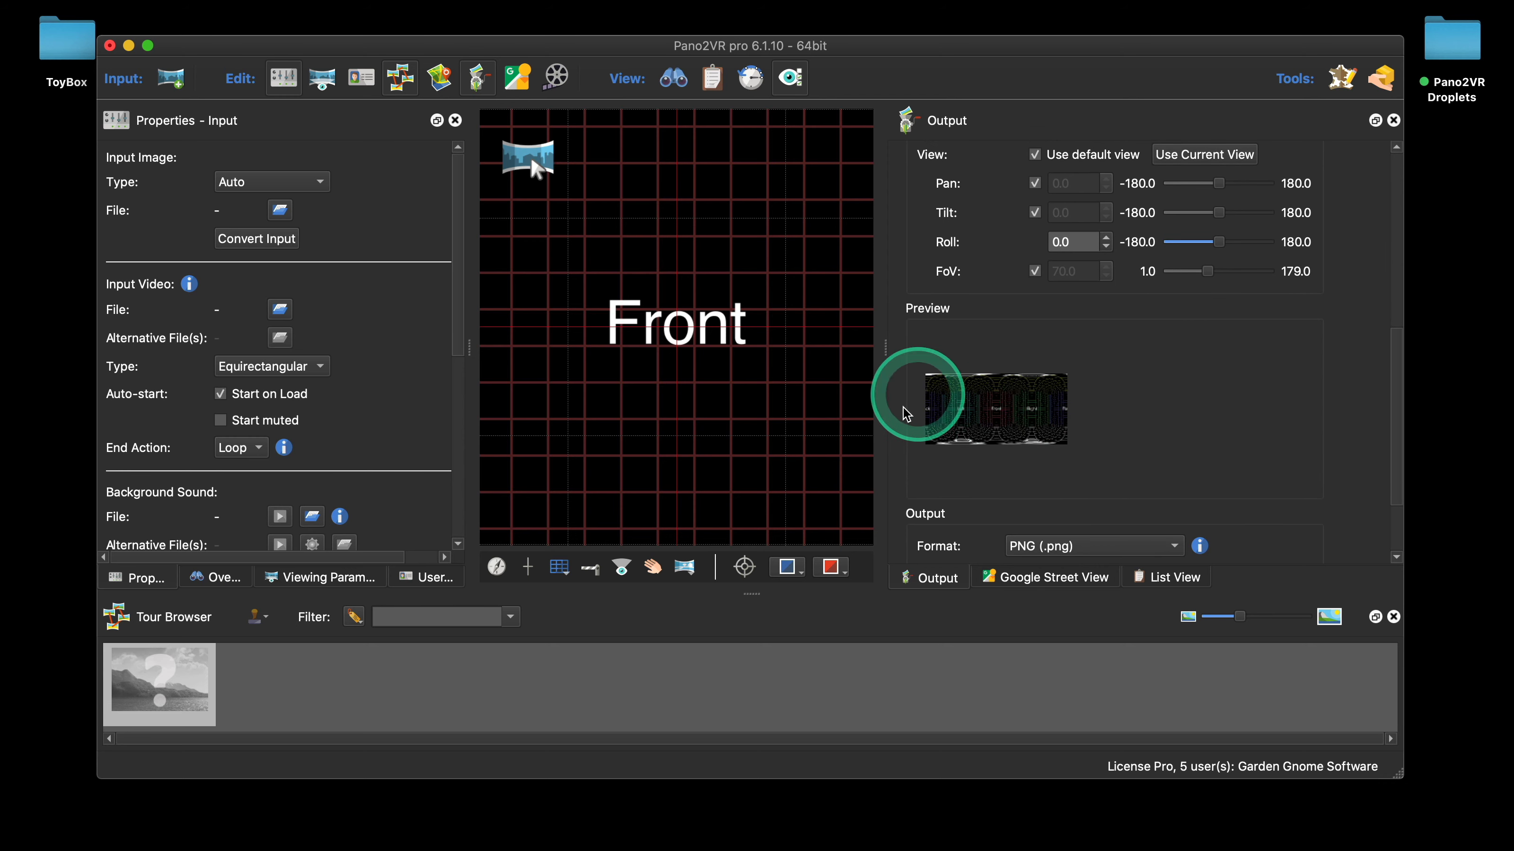
scroll(1091, 382, down, 1)
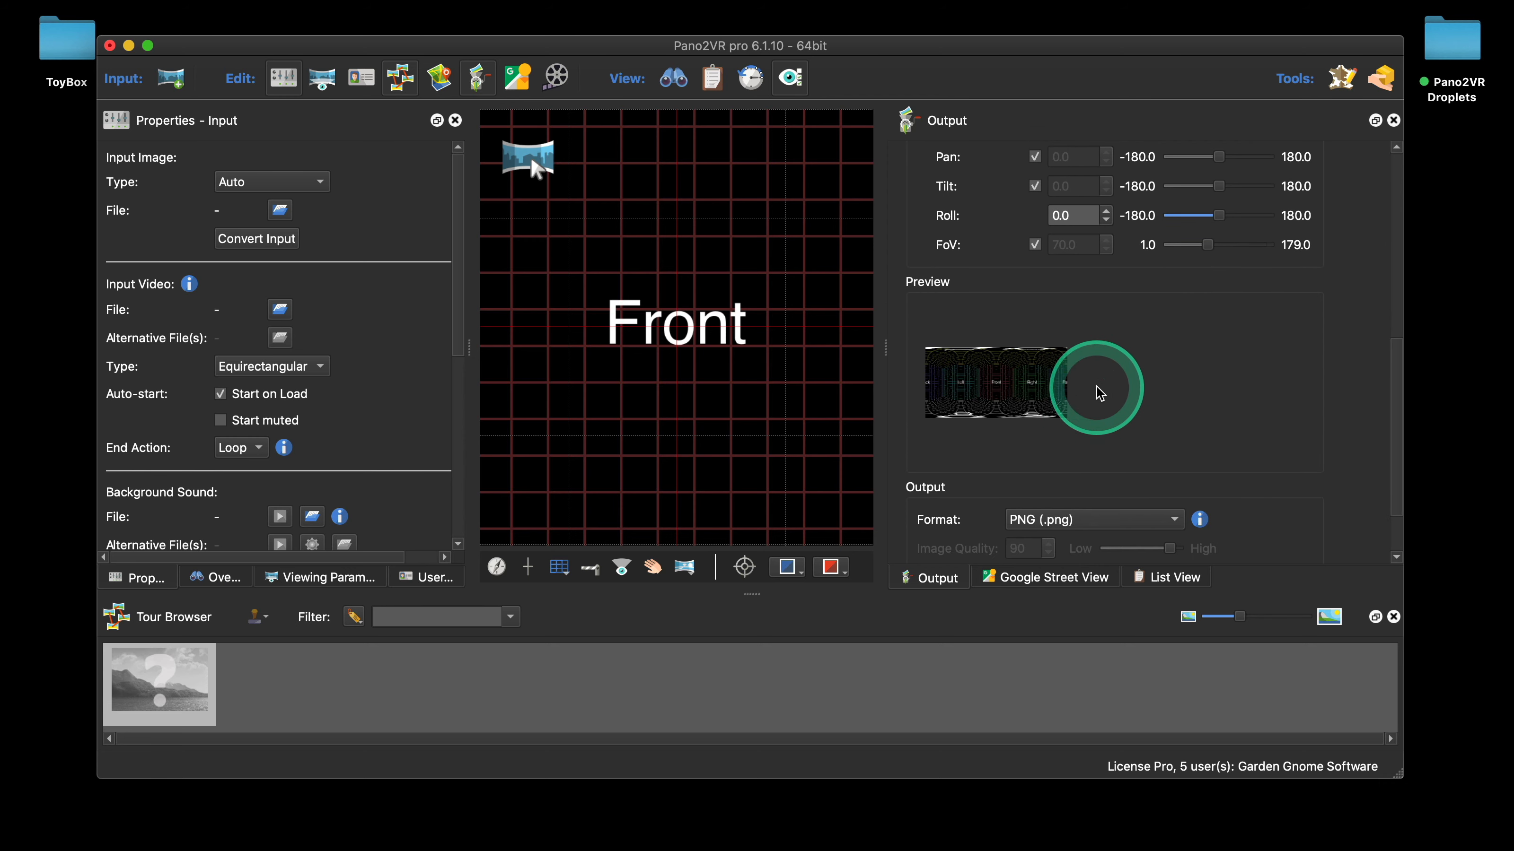
right_click(997, 384)
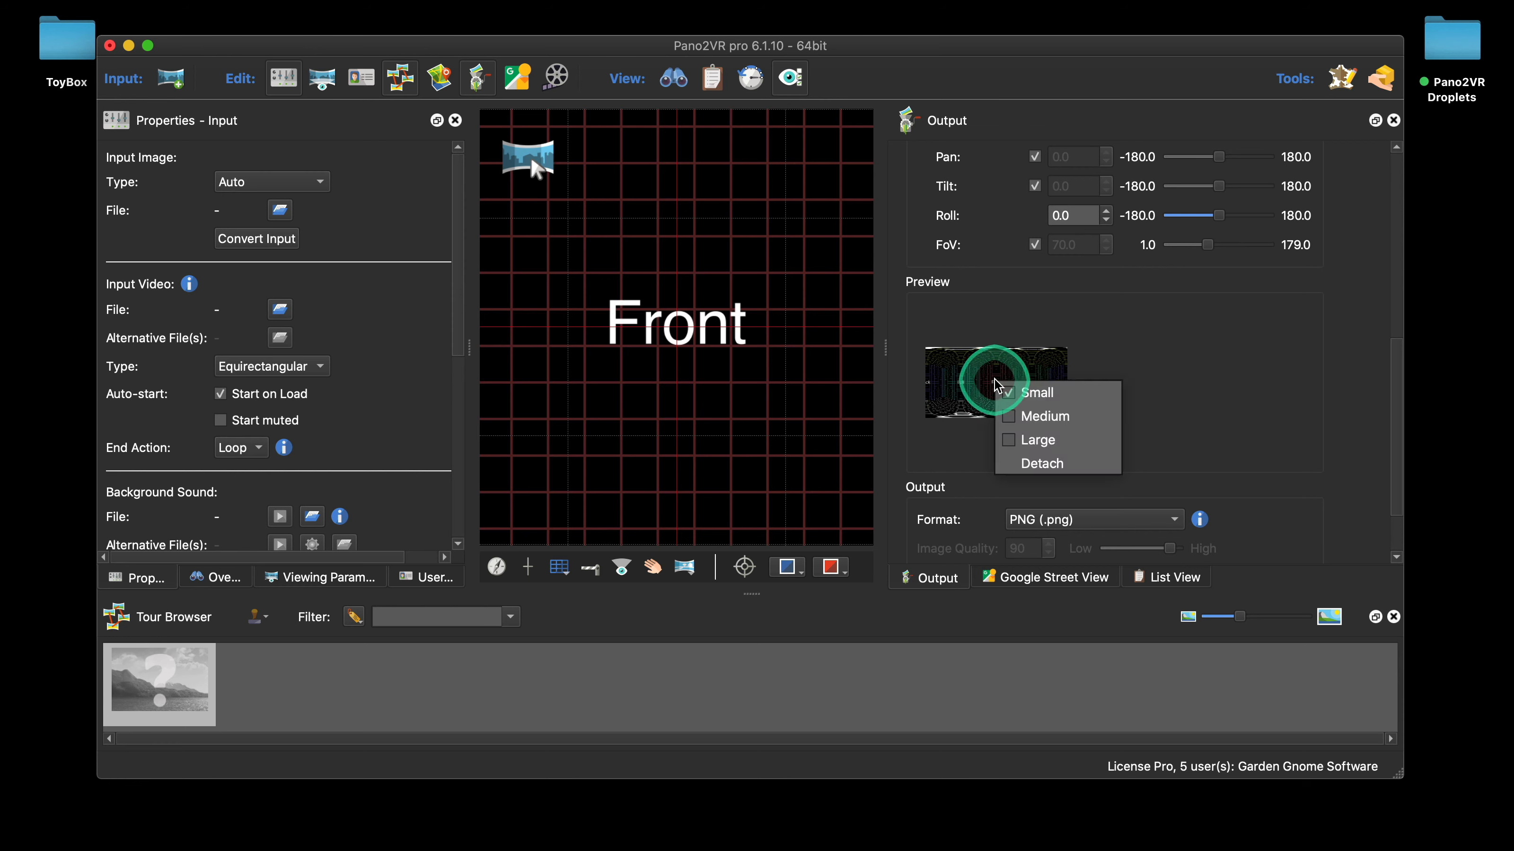
click(1013, 416)
right_click(1018, 420)
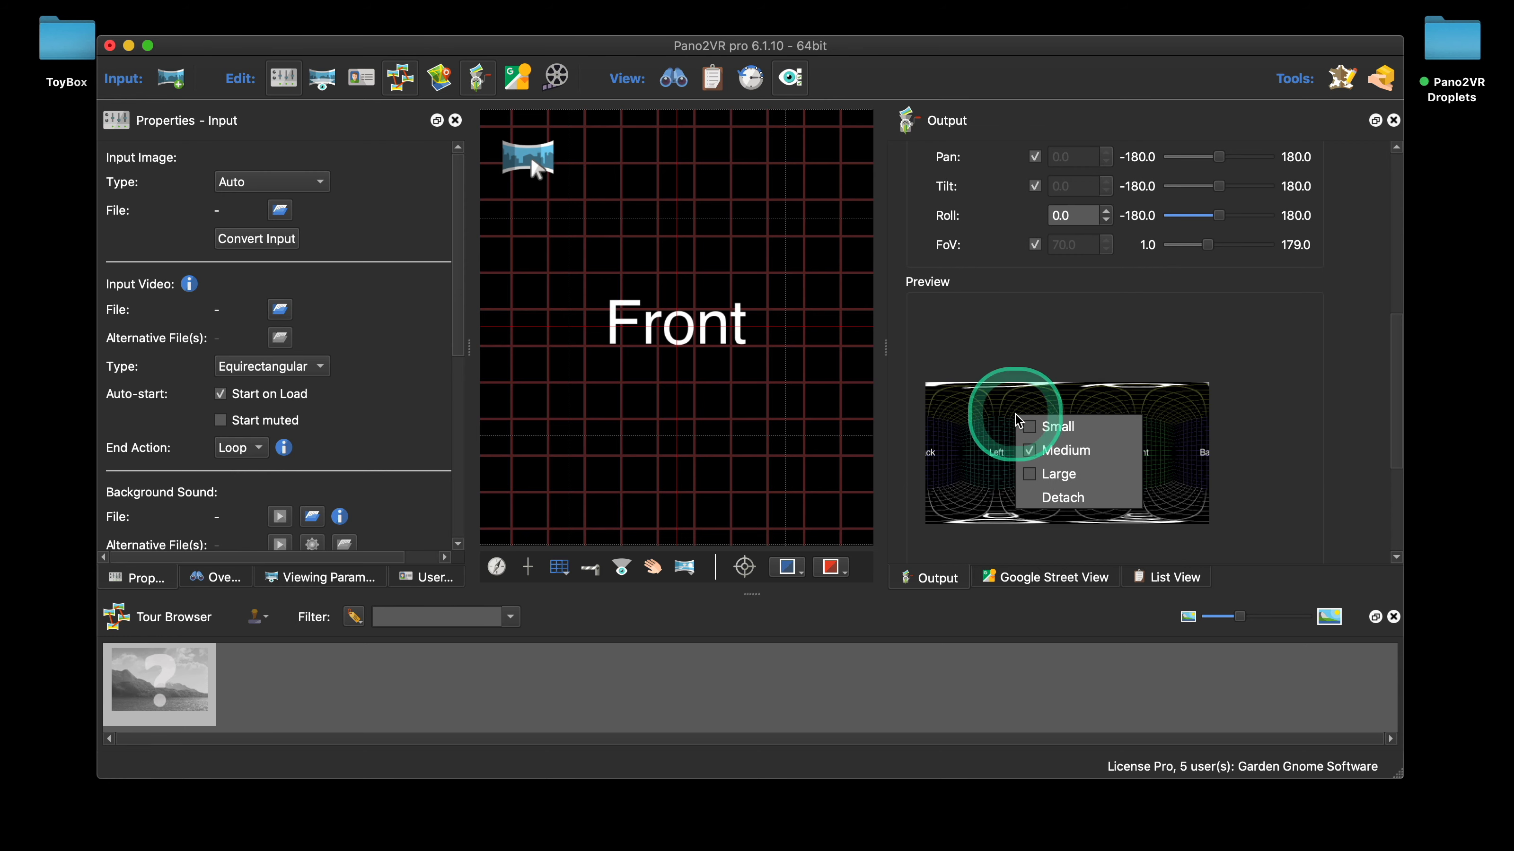
click(1024, 475)
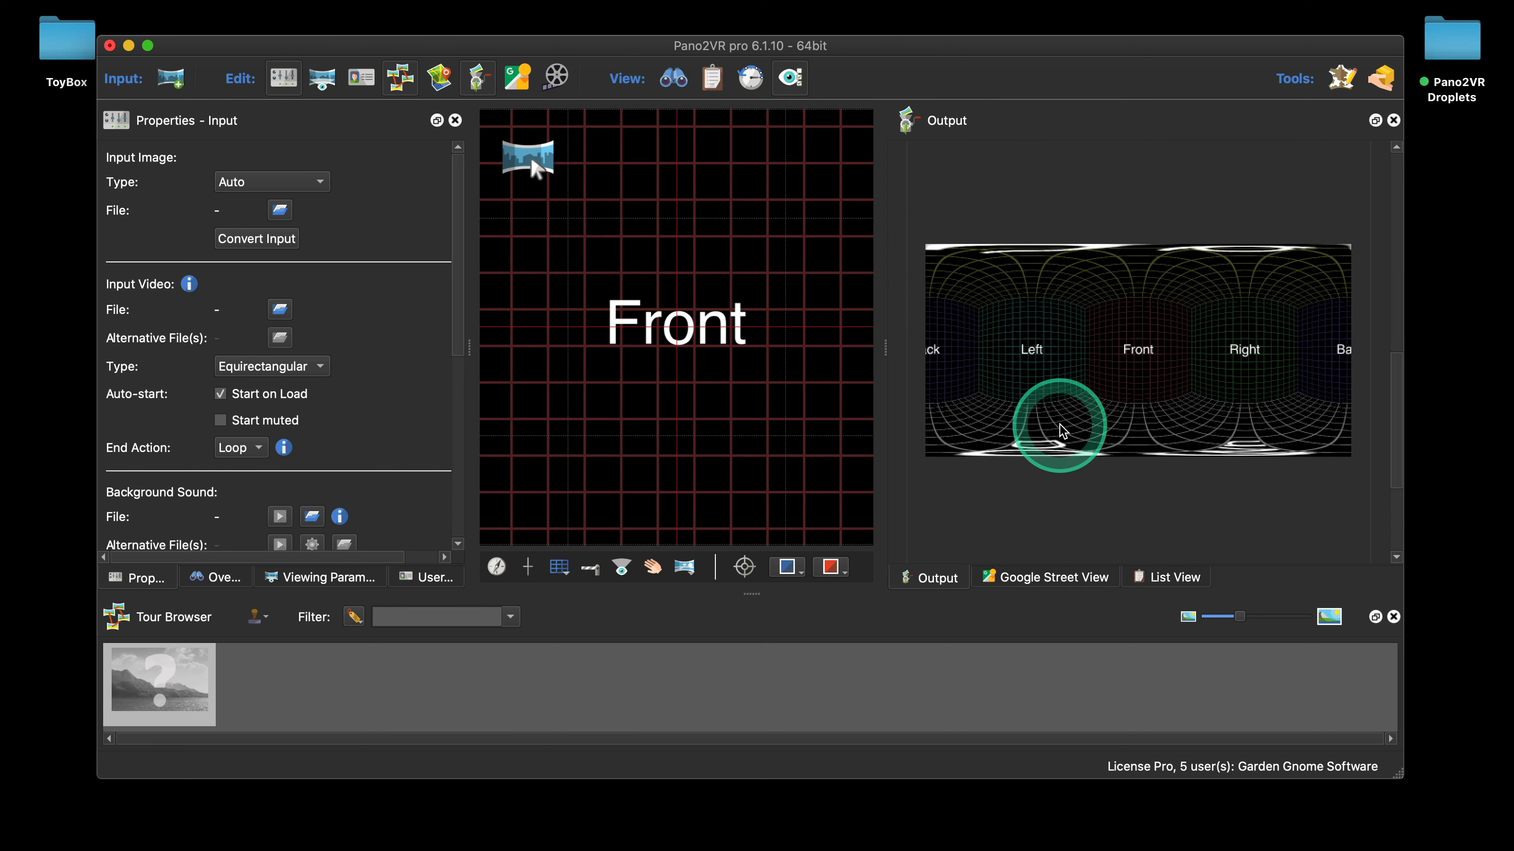
Detach the transformation preview into its own window, keep it on top, and move and enlarge that window
right_click(1055, 366)
click(1099, 444)
right_click(777, 327)
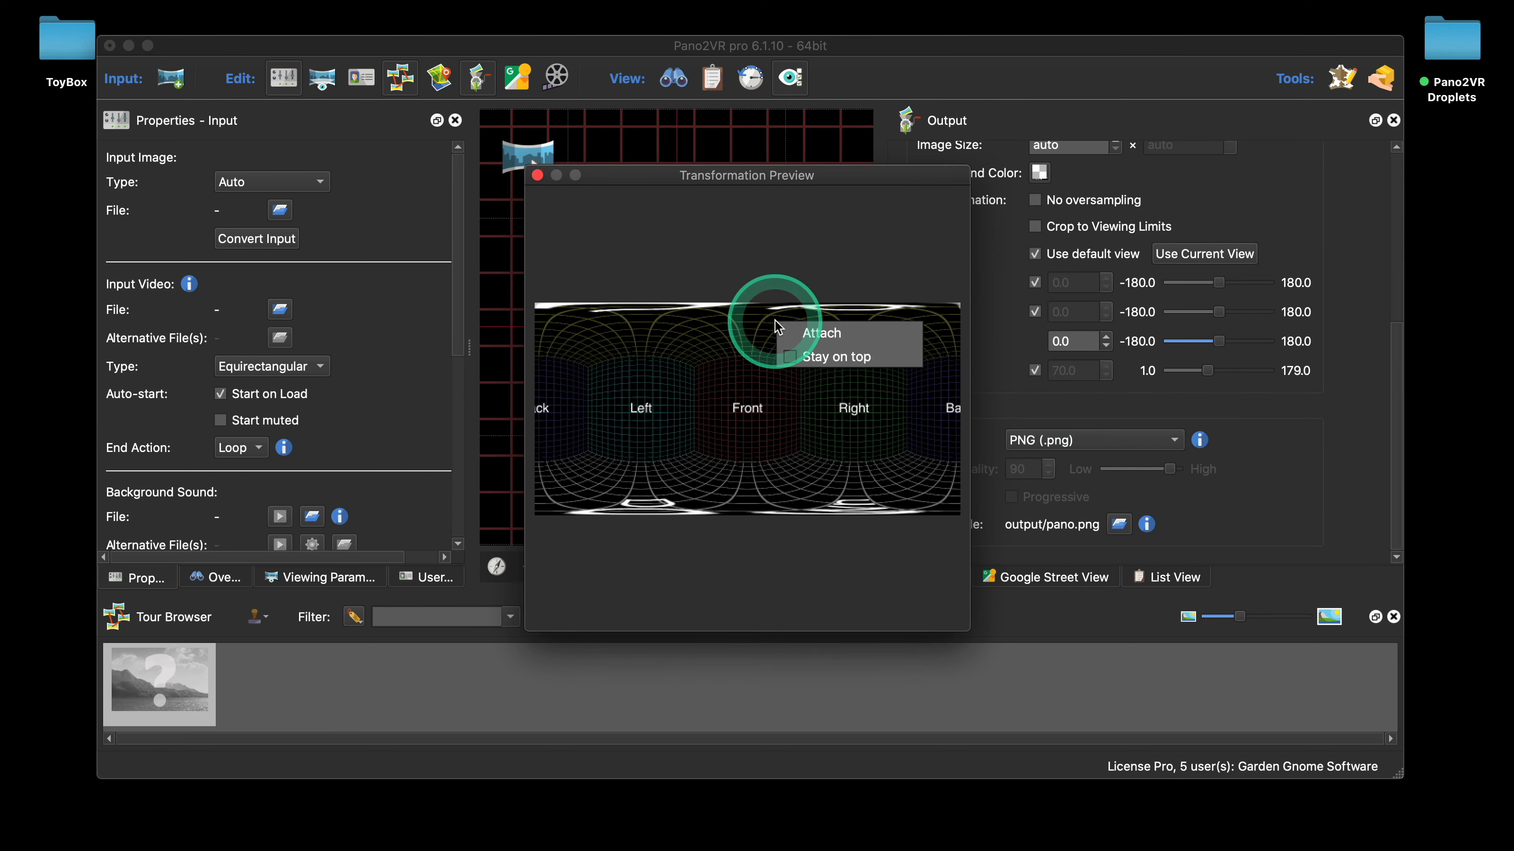
click(801, 356)
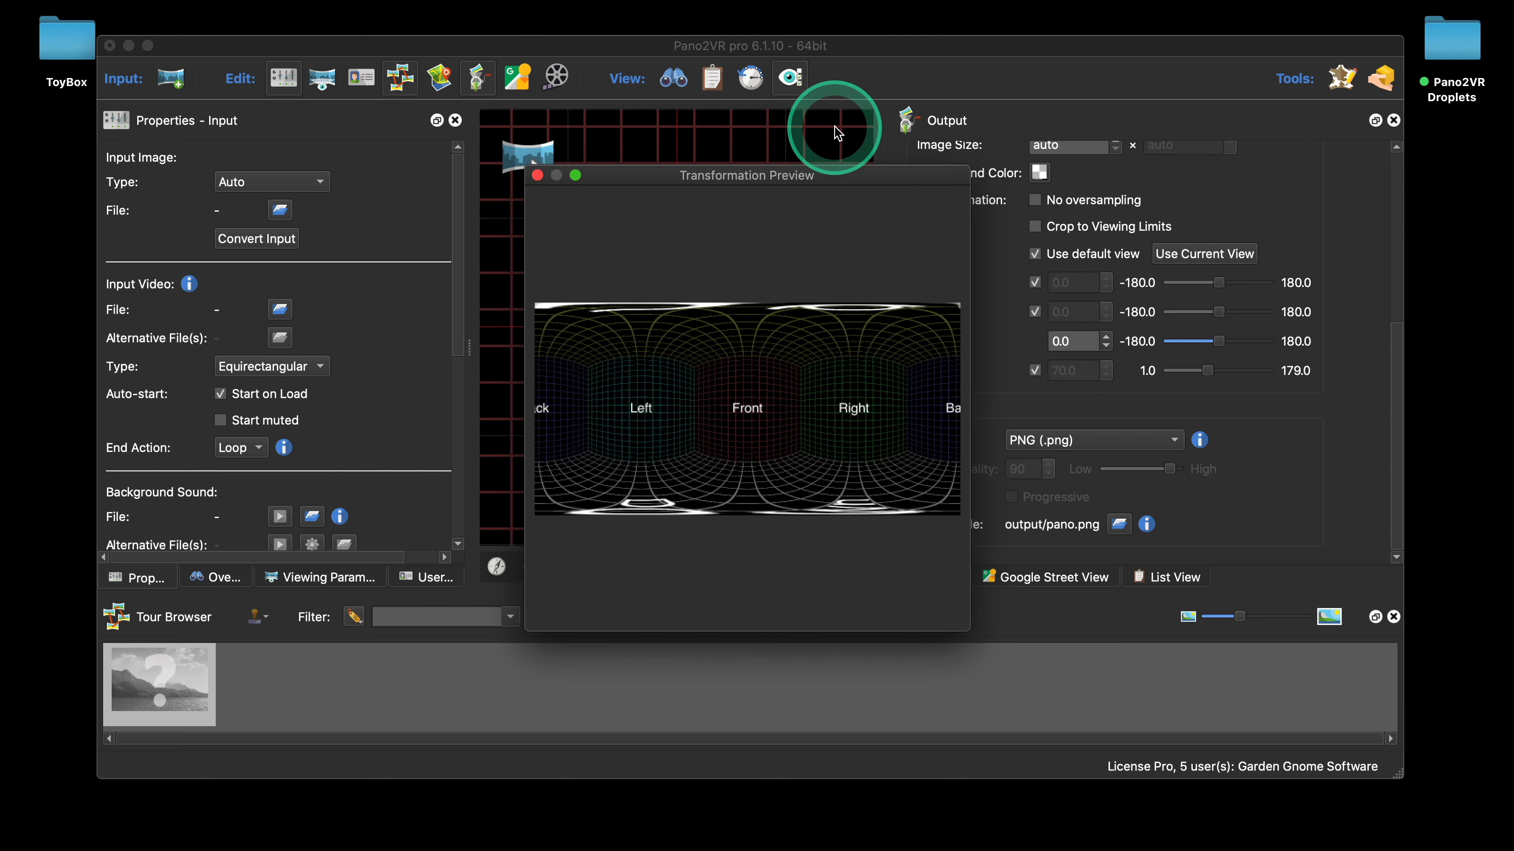
drag(844, 173, 812, 128)
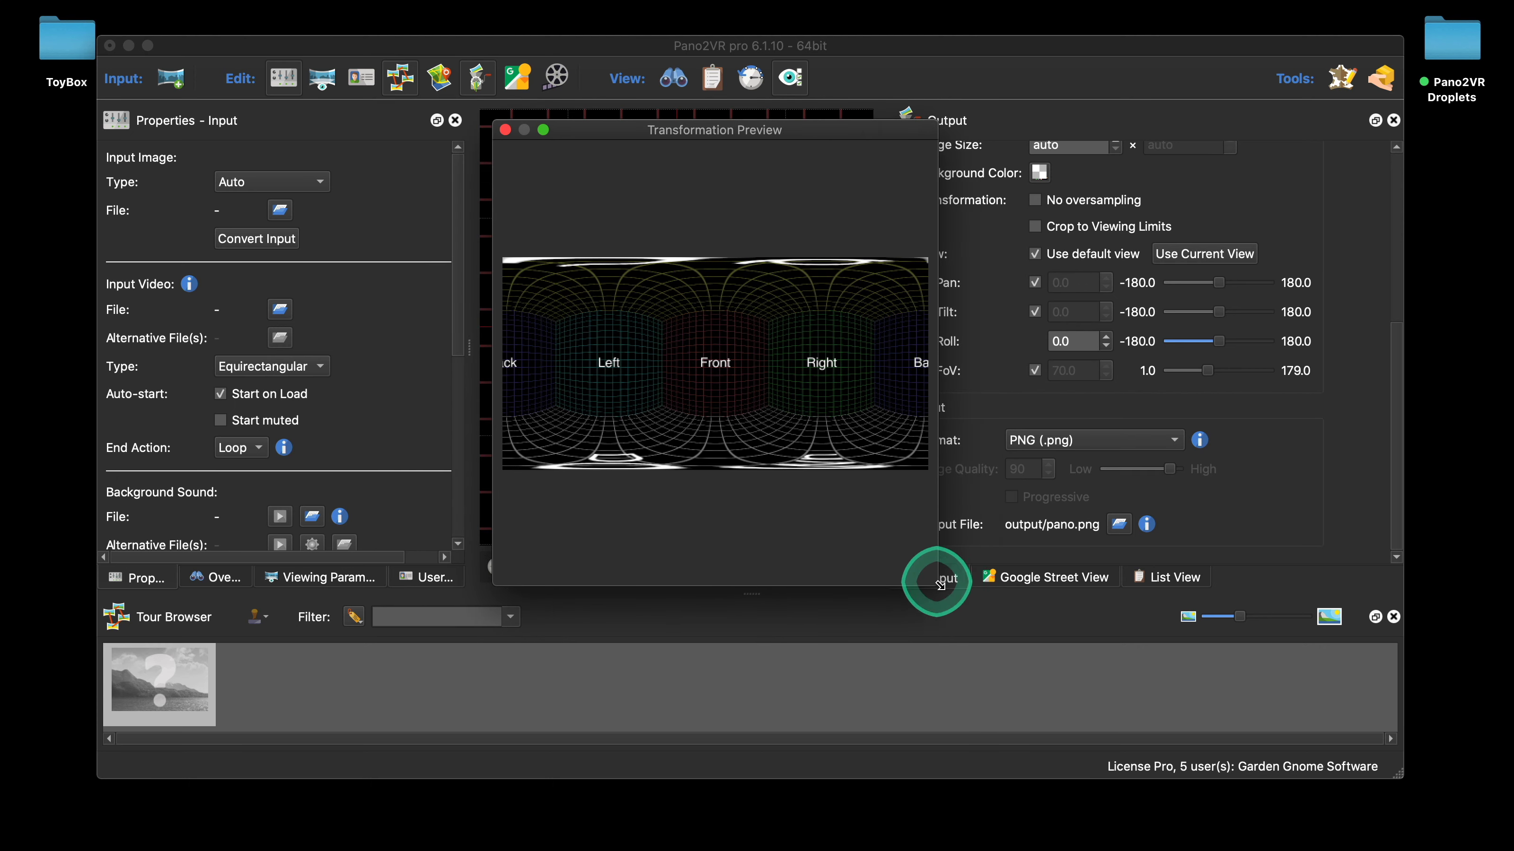
drag(939, 585, 1074, 656)
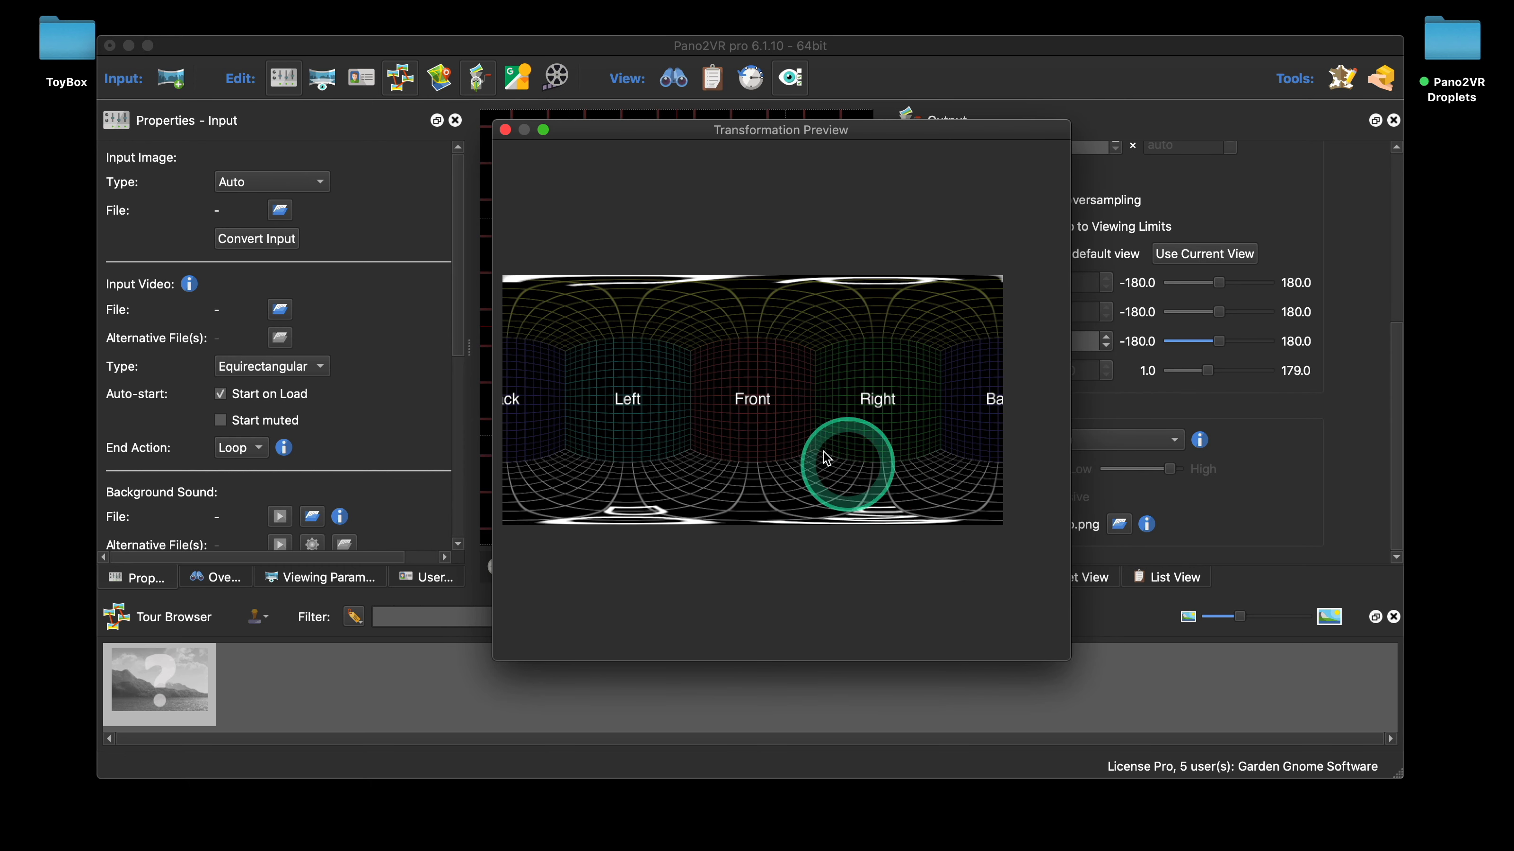
Turn off Stay on top for the detached preview window and attach the preview back to the output settings
right_click(656, 218)
click(670, 255)
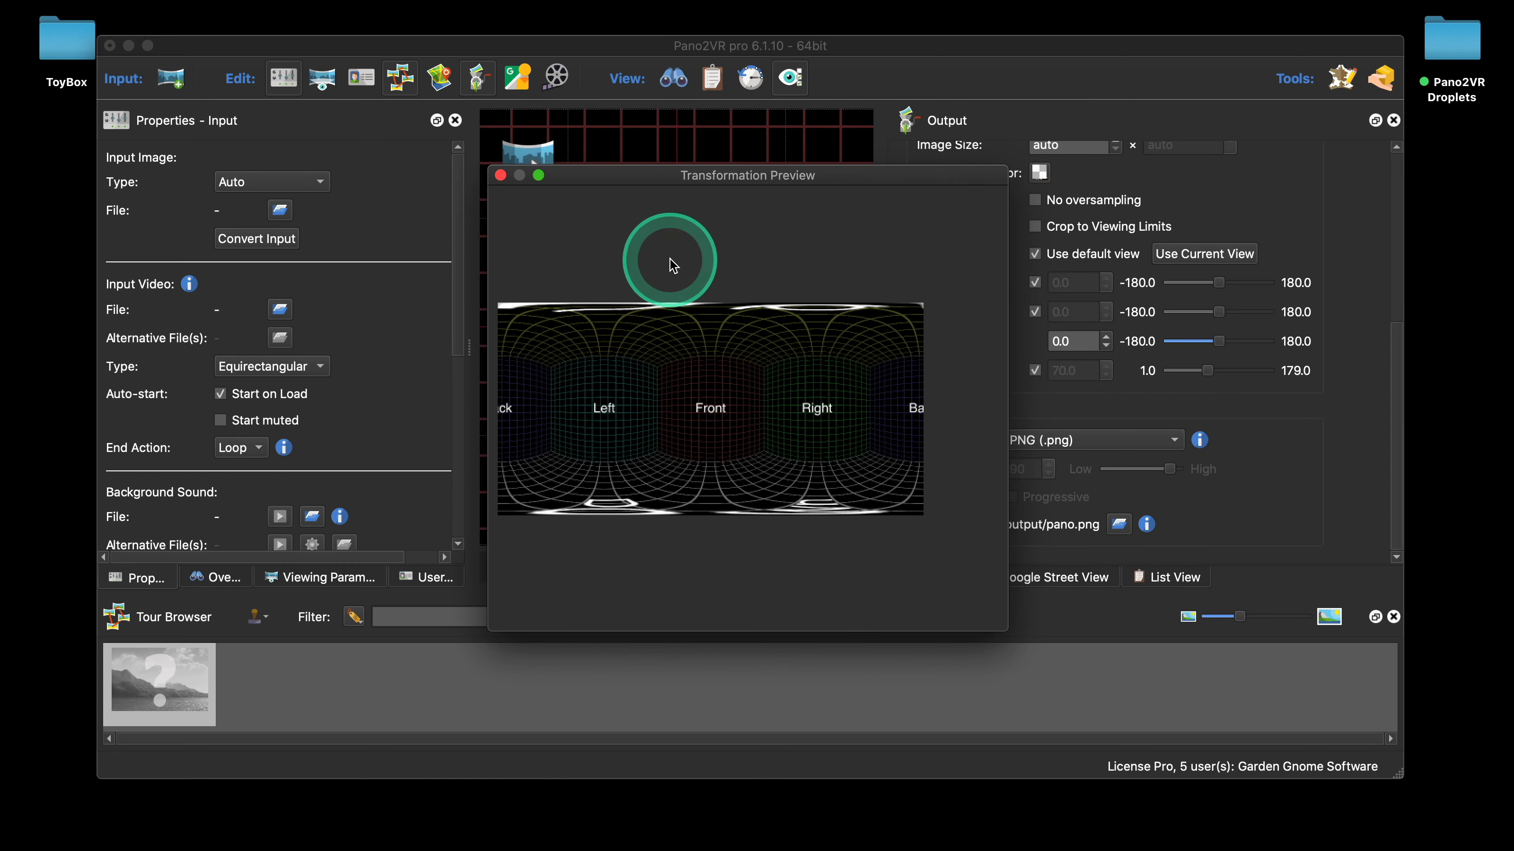
right_click(634, 255)
click(670, 263)
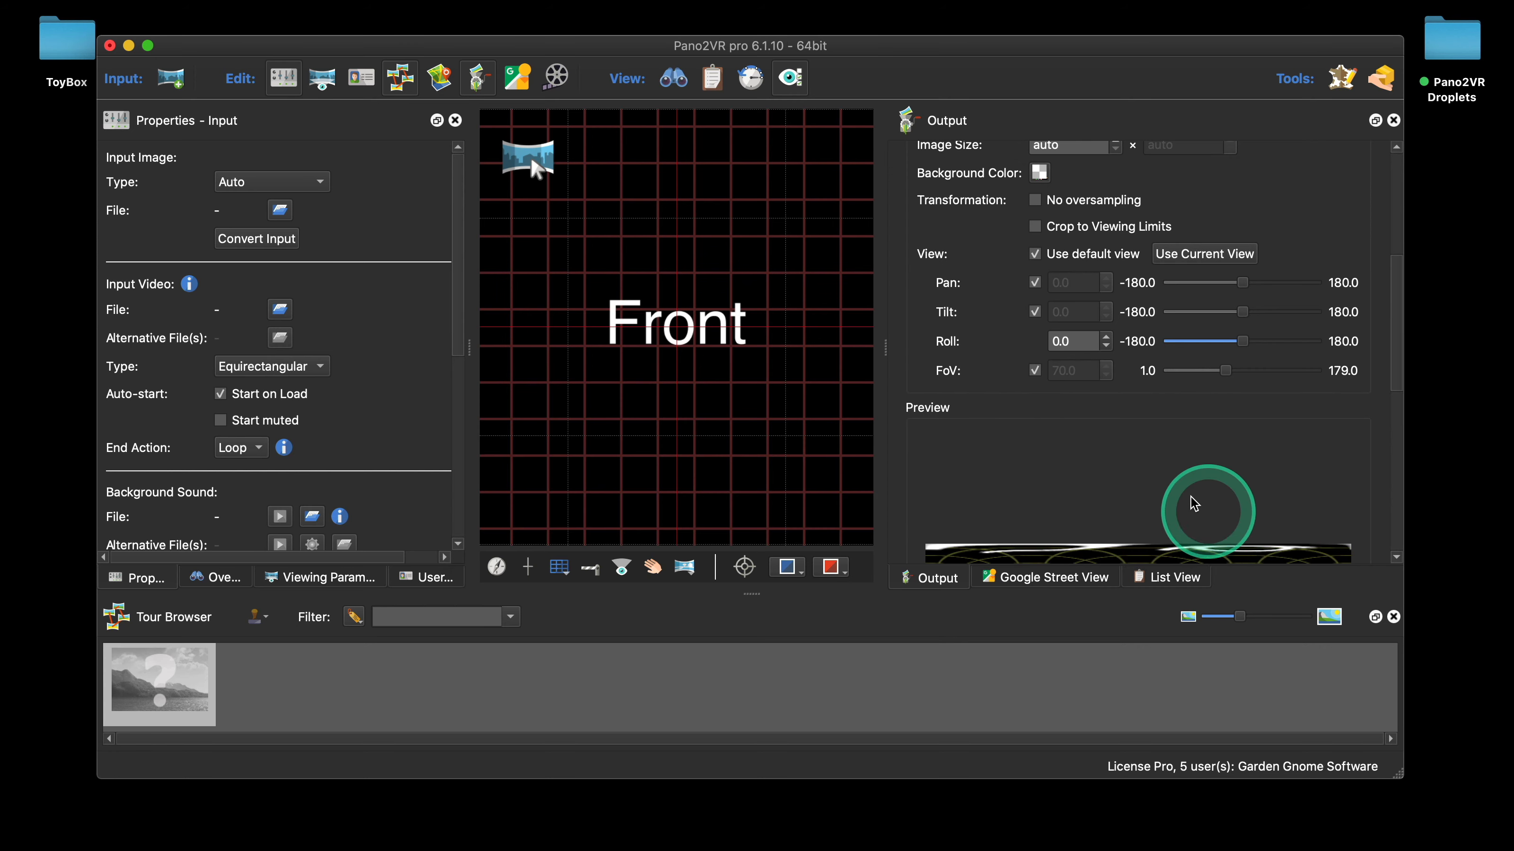
Set the attached transformation preview's size to Medium
scroll(1199, 508, down, 3)
right_click(1098, 448)
click(1114, 495)
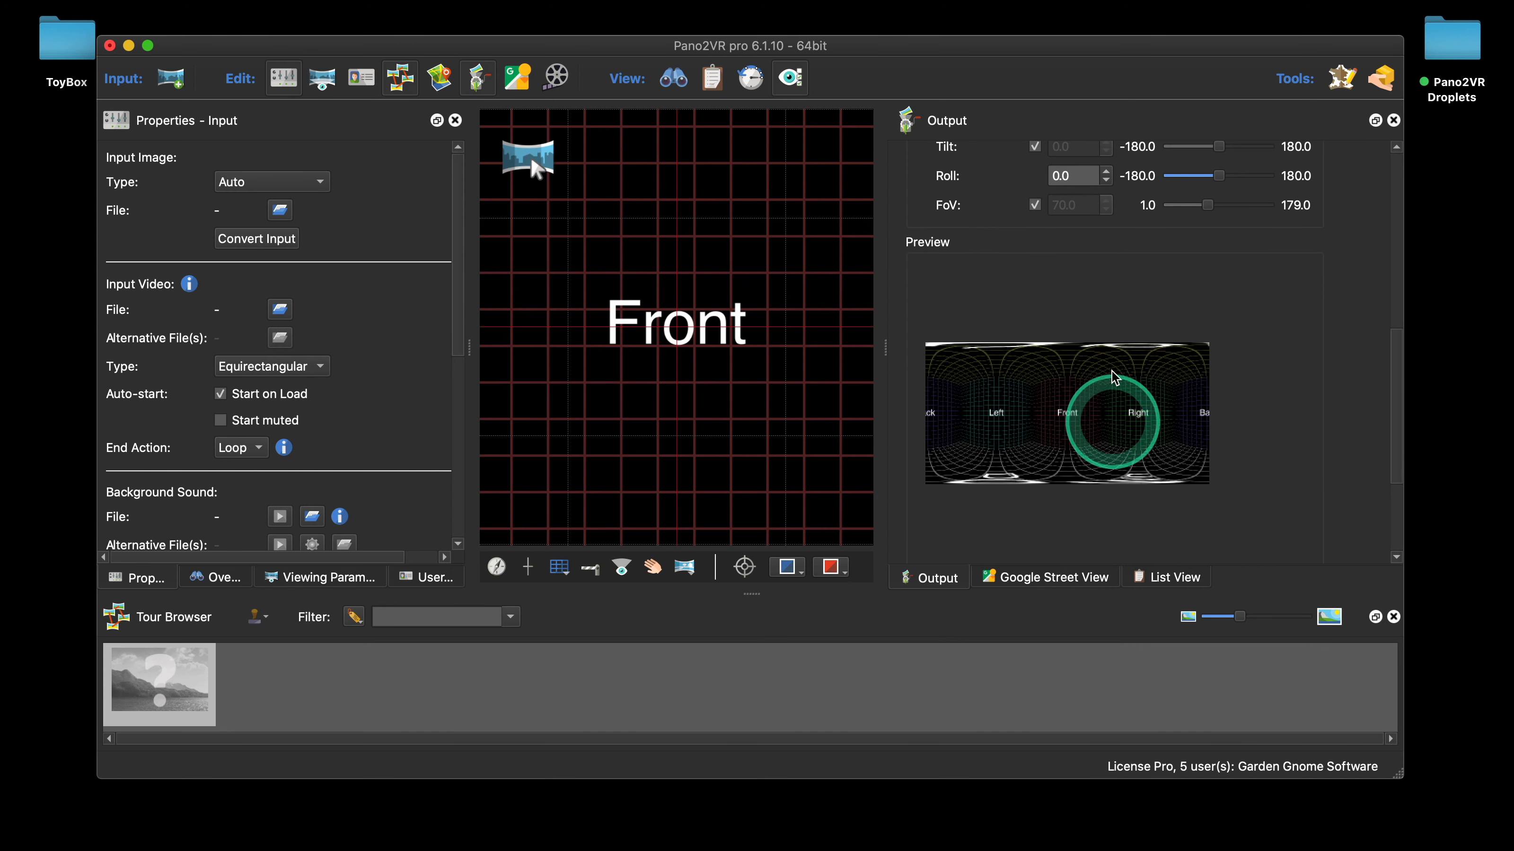
scroll(1098, 322, down, 2)
scroll(1323, 377, up, 3)
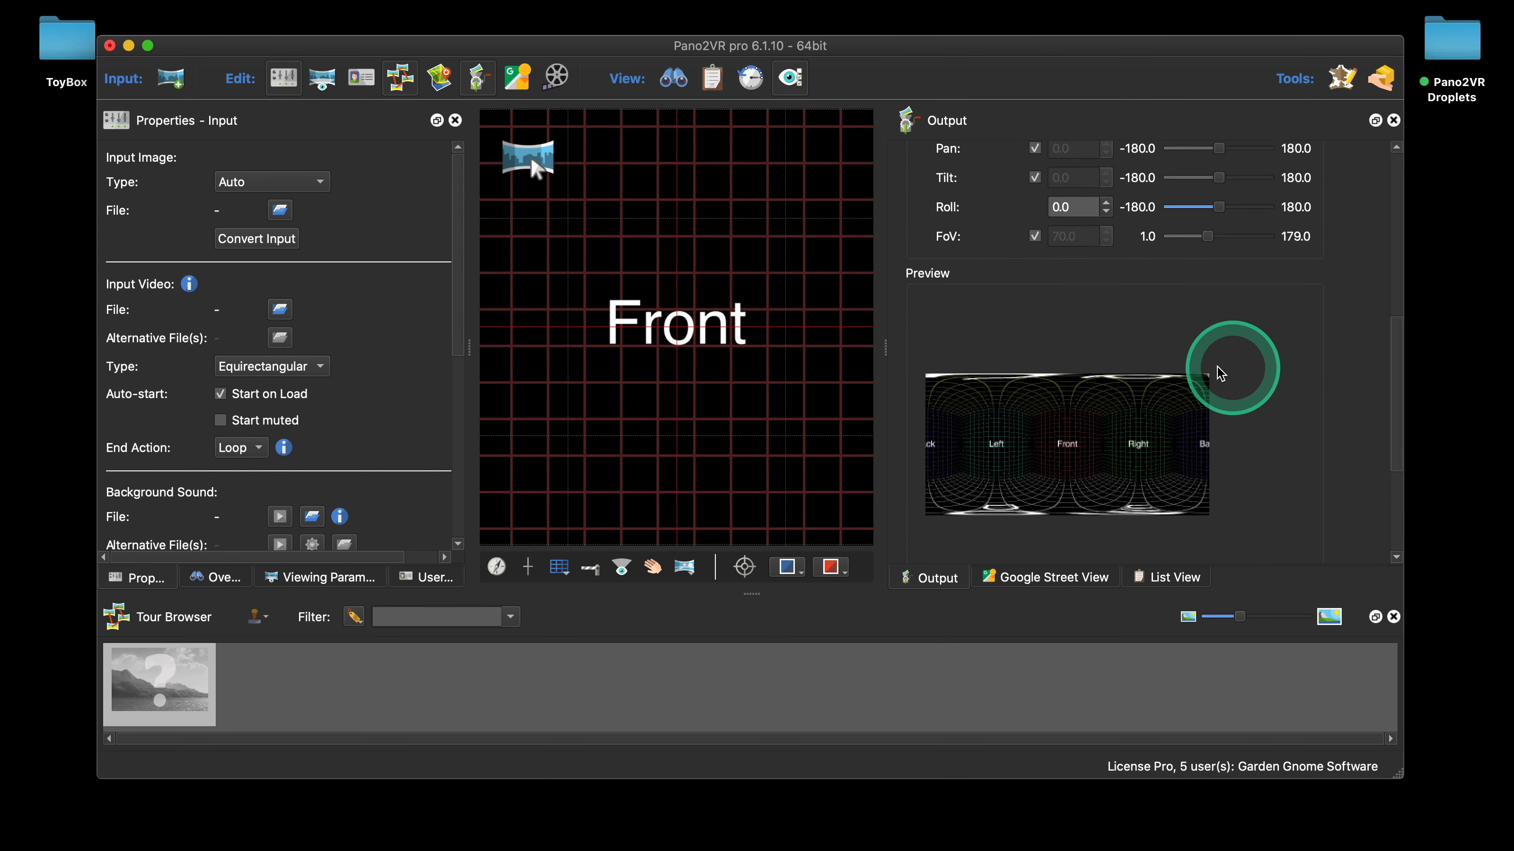
Set the transformation's output file format to TIFF (.tif)
scroll(1218, 373, down, 6)
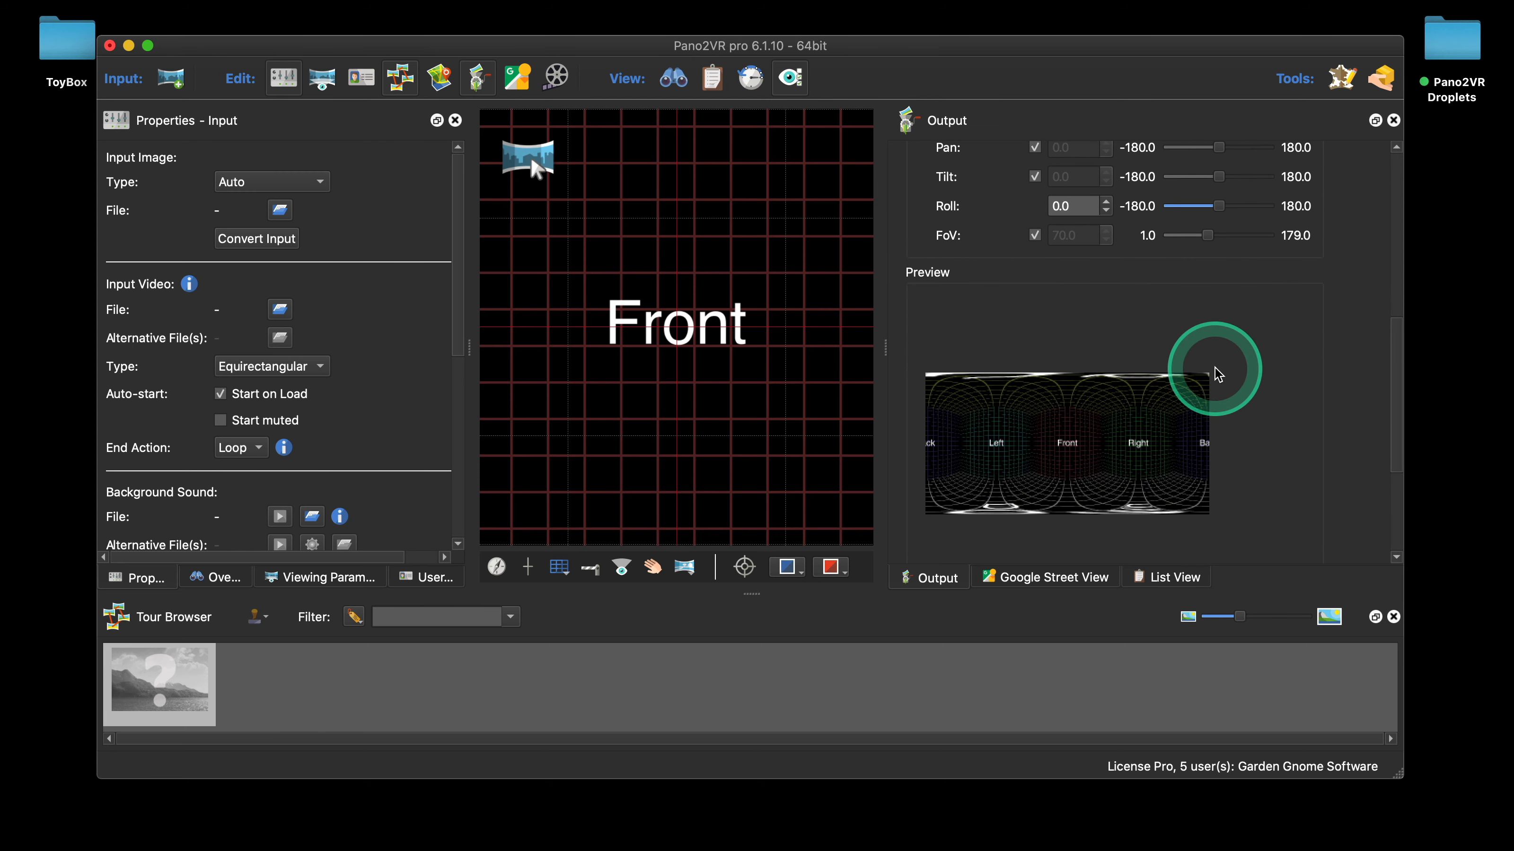
click(1161, 451)
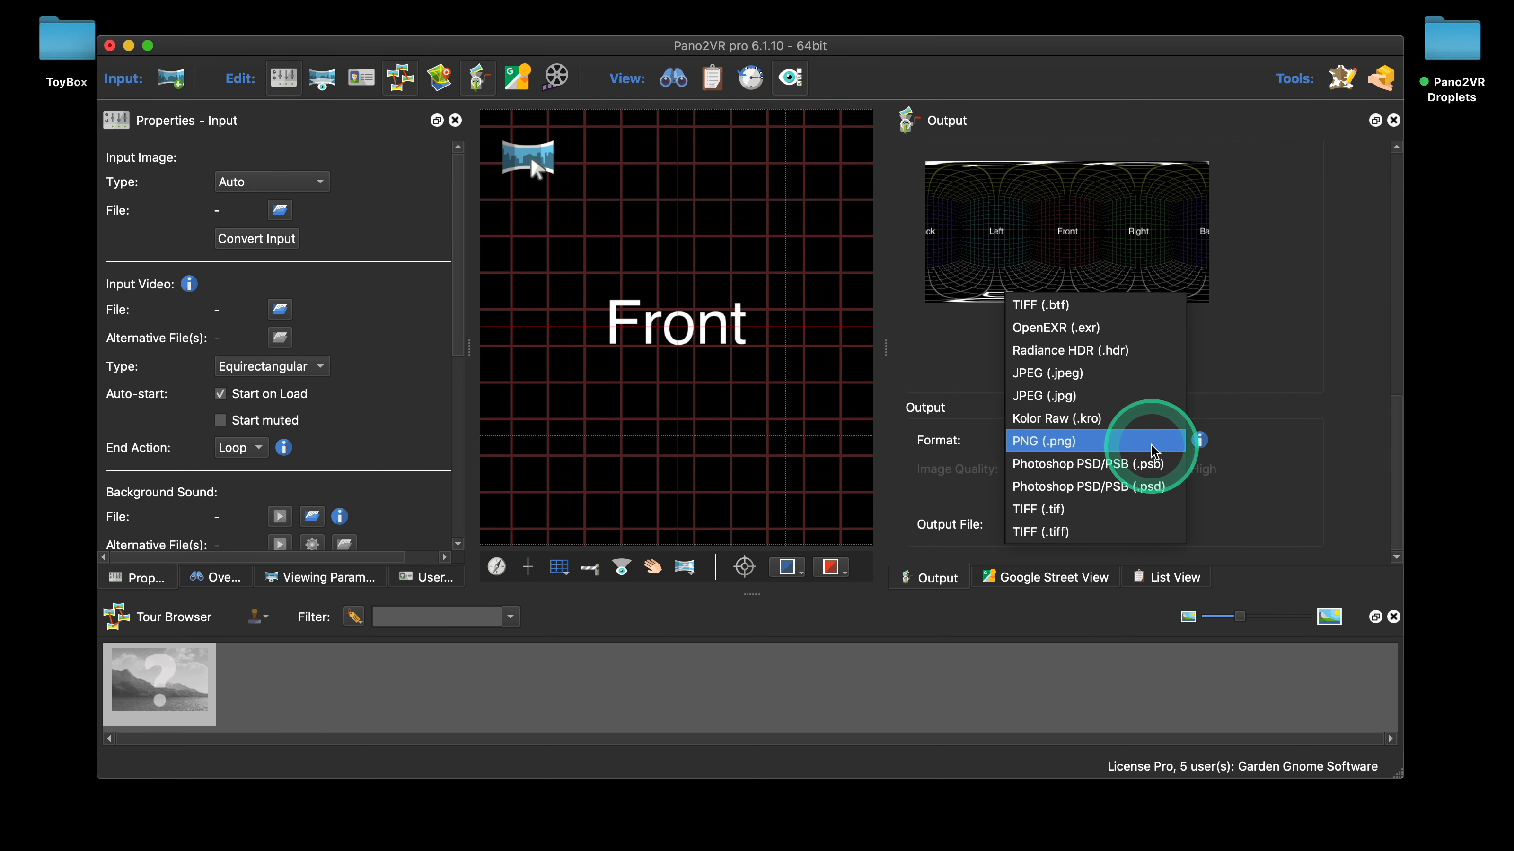
click(1135, 509)
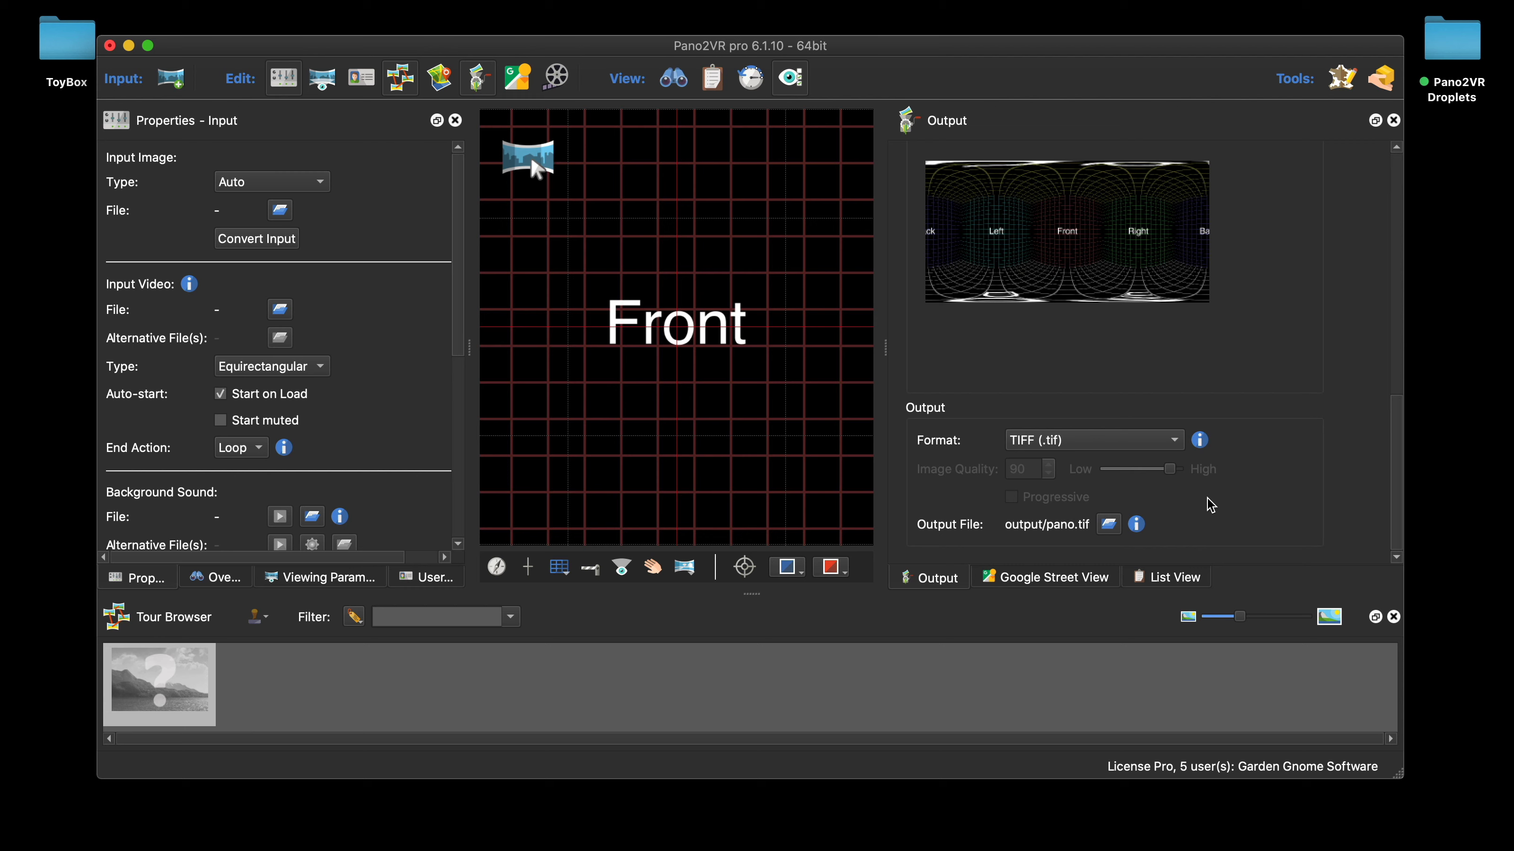
Edit the transformation's output file name, entering output/$(n).tif so it uses the input image name placeholder
right_click(1061, 532)
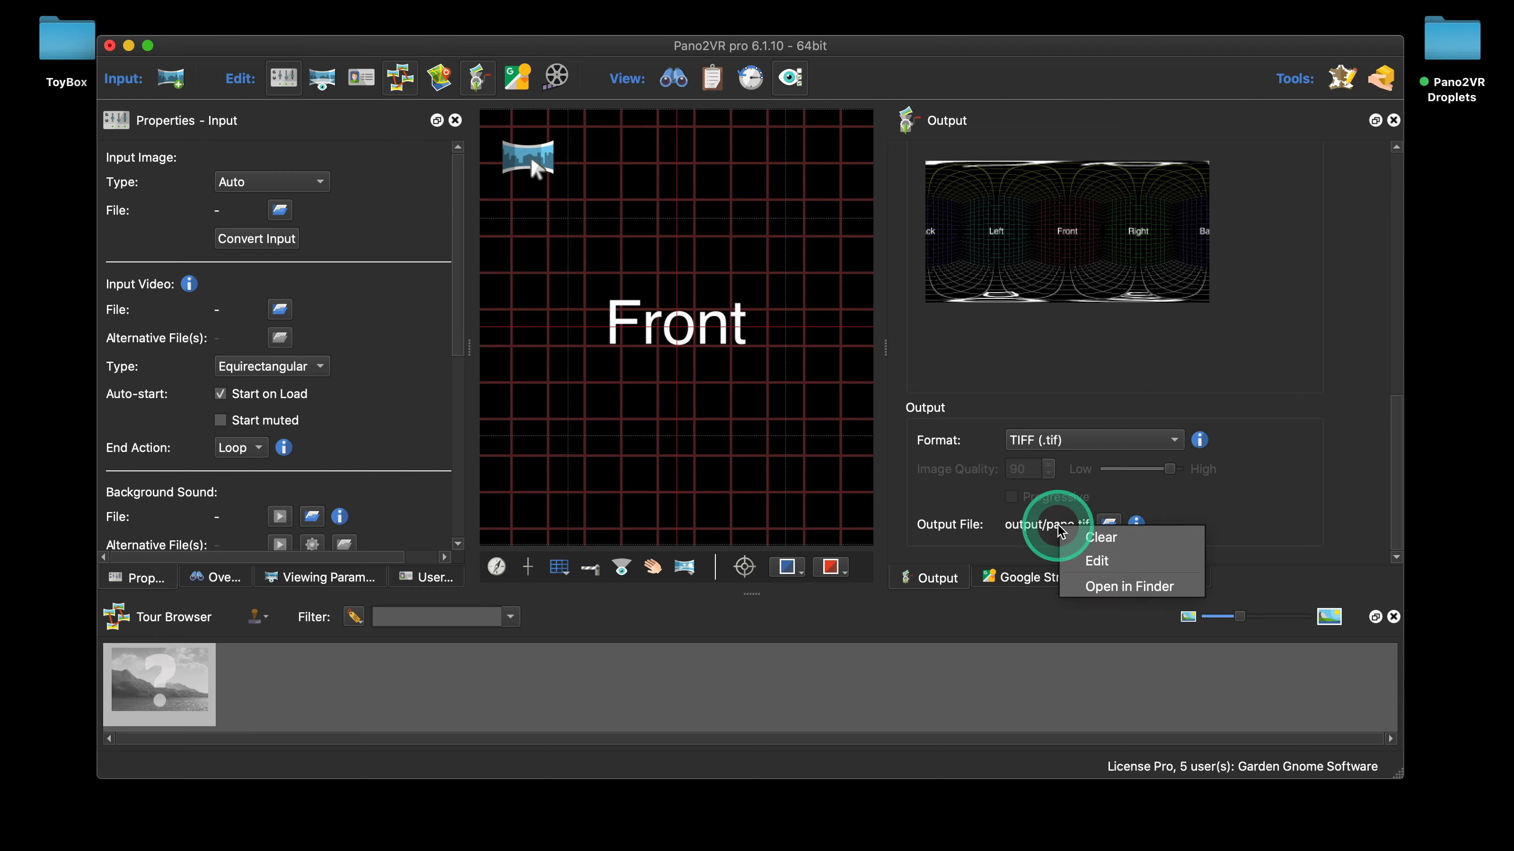
click(1099, 563)
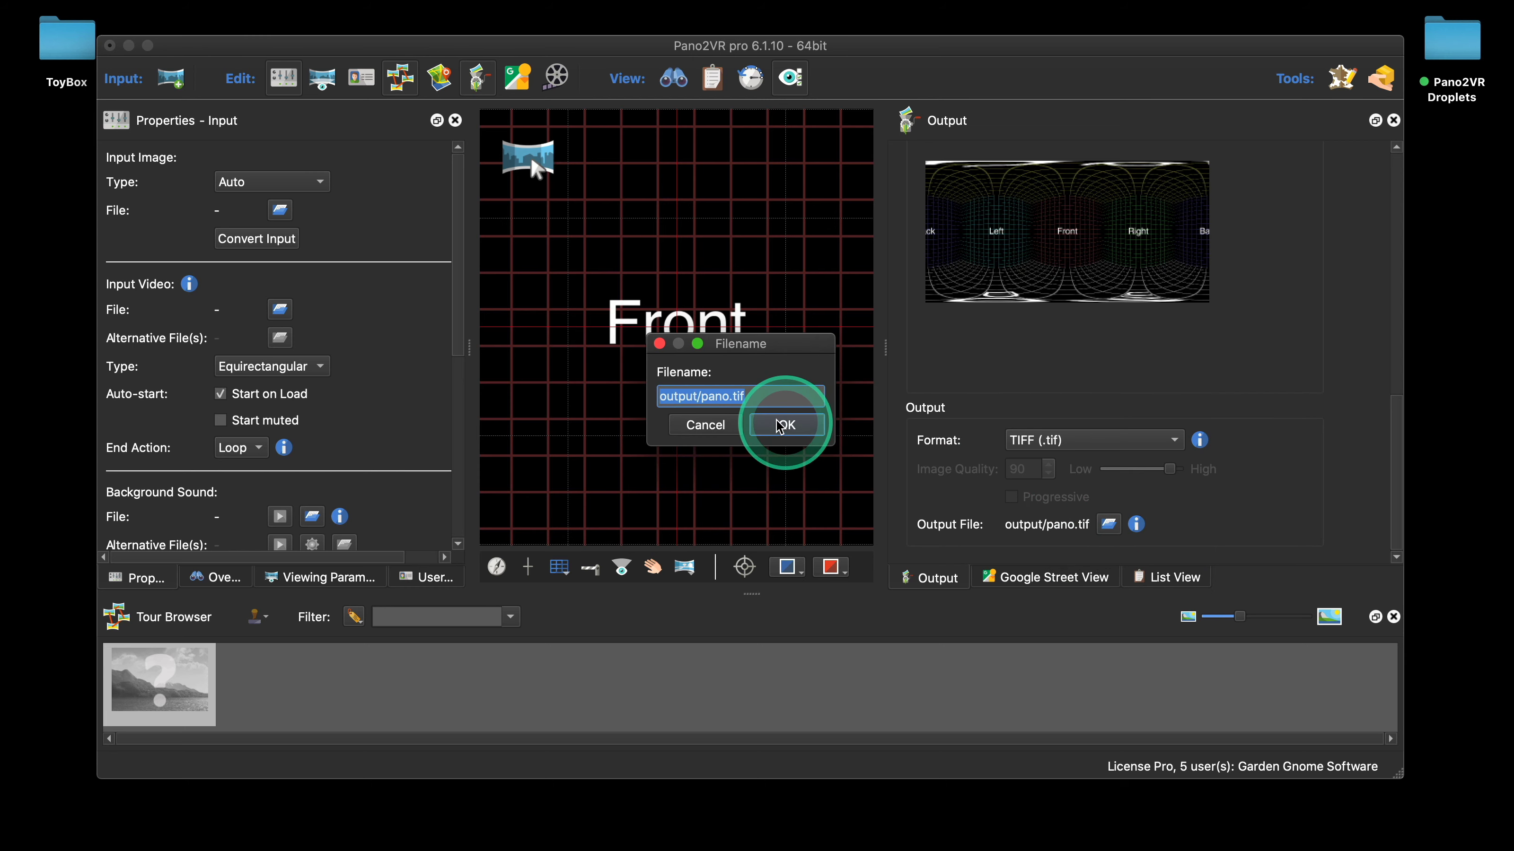
click(729, 396)
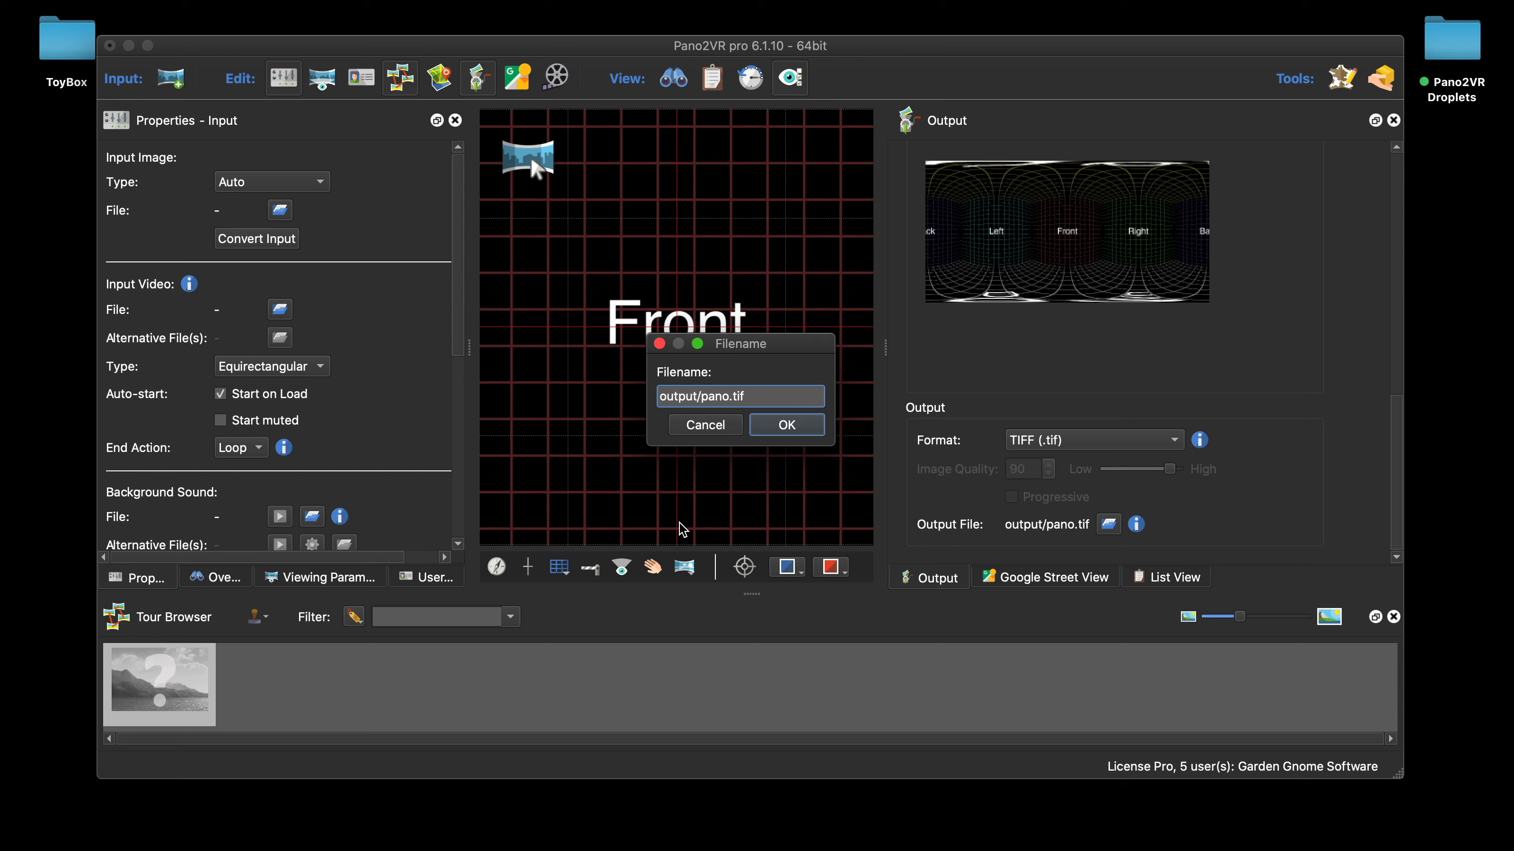
key(BackSpace)
key(BackSpace)
key(BackSpace)
key(BackSpace)
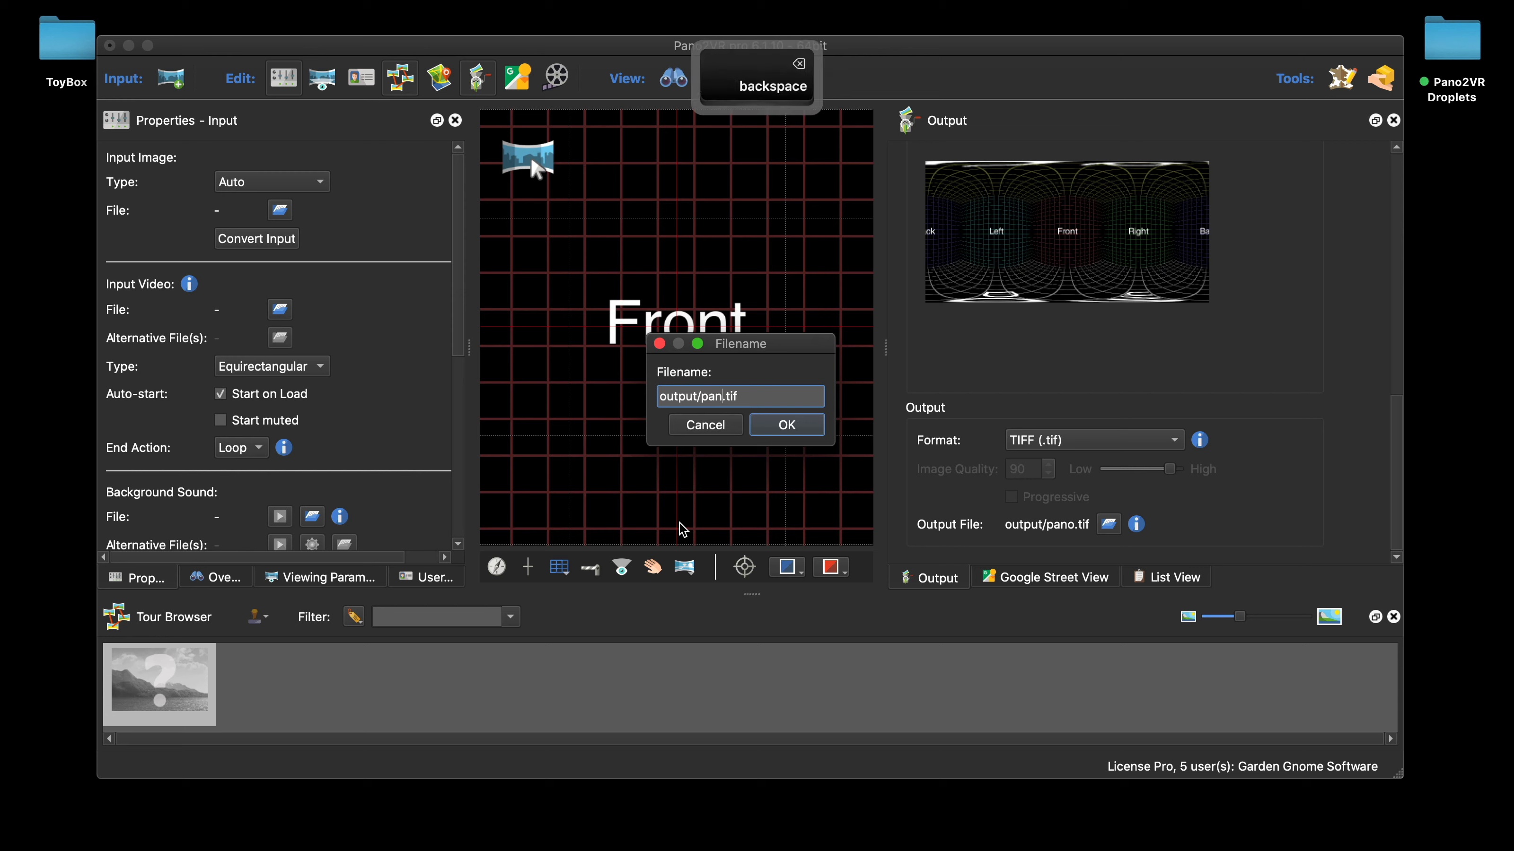
text($)
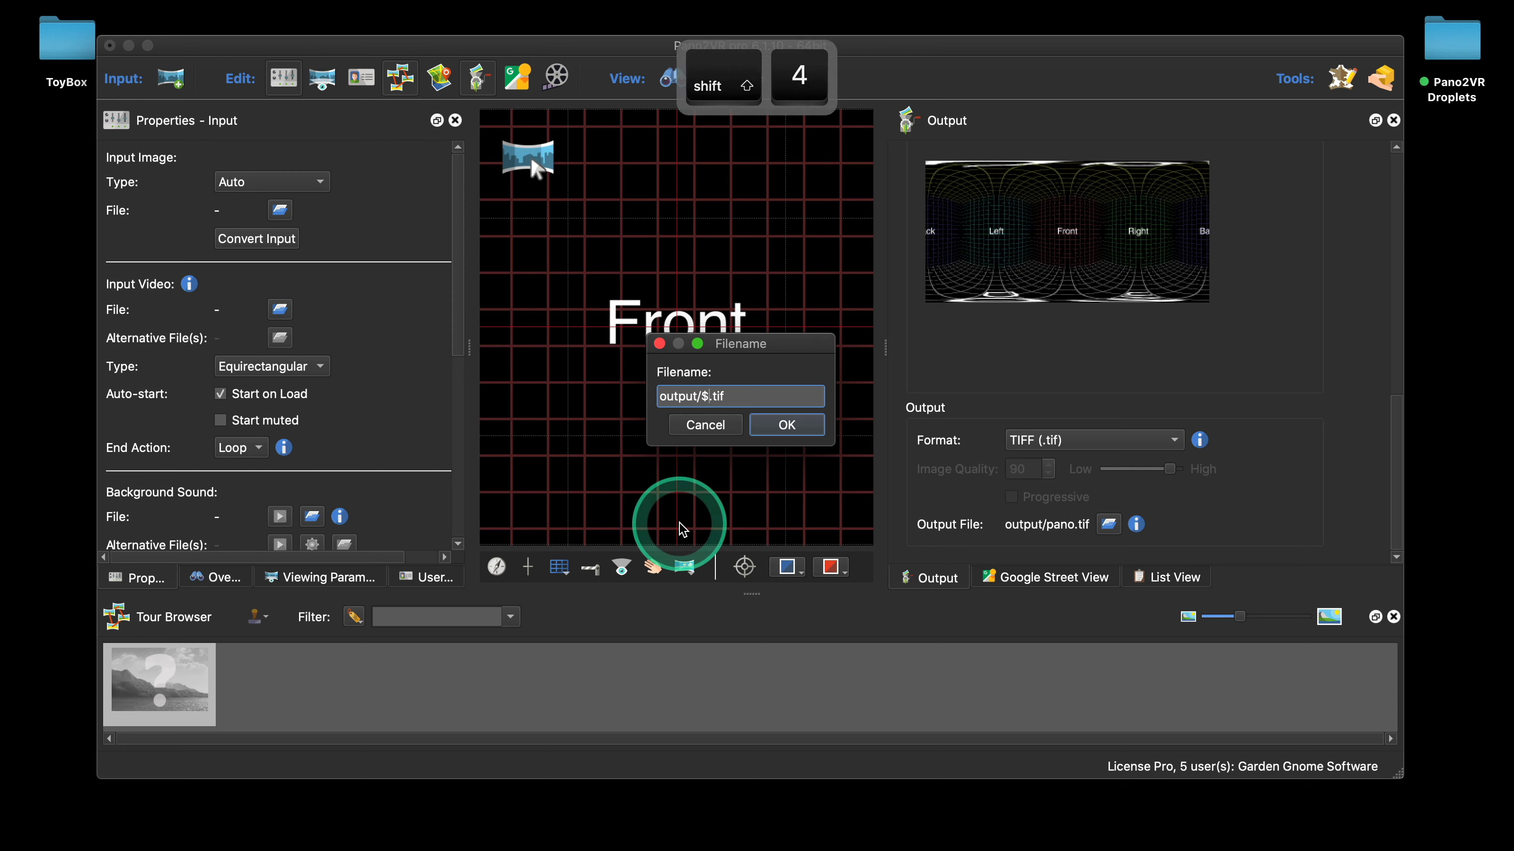
text((n))
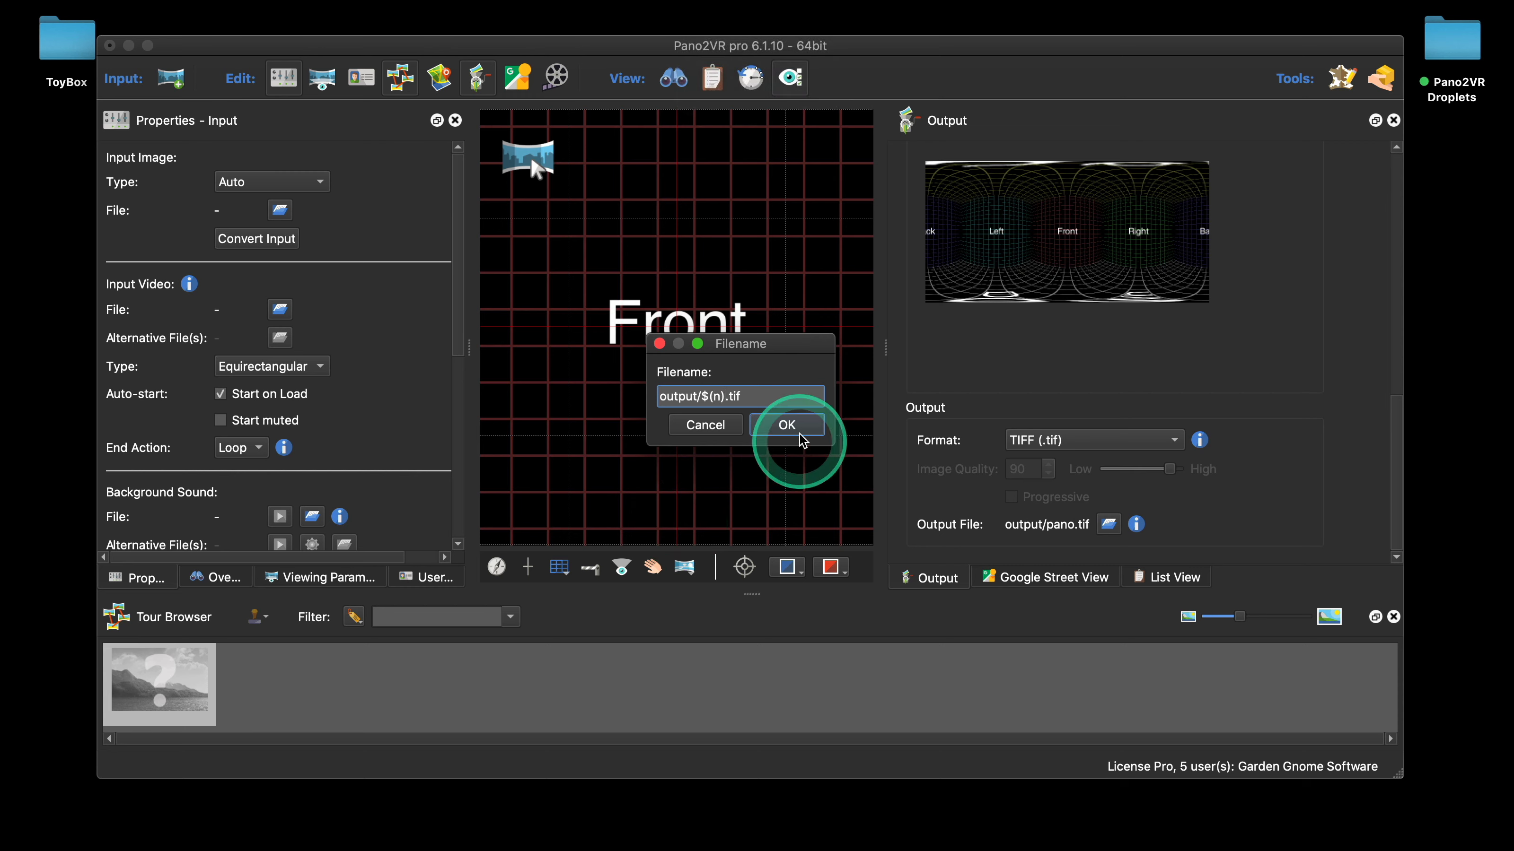
Switch to Safari and open the List of Placeholders reference page in the Pano2VR documentation on the Garden Gnome website
mouse_move(686, 849)
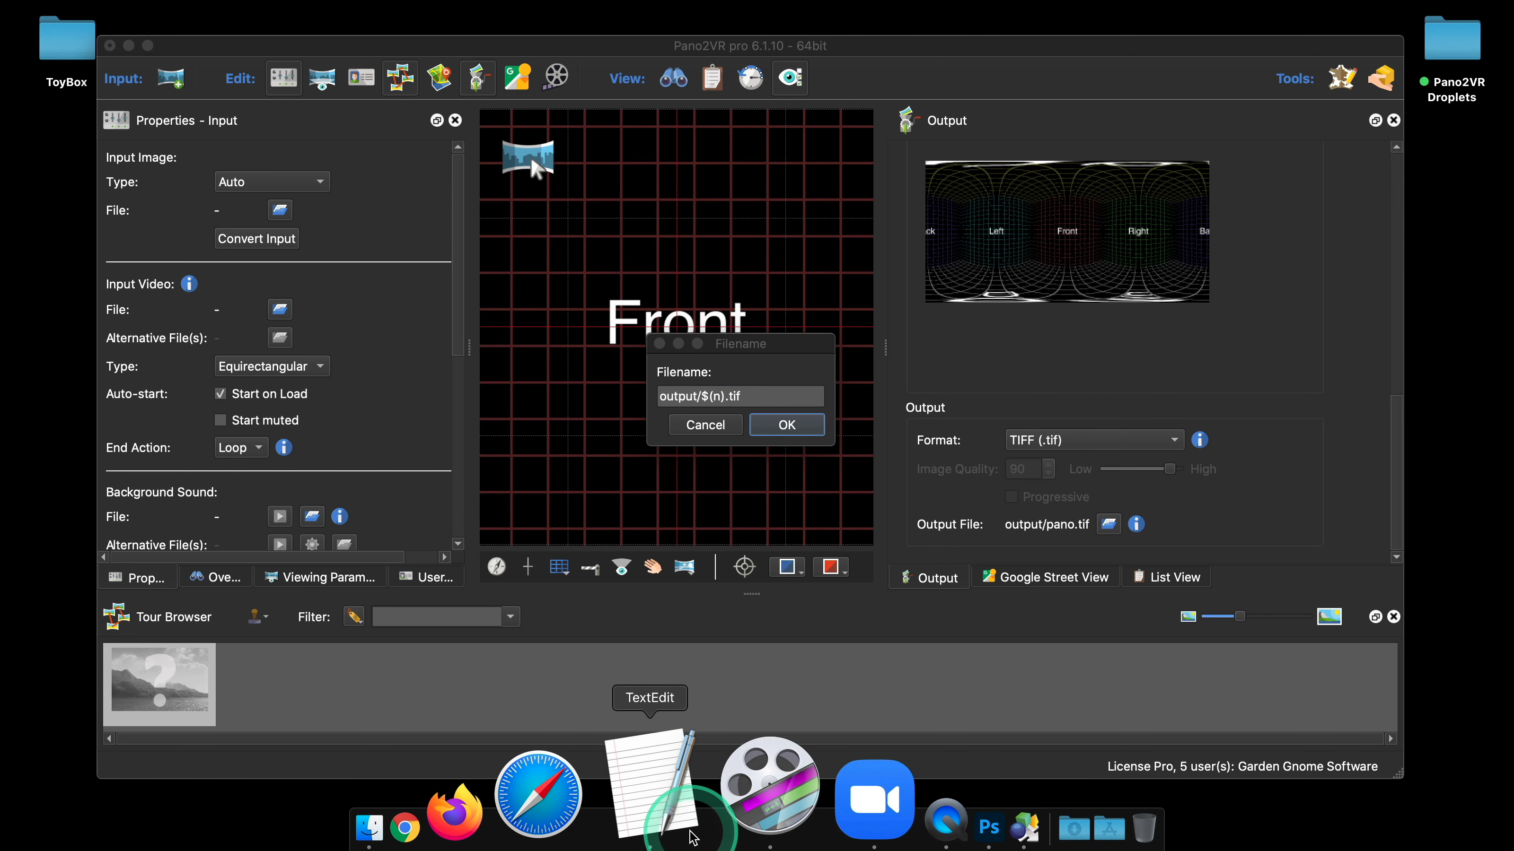
click(649, 807)
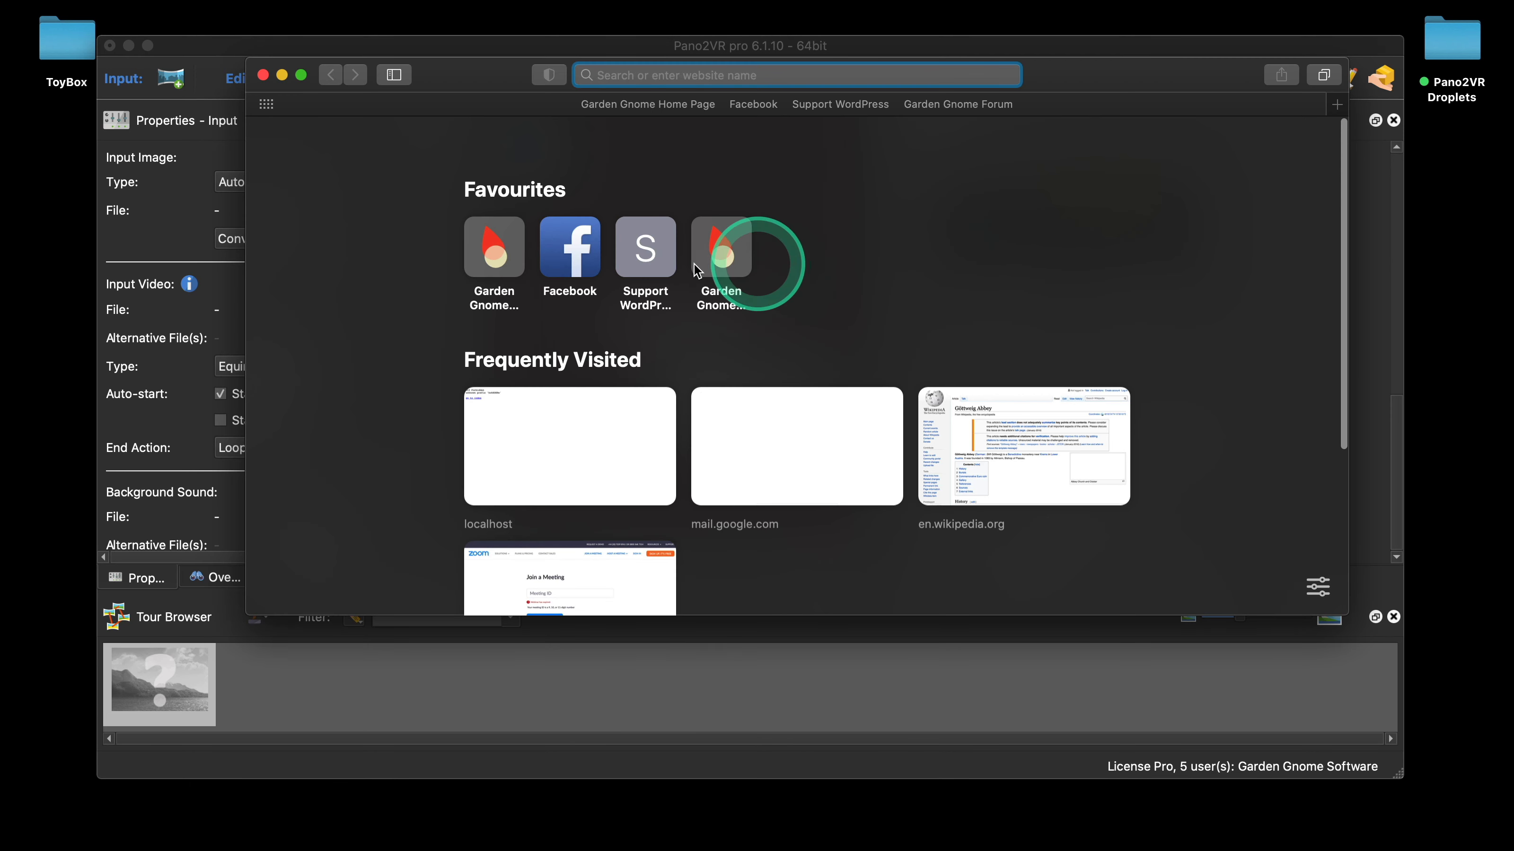
click(504, 250)
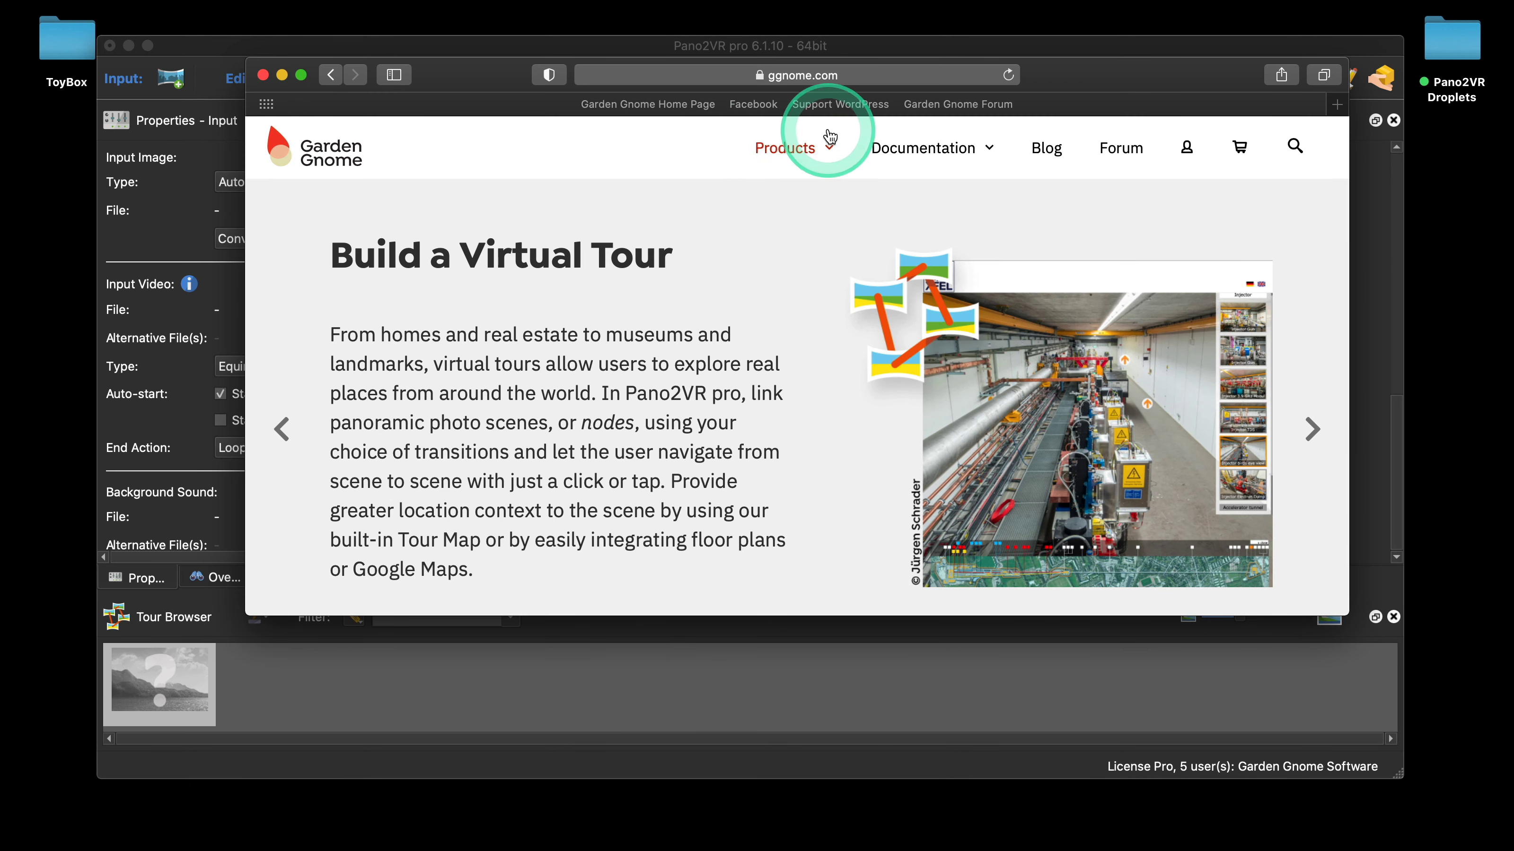
mouse_move(931, 157)
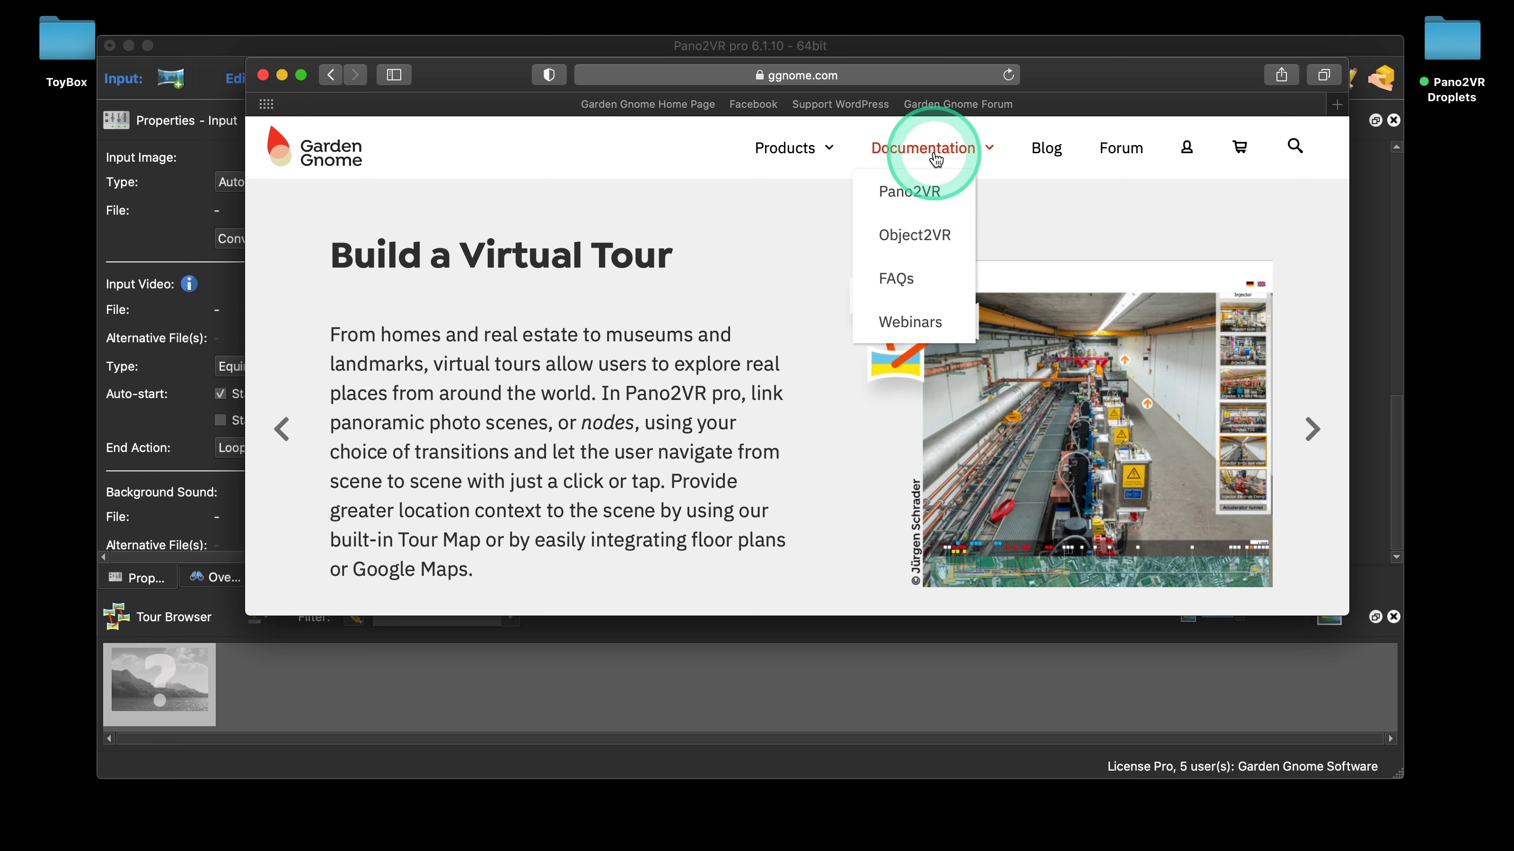
click(922, 192)
scroll(1013, 408, down, 12)
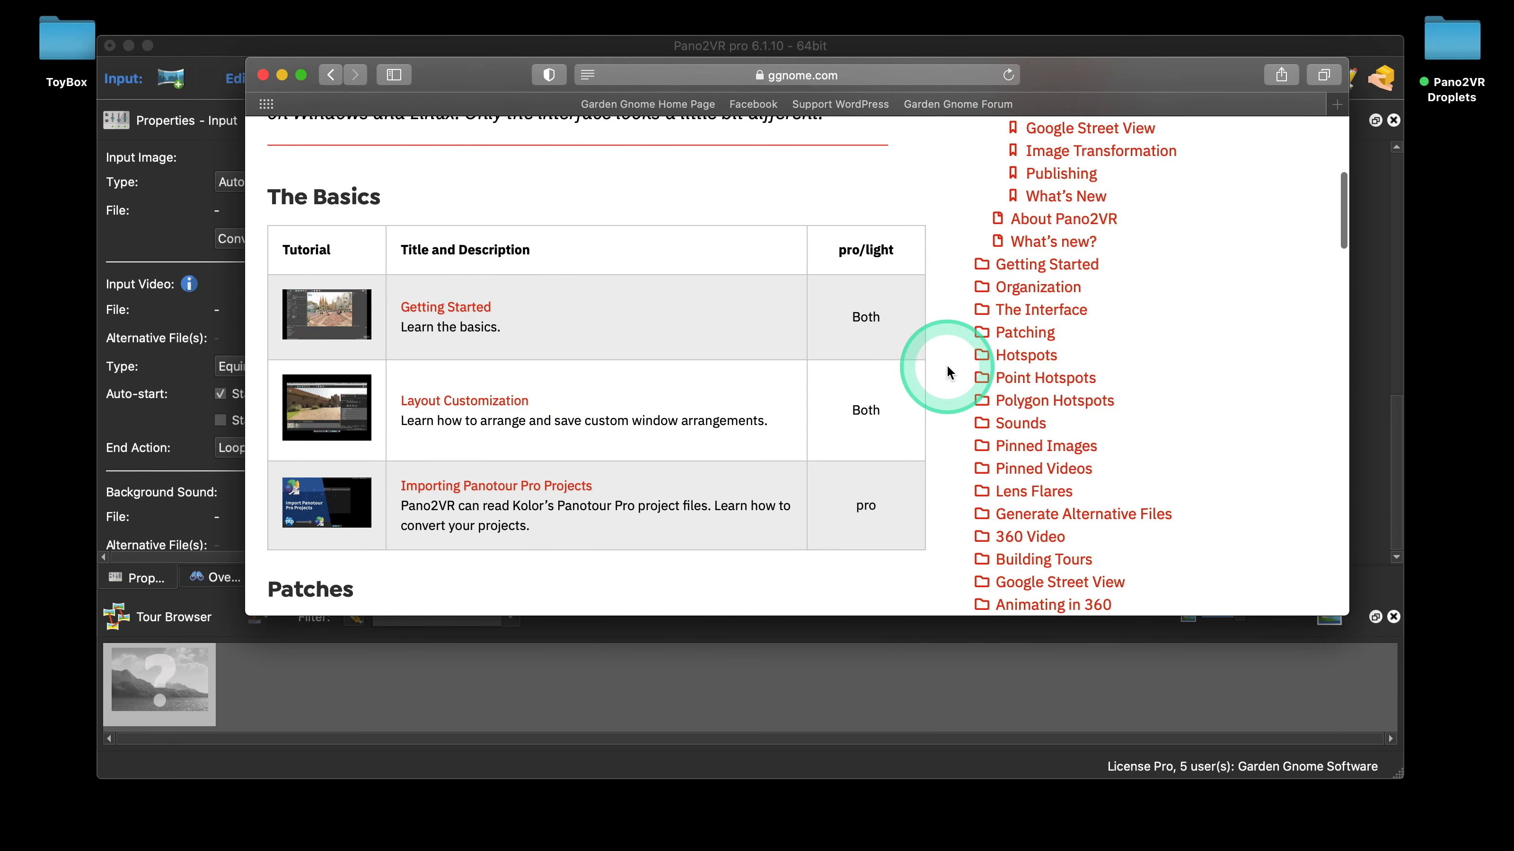
click(1037, 360)
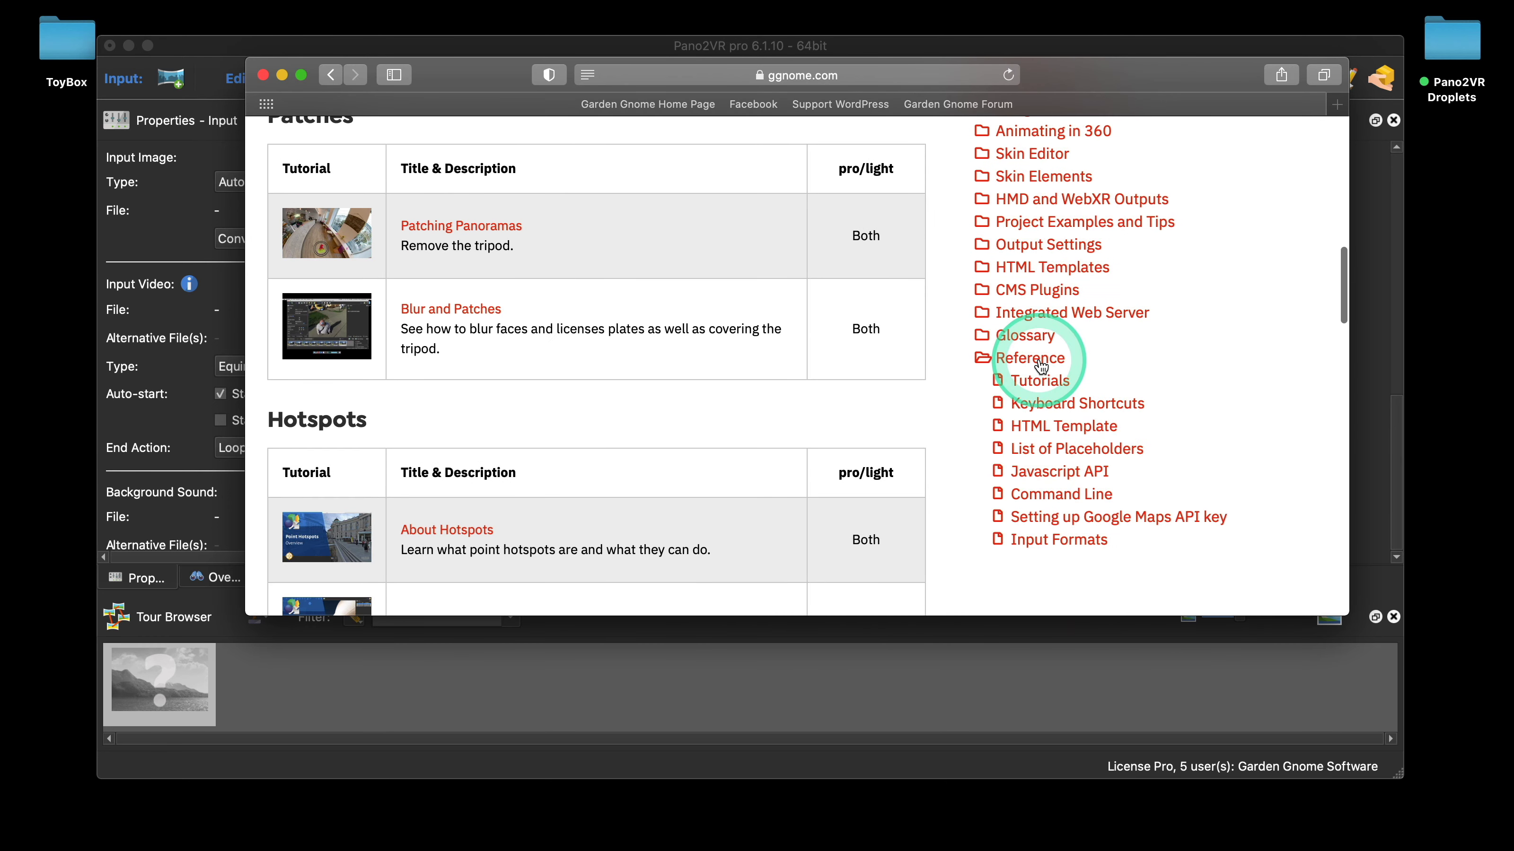
click(1073, 449)
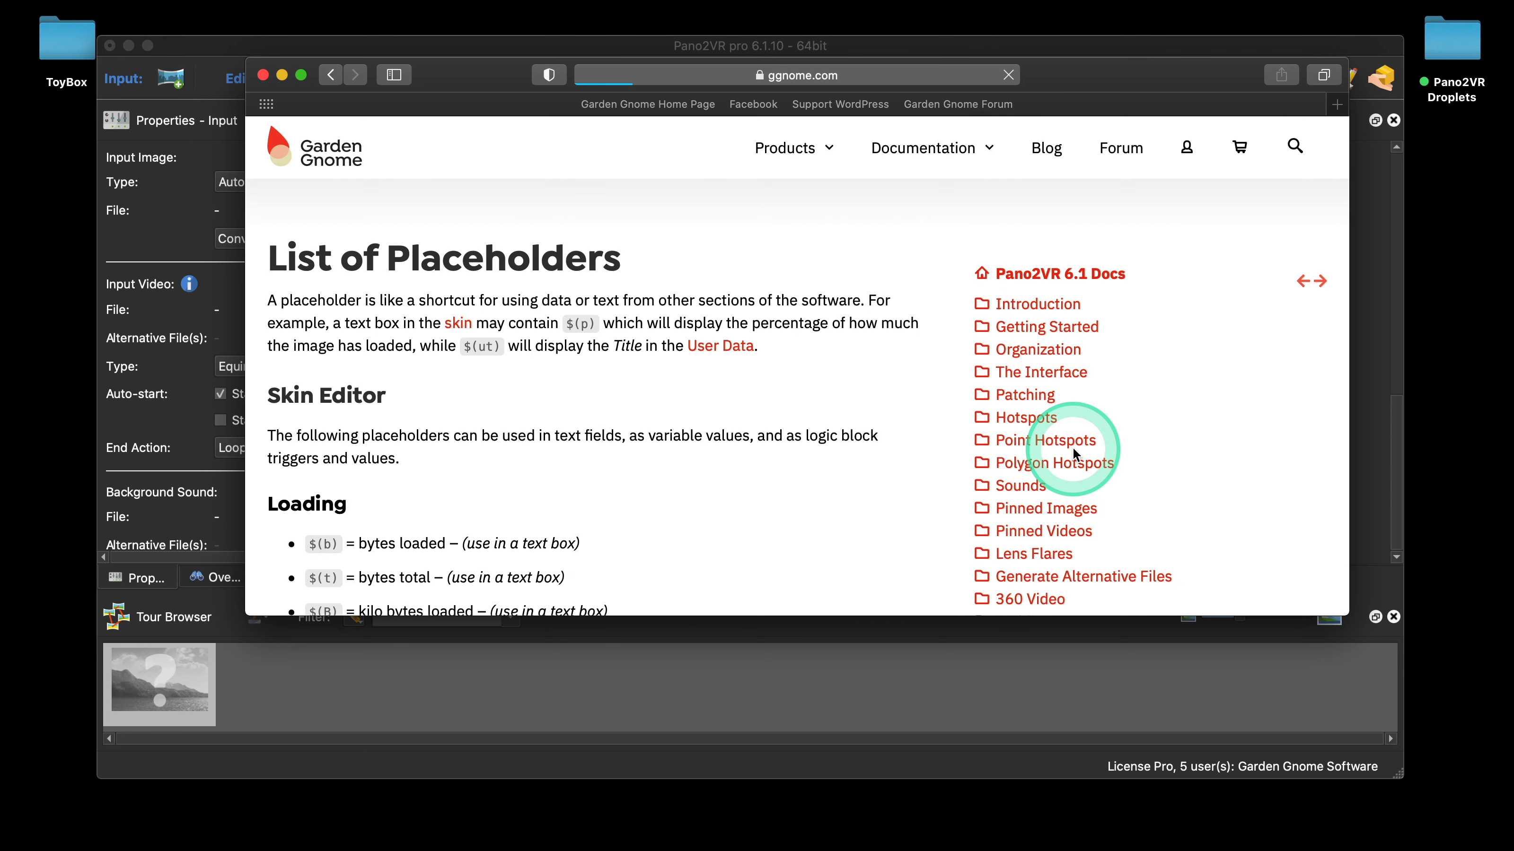
Examine the File Paths placeholders usable in an output file path, and close the browser window
scroll(652, 380, down, 4)
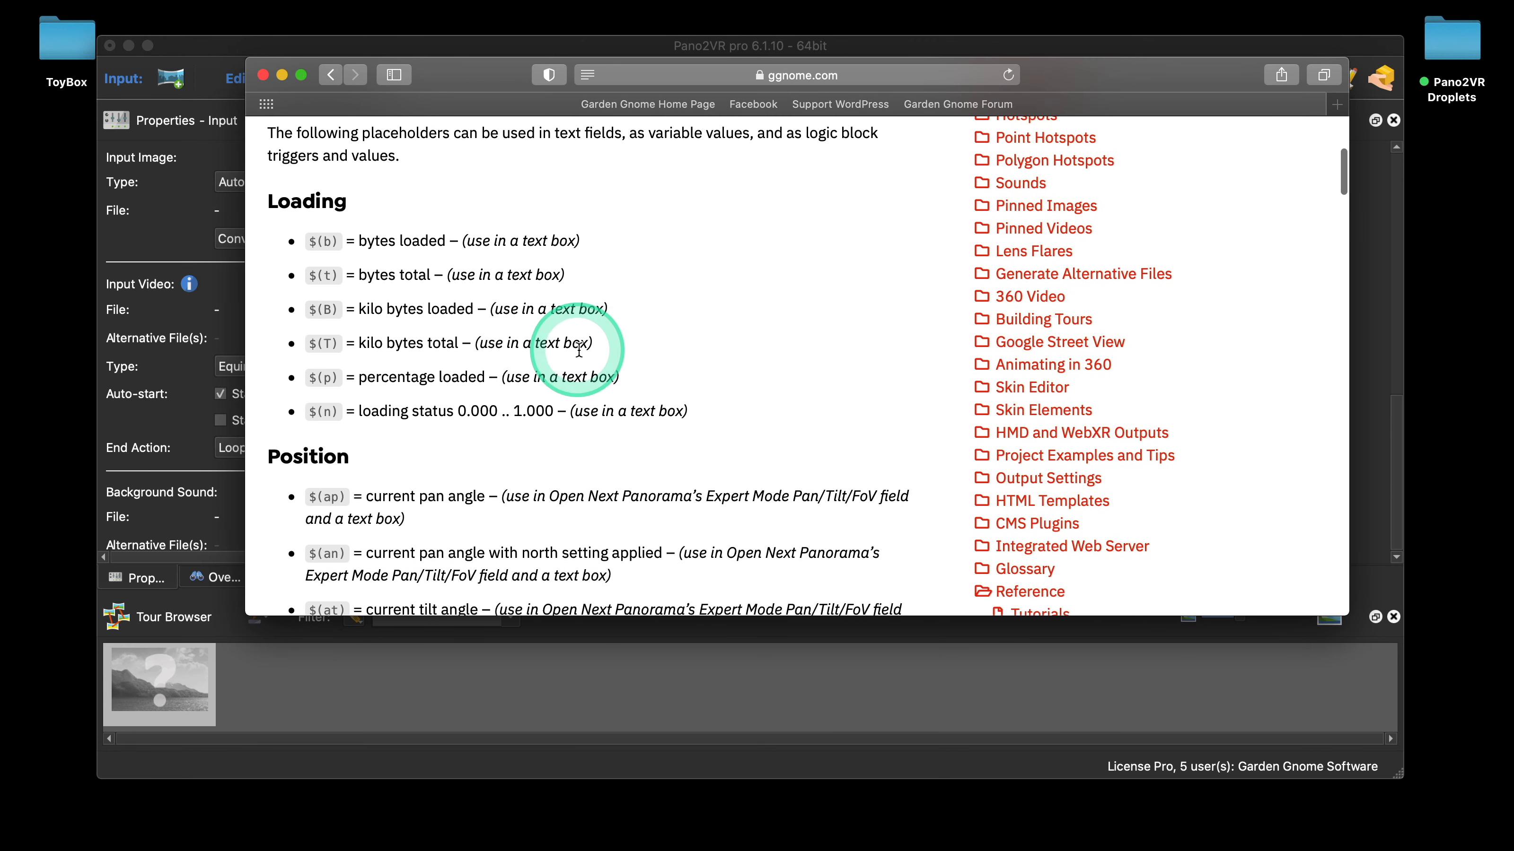
scroll(583, 357, down, 2)
scroll(583, 357, up, 2)
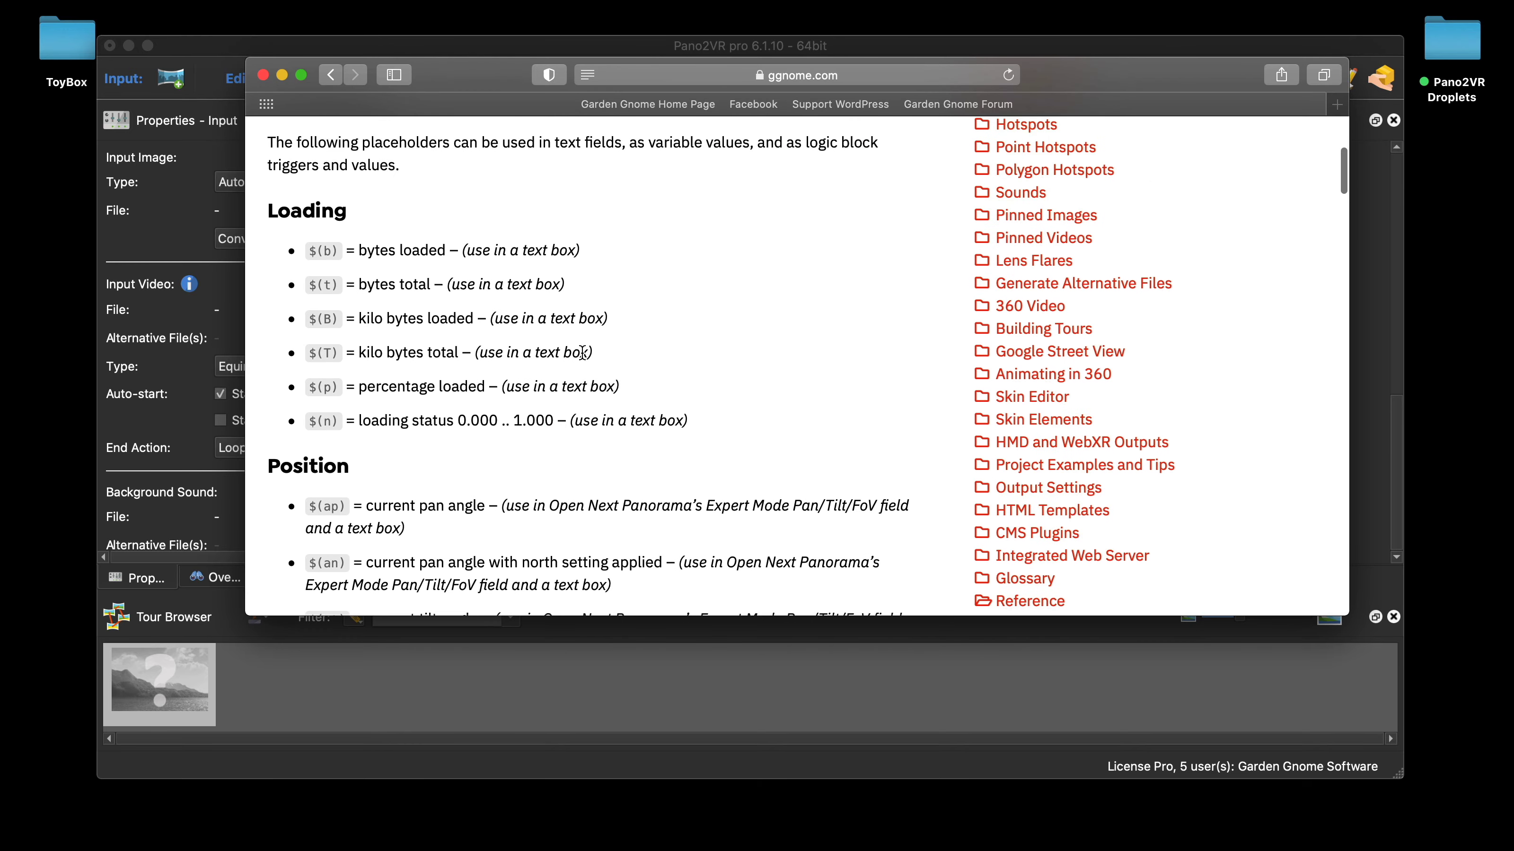
scroll(582, 358, down, 15)
scroll(582, 353, down, 12)
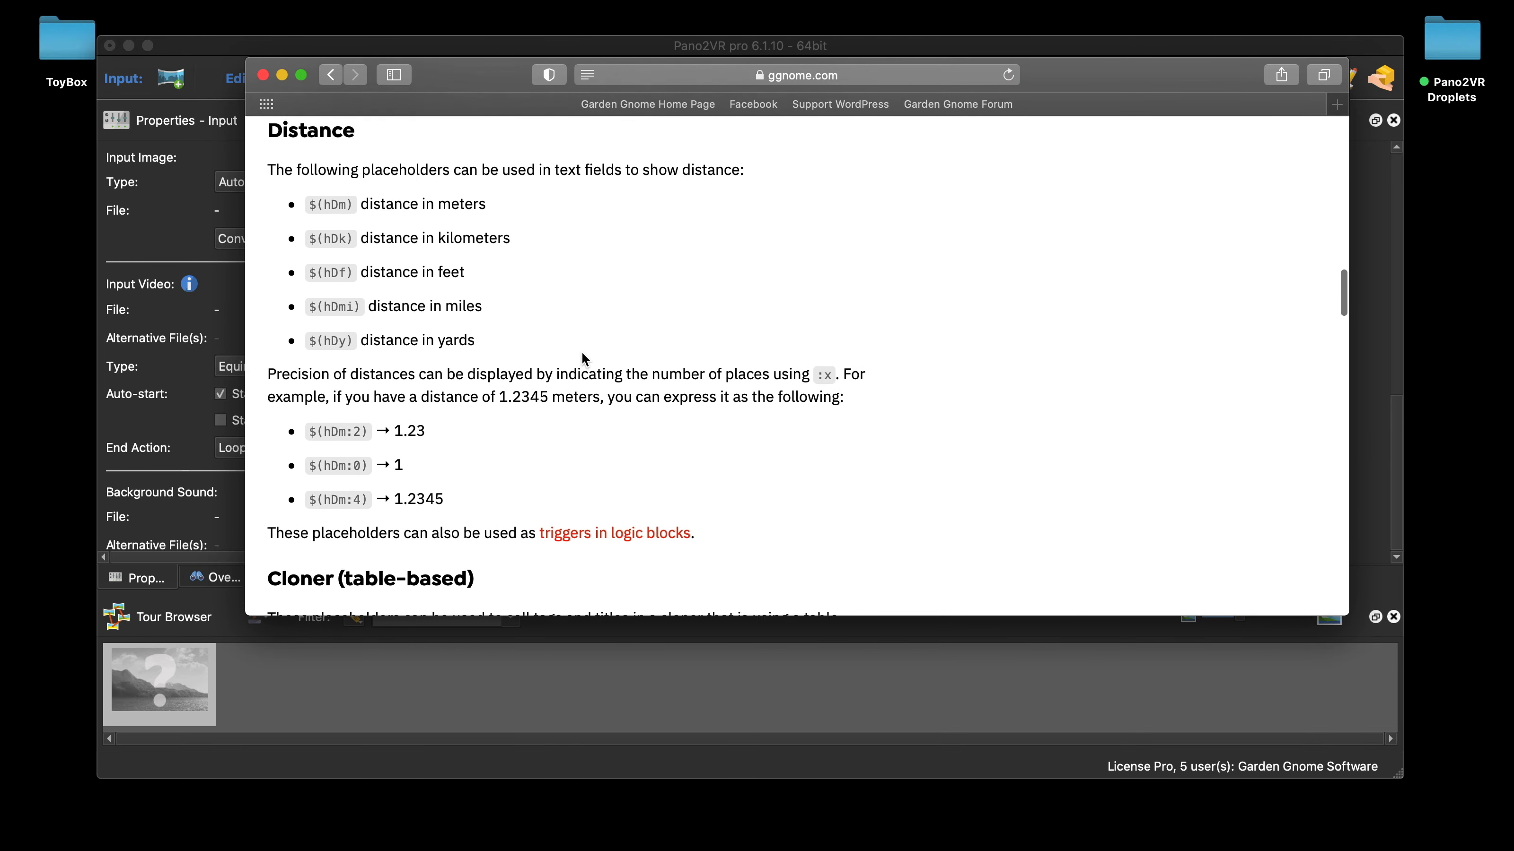
scroll(583, 357, down, 18)
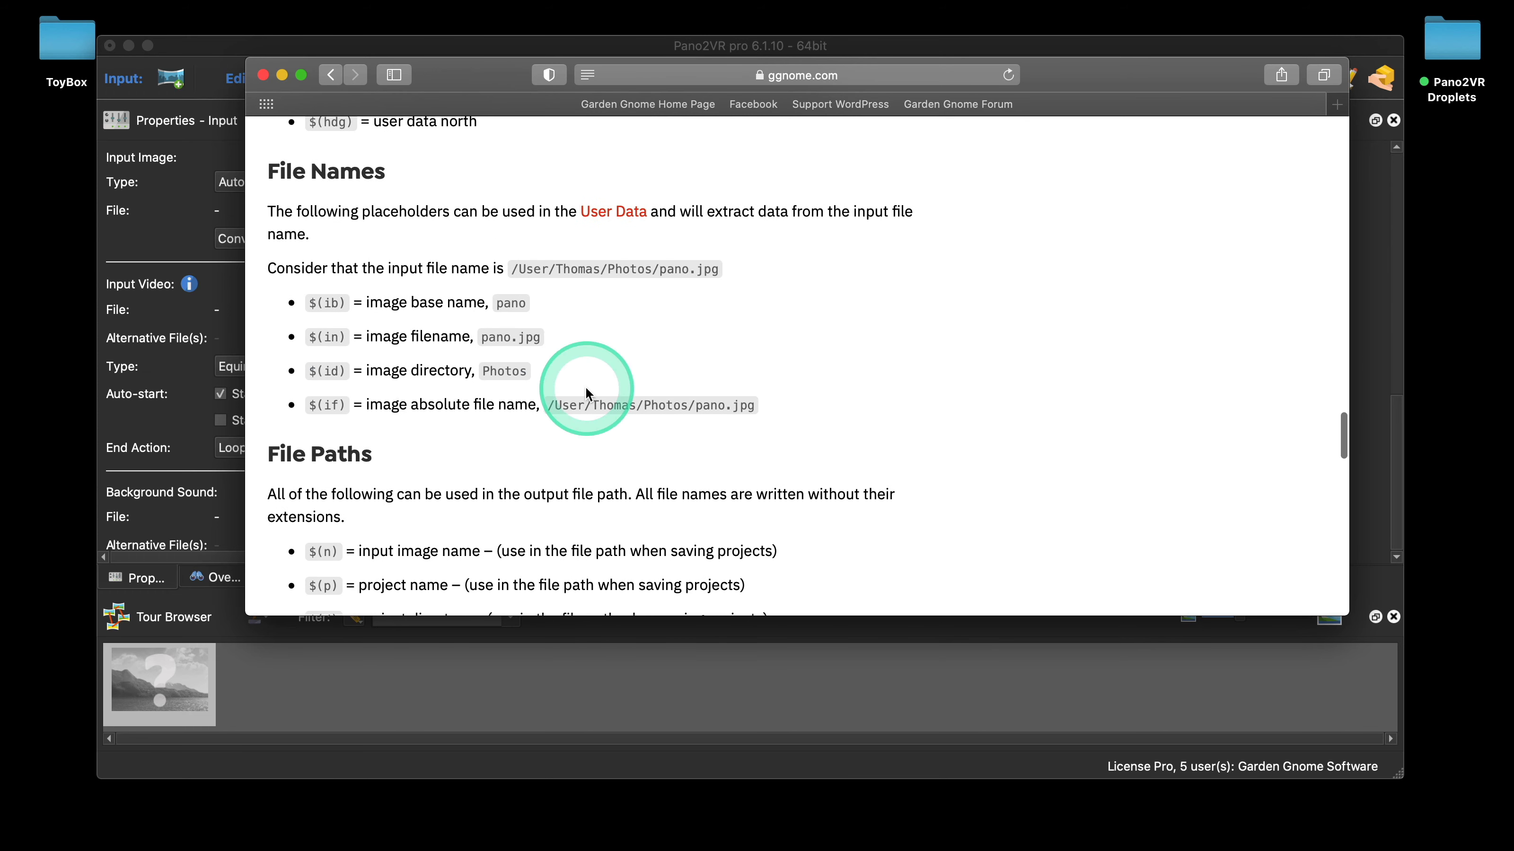
scroll(611, 365, down, 3)
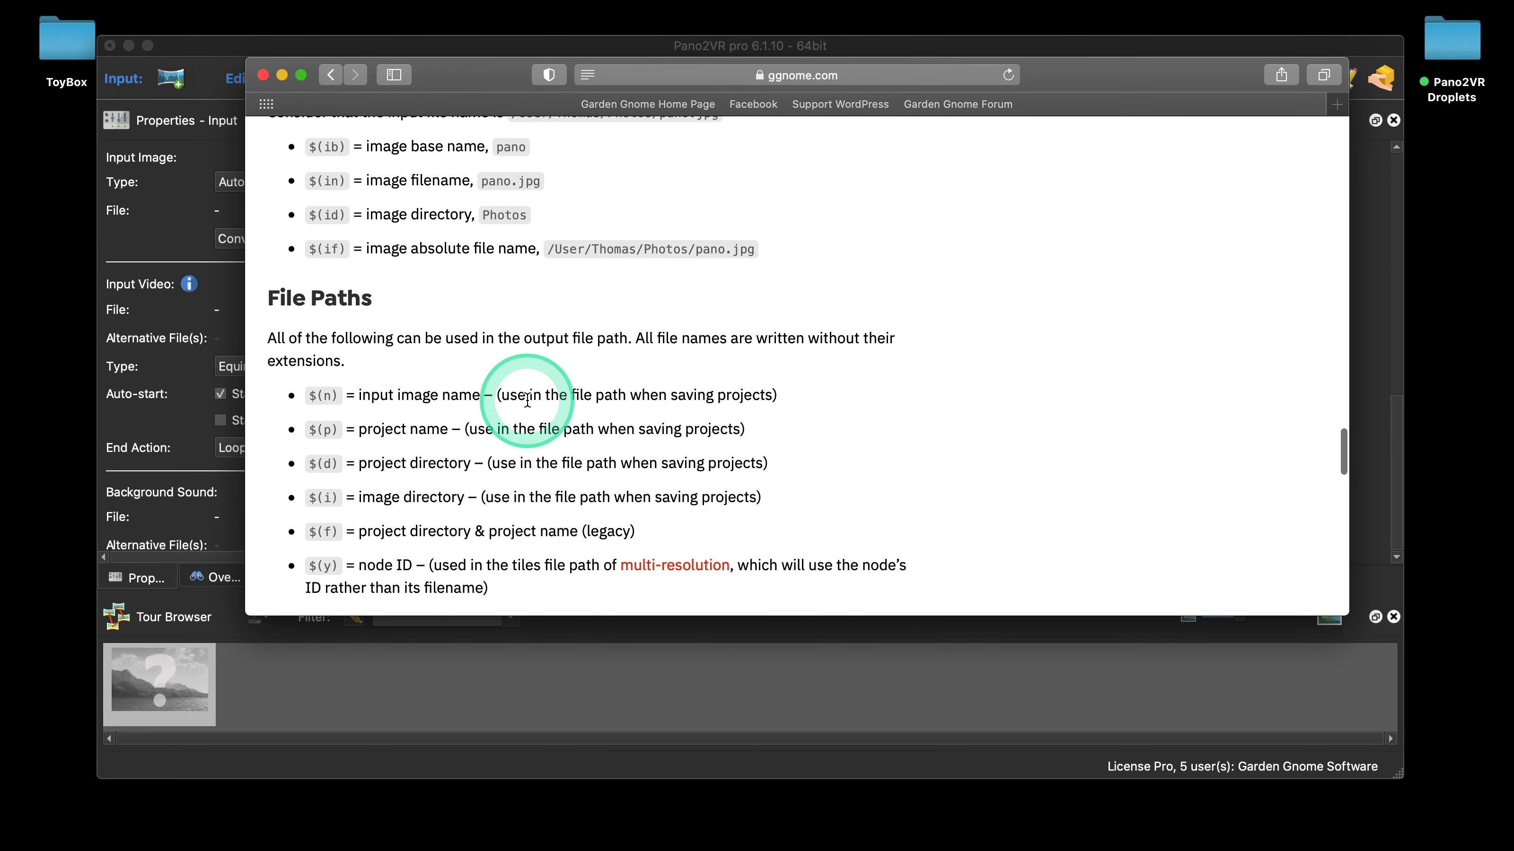
scroll(371, 378, down, 1)
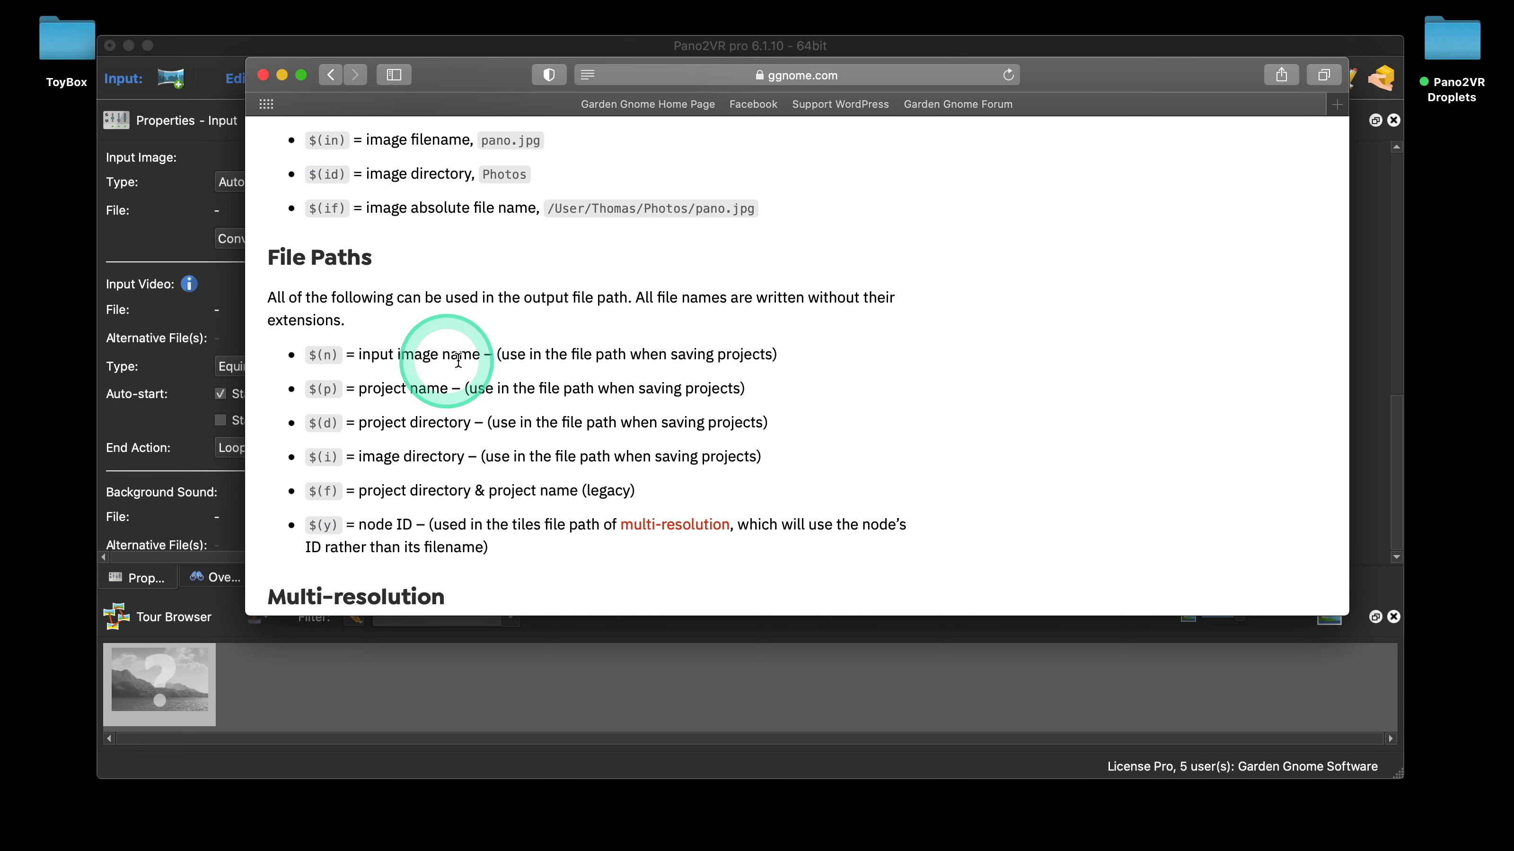
click(264, 76)
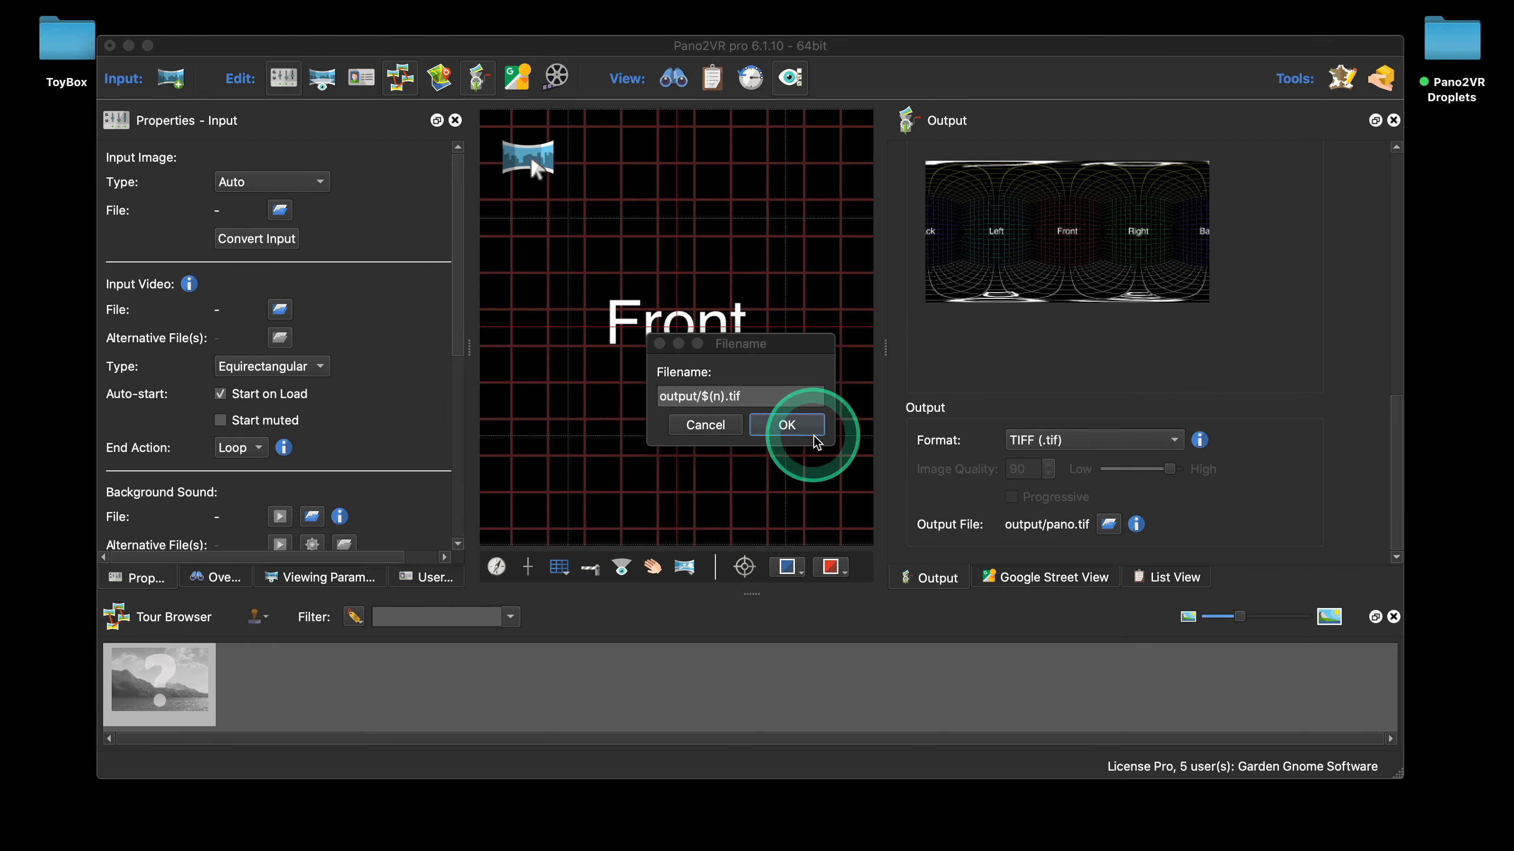
Accept output/$(n).tif as the output file name and start creating a droplet from the project without extra conversion options
click(796, 425)
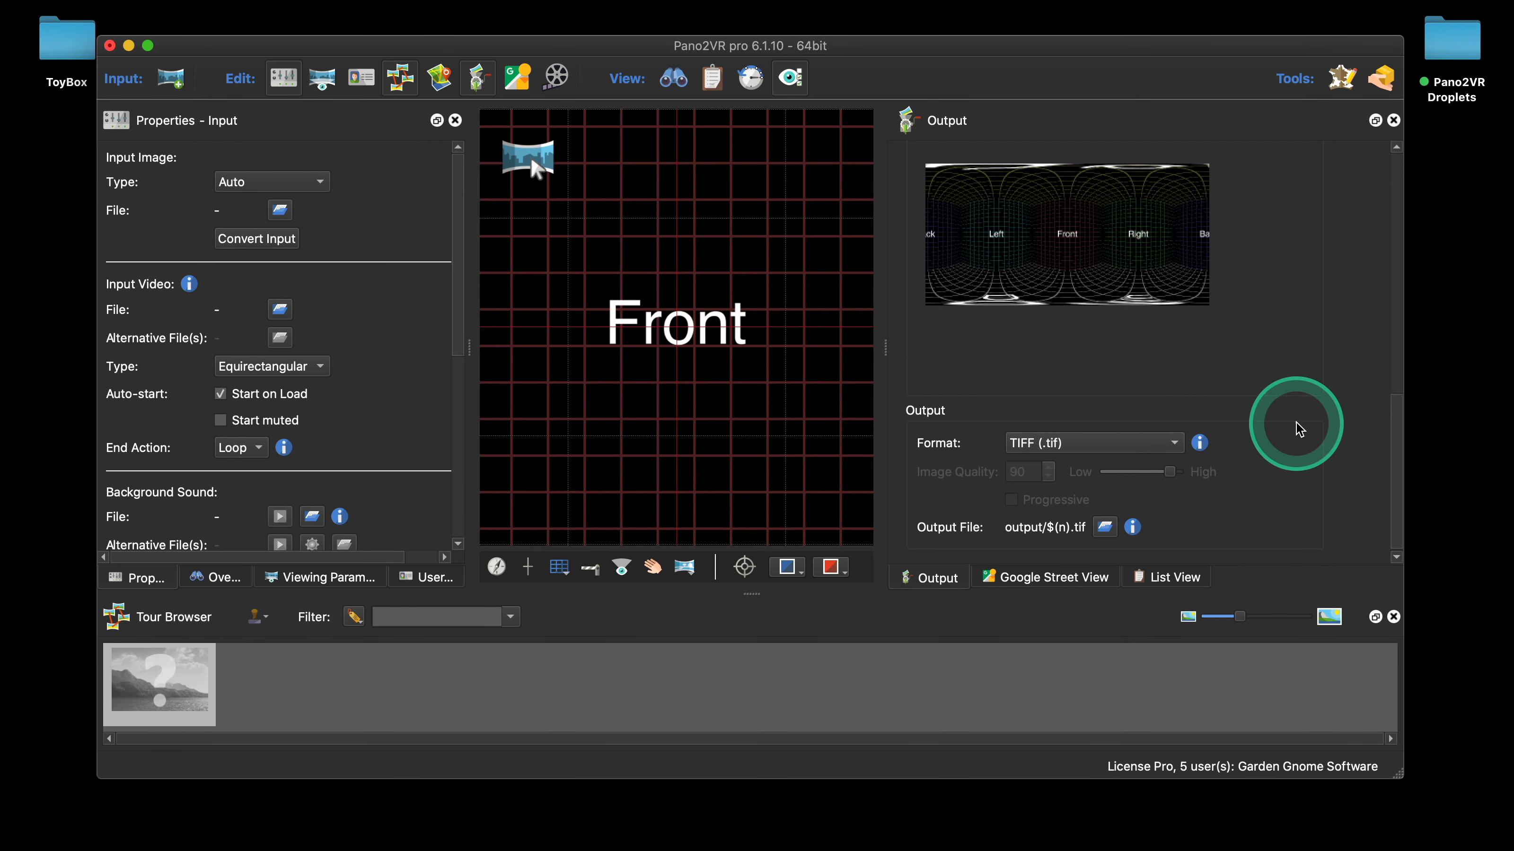
scroll(1298, 427, up, 10)
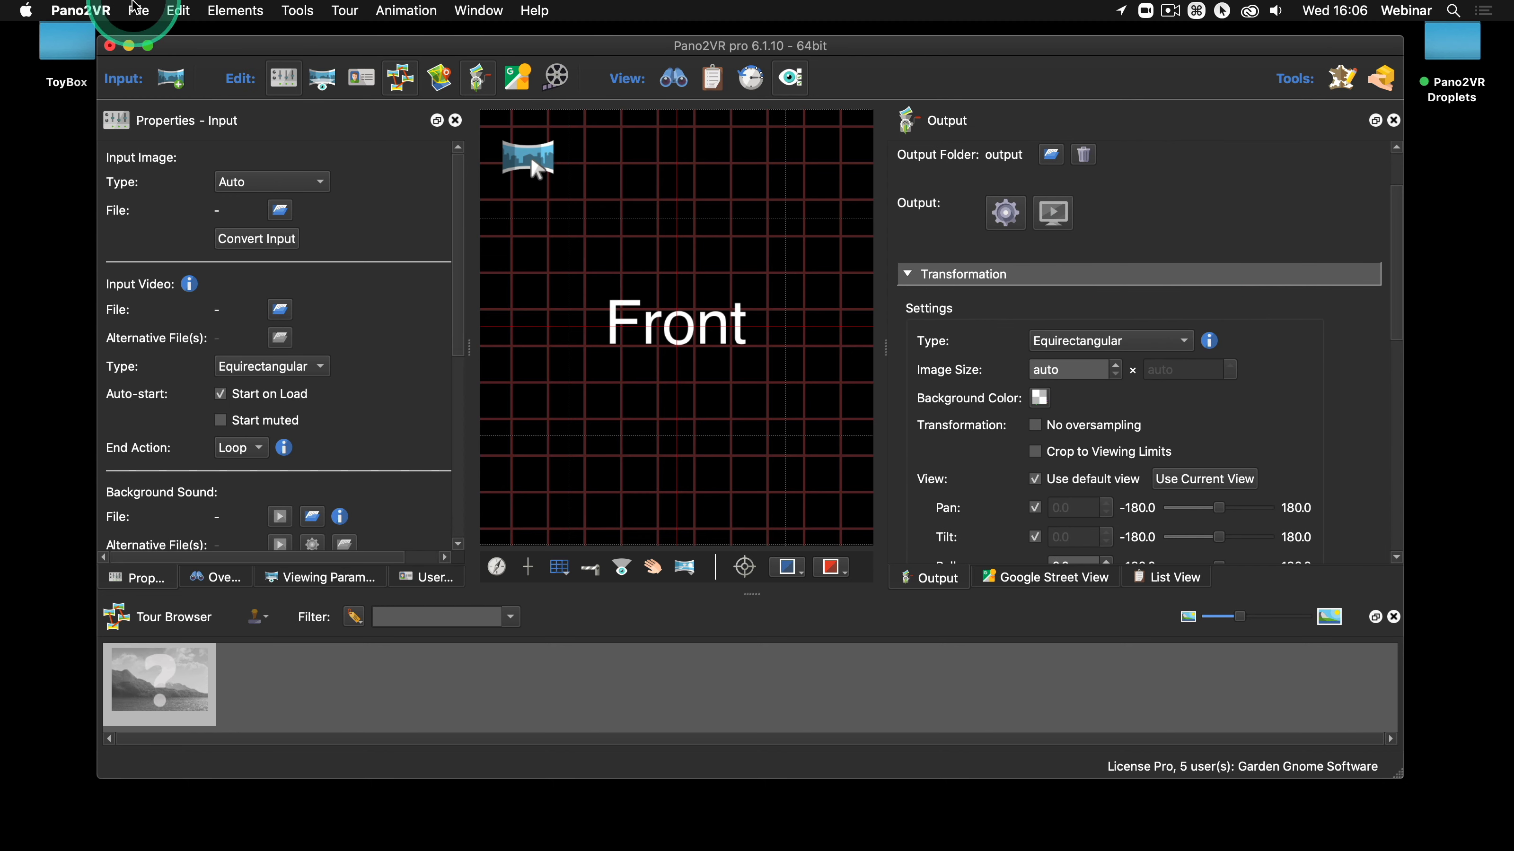
click(146, 16)
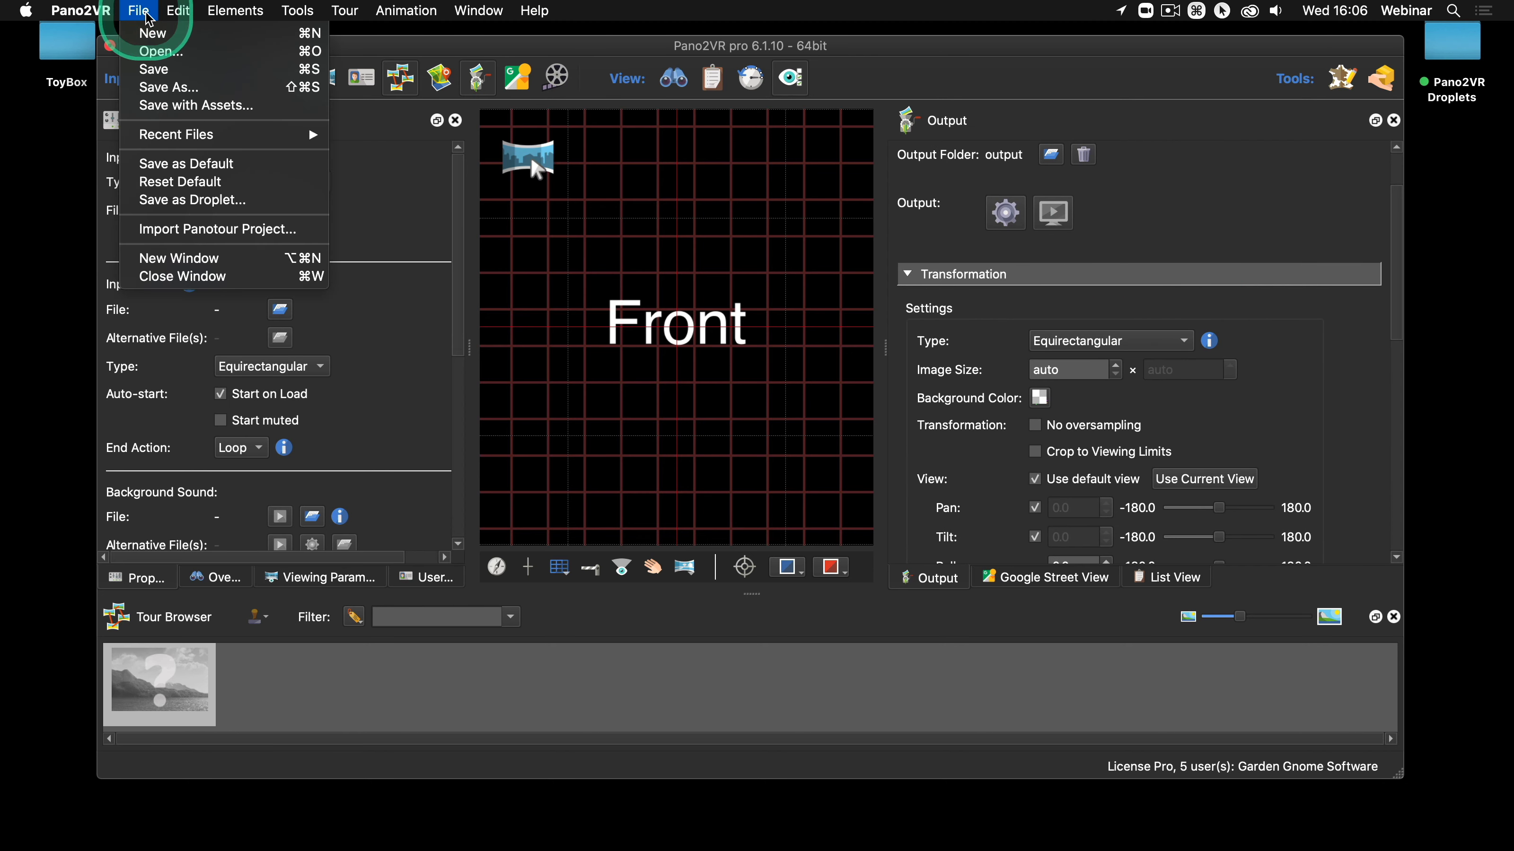
click(214, 201)
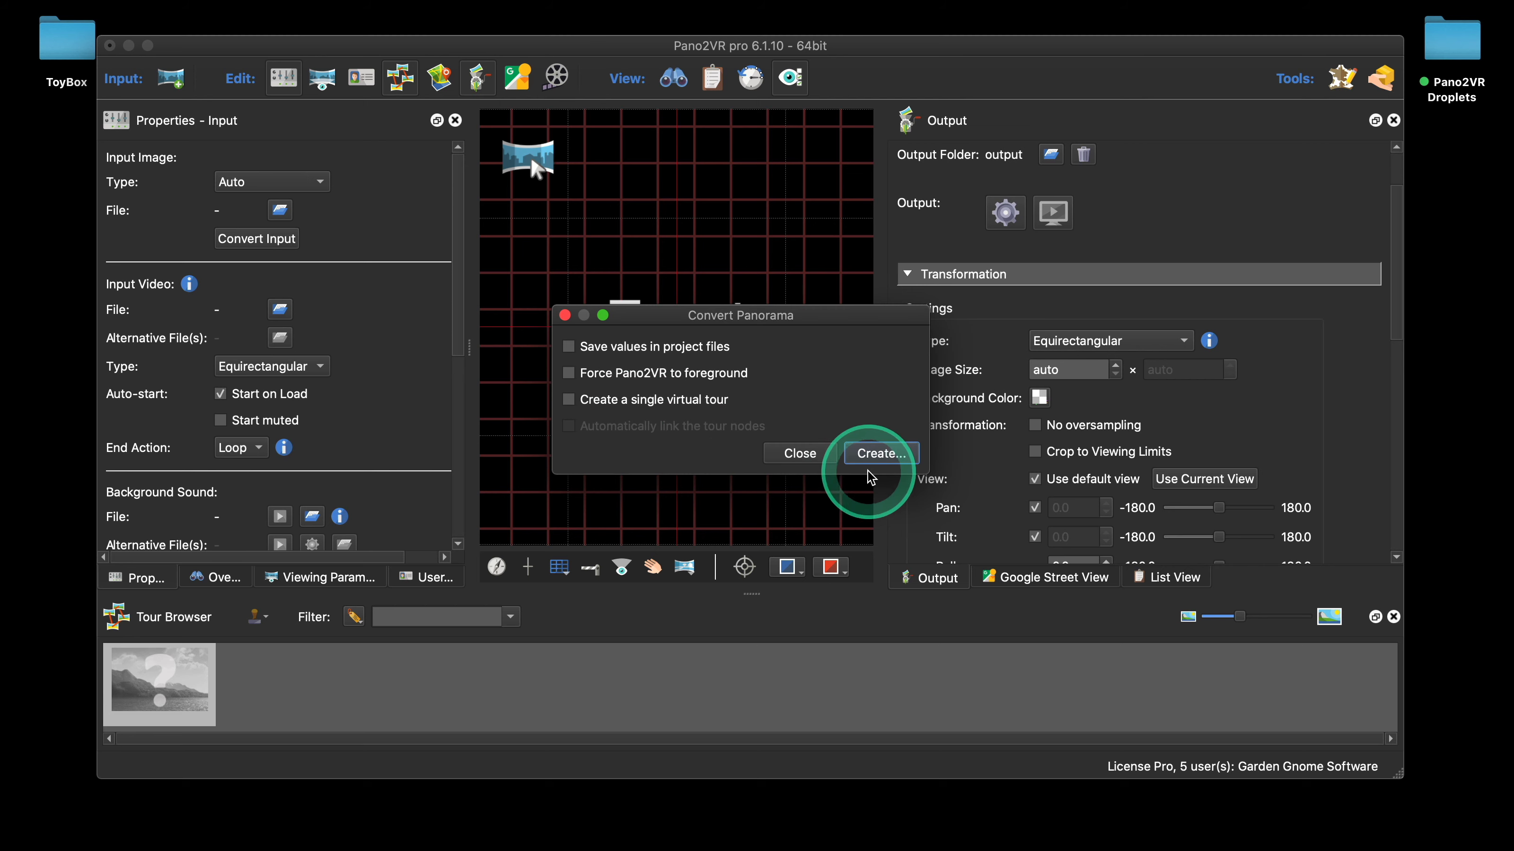
click(876, 454)
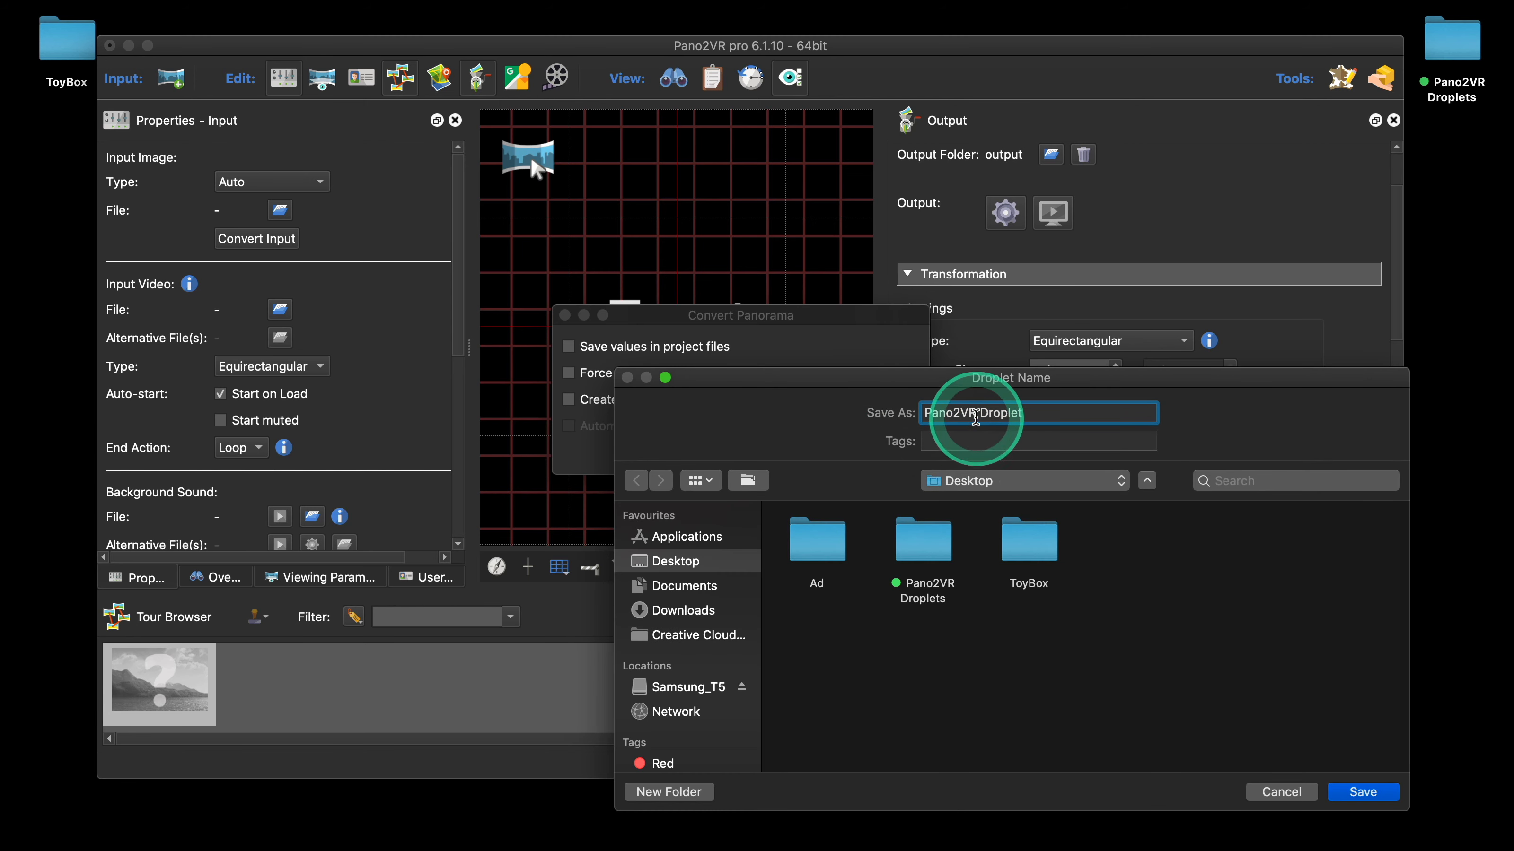
Name the droplet Convert_Droplet and save it to the Desktop
drag(975, 419, 898, 417)
text(Remap)
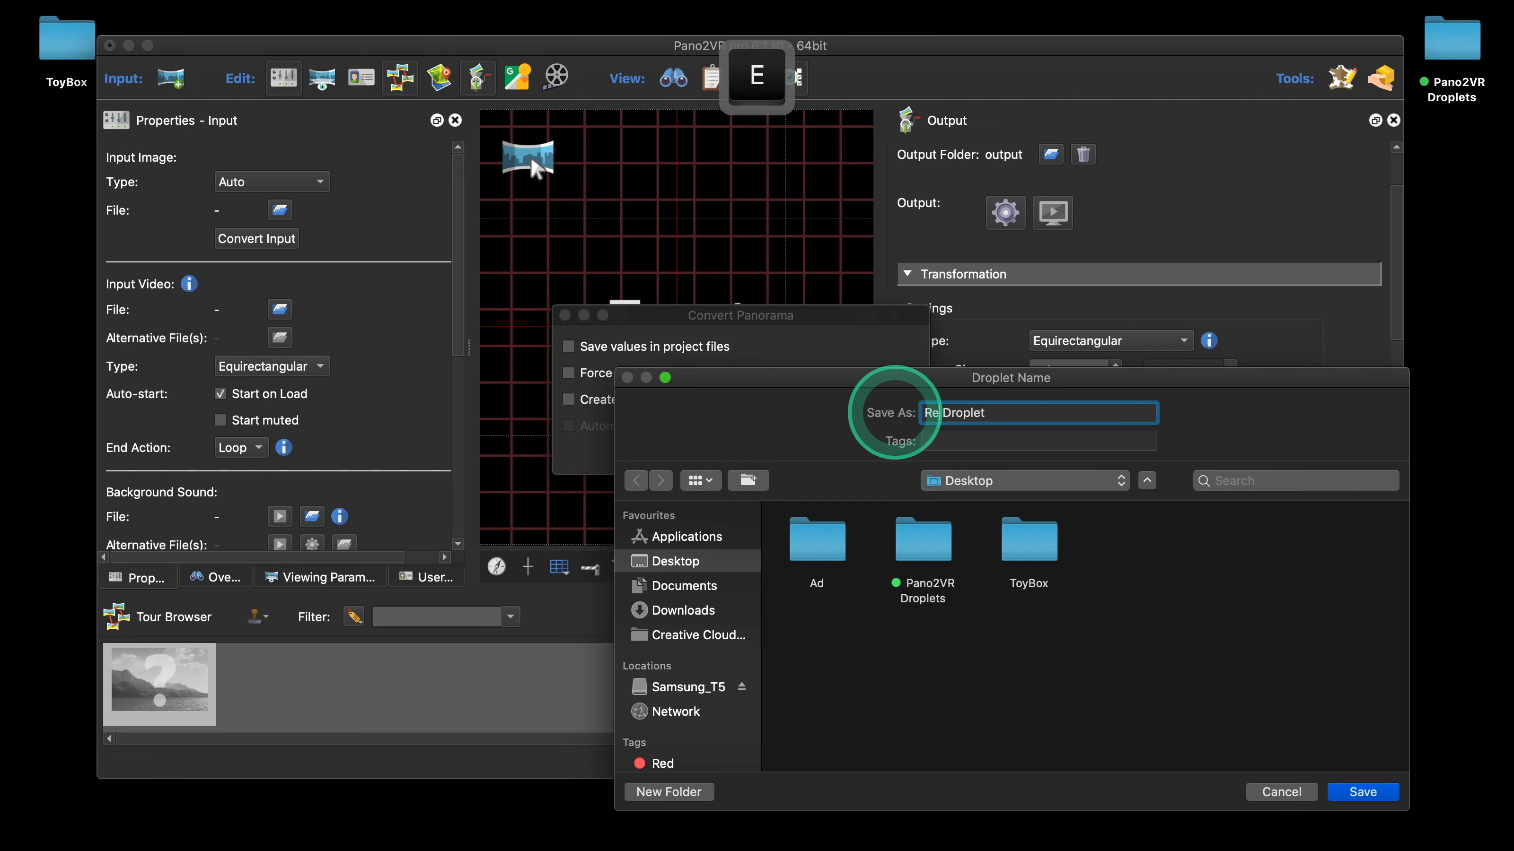
key(Right)
key(BackSpace)
key(BackSpace)
key(BackSpace)
key(BackSpace)
key(BackSpace)
key(BackSpace)
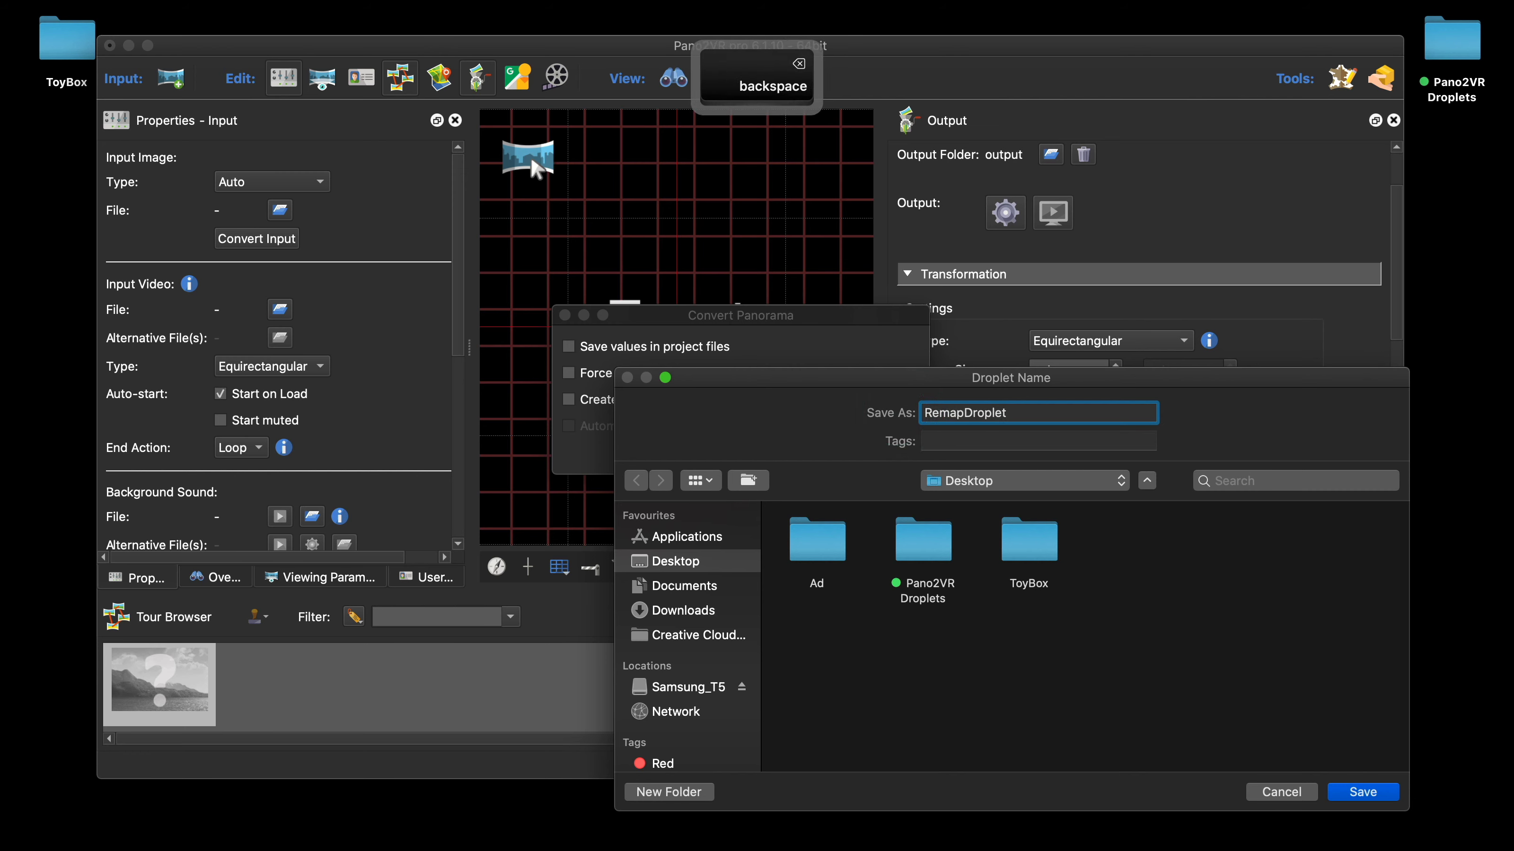
text(Conve)
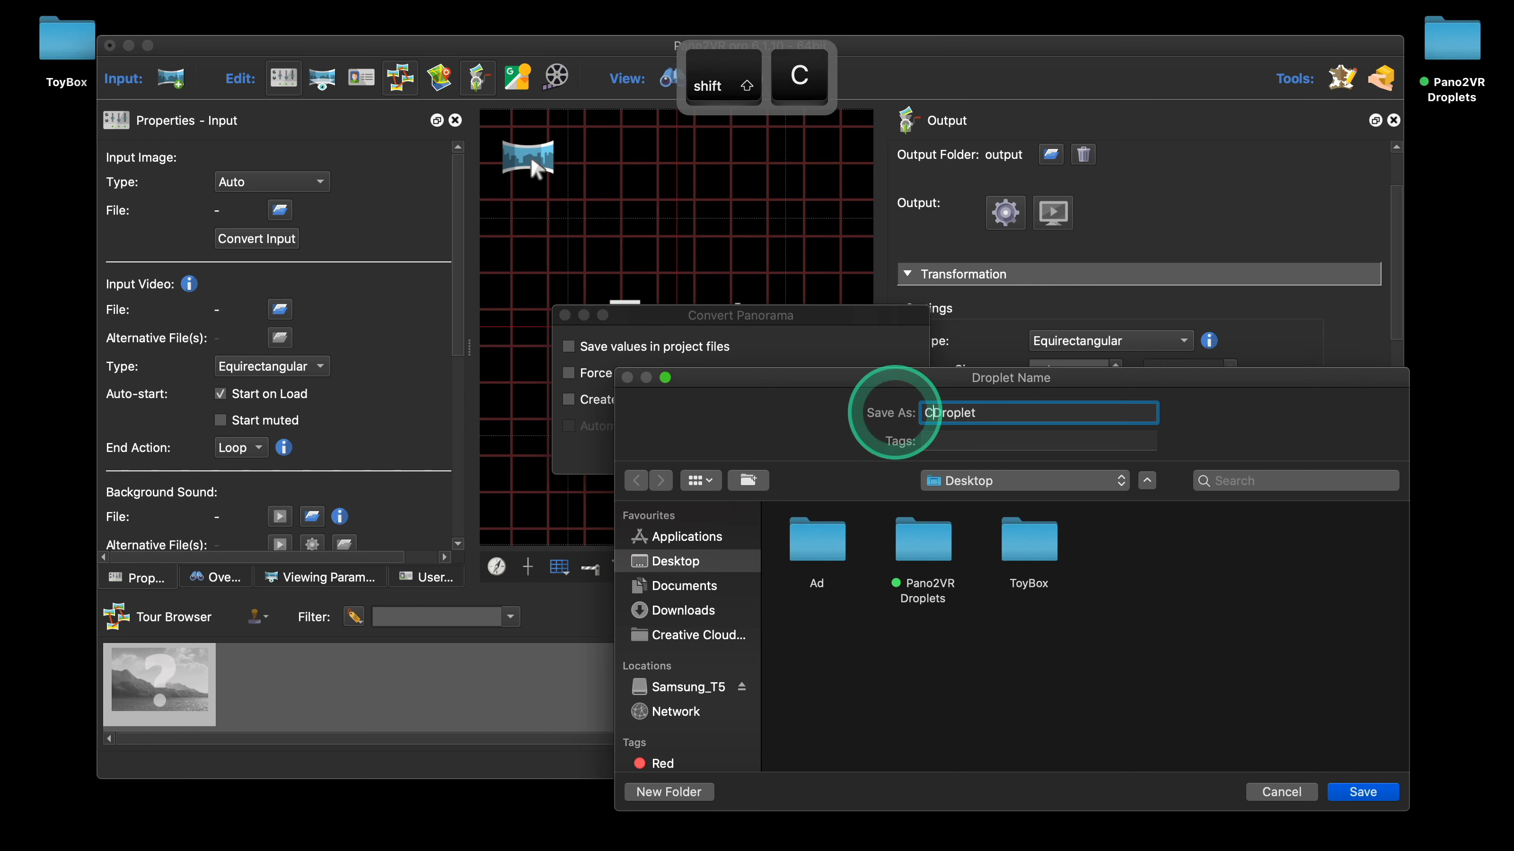
text(rt)
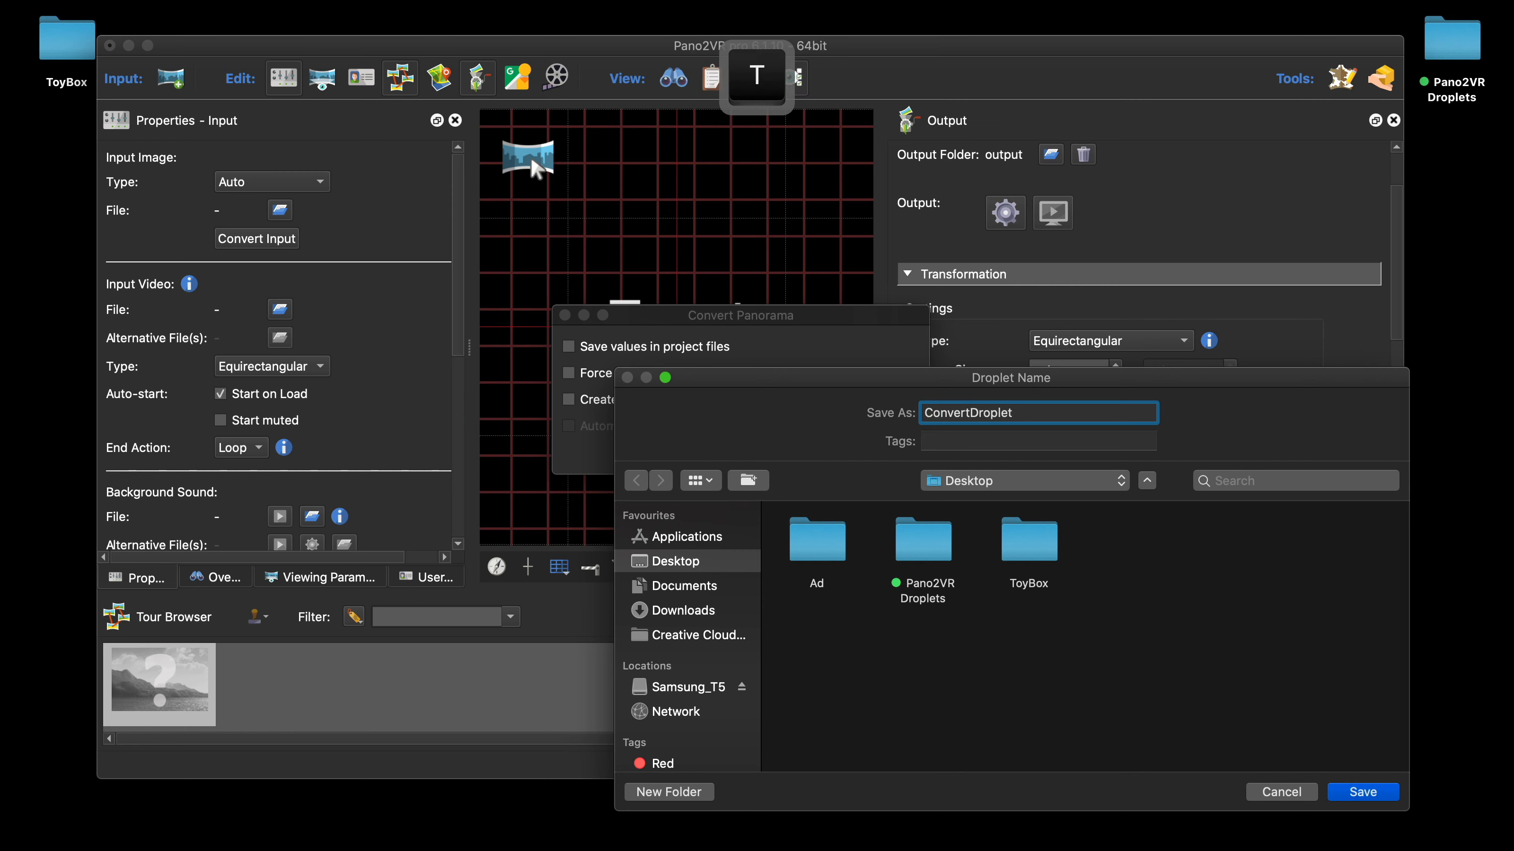
text(_)
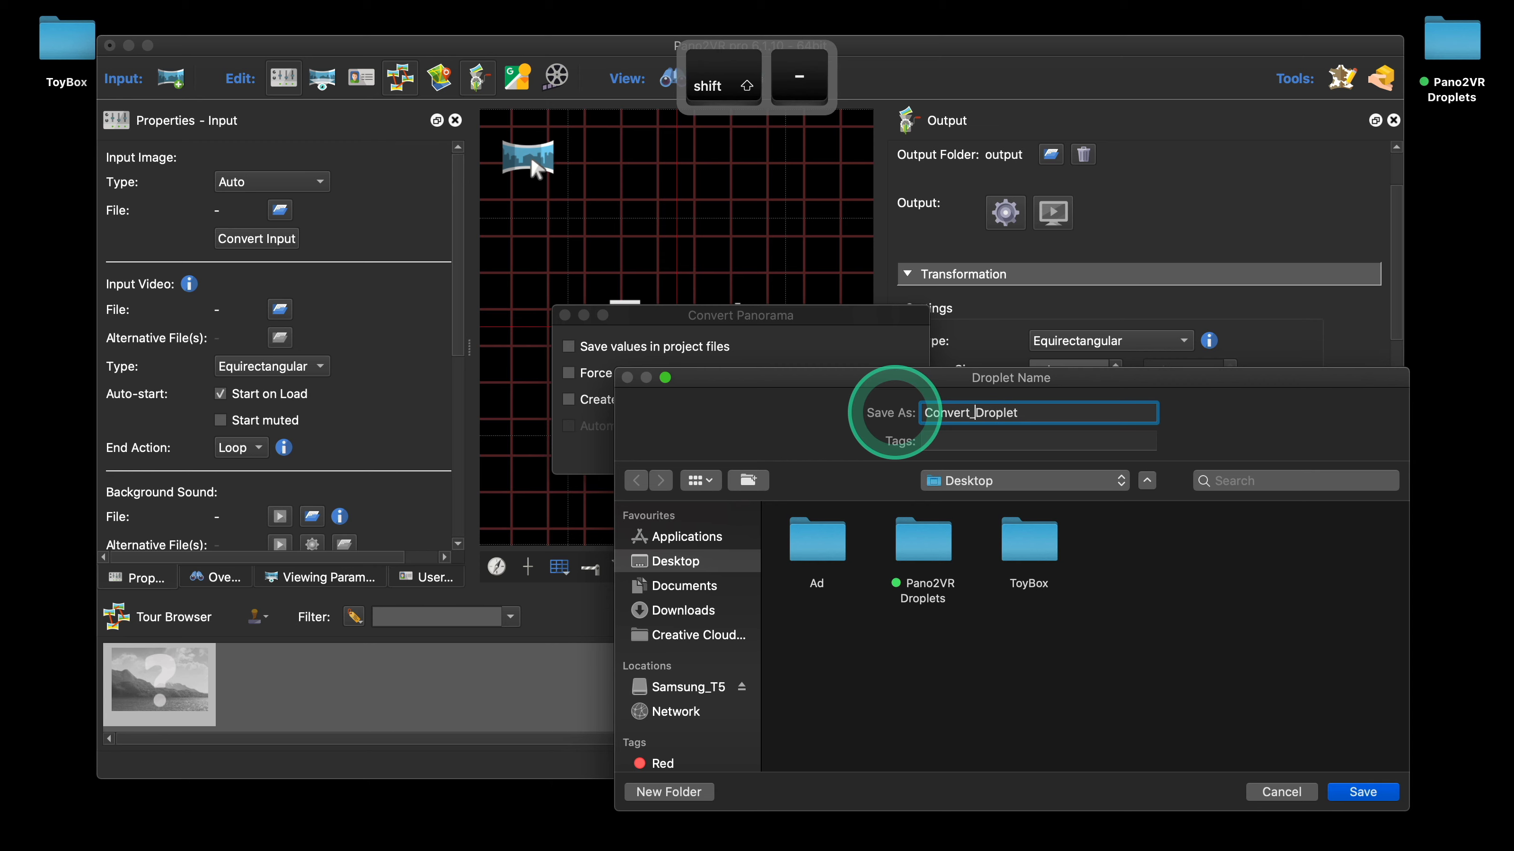
click(1362, 792)
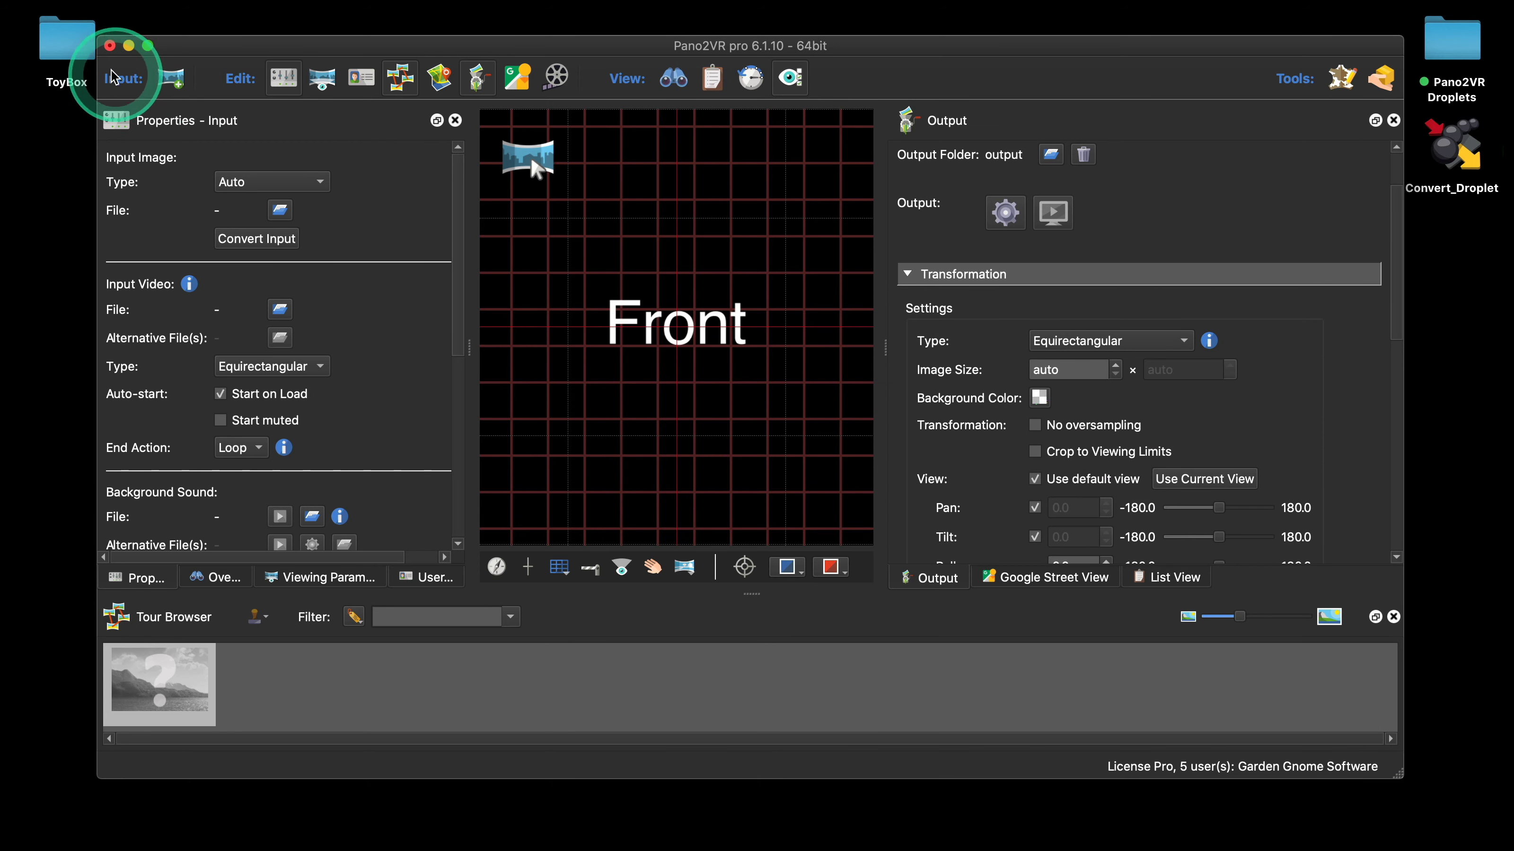
Close the Pano2VR project without saving its changes and open the Pano2VR Droplets folder from the desktop
click(110, 46)
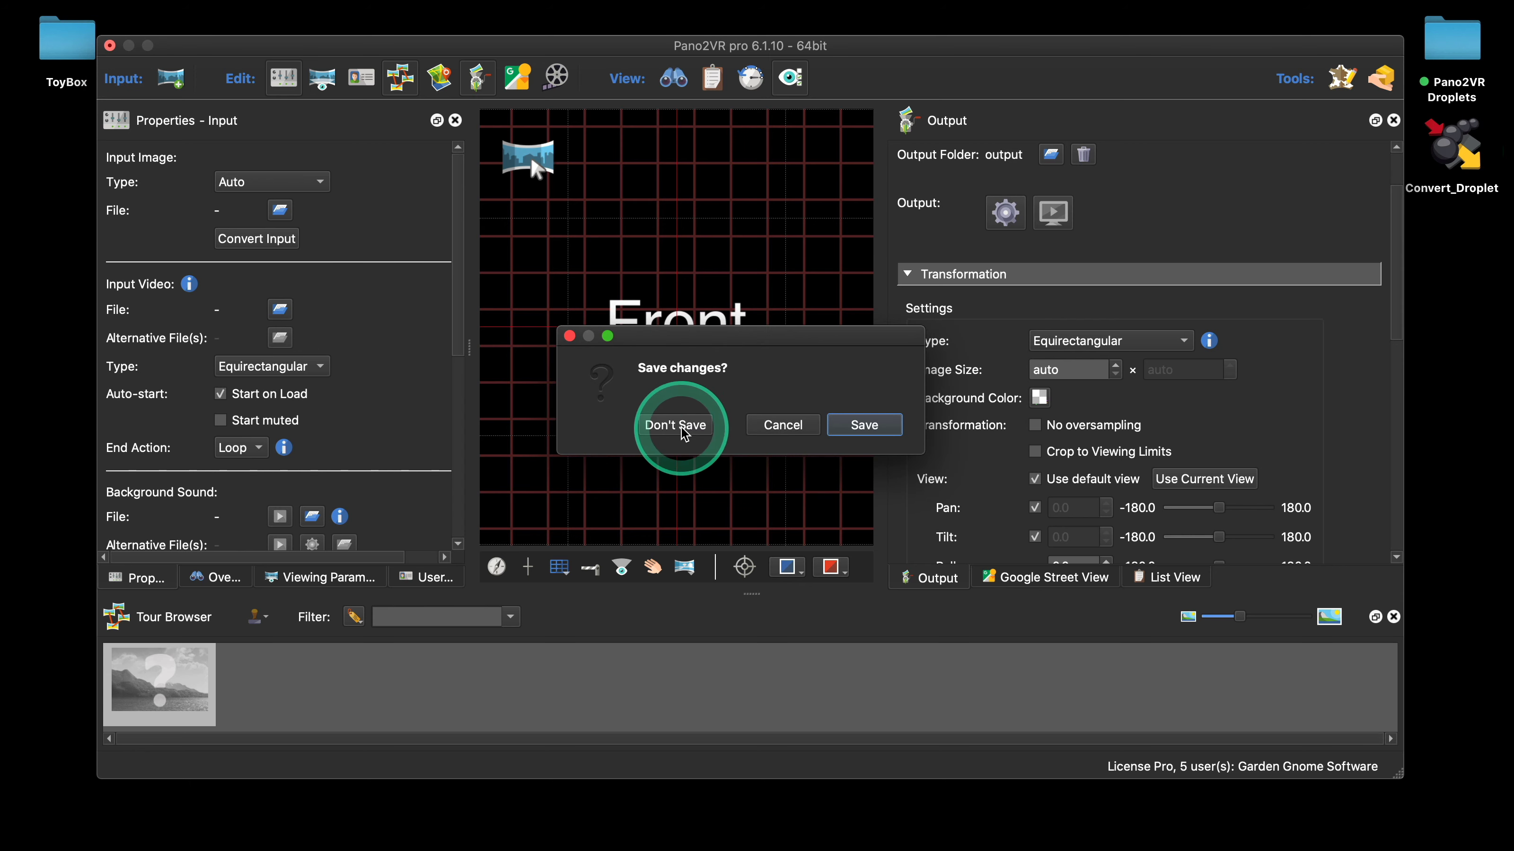
click(676, 425)
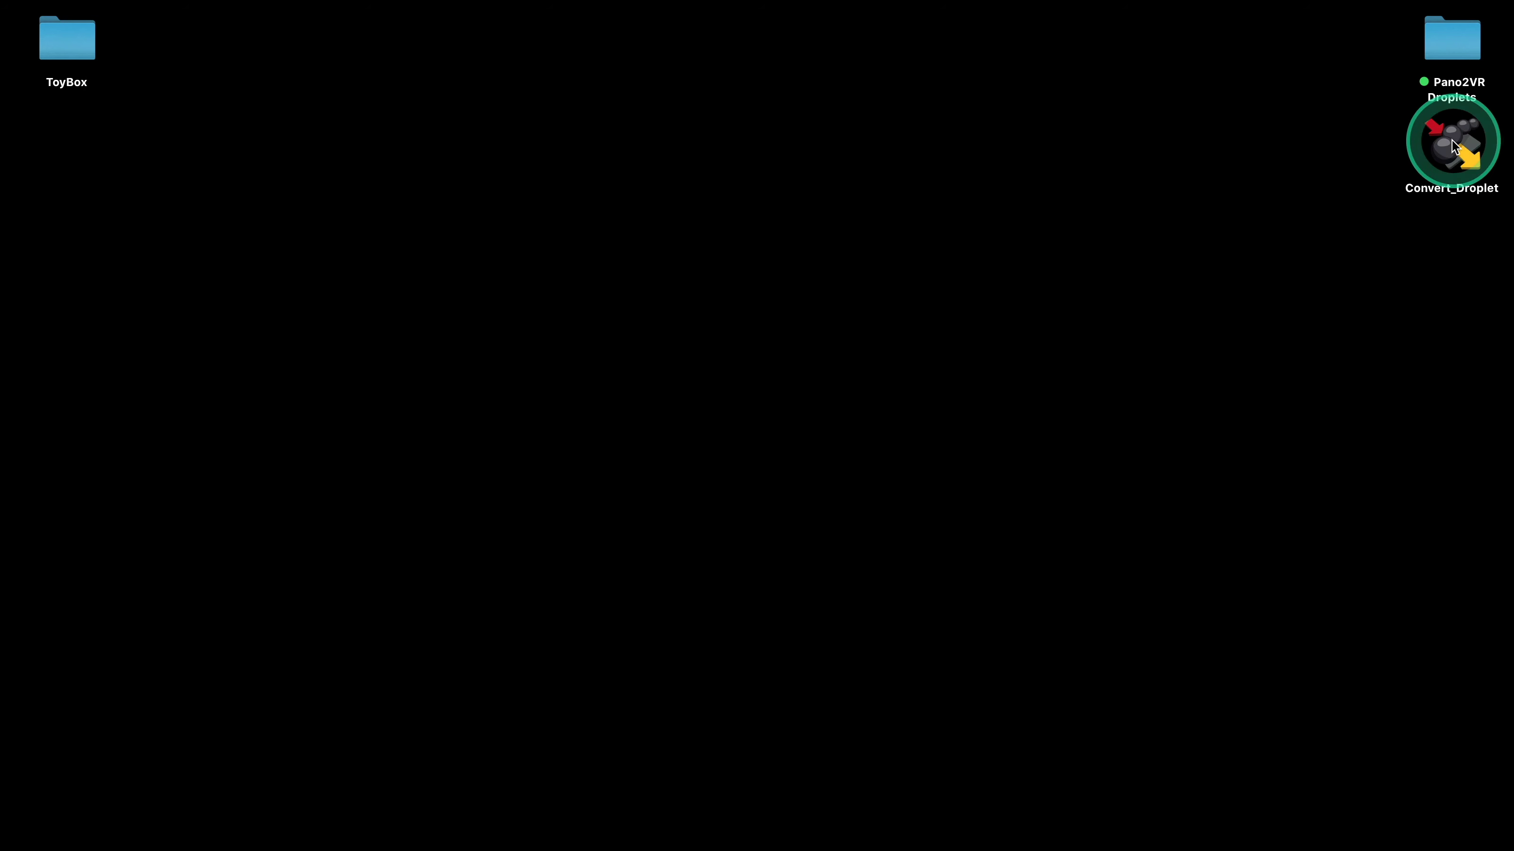
double_click(1424, 63)
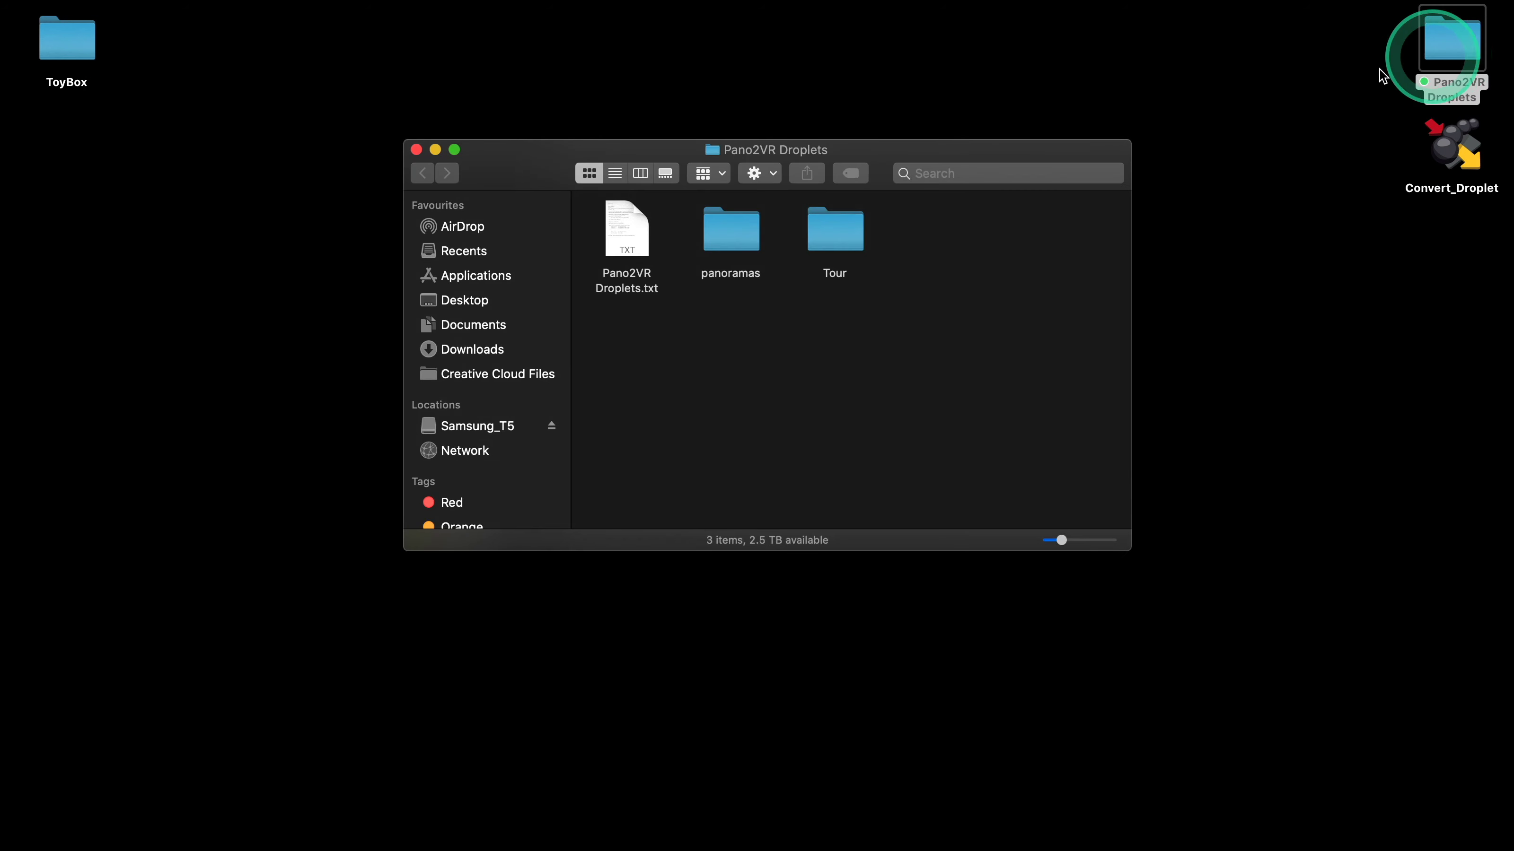
click(938, 171)
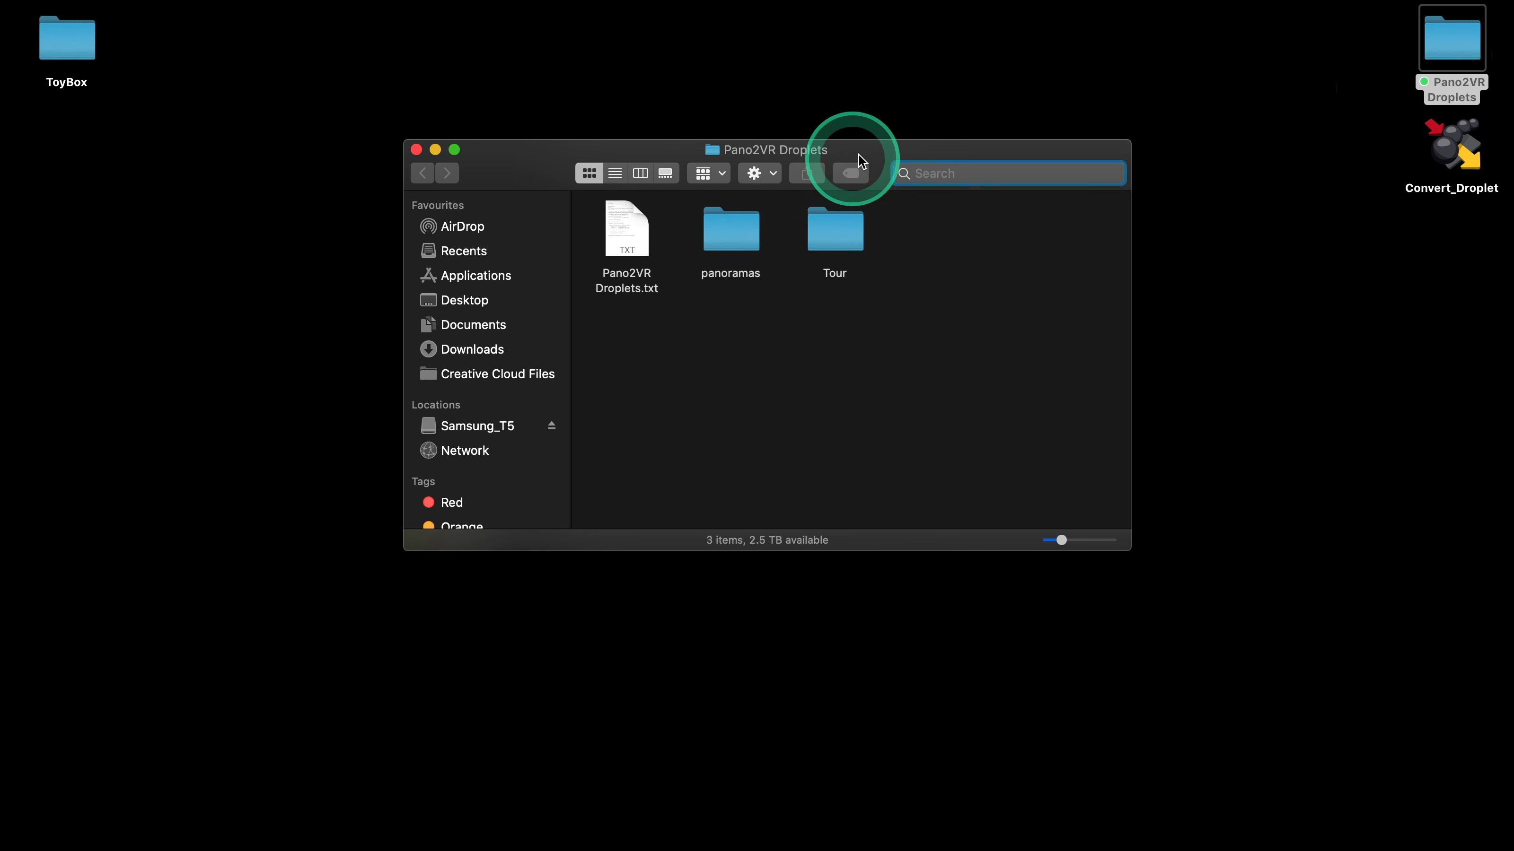
Convert Phone Box Outside.tif from the panoramas folder with Convert_Droplet and check the converted file in the output folder
drag(862, 161, 703, 203)
double_click(573, 278)
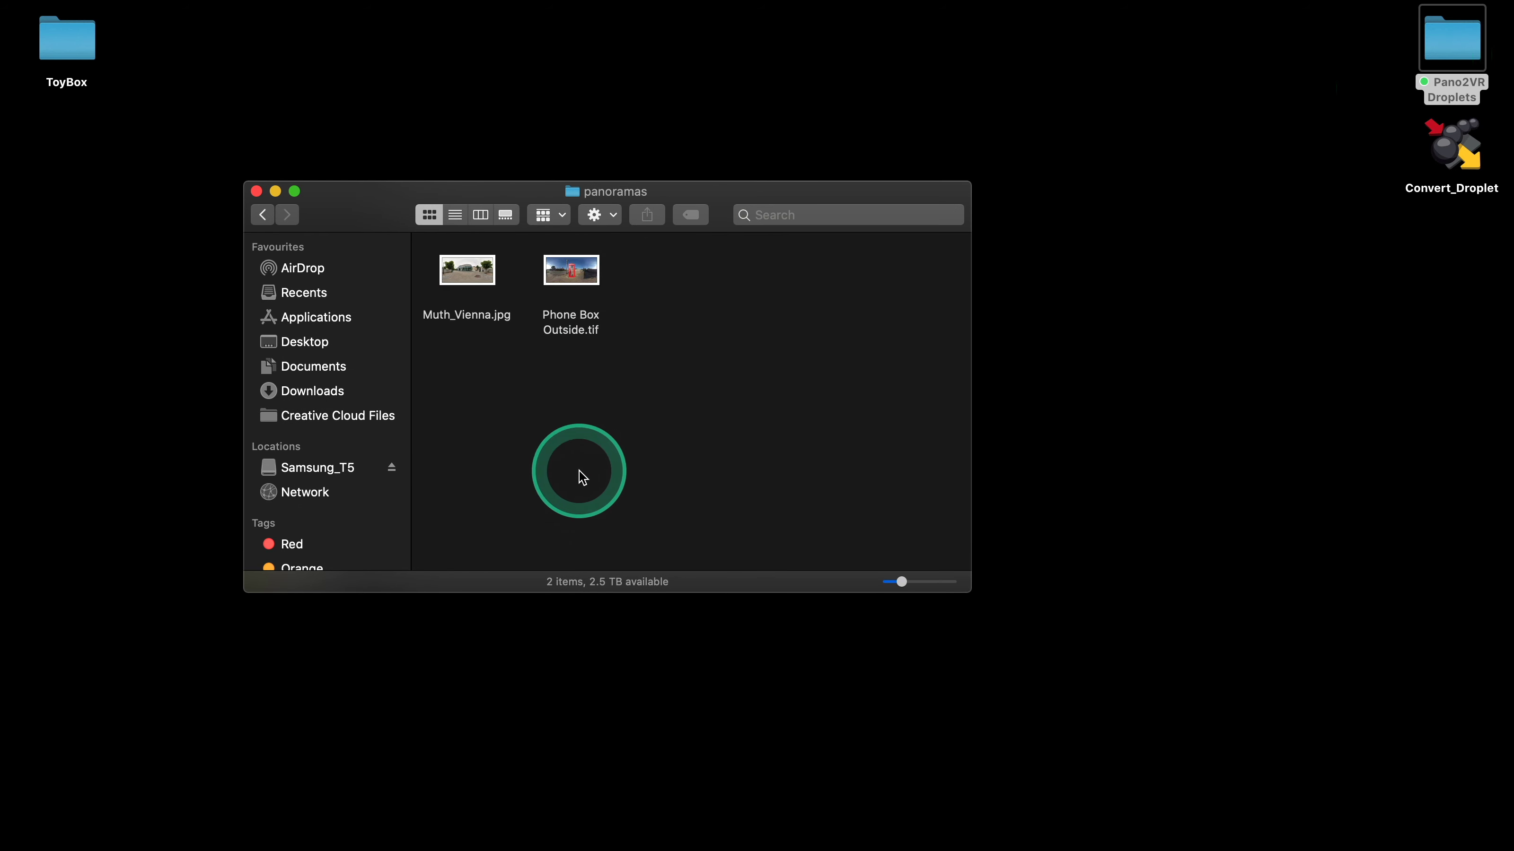
drag(571, 269, 1445, 147)
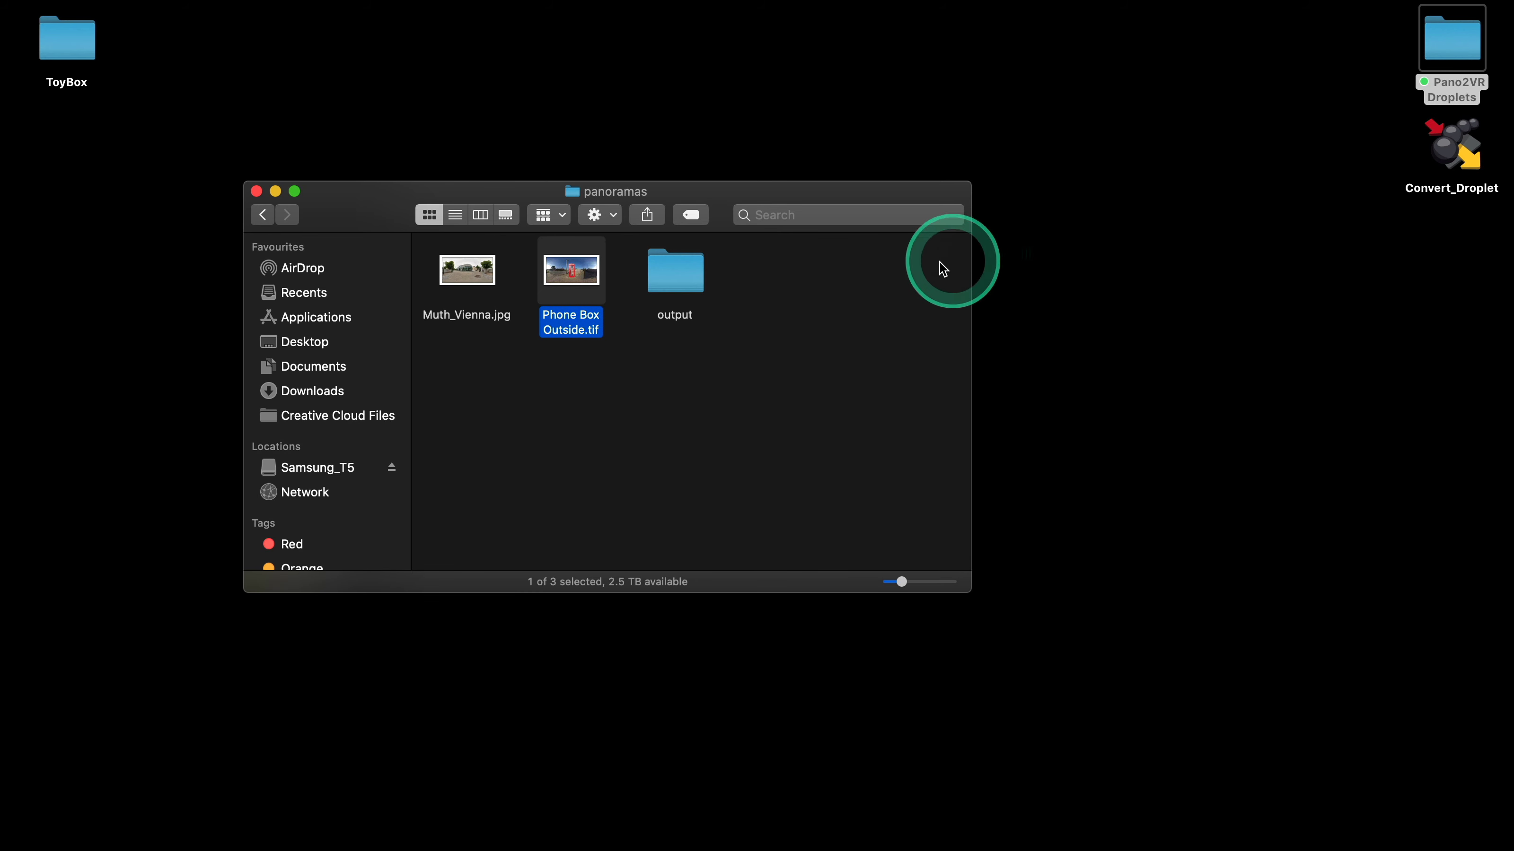
double_click(679, 275)
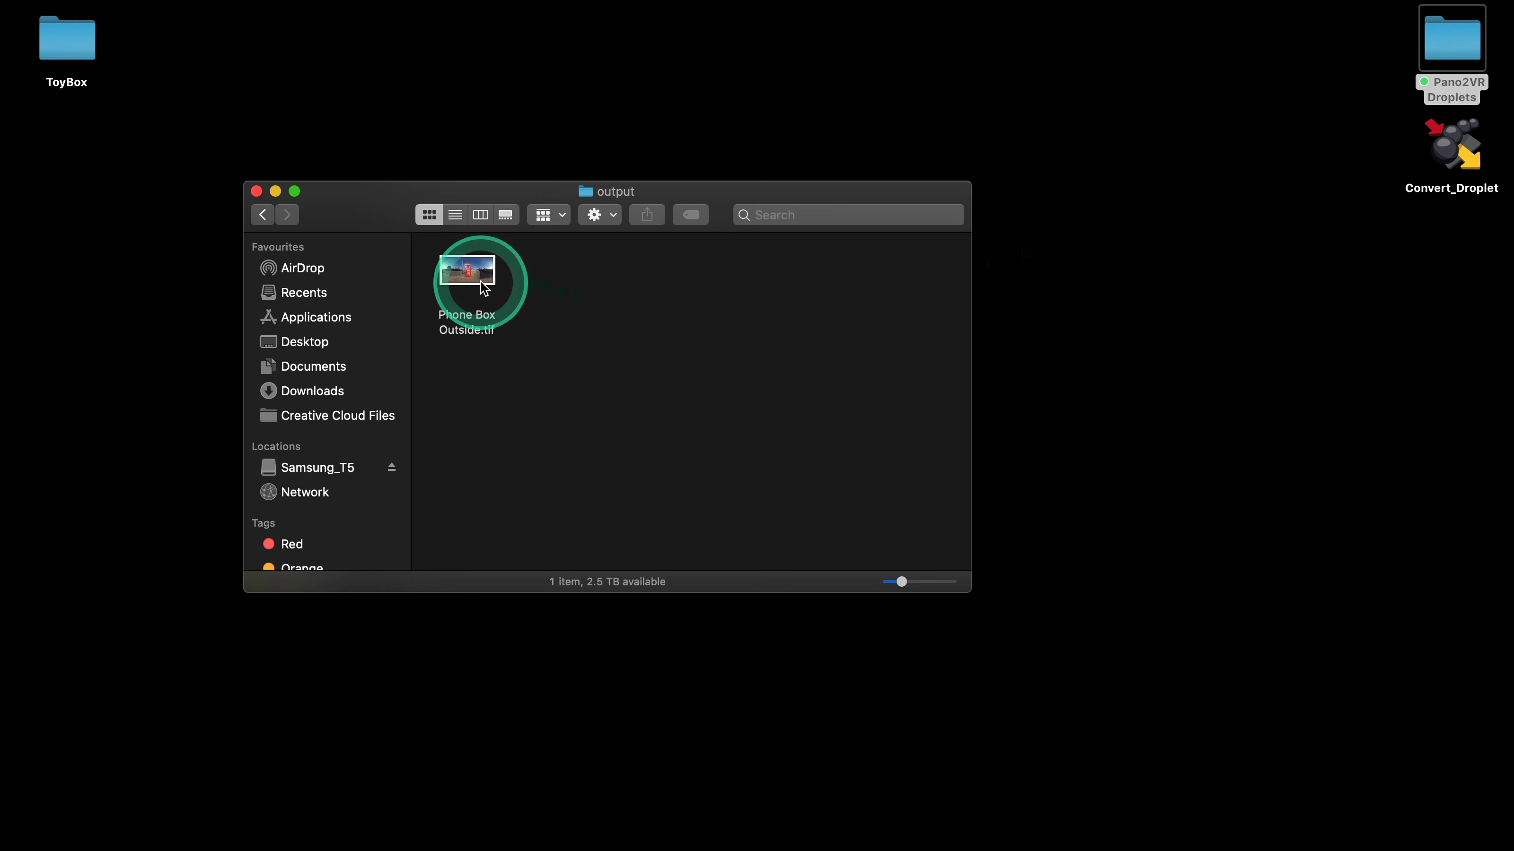
click(263, 215)
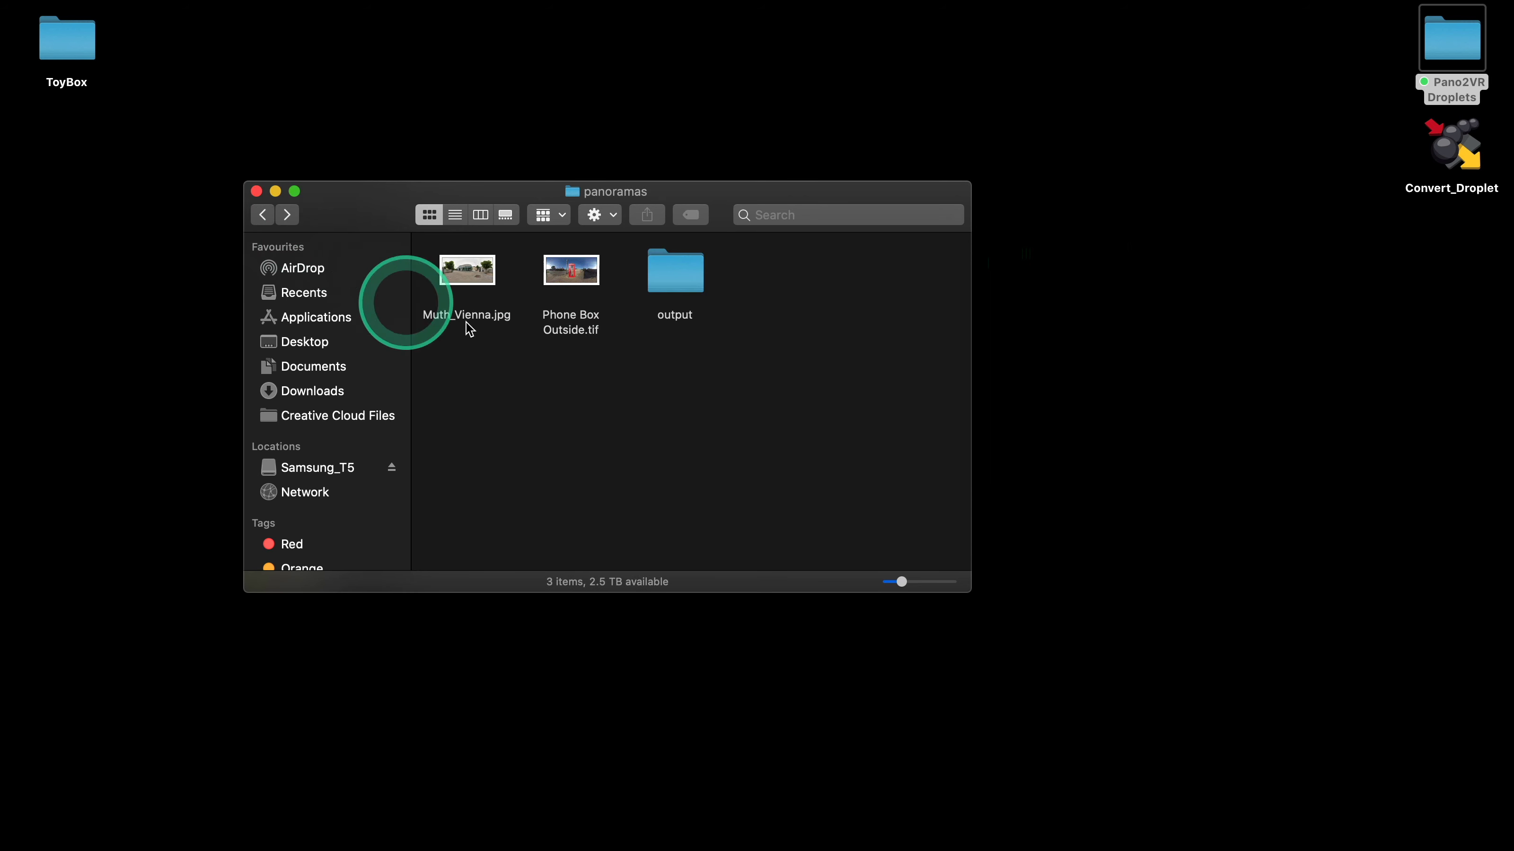
Convert Muth_Vienna.jpg with Convert_Droplet and check the converted TIFF in the output folder
drag(466, 268, 1458, 154)
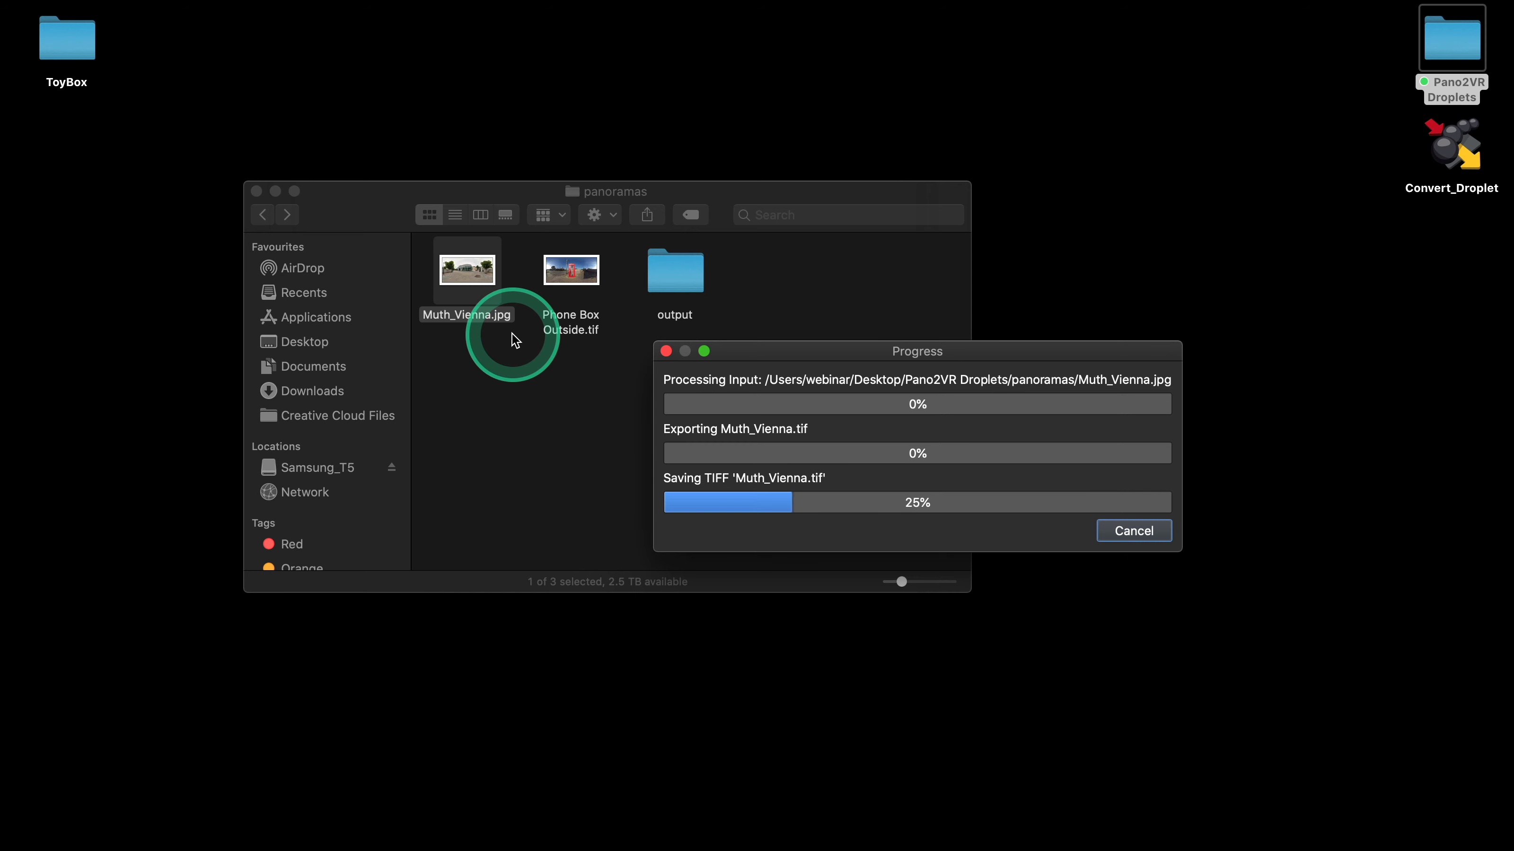
click(686, 277)
double_click(685, 277)
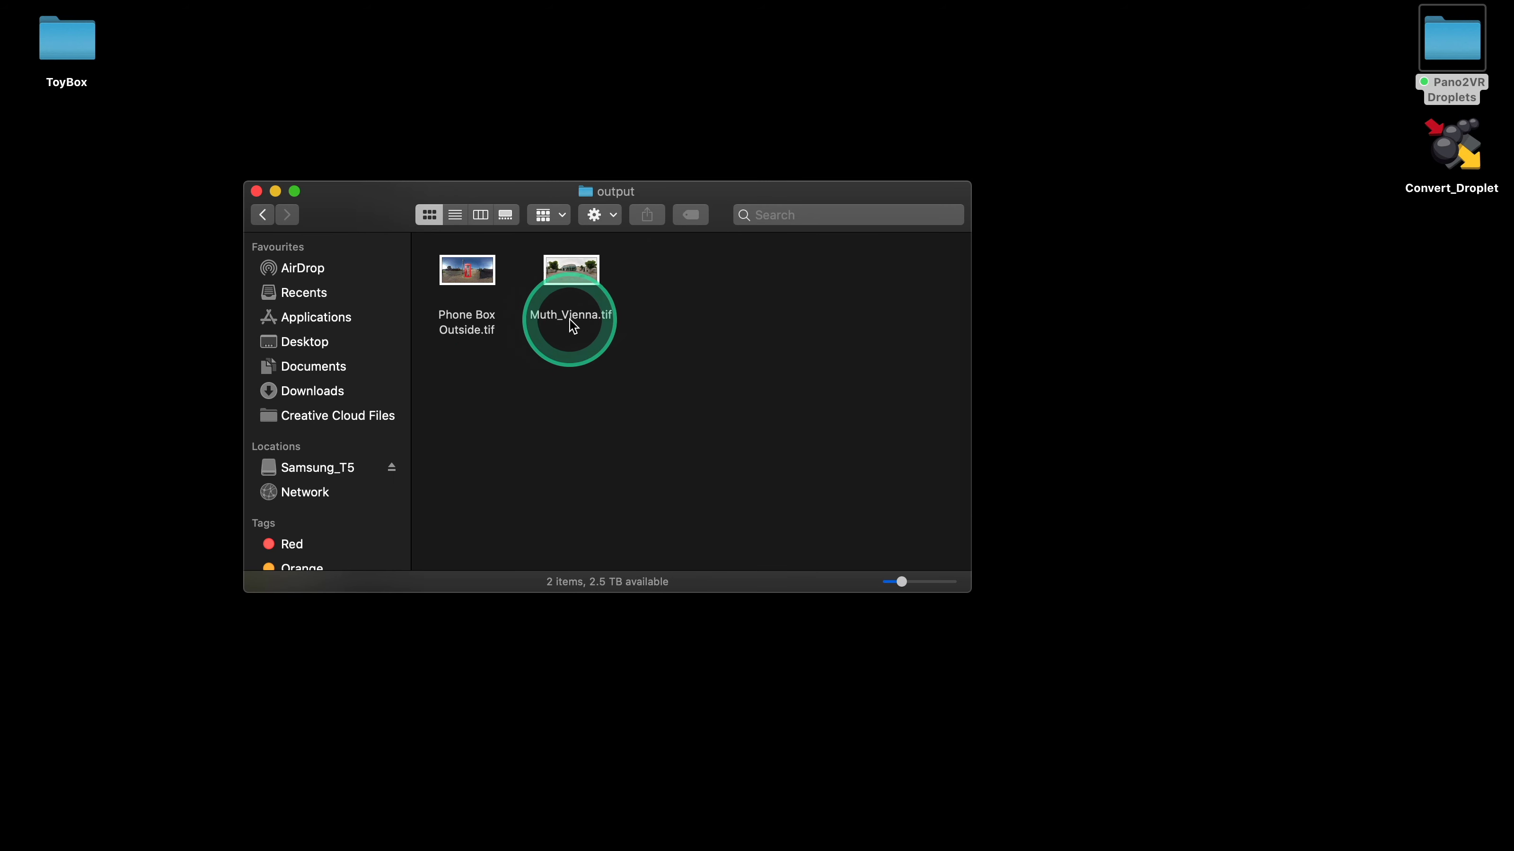
click(262, 219)
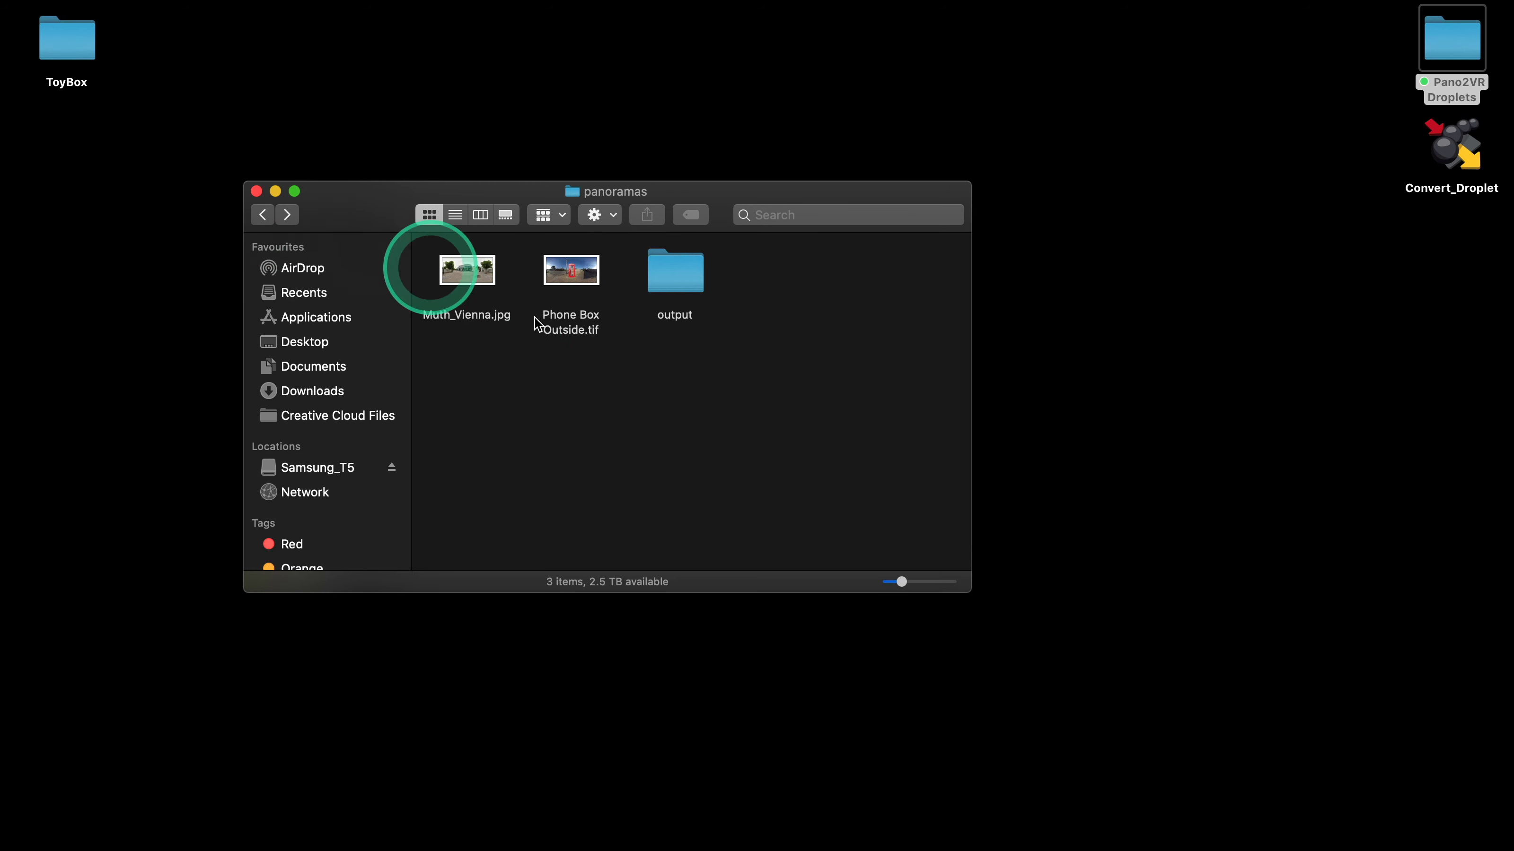
Delete the output folder, process the whole panoramas folder with Convert_Droplet, and open the new output folder
drag(676, 269, 995, 785)
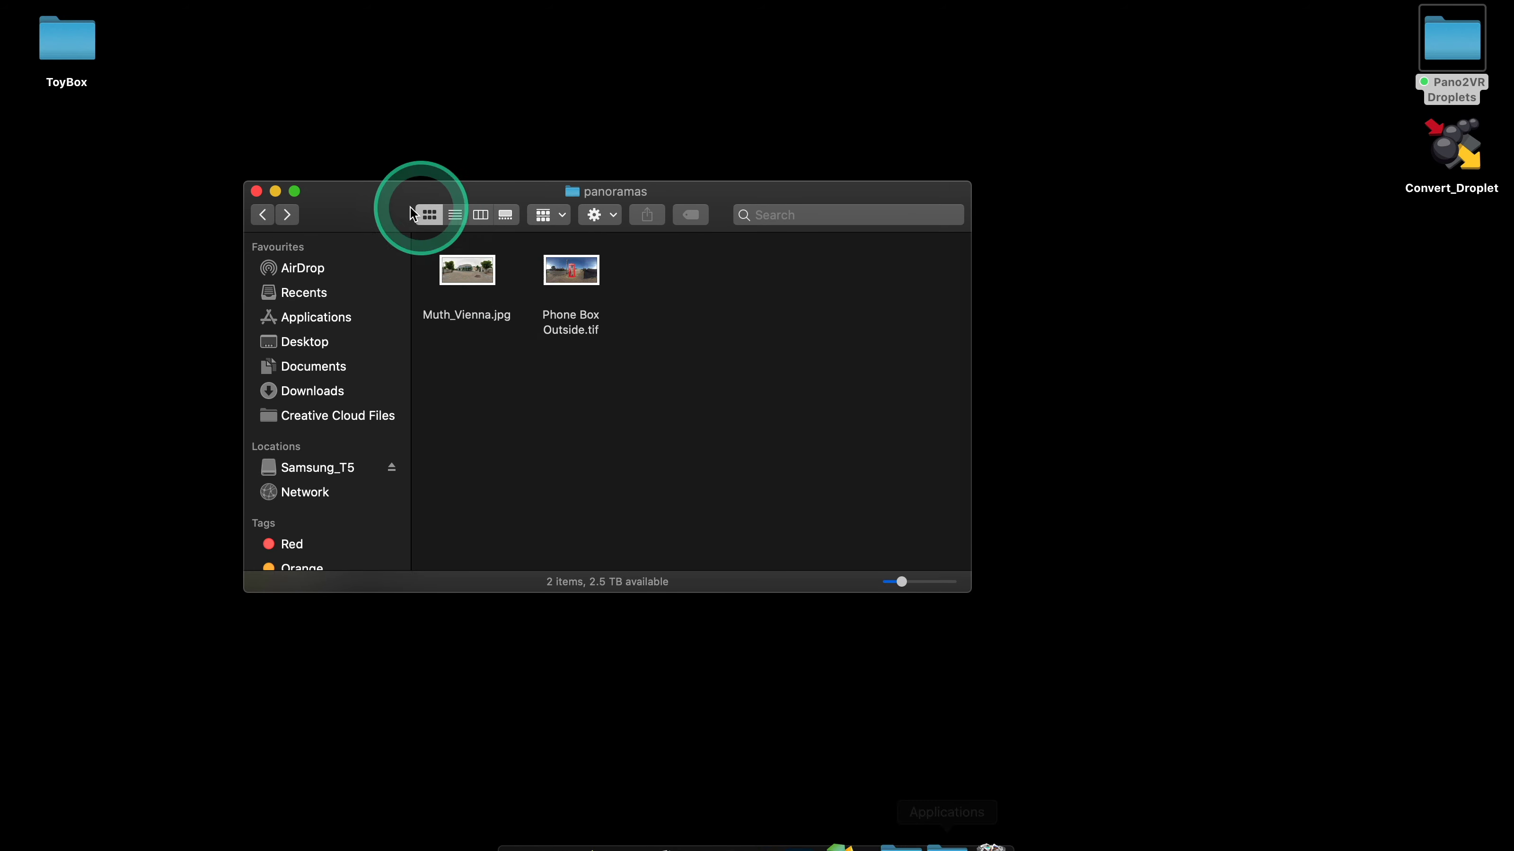
click(263, 216)
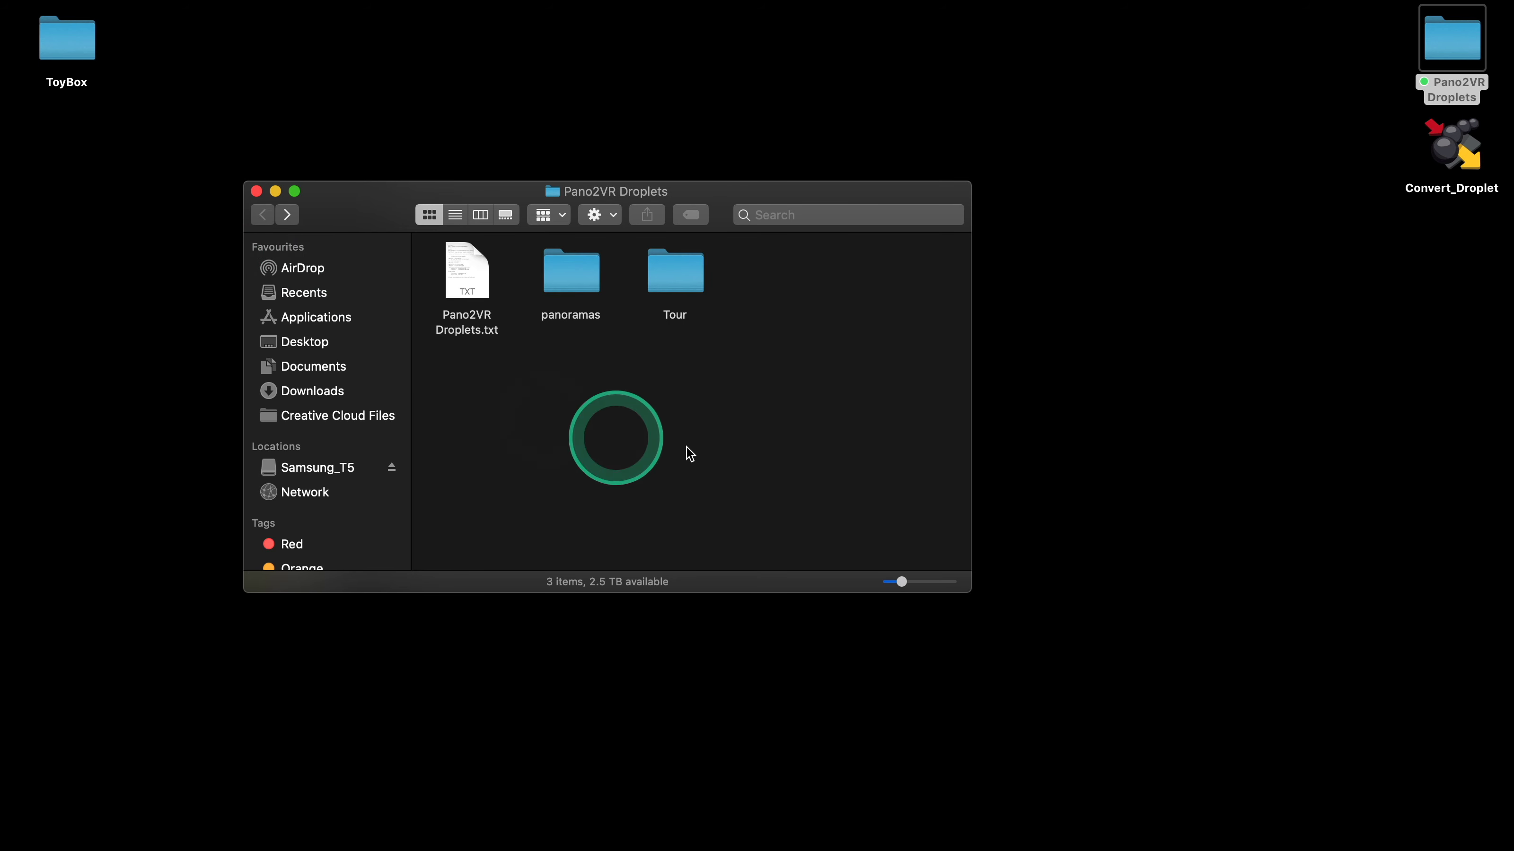
drag(557, 270, 1451, 150)
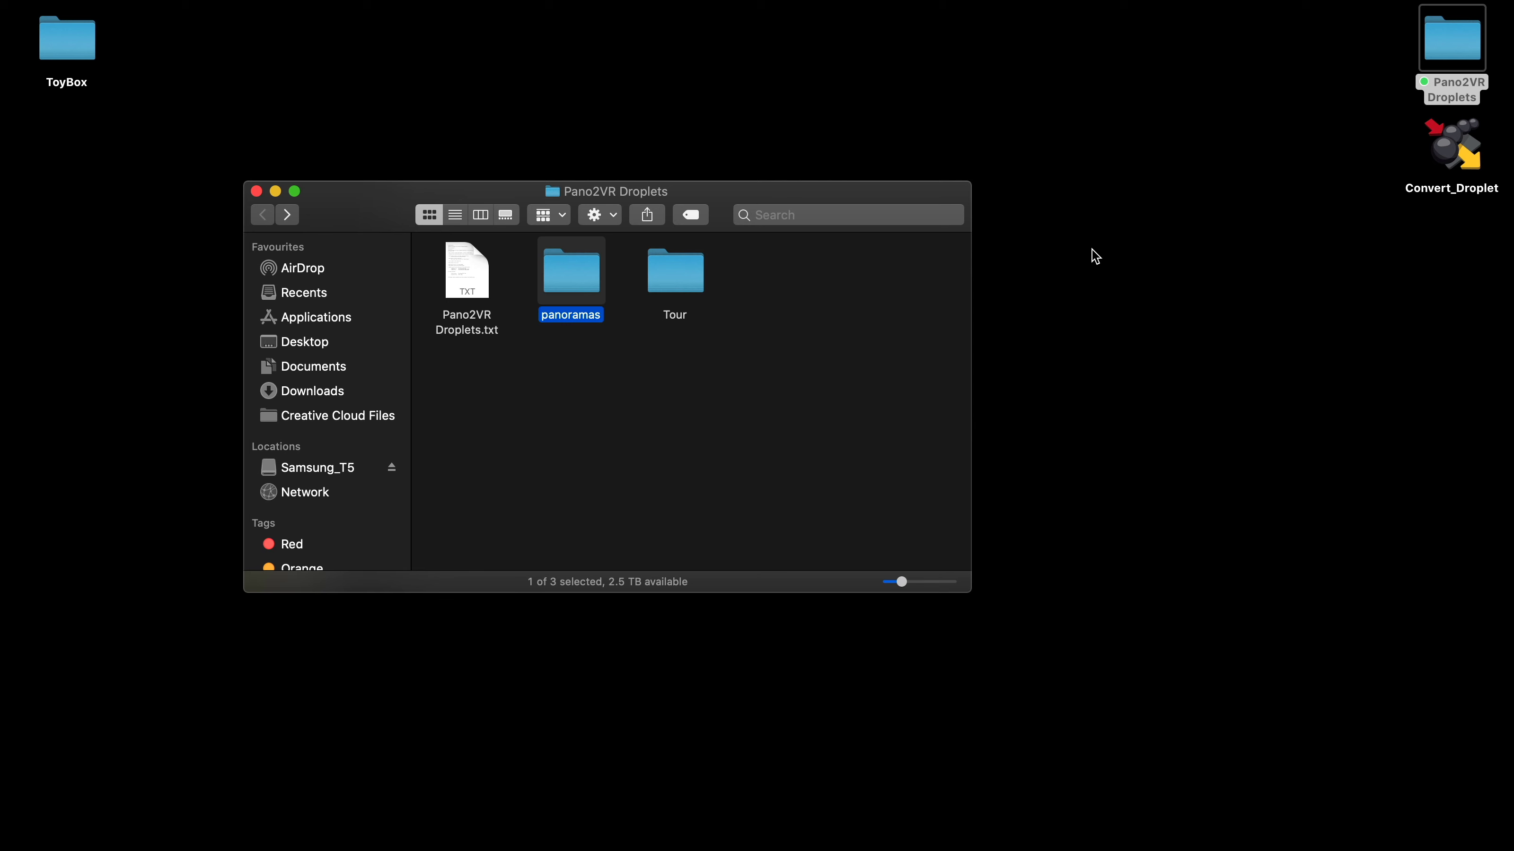
double_click(549, 276)
double_click(676, 268)
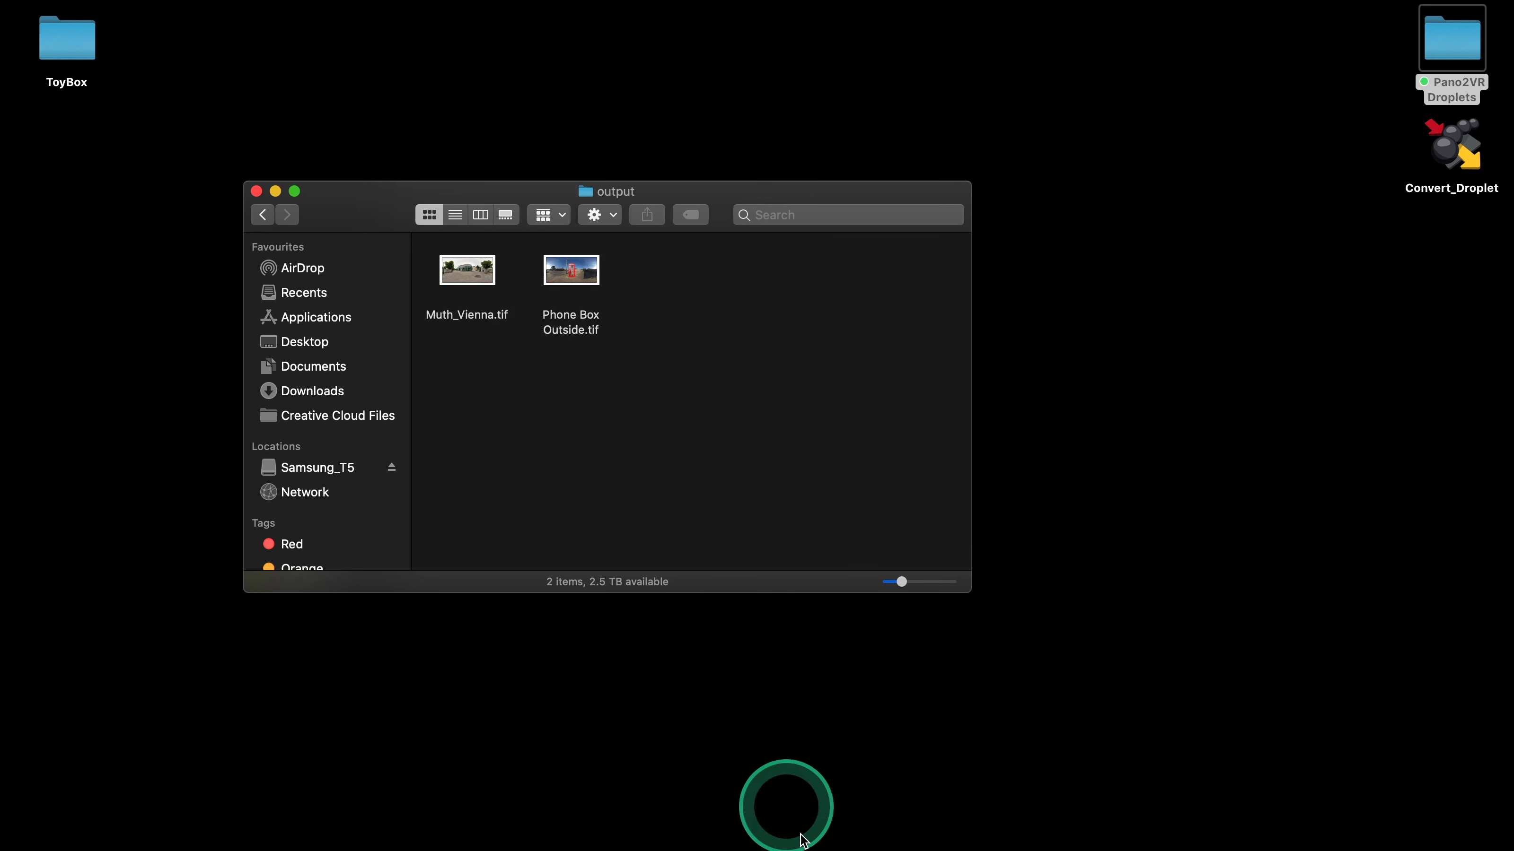
Load both converted panoramas into Pano2VR to inspect them, and close the project without saving
click(835, 793)
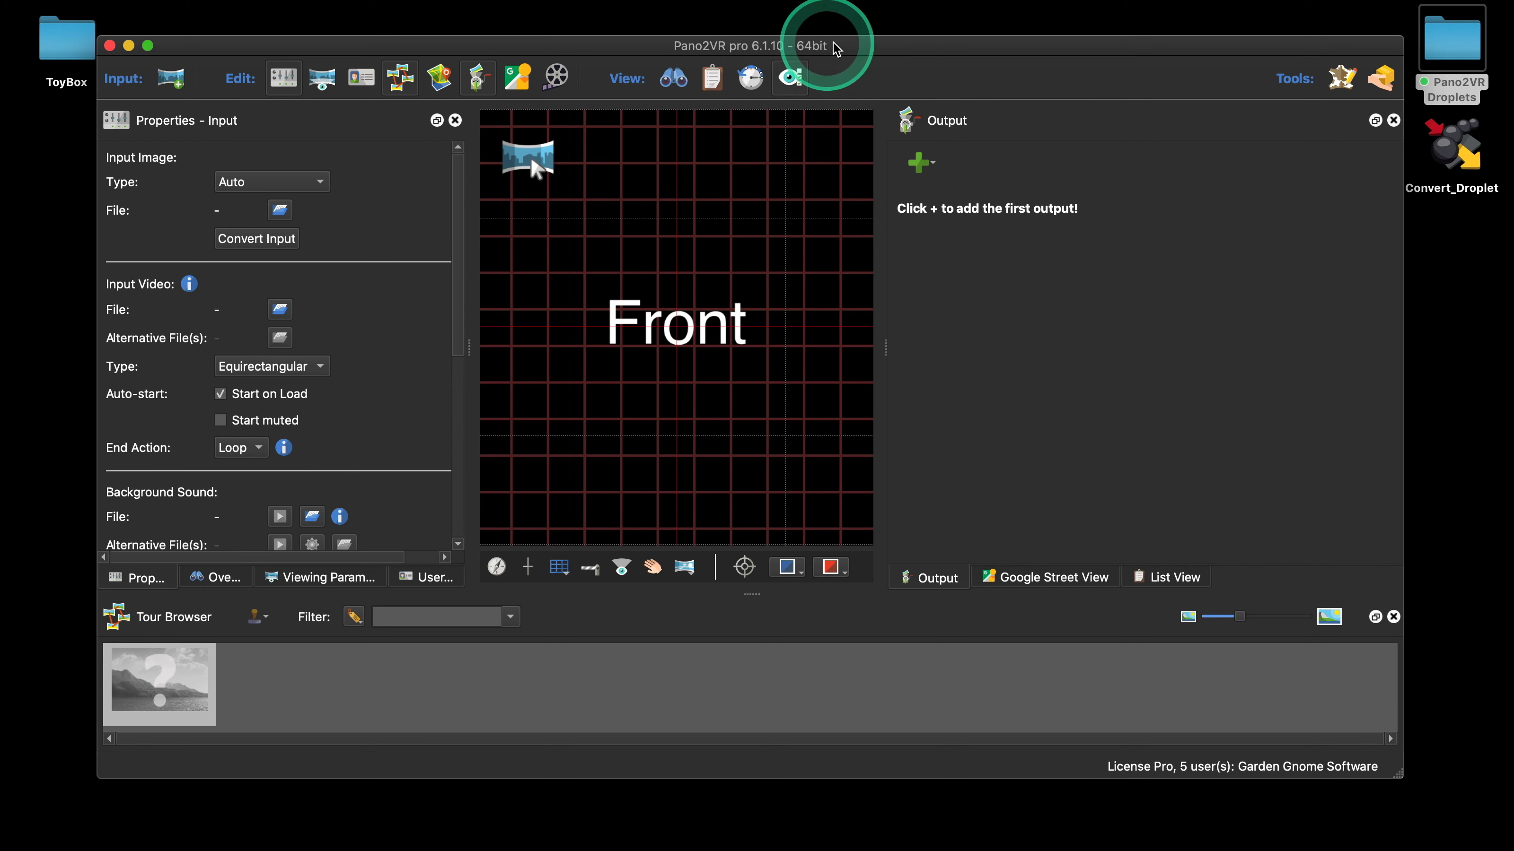
drag(858, 37, 863, 330)
drag(435, 255, 669, 666)
drag(1087, 325, 1087, 108)
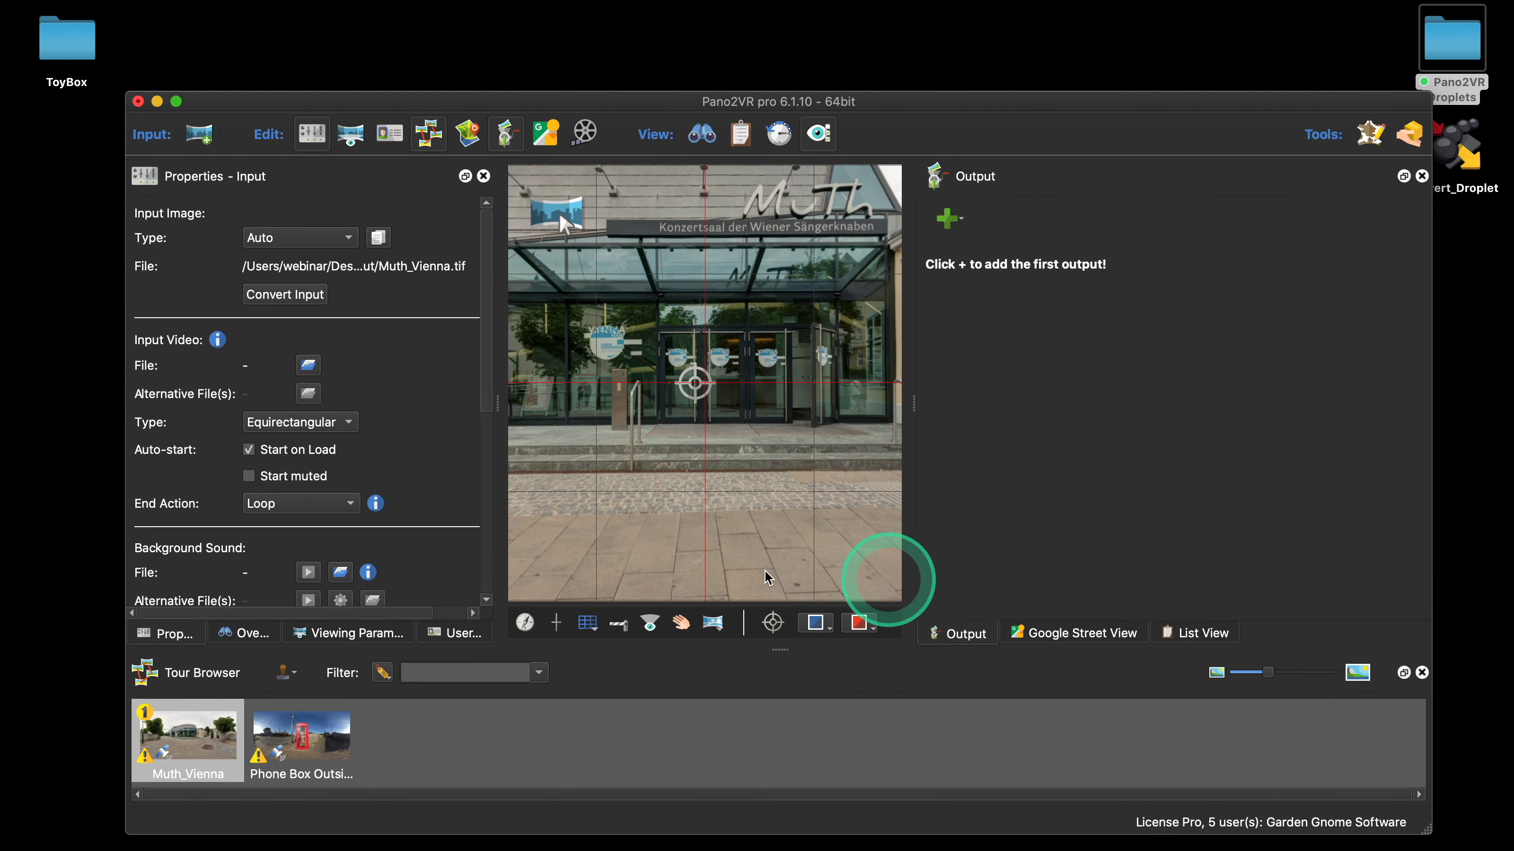
click(138, 100)
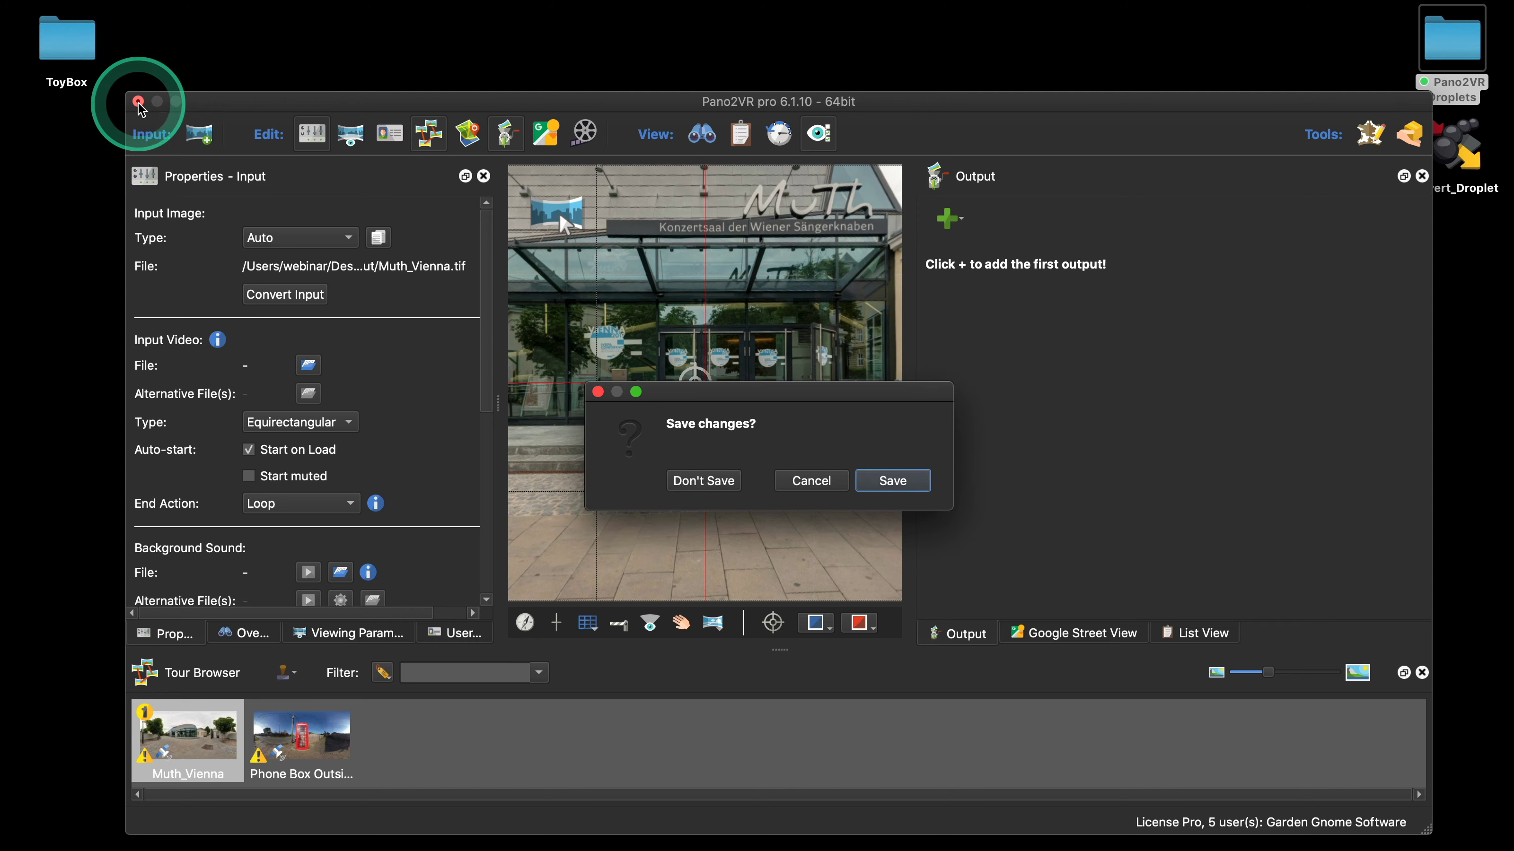
click(703, 481)
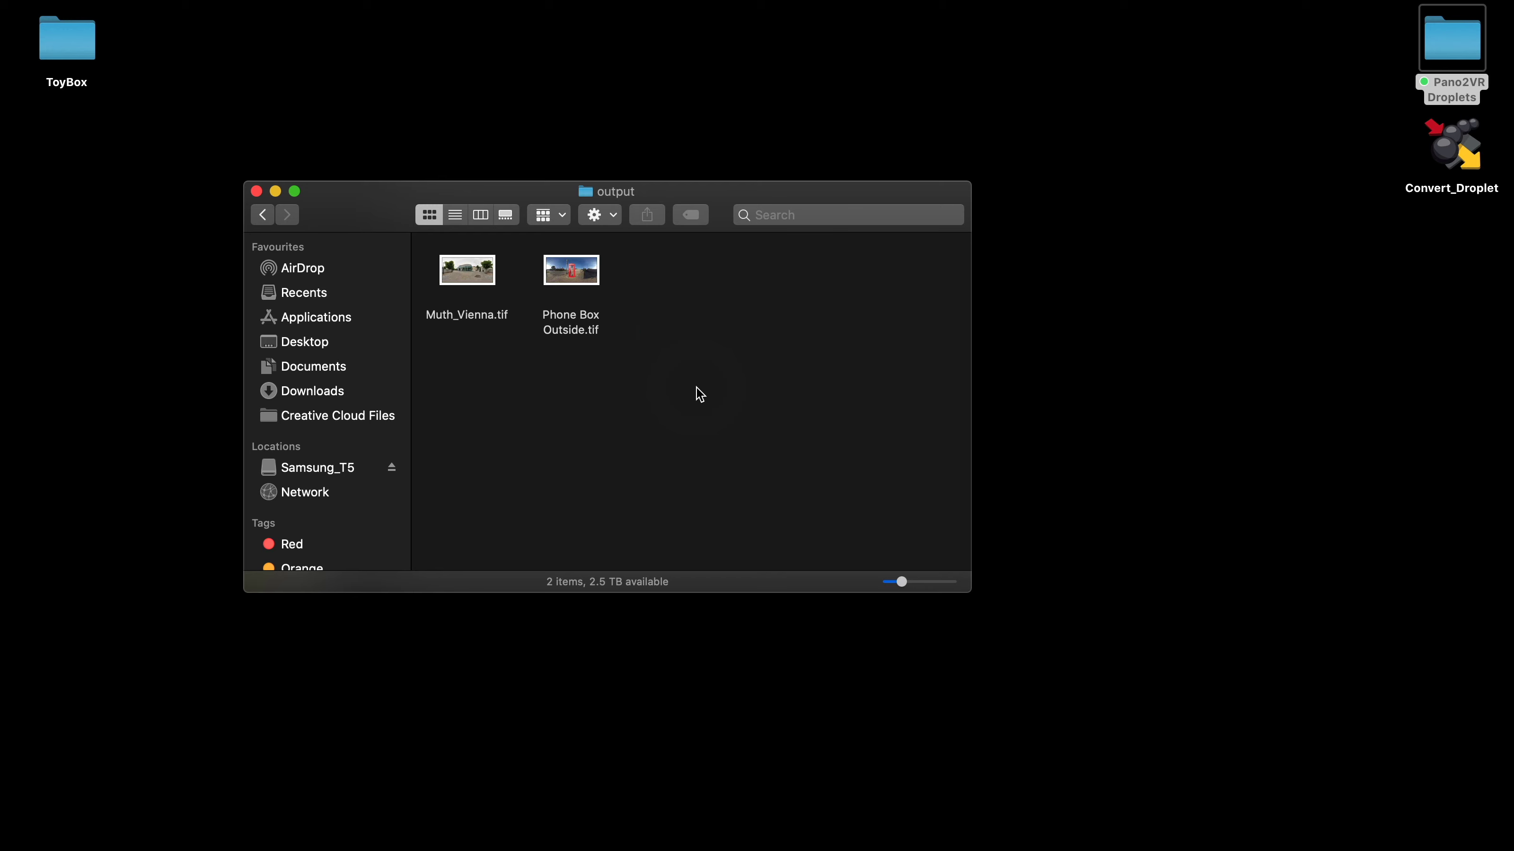
Delete the output folder inside panoramas and return to the Pano2VR Droplets folder
click(262, 214)
drag(676, 273, 973, 784)
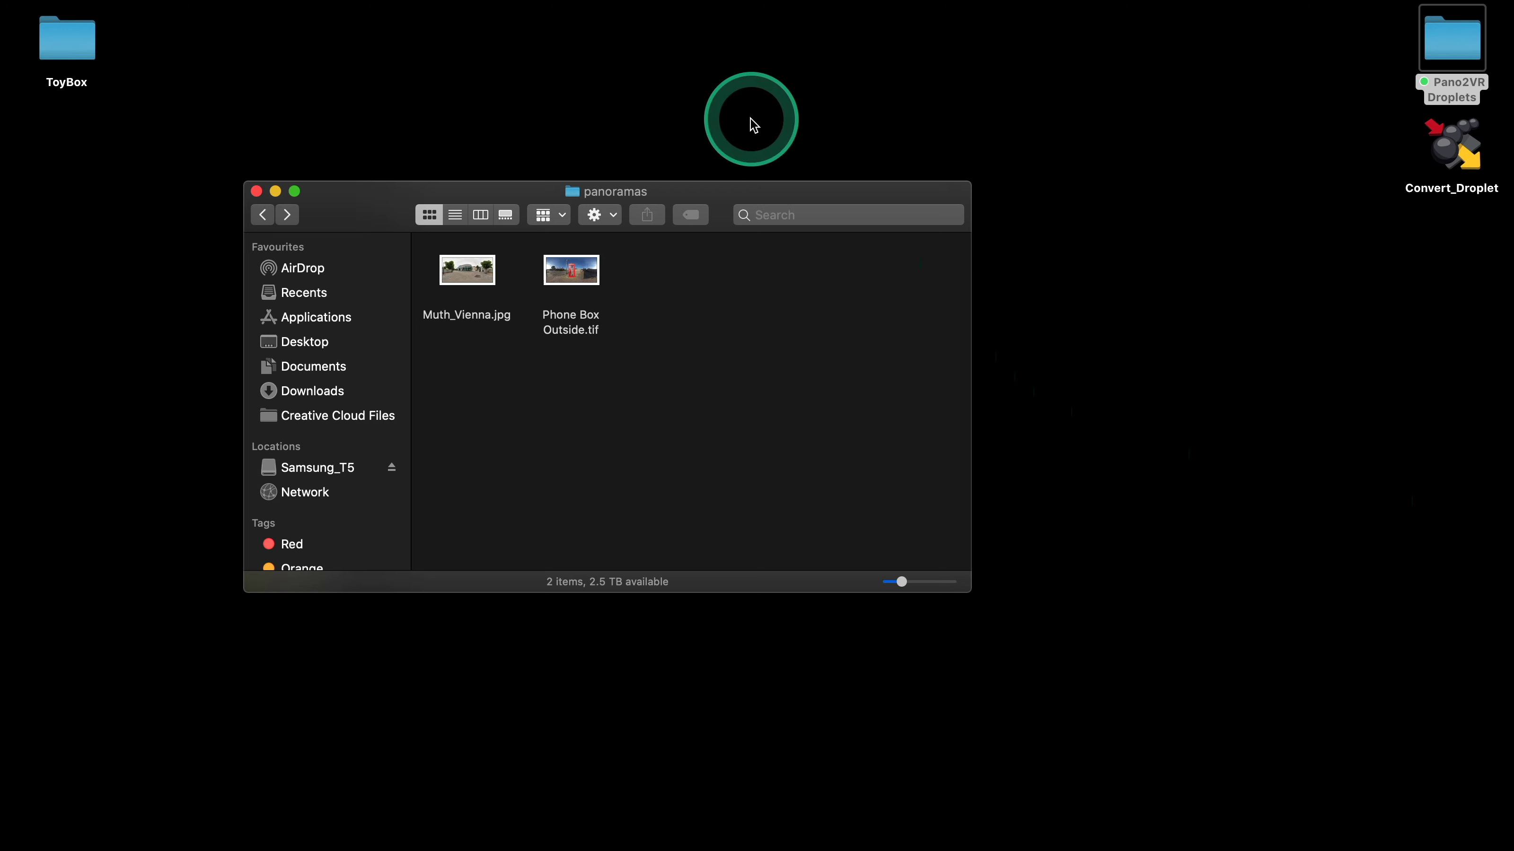
click(263, 214)
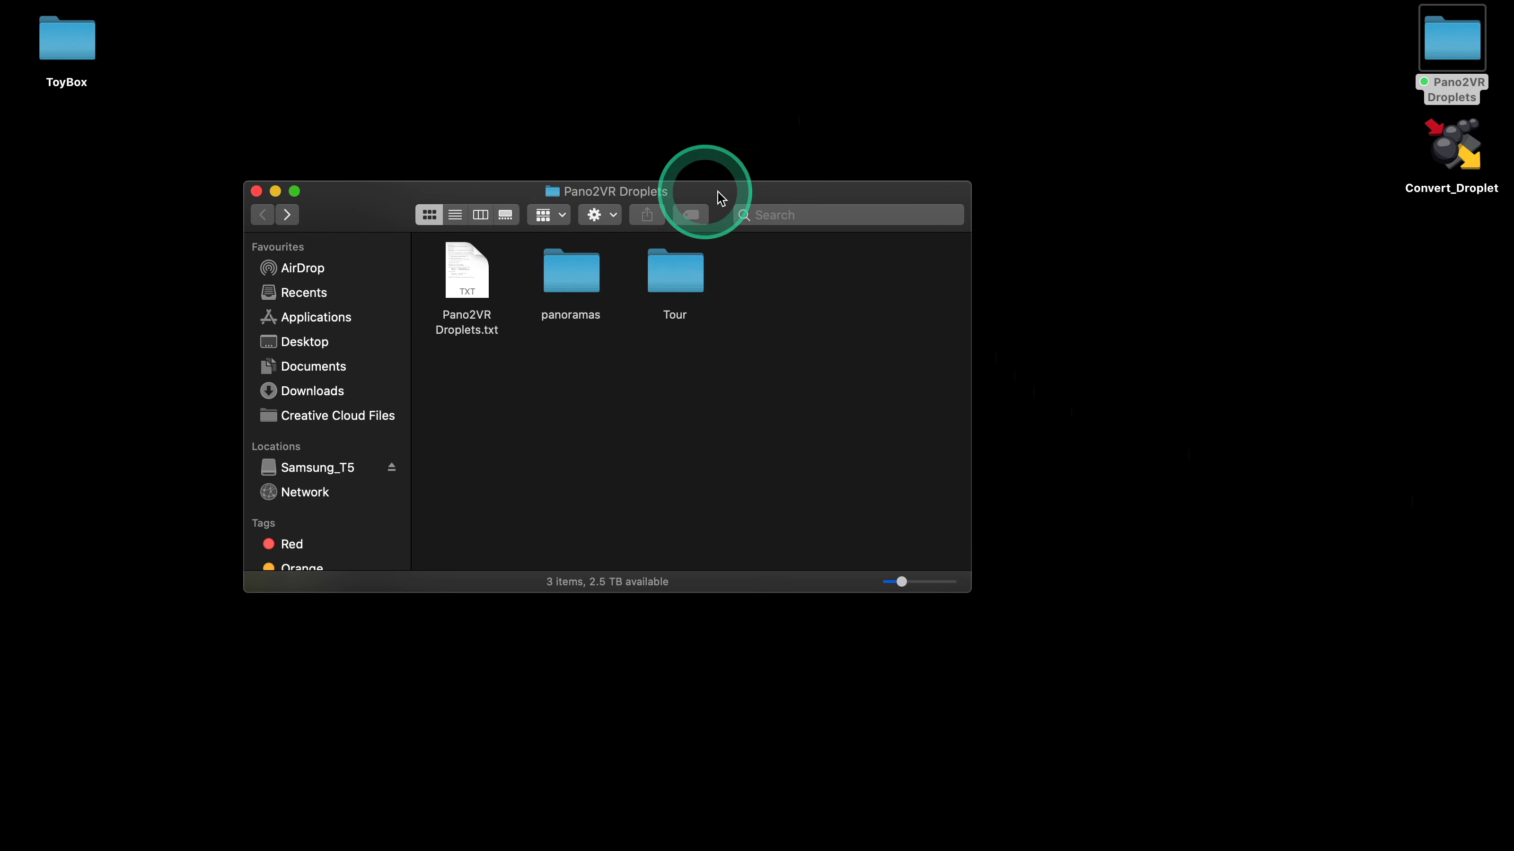
drag(720, 209, 631, 118)
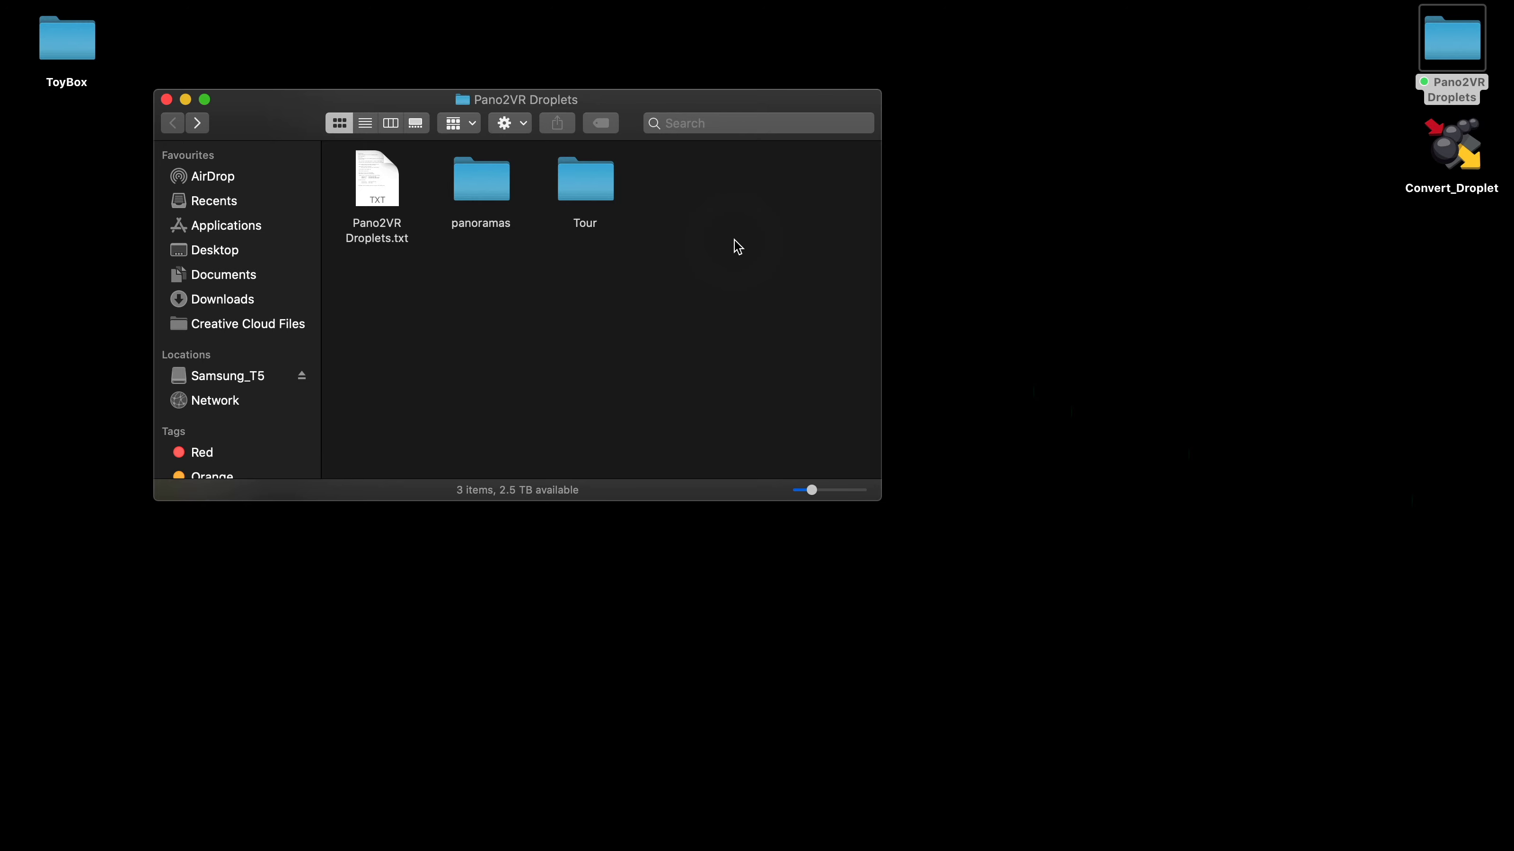
Switch to Pano2VR and add a Transformation output to the empty project
mouse_move(793, 838)
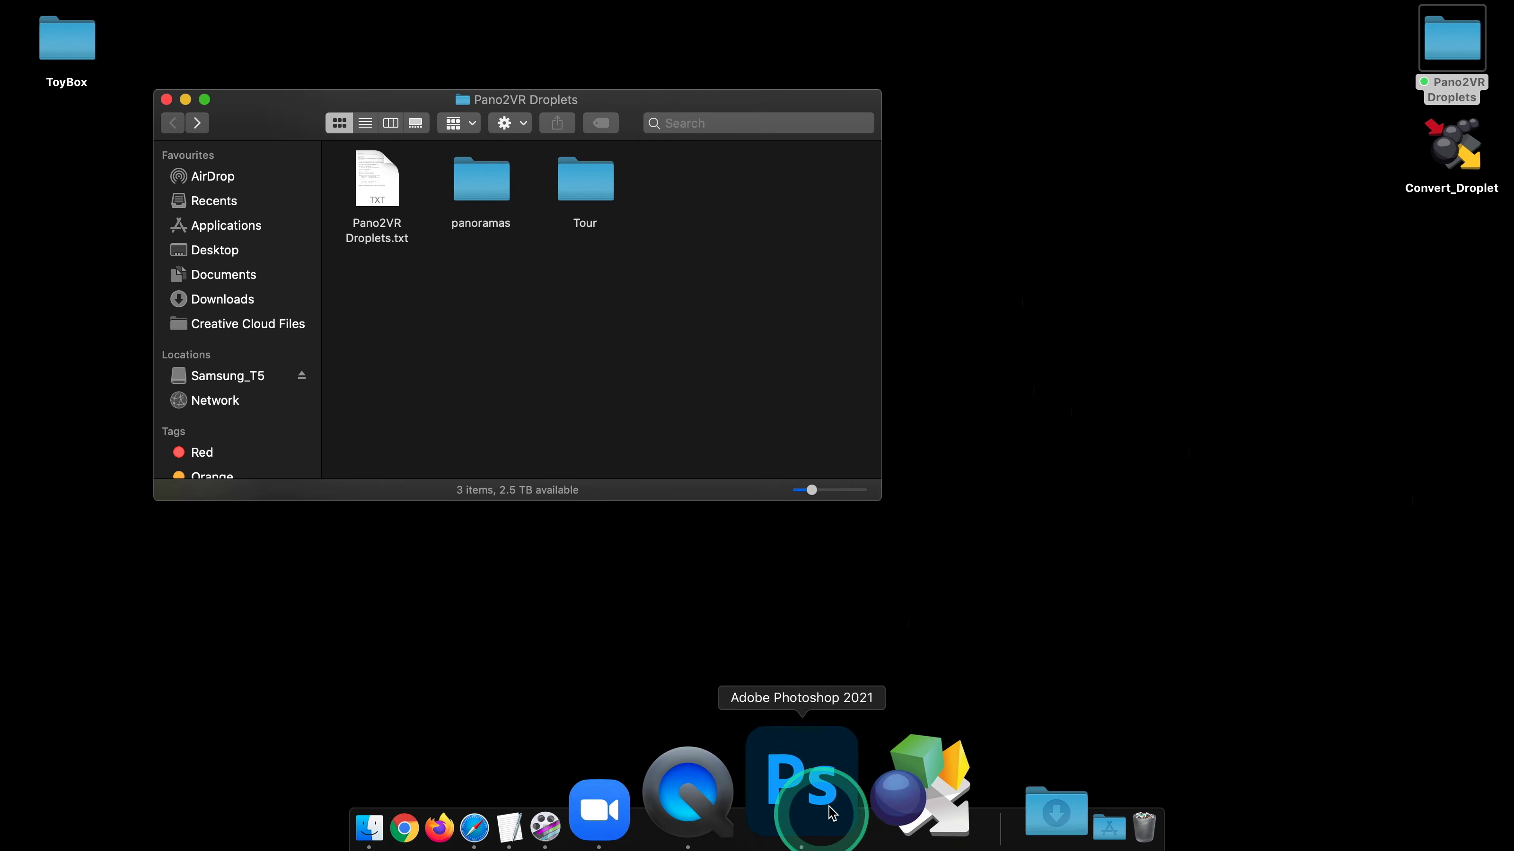
click(858, 796)
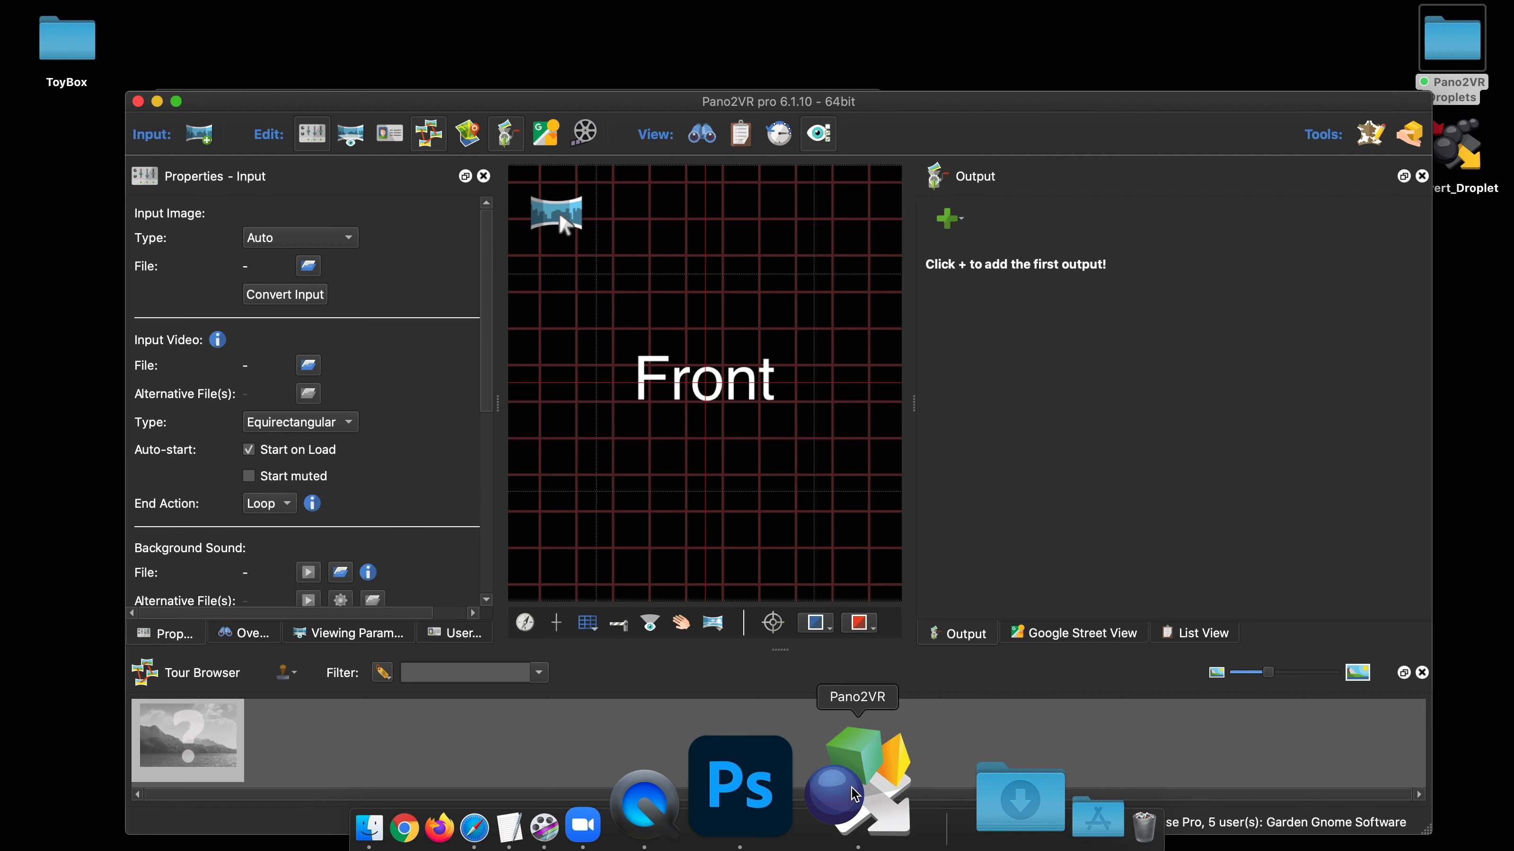
click(948, 219)
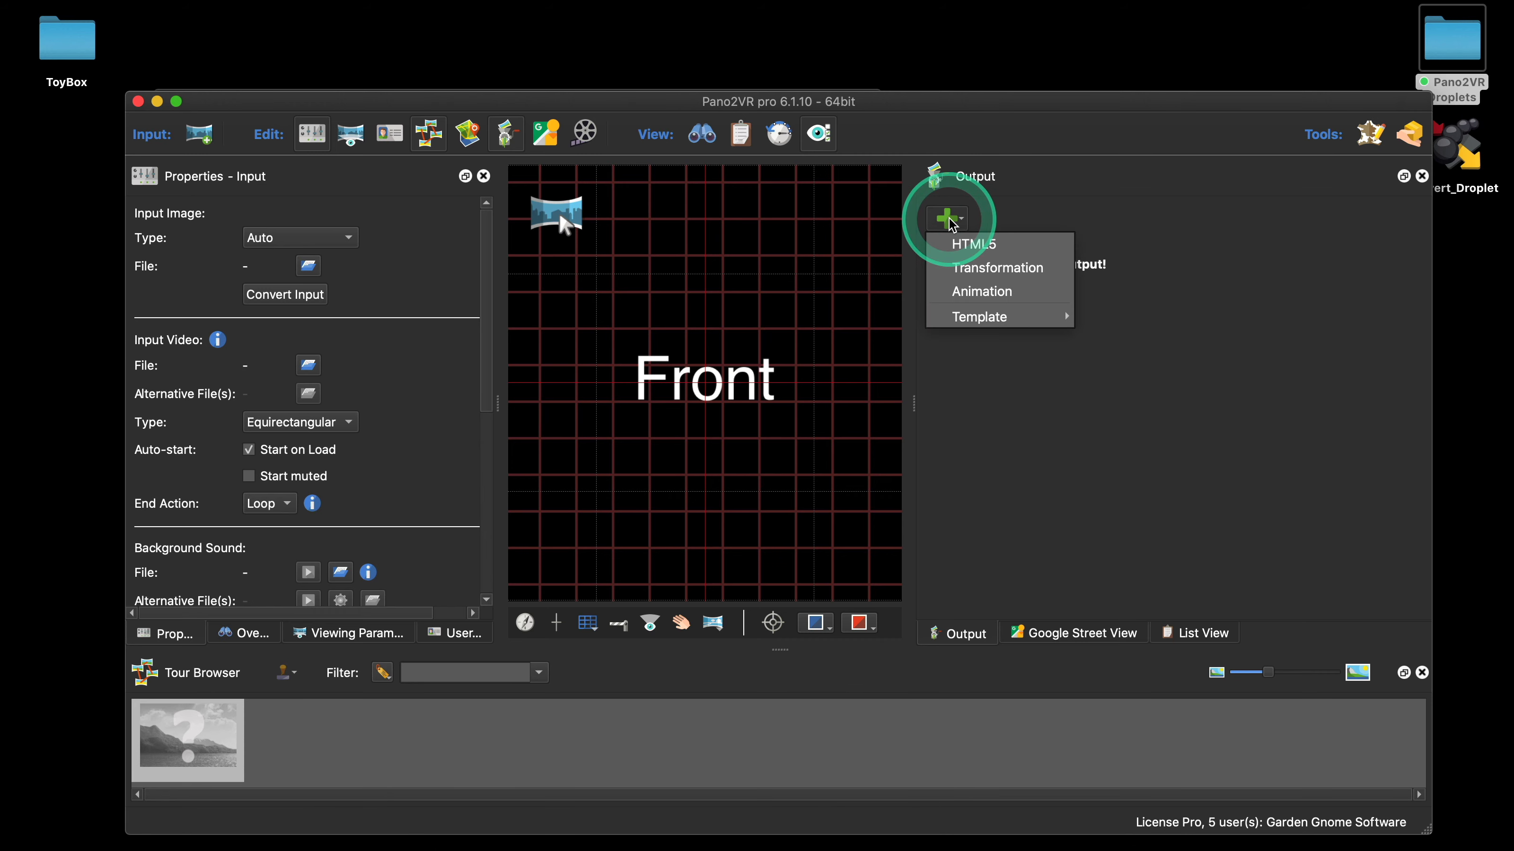
click(983, 267)
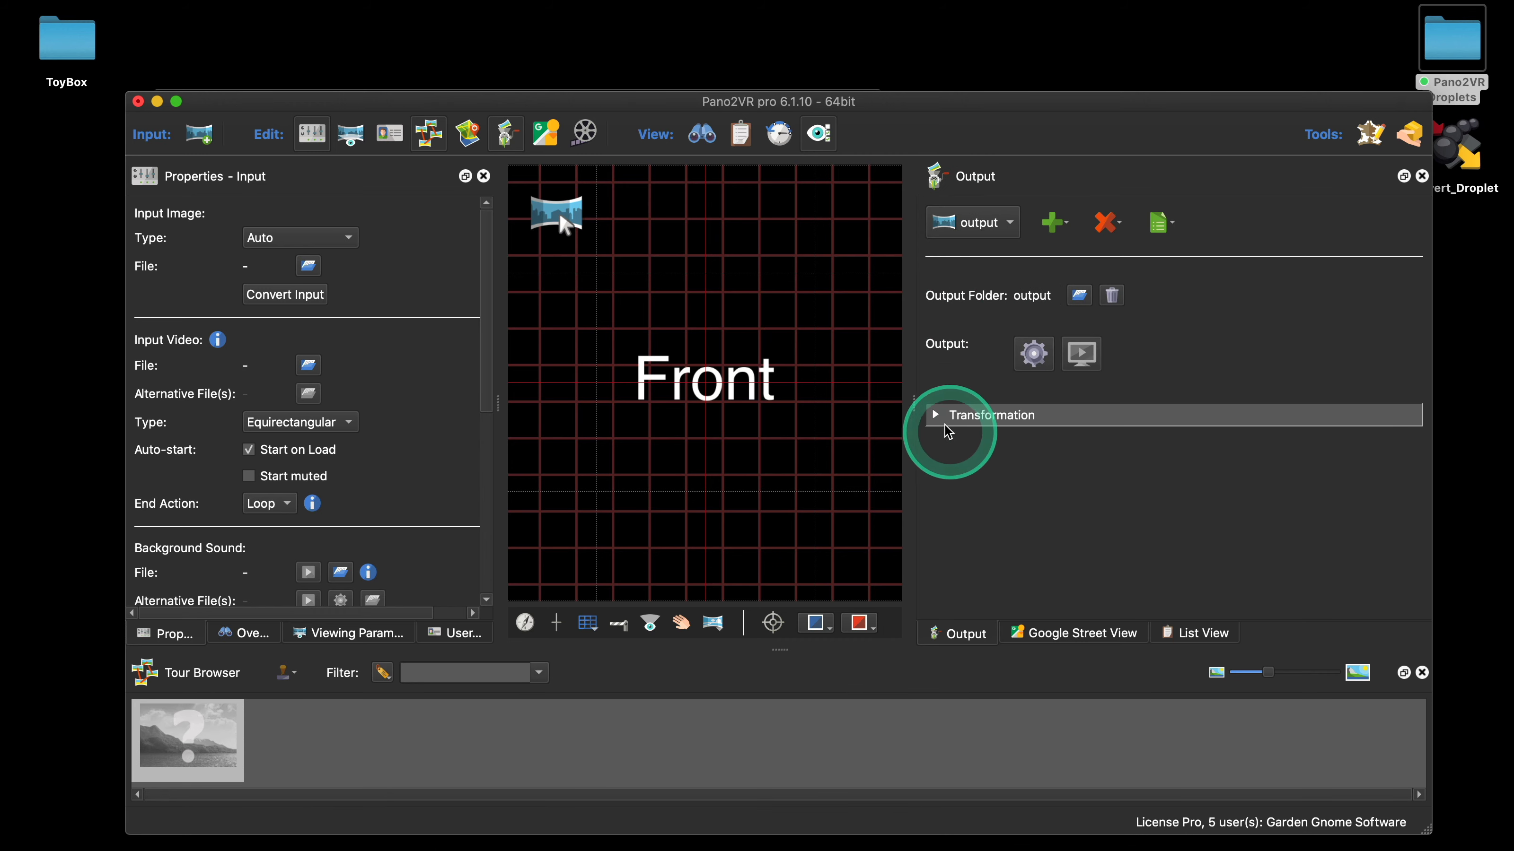
Set the type of the Transformation output to Cube Faces
click(936, 415)
scroll(1250, 397, down, 5)
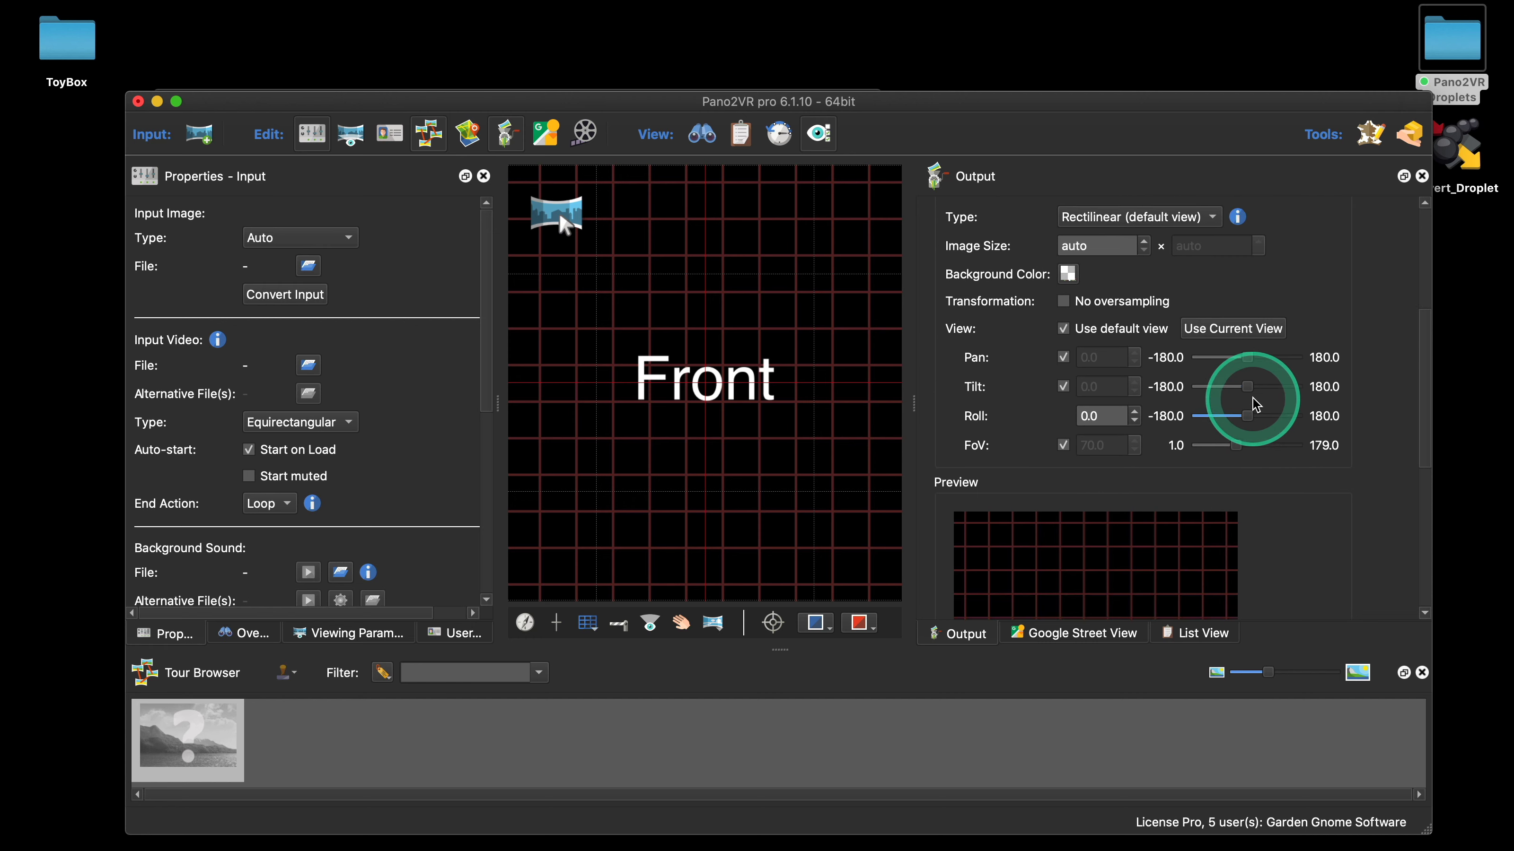
scroll(1256, 406, up, 3)
click(1088, 290)
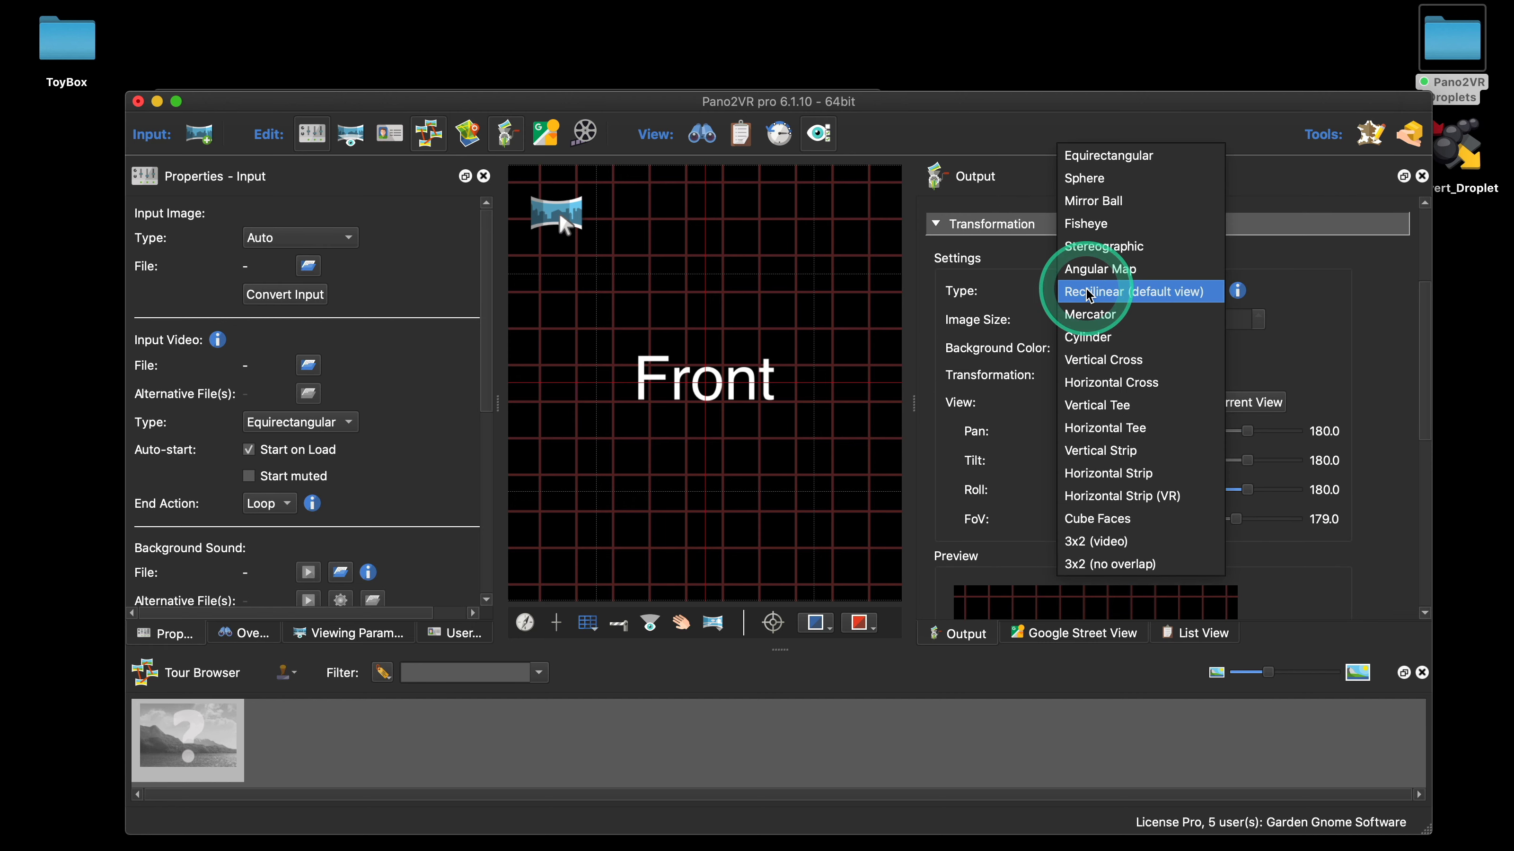
click(1139, 519)
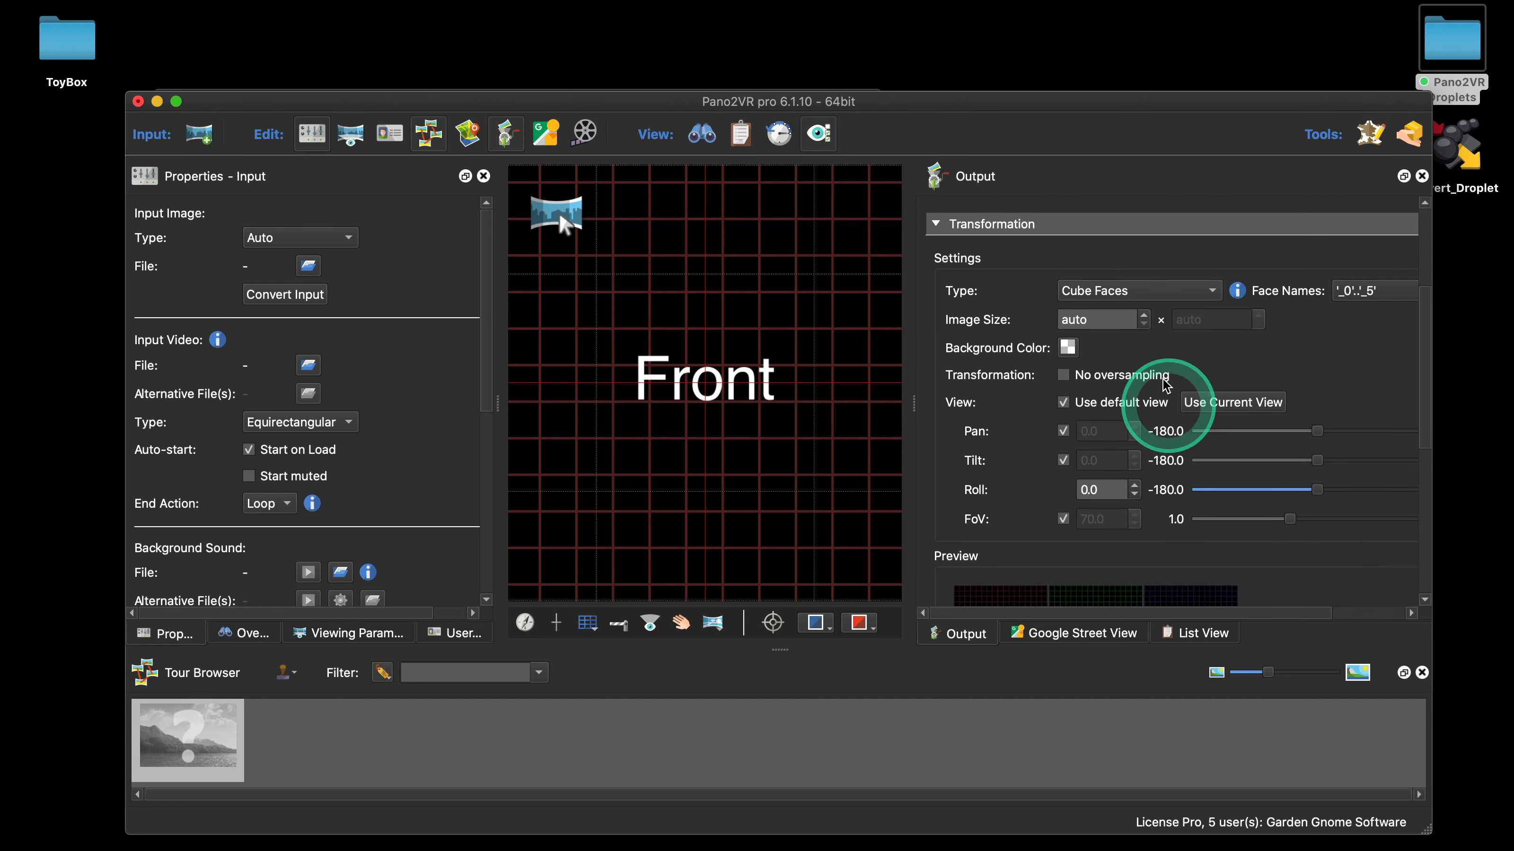
Set the output format of the cube faces to TIFF (.tif)
scroll(1364, 397, down, 3)
scroll(1314, 462, down, 5)
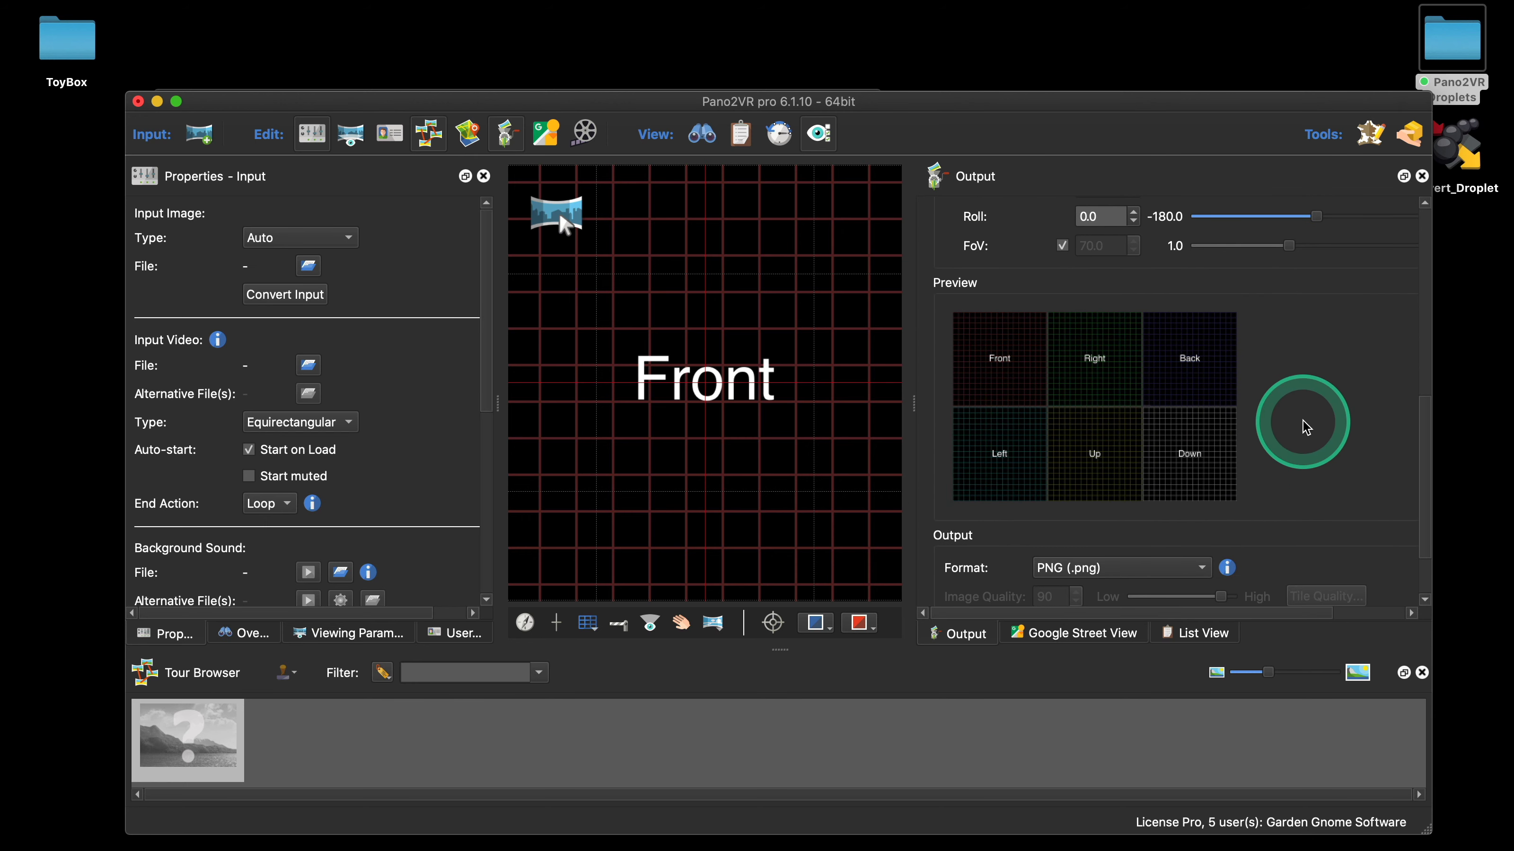
scroll(1308, 436, down, 2)
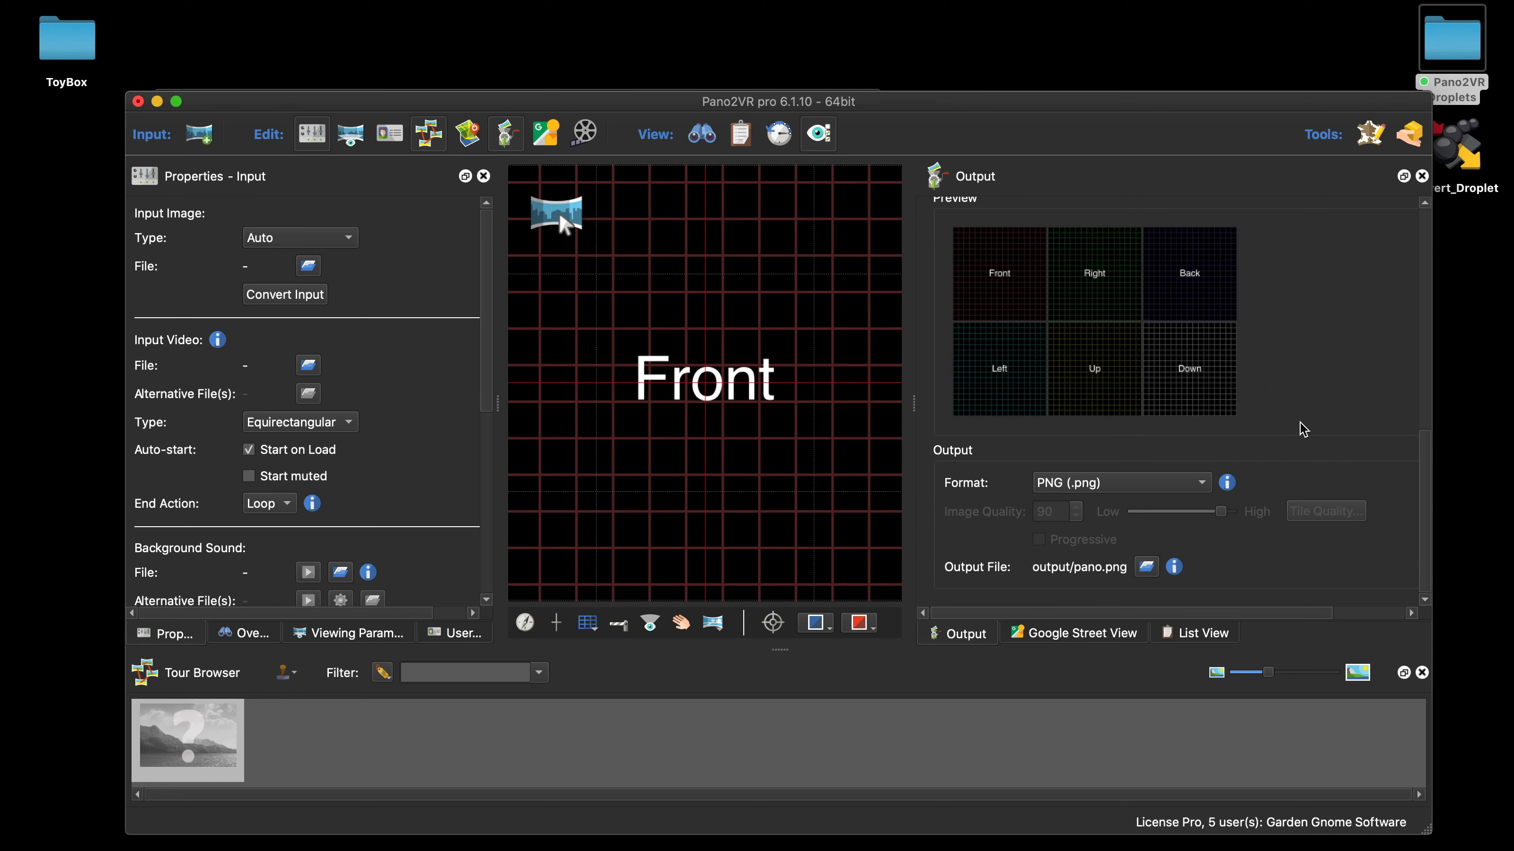
drag(1192, 483, 1120, 605)
Set the output file of the cube faces to output/$(n).tif so it takes the input image's name
click(757, 451)
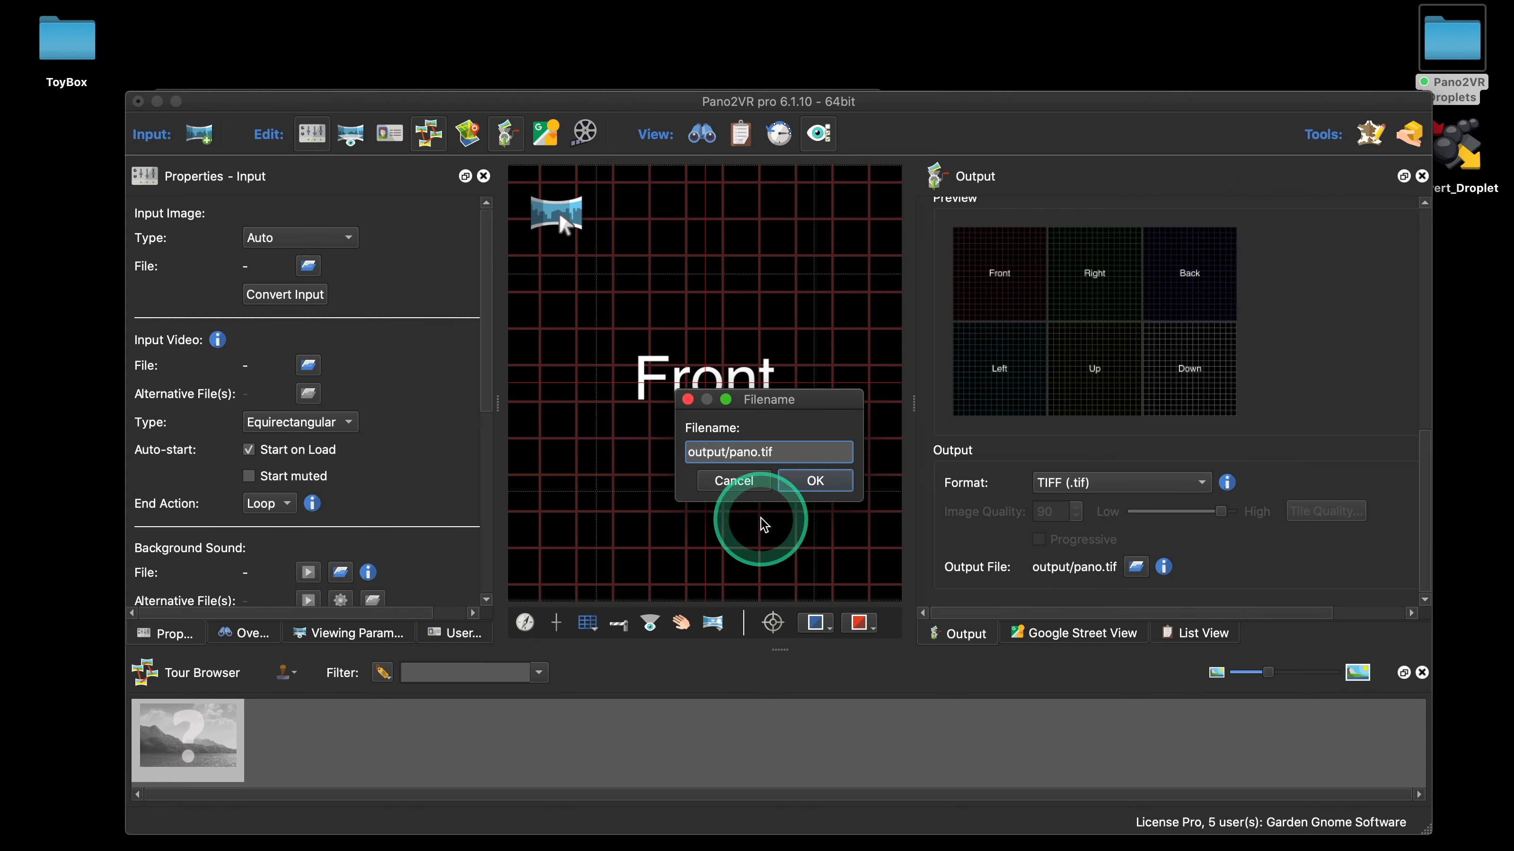
key(BackSpace)
key(BackSpace)
key(BackSpace)
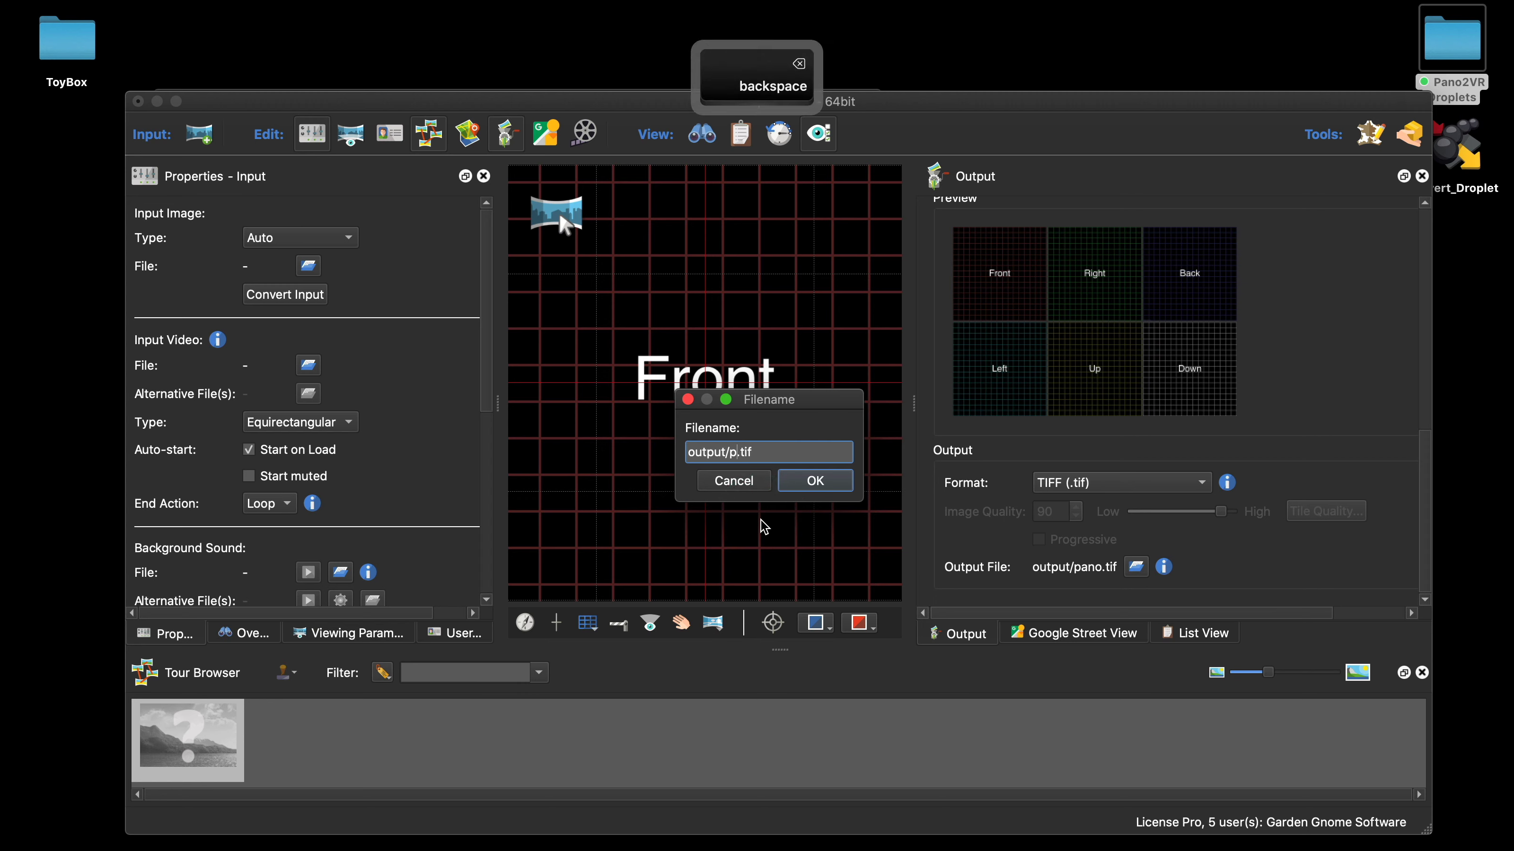
click(761, 522)
text($(n)
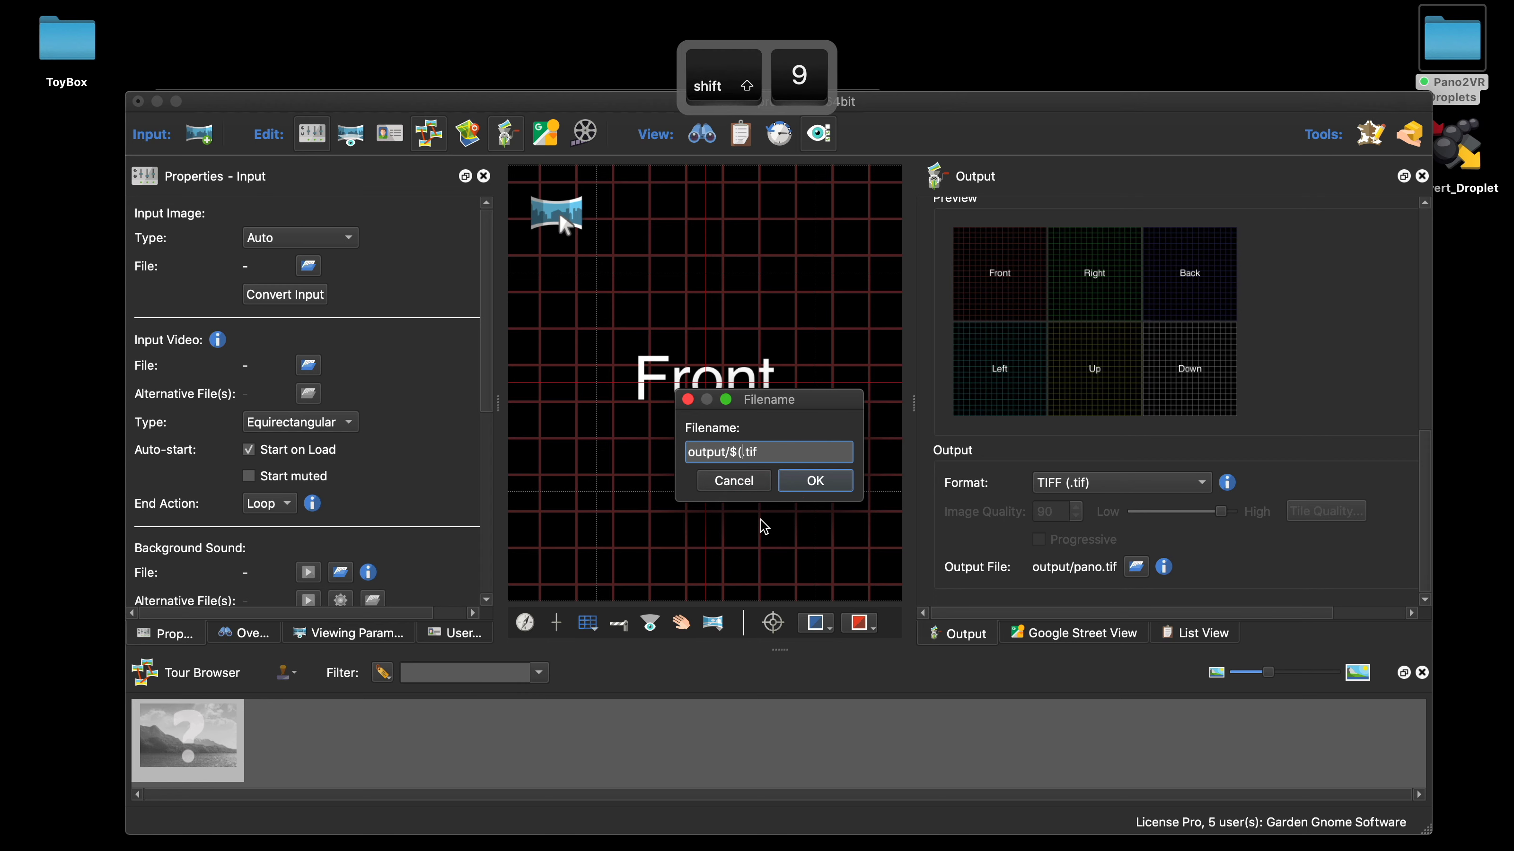
text())
click(764, 527)
key(Left)
text(n)
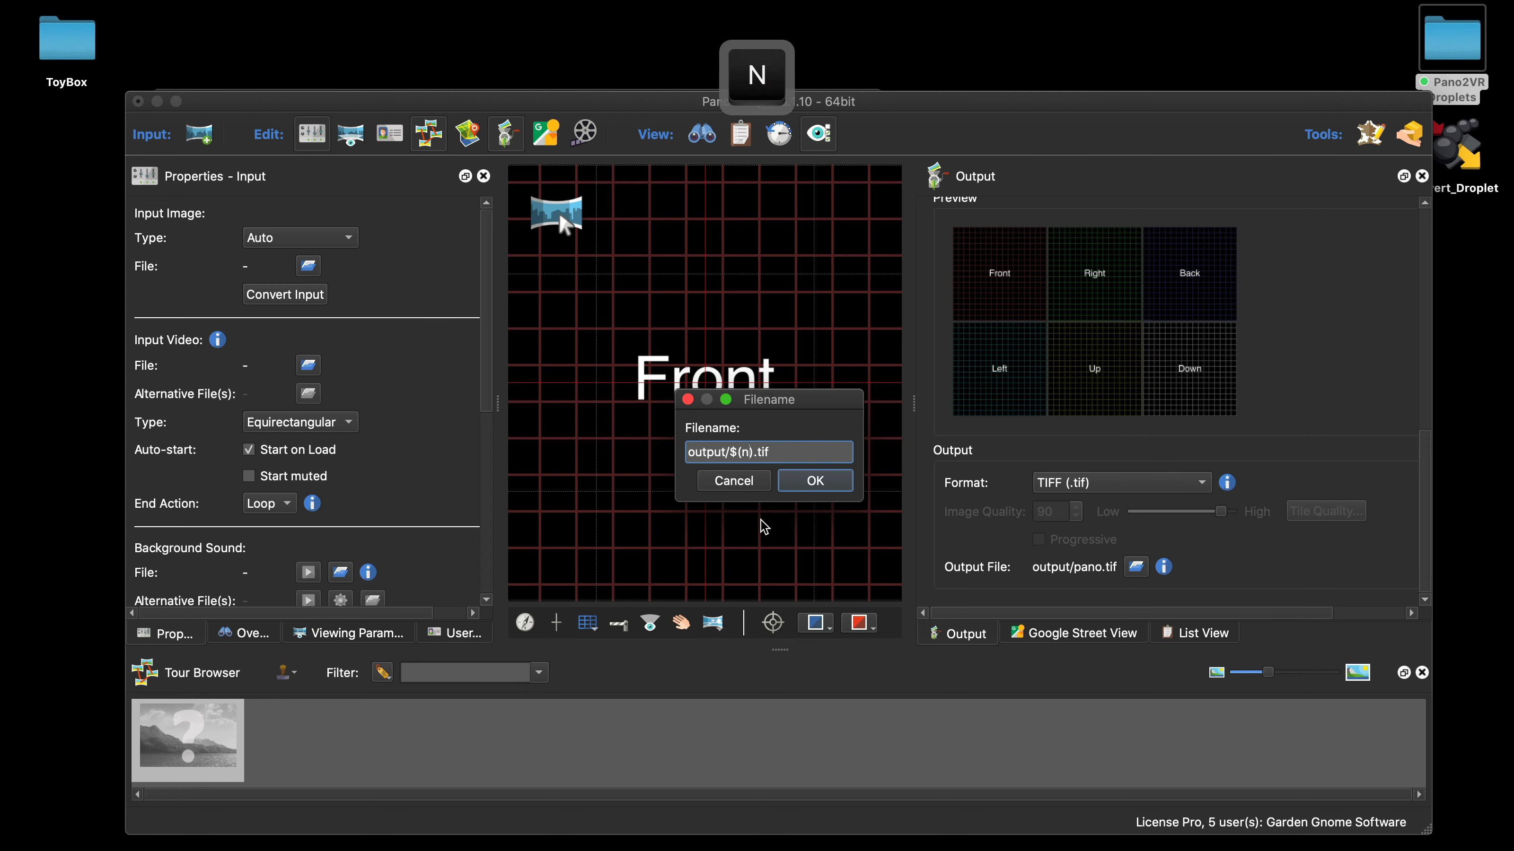
click(814, 481)
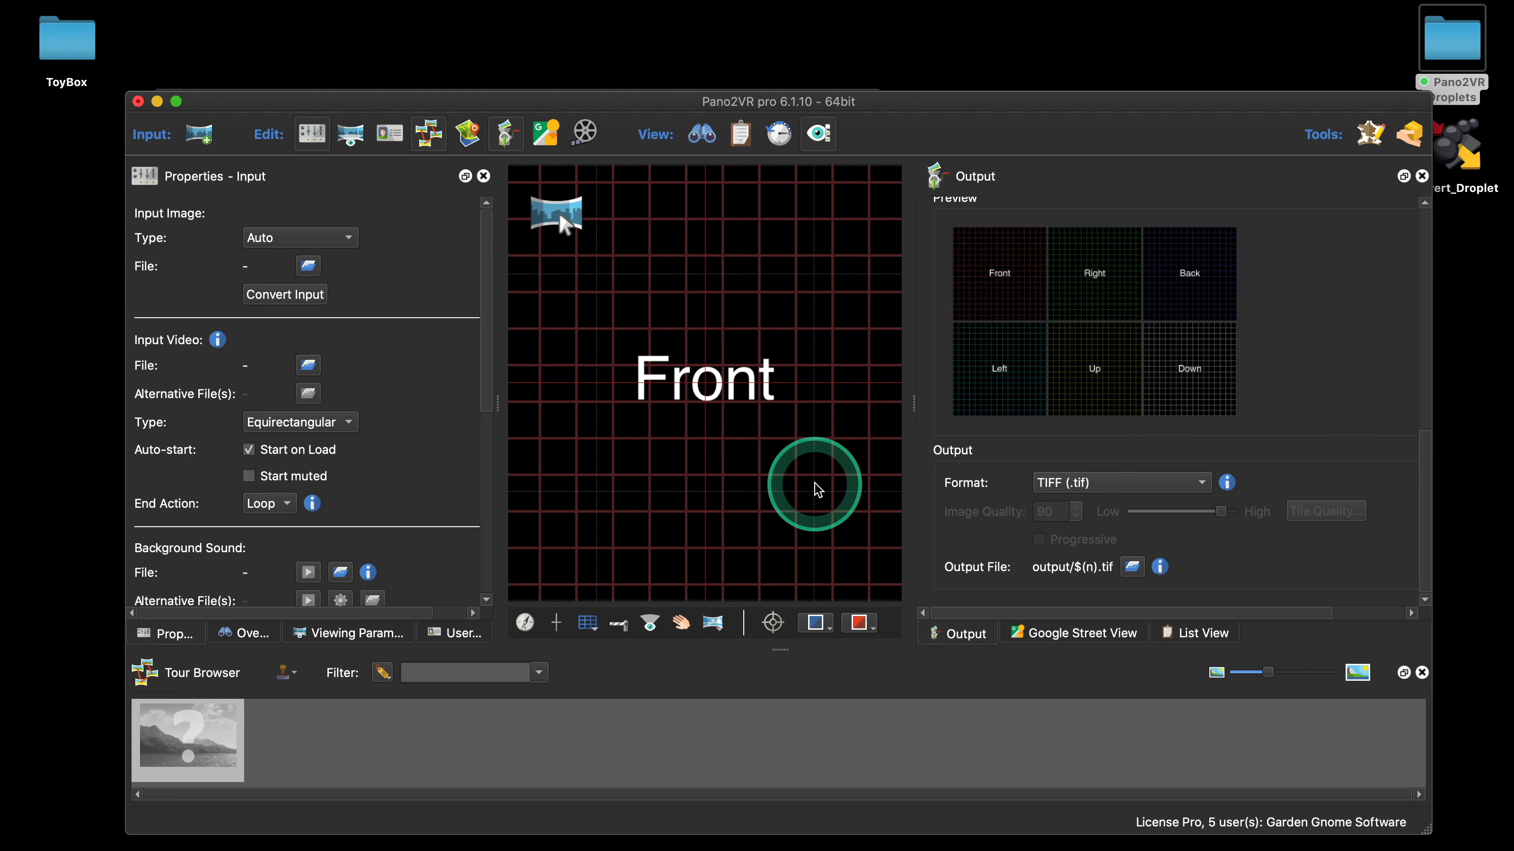
Save the cube faces project as a droplet named Remap_Droplet on the Desktop, and close the project without saving changes
click(966, 561)
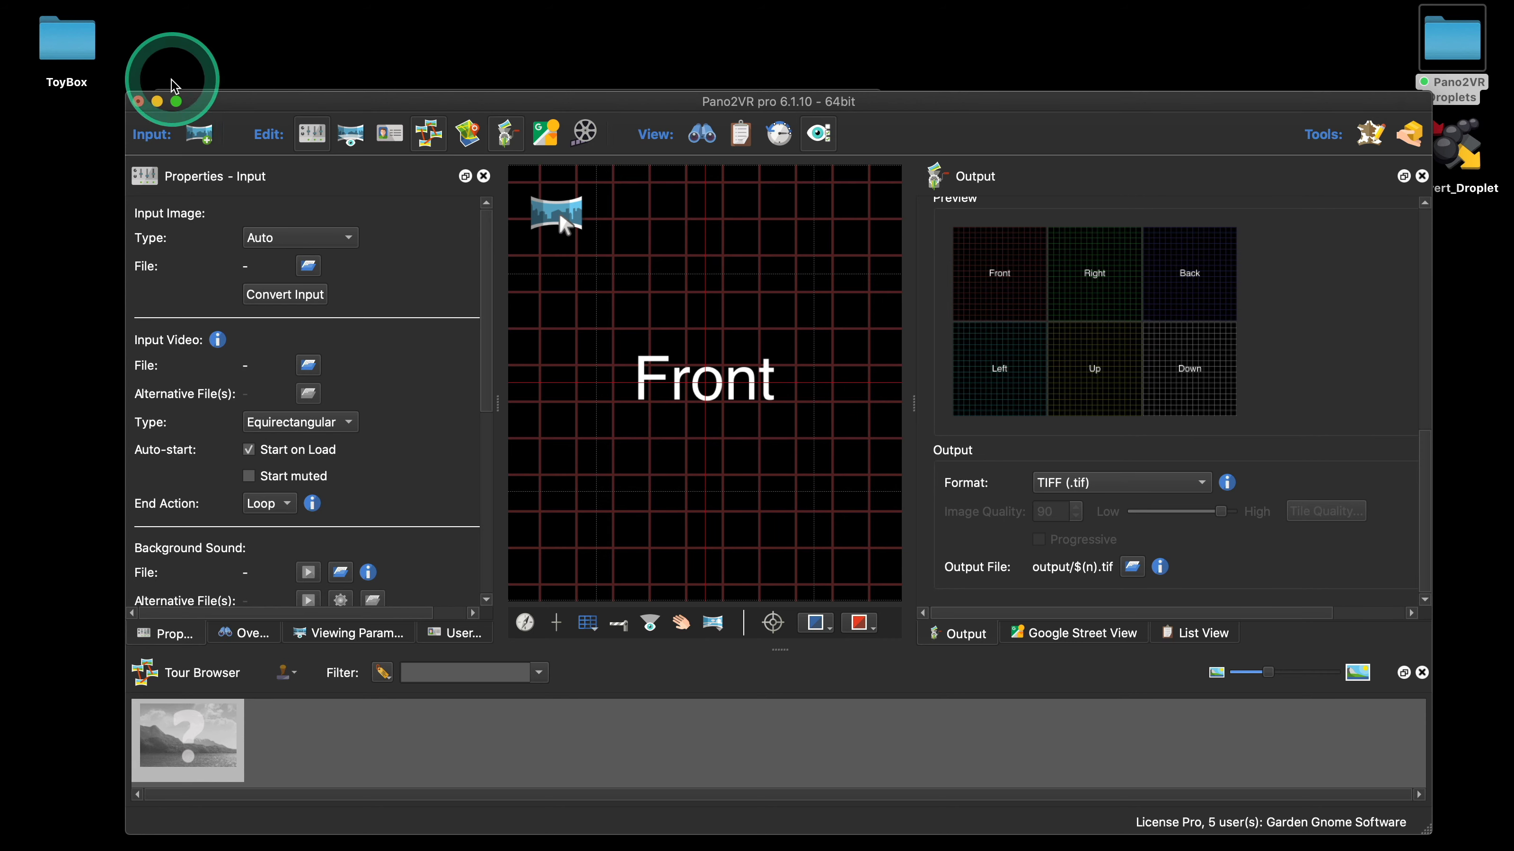
mouse_move(103, 15)
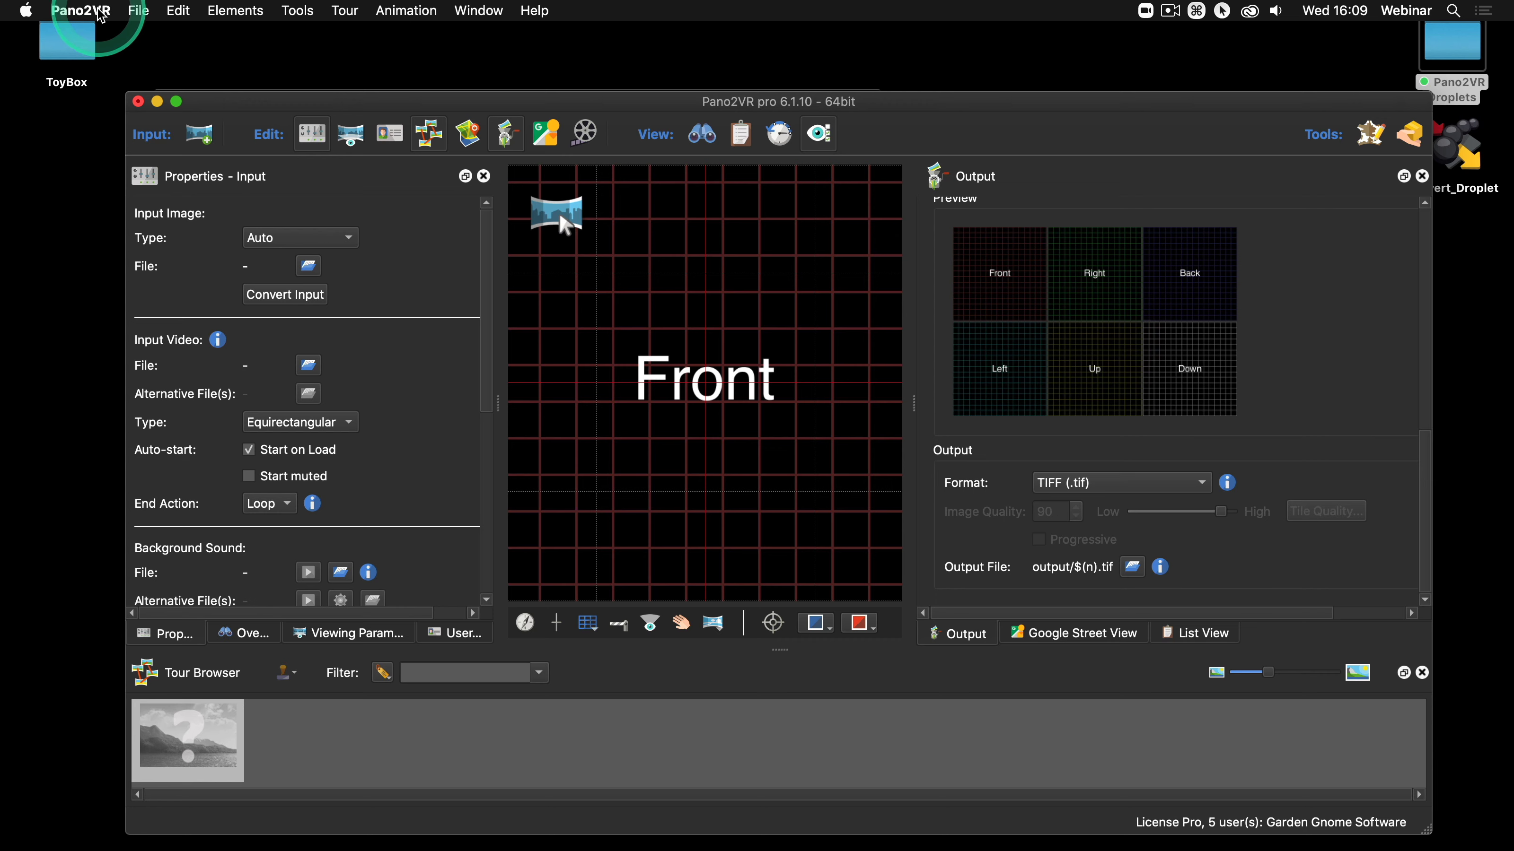
click(143, 12)
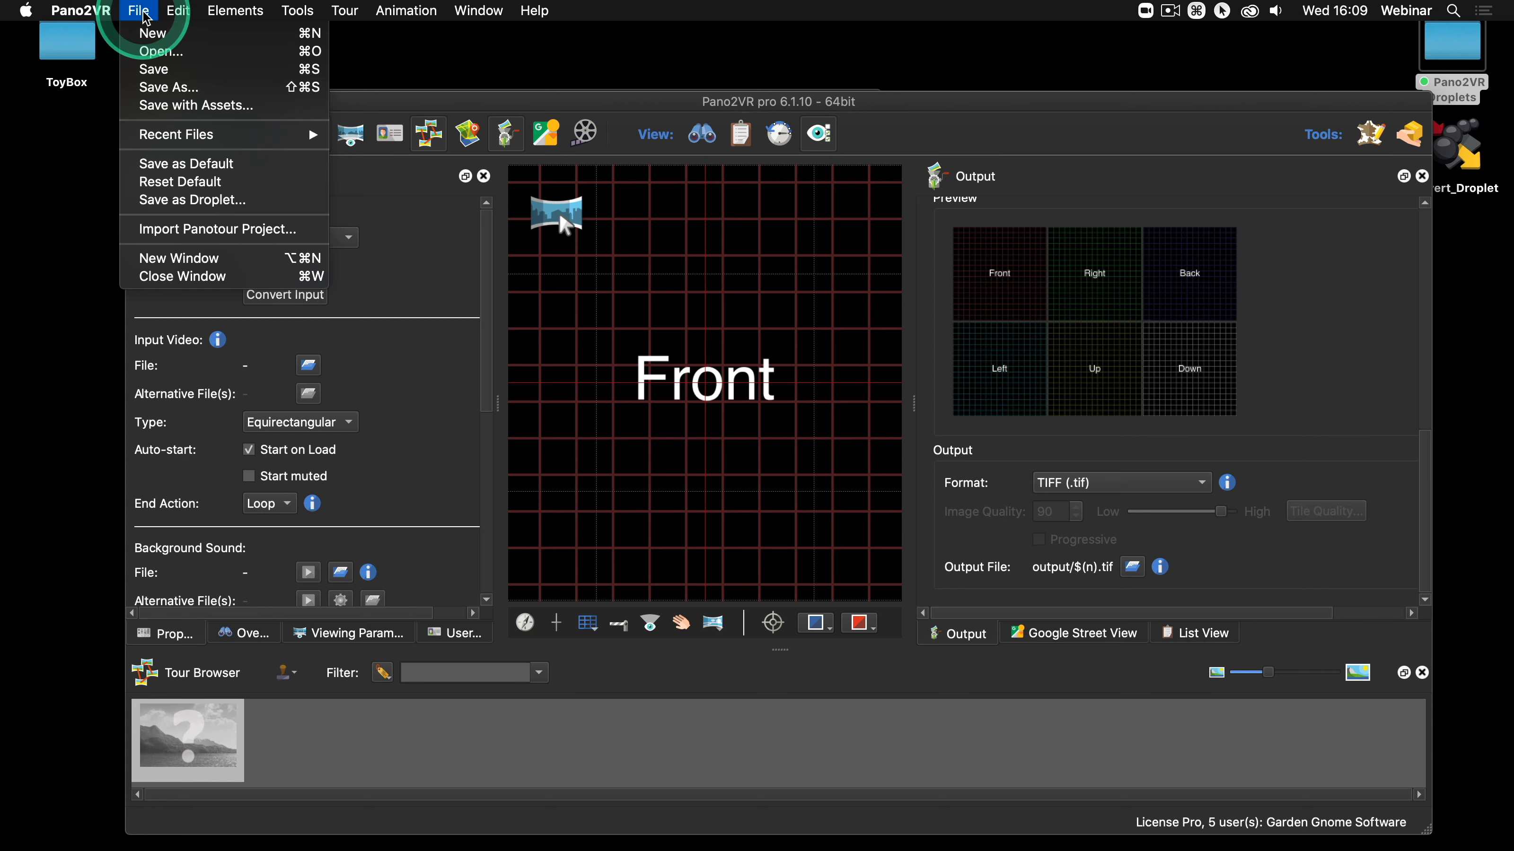
click(211, 202)
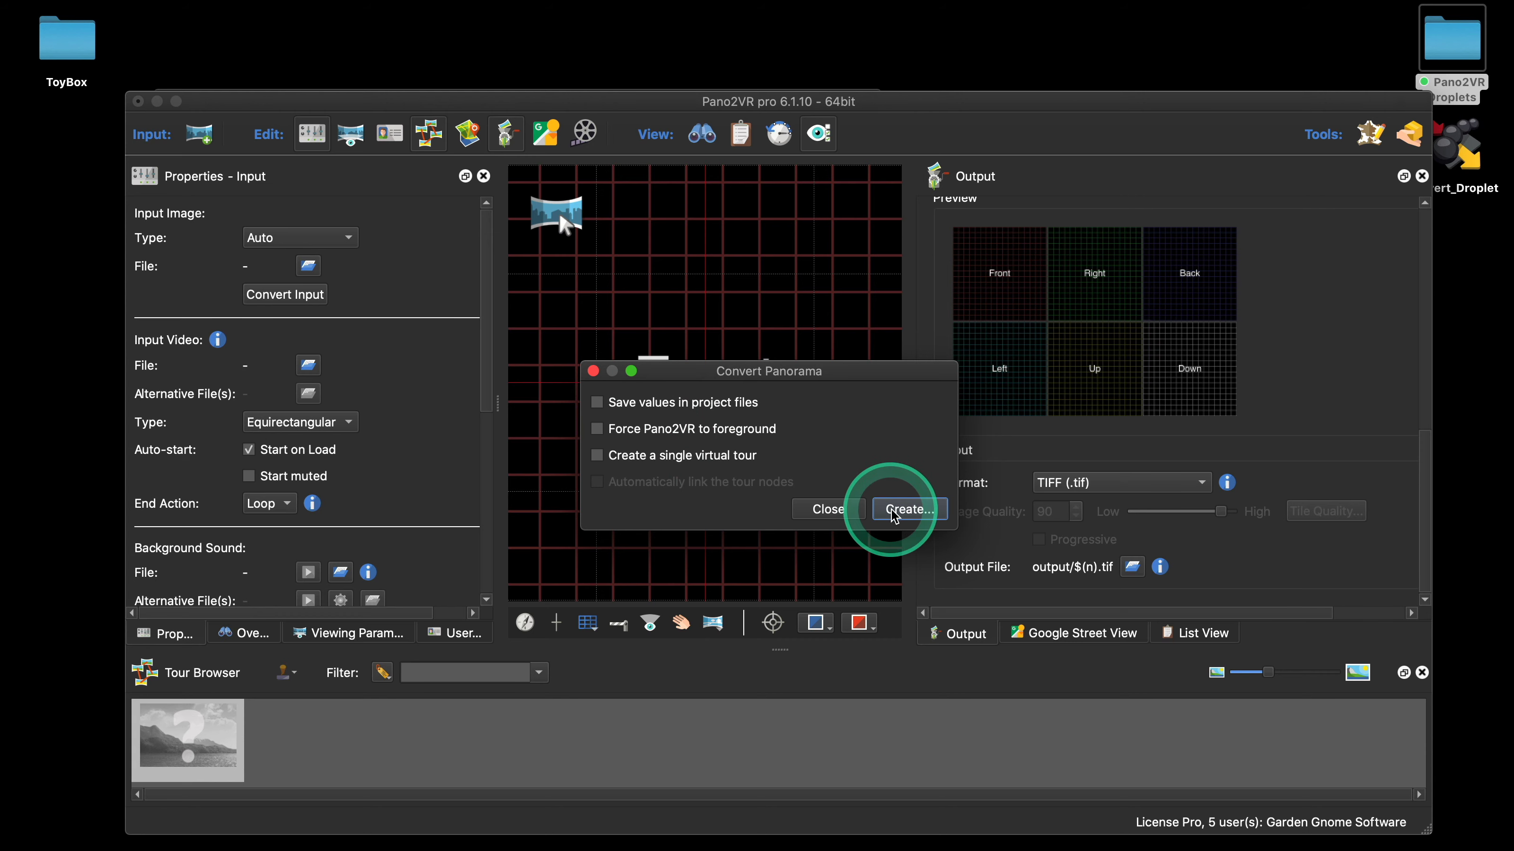
click(904, 510)
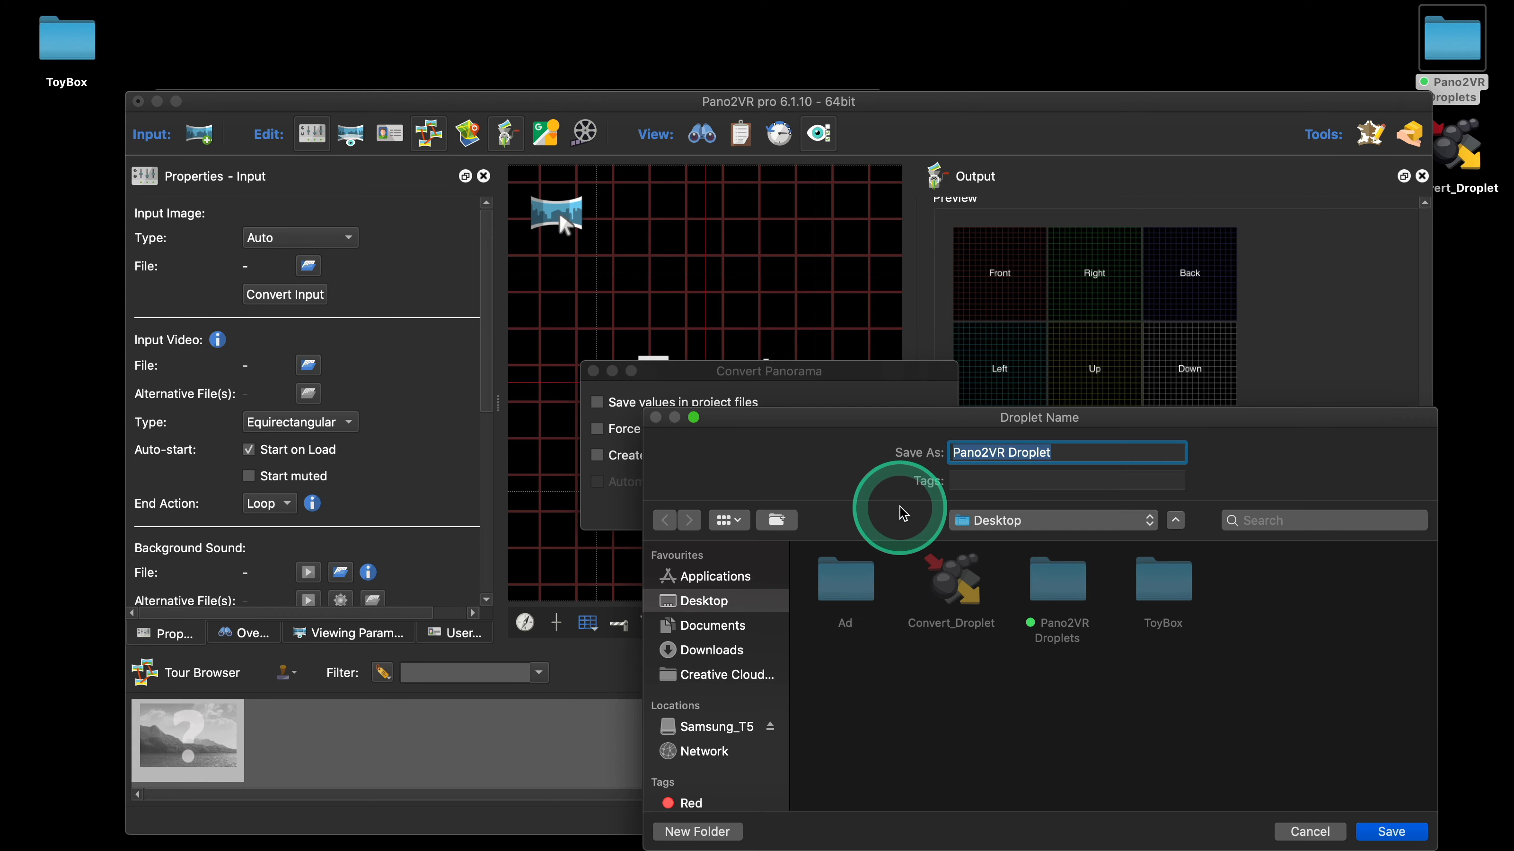
click(1006, 456)
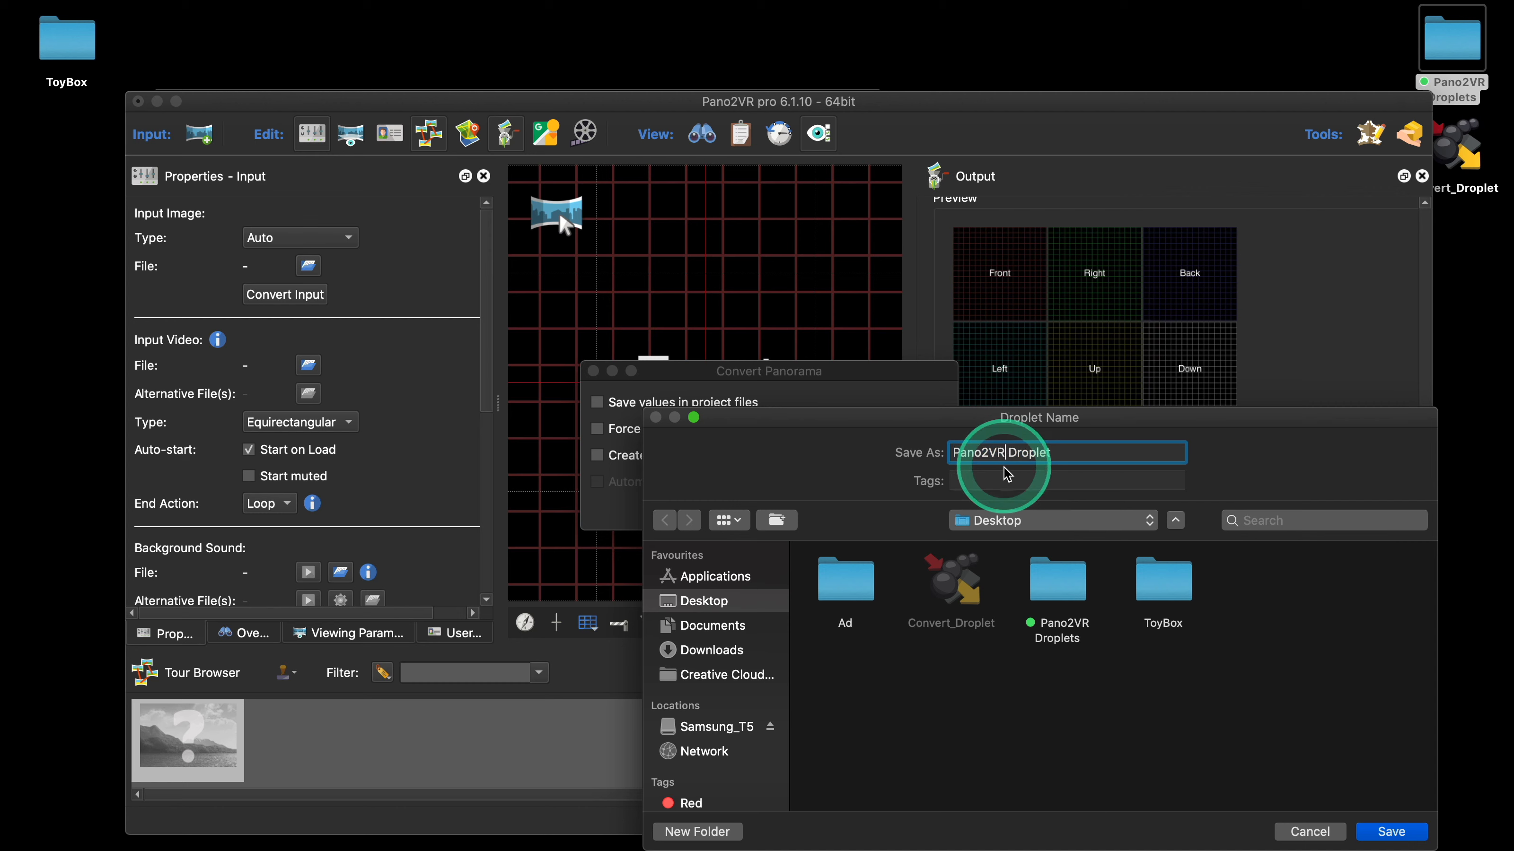
key(BackSpace)
key(BackSpace)
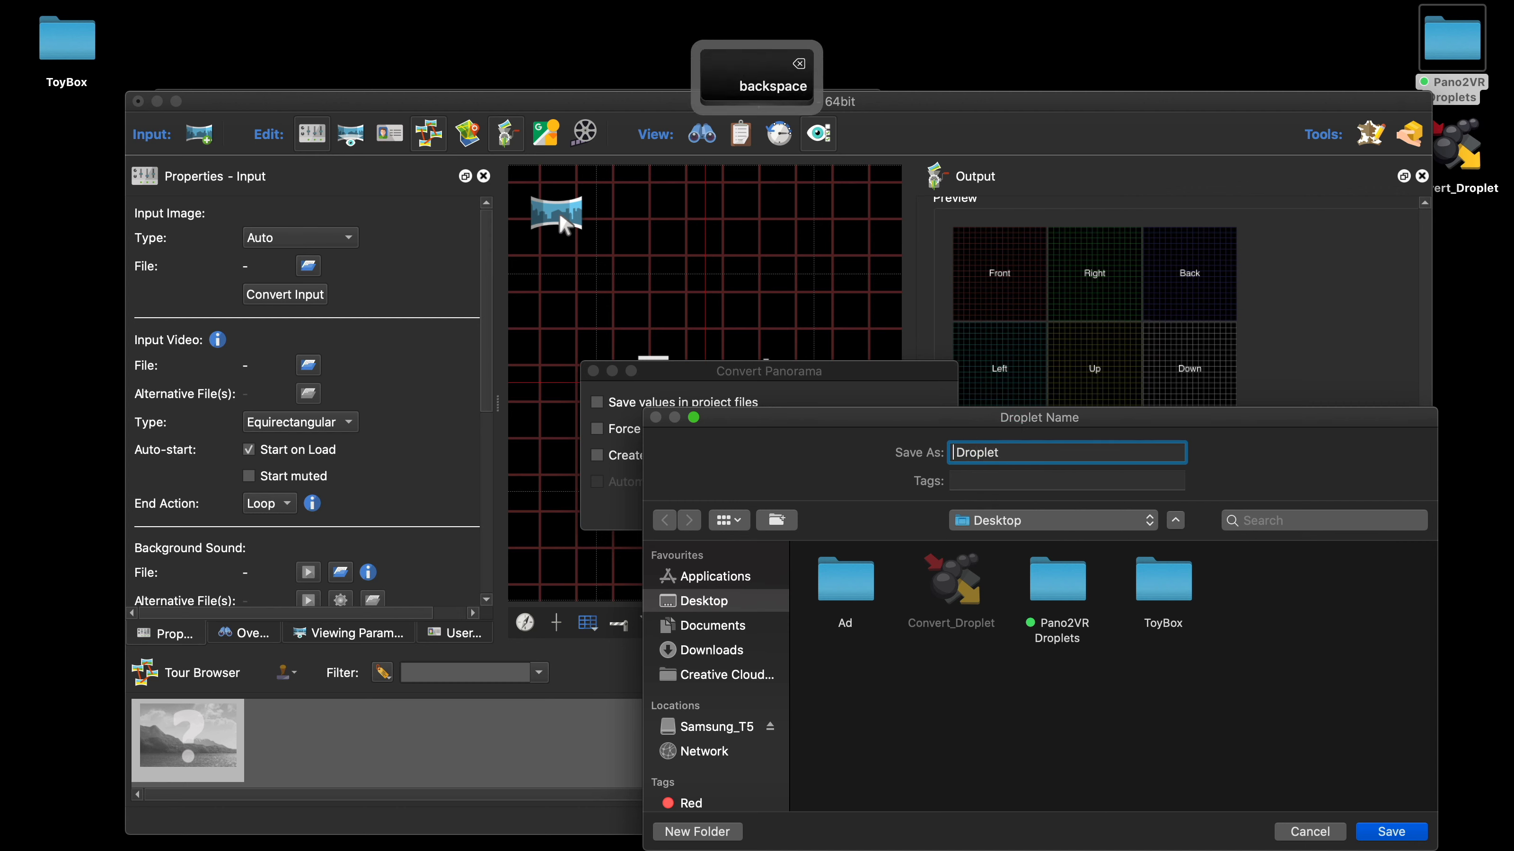
text(Rema)
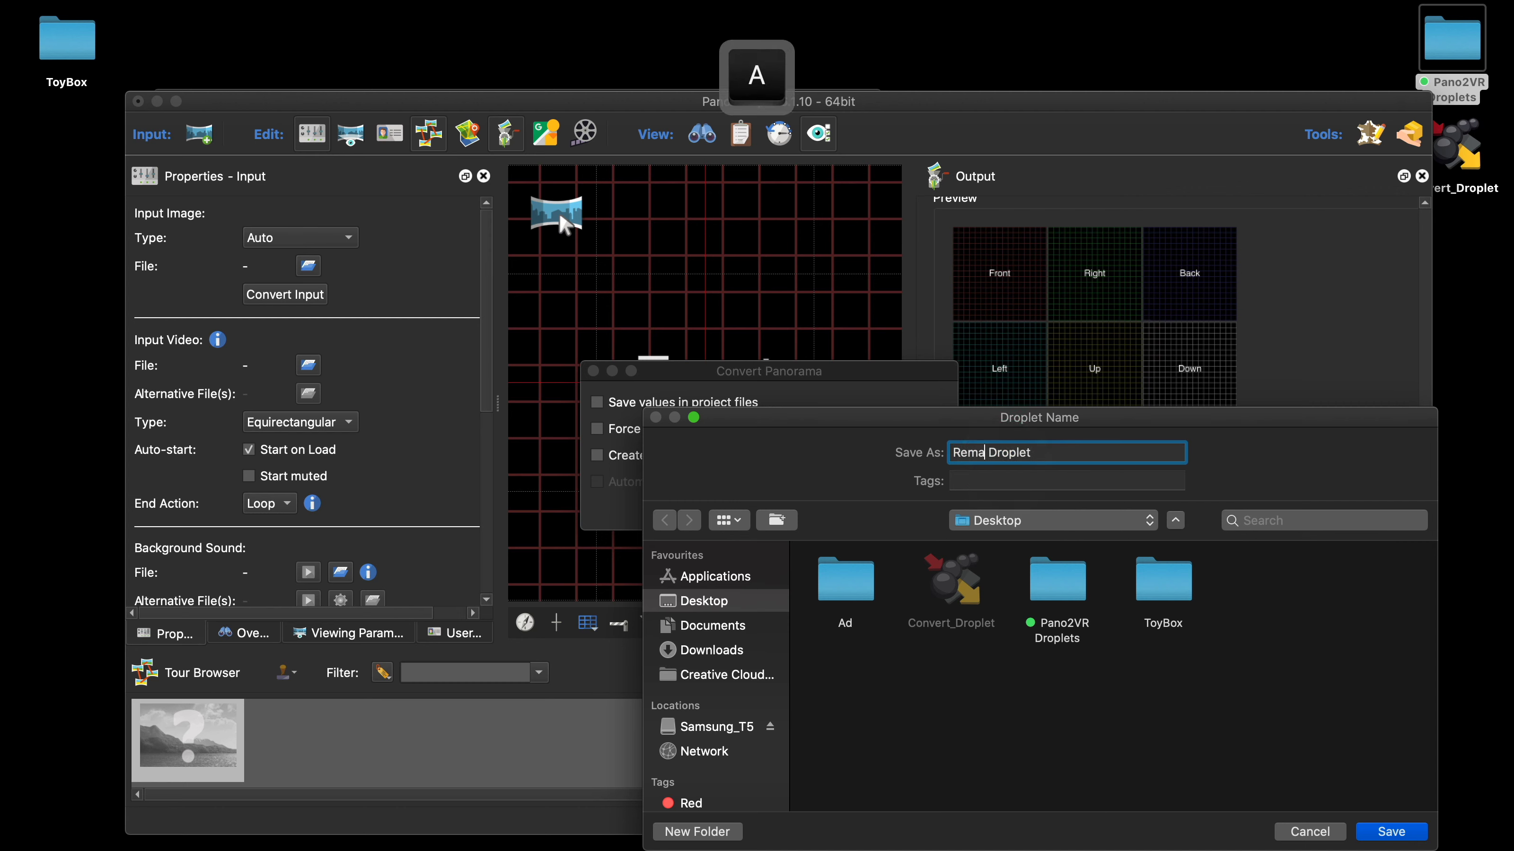
text(p)
key(BackSpace)
click(1004, 456)
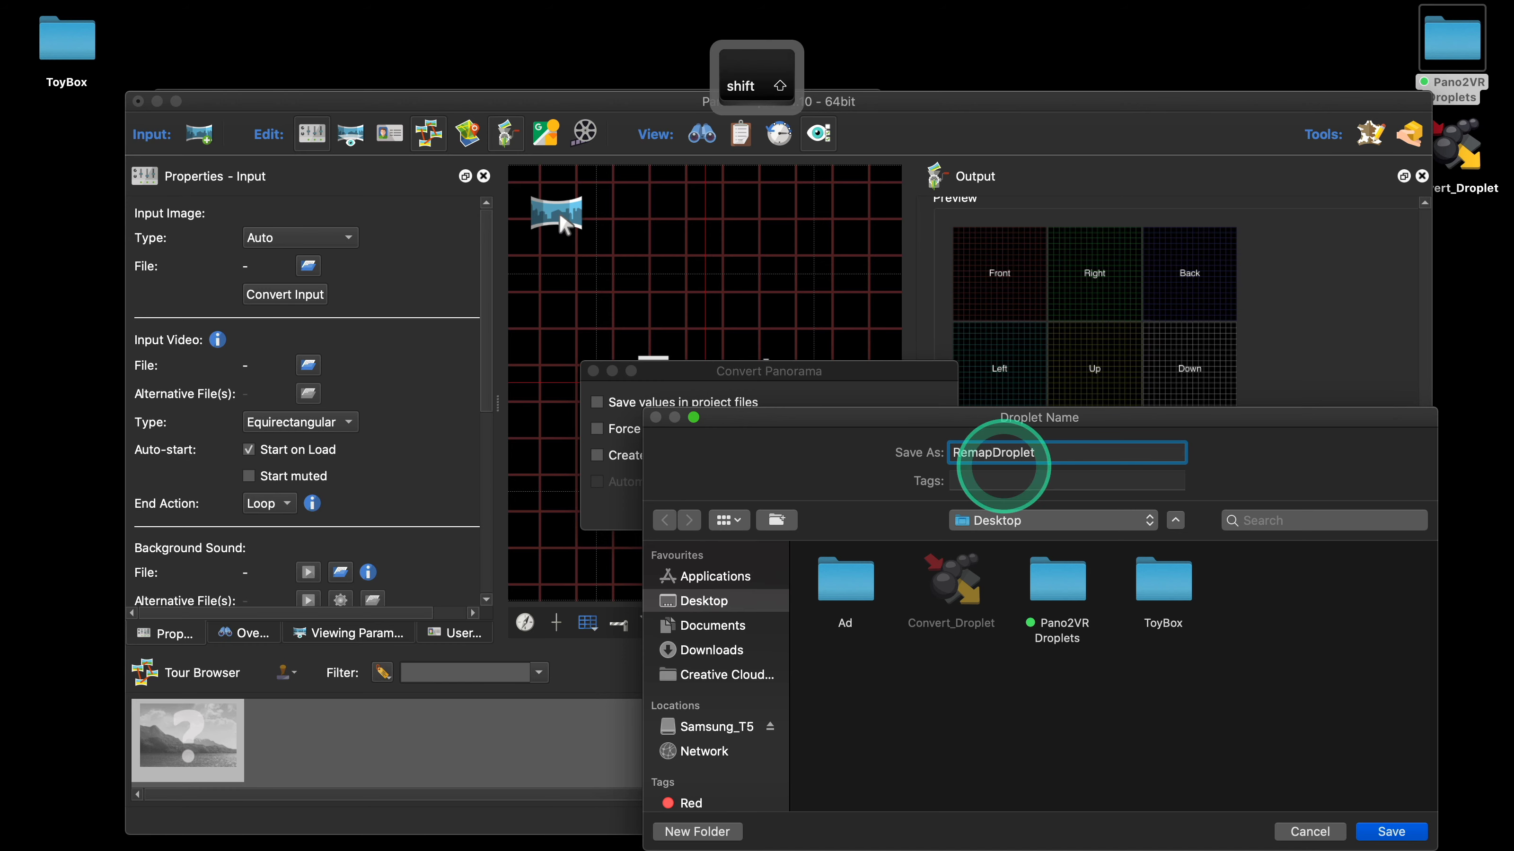
text(_)
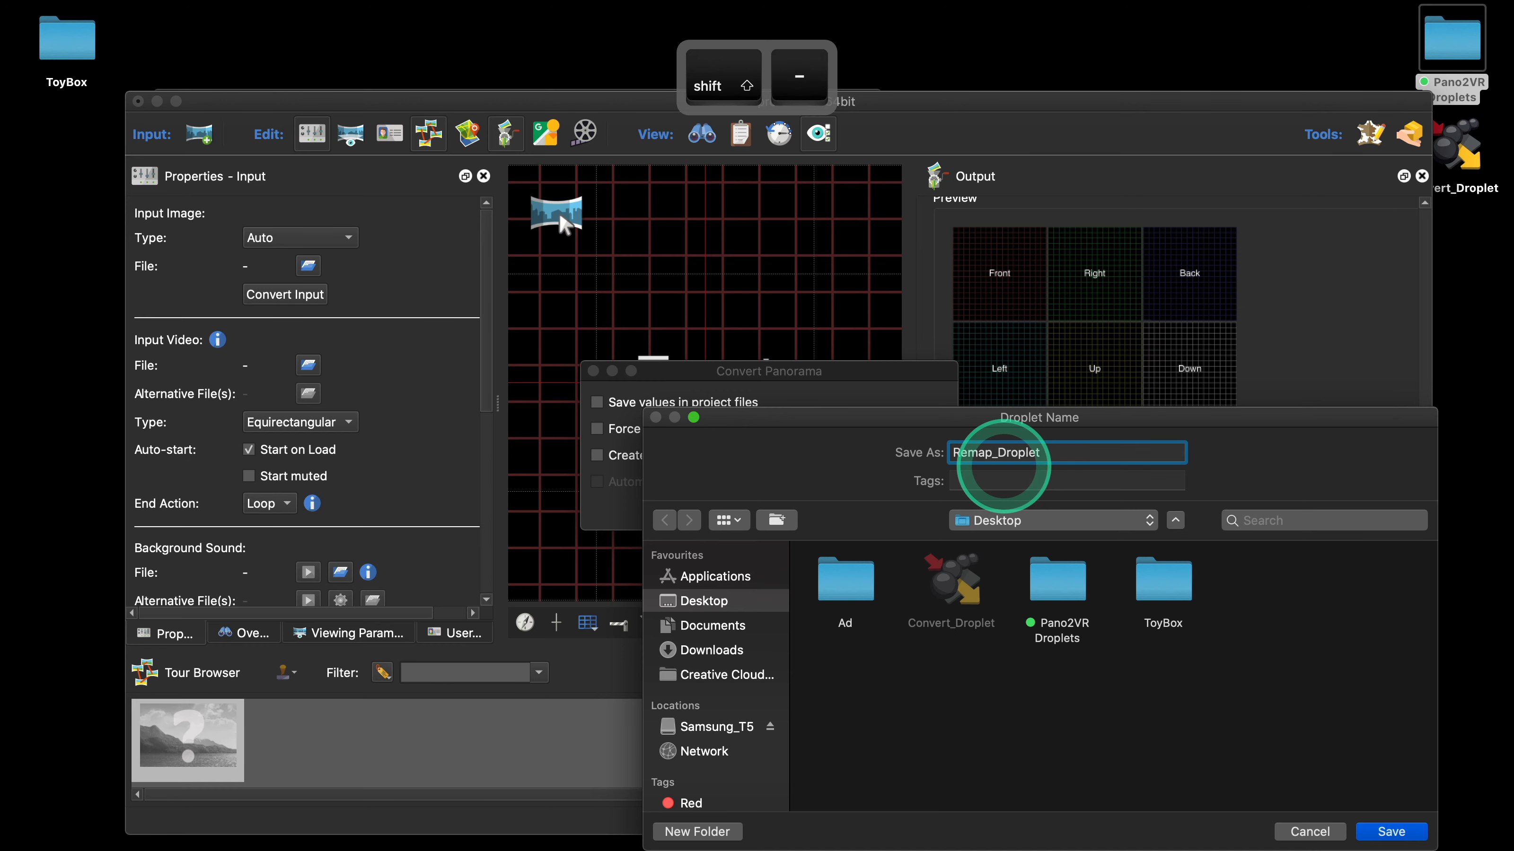
click(1391, 832)
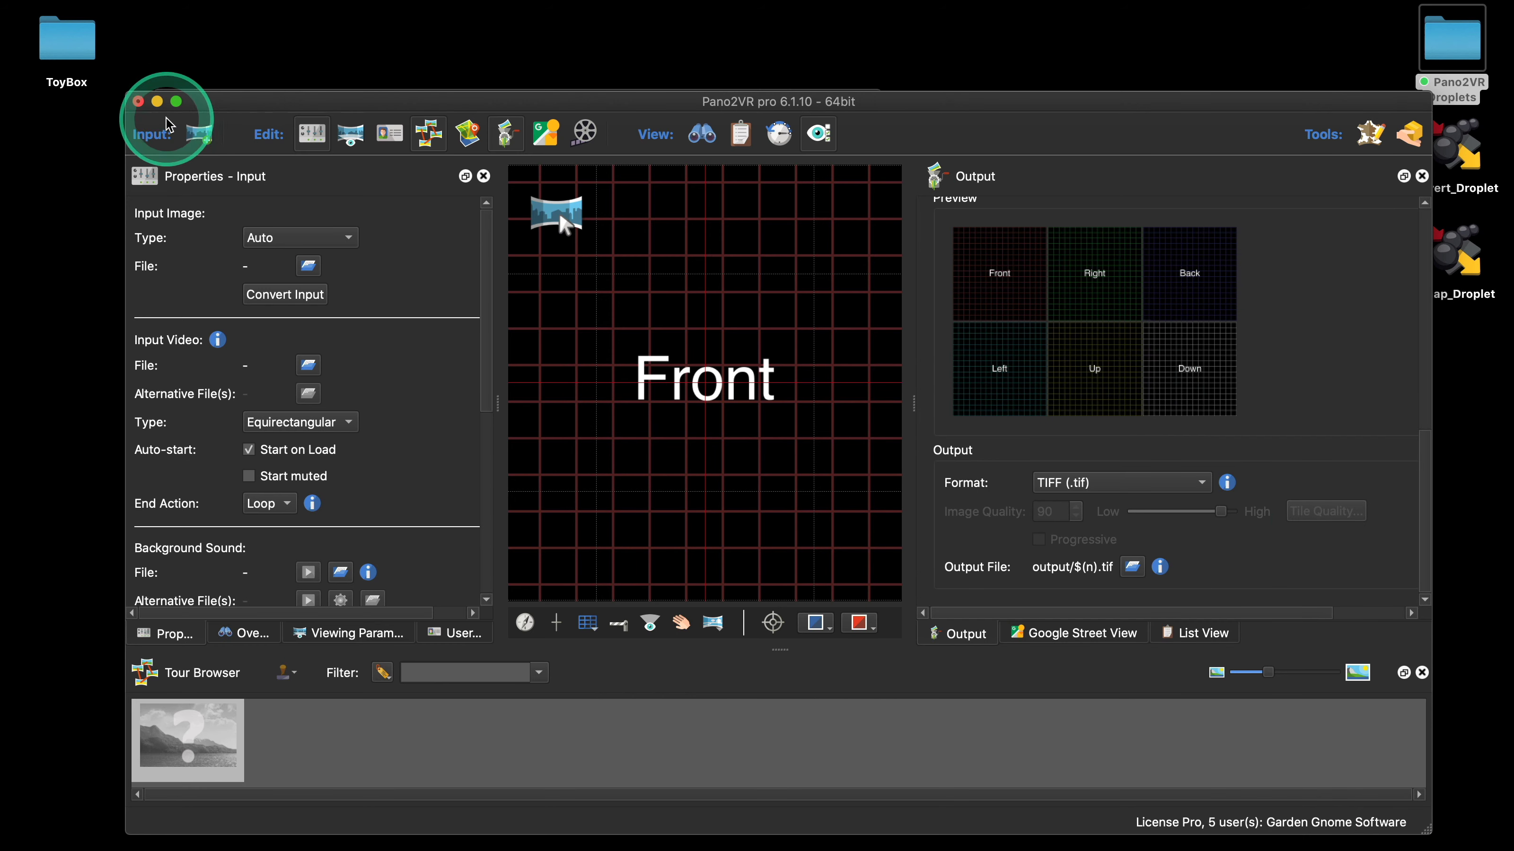
click(137, 101)
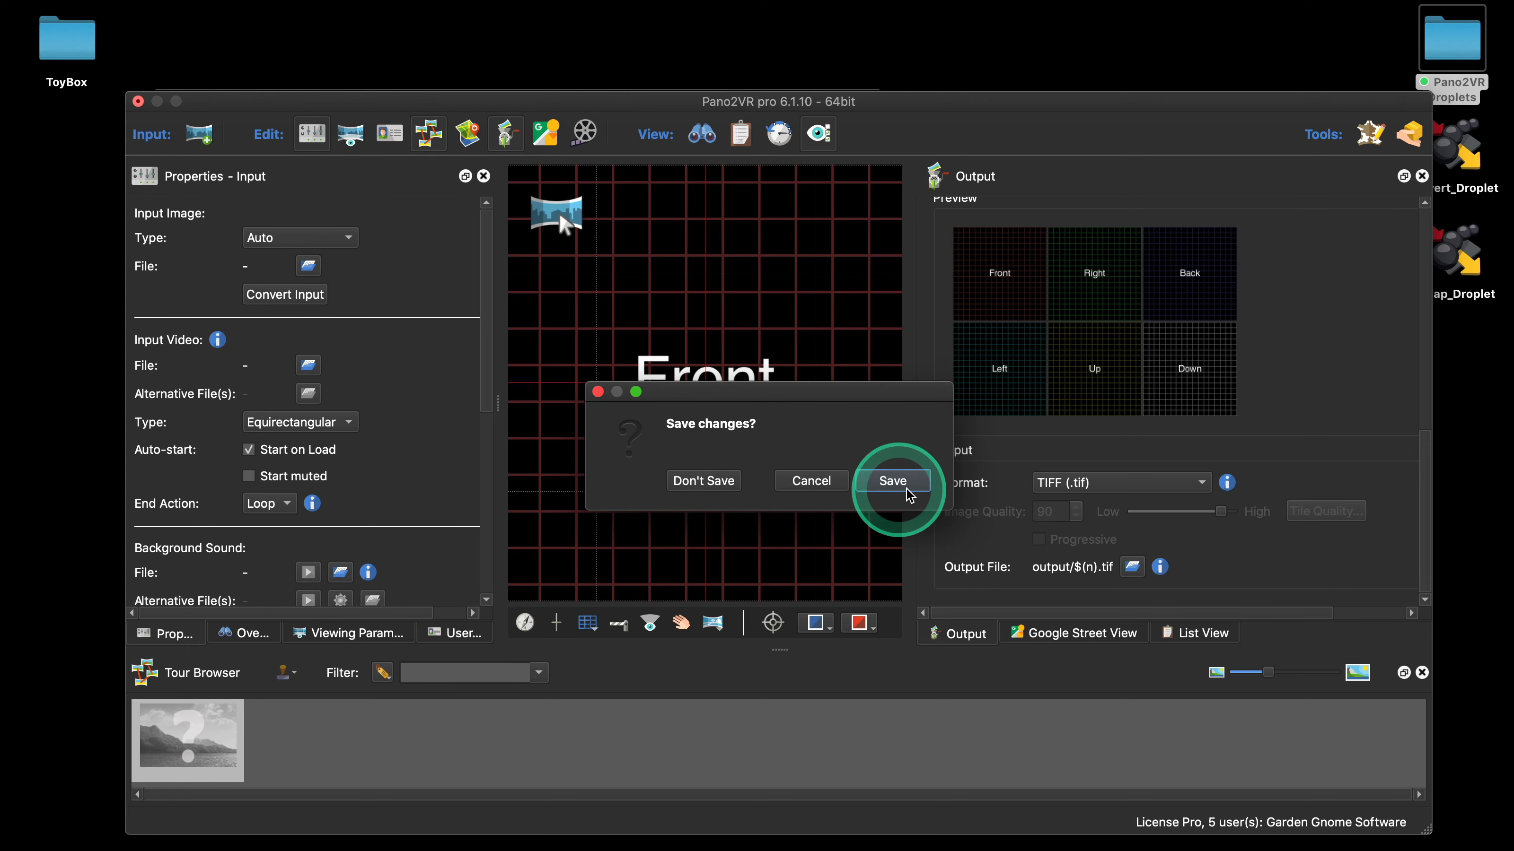
click(720, 484)
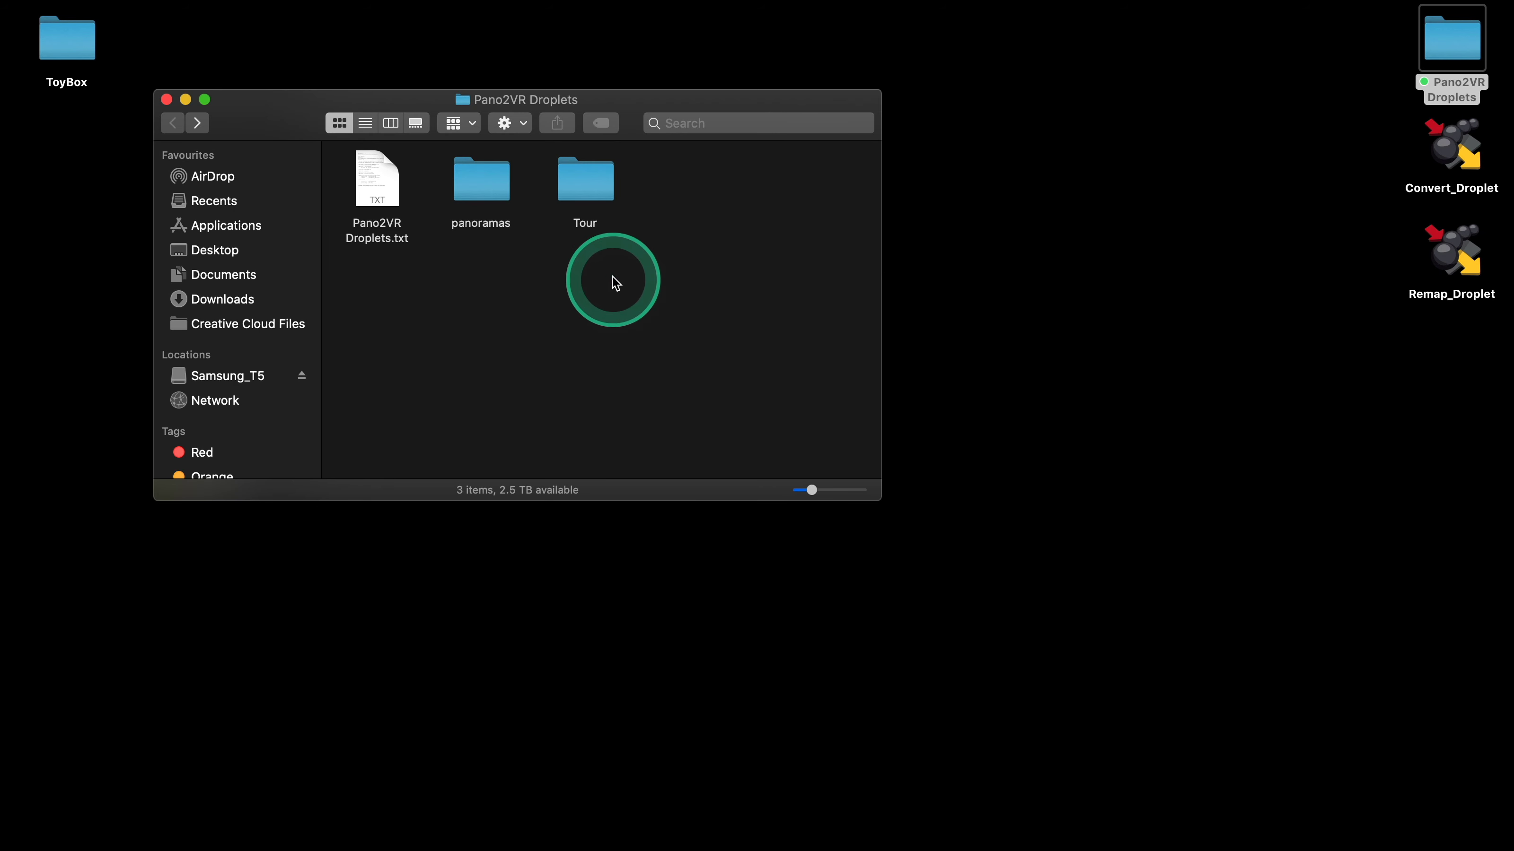
Run Remap_Droplet on the panoramas folder inside the Pano2VR Droplets folder
double_click(482, 173)
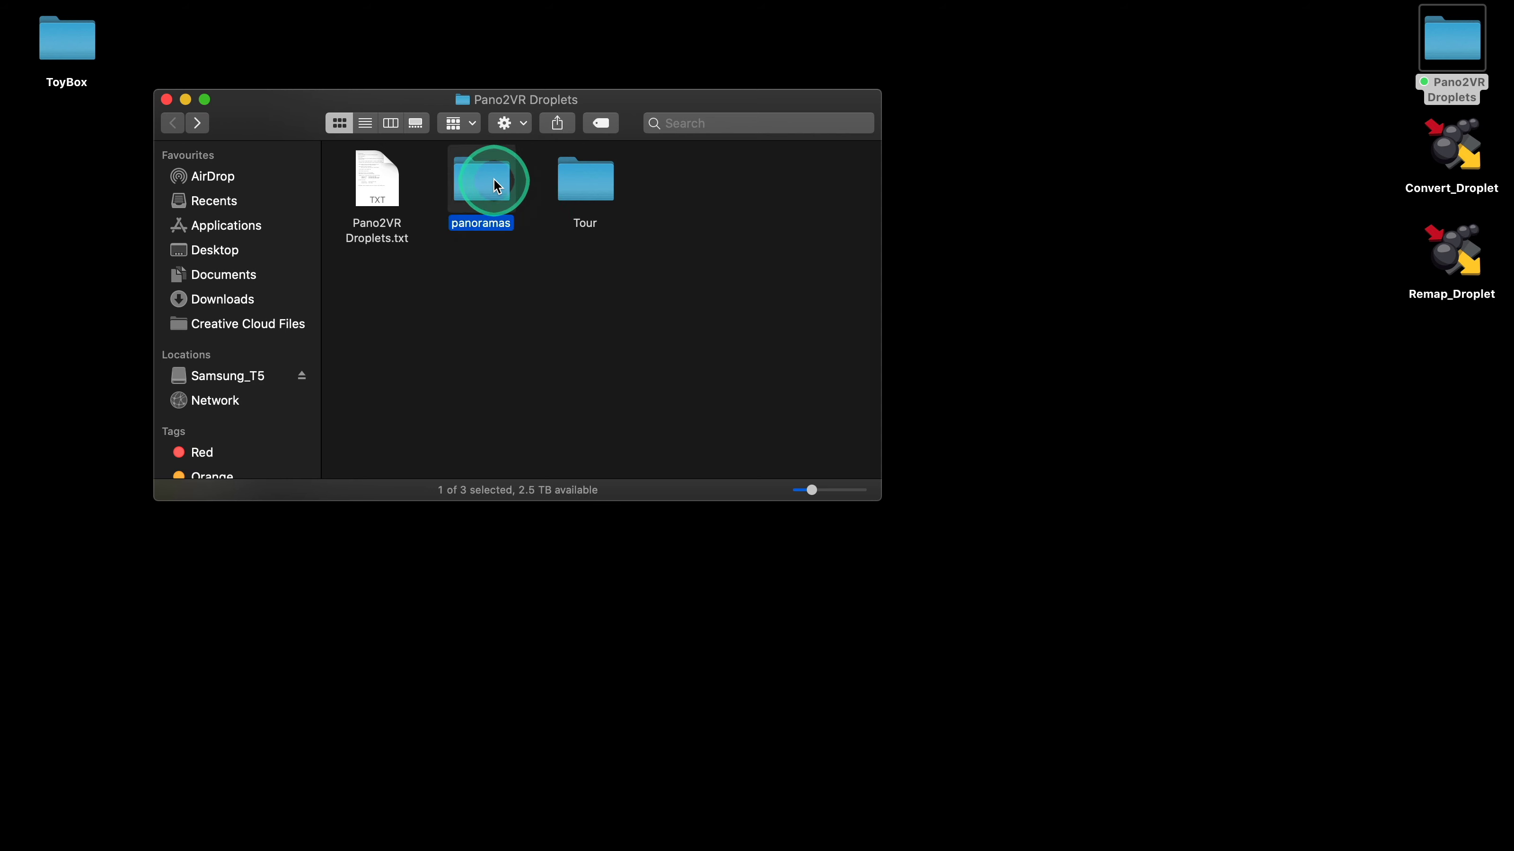
click(172, 123)
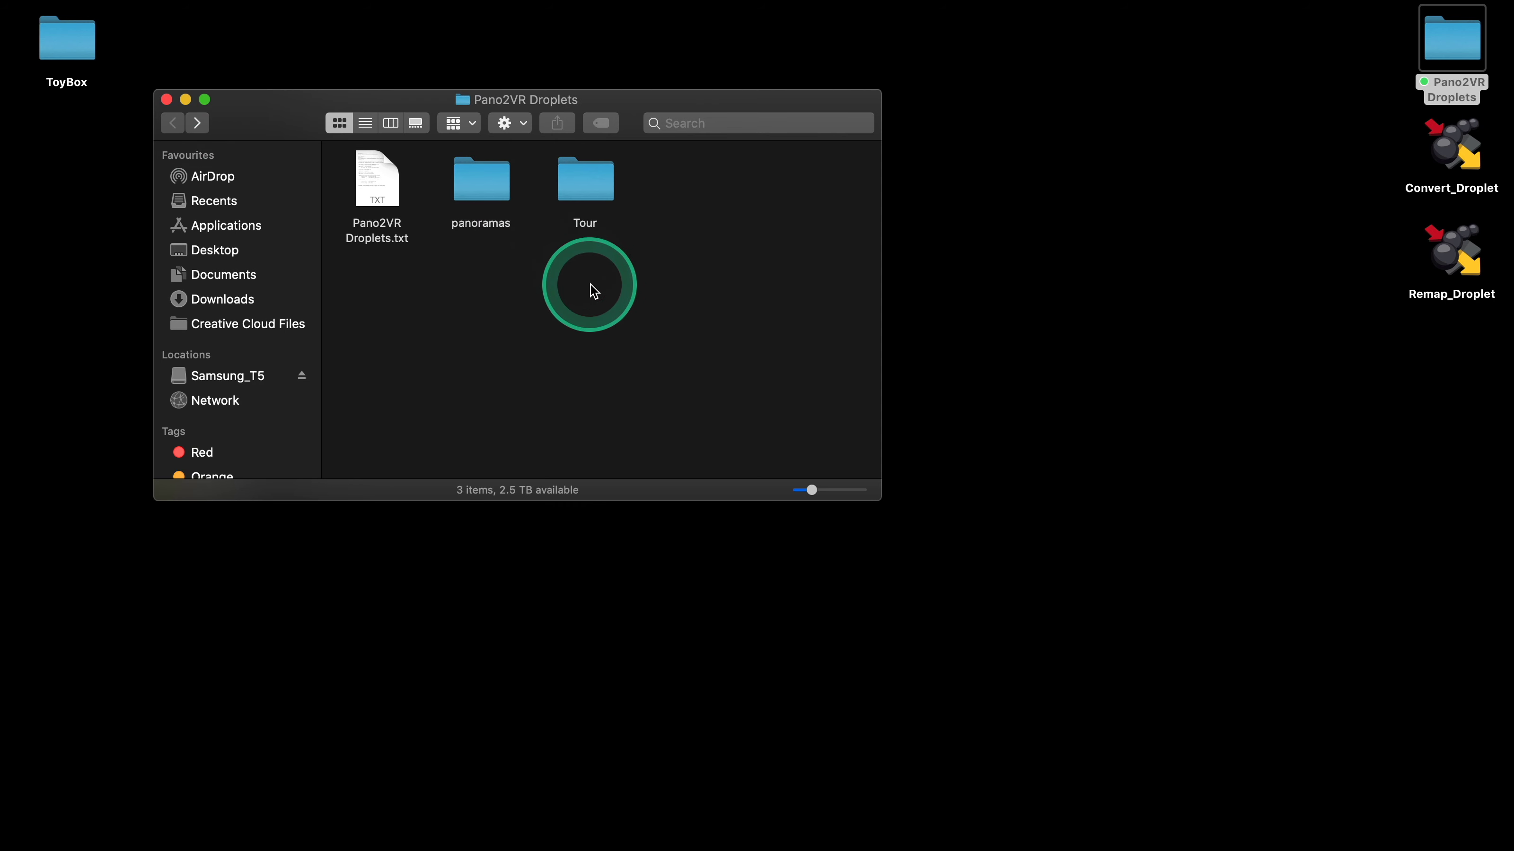
drag(507, 197, 1445, 248)
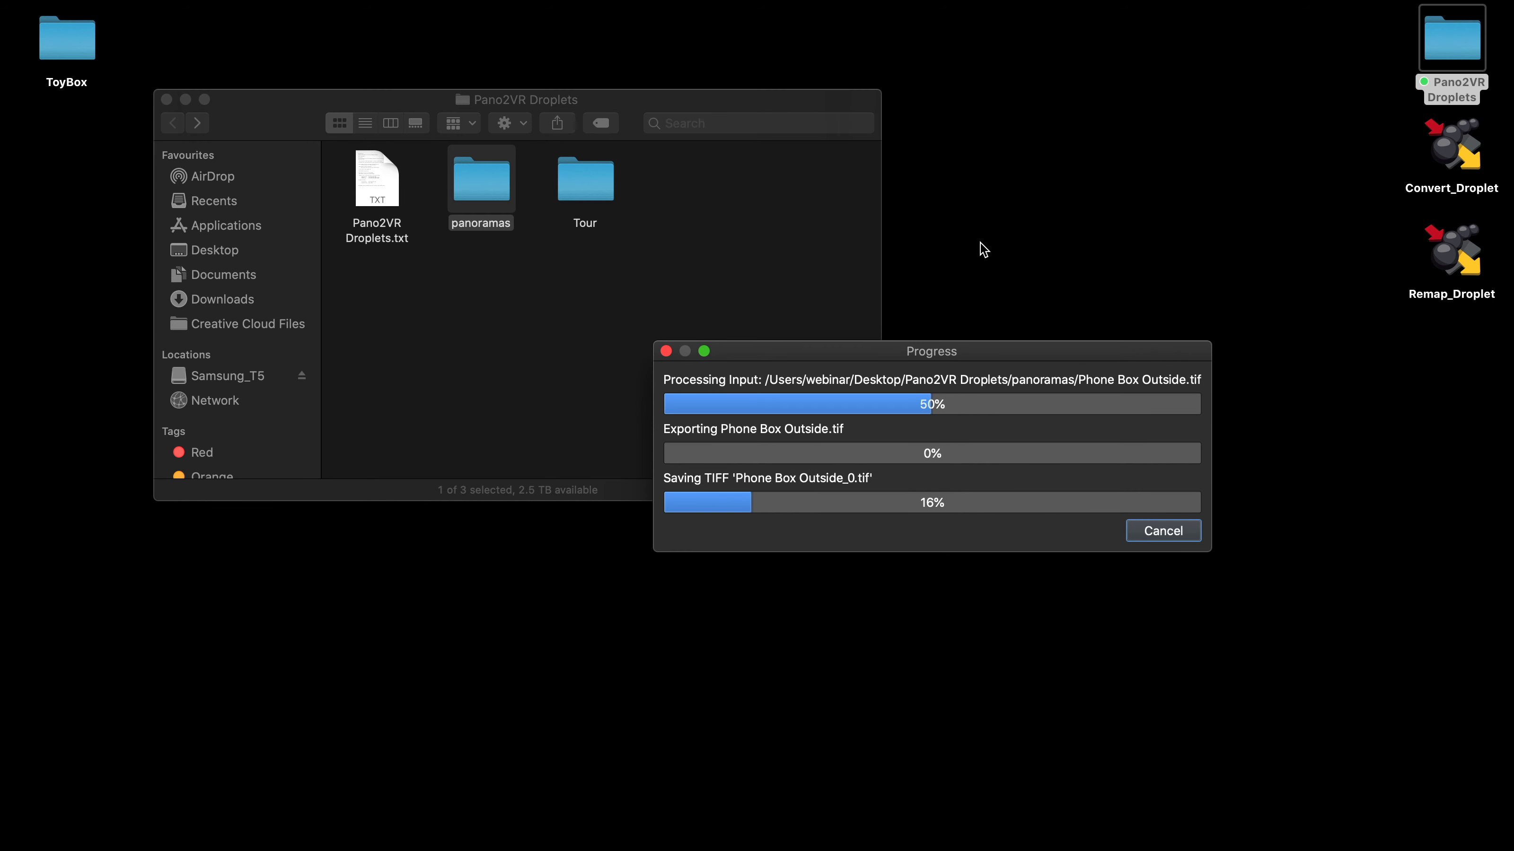
Examine the cube face files in the output folder inside the panoramas folder
double_click(483, 182)
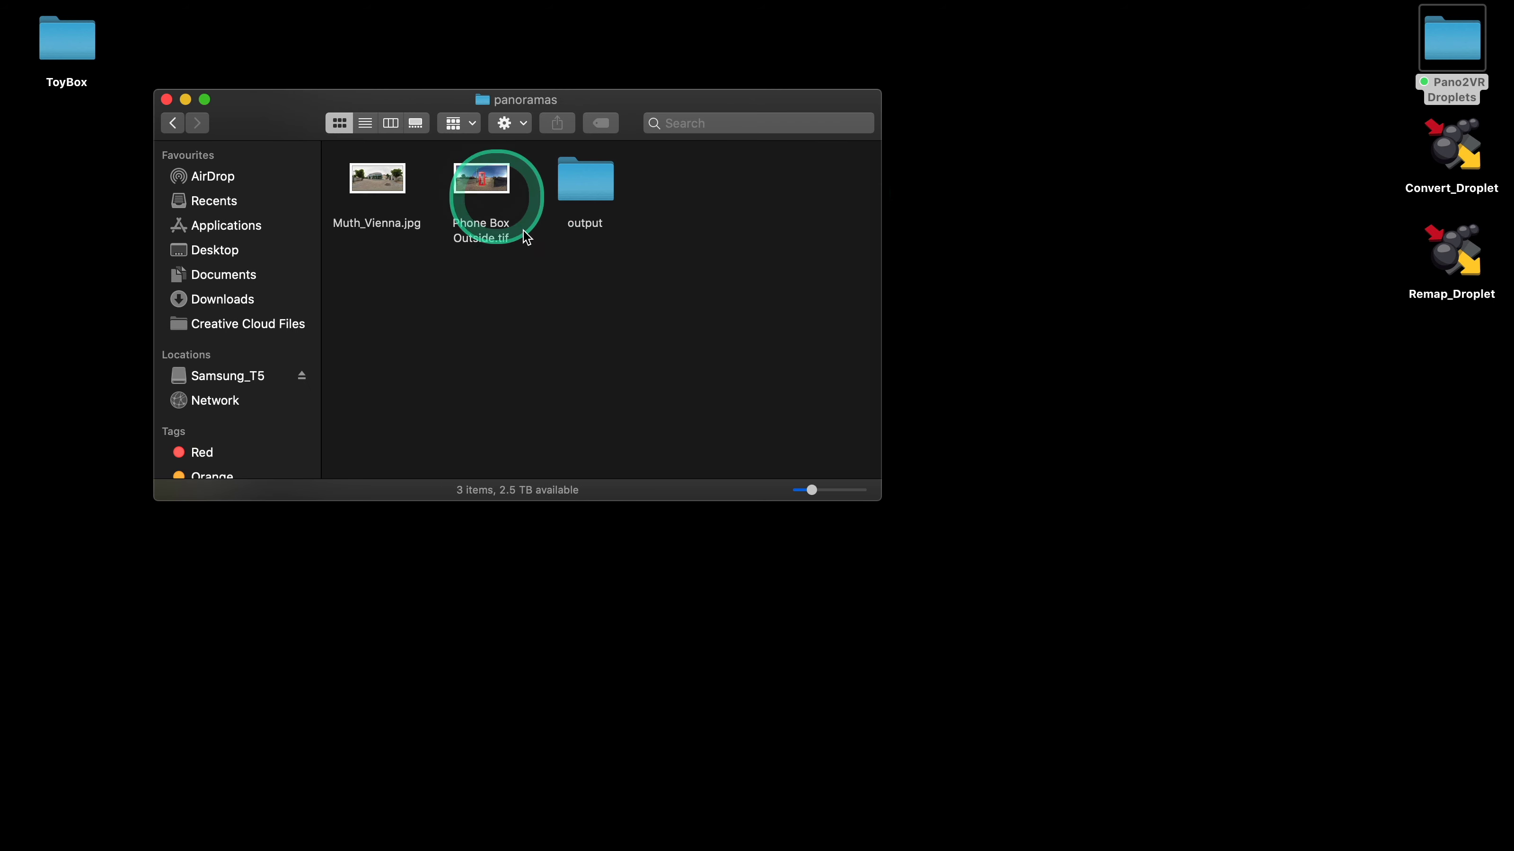
click(589, 190)
double_click(597, 233)
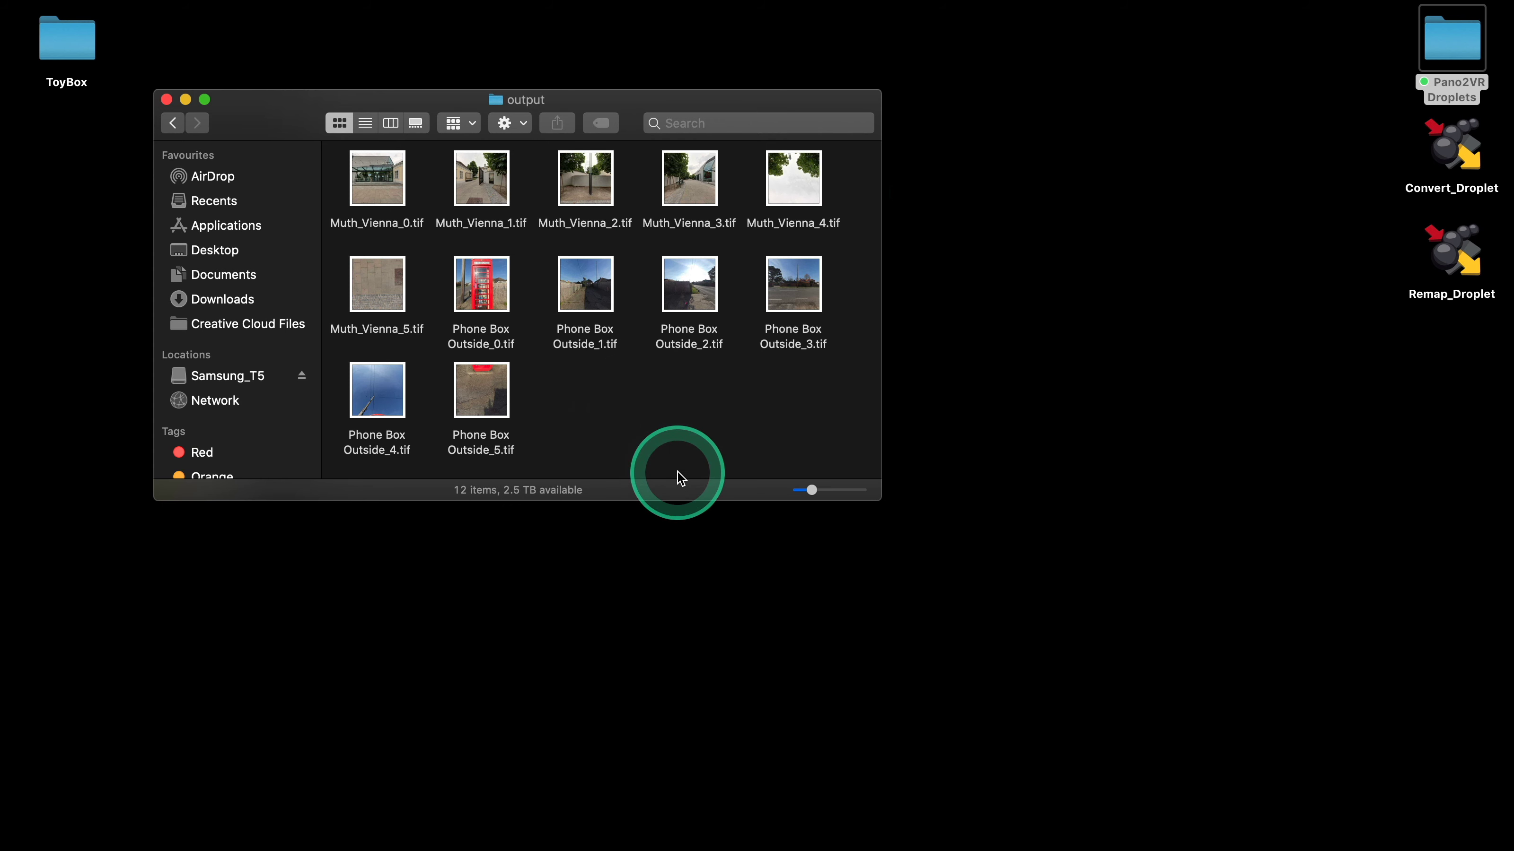
click(166, 99)
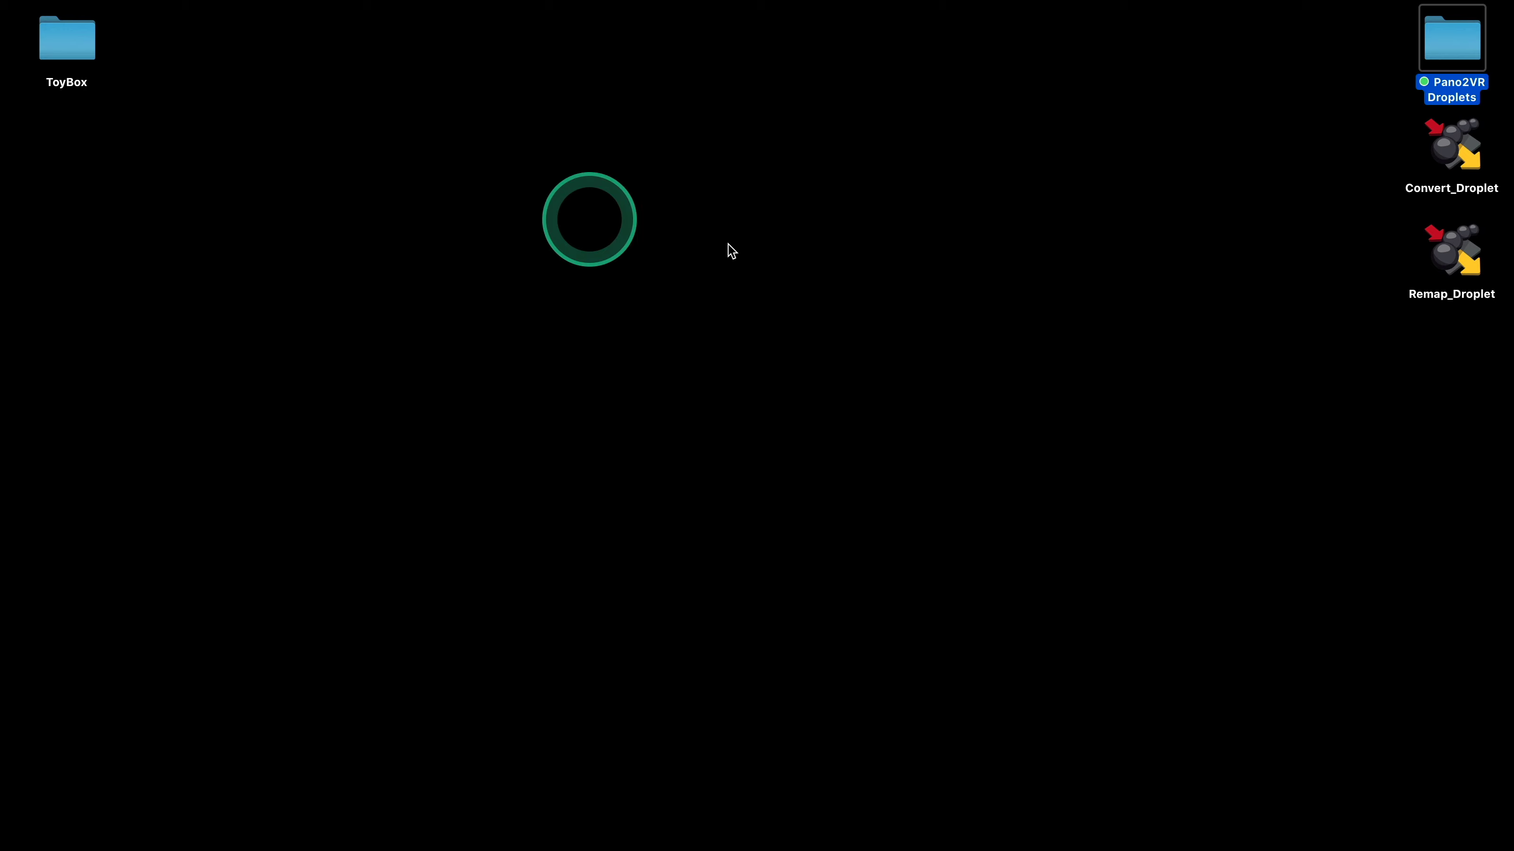
double_click(1456, 59)
double_click(465, 188)
double_click(599, 189)
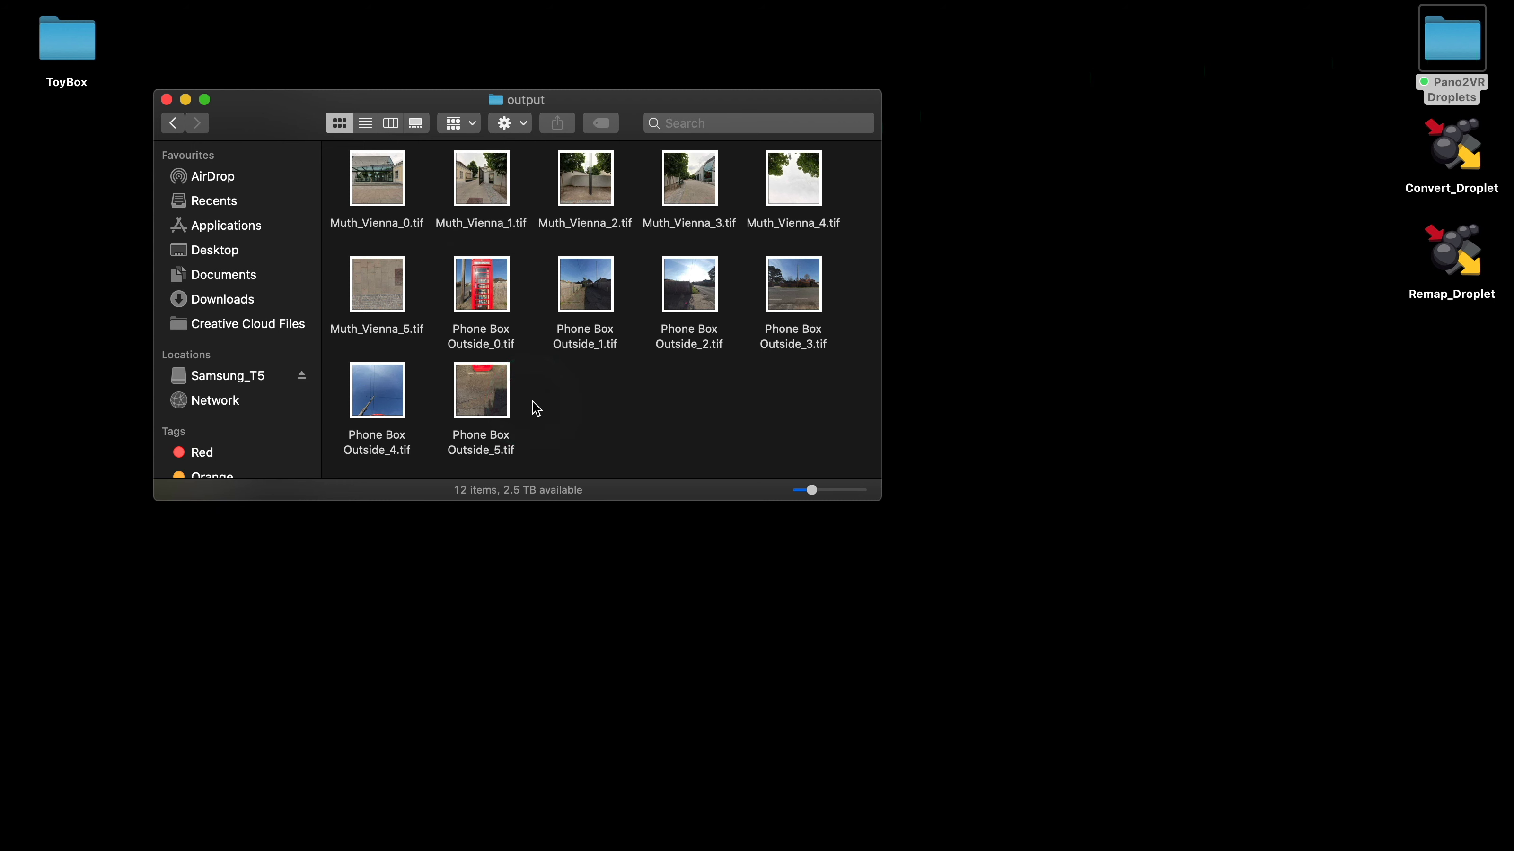
click(982, 261)
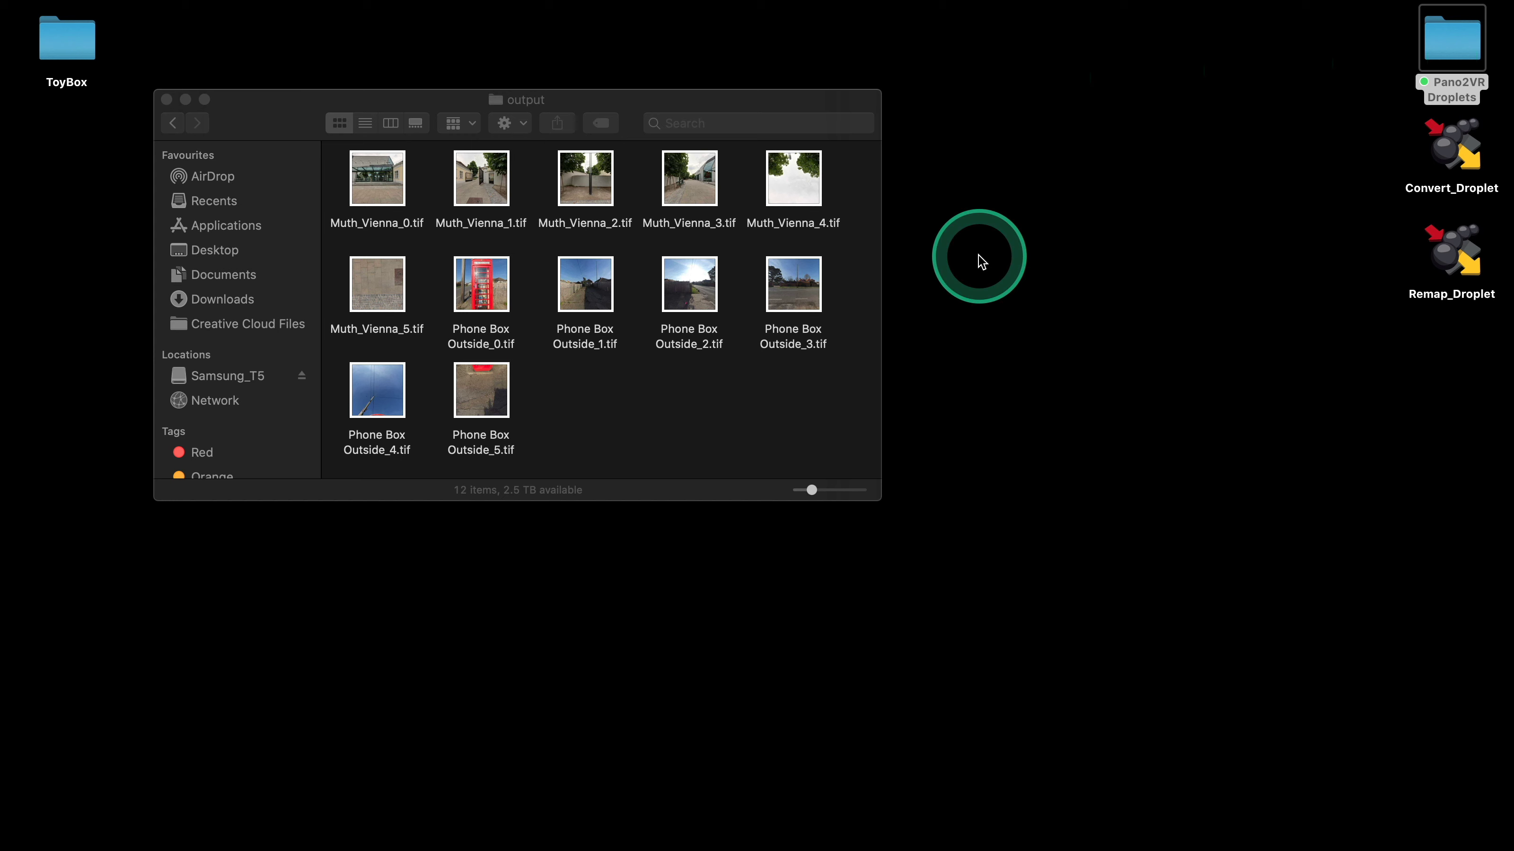
Open Remap_Droplet in Pano2VR for editing and show its Transformation output settings
click(1453, 256)
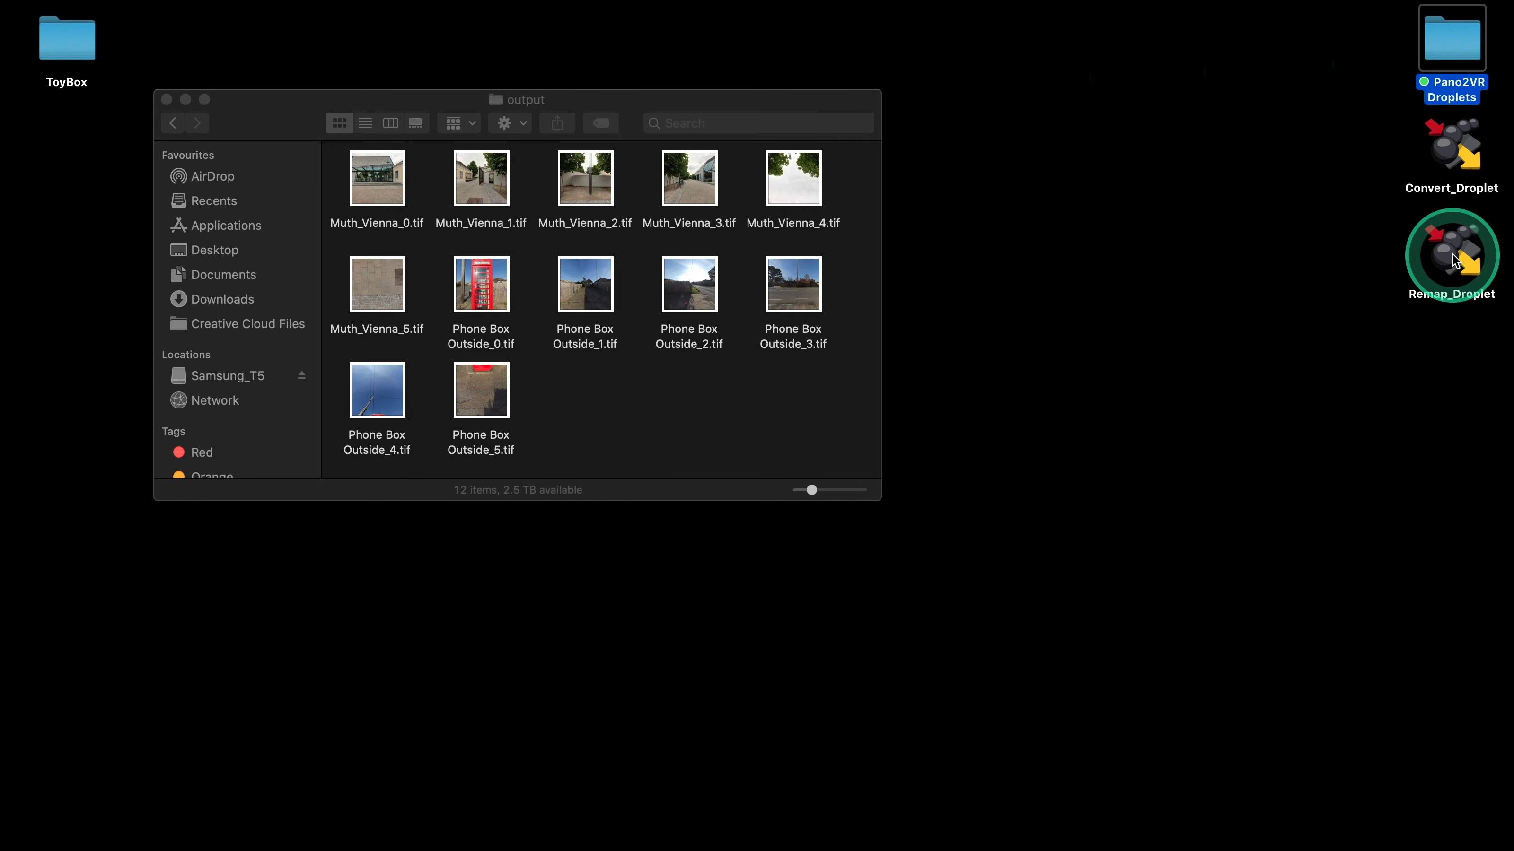
double_click(1451, 255)
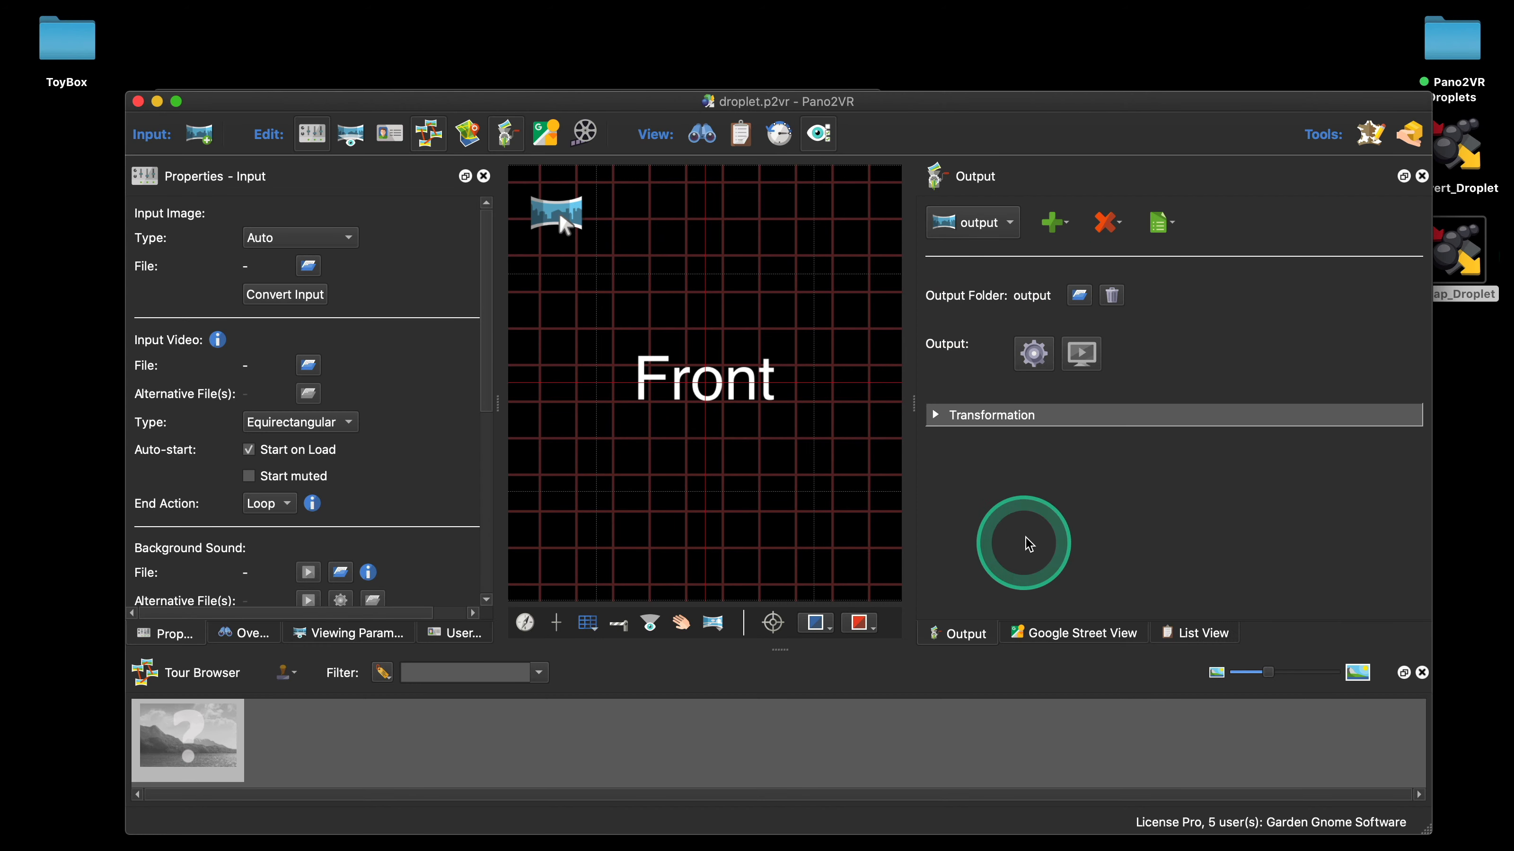
click(935, 415)
scroll(1140, 480, down, 10)
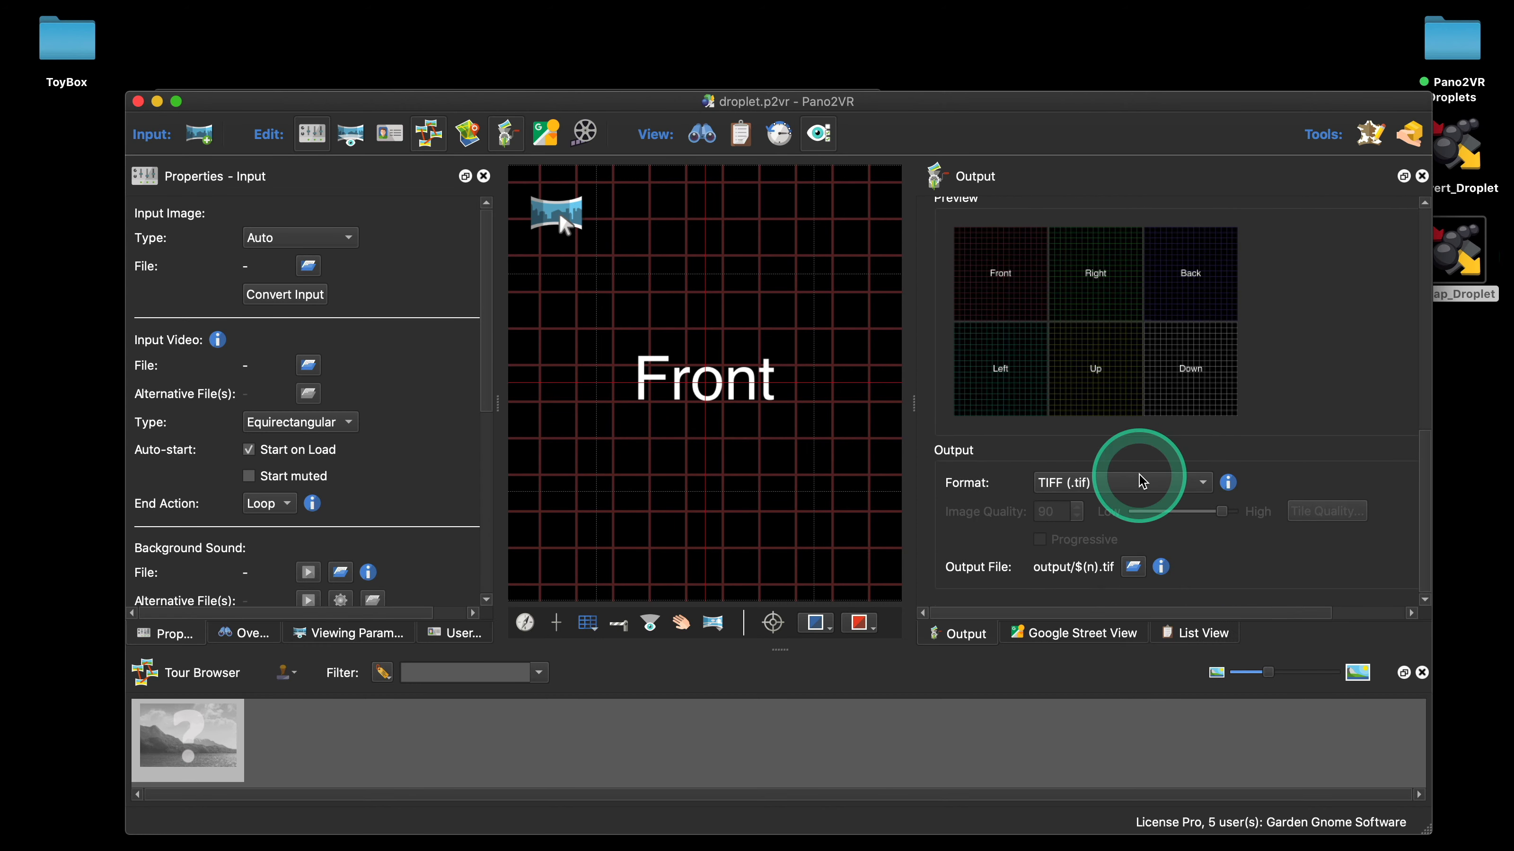
Set the Transformation output file to output/$(n)/$(n).tif so each panorama's cube faces go into their own subfolder
right_click(1085, 576)
click(1121, 607)
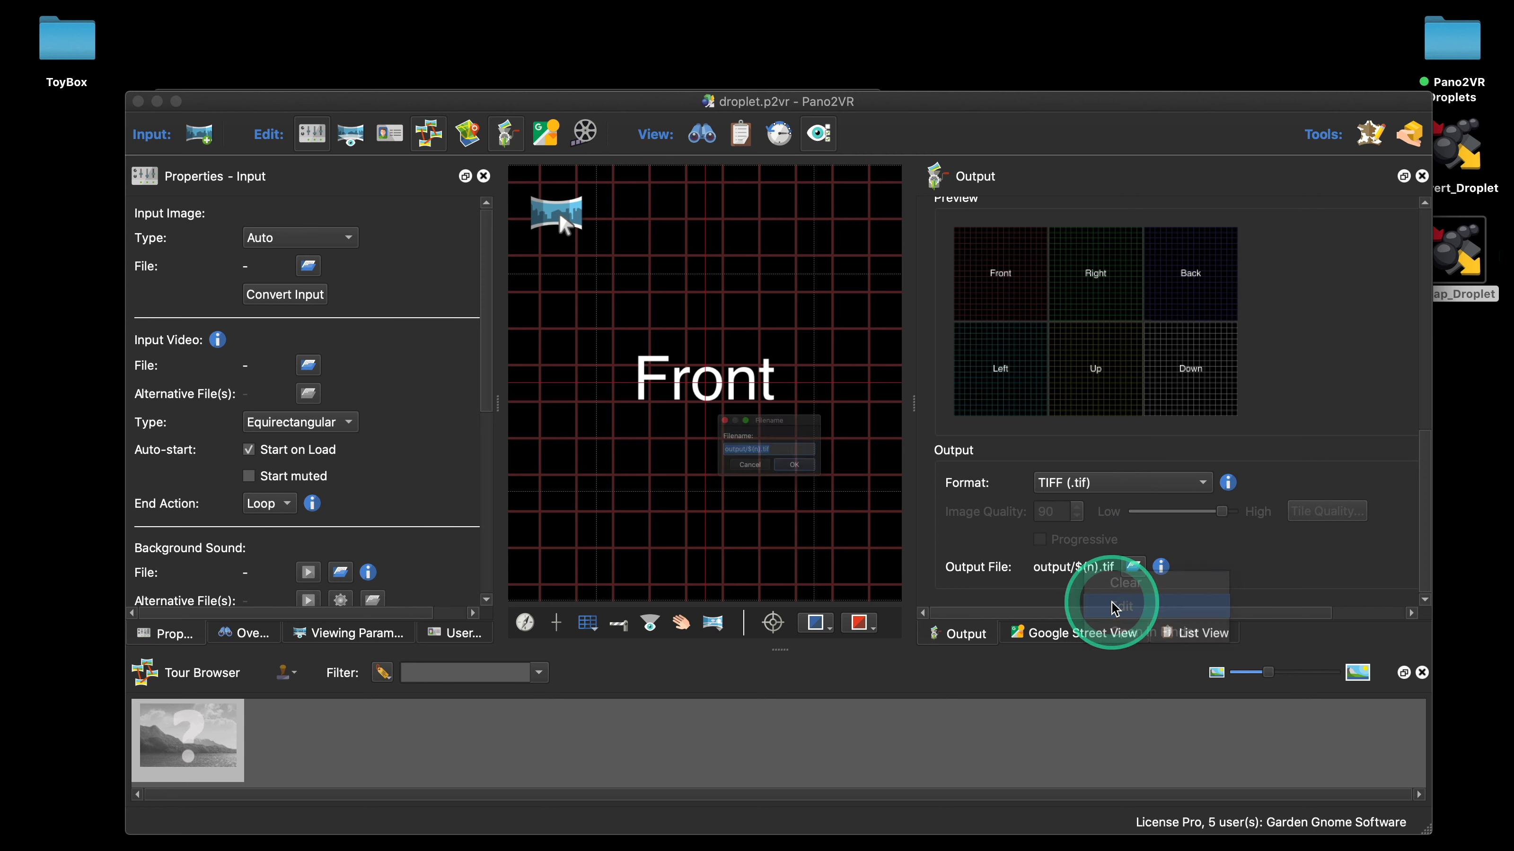
click(728, 452)
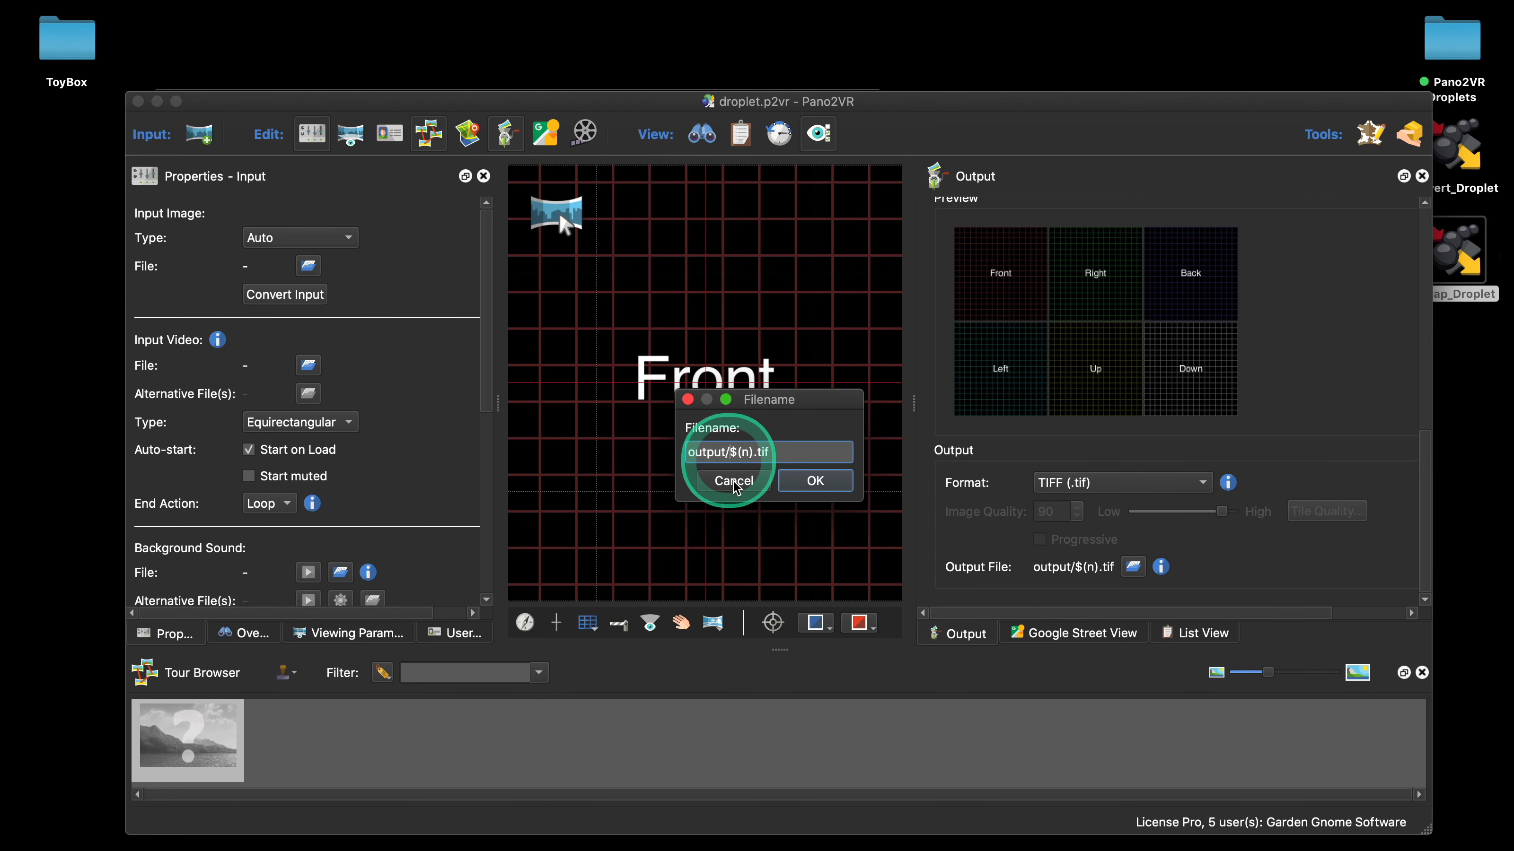
text($())
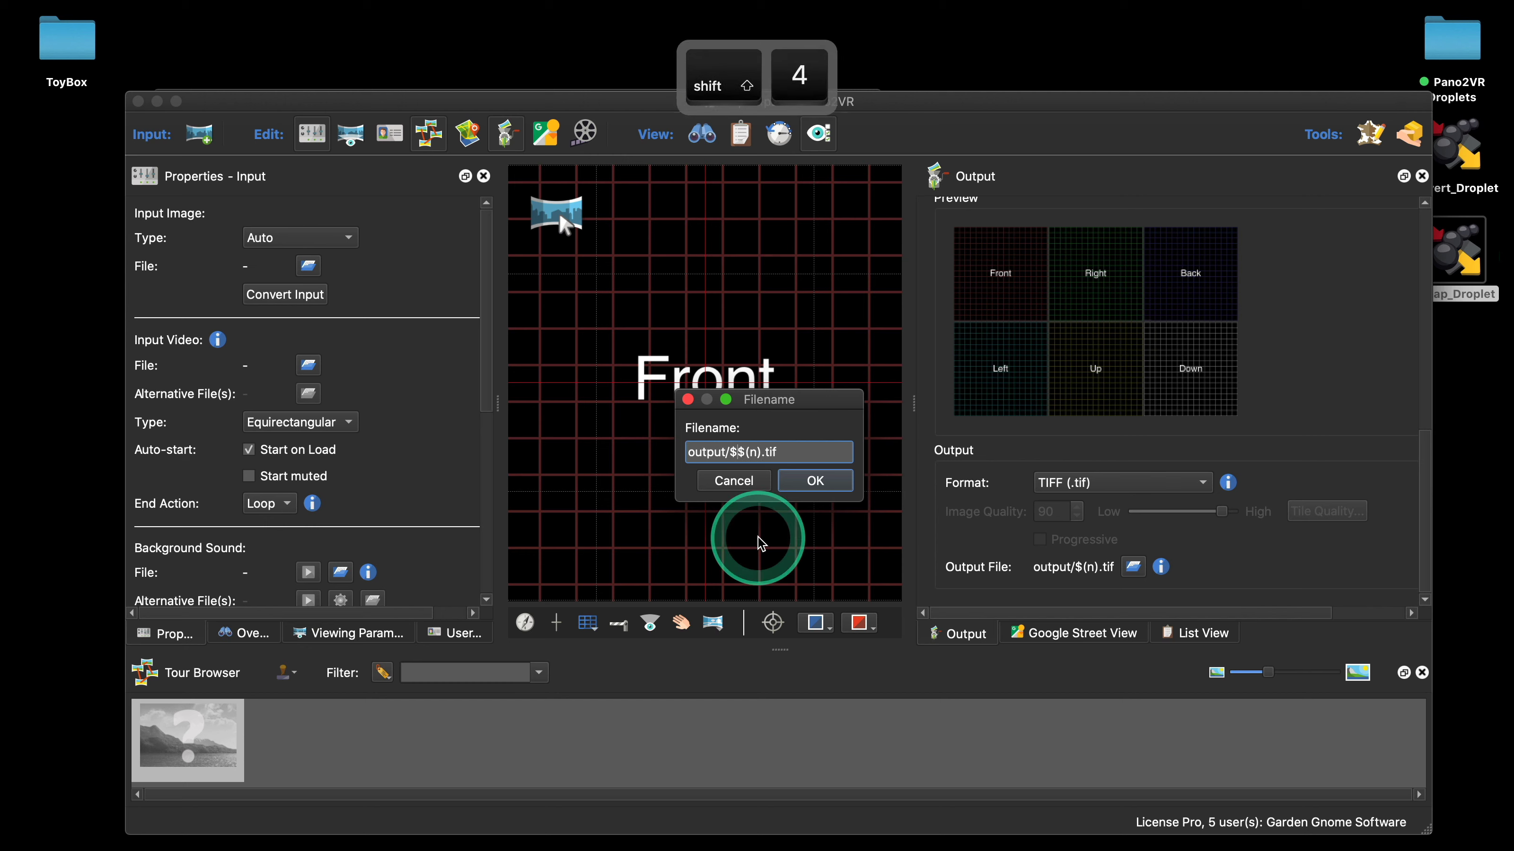
key(Left)
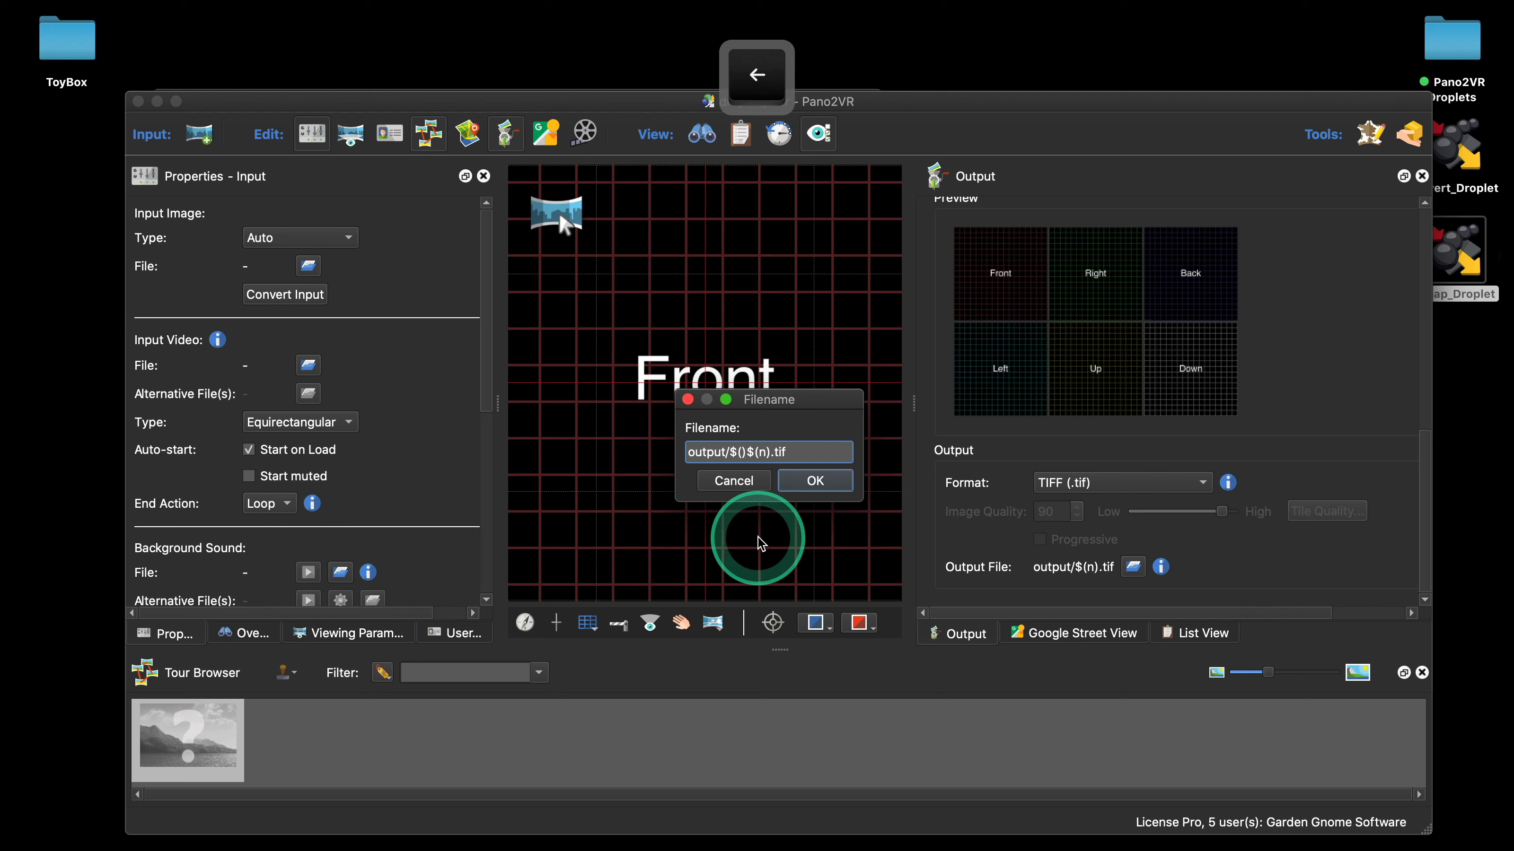
text(n))
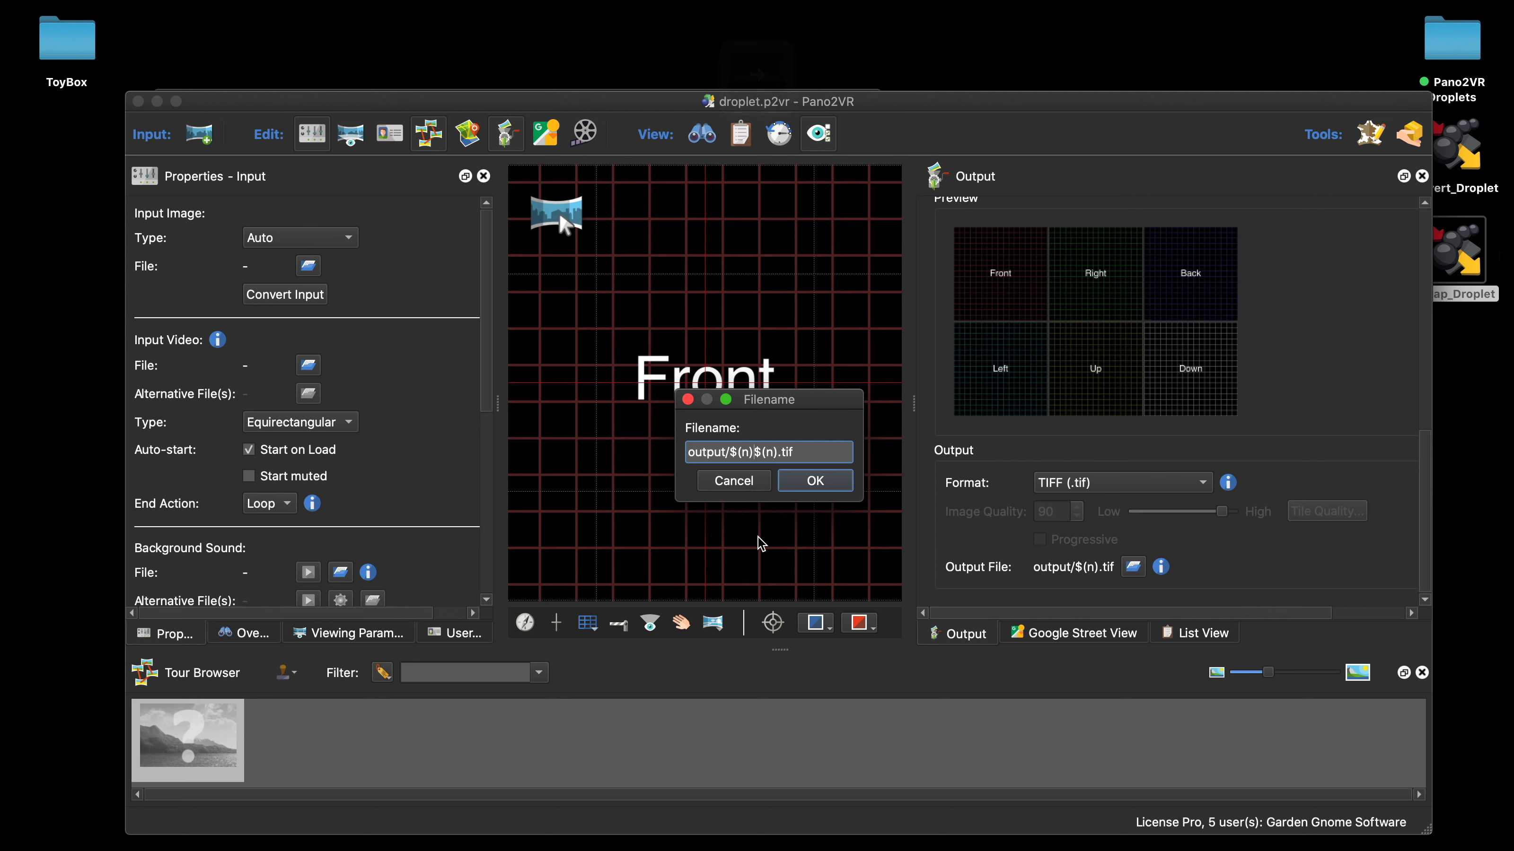
text(/)
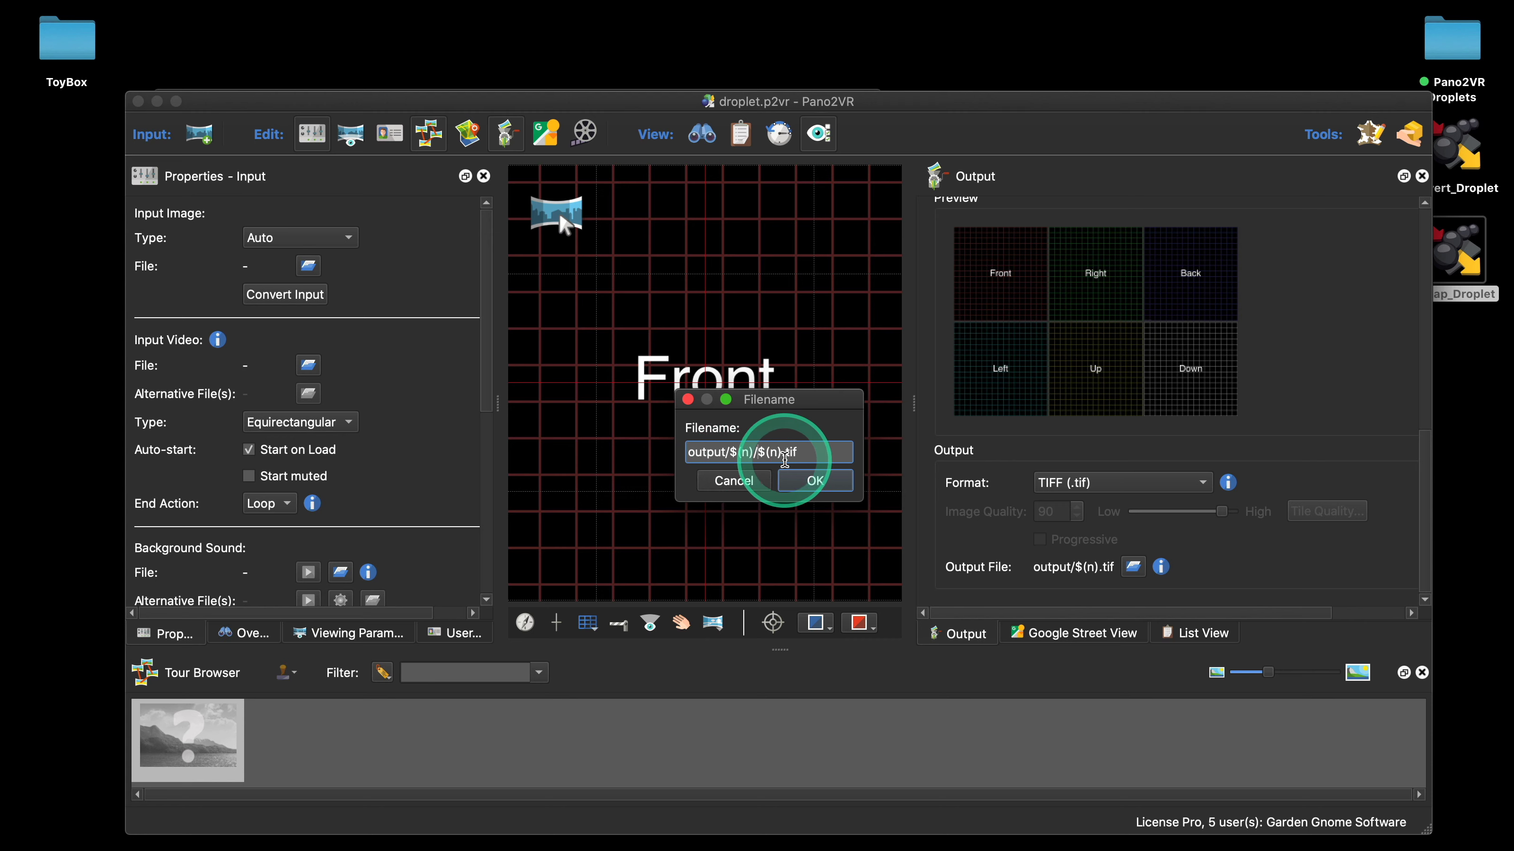
click(814, 481)
Save the edited droplet project and close its window
scroll(1299, 370, up, 5)
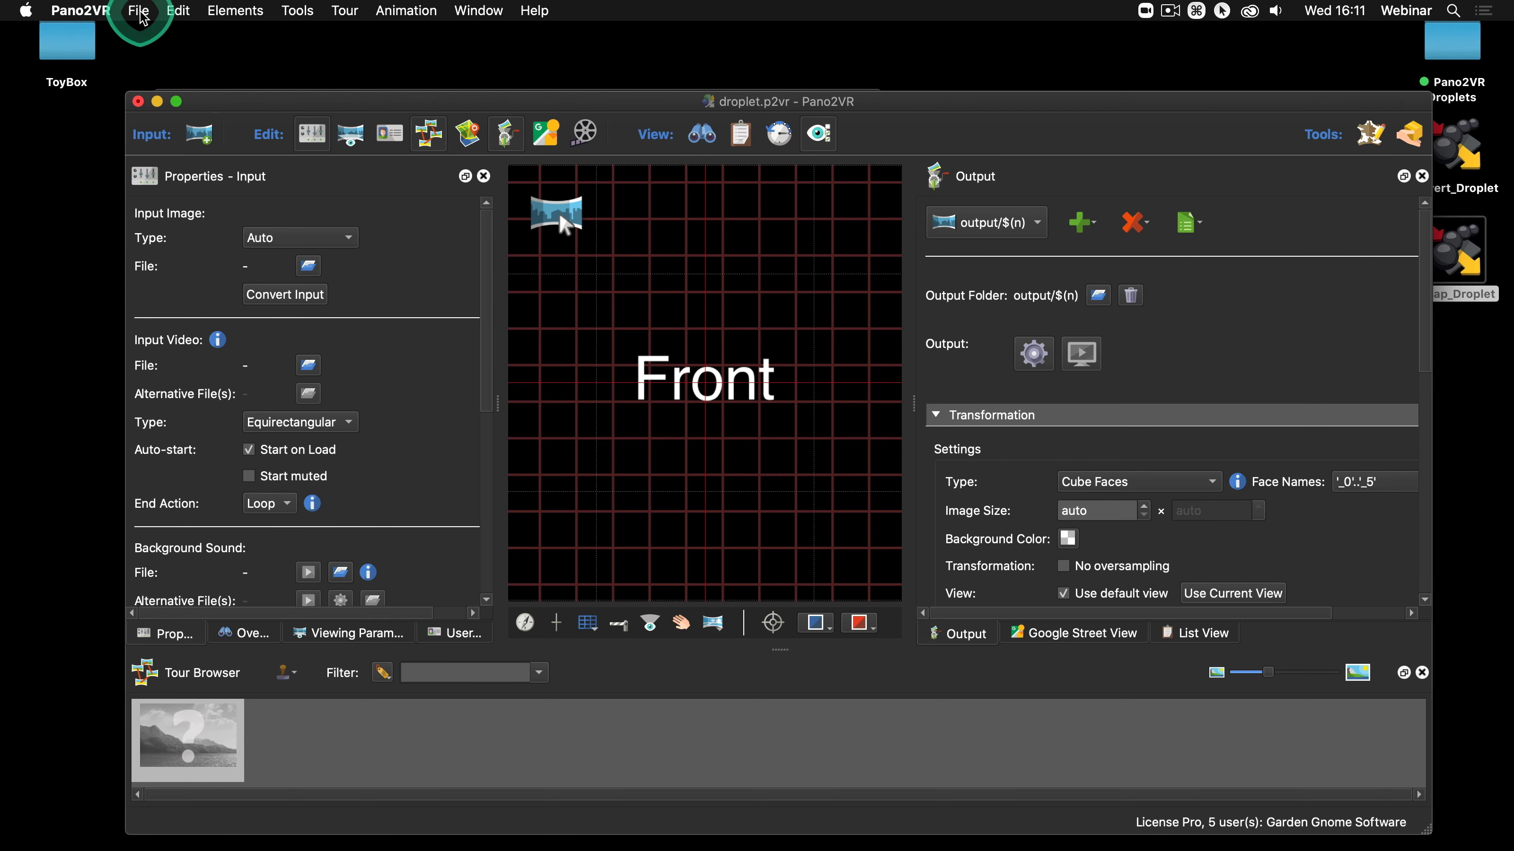
click(135, 9)
click(182, 116)
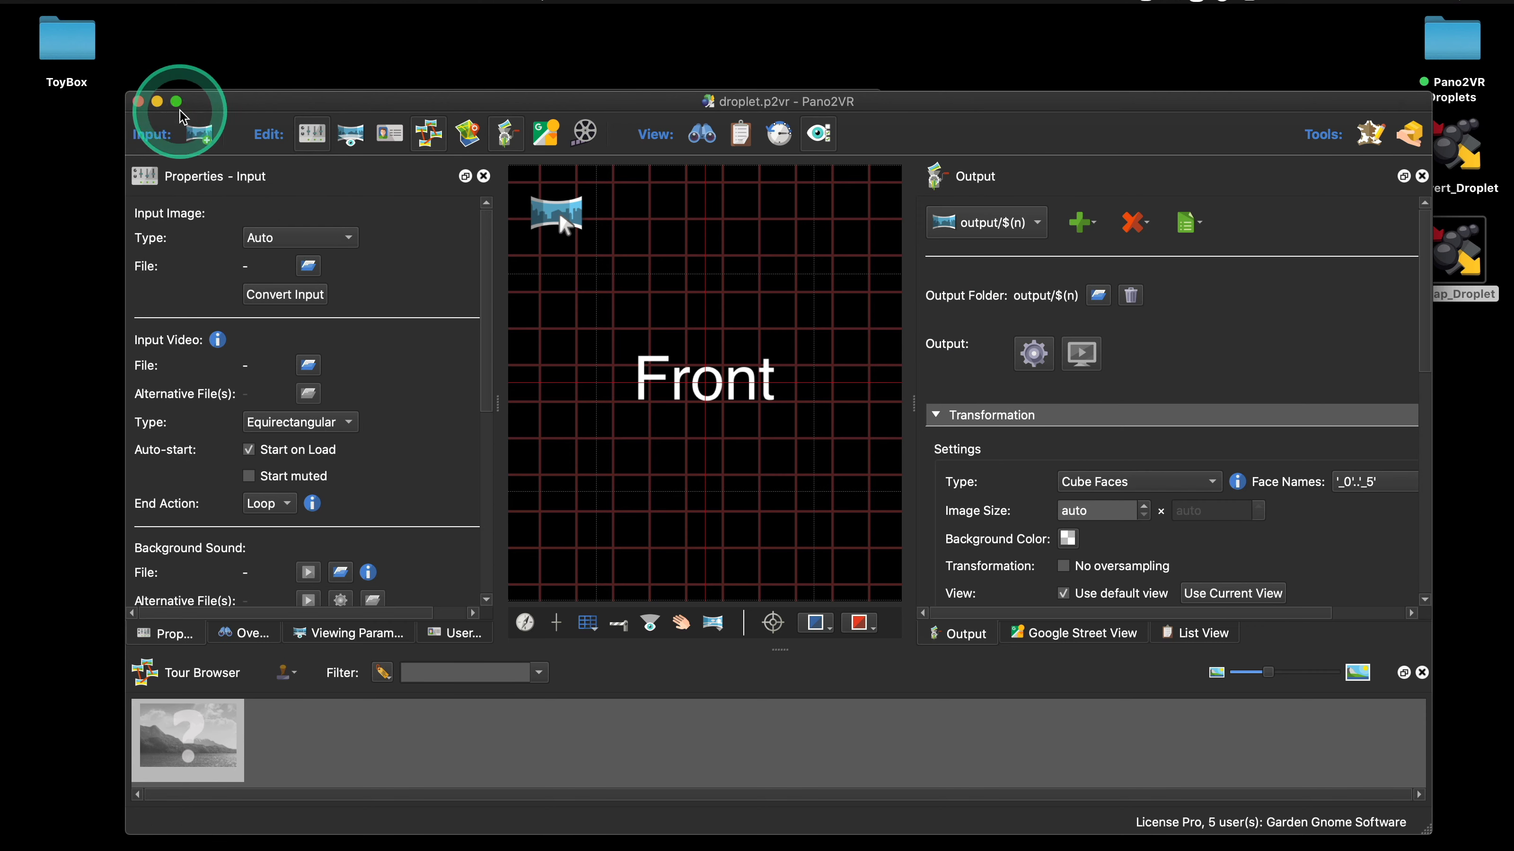
click(138, 101)
Return to the panoramas folder in Finder and move its output folder to the Trash
click(199, 135)
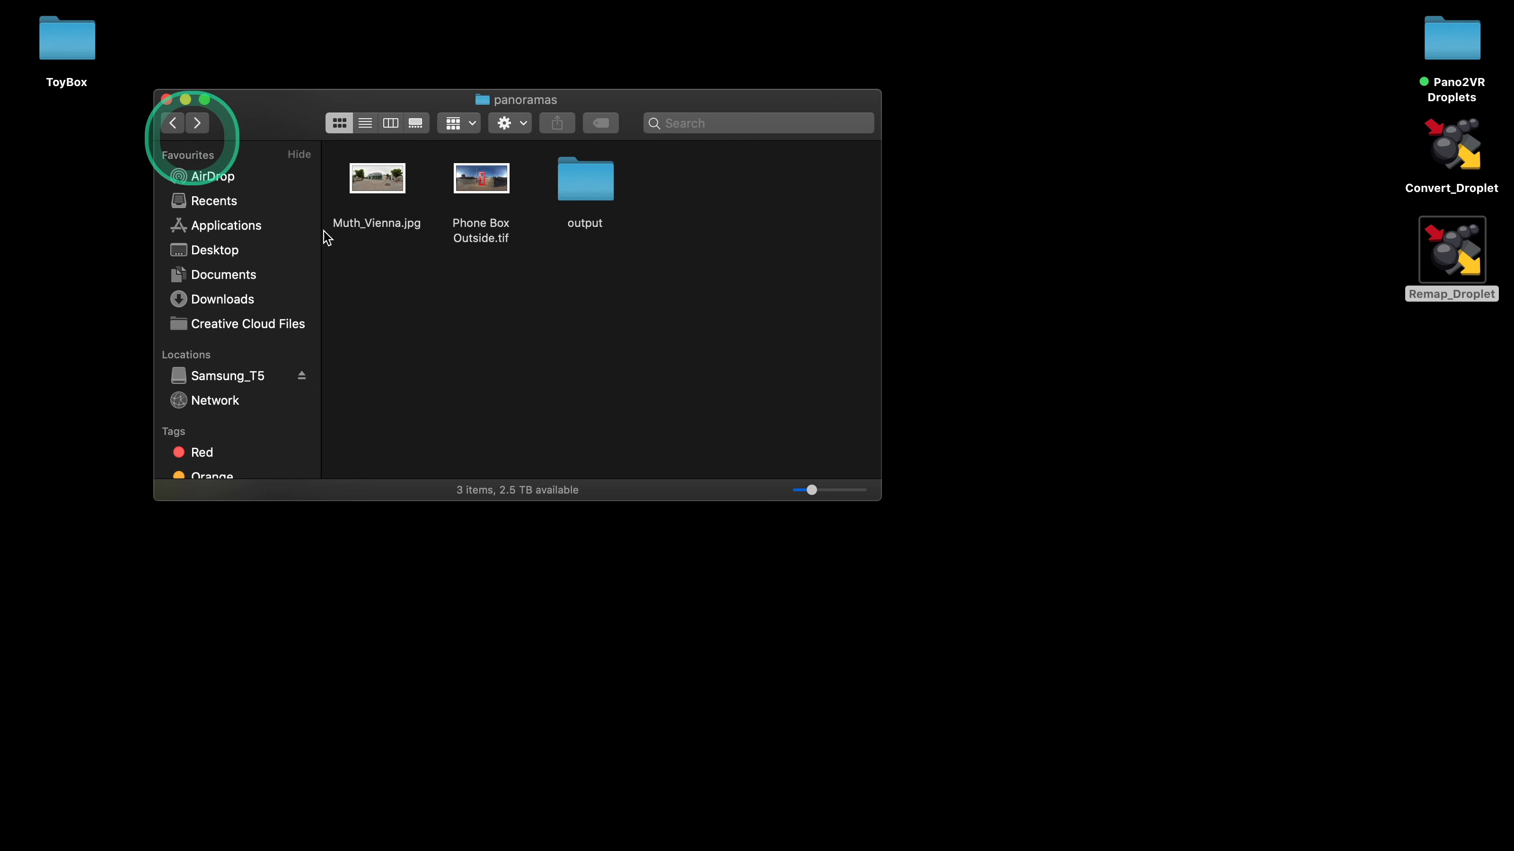
drag(613, 240, 973, 725)
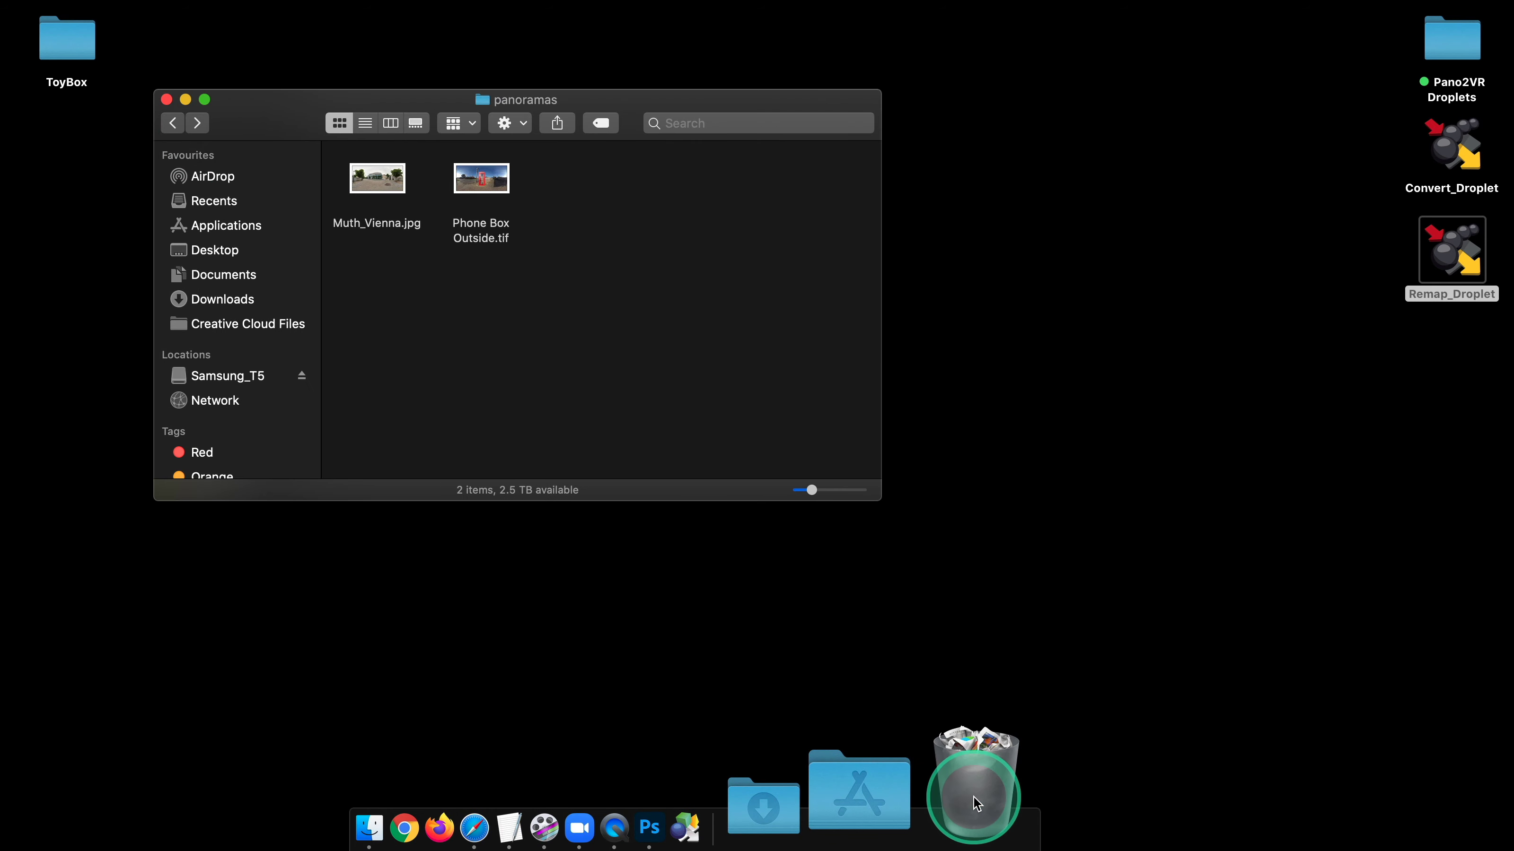
Run the edited Remap_Droplet on the panoramas folder
click(172, 123)
click(594, 193)
drag(591, 188, 1448, 249)
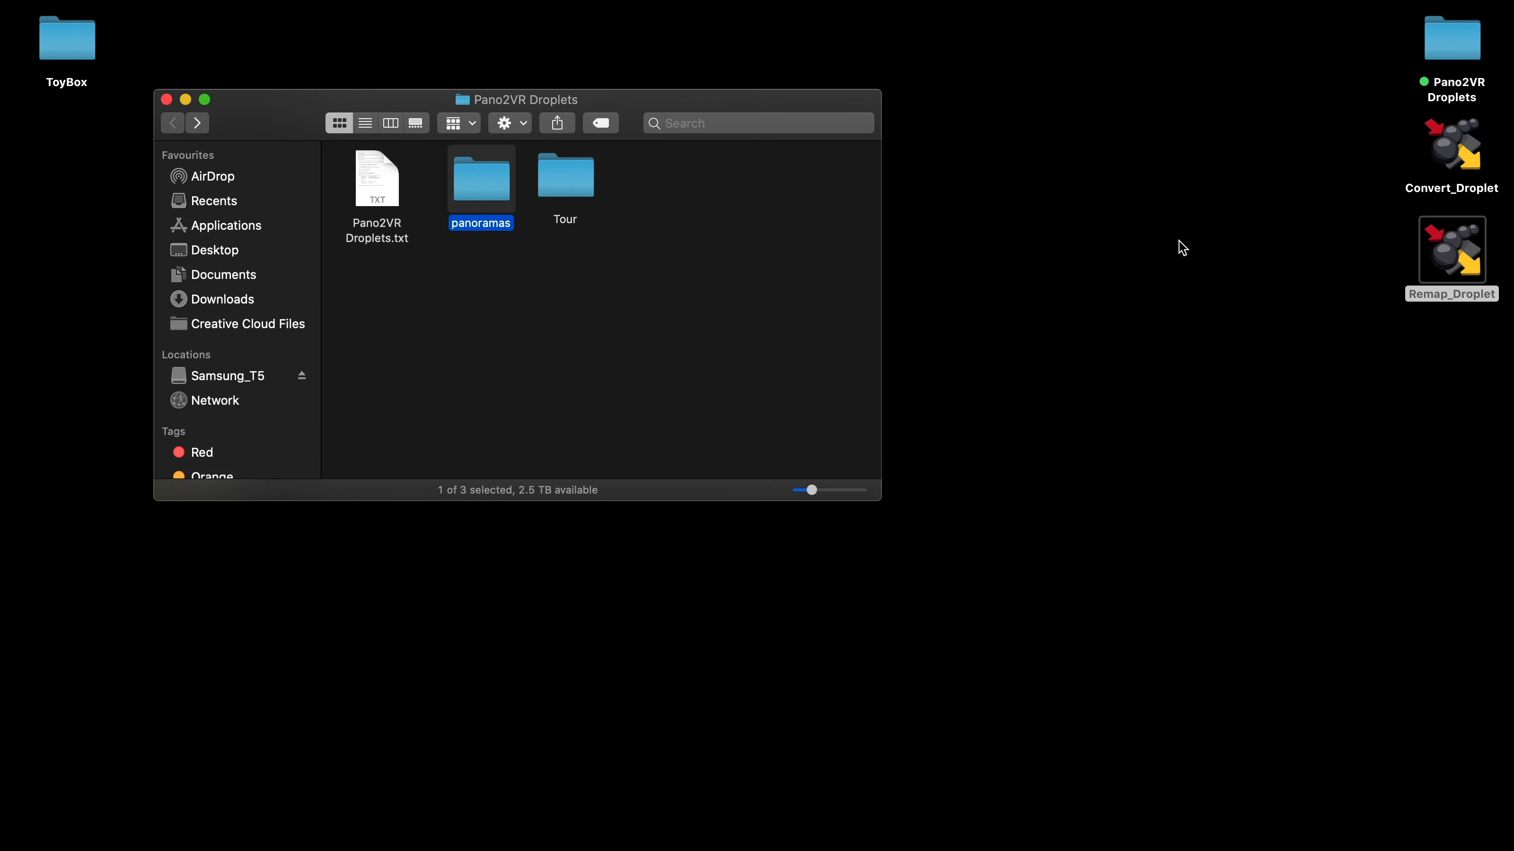
Open the Muth_Vienna subfolder inside the panoramas output folder to check its cube faces
double_click(477, 176)
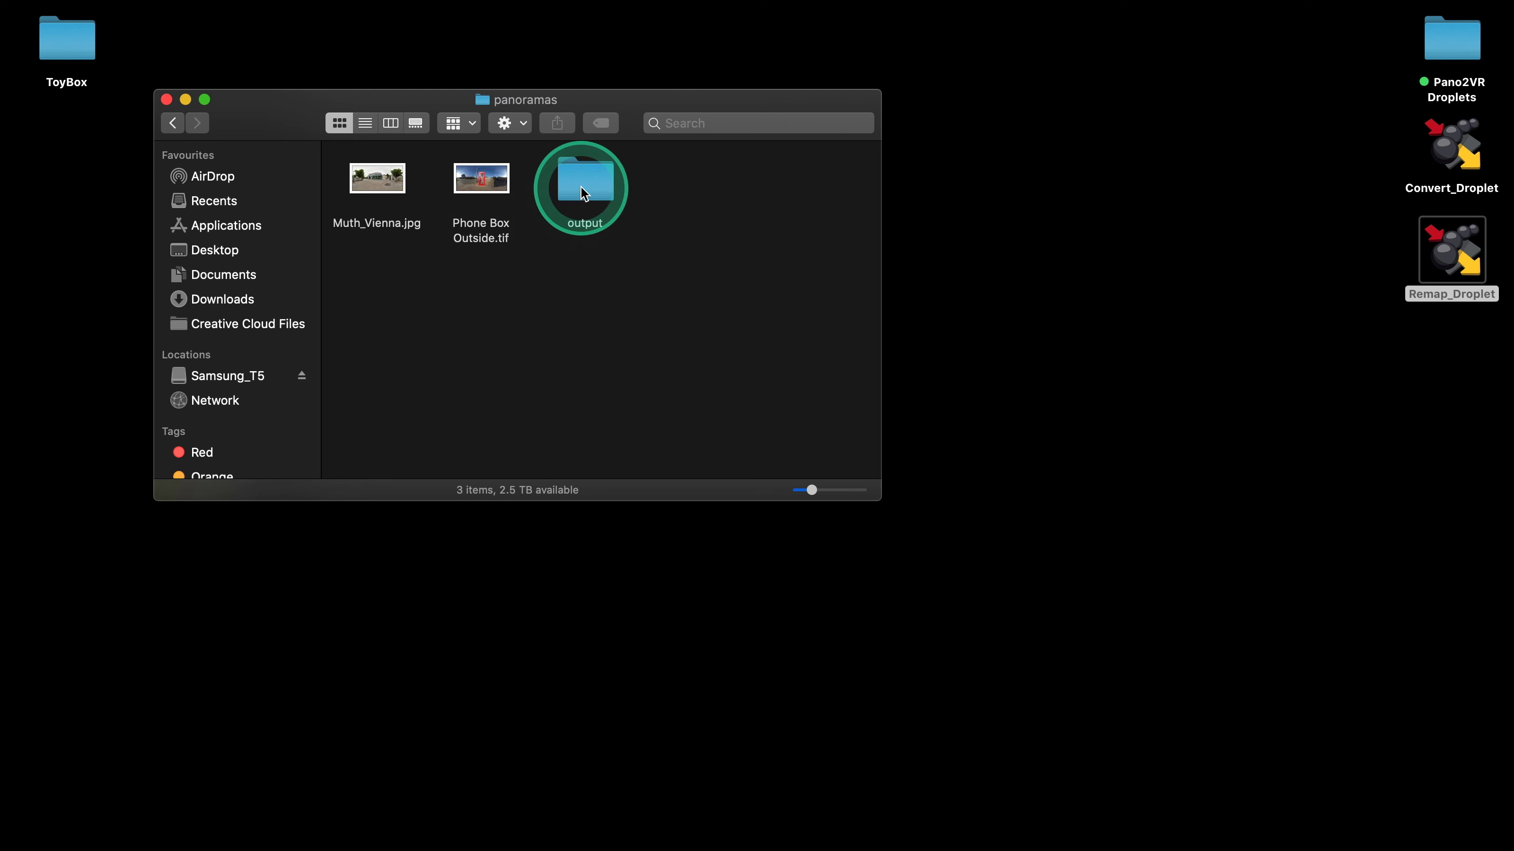
double_click(584, 189)
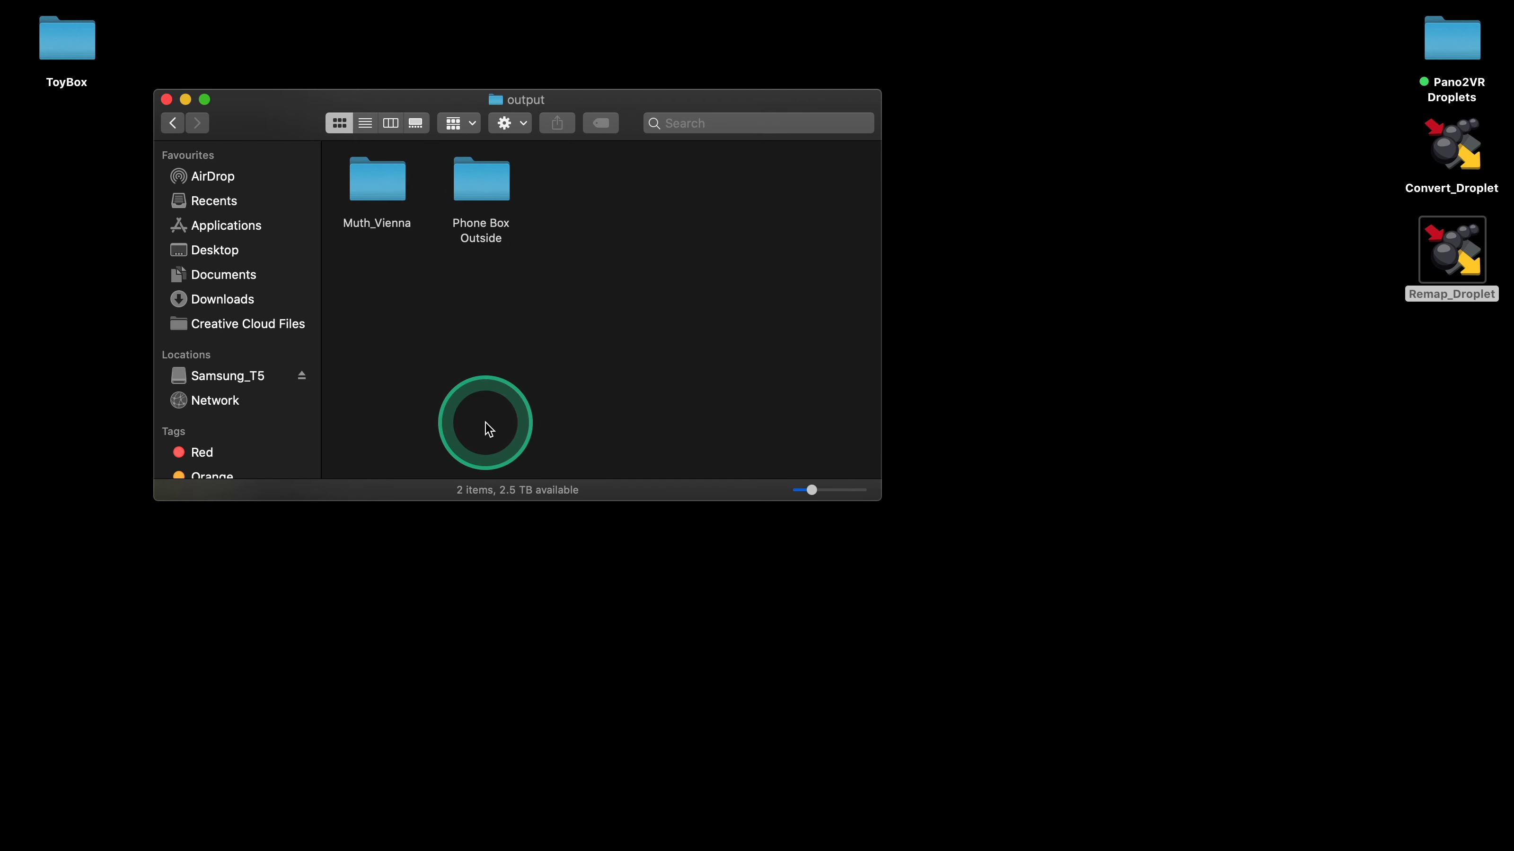
double_click(384, 191)
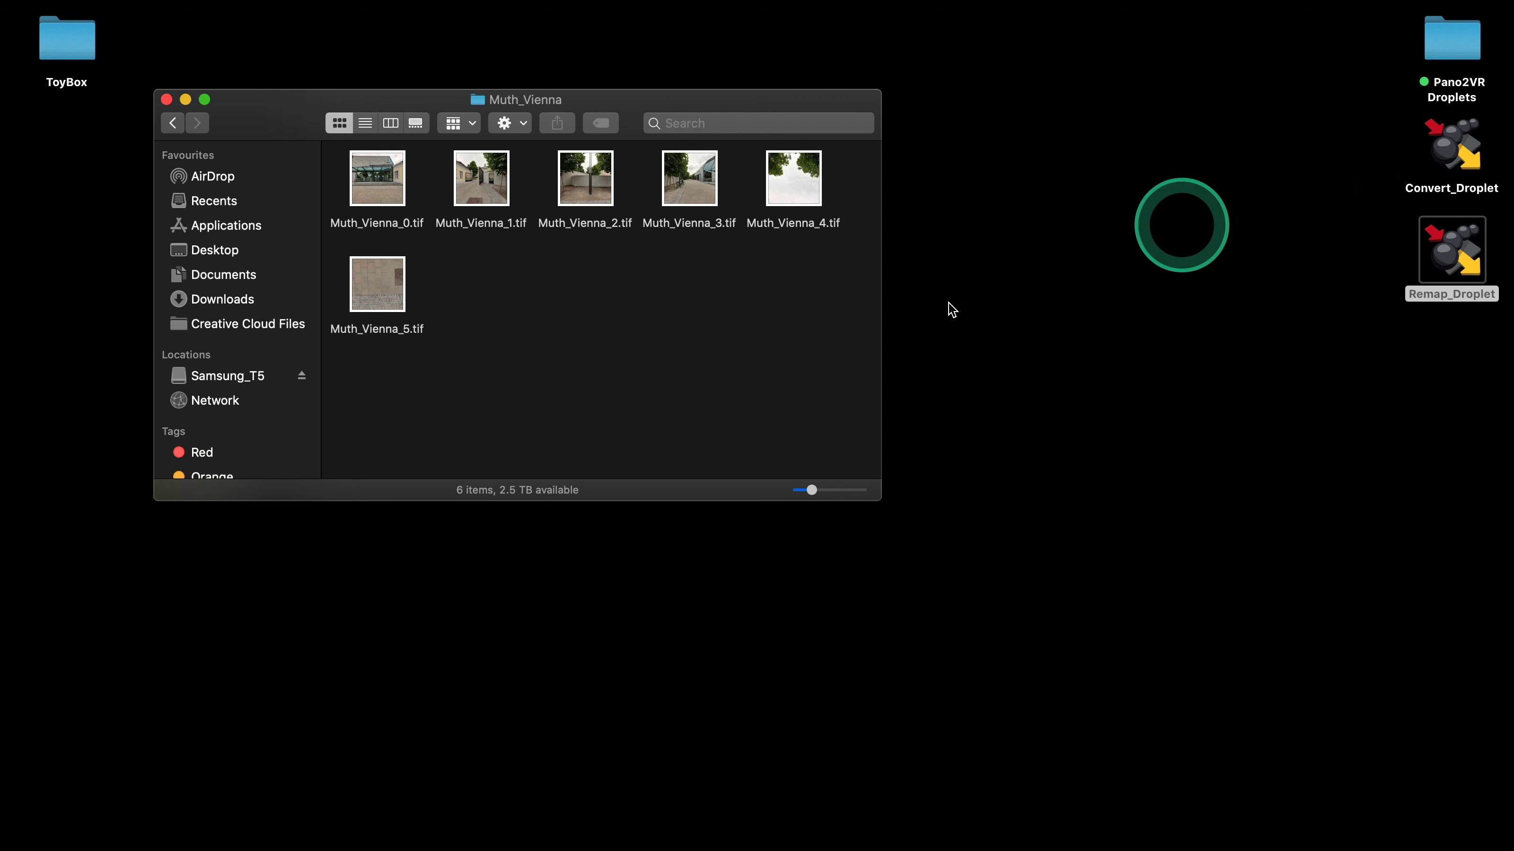
Open Muth_Vienna_0.tif in Preview, add a green star shape over the building entrance, and close the image
right_click(389, 186)
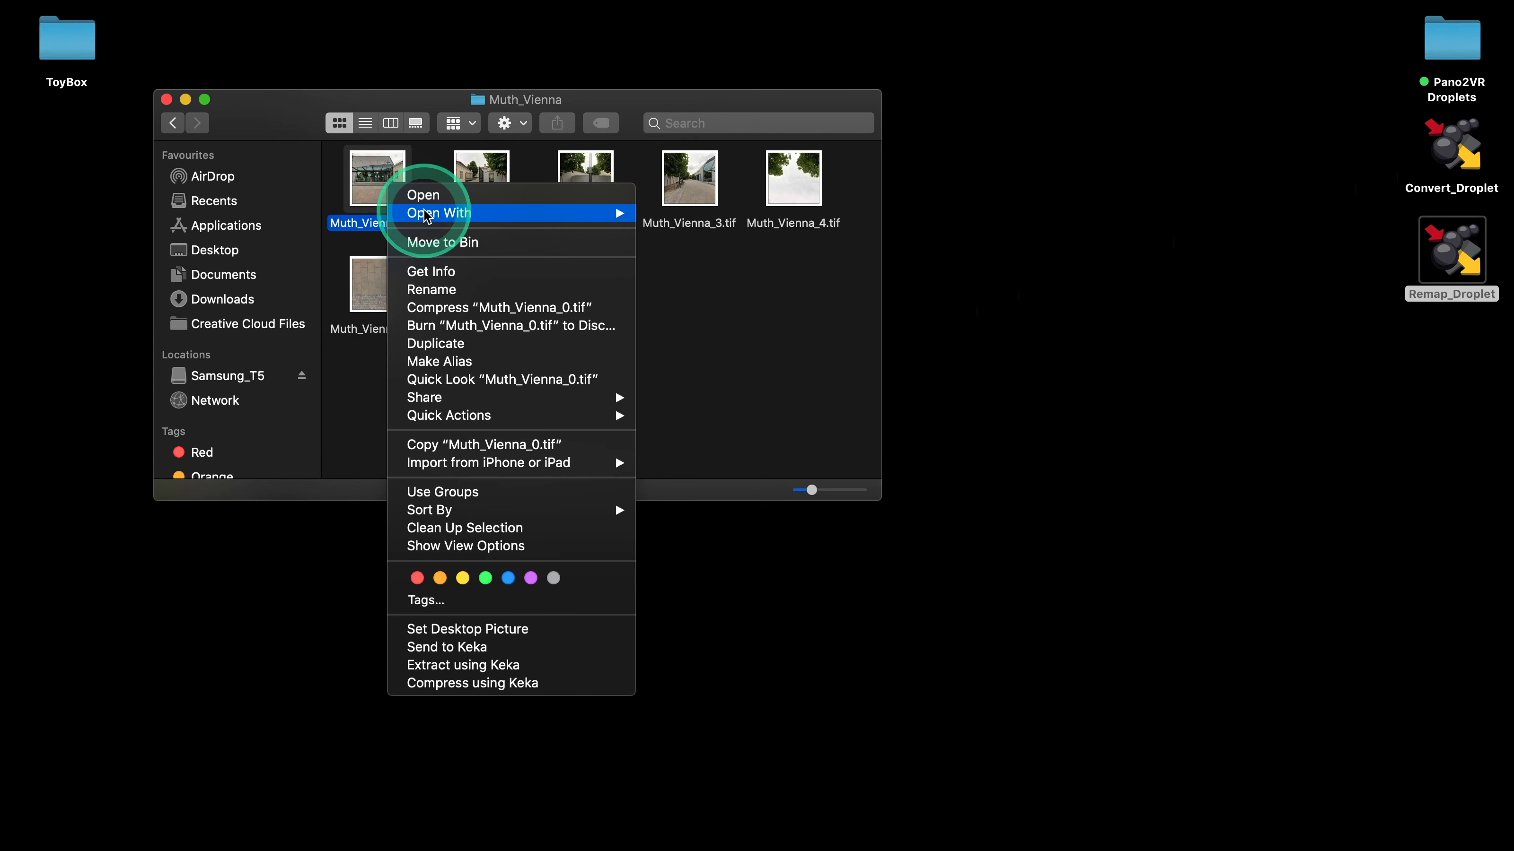
mouse_move(453, 212)
click(706, 213)
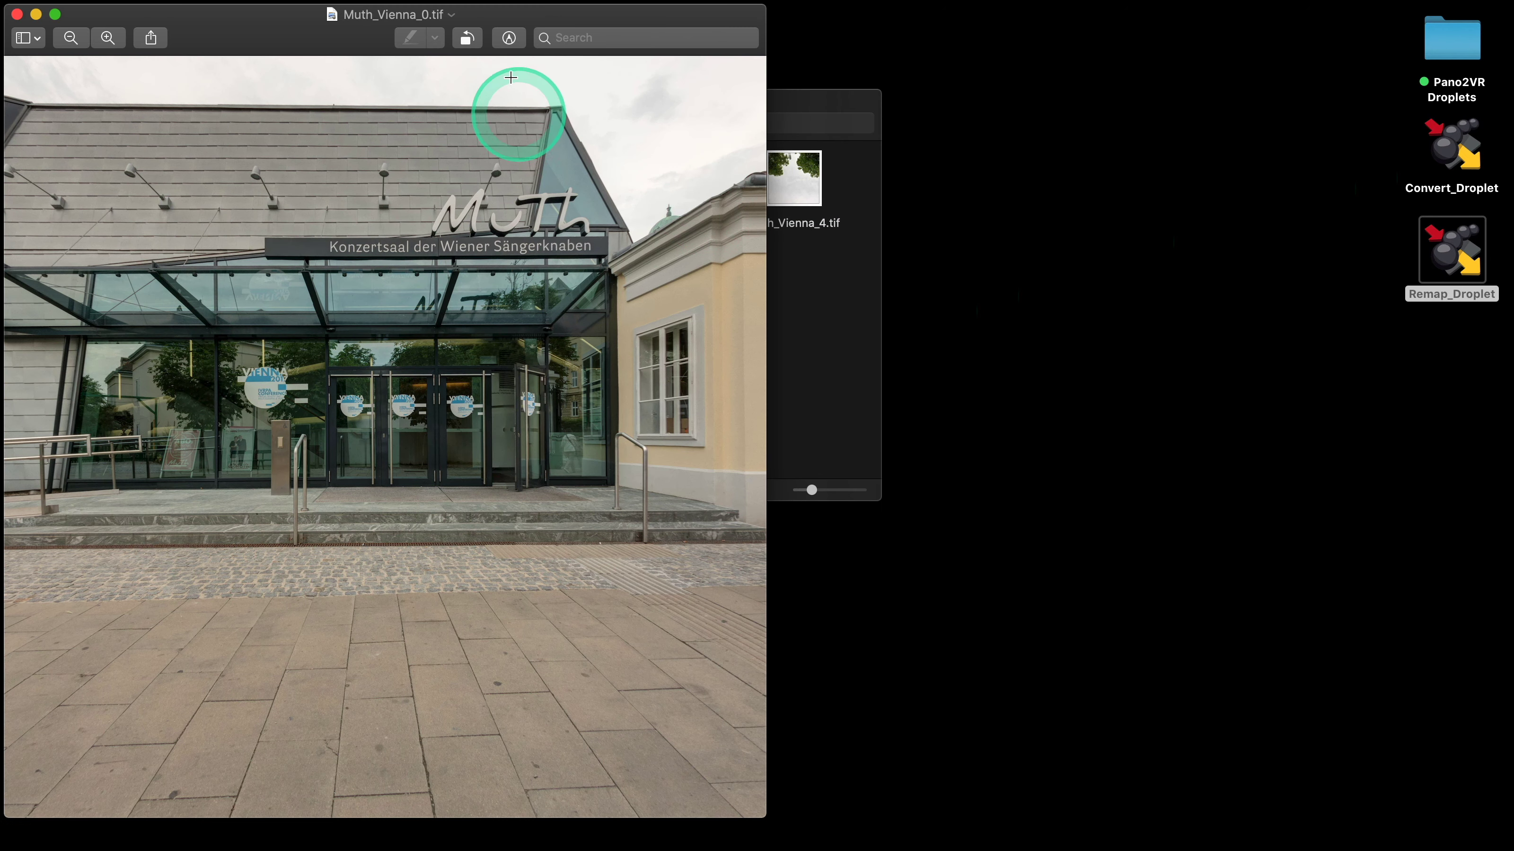
click(509, 38)
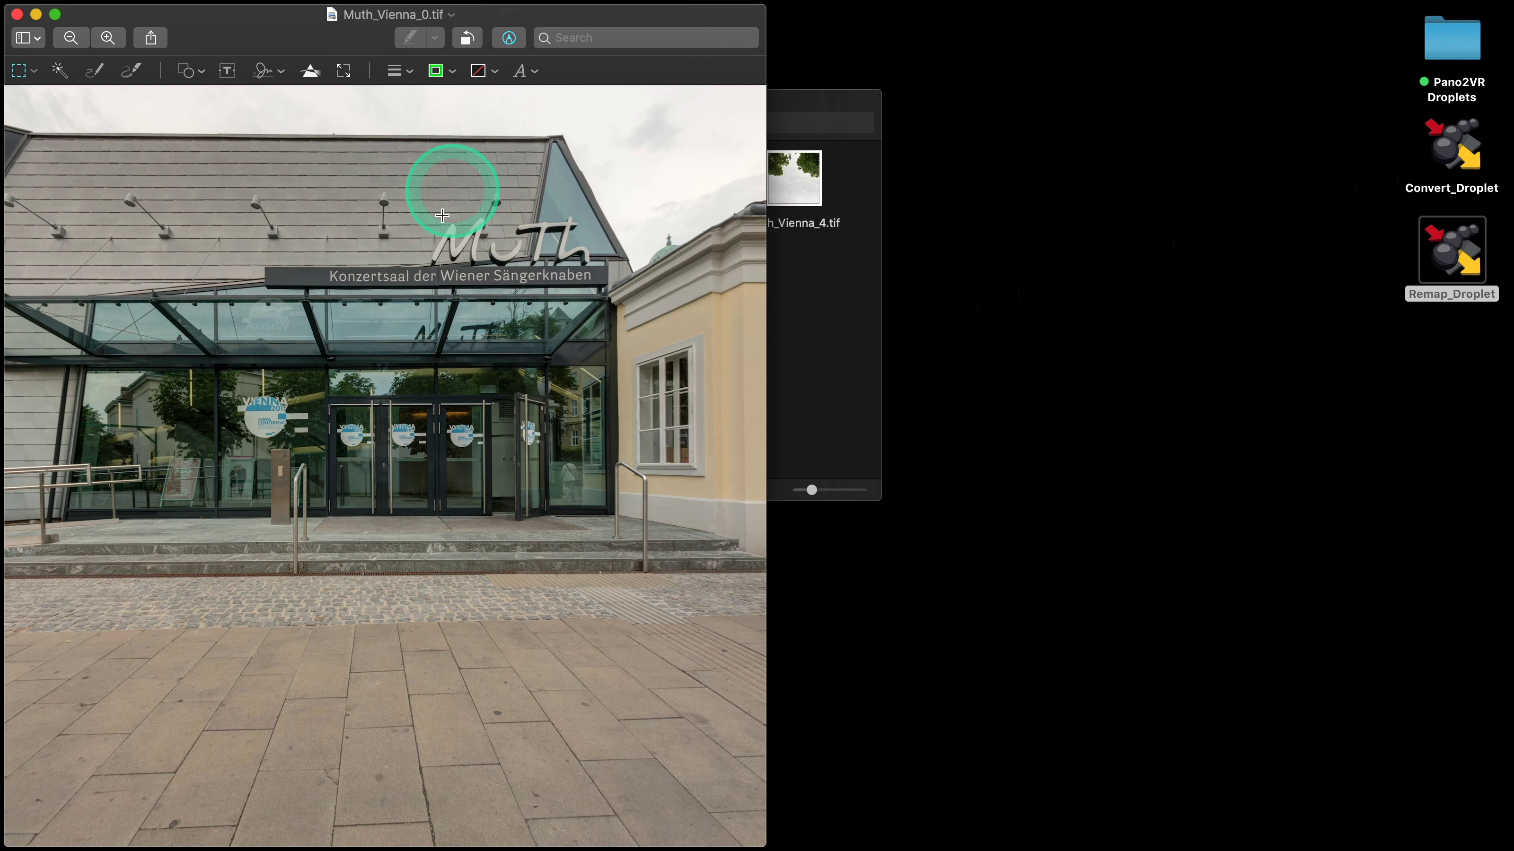
drag(188, 86, 178, 186)
drag(406, 458, 422, 425)
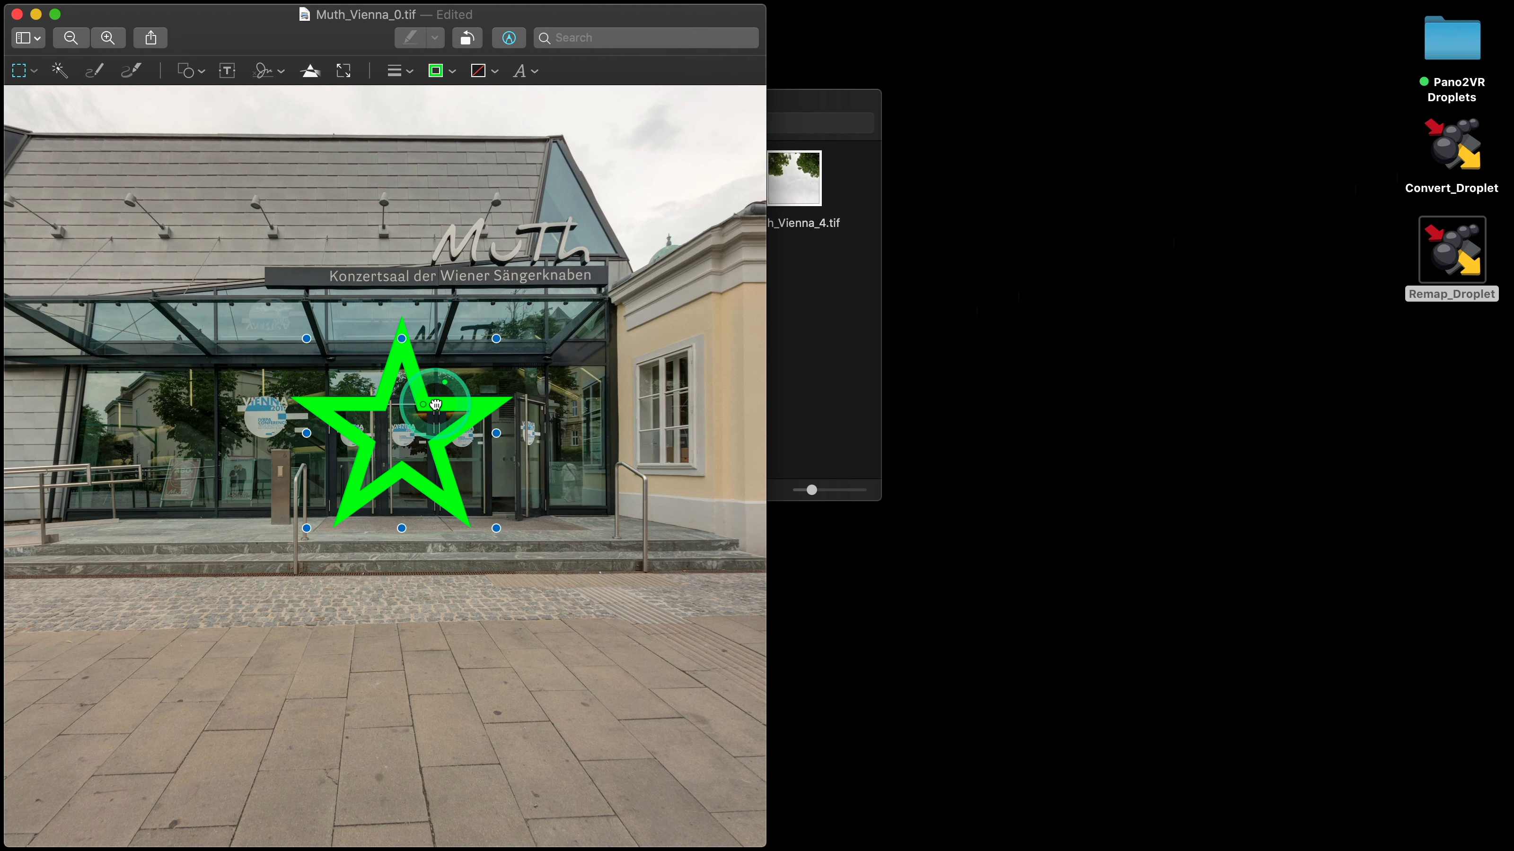
click(16, 14)
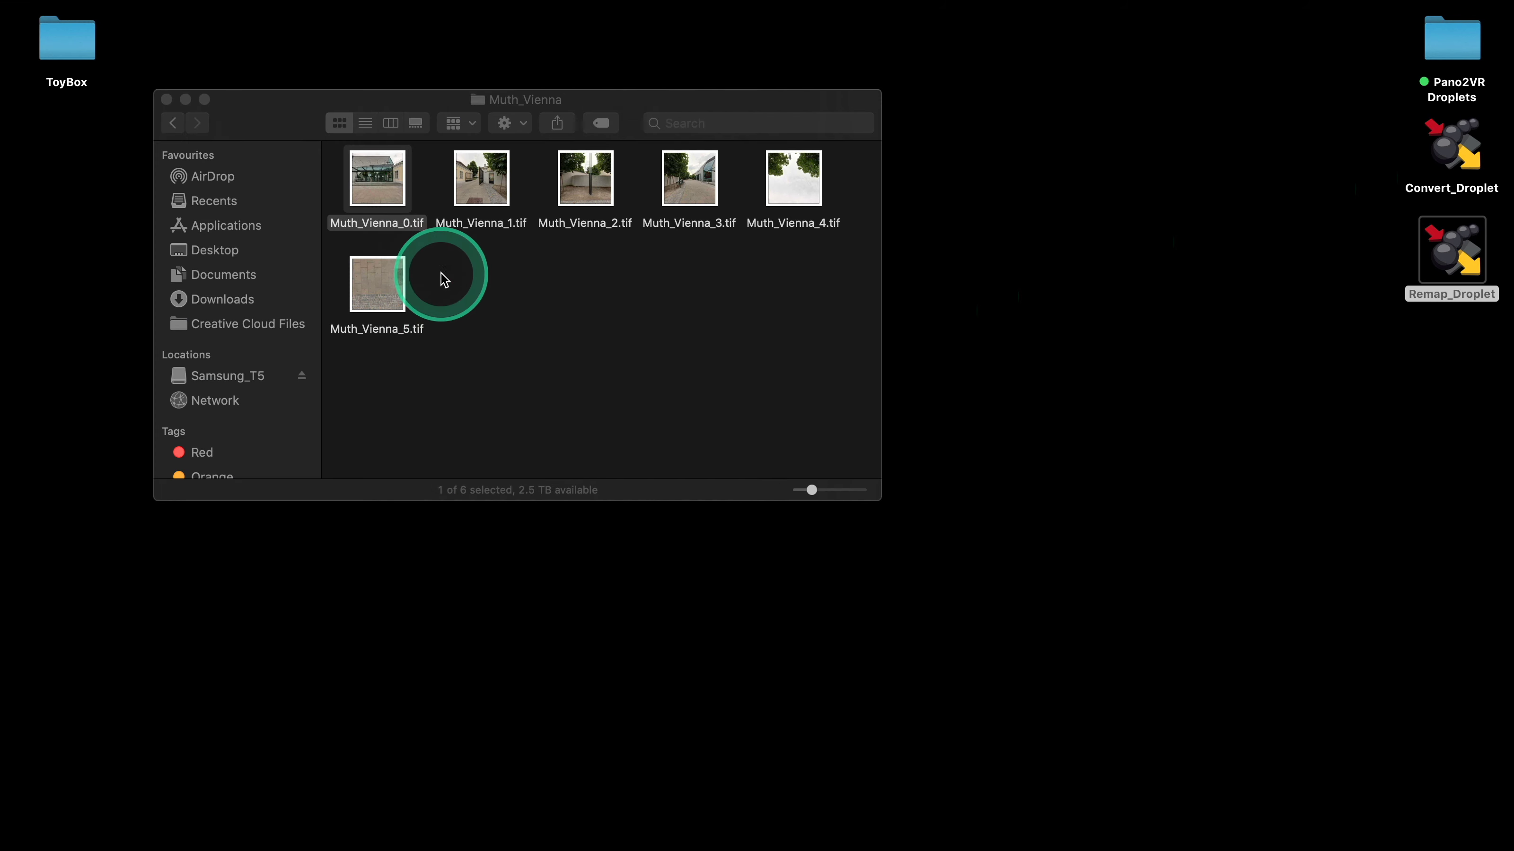
Run Convert_Droplet on the Muth_Vienna cube-face folder and open that folder
click(174, 124)
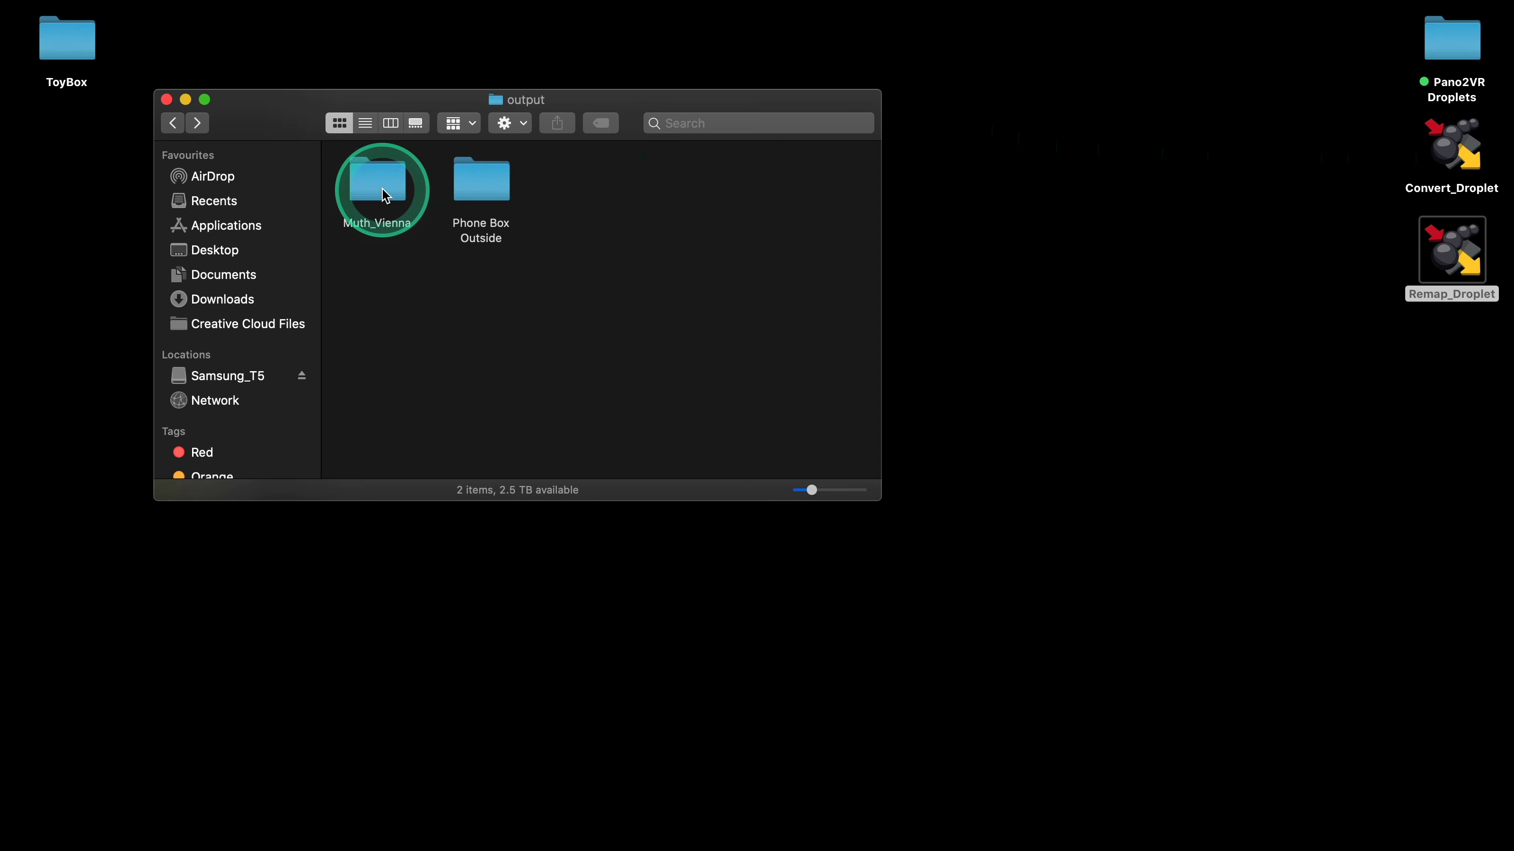
drag(384, 194, 1461, 164)
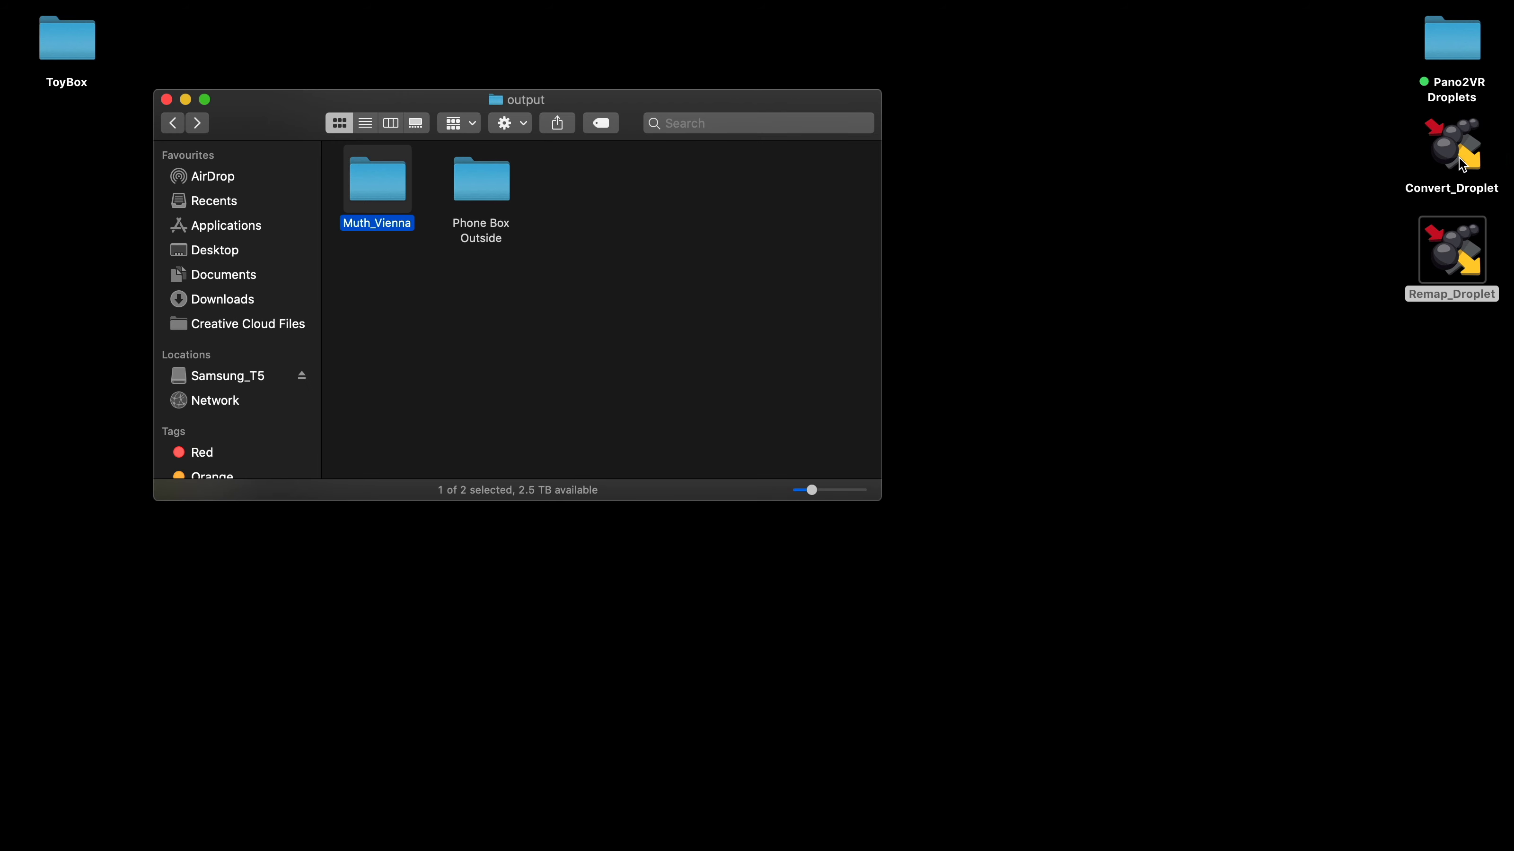
double_click(396, 189)
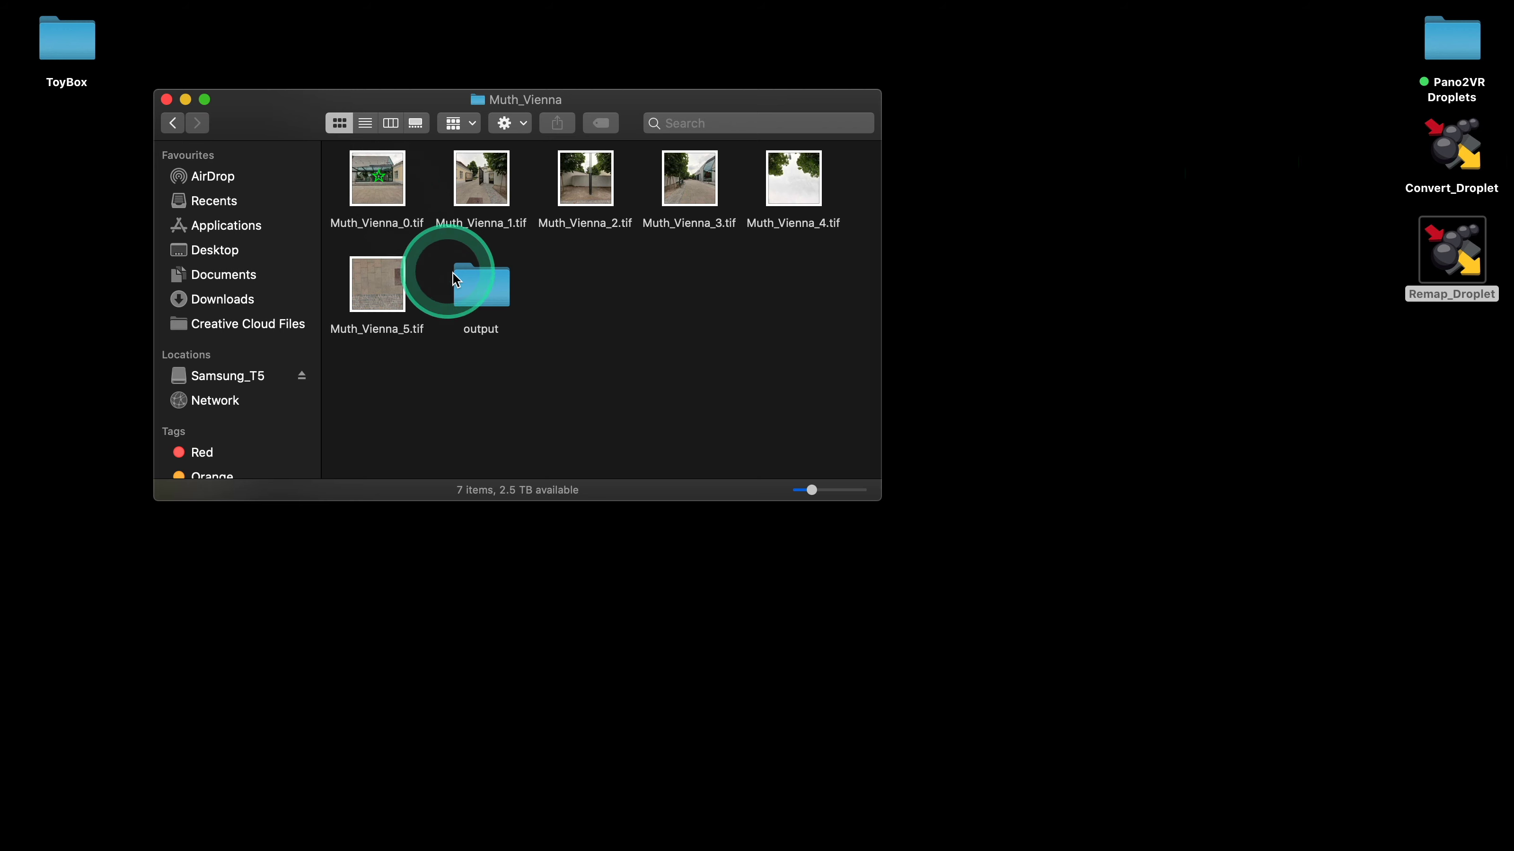
Preview the converted Muth_Vienna.tif in the new output folder to check the star in the panorama
double_click(456, 278)
click(380, 186)
key(space)
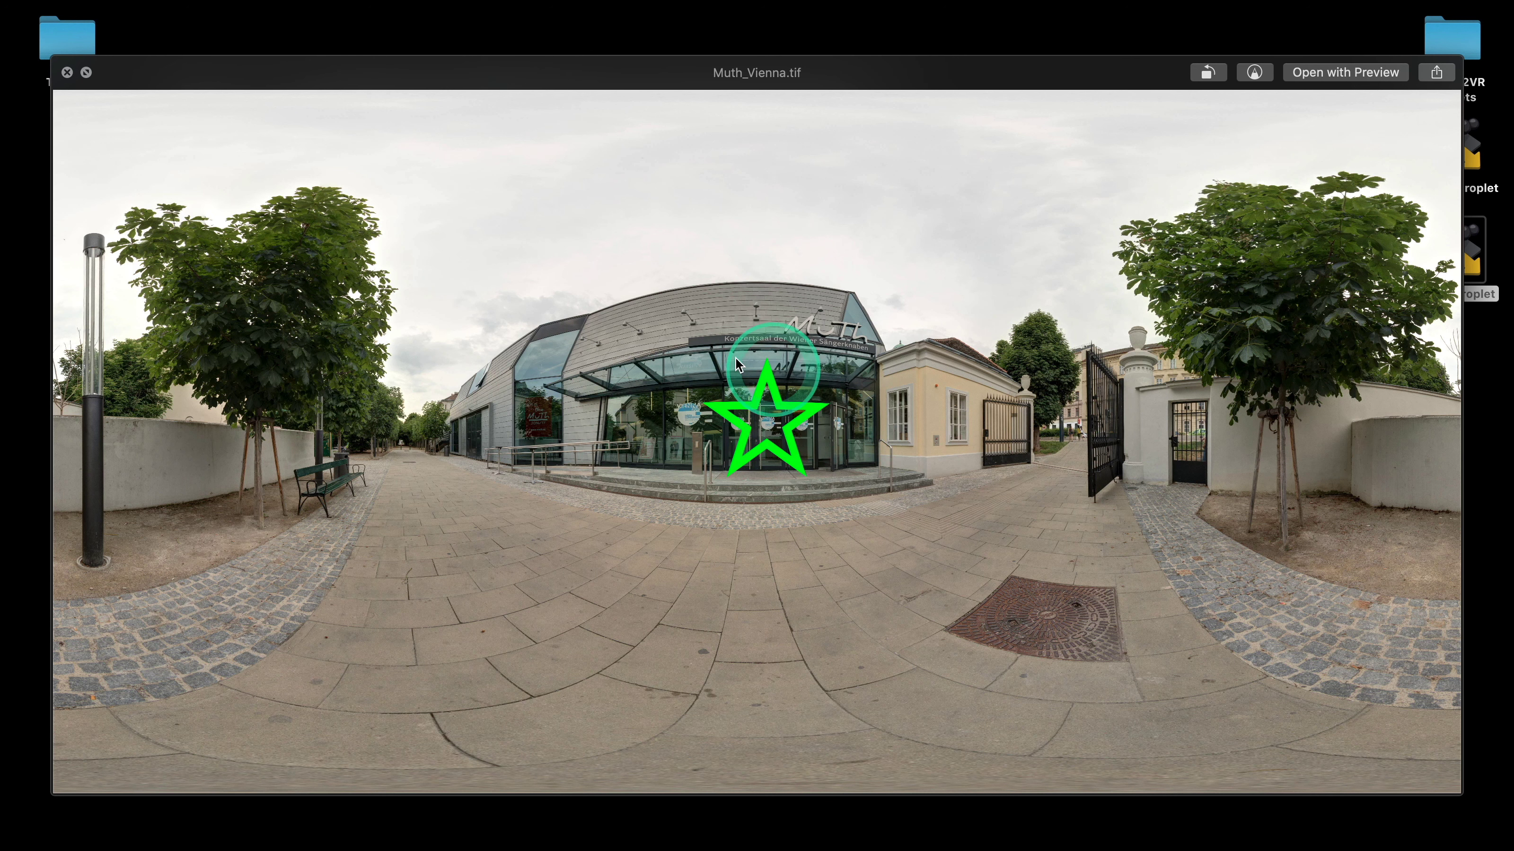
click(67, 73)
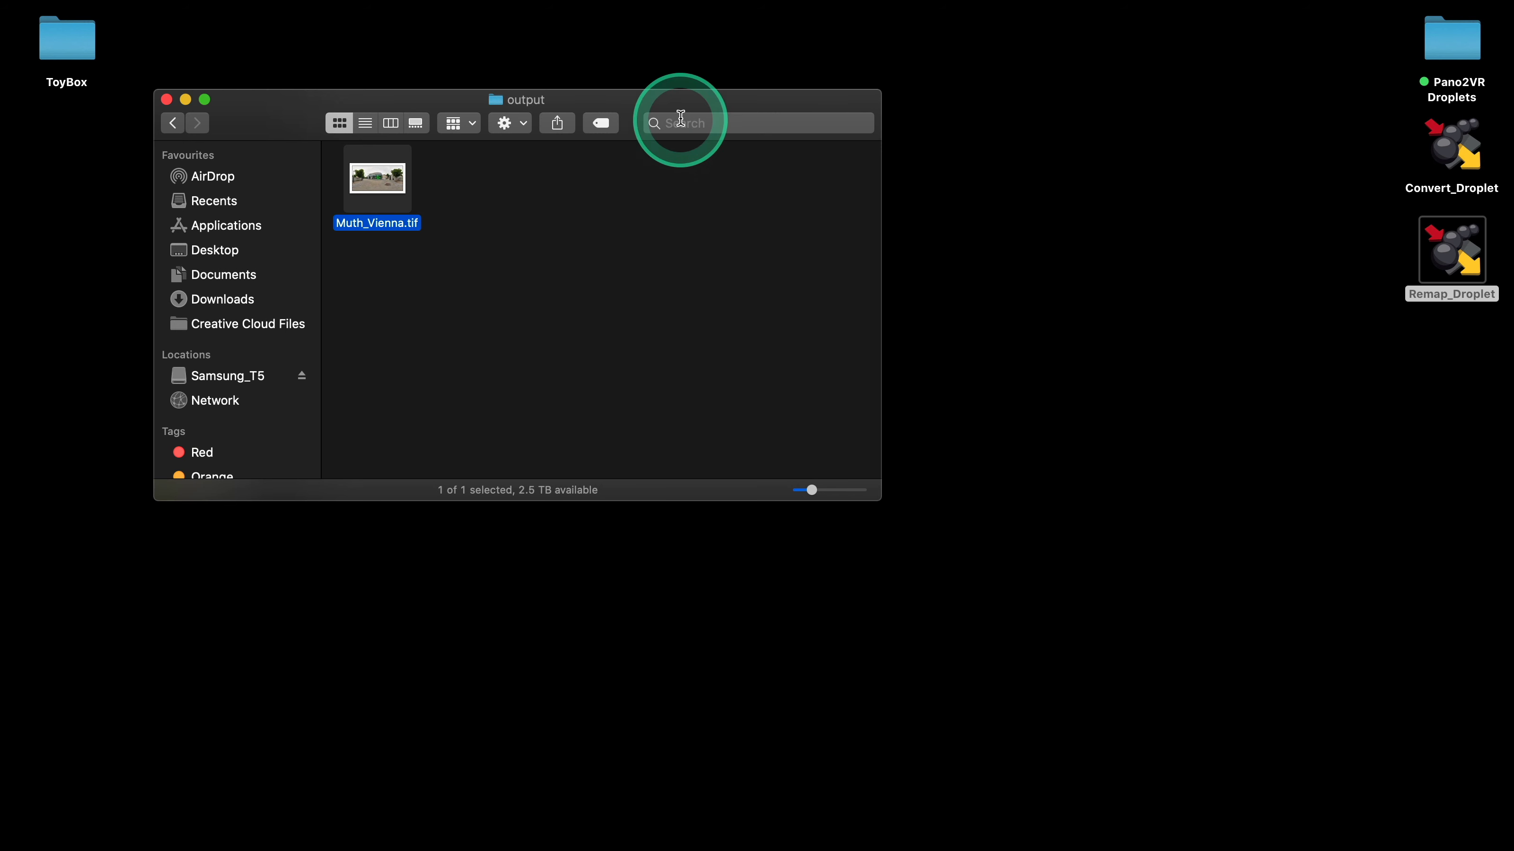
Open Convert_Droplet's project in Pano2VR and set the default view's pan to 180° in the viewing parameters
drag(688, 107, 844, 83)
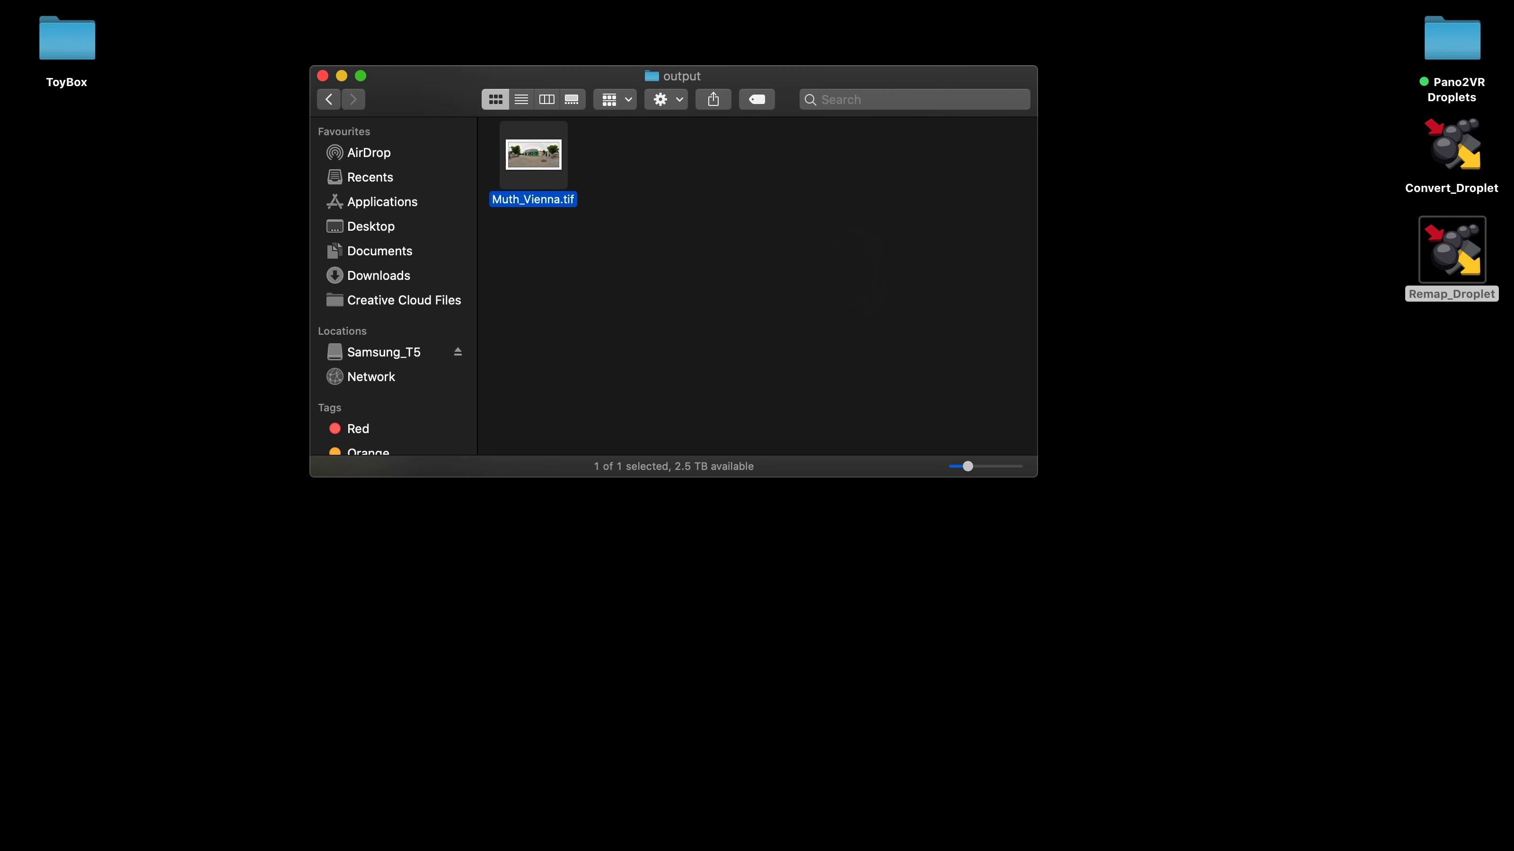
click(1438, 146)
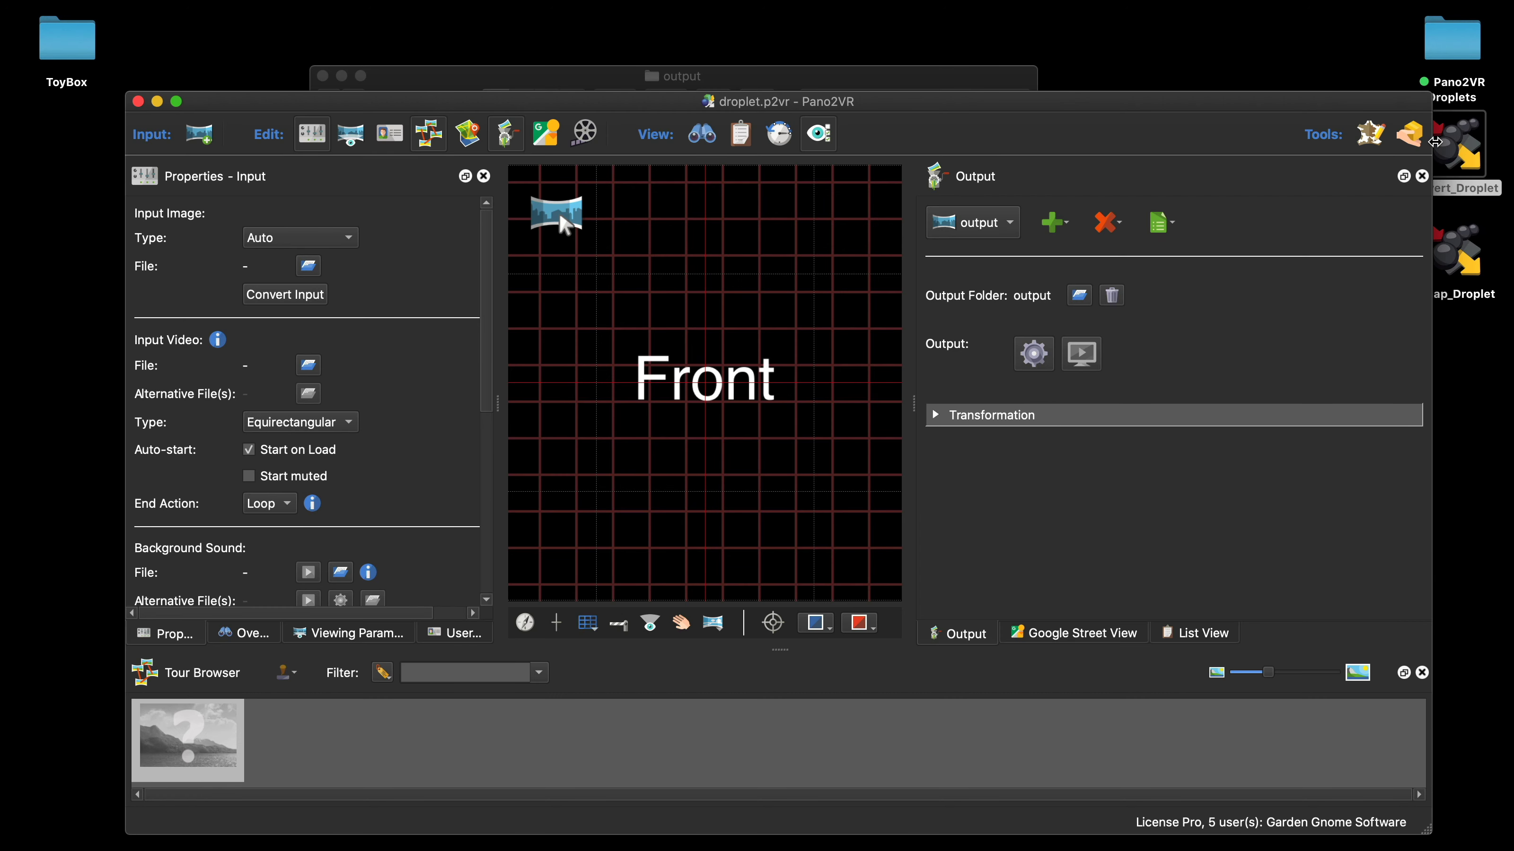
drag(639, 118, 638, 43)
click(352, 565)
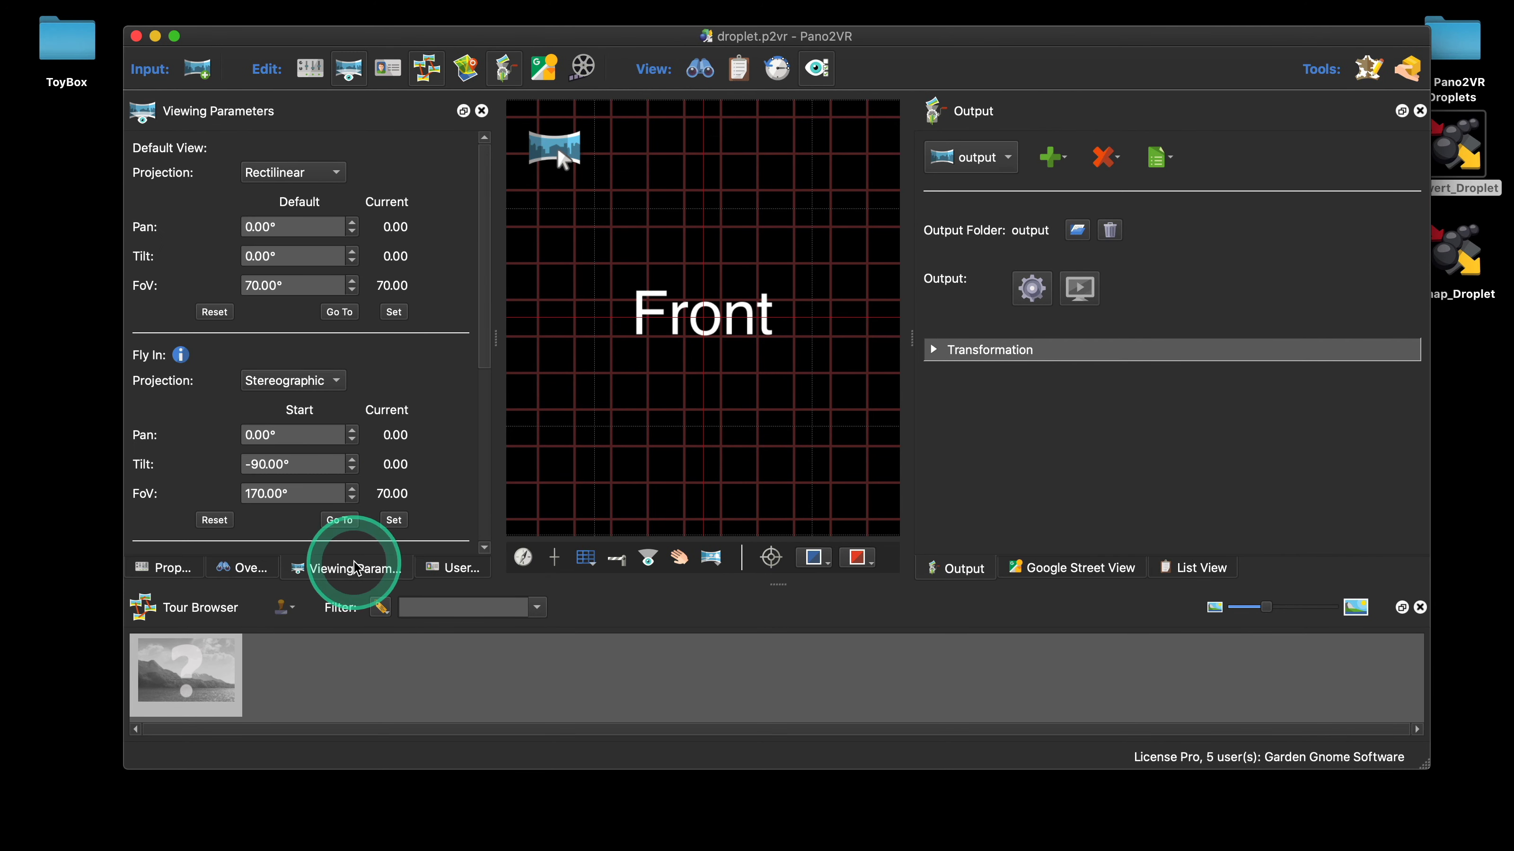
drag(355, 225, 237, 229)
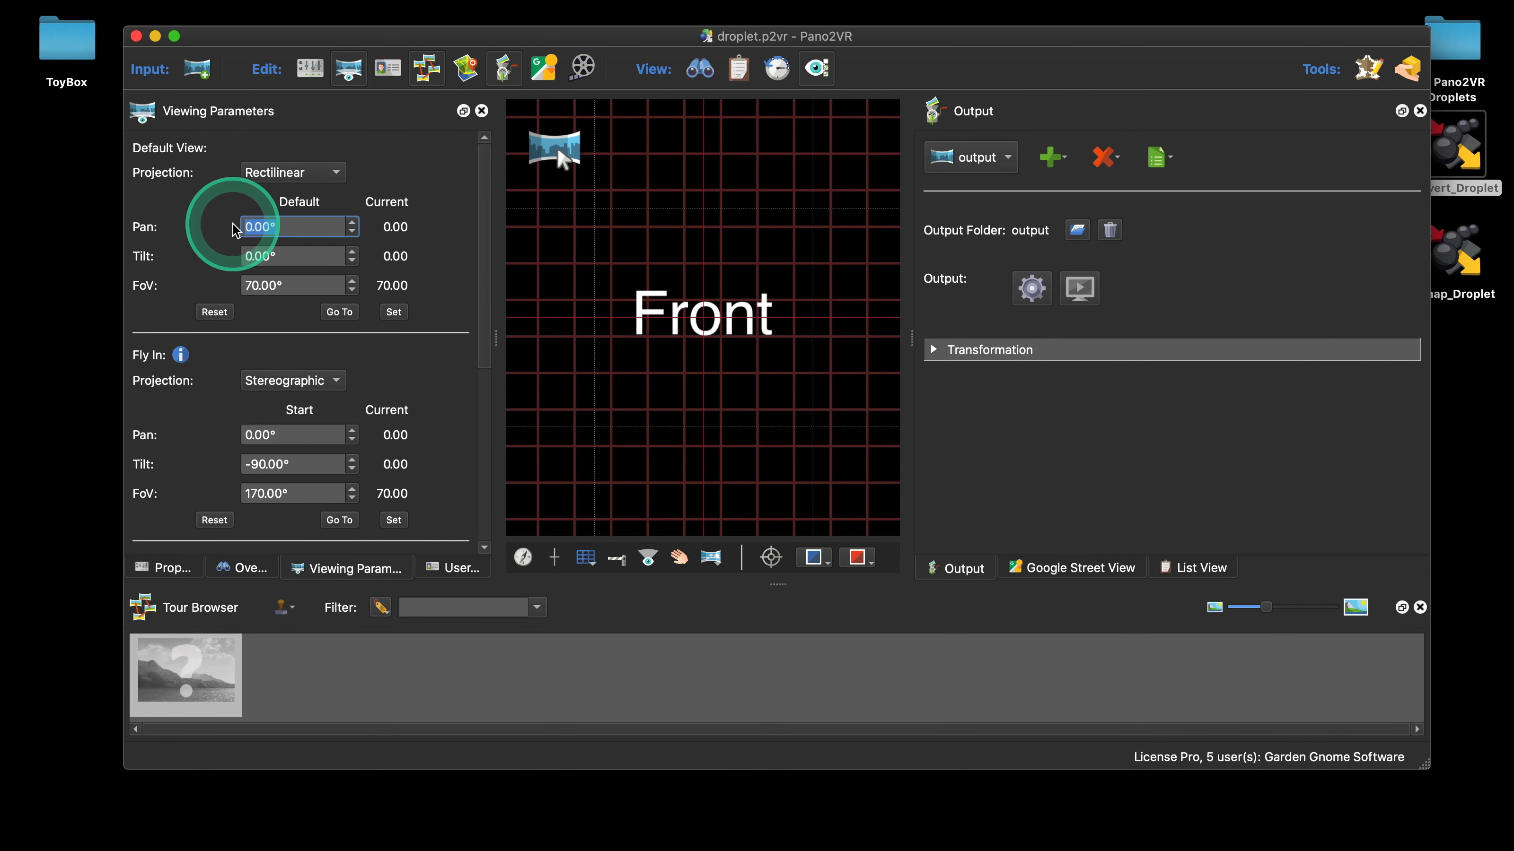
text(180)
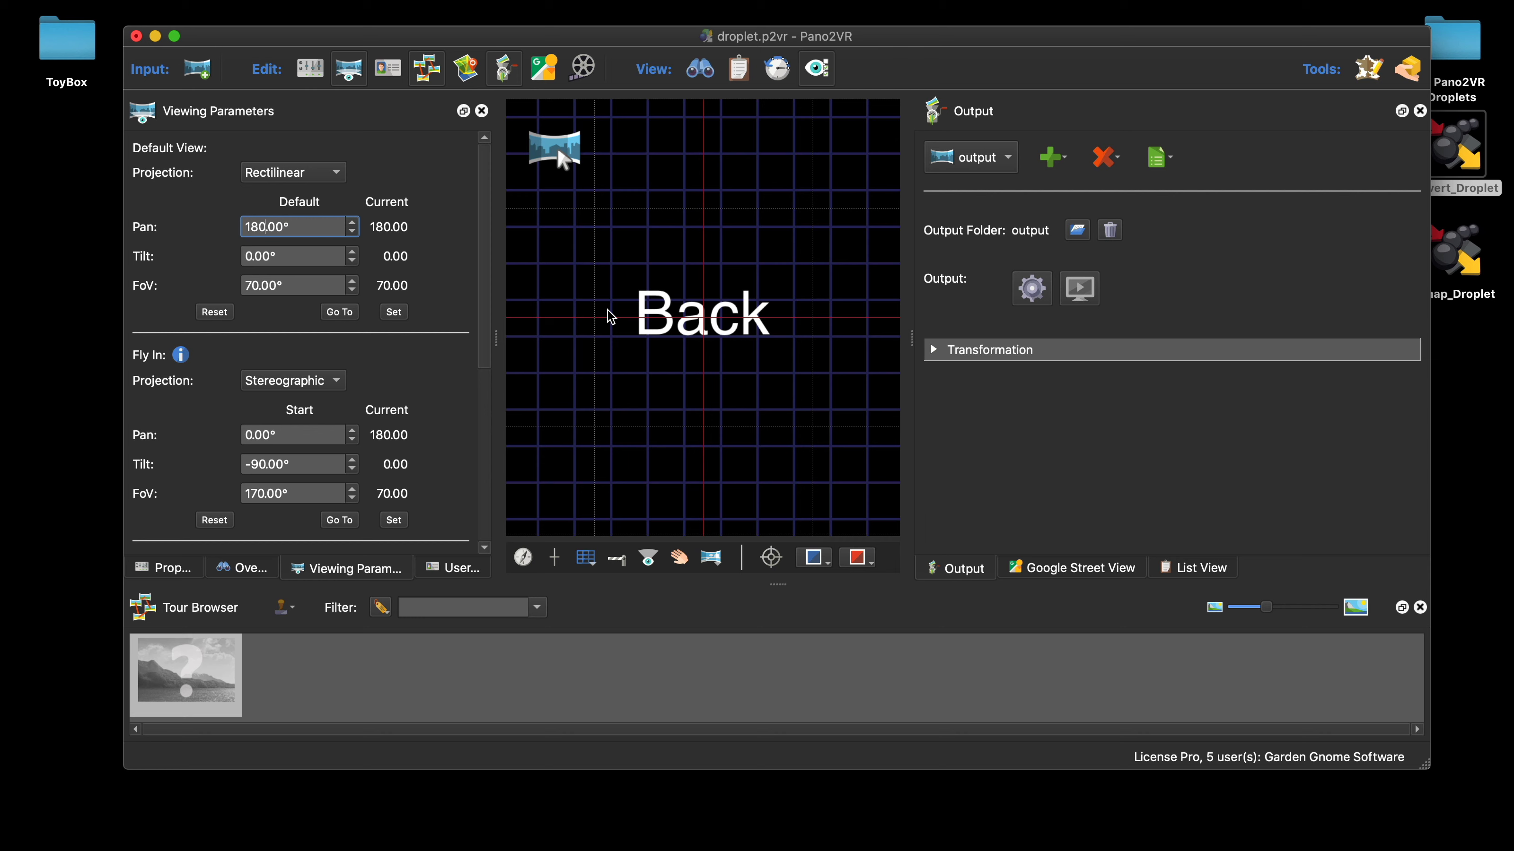
Reset the droplet project's default view and close its window
scroll(610, 318, up, 1)
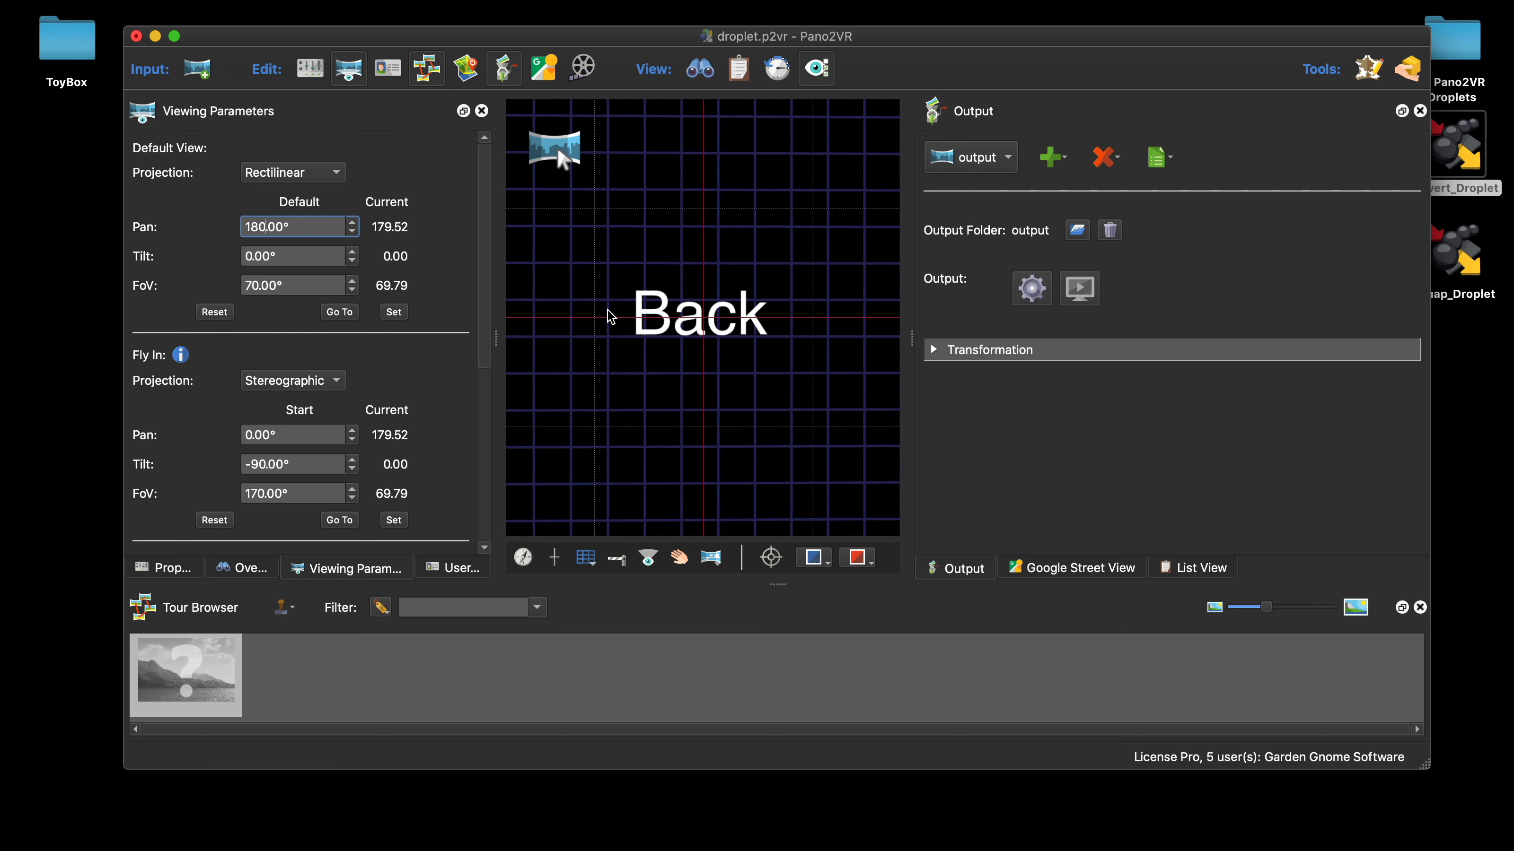
scroll(394, 329, down, 1)
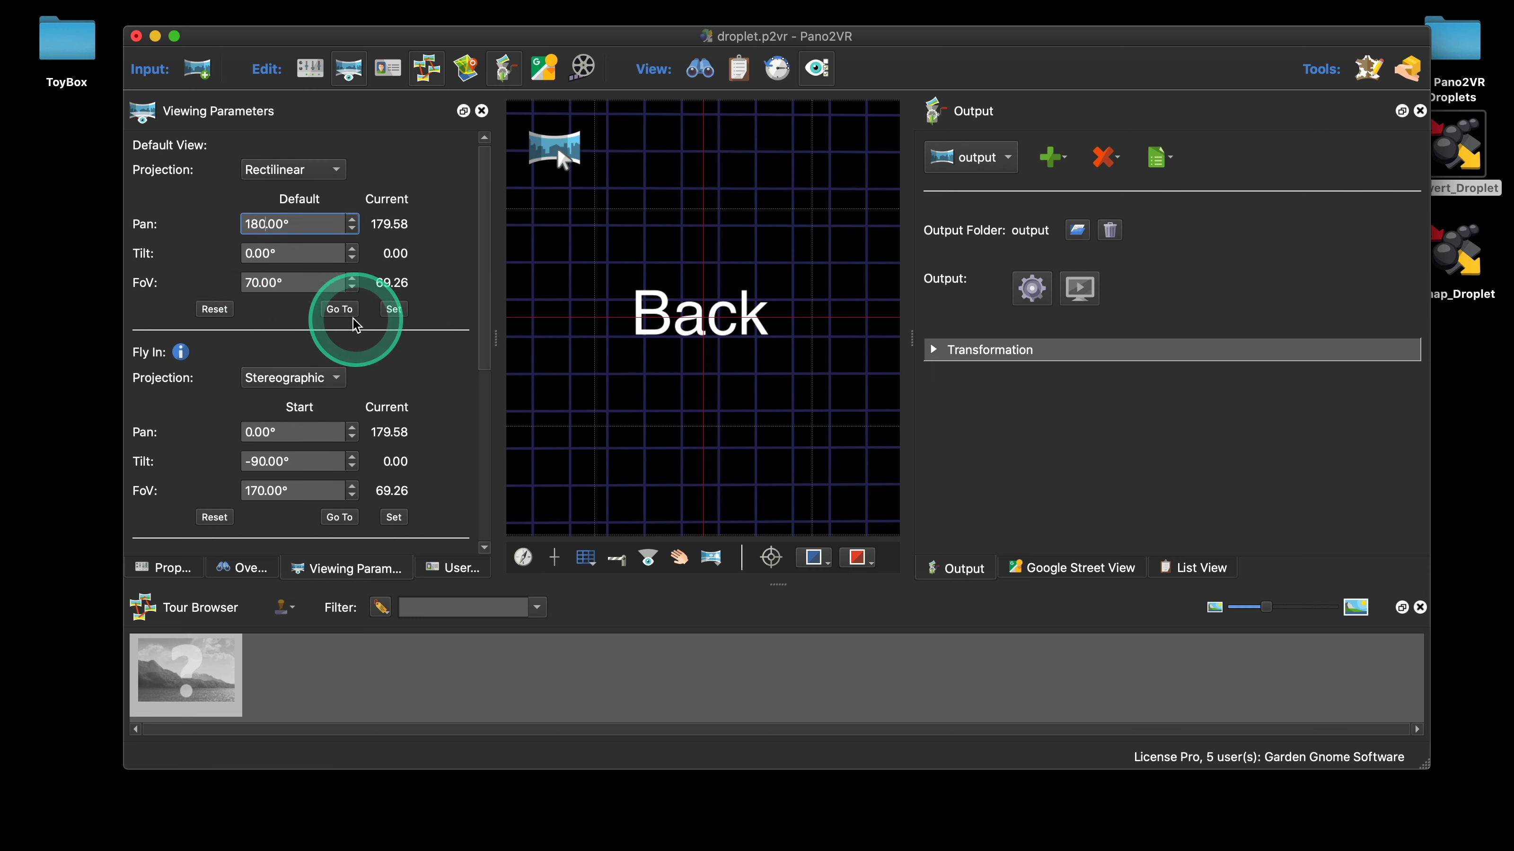
click(216, 309)
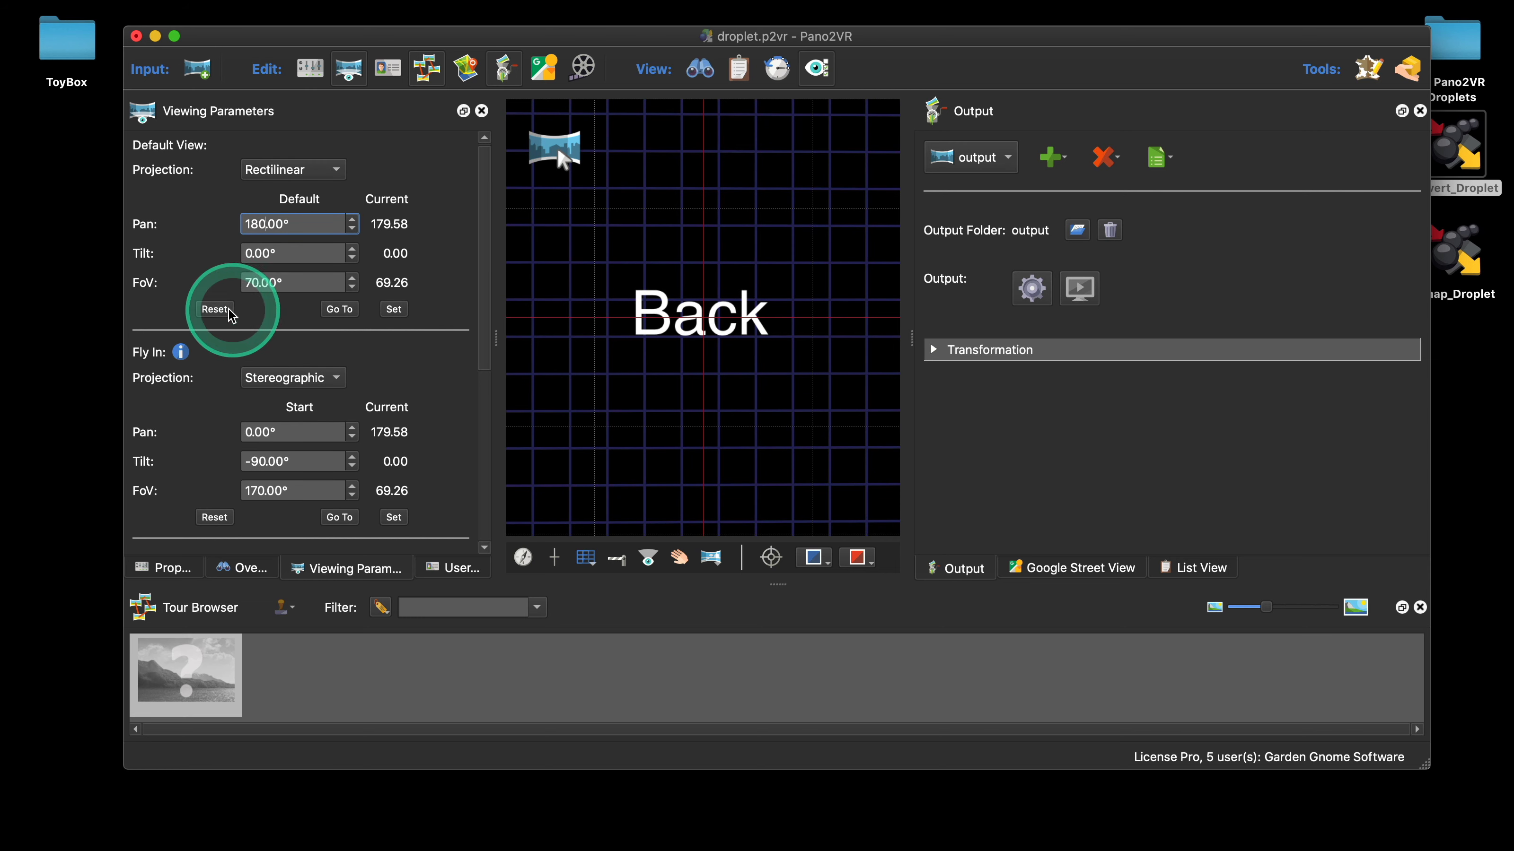
click(136, 36)
click(697, 416)
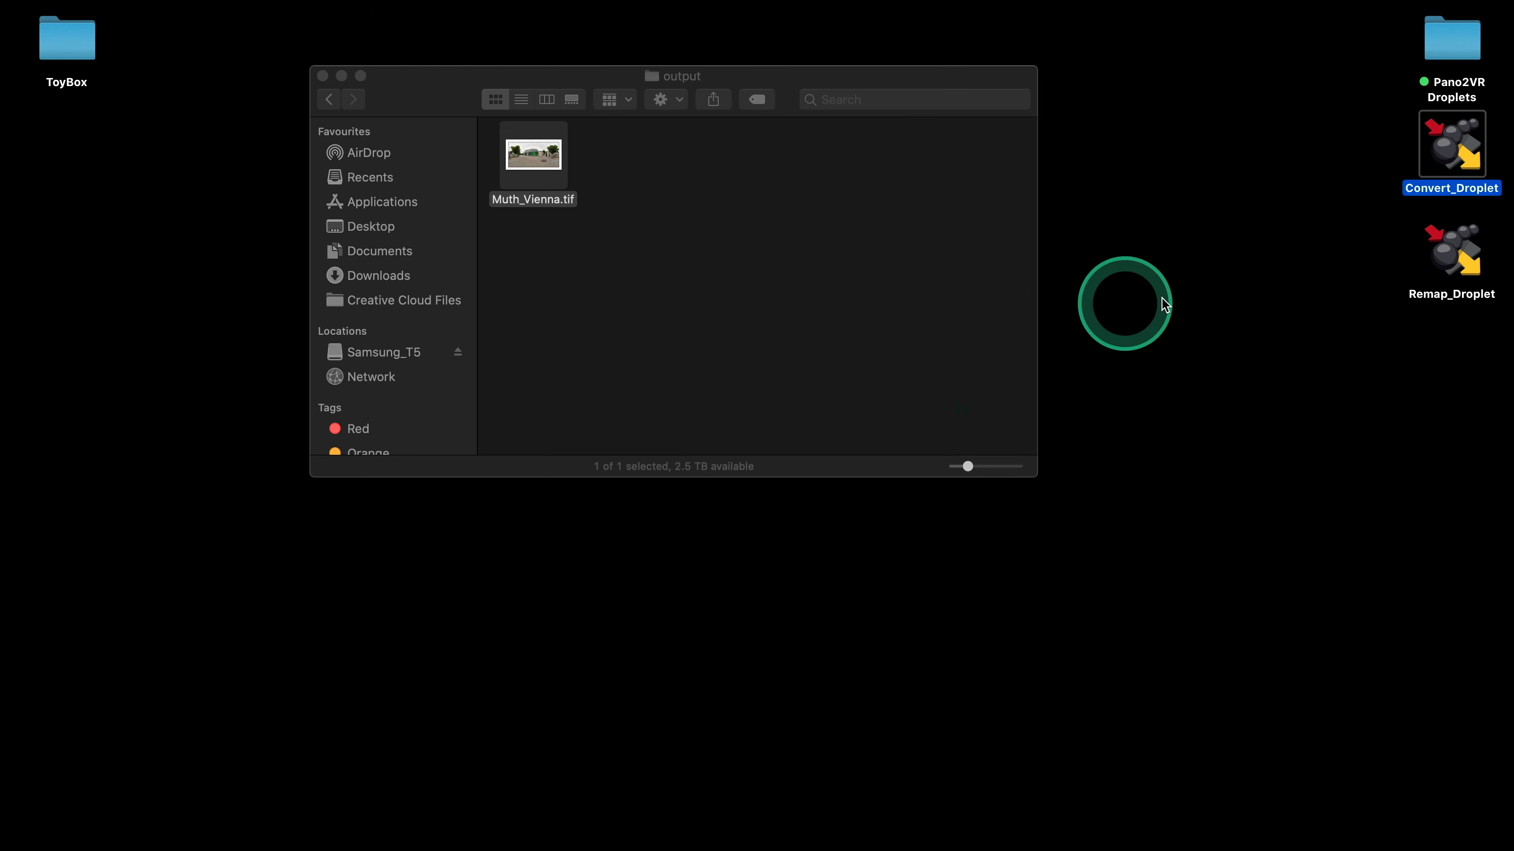
Launch Pano2VR with a new project and add a Transformation output
mouse_move(789, 847)
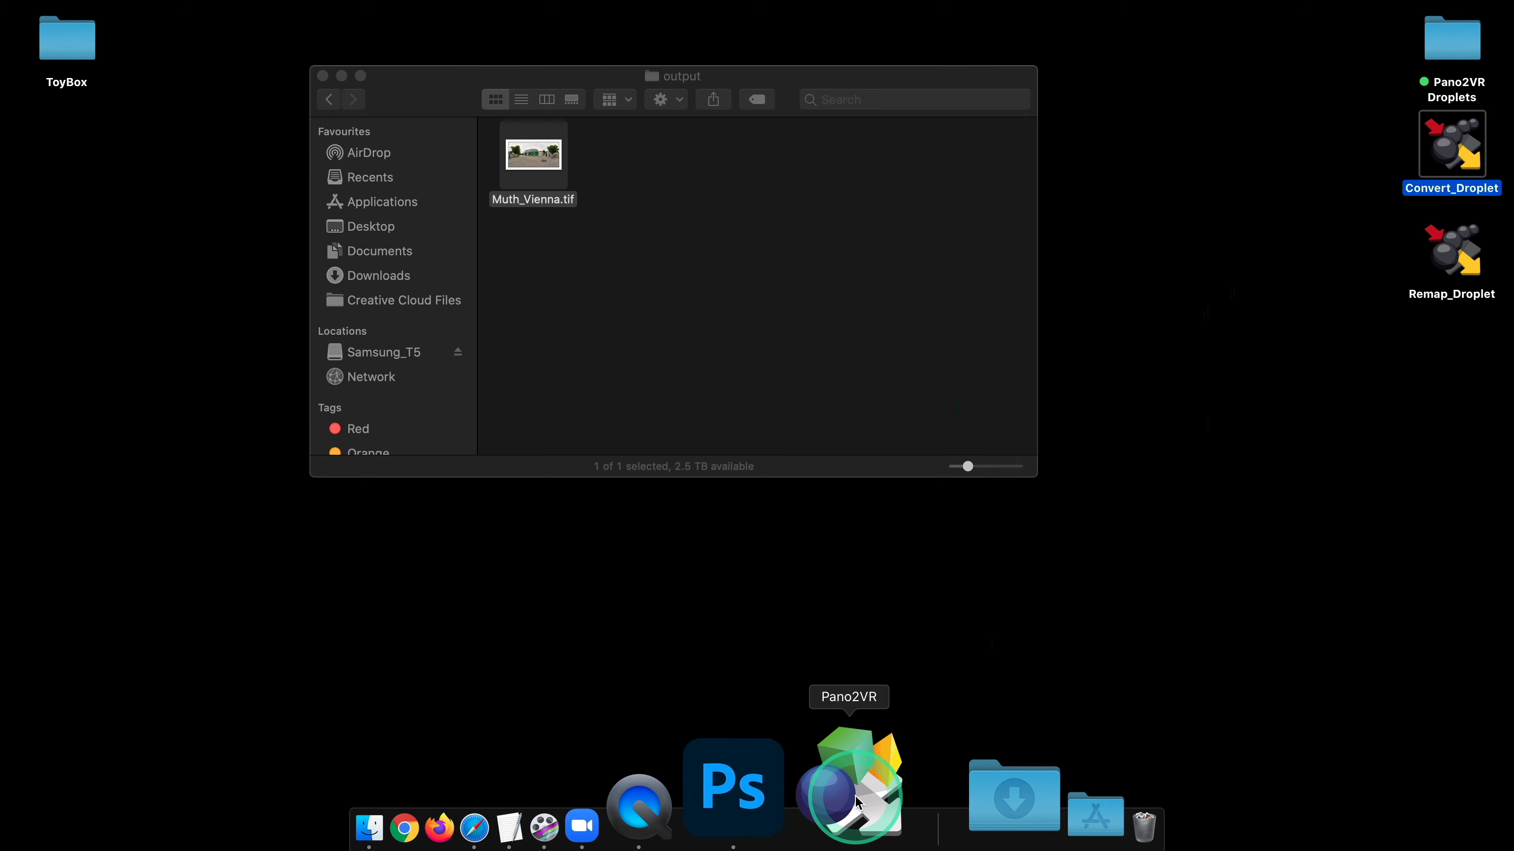
click(857, 801)
click(921, 143)
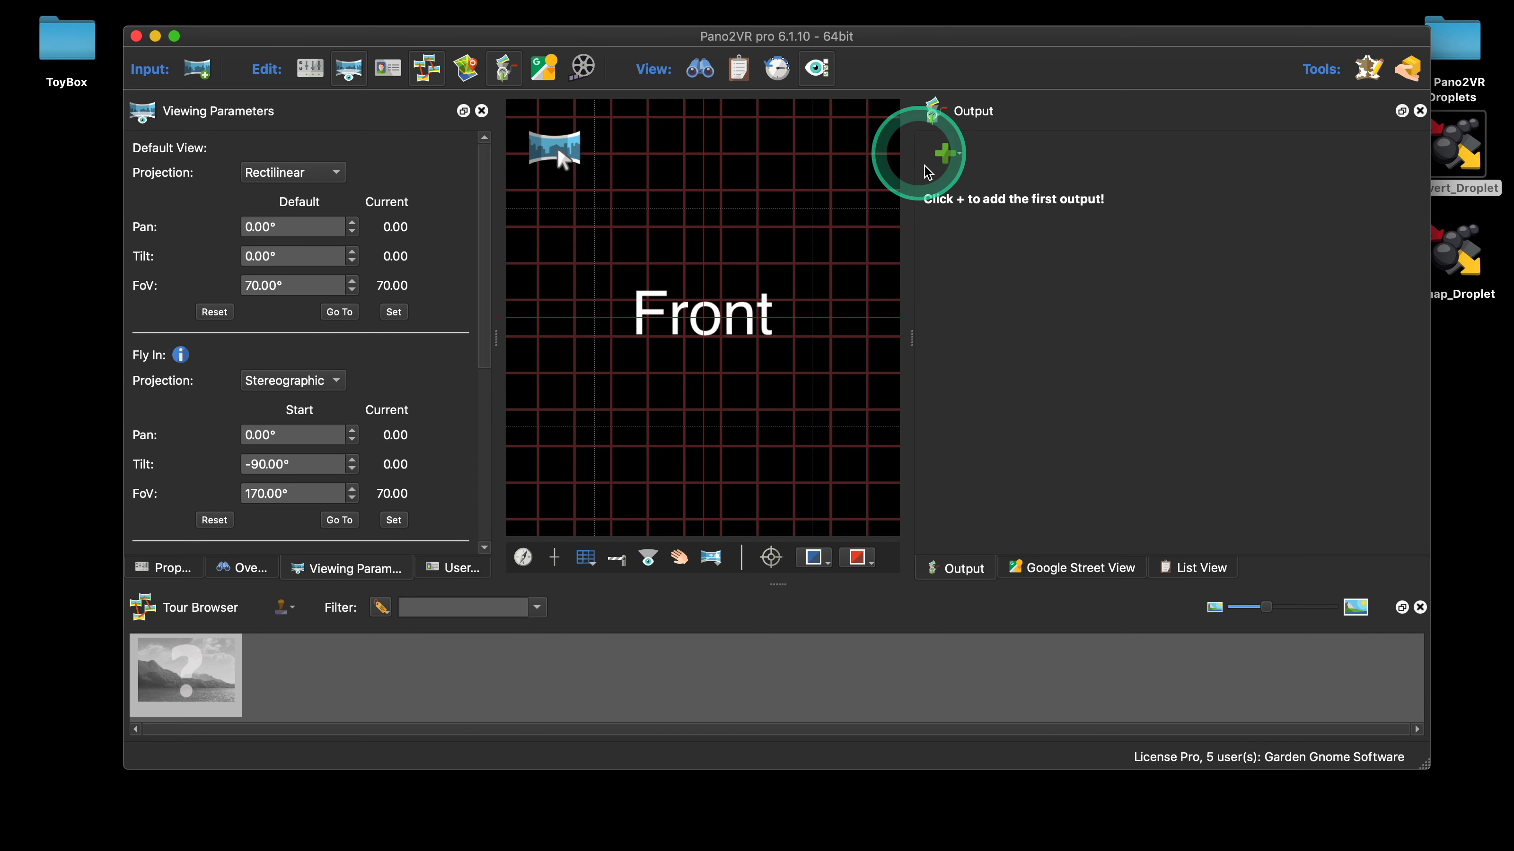
click(947, 154)
click(968, 200)
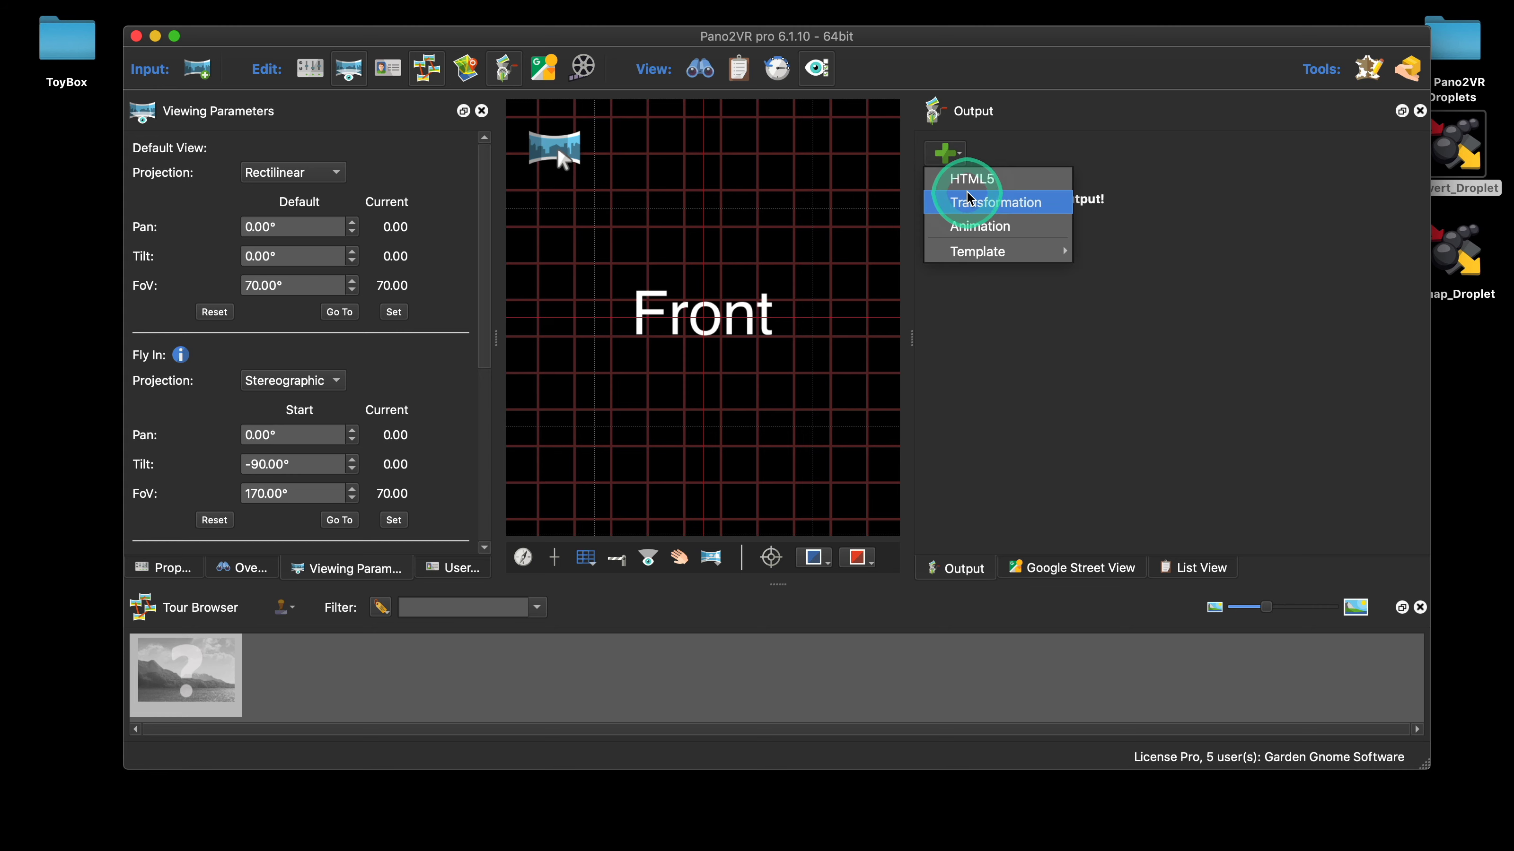
Expand the Transformation settings and set the type to Equirectangular
click(948, 348)
scroll(1203, 438, down, 2)
scroll(1205, 439, down, 4)
click(1135, 260)
click(1109, 126)
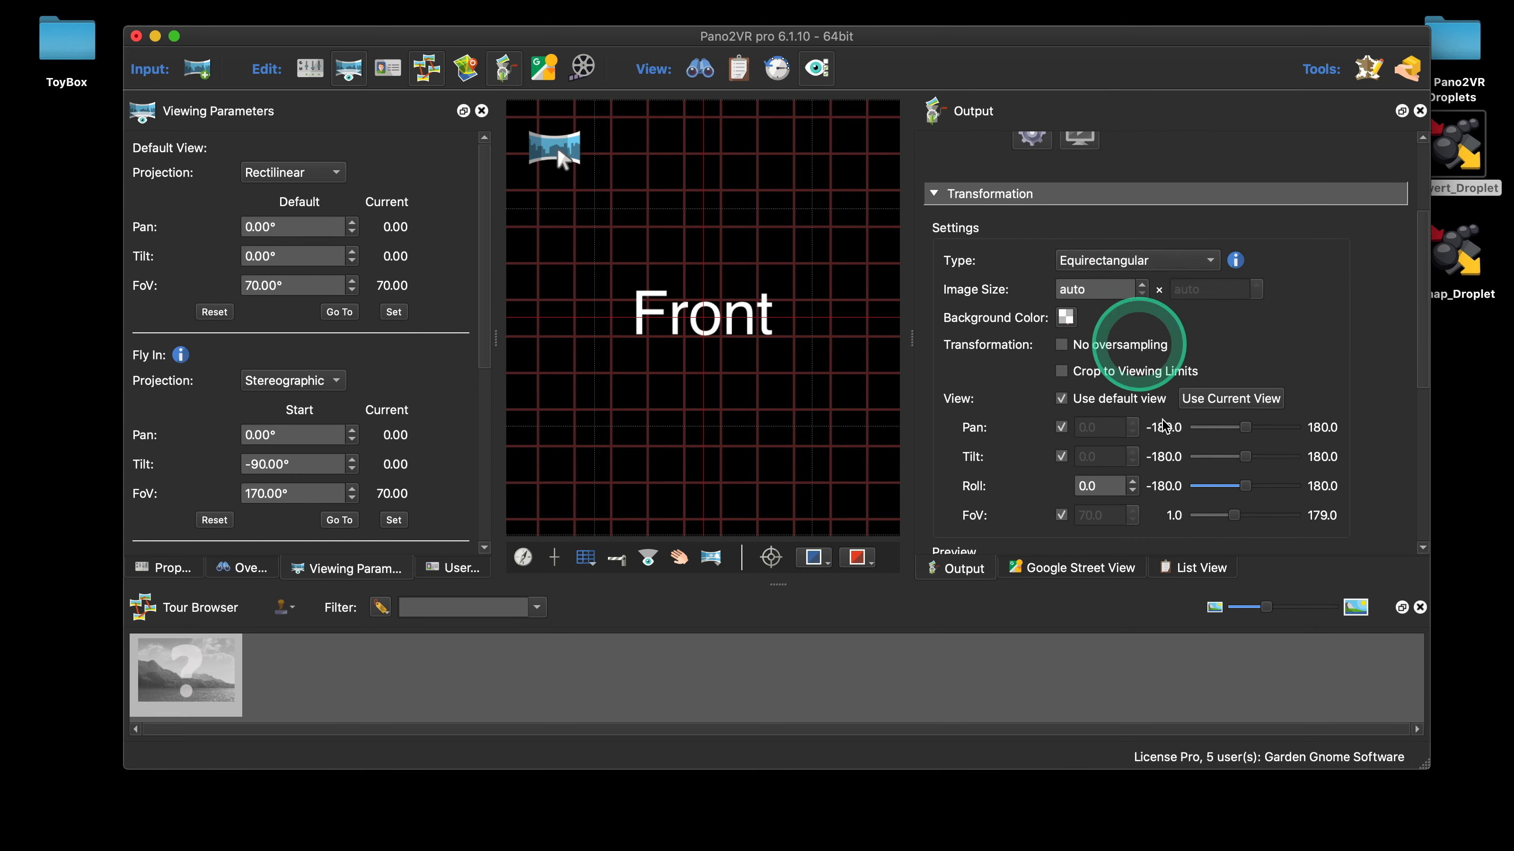
Set the Transformation output's image format to TIFF (.tif)
scroll(1384, 405, down, 5)
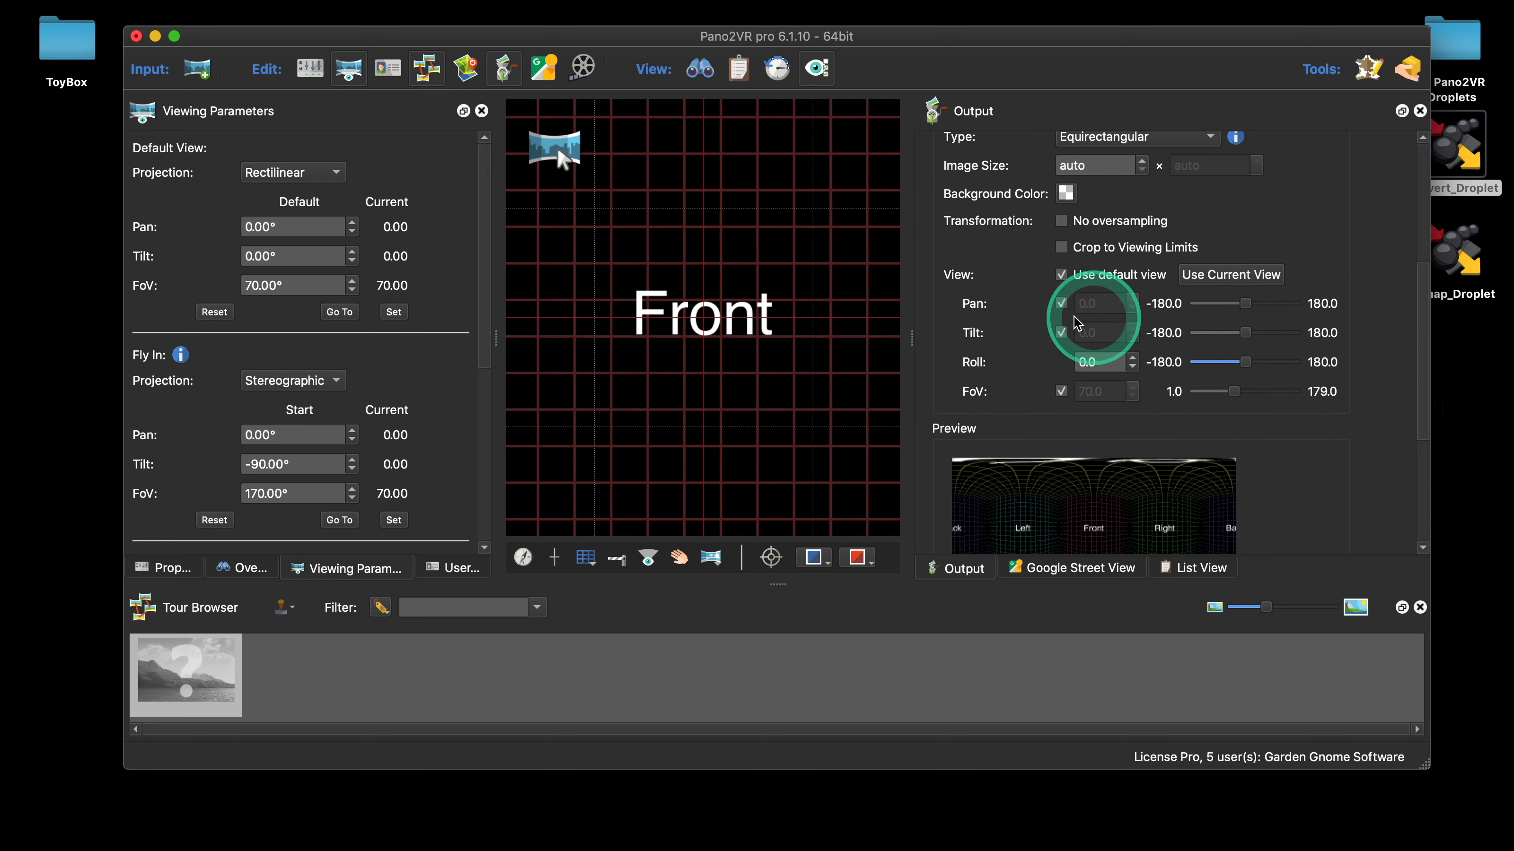
scroll(1351, 439, down, 8)
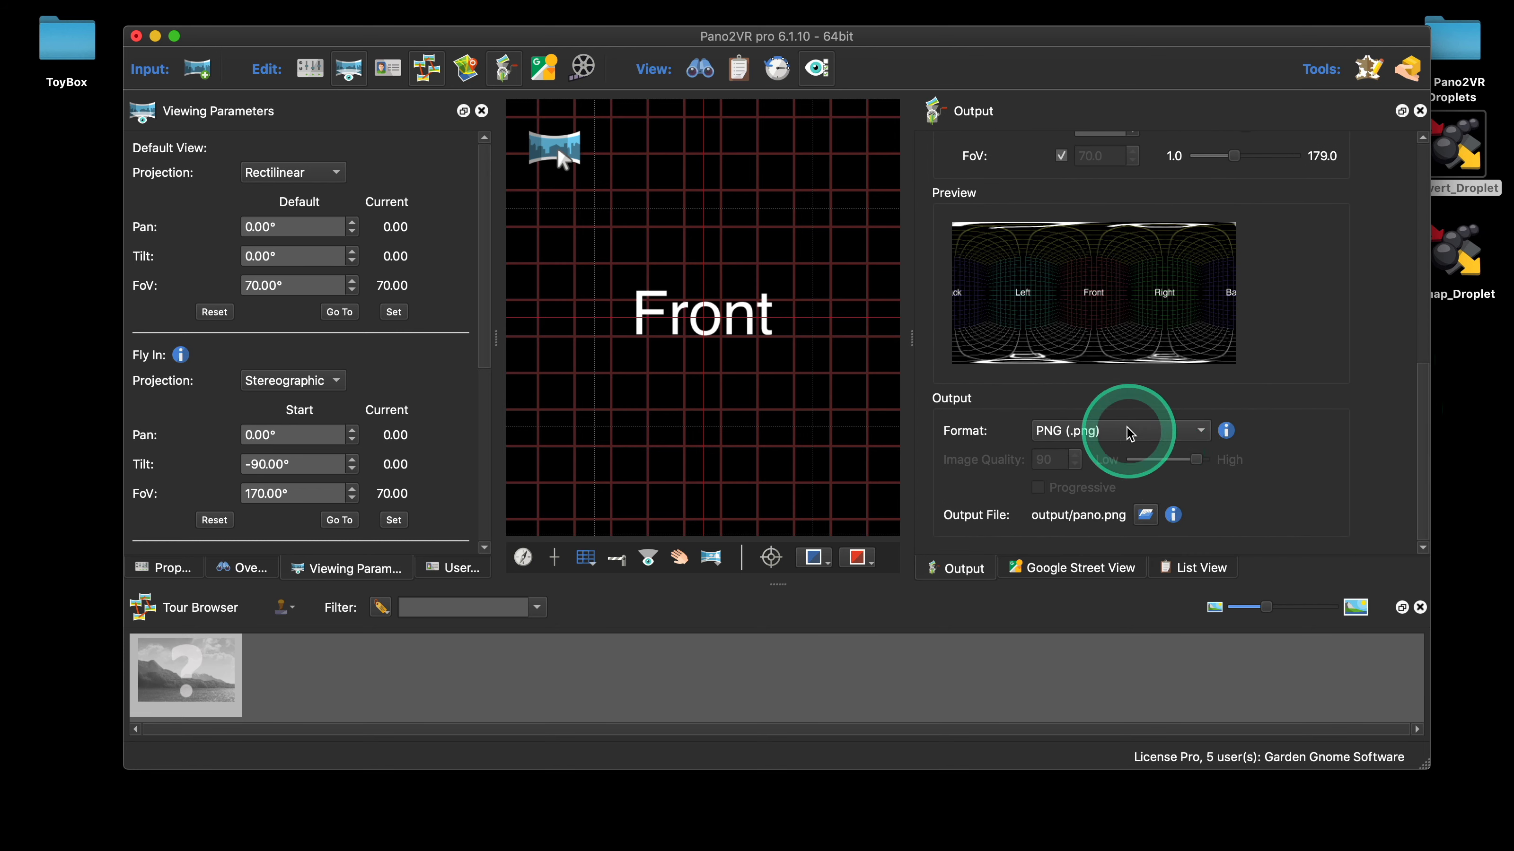
click(1131, 434)
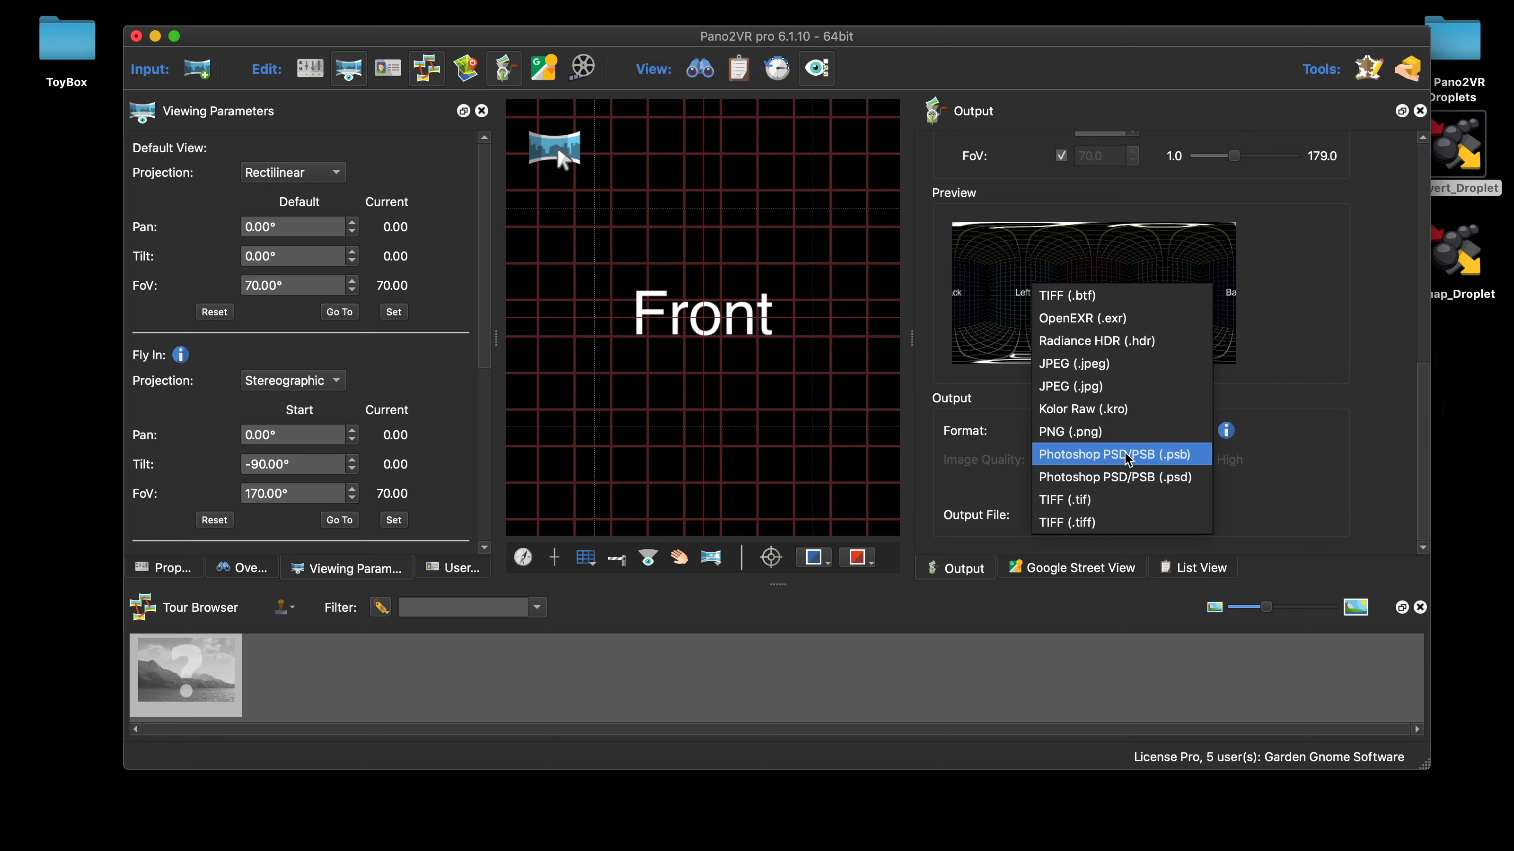
click(1073, 499)
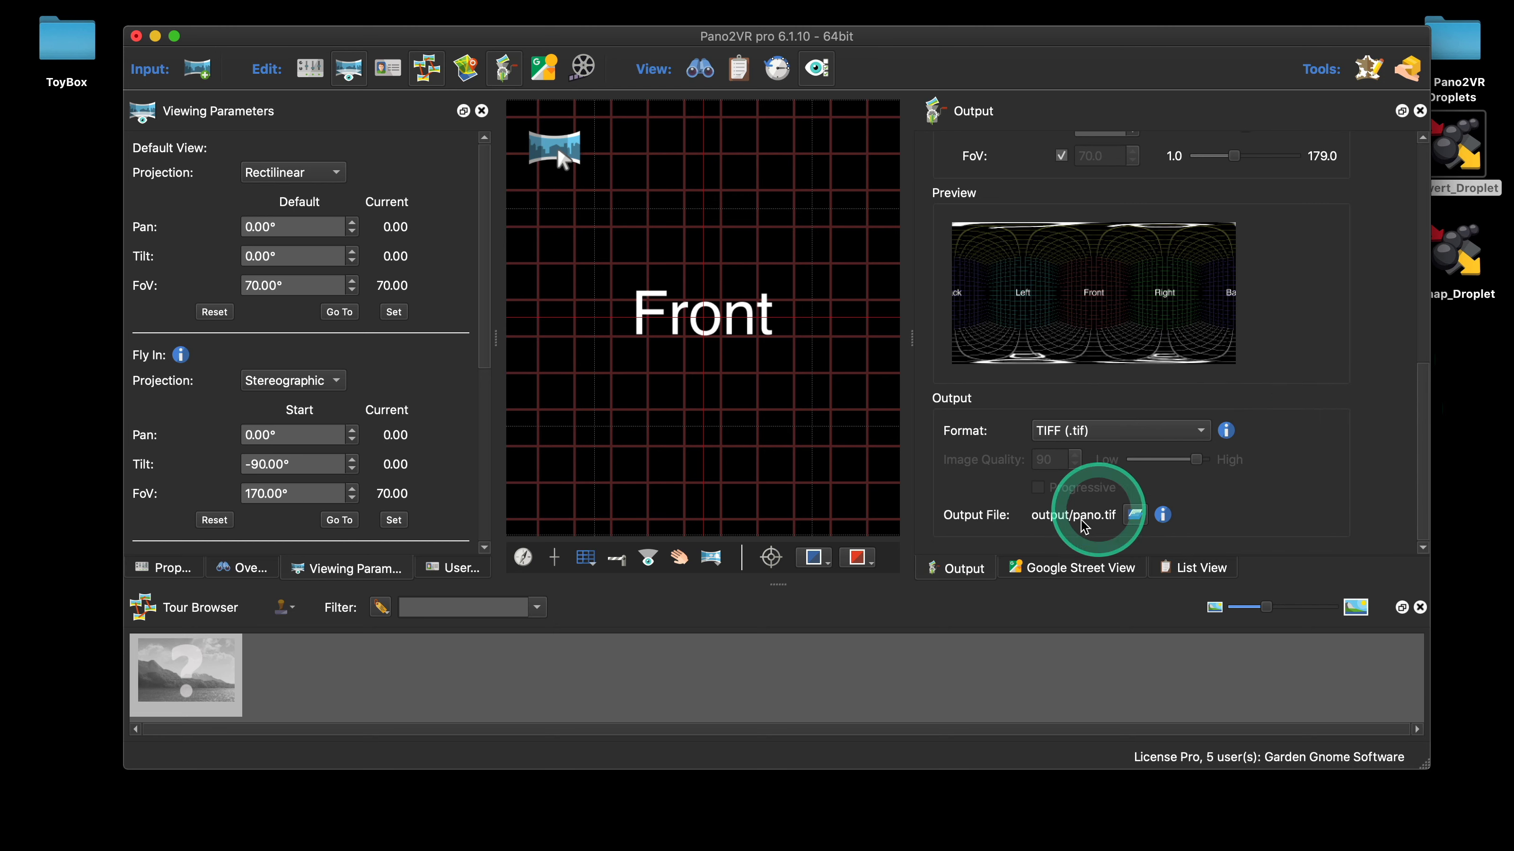
Set the Transformation output file to output/$(n).tif so each result takes its input image's name
right_click(1083, 516)
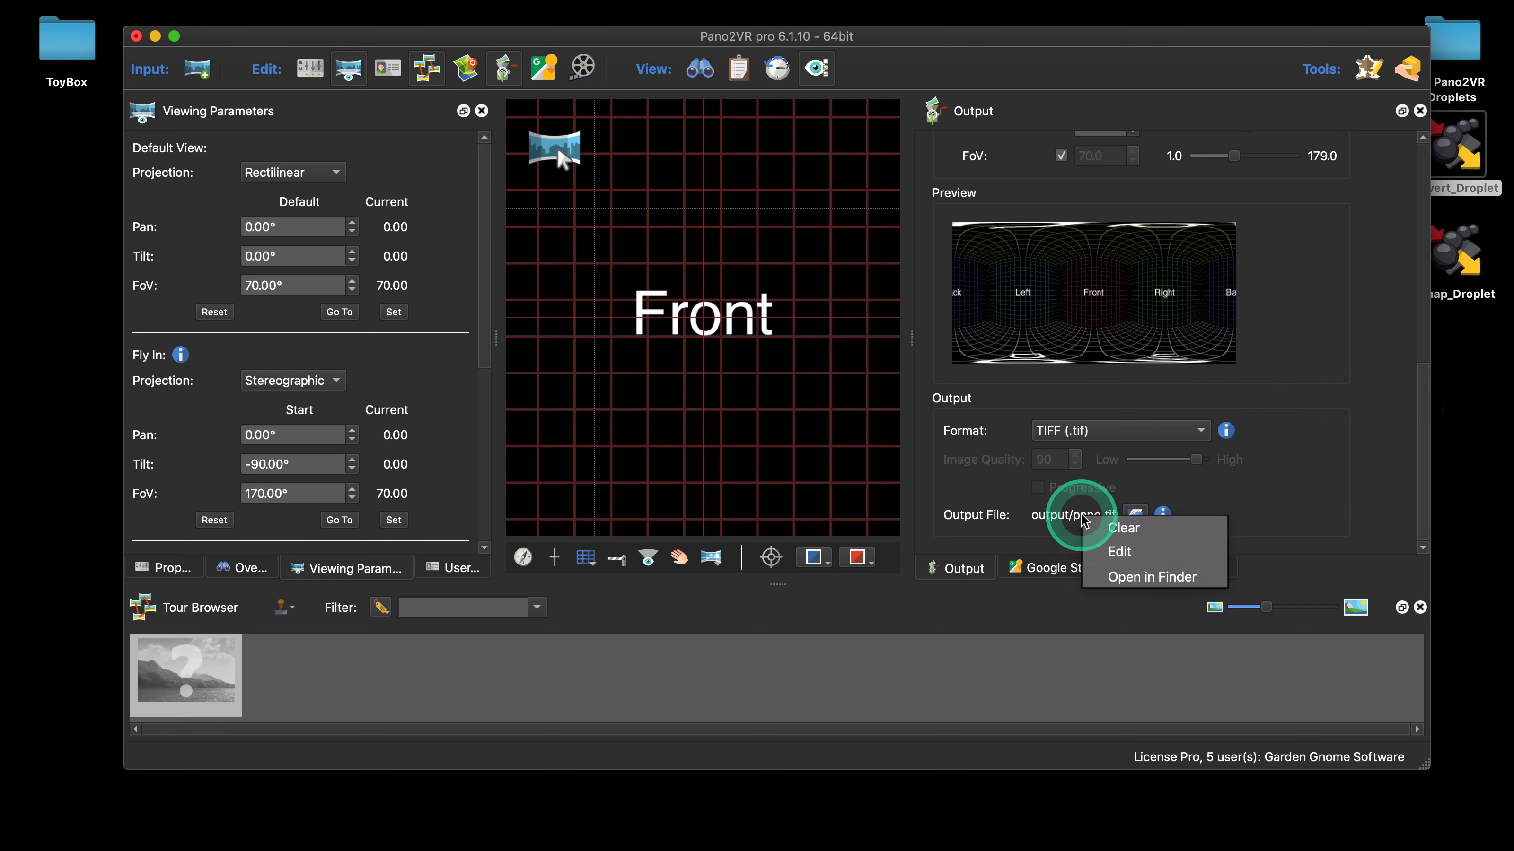
click(1119, 551)
click(761, 387)
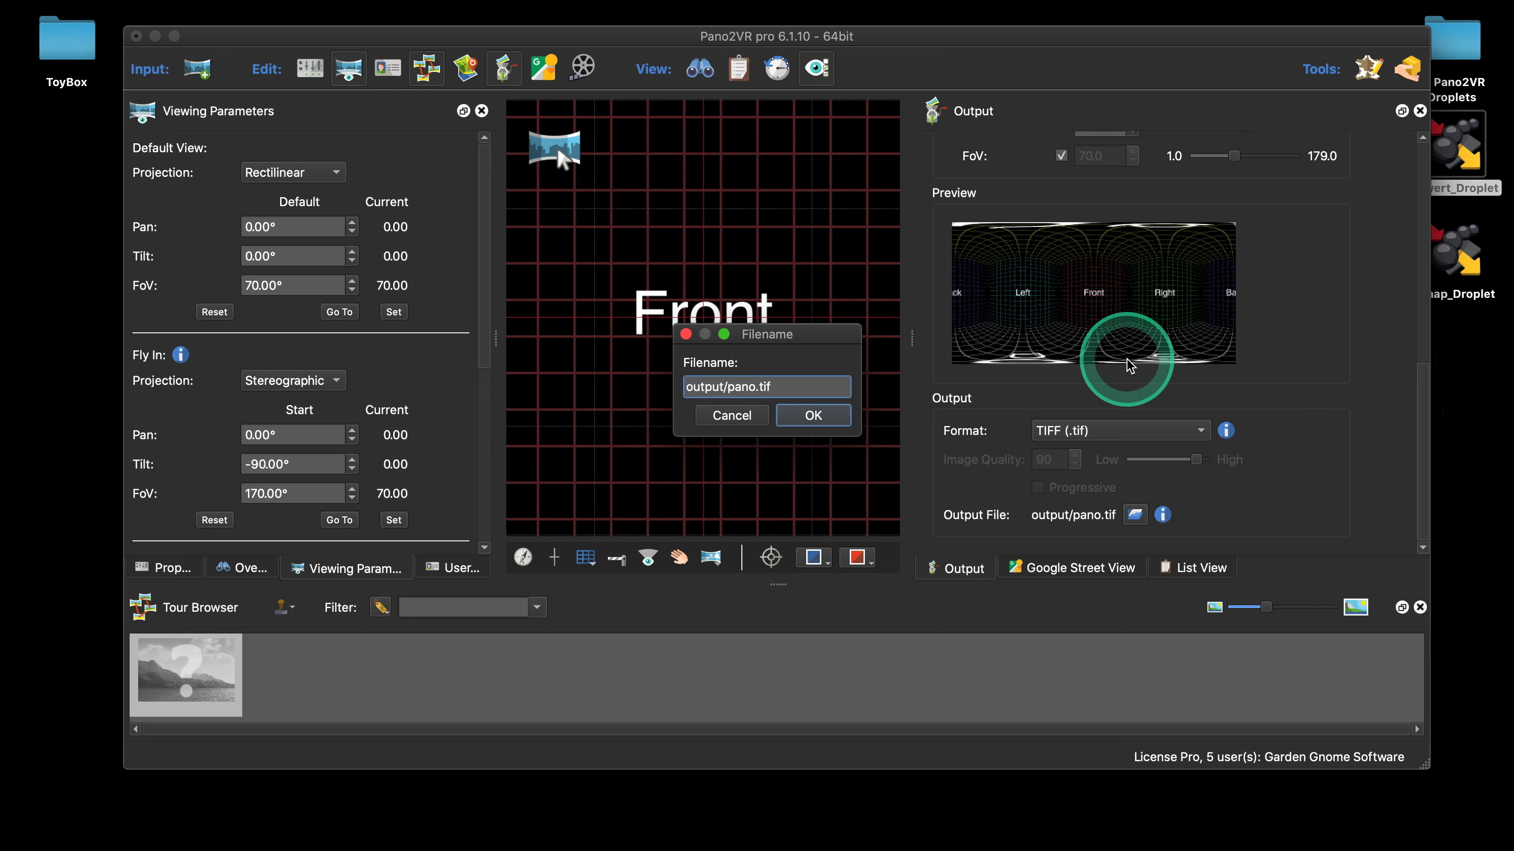
key(BackSpace)
key(BackSpace)
key(BackSpace)
key(BackSpace)
text($())
key(Left)
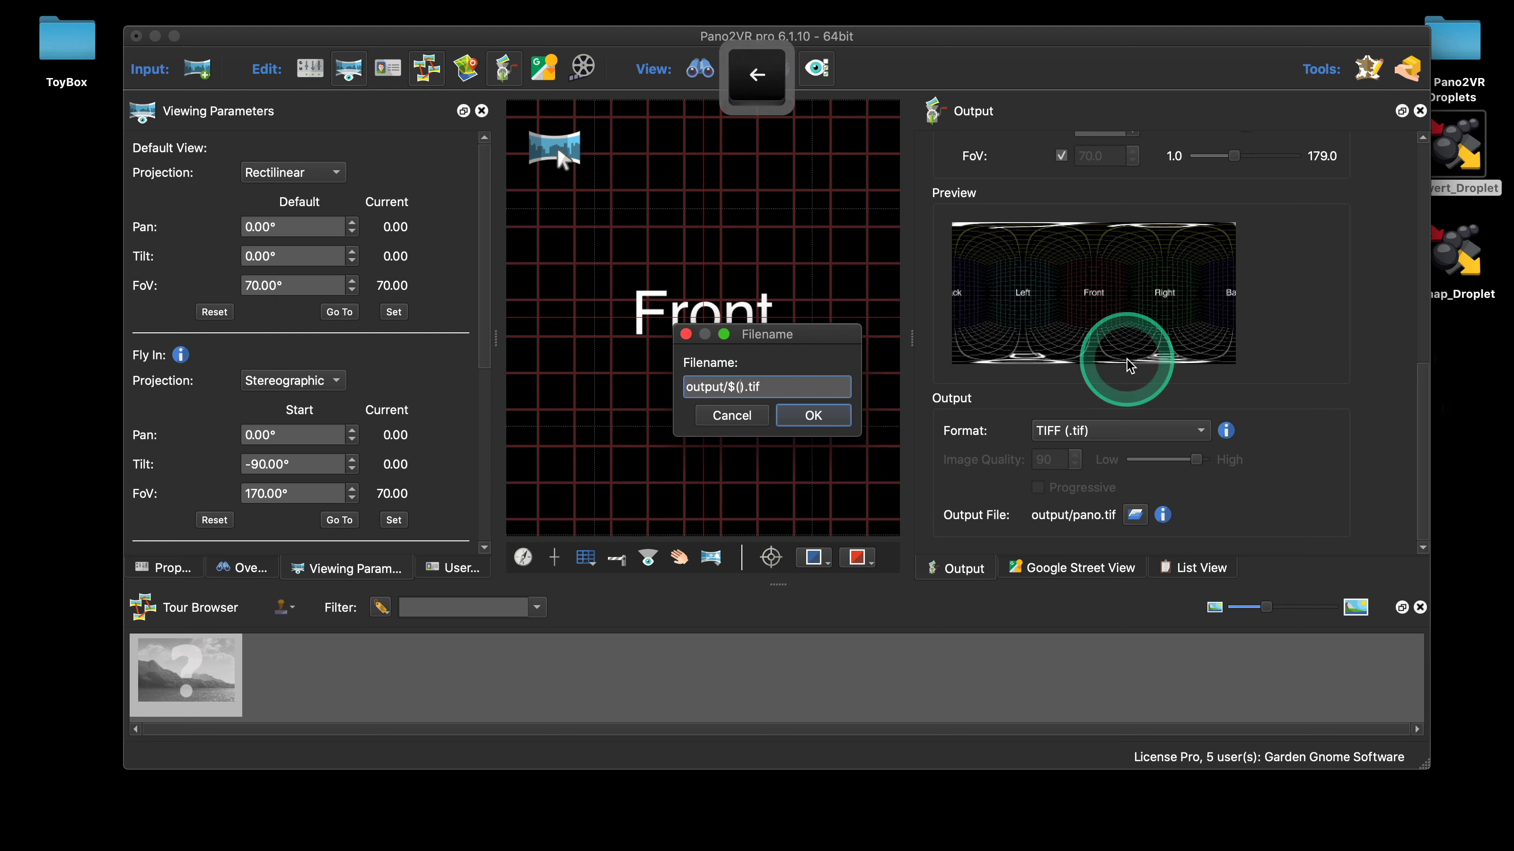
text(n)
click(812, 416)
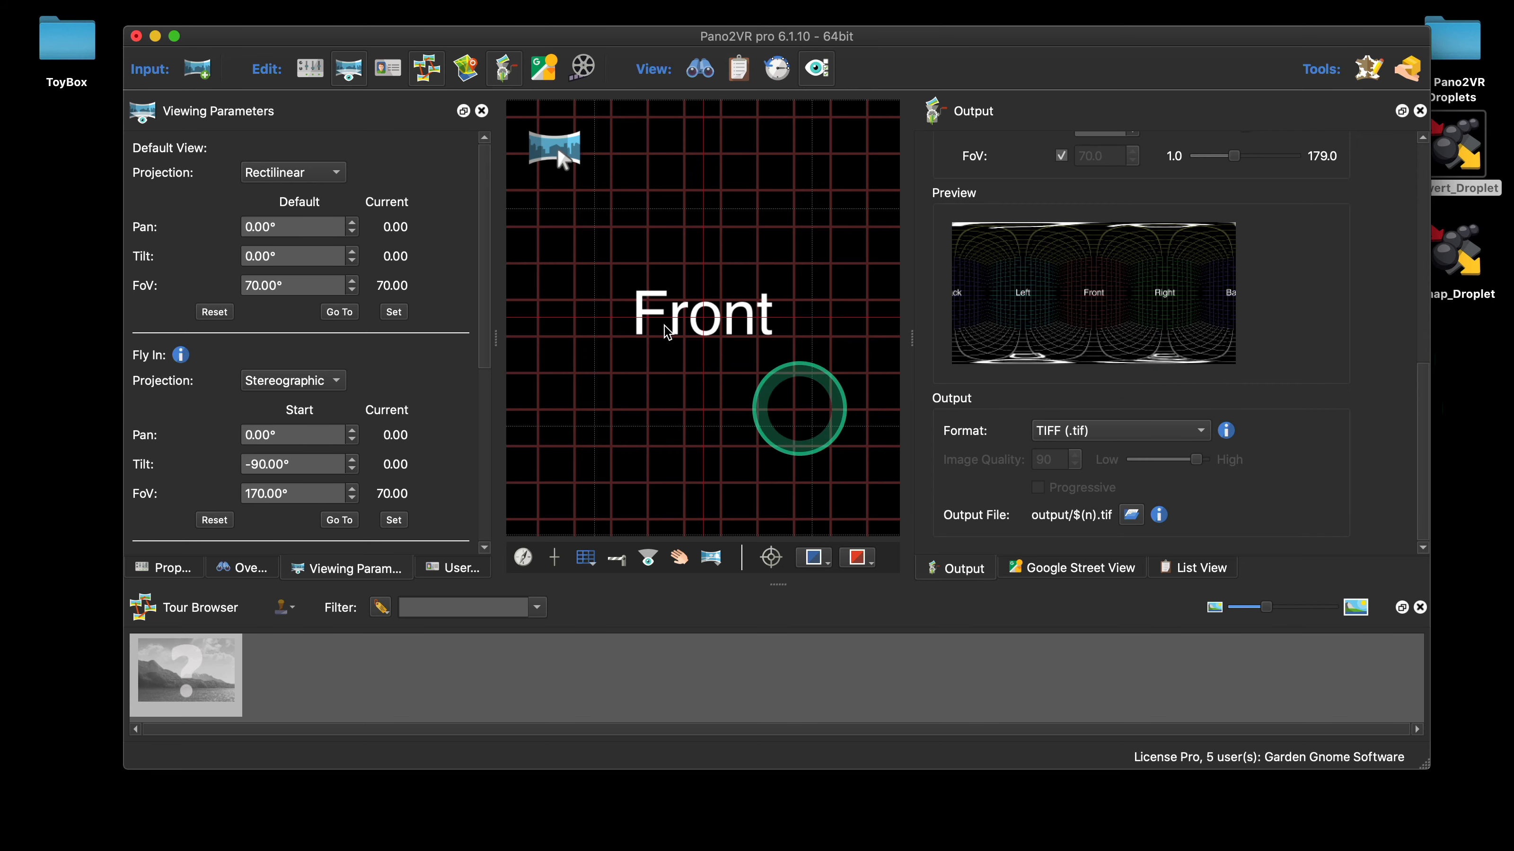
drag(250, 41, 249, 41)
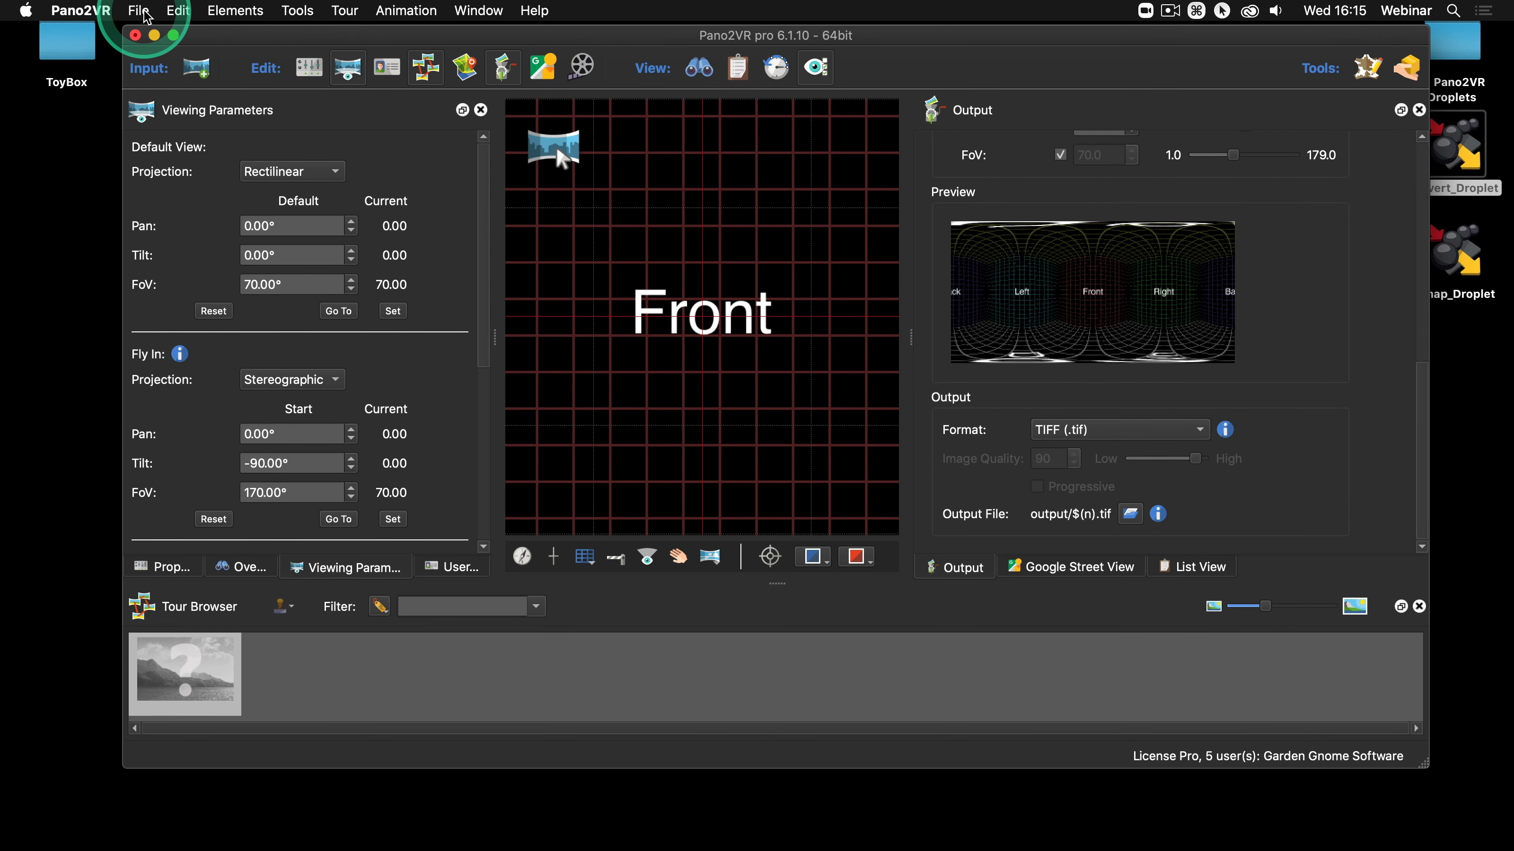
Start creating a conversion droplet with the option to save values in project files enabled
click(144, 11)
click(189, 201)
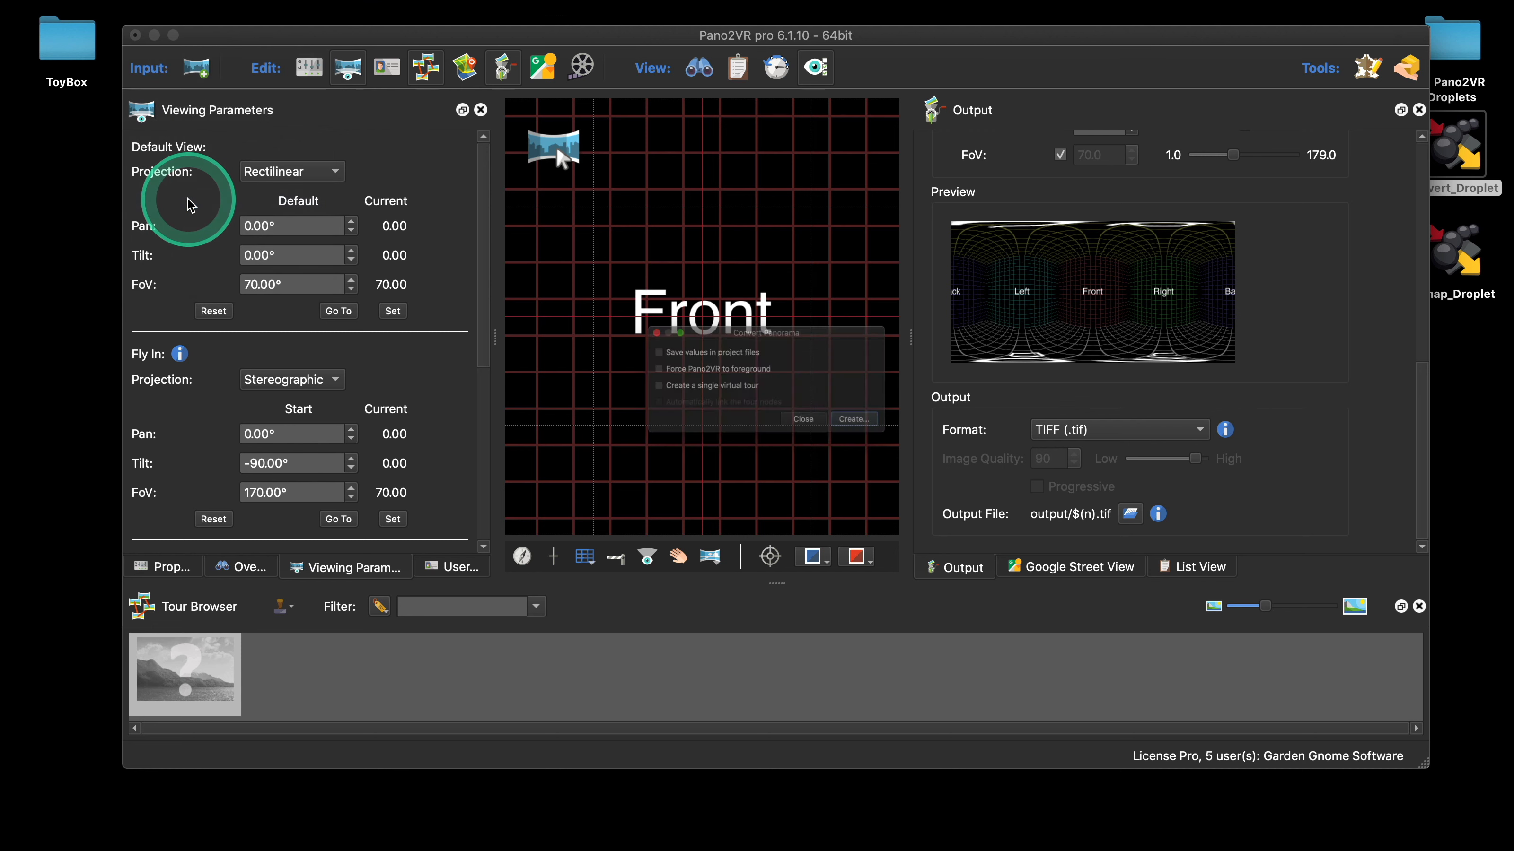
click(594, 336)
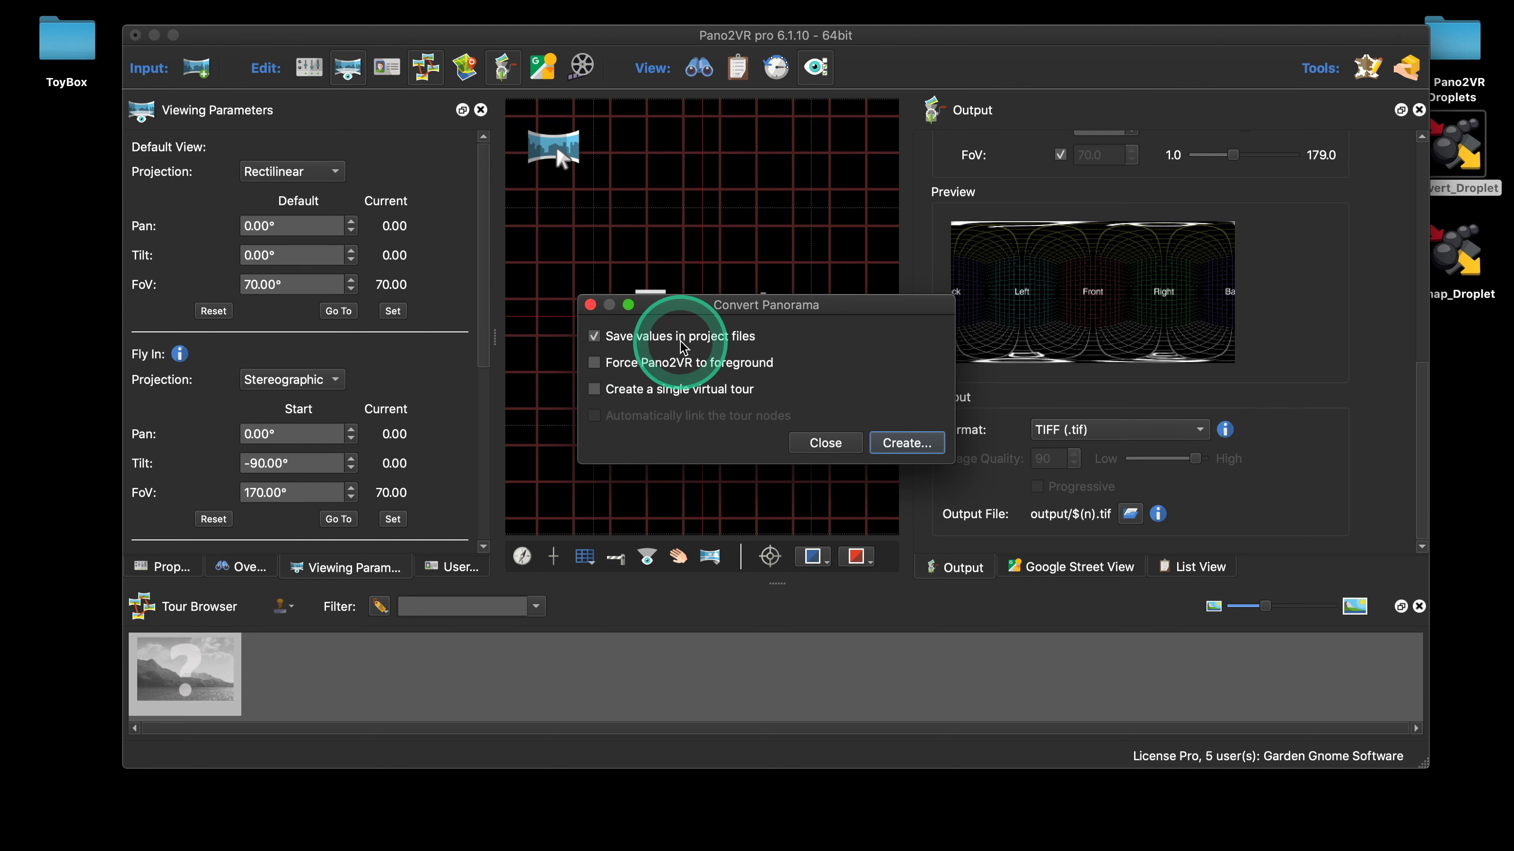
click(920, 447)
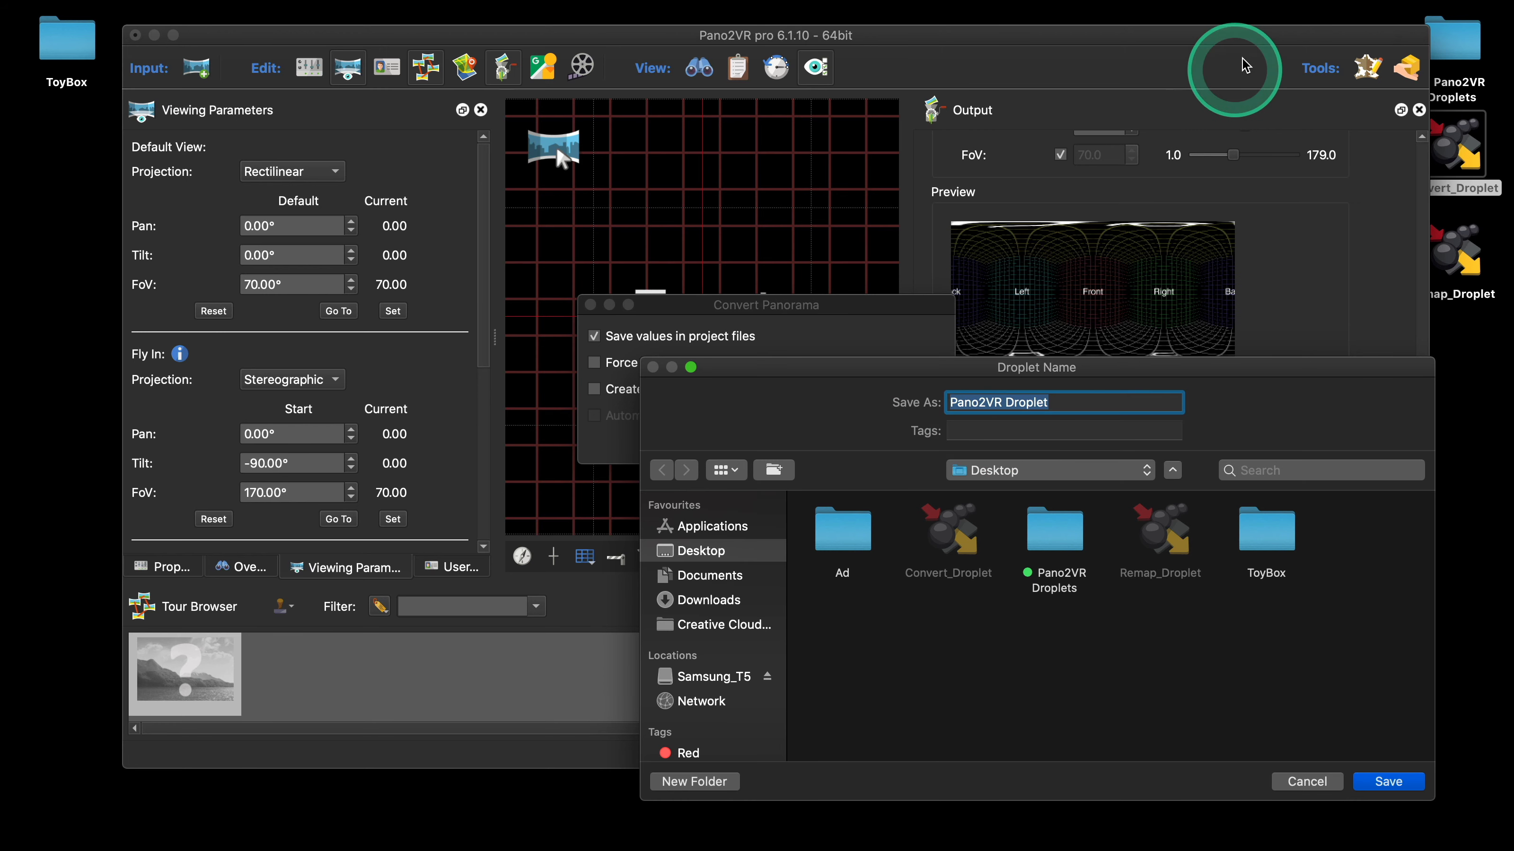
Name the droplet ConvertEditDroplet and save it to the Desktop
drag(1254, 34, 1159, 41)
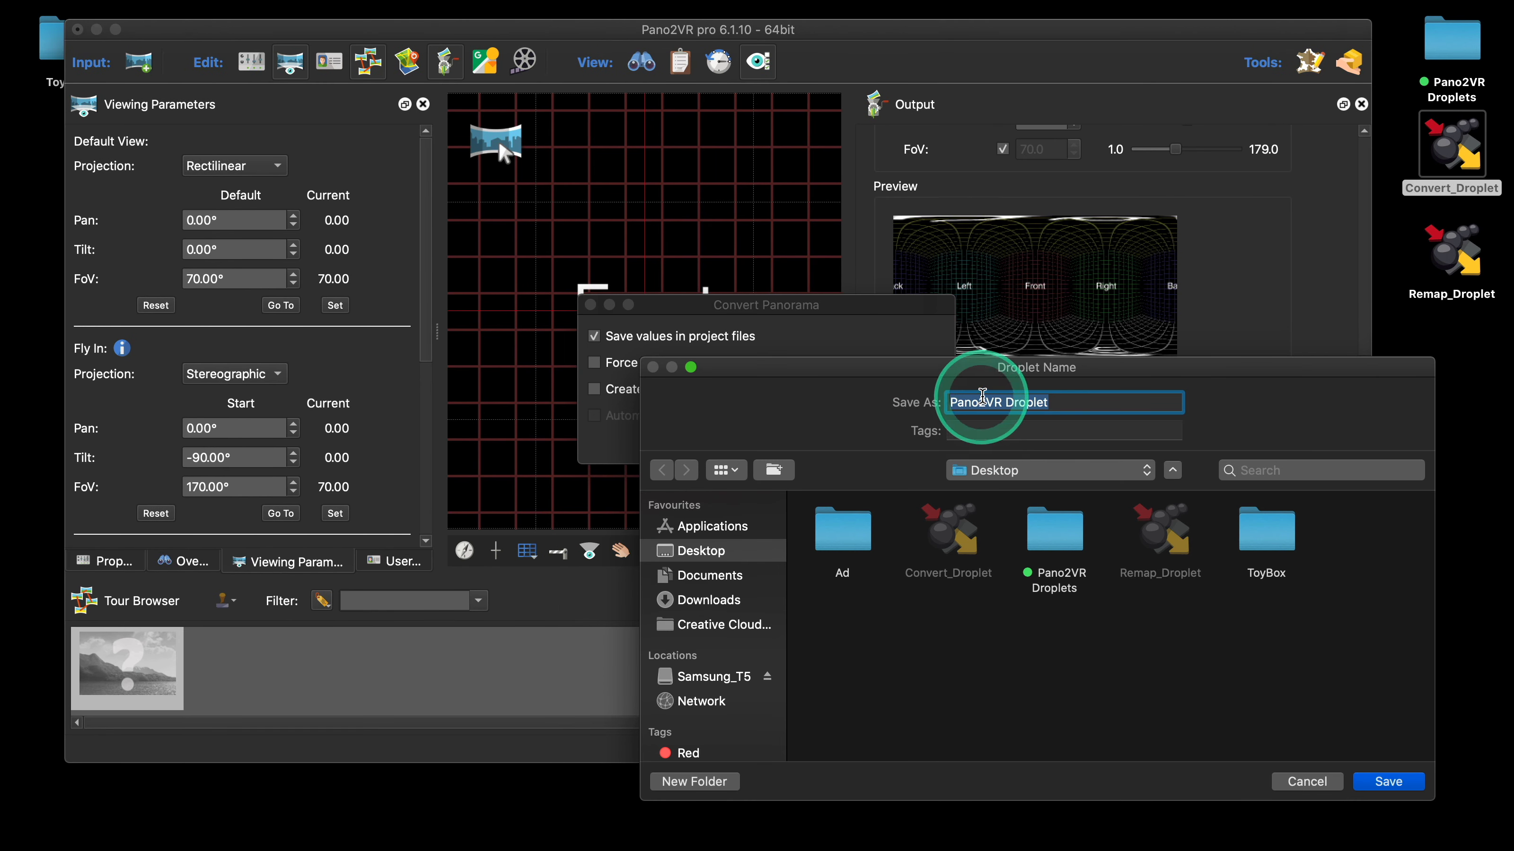
drag(1002, 402, 881, 400)
text(Conv)
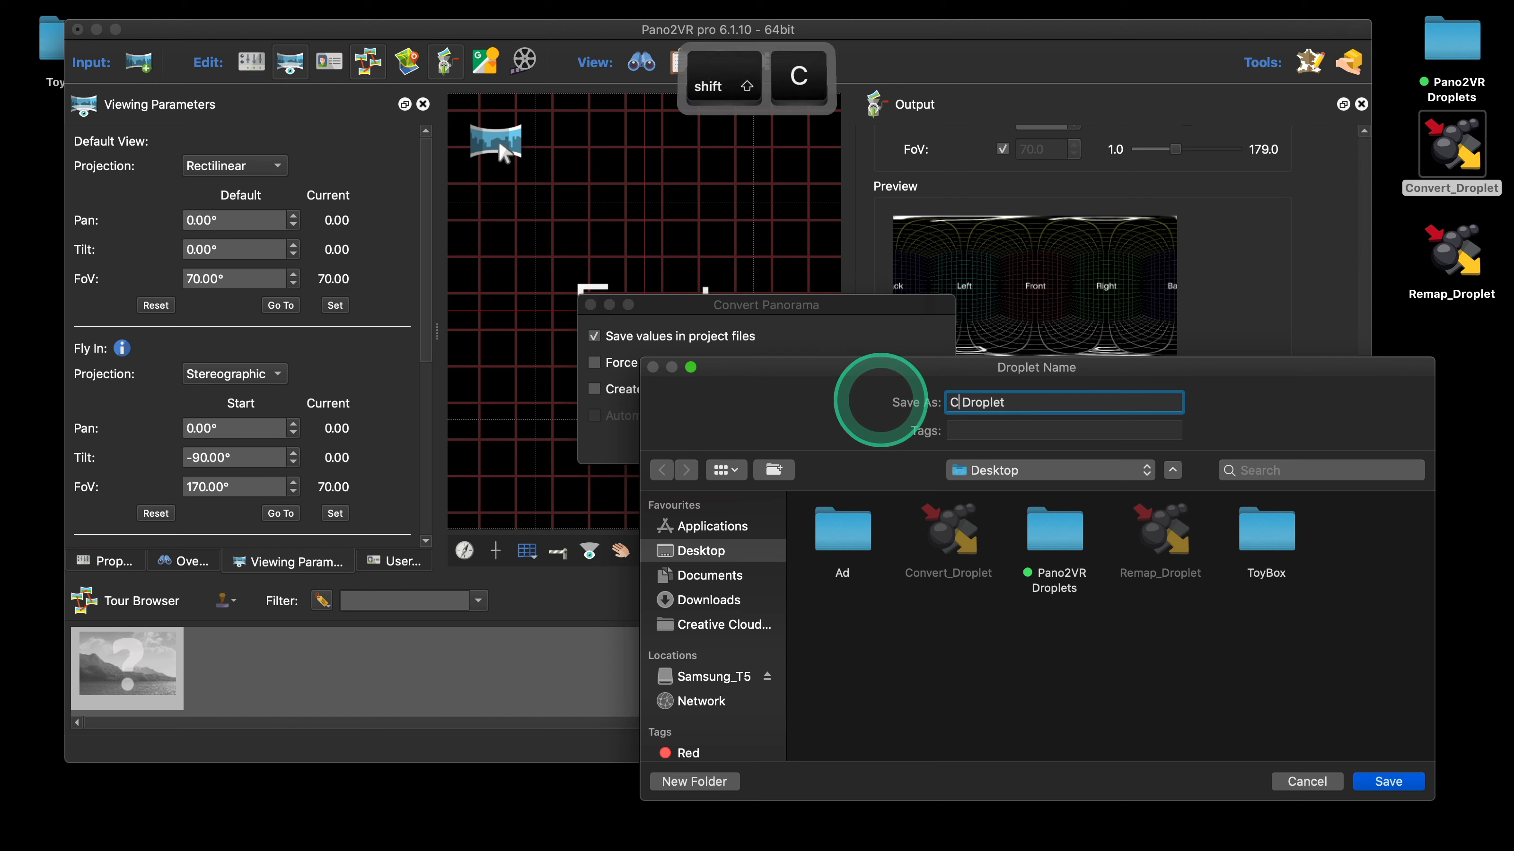
text(ert)
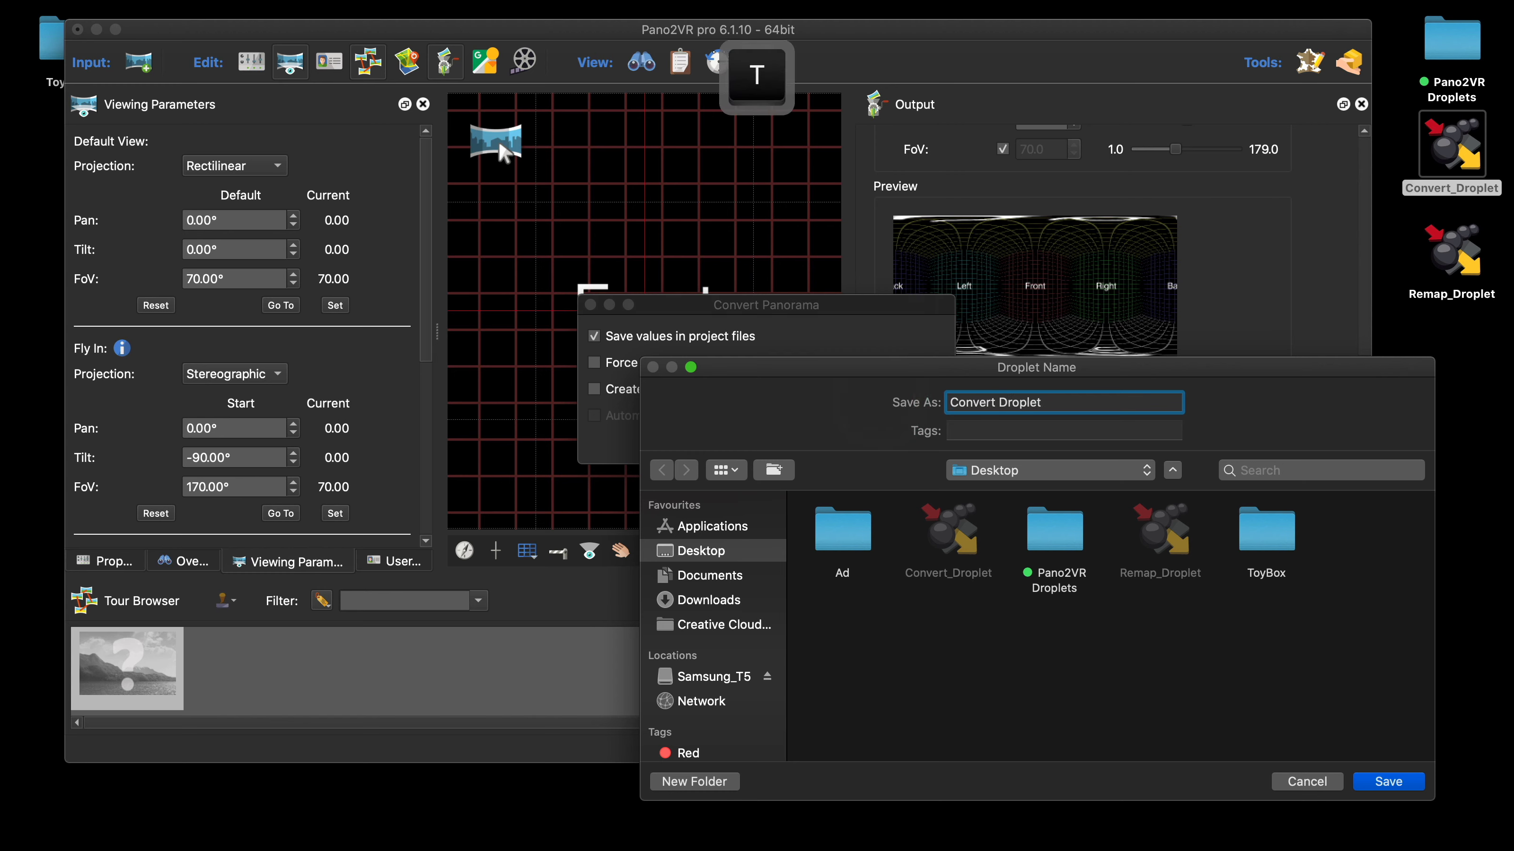
text(Edot)
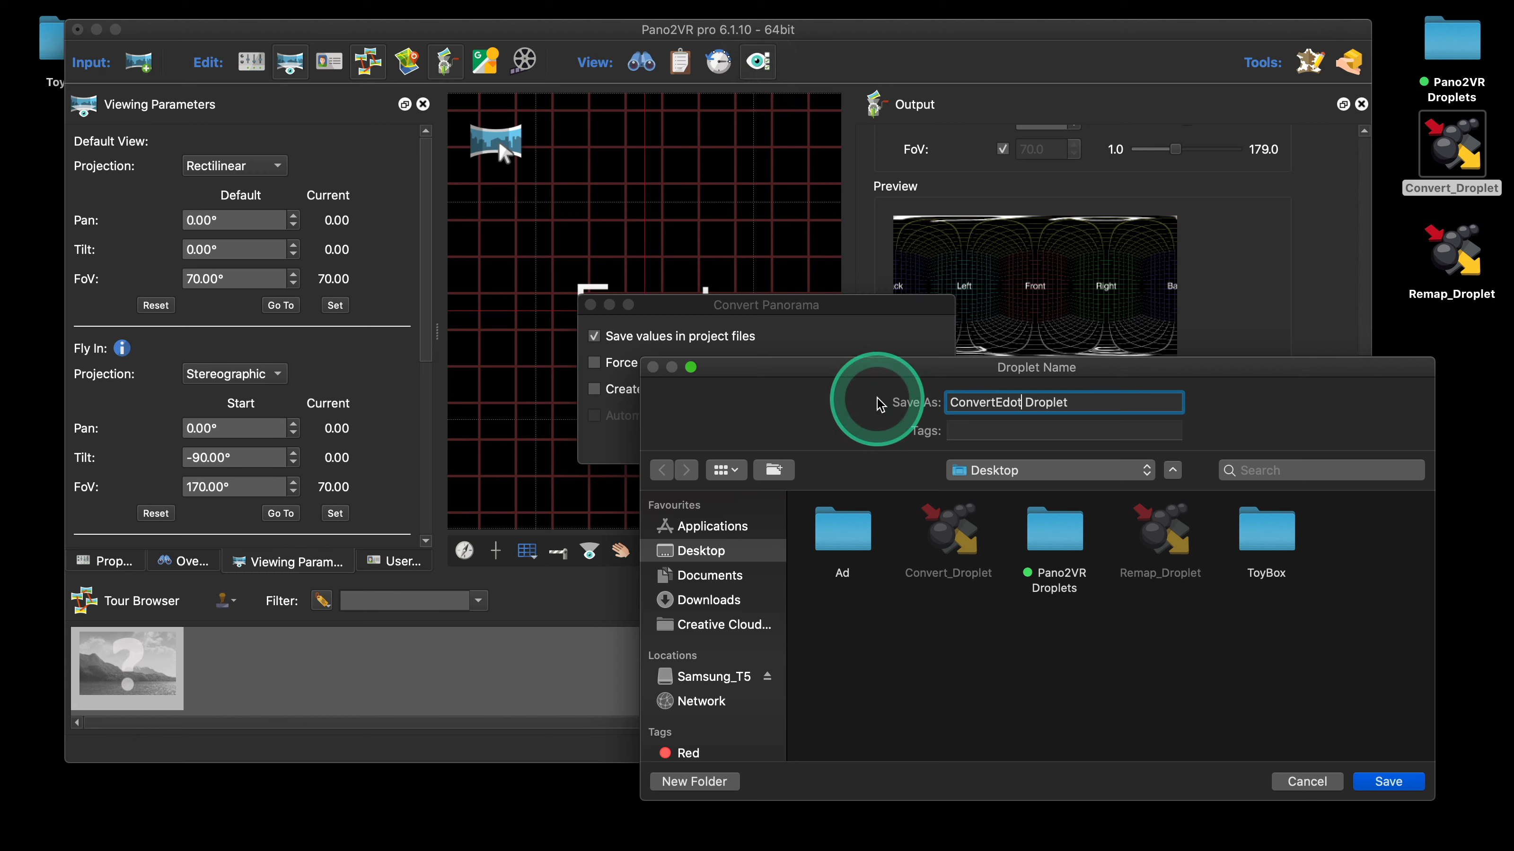
key(BackSpace)
key(BackSpace)
text(it)
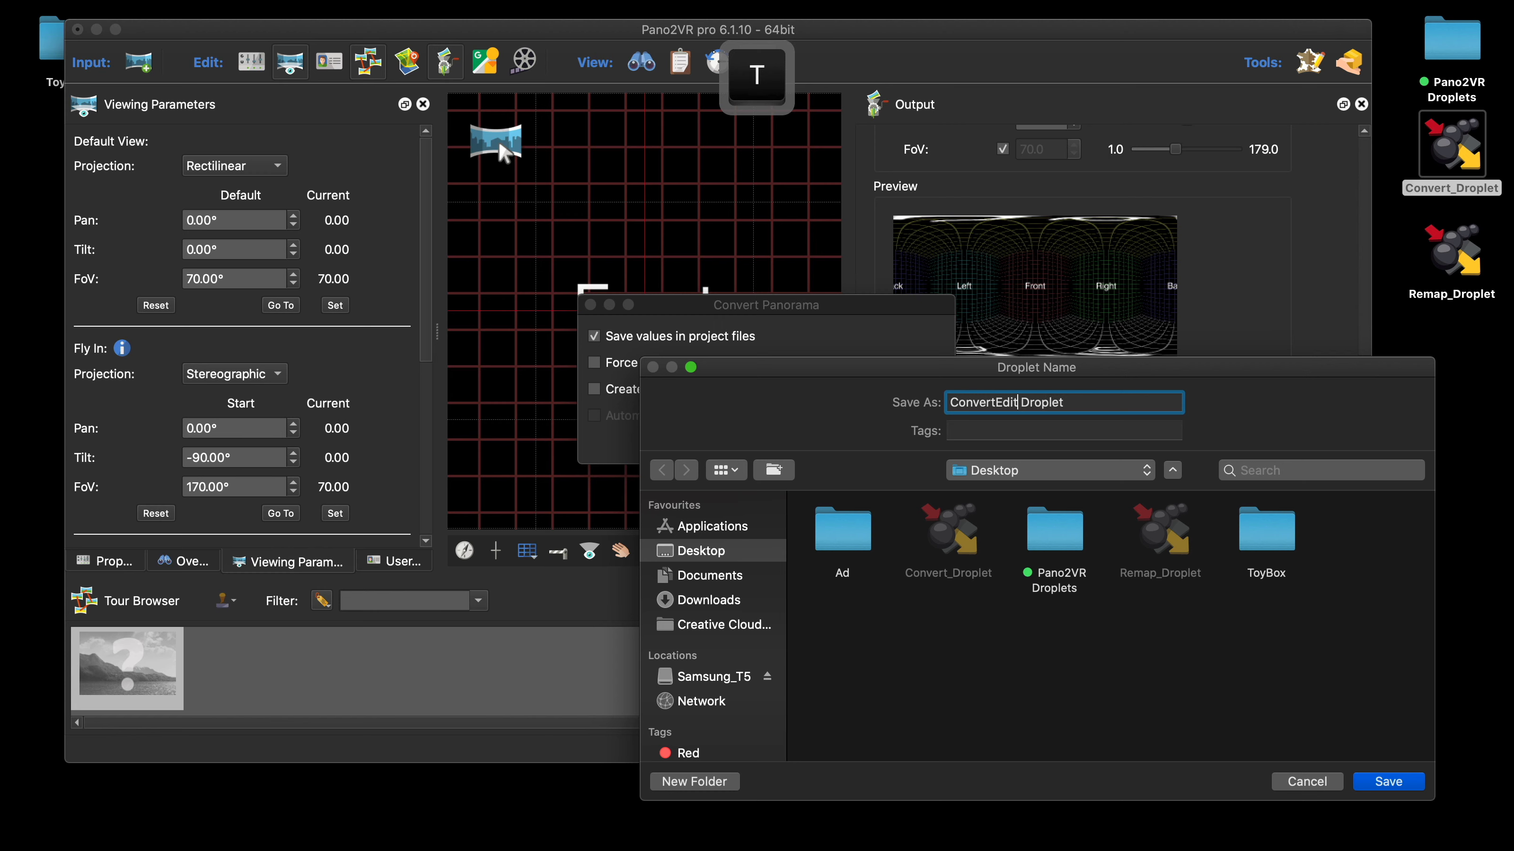
key(Delete)
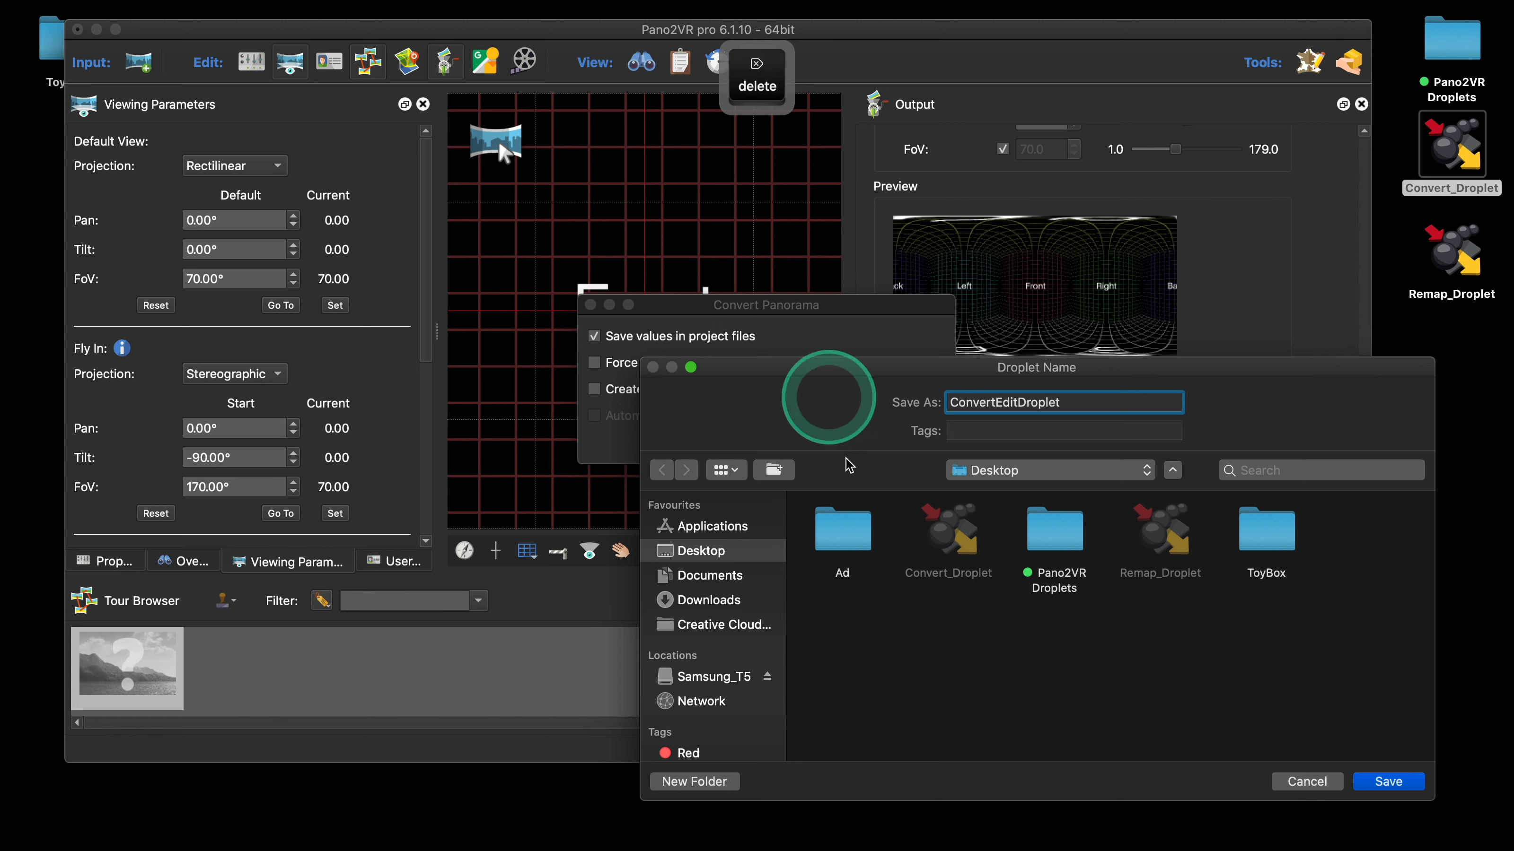
click(1388, 782)
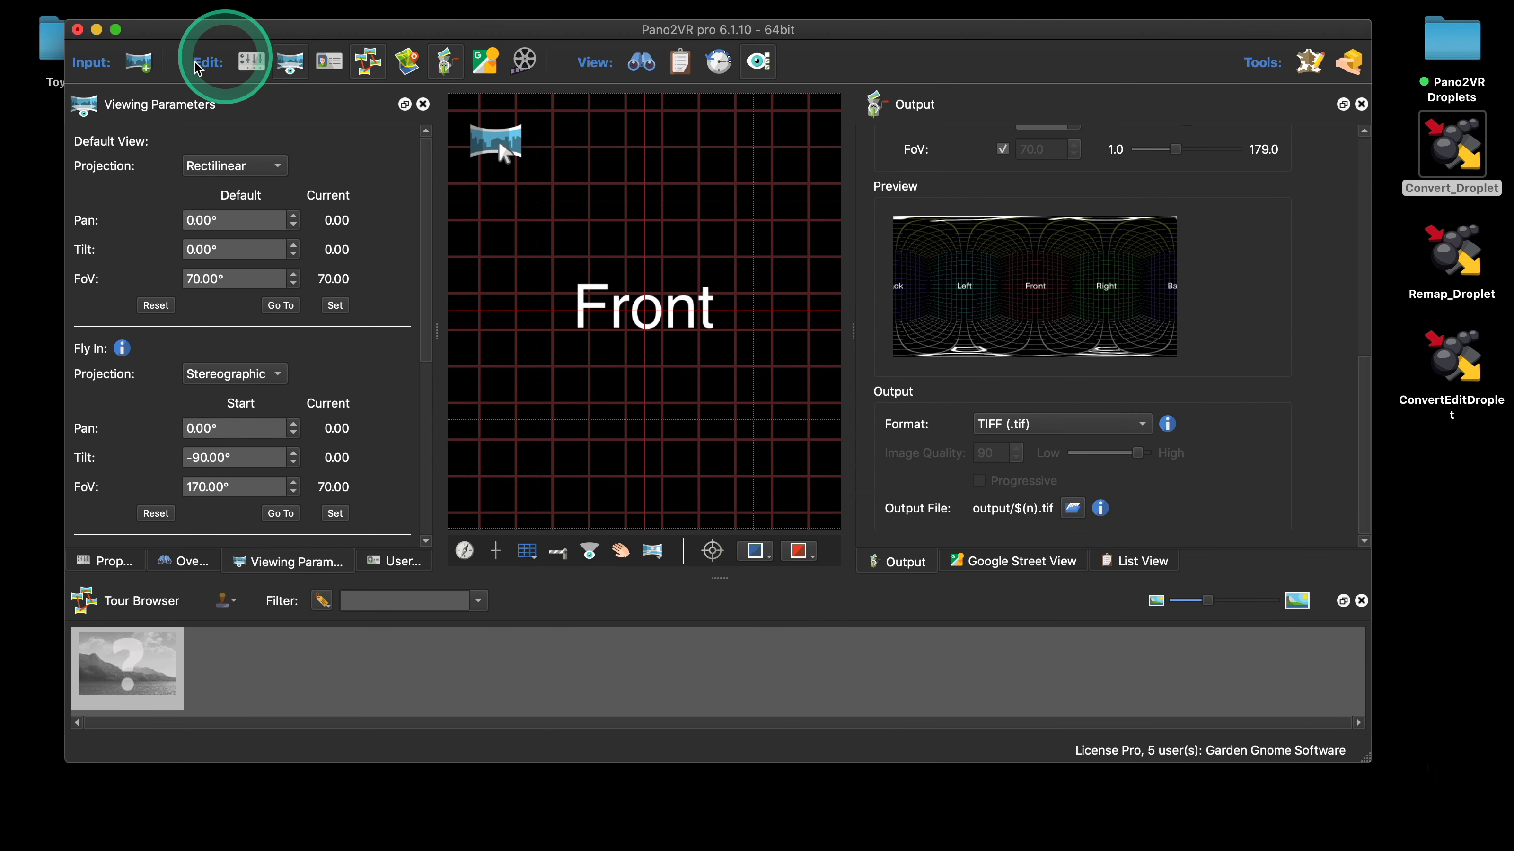
Close the untitled project without saving and move the output folder inside the panoramas folder to the Bin
click(84, 32)
click(662, 410)
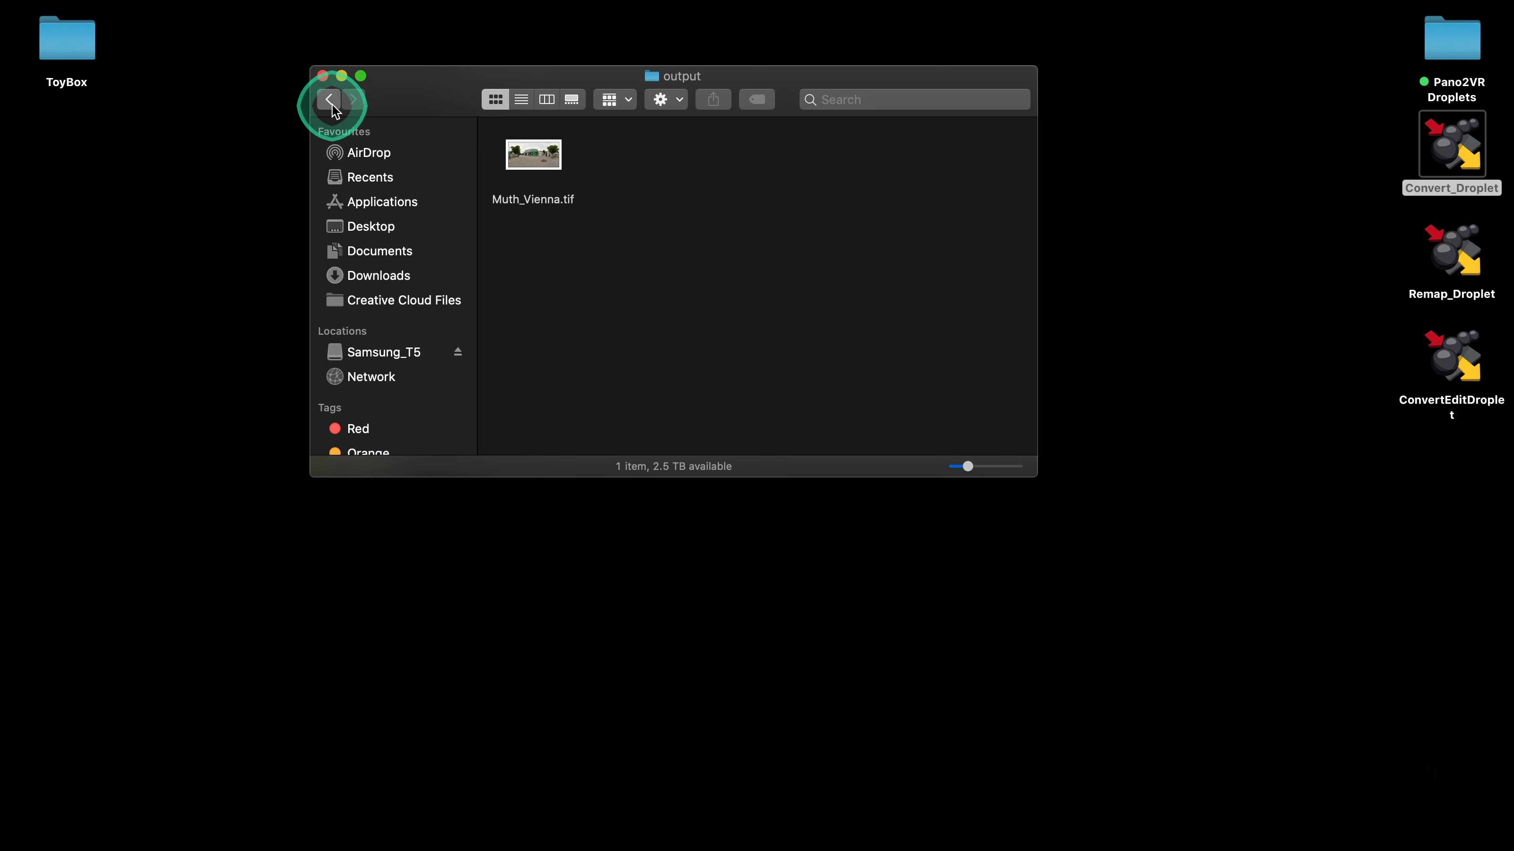
click(330, 101)
click(330, 101)
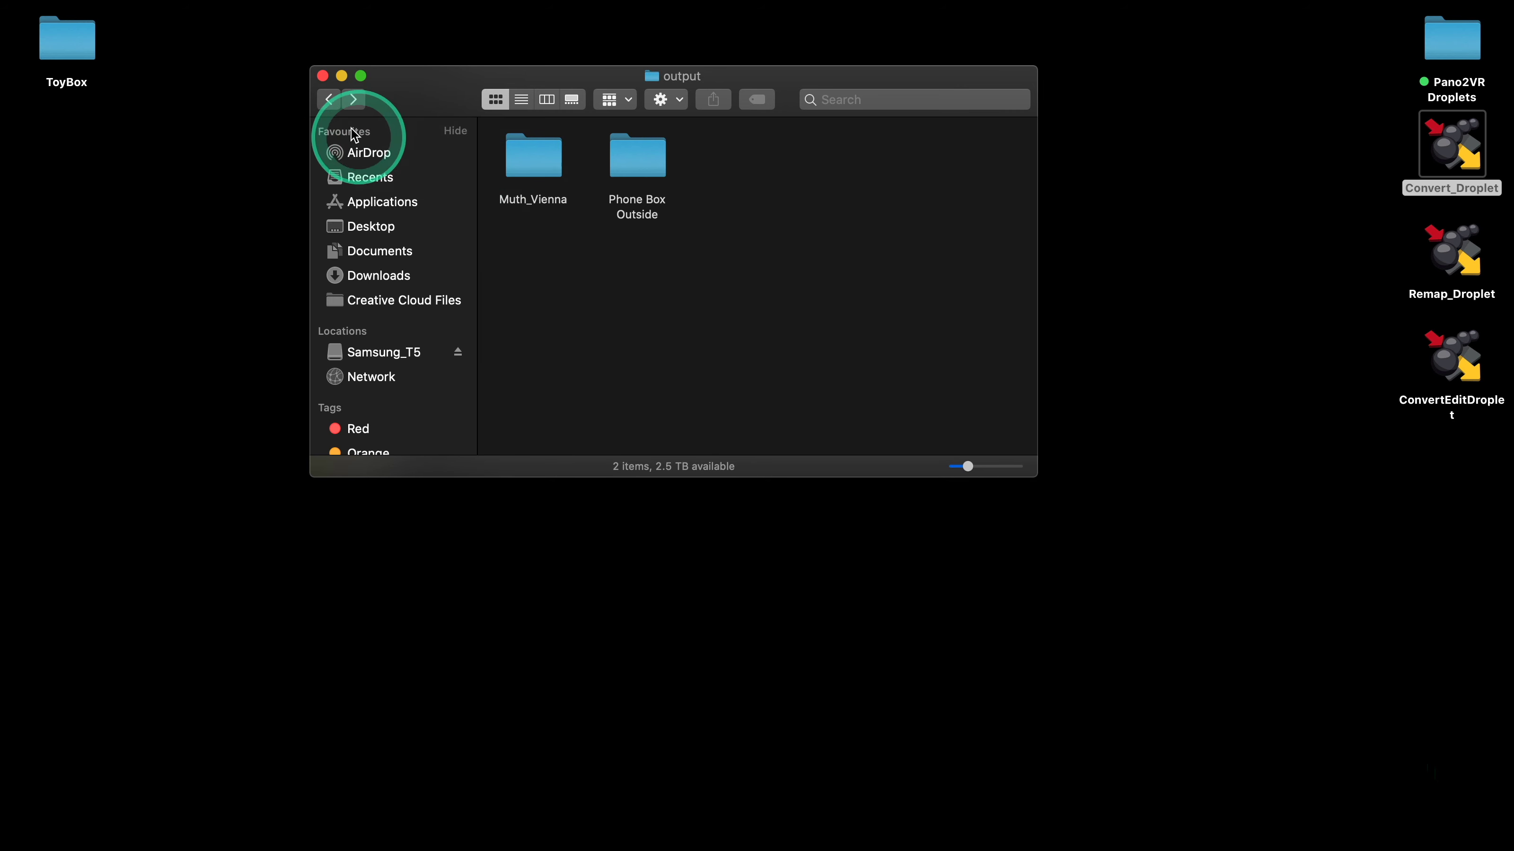
click(337, 103)
drag(741, 179, 972, 814)
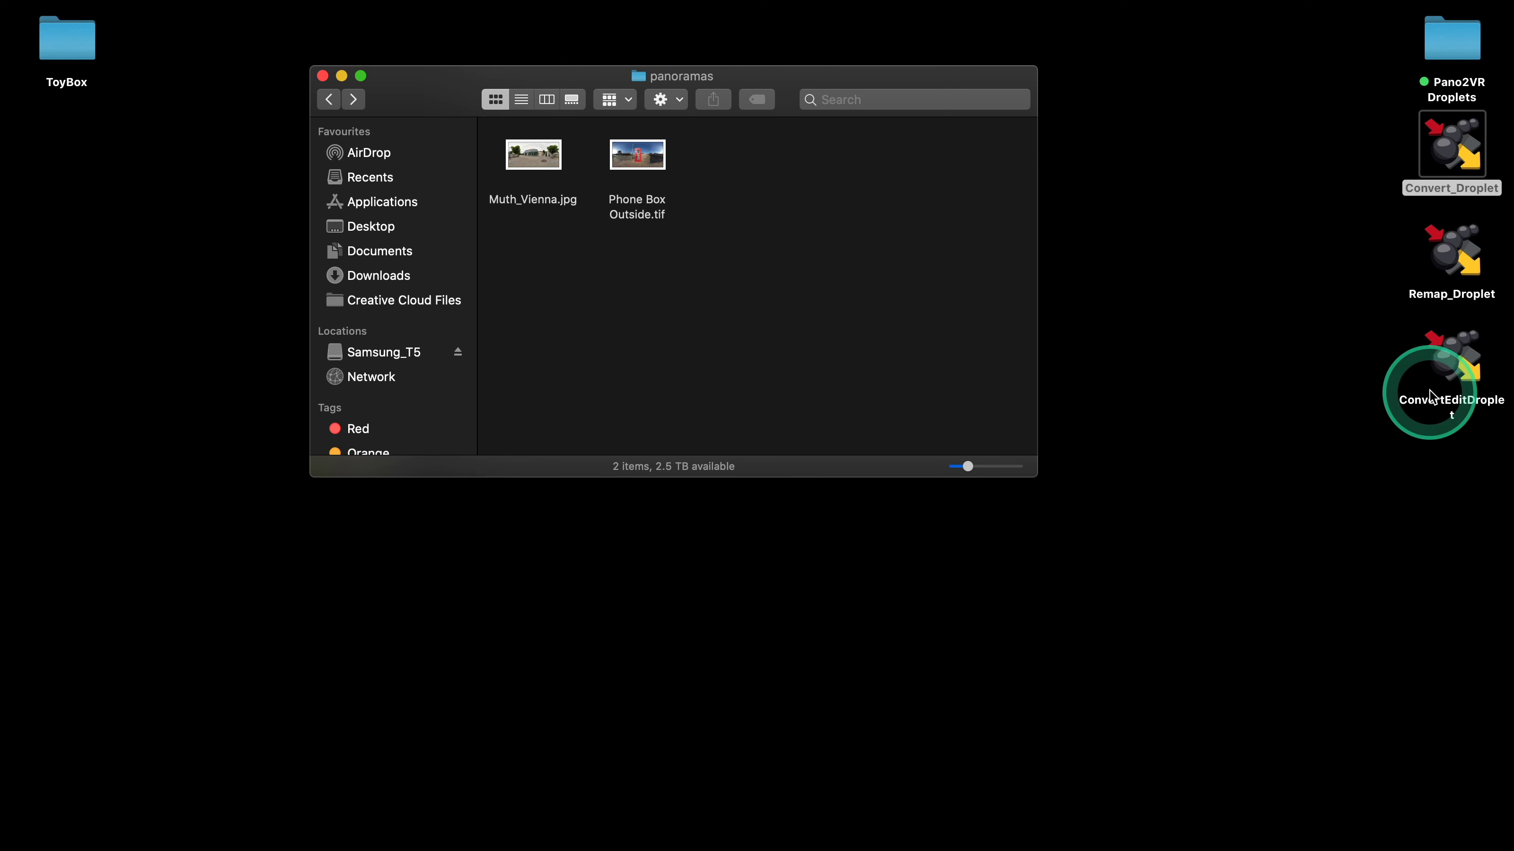
Process Muth_Vienna.jpg with ConvertEditDroplet and open the Muth_Vienna.p2vr project file
drag(537, 159, 1449, 365)
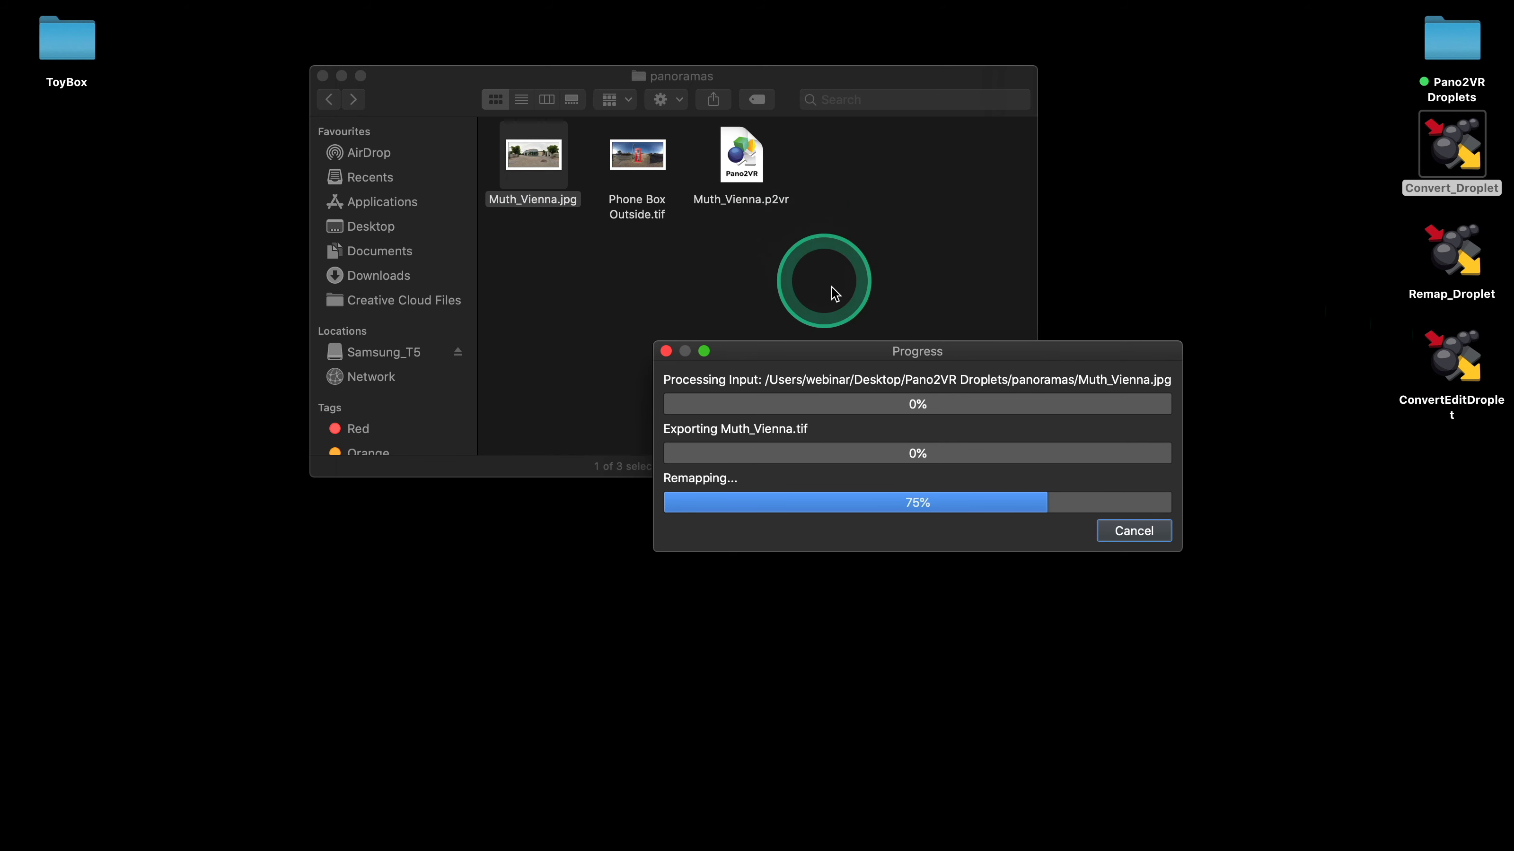
double_click(733, 178)
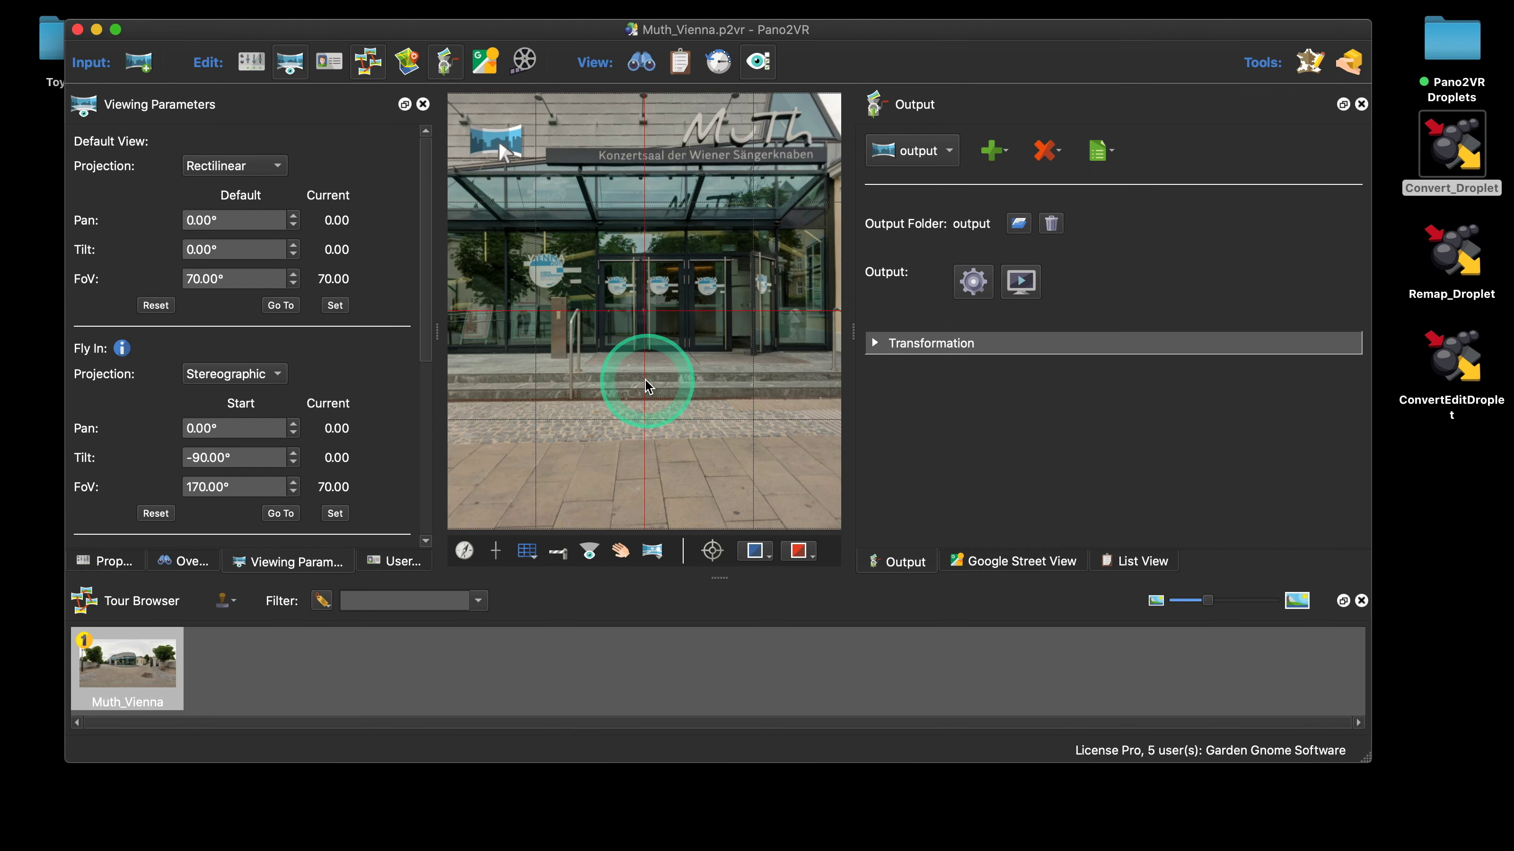
Set the default view to face the lamp post at pan 178.33° and tilt -1.76°, and generate the Transformation output
drag(648, 387, 393, 343)
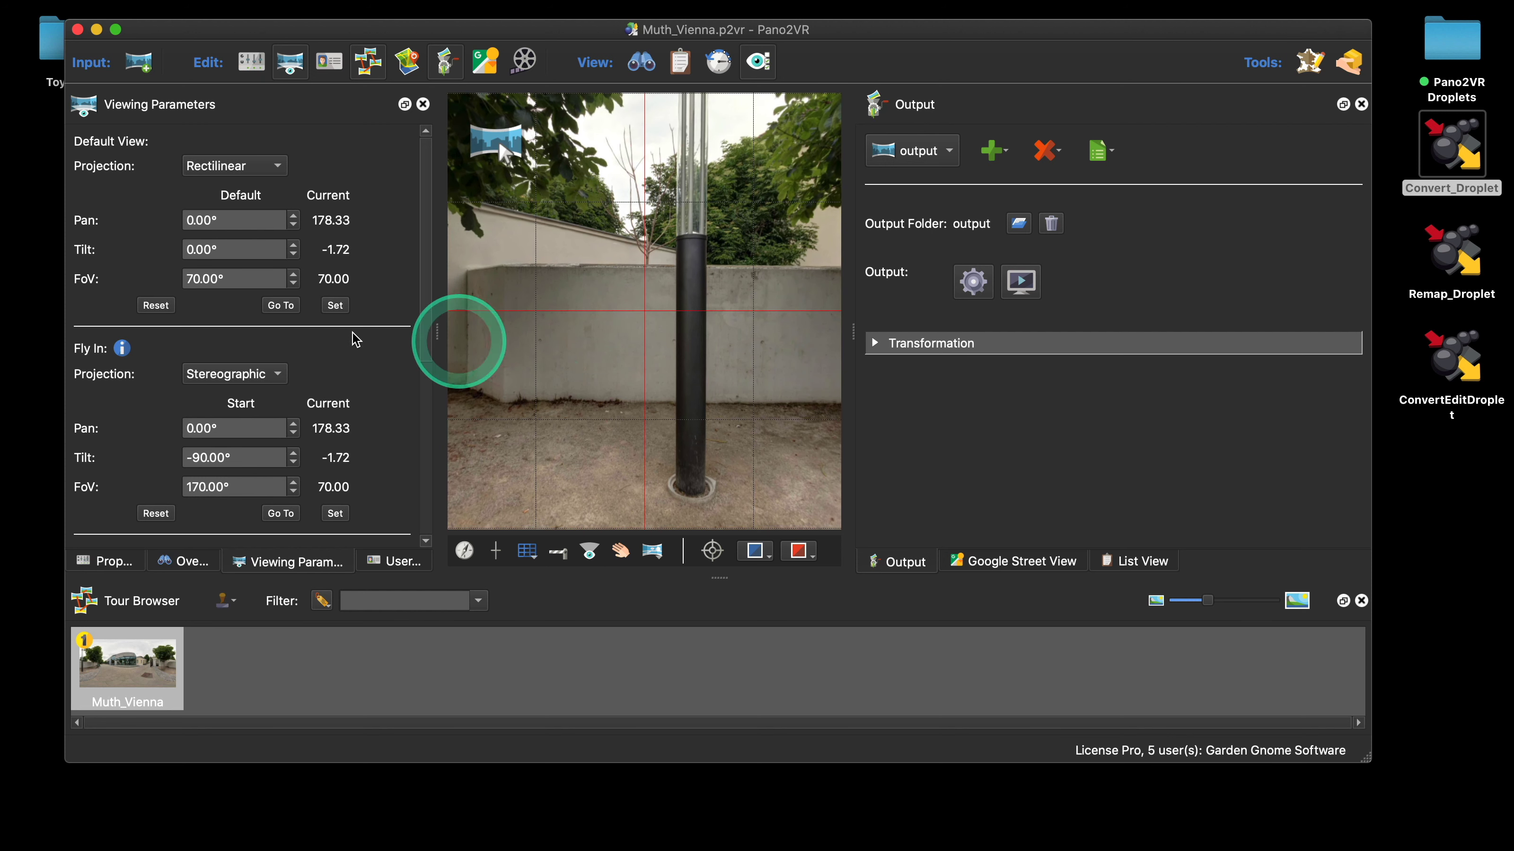
click(335, 305)
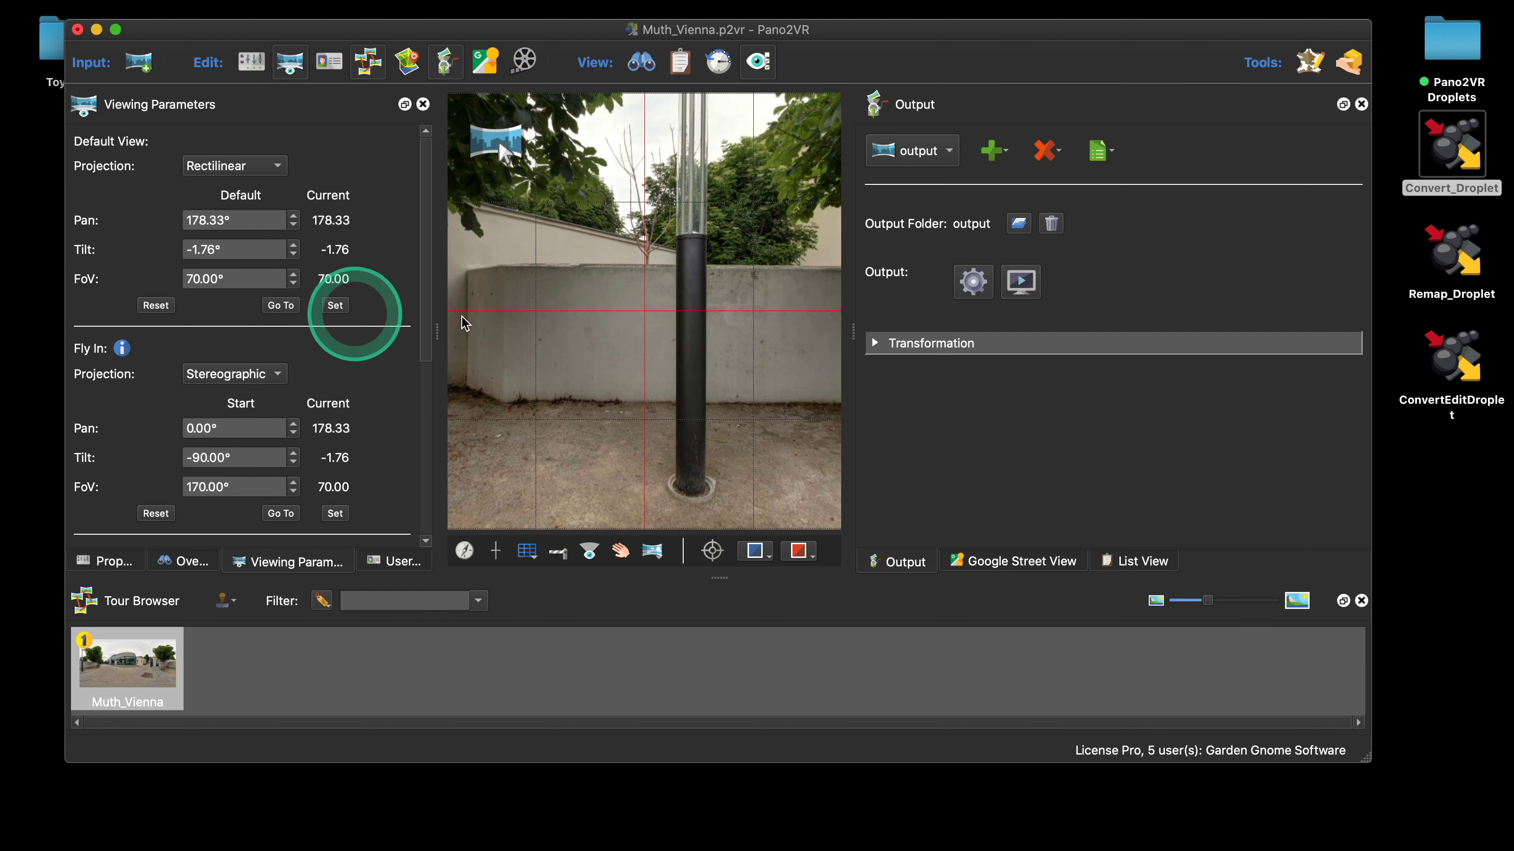
click(973, 281)
click(845, 410)
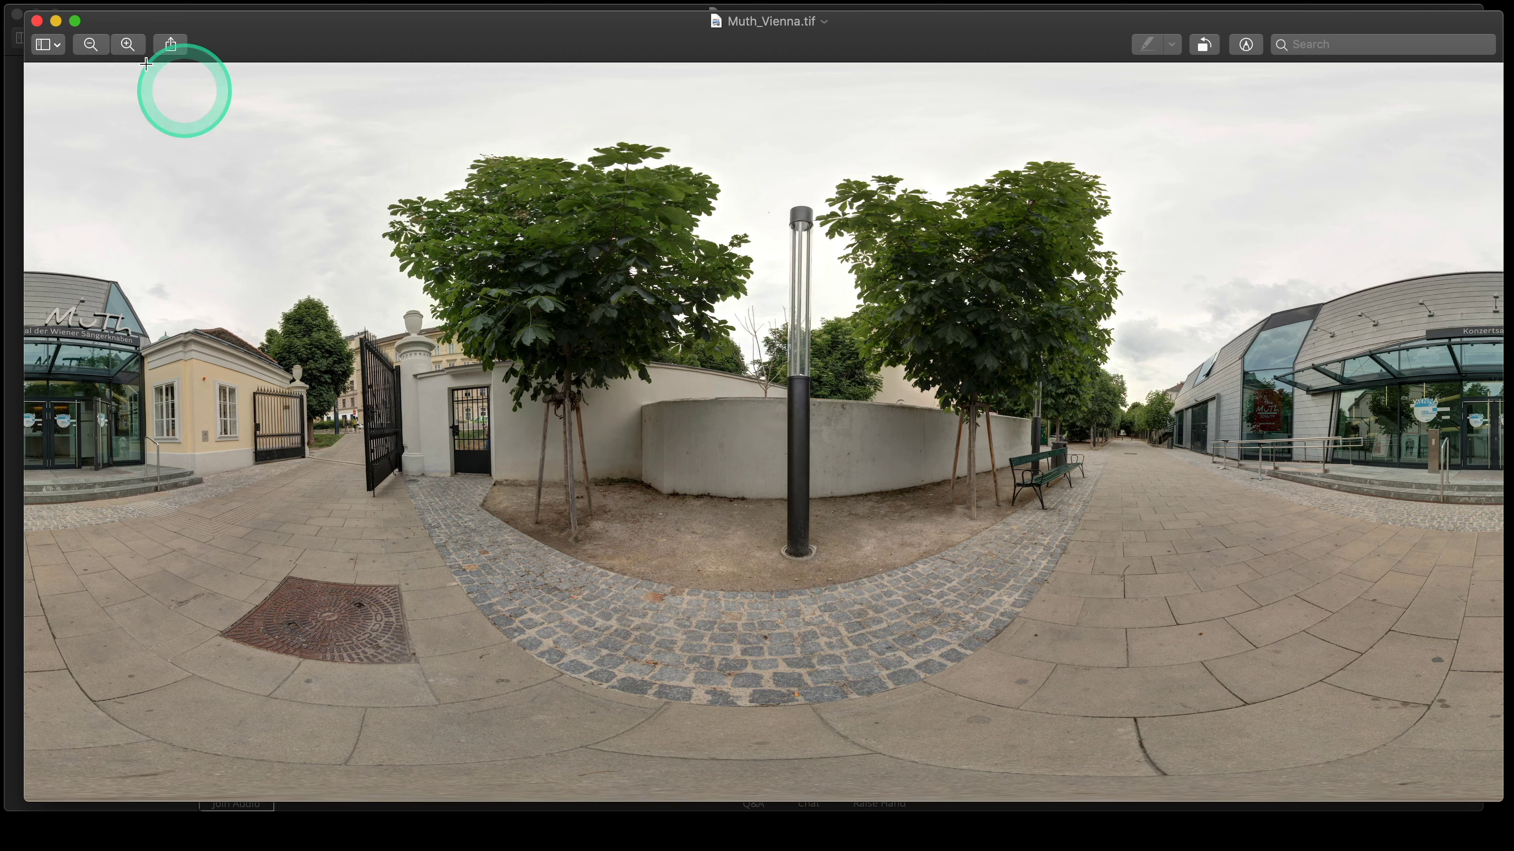
Close the Muth_Vienna.tif image and the Muth_Vienna.p2vr project without saving changes
click(37, 21)
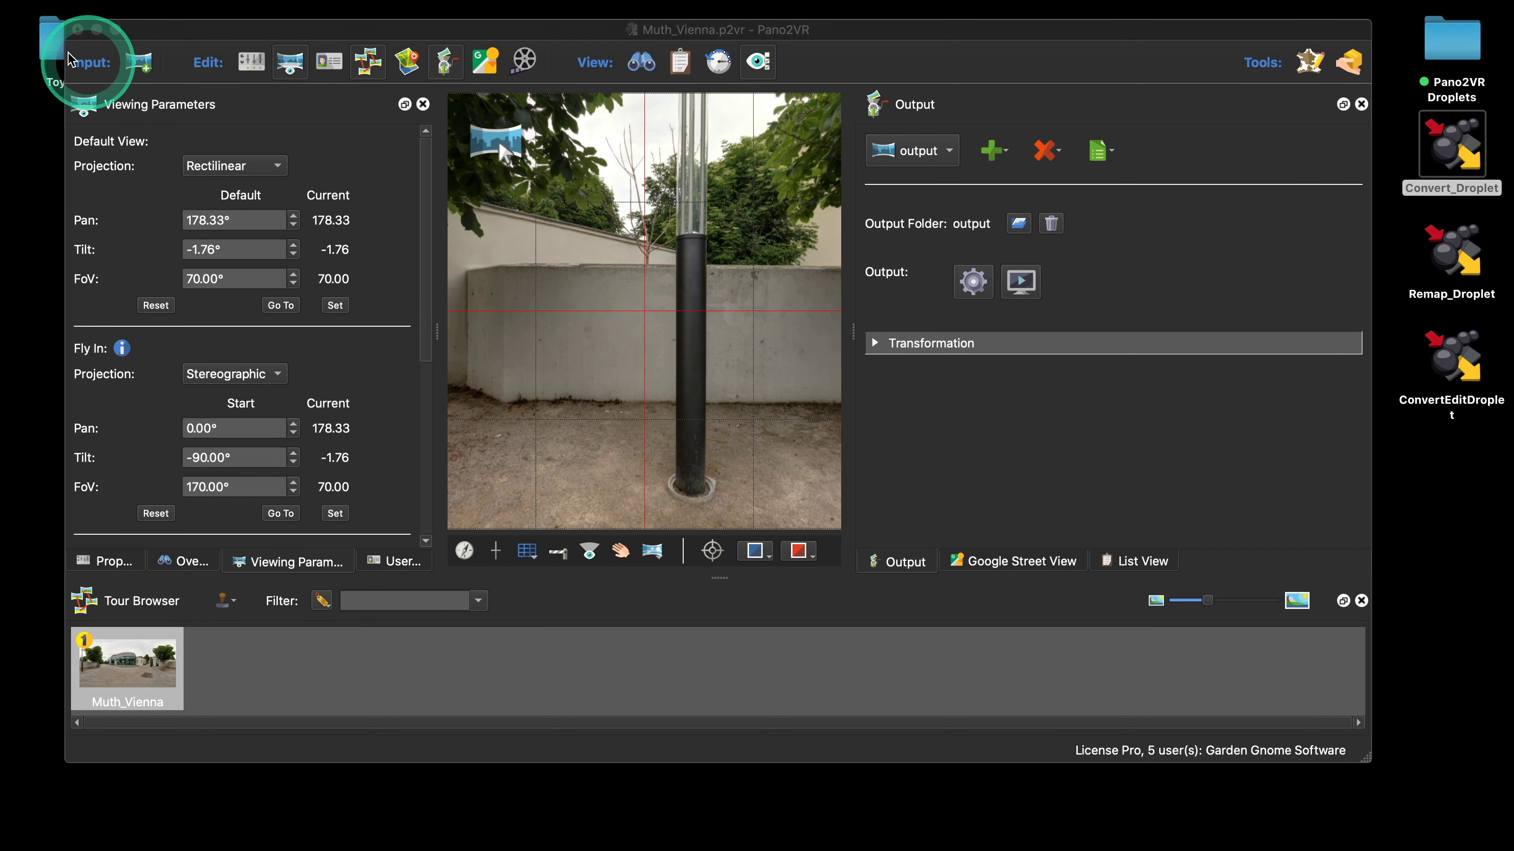
click(77, 29)
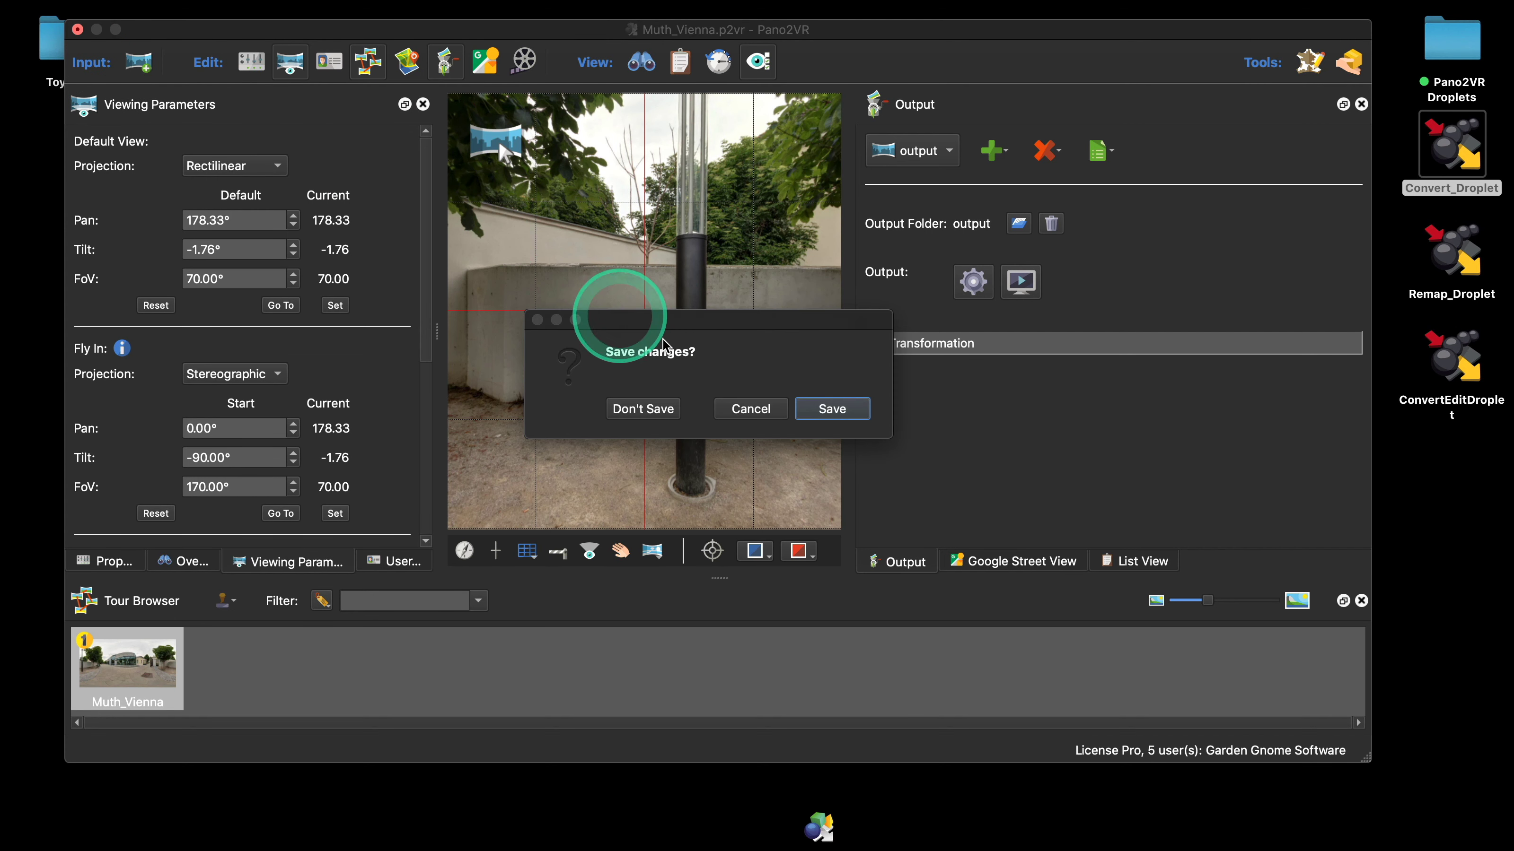
click(668, 412)
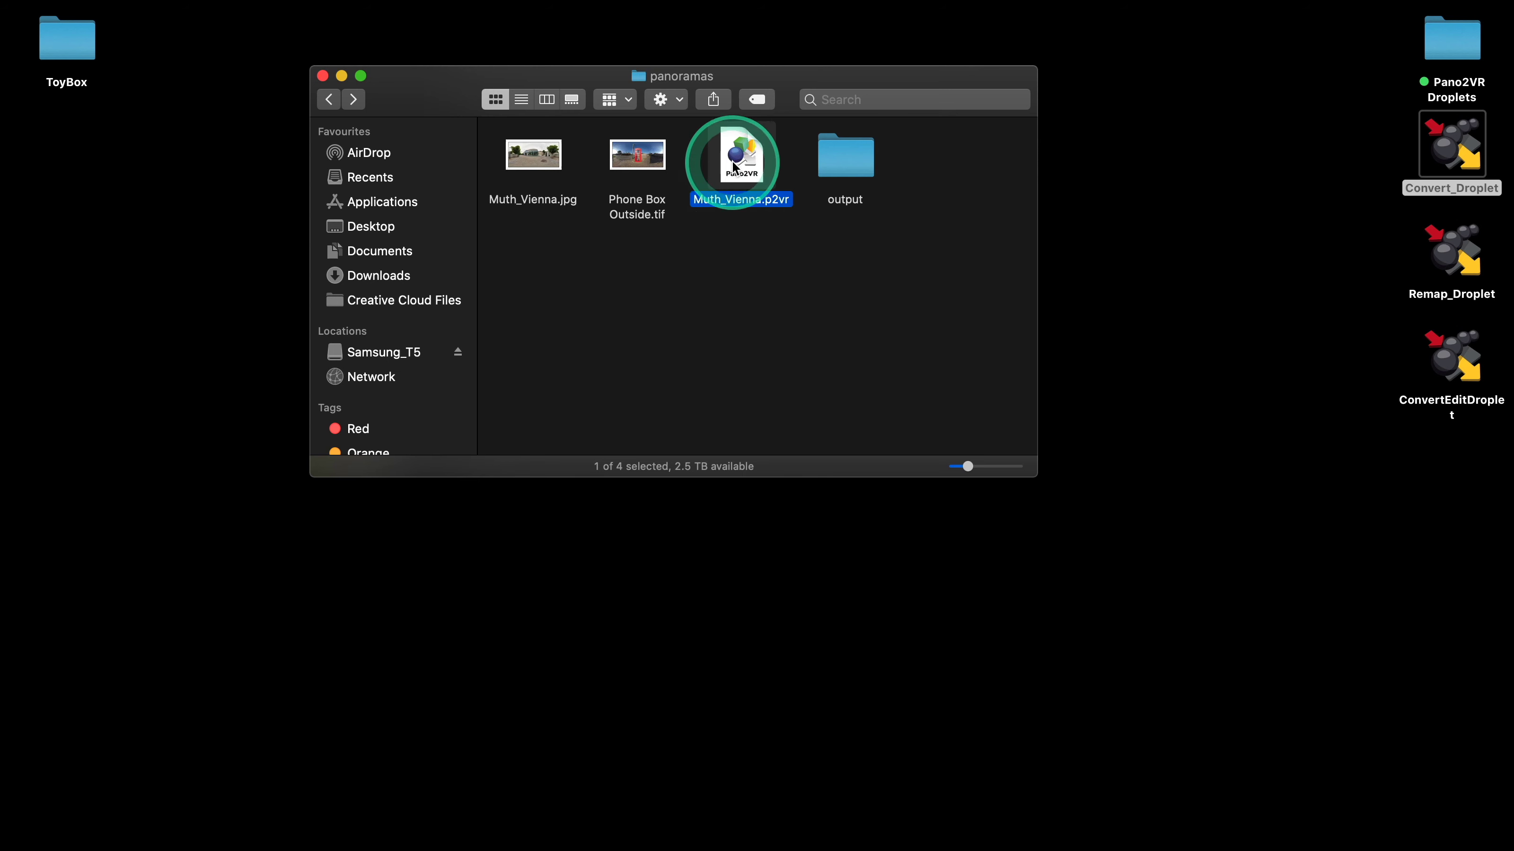
Move Muth_Vienna.p2vr and the output folder to the Bin and empty the Bin
drag(730, 242, 861, 177)
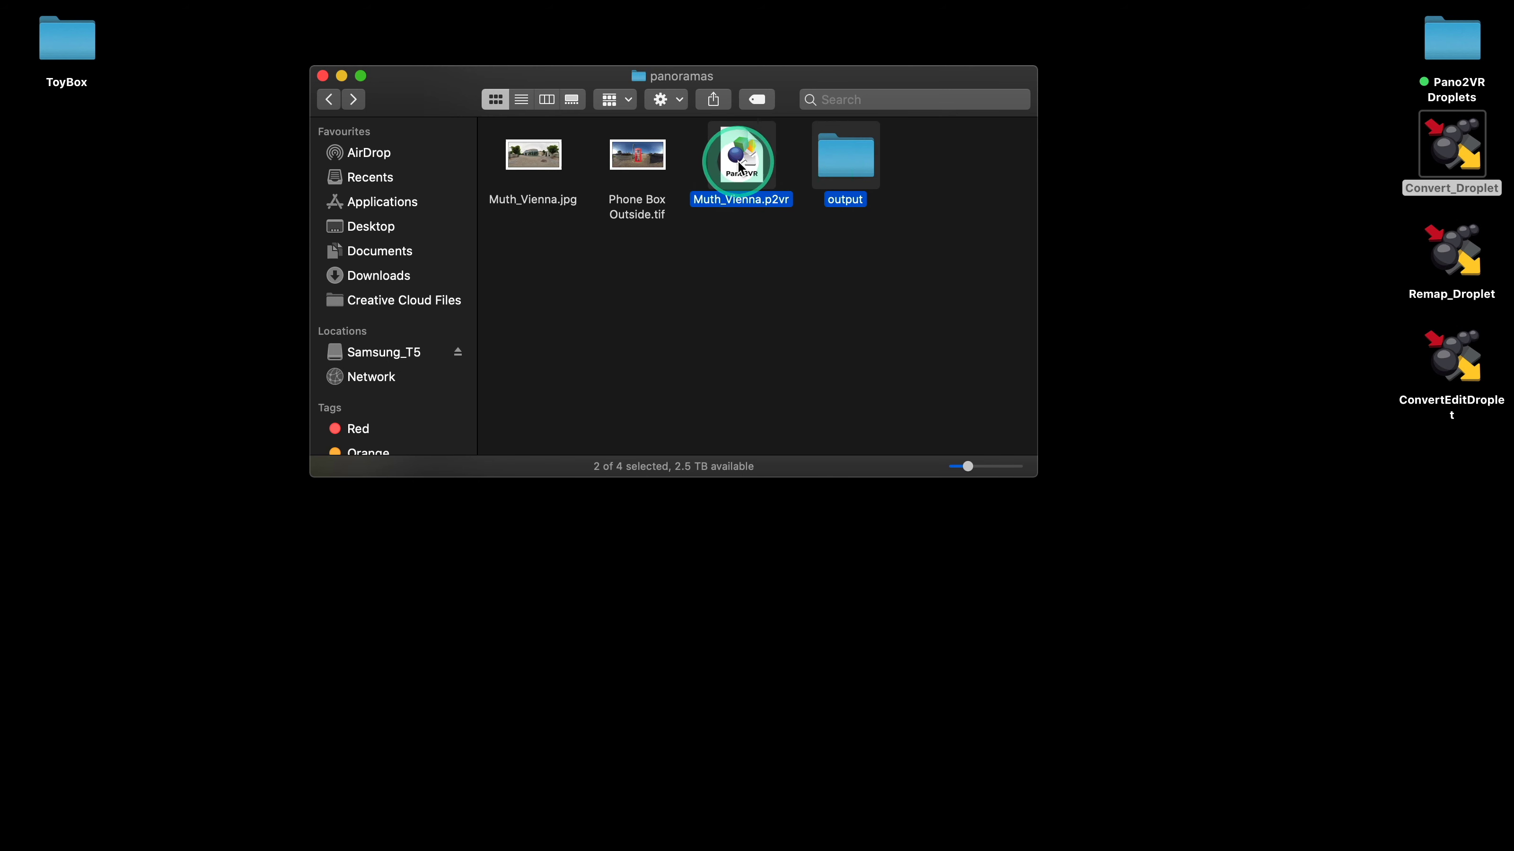
drag(740, 171, 974, 778)
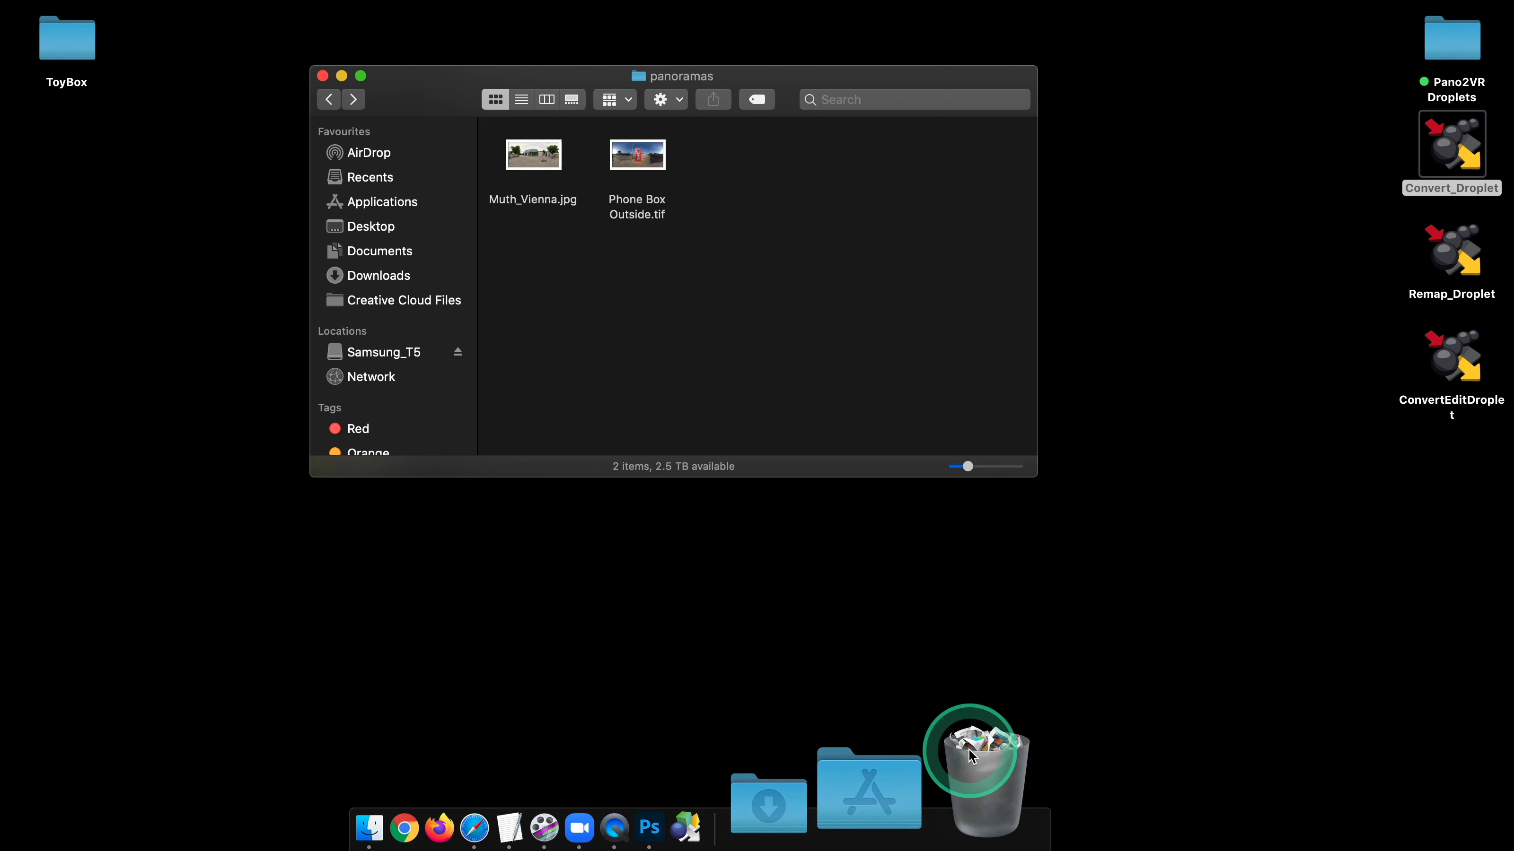
right_click(971, 756)
click(1006, 692)
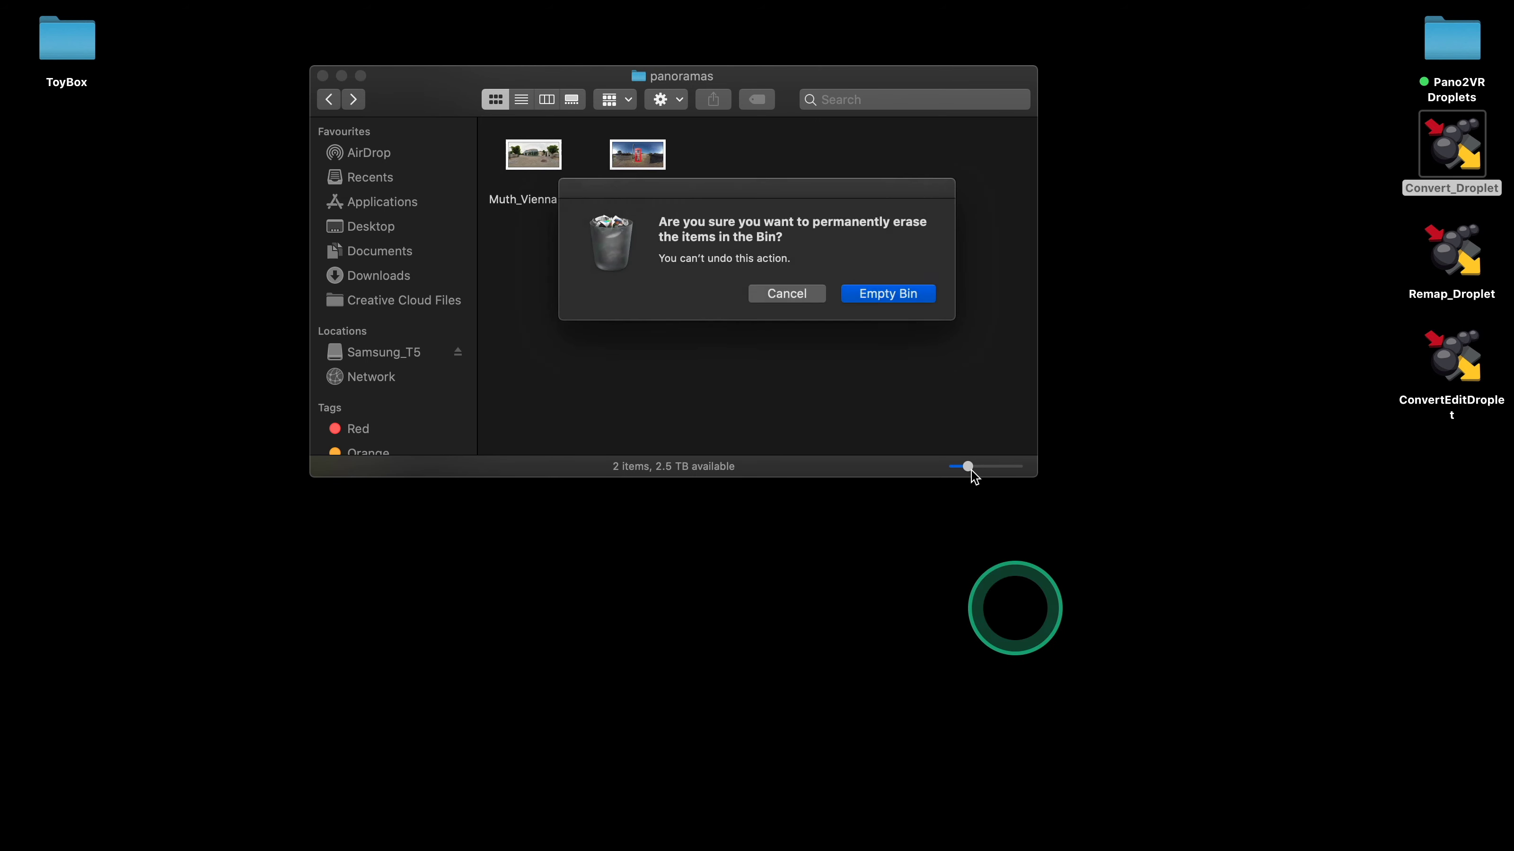
click(888, 292)
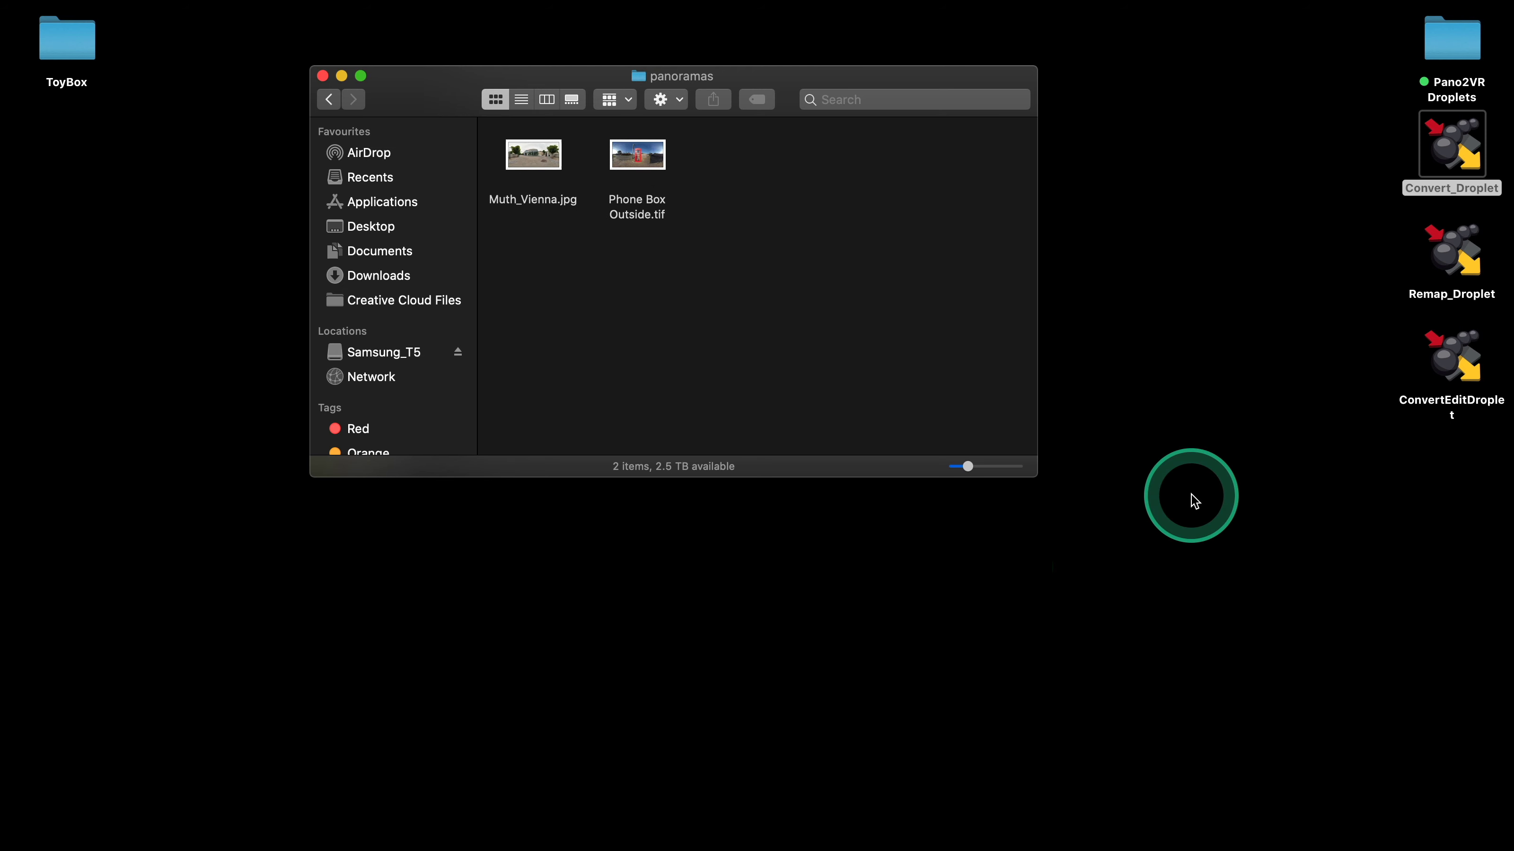
Move ConvertEditDroplet from the Desktop to the Bin
drag(1452, 362, 972, 781)
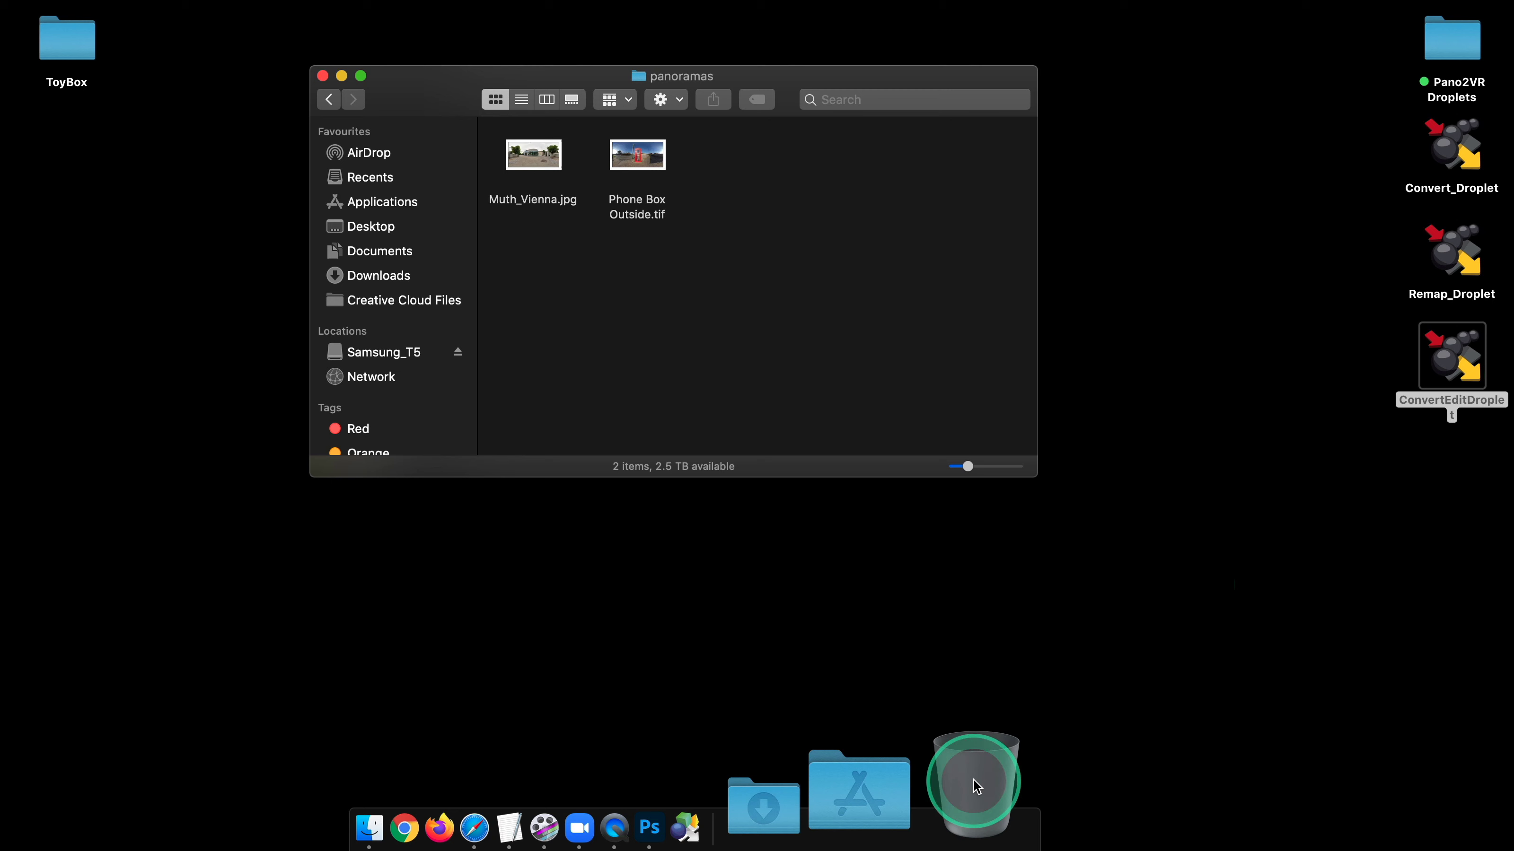
click(1190, 541)
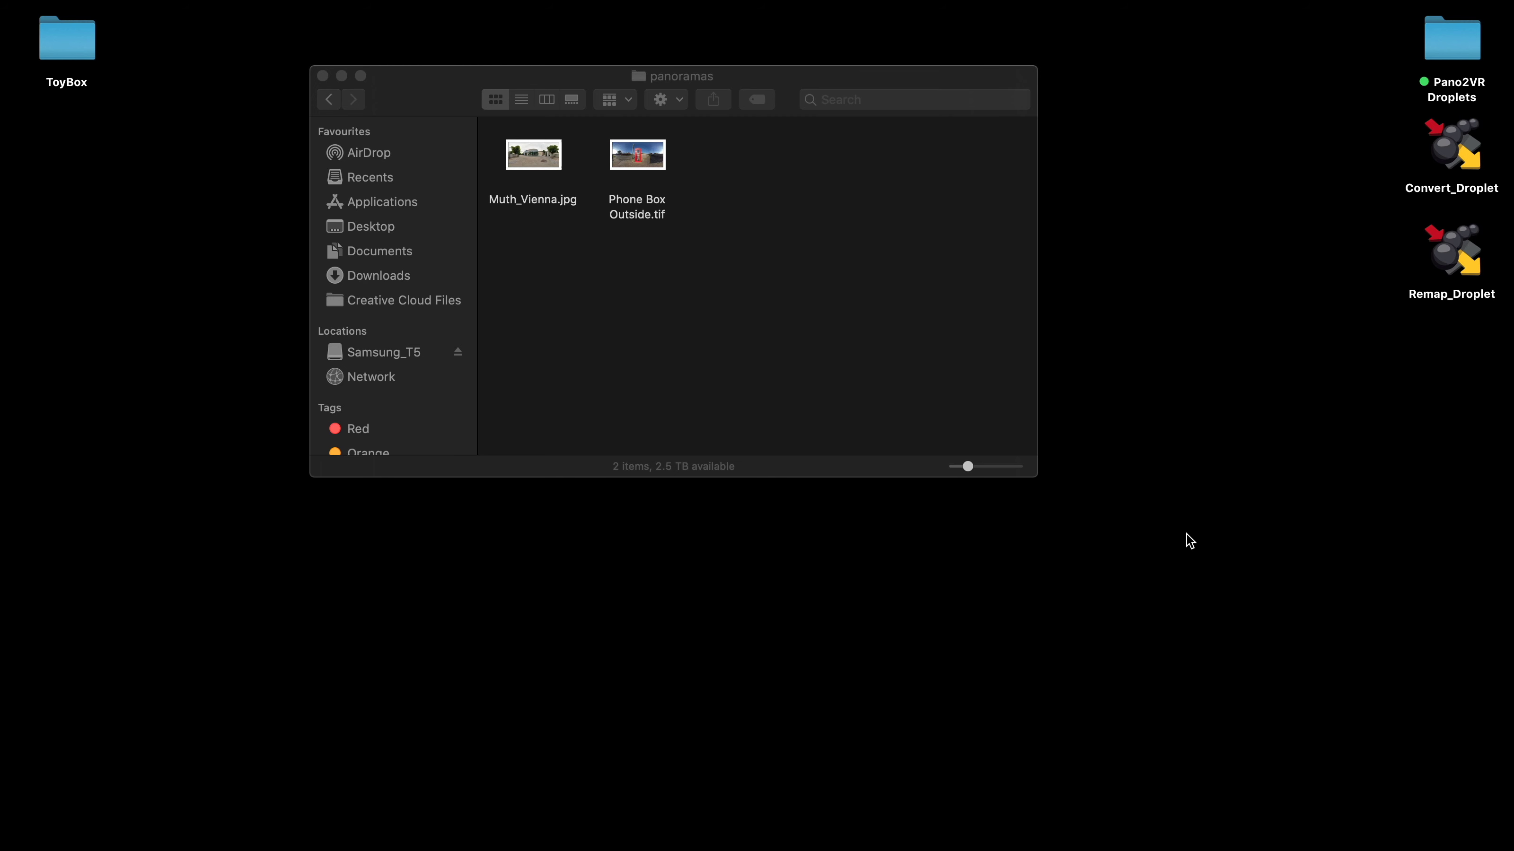
click(1175, 599)
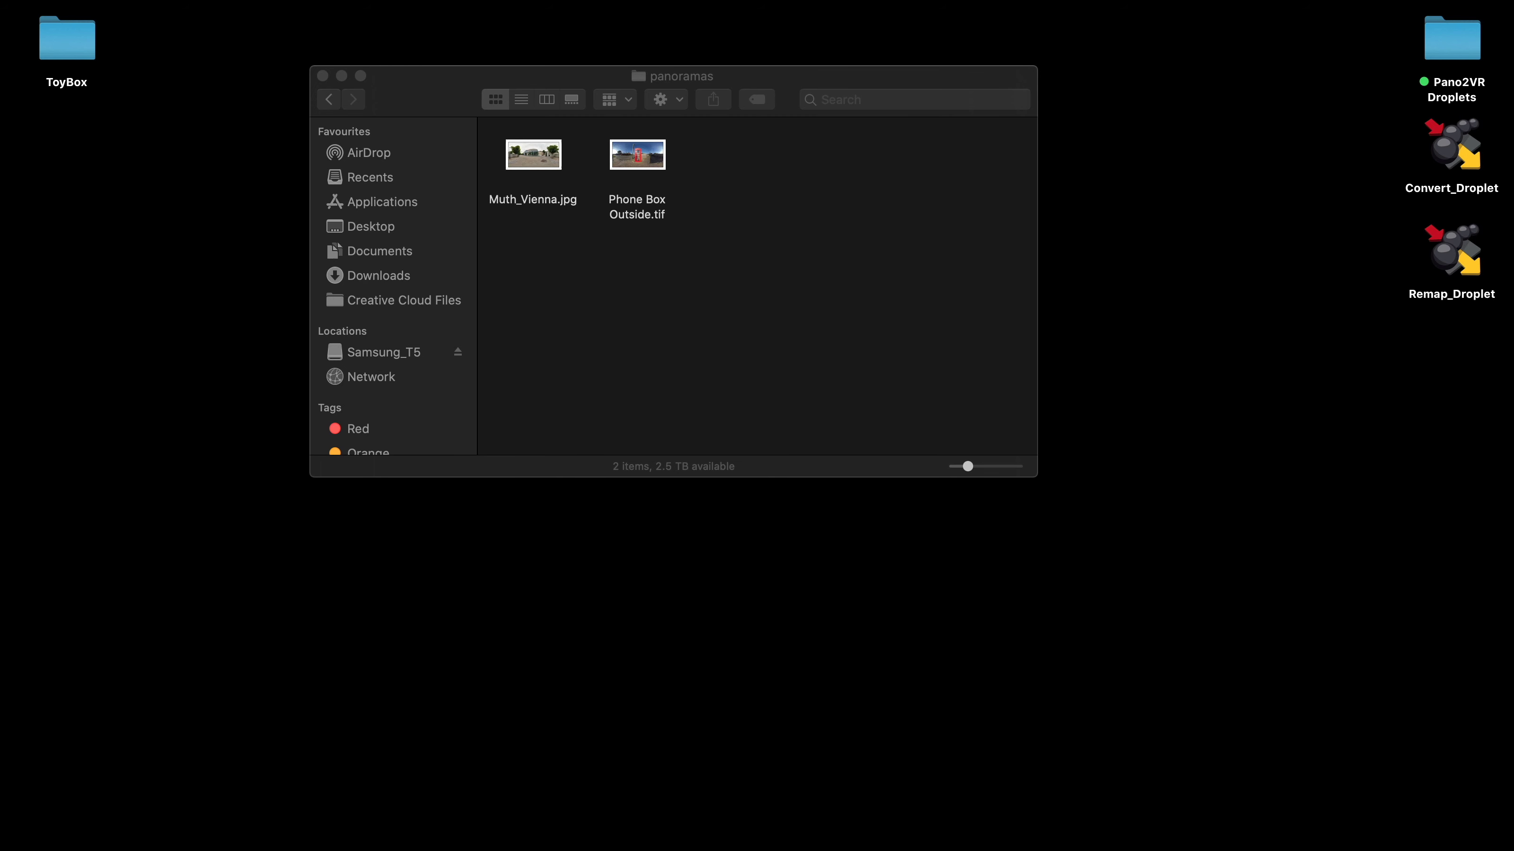
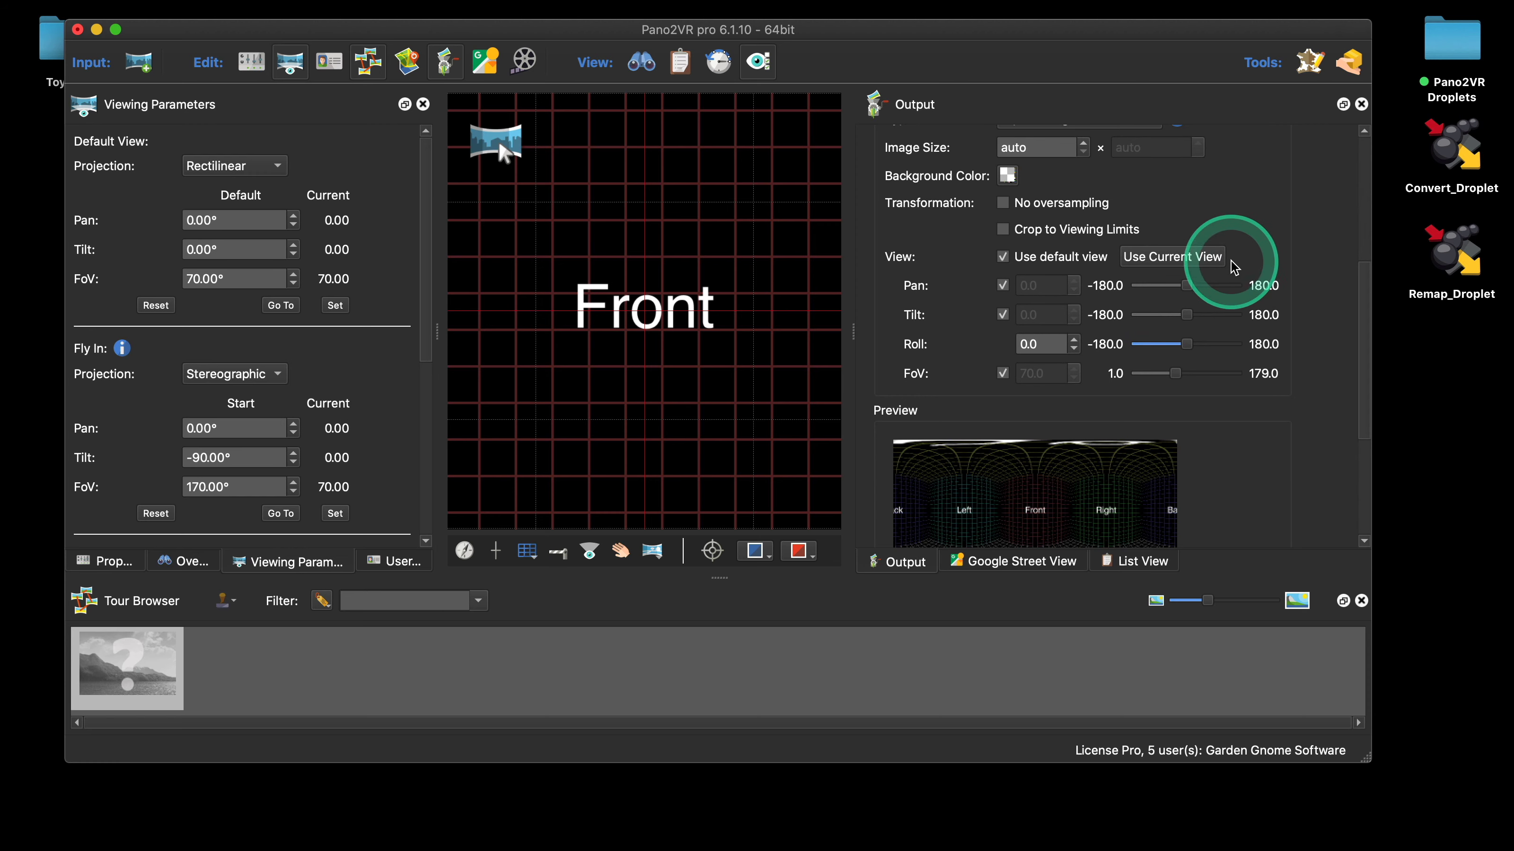
Set the Transformation output's image format to TIFF (.tif)
scroll(1234, 262, down, 5)
click(1074, 430)
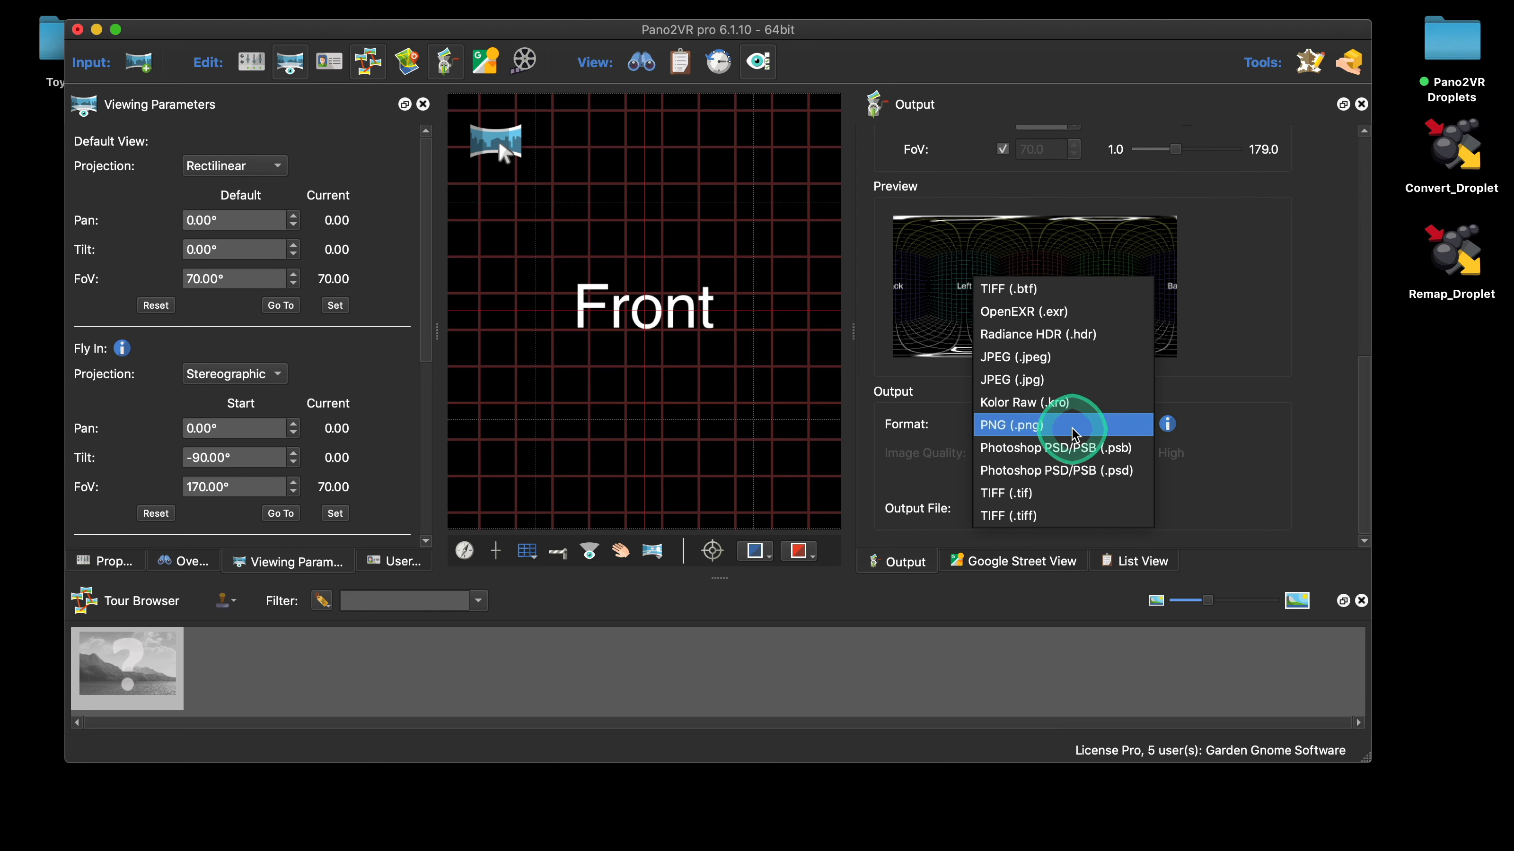
click(1069, 492)
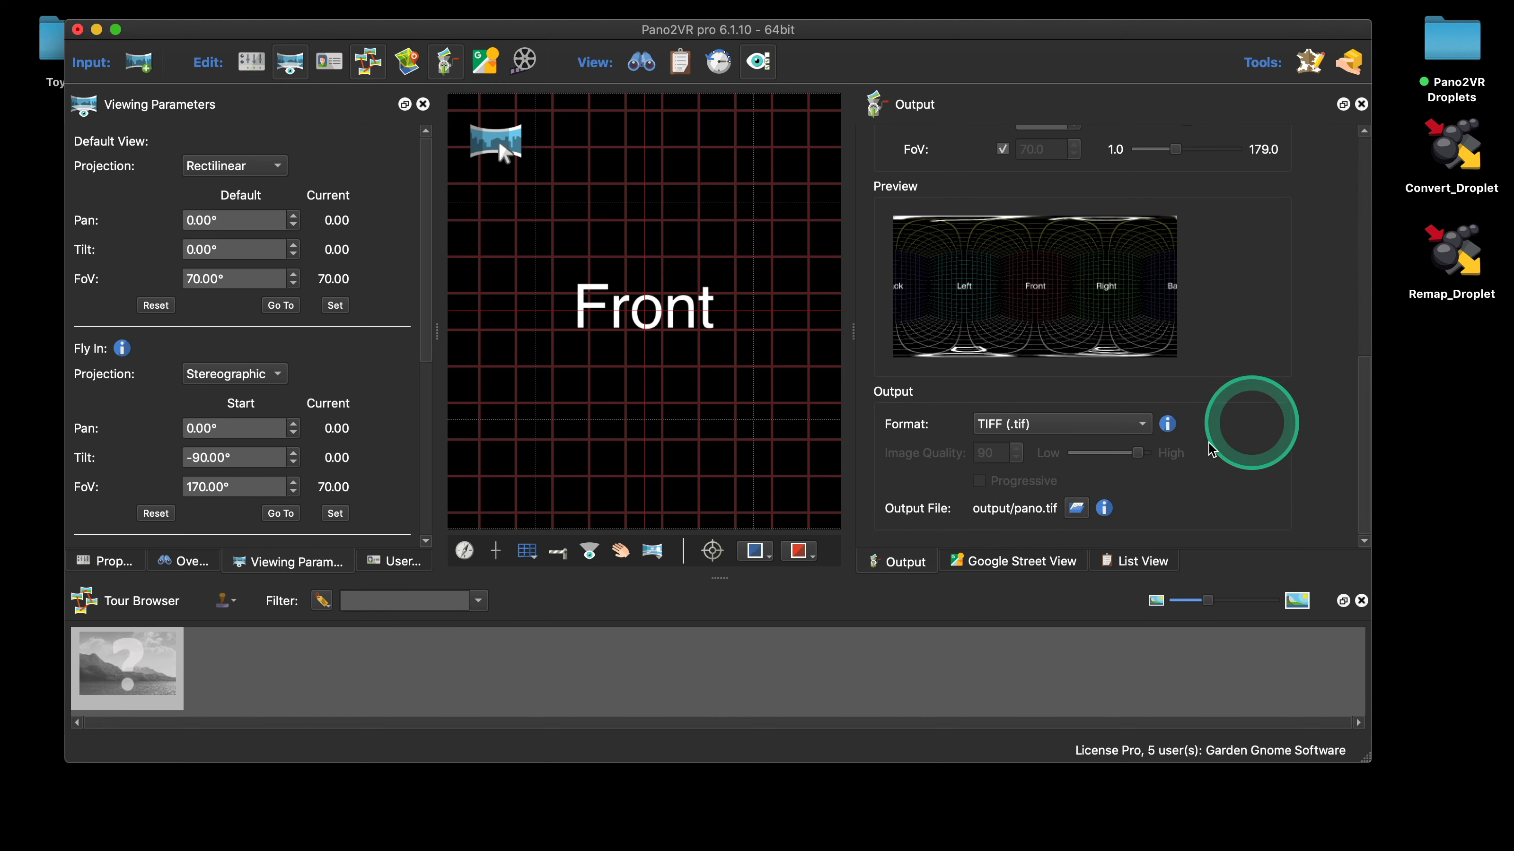
Set the Transformation output file name to output/$(n).tif
click(1039, 514)
click(1074, 634)
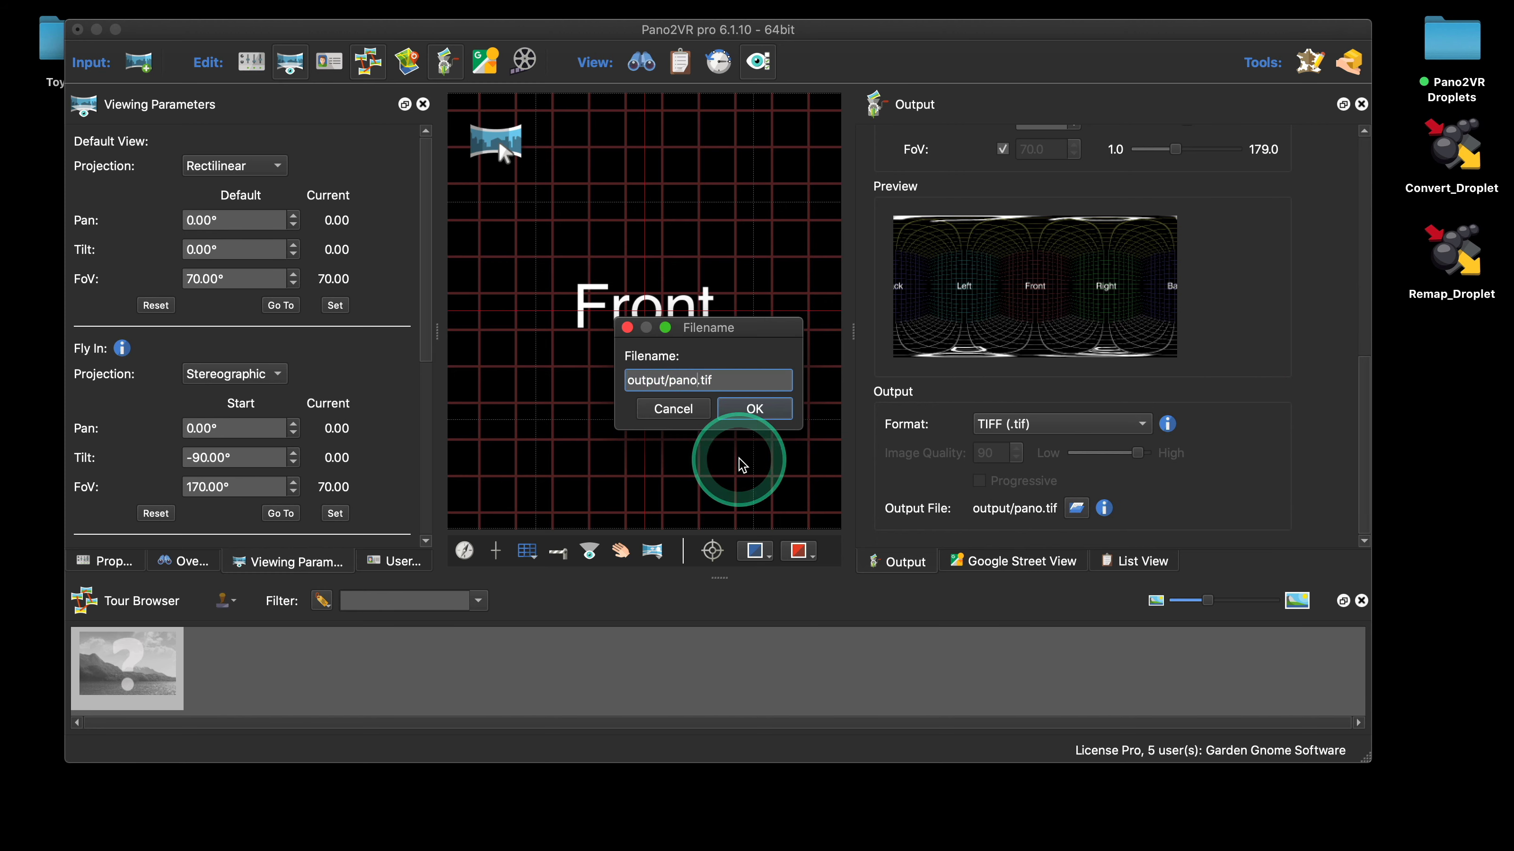
key(BackSpace)
key(BackSpace)
key(BackSpace)
text($)
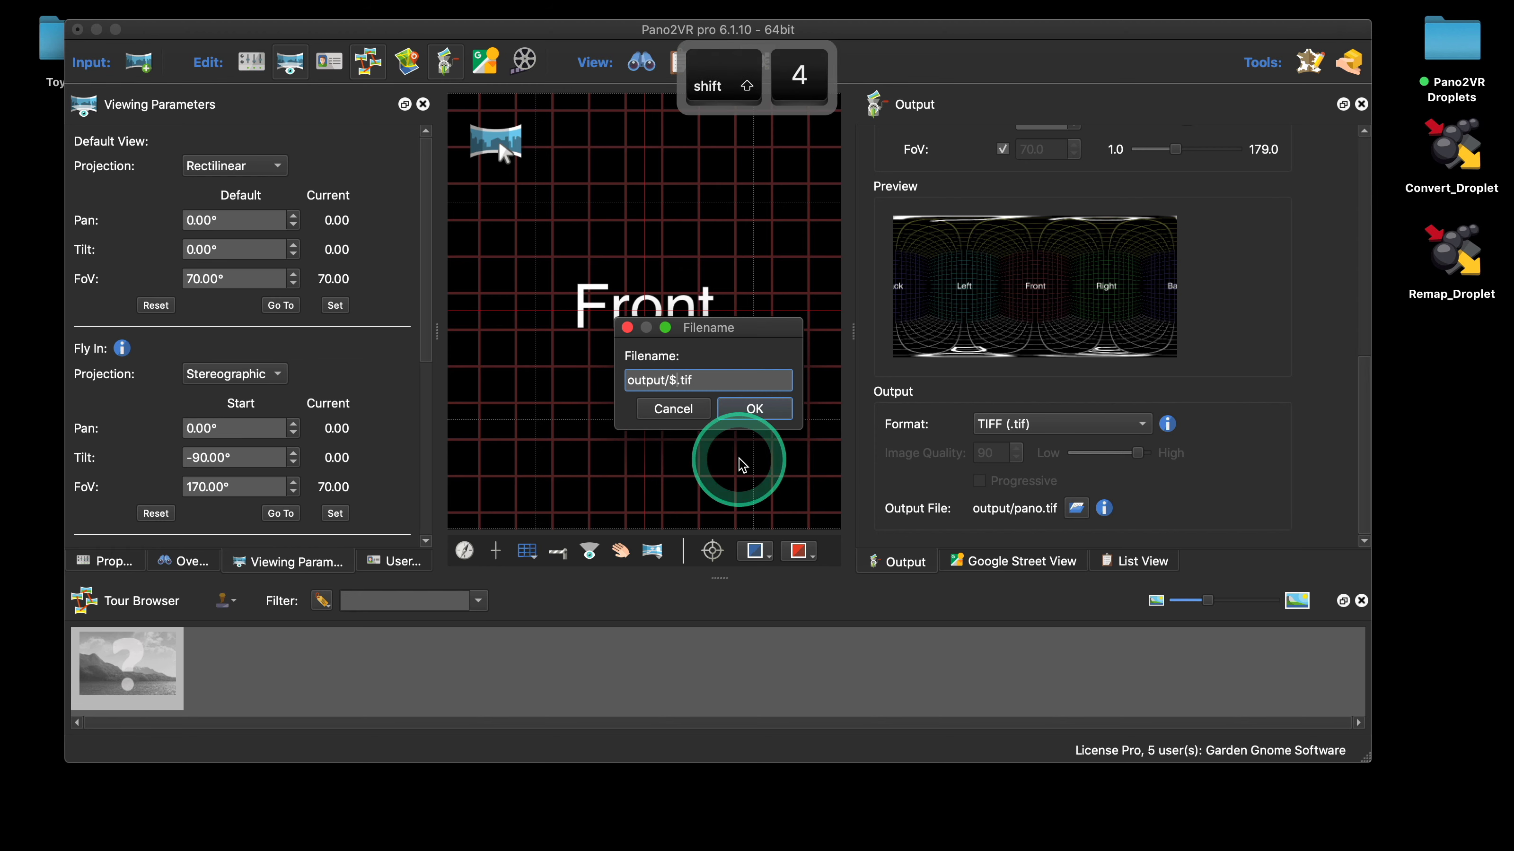
text(())
key(Left)
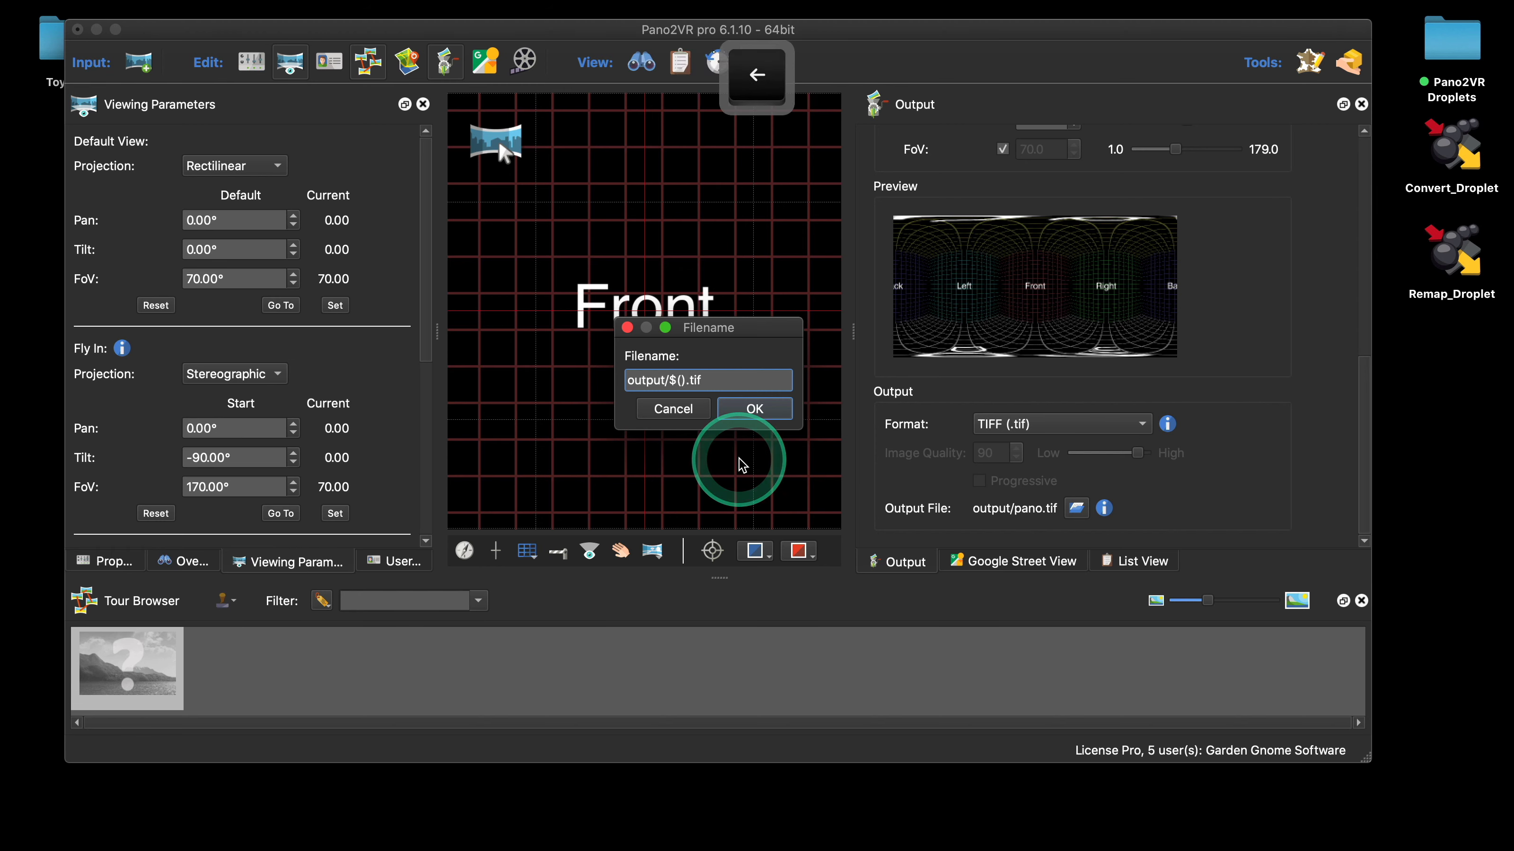
click(753, 409)
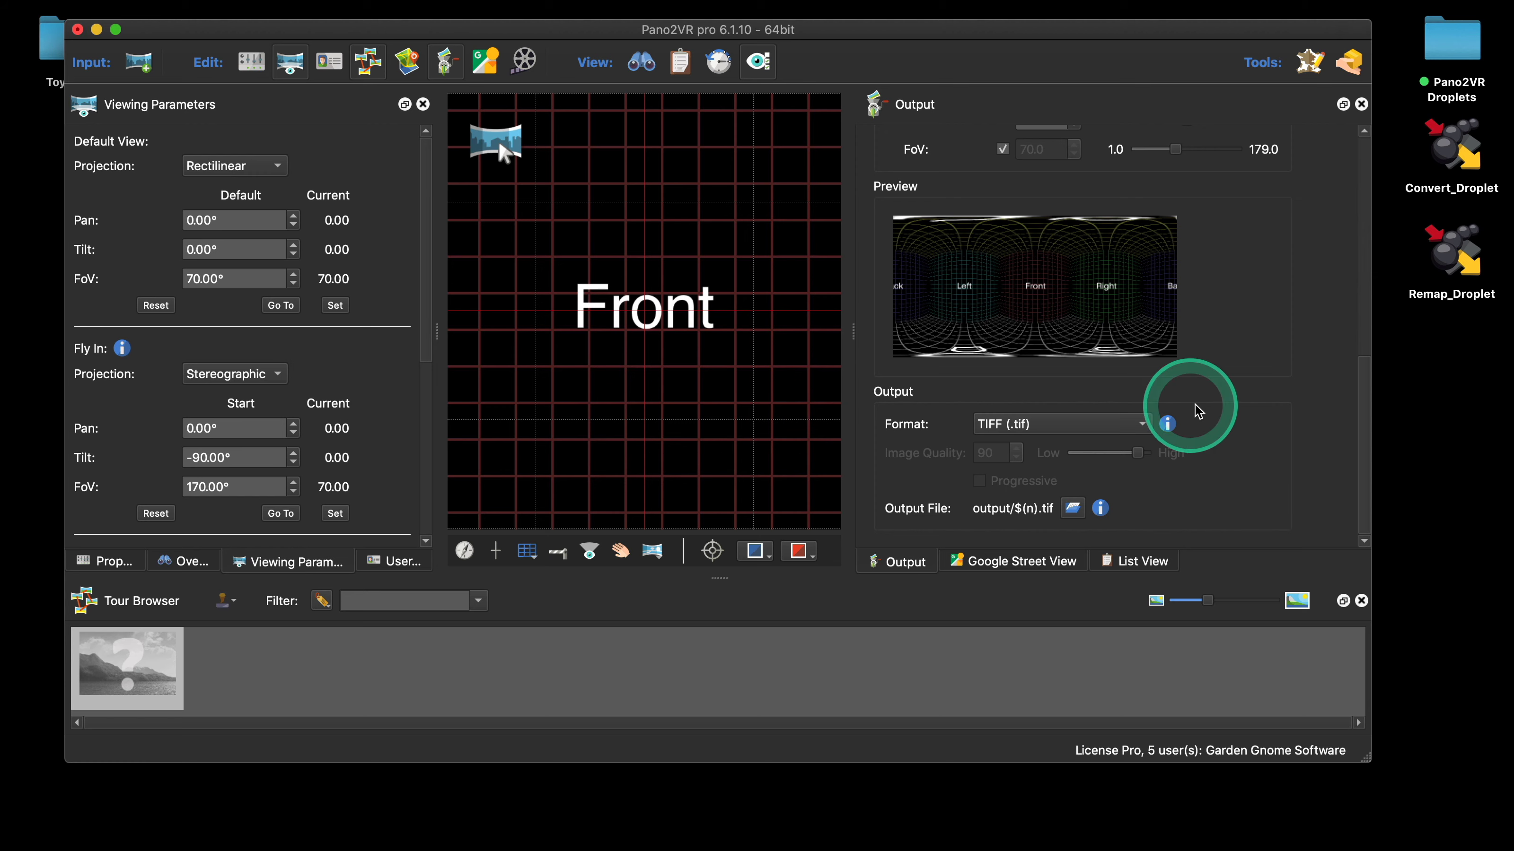
Add a patch at the nadir of the panorama, at pan 0.00° and tilt -90.00°
scroll(1215, 357, up, 5)
scroll(1209, 417, down, 4)
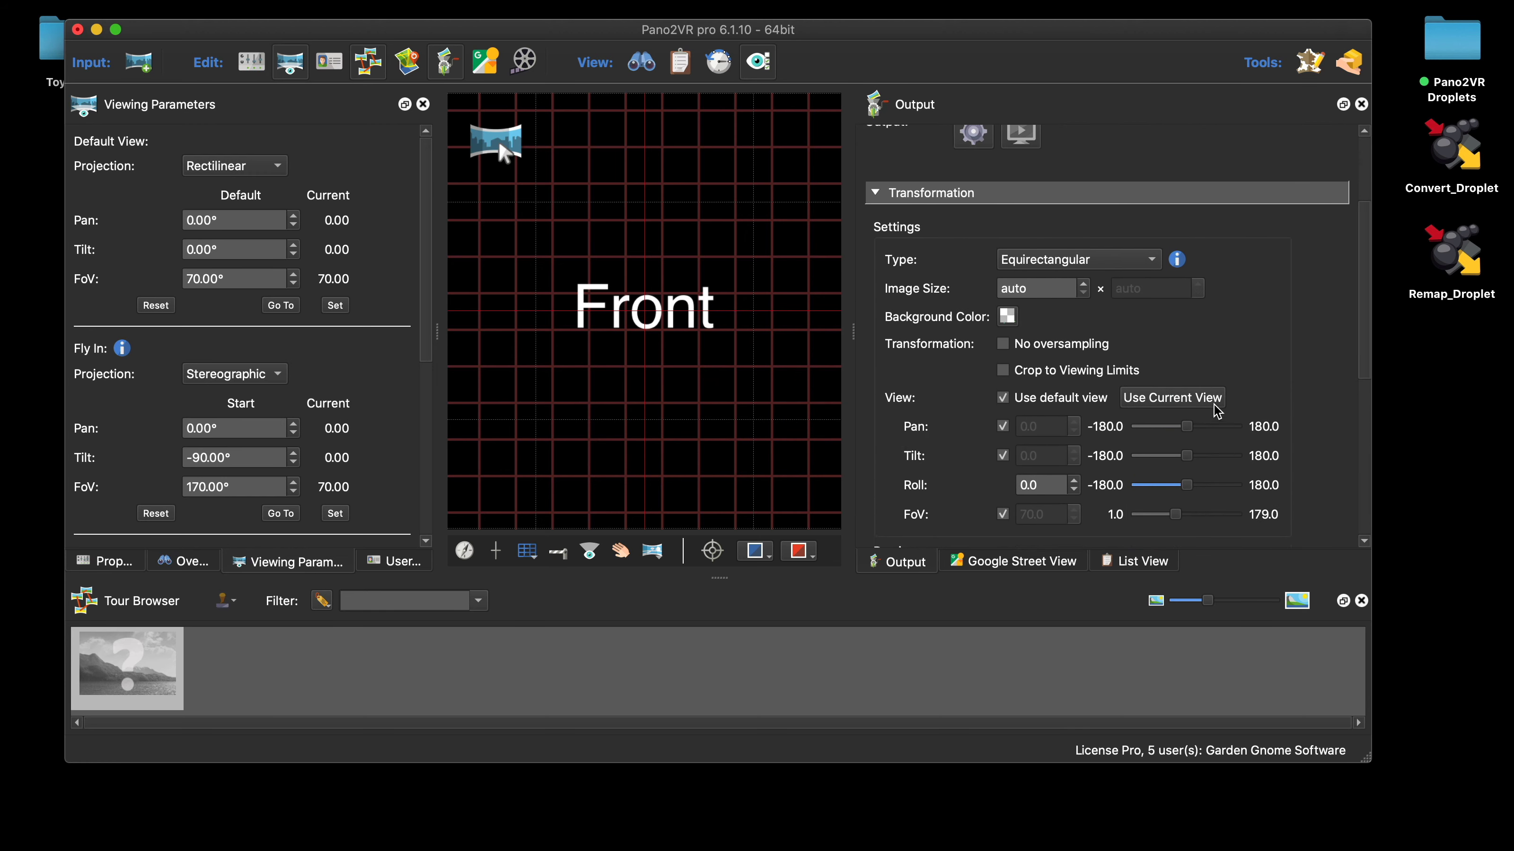
click(496, 145)
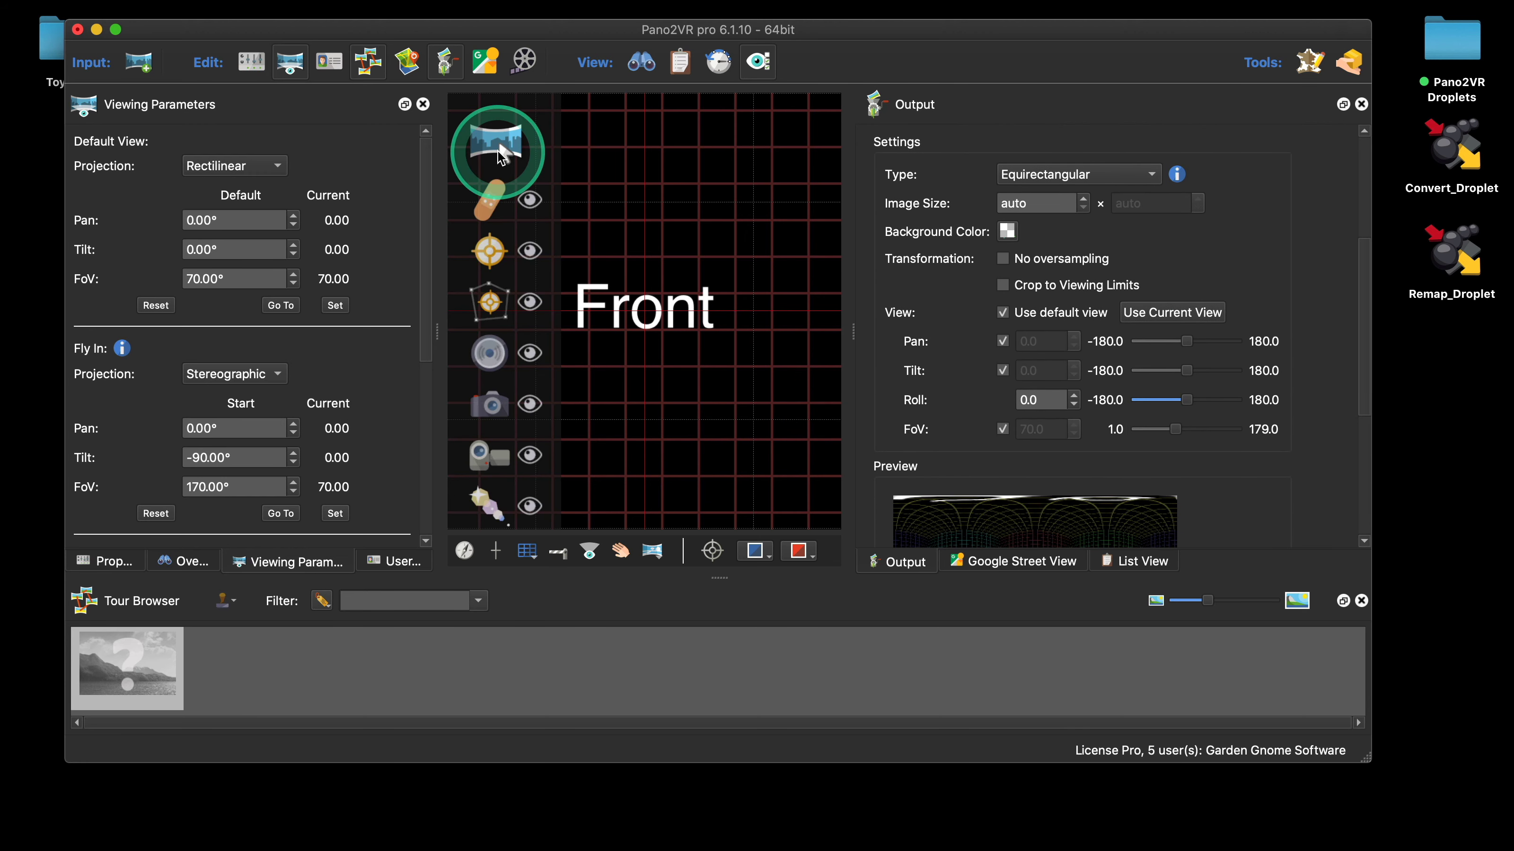
click(498, 206)
click(623, 421)
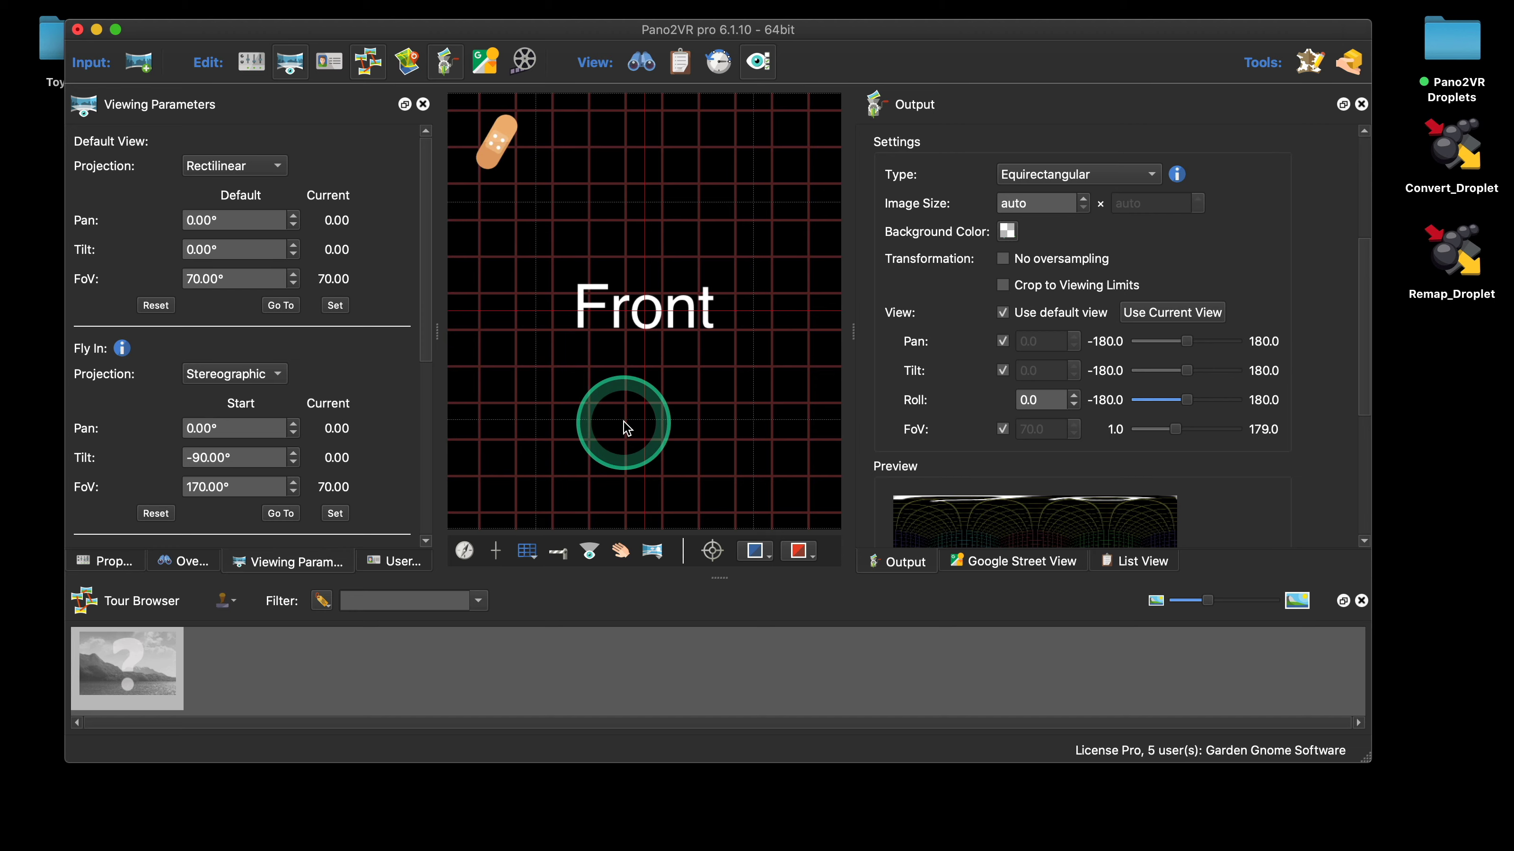
drag(626, 429, 654, 323)
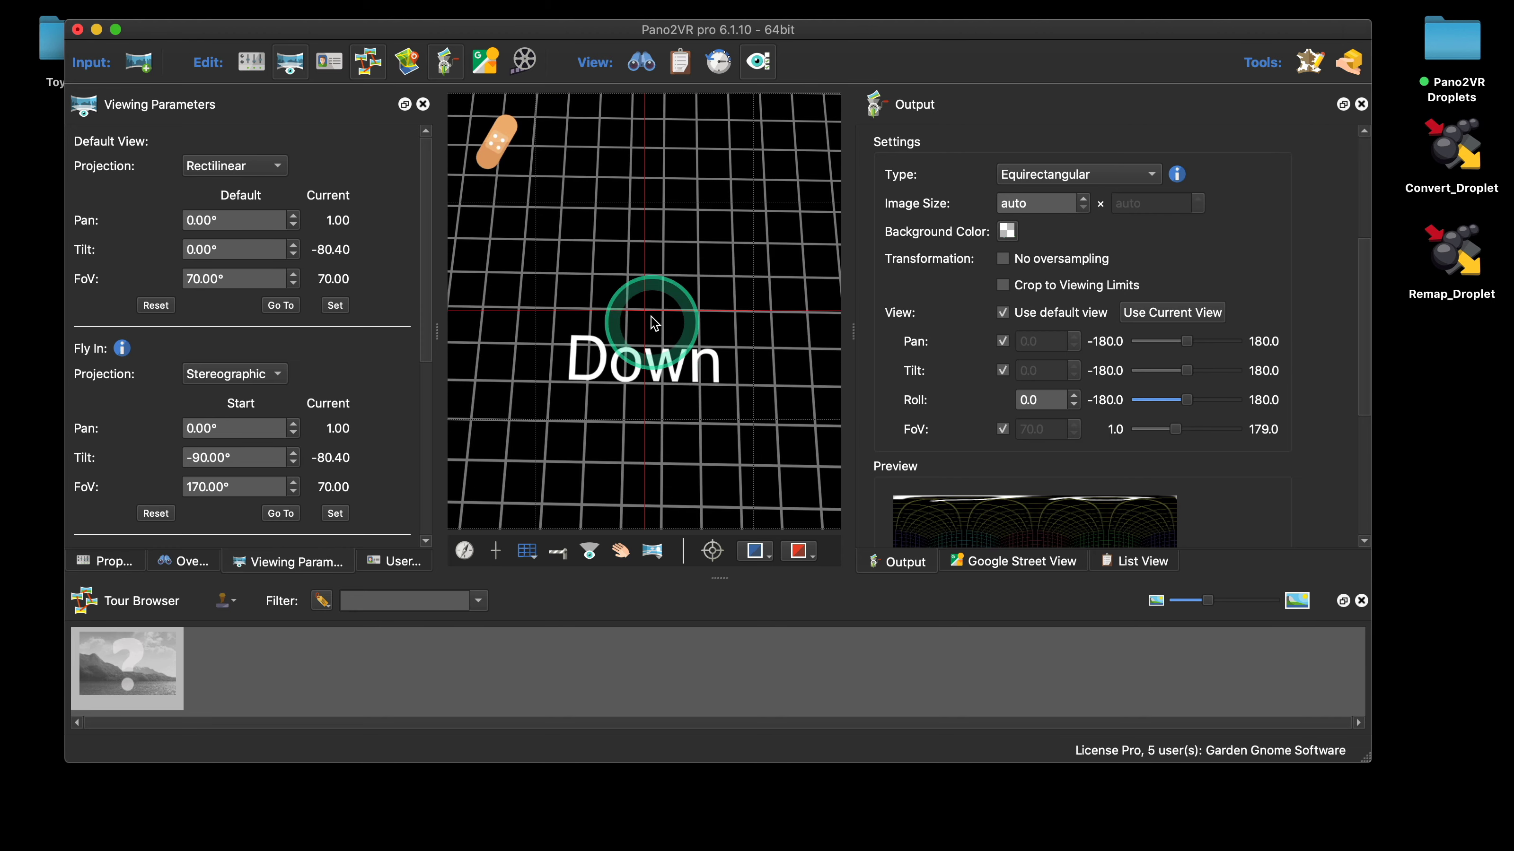
double_click(644, 325)
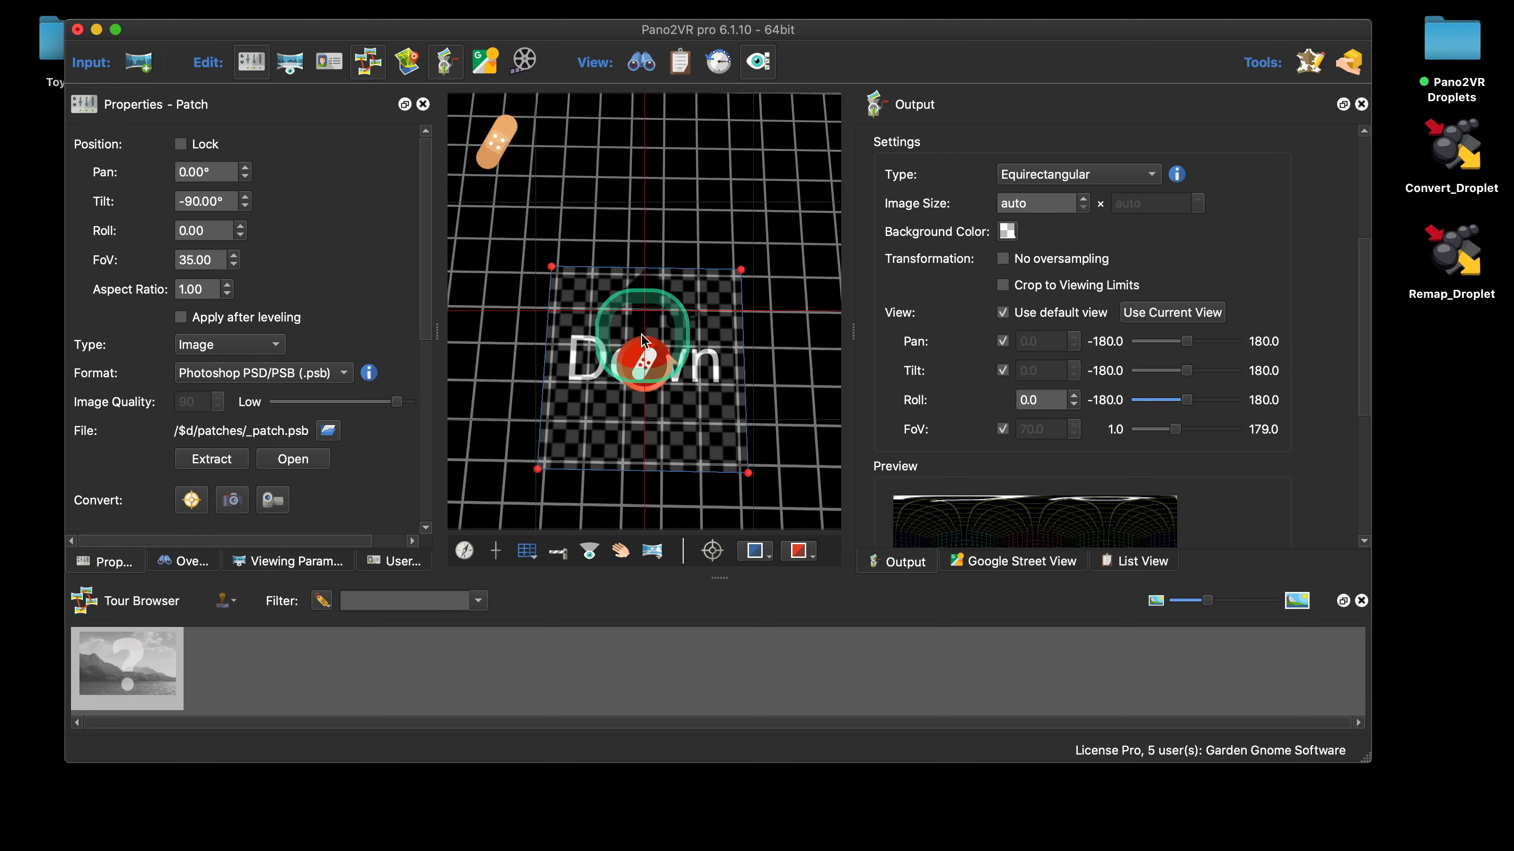
drag(801, 361, 791, 306)
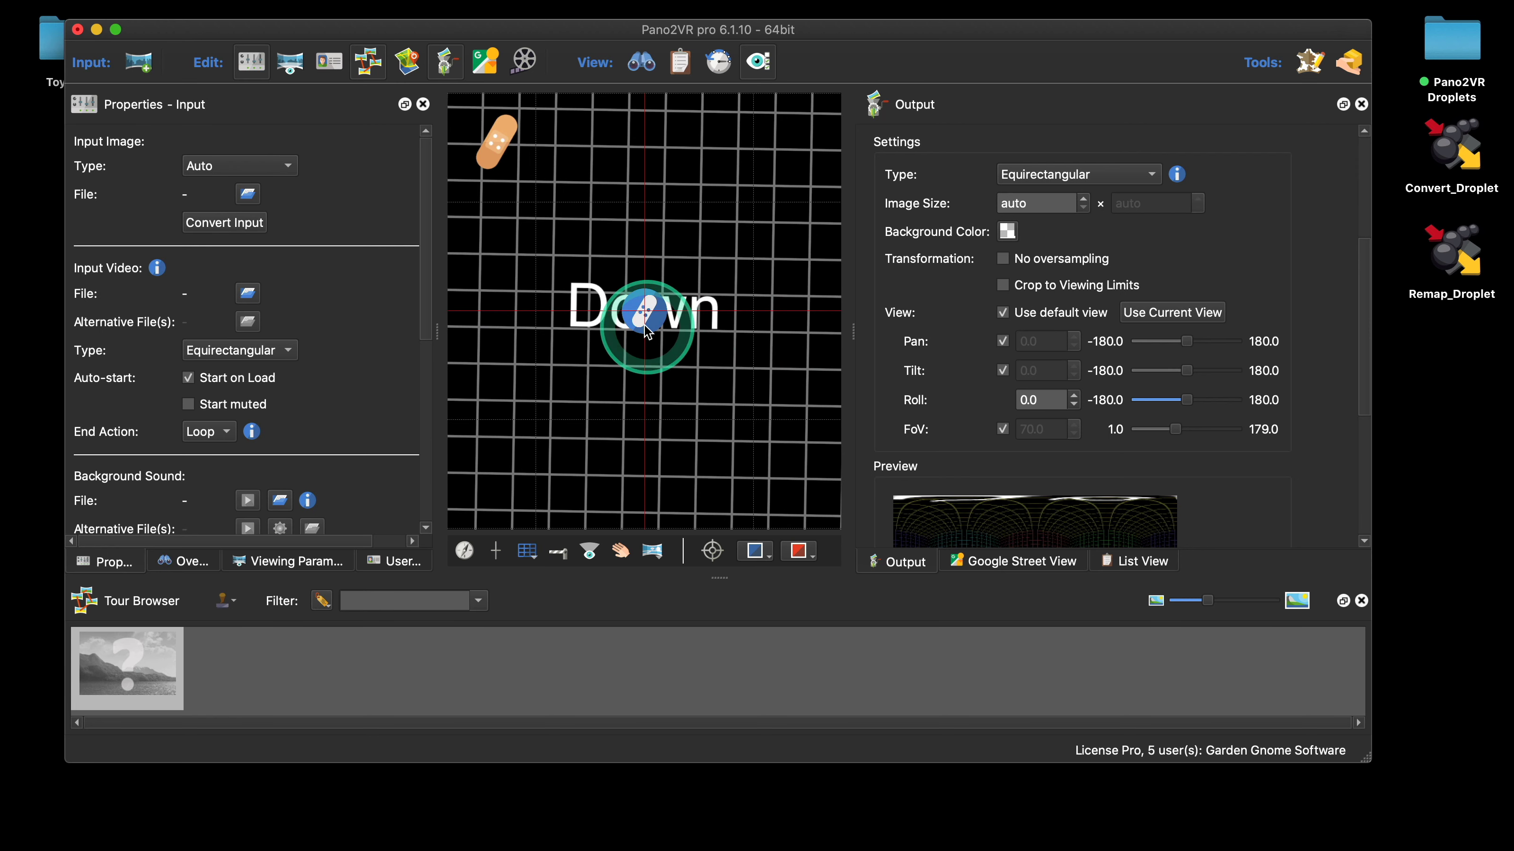
click(647, 328)
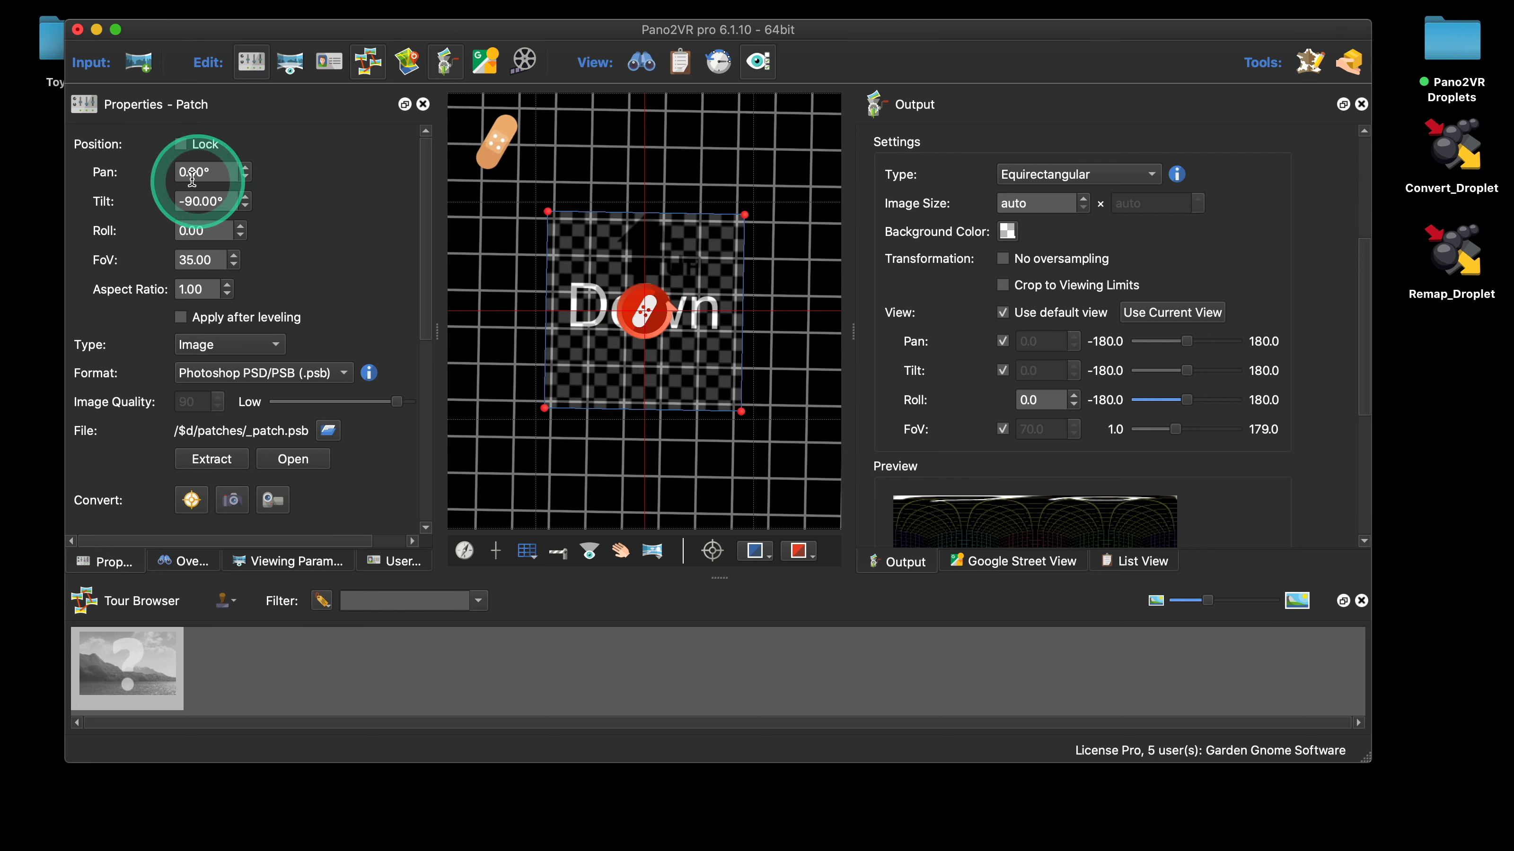
click(191, 206)
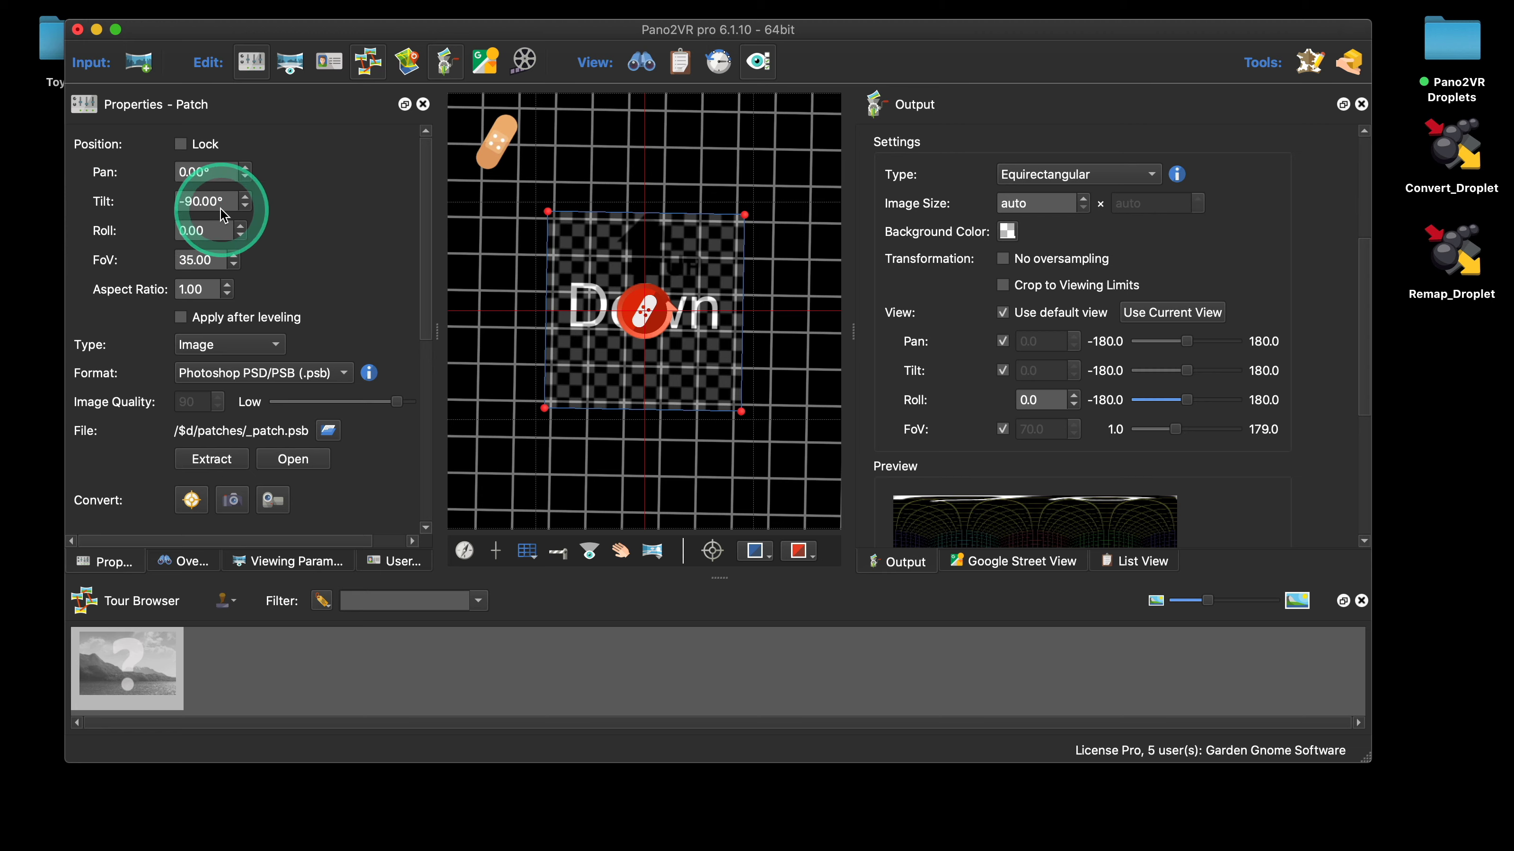
click(642, 325)
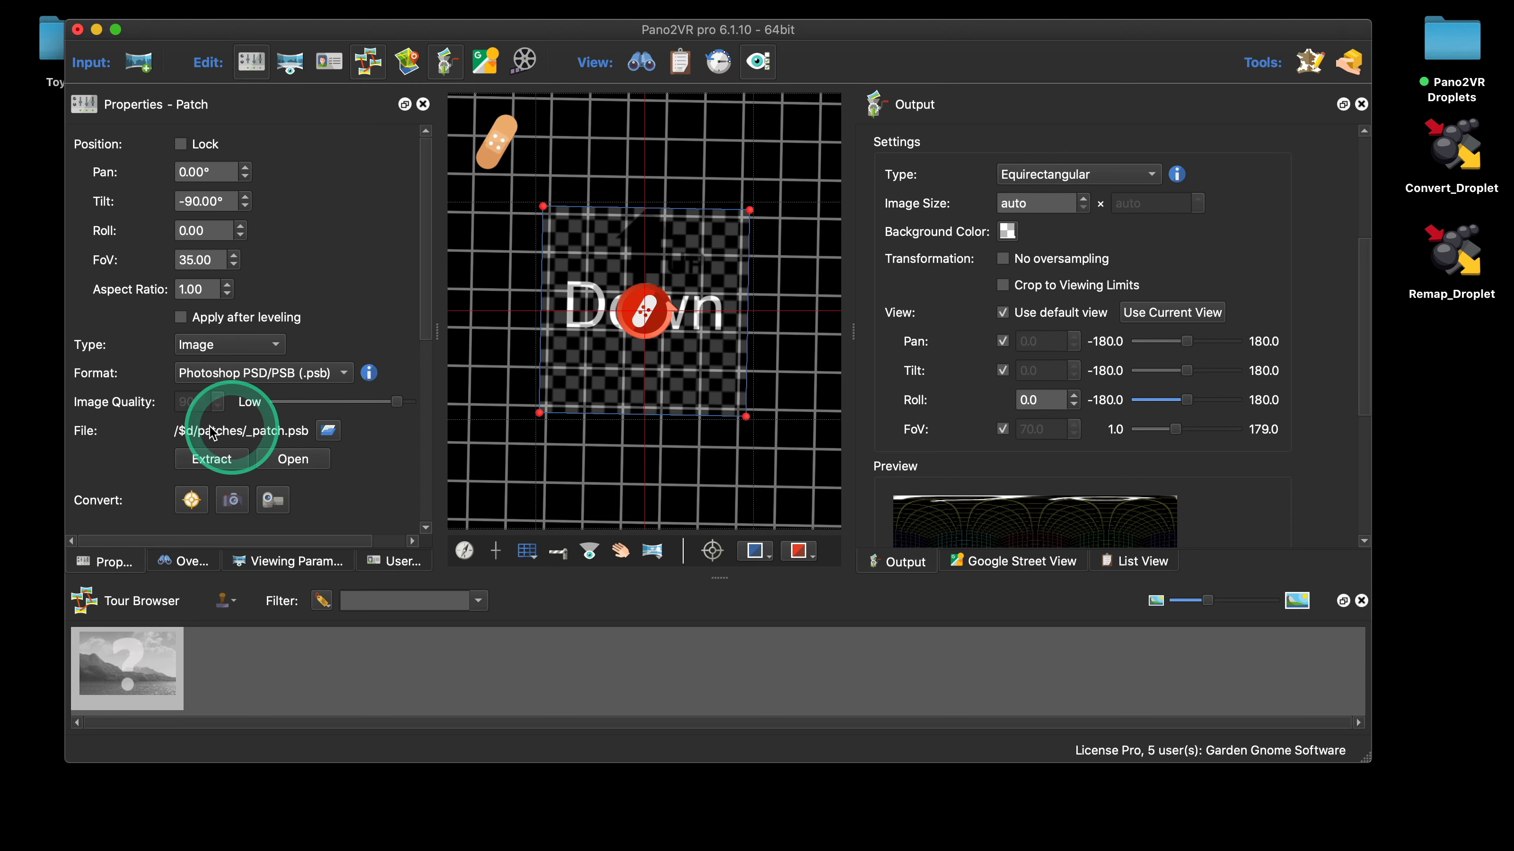
Set the nadir patch's image file to GG_Patch_Logo.png from the ToyBox folder on the Desktop
click(328, 432)
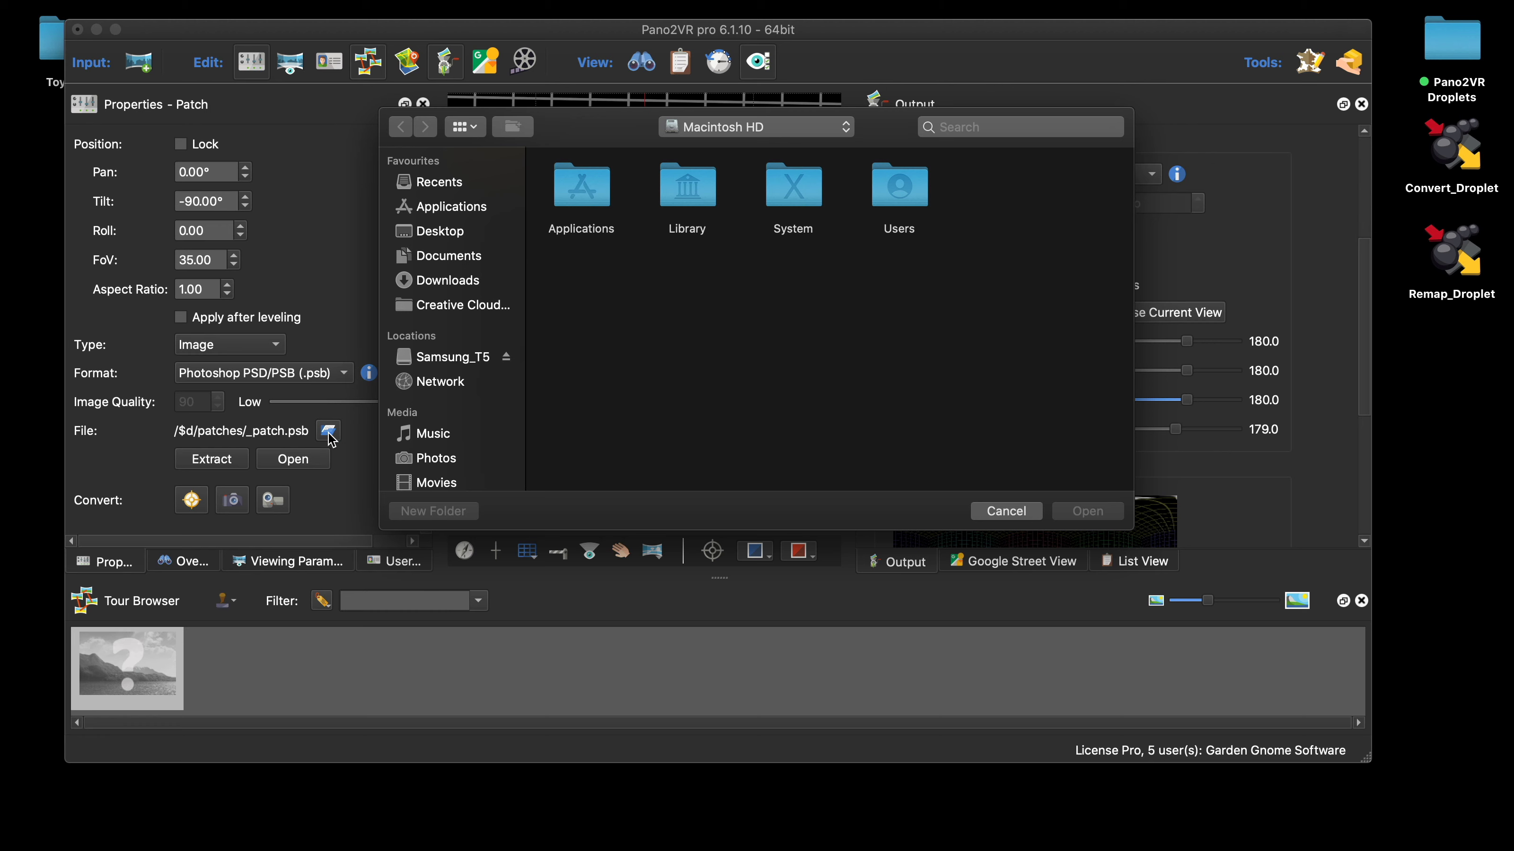
click(450, 231)
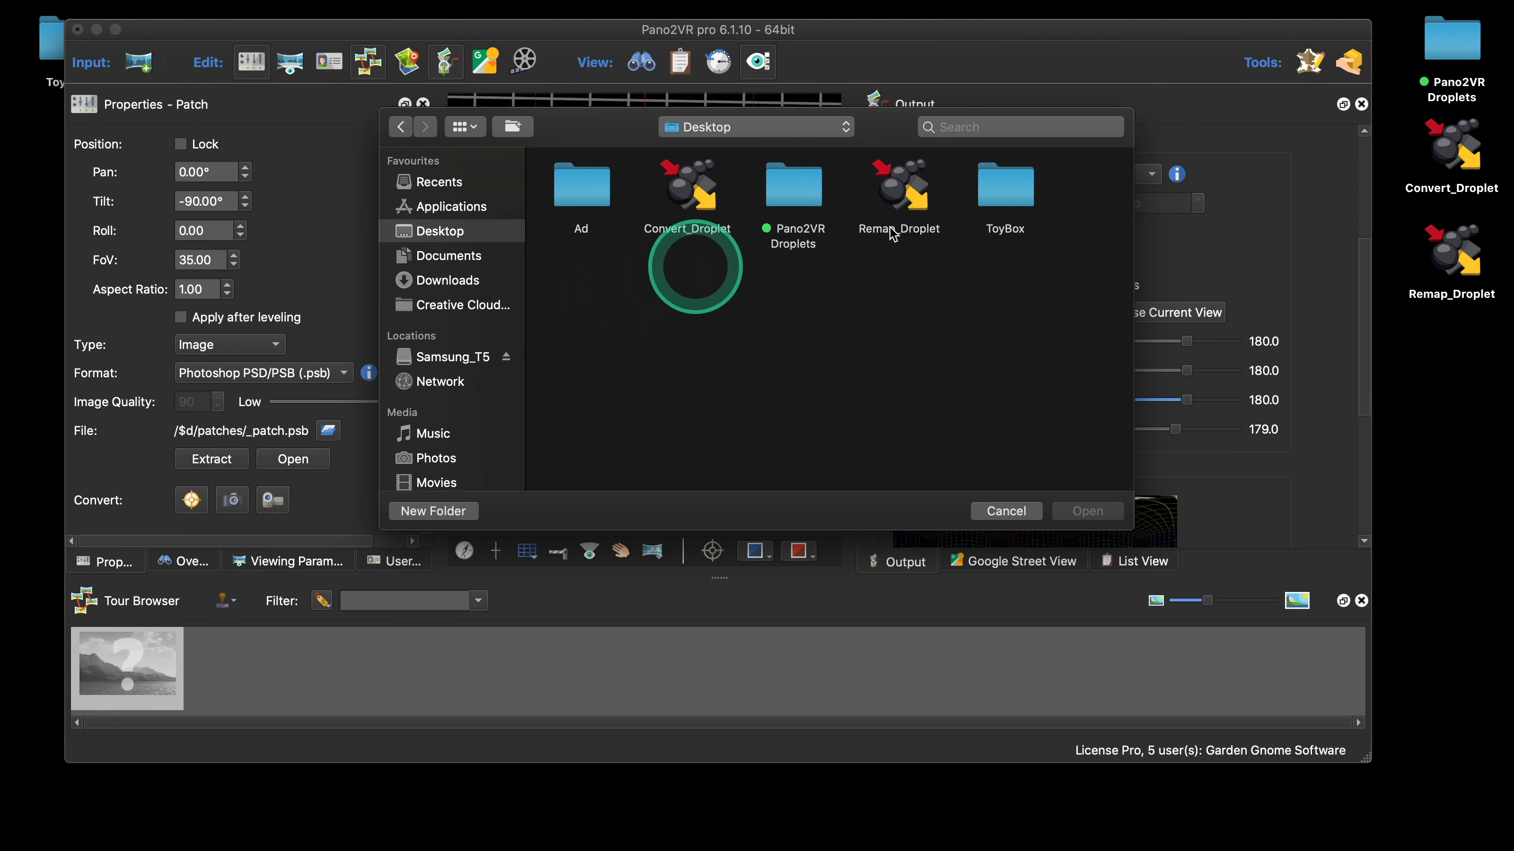
double_click(998, 197)
click(883, 359)
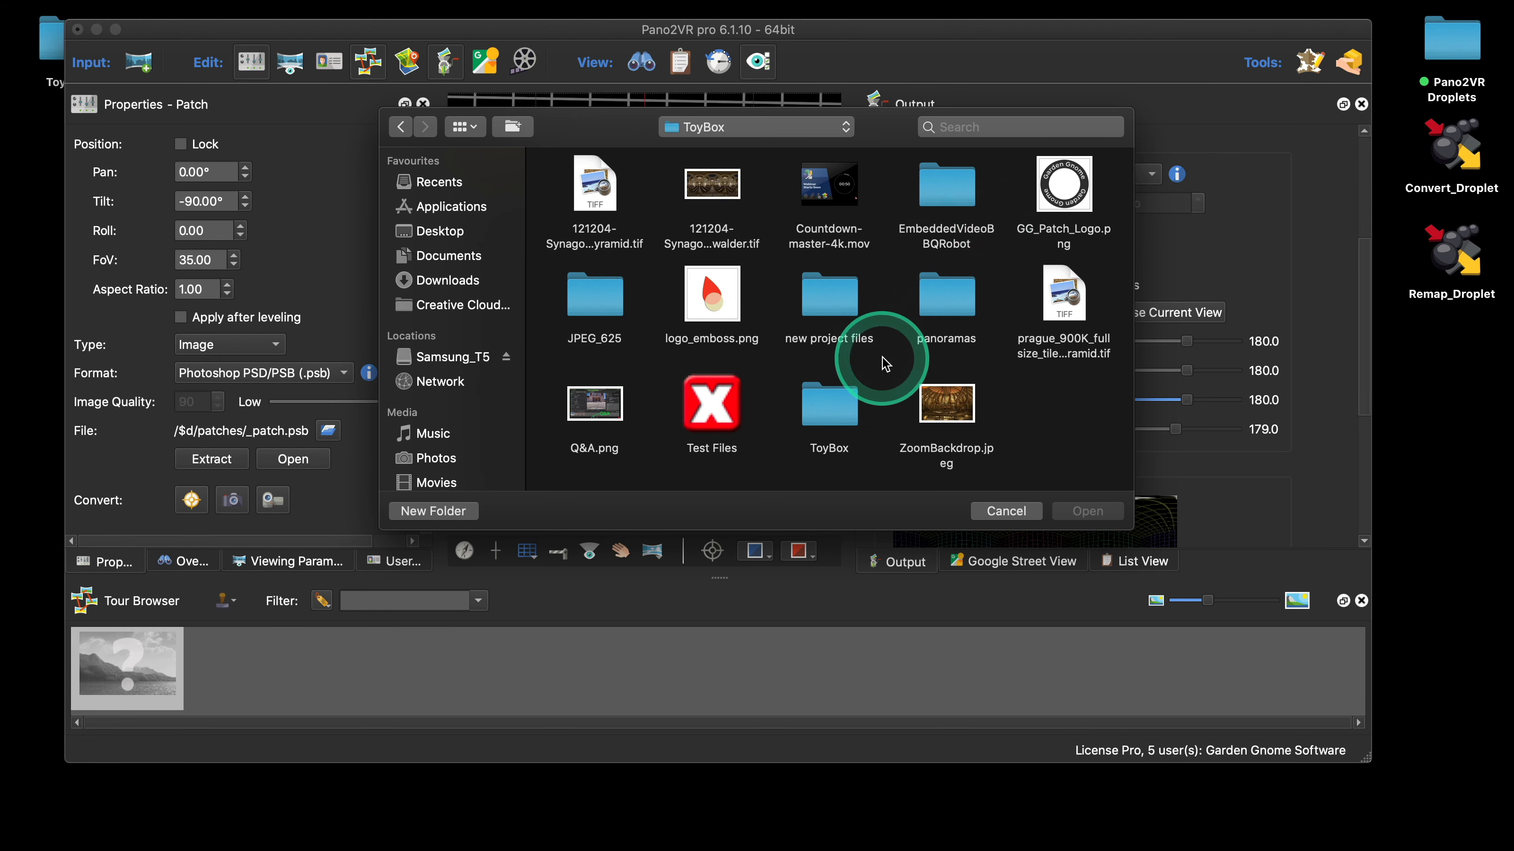
click(1064, 196)
click(1063, 511)
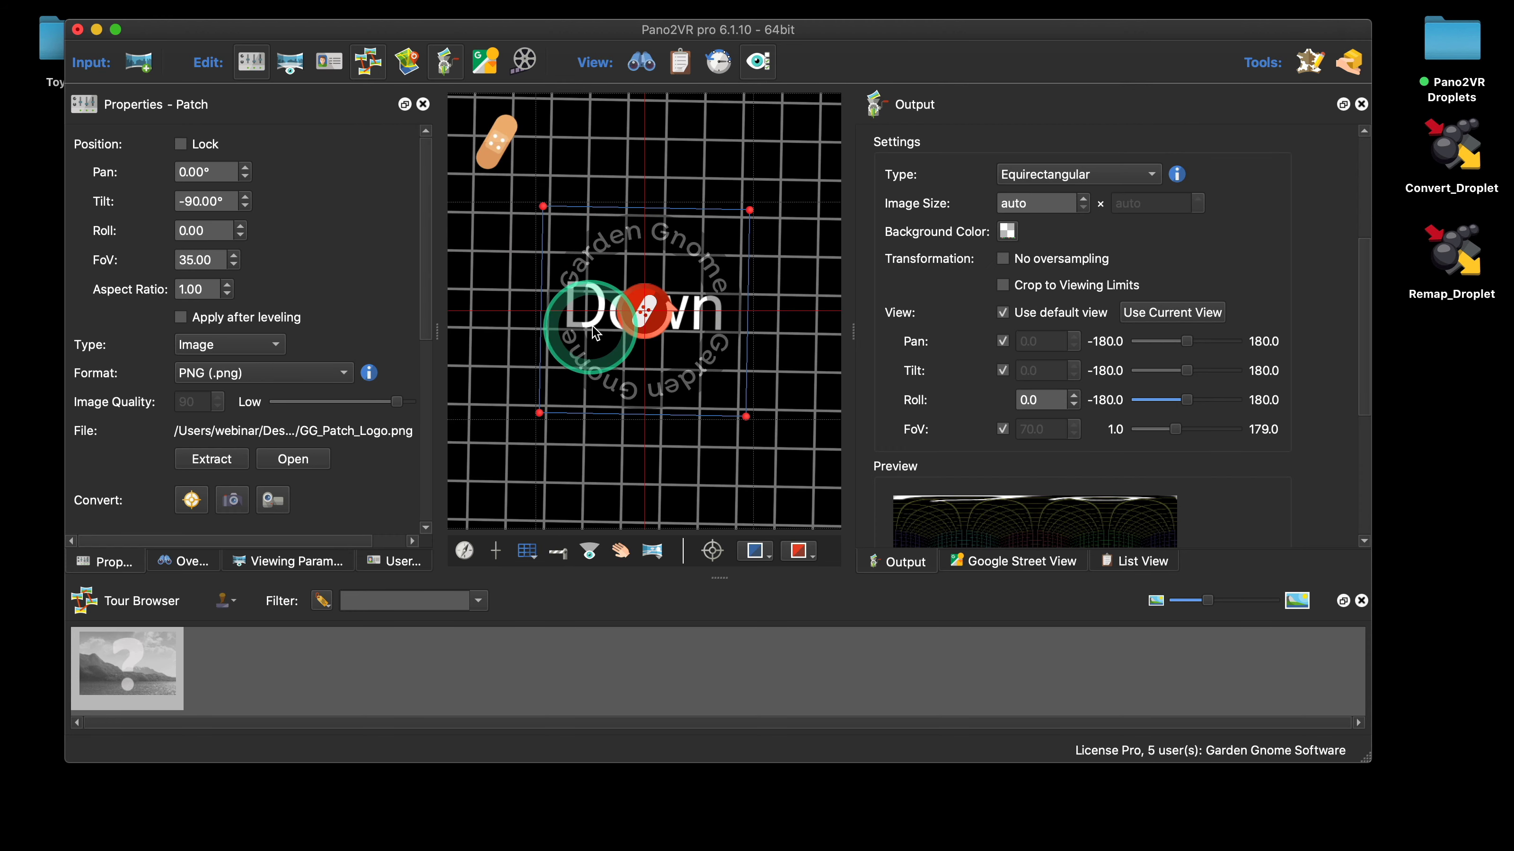
drag(787, 186, 787, 277)
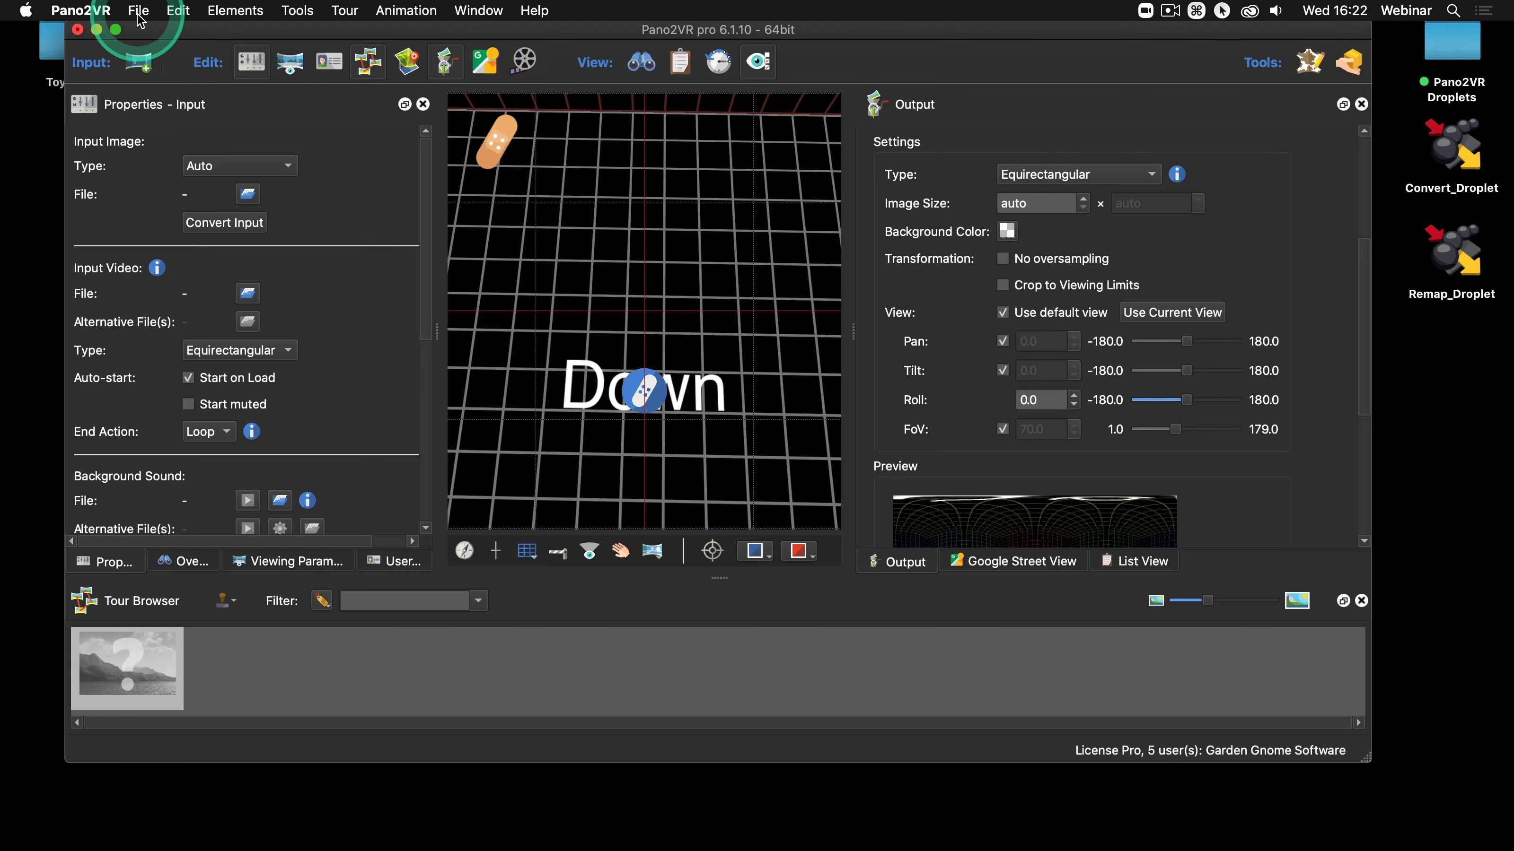
Save the settings as a droplet named LogoDroplet on the Desktop and close the project without saving
click(139, 15)
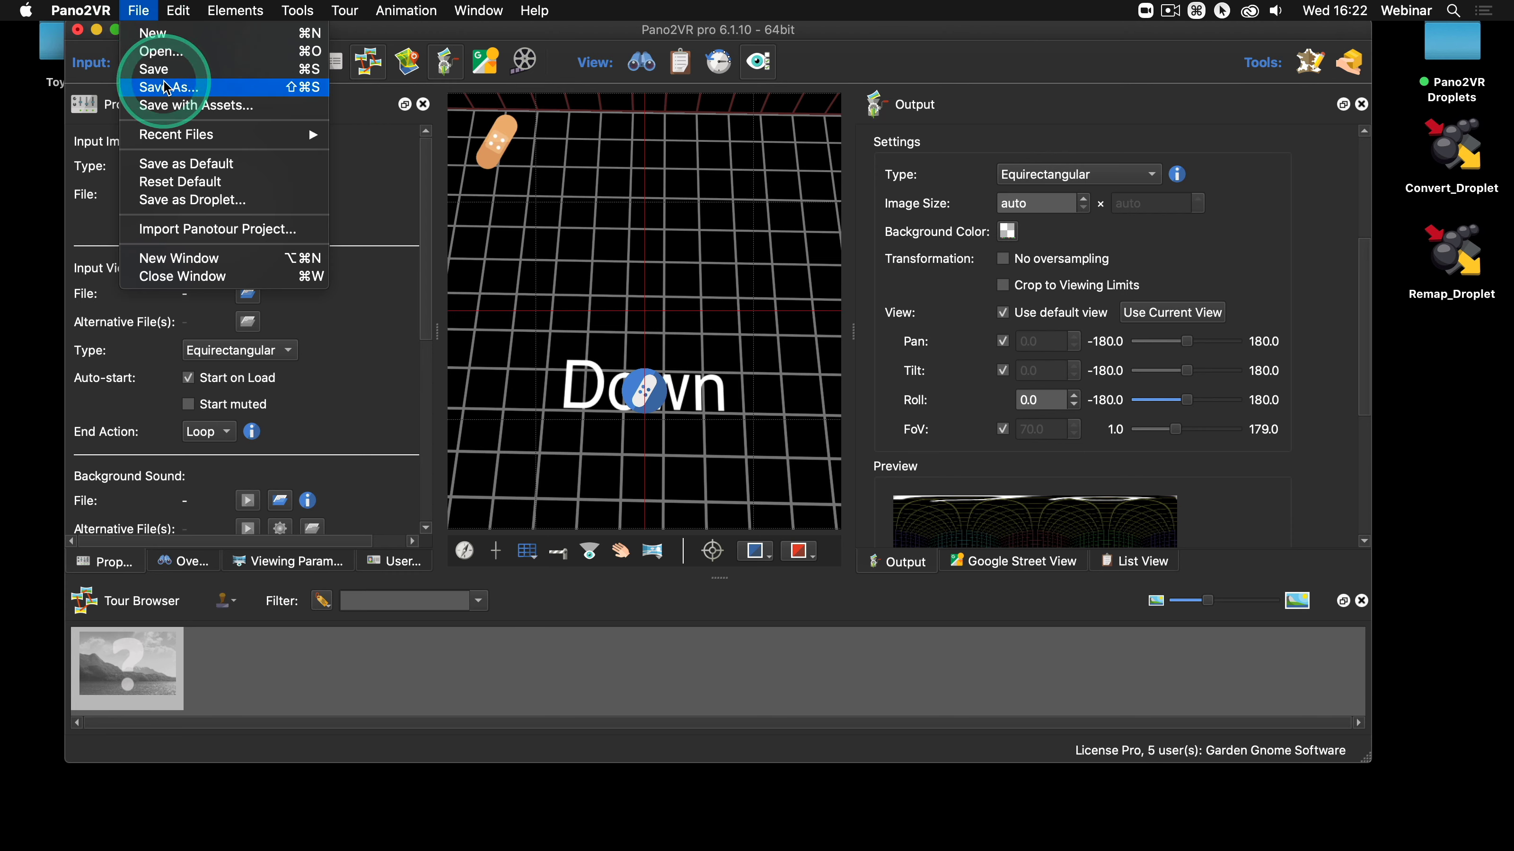
click(192, 199)
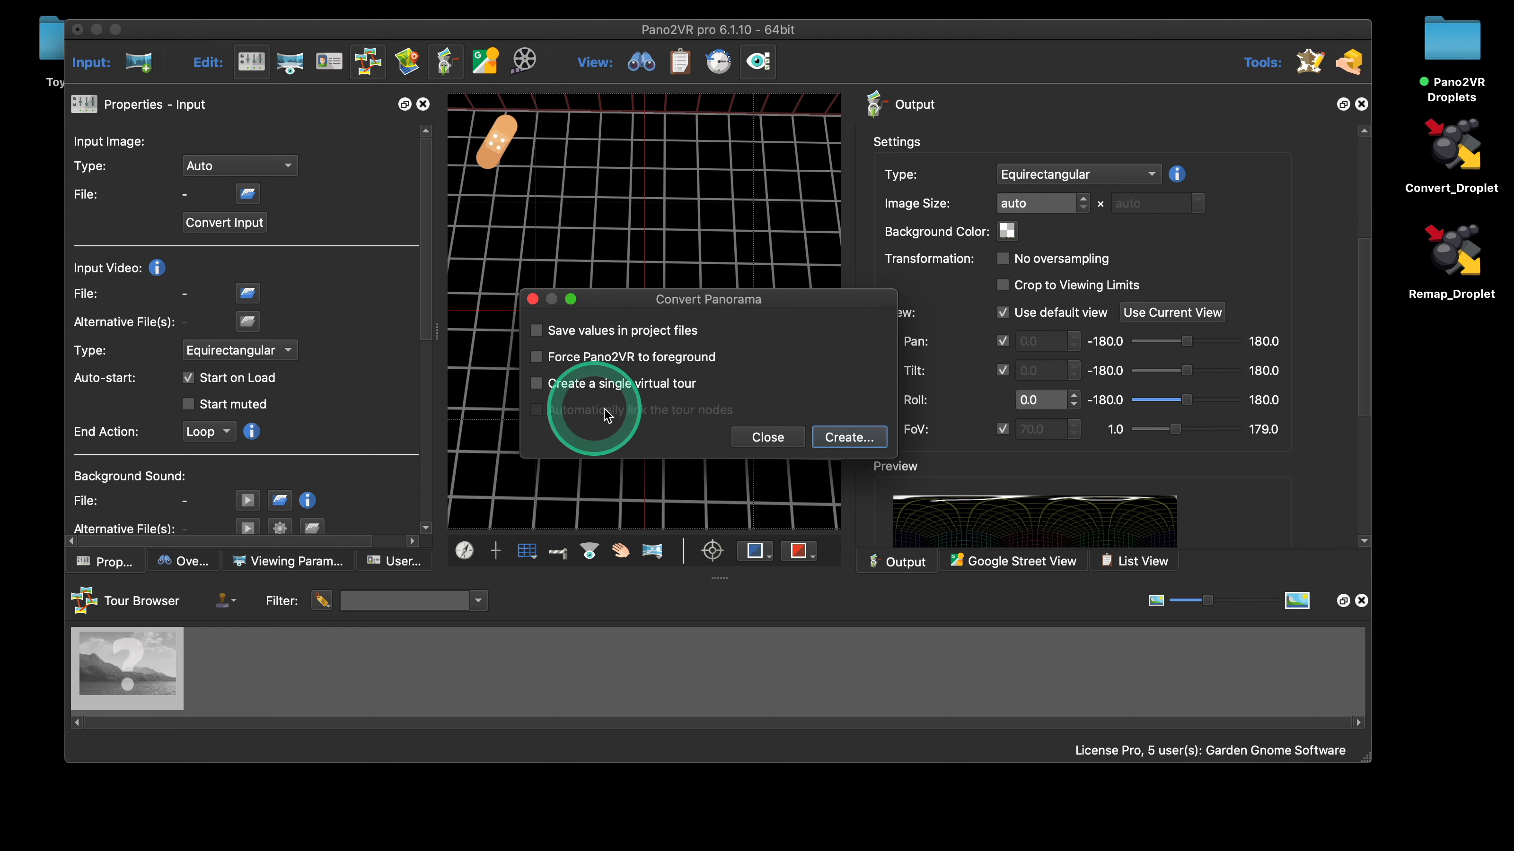
click(837, 440)
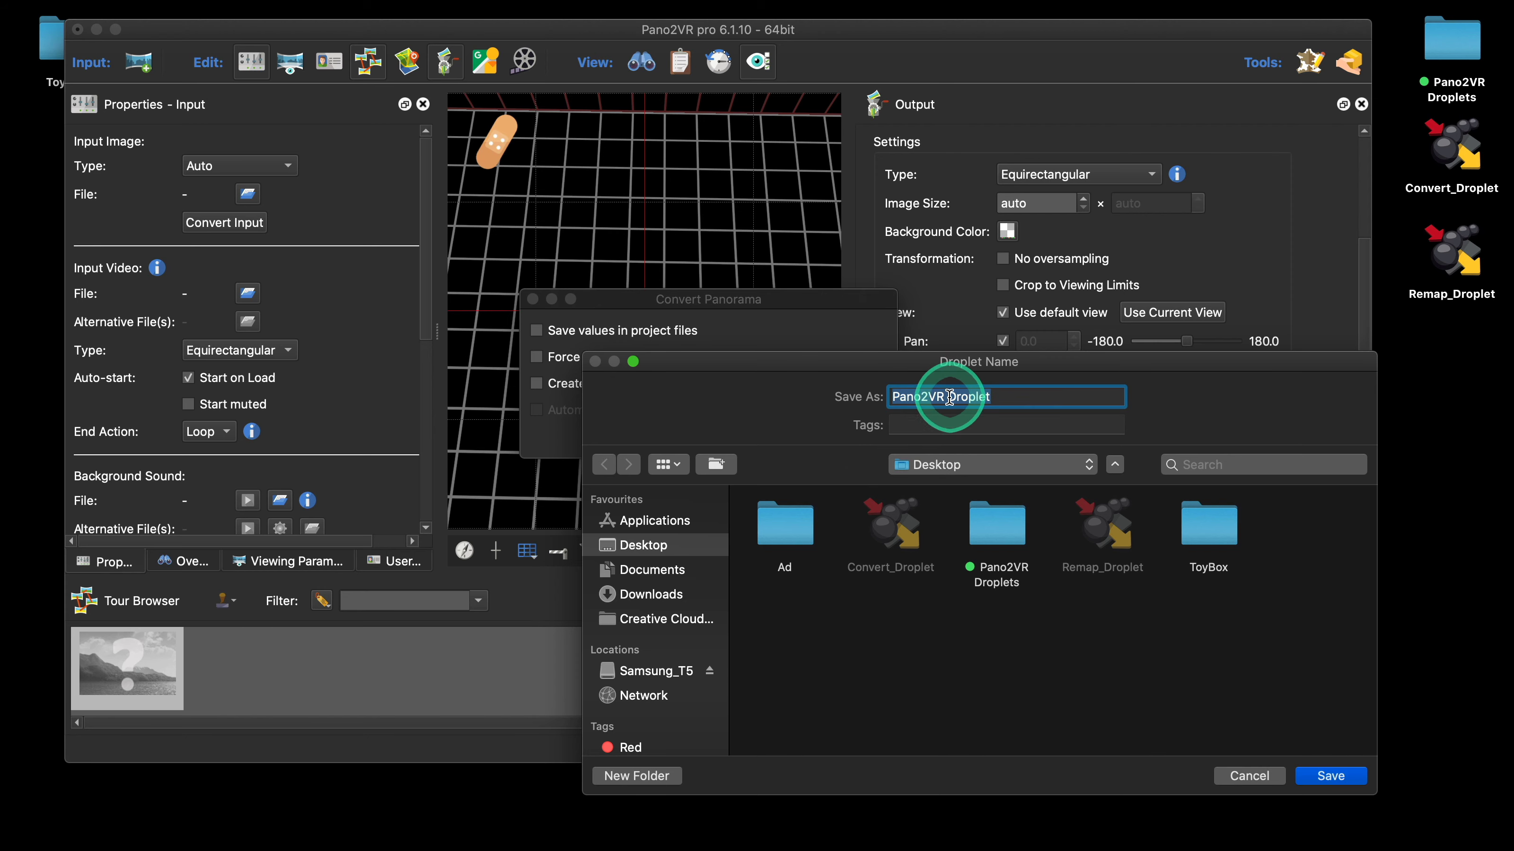
drag(949, 396, 849, 398)
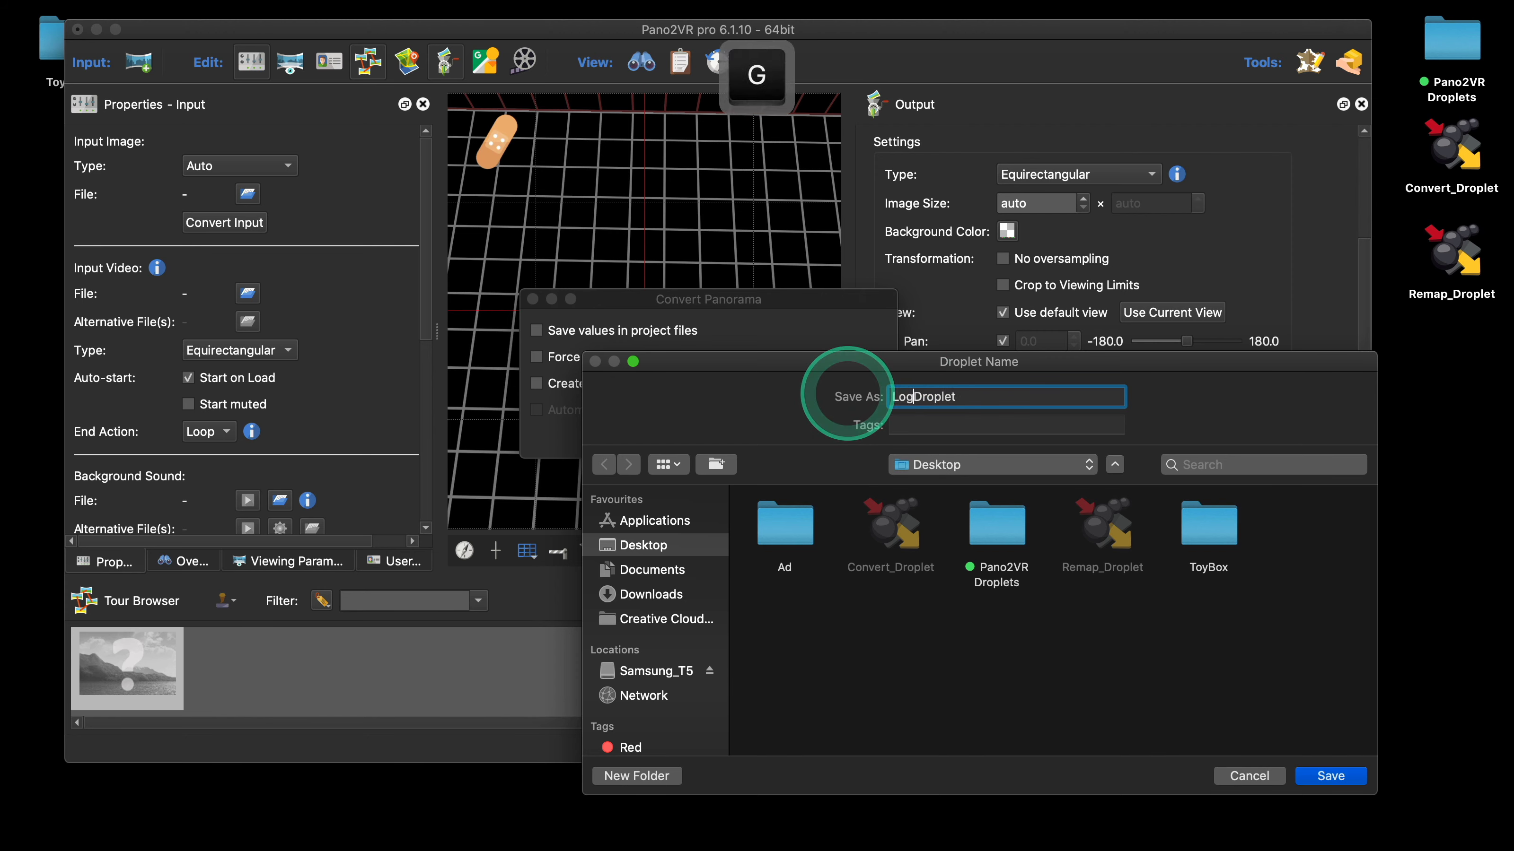
click(1331, 775)
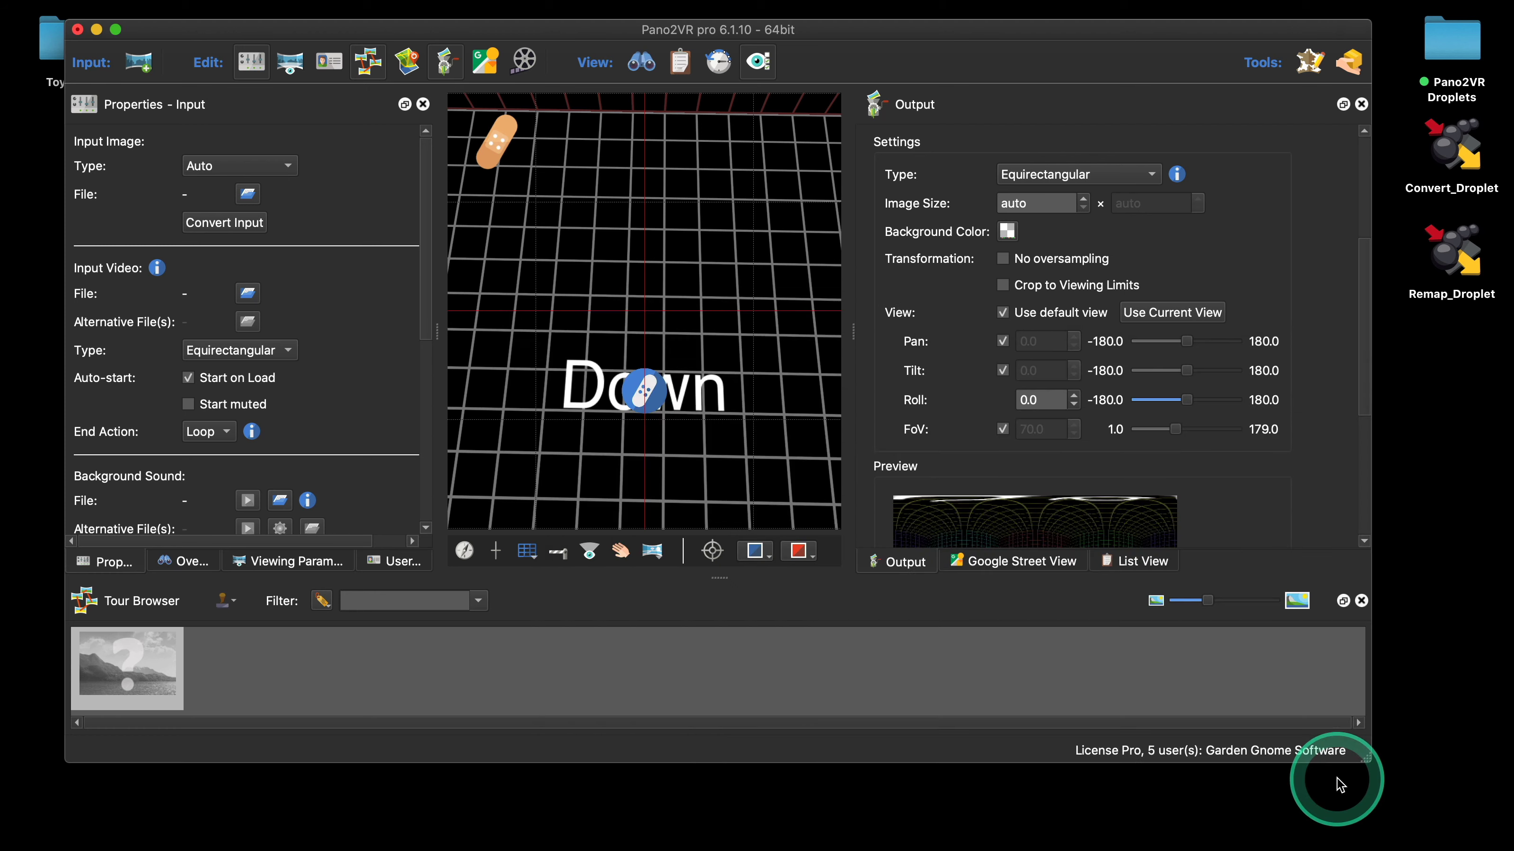
click(78, 29)
click(637, 409)
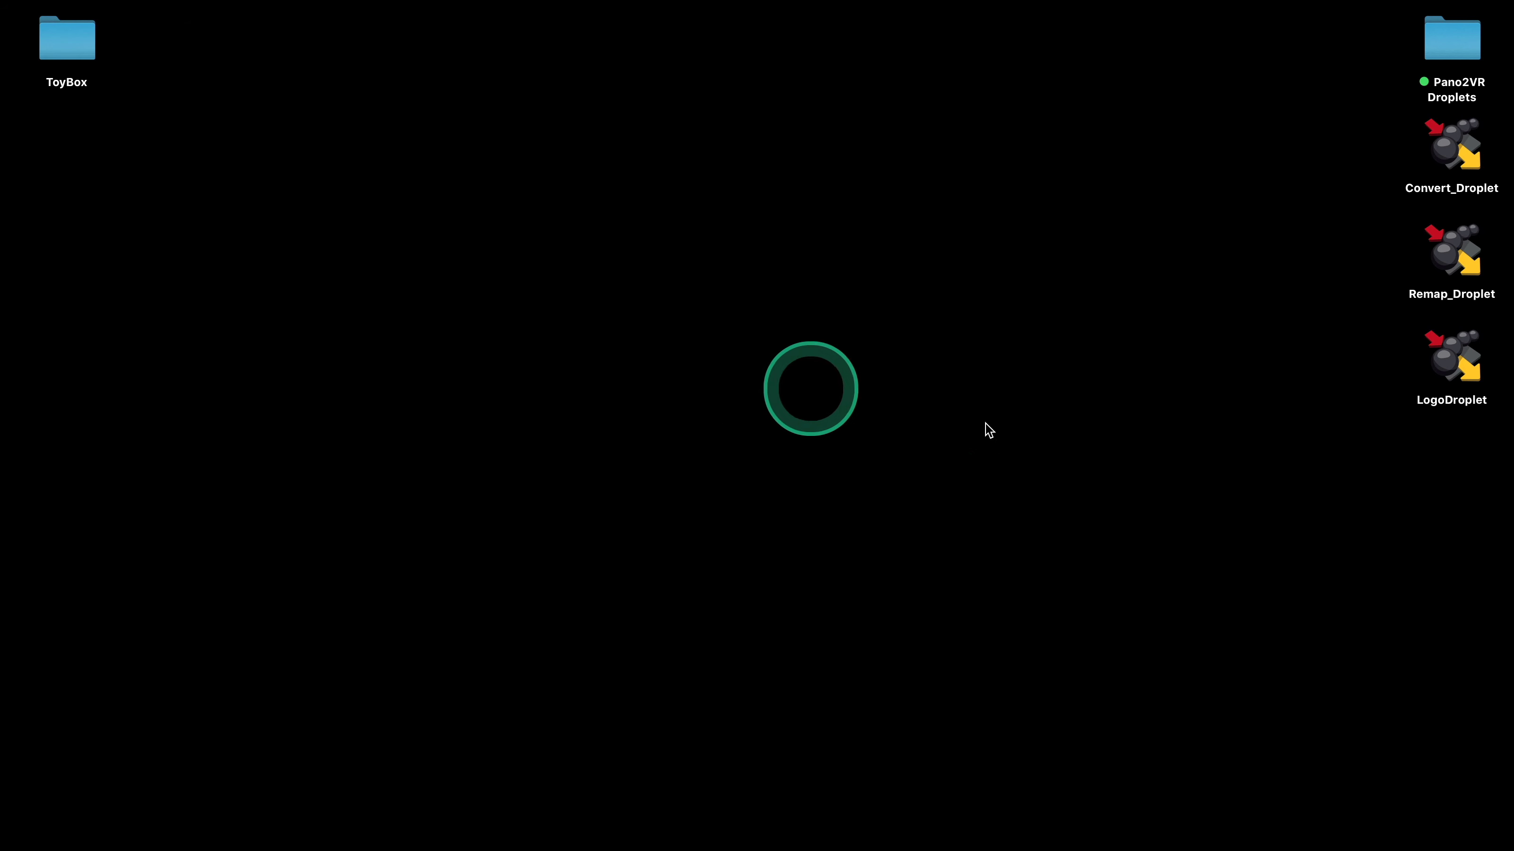
Process the panoramas folder inside Pano2VR Droplets with LogoDroplet
double_click(1462, 37)
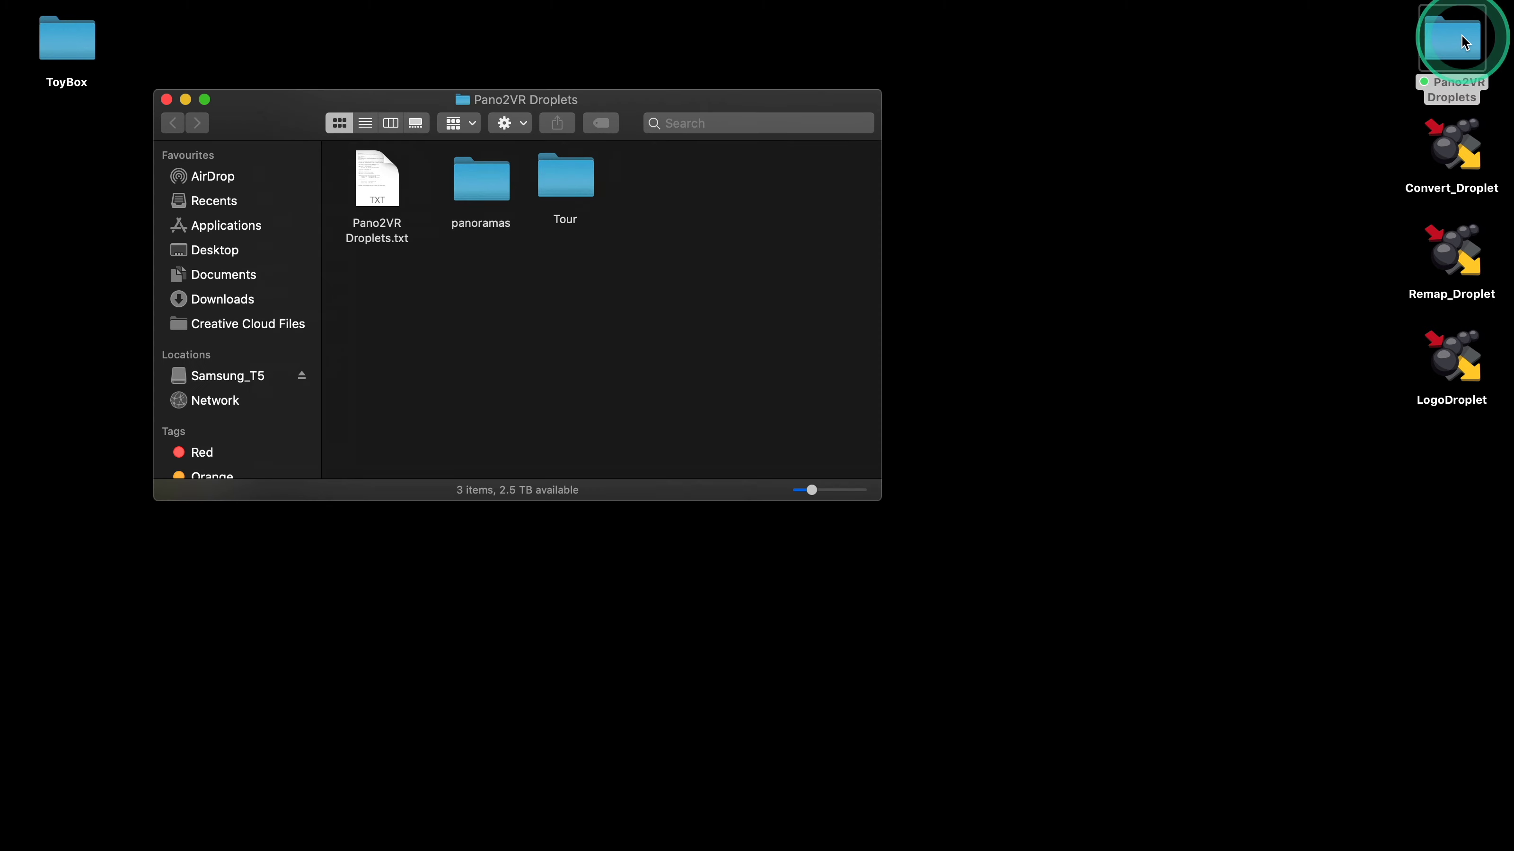
double_click(480, 179)
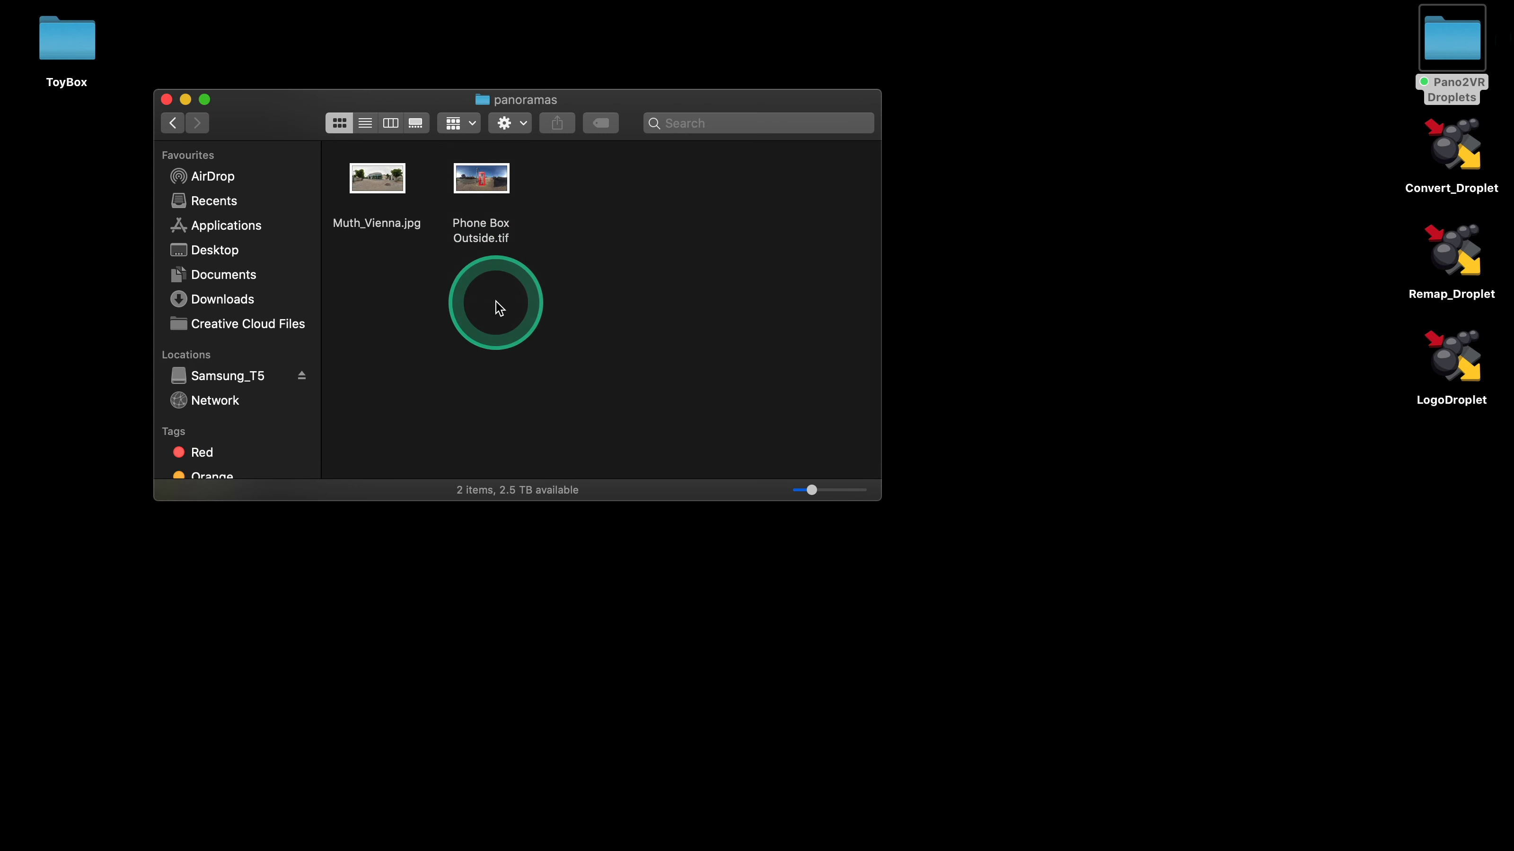
click(172, 123)
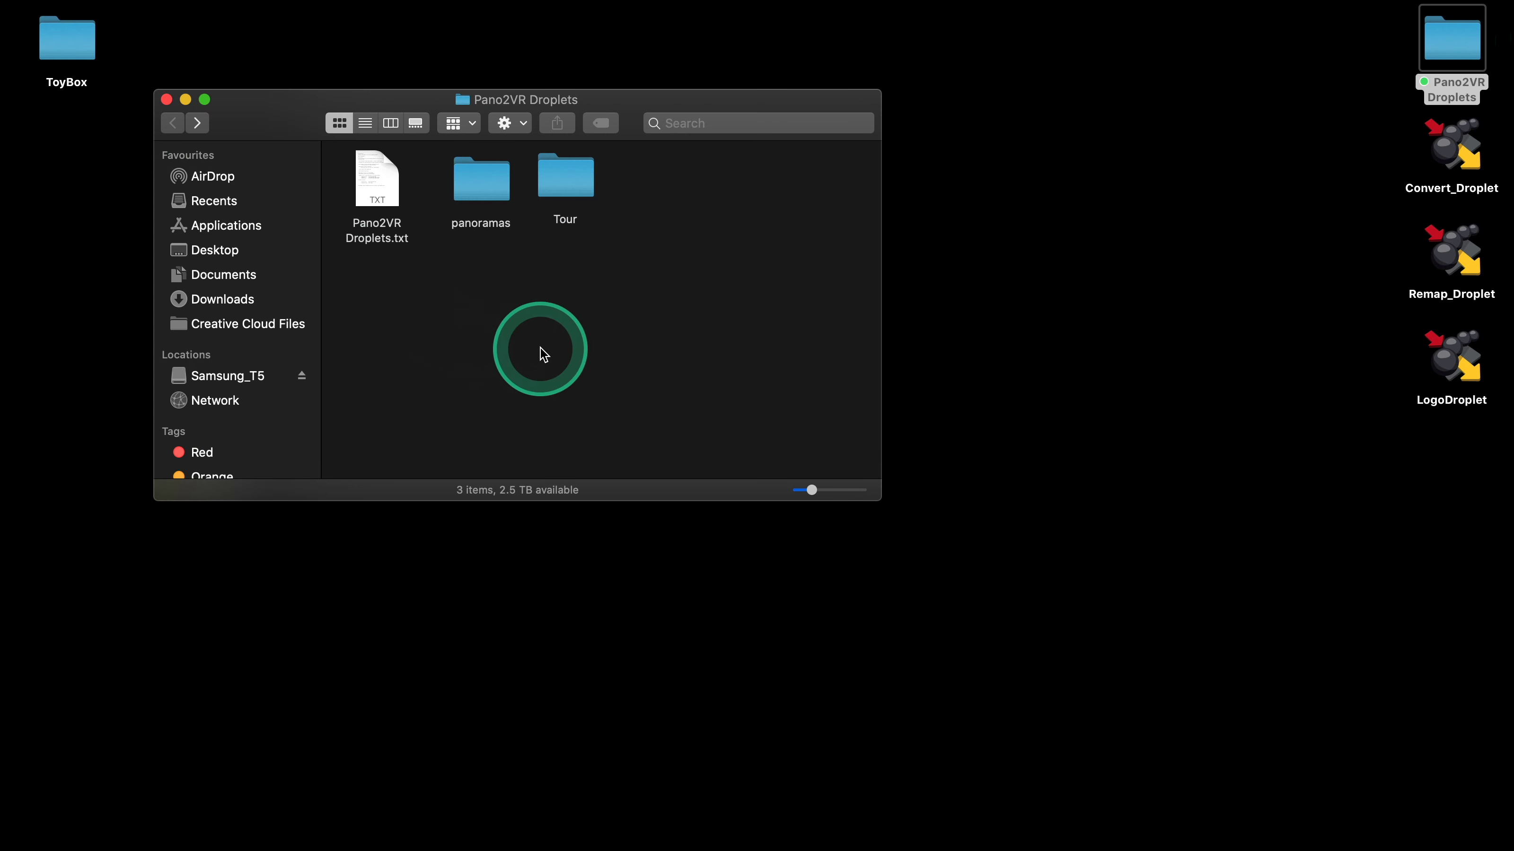
drag(486, 194, 1445, 365)
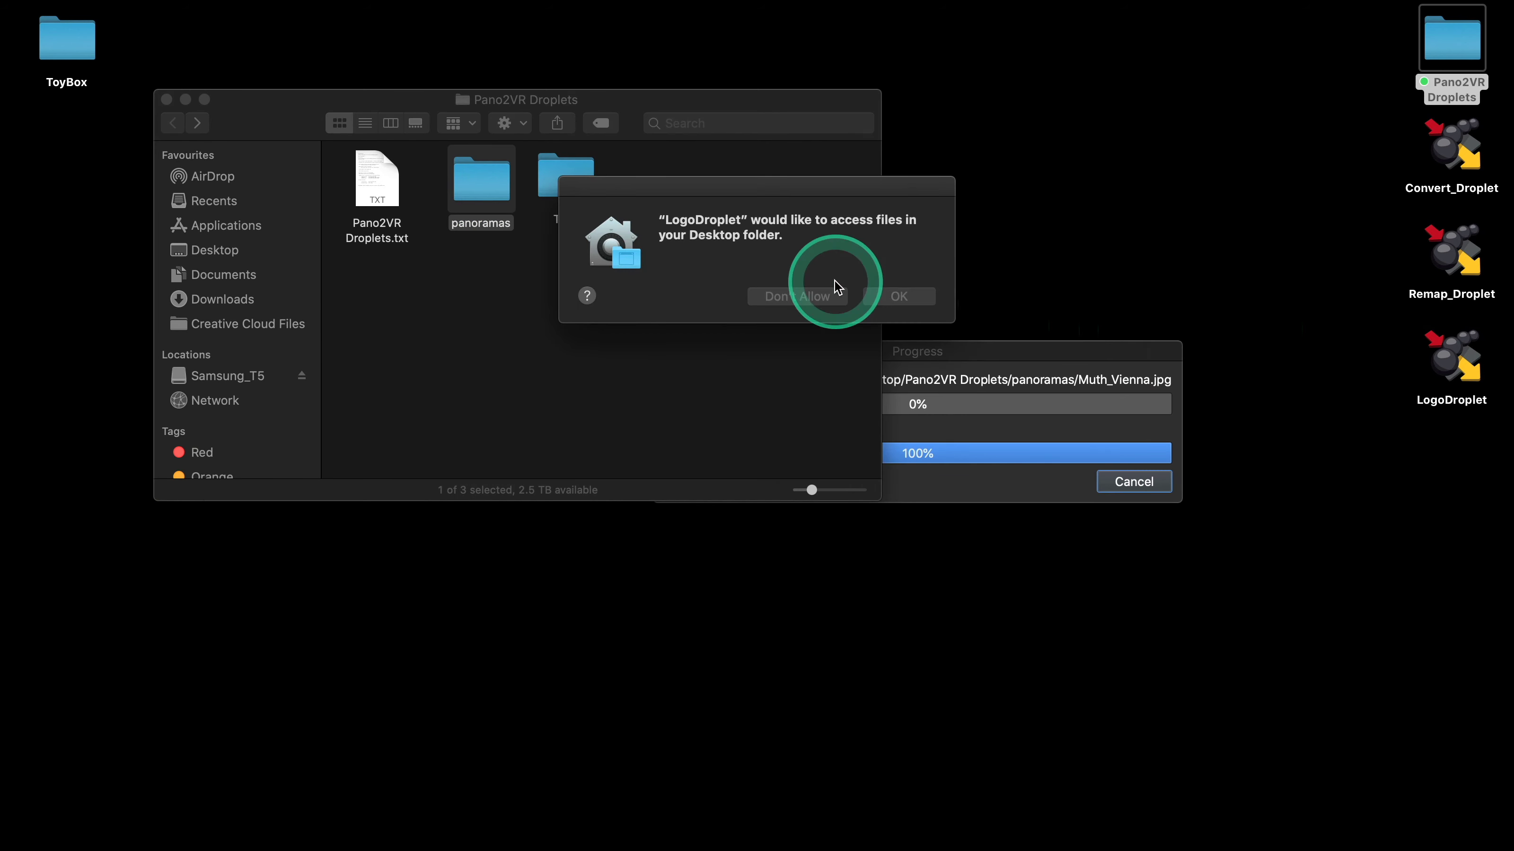
Turn off the cursor highlight and allow LogoDroplet to access files in the Desktop folder
click(898, 296)
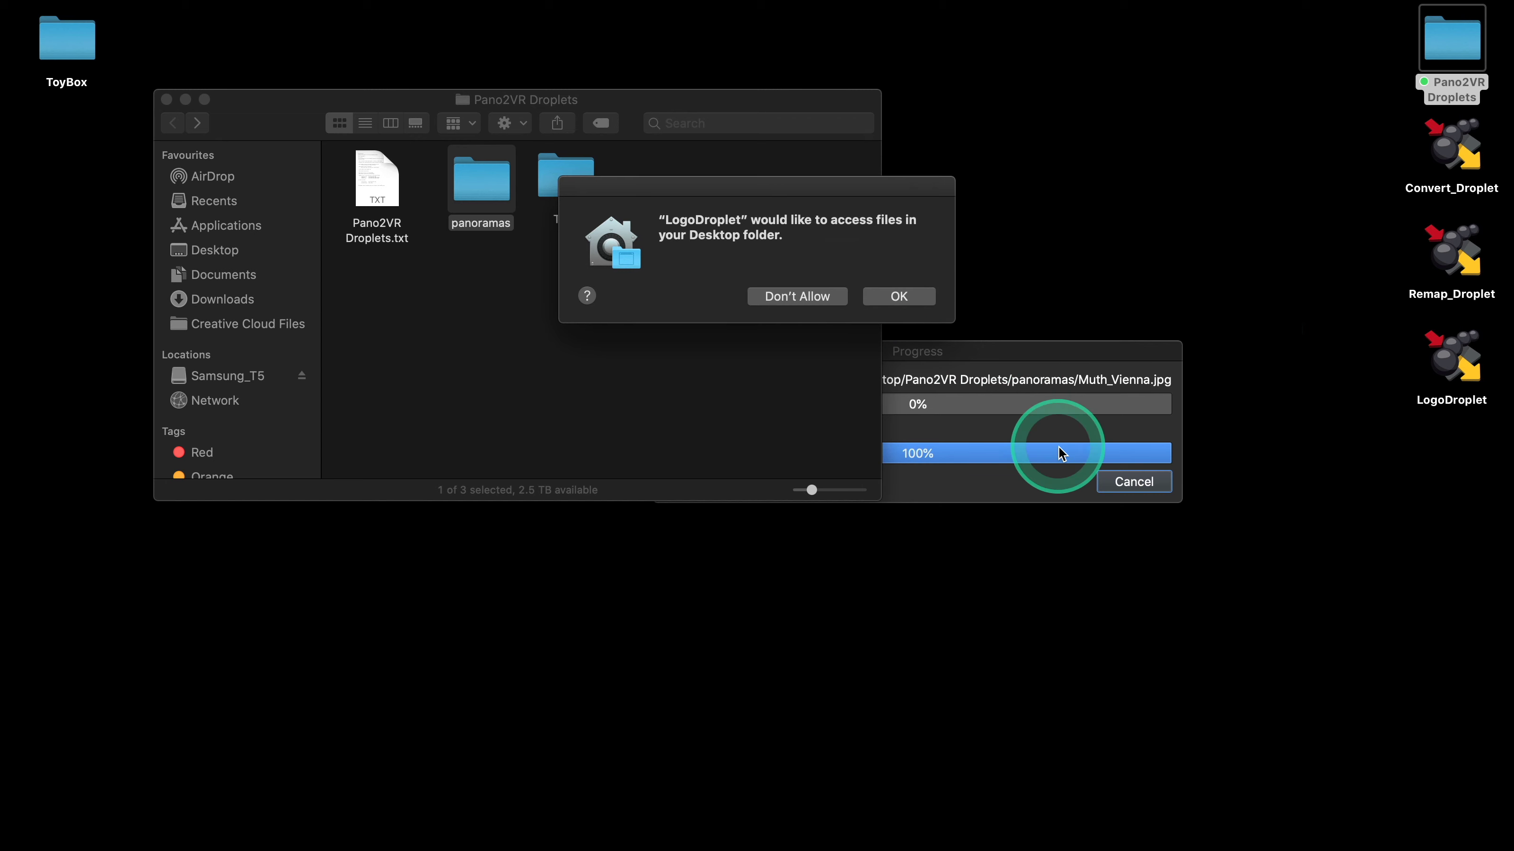
mouse_move(1016, 5)
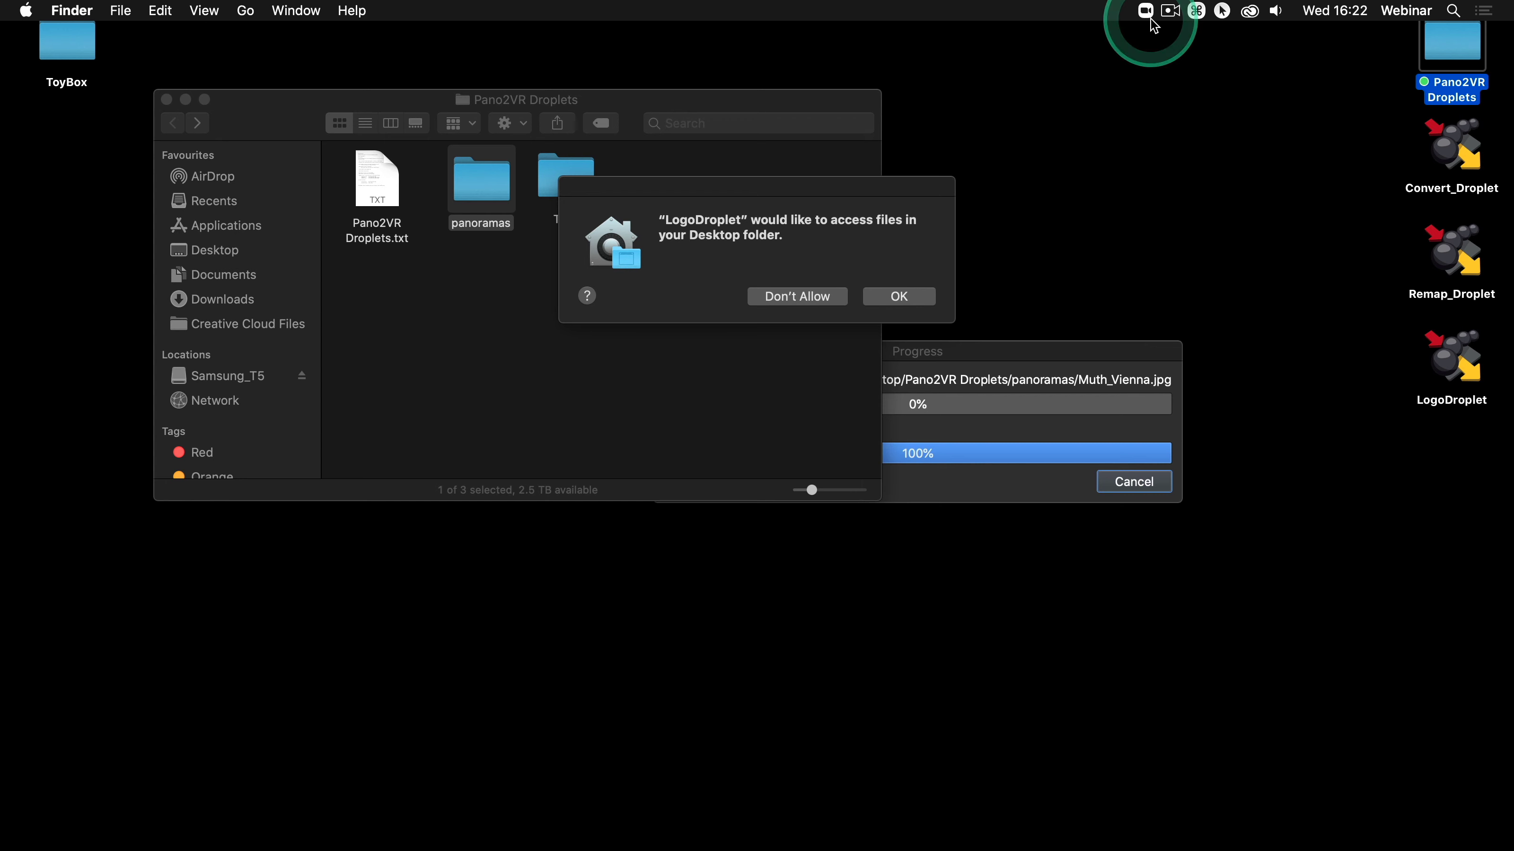
click(1223, 12)
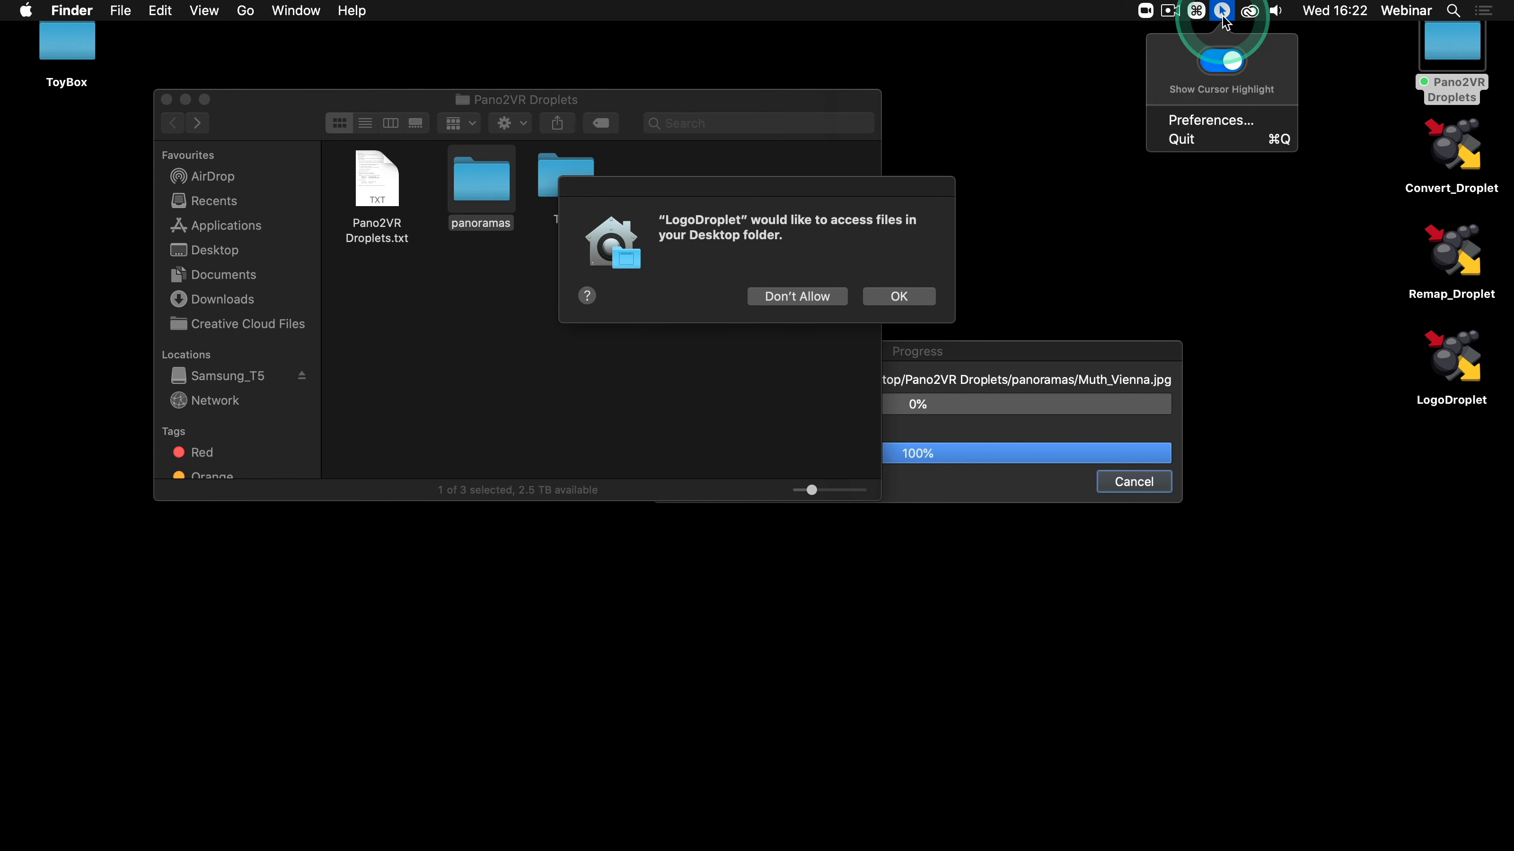
click(1200, 119)
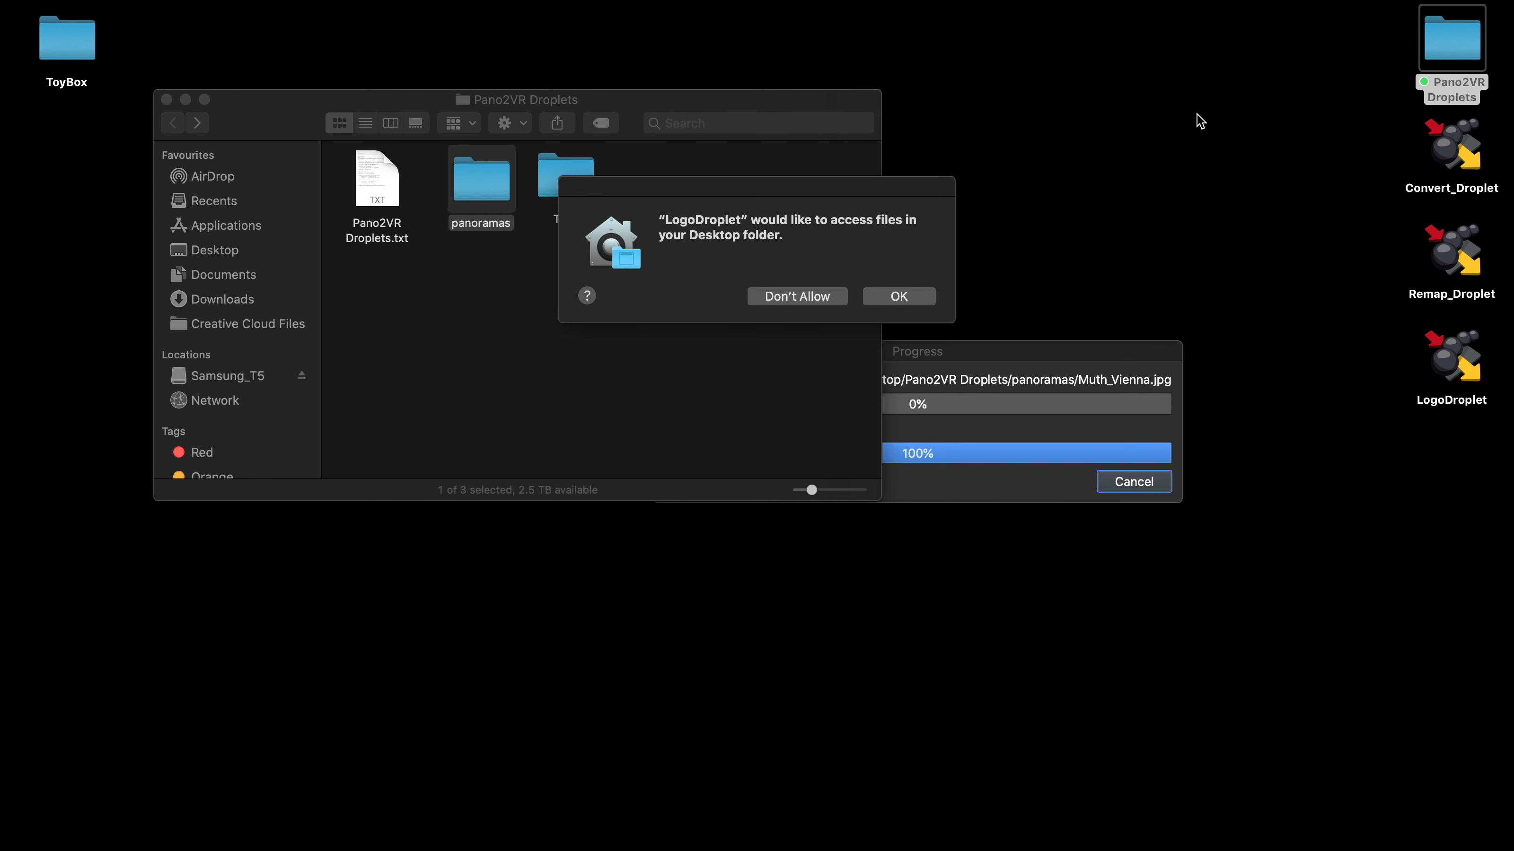
click(897, 297)
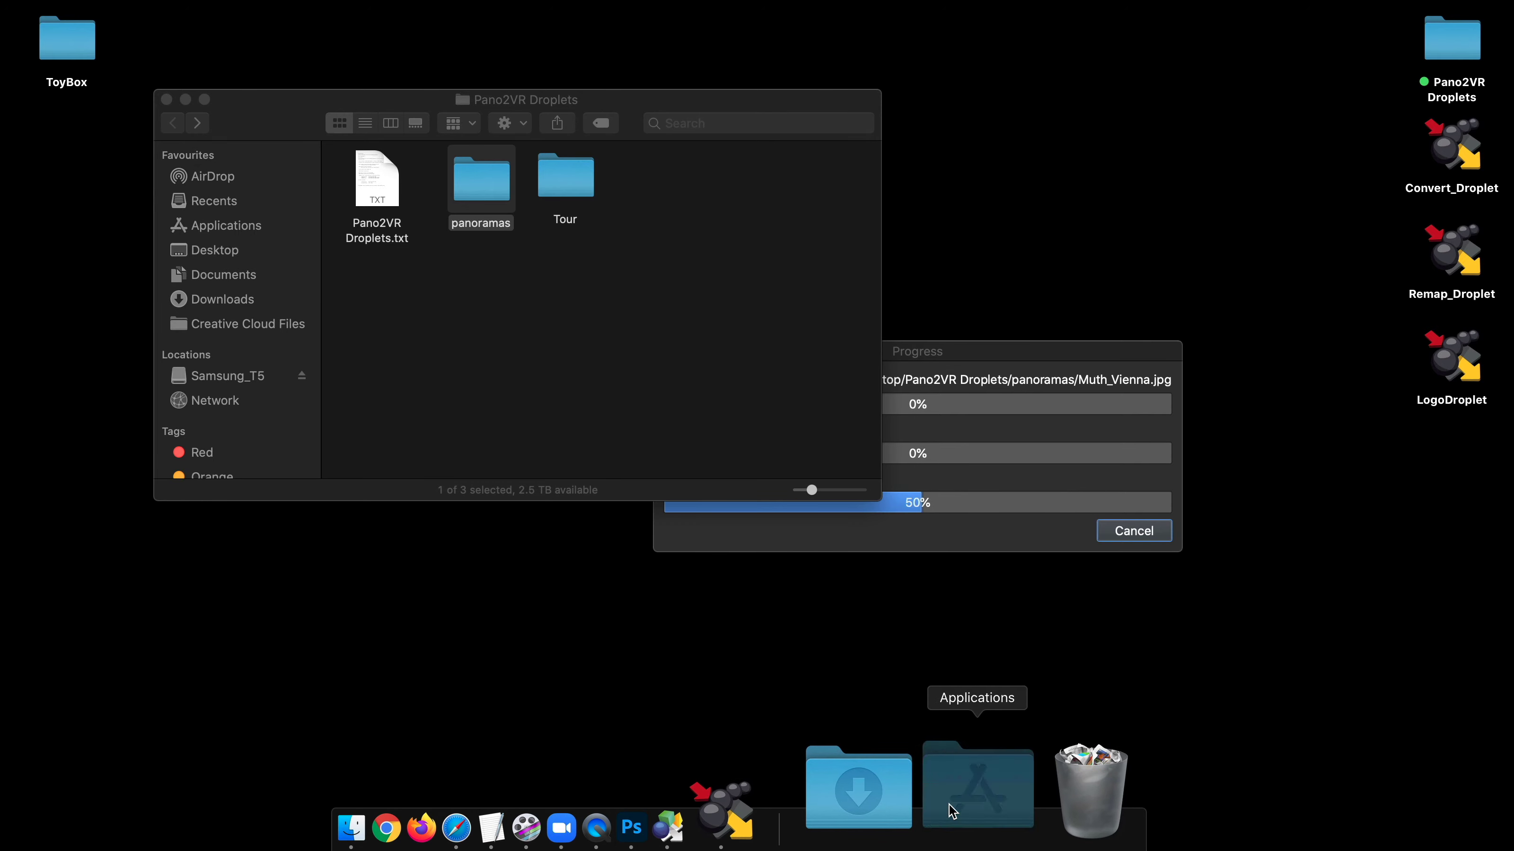
click(953, 804)
click(976, 268)
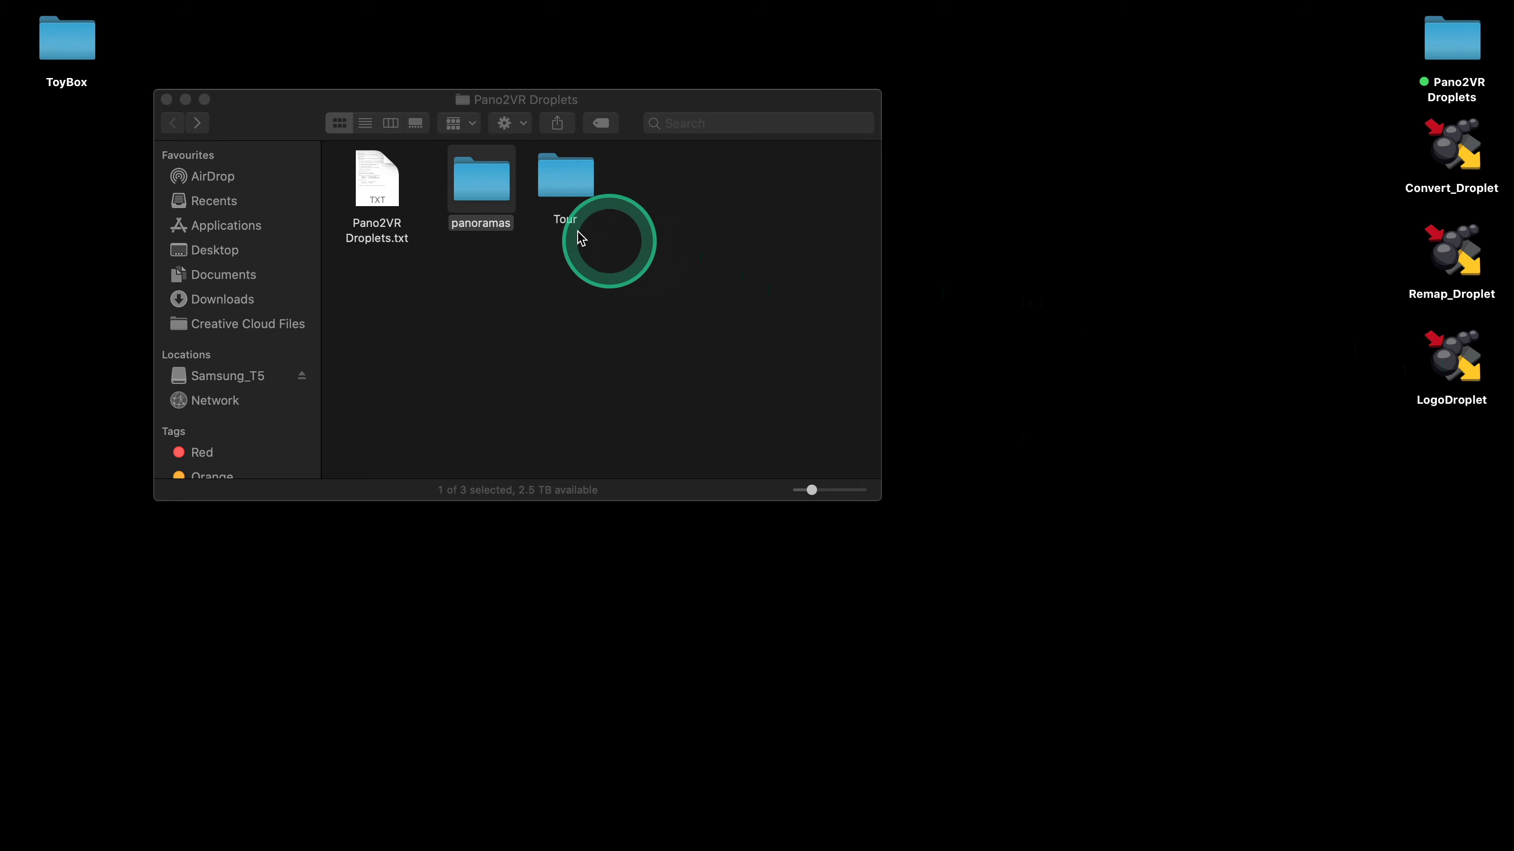
Load Muth_Vienna.tif and Phone Box Outside.tif from the panoramas output folder into Pano2VR to examine the nadir logo, and close without saving
double_click(489, 180)
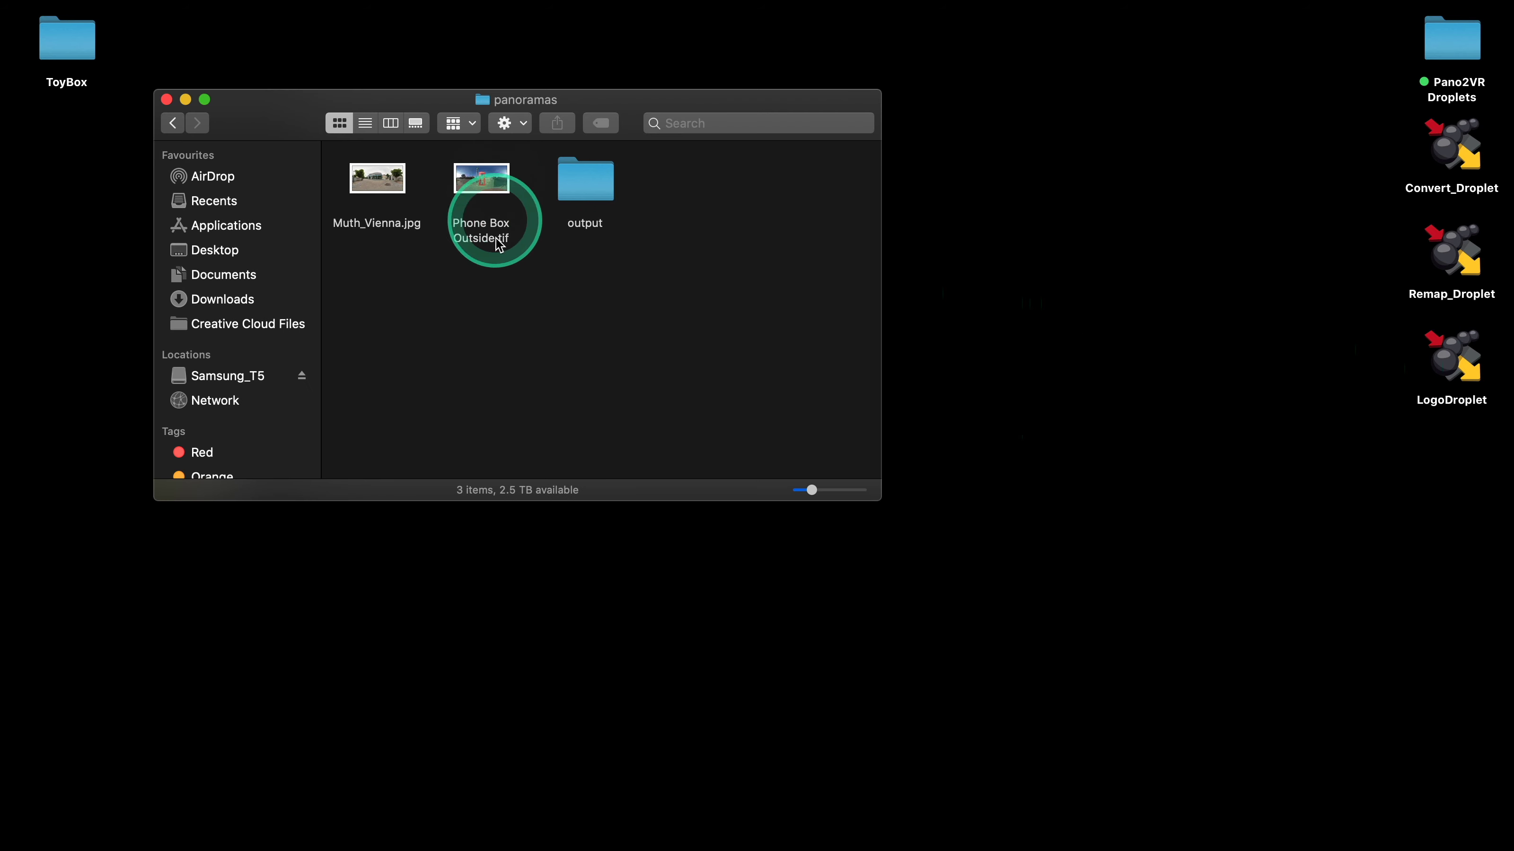
double_click(596, 192)
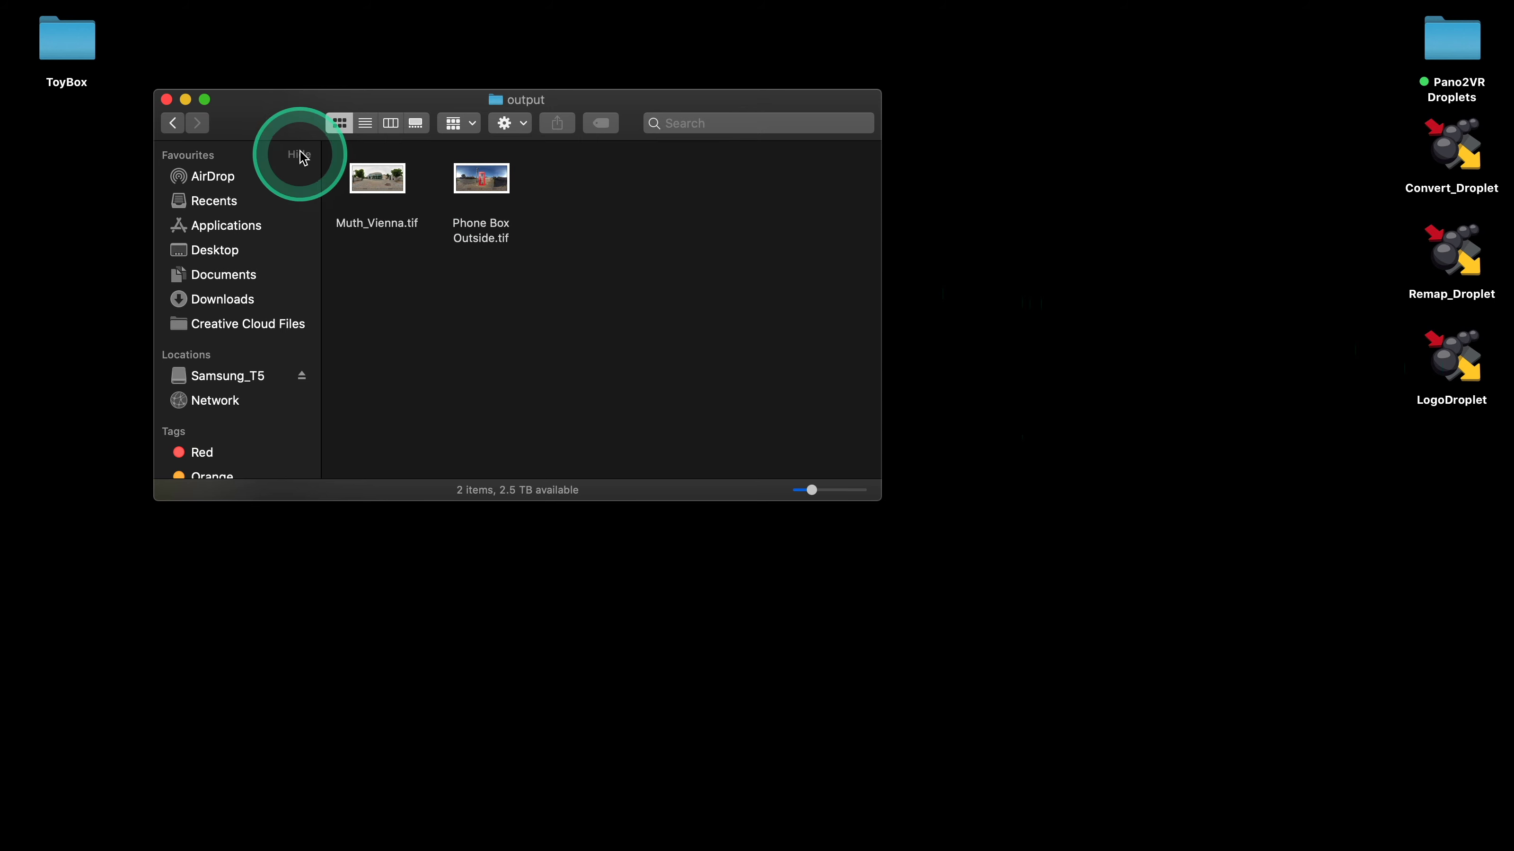
click(858, 835)
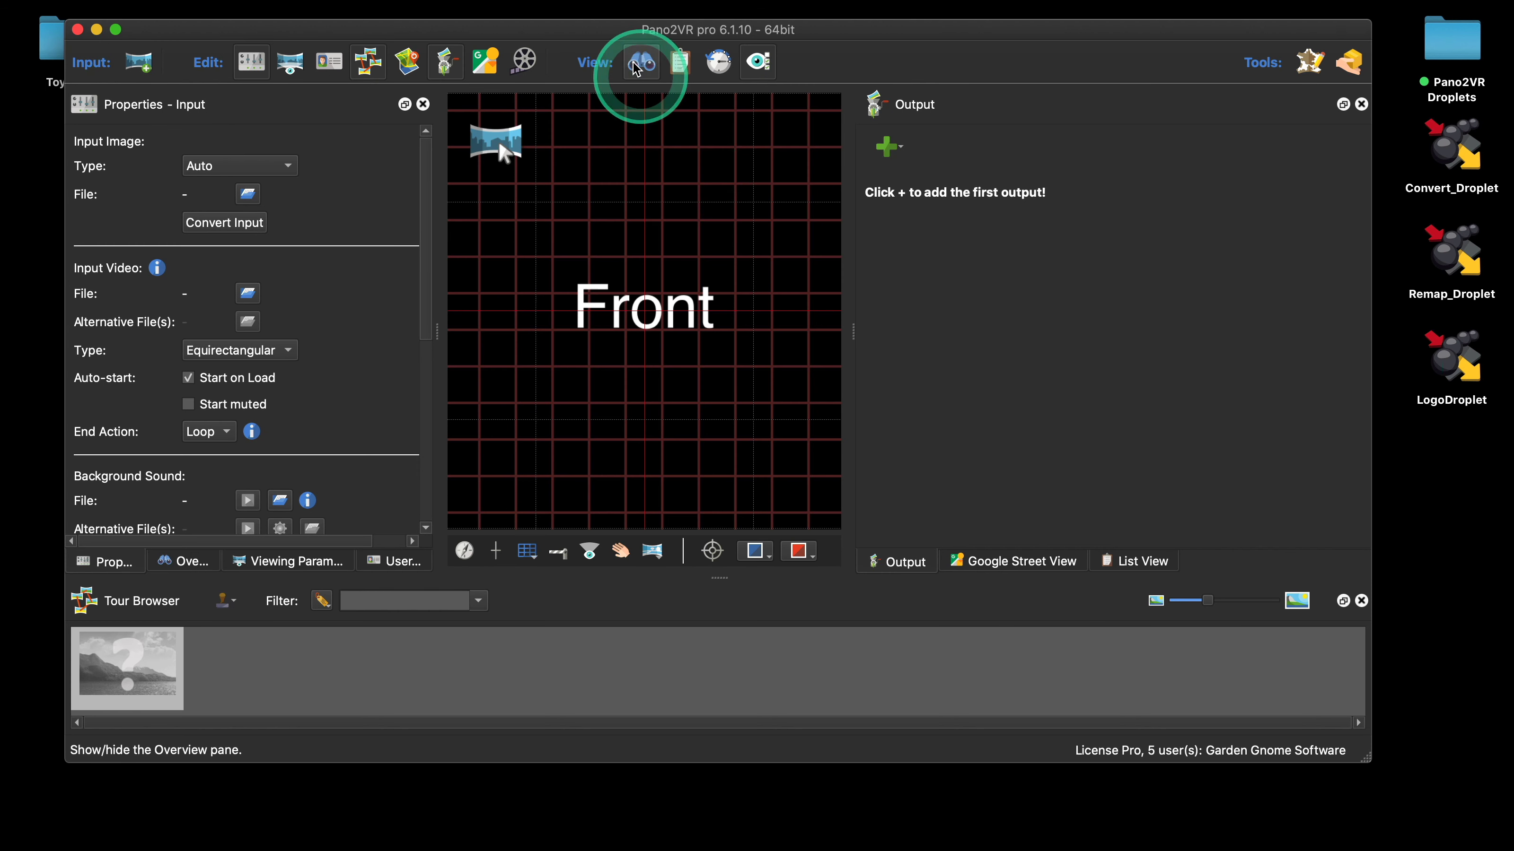
drag(608, 34, 602, 254)
drag(362, 153, 777, 399)
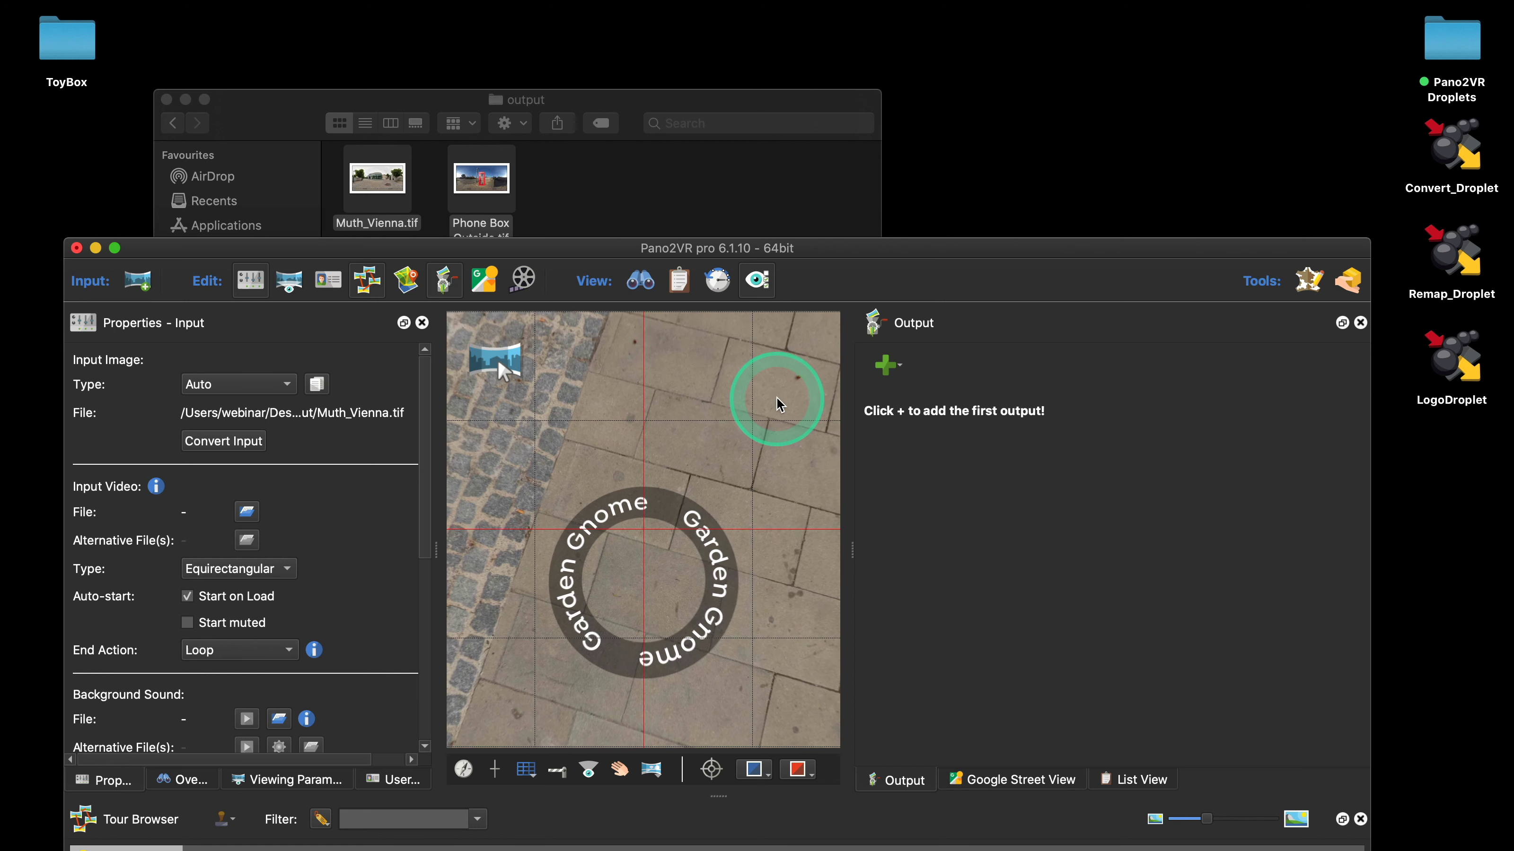
click(76, 249)
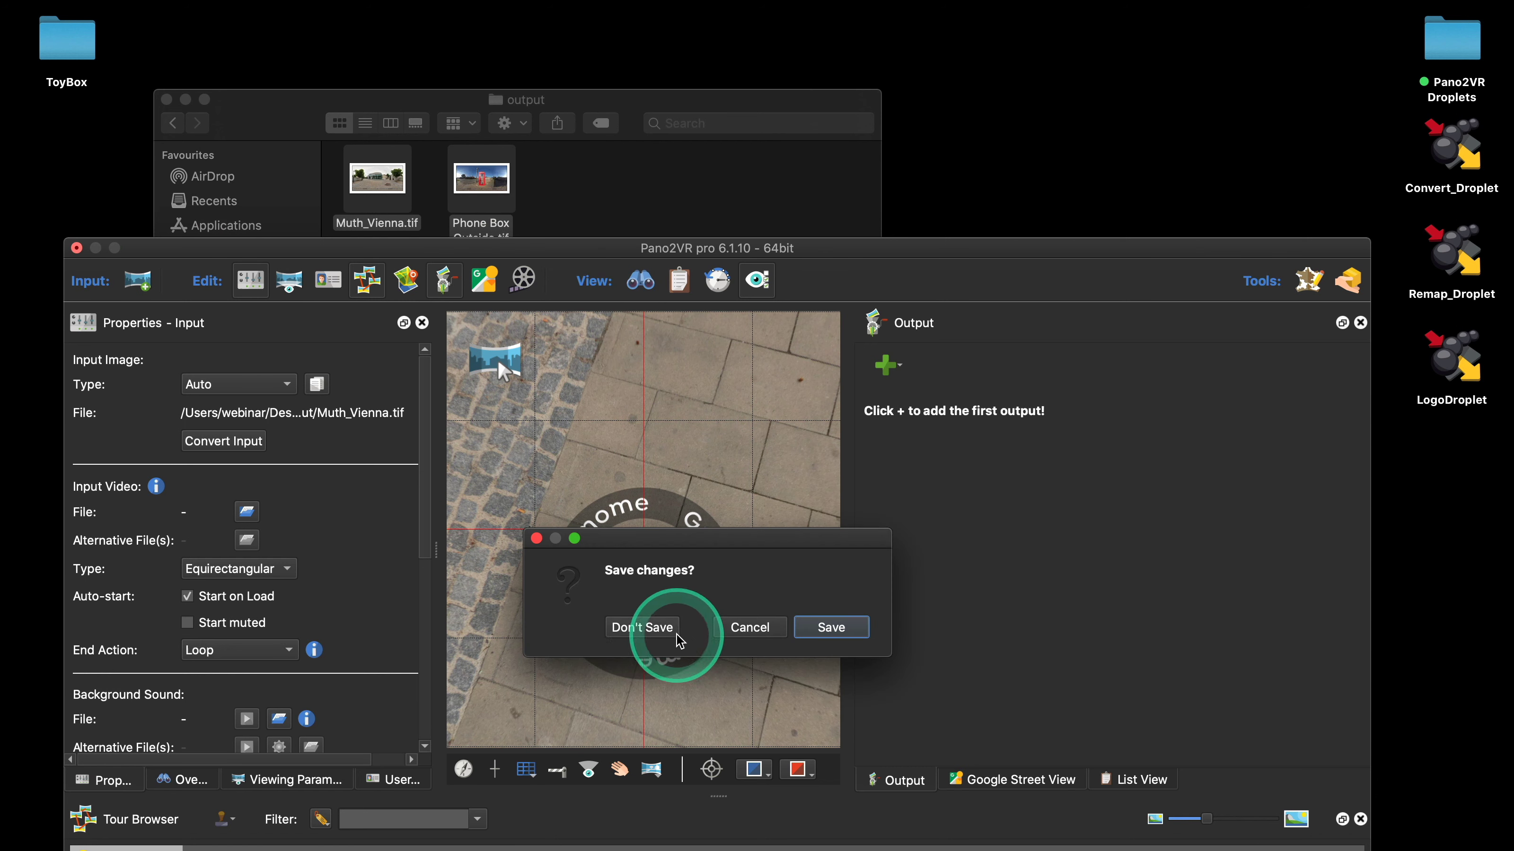
click(740, 627)
click(78, 249)
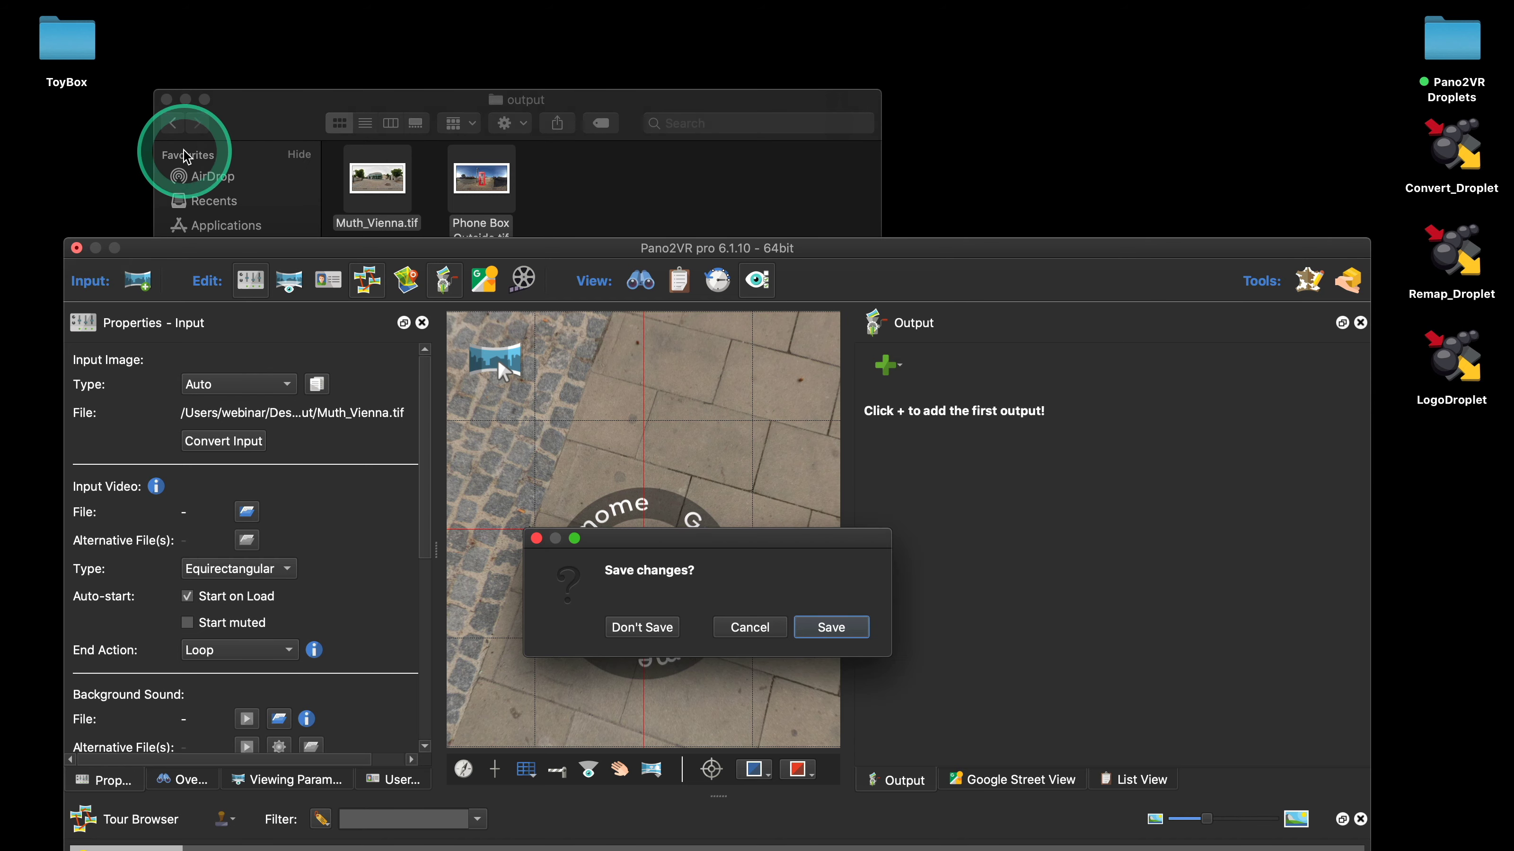
click(637, 629)
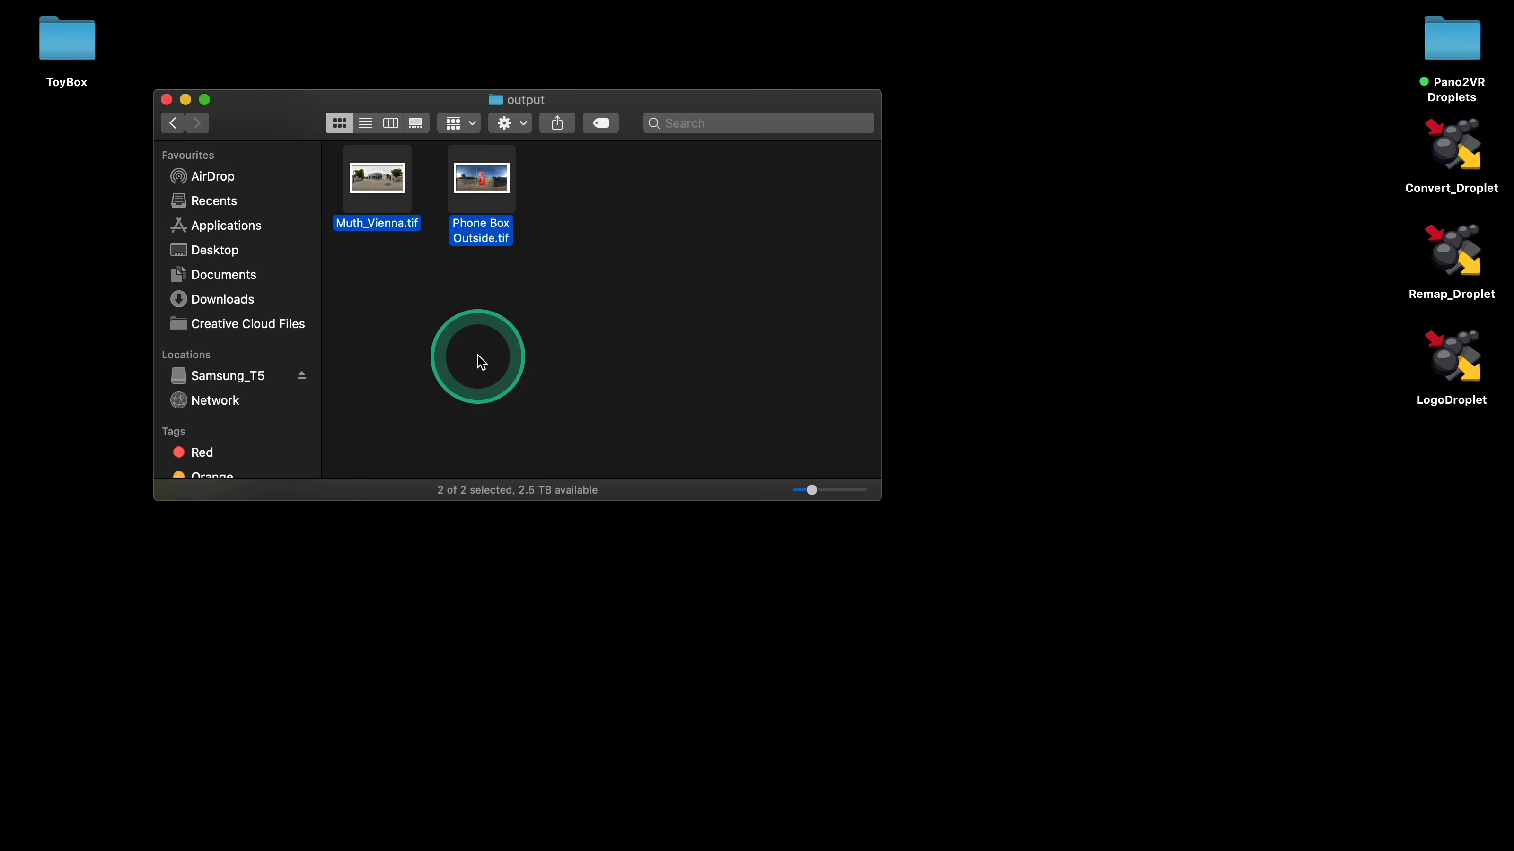
click(167, 100)
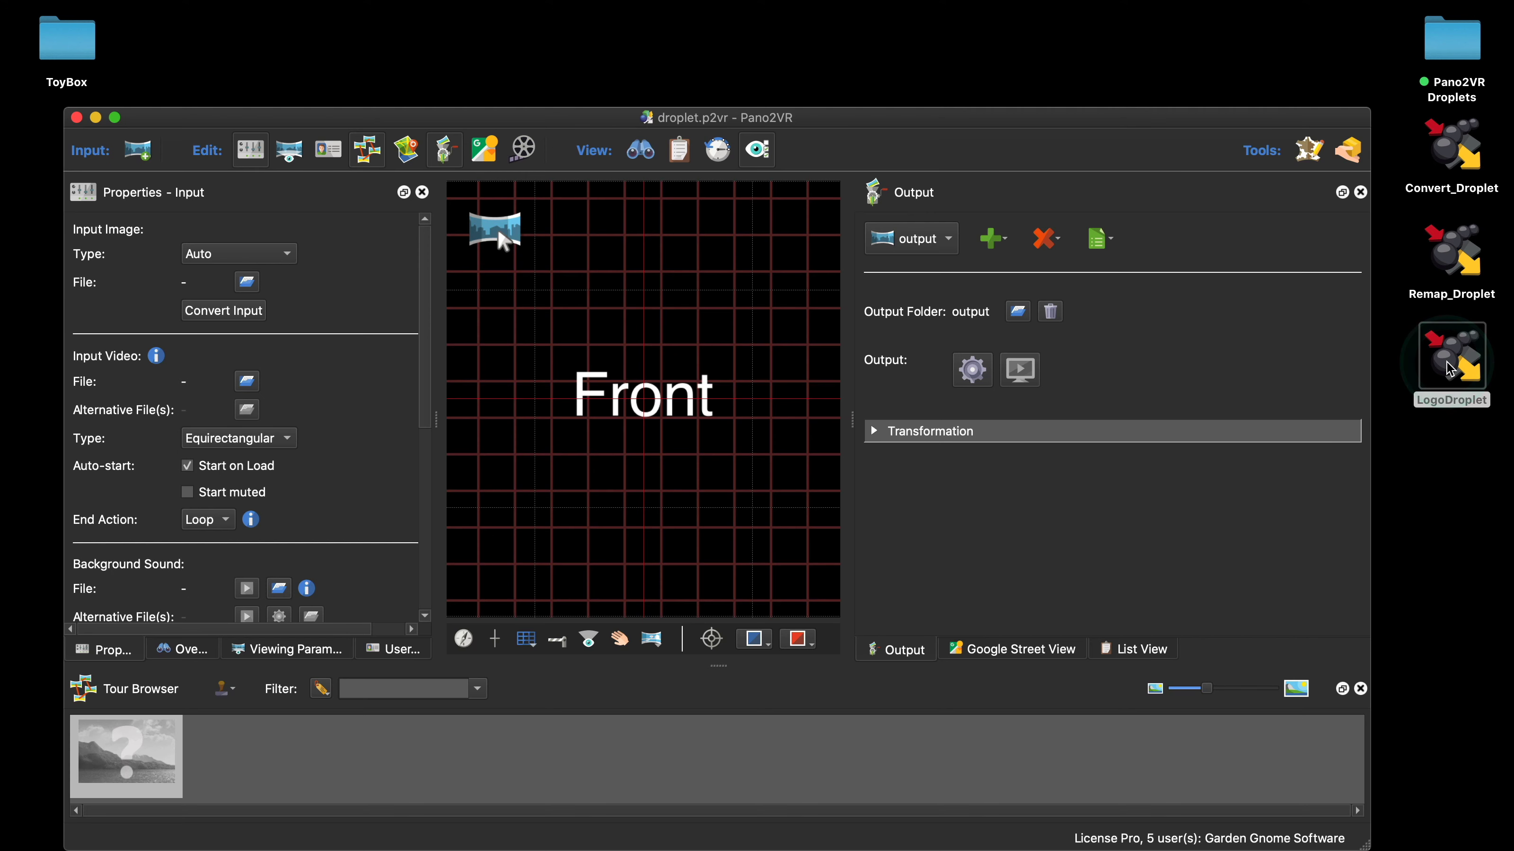
Widen the properties area and select the nadir patch in the LogoDroplet project to show its image settings
scroll(429, 386, down, 5)
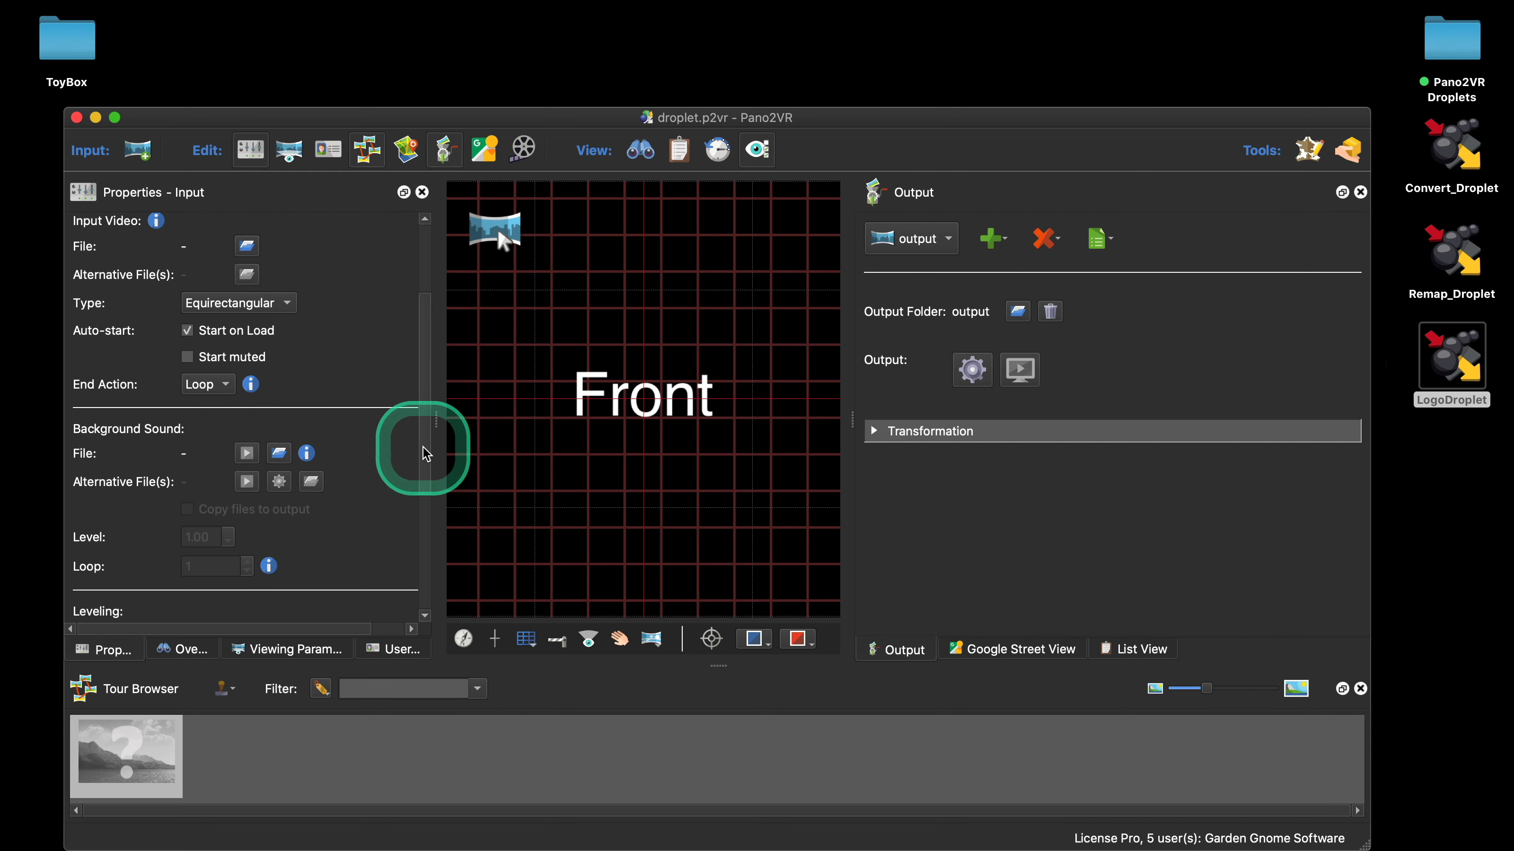
drag(435, 424, 541, 423)
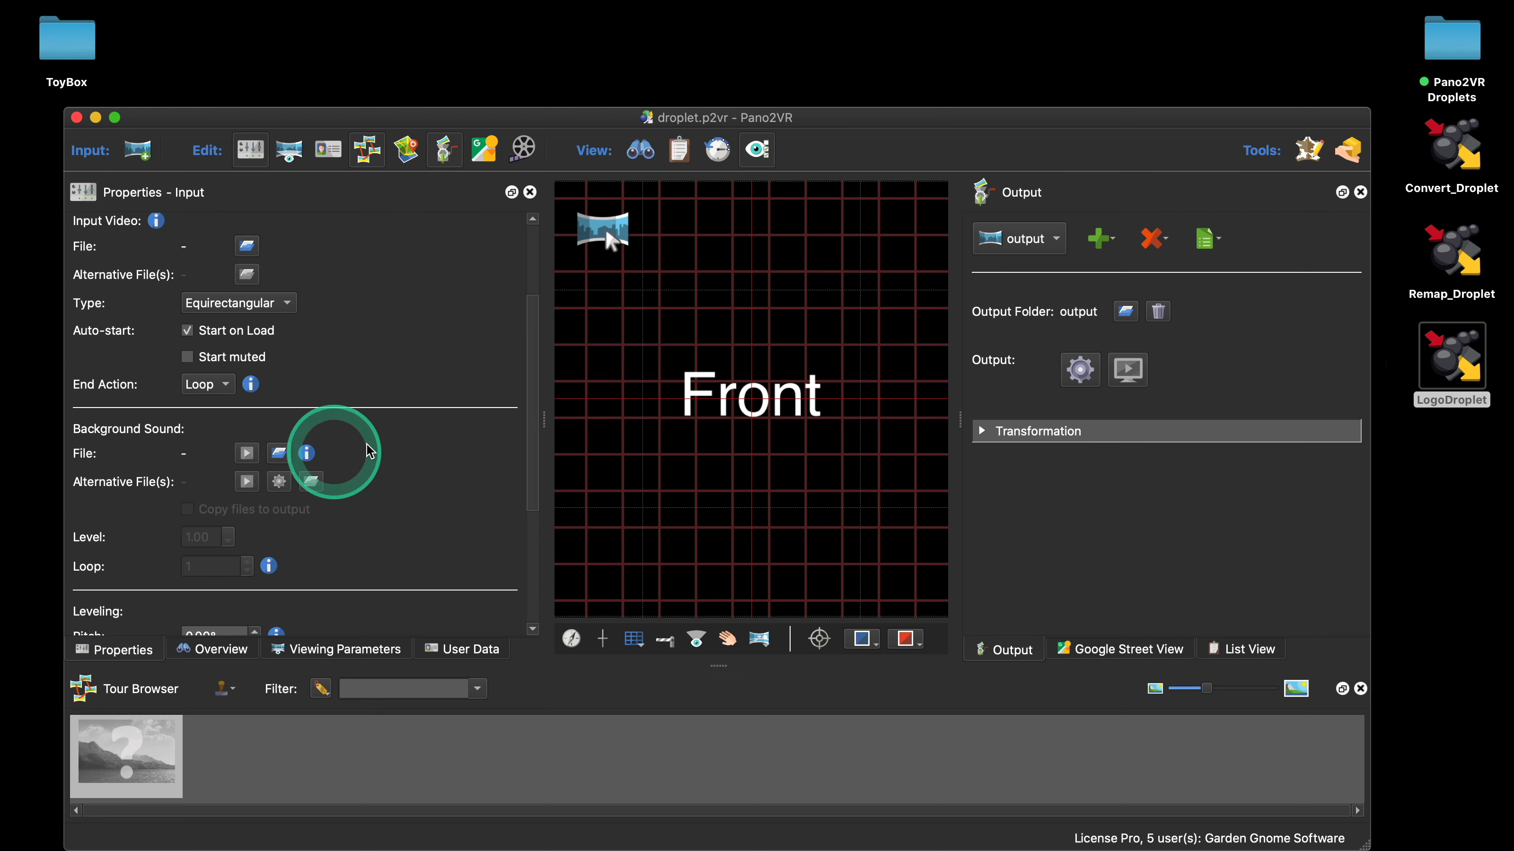
drag(678, 490, 686, 203)
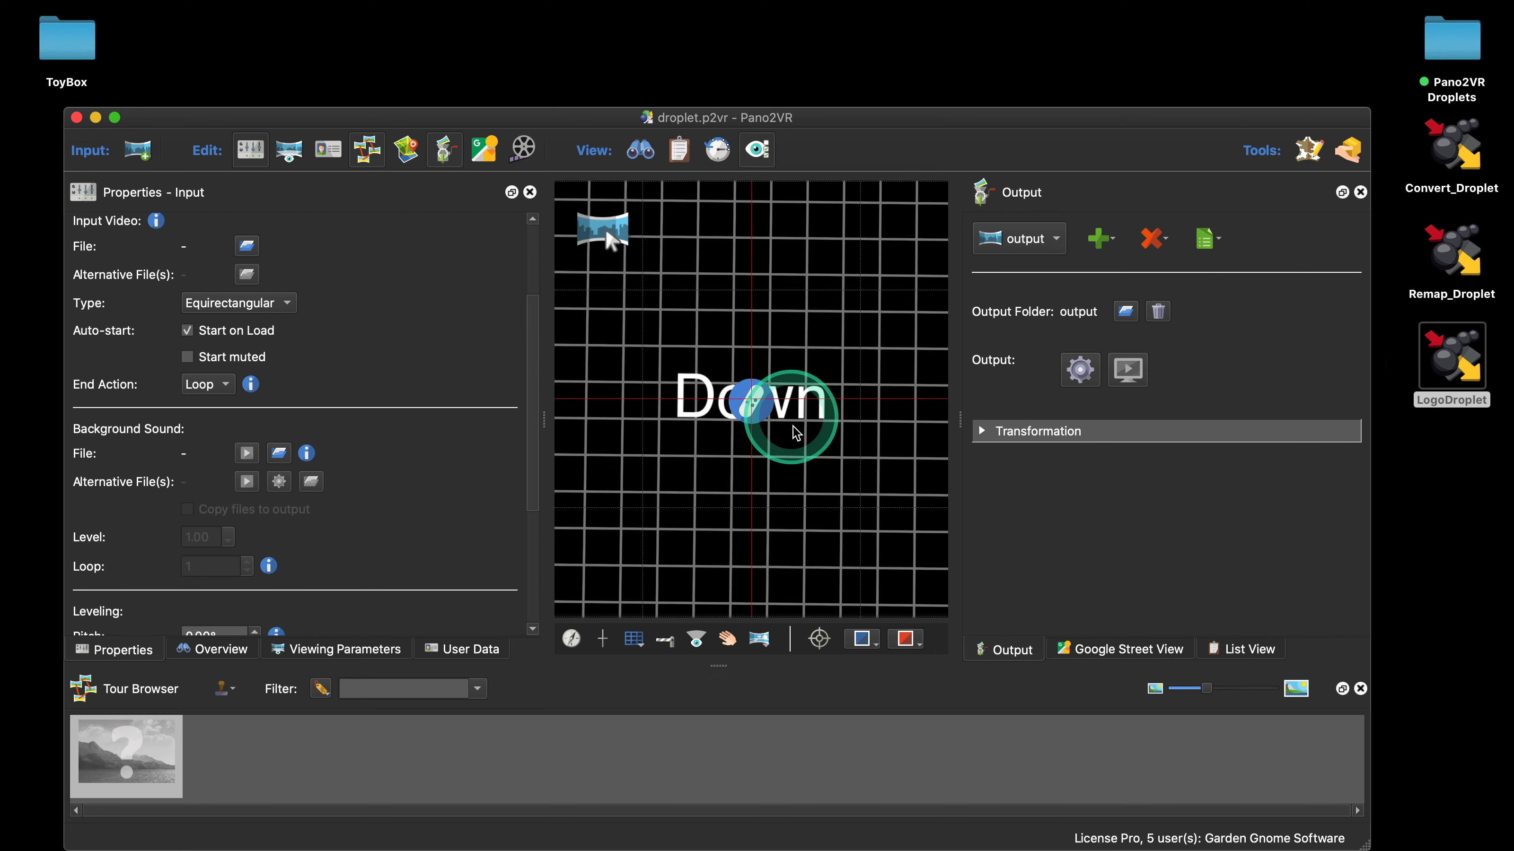
click(753, 402)
scroll(458, 469, down, 2)
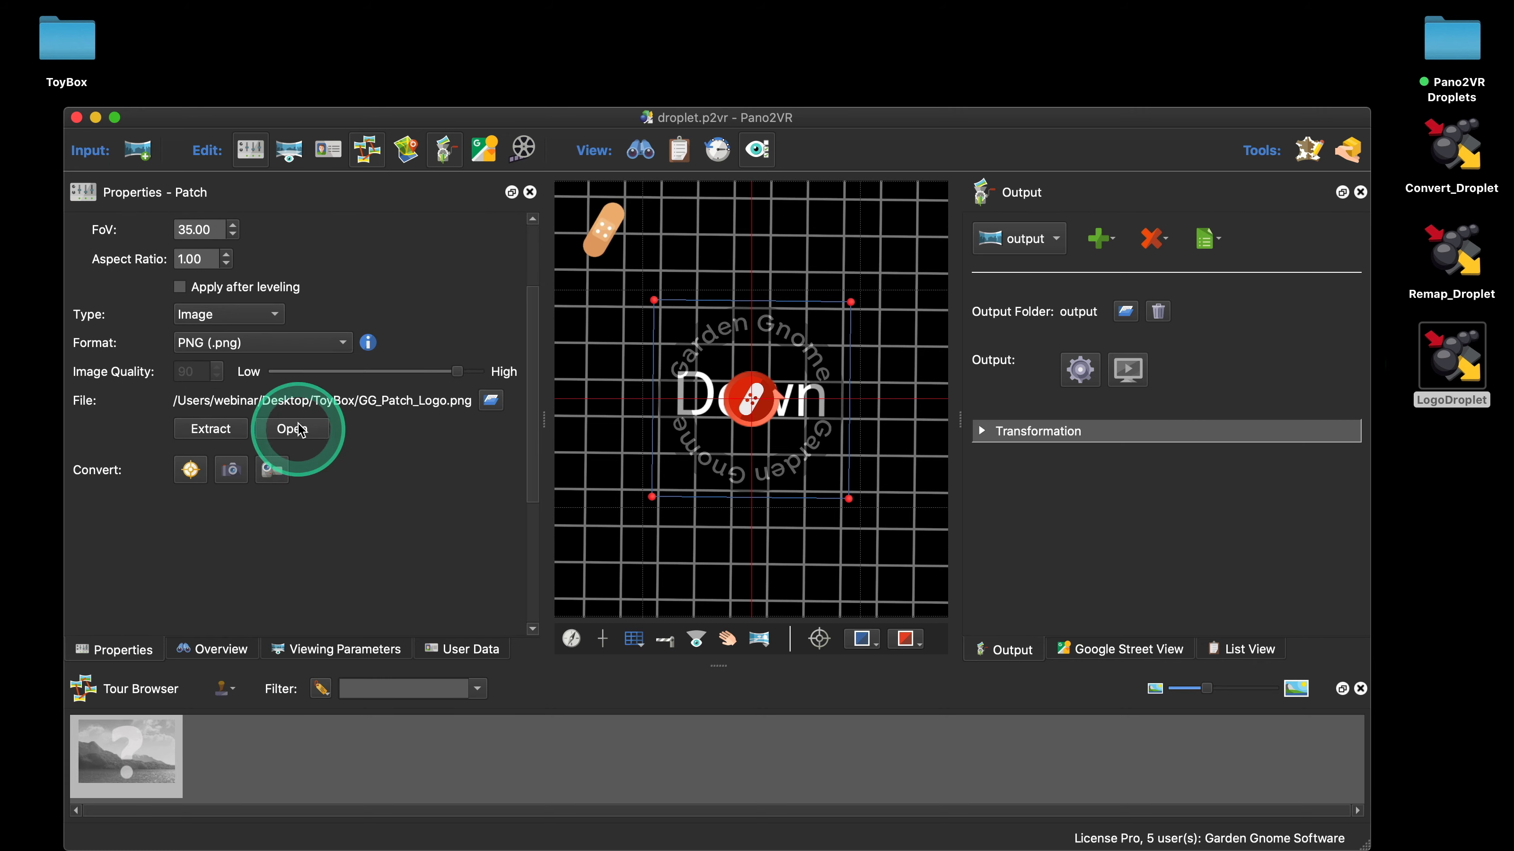
Set the nadir patch's image file to logo_emboss.png from the ToyBox folder, and save and close the droplet
click(294, 426)
click(16, 17)
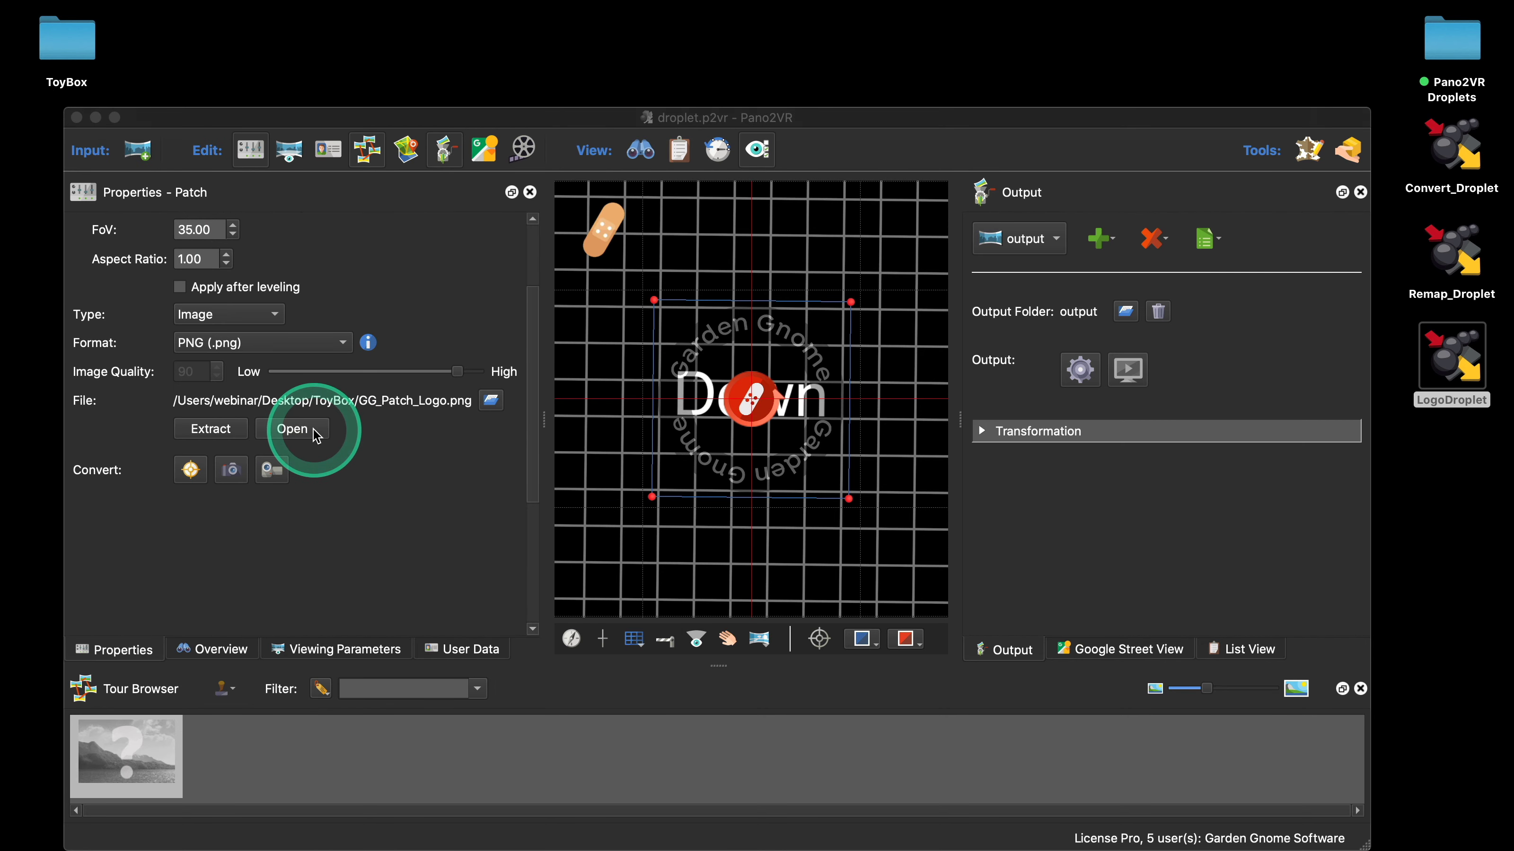
click(491, 400)
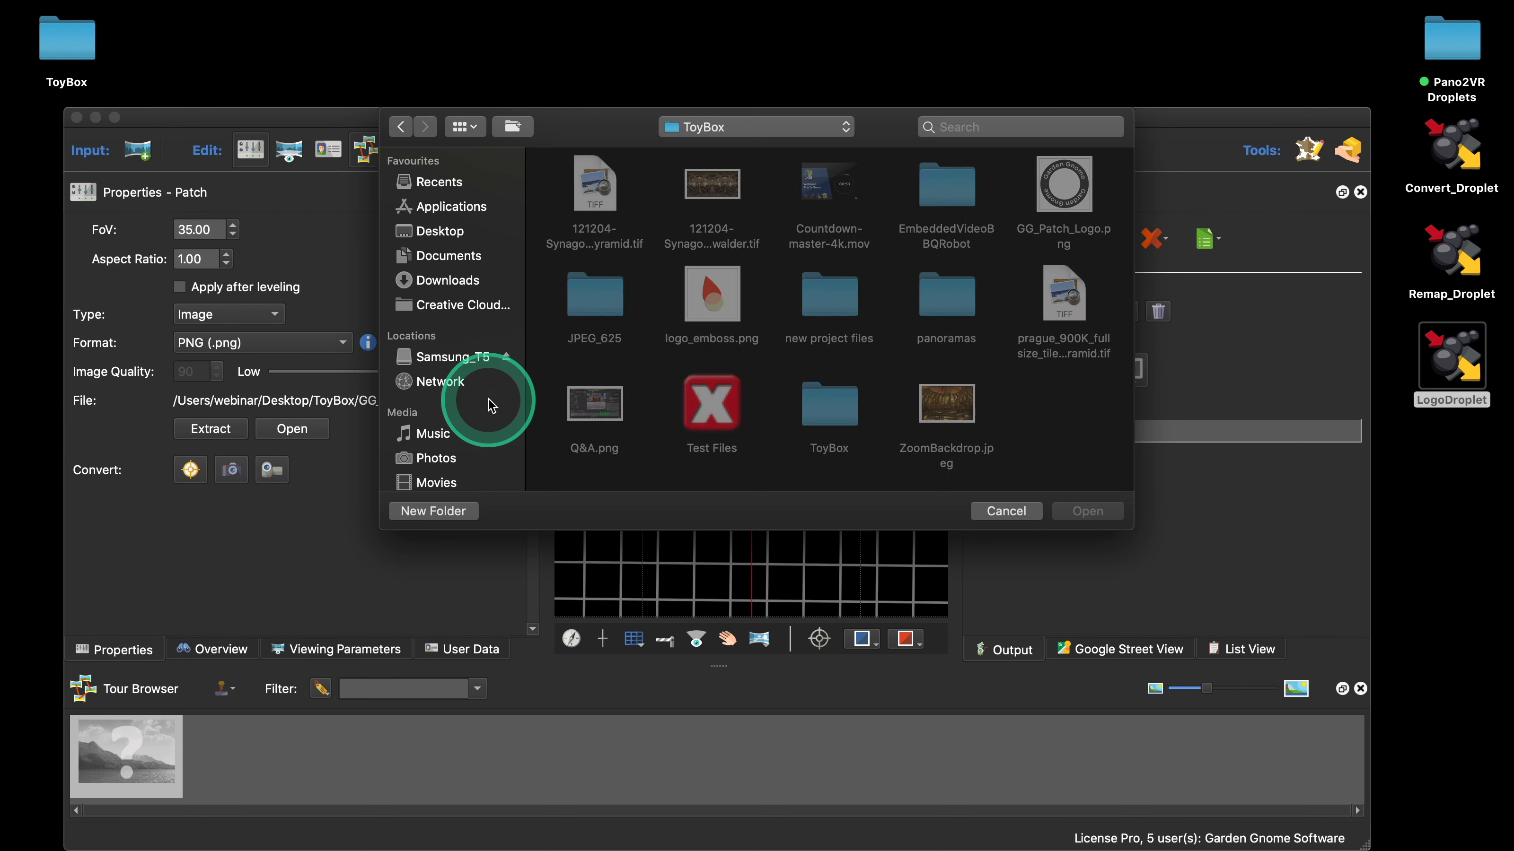
click(721, 302)
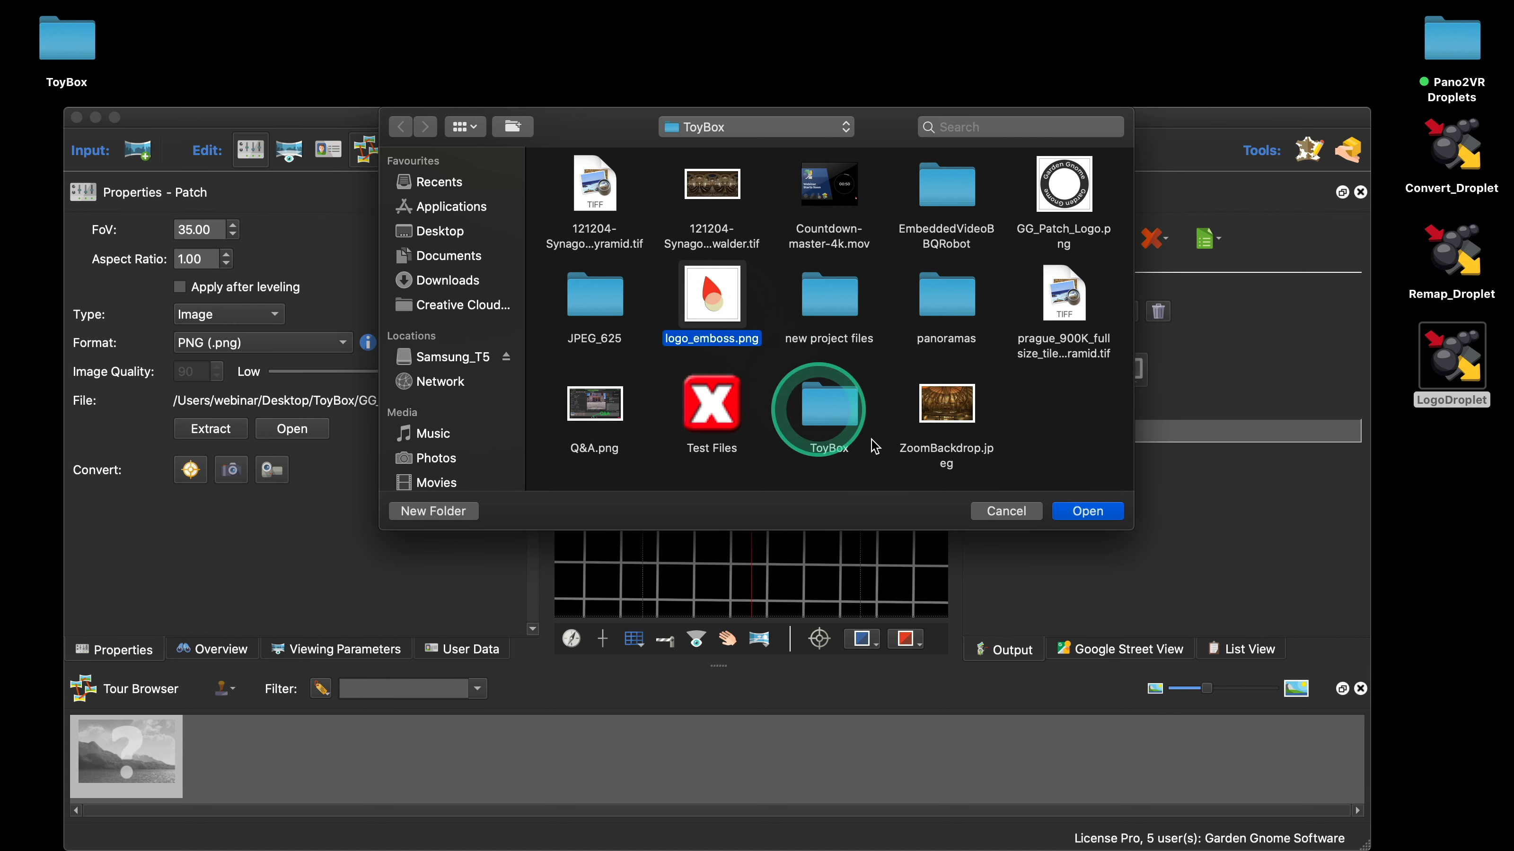
click(1092, 515)
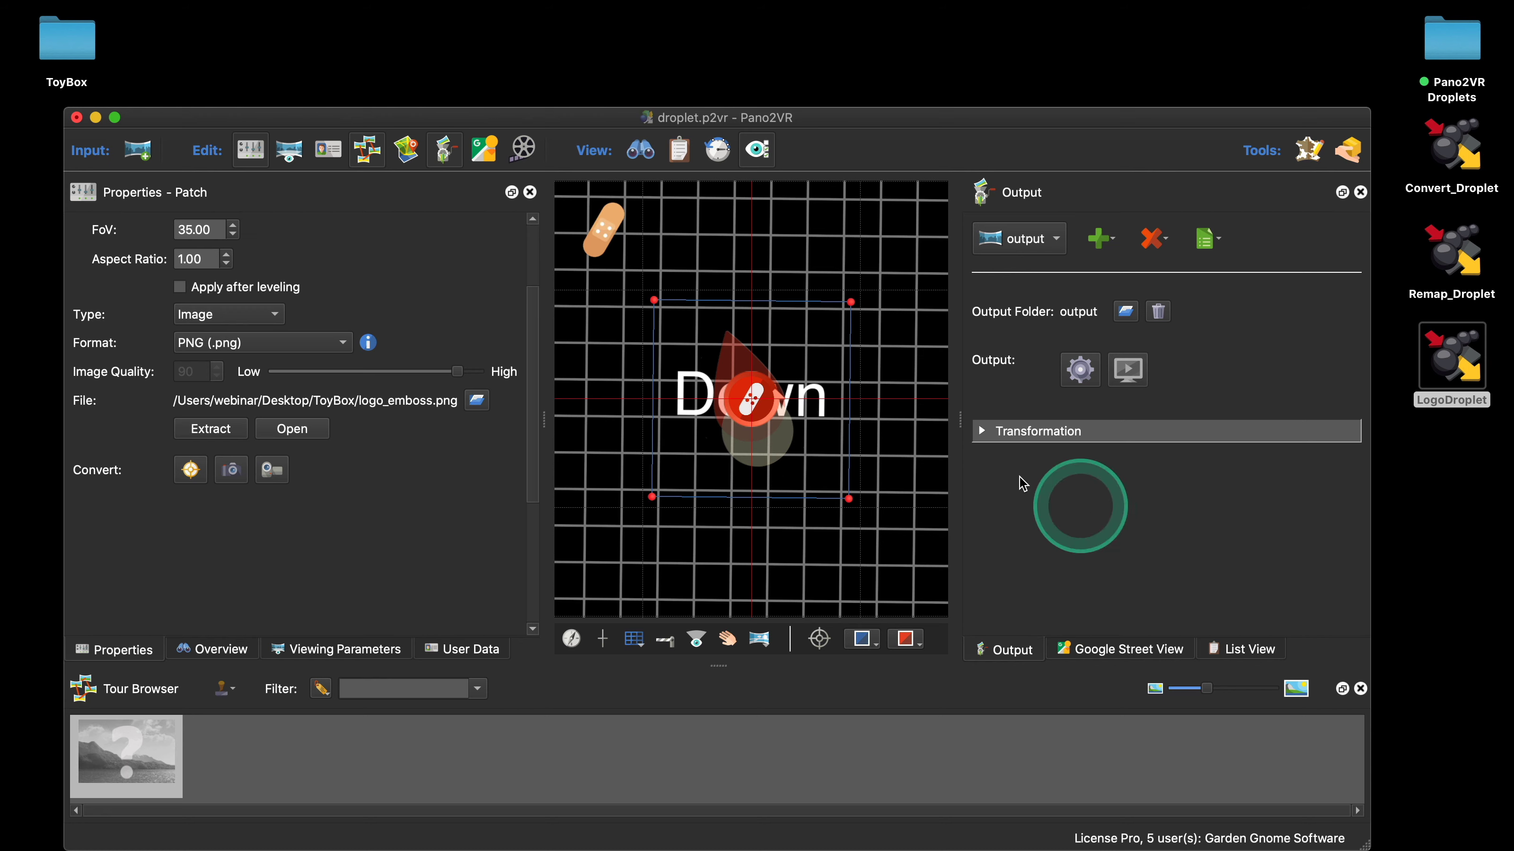
click(217, 131)
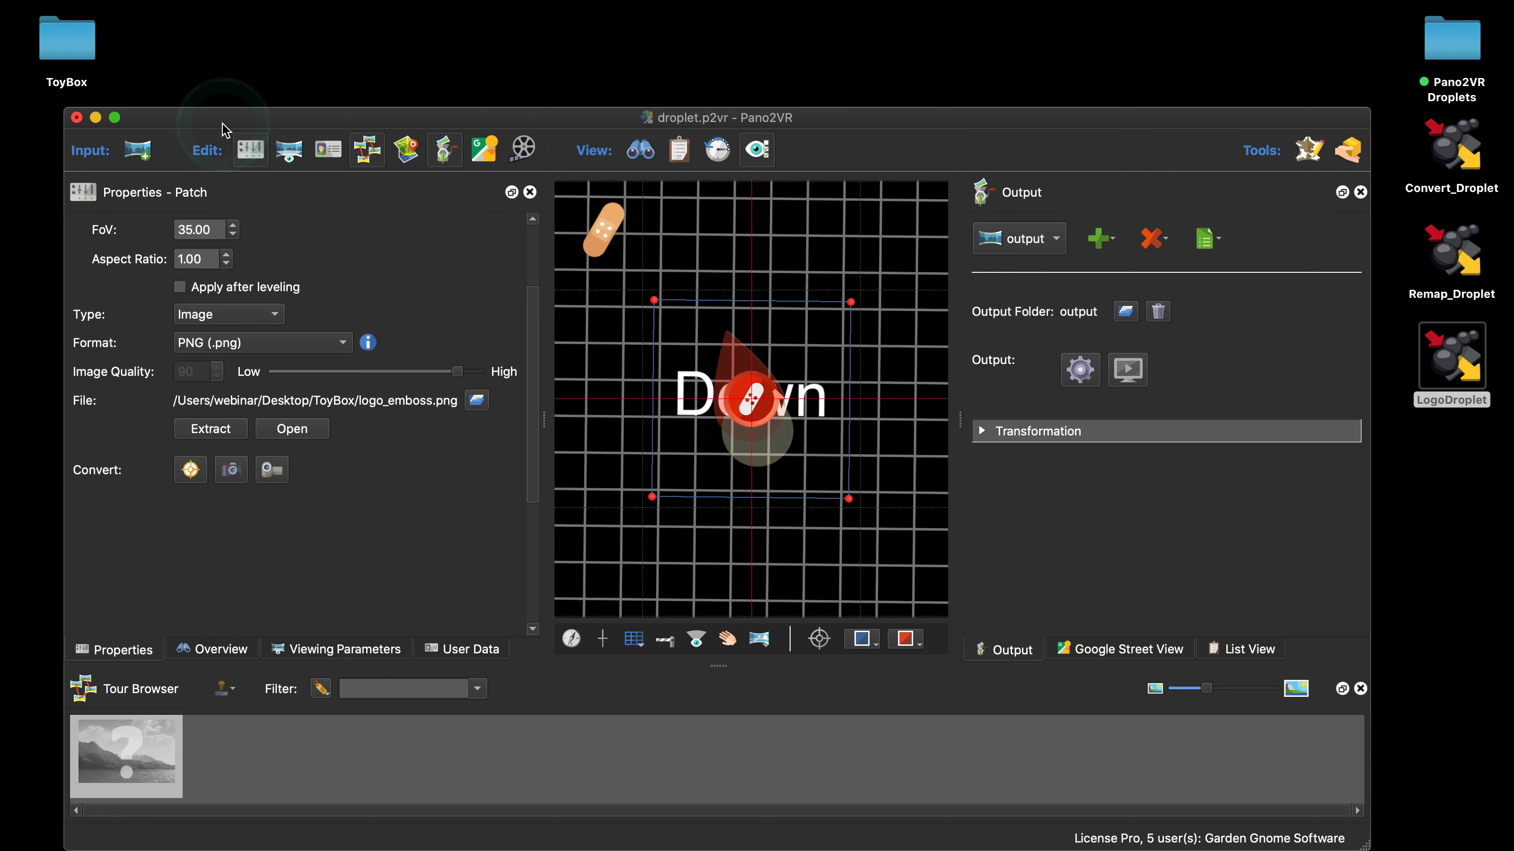
click(225, 129)
key(super+s)
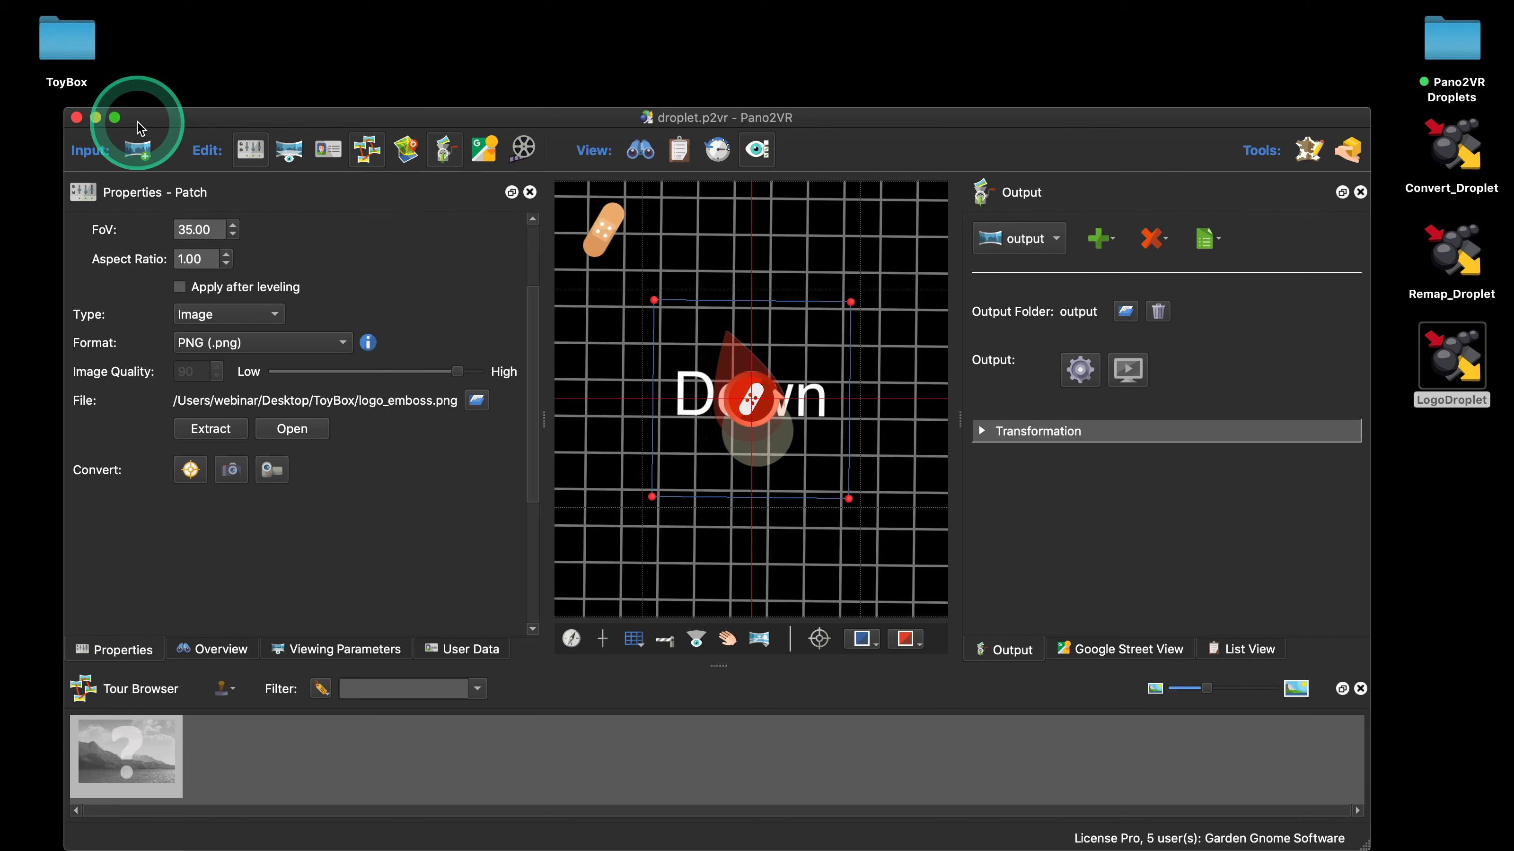
click(78, 117)
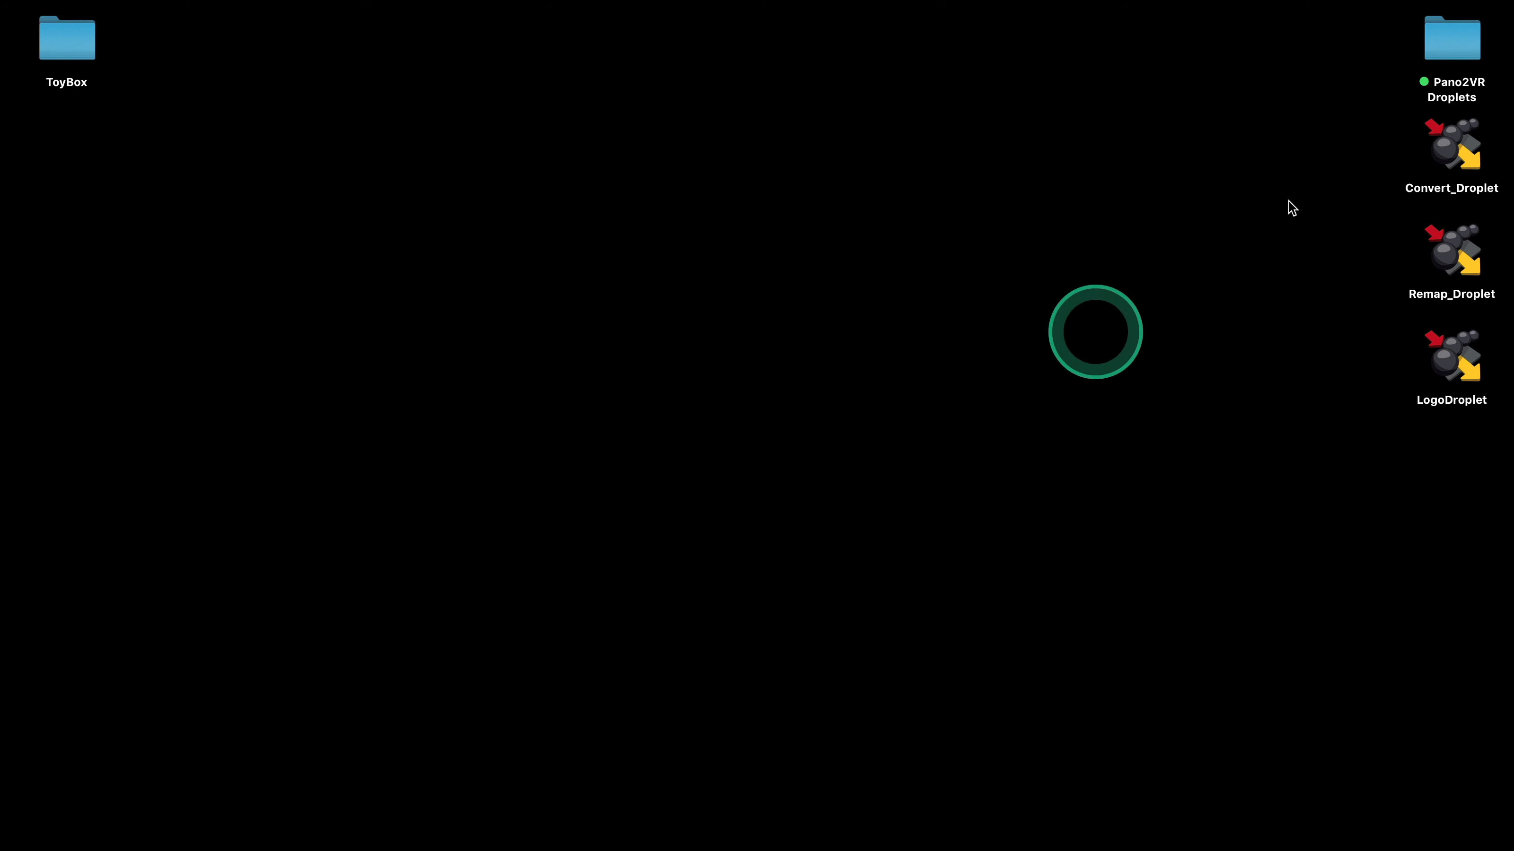
Process Phone Box Outside.tif from the panoramas folder inside Pano2VR Droplets with LogoDroplet
double_click(1440, 52)
double_click(486, 179)
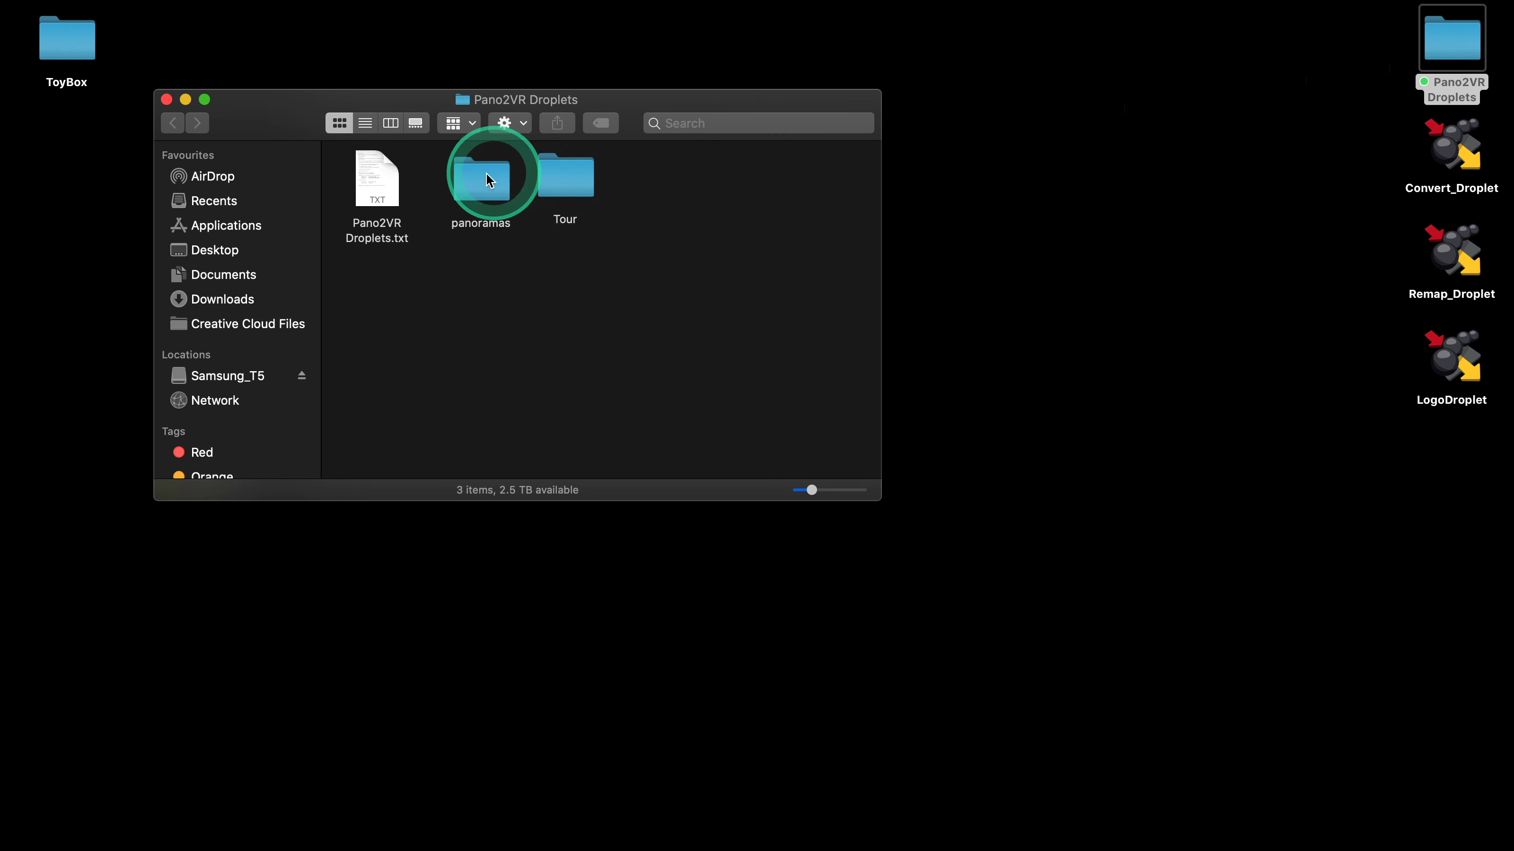
drag(484, 188, 1449, 370)
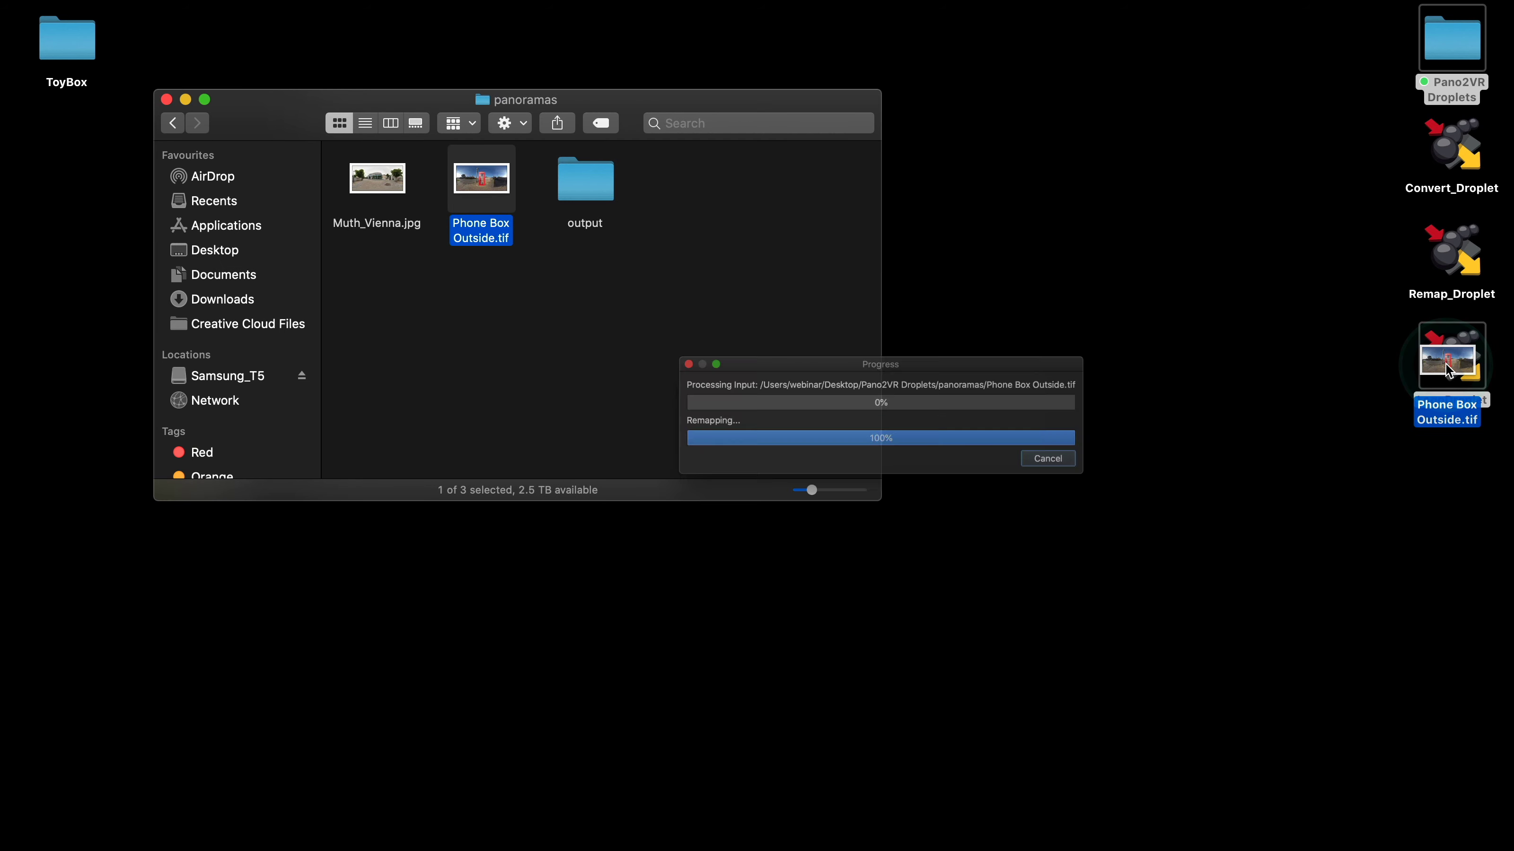
Load the converted Phone Box Outside.tif from the output folder into Pano2VR to examine its nadir logo, and close without saving
double_click(600, 200)
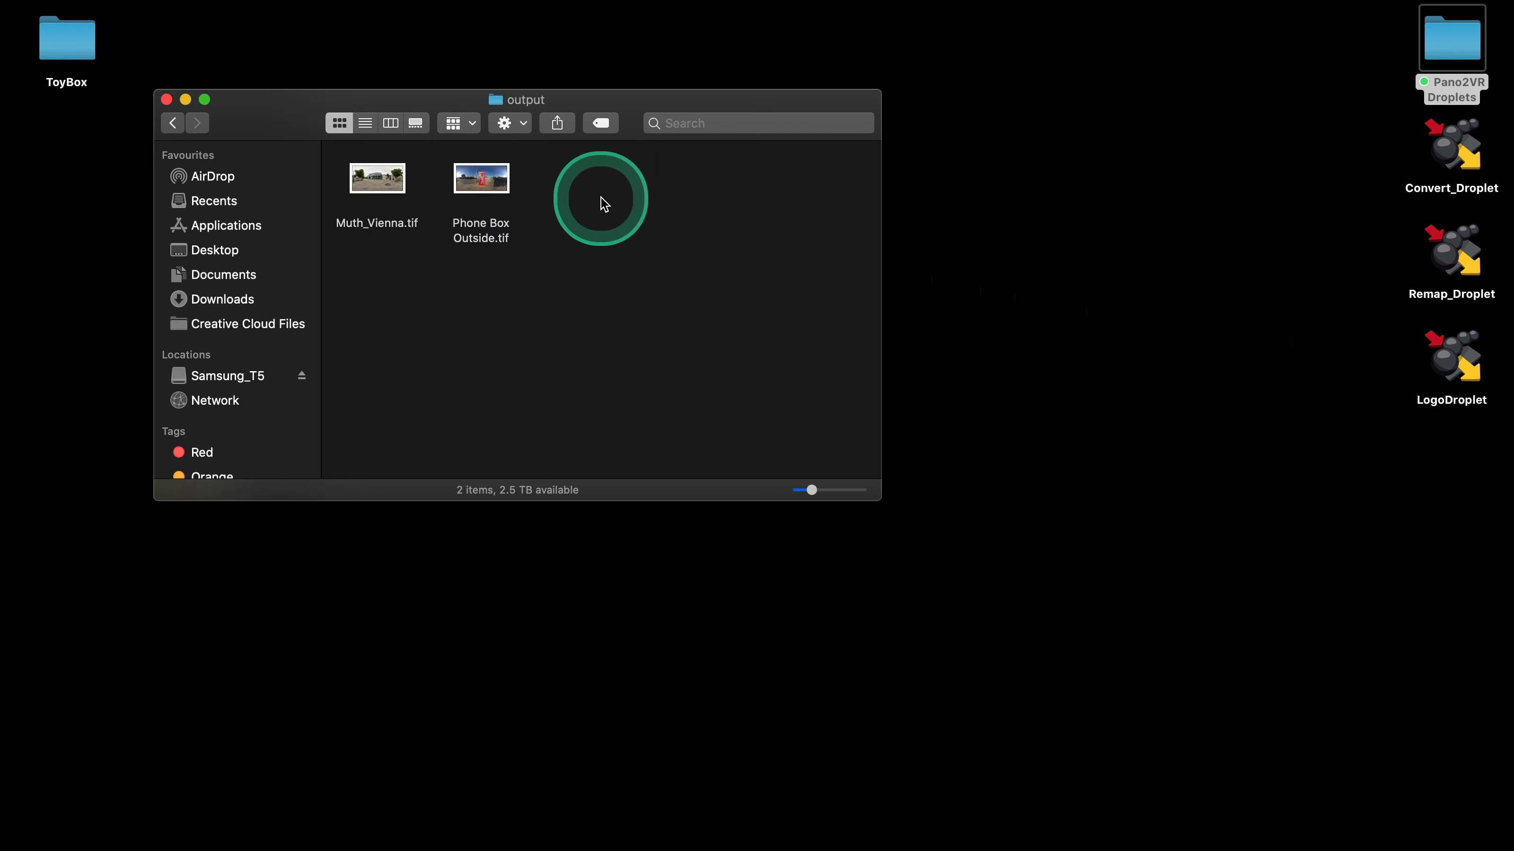
click(476, 199)
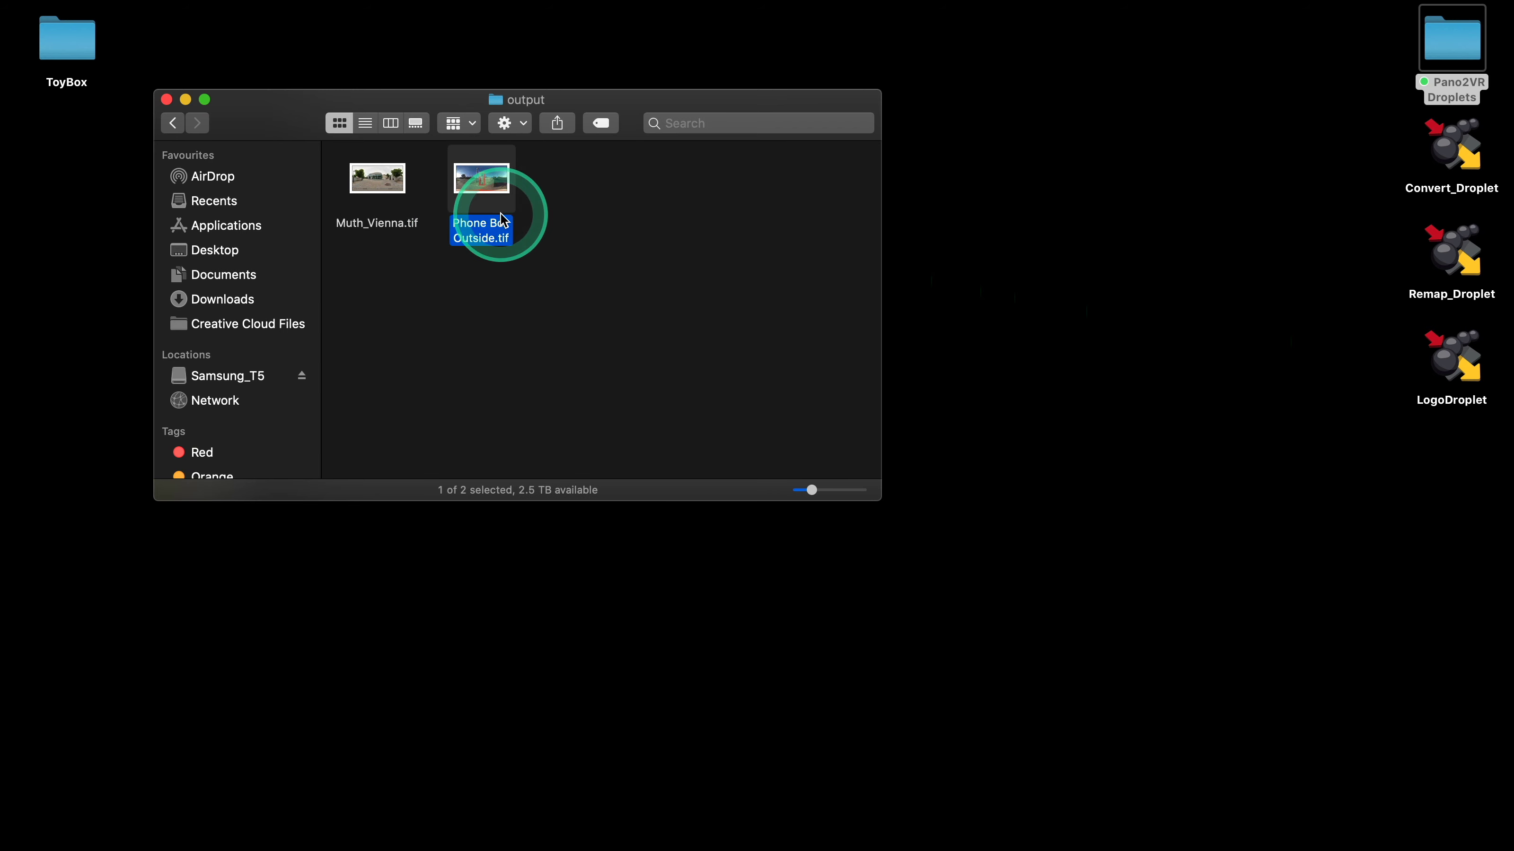
drag(677, 847, 856, 799)
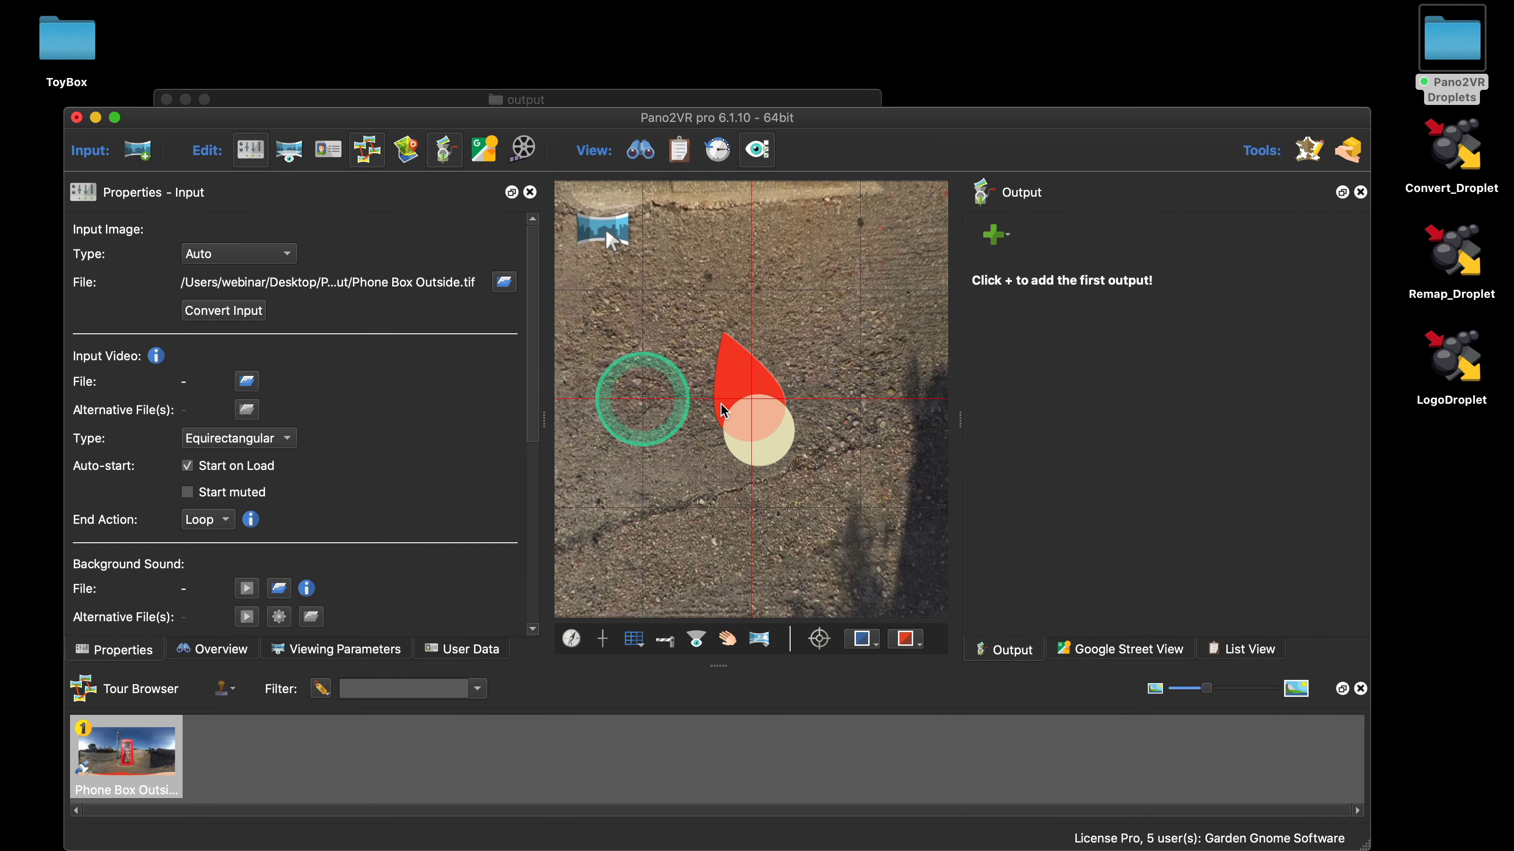
click(76, 117)
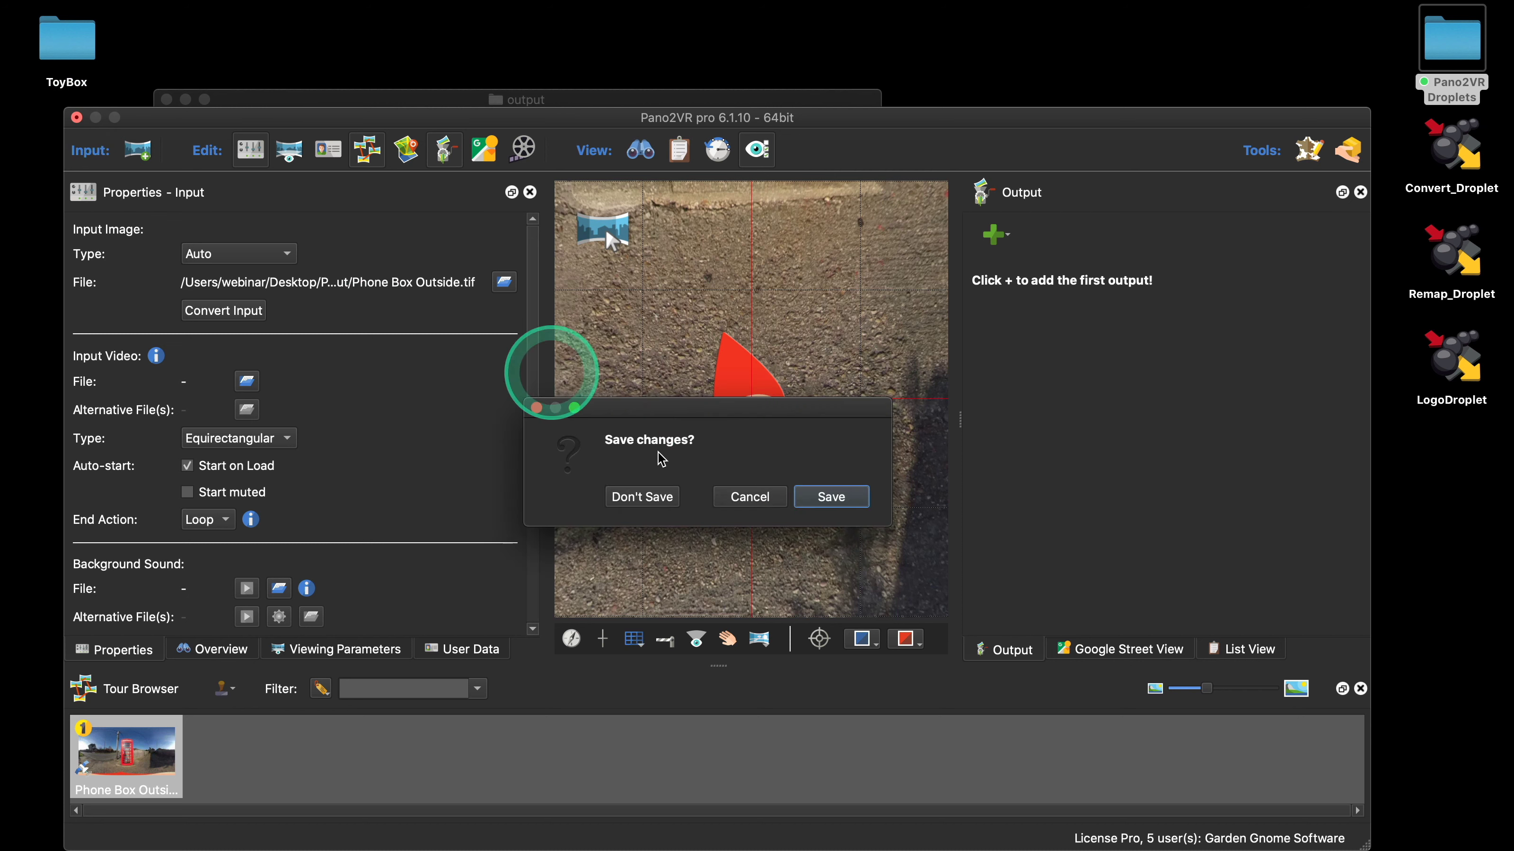
click(652, 503)
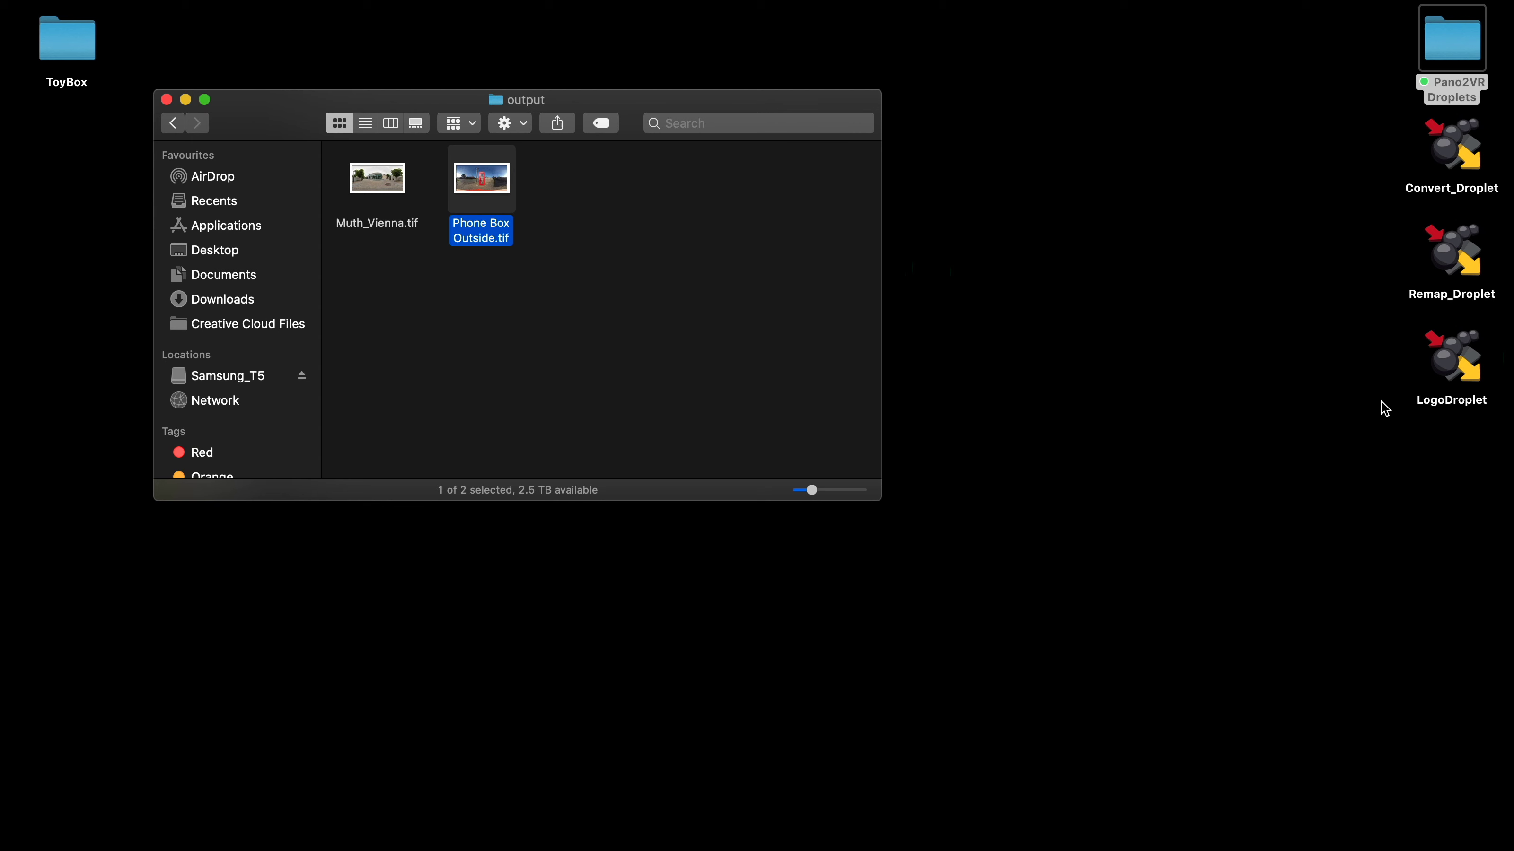
Move the output folder inside panoramas to the trash and close the folder window
click(172, 124)
drag(582, 185, 986, 692)
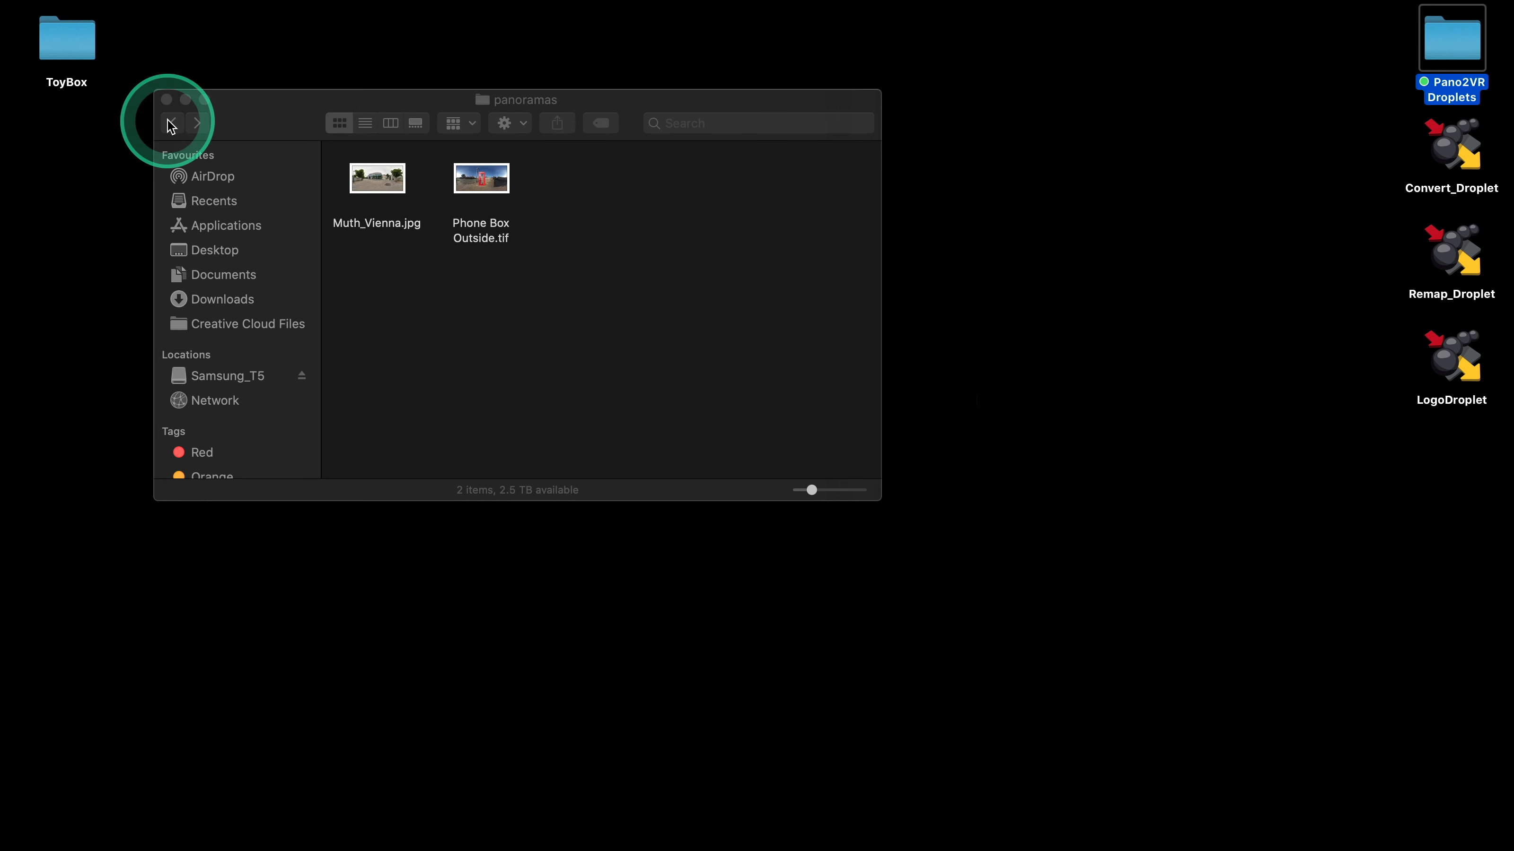
click(167, 100)
click(621, 229)
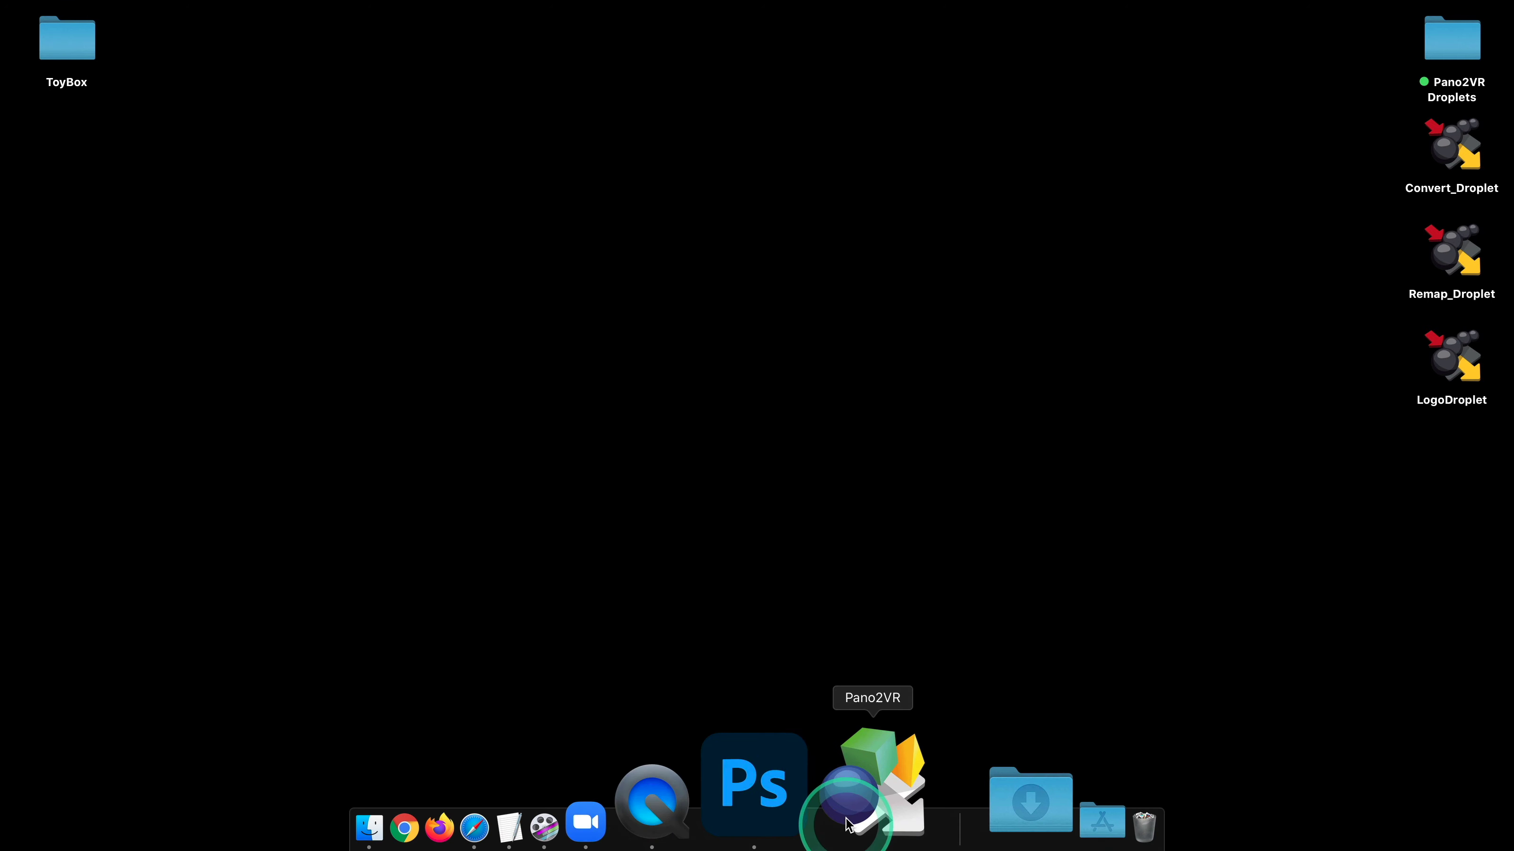
Add an HTML5 output with the silhouette_v6.ggsk skin to an empty Pano2VR project
click(848, 825)
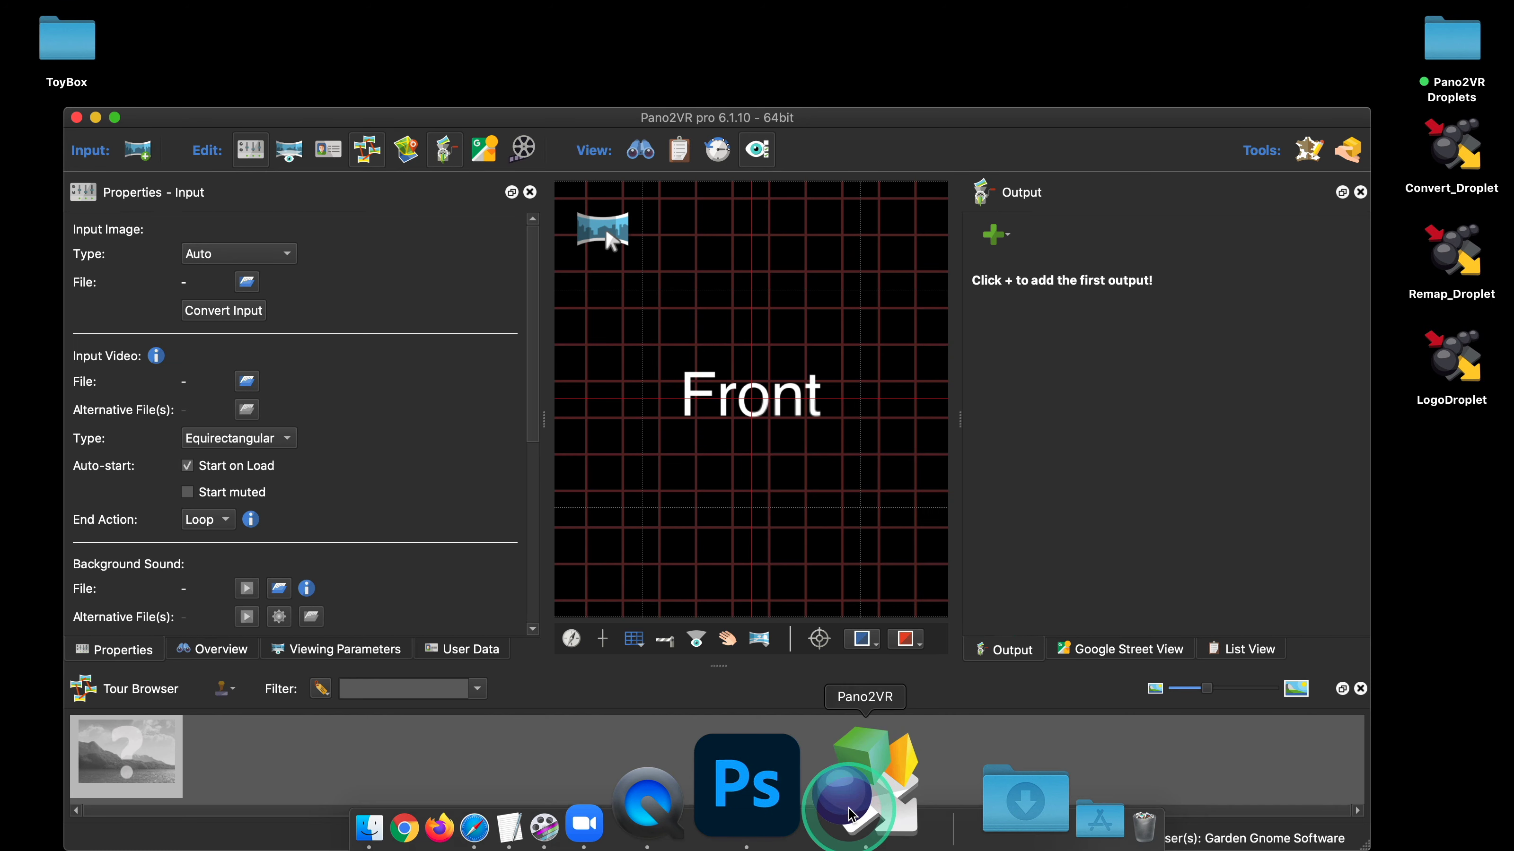
click(994, 234)
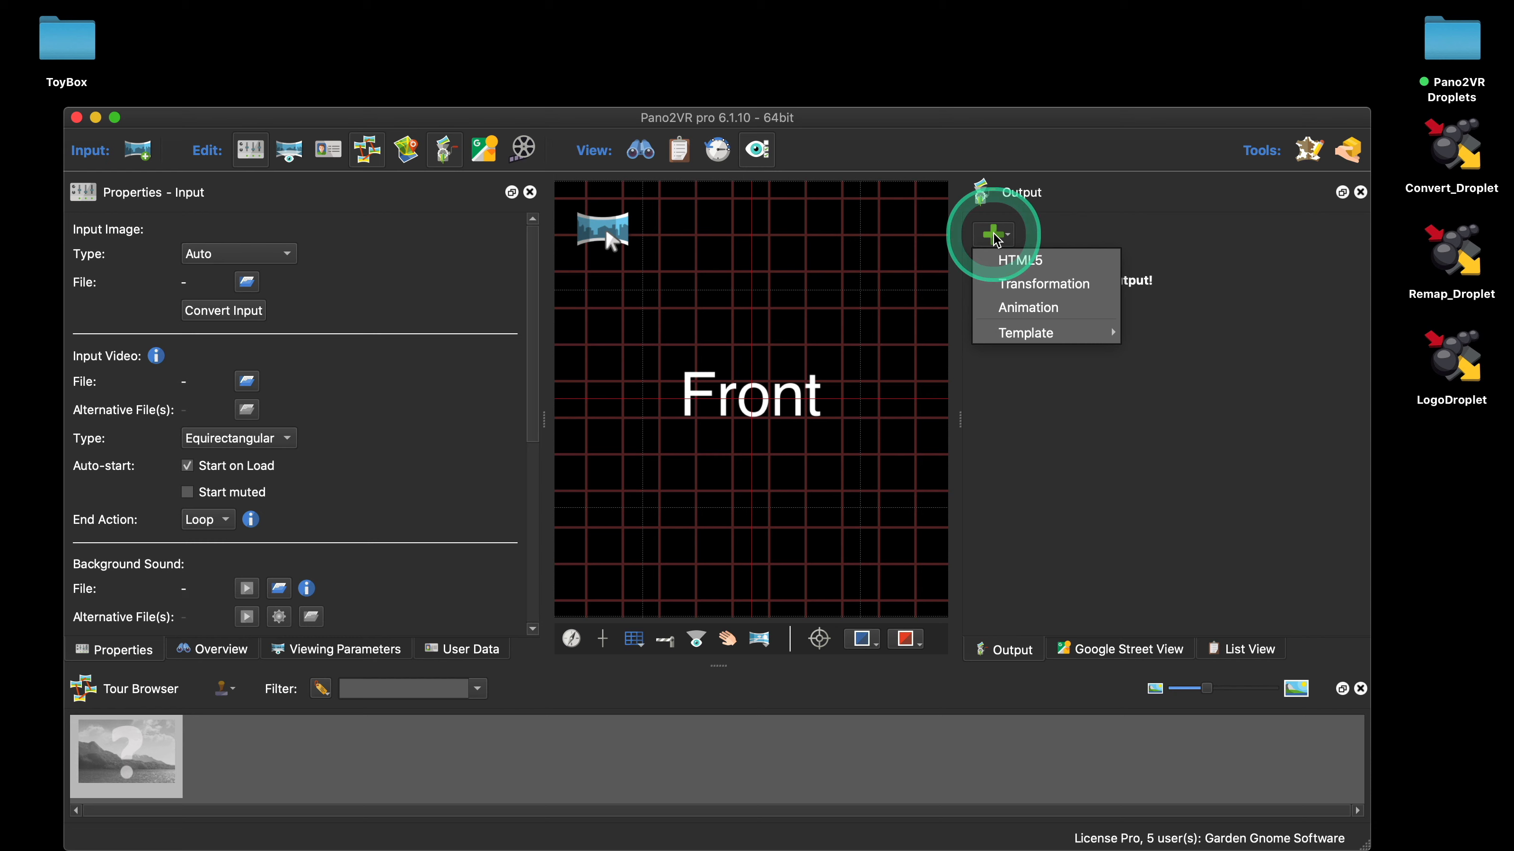
click(1006, 259)
click(1287, 339)
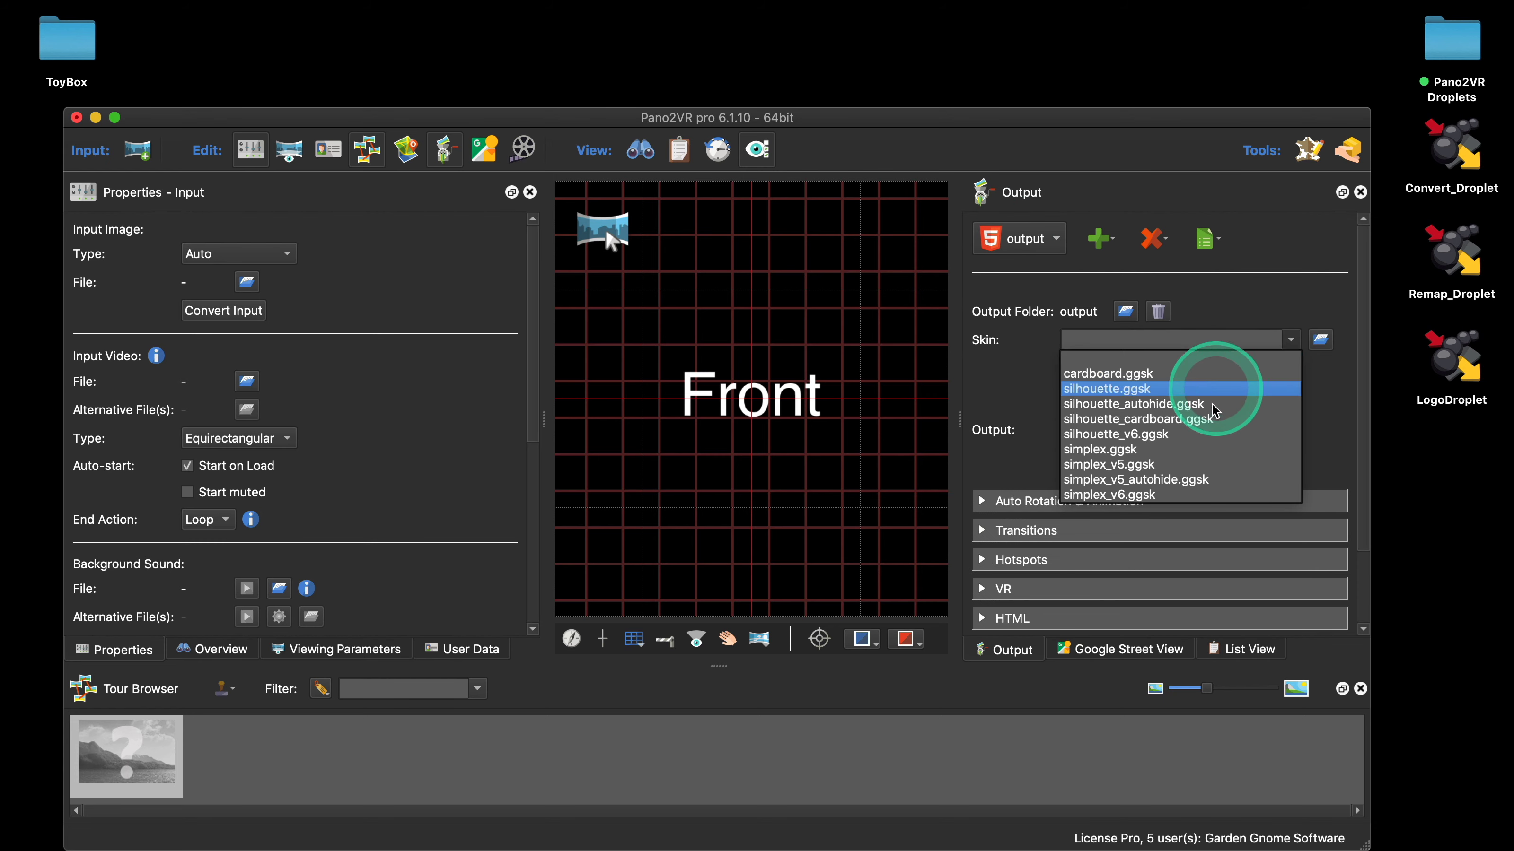
click(1215, 434)
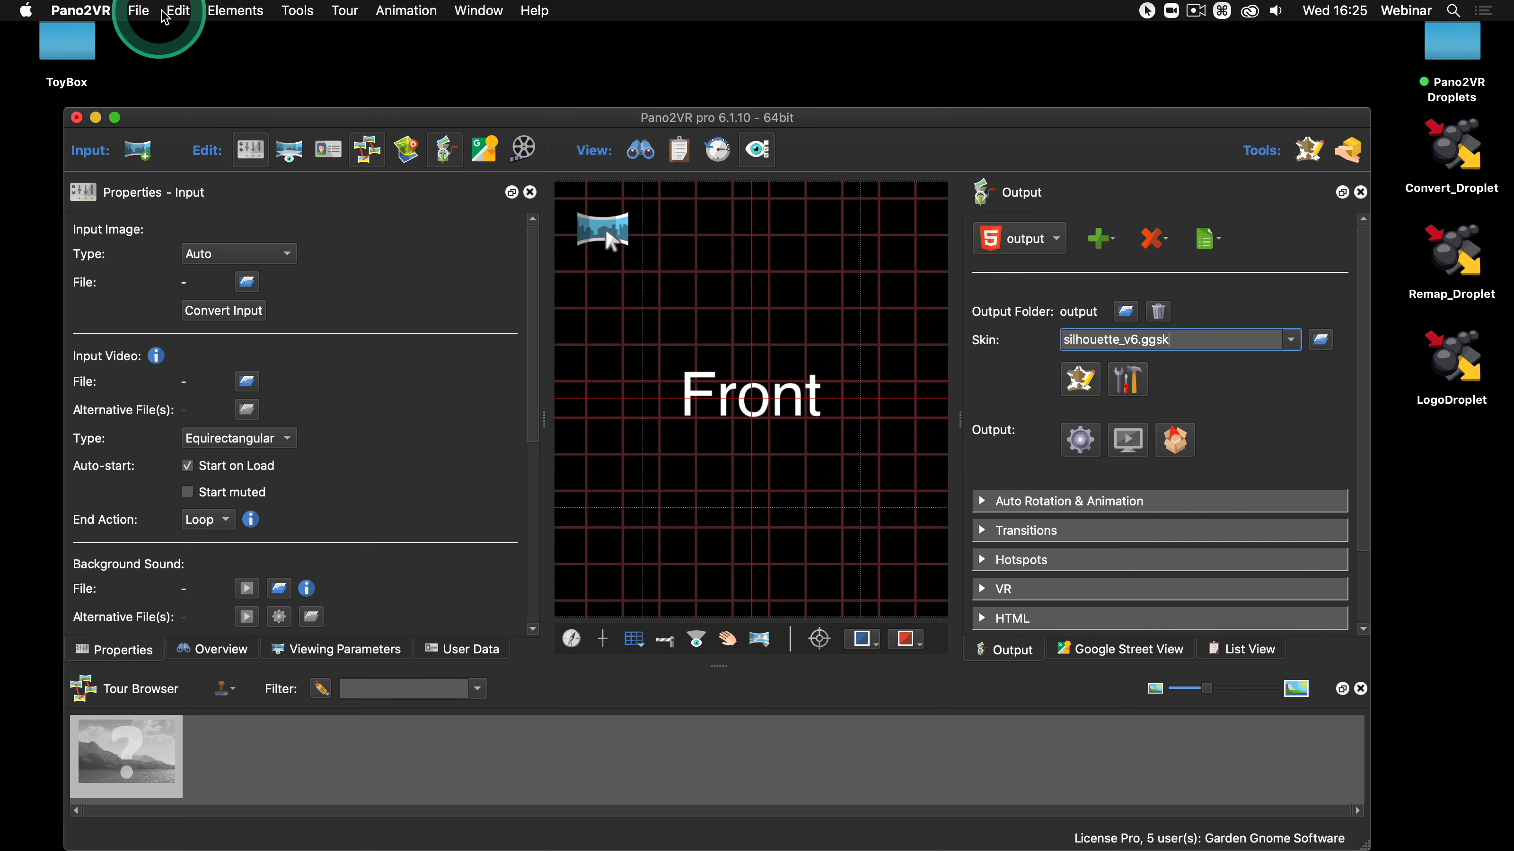
Create a droplet from the current HTML5 output setup with values saved in project files
click(140, 11)
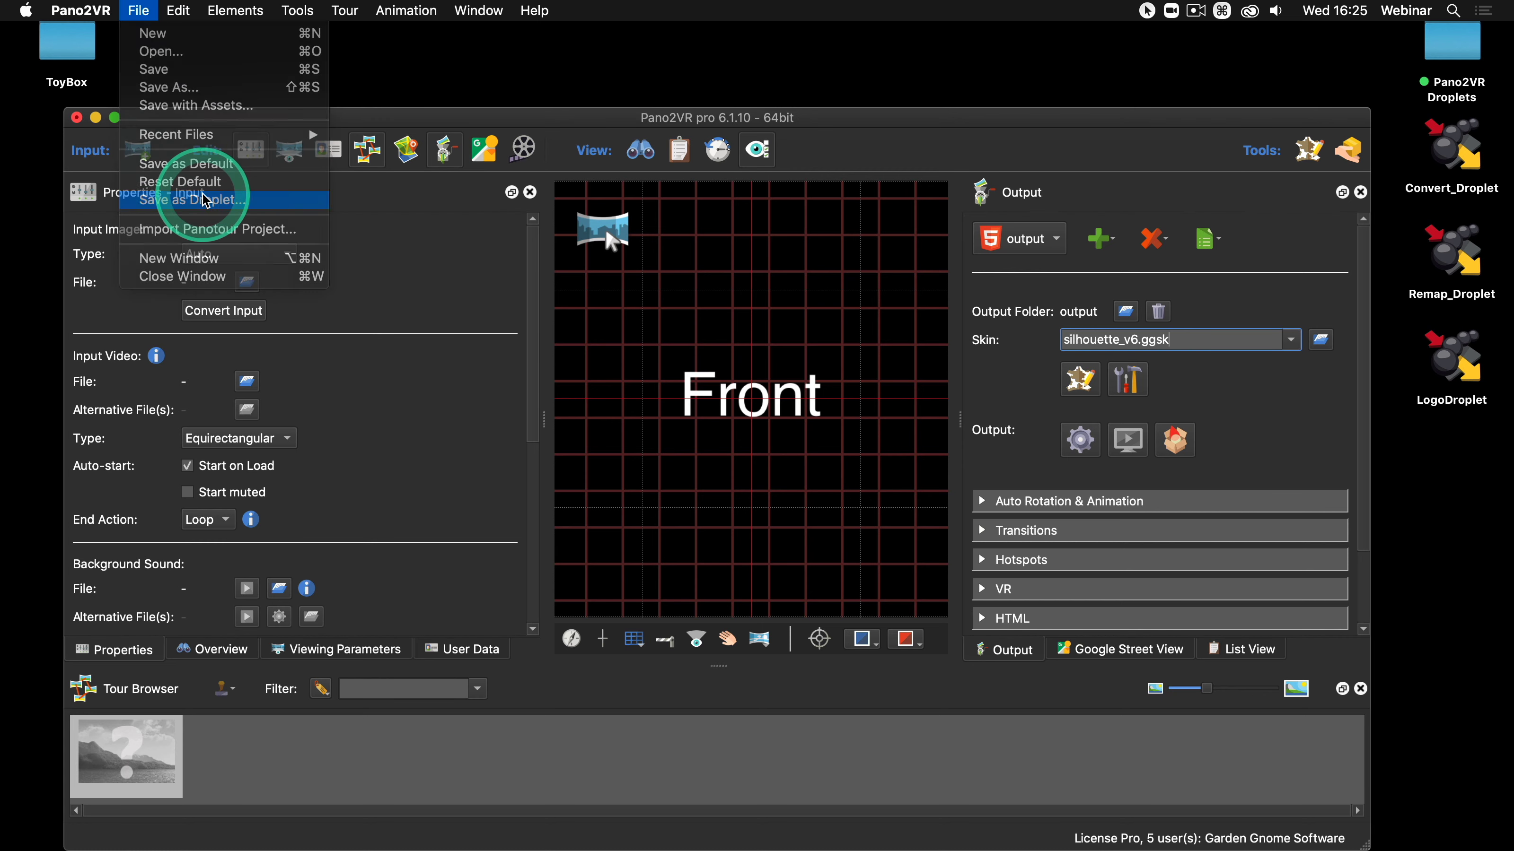
click(205, 201)
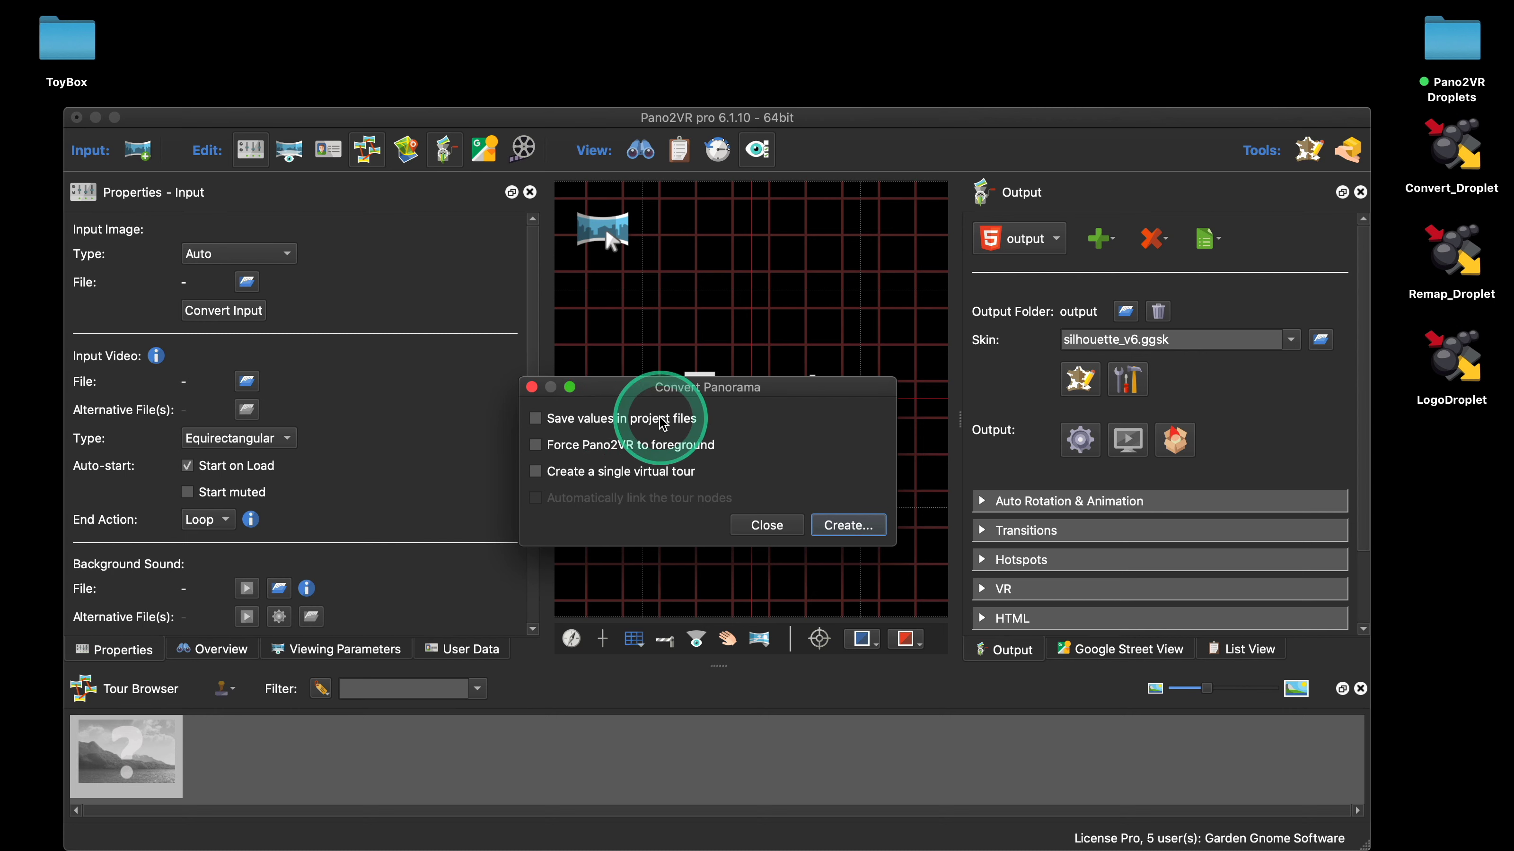
click(536, 419)
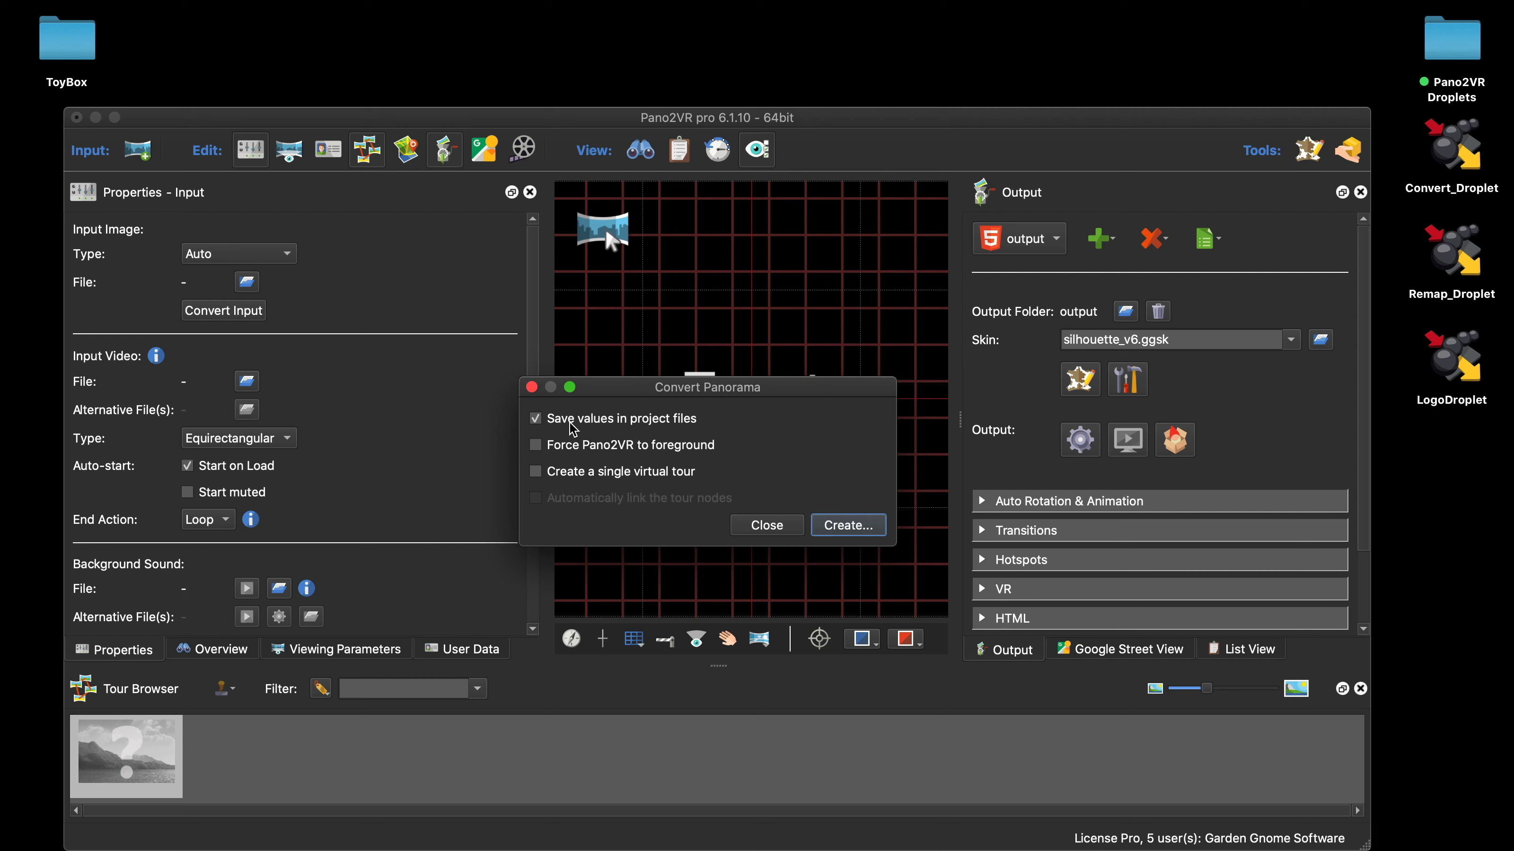
click(846, 527)
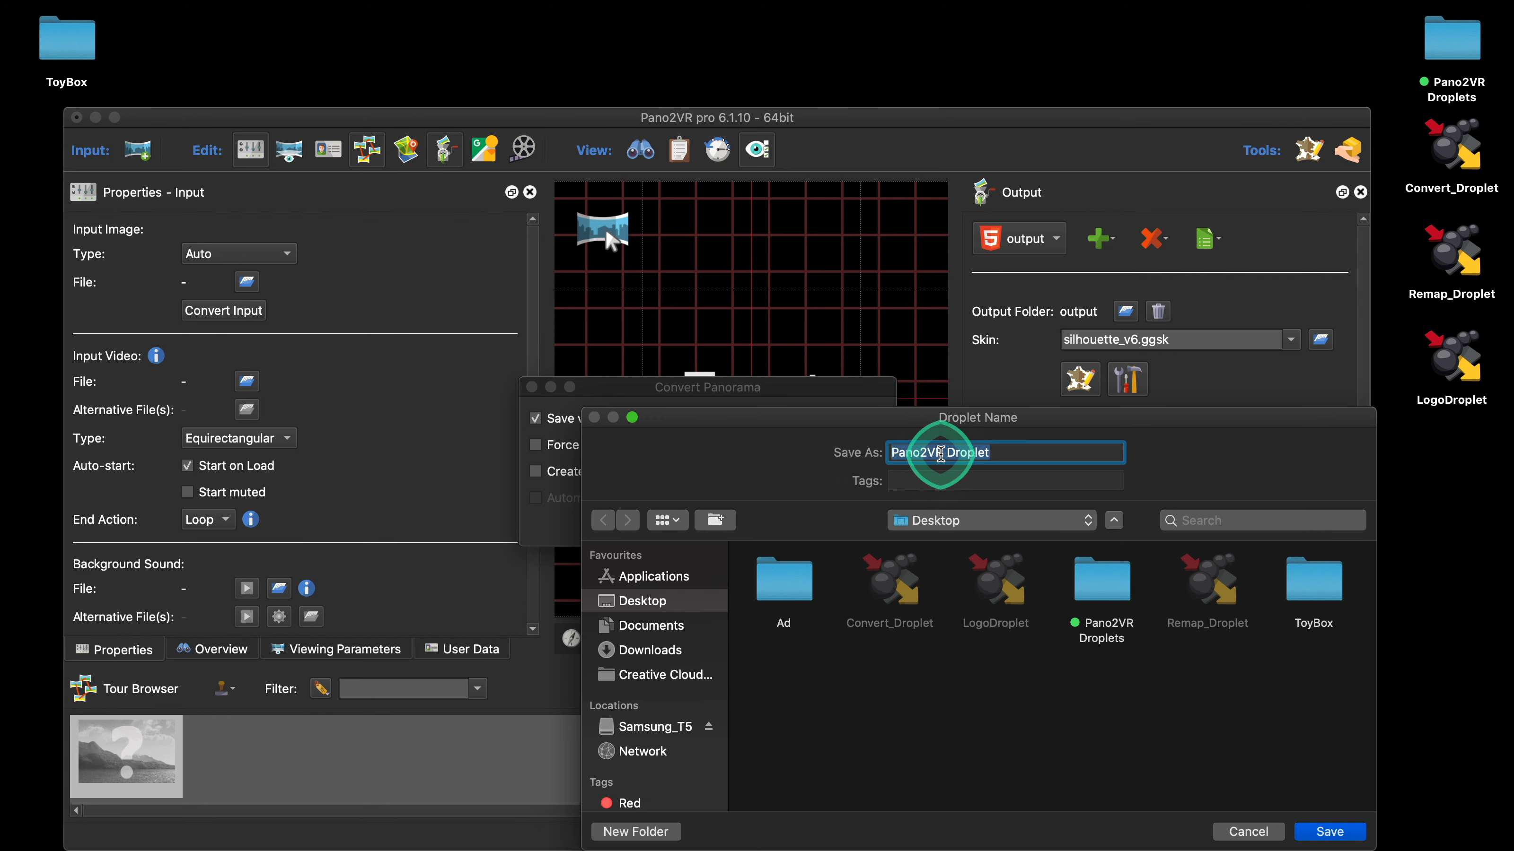
Name the droplet Tour_Droplet, save it on the Desktop, and close the Pano2VR project without saving
double_click(880, 451)
text(T)
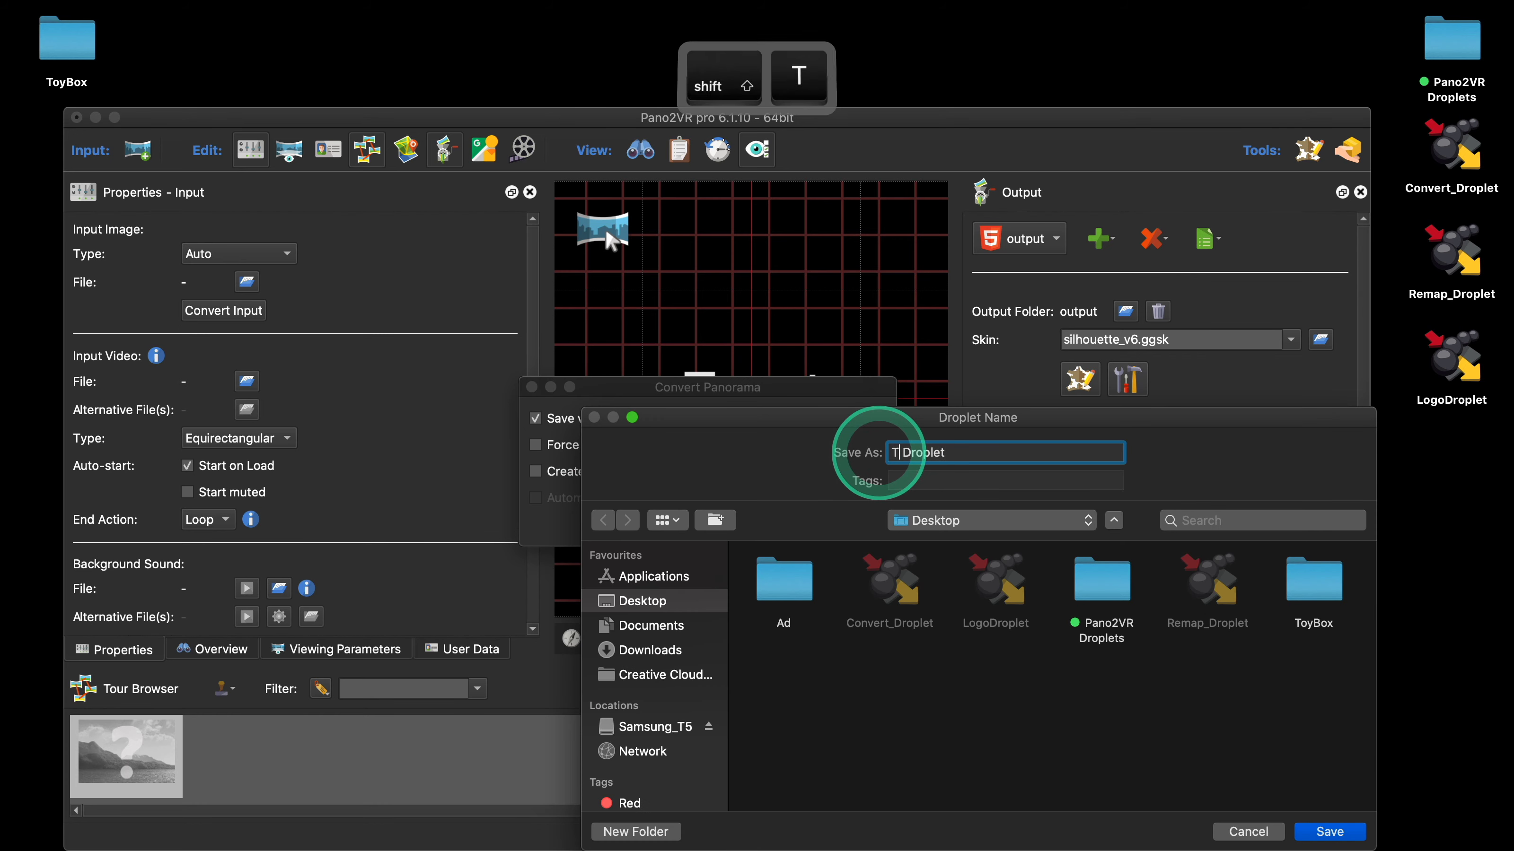
text(our)
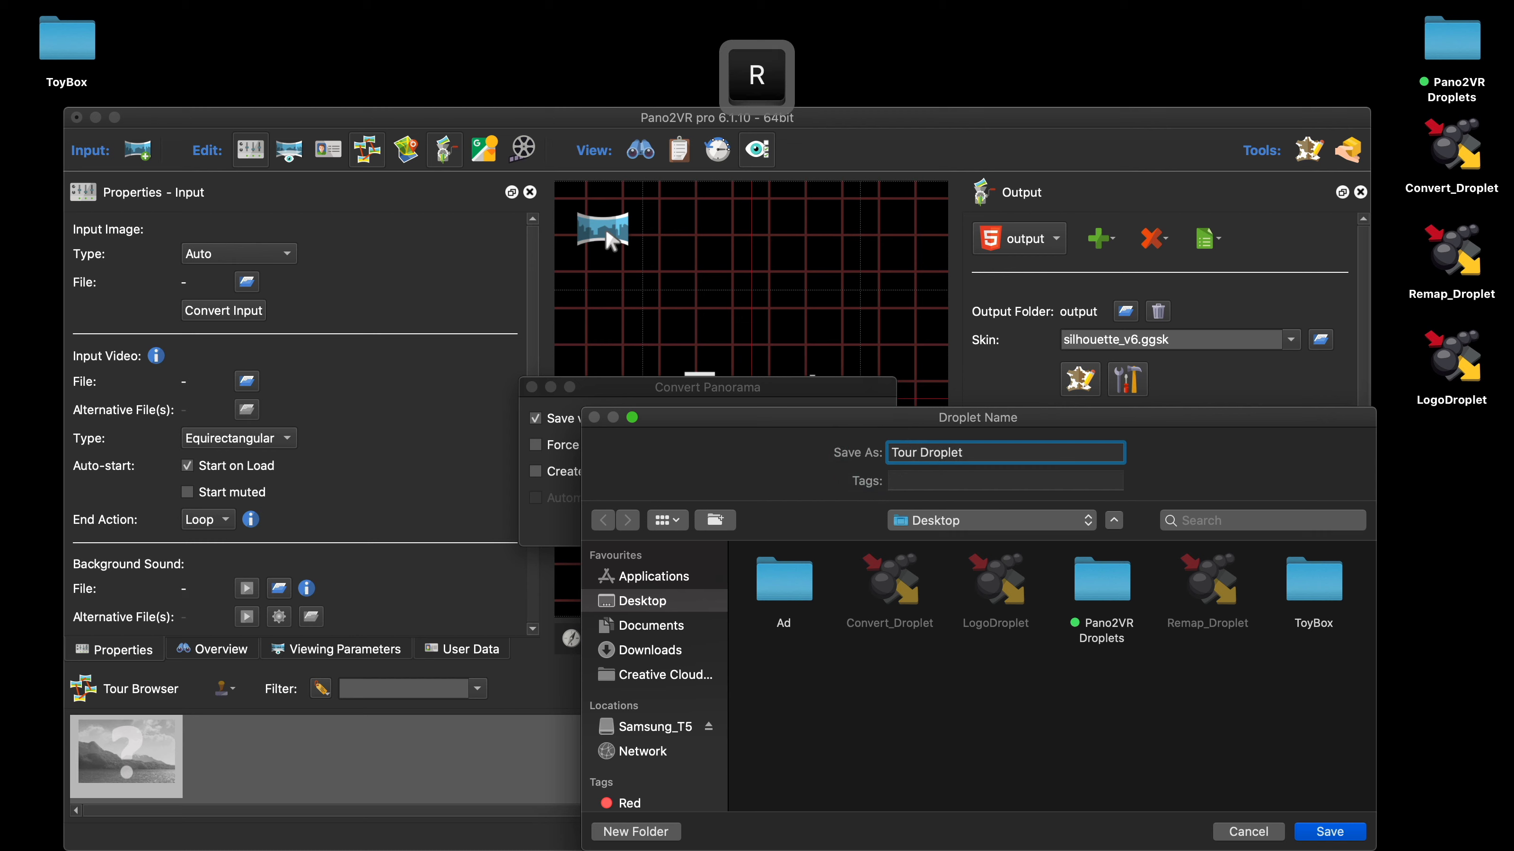
text(_)
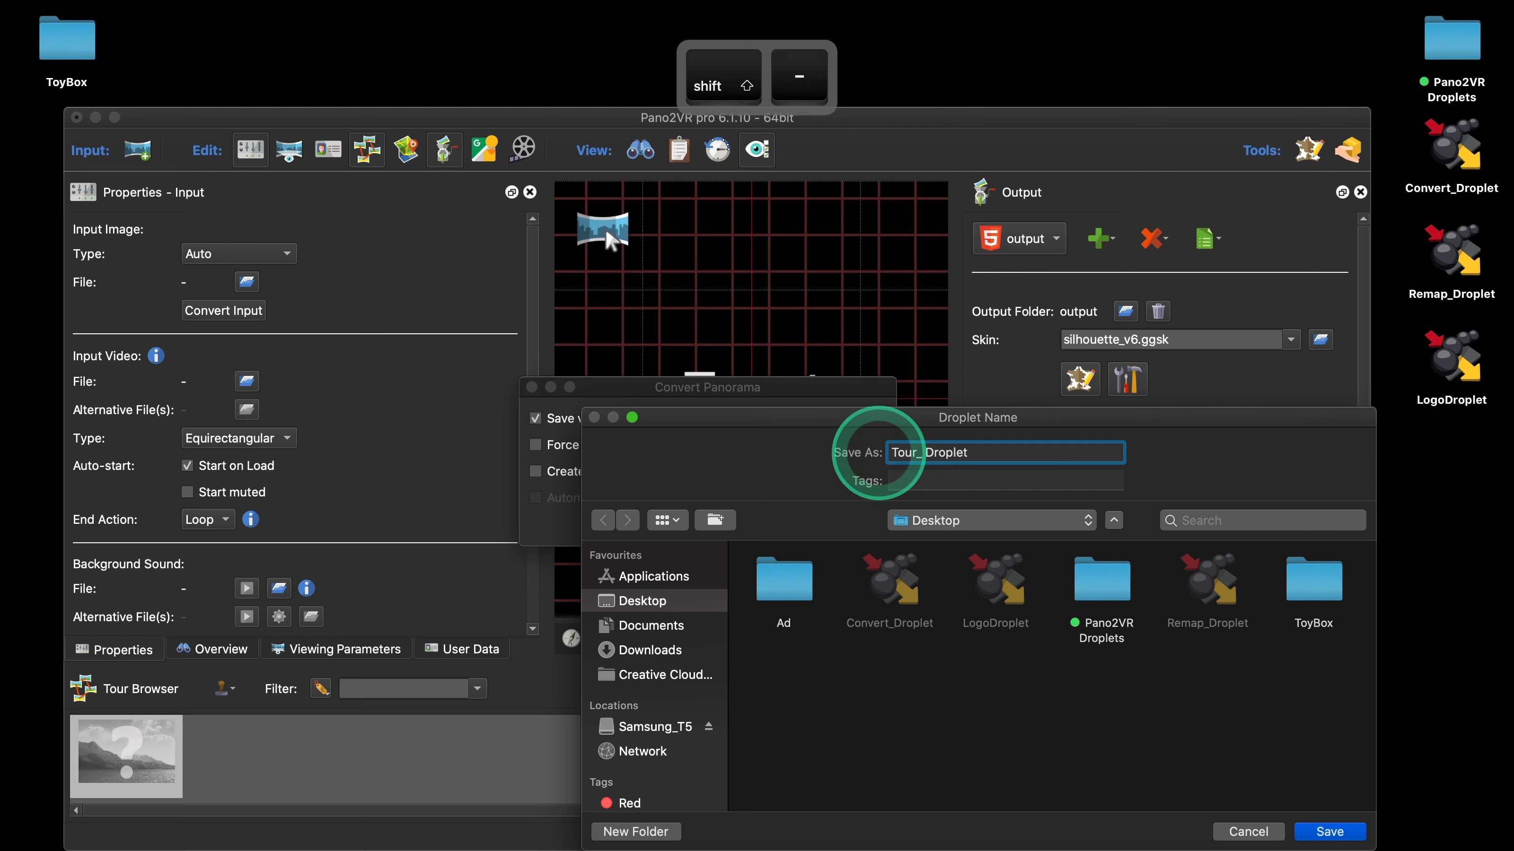
key(Delete)
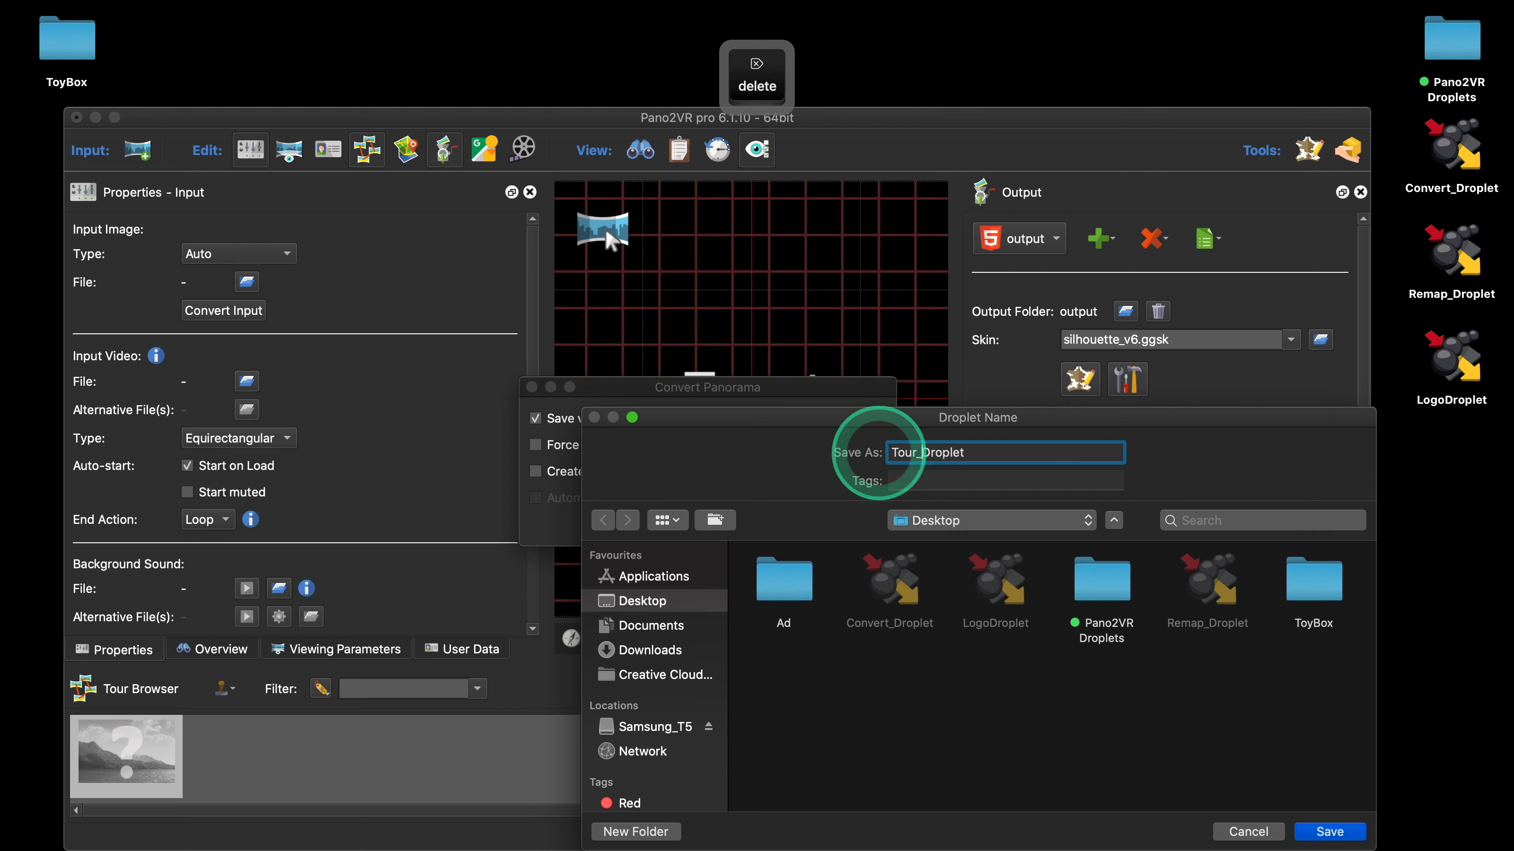
click(1332, 832)
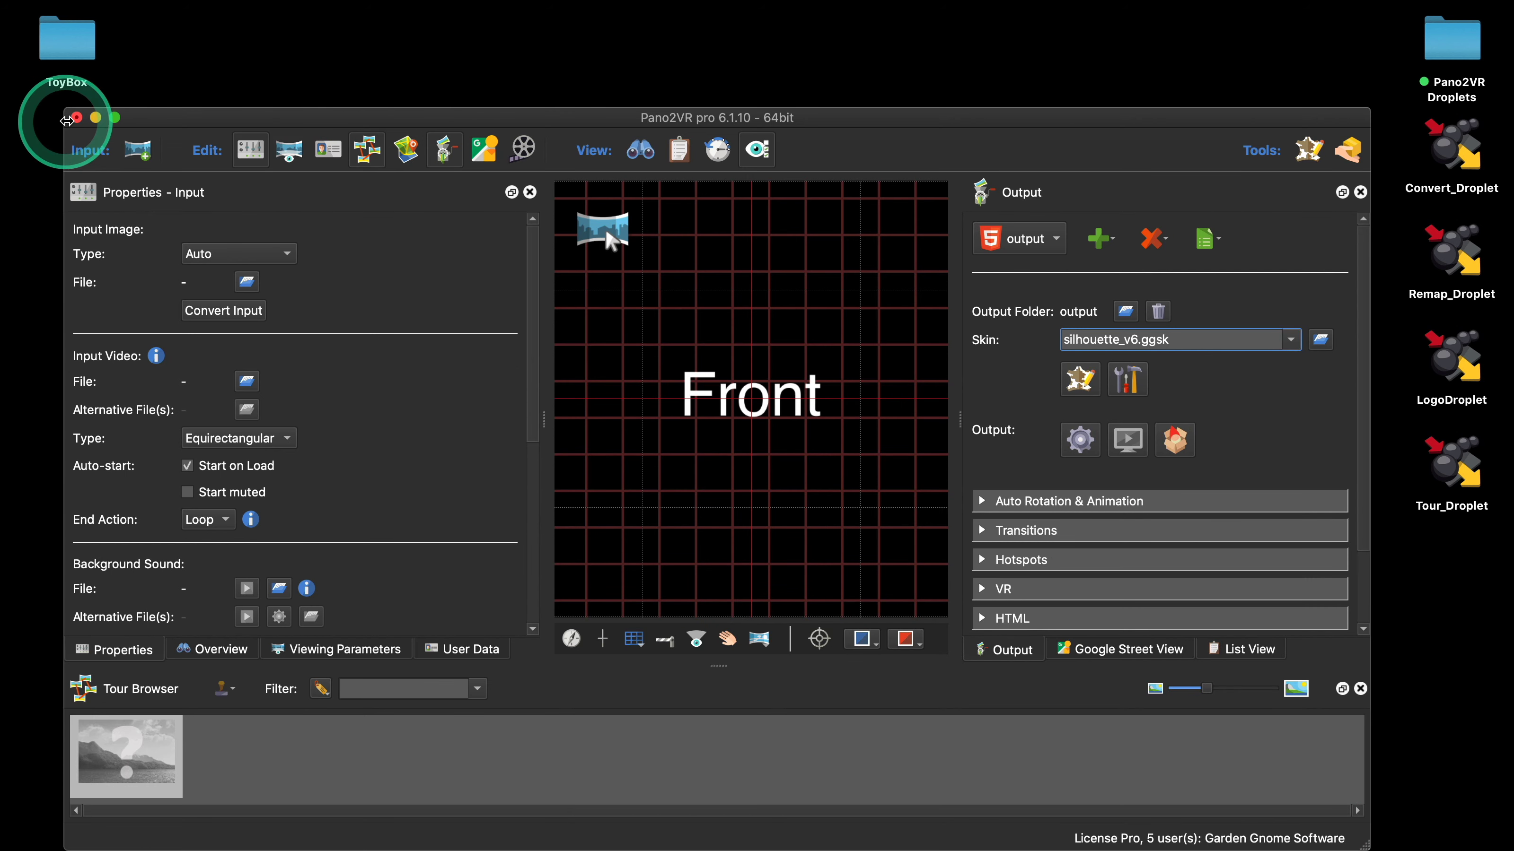
click(76, 117)
click(644, 496)
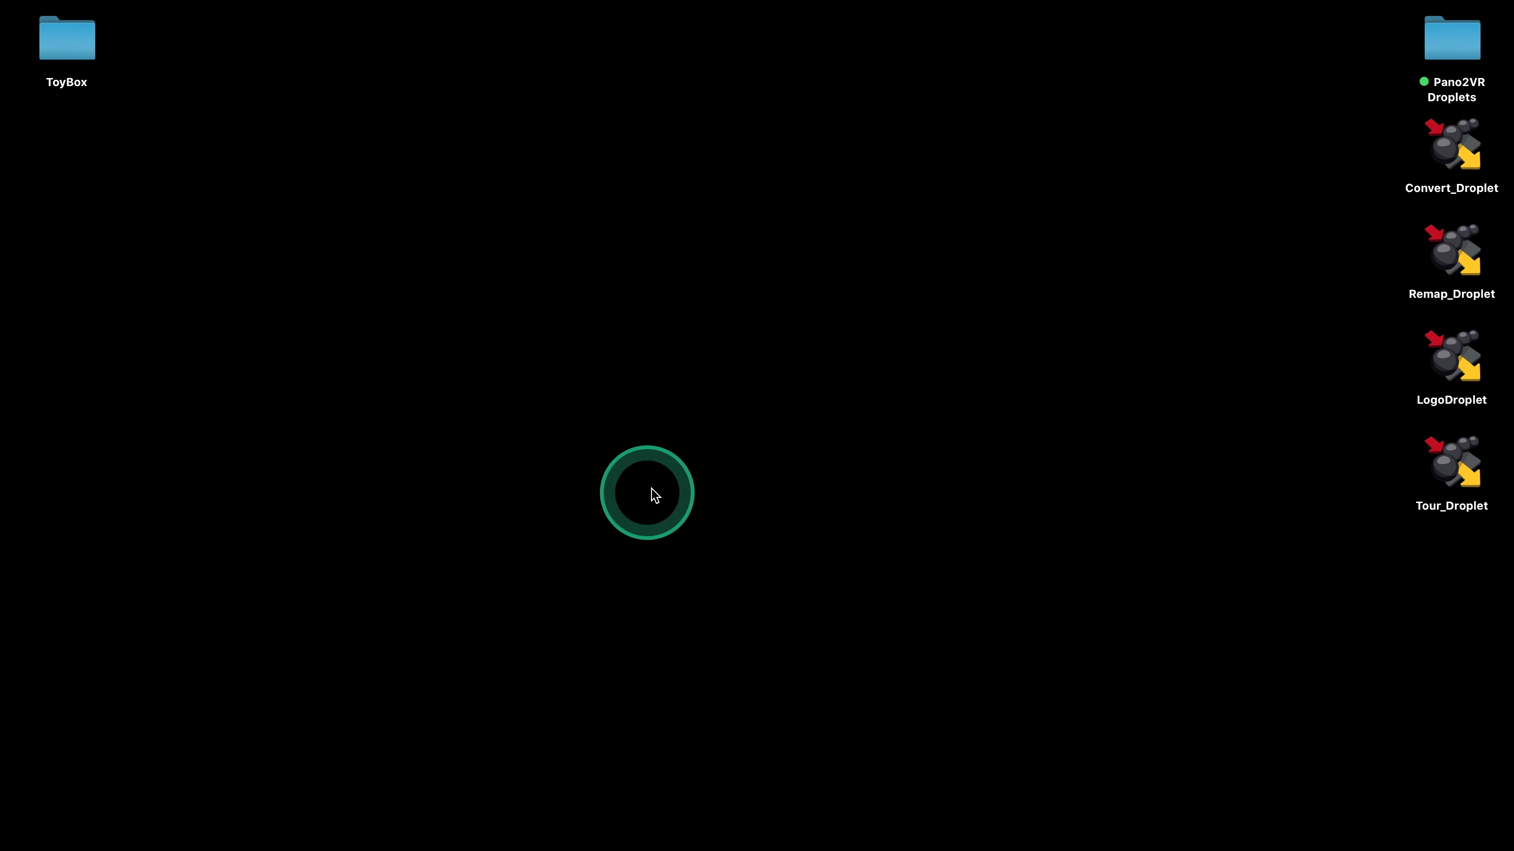
Process the Tour folder inside Pano2VR Droplets with Tour_Droplet, and examine the generated project files and output folder
double_click(1428, 46)
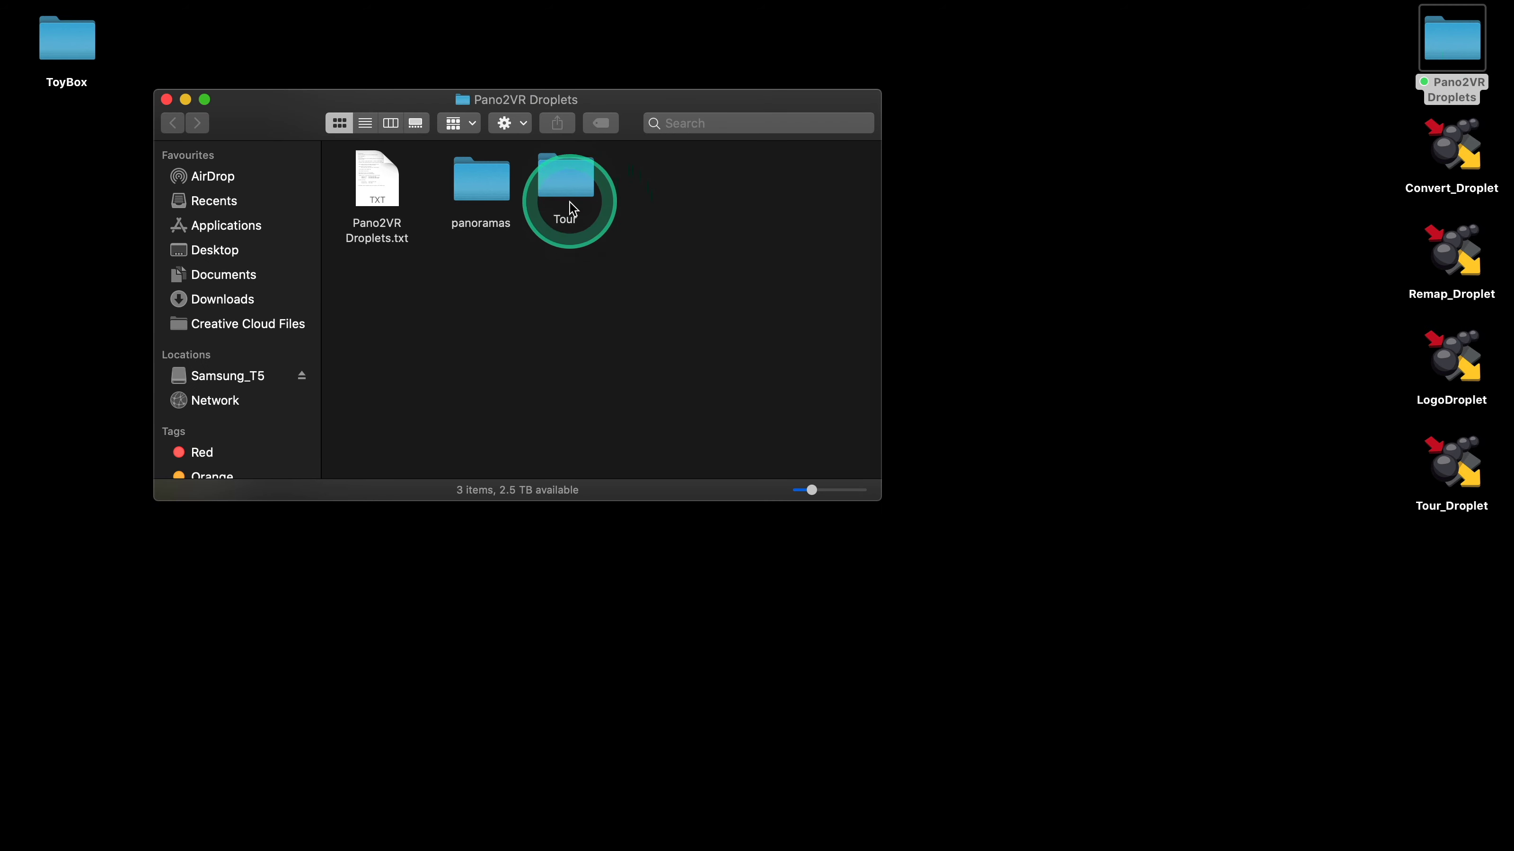
drag(572, 208, 1443, 465)
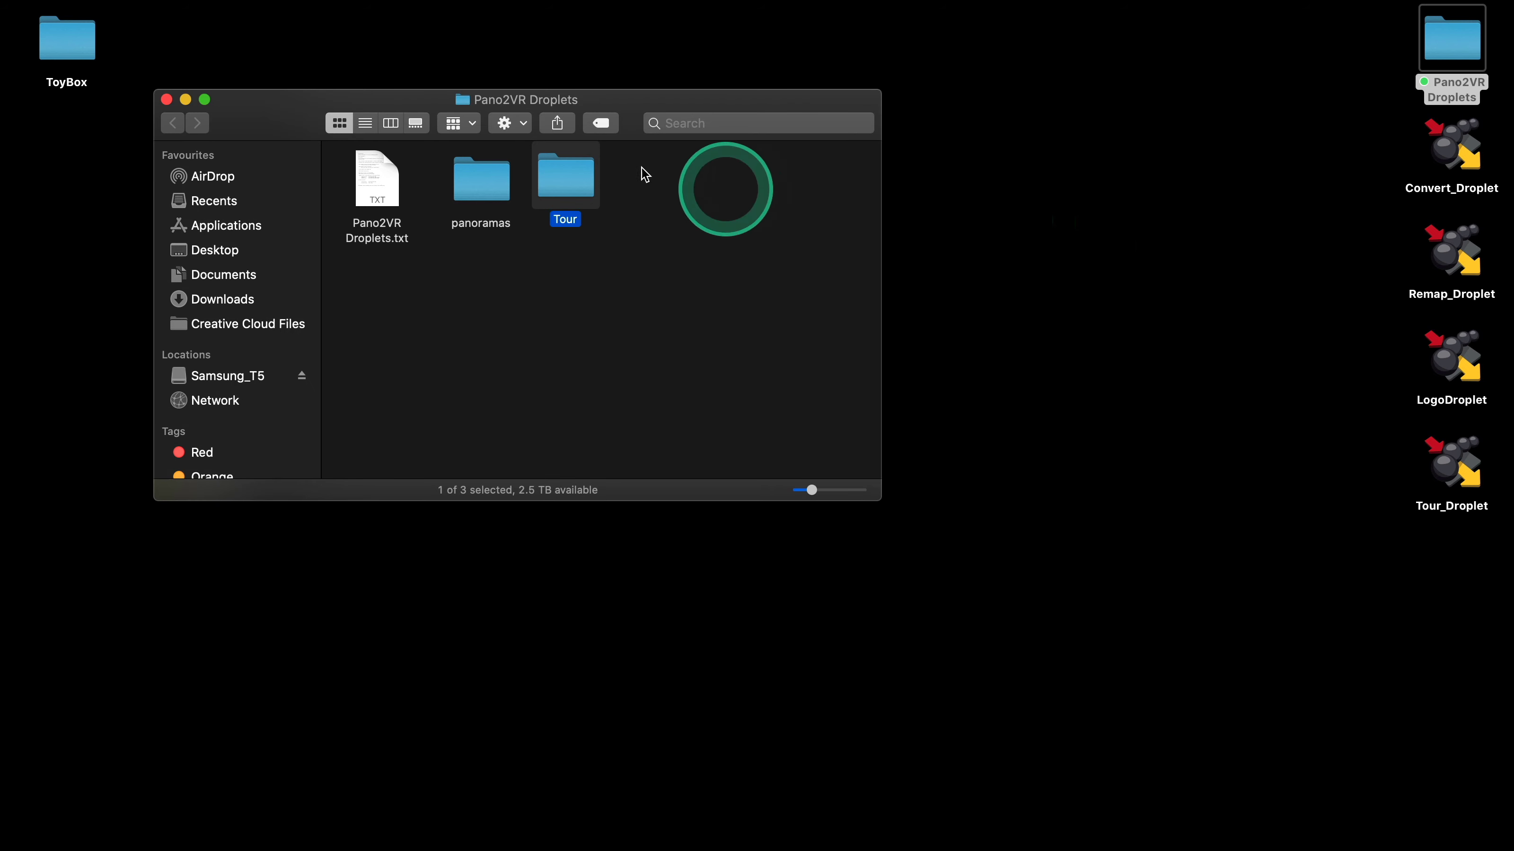
double_click(551, 185)
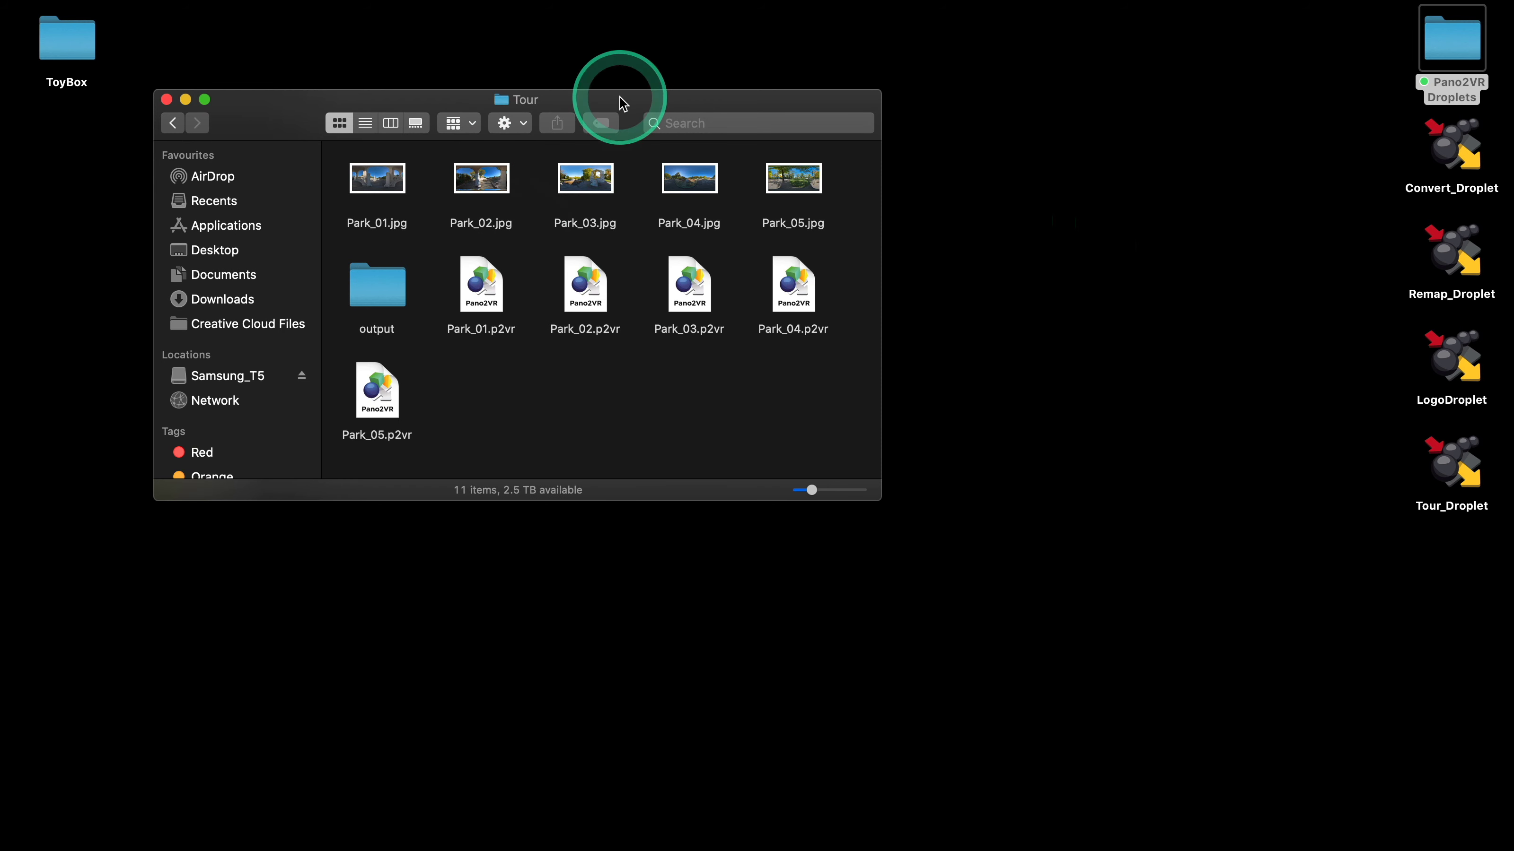
drag(623, 96, 740, 82)
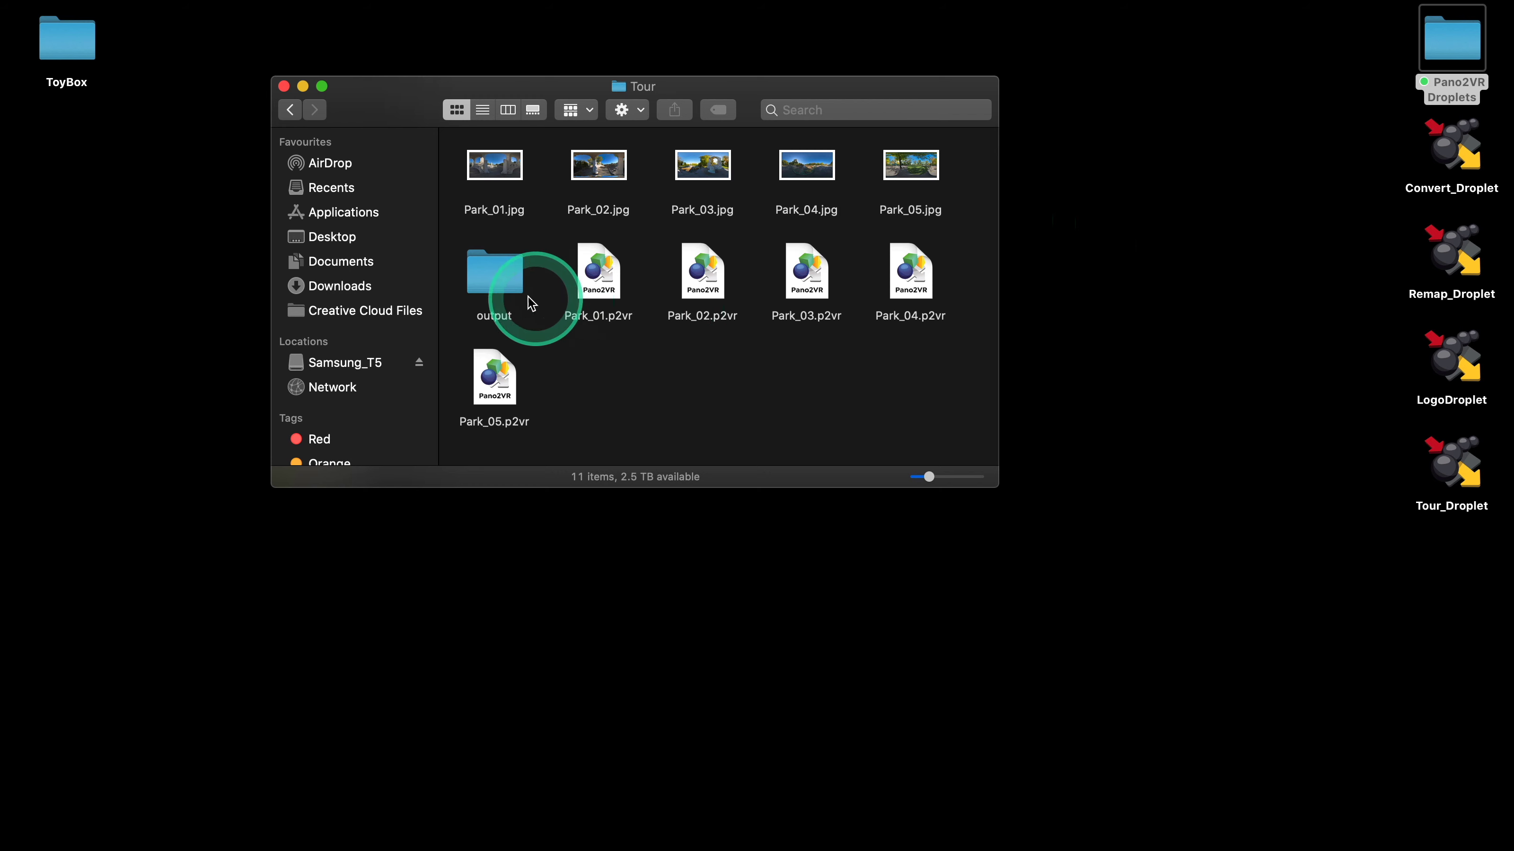
double_click(507, 288)
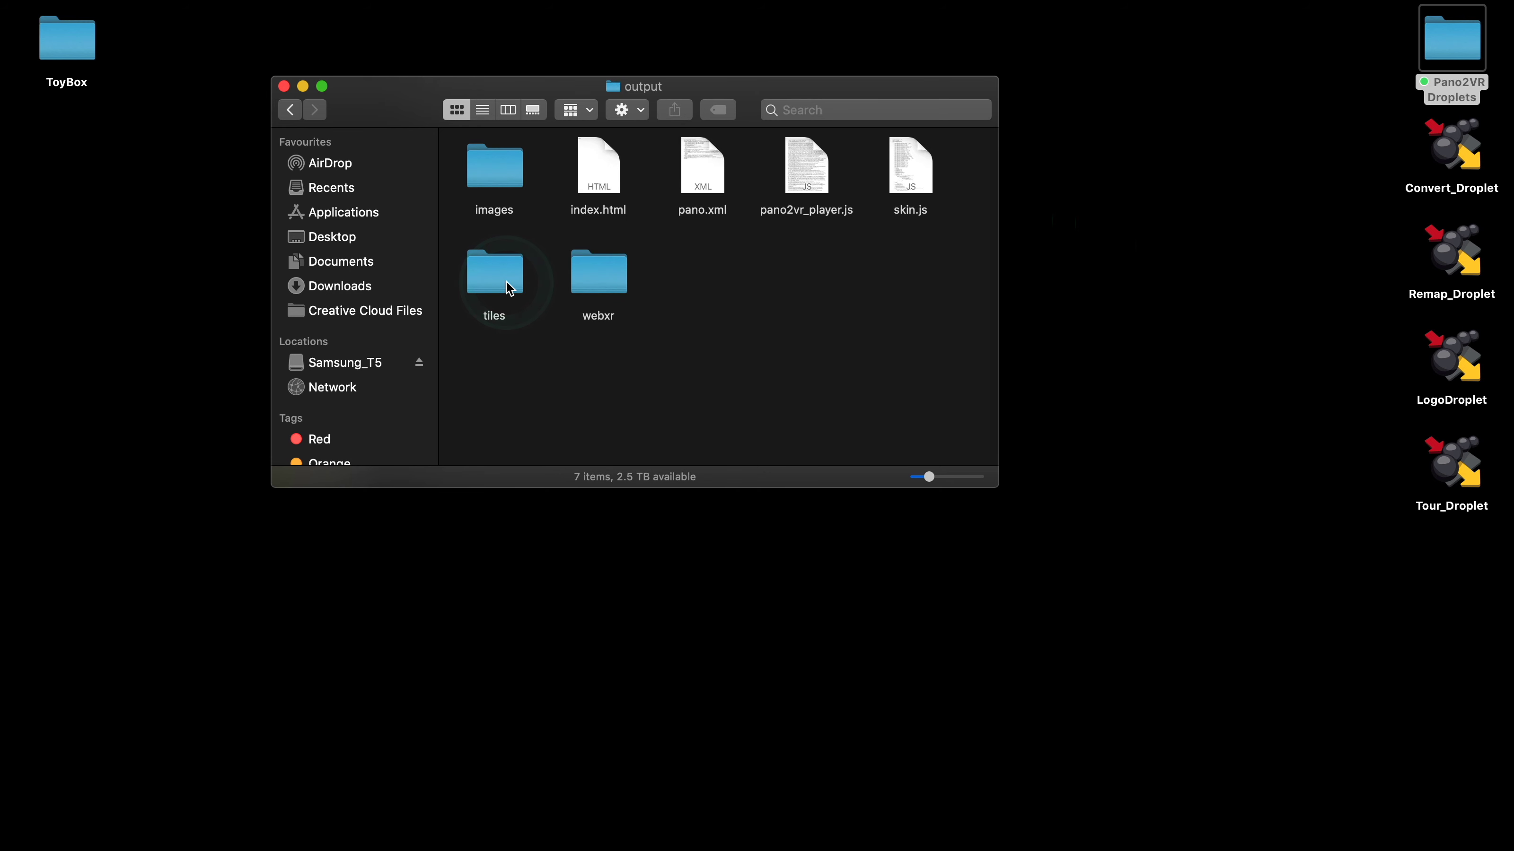
click(291, 112)
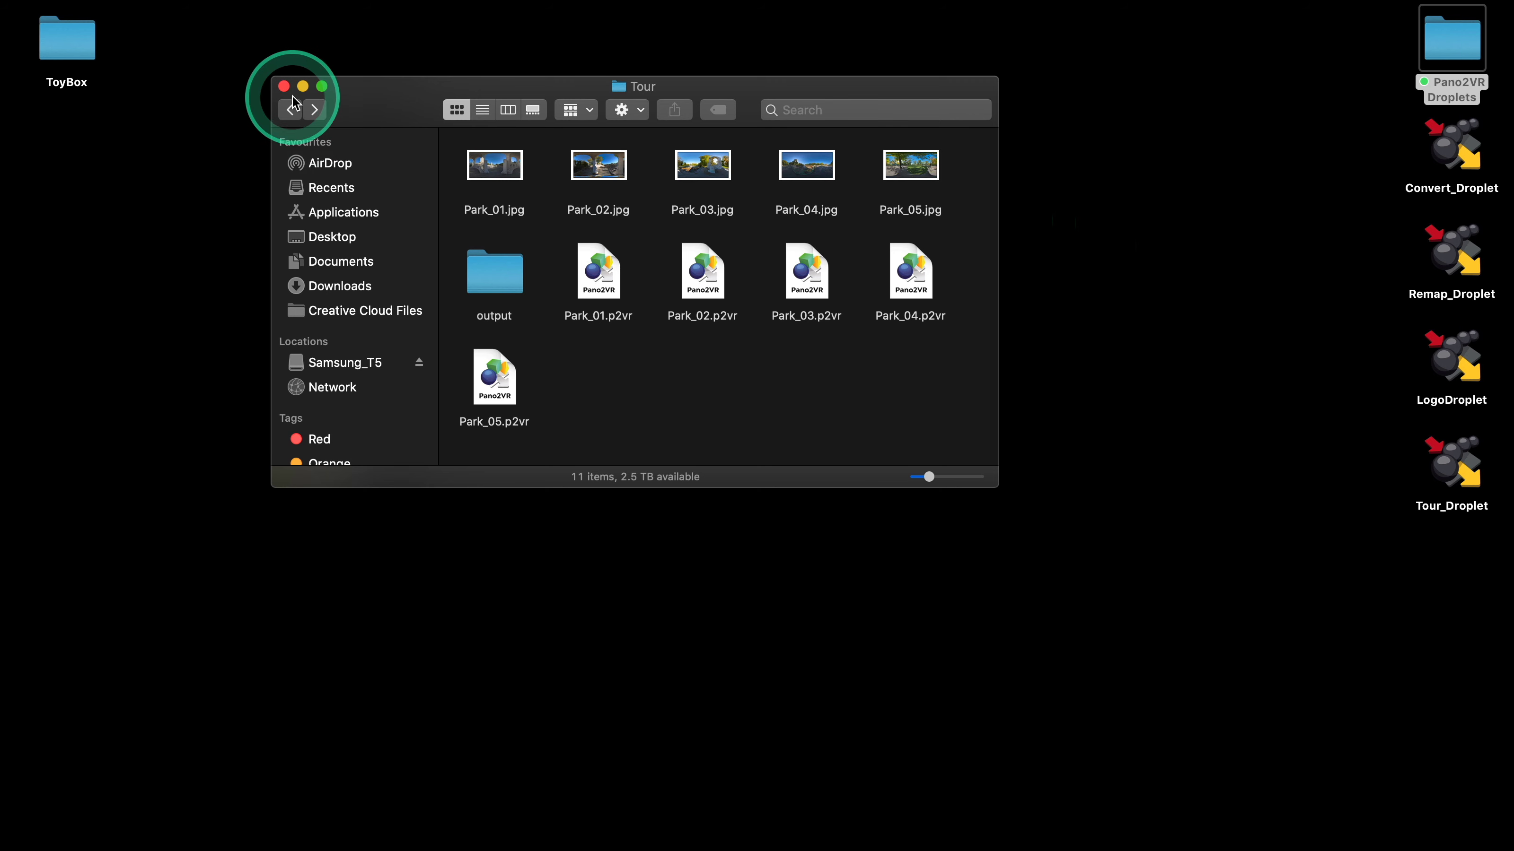
click(291, 108)
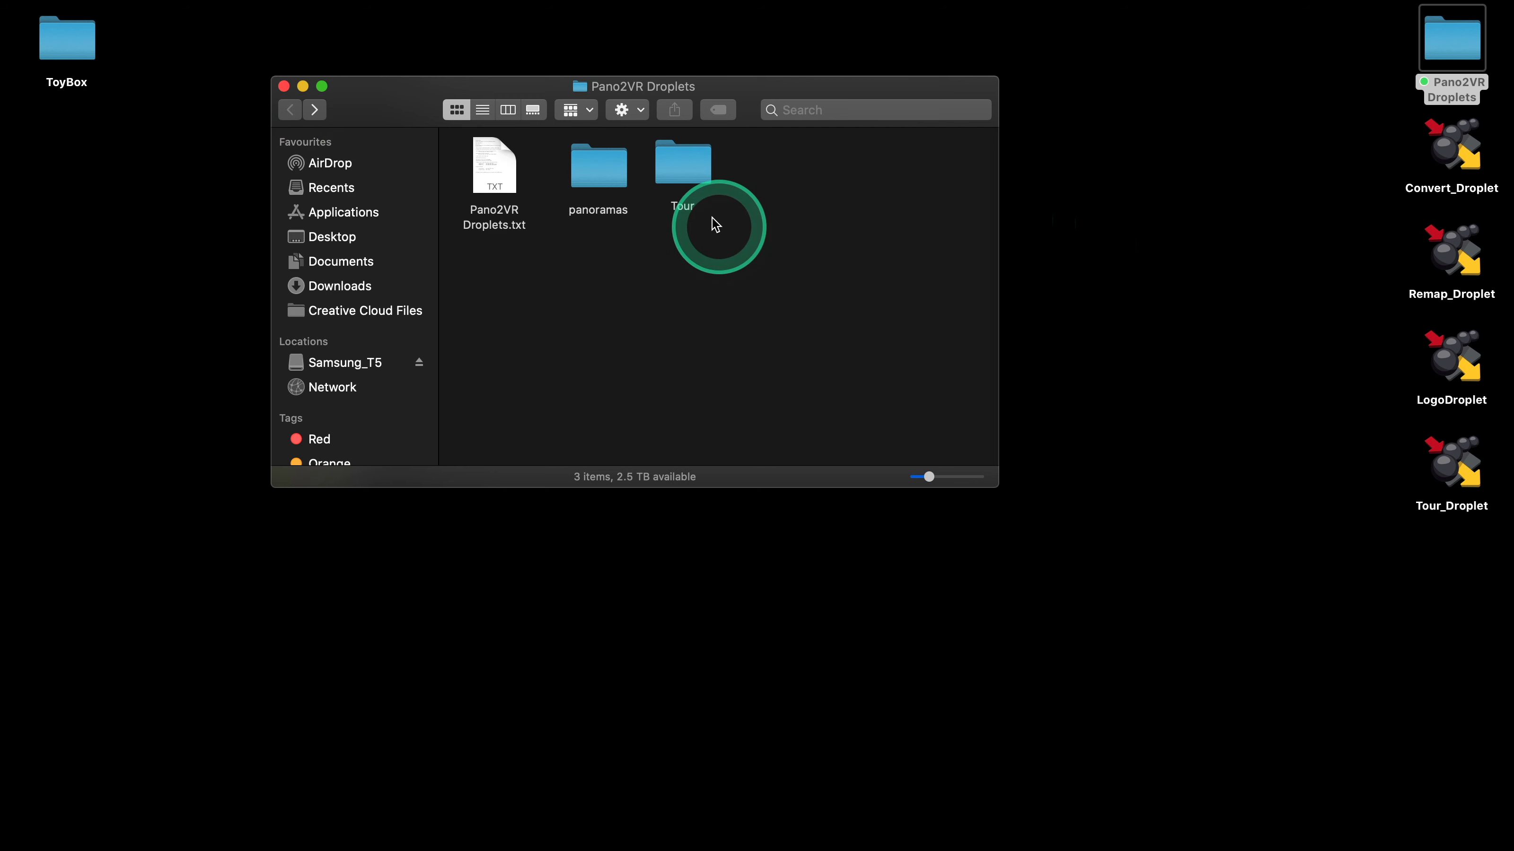
Move Tour_Droplet to the trash, and add an HTML5 output with the silhouette_v6.ggsk skin to an empty Pano2VR project
drag(1452, 465, 975, 802)
click(858, 793)
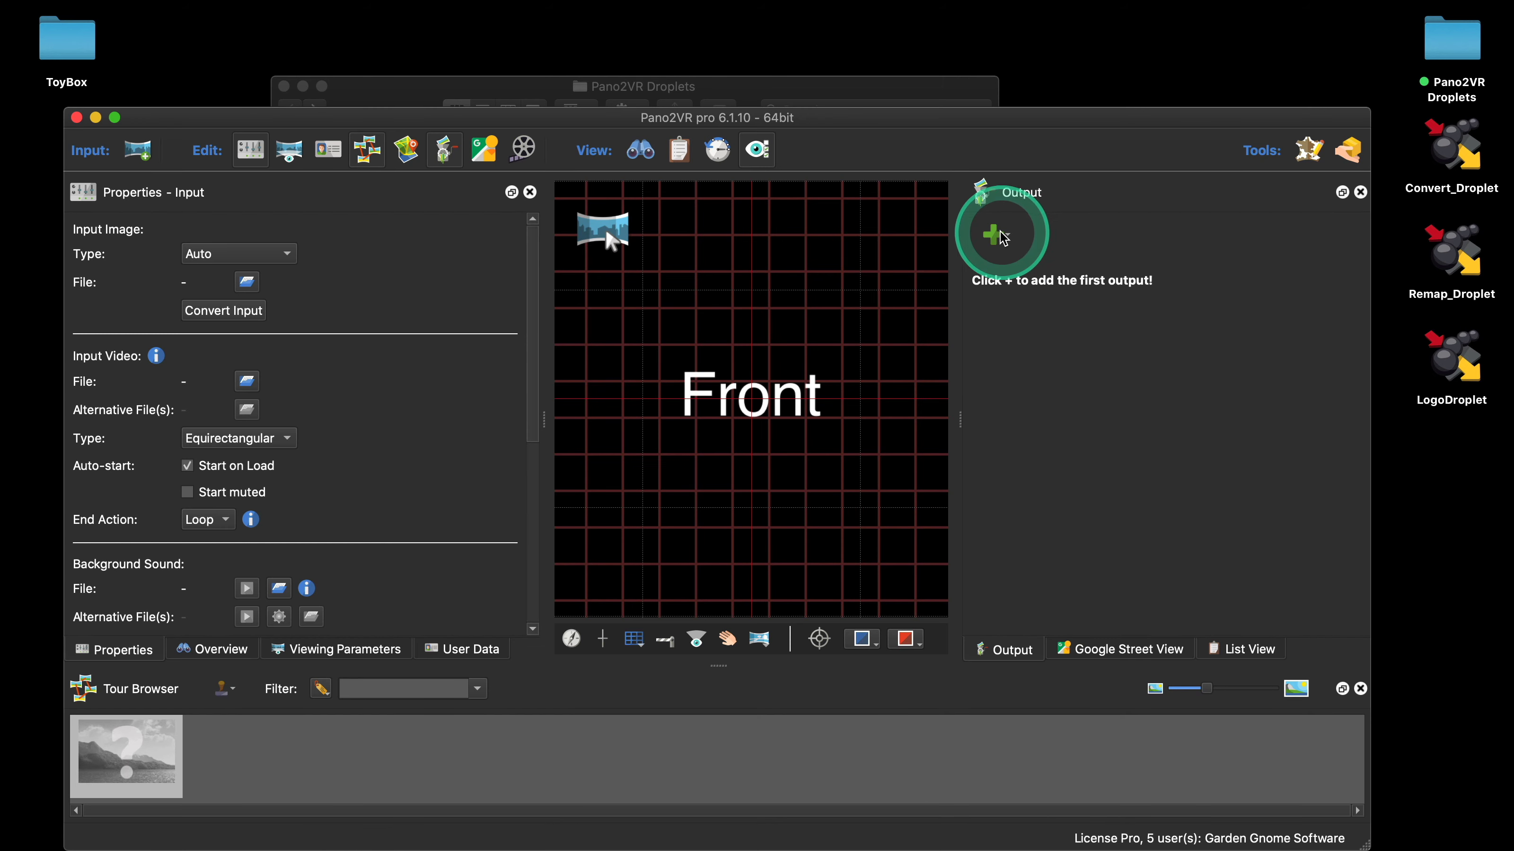
click(994, 234)
click(1009, 264)
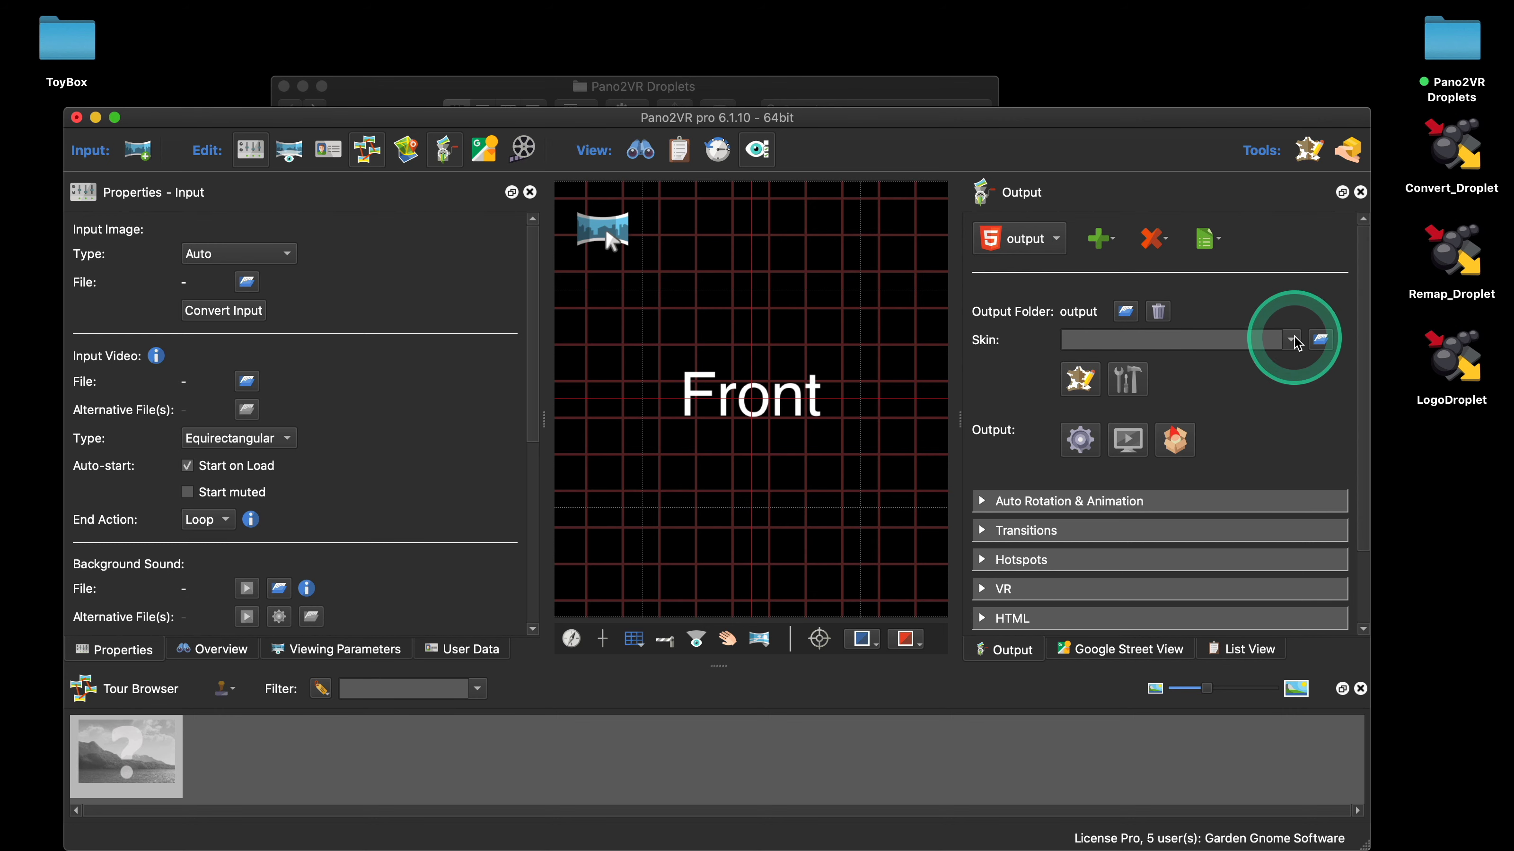
click(1282, 340)
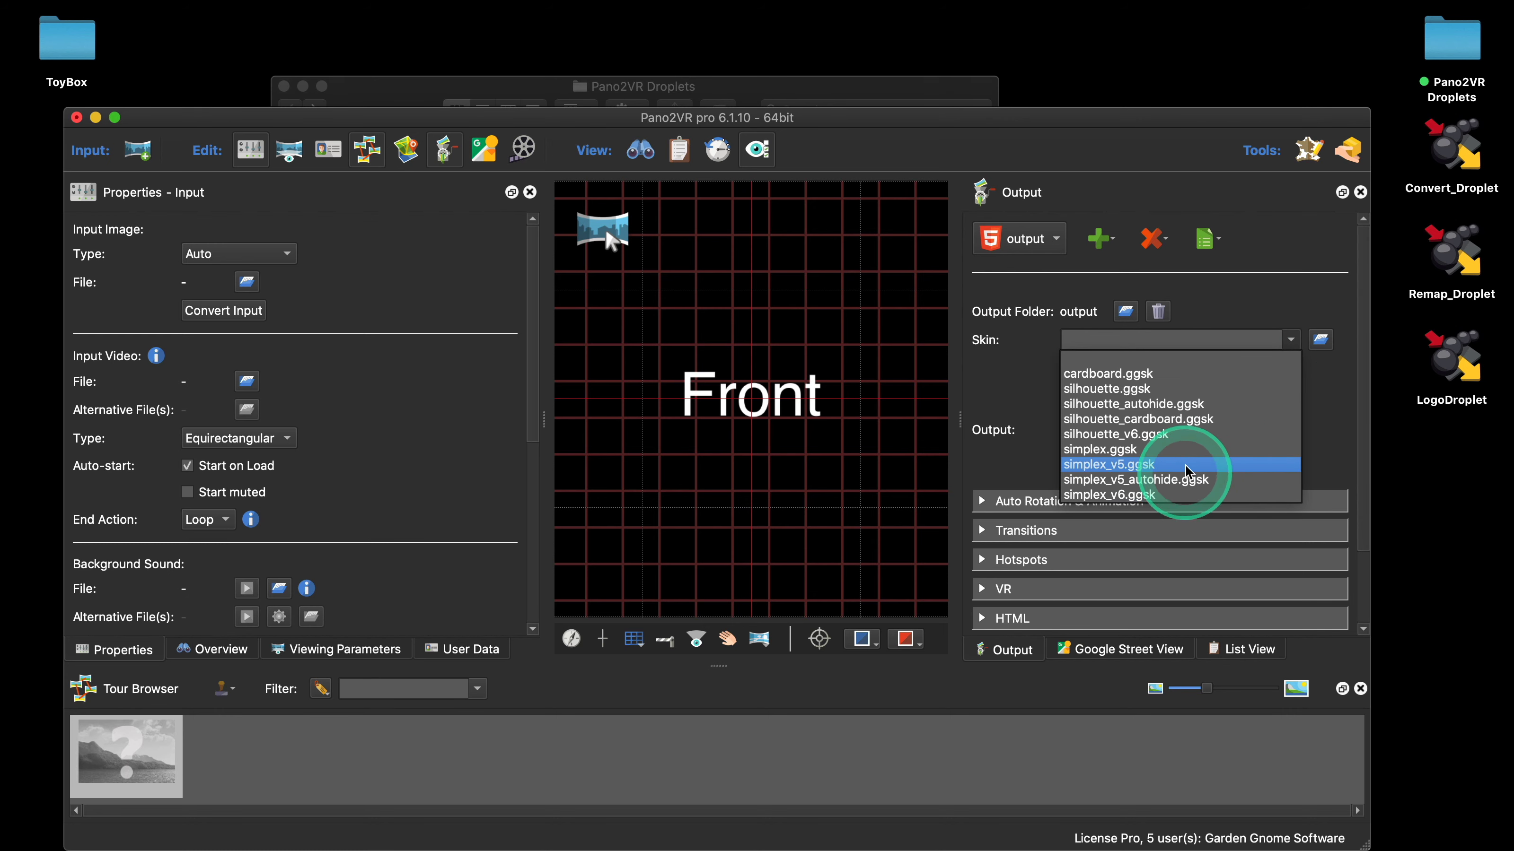
click(1197, 434)
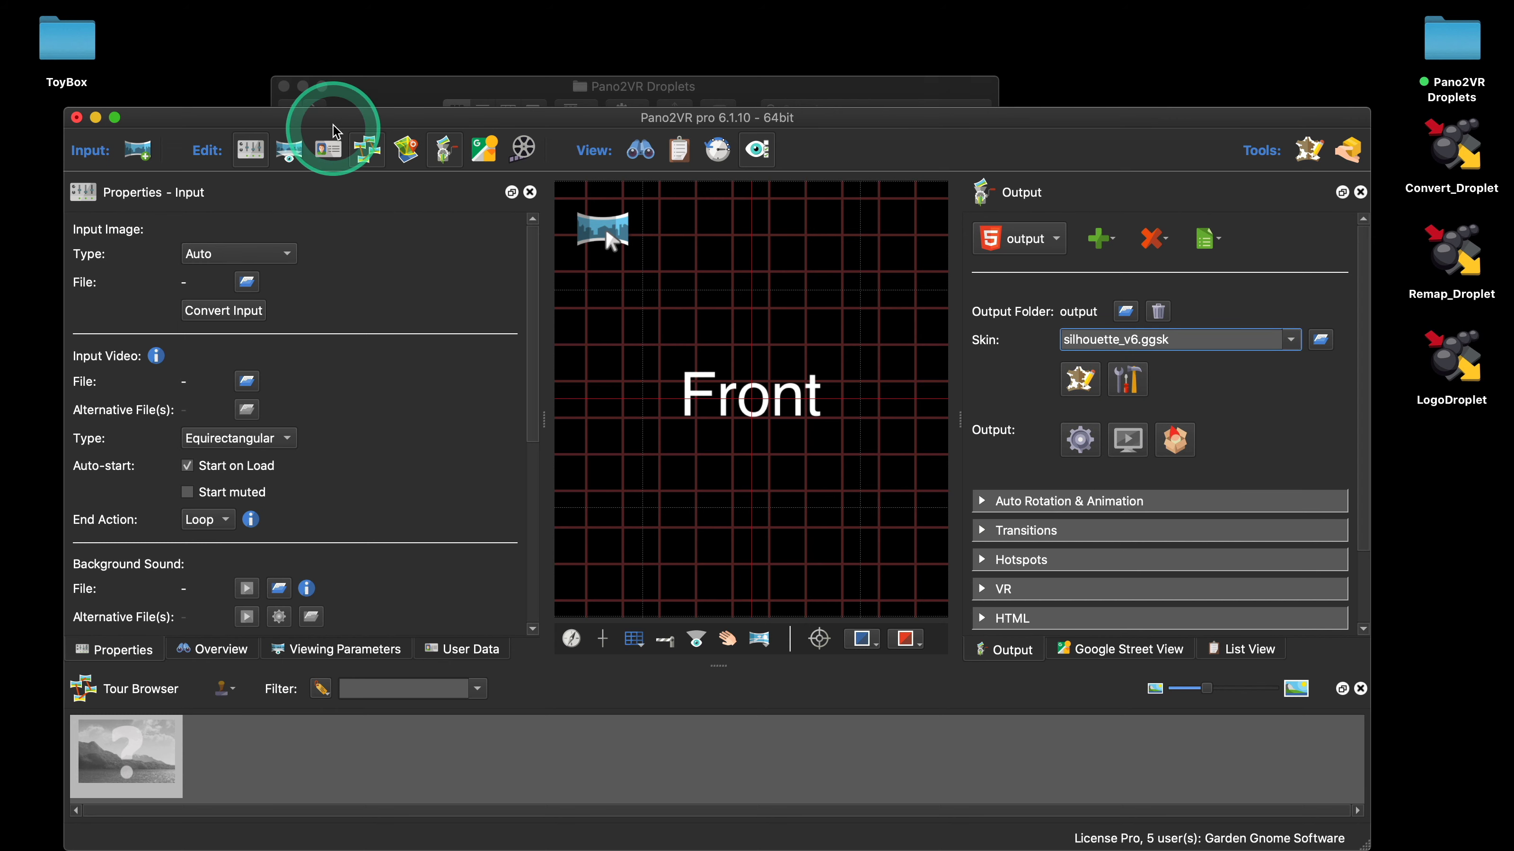
drag(337, 114, 355, 114)
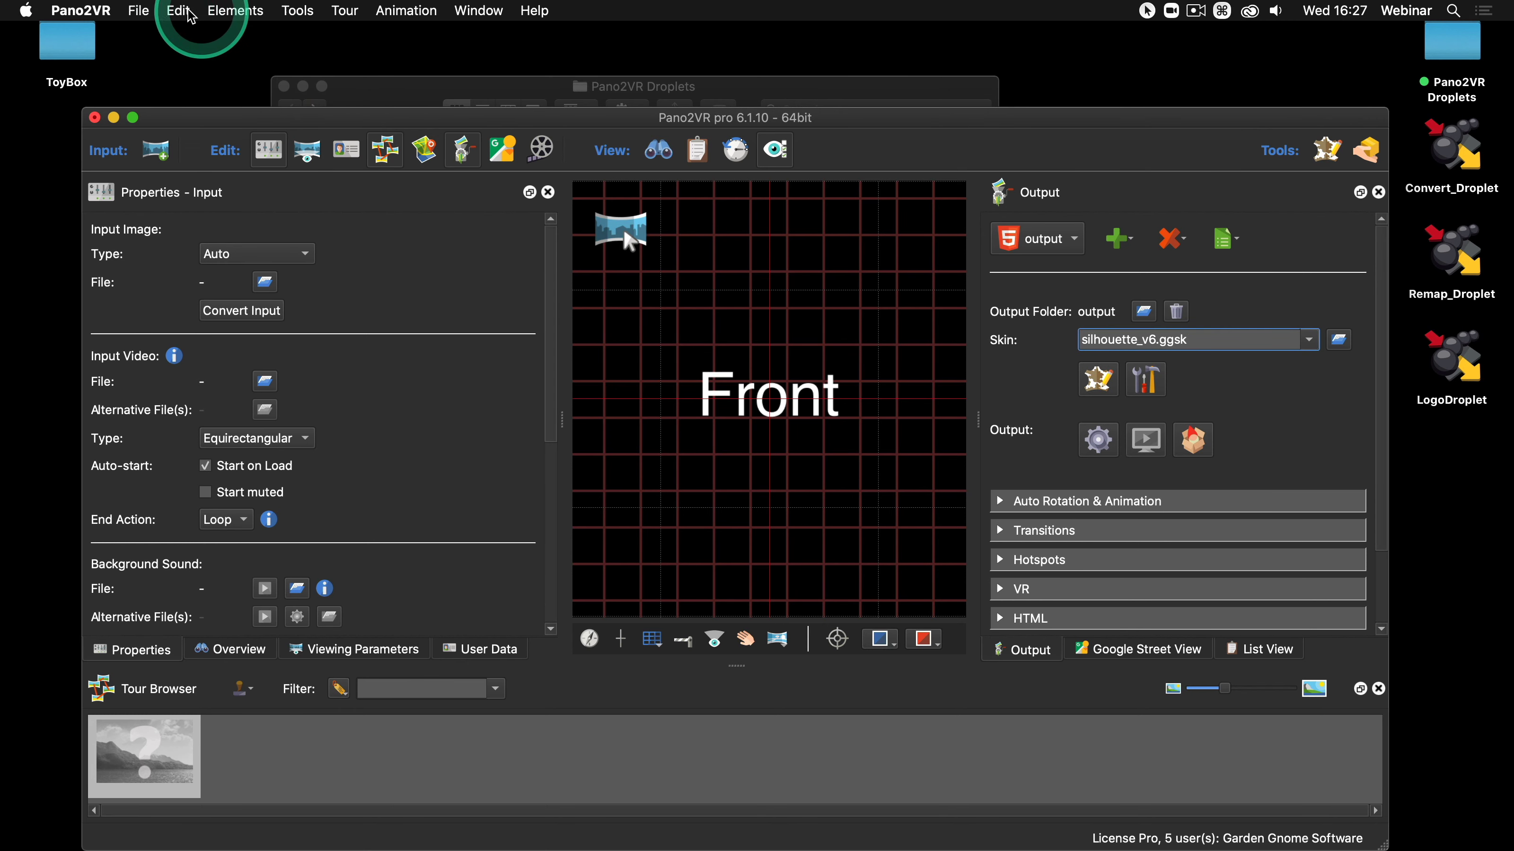
Begin saving the project as a droplet and enable the option to create a single virtual tour
click(138, 11)
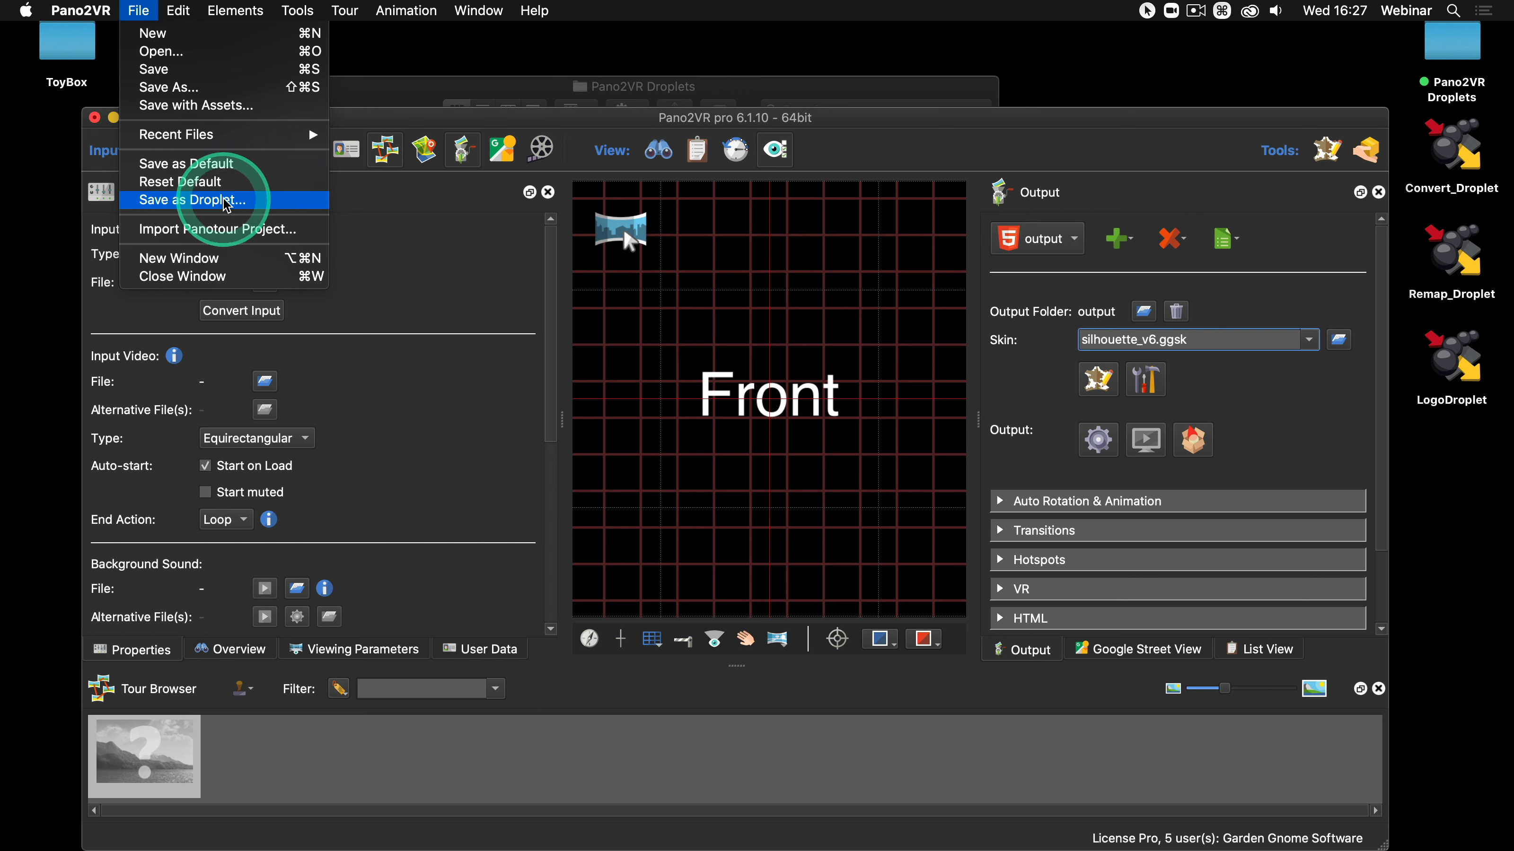
click(238, 200)
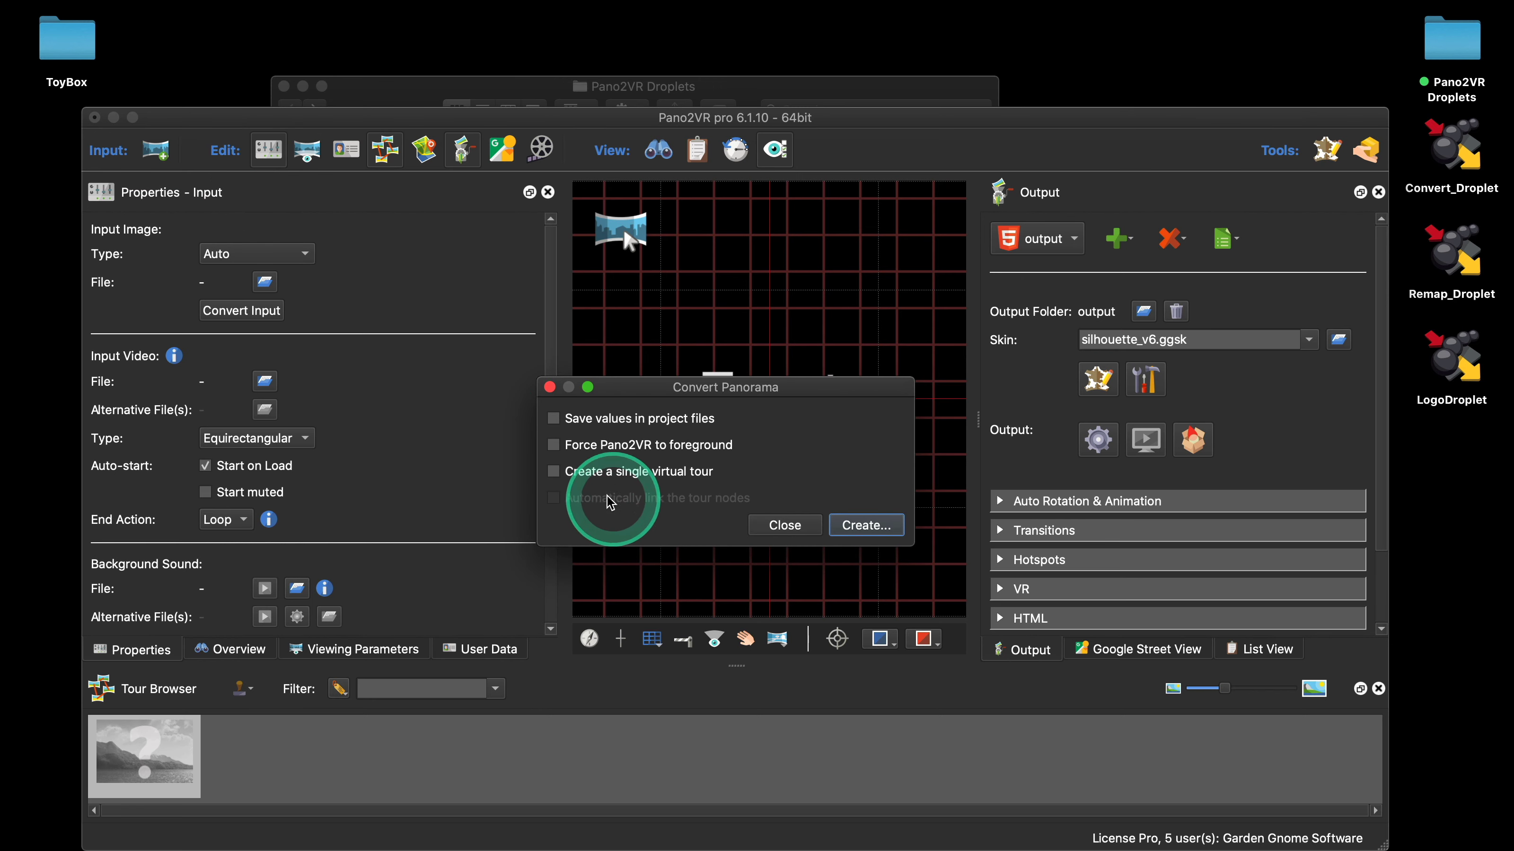
click(562, 473)
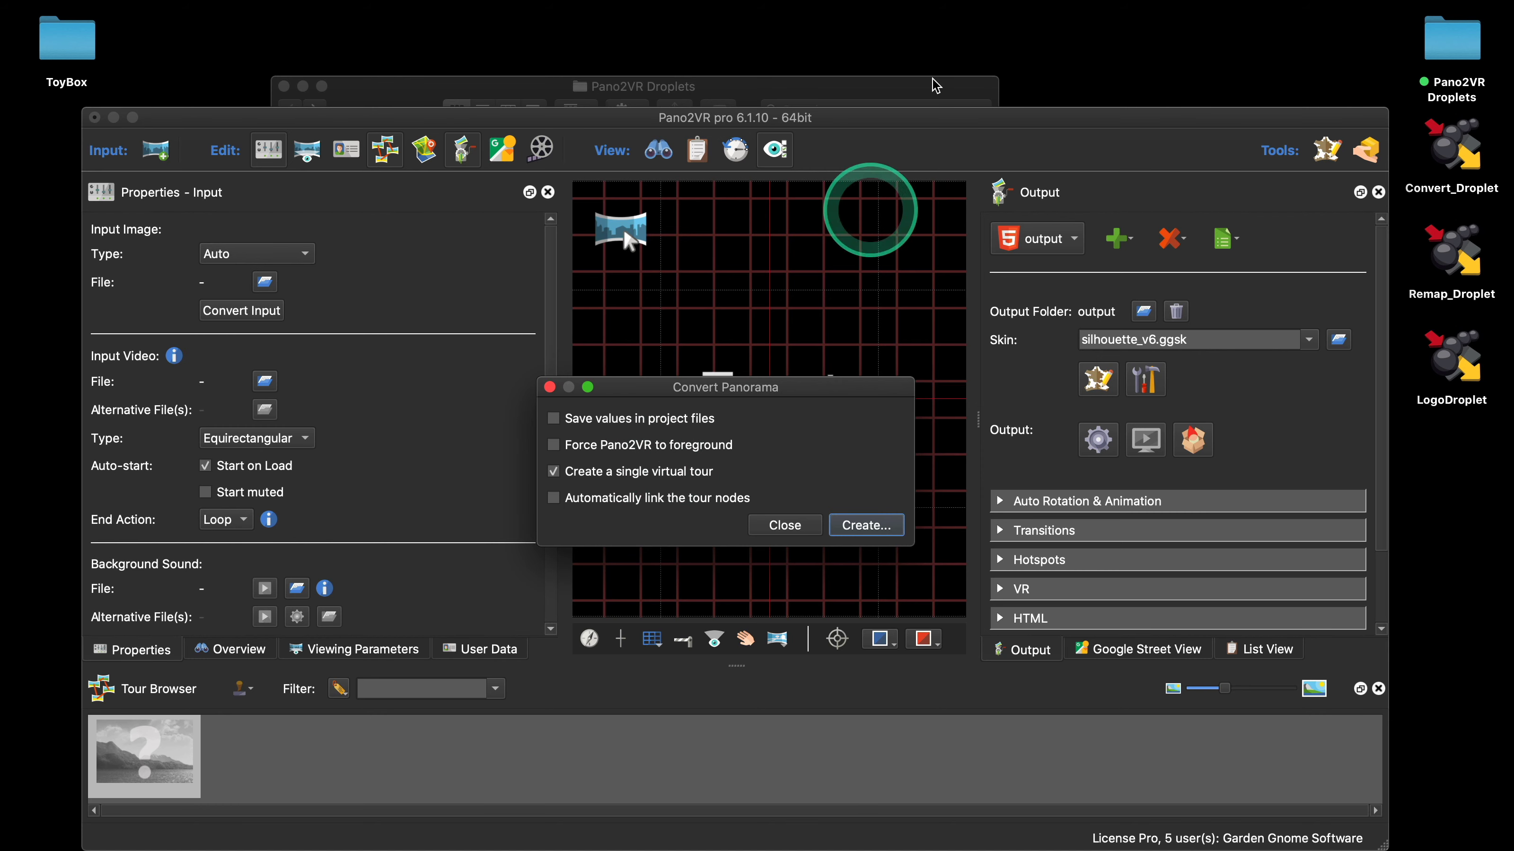
Move the output folder and the five Park .p2vr files in the Tour folder to the trash, and close the folder window
click(883, 96)
double_click(688, 160)
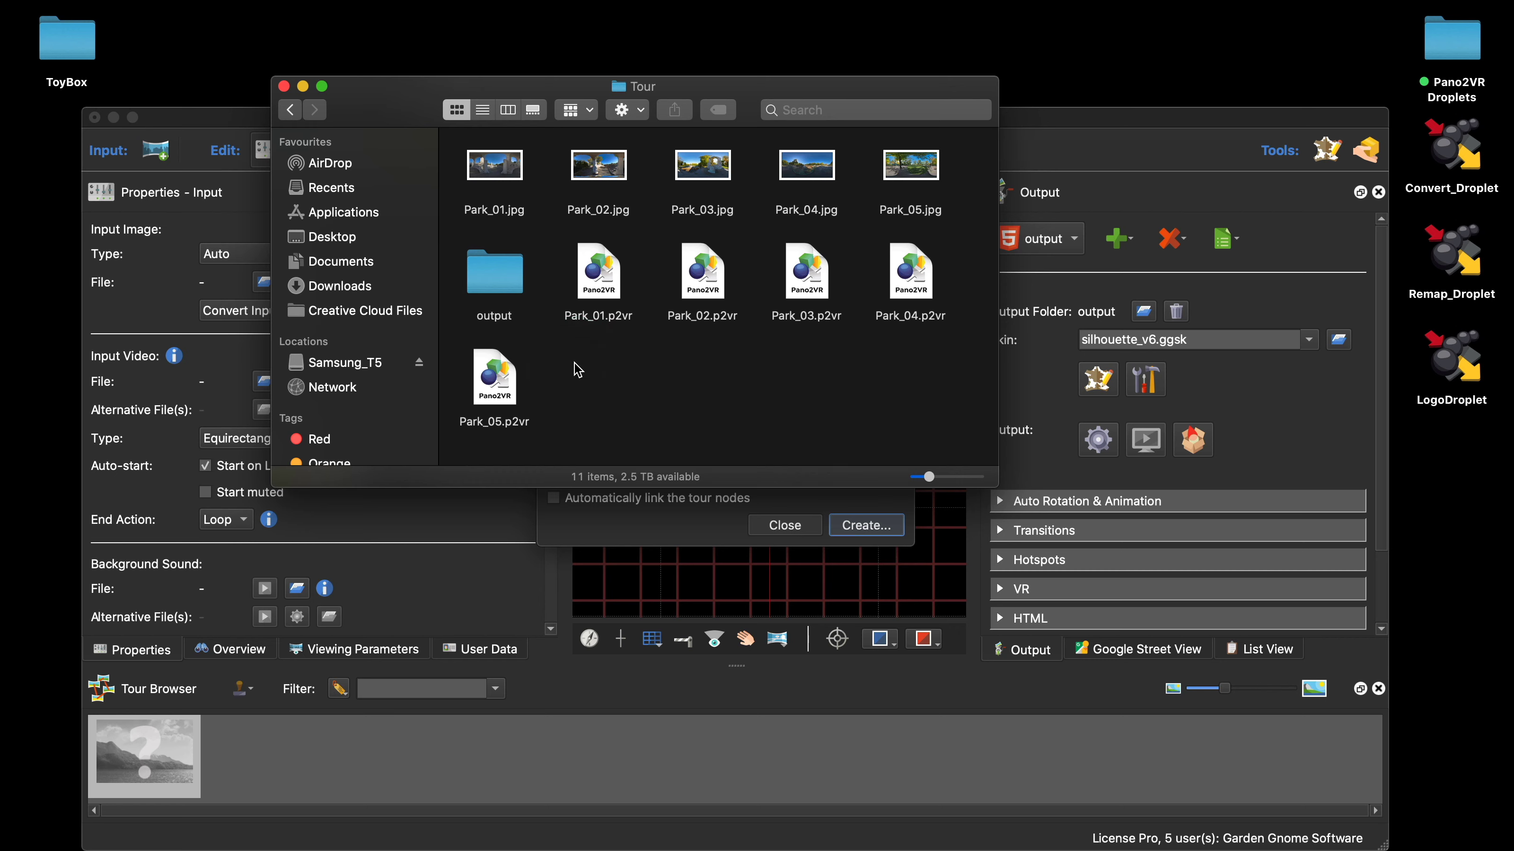
click(289, 110)
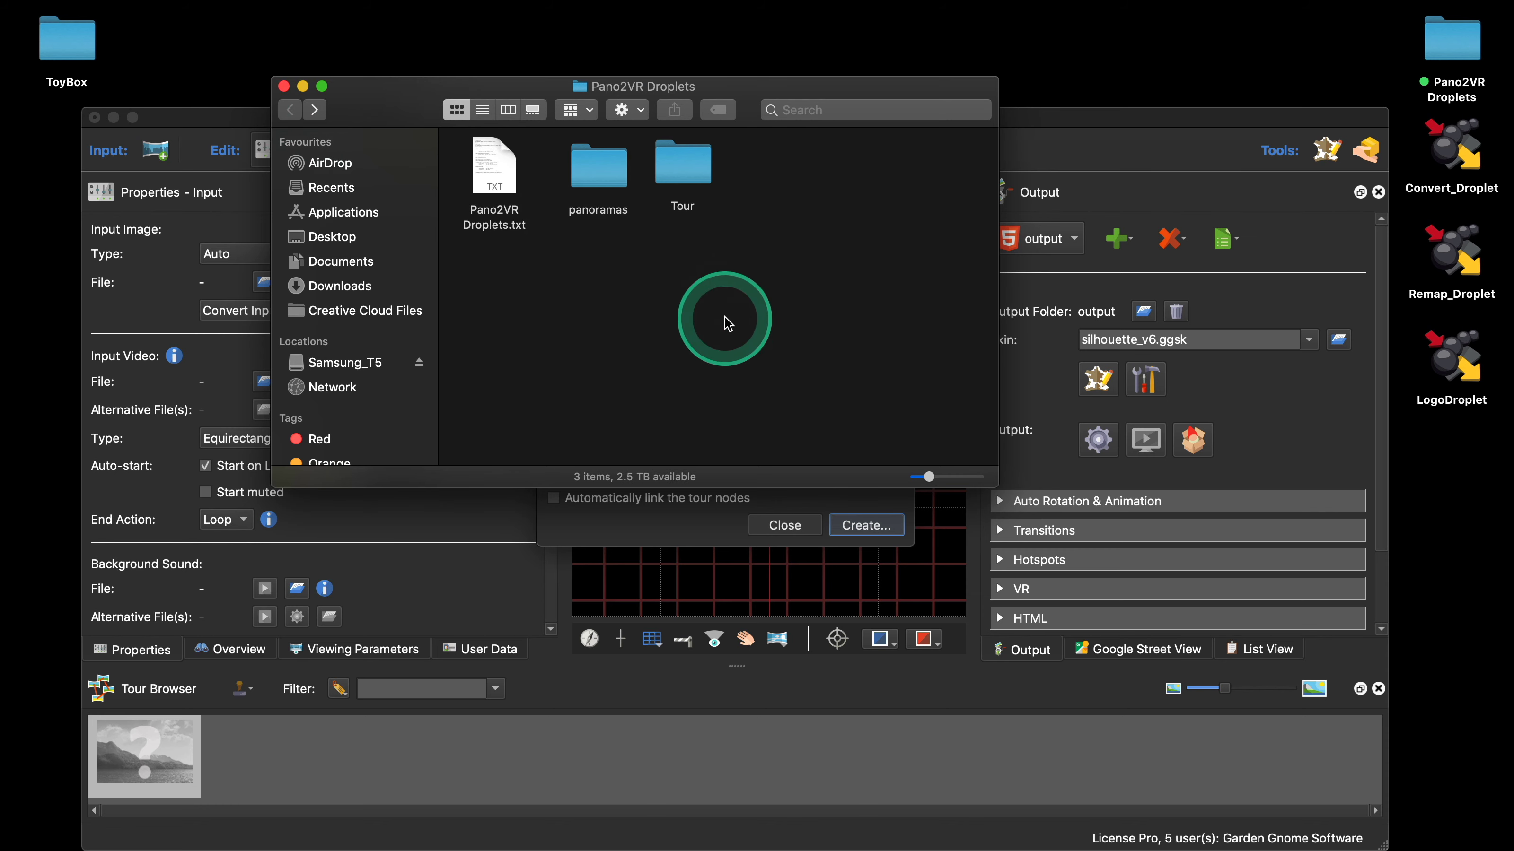
double_click(685, 189)
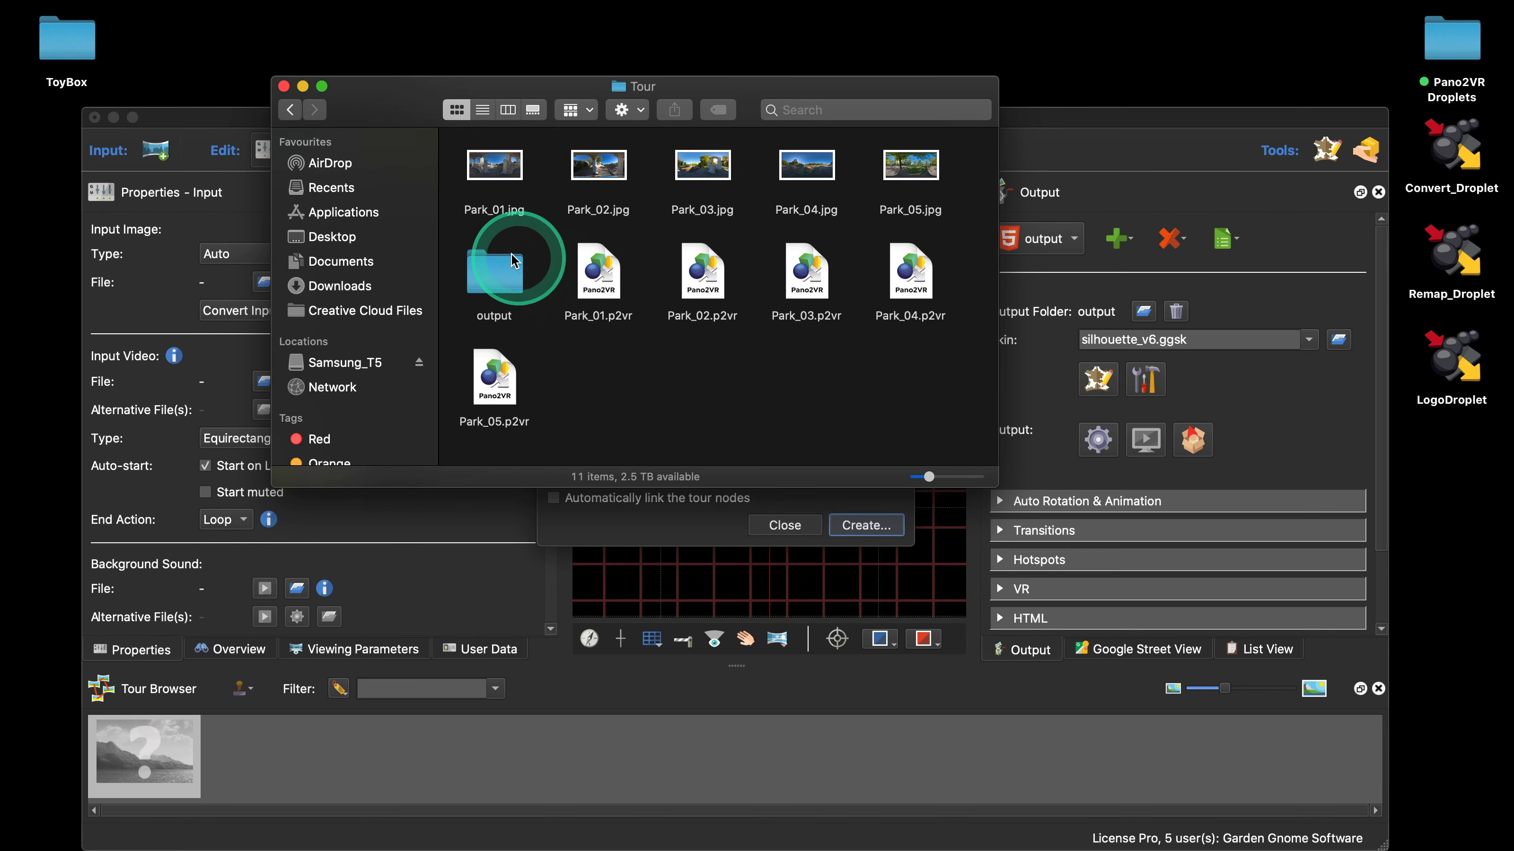
drag(489, 240, 878, 437)
drag(921, 440, 922, 439)
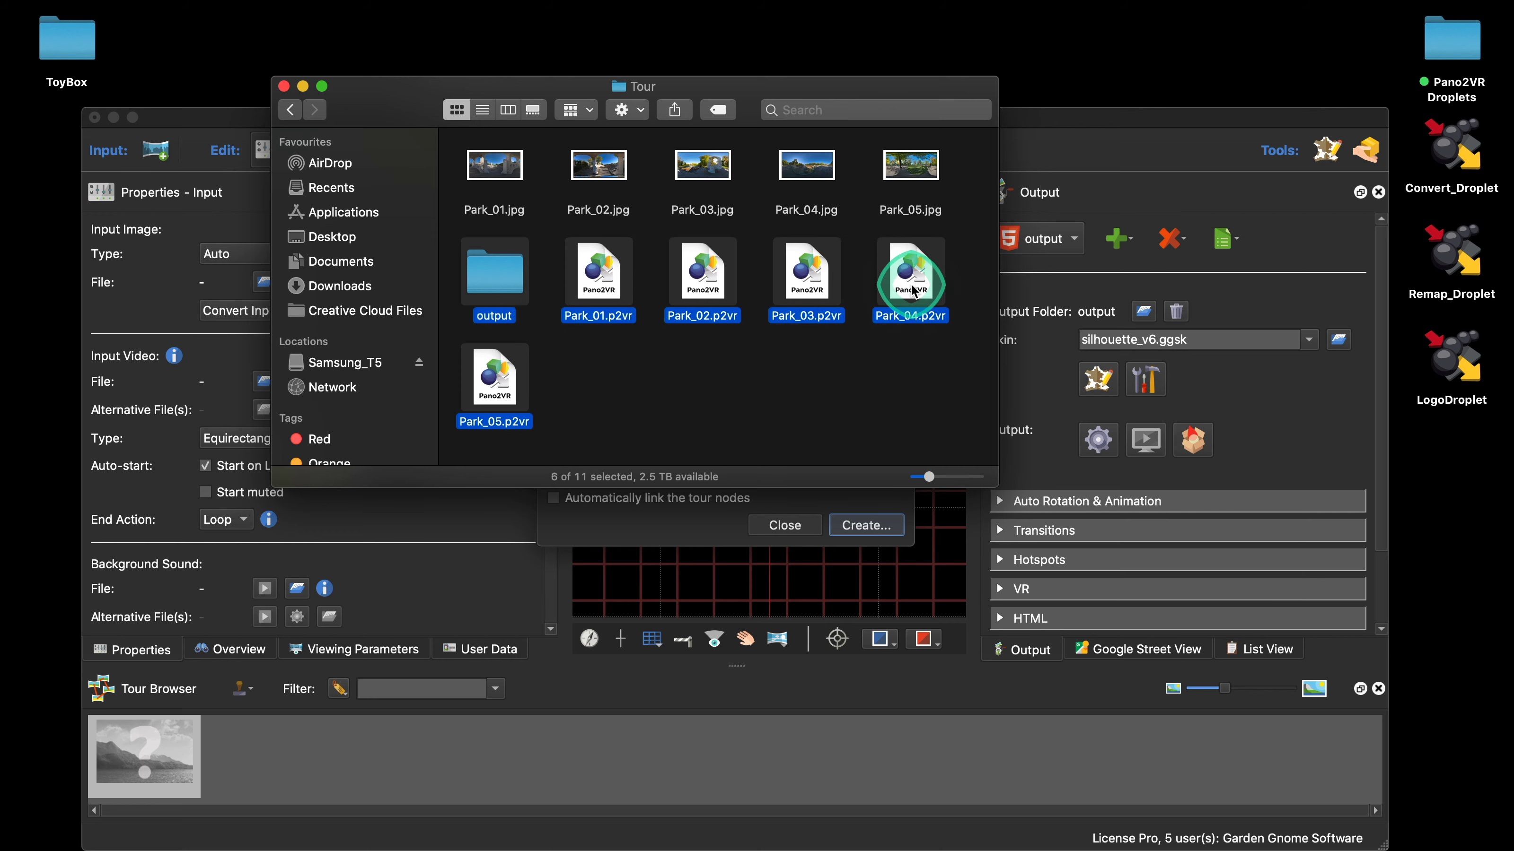
right_click(911, 250)
click(969, 325)
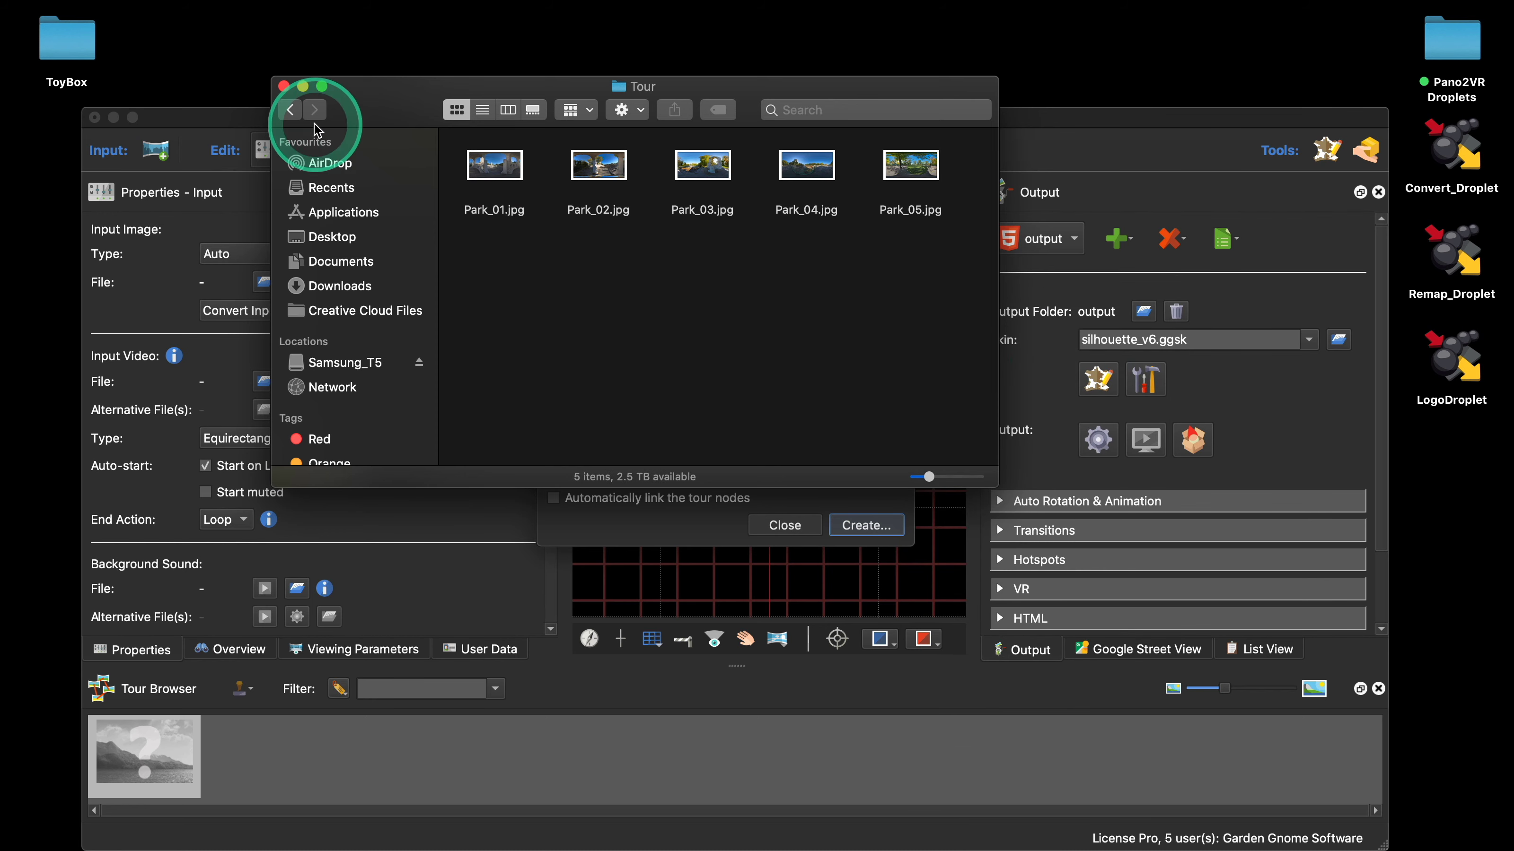
click(289, 111)
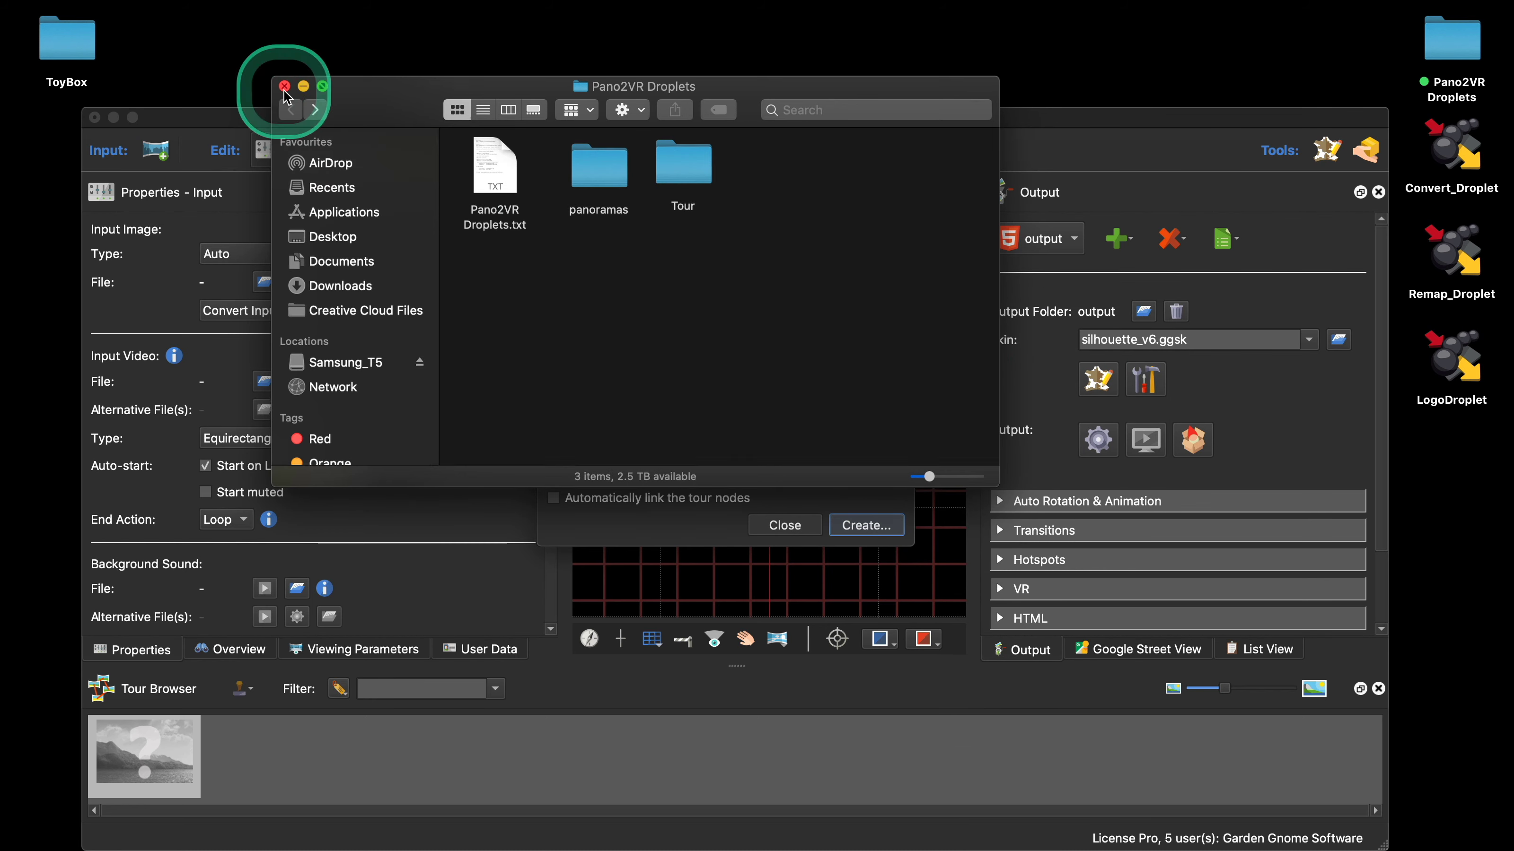
click(284, 86)
drag(676, 386, 695, 238)
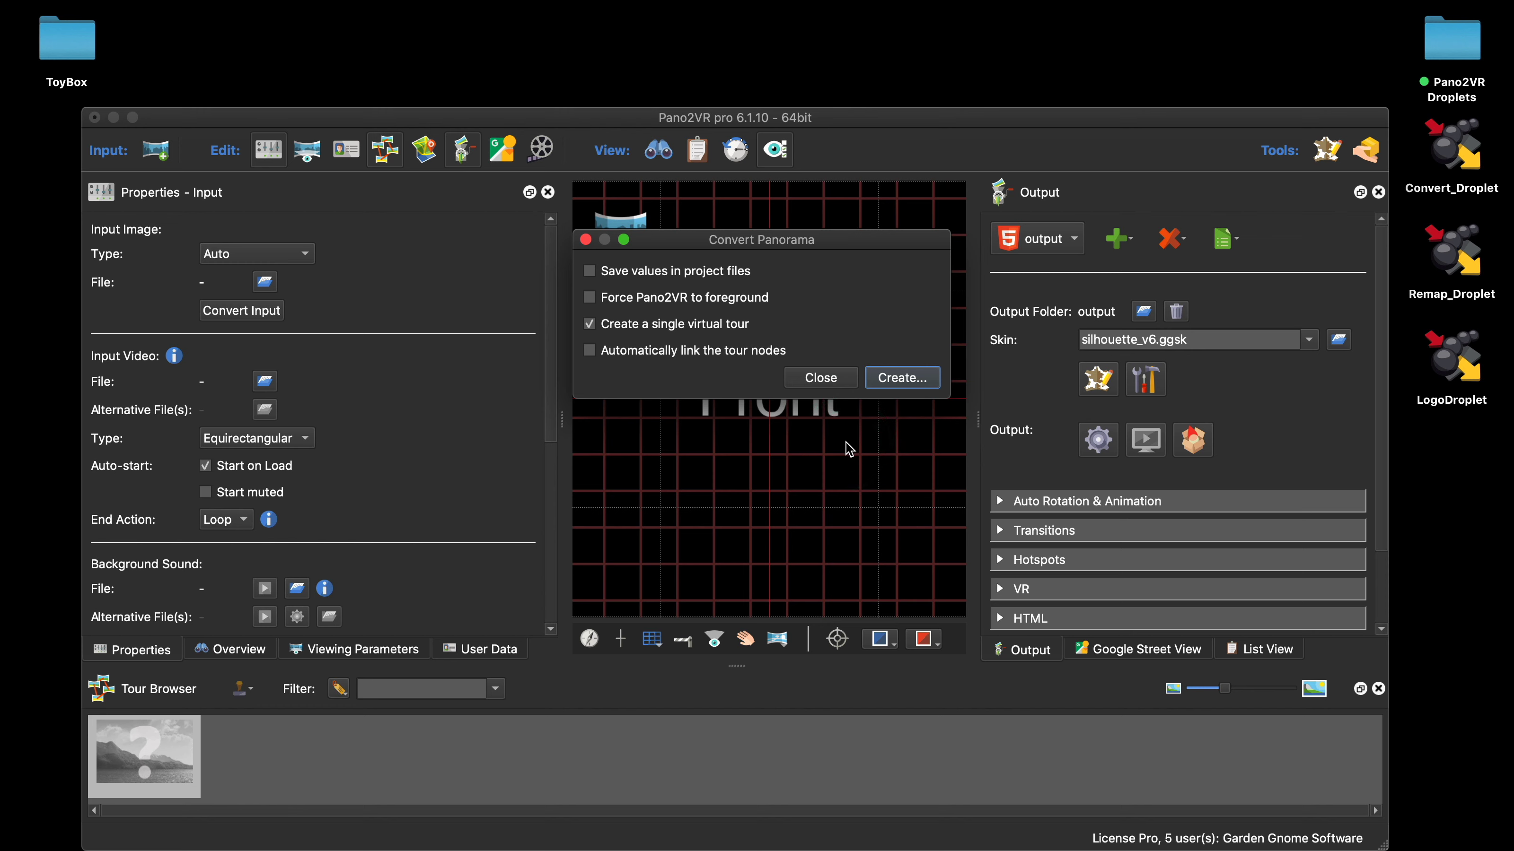
click(901, 378)
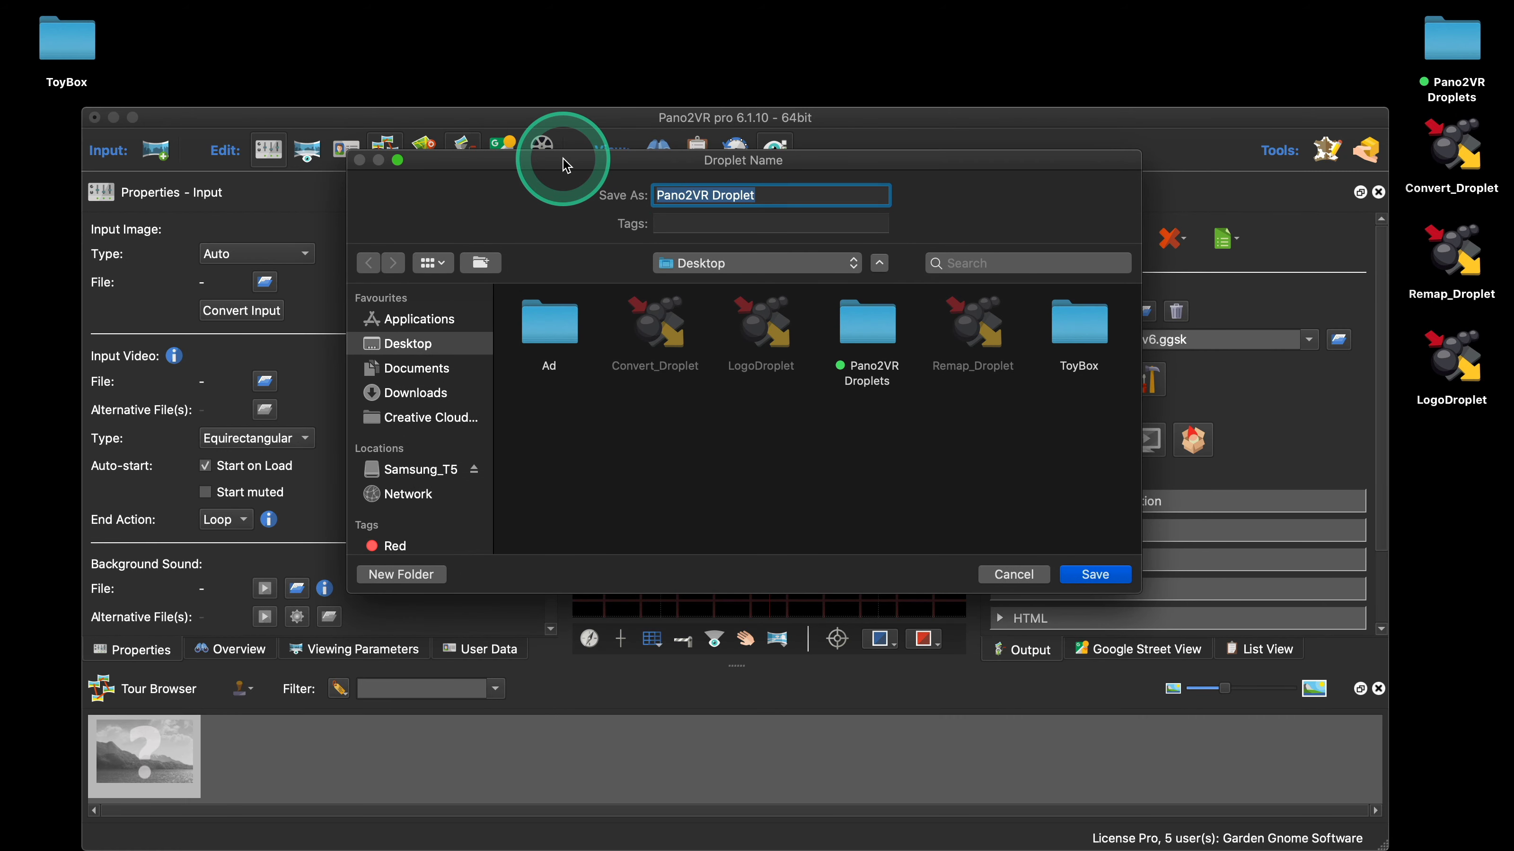
click(708, 195)
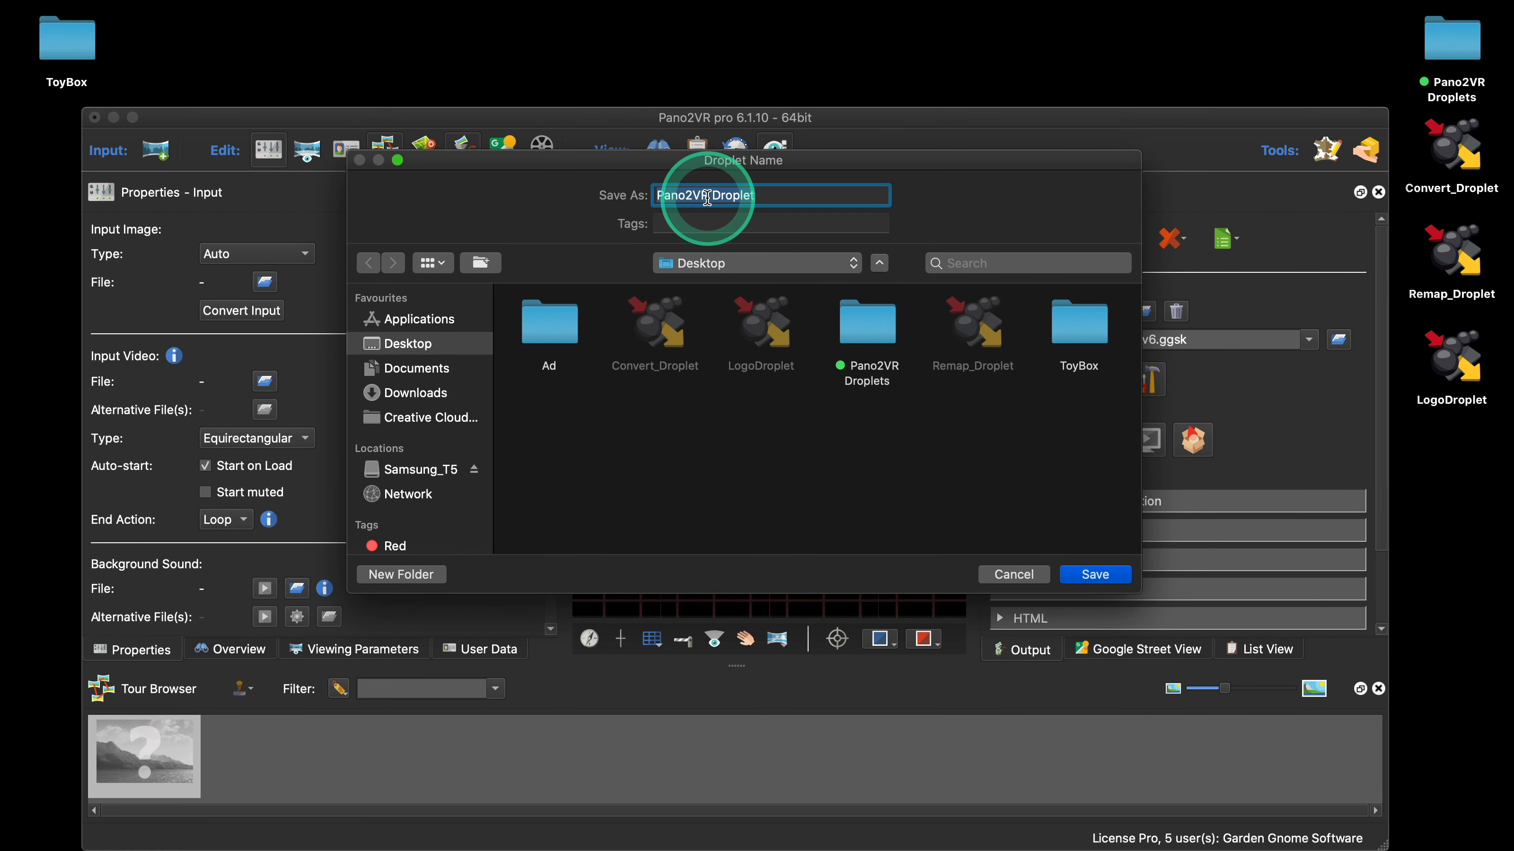
key(BackSpace)
key(BackSpace)
key(BackSpace)
key(BackSpace)
key(BackSpace)
key(BackSpace)
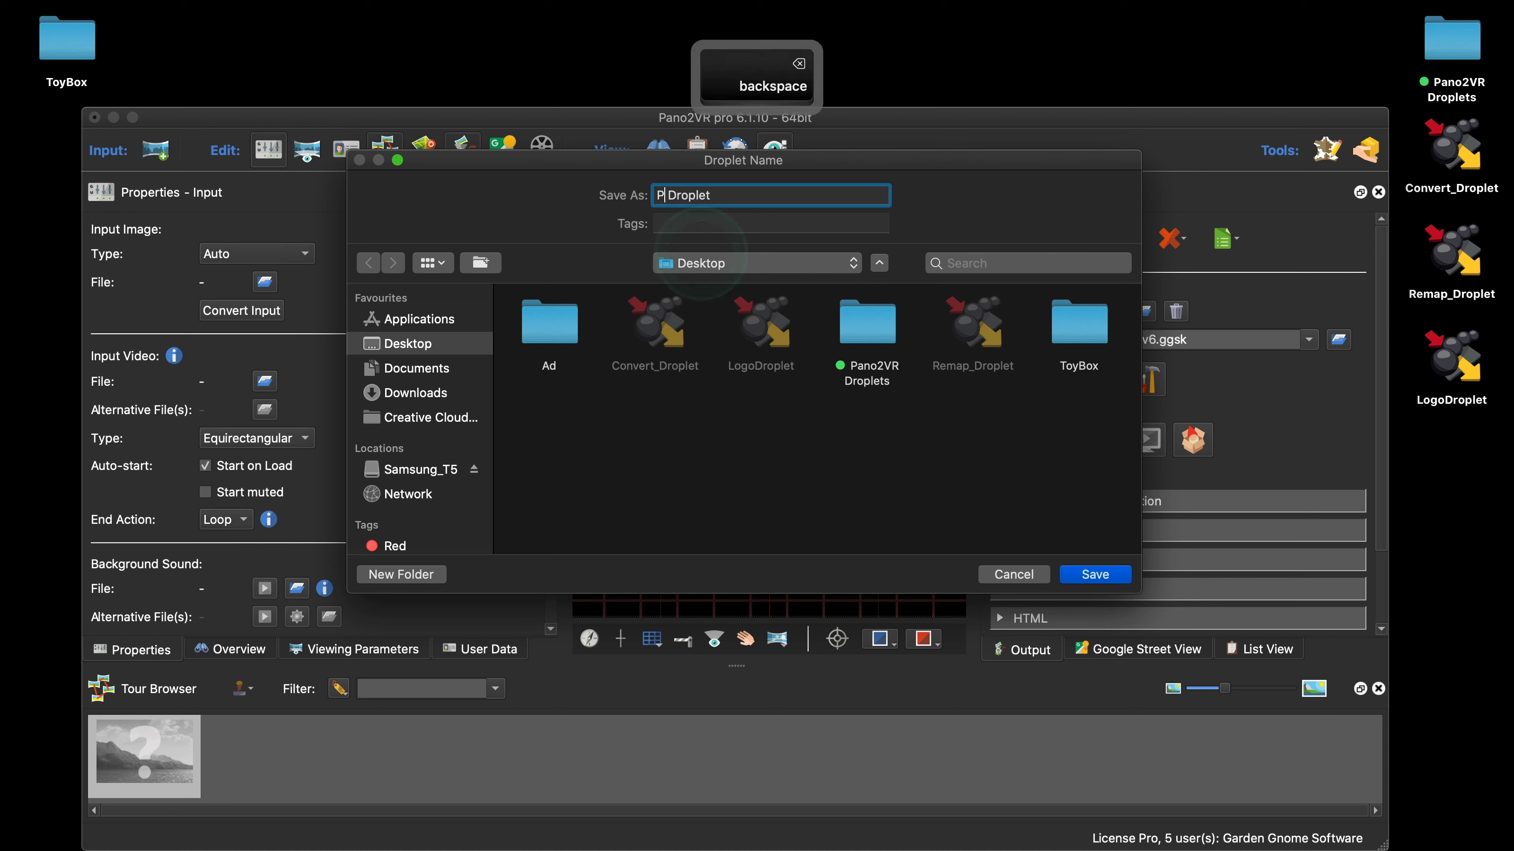
text(Tour)
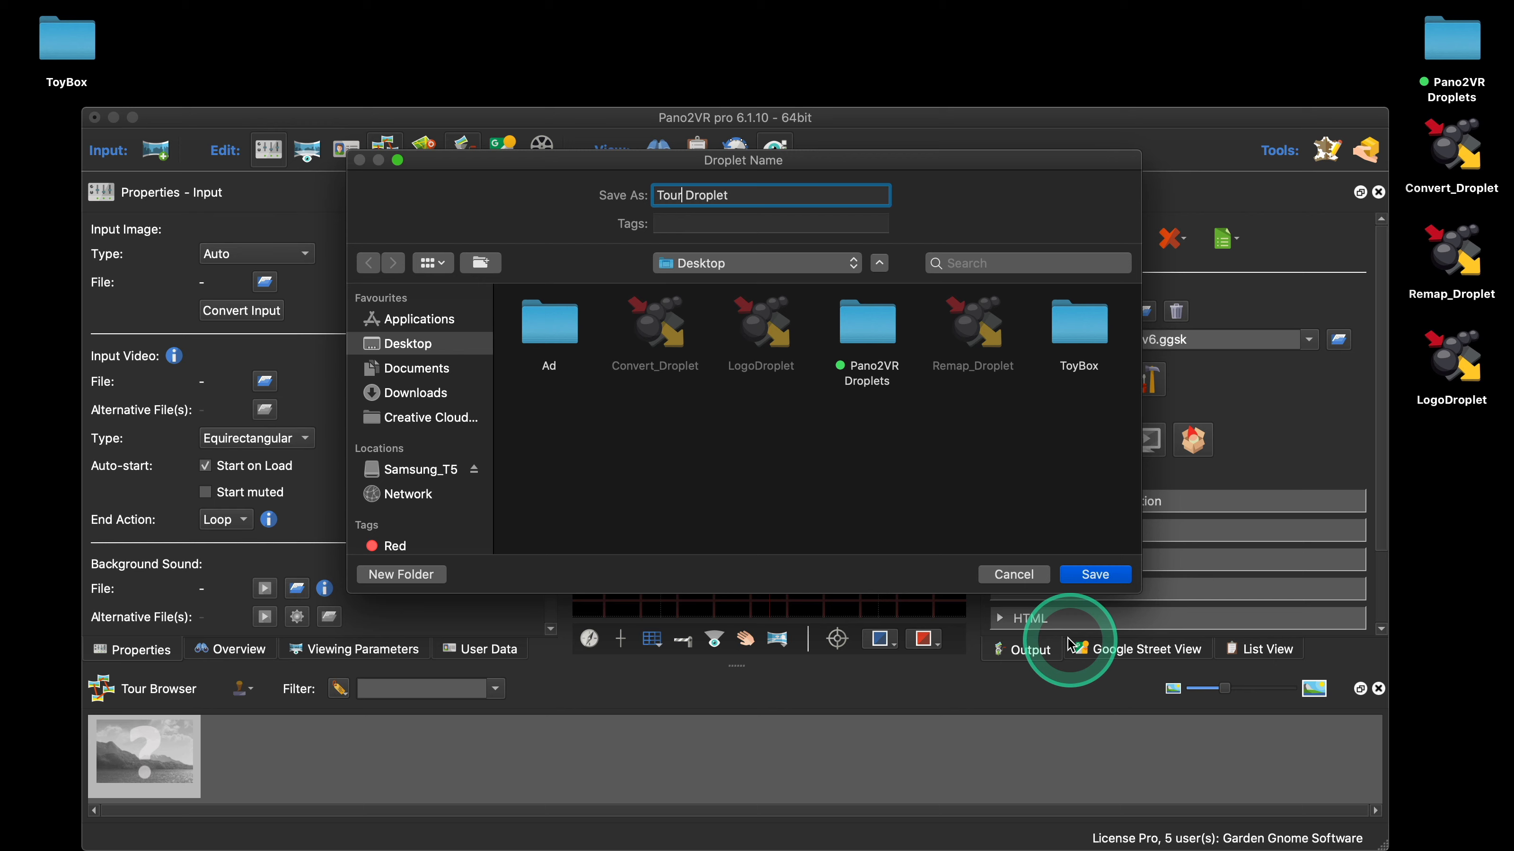
click(1014, 574)
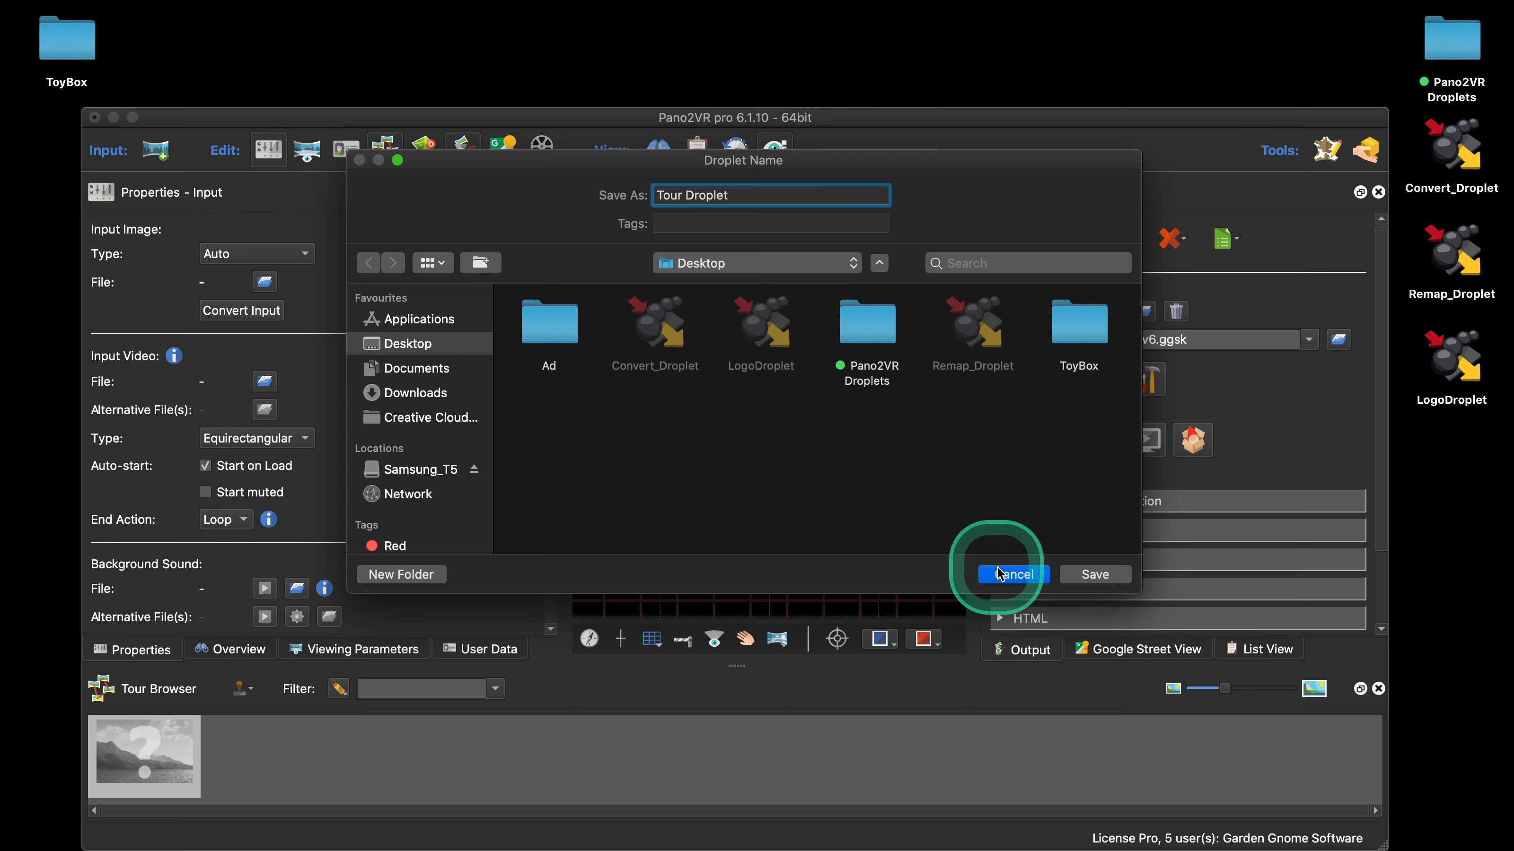
click(94, 118)
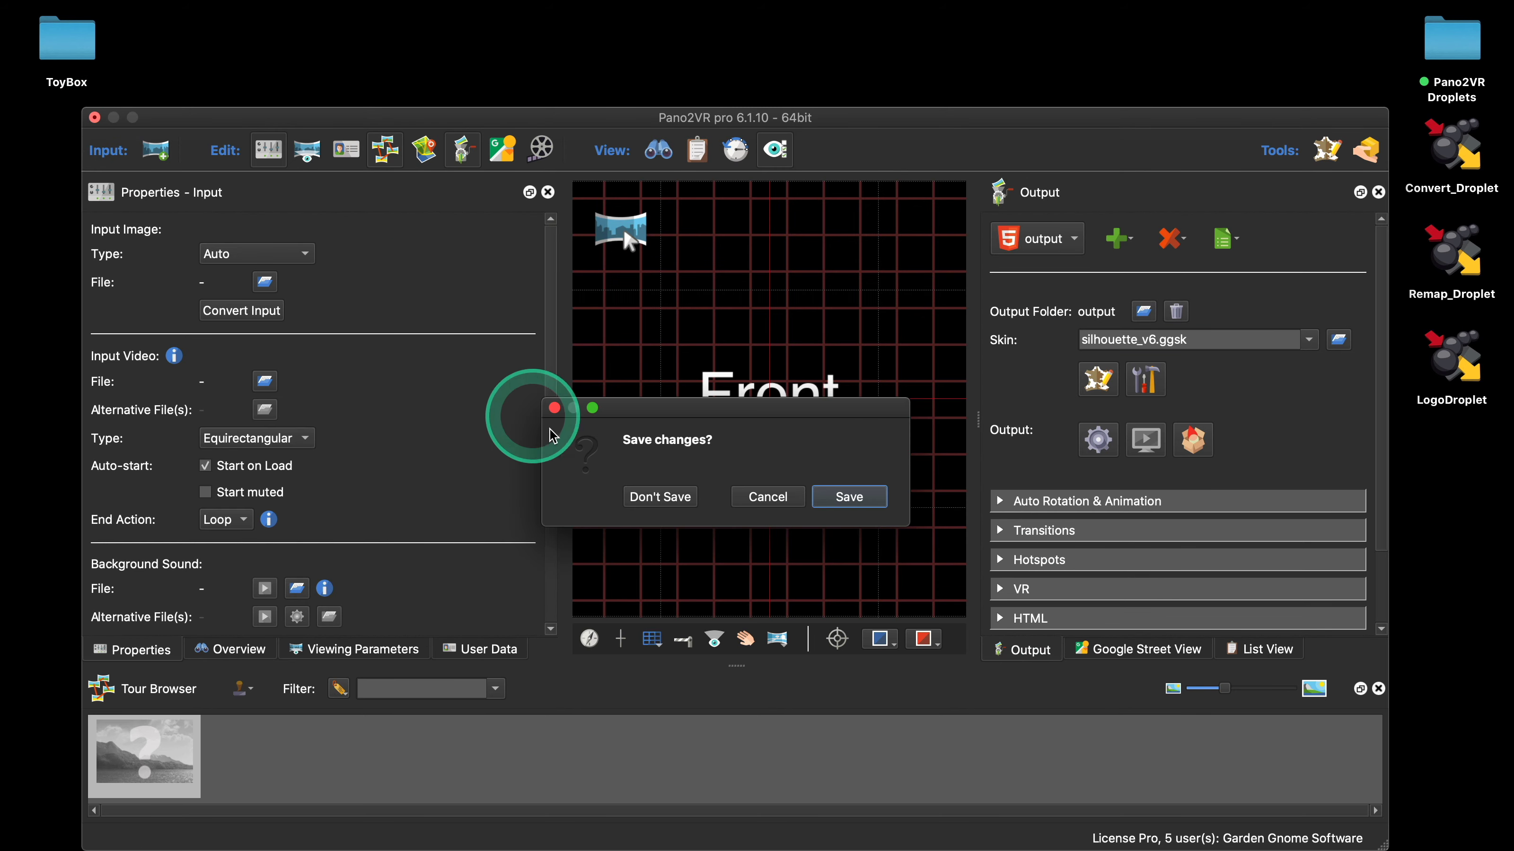
click(649, 497)
Move LogoDroplet to the trash, and add an HTML5 output with the silhouette_v6.ggsk skin to an empty Pano2VR project
drag(1452, 358, 978, 813)
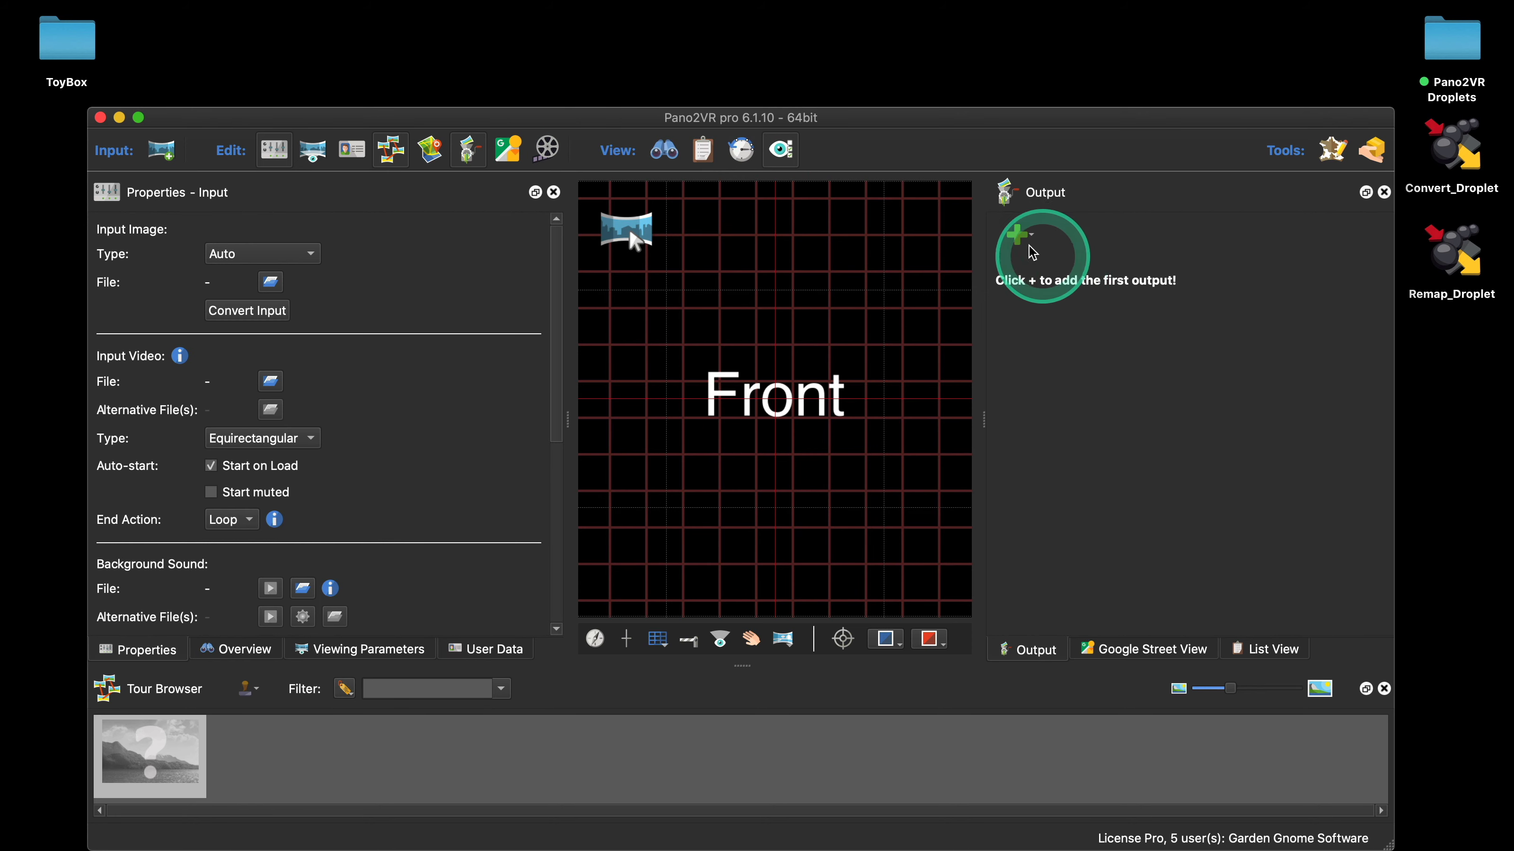
click(1019, 234)
click(1035, 256)
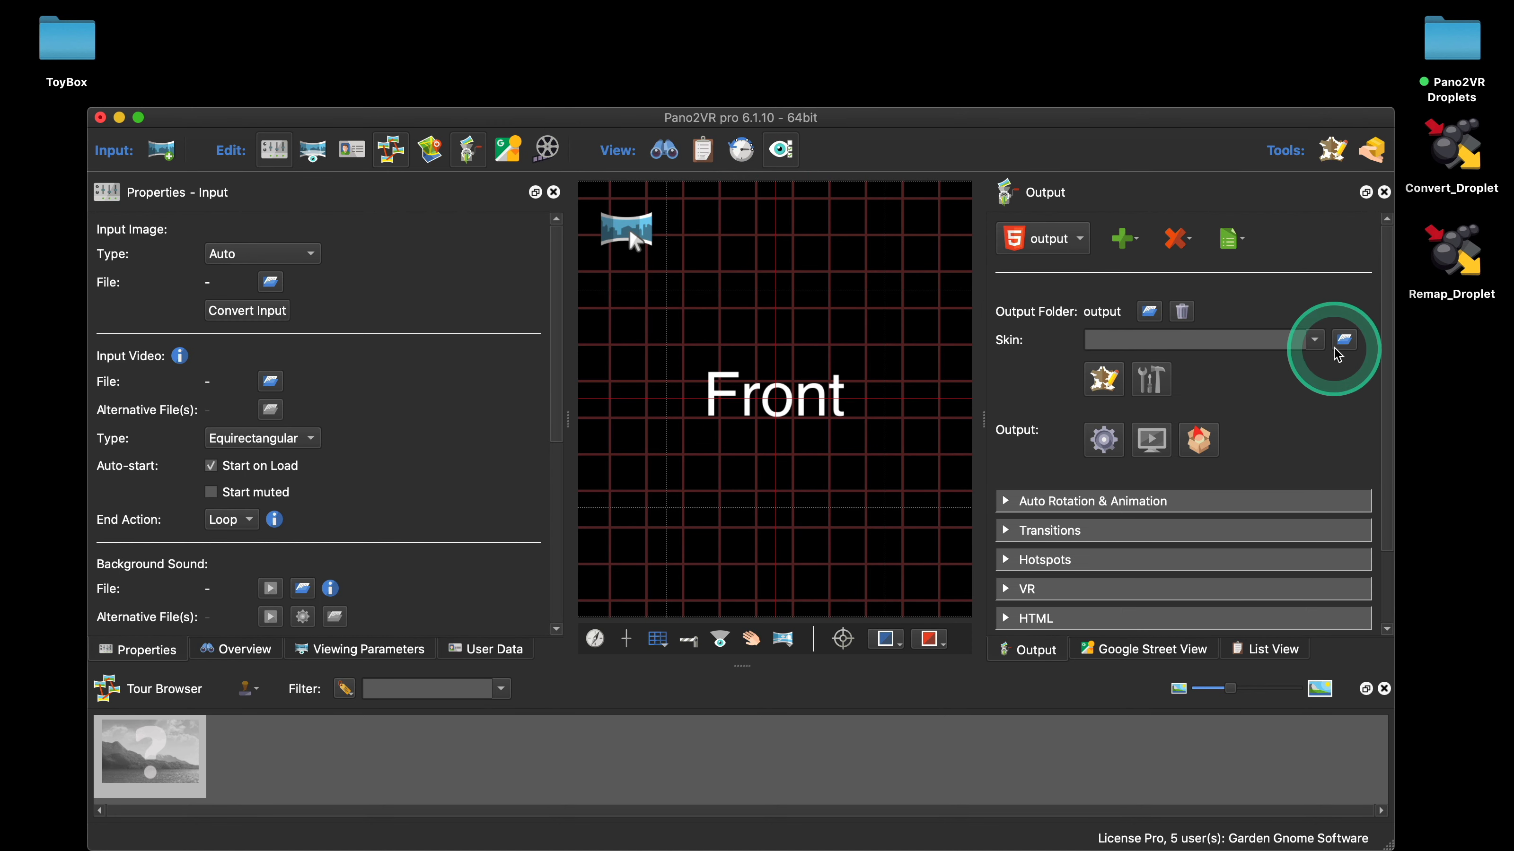
click(1316, 342)
click(1275, 340)
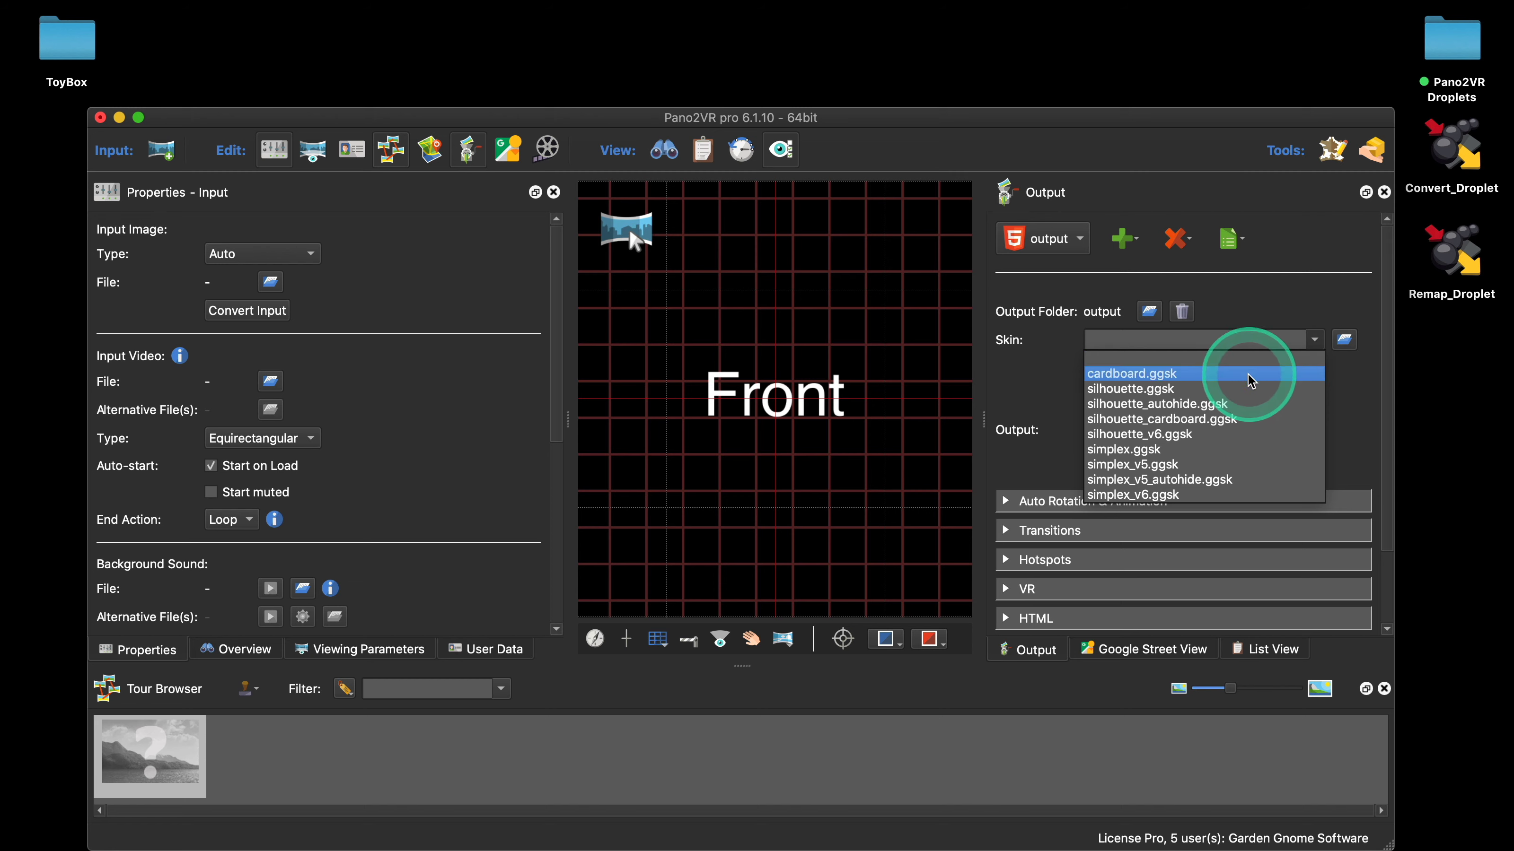
click(1238, 440)
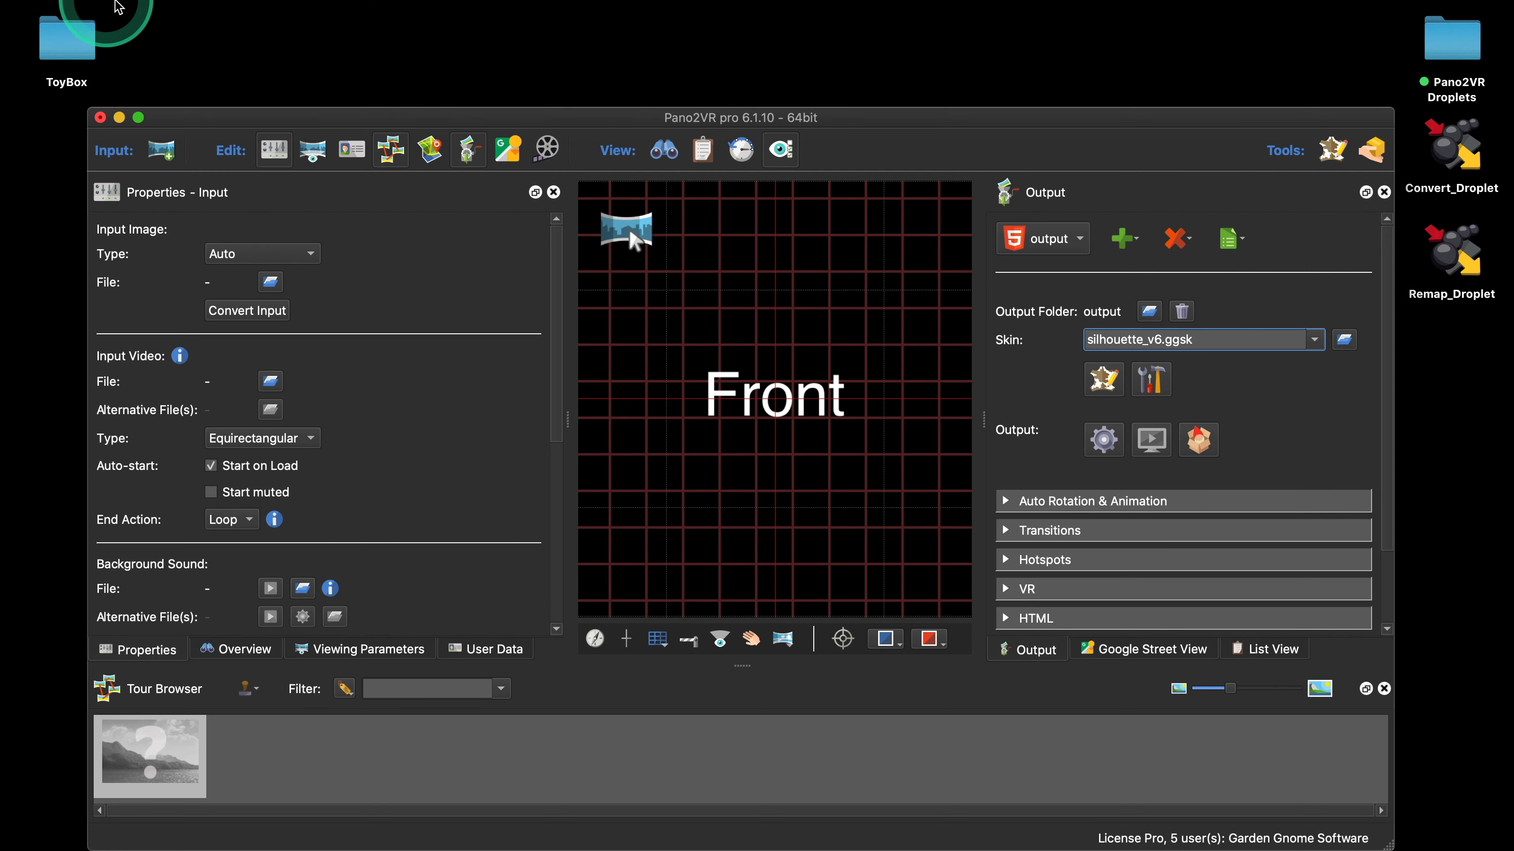
Begin saving the project as a droplet, enabling the options to save values in project files and create a single virtual tour
click(138, 11)
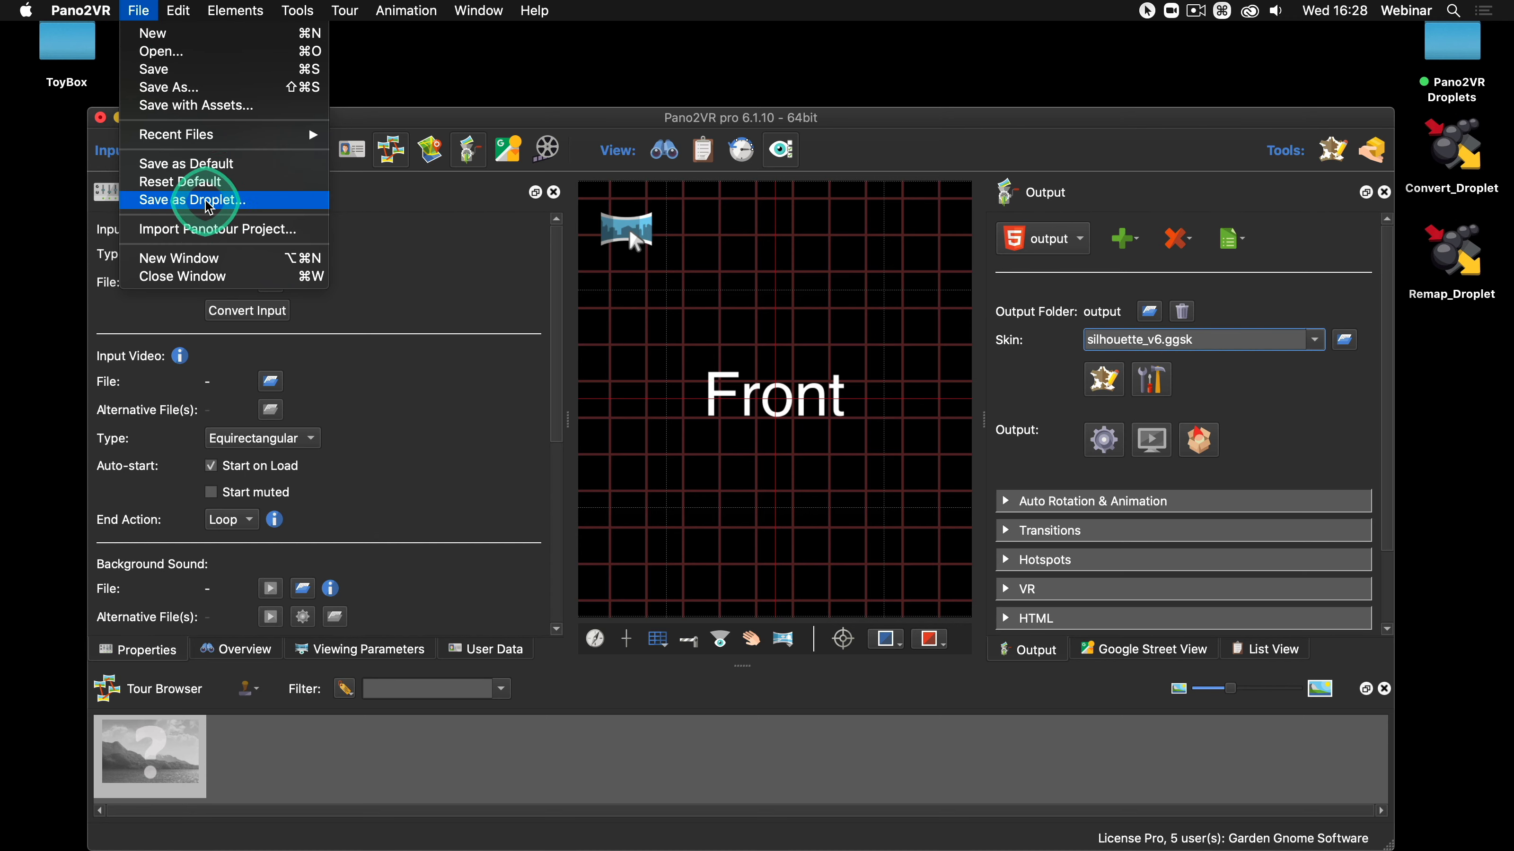
click(192, 200)
click(558, 419)
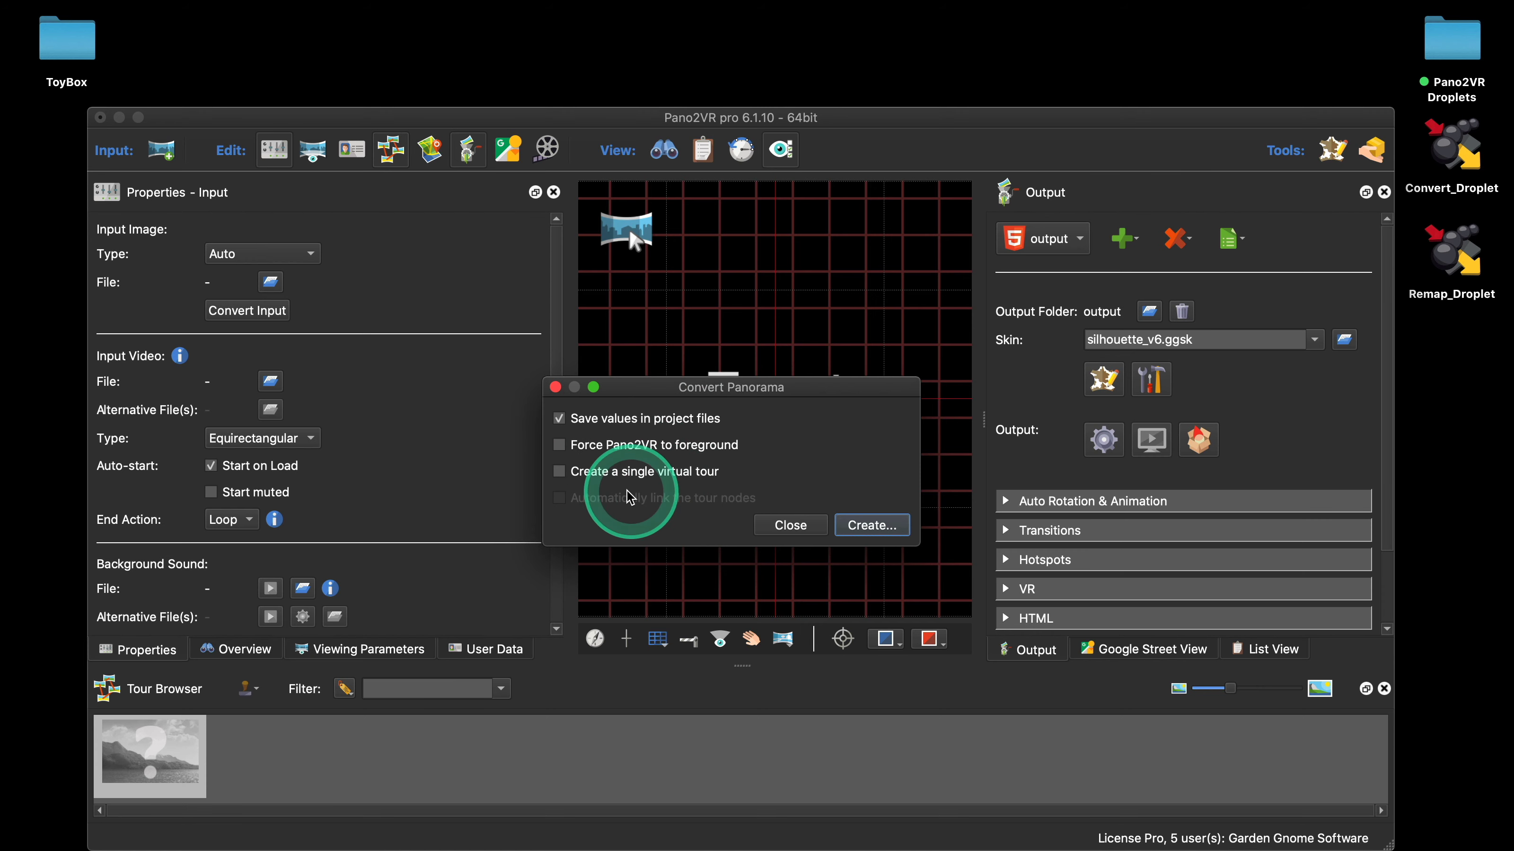
click(563, 472)
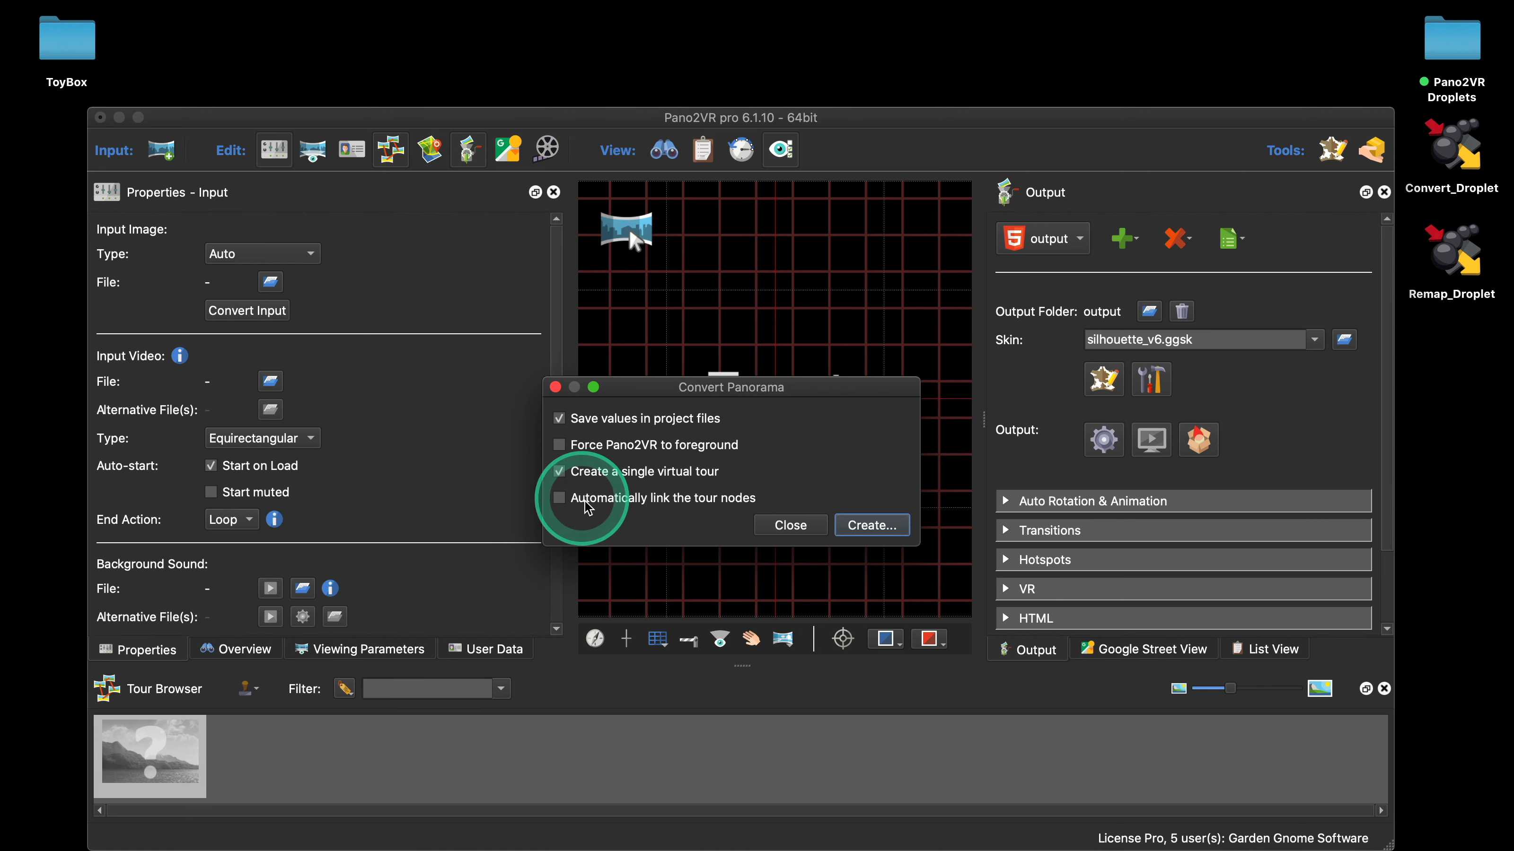
Create the droplet on the Desktop as Tour_Droplet, and close the project without saving its changes
click(862, 526)
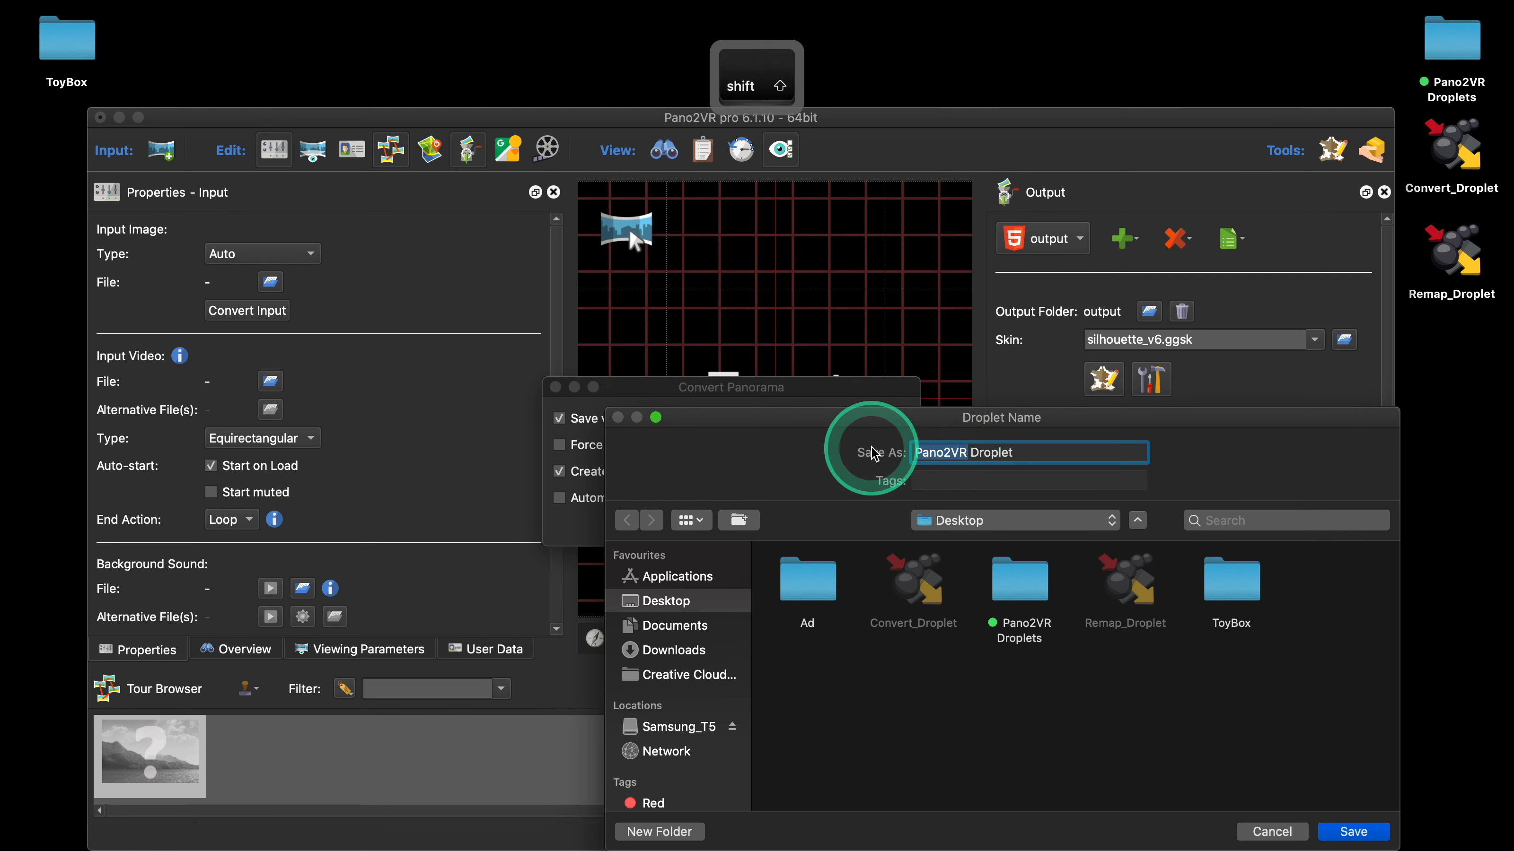
text(Tour)
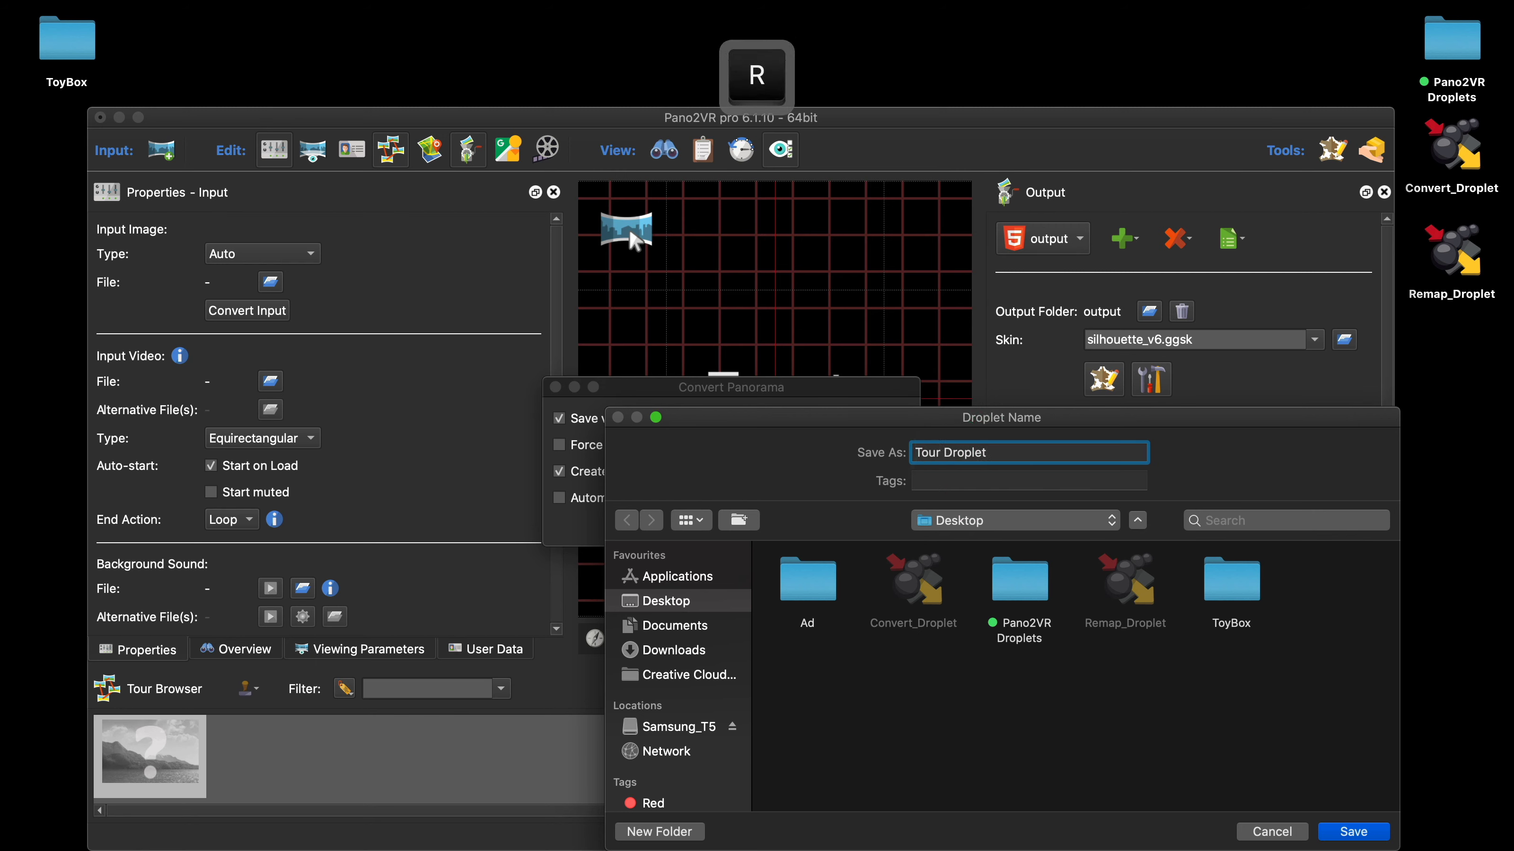
key(Right)
key(BackSpace)
text(_)
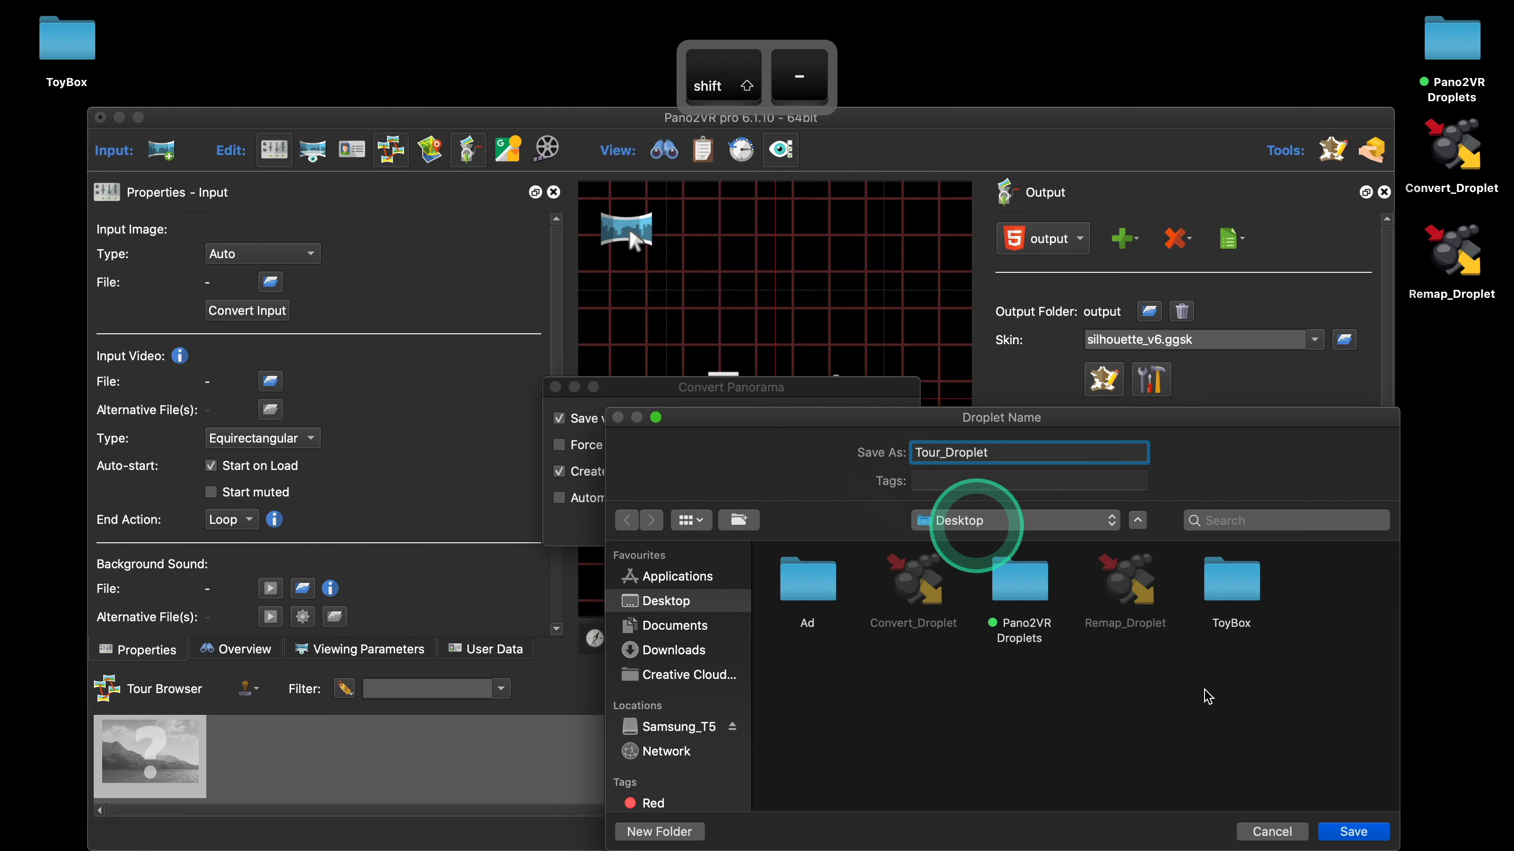
click(1345, 830)
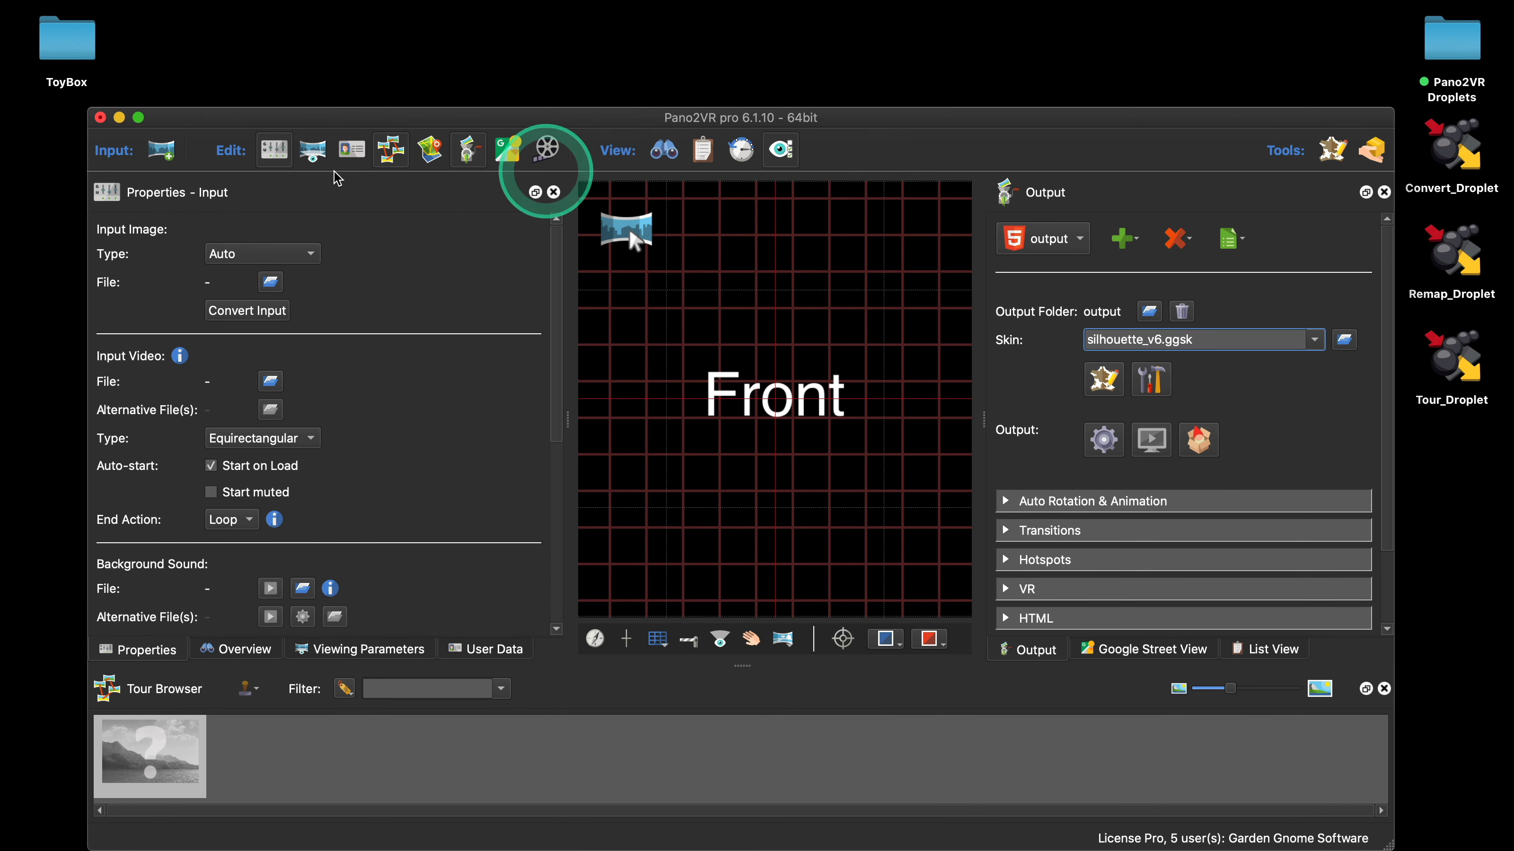
click(101, 117)
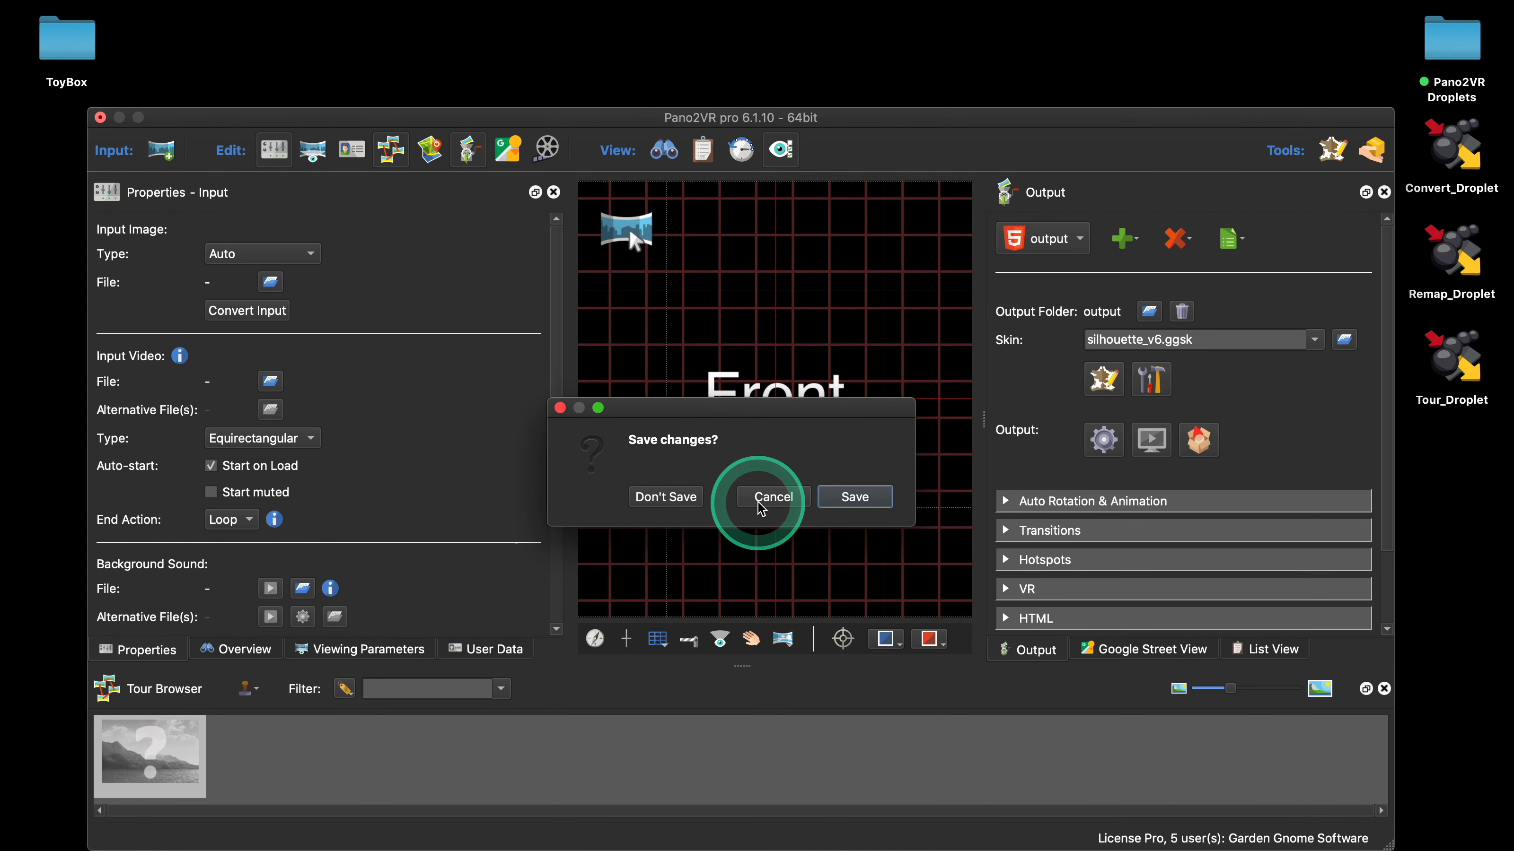
click(665, 497)
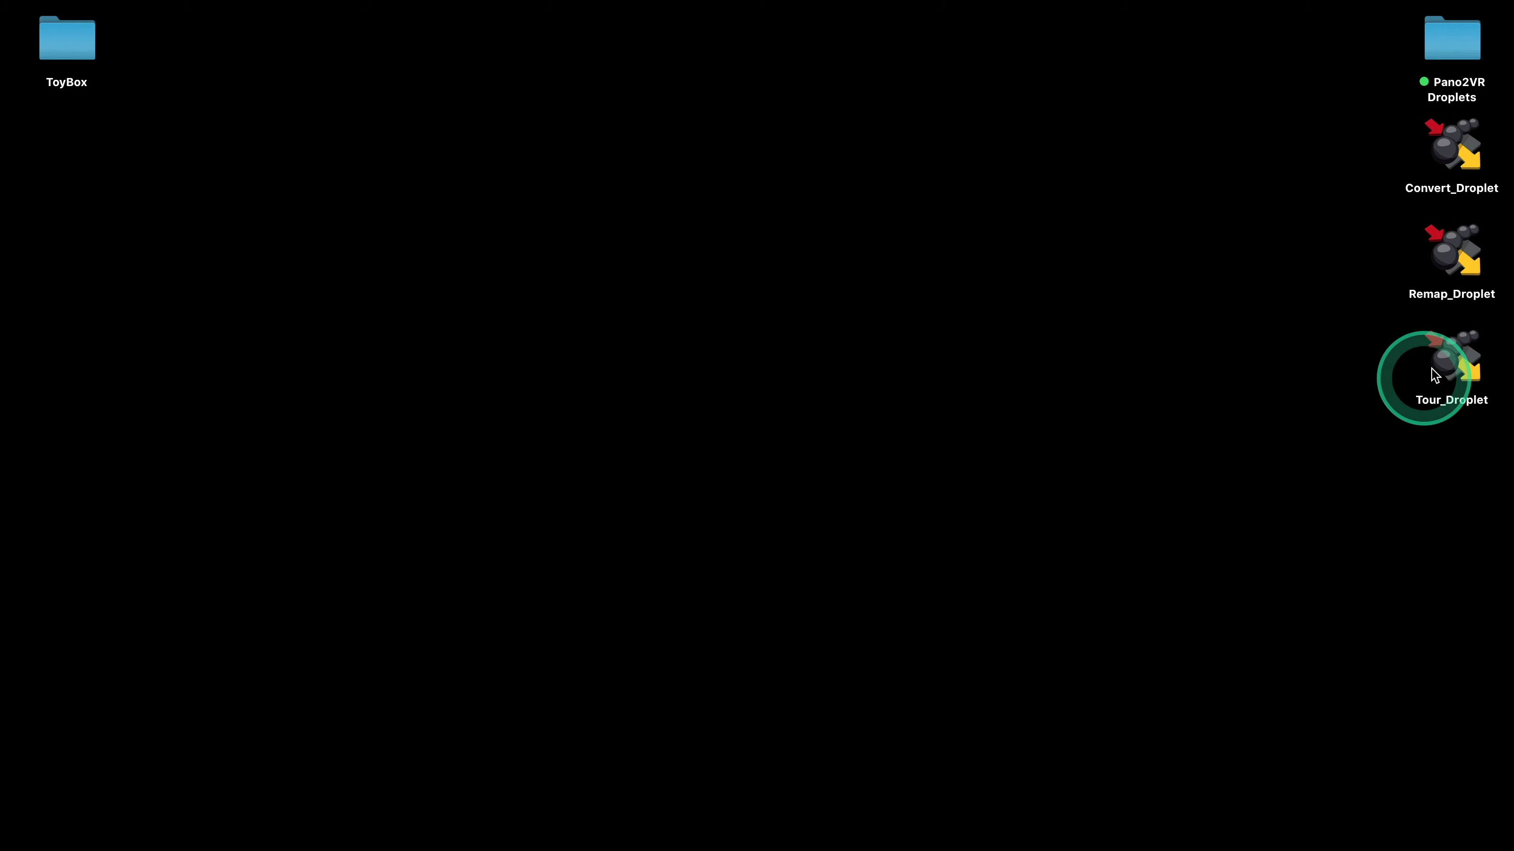
Process the Tour folder inside Pano2VR Droplets with Tour_Droplet
double_click(1452, 38)
double_click(682, 167)
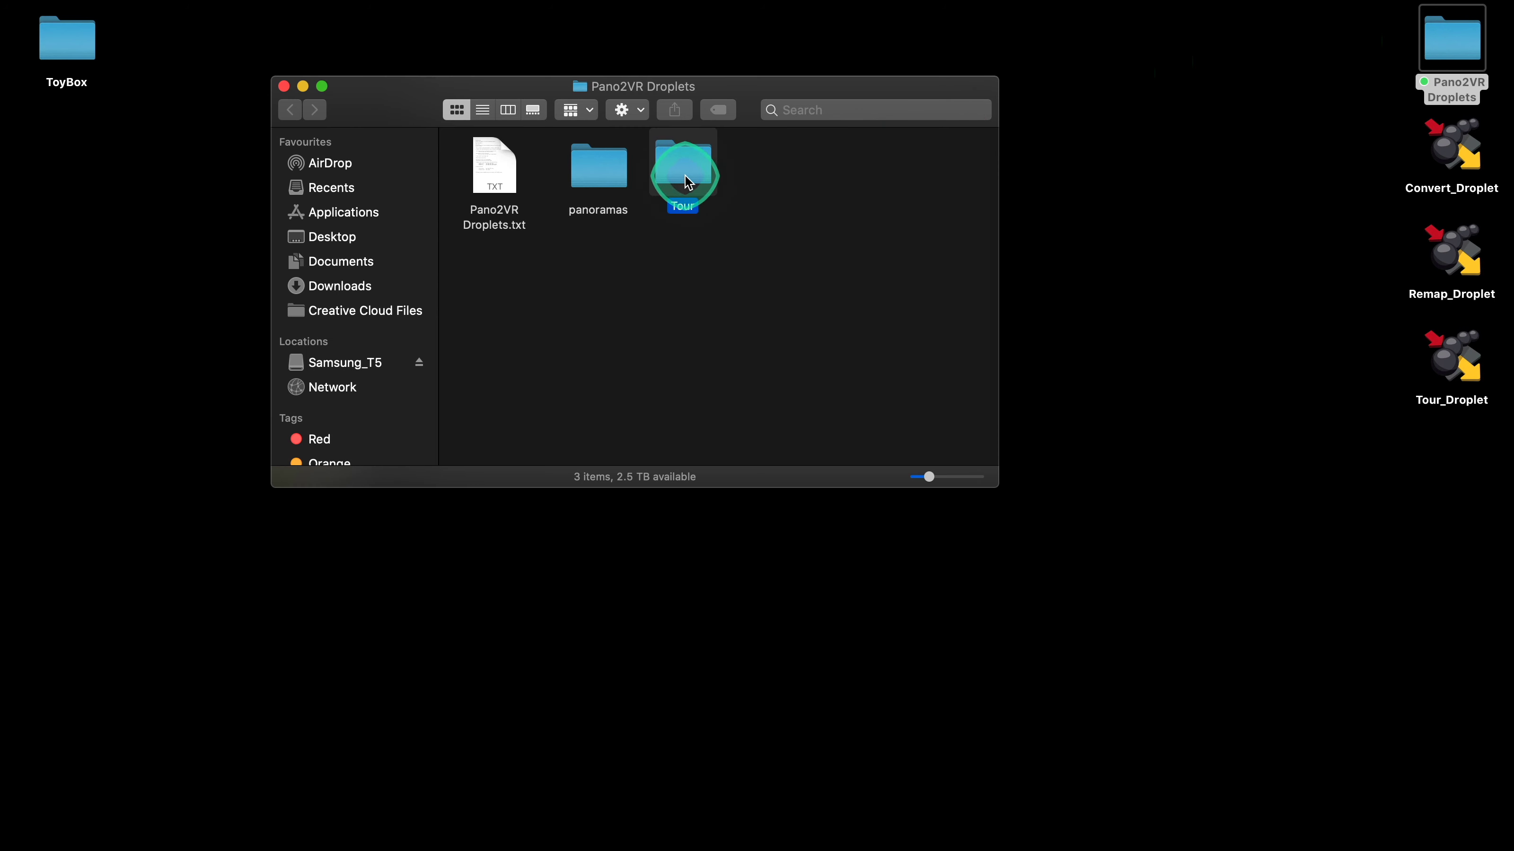
click(289, 109)
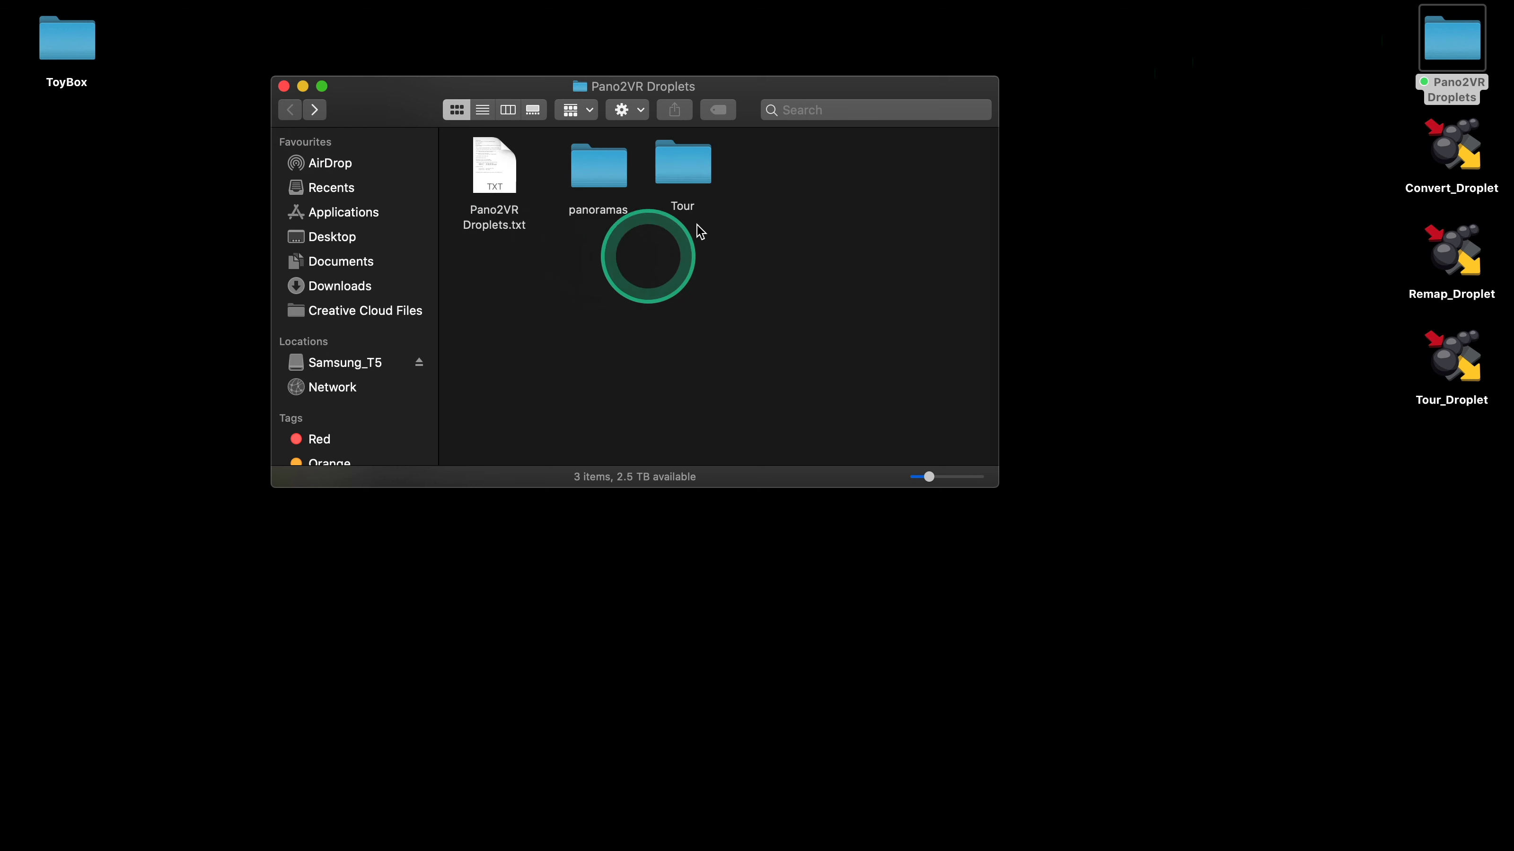
drag(697, 182, 1454, 369)
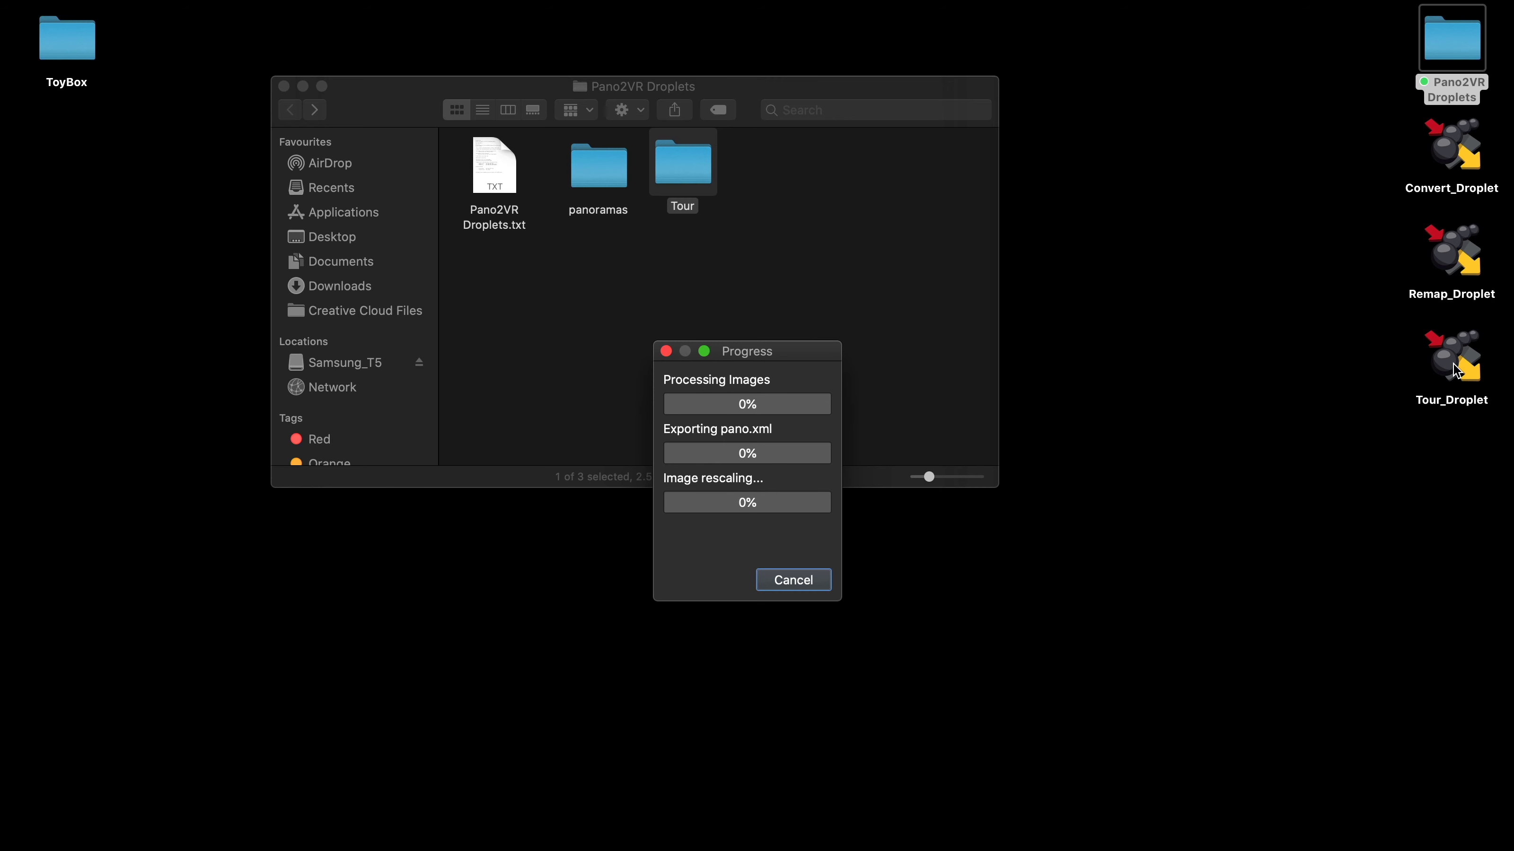
Examine the generated files in the Tour folder and its output folder, and open index.html in the browser
click(999, 273)
double_click(700, 174)
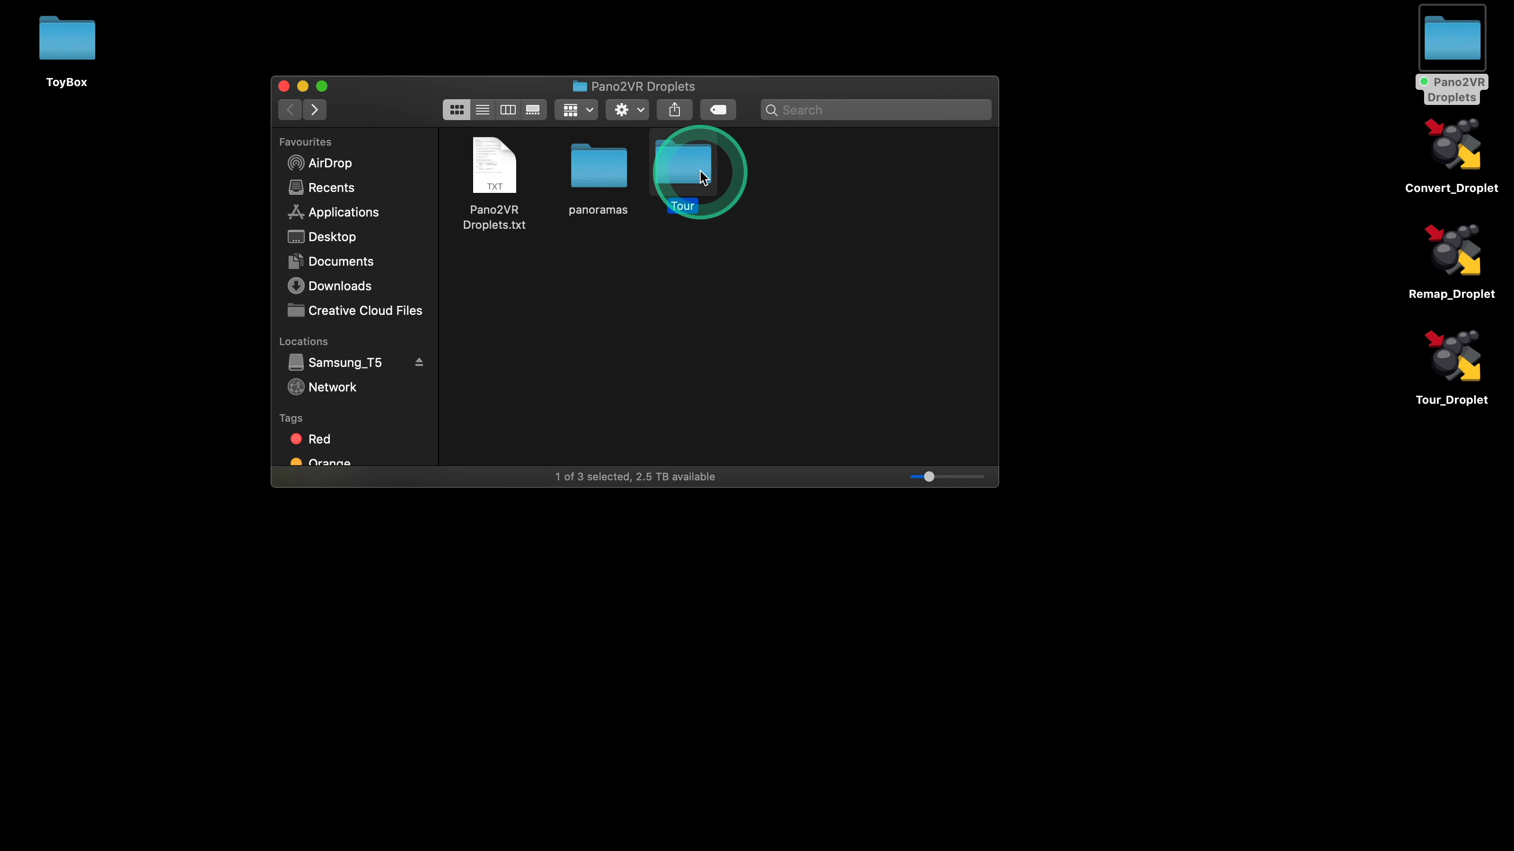
click(677, 288)
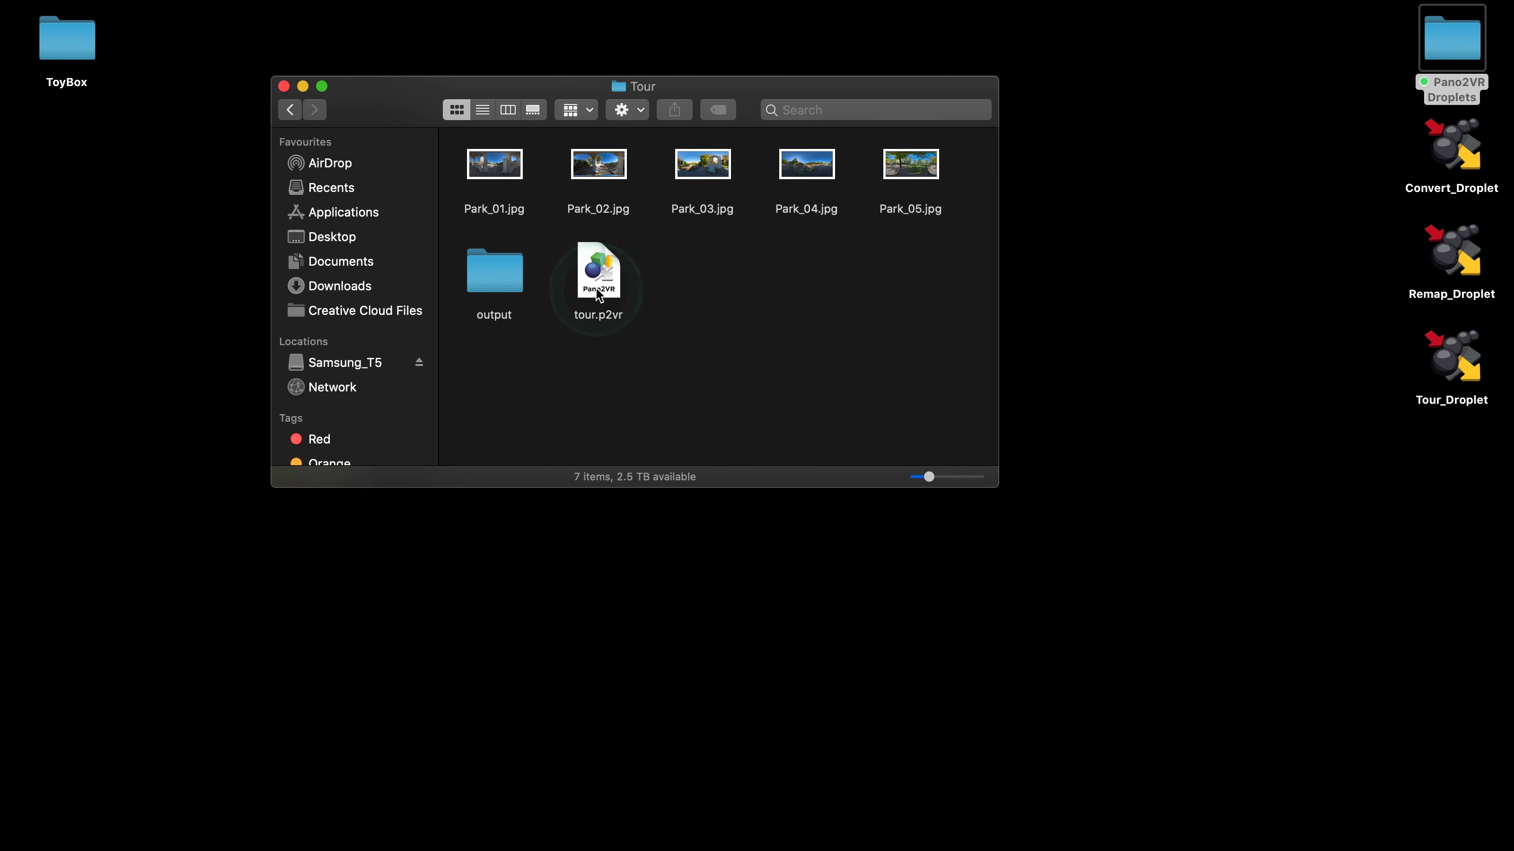
double_click(493, 276)
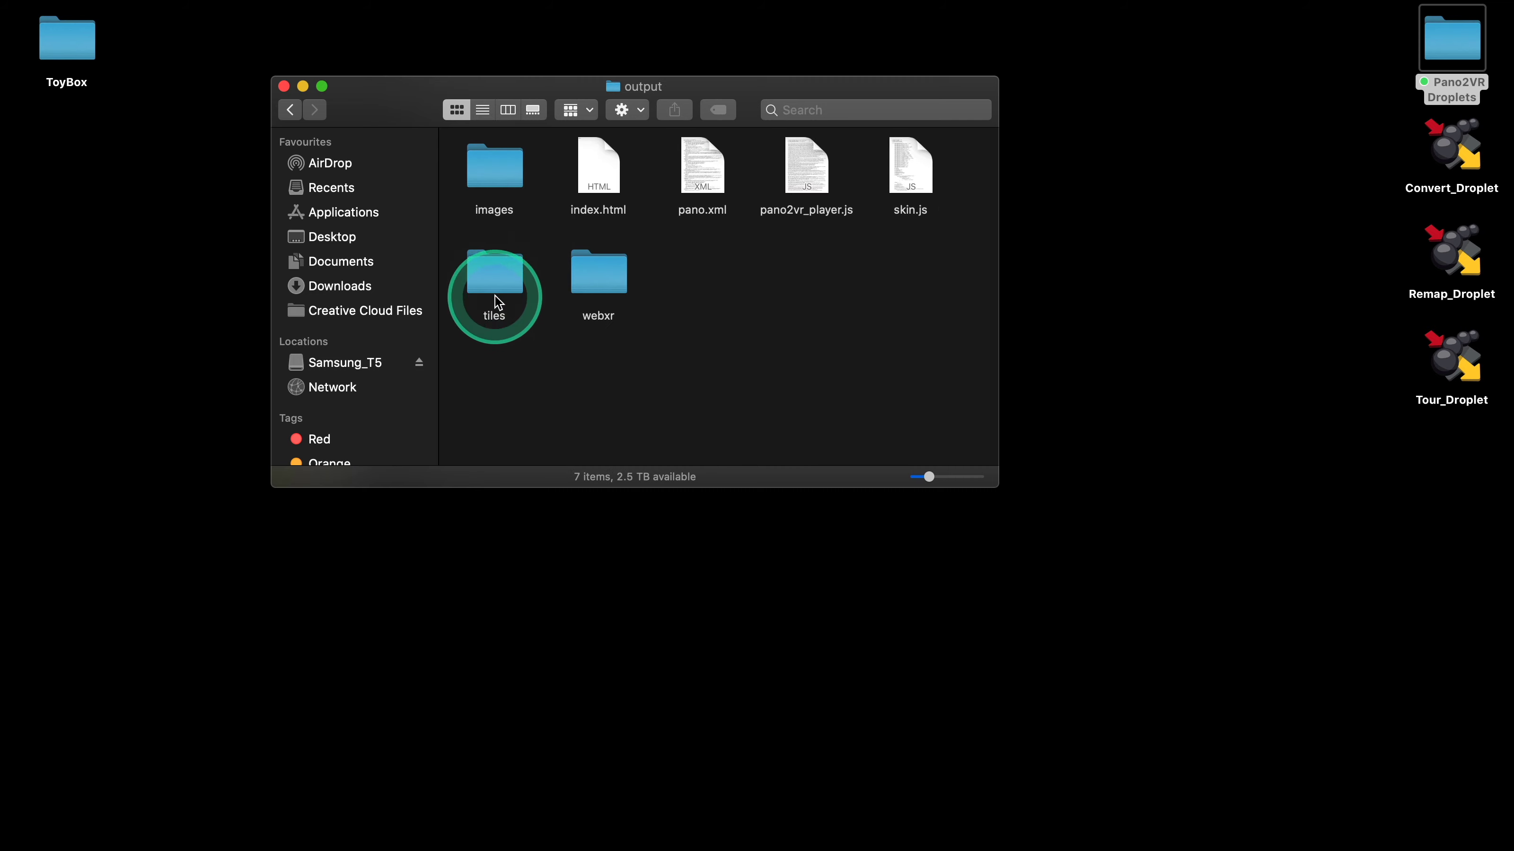
double_click(597, 169)
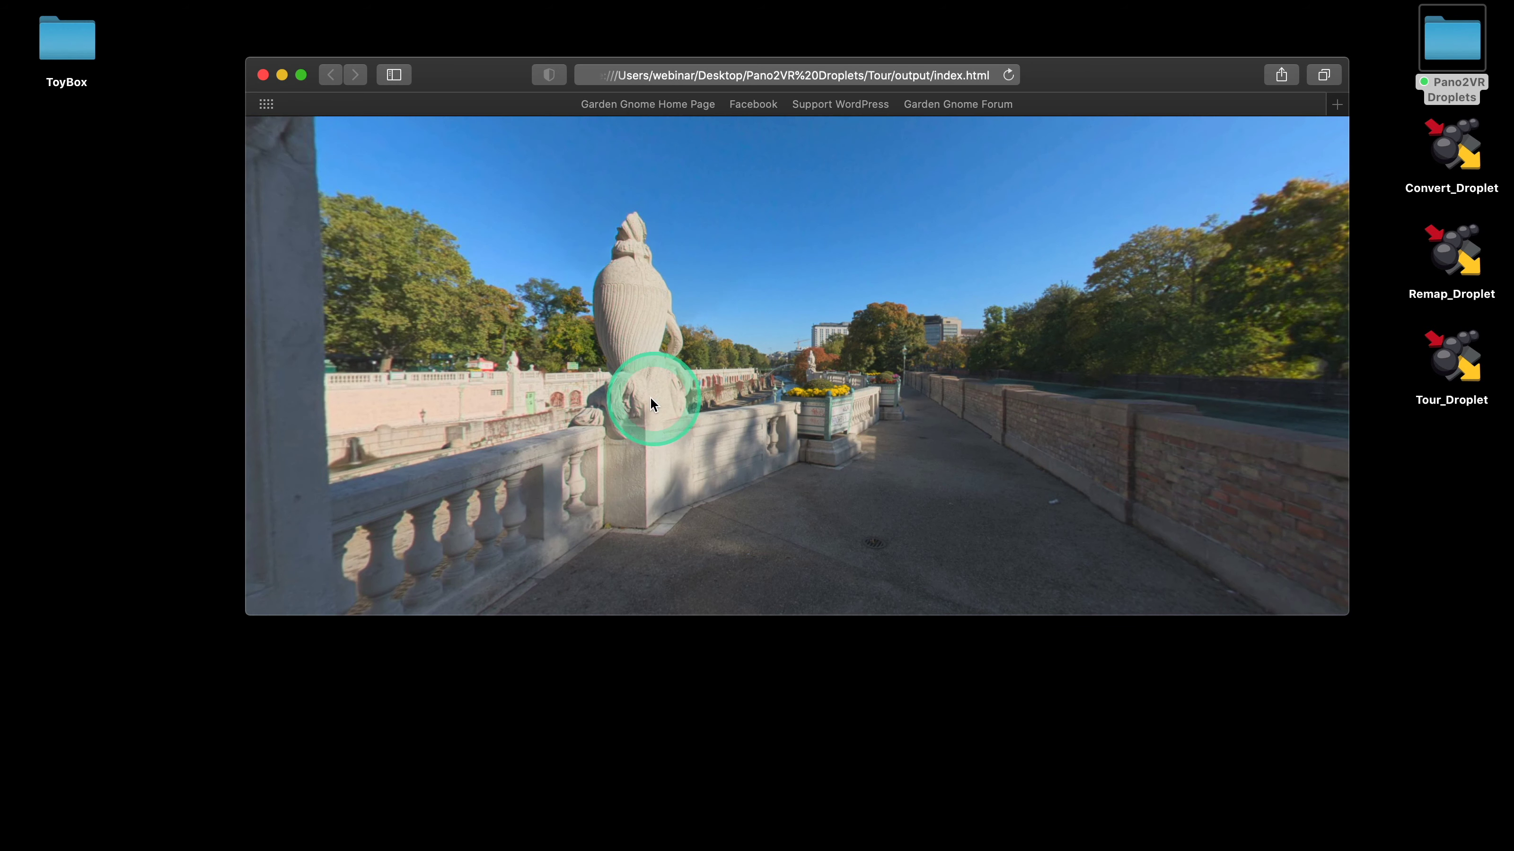
Show the tour's node thumbnails, look around the first panorama, and close the browser window
click(811, 578)
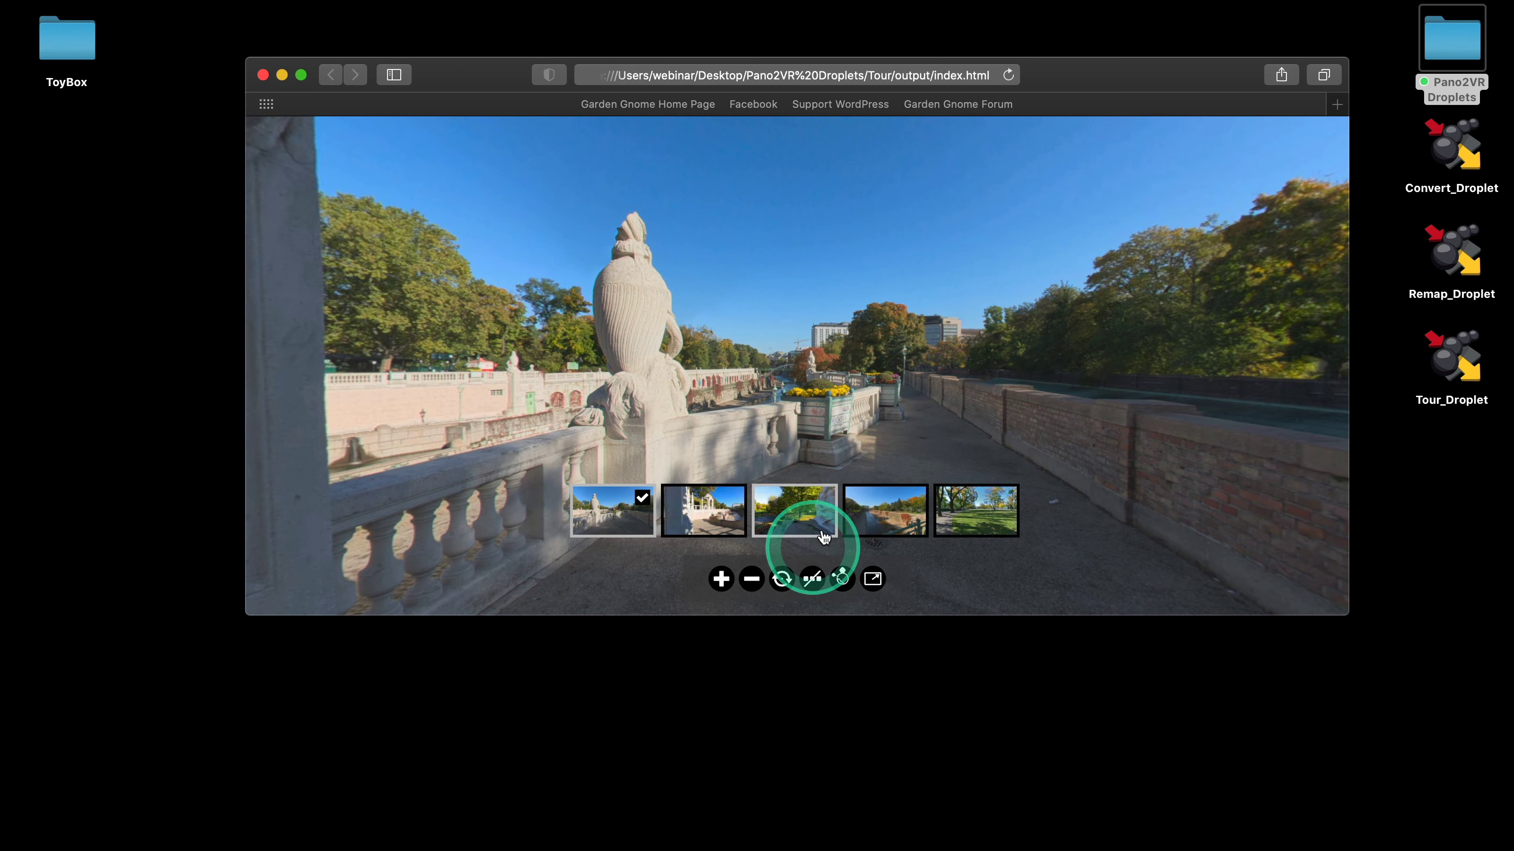
drag(644, 383, 898, 380)
drag(569, 371, 592, 370)
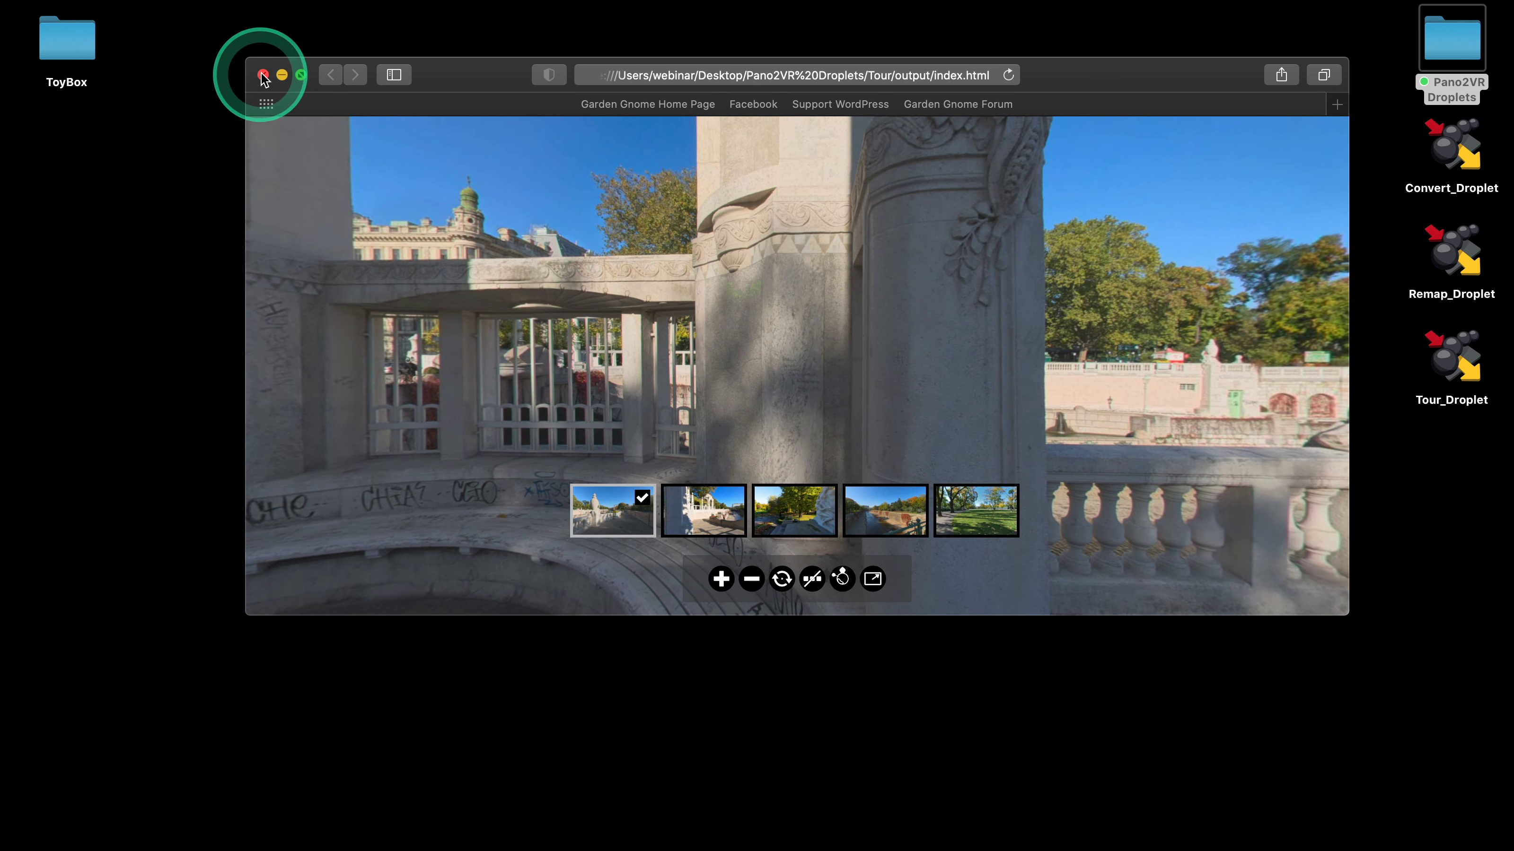
click(263, 75)
click(661, 329)
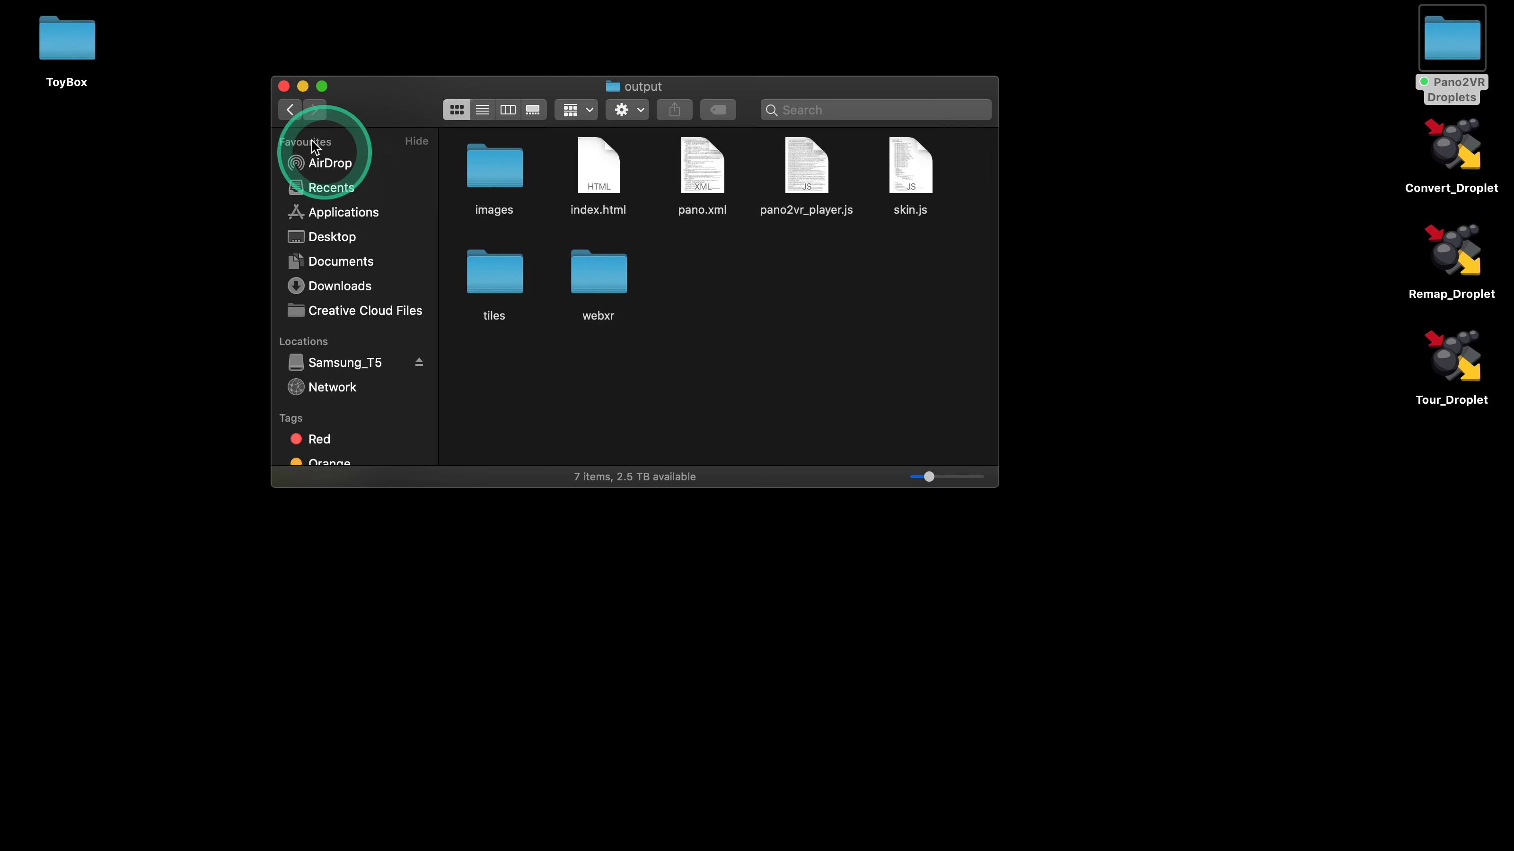
Go back from the output folder to Pano2VR Droplets, close the folder window, and switch to Pano2VR with an empty project
click(290, 110)
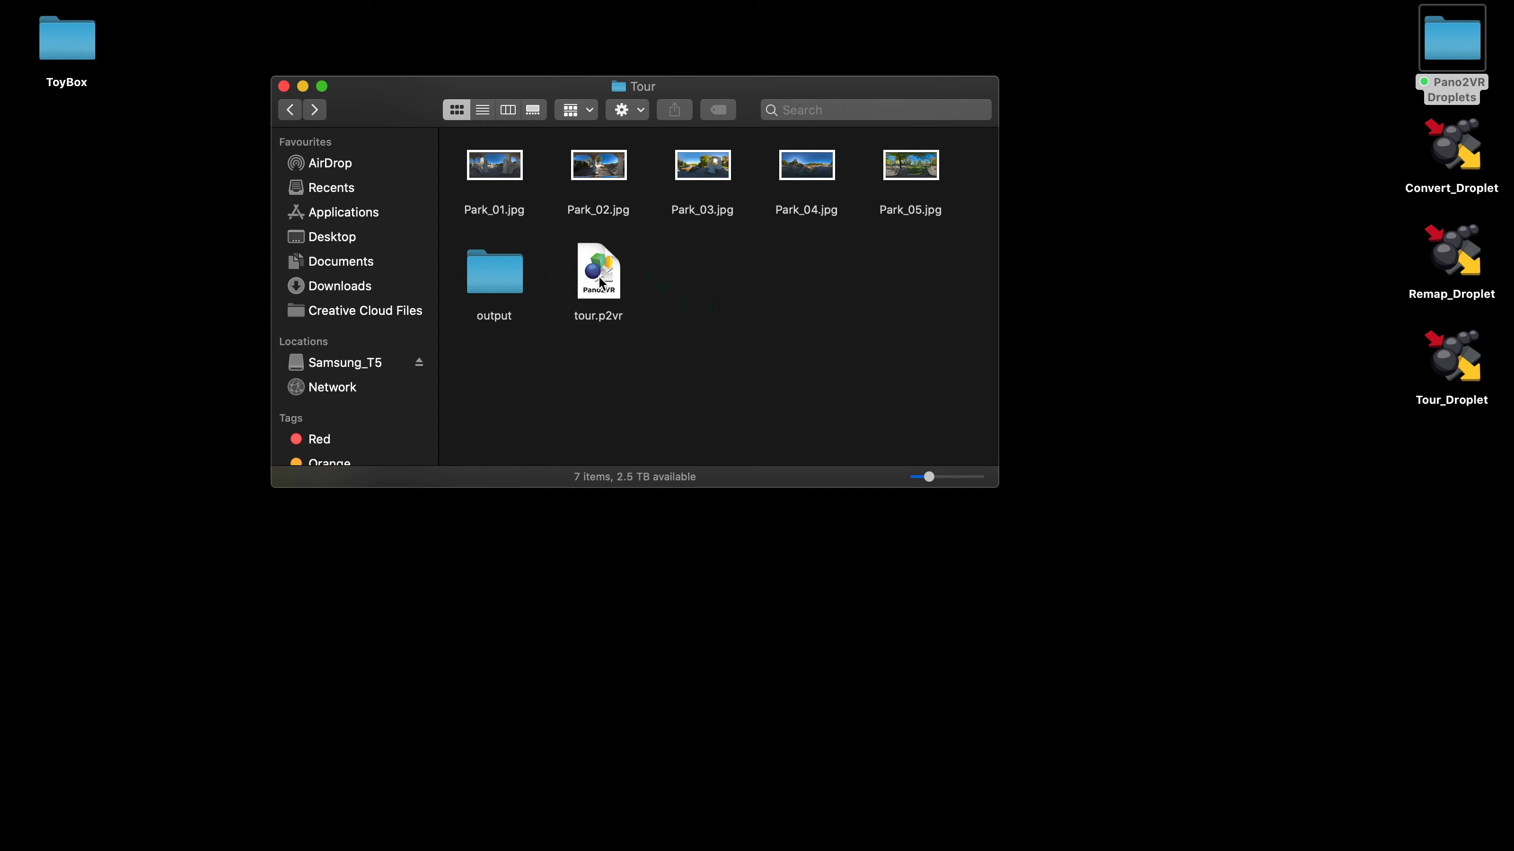
click(291, 110)
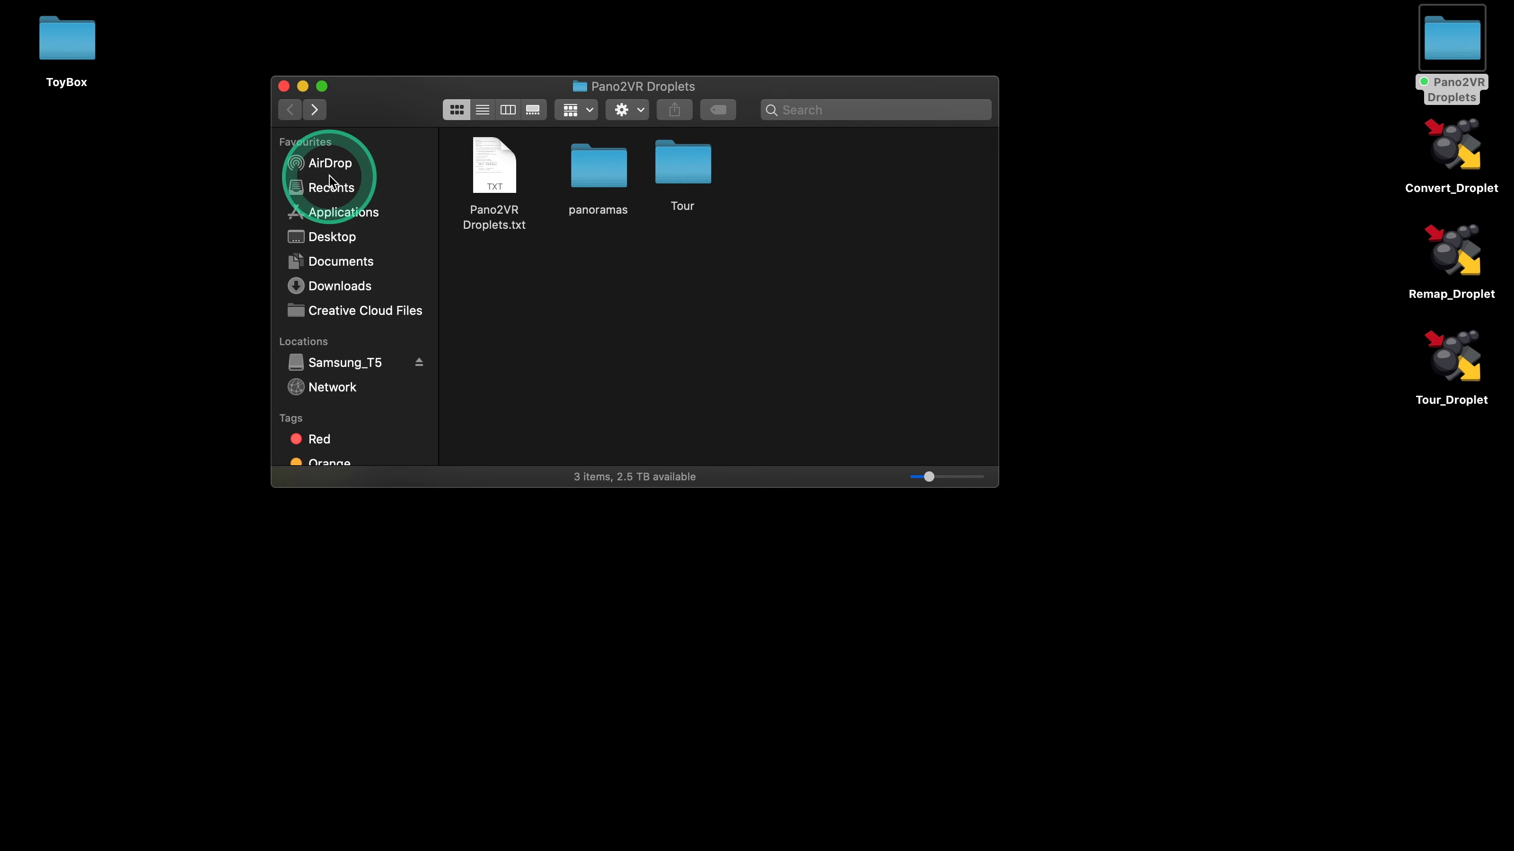
click(284, 86)
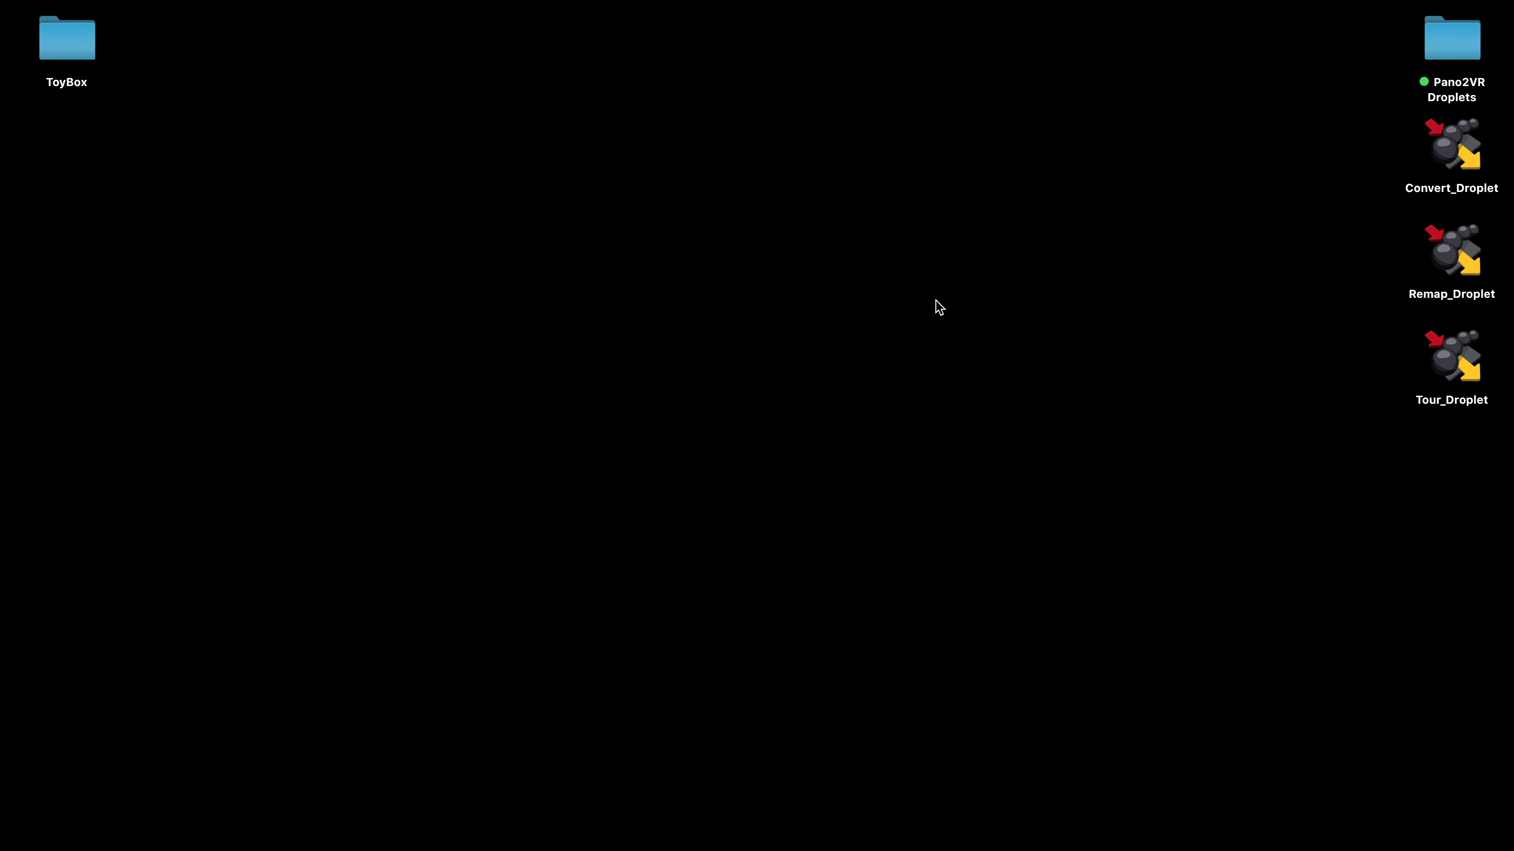
mouse_move(952, 835)
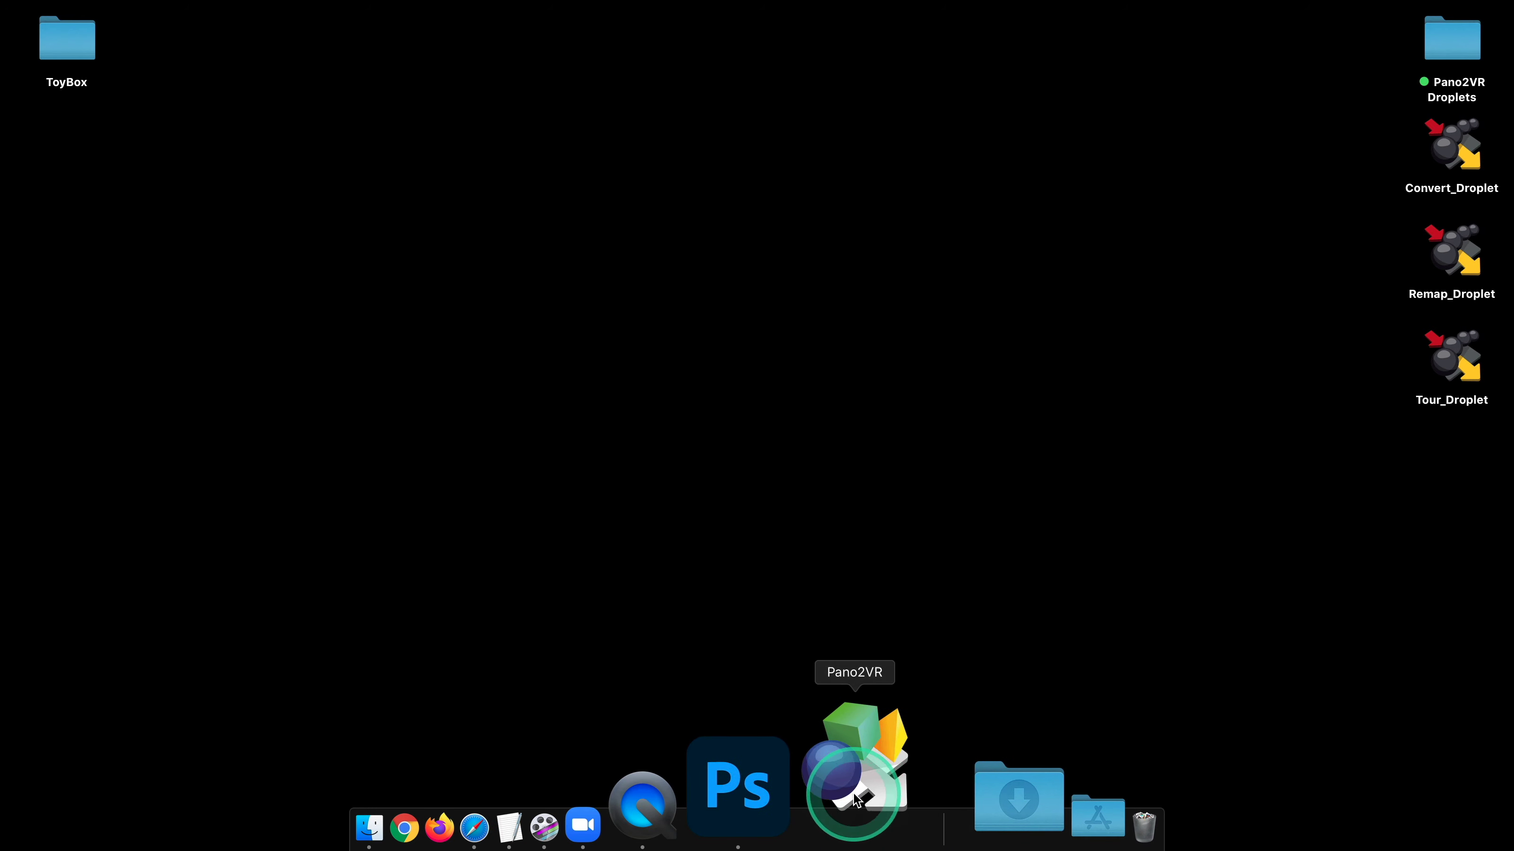
click(856, 799)
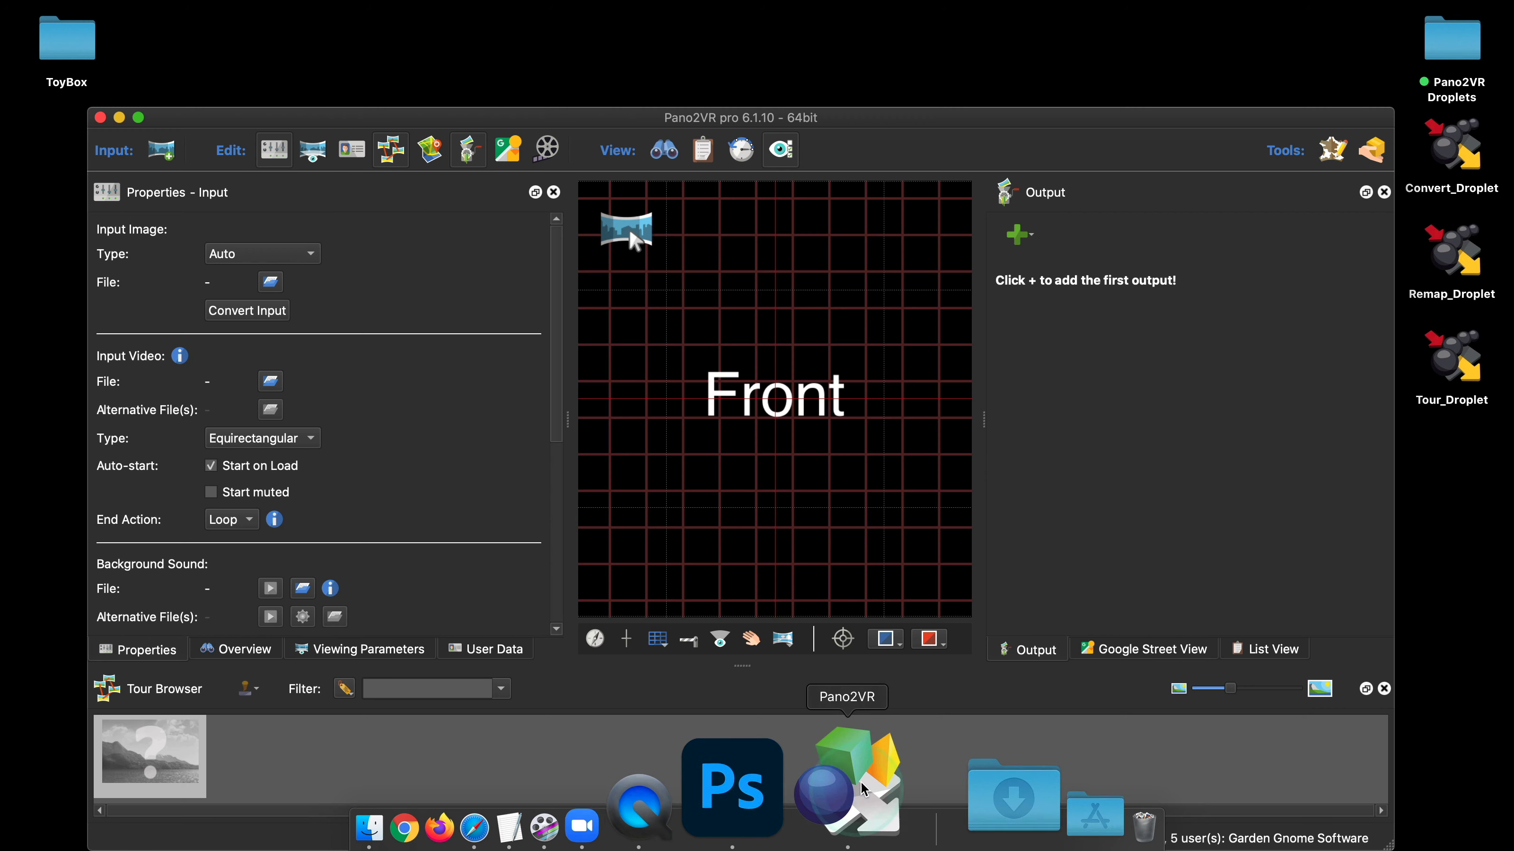
Add an HTML5 output to the empty project and set its skin to simplex_v6.ggsk
click(1071, 258)
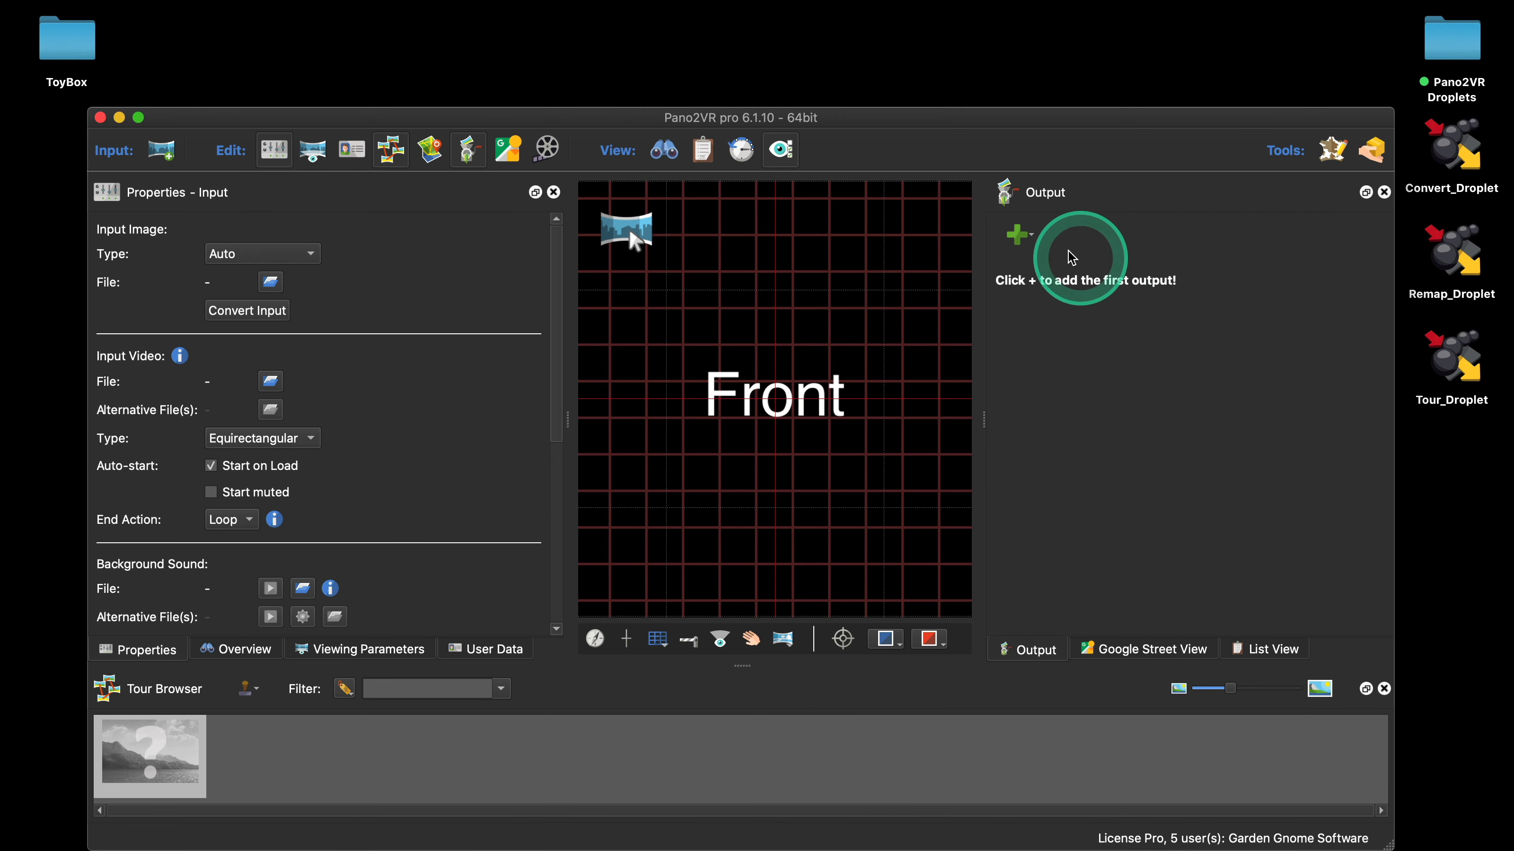
click(1018, 235)
click(1041, 253)
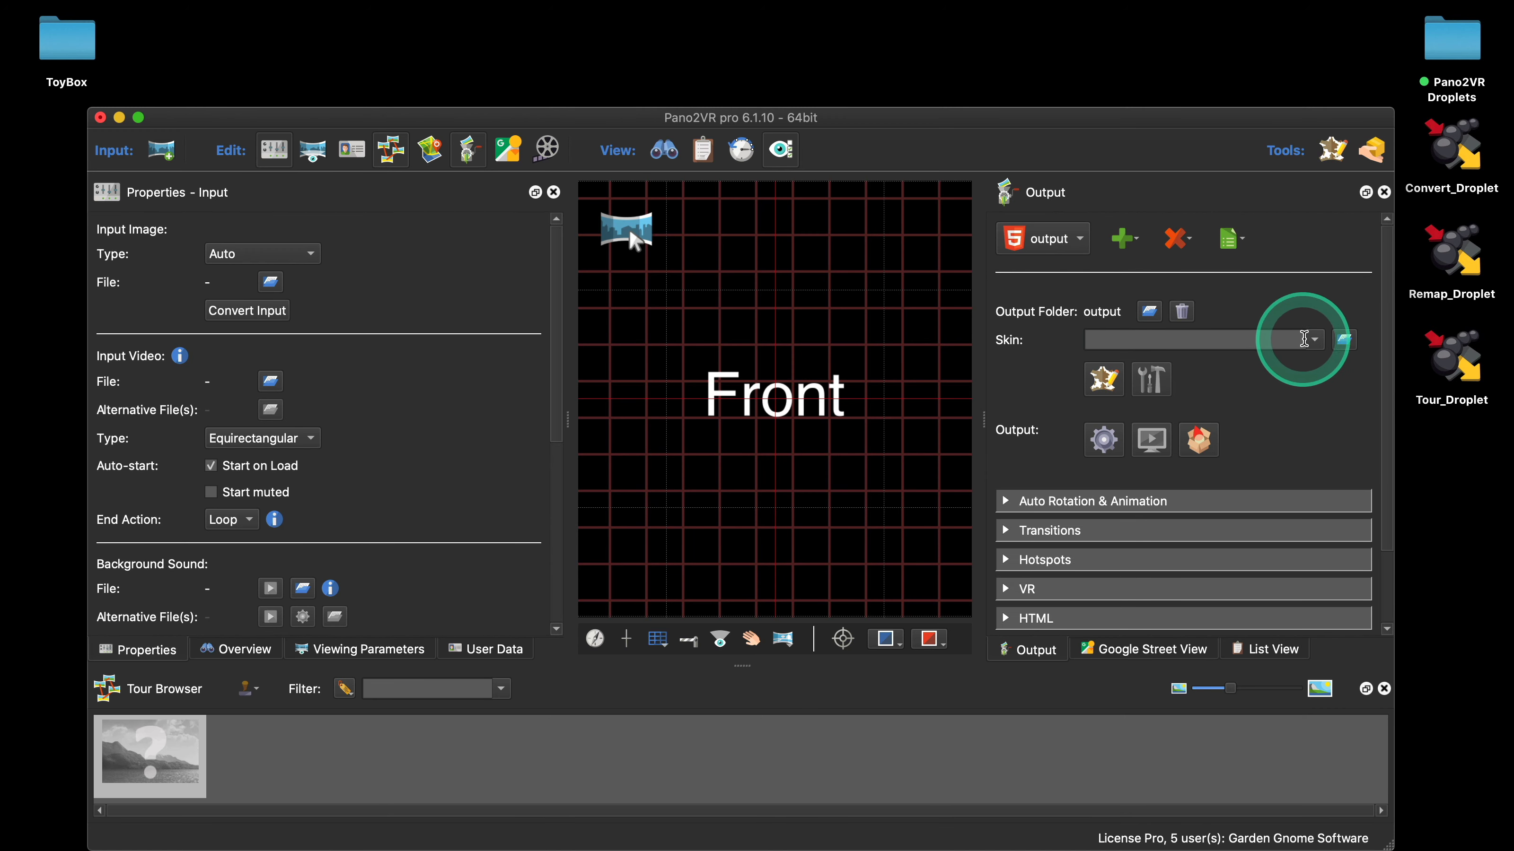
click(1304, 339)
click(1208, 496)
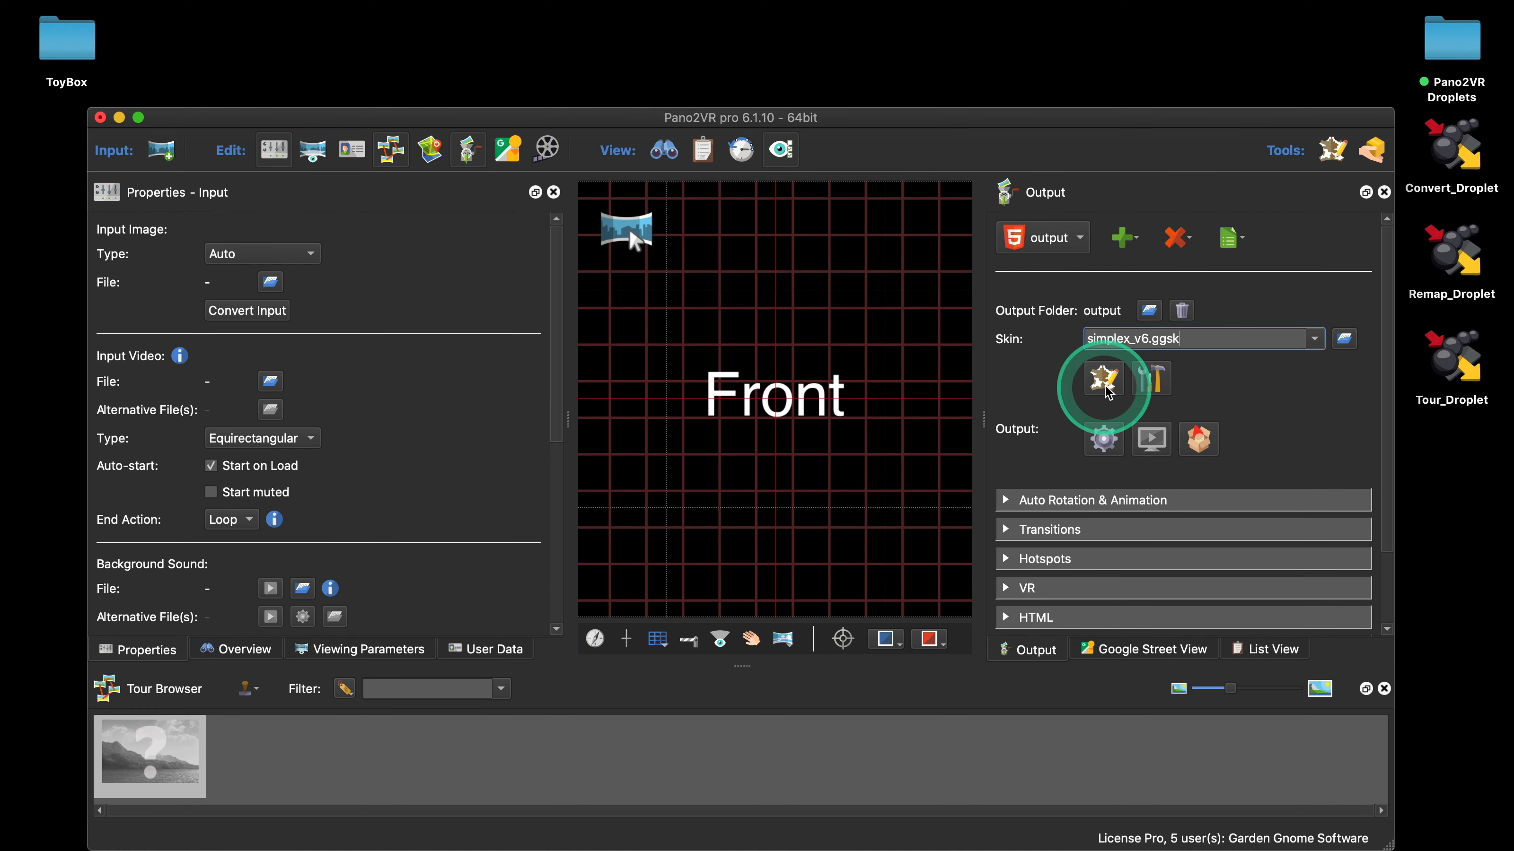
Open the droplet creation settings for this project and move the dialog higher over the viewer
drag(882, 125, 881, 101)
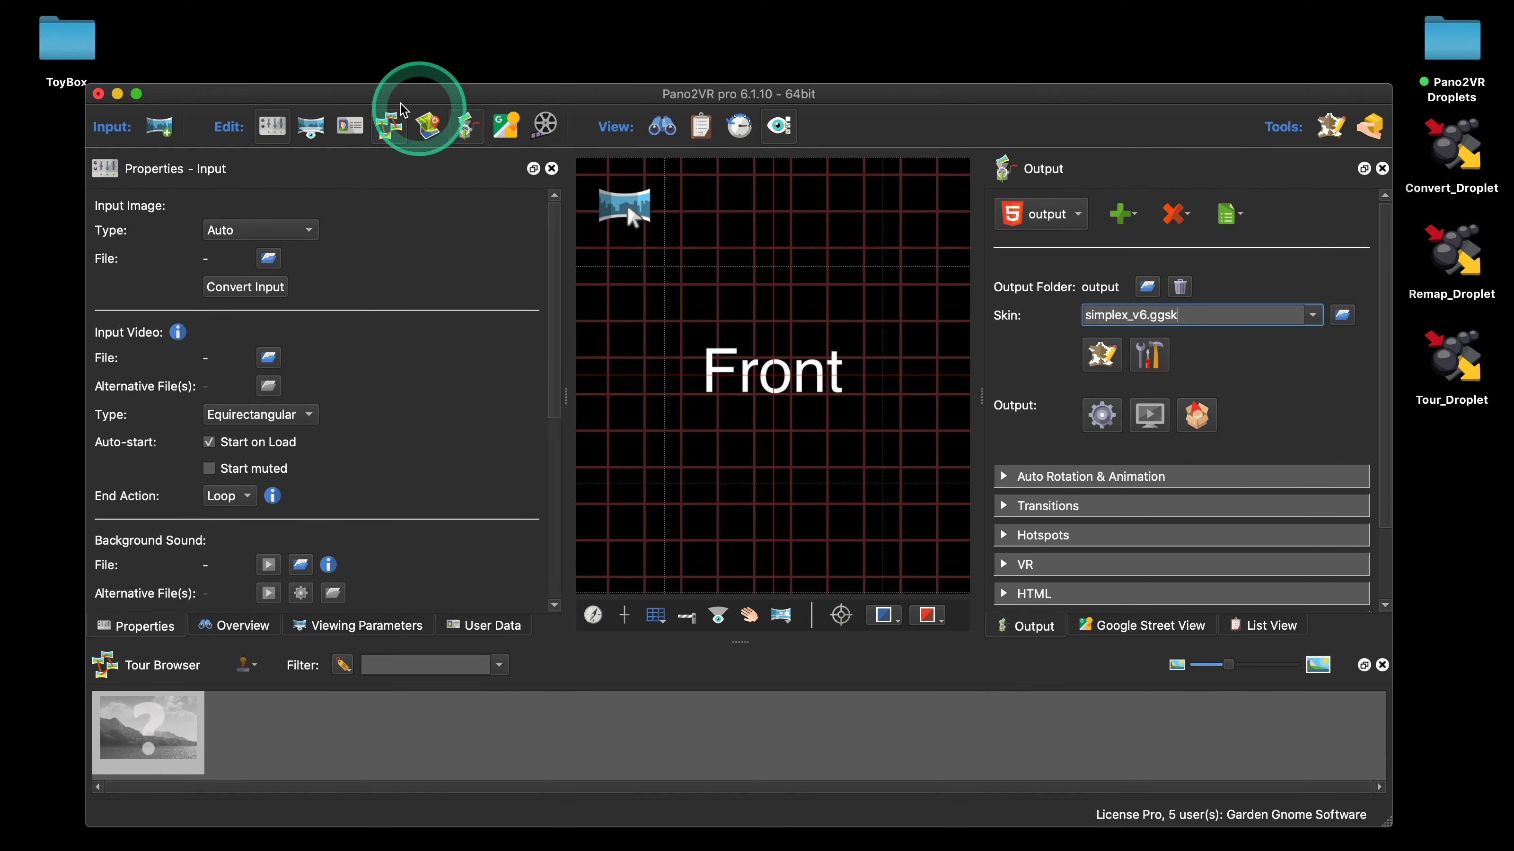
click(139, 11)
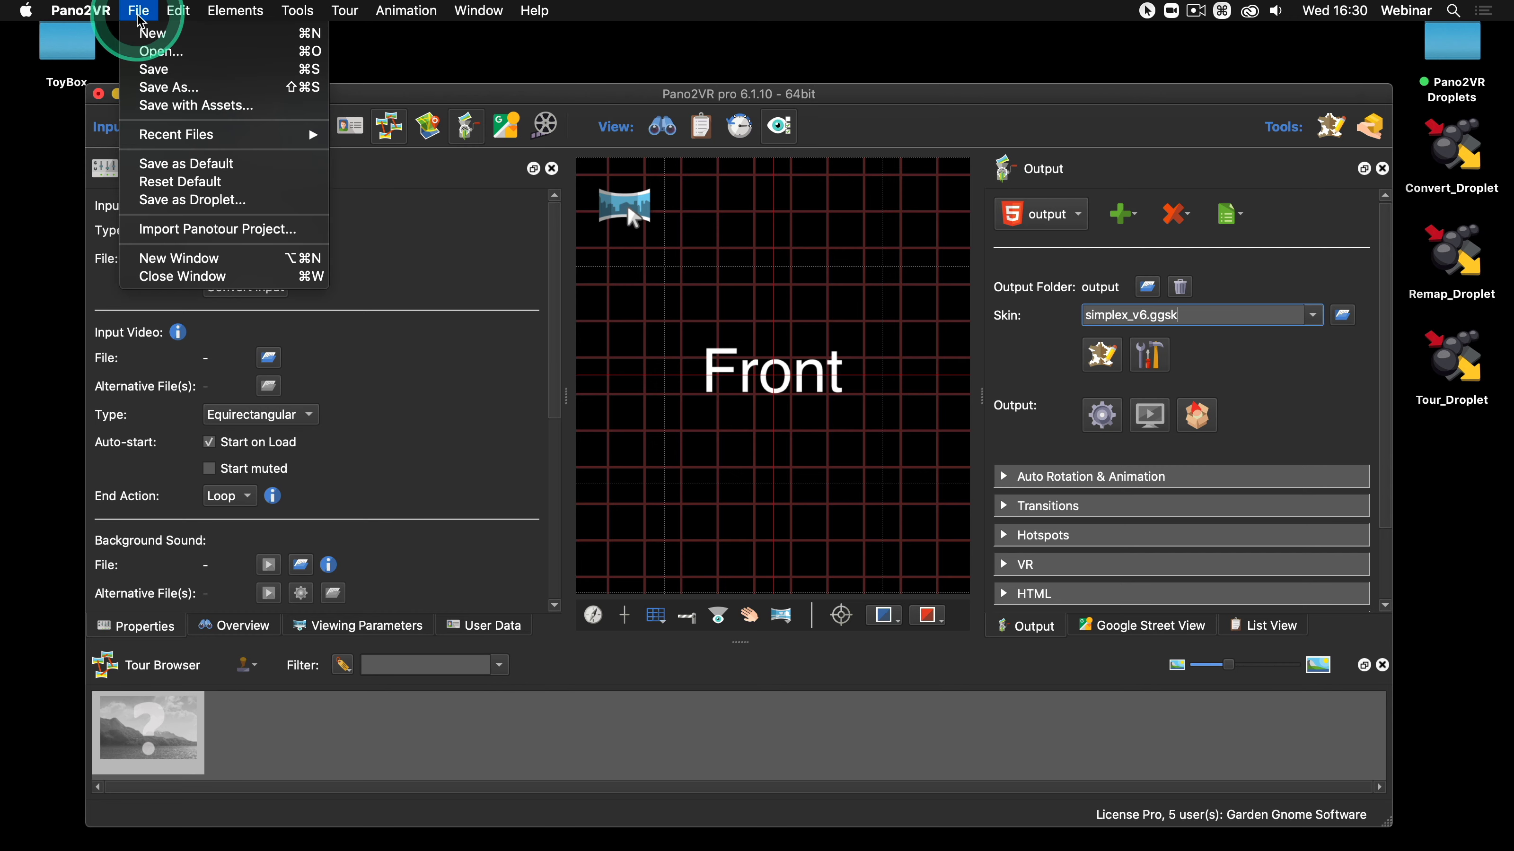
click(210, 201)
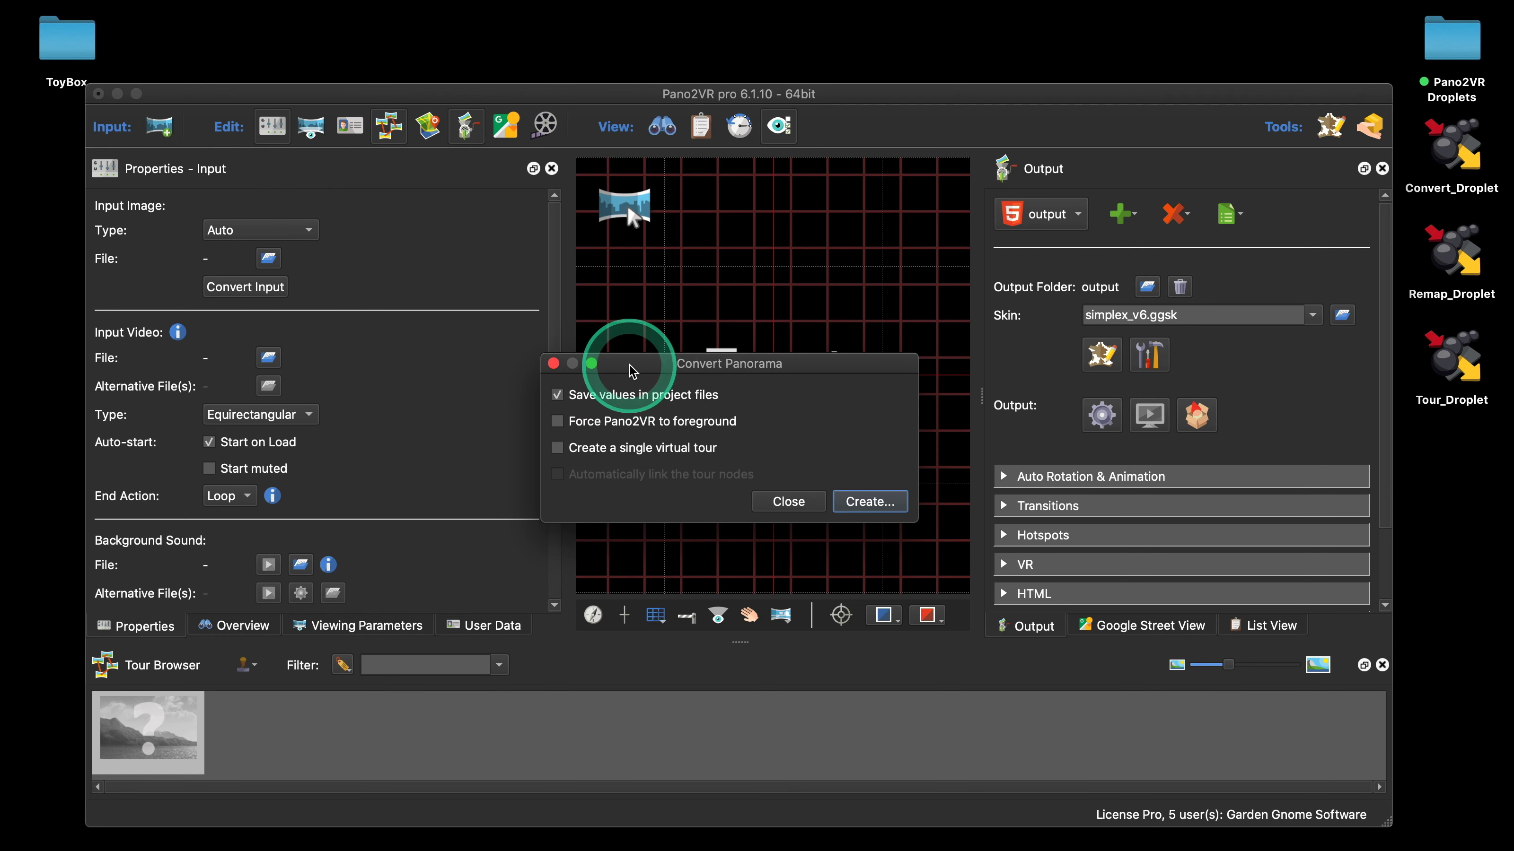
drag(628, 362, 660, 263)
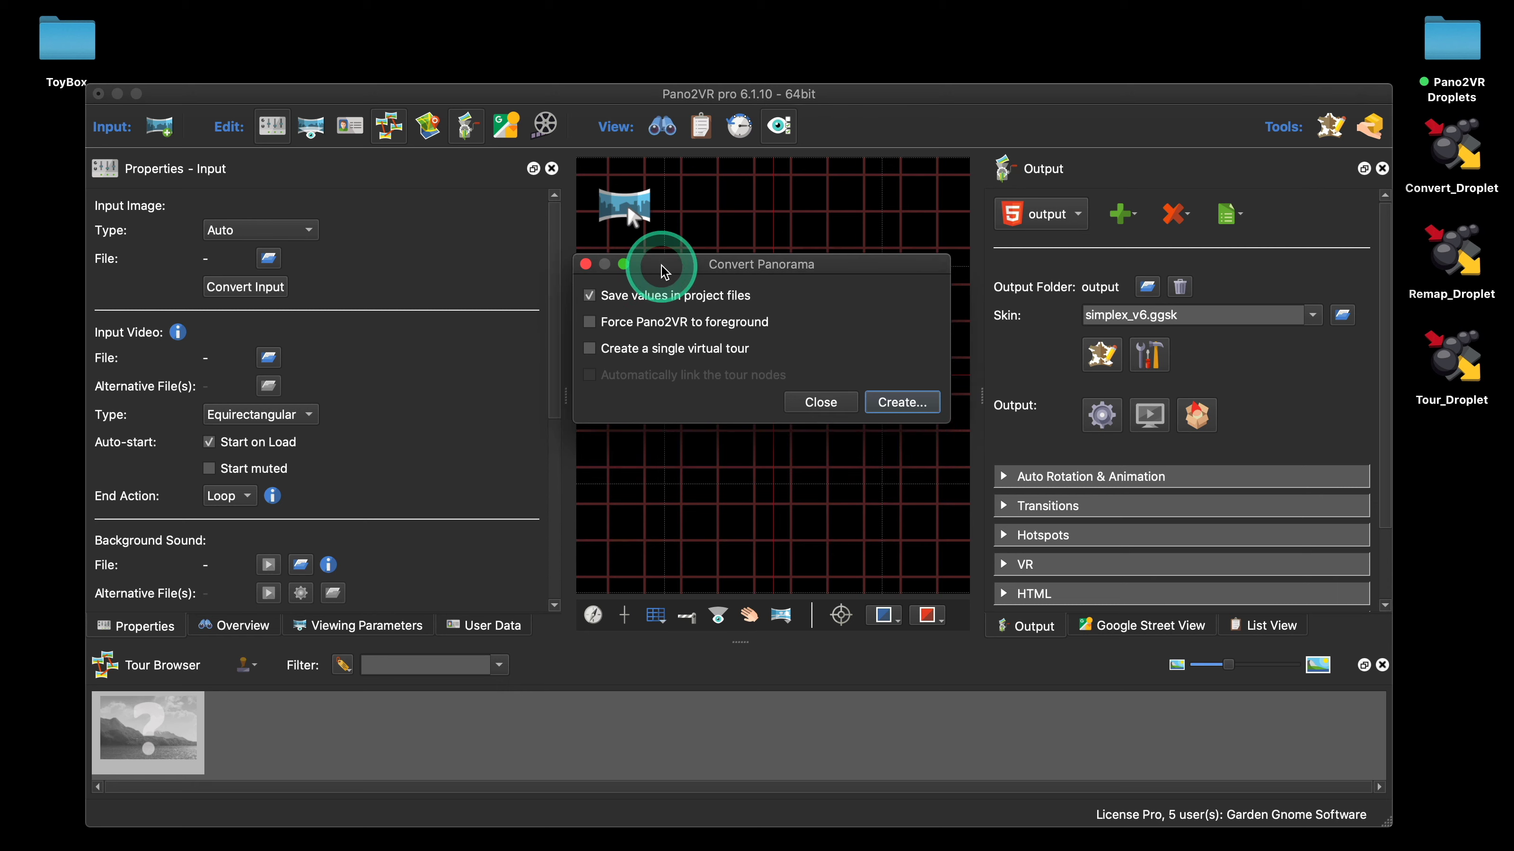
Set the droplet options to create a single virtual tour and automatically link the tour nodes
click(590, 348)
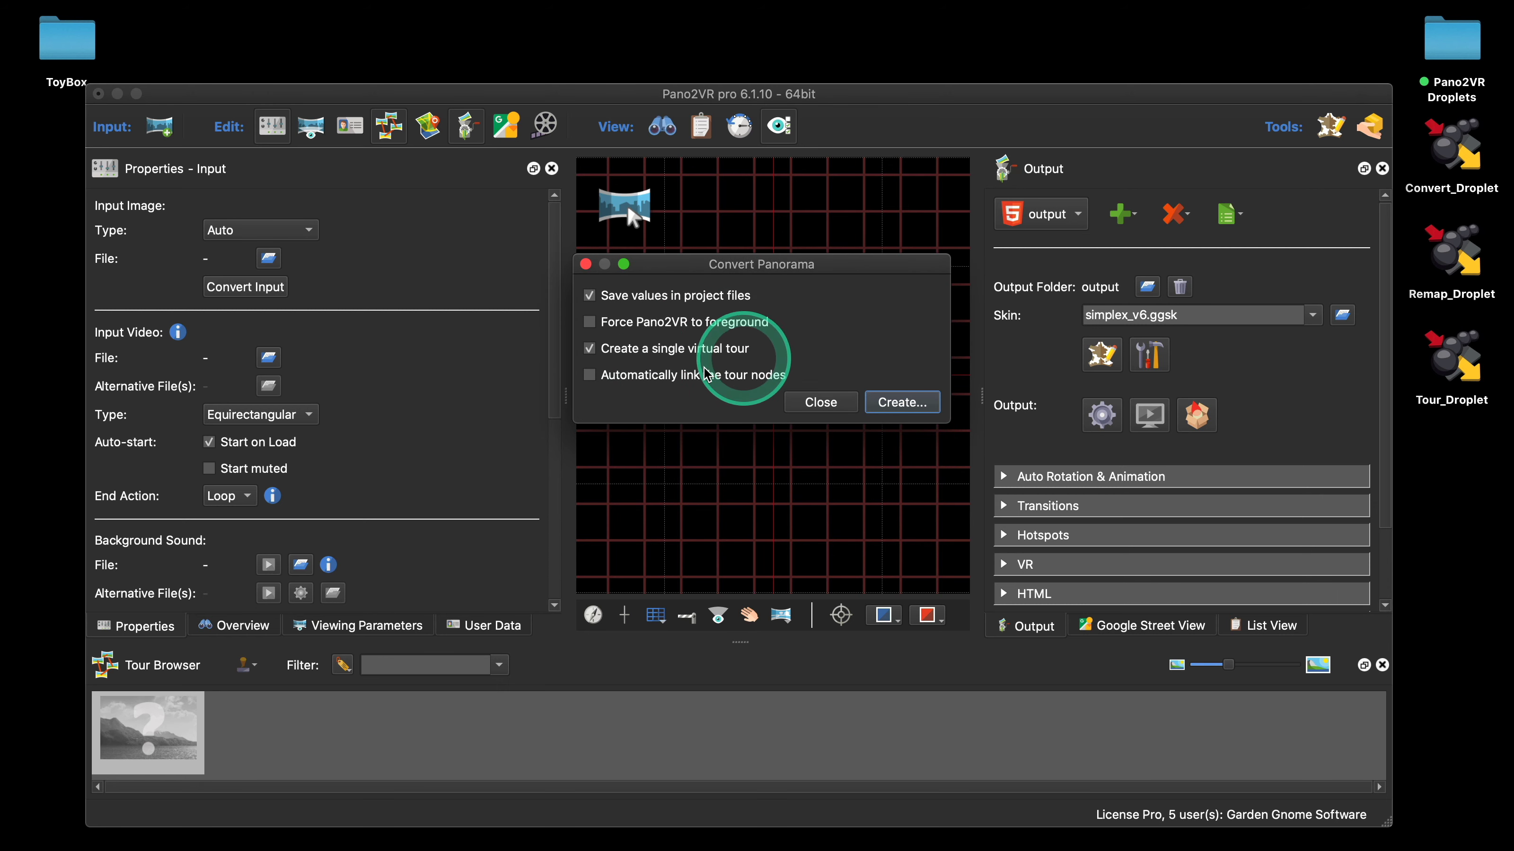
click(590, 375)
click(820, 402)
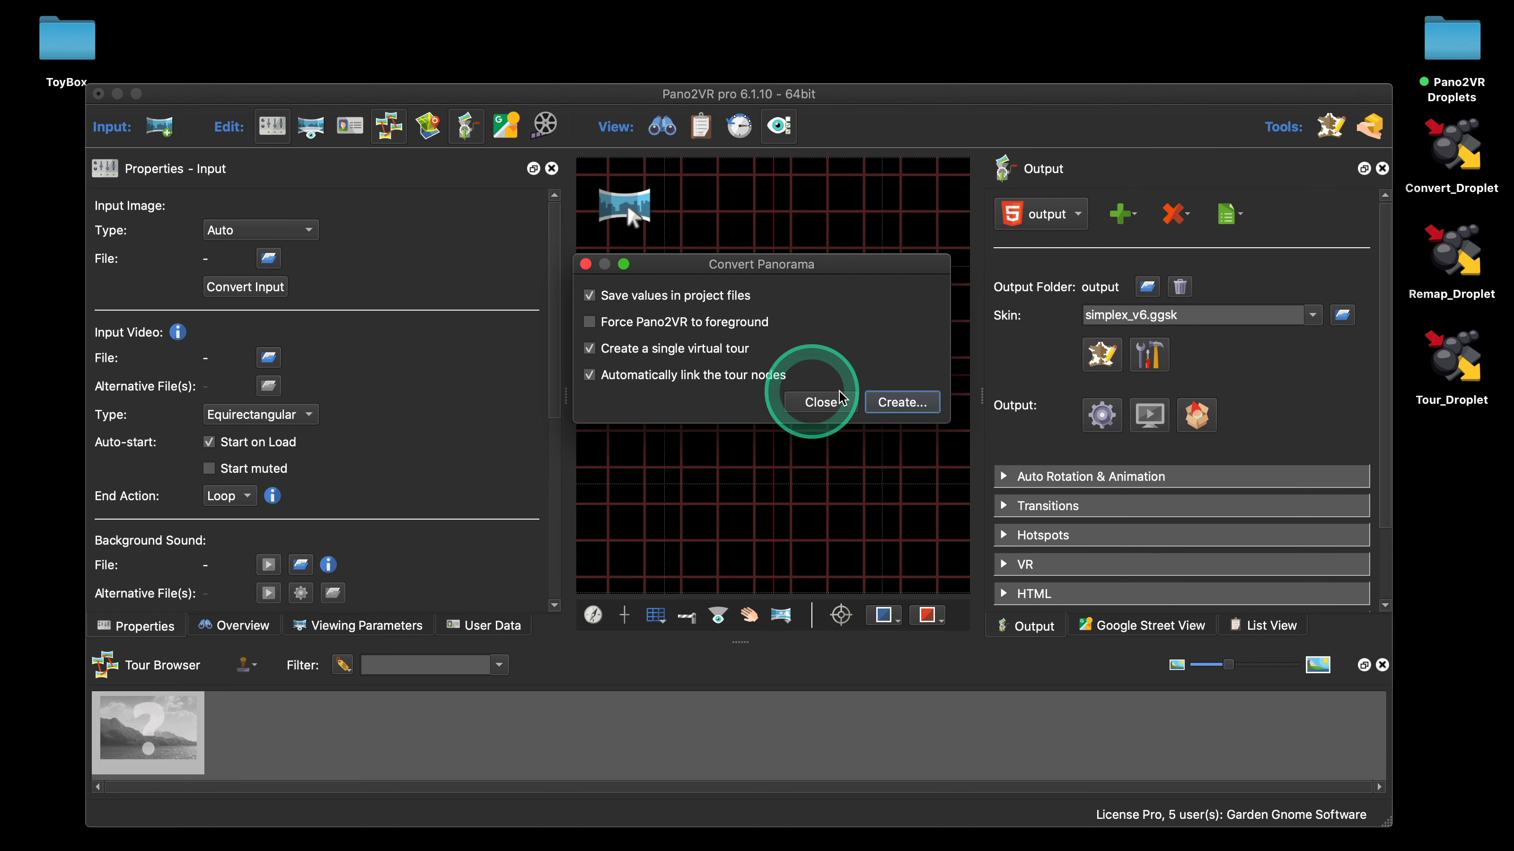
Create the droplet and save it to the Desktop as Link_Tour_Droplet
click(888, 400)
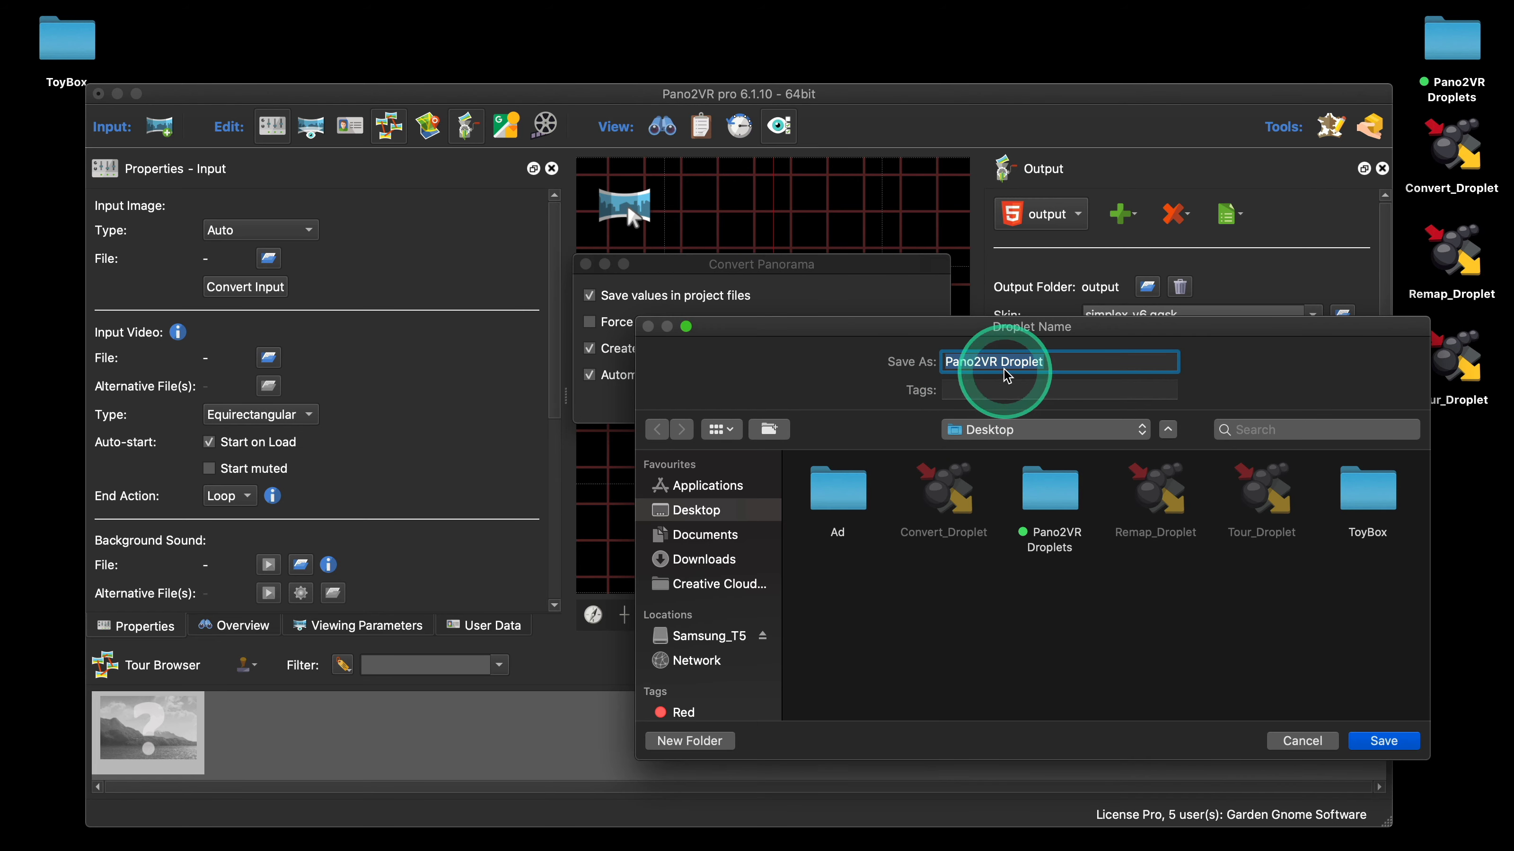
drag(997, 362, 917, 361)
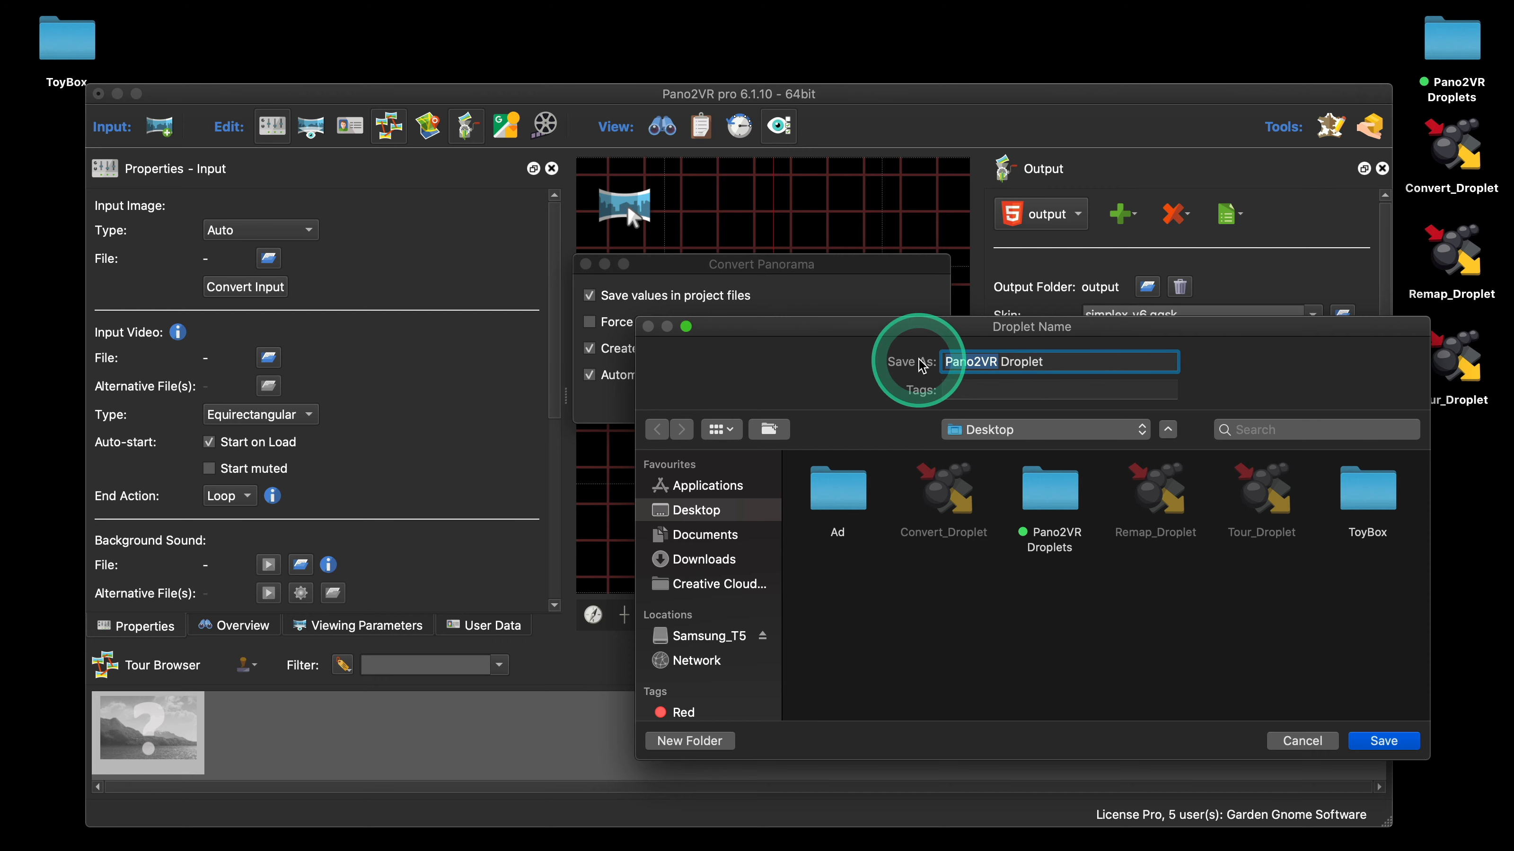
text(Link Tou)
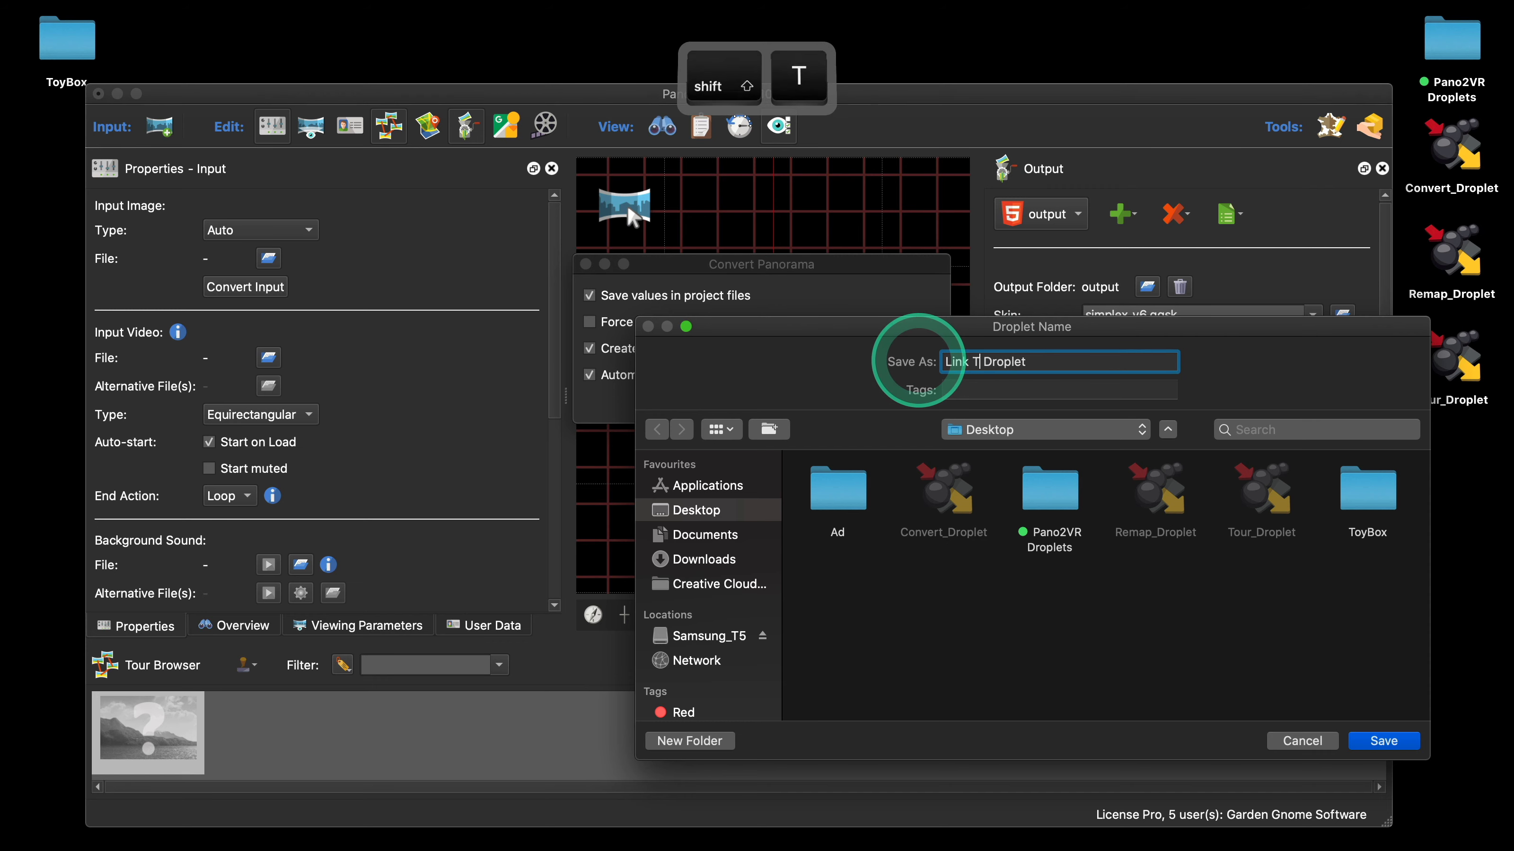
text(r)
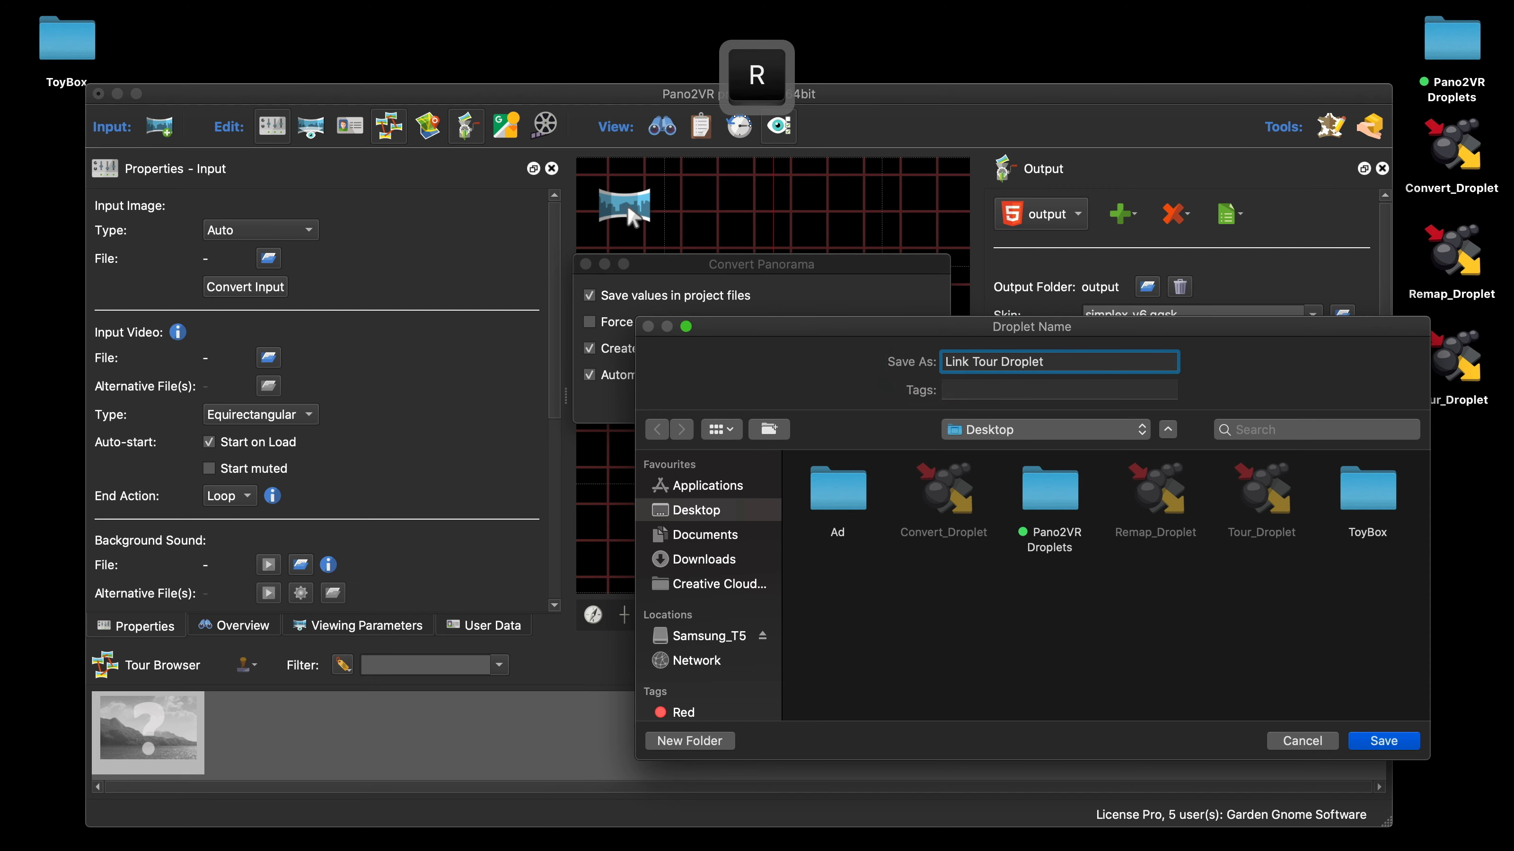
key(Right)
key(BackSpace)
text(_)
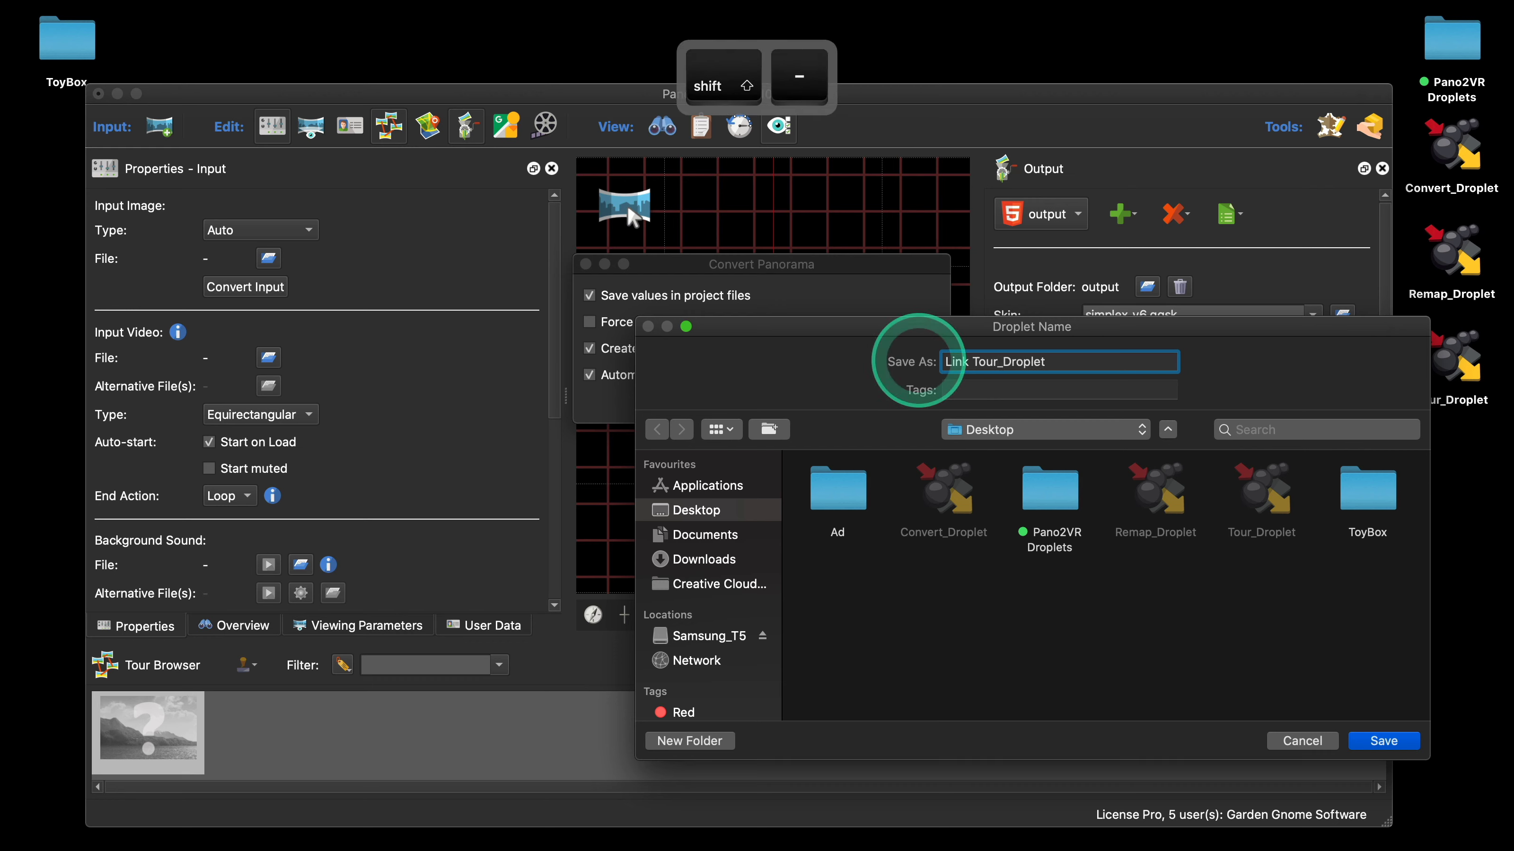
key(Left)
key(BackSpace)
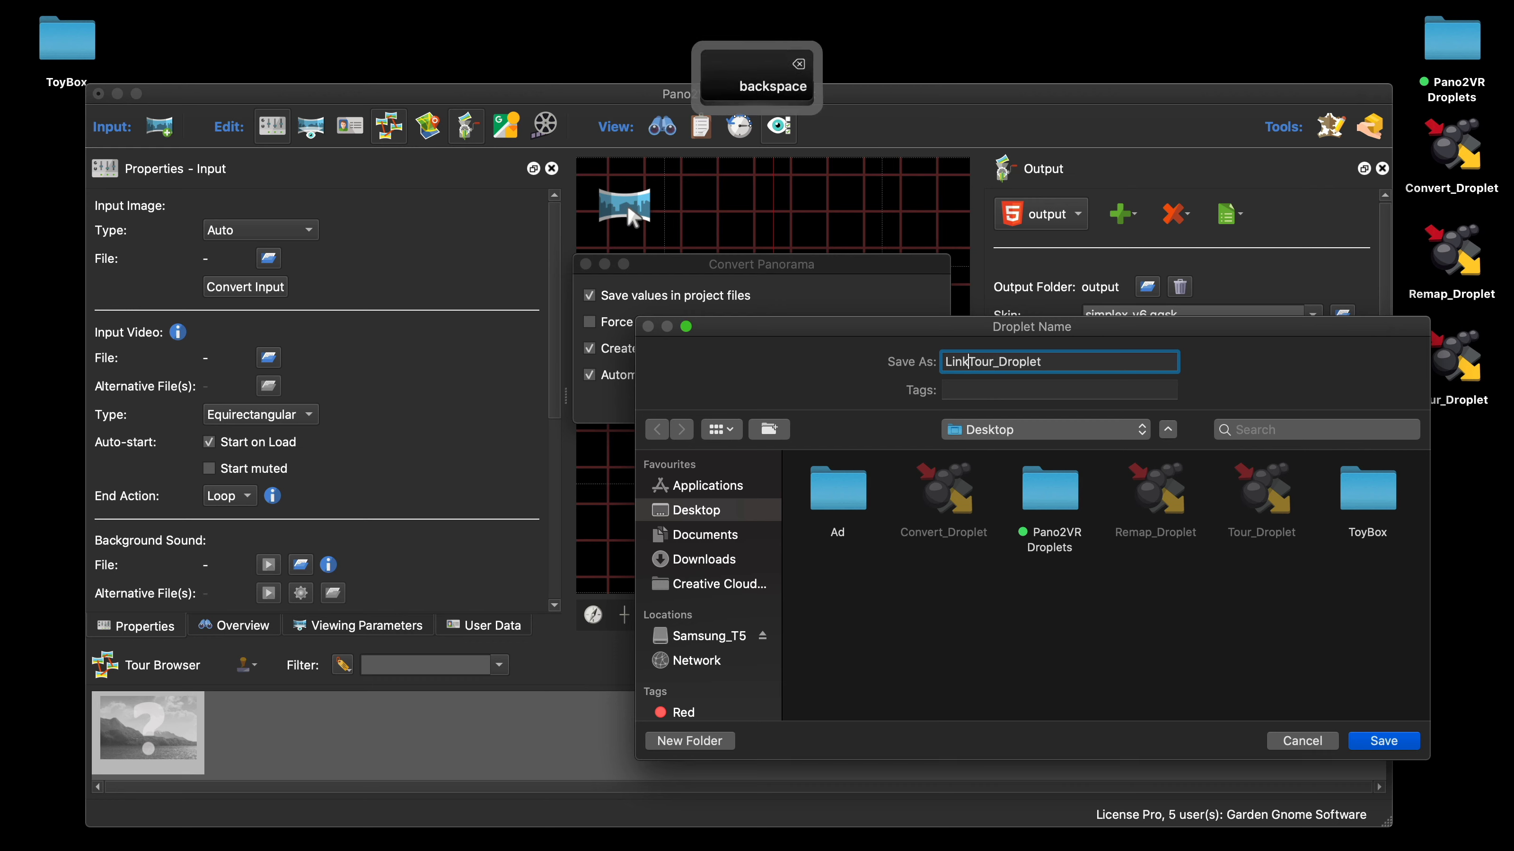
text(_)
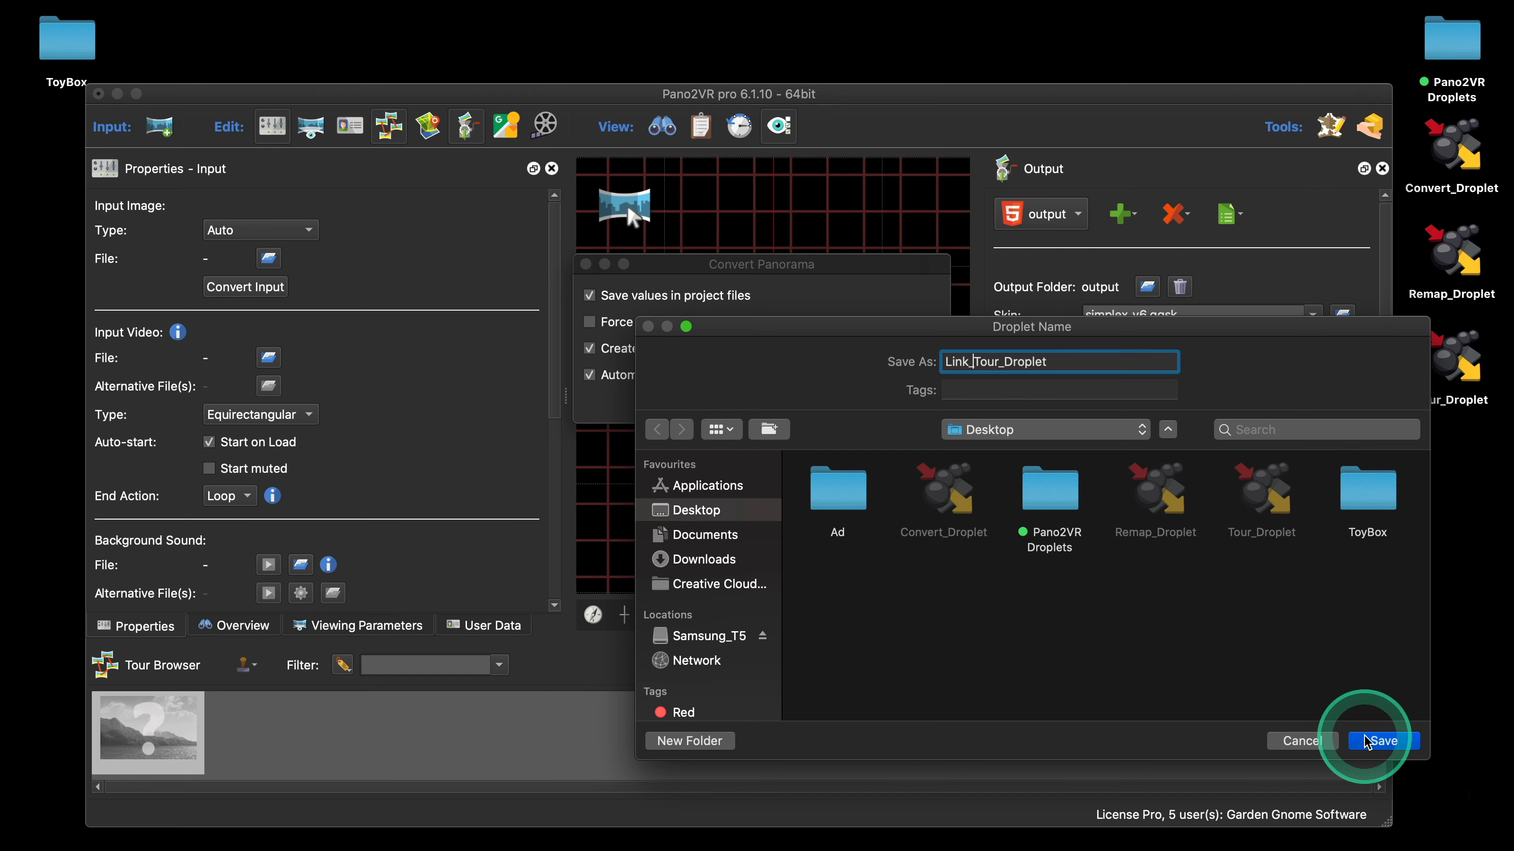
click(1383, 740)
Close the empty project window to clear the desktop
click(623, 100)
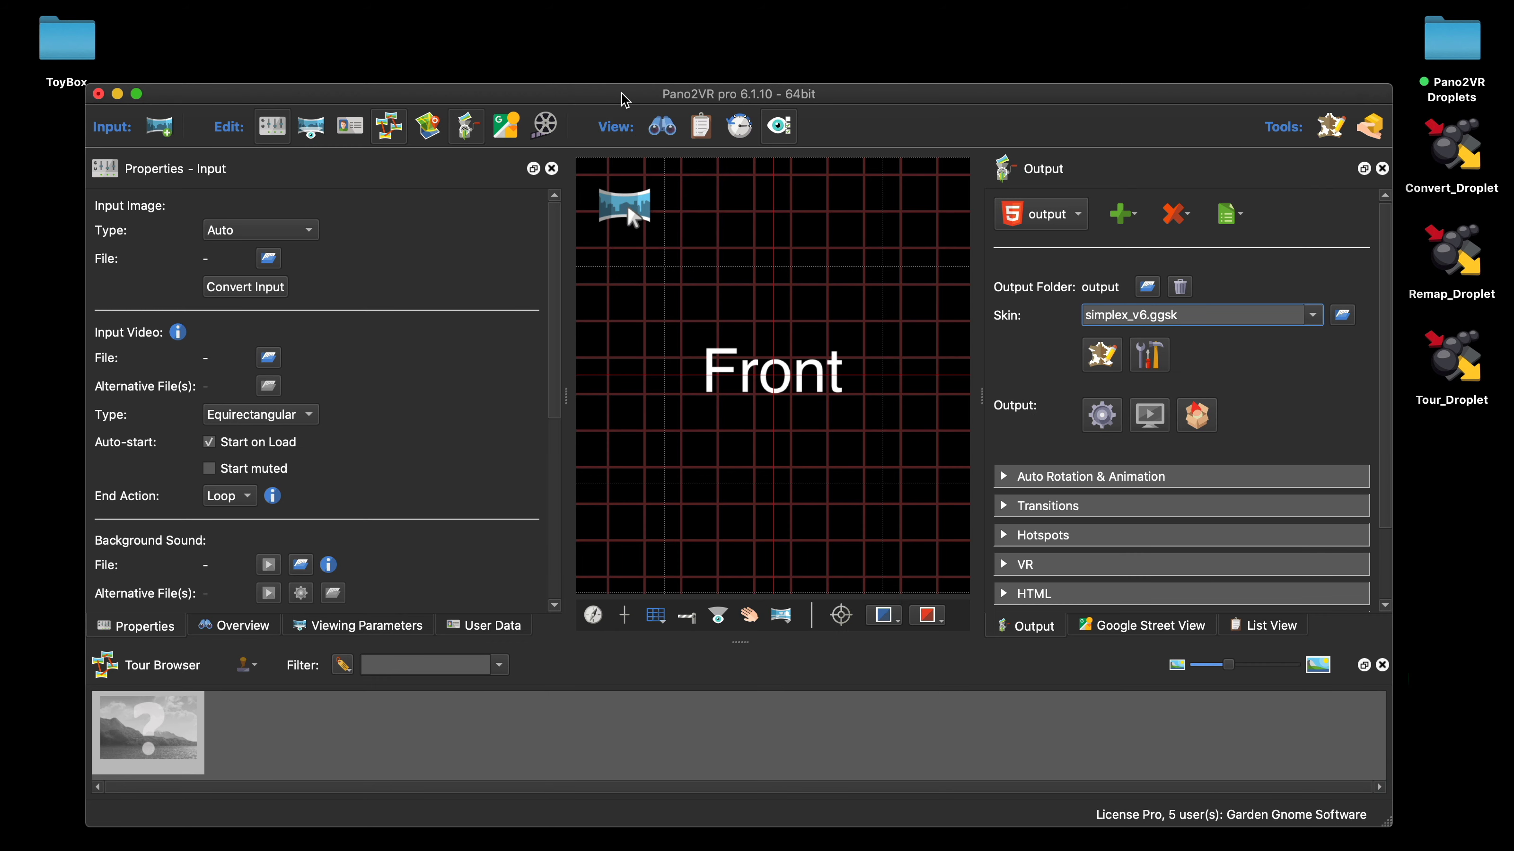
drag(904, 119, 920, 49)
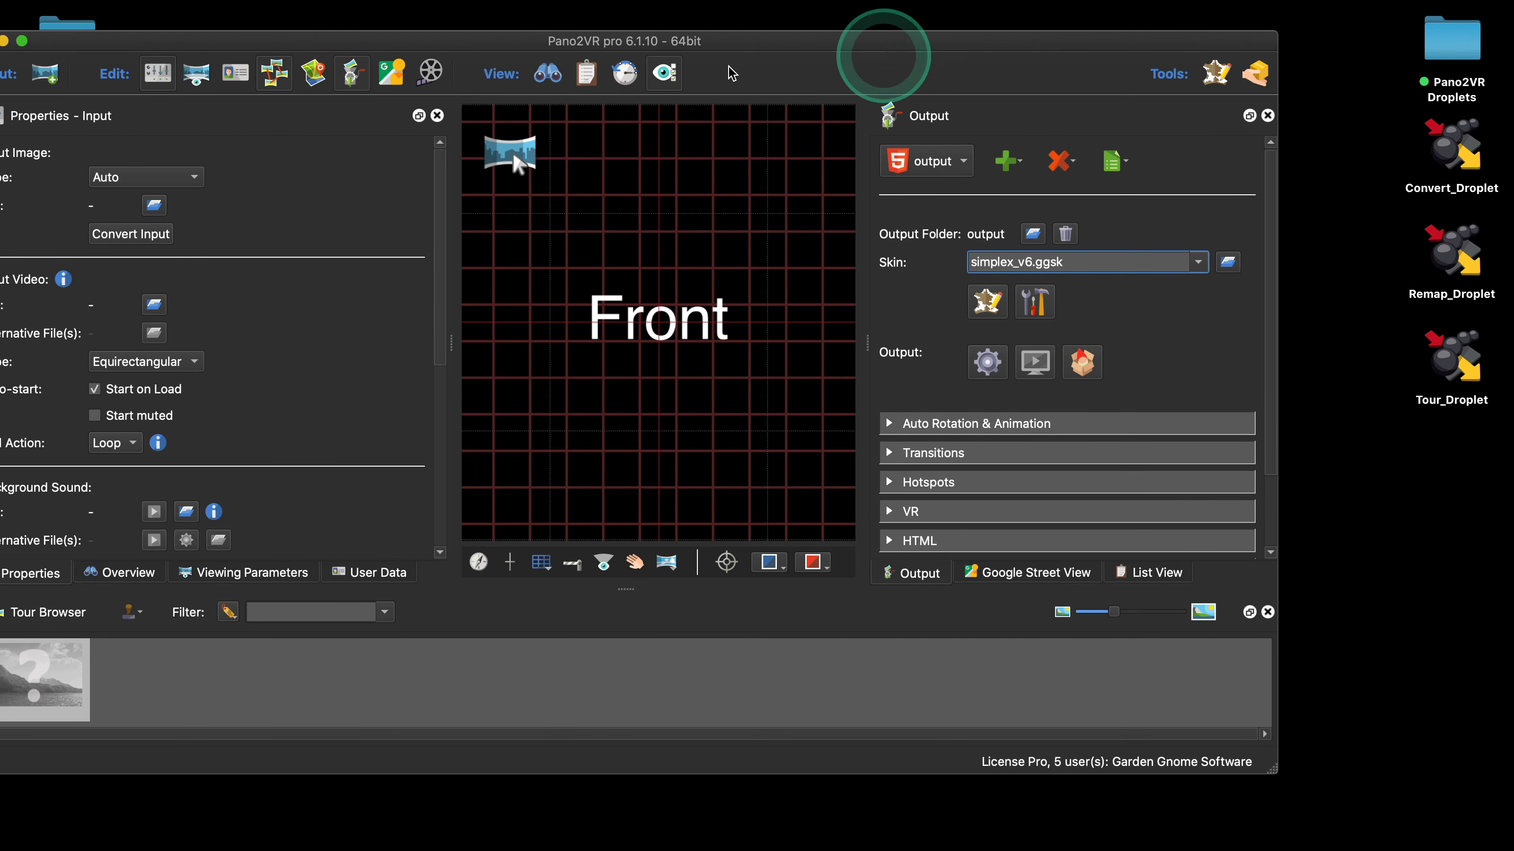
drag(77, 43, 218, 124)
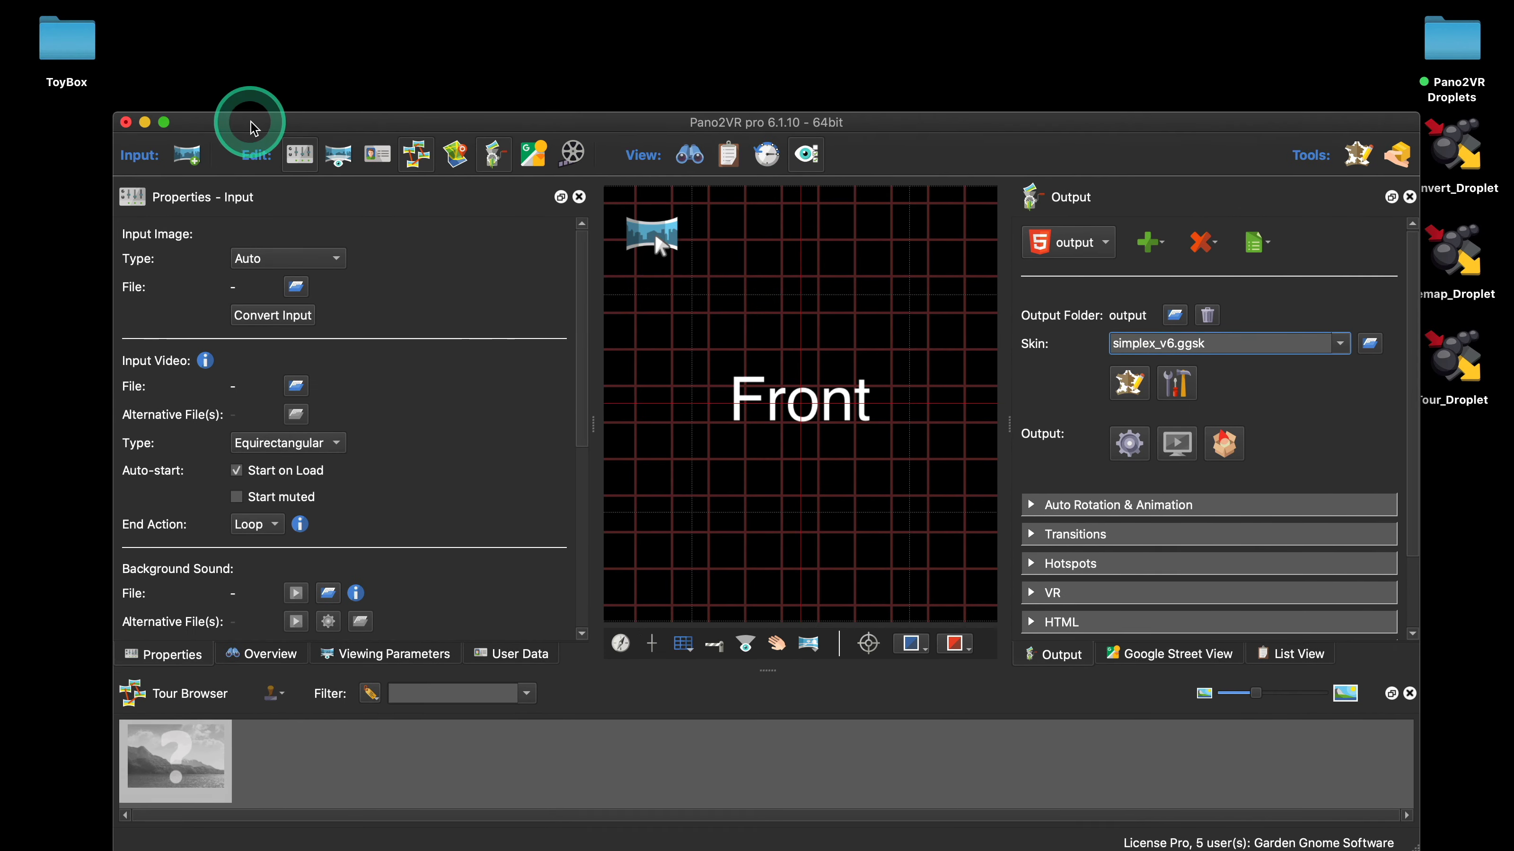
click(126, 122)
click(707, 503)
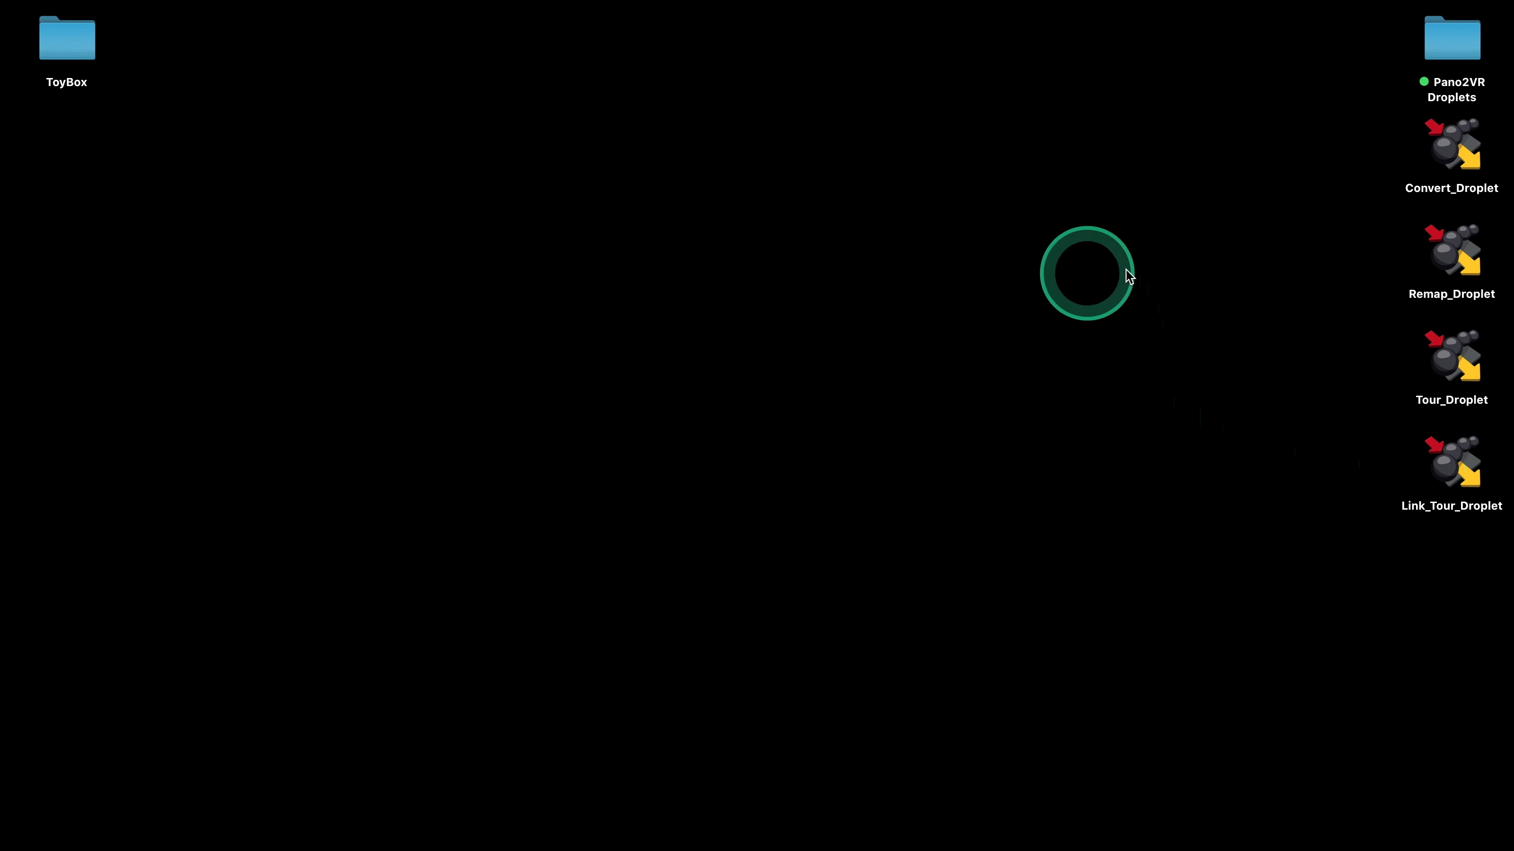
Process the Tour folder from the Pano2VR Droplets folder with Link_Tour_Droplet
double_click(1429, 38)
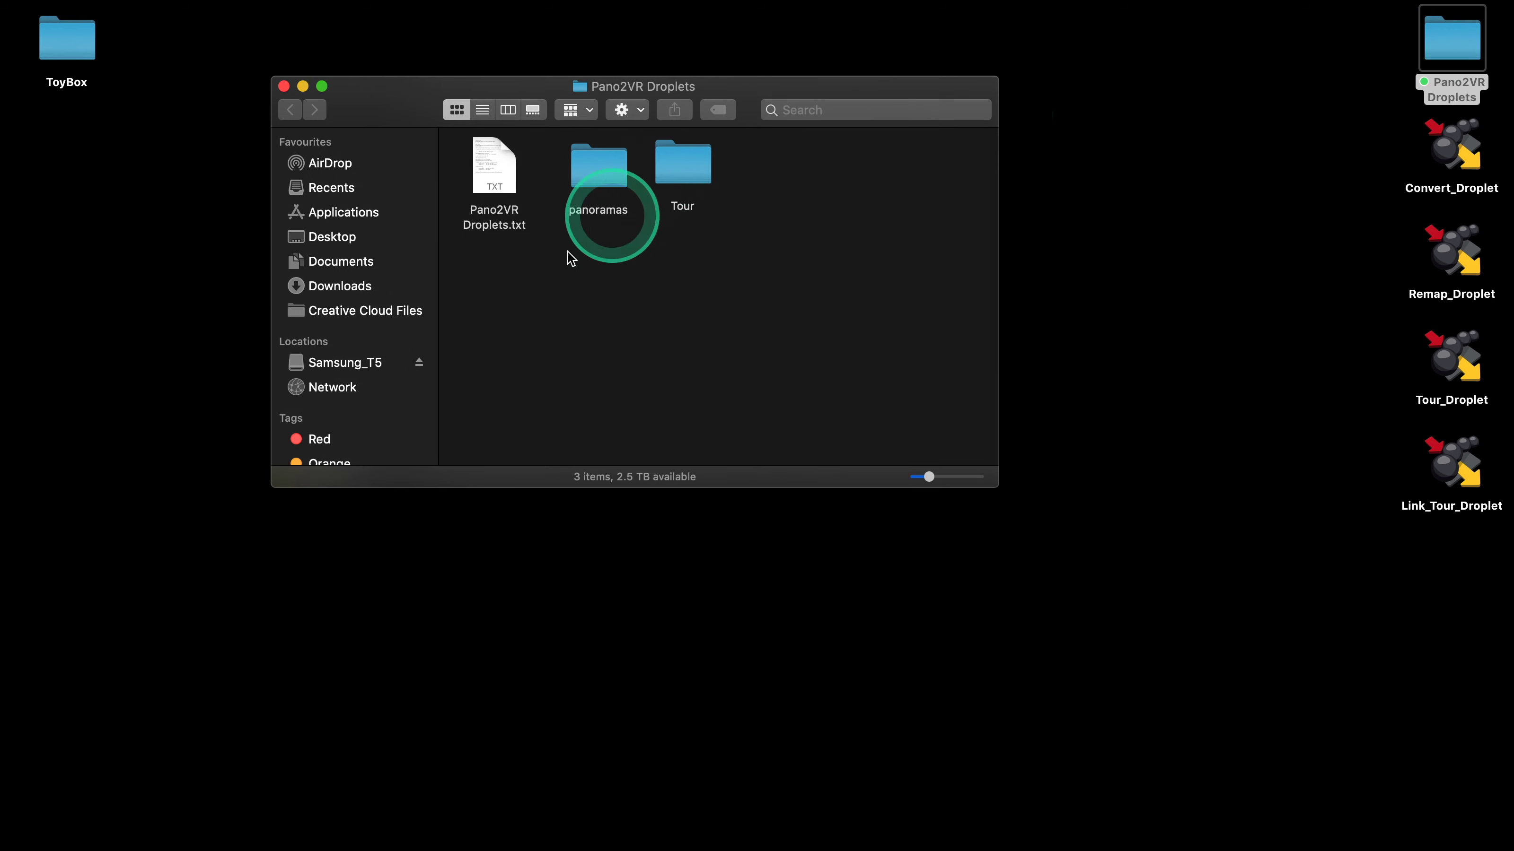
double_click(691, 158)
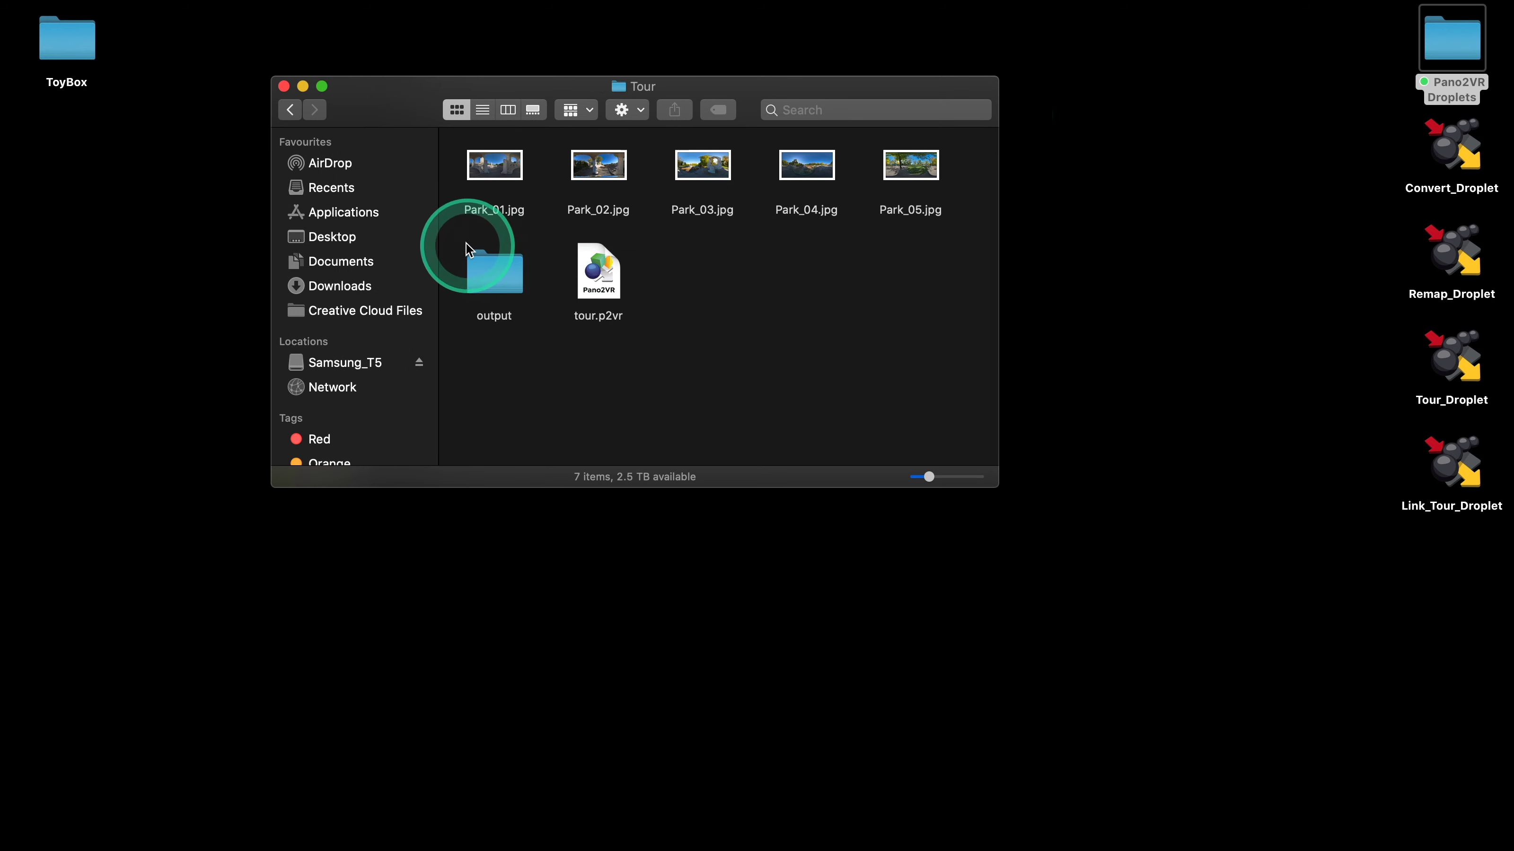
drag(470, 242, 972, 805)
click(291, 110)
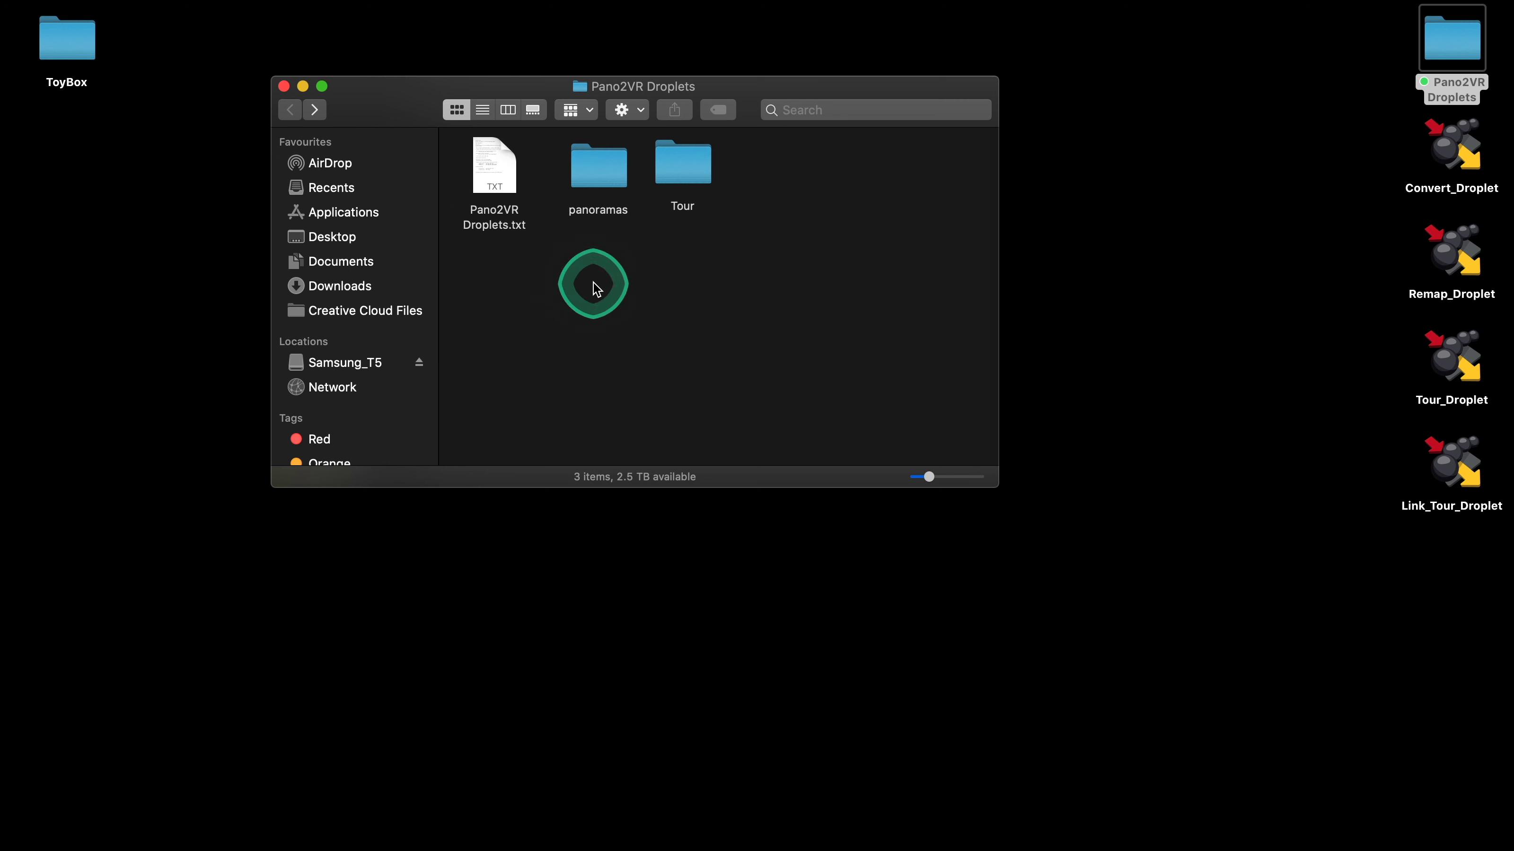
drag(761, 96, 611, 108)
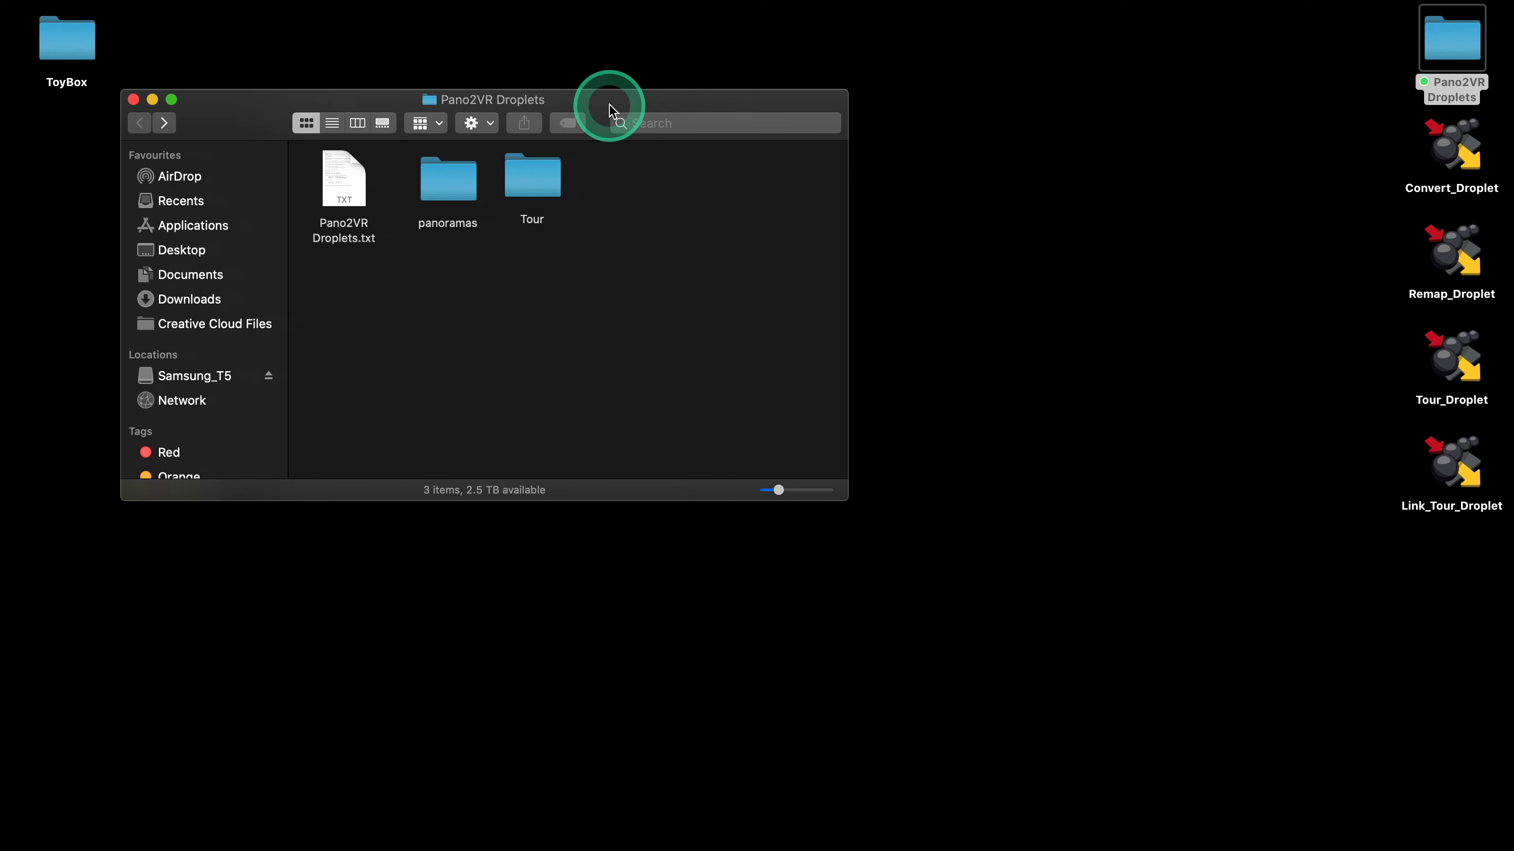
drag(546, 185, 1454, 465)
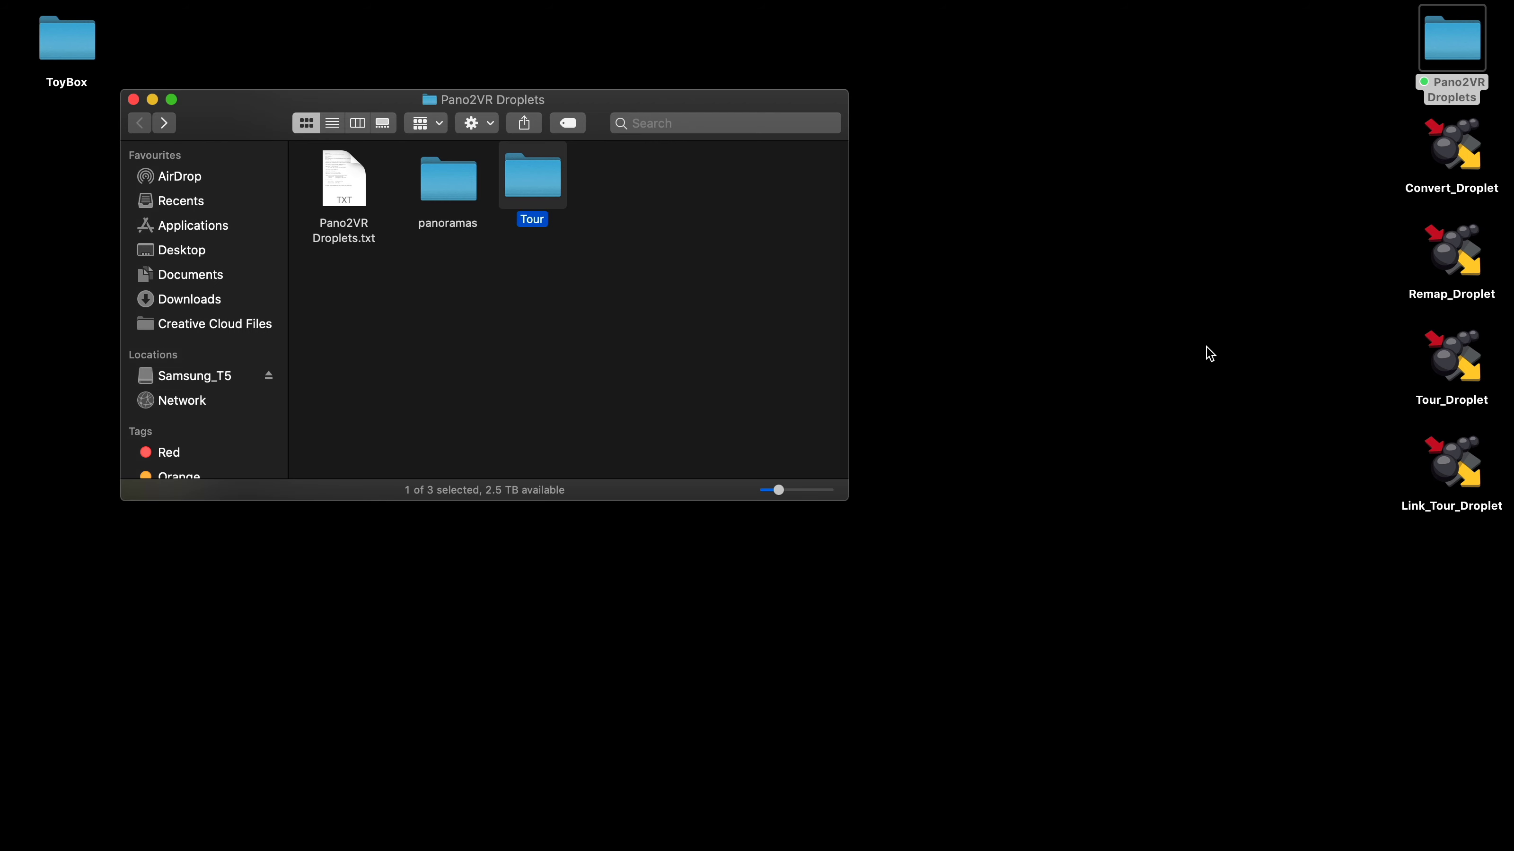
Open index.html from the output folder inside the Tour folder in the browser
double_click(533, 182)
double_click(345, 287)
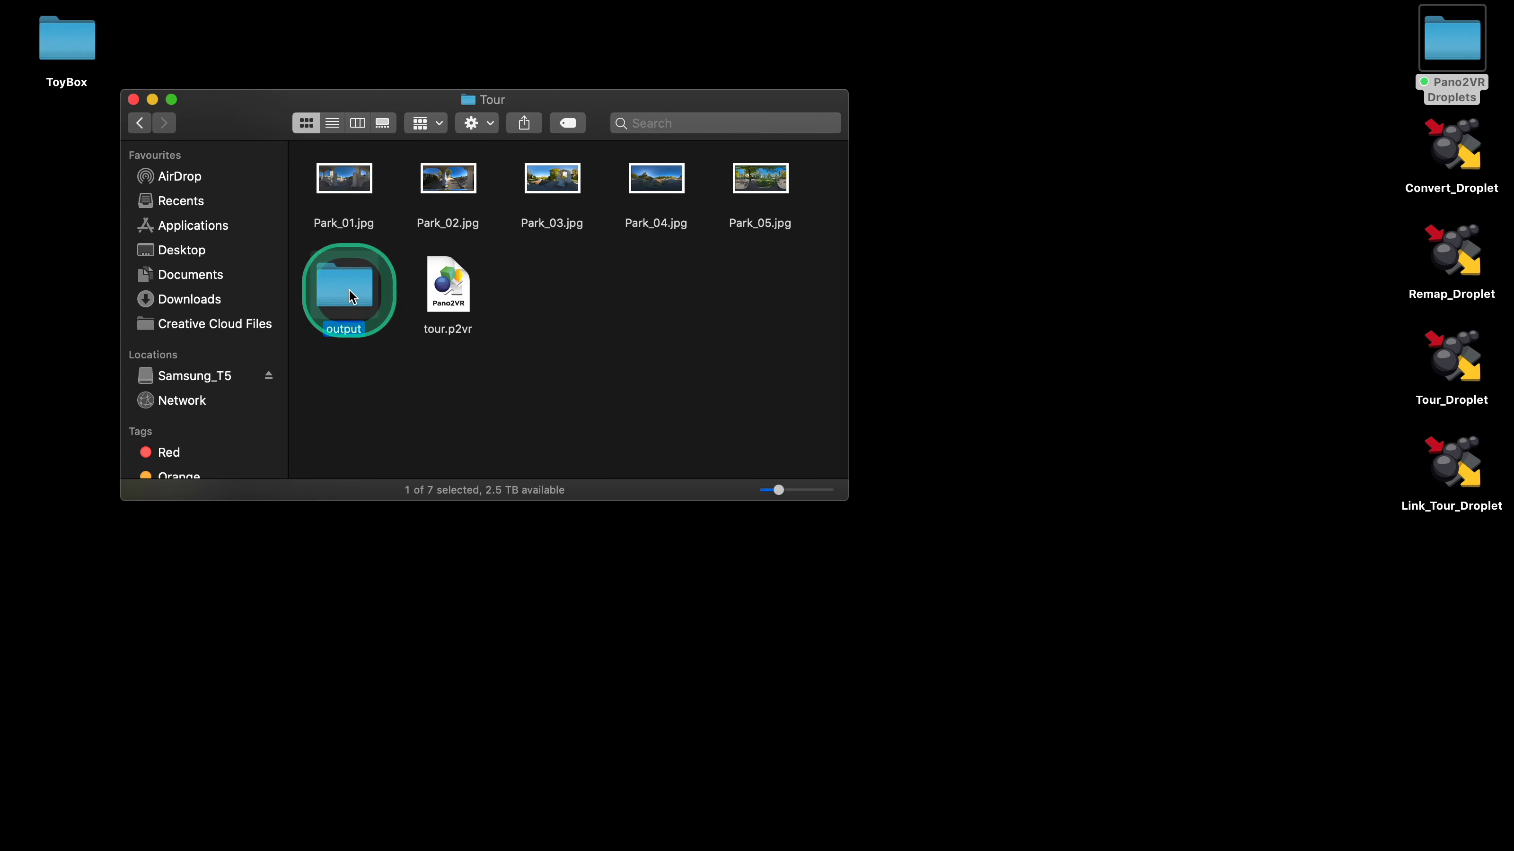
double_click(450, 203)
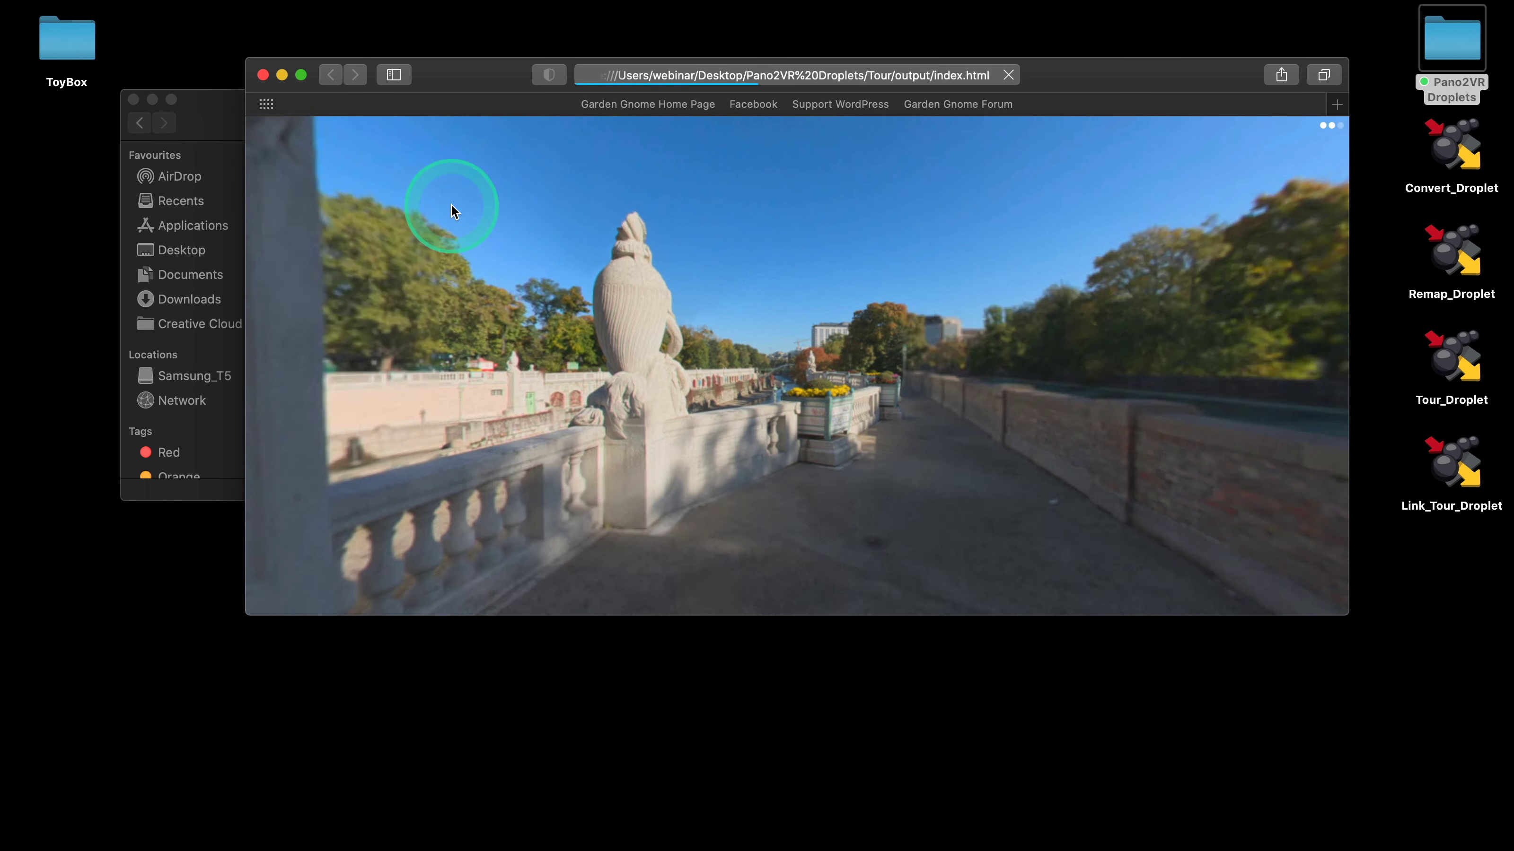
Look around the generated panorama tour, follow its hotspots between nodes, and close the browser window
click(769, 572)
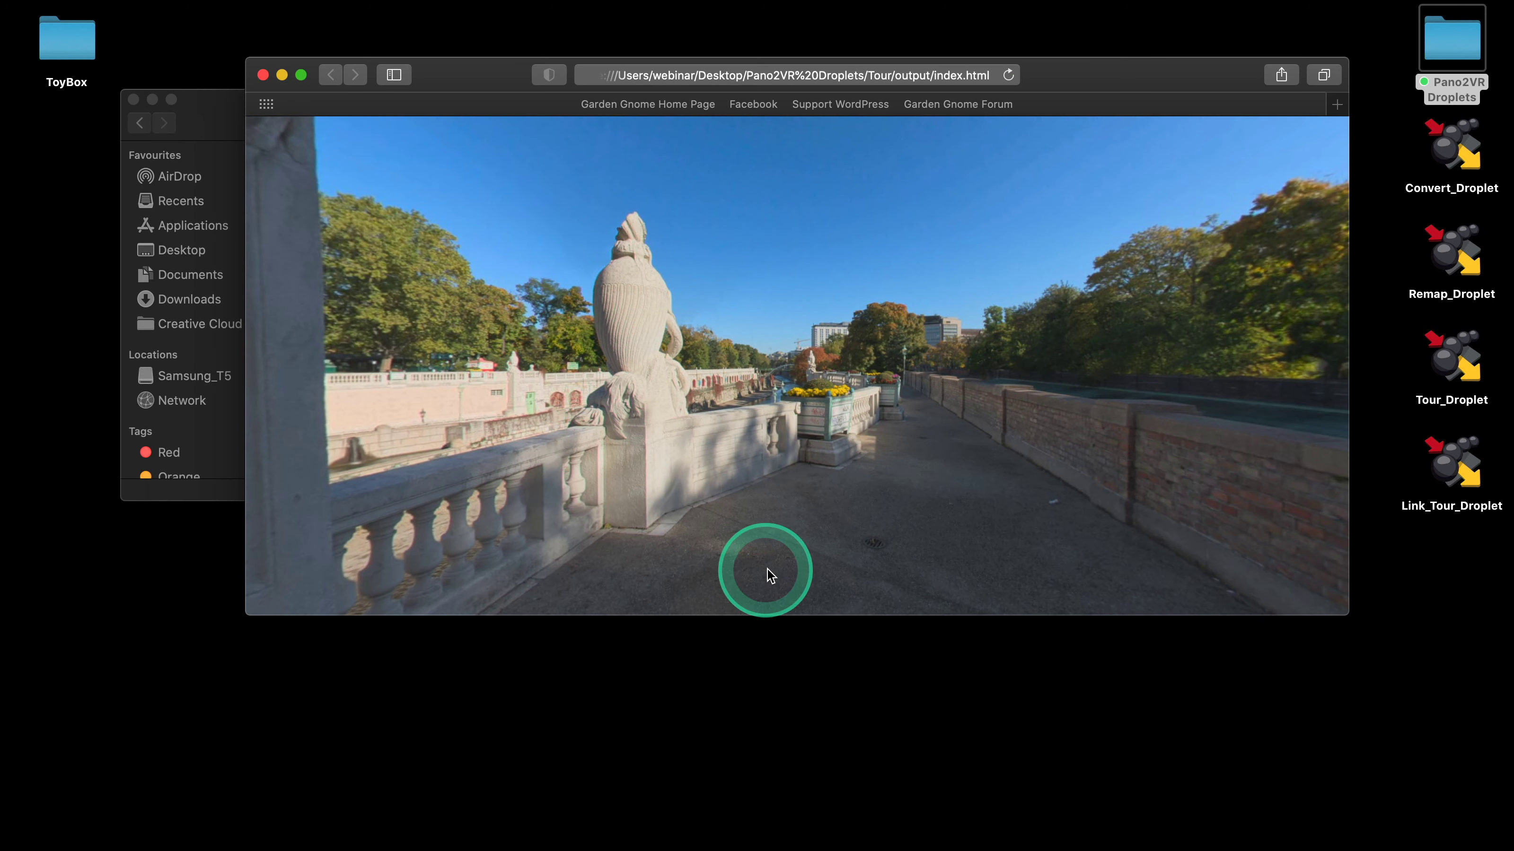
click(752, 453)
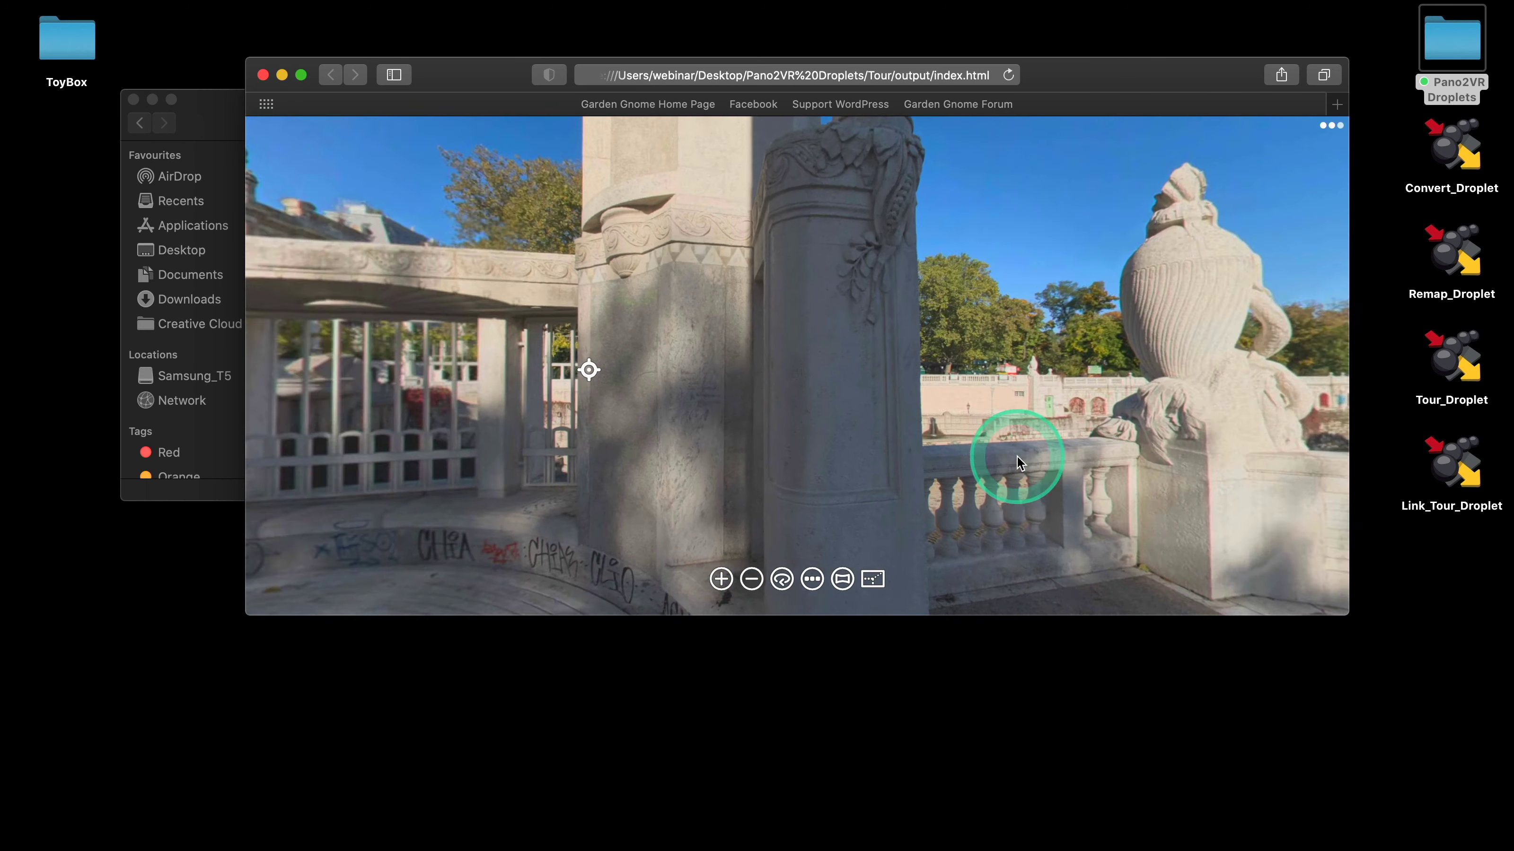
click(748, 377)
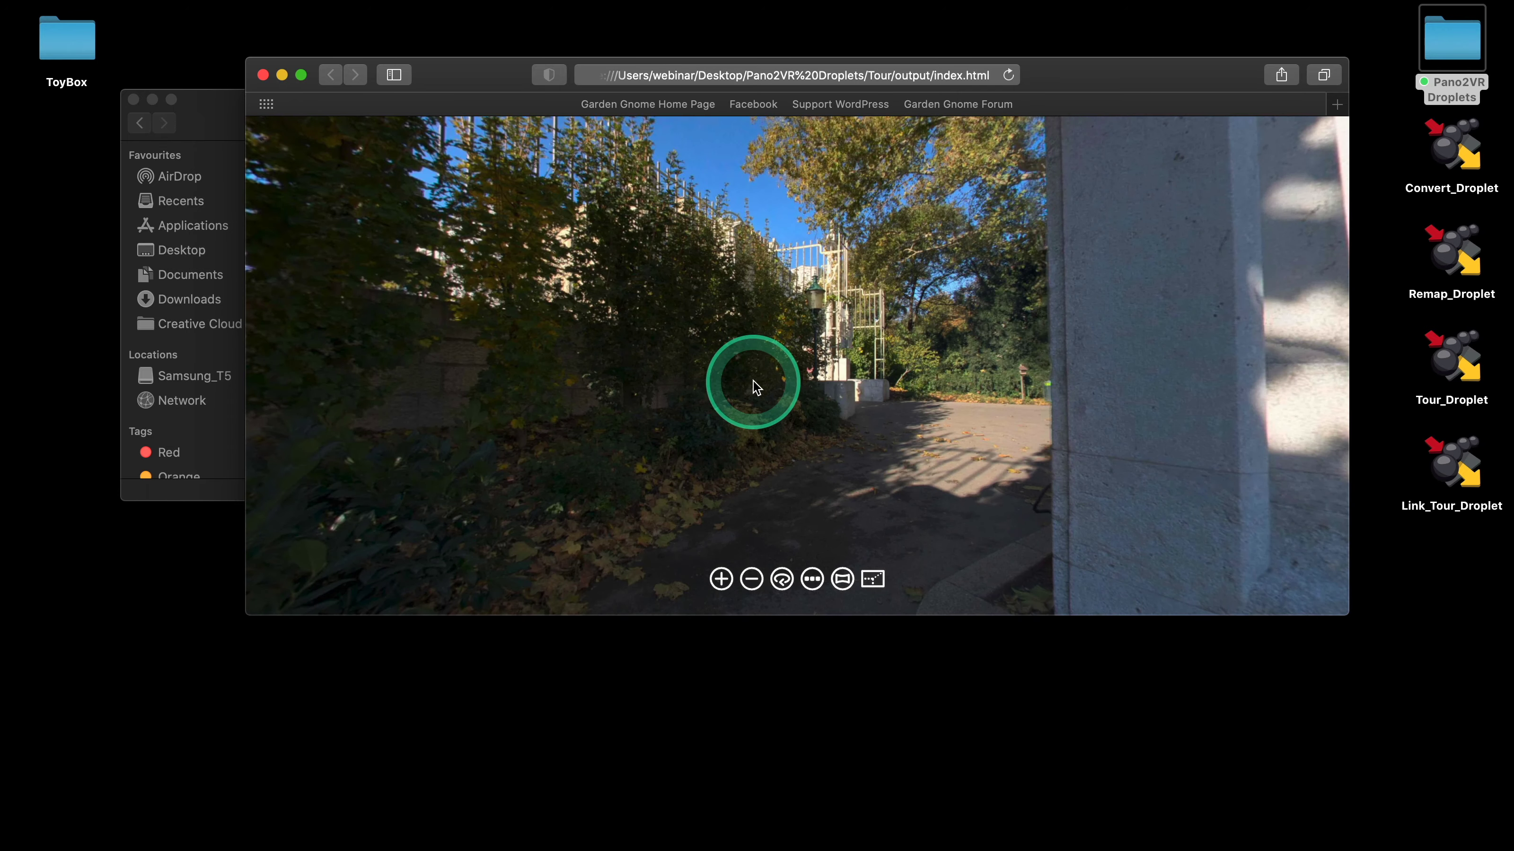
click(1020, 411)
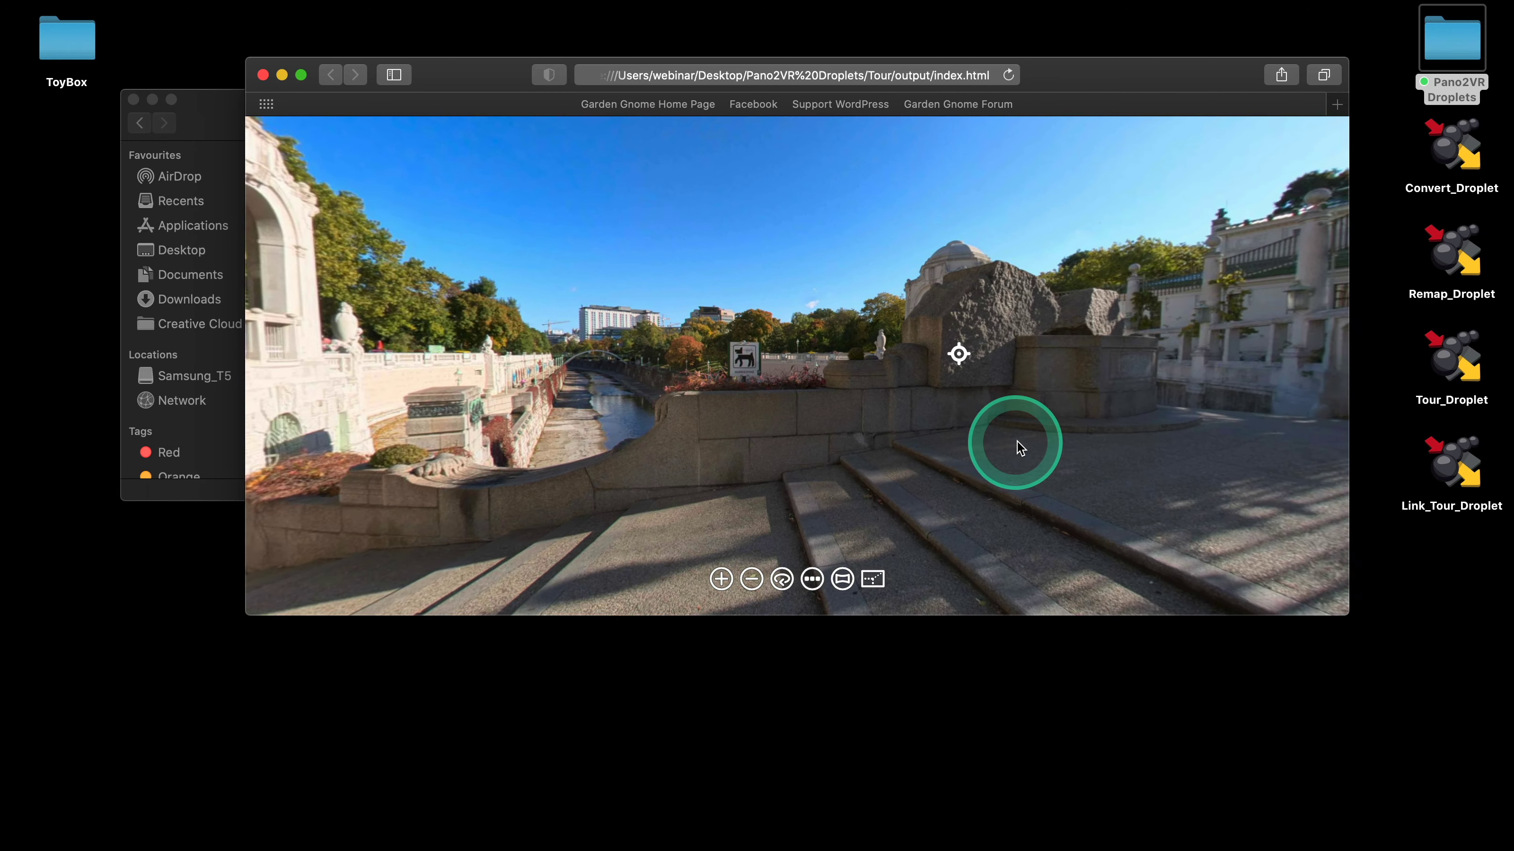
drag(1020, 447, 888, 444)
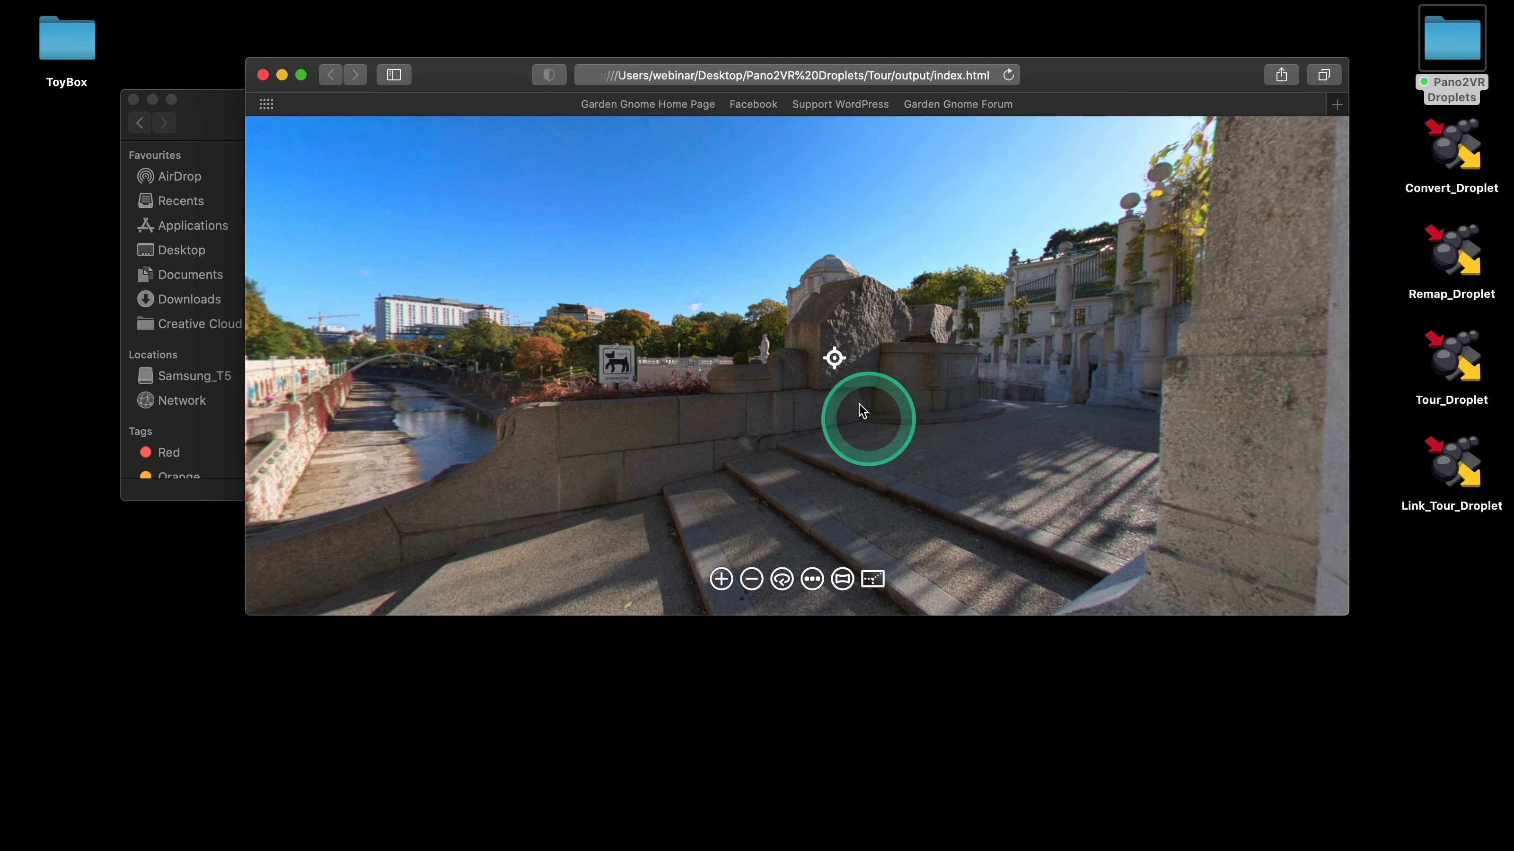
click(837, 366)
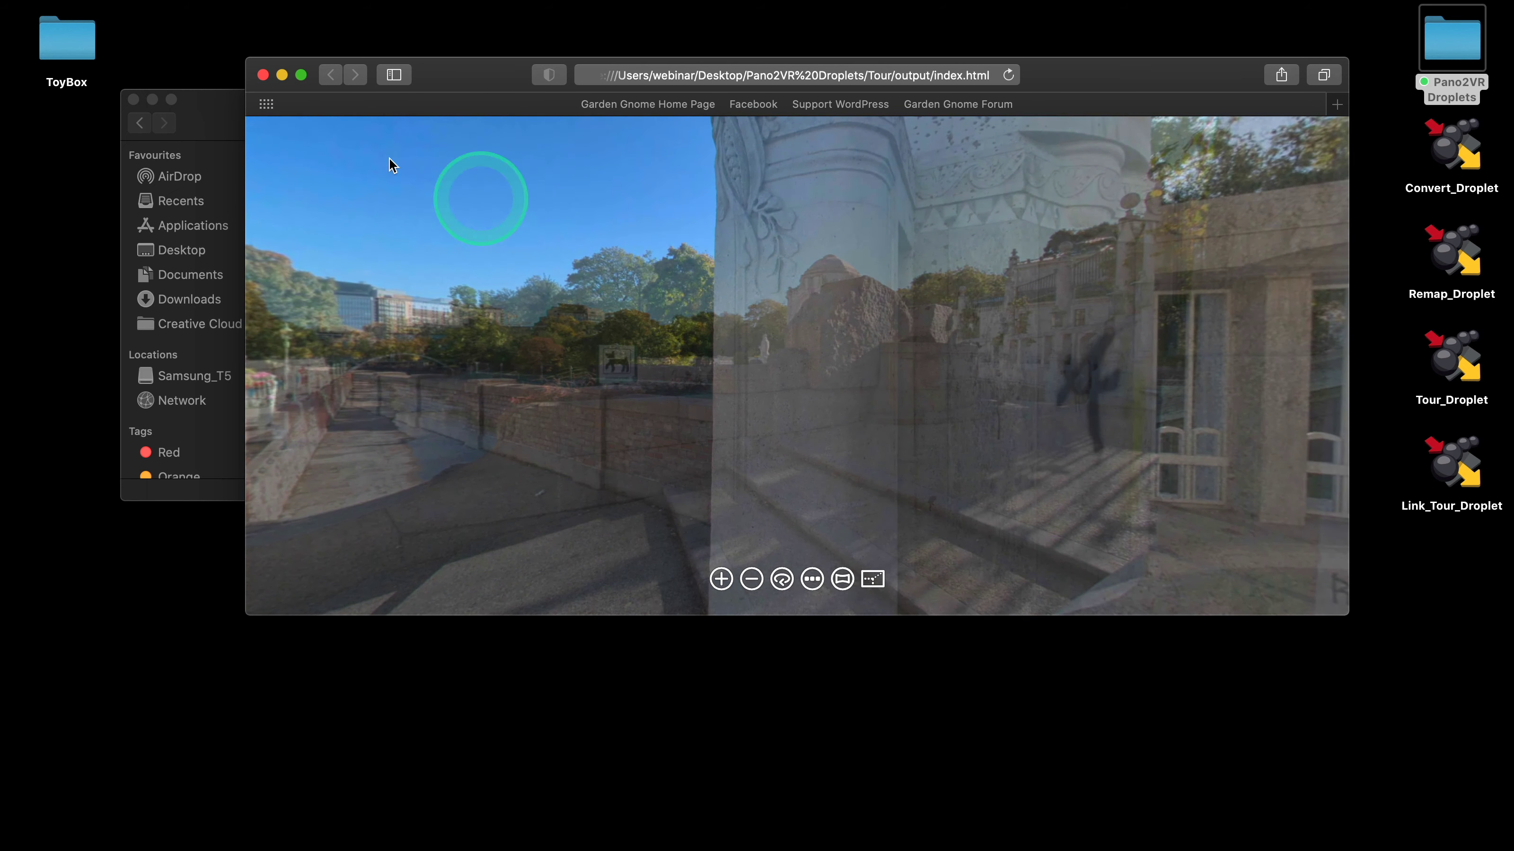
click(263, 75)
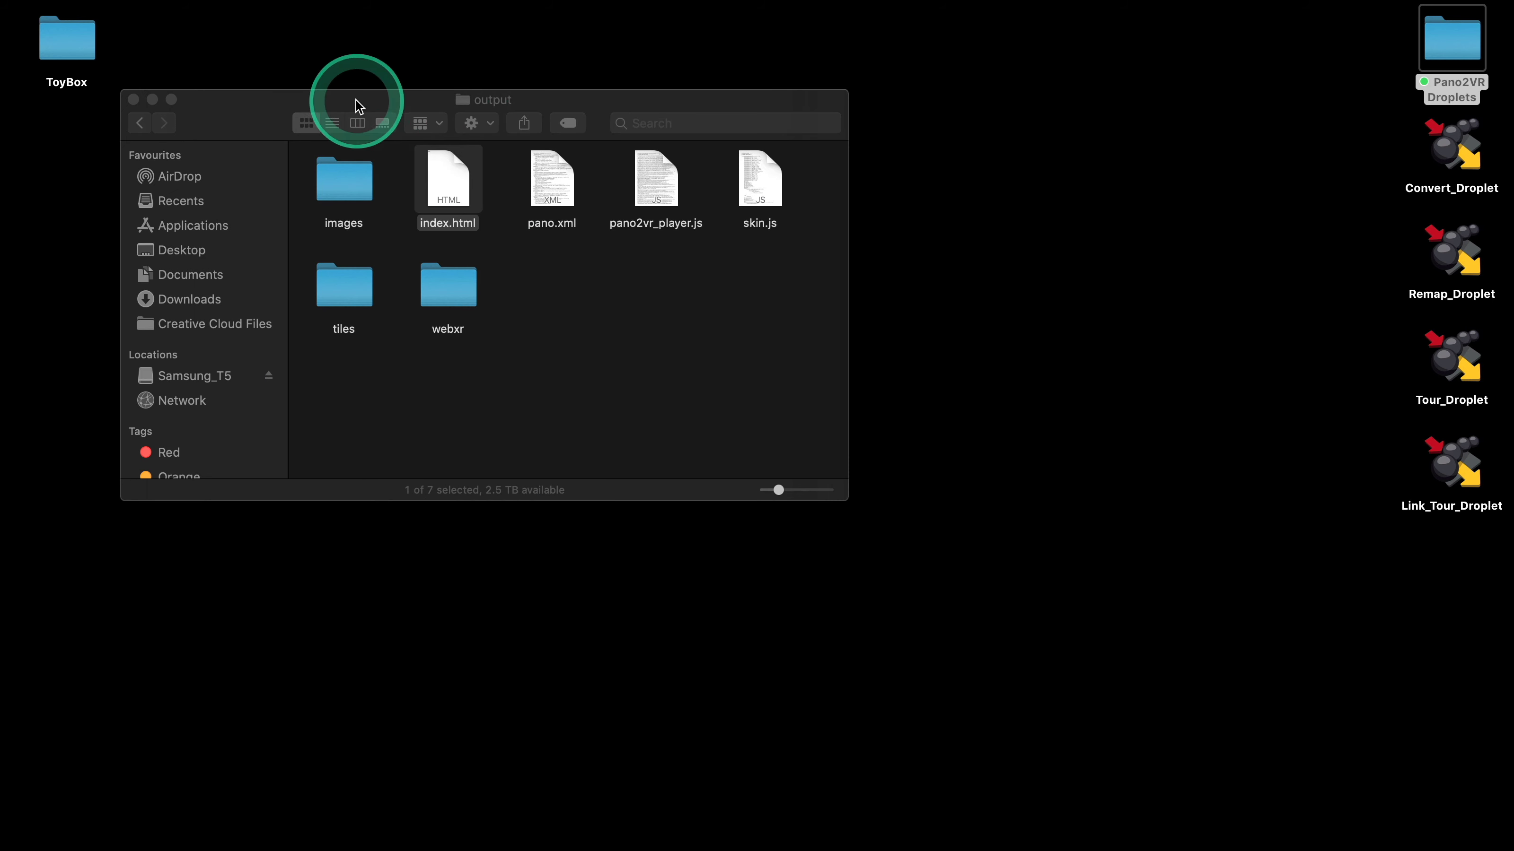
Return to the Tour folder and open the tour.p2vr project in Pano2VR
drag(340, 107, 622, 130)
click(427, 146)
click(834, 351)
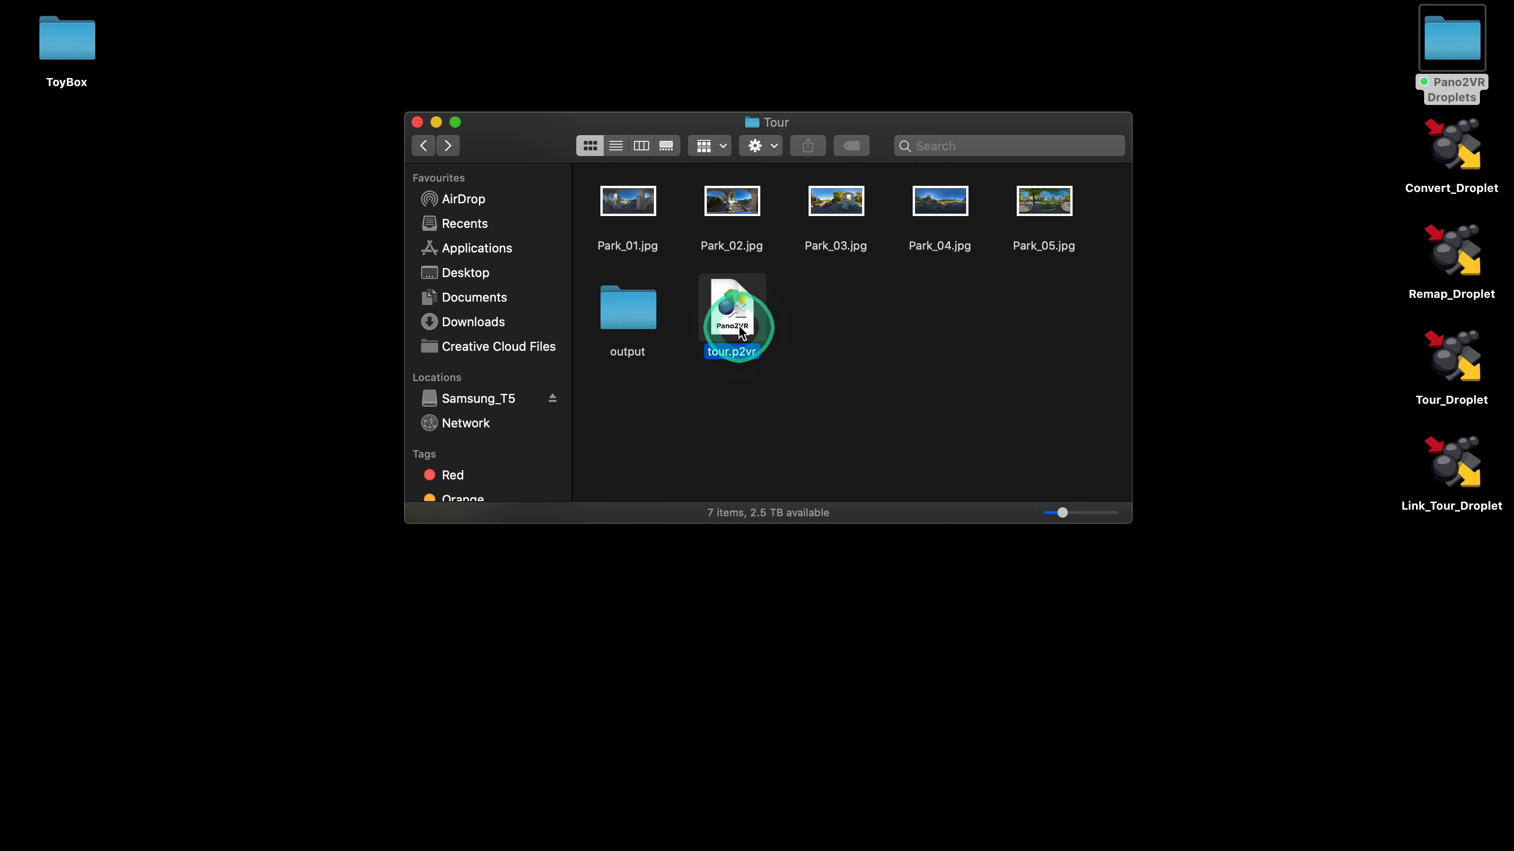
double_click(741, 333)
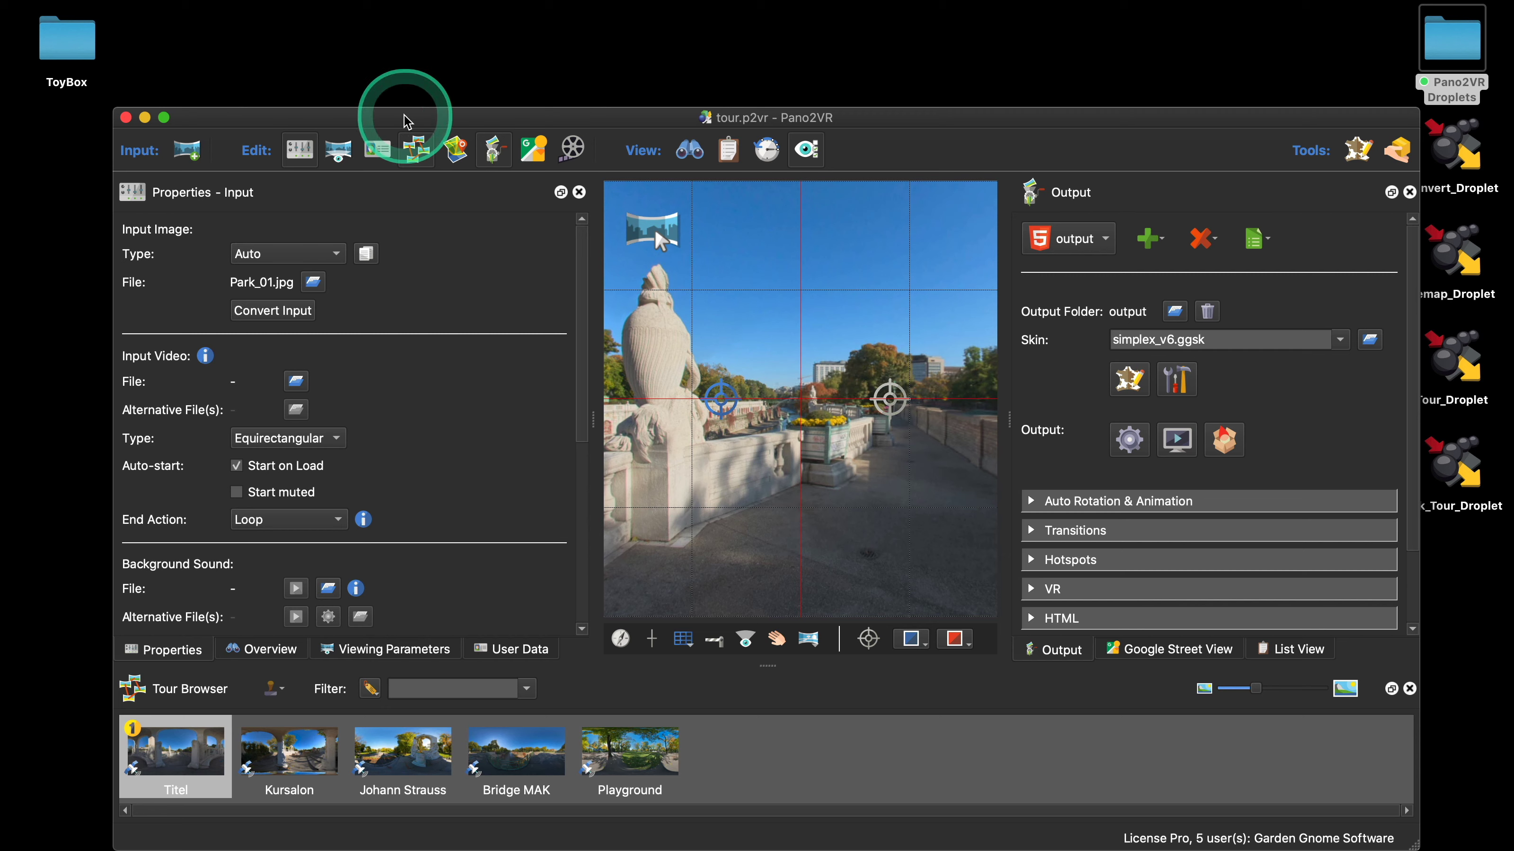
Remove all automatic links between the tour's nodes
mouse_move(289, 14)
click(334, 18)
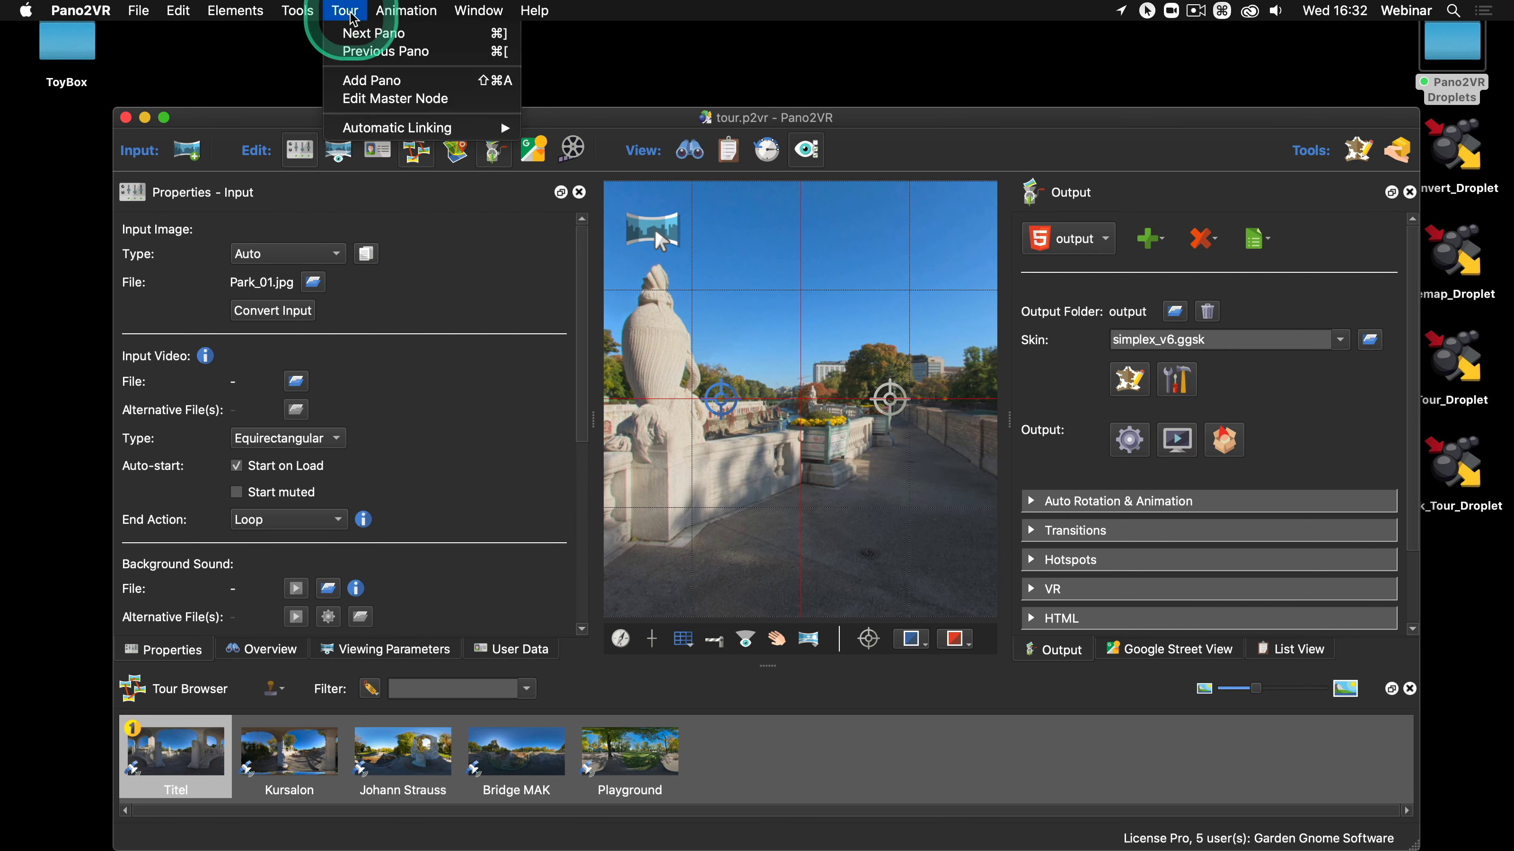
click(417, 127)
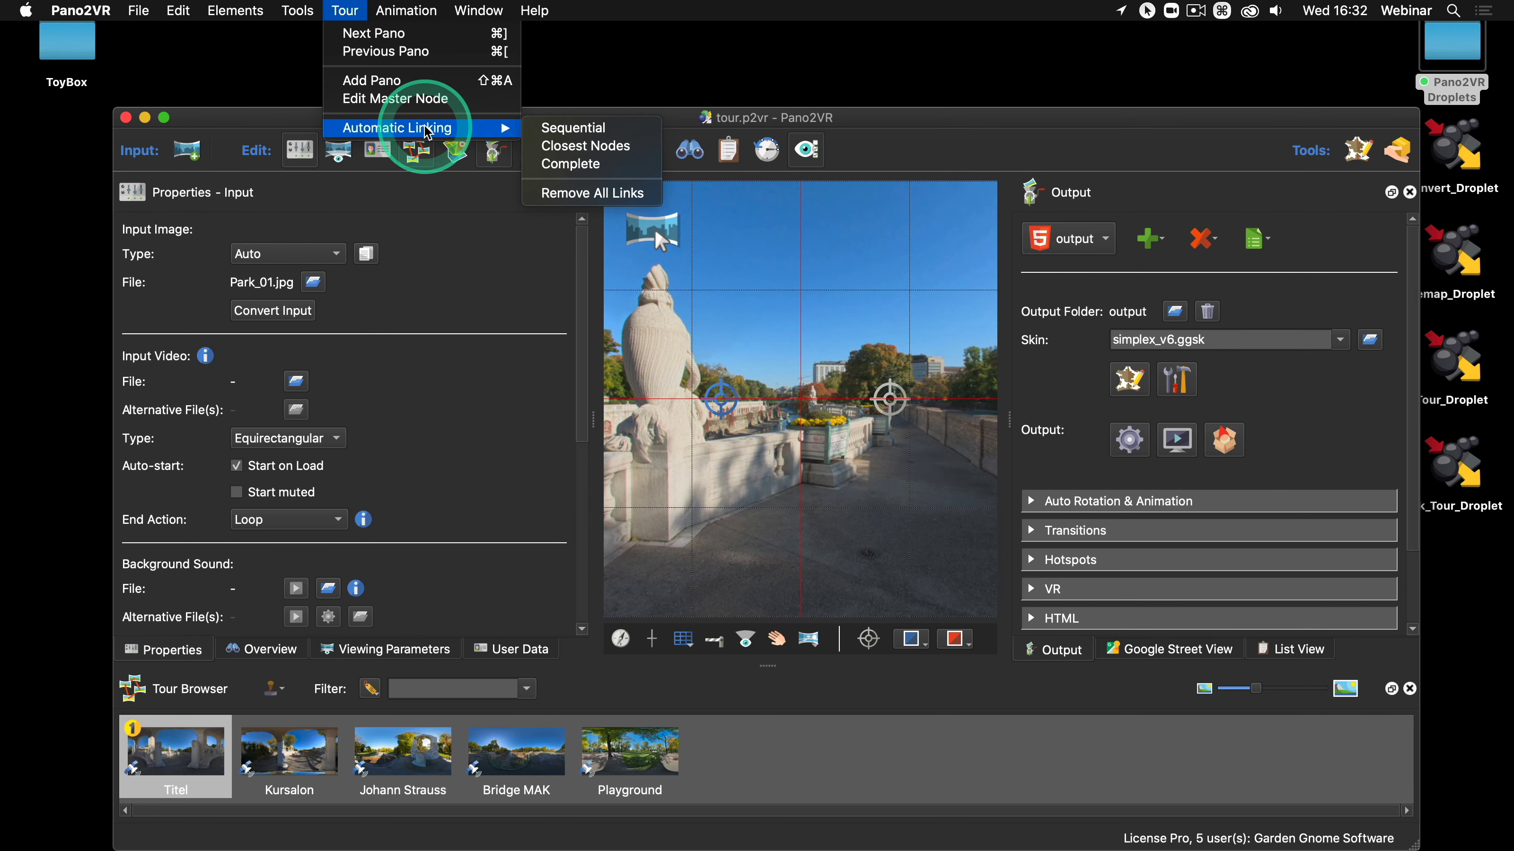
click(583, 196)
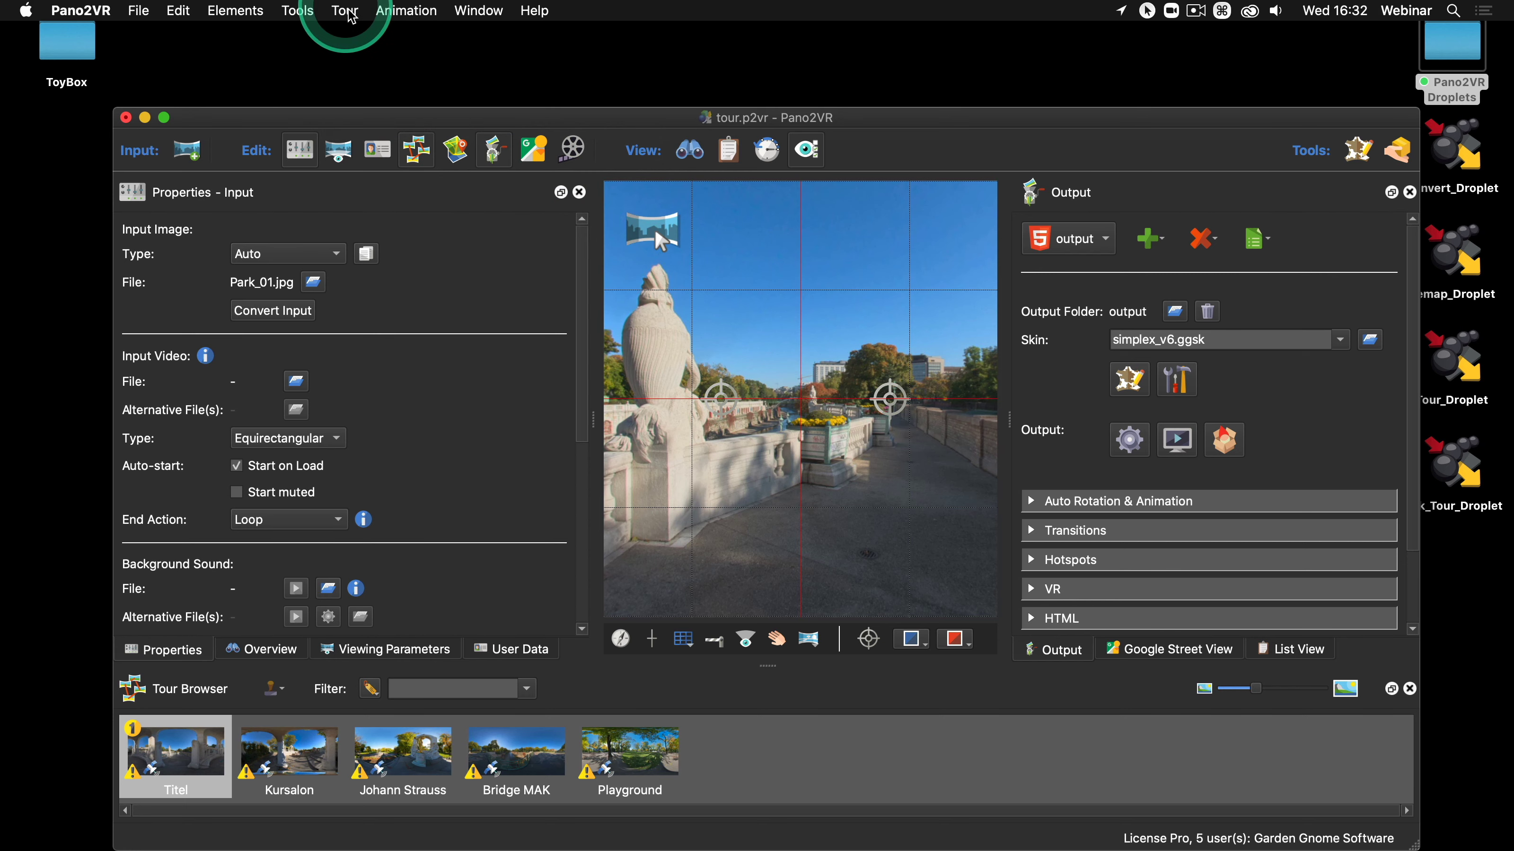
Link the tour nodes automatically with the Sequential method and generate the HTML5 output
click(344, 10)
mouse_move(429, 130)
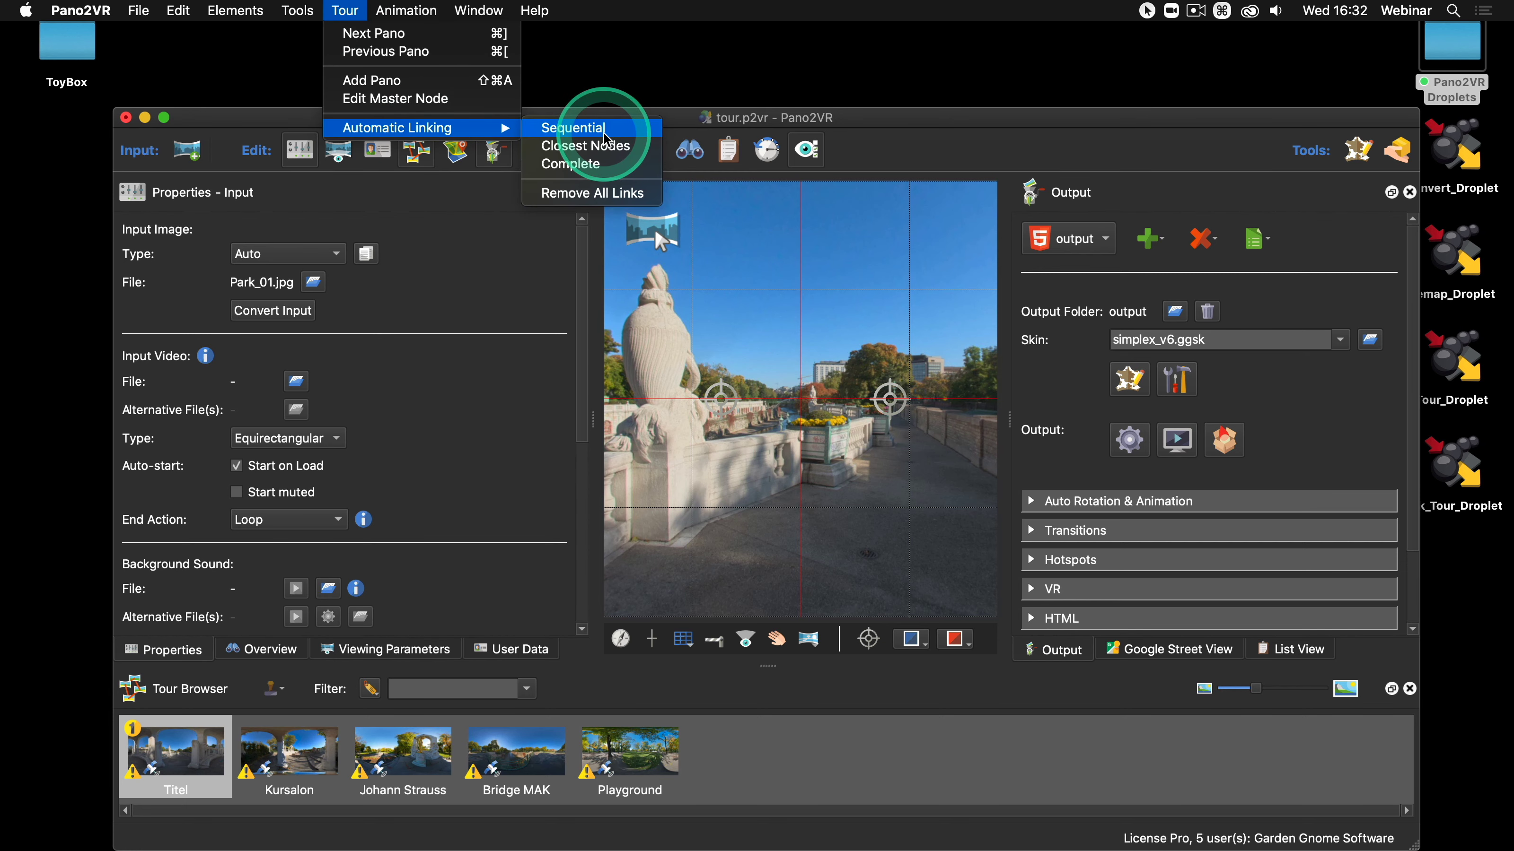
click(581, 128)
click(1128, 439)
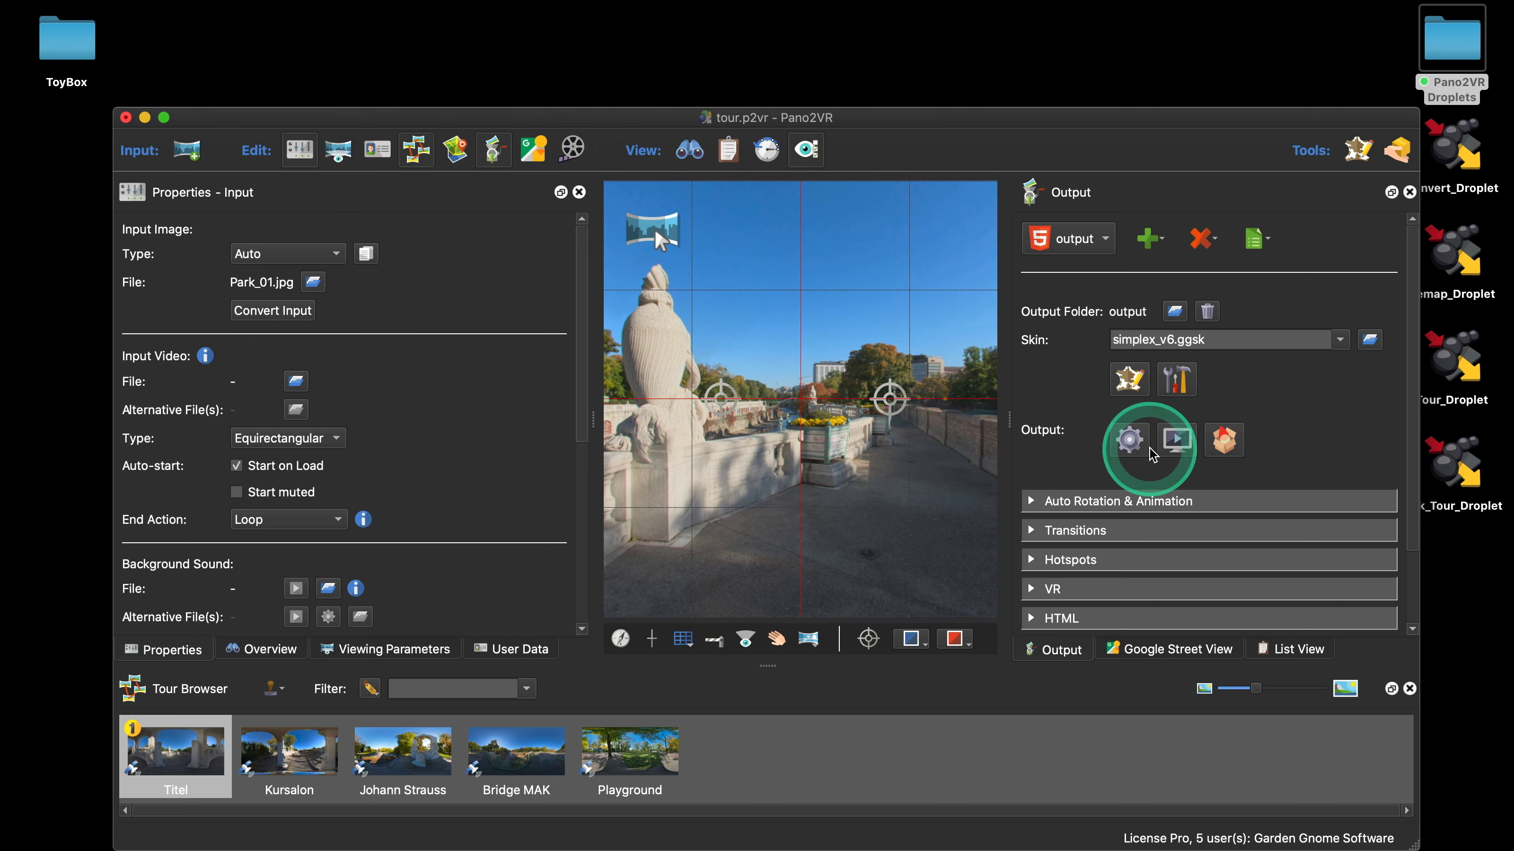
click(870, 495)
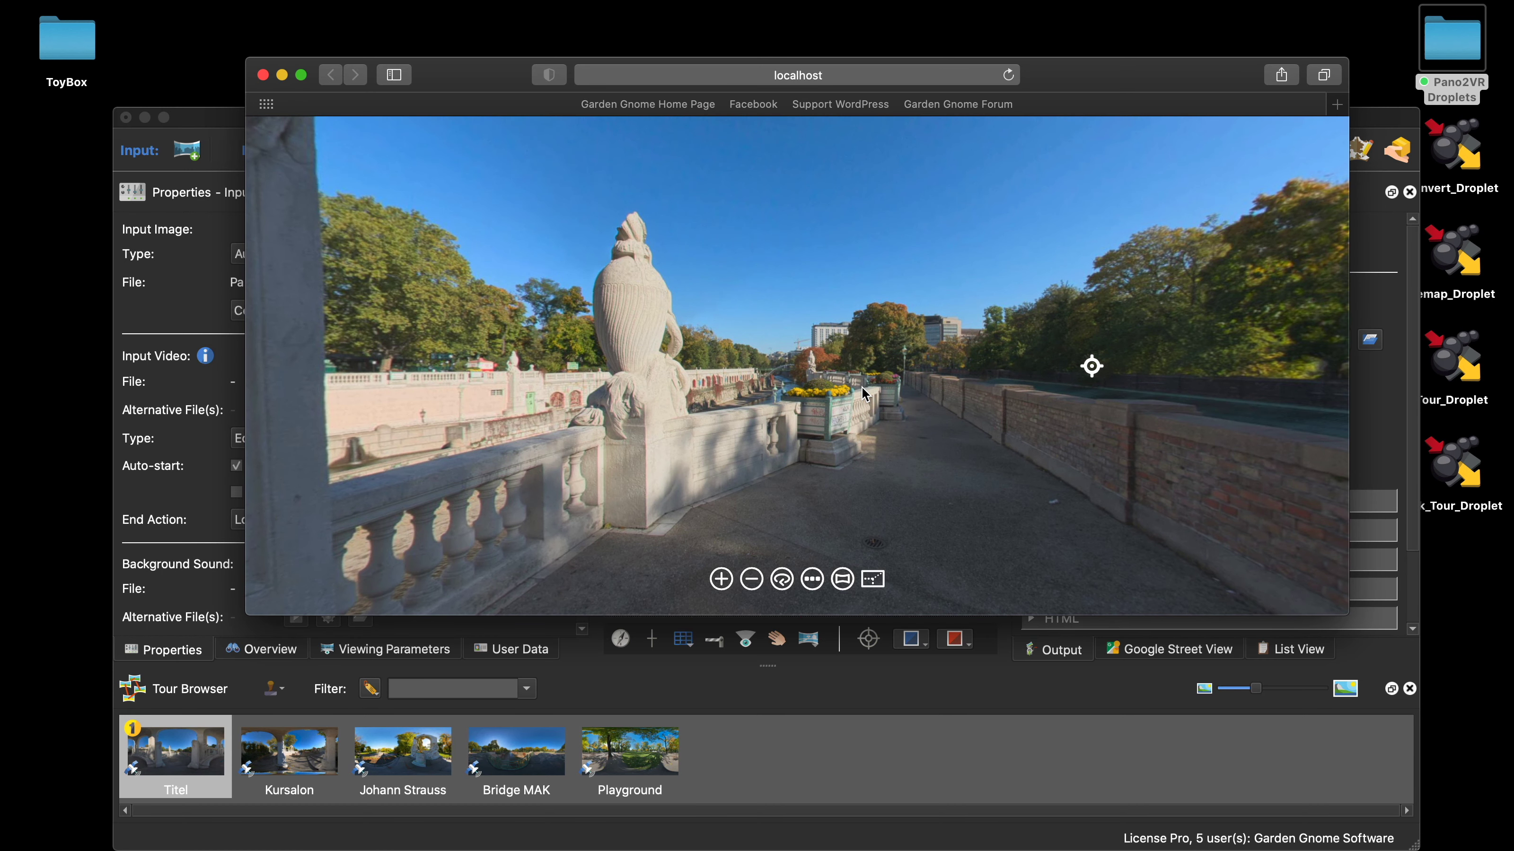
Look around the sequentially linked tour, follow its hotspots between nodes, and close the browser window
drag(864, 394, 794, 415)
click(789, 376)
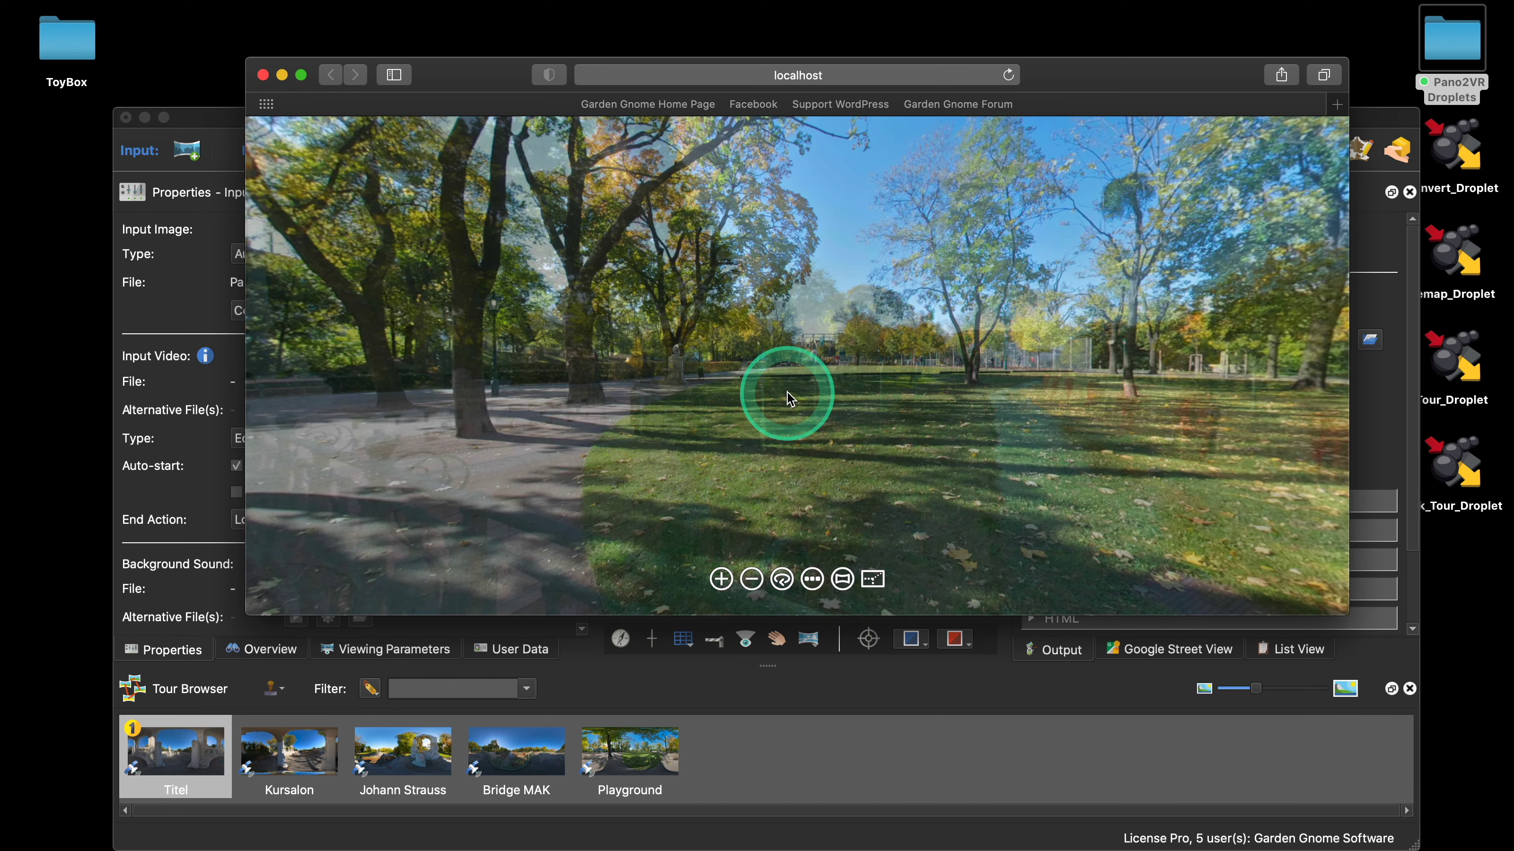
click(262, 74)
click(507, 316)
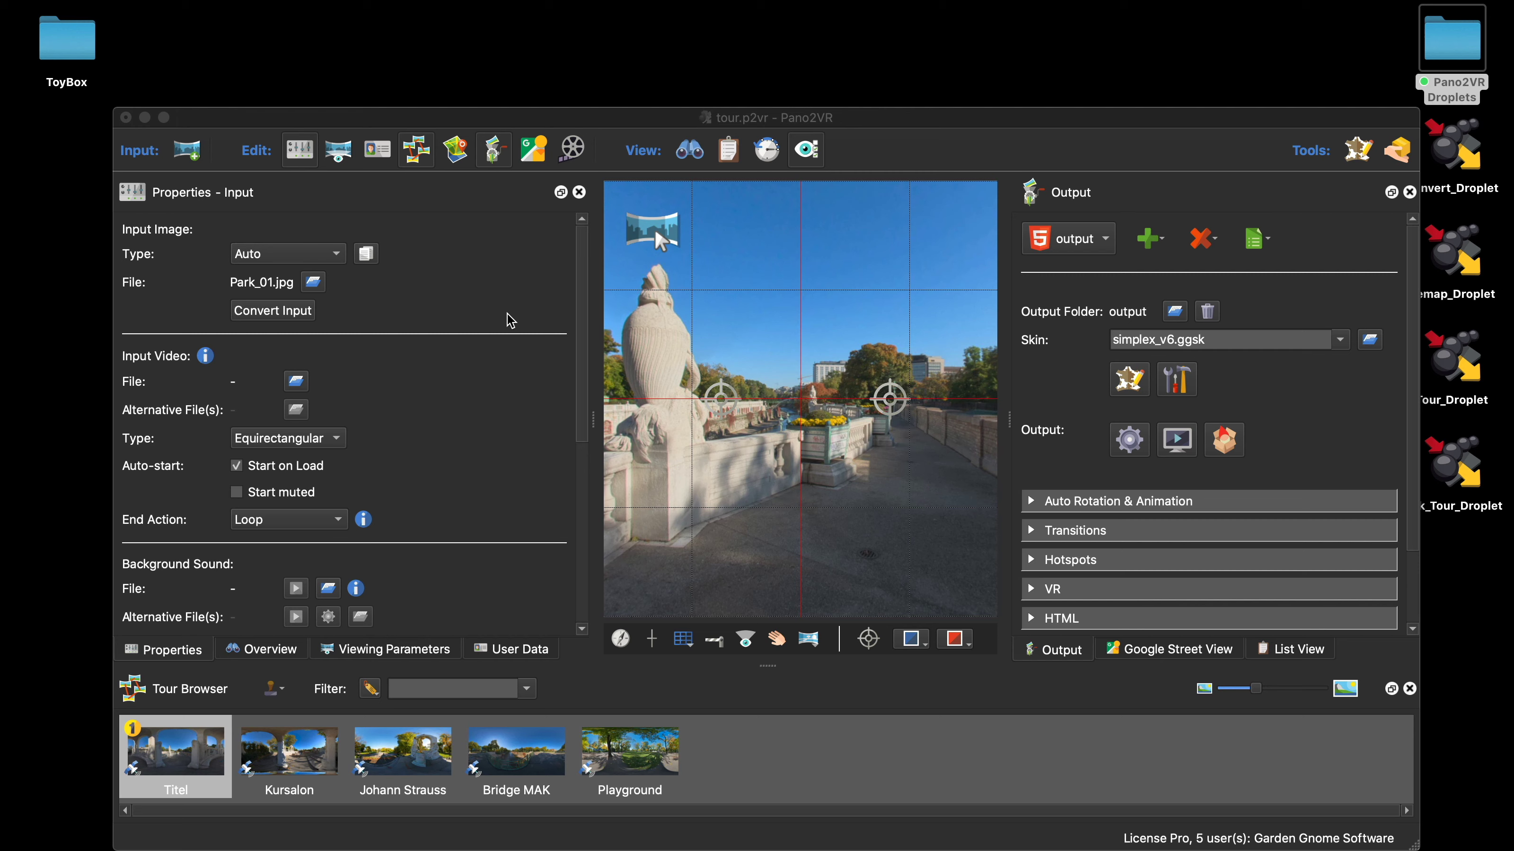
scroll(415, 294, down, 2)
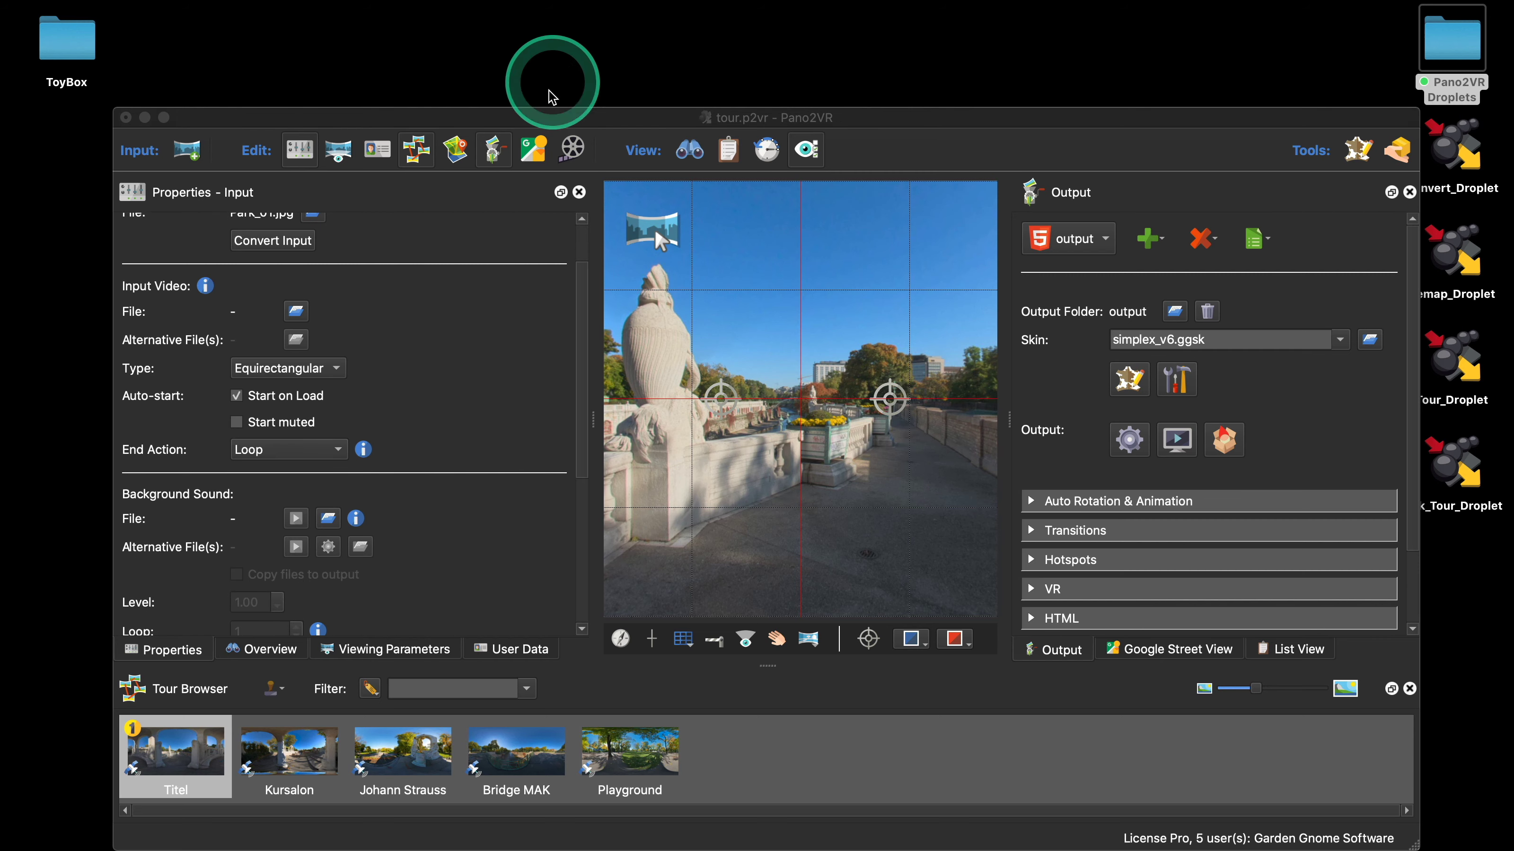
scroll(757, 396, down, 3)
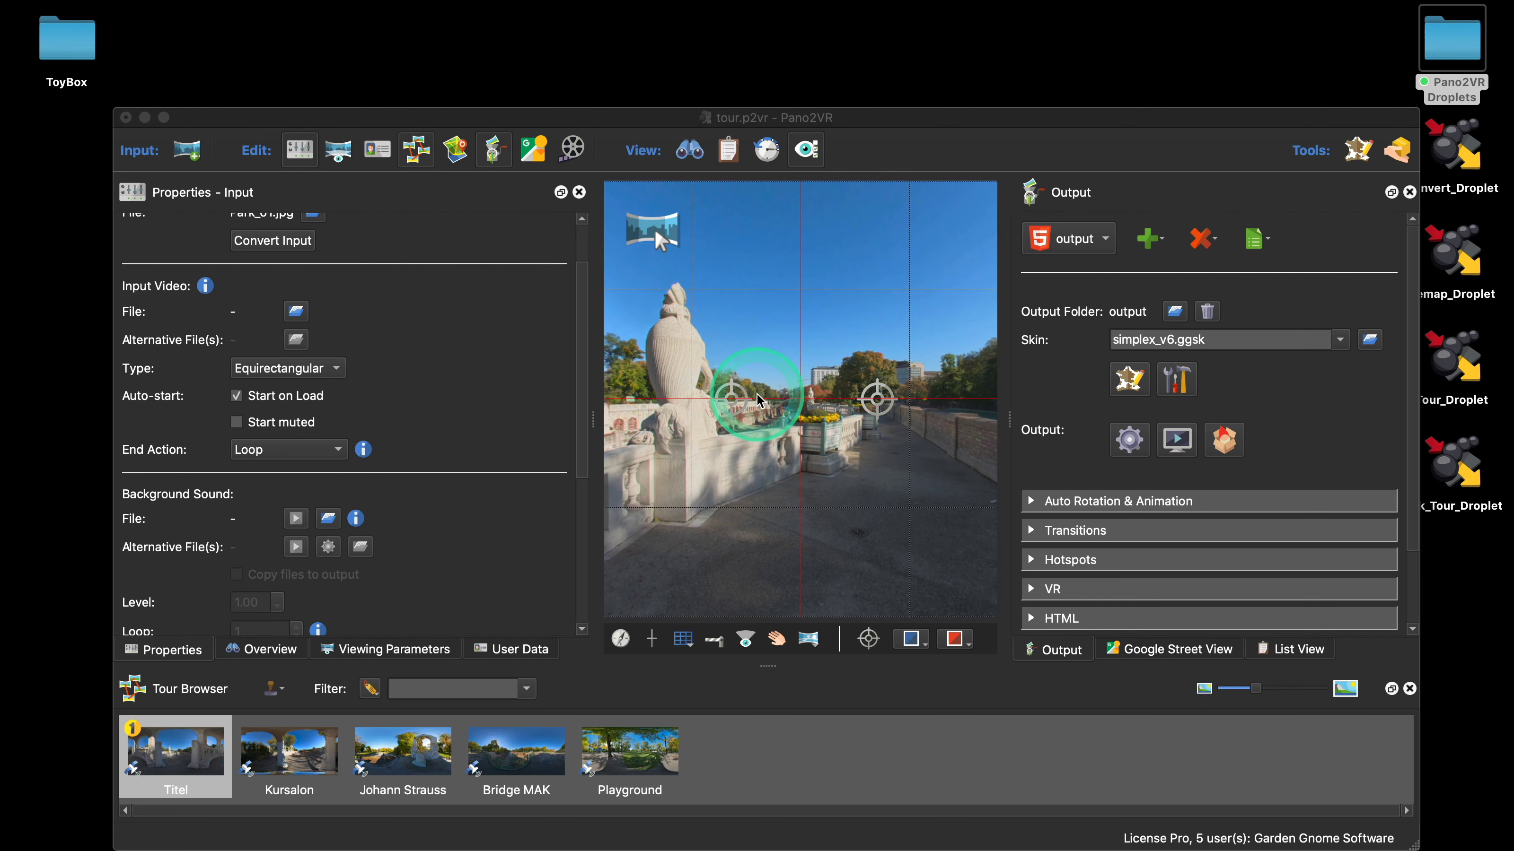
scroll(757, 396, up, 2)
drag(823, 510, 841, 378)
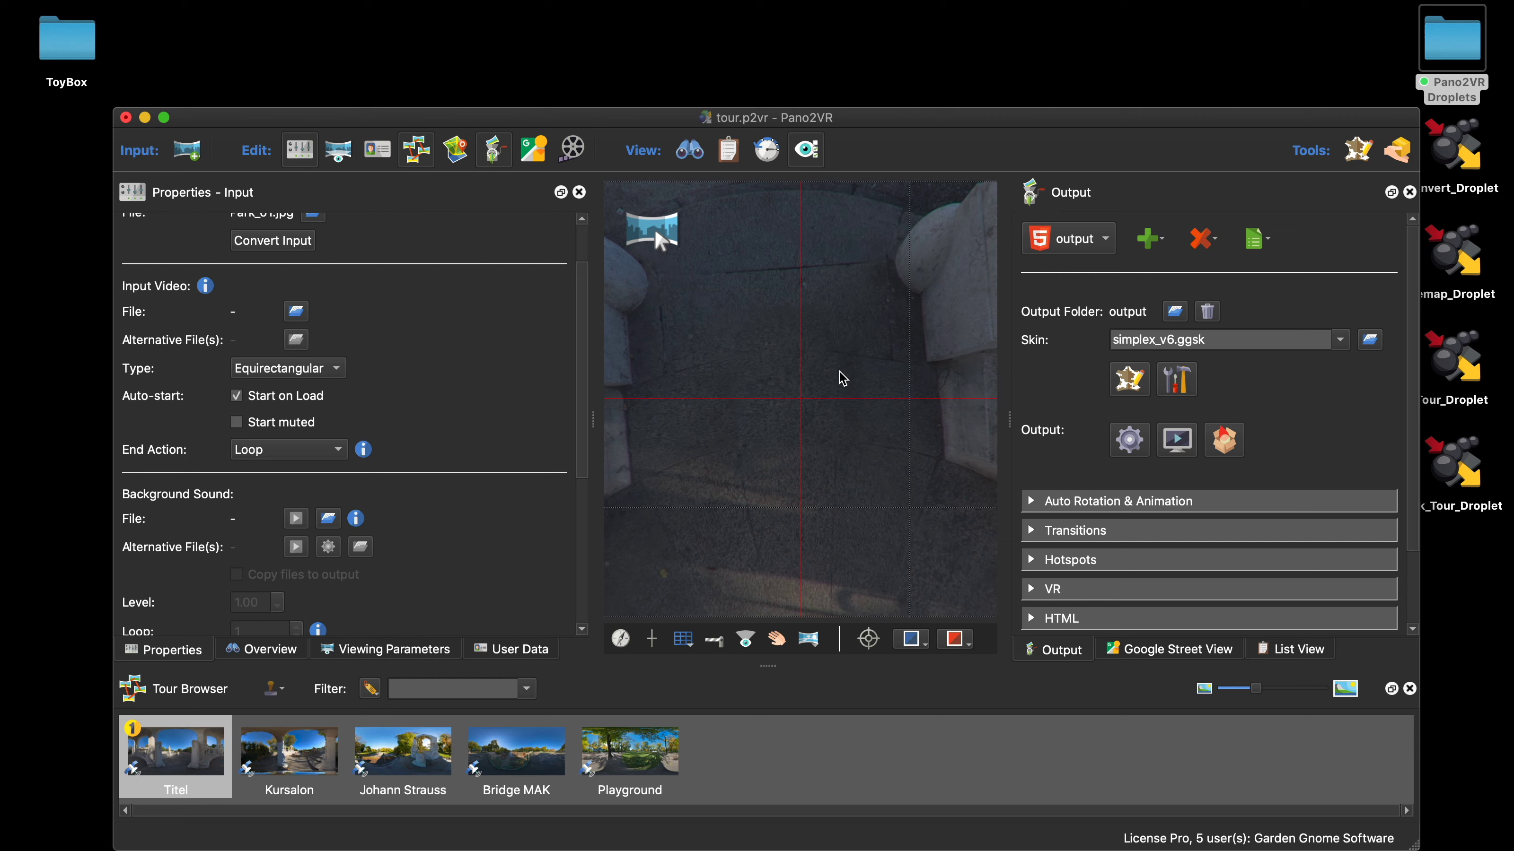
click(804, 405)
click(812, 375)
drag(940, 119, 934, 77)
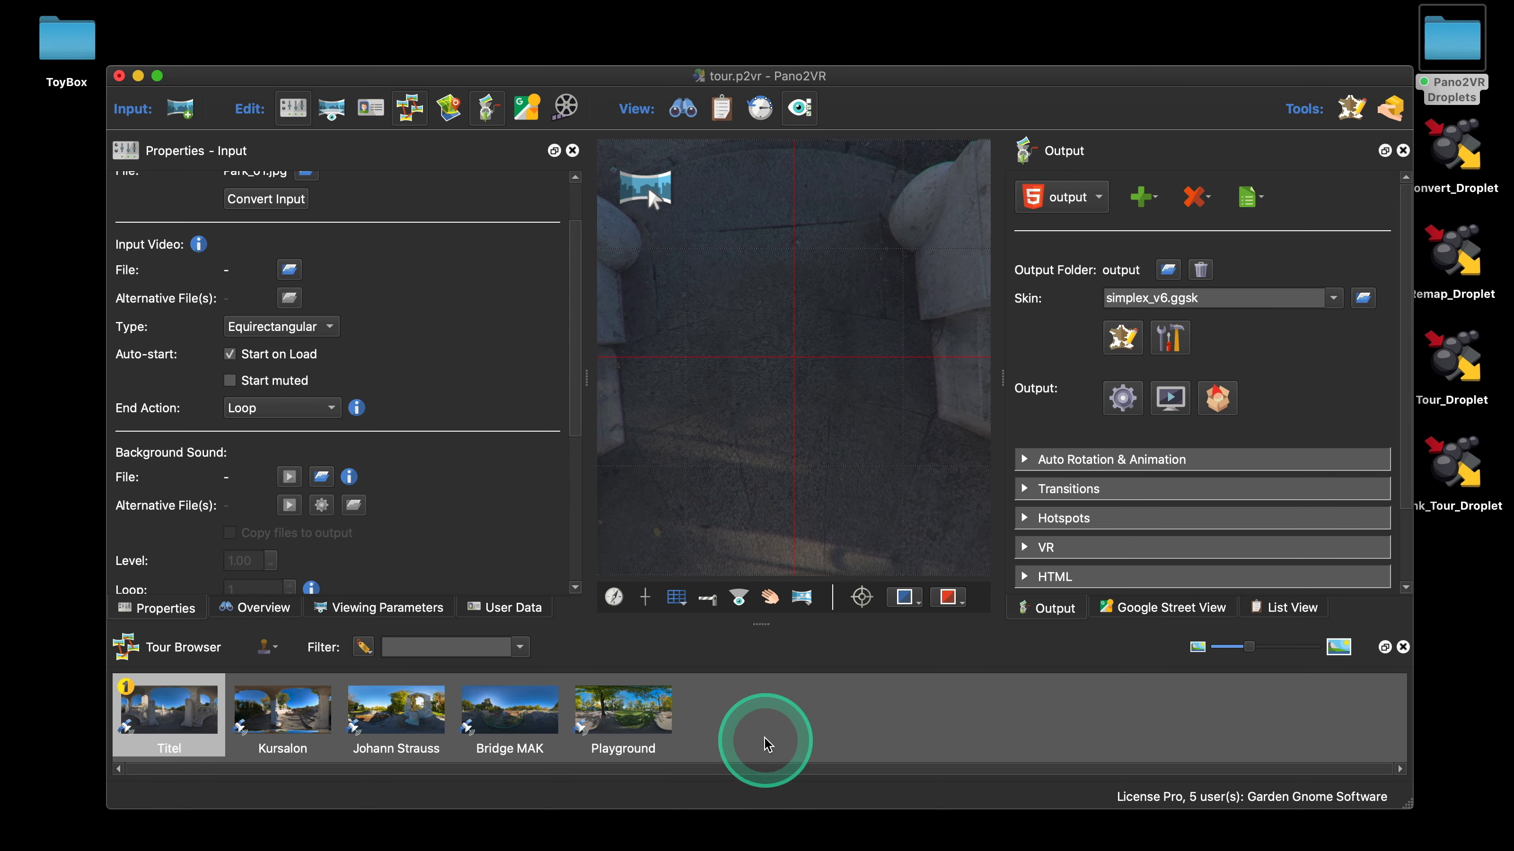
right_click(768, 721)
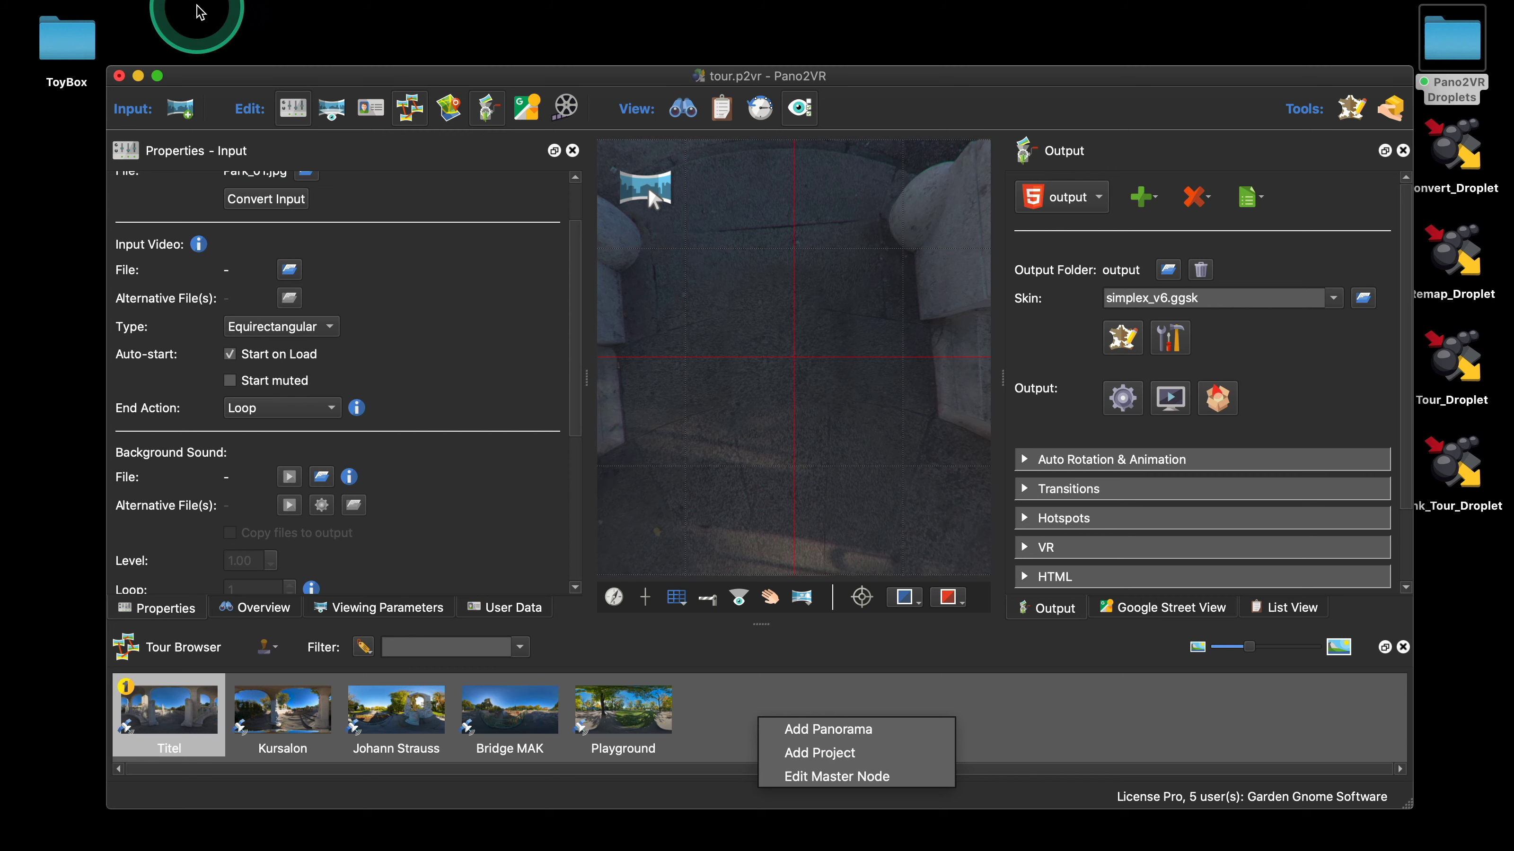
drag(169, 77, 185, 67)
Close the tour.p2vr project without saving the changes and close the Tour folder window
click(135, 66)
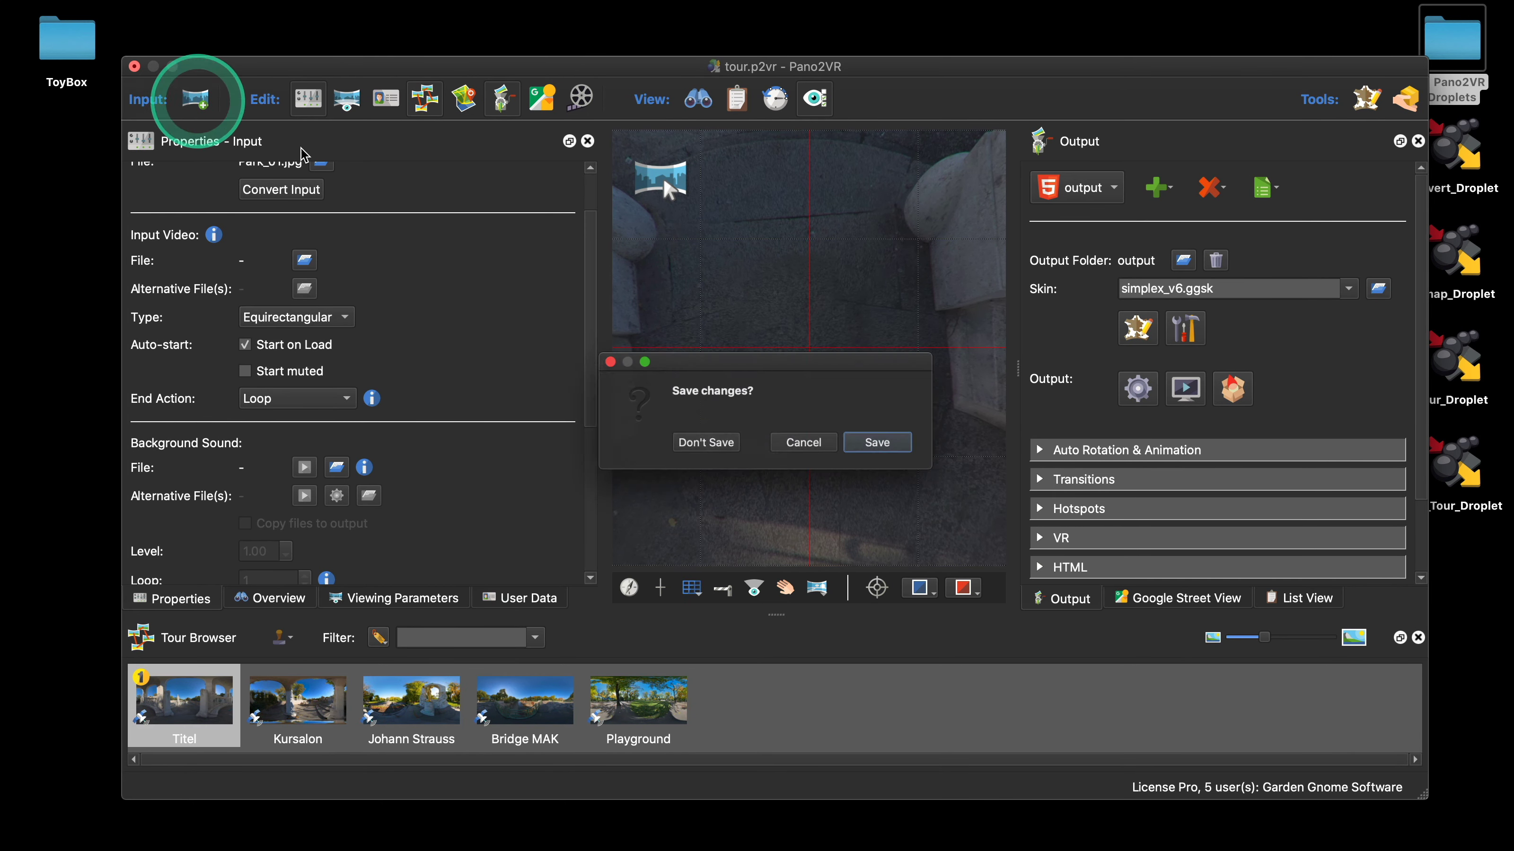
click(695, 444)
click(755, 411)
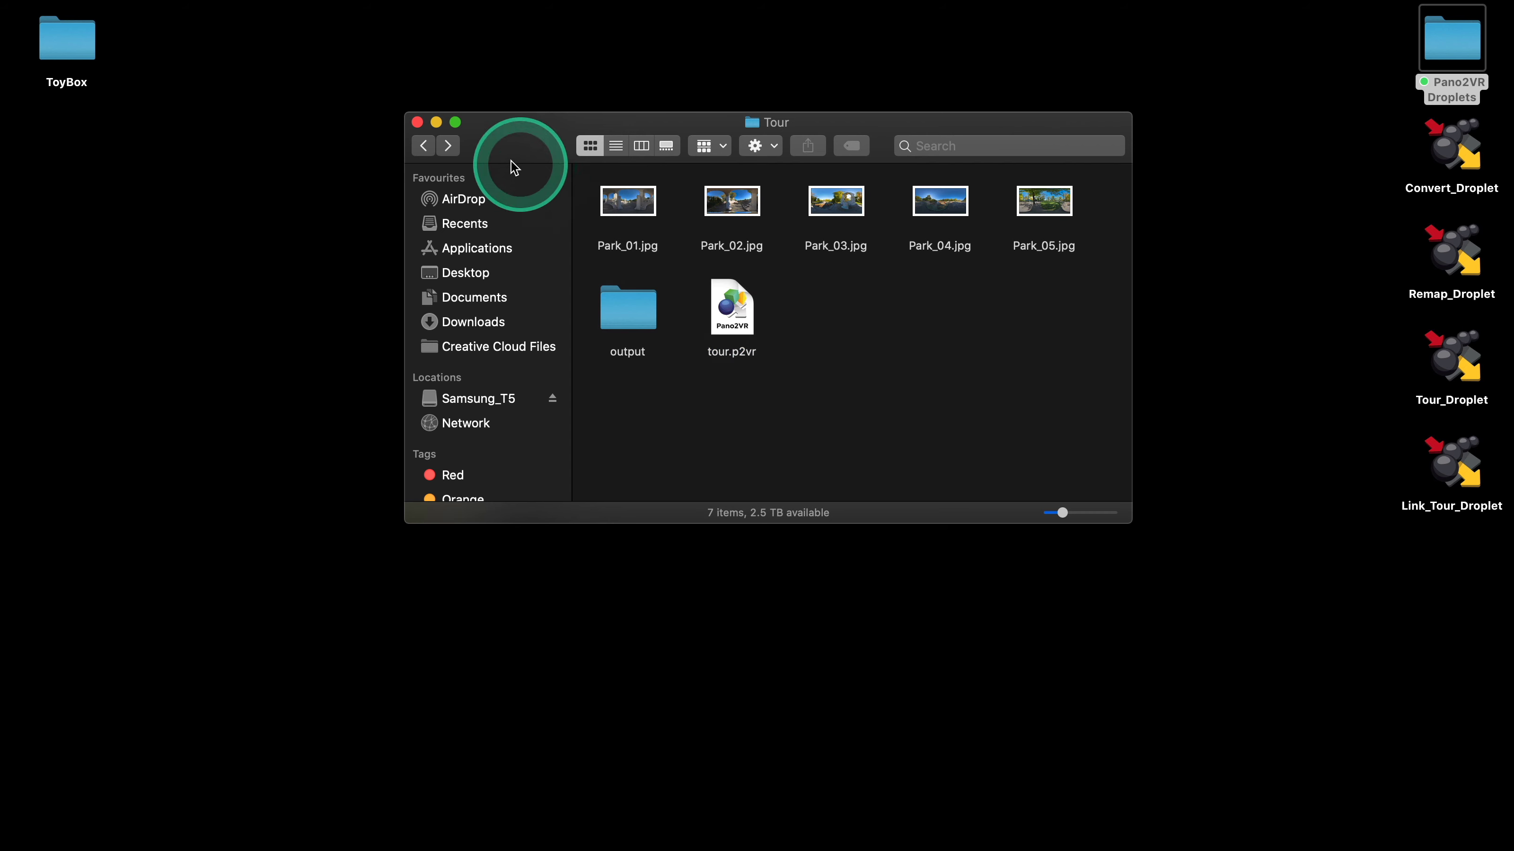
click(417, 122)
click(851, 249)
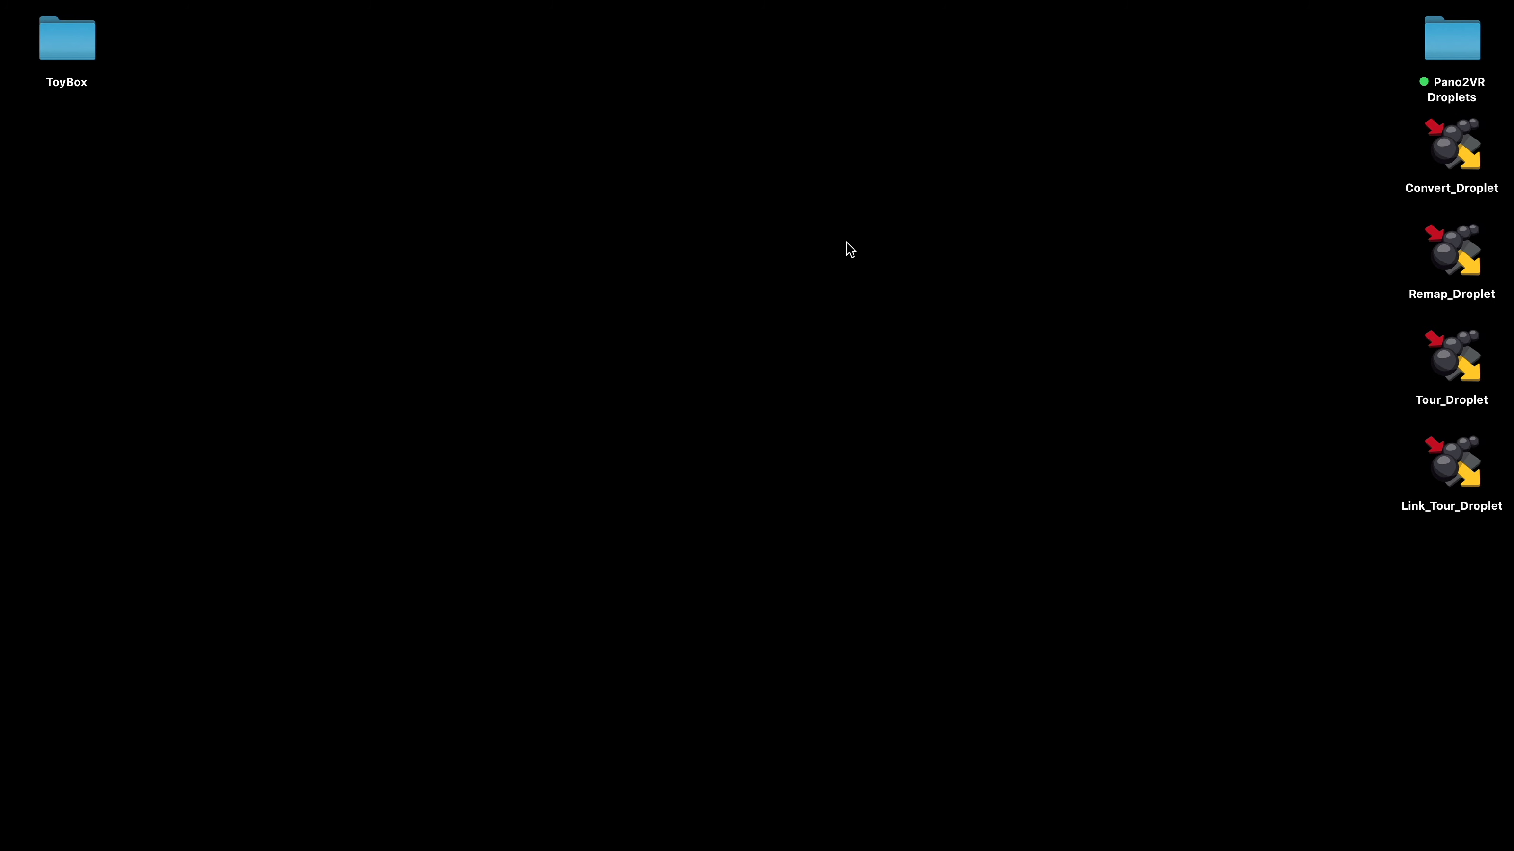
click(850, 249)
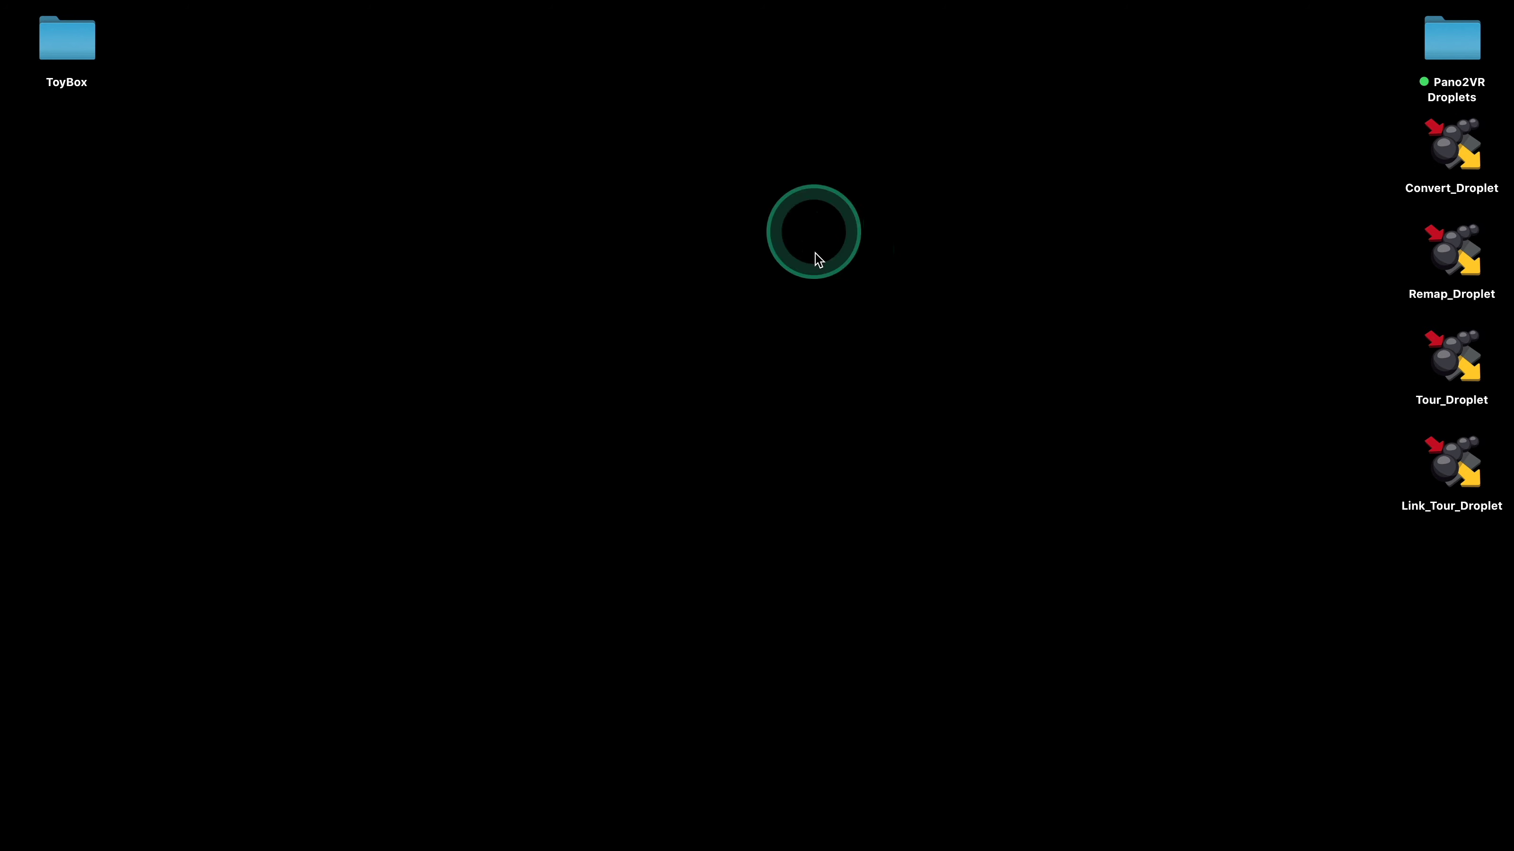
Open Link_Tour_Droplet for editing and enable creating files for external embedding in its HTML template parameters
drag(1456, 473, 1458, 479)
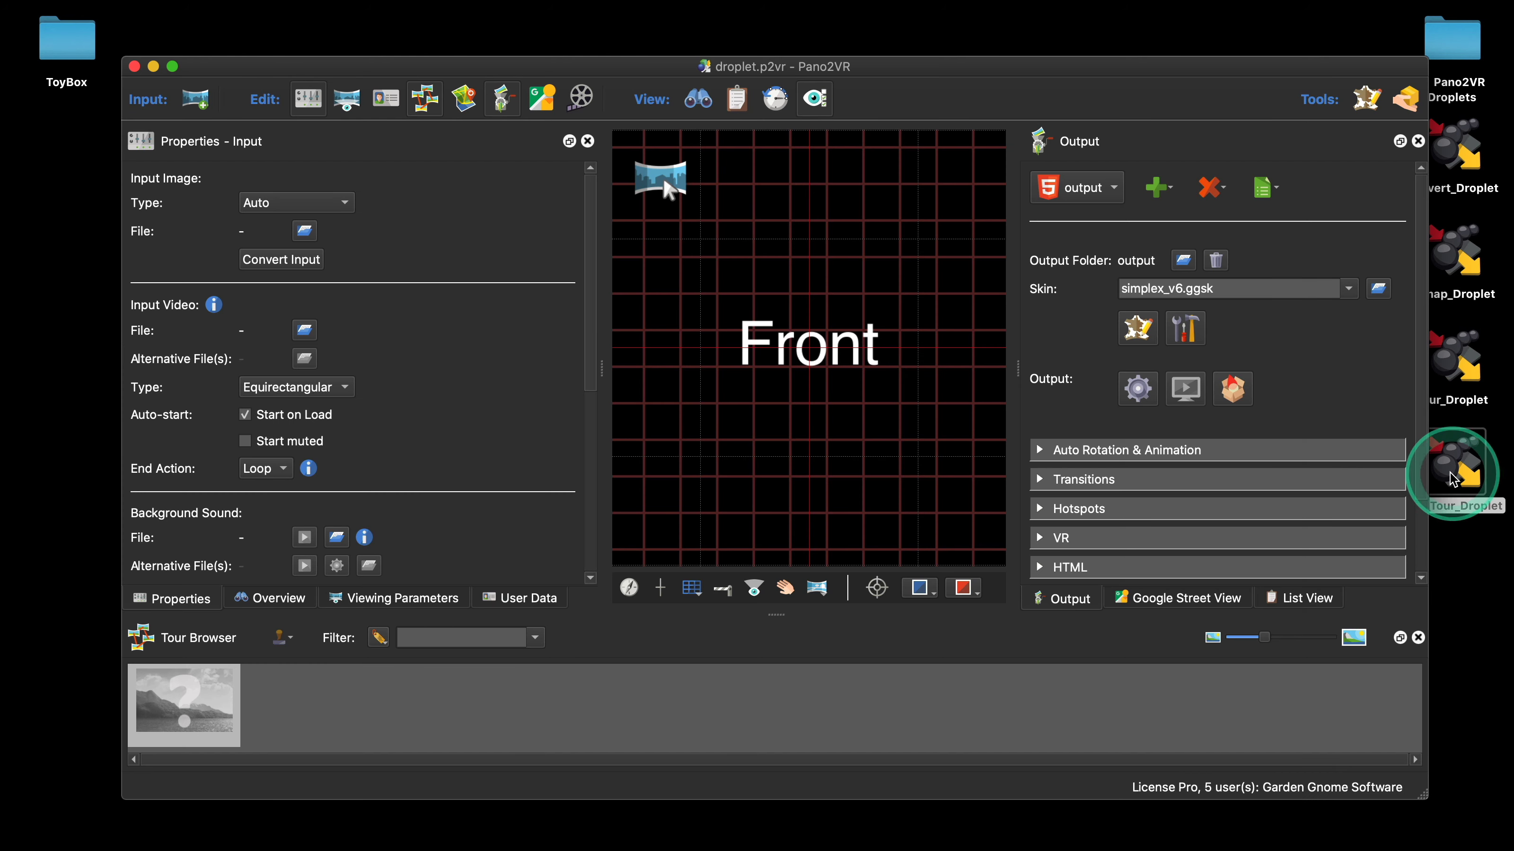
scroll(1312, 421, down, 3)
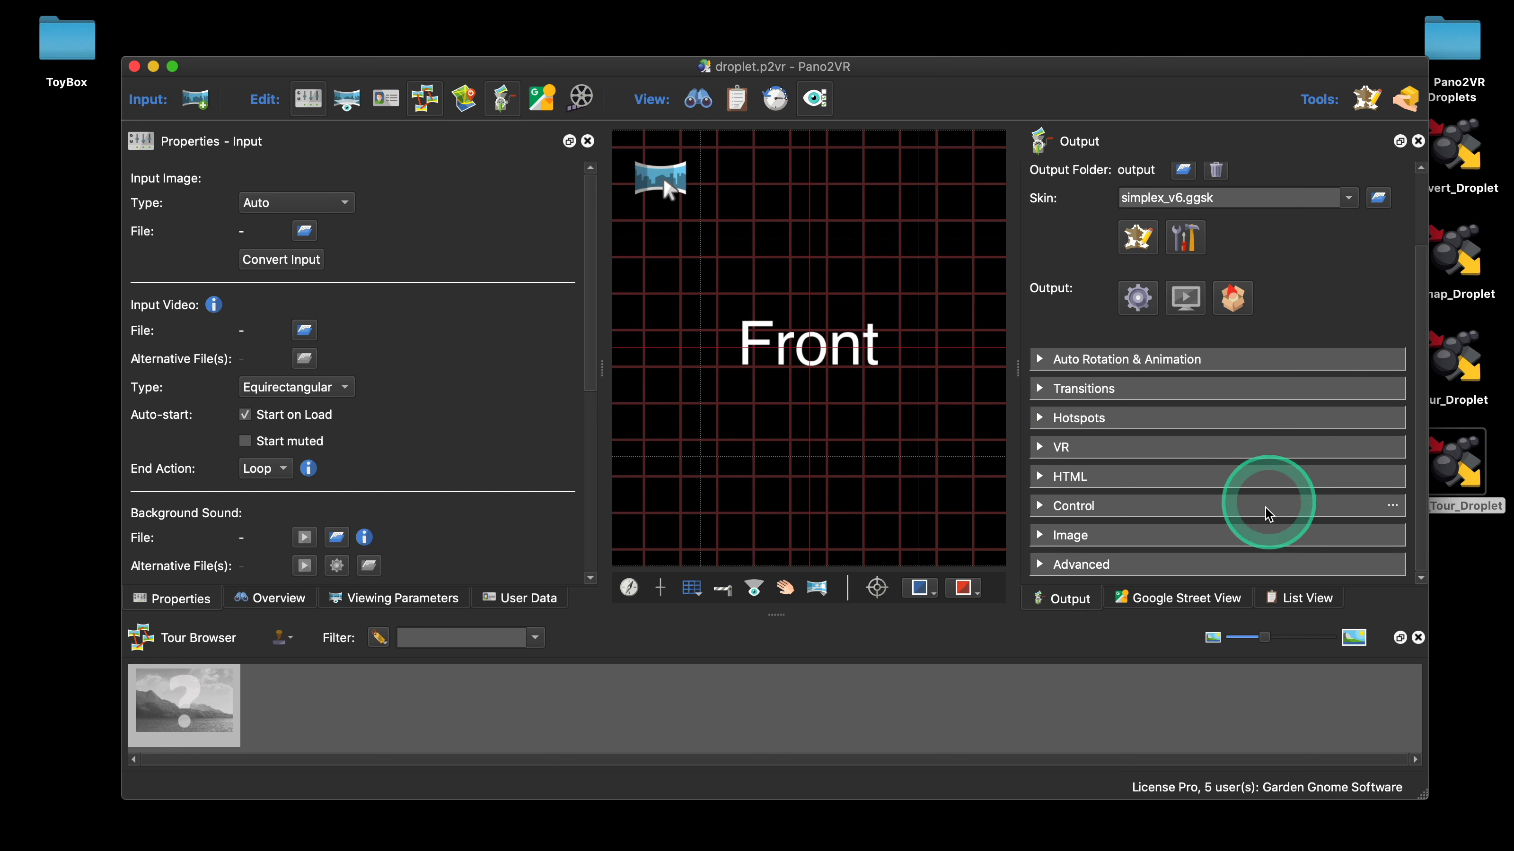
click(1041, 476)
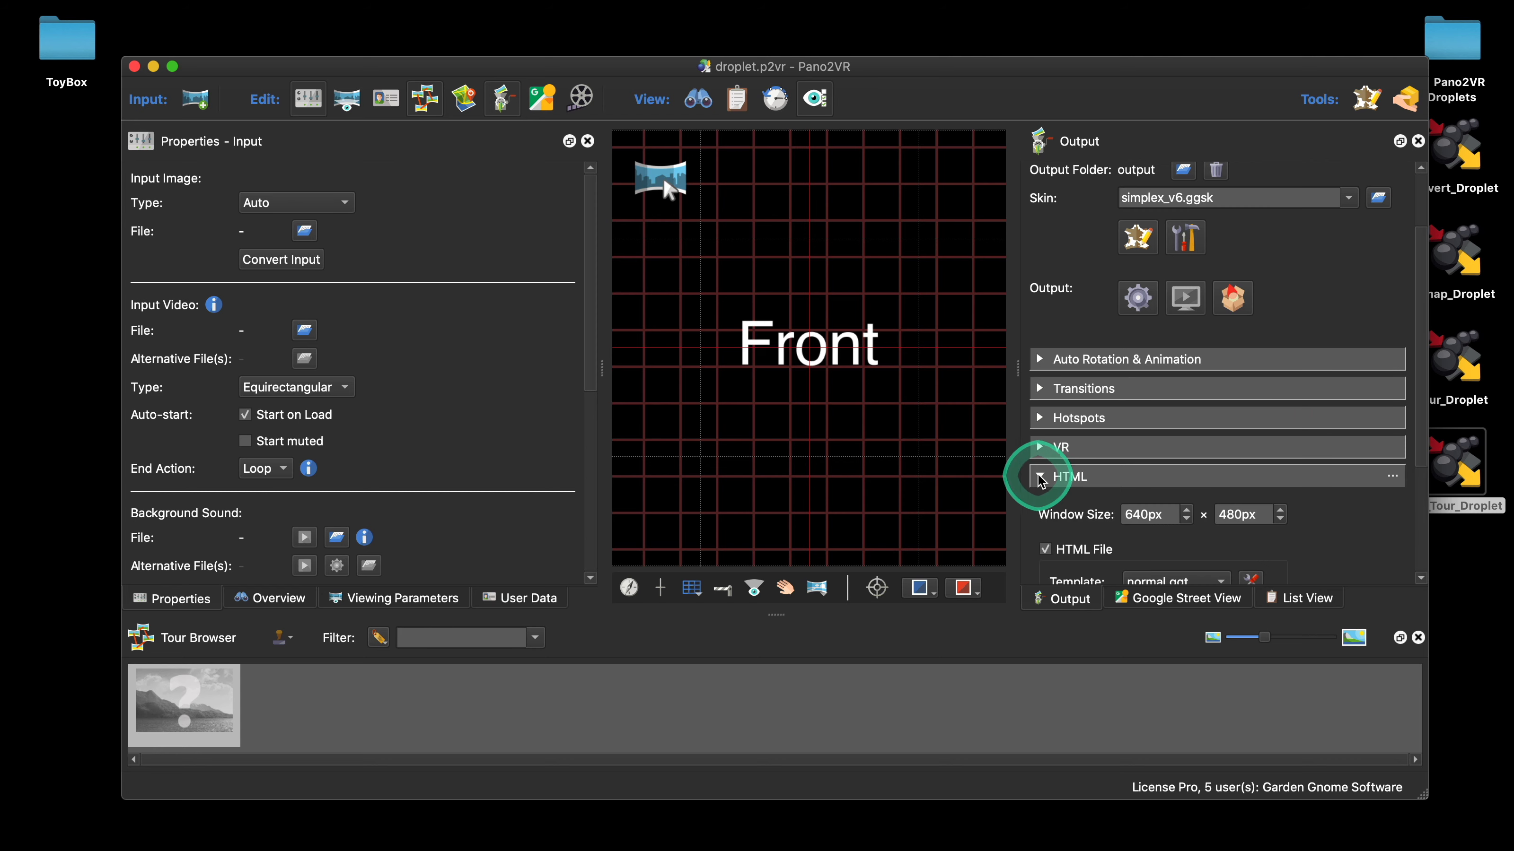
scroll(1162, 435, down, 5)
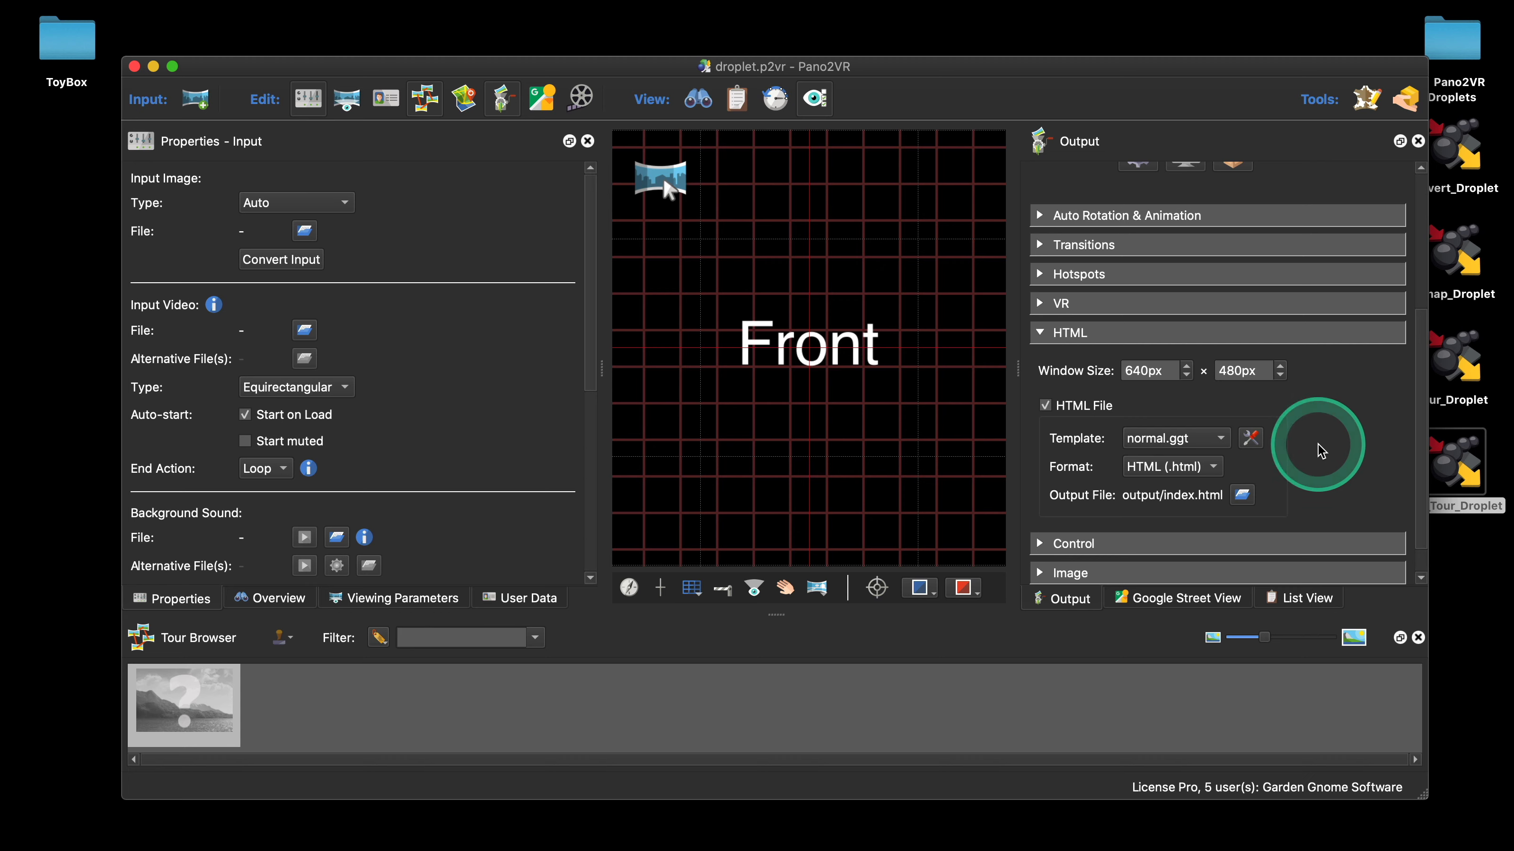
click(1250, 441)
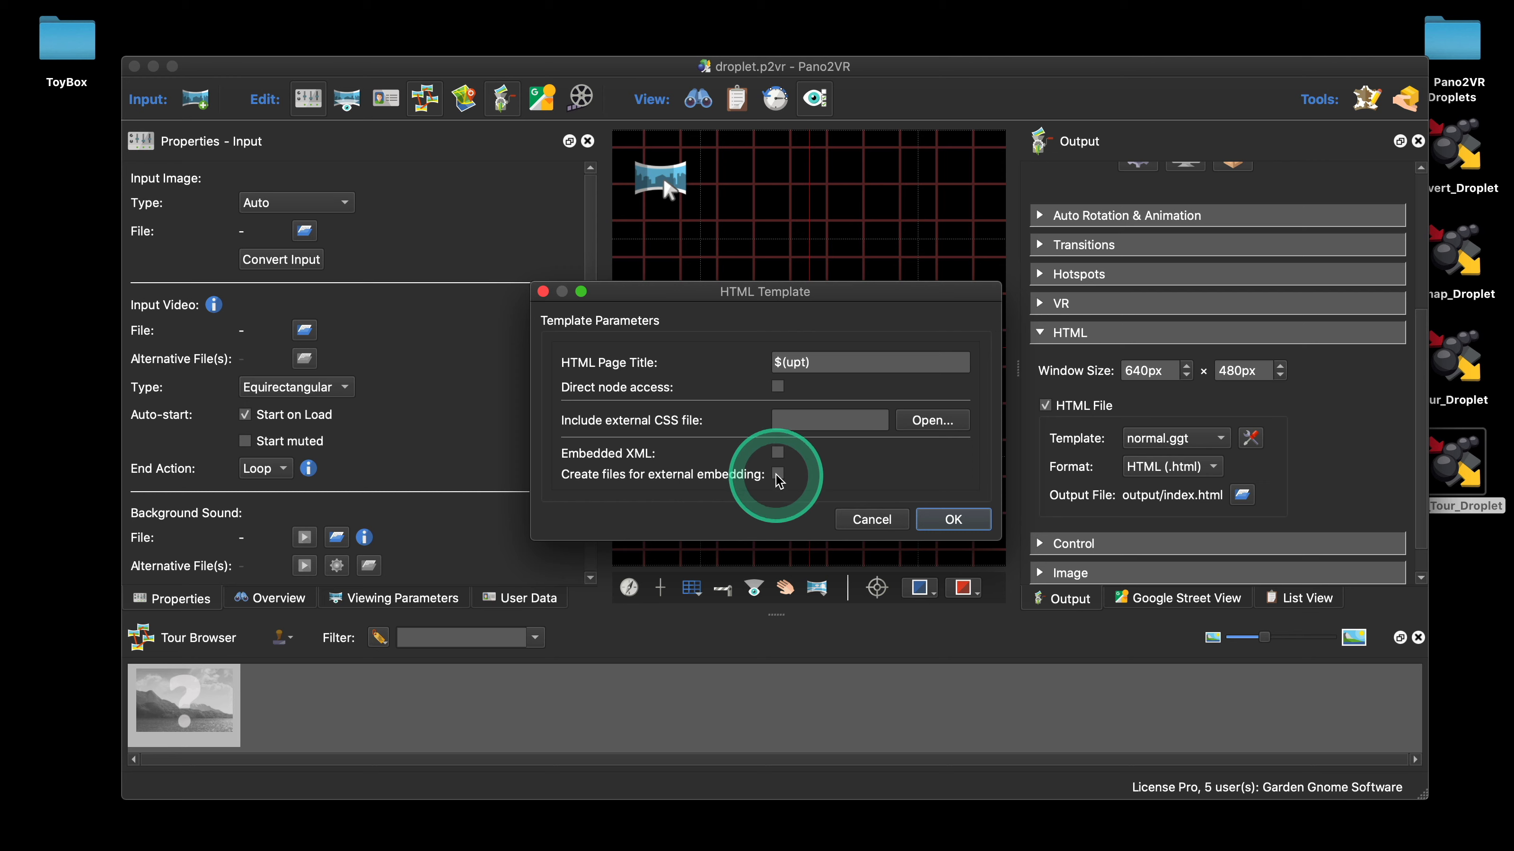
click(778, 475)
click(953, 520)
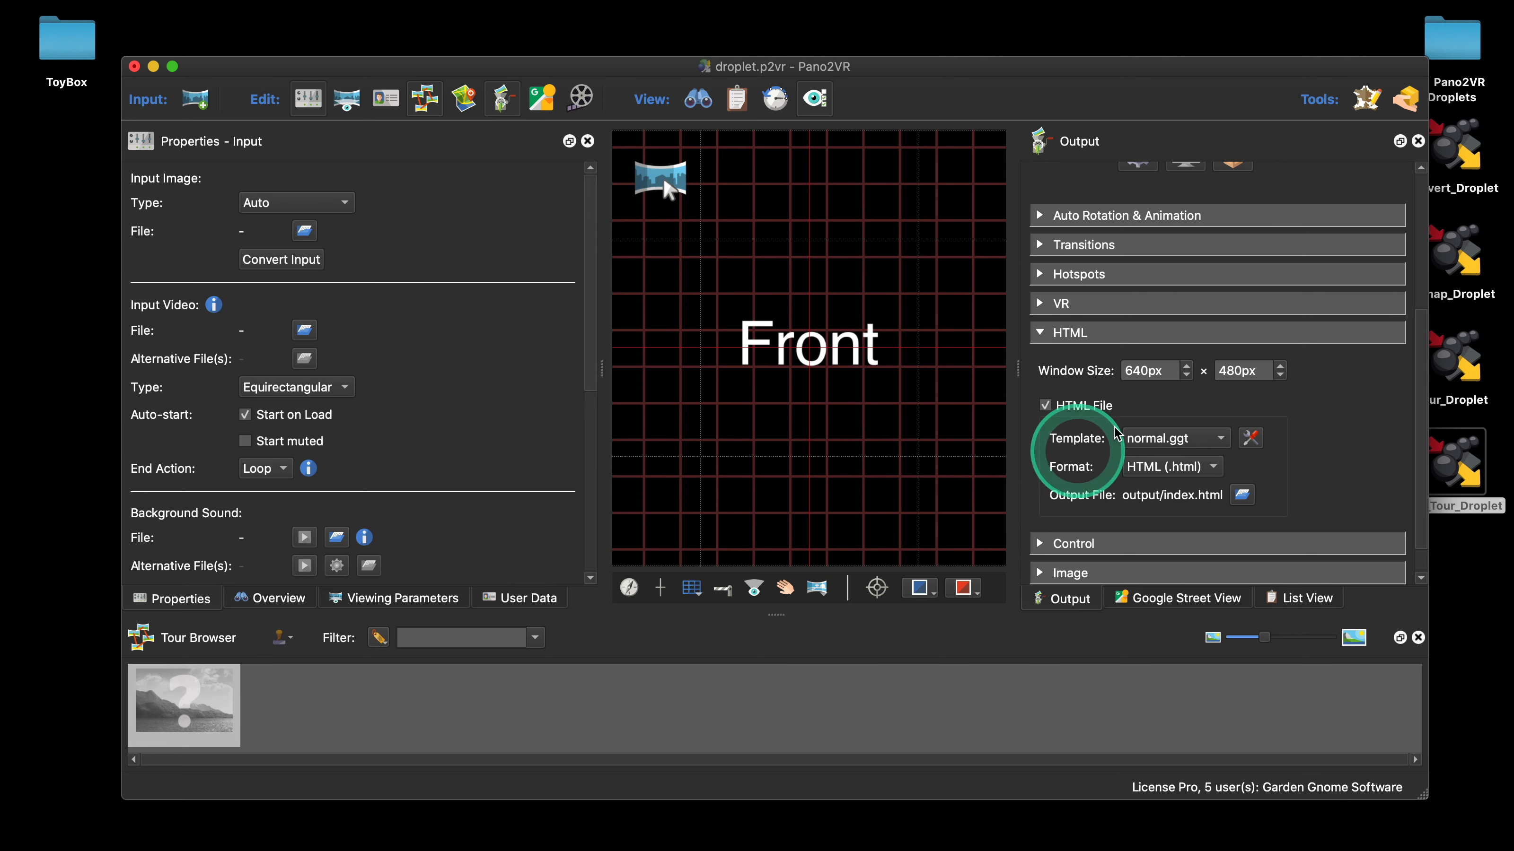
Set the HTML output's window size to 1200 × 630 px
double_click(1127, 386)
text(120)
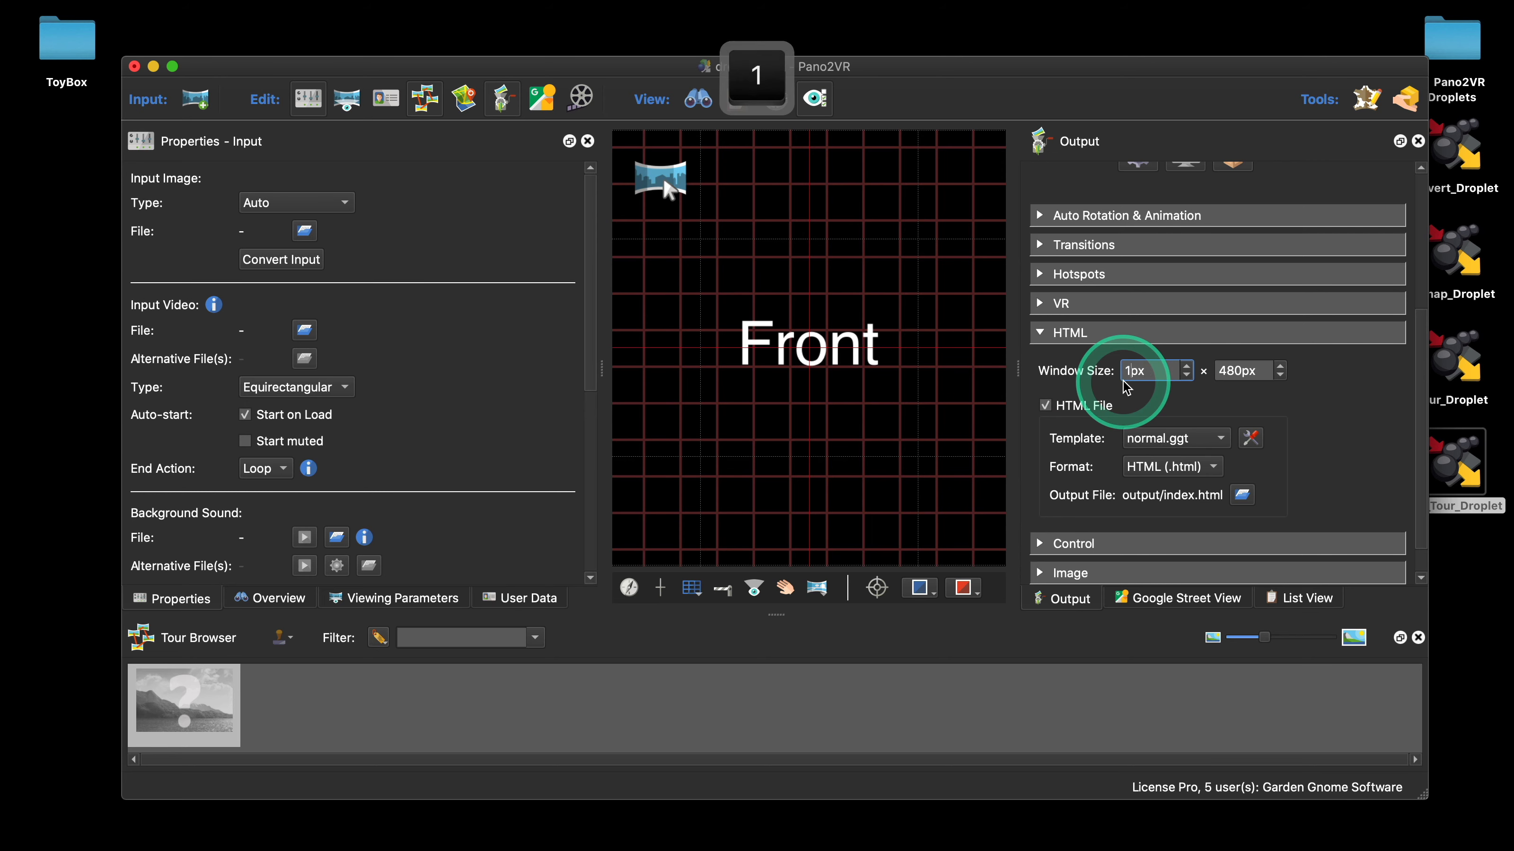
text(0)
double_click(1214, 371)
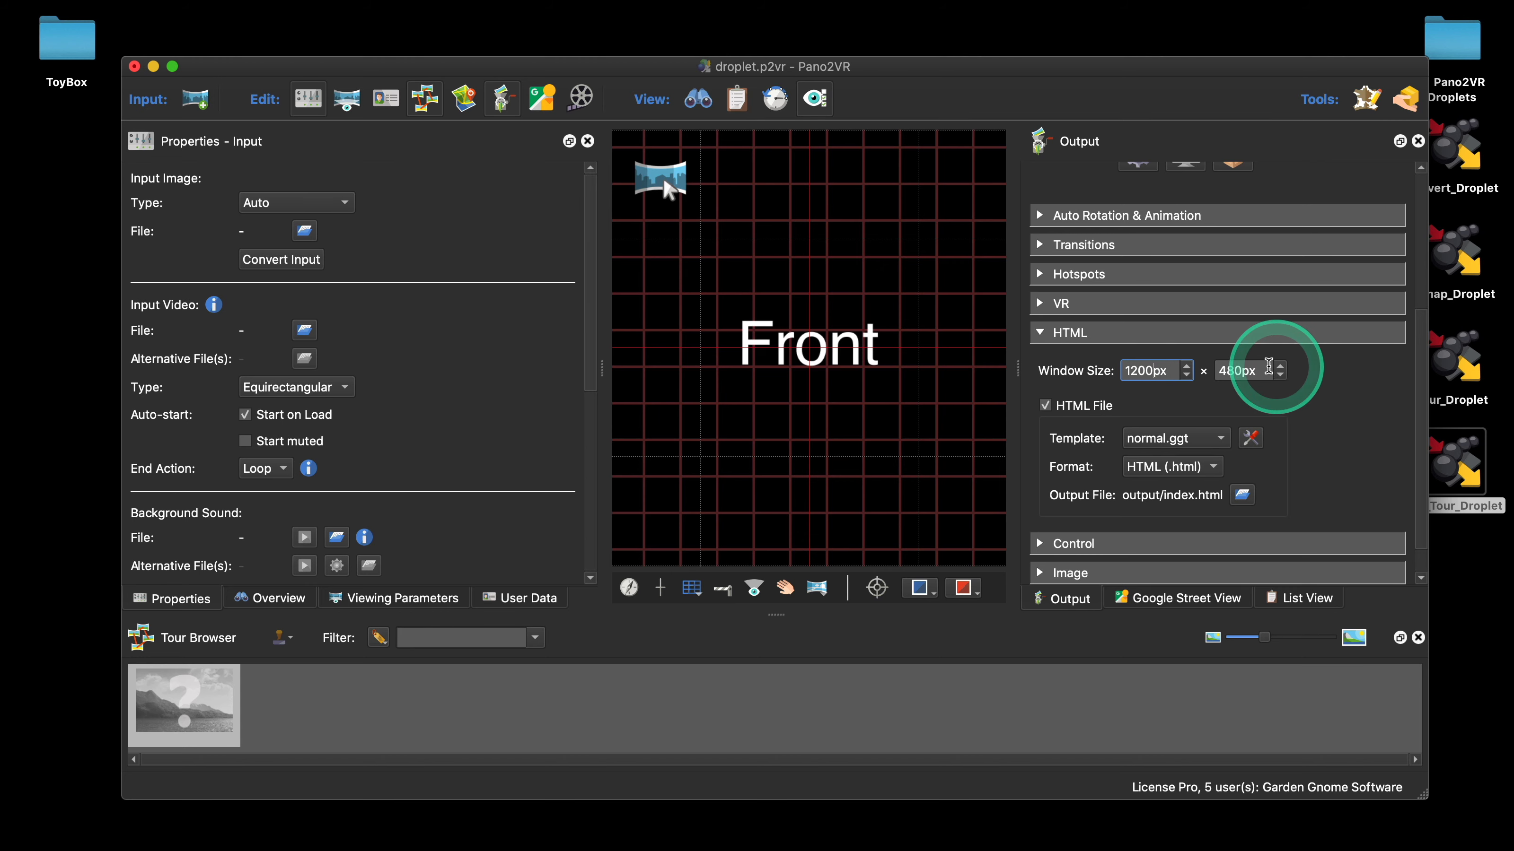
text(630)
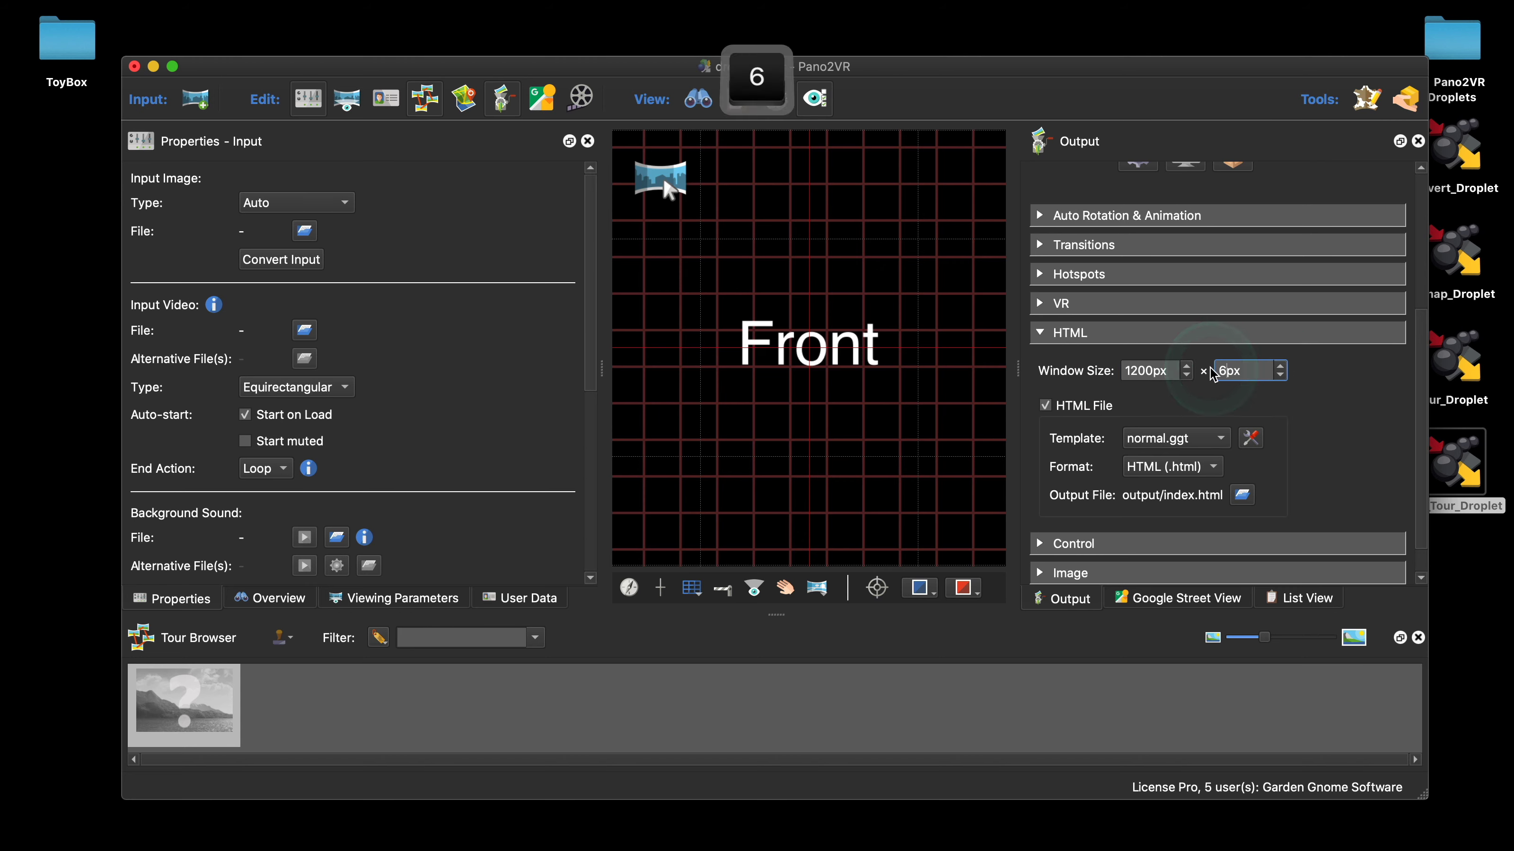
click(1216, 399)
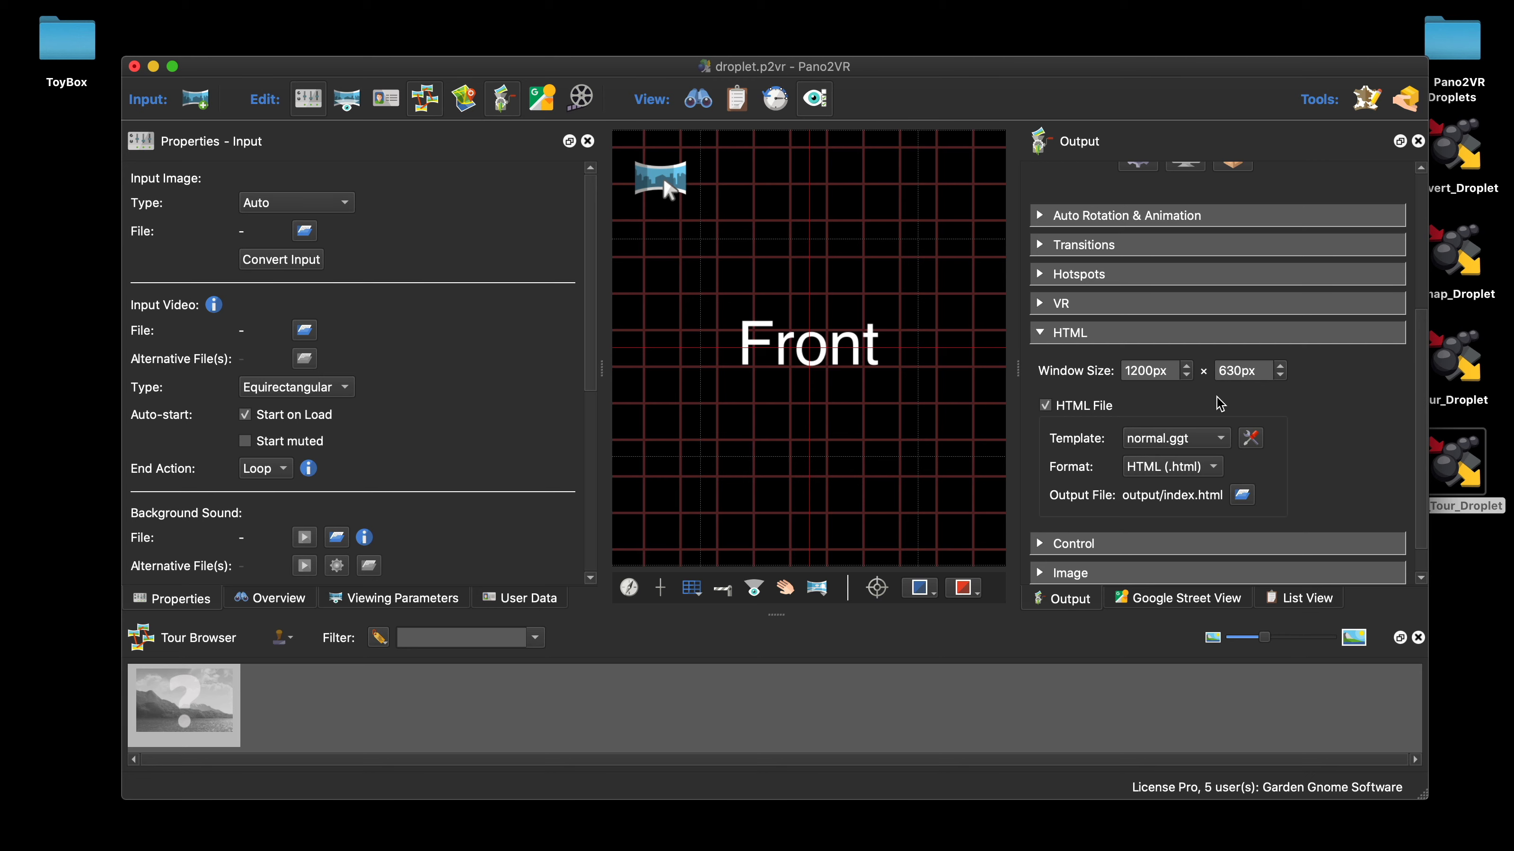
Close the droplet project and save its changes
scroll(1219, 405, up, 5)
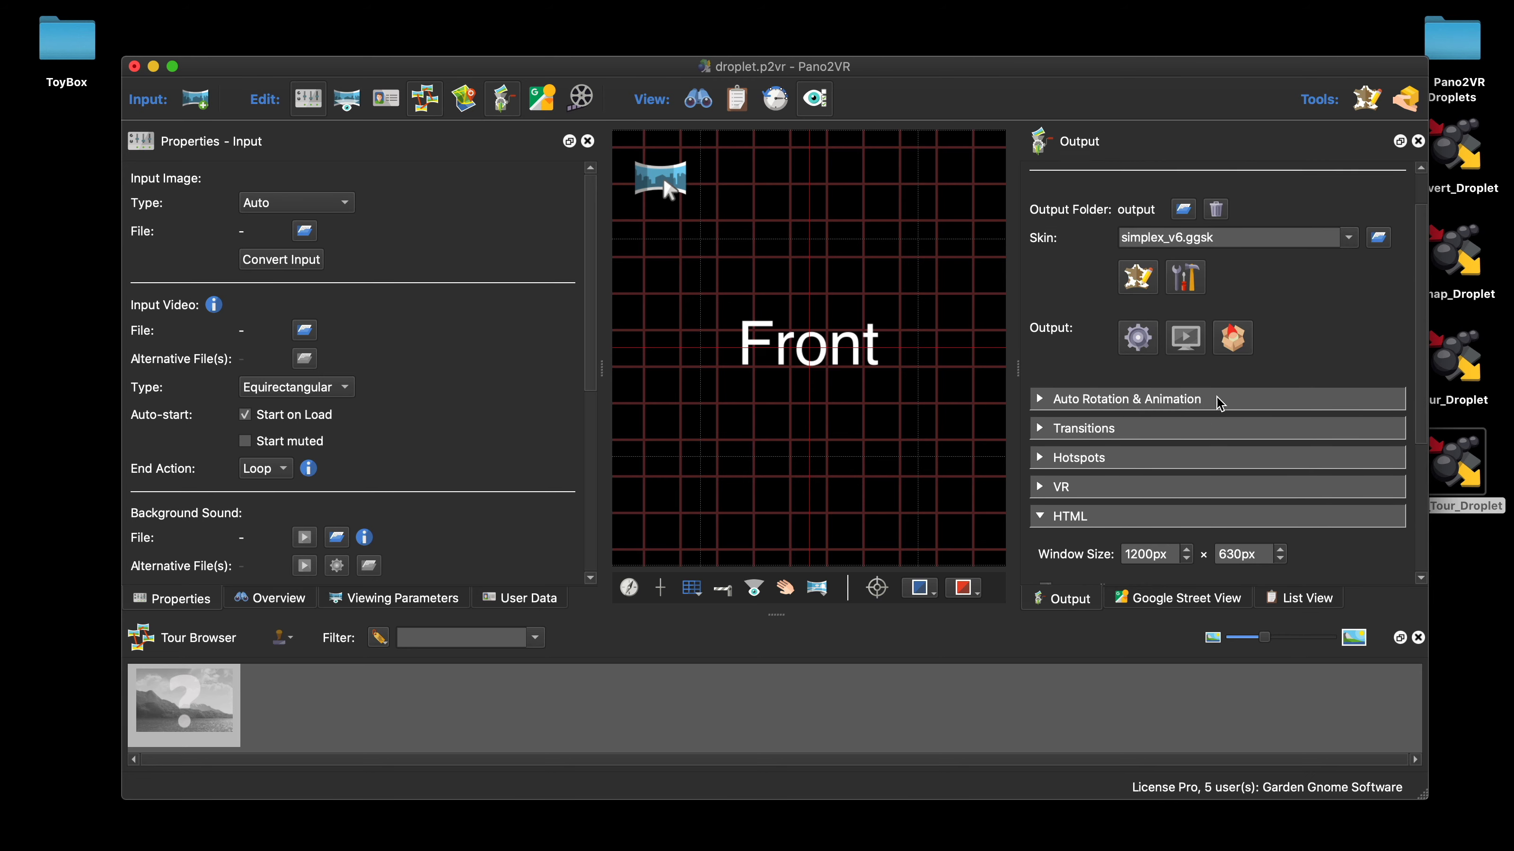
click(1151, 383)
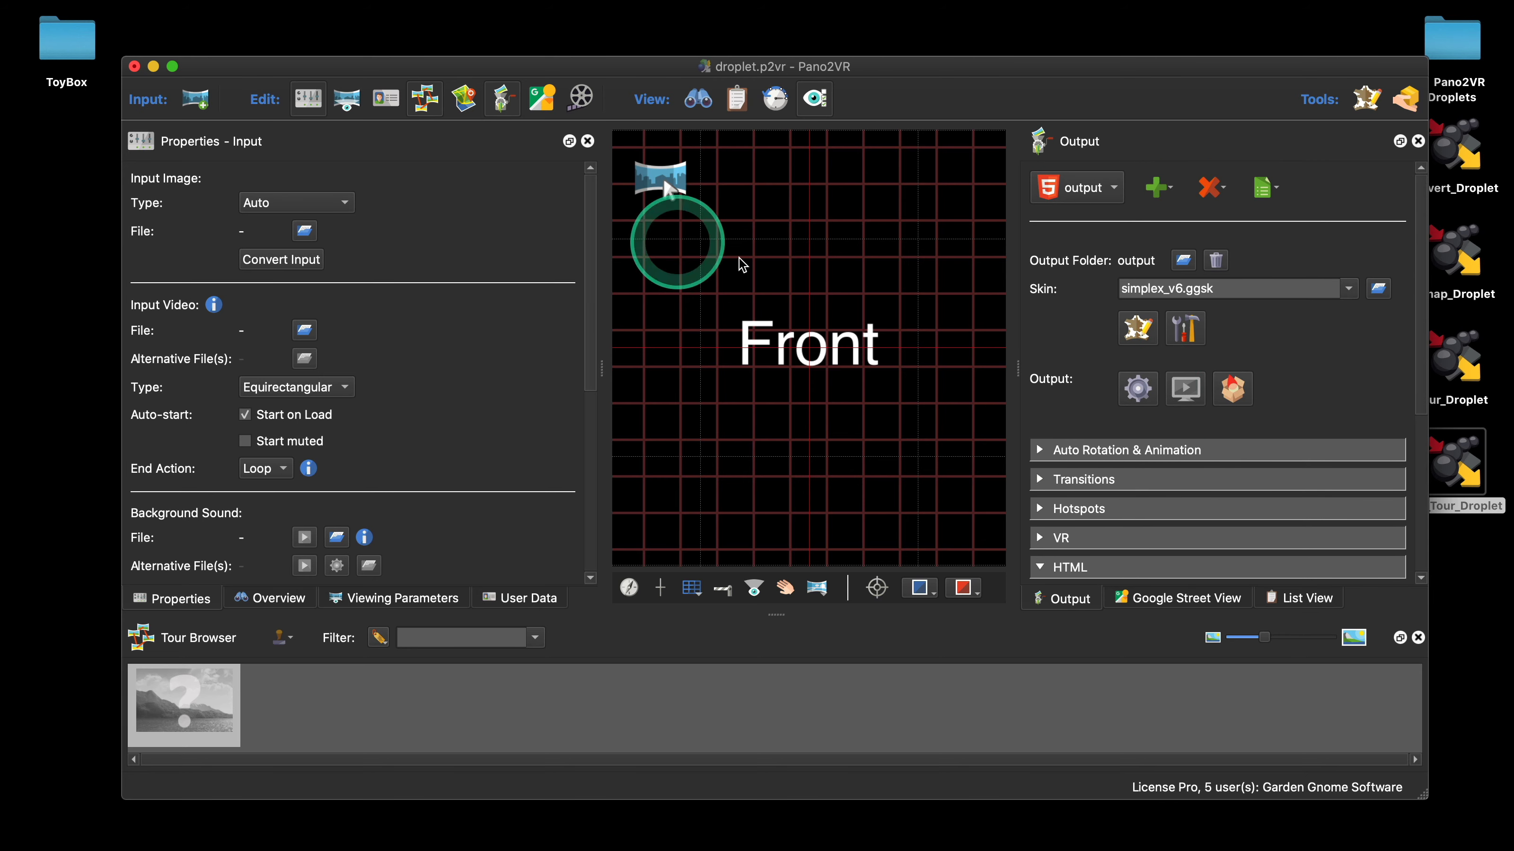
click(134, 68)
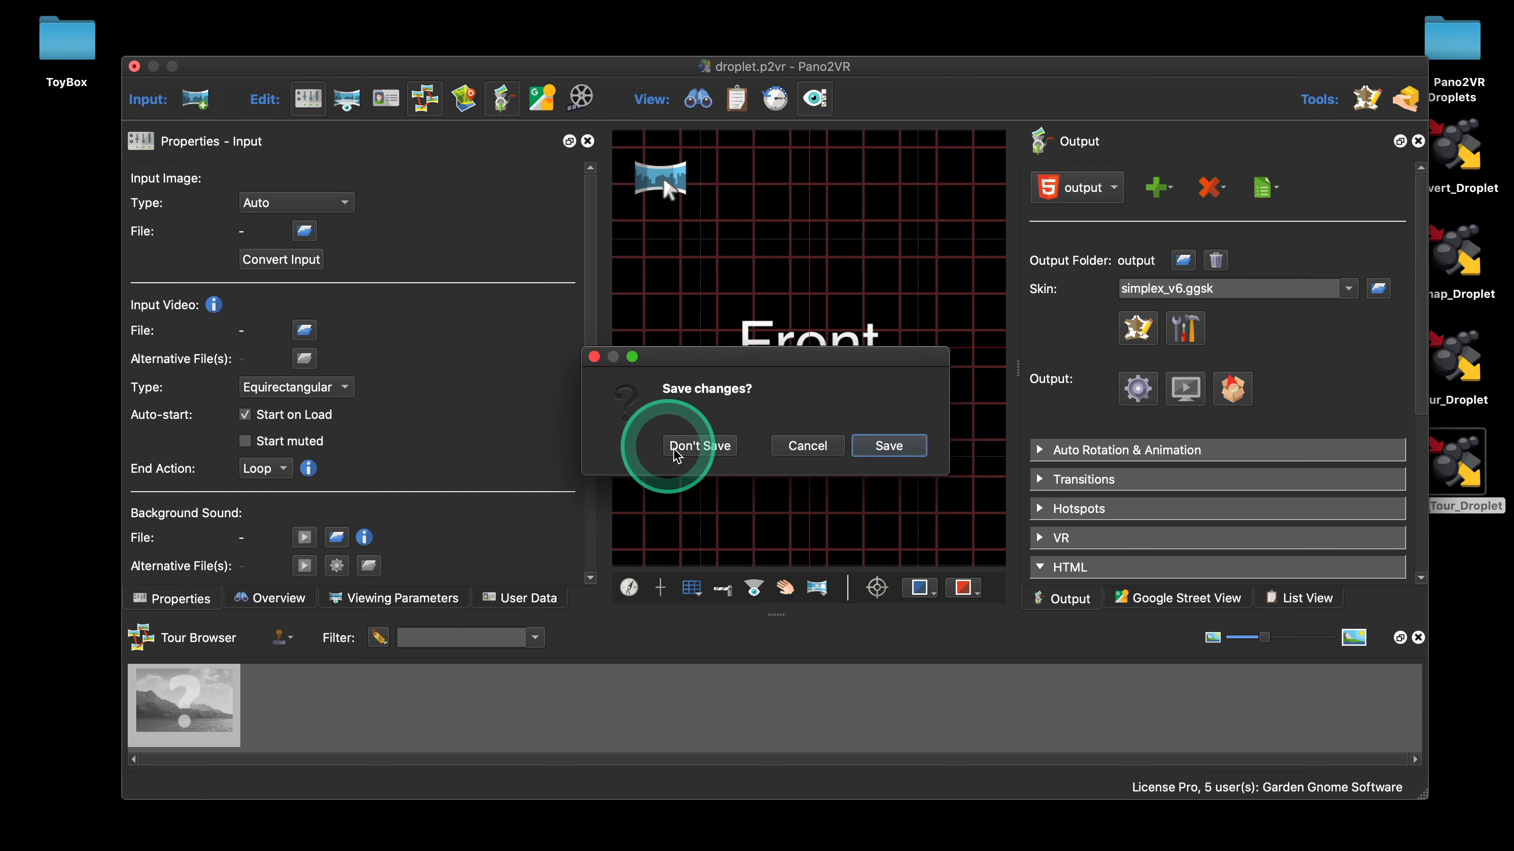
click(888, 451)
click(1000, 440)
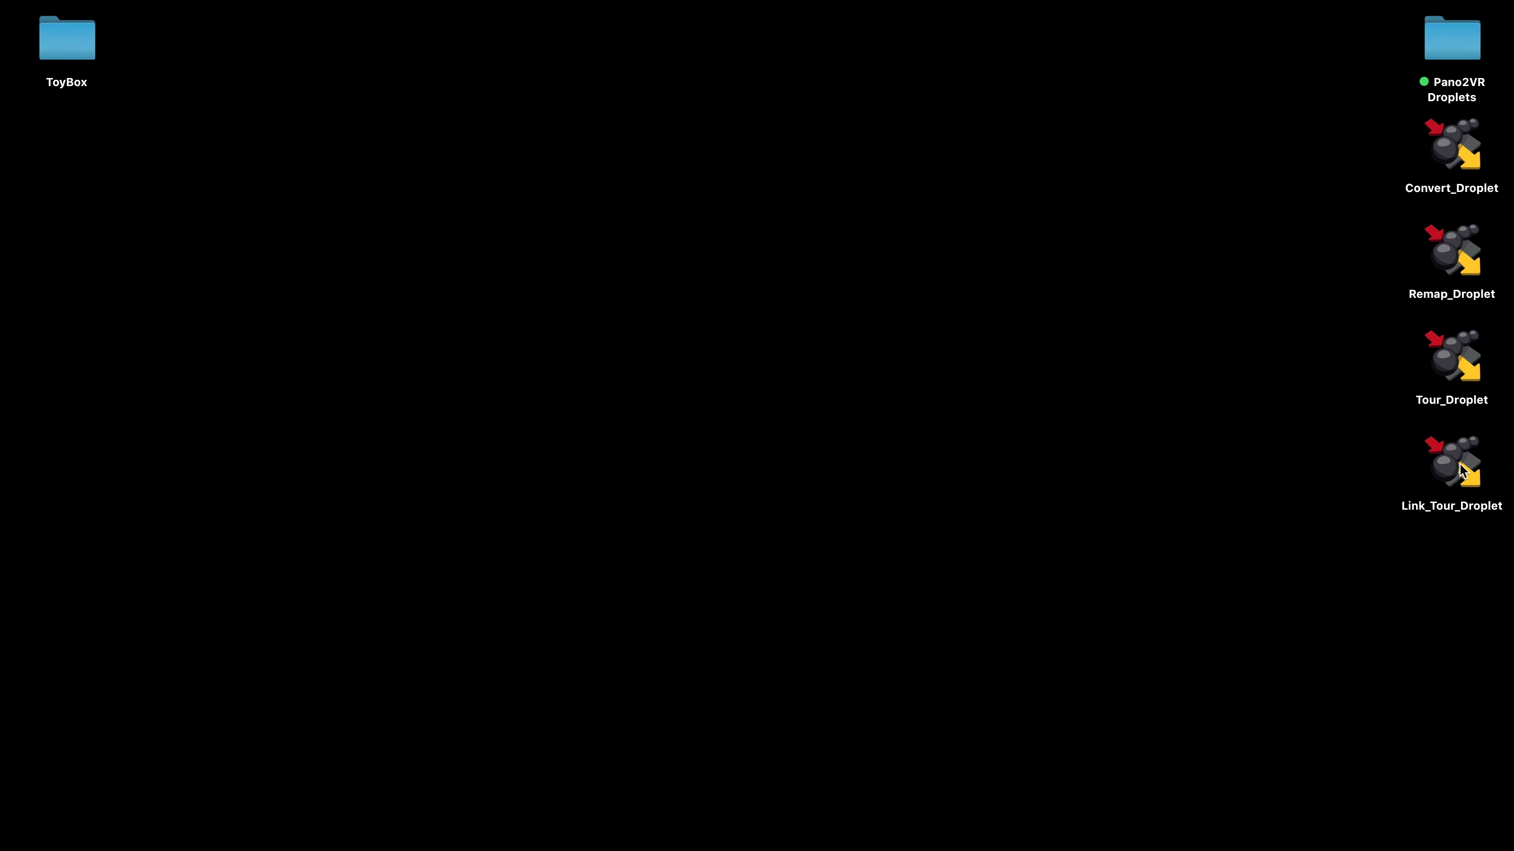
Open the Tour folder inside Pano2VR Droplets and remove its existing output folder and tour.p2vr project
double_click(1436, 37)
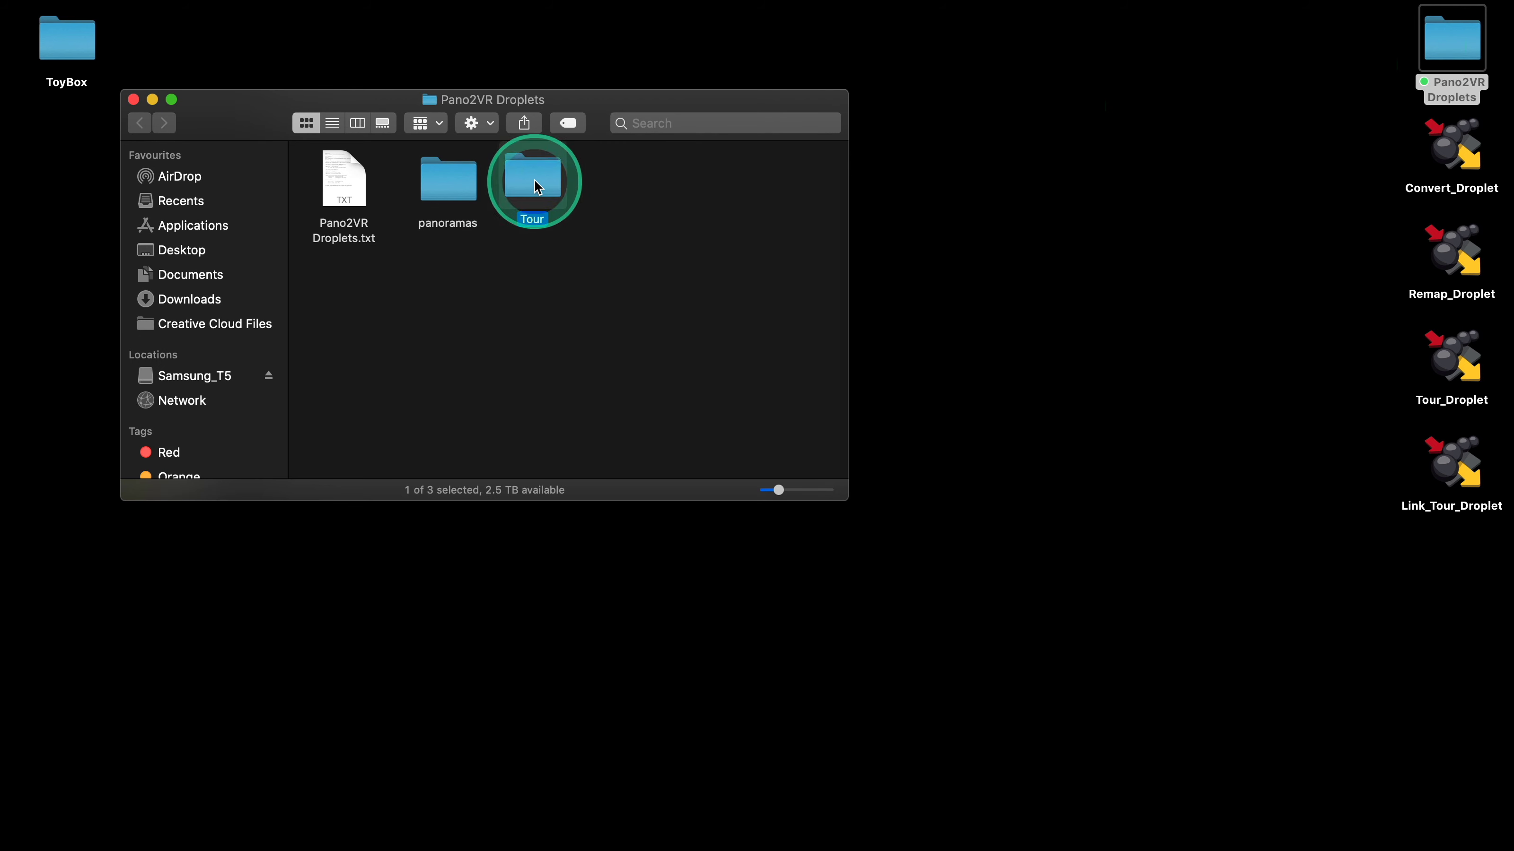
double_click(535, 182)
drag(323, 254, 983, 792)
click(500, 325)
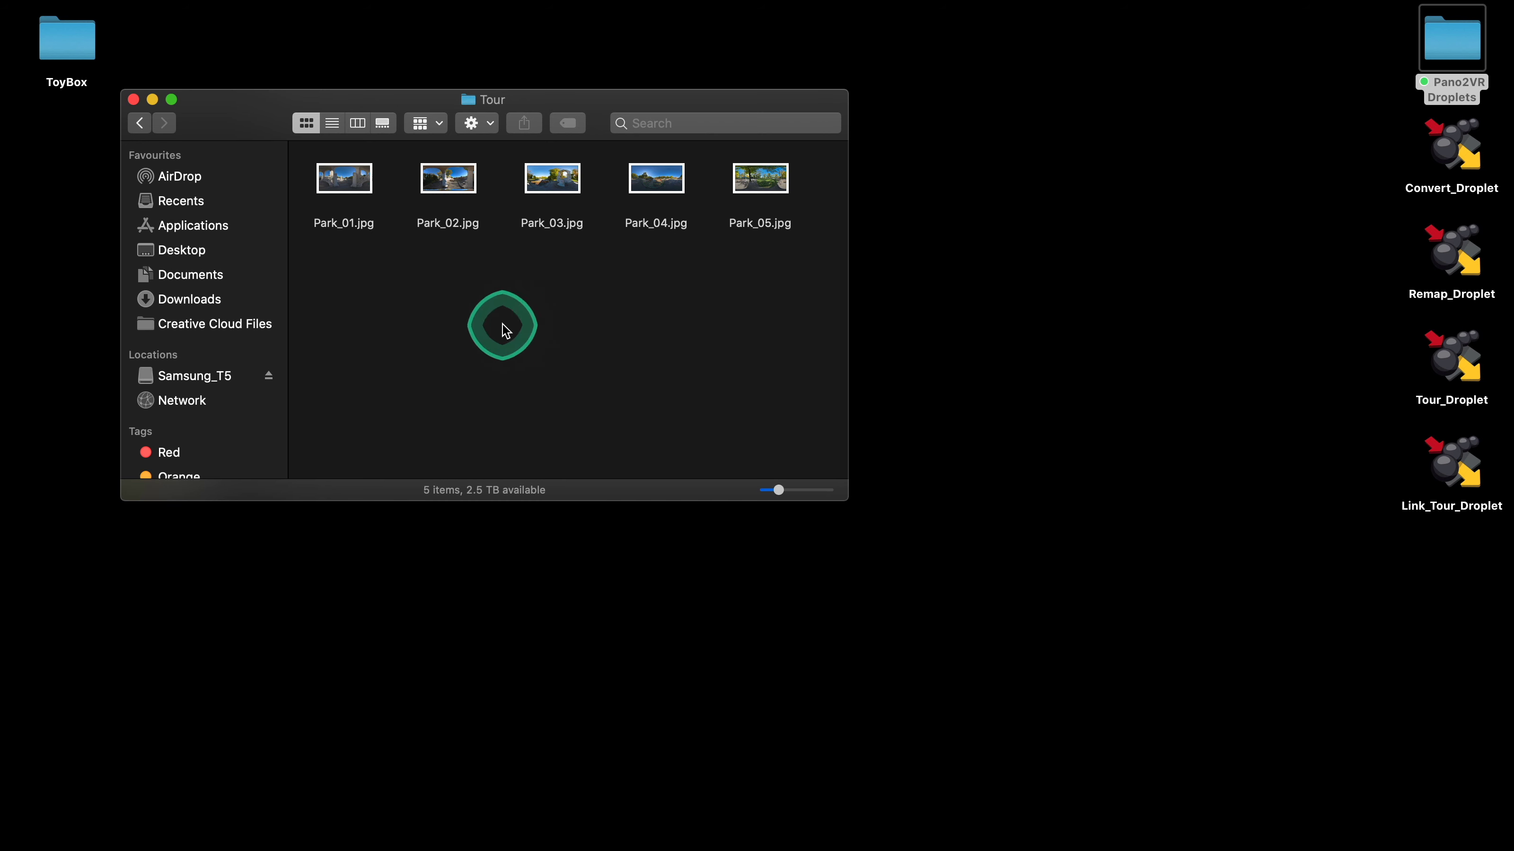
Return to the Pano2VR Droplets folder and process the Tour folder with Link_Tour_Droplet
click(144, 128)
drag(534, 178, 1452, 467)
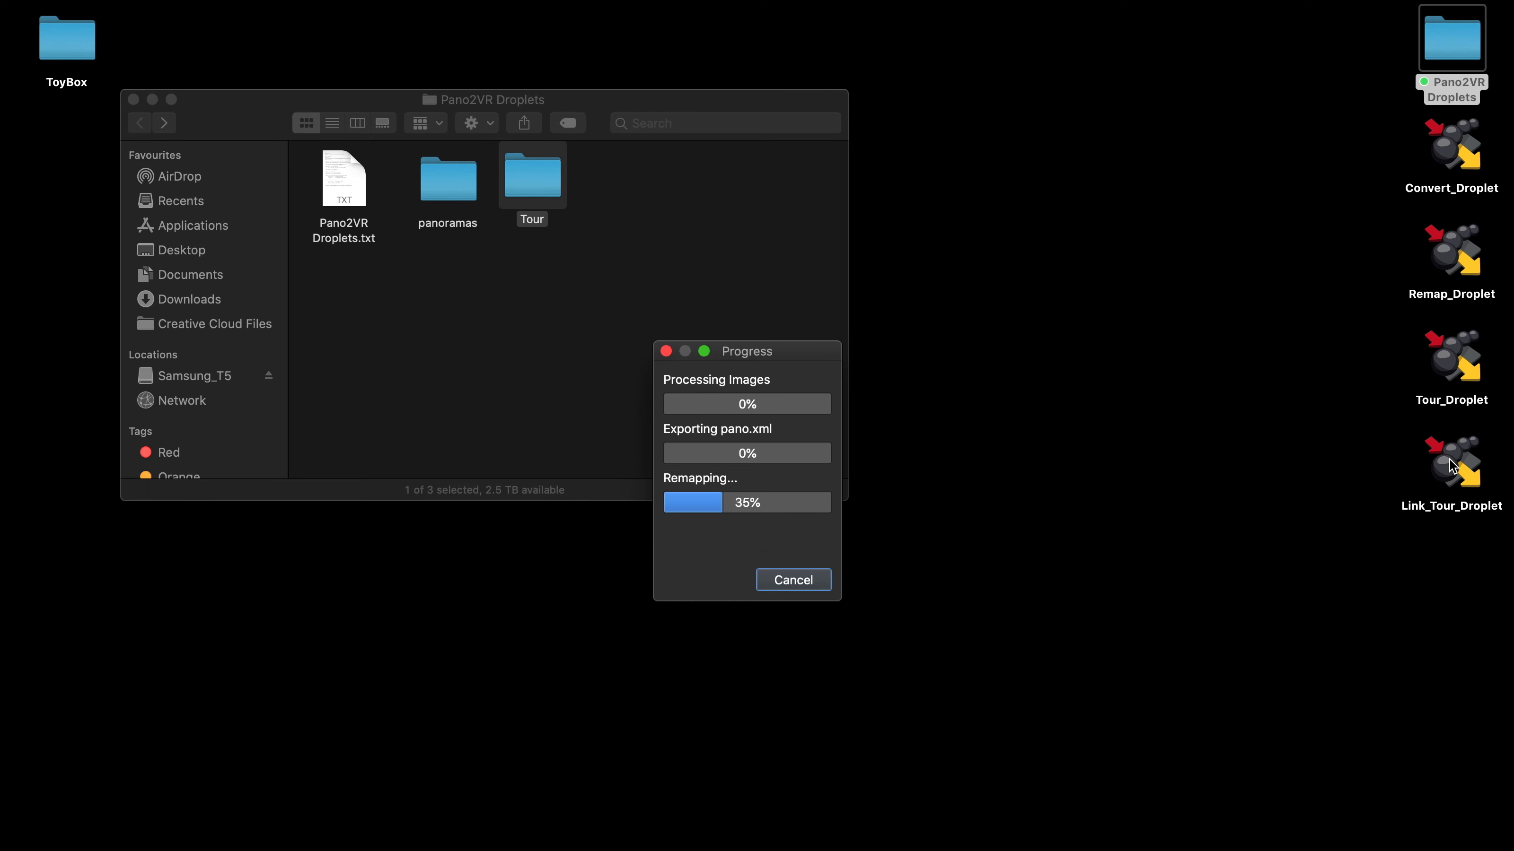
click(1448, 460)
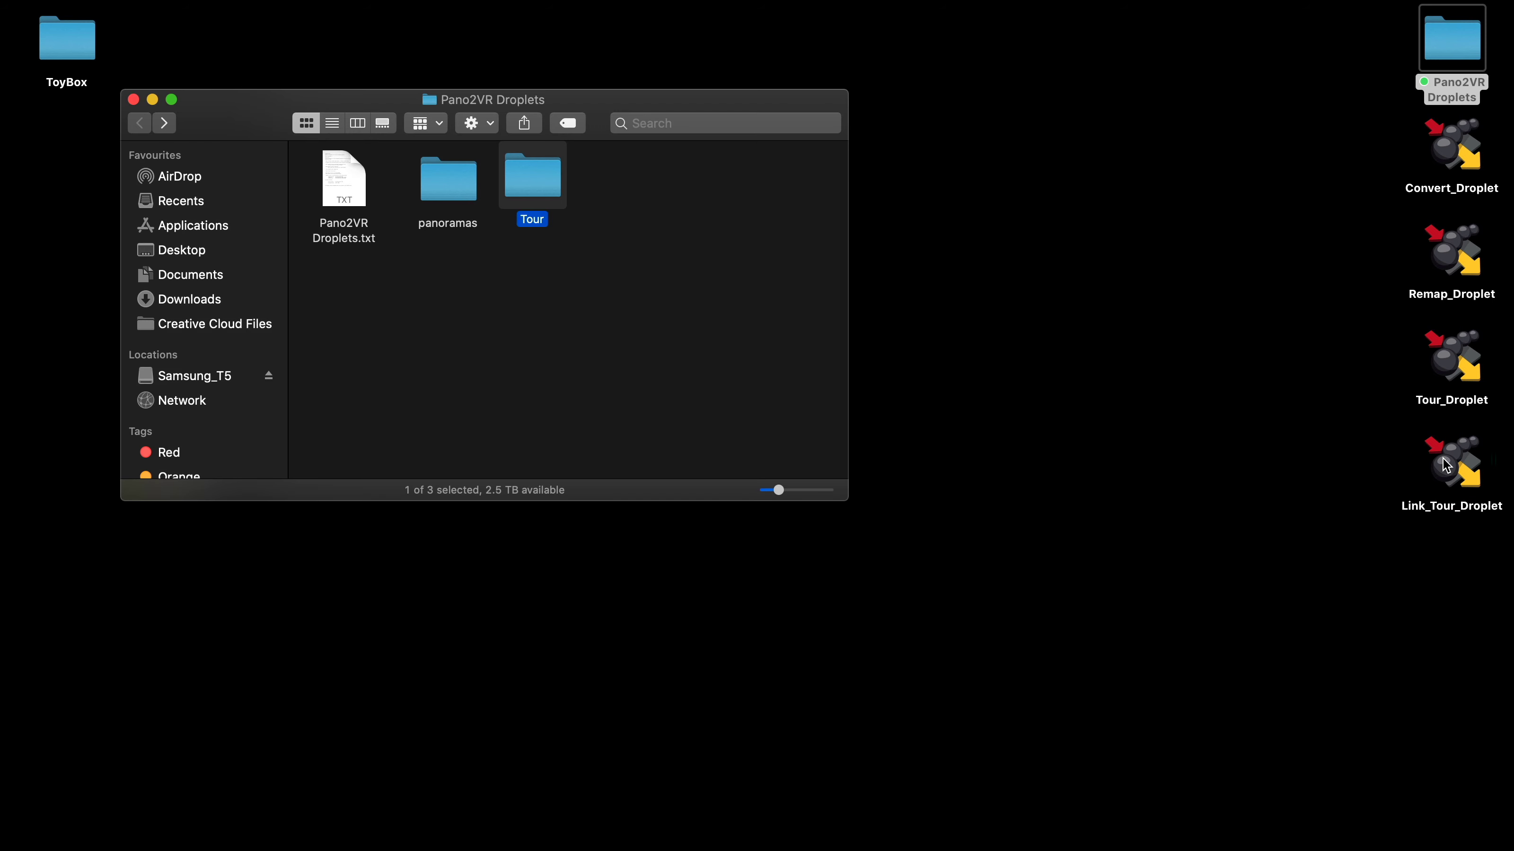
Open the Tour folder's output folder, preview the generated preview.jpg image, and close the folder window
double_click(540, 185)
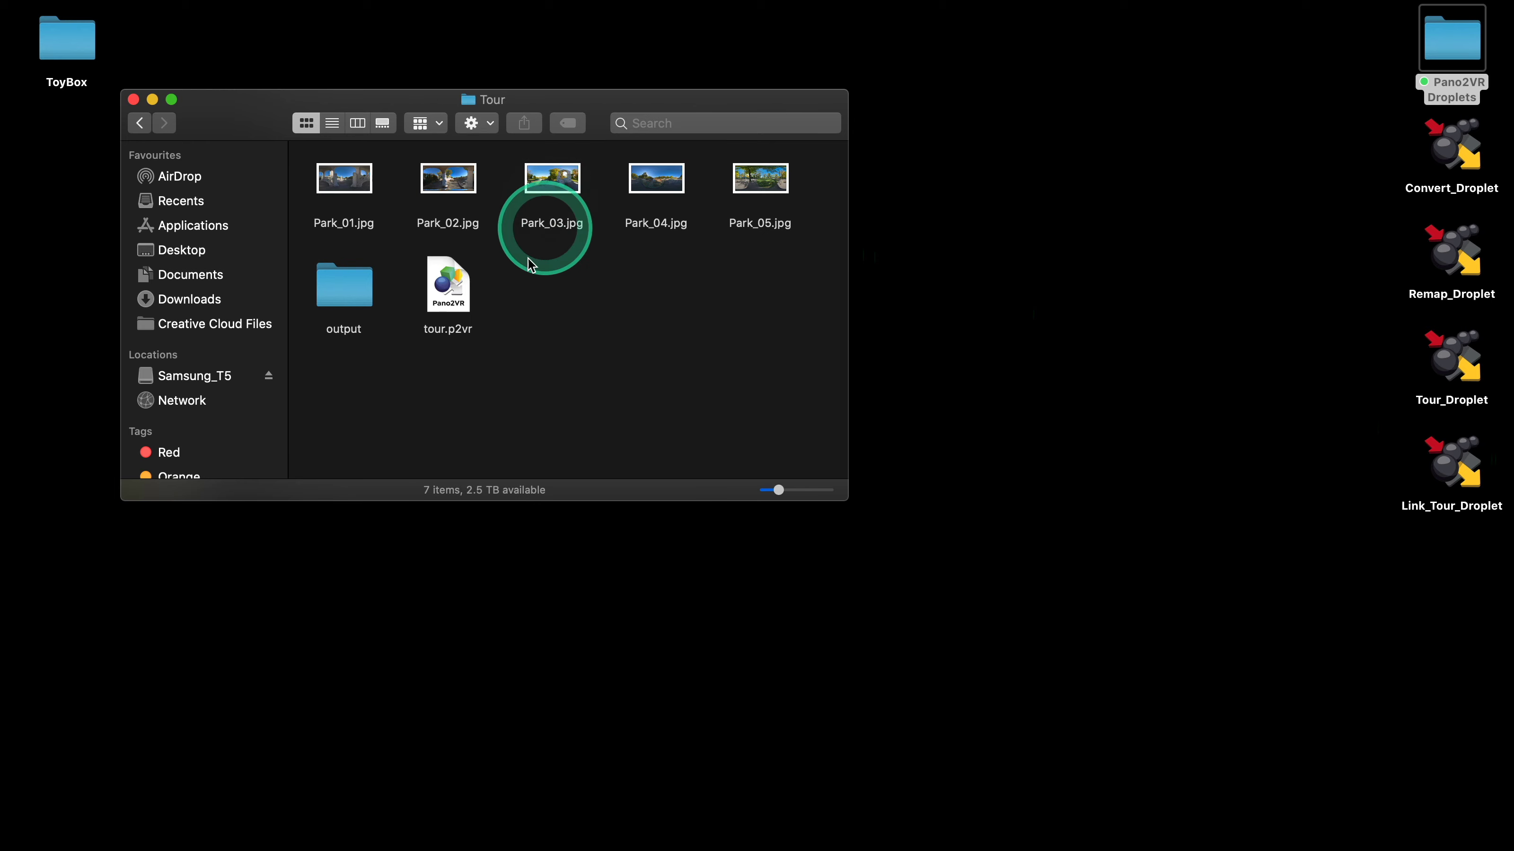
double_click(355, 280)
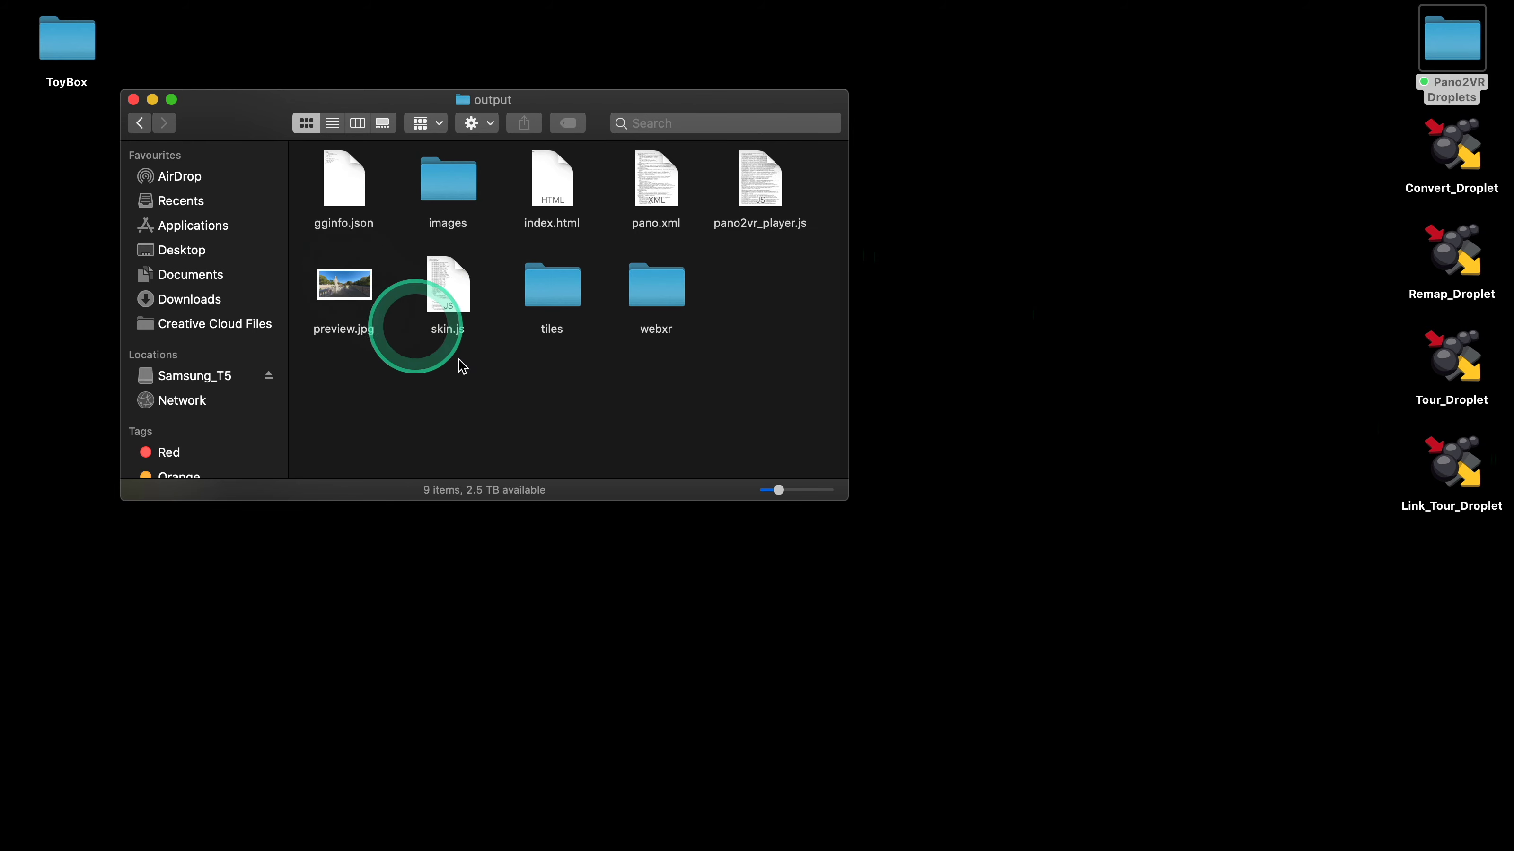
click(352, 295)
key(space)
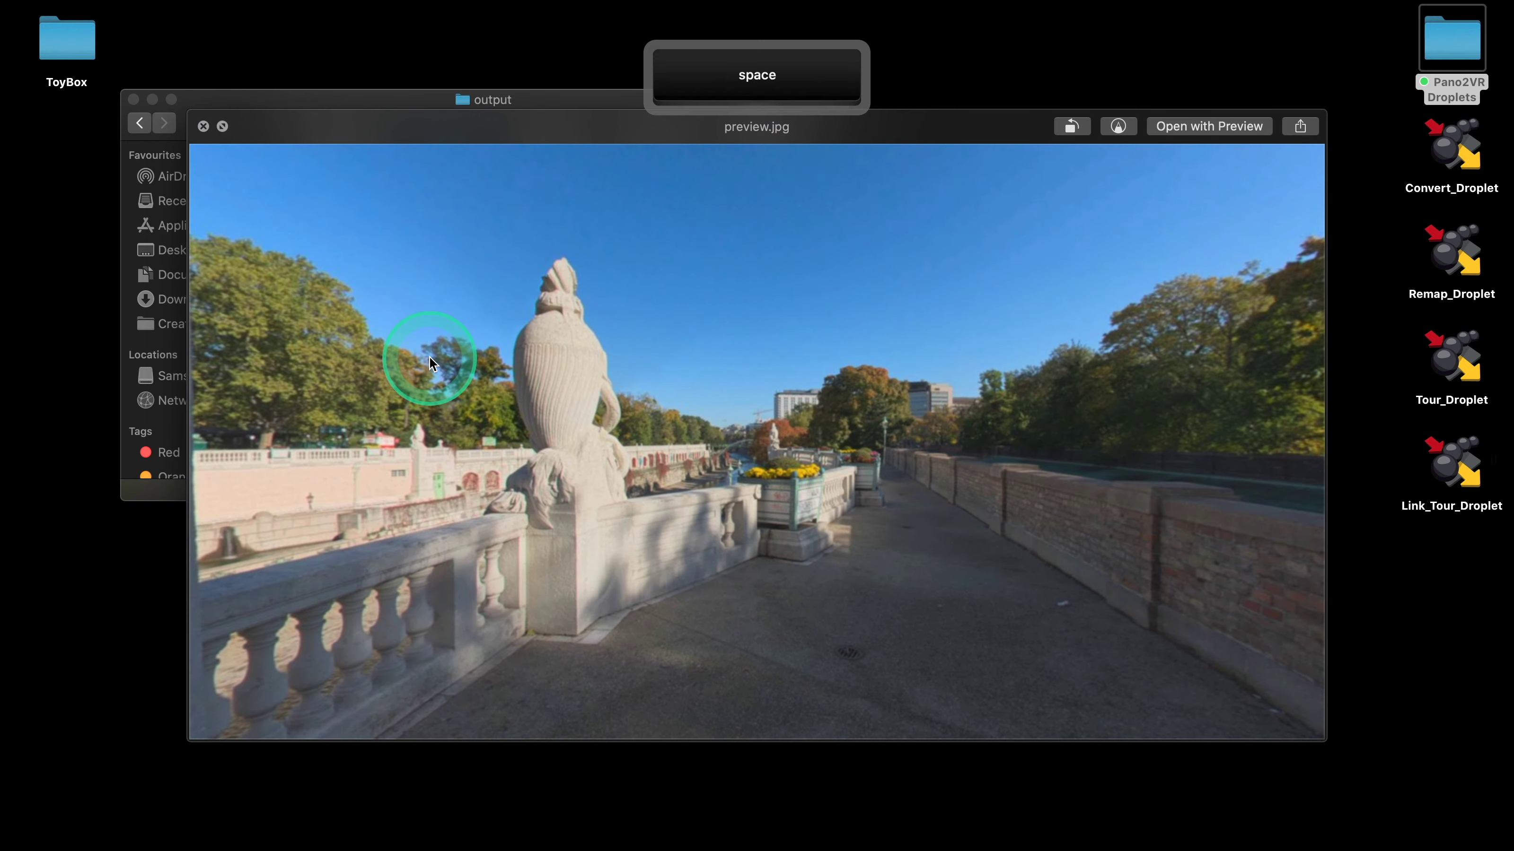
key(space)
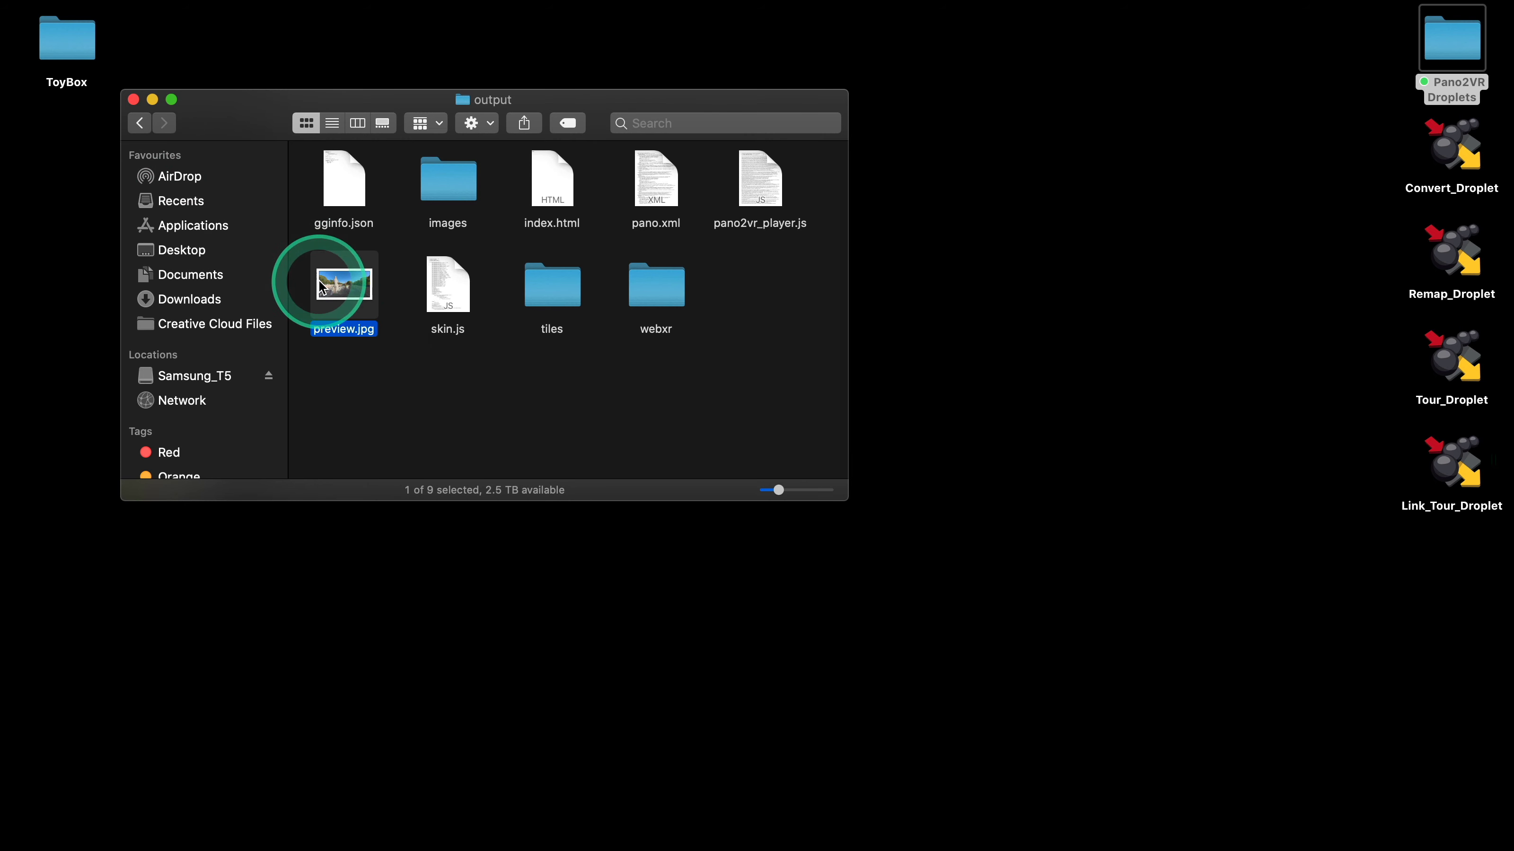
click(133, 98)
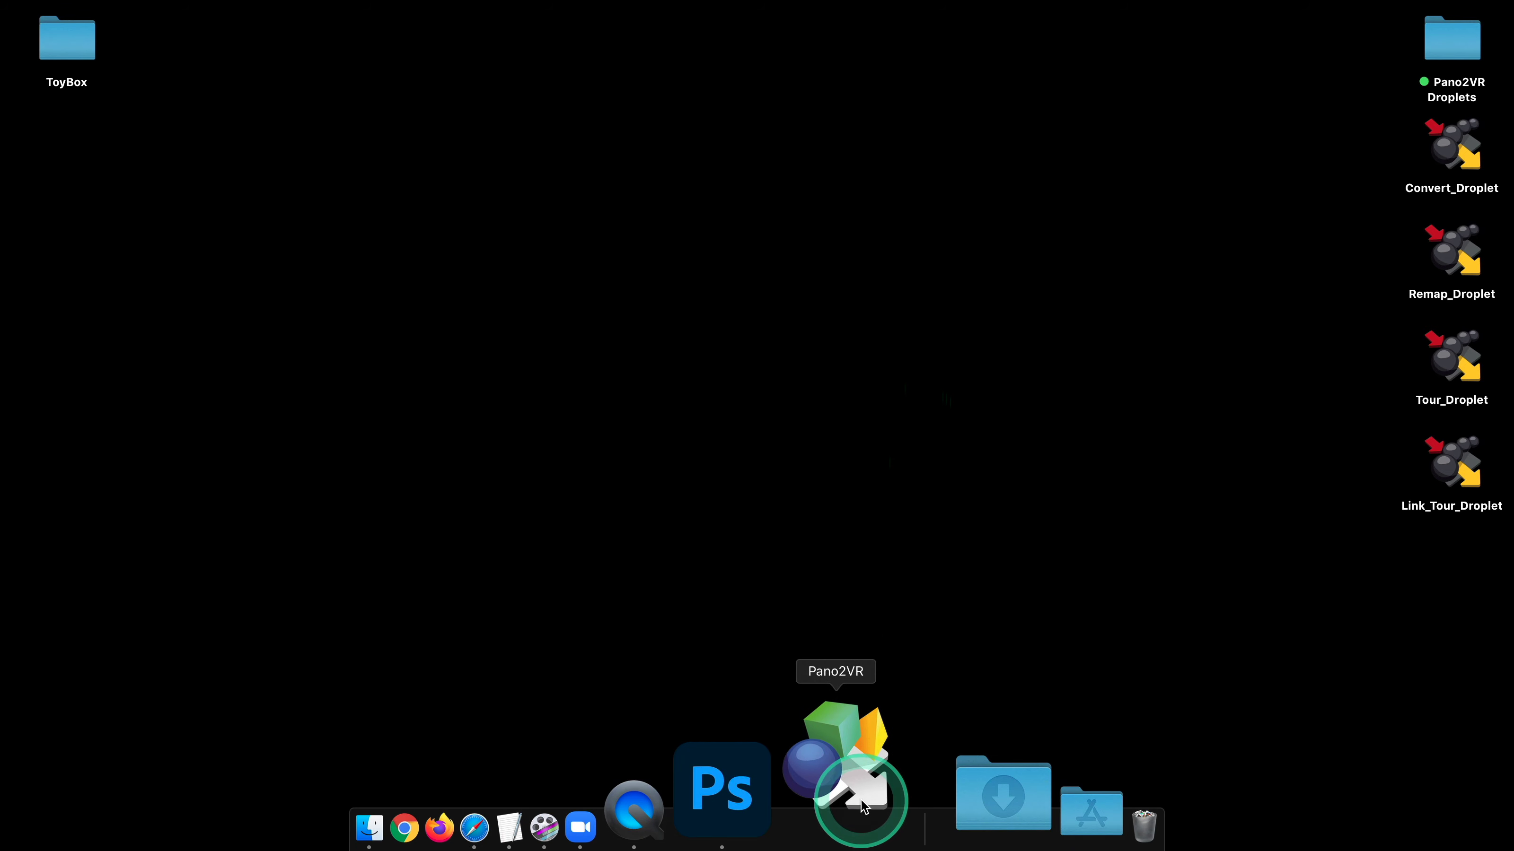
Open Pano2VR, add a Transformation output to the new project, and reposition the window so the desktop droplets are uncovered
click(863, 806)
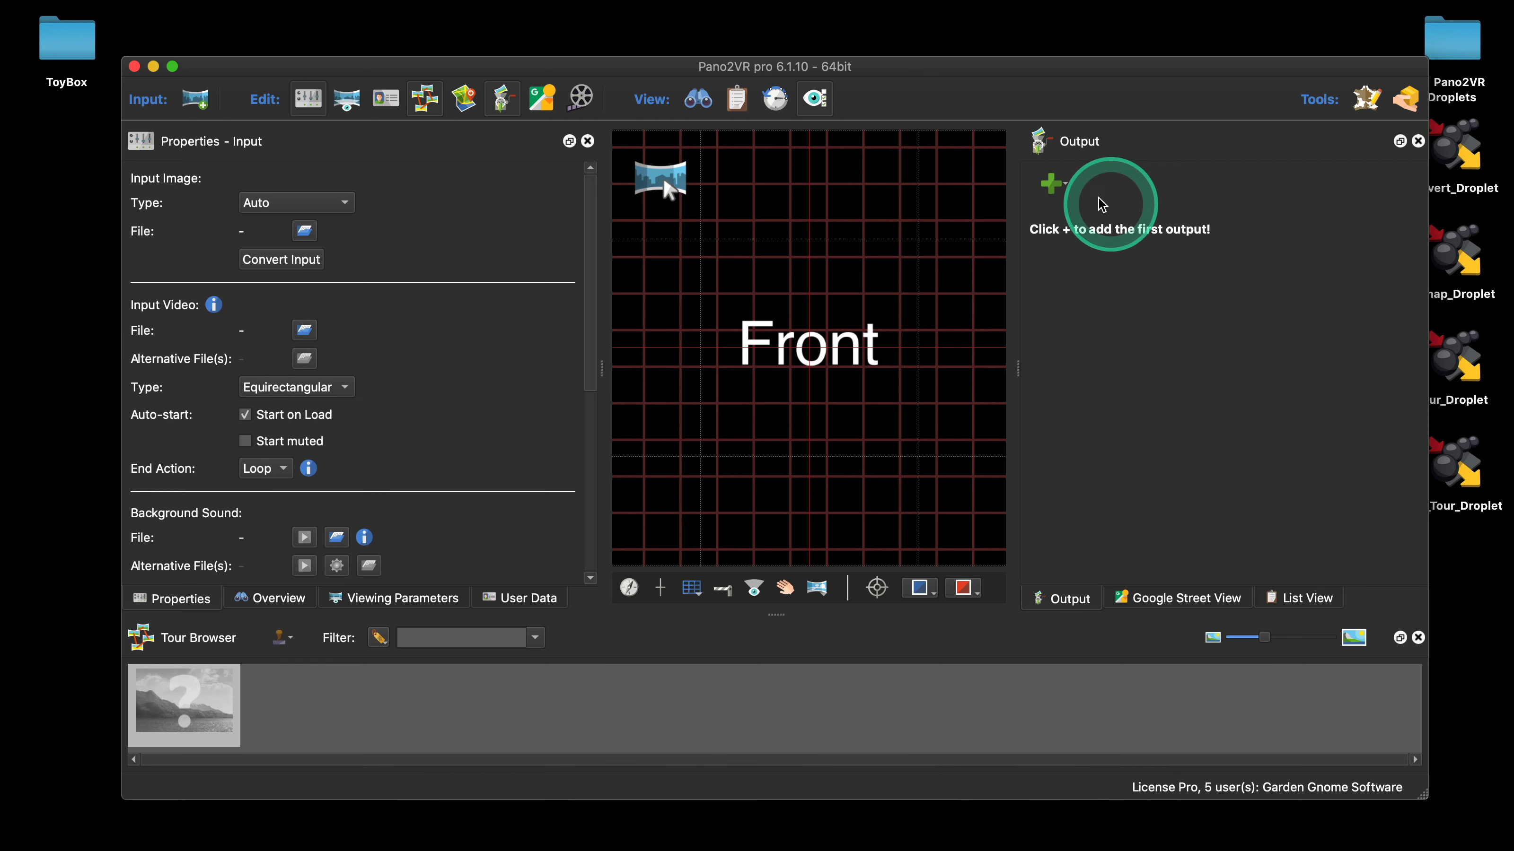
click(1051, 183)
click(1093, 237)
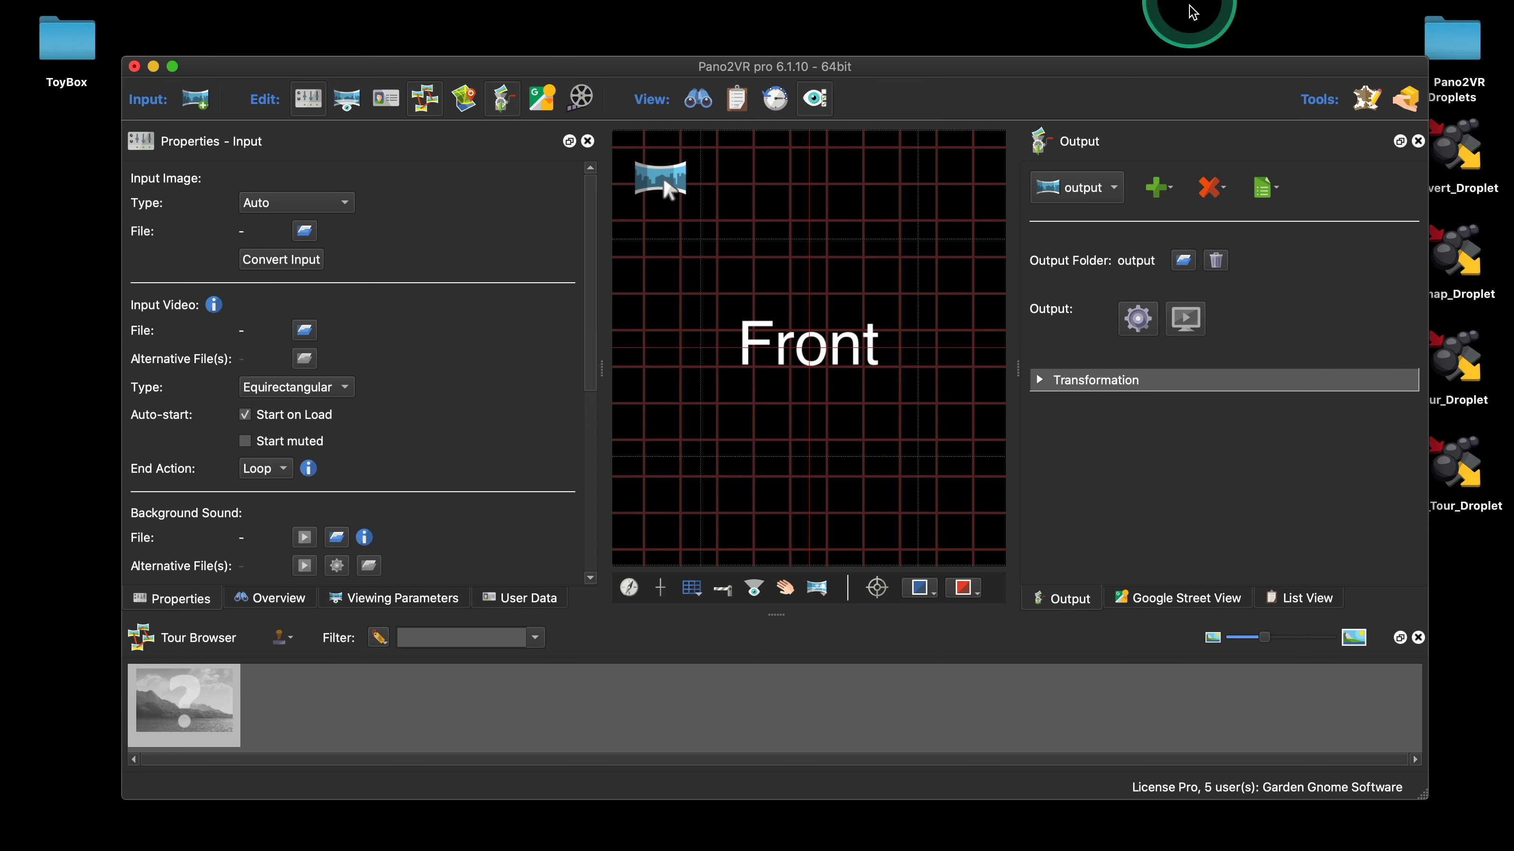
drag(1176, 64, 1078, 25)
Expand the Transformation output's settings and set its image size to 1200 × 630 px
click(945, 343)
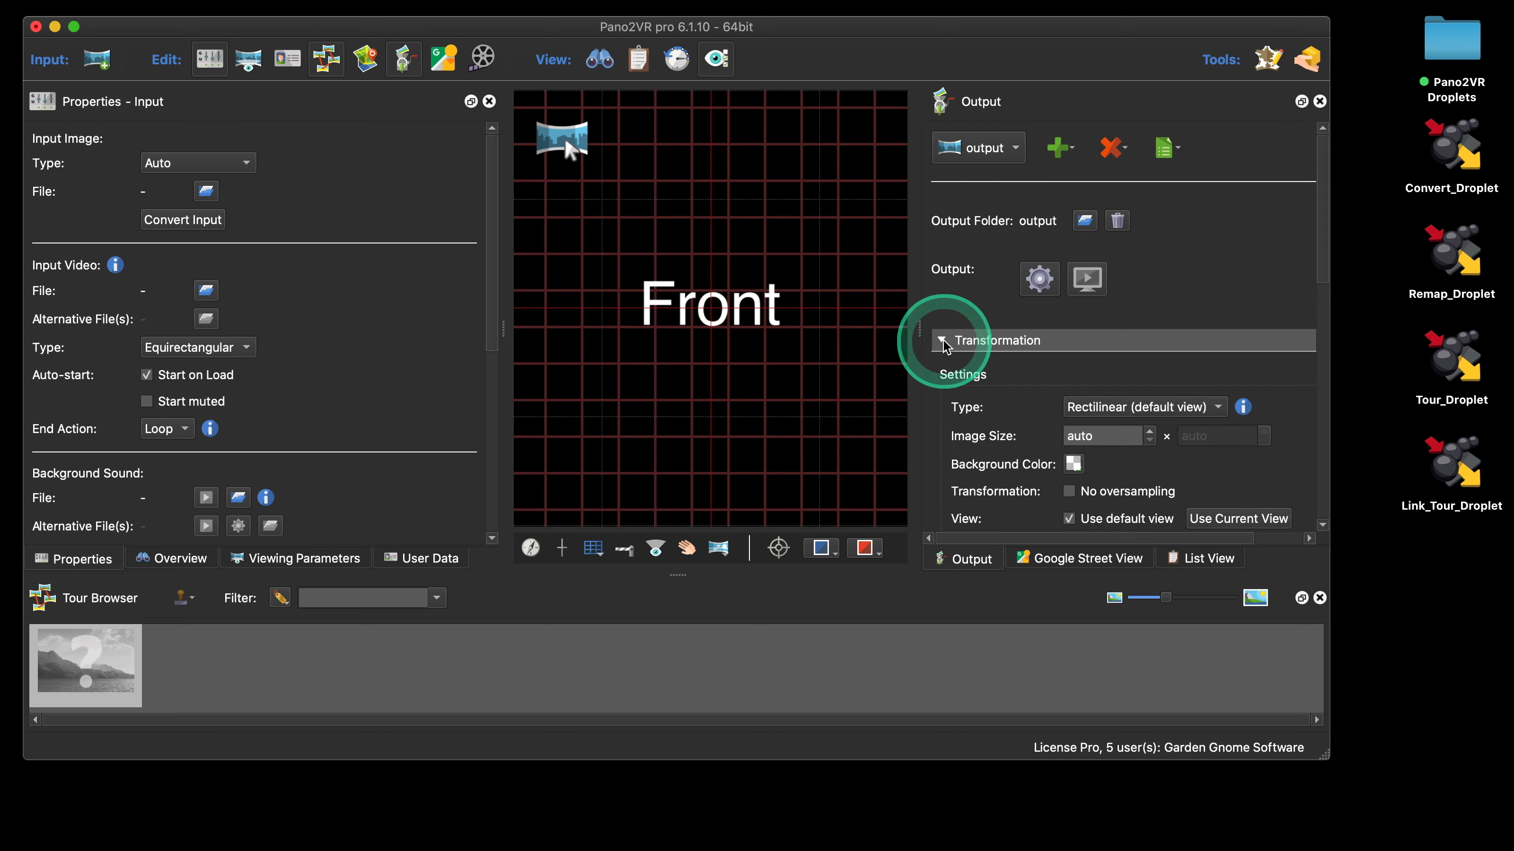
scroll(1251, 451, down, 3)
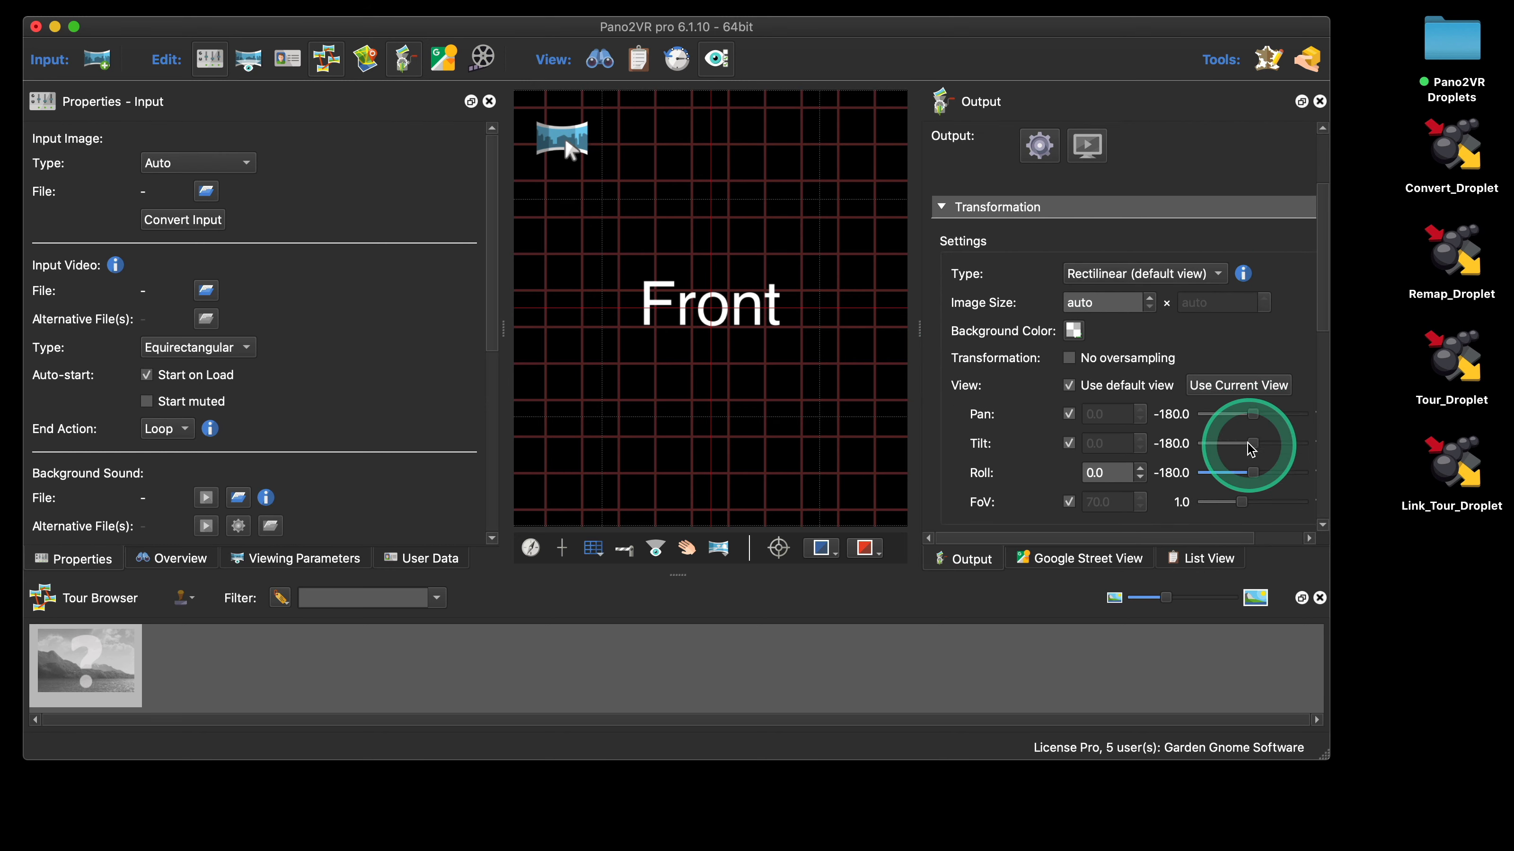
double_click(1087, 296)
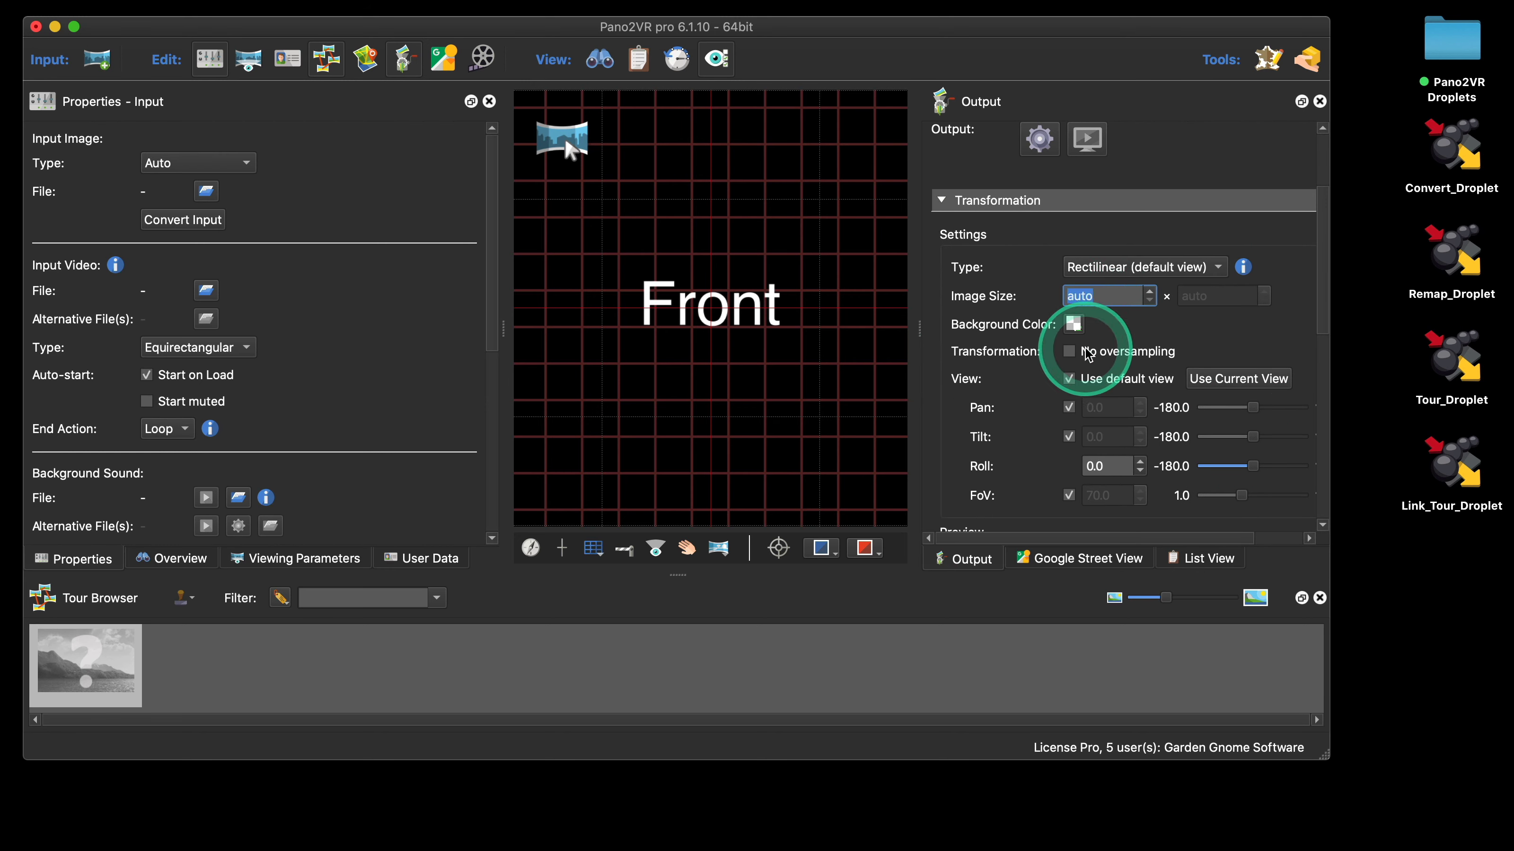
text(1200)
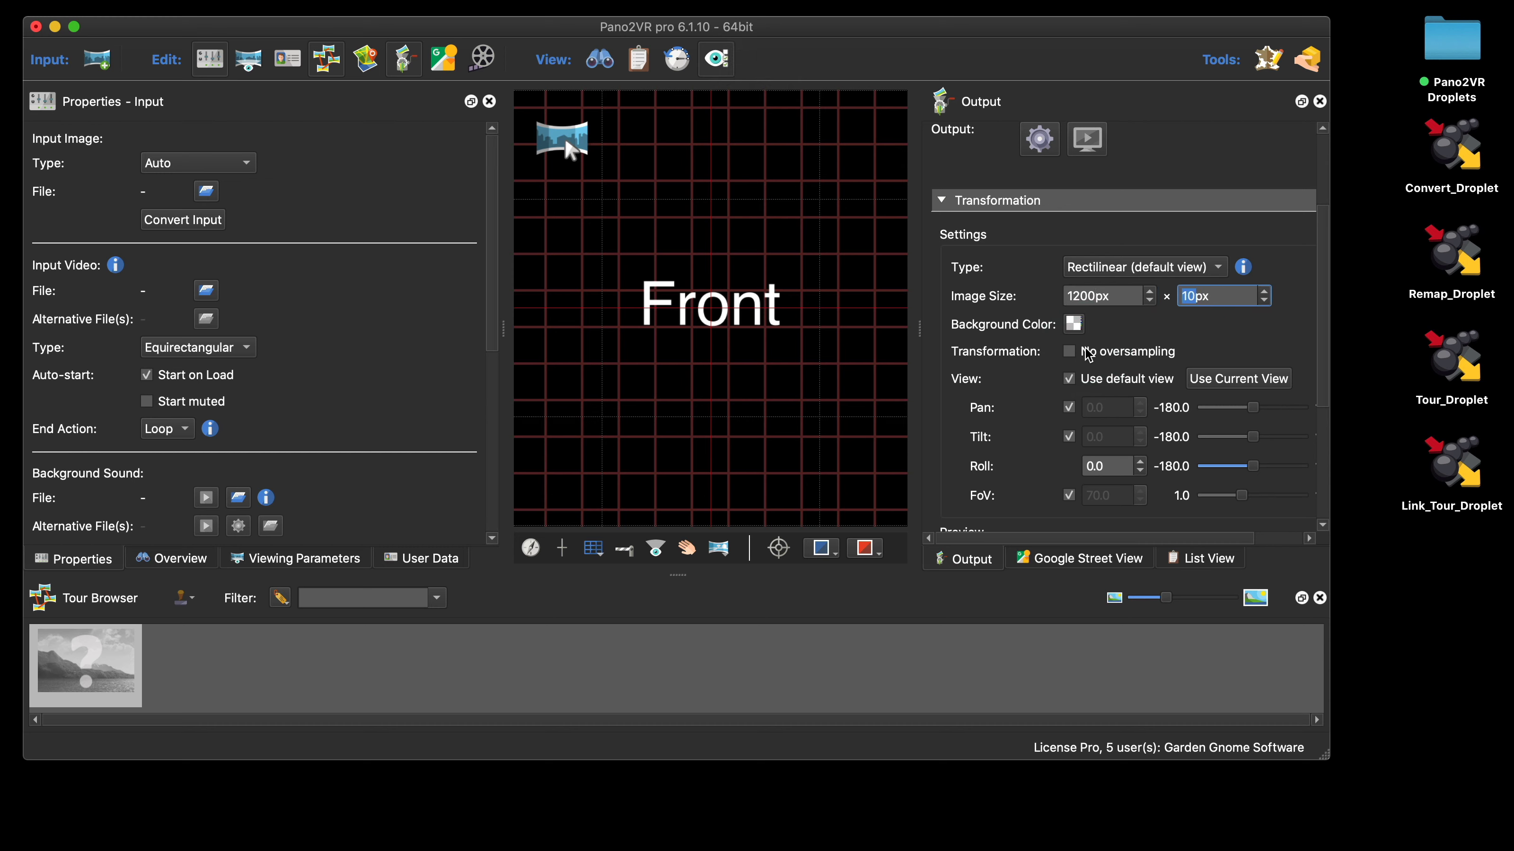
text(63)
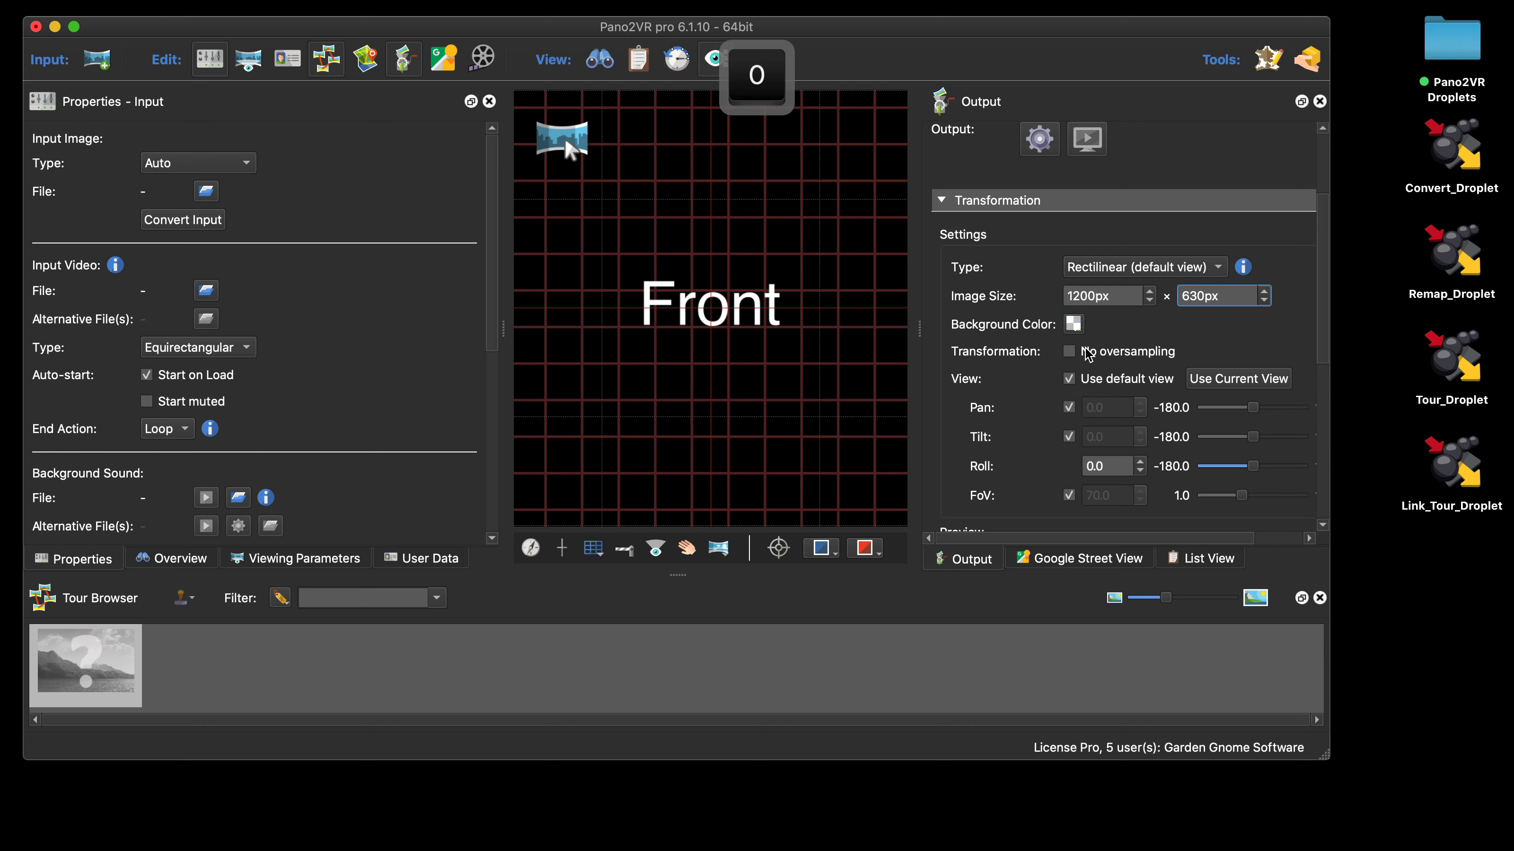
Set the Transformation output's image format to JPEG (.jpg)
scroll(1227, 337, down, 5)
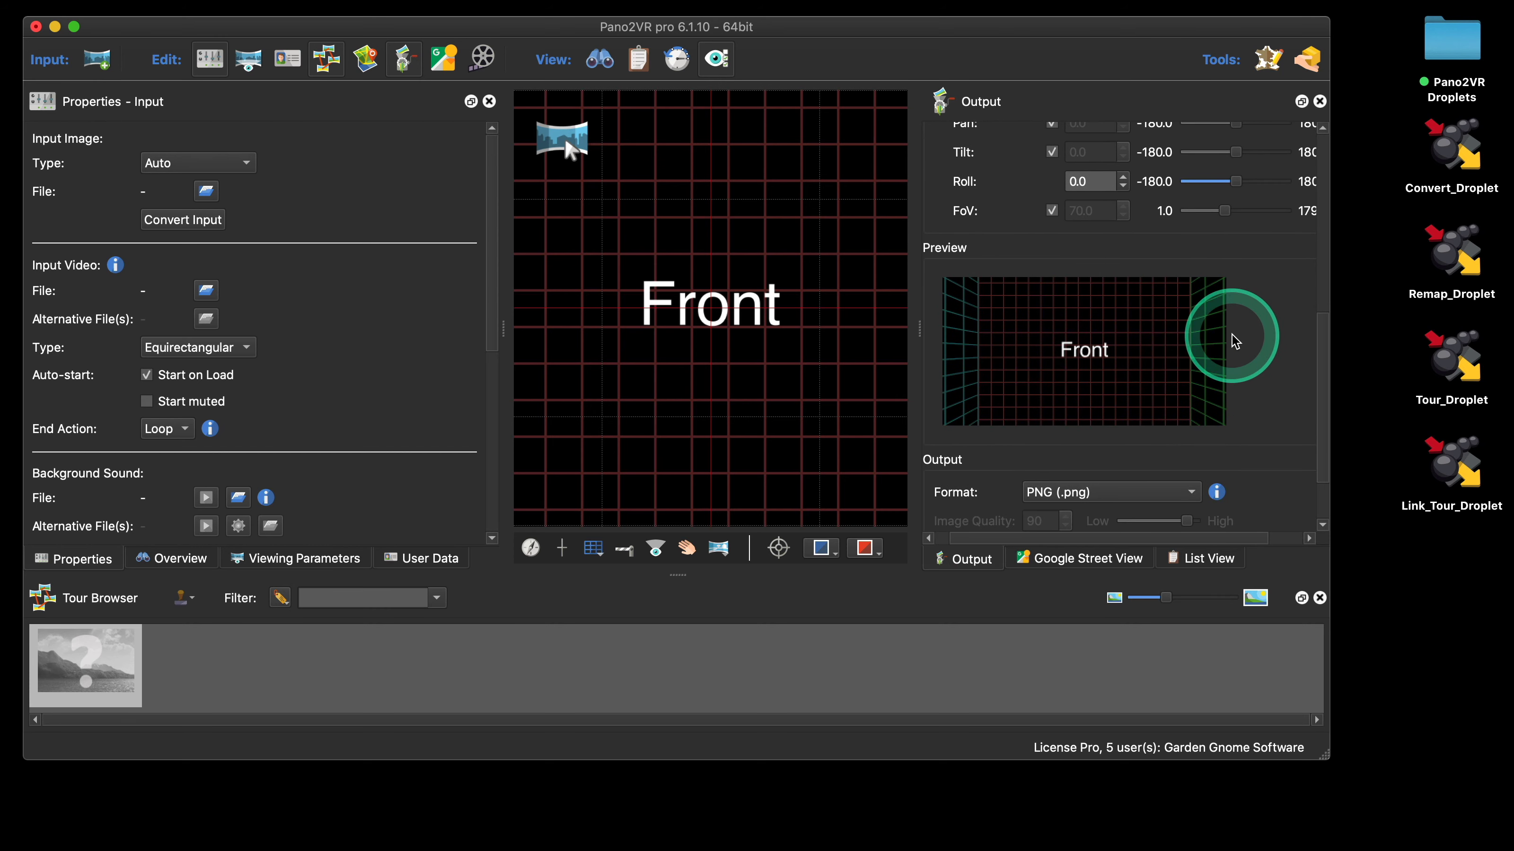
scroll(1235, 341, down, 3)
click(1133, 410)
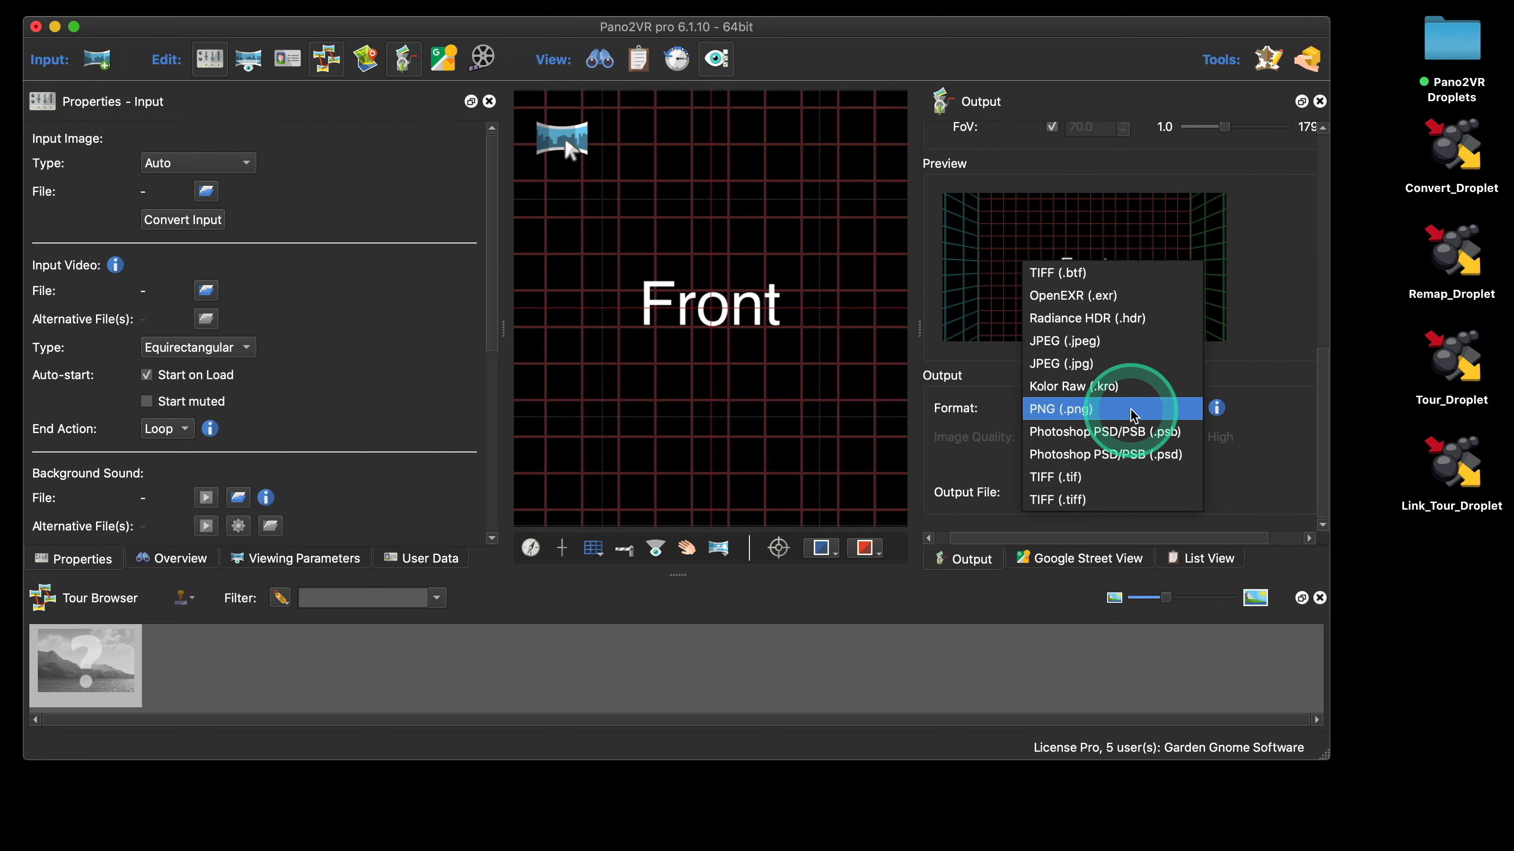
click(1132, 363)
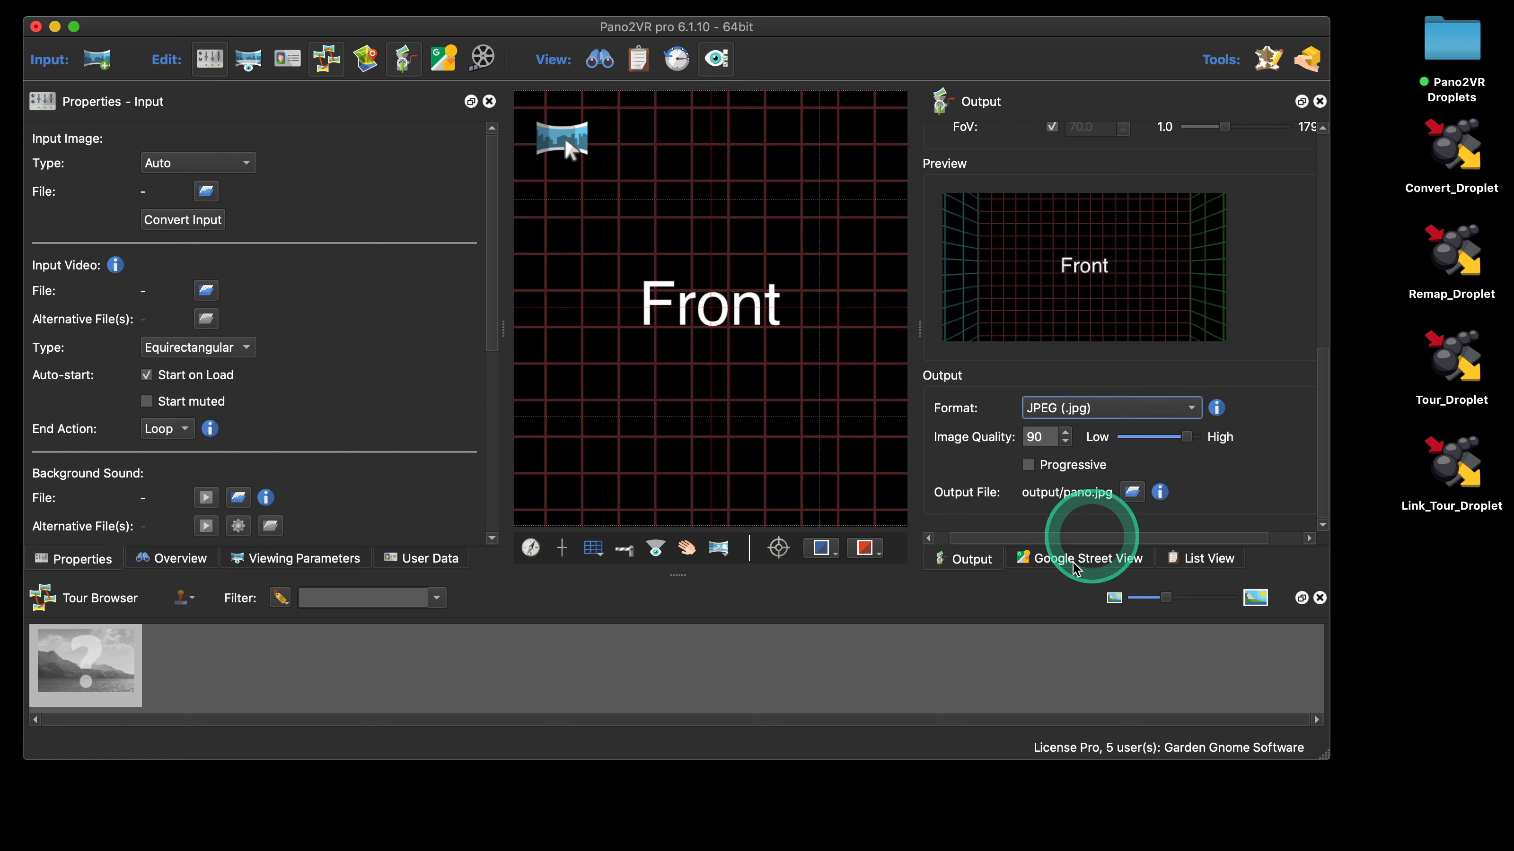
Edit the Transformation's output file path to output/FBN/preview.jpg
click(1089, 493)
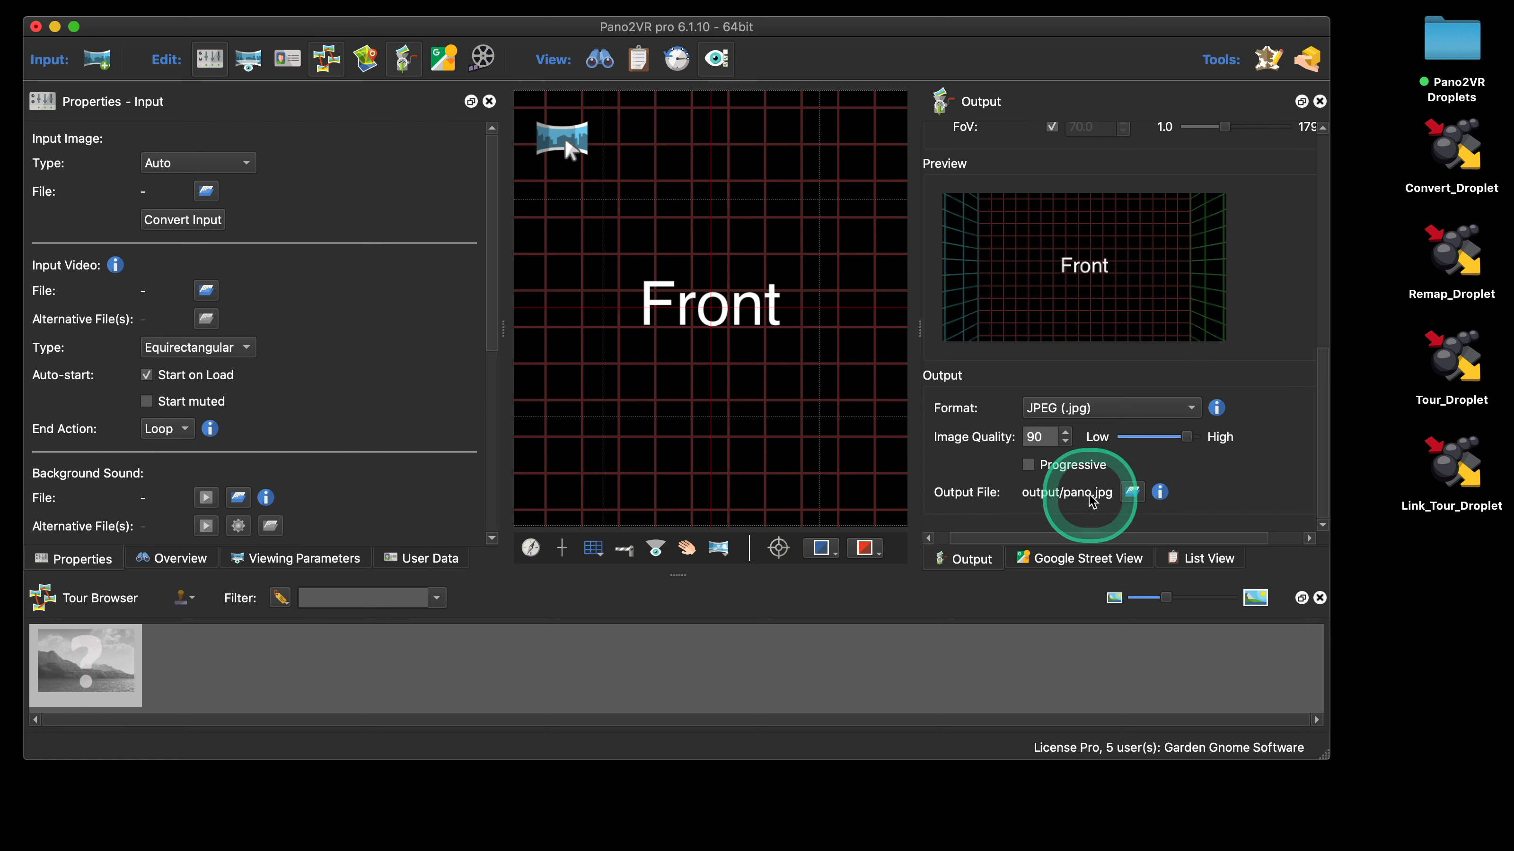
right_click(1090, 500)
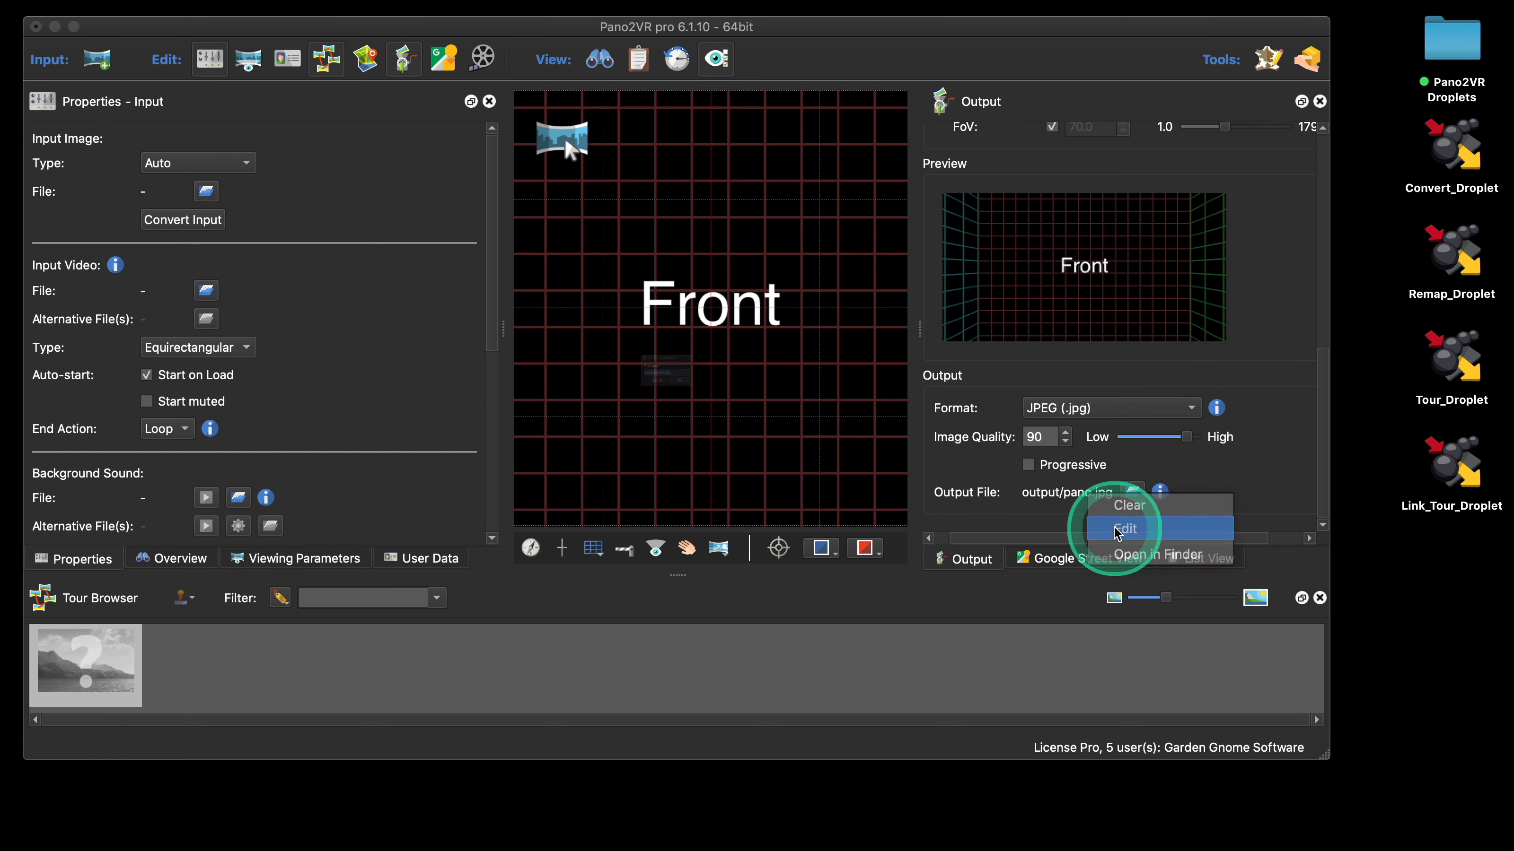
click(1113, 514)
click(655, 377)
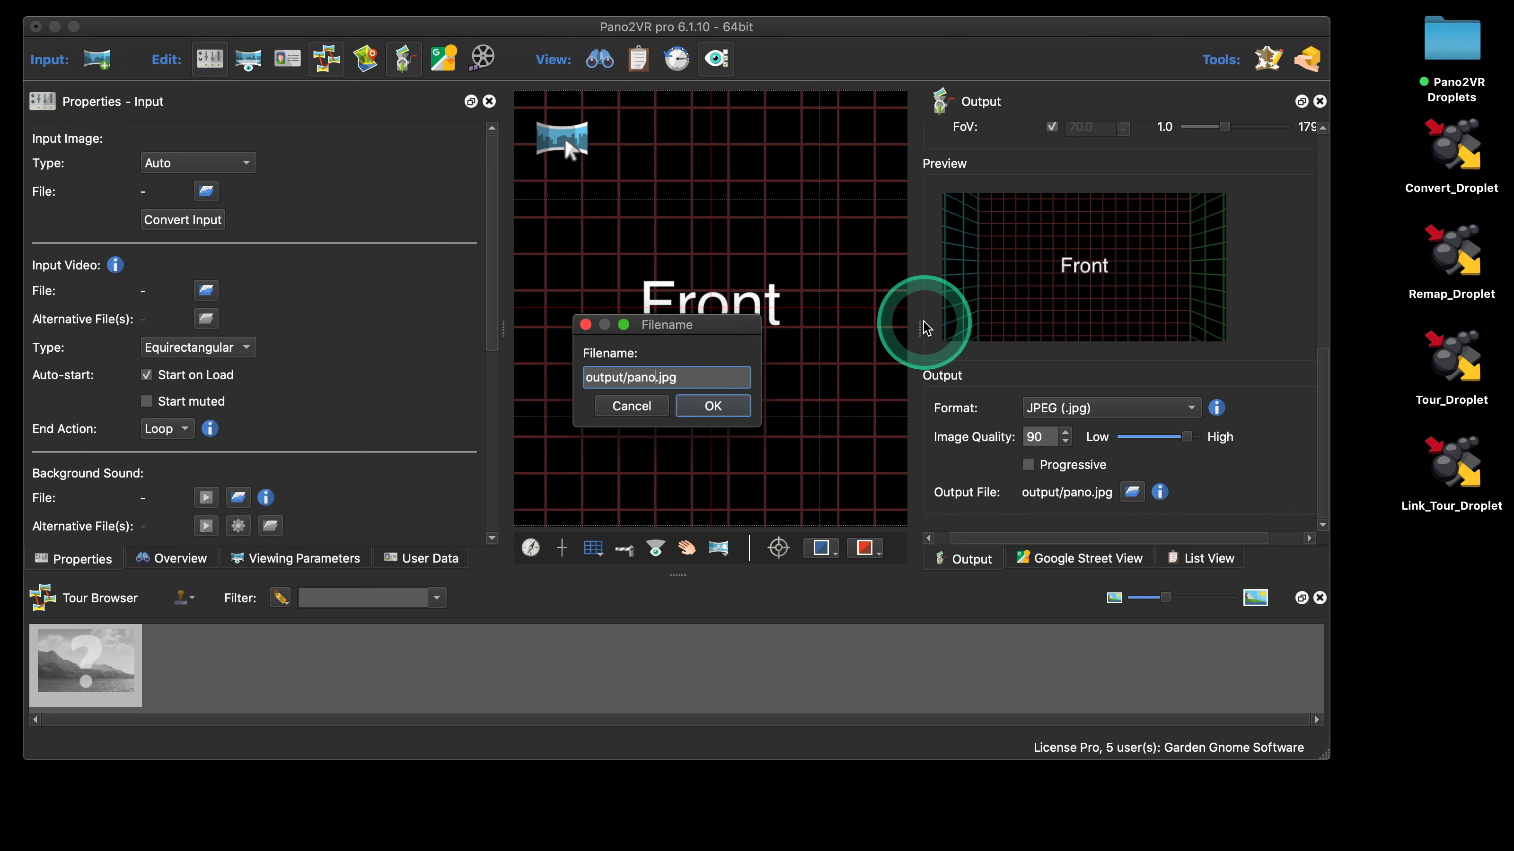
key(BackSpace)
key(BackSpace)
key(BackSpace)
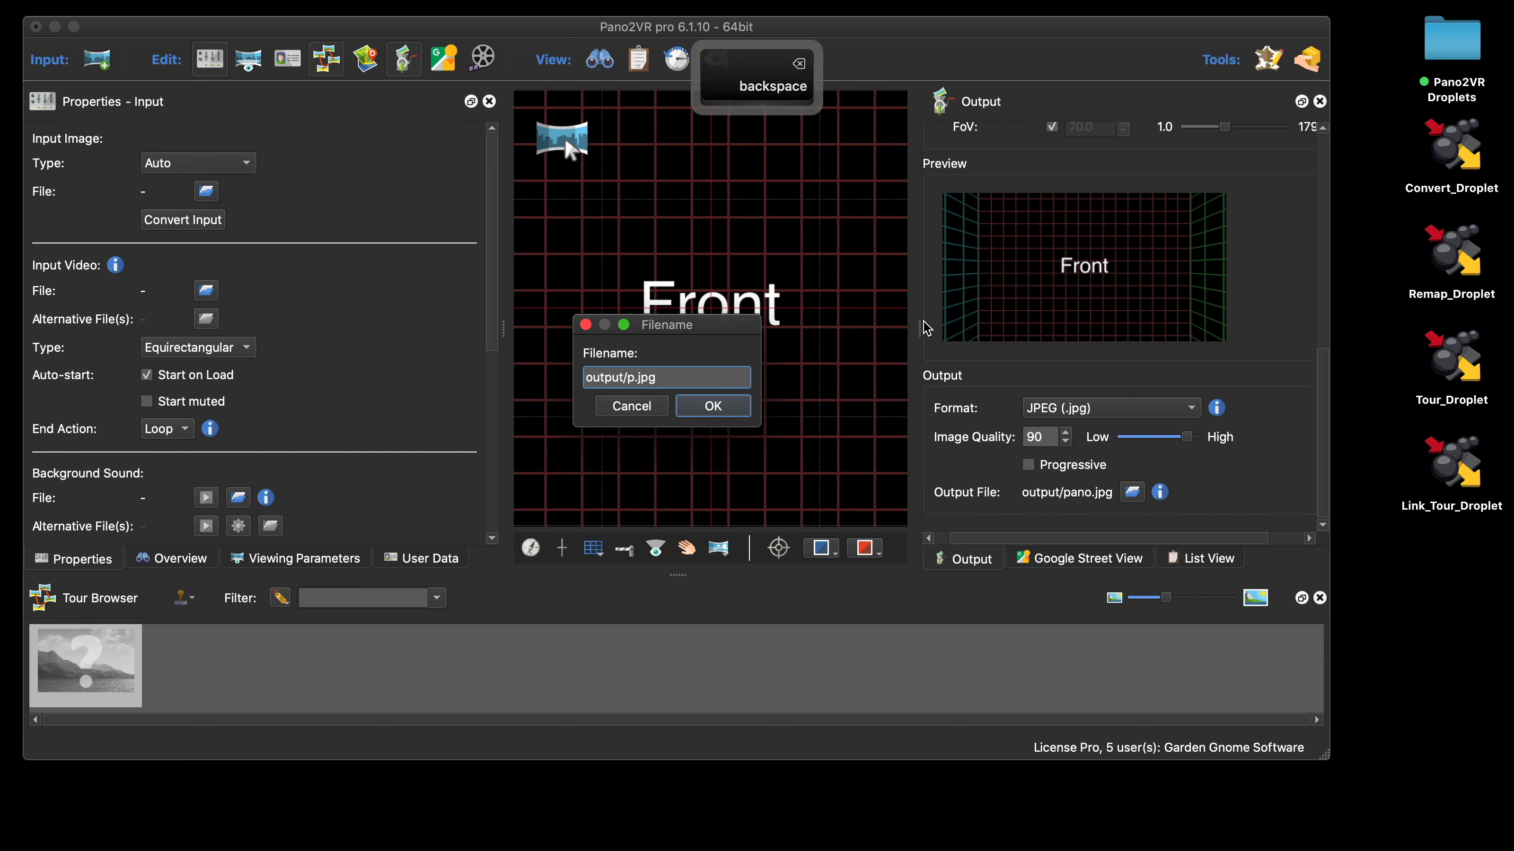
text(r)
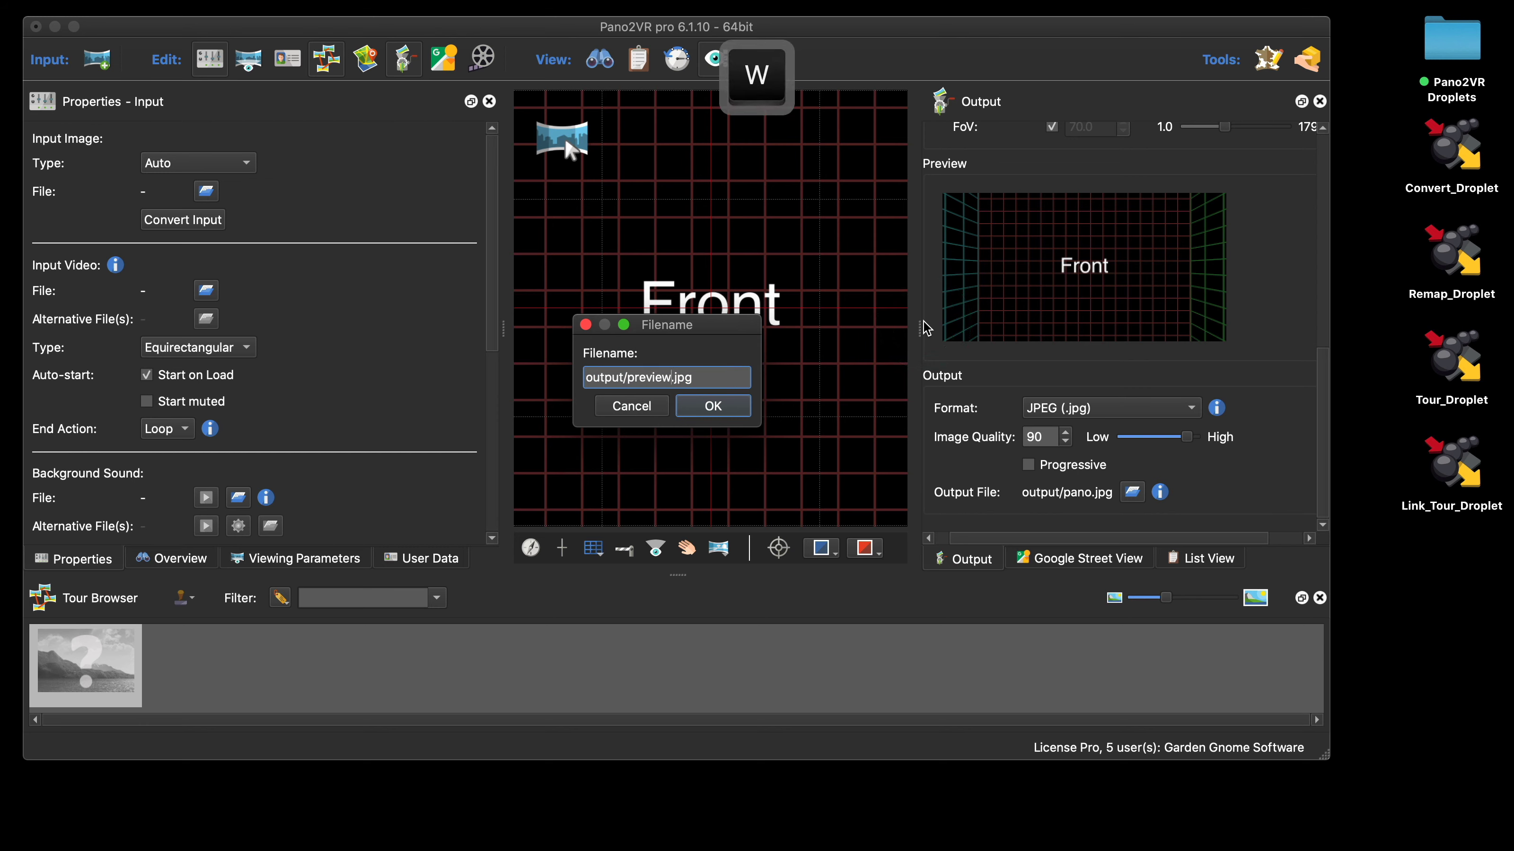
text(eview)
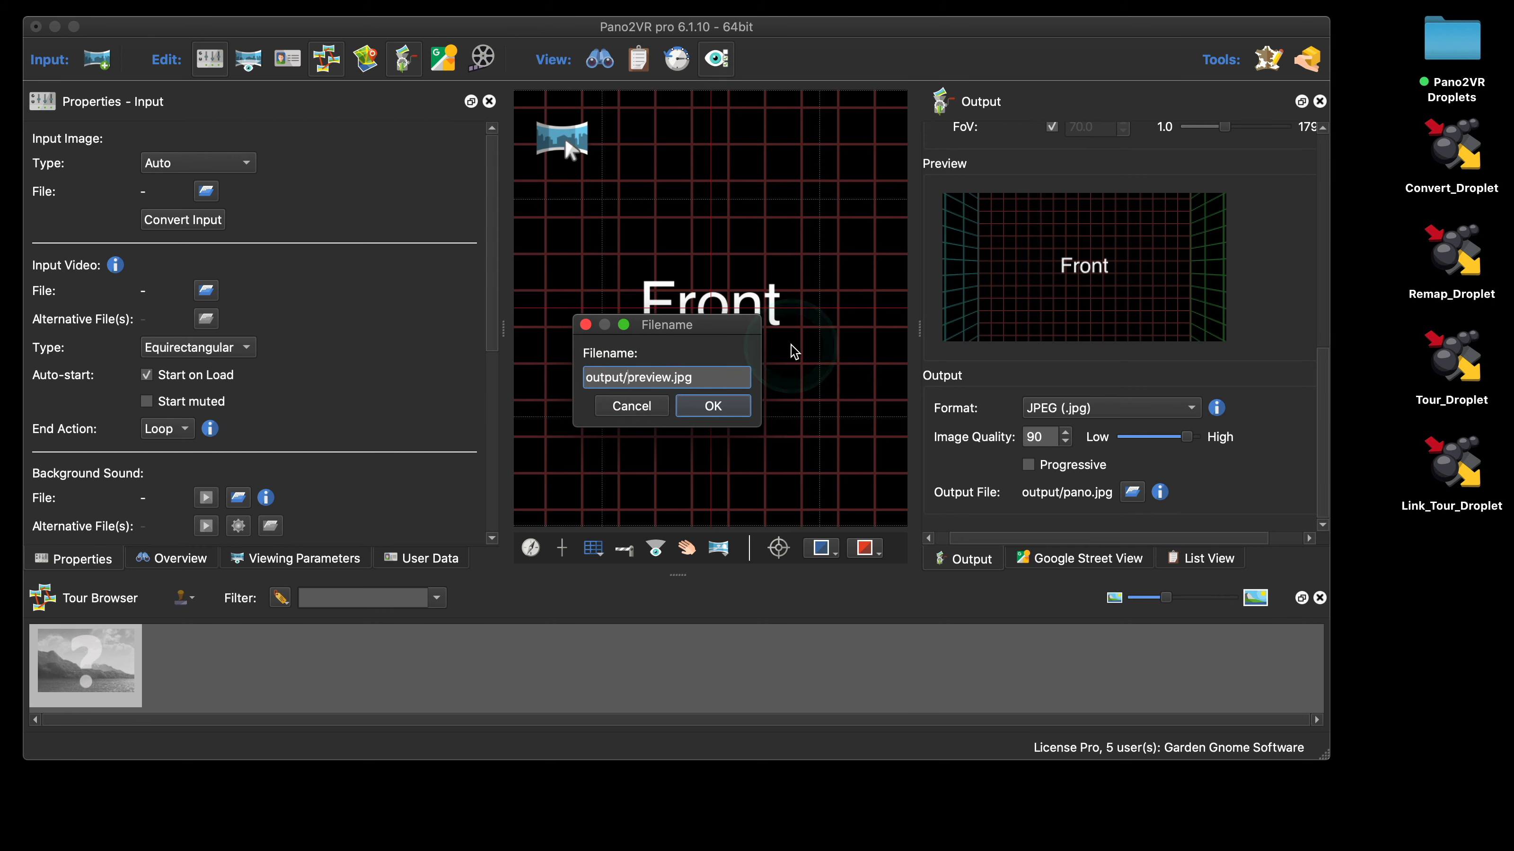
text(F)
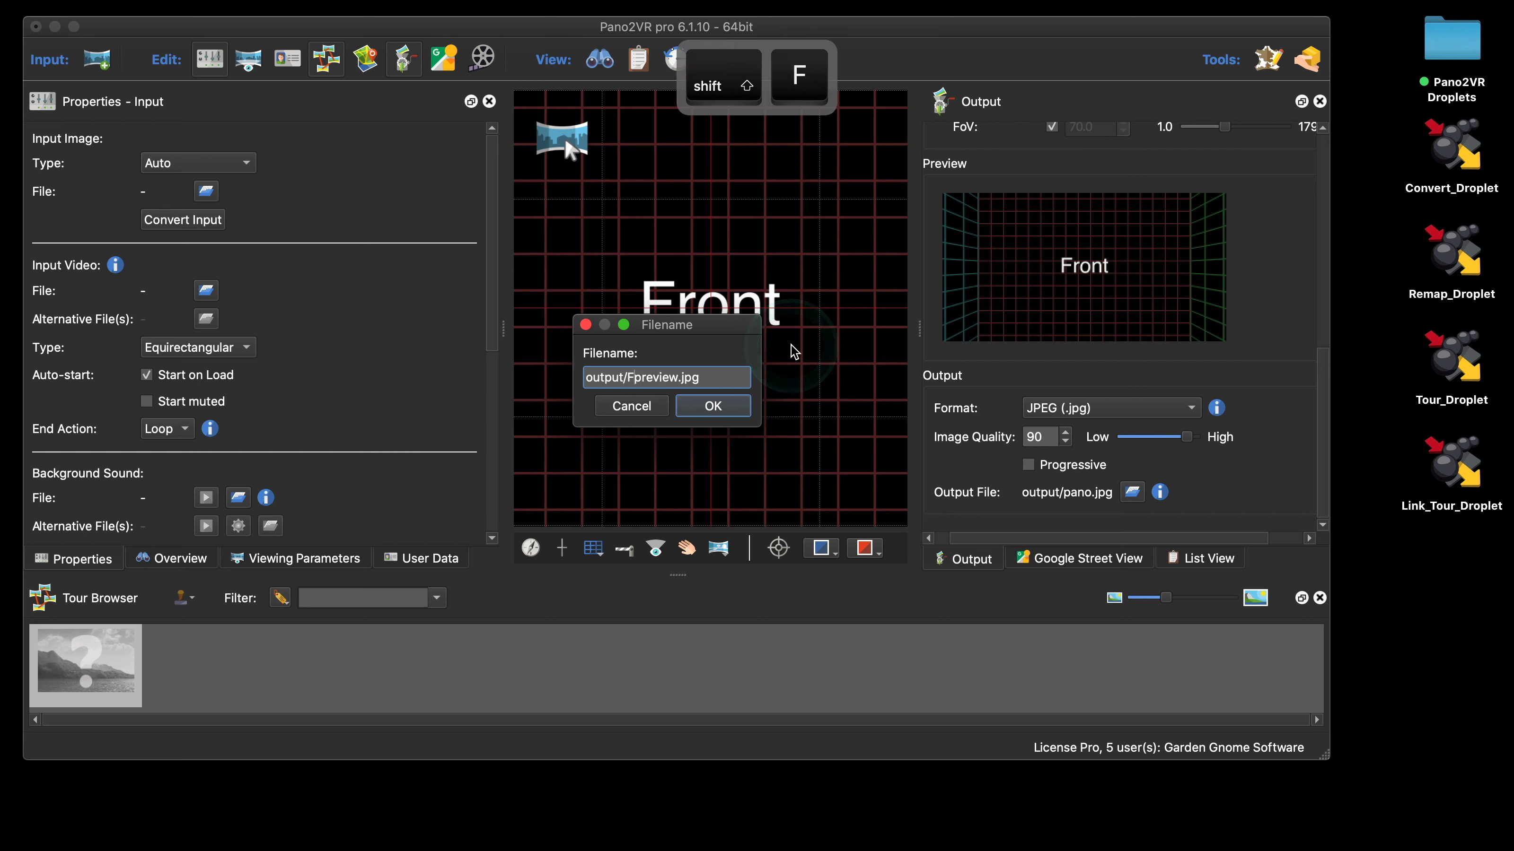
text(BN)
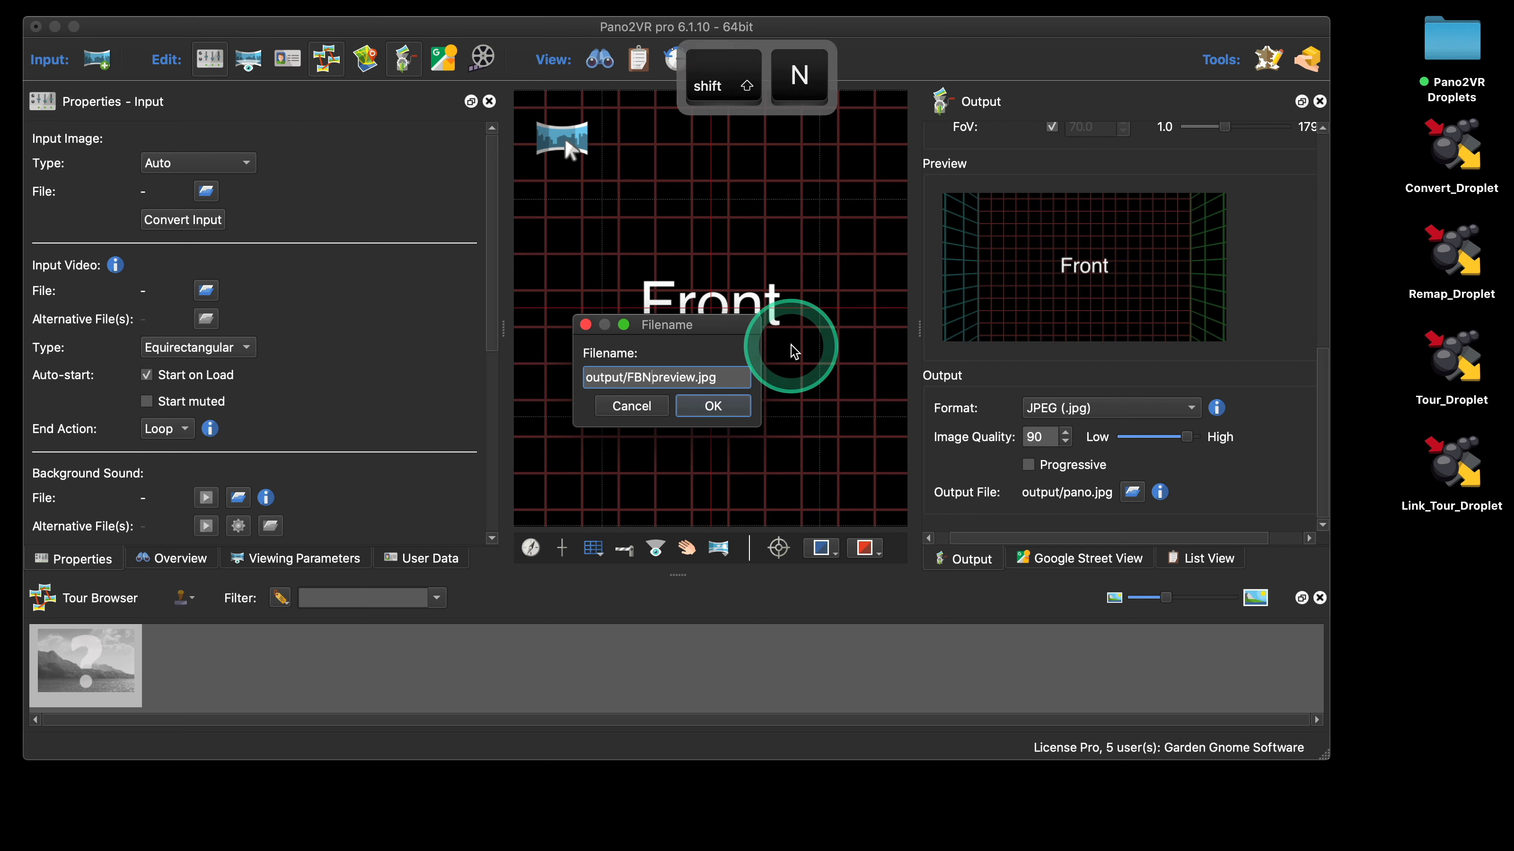
text(/)
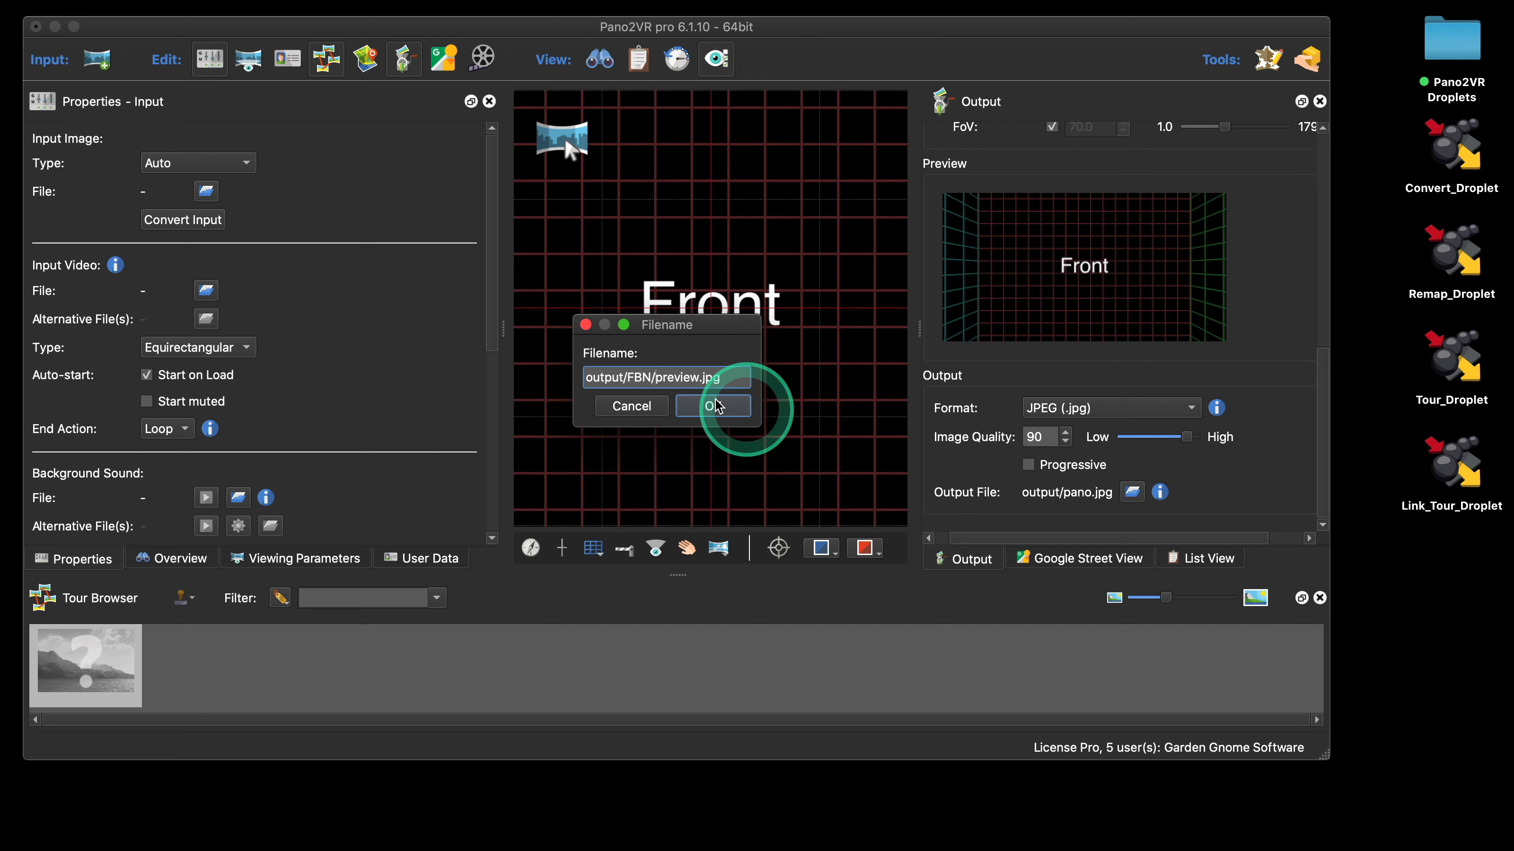
click(718, 407)
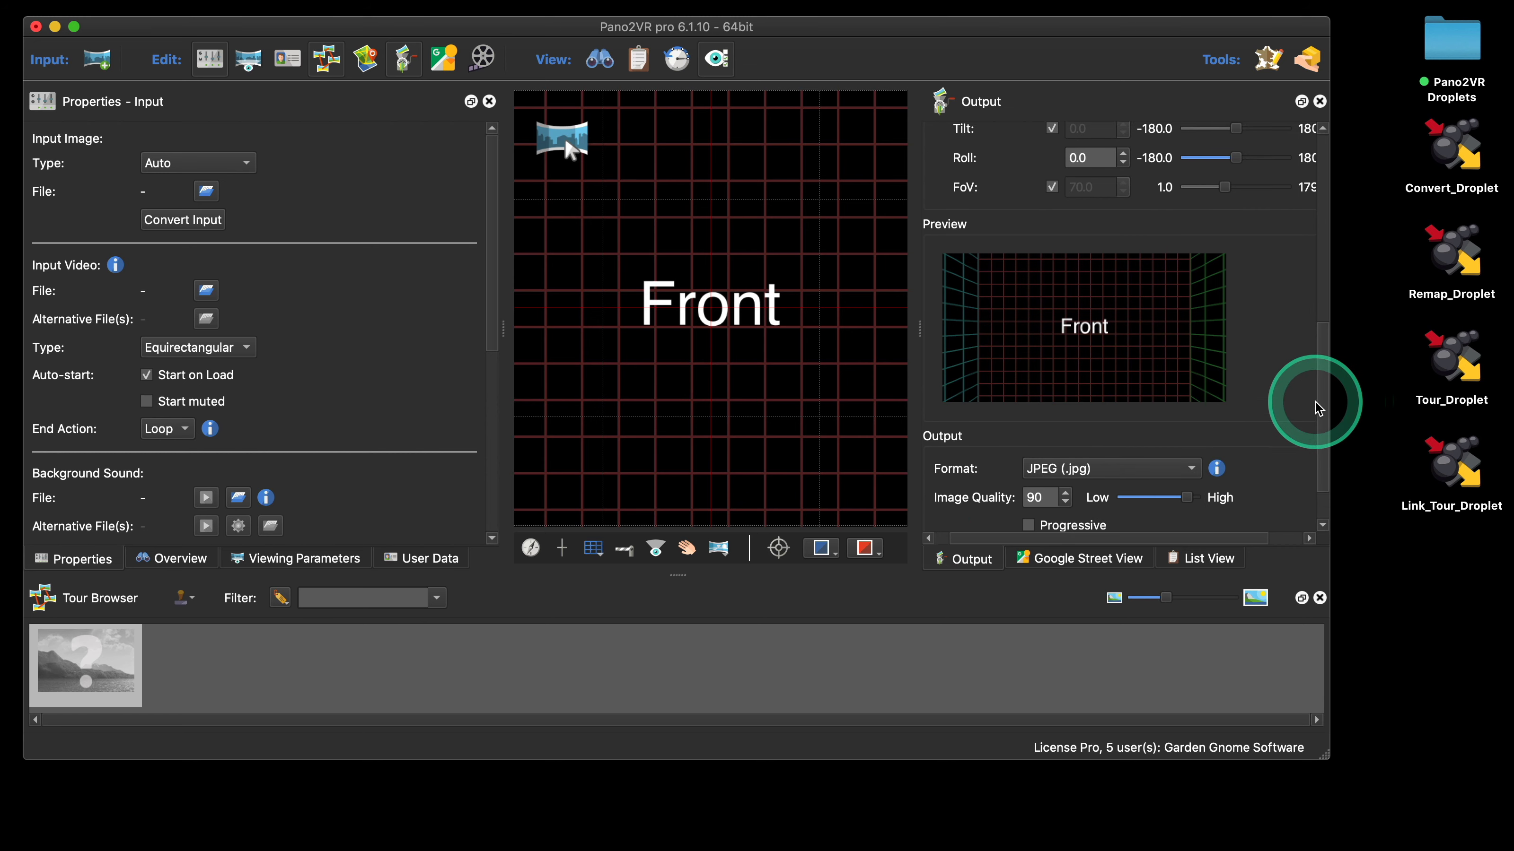
Save the project as a droplet named Preview_Droplet on the Desktop and close the project window
scroll(1314, 399, up, 5)
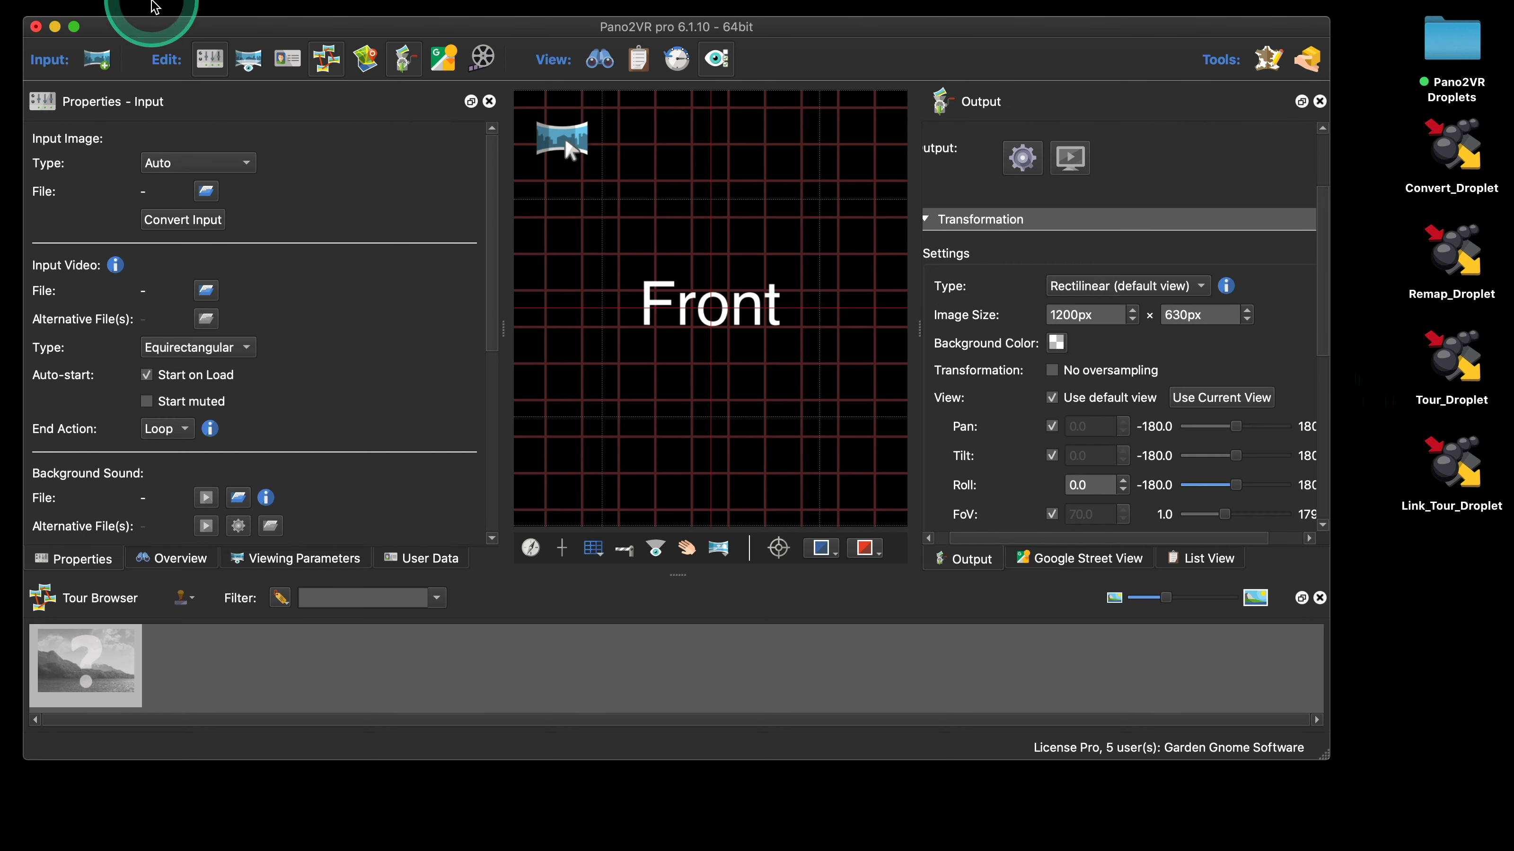
click(141, 11)
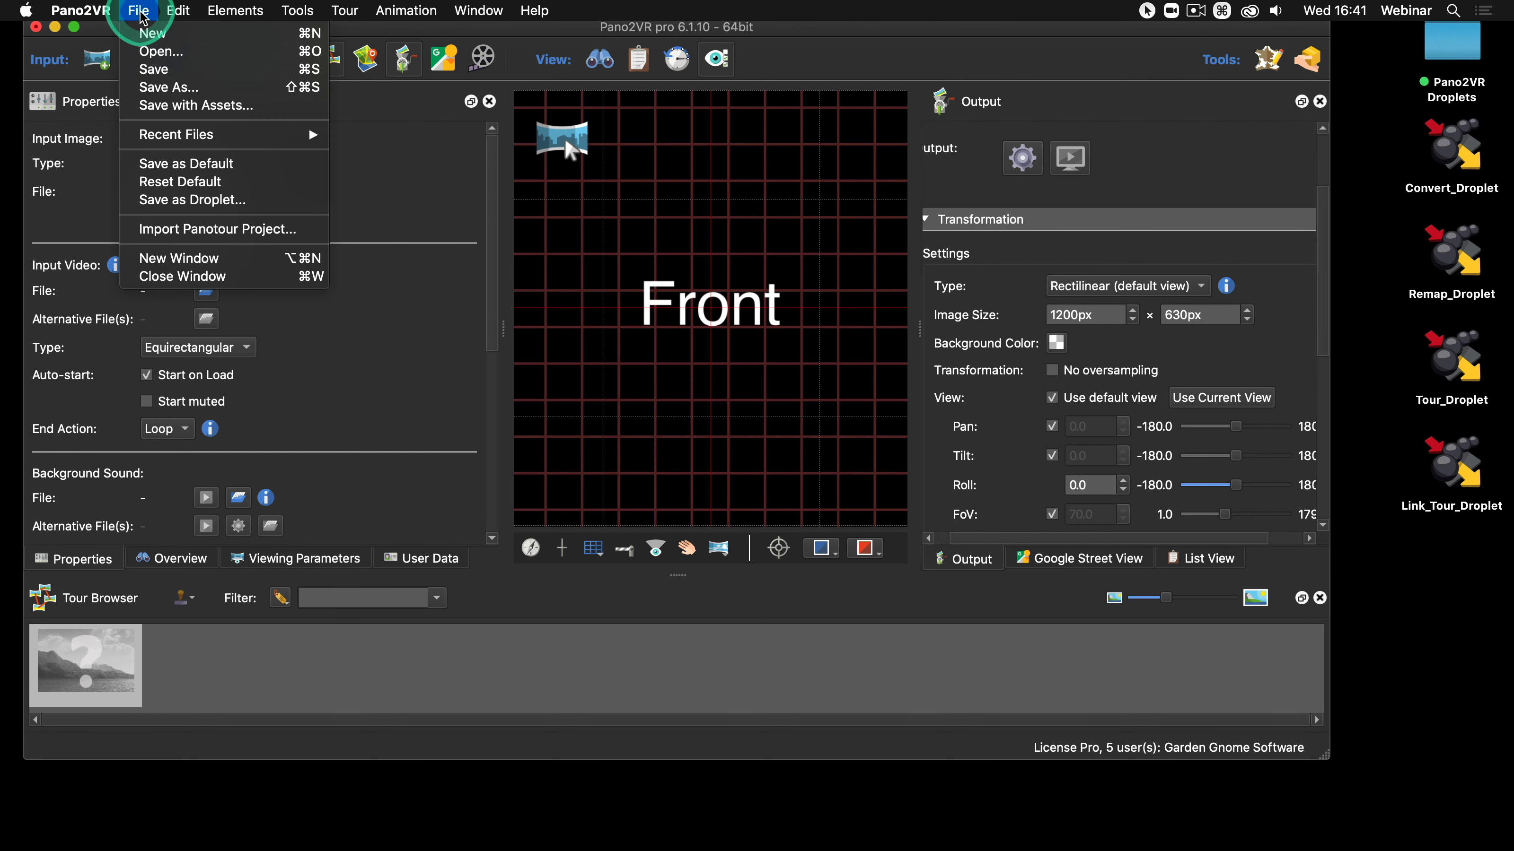
click(192, 200)
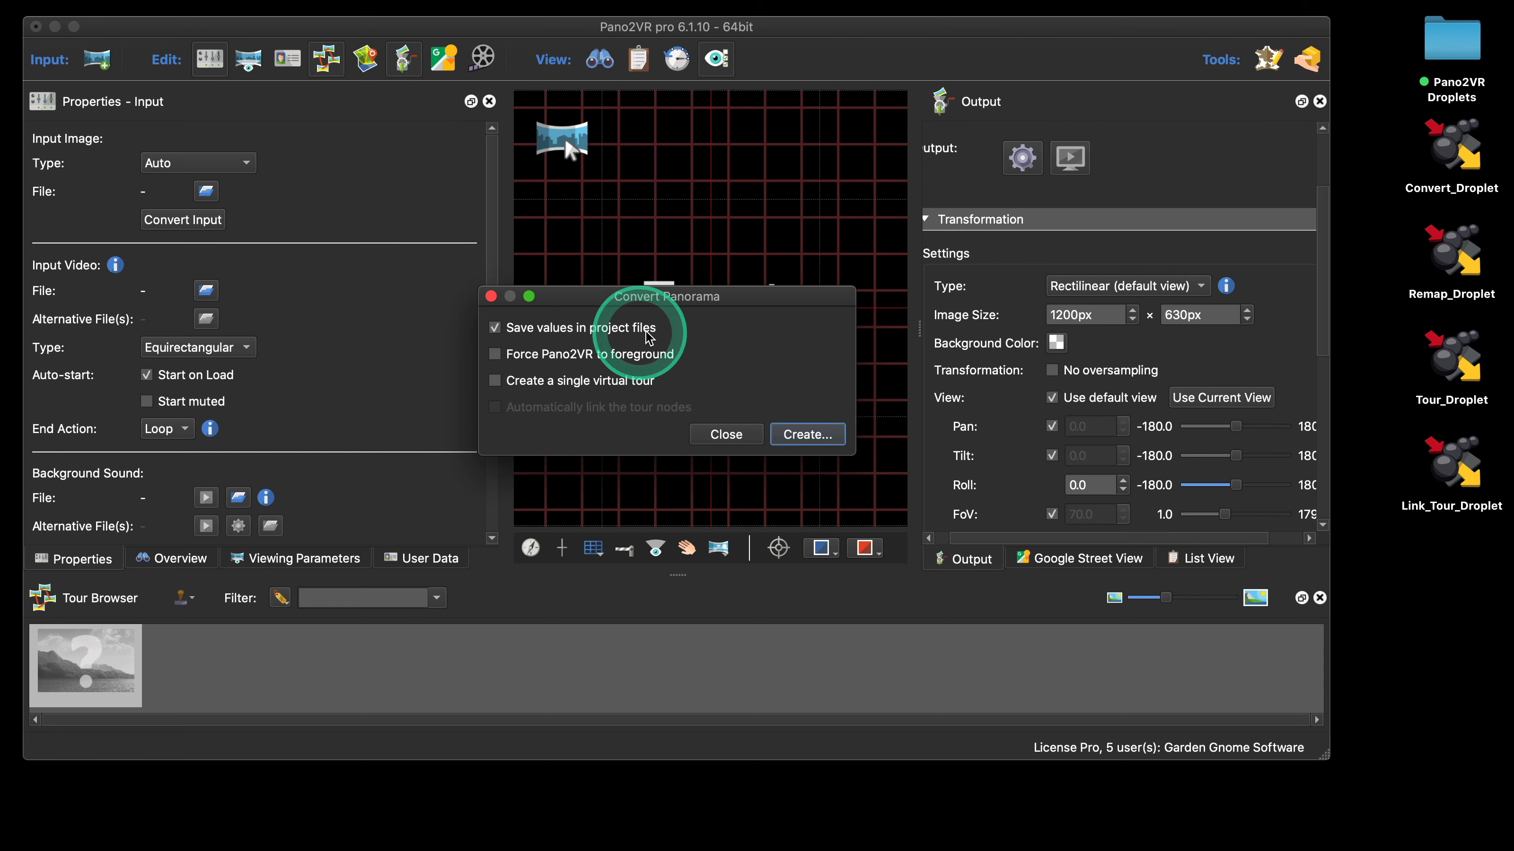
click(806, 438)
click(900, 398)
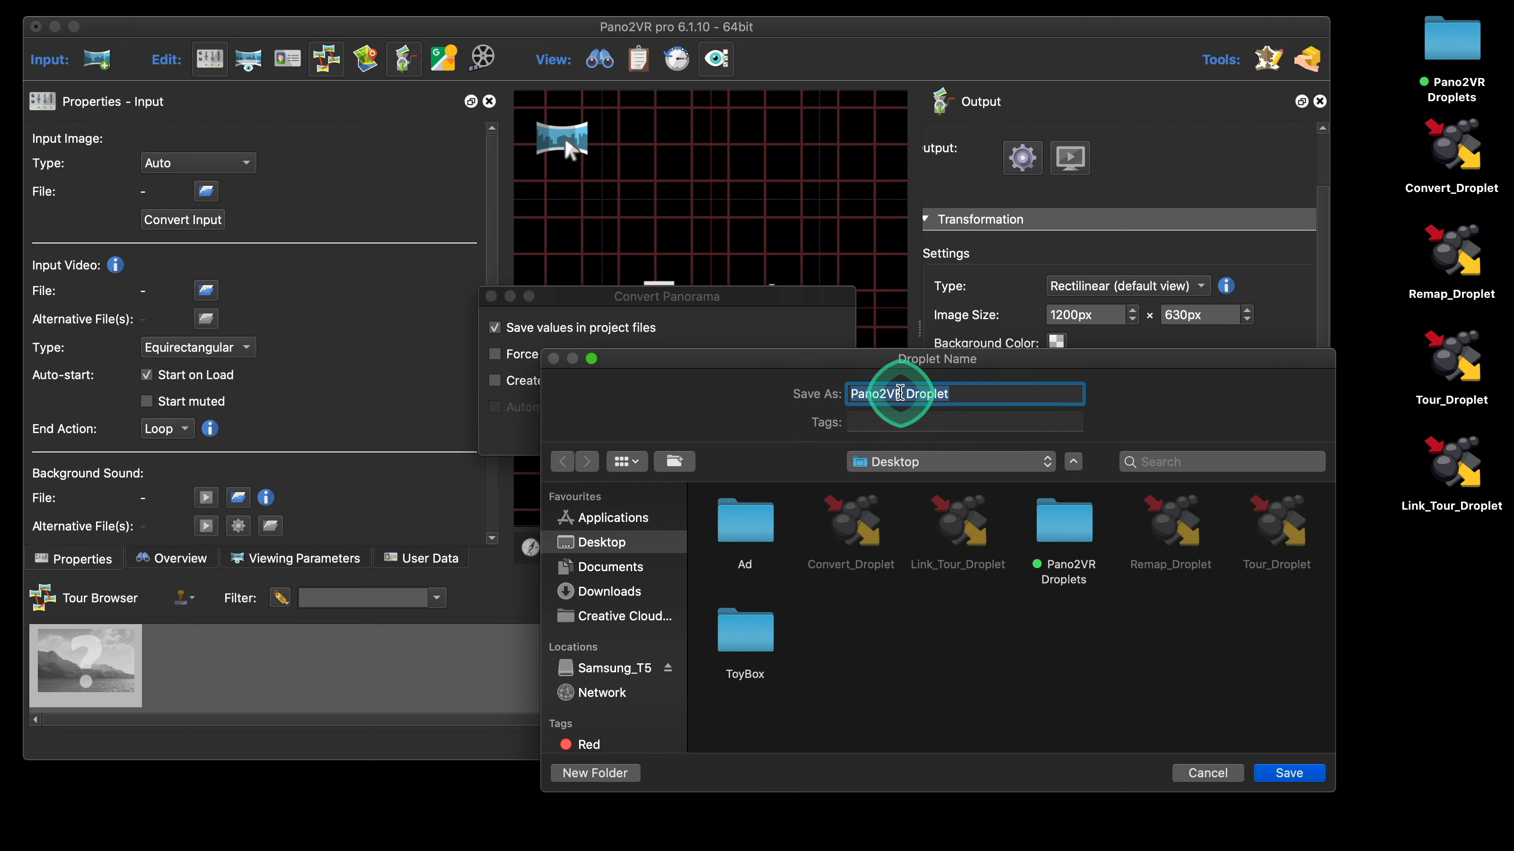
drag(901, 398, 831, 394)
text(P)
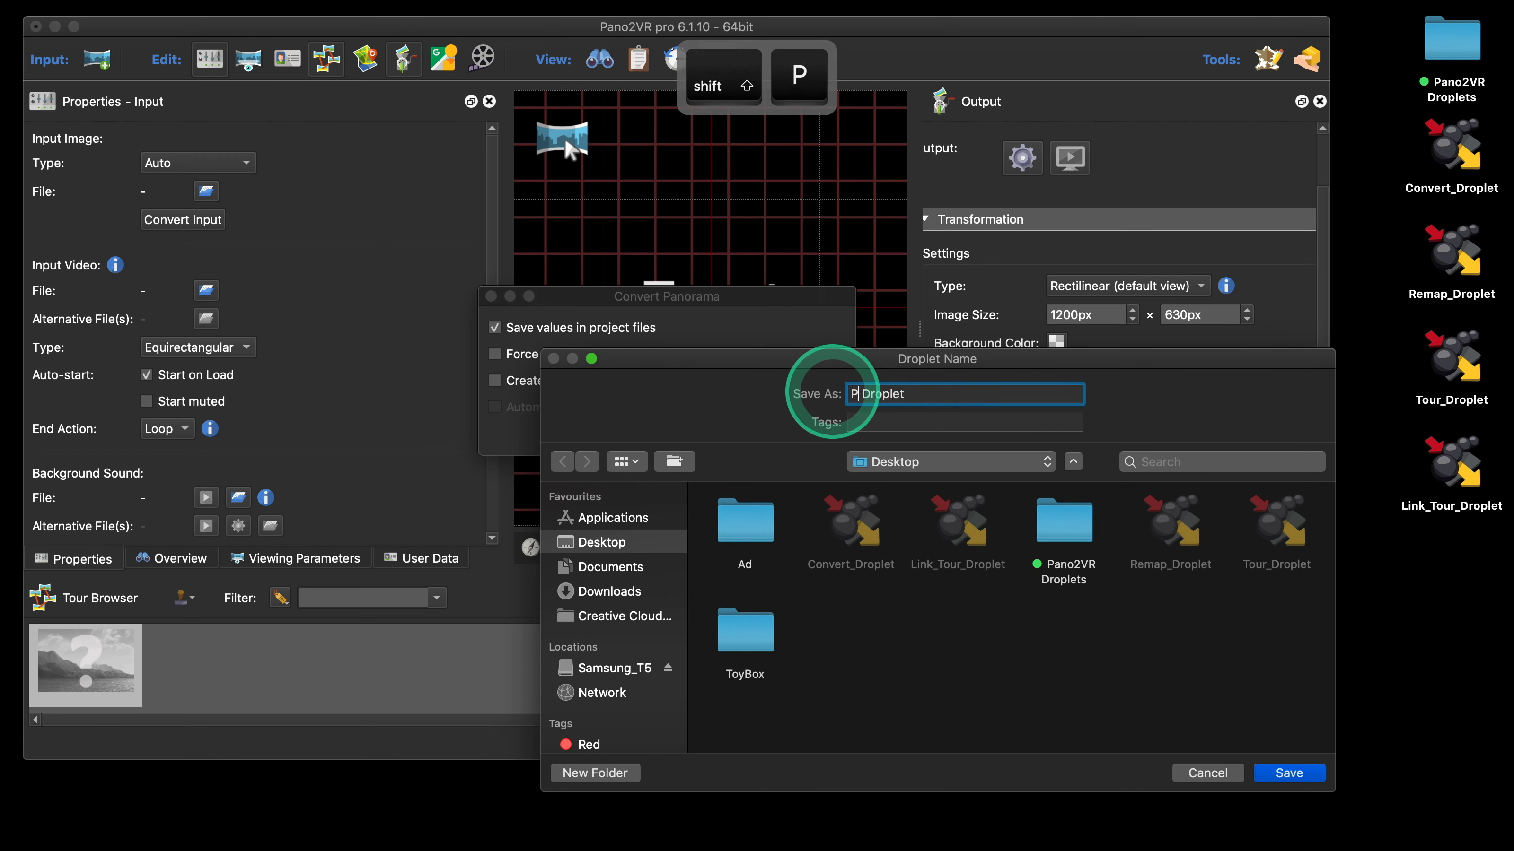
text(revi)
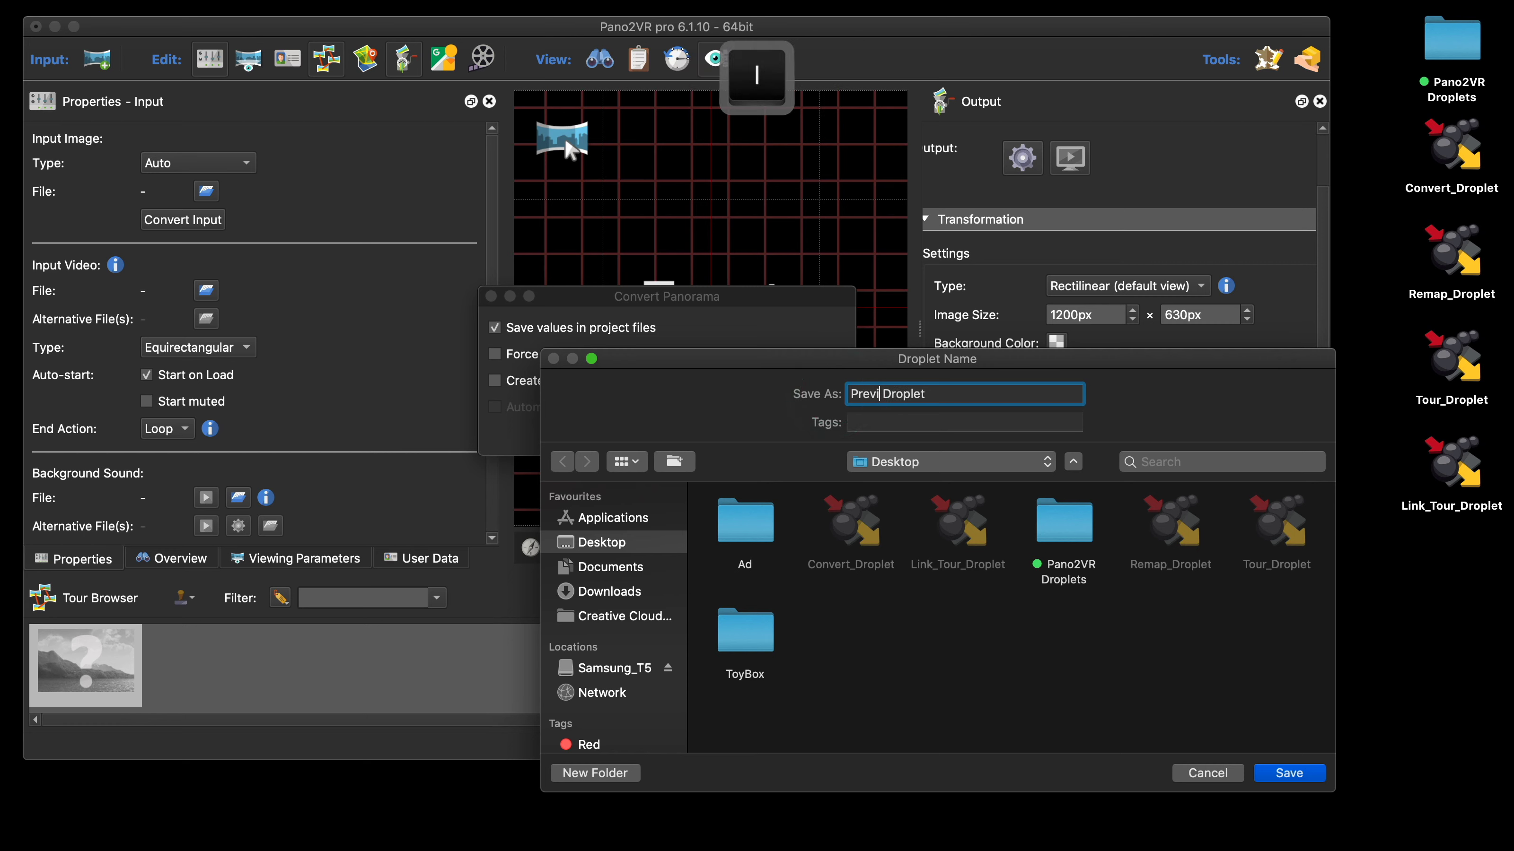
text(ew)
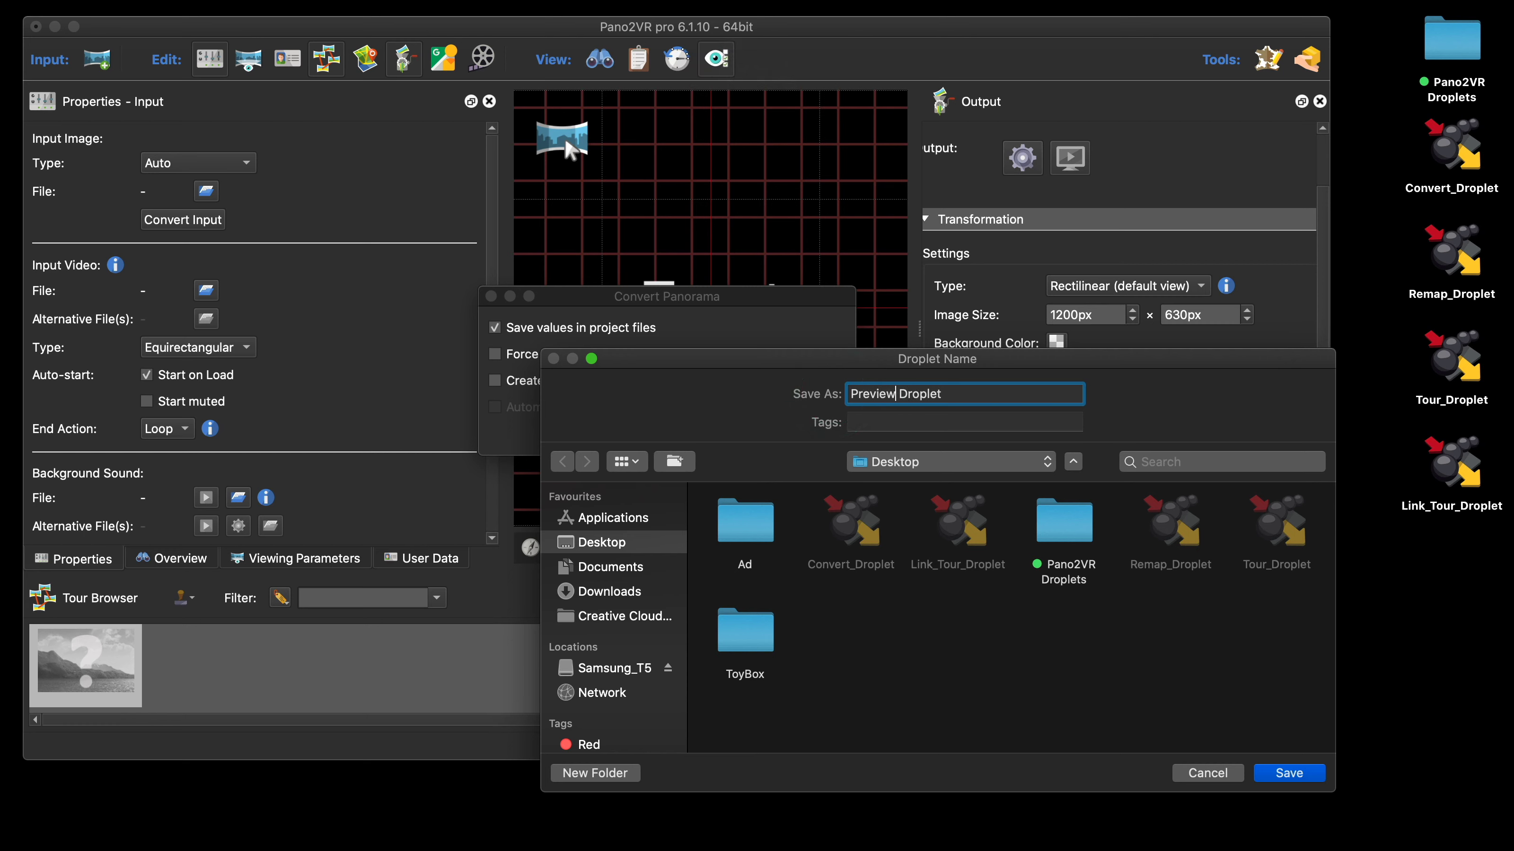
text(_)
key(Delete)
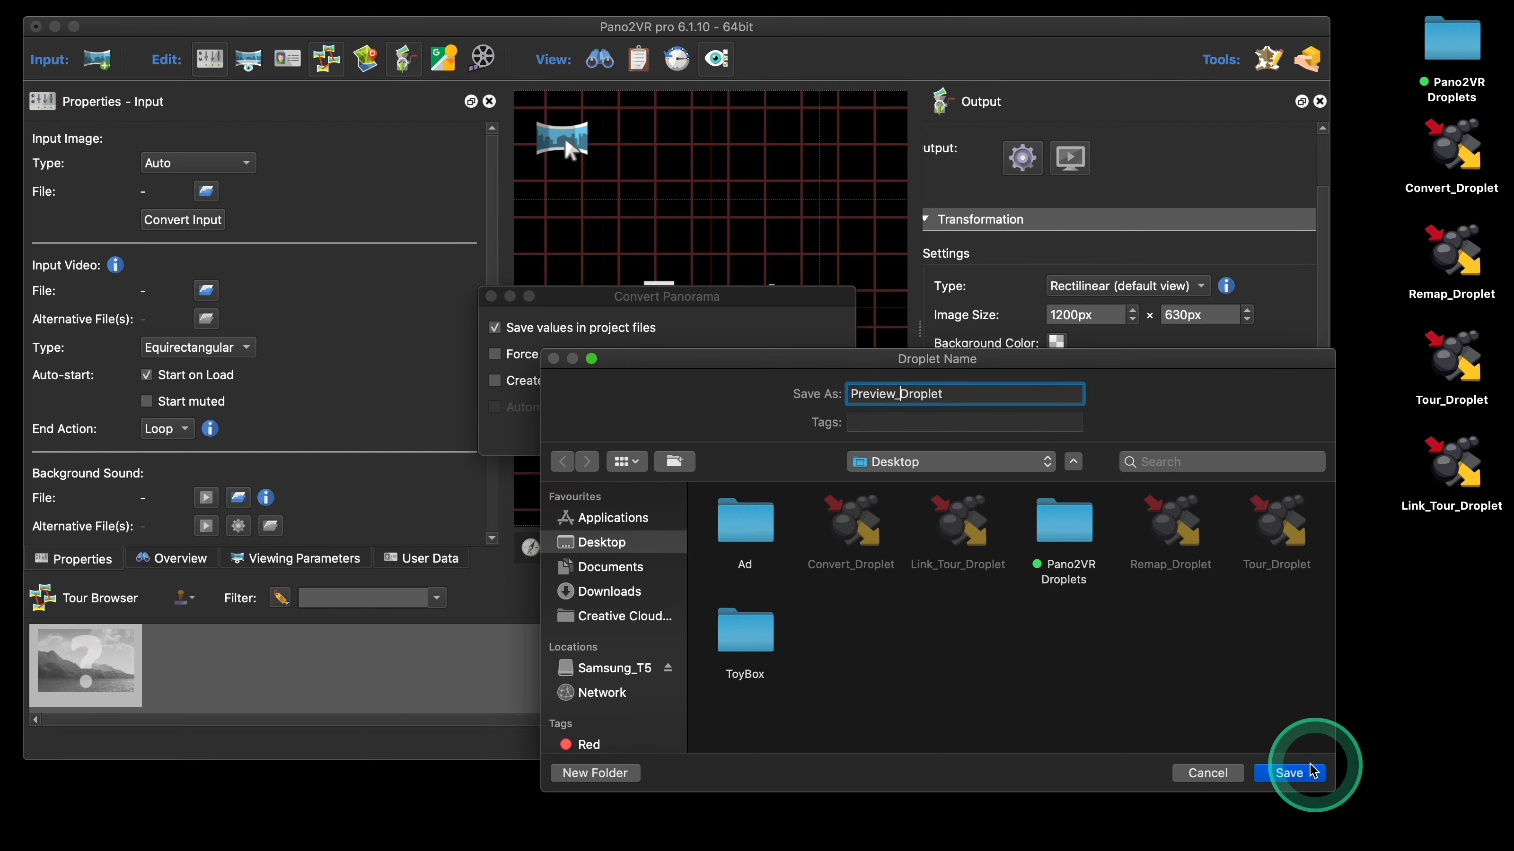
click(1289, 773)
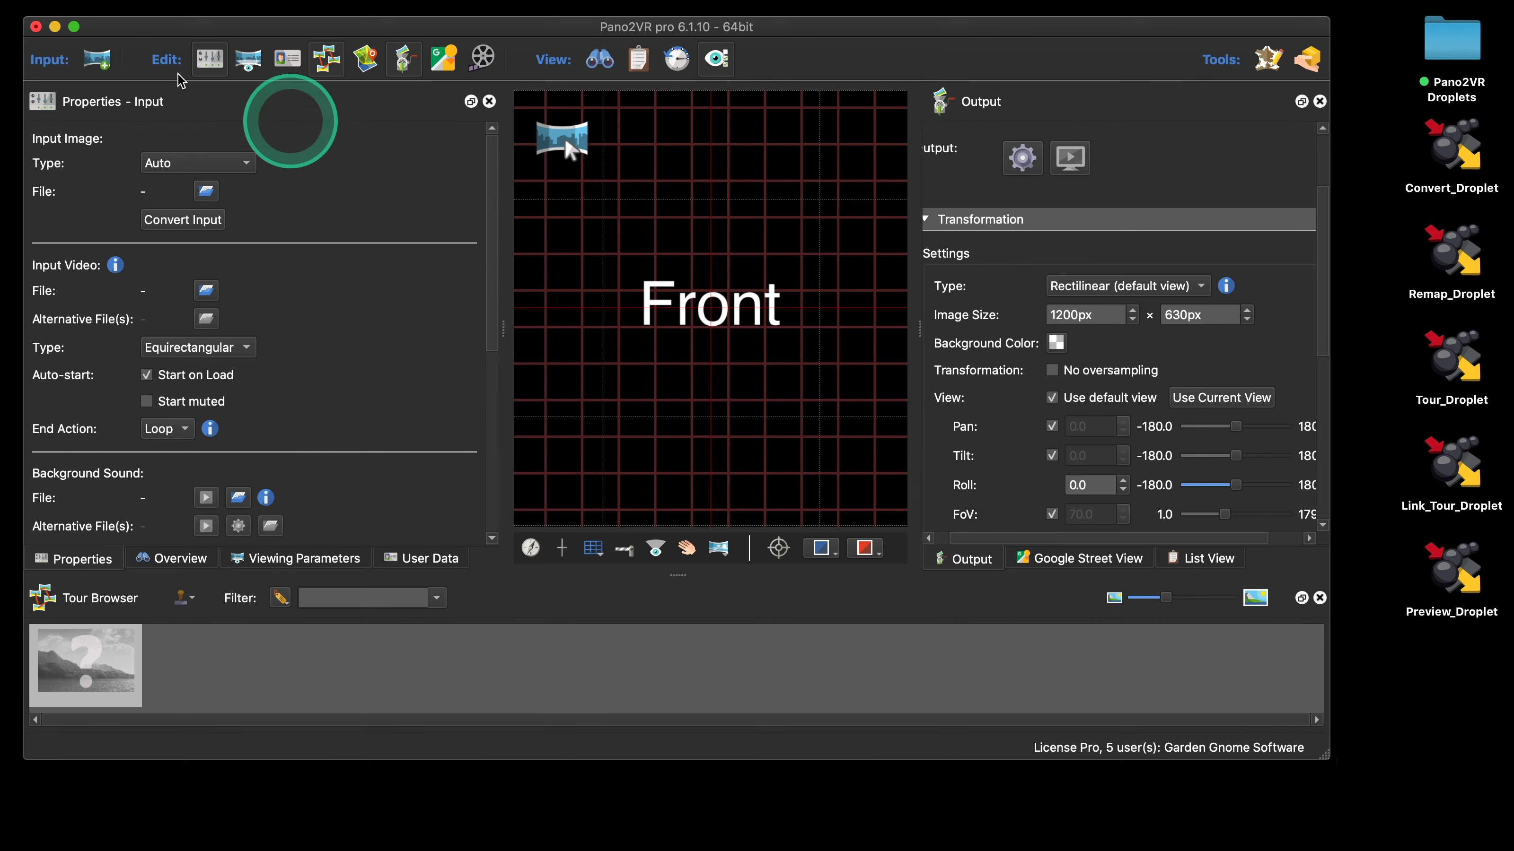
click(36, 26)
click(631, 416)
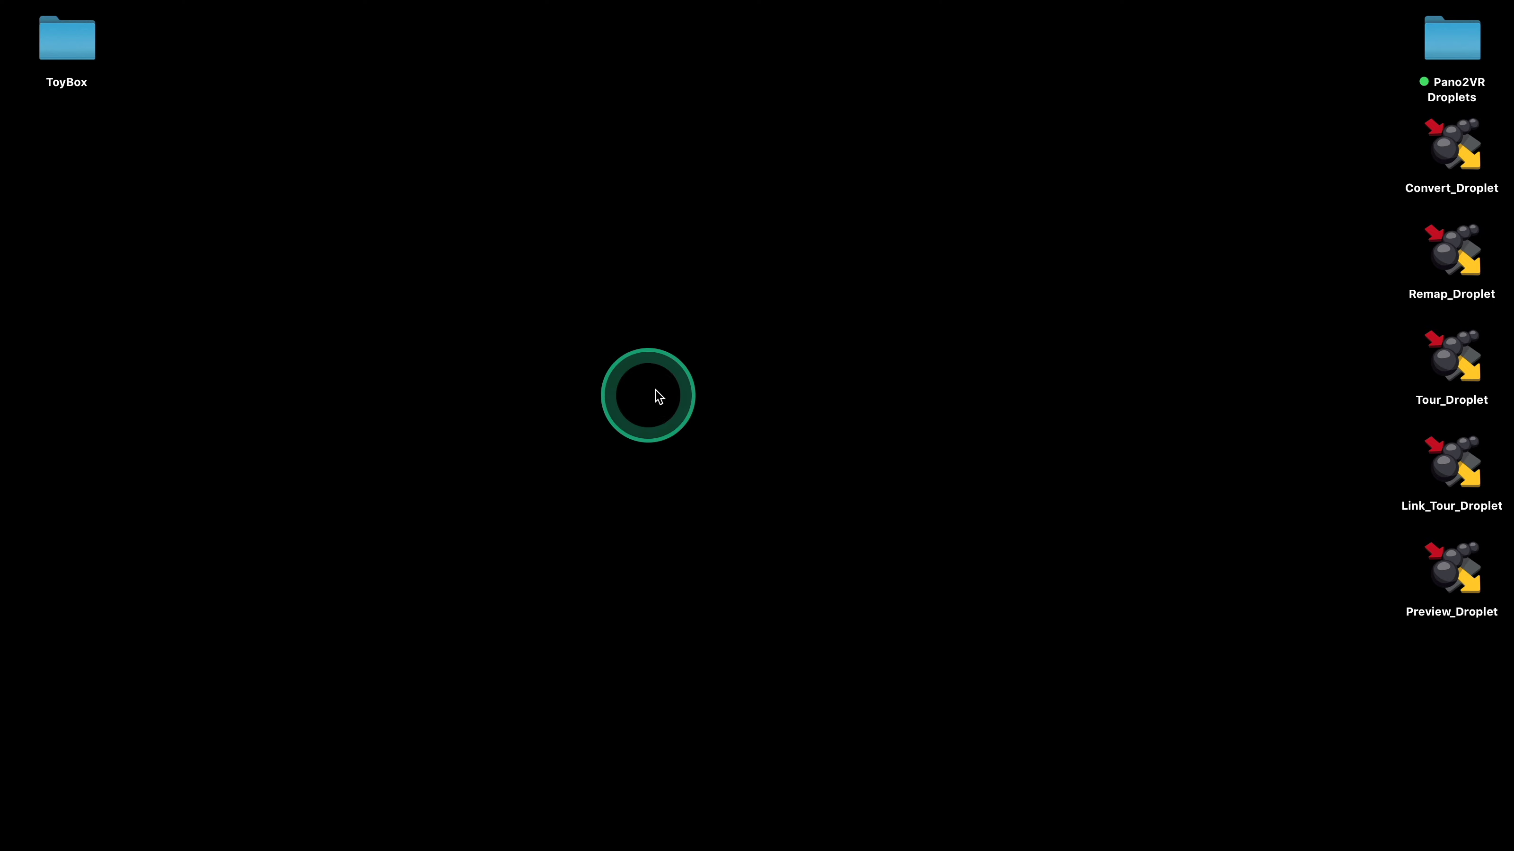
Open the Tour folder inside Pano2VR Droplets and process Park_01.jpg with Preview_Droplet
click(1435, 39)
double_click(1435, 39)
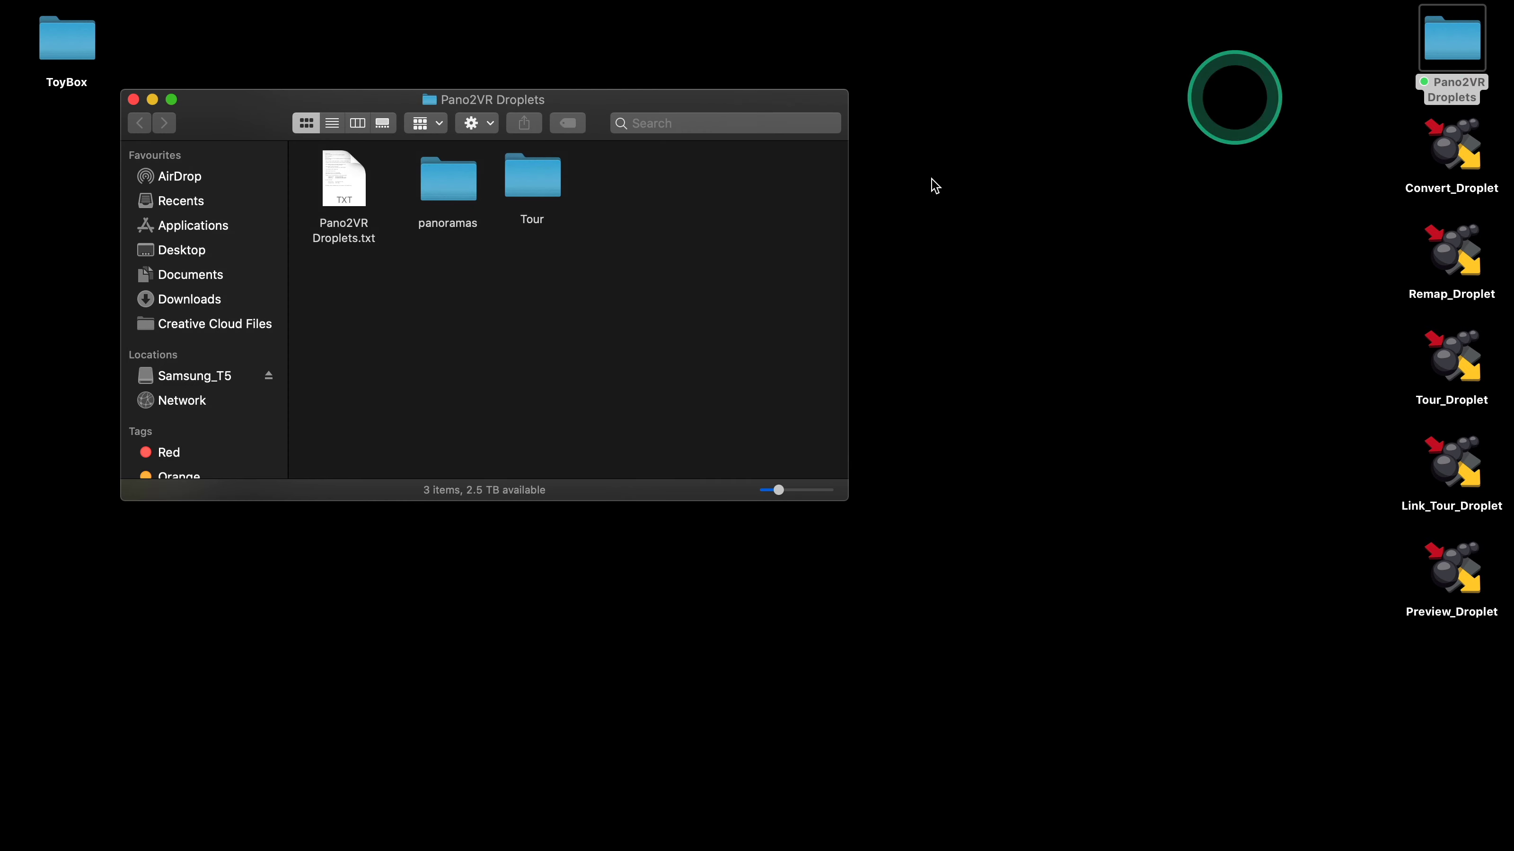
double_click(534, 169)
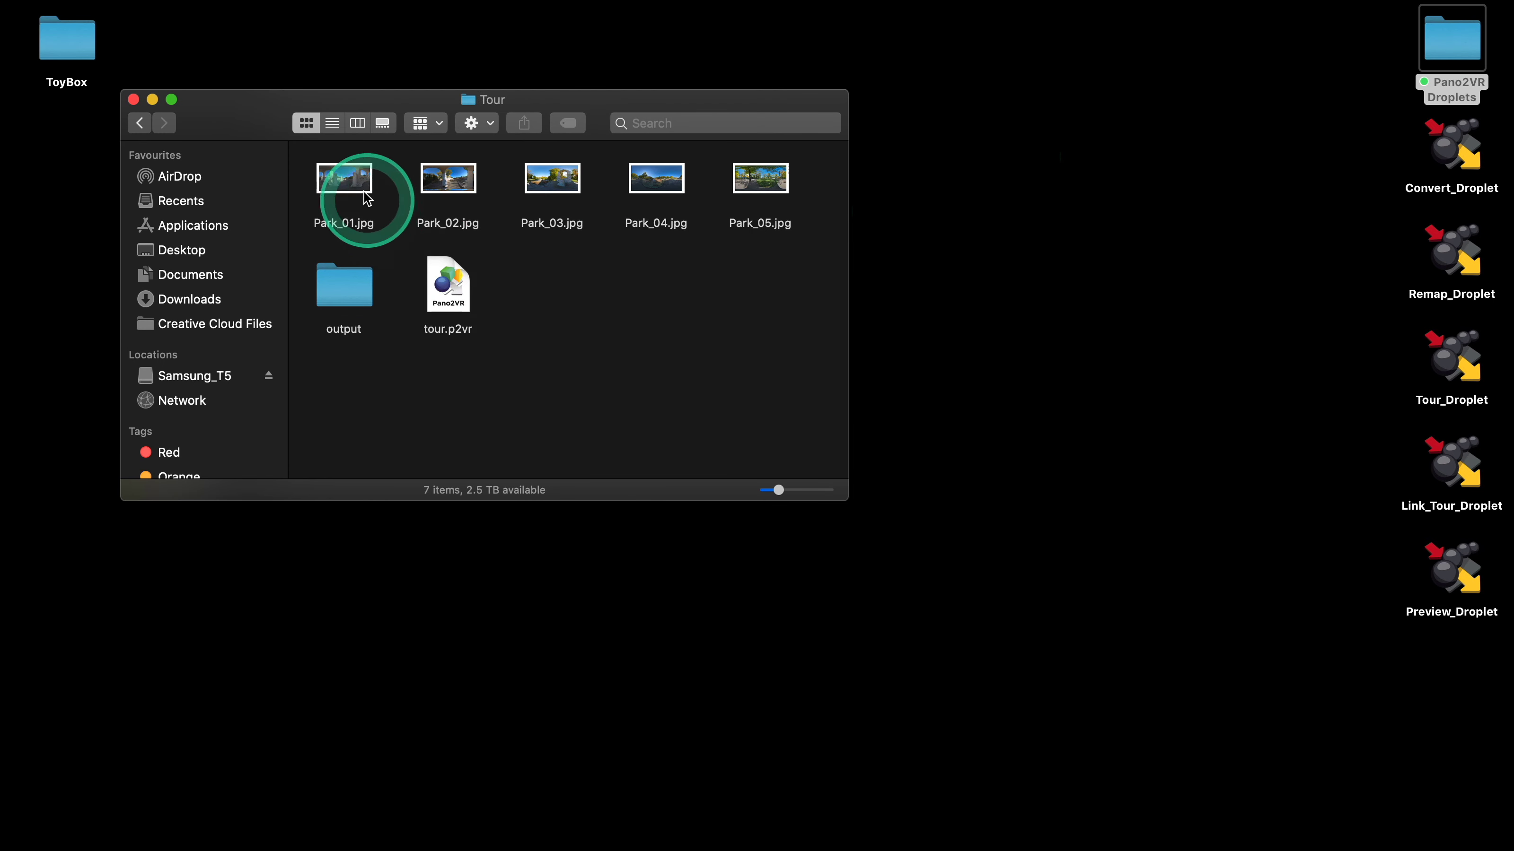
drag(351, 179, 1466, 587)
Copy preview.jpg from the FBN folder inside the Tour folder's output folder and return to the output folder
double_click(344, 287)
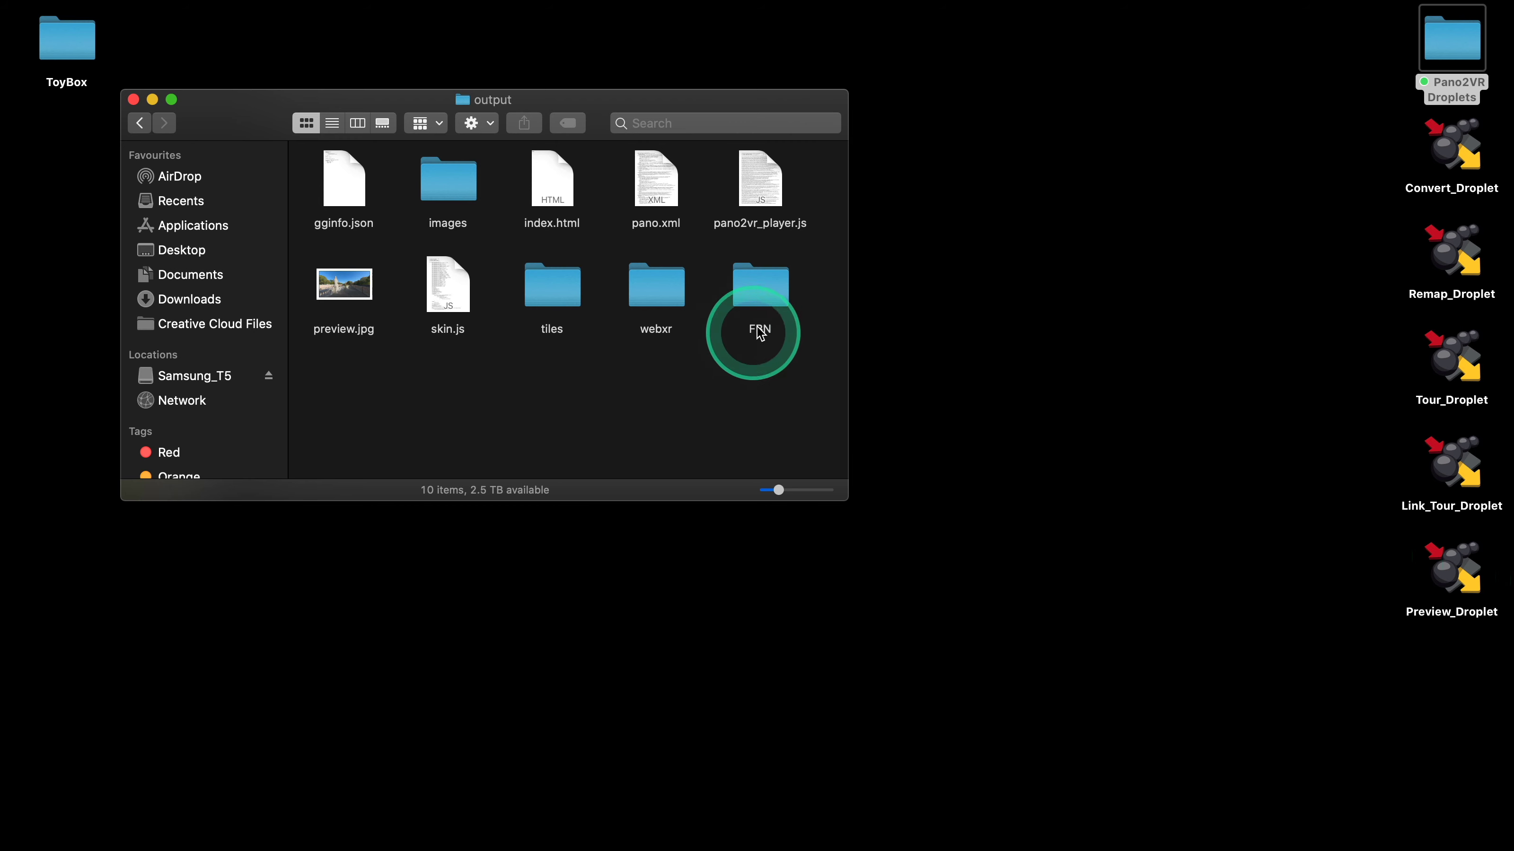
double_click(760, 292)
click(336, 186)
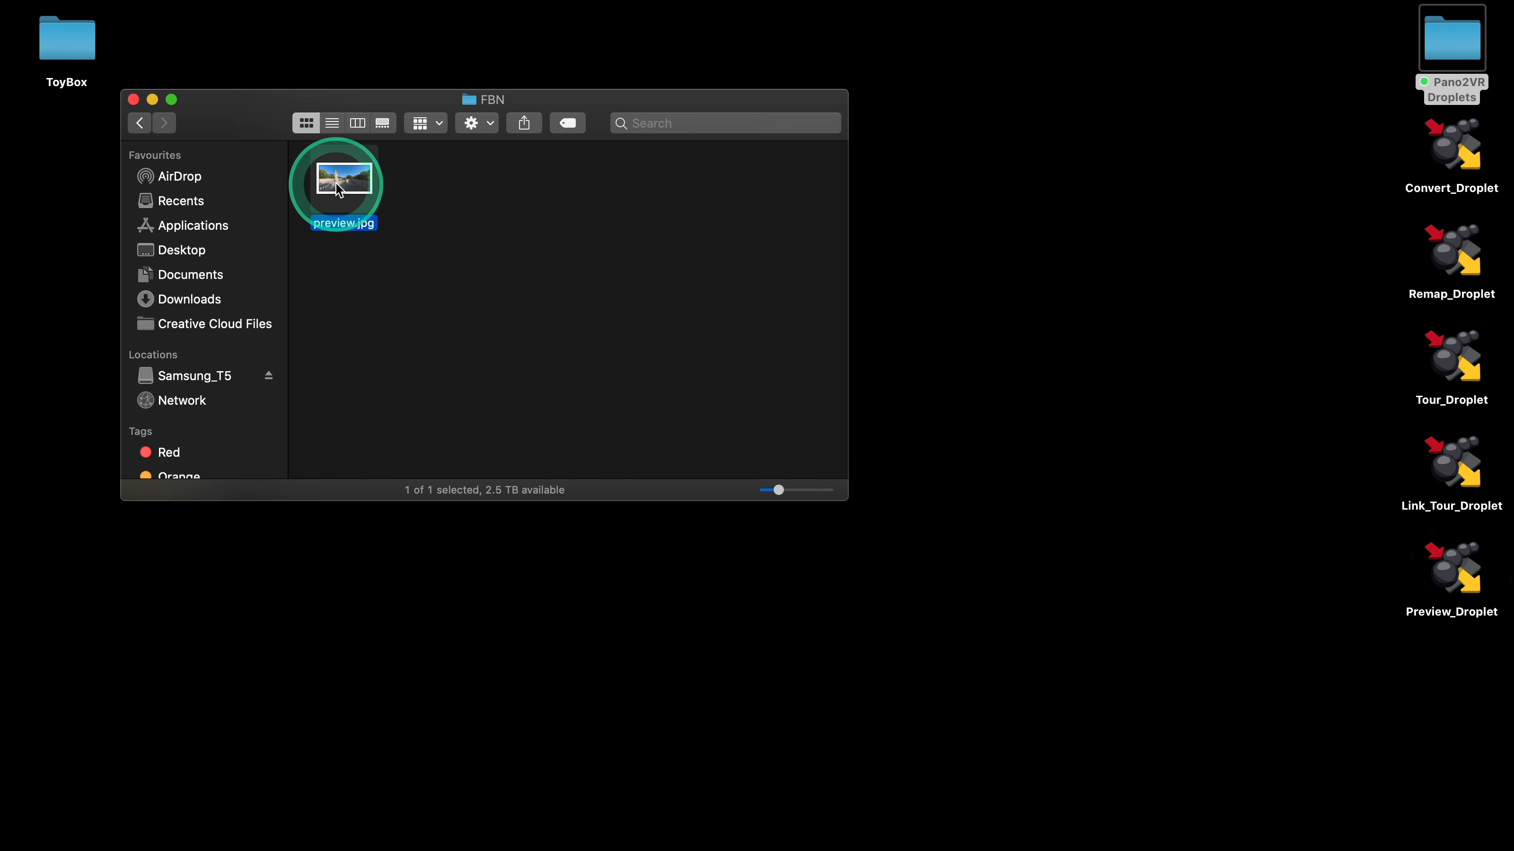
key(super+c)
click(140, 123)
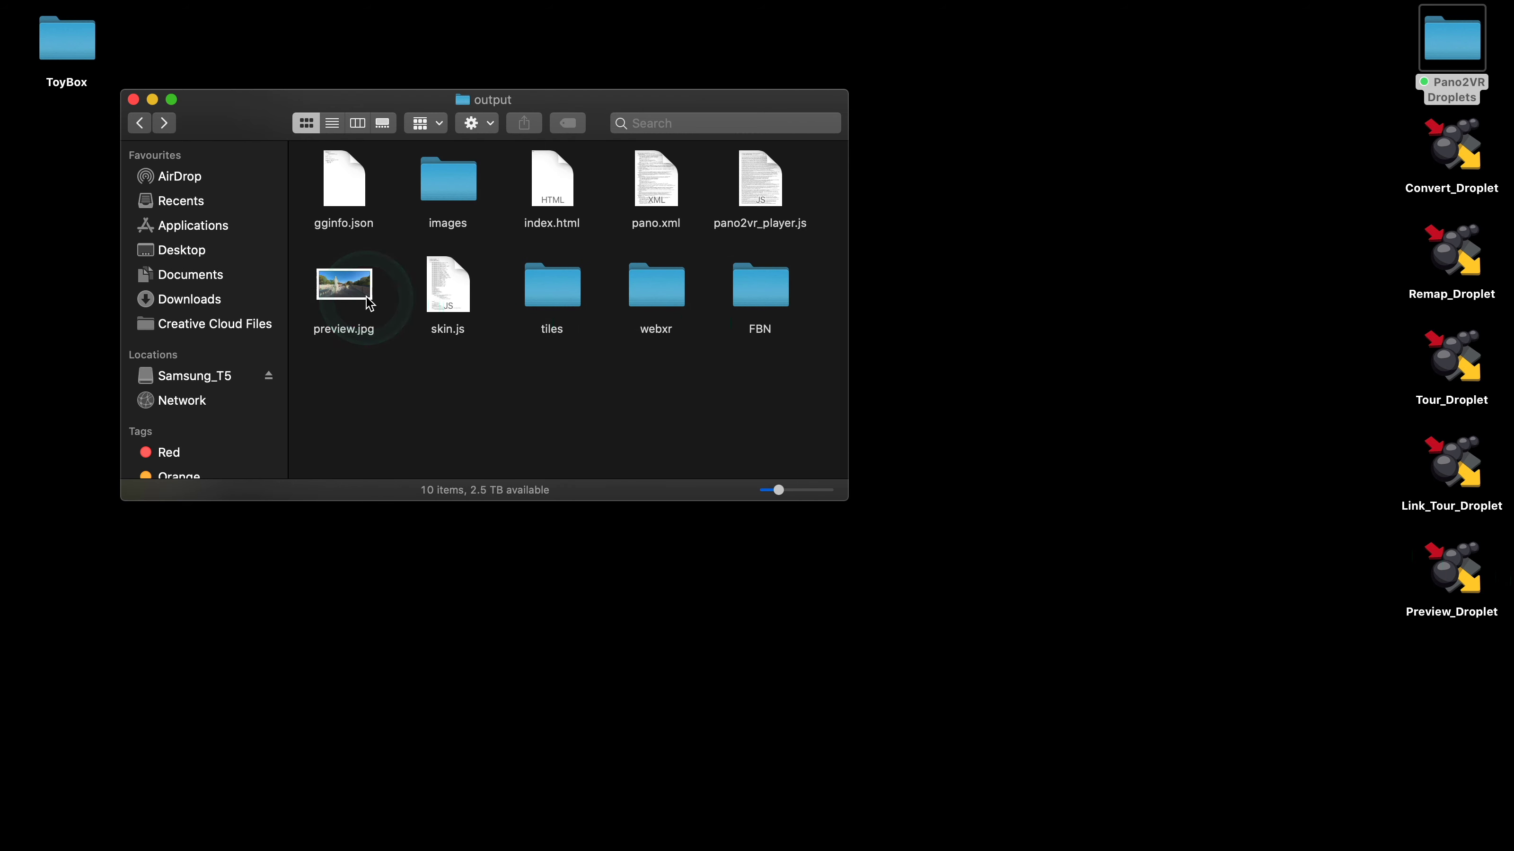
Return to the Tour folder, open Preview_Droplet for editing and add a second Transformation output
click(139, 123)
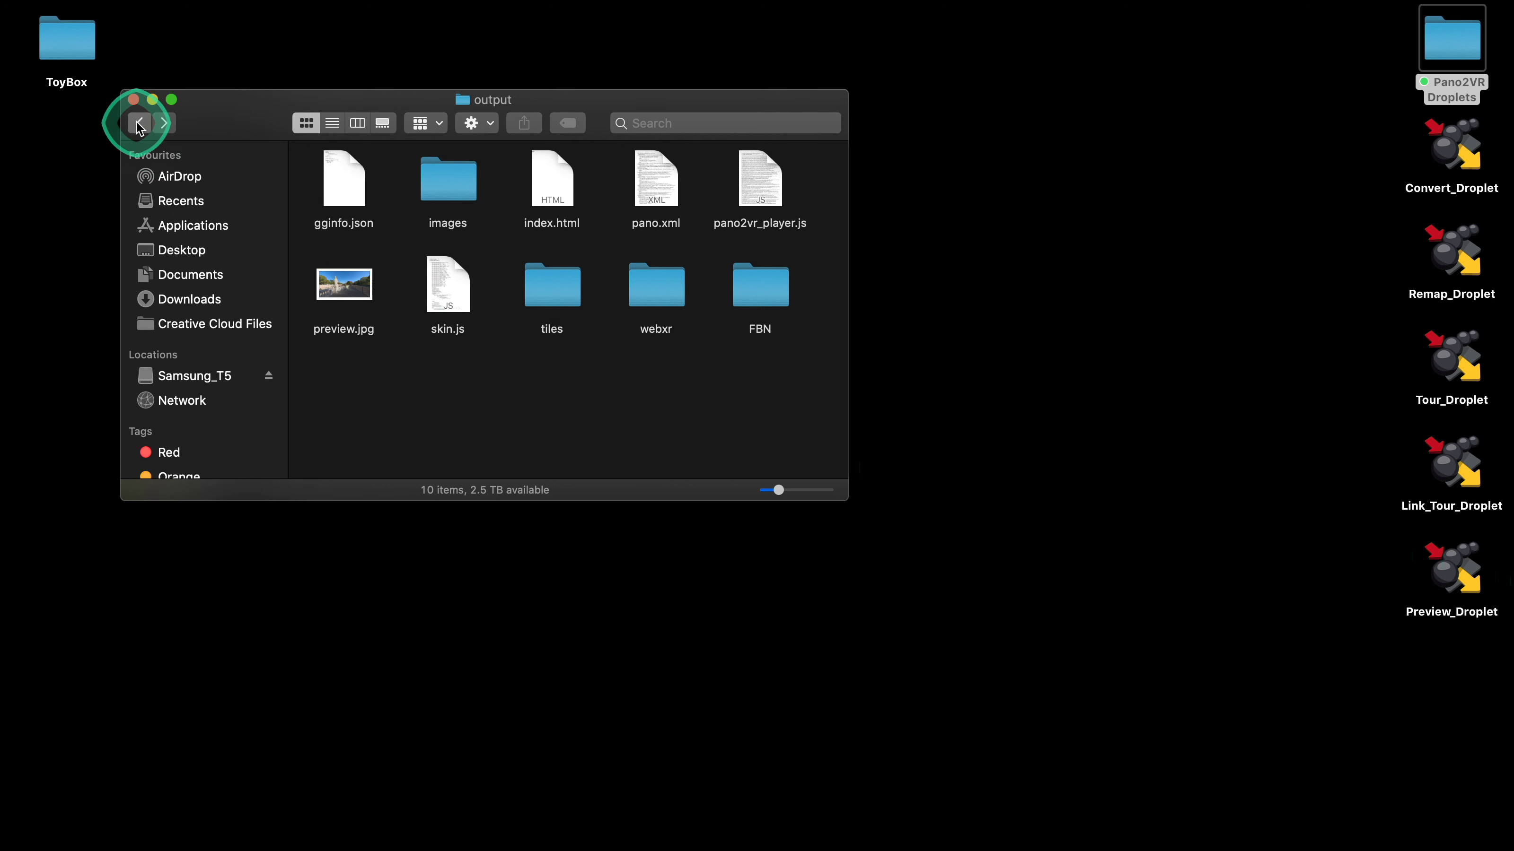
click(1456, 572)
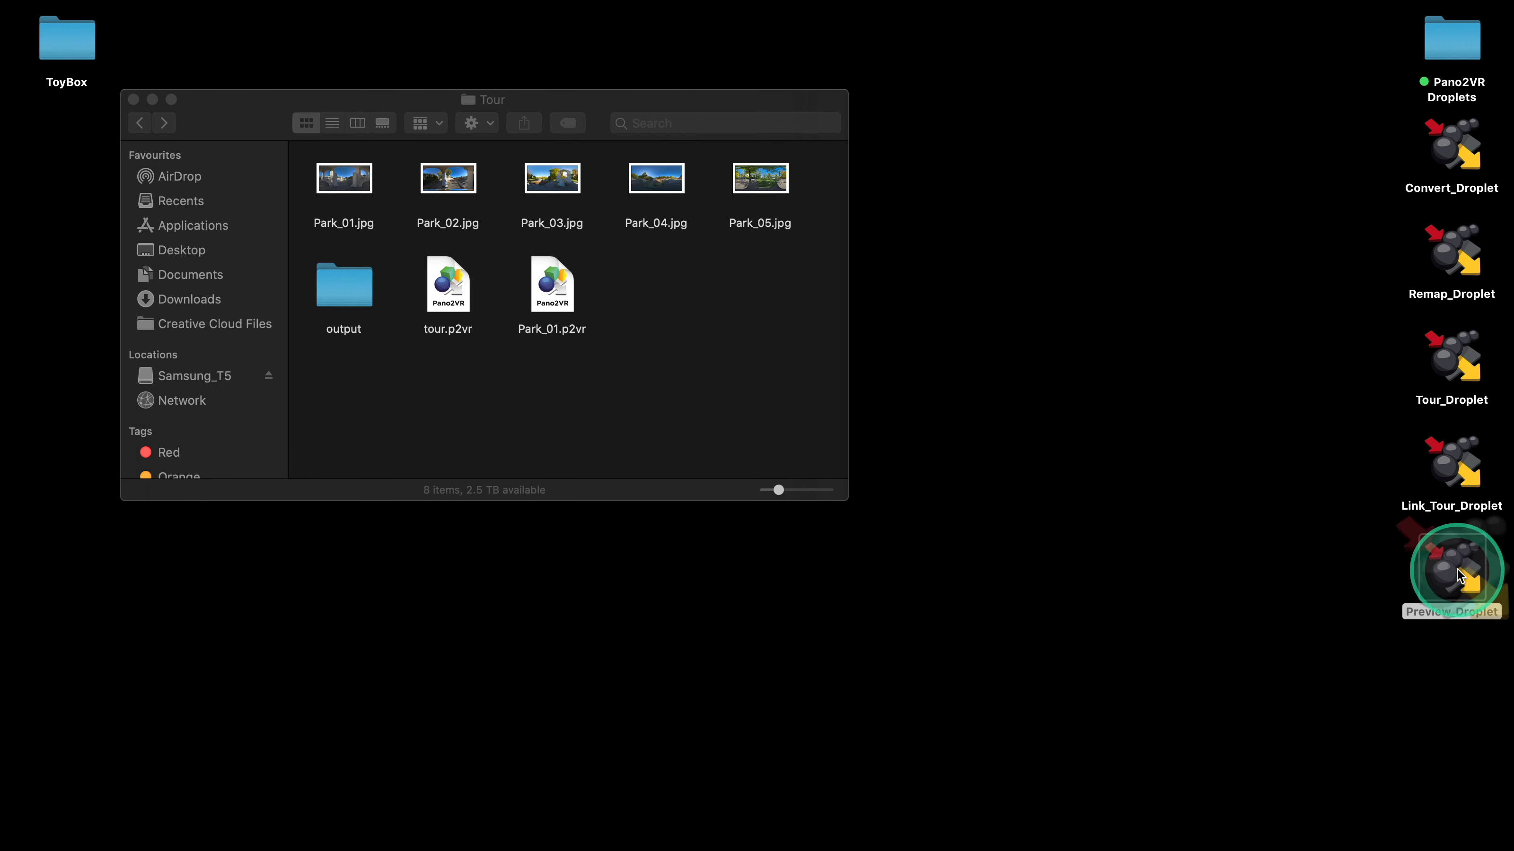
double_click(1456, 572)
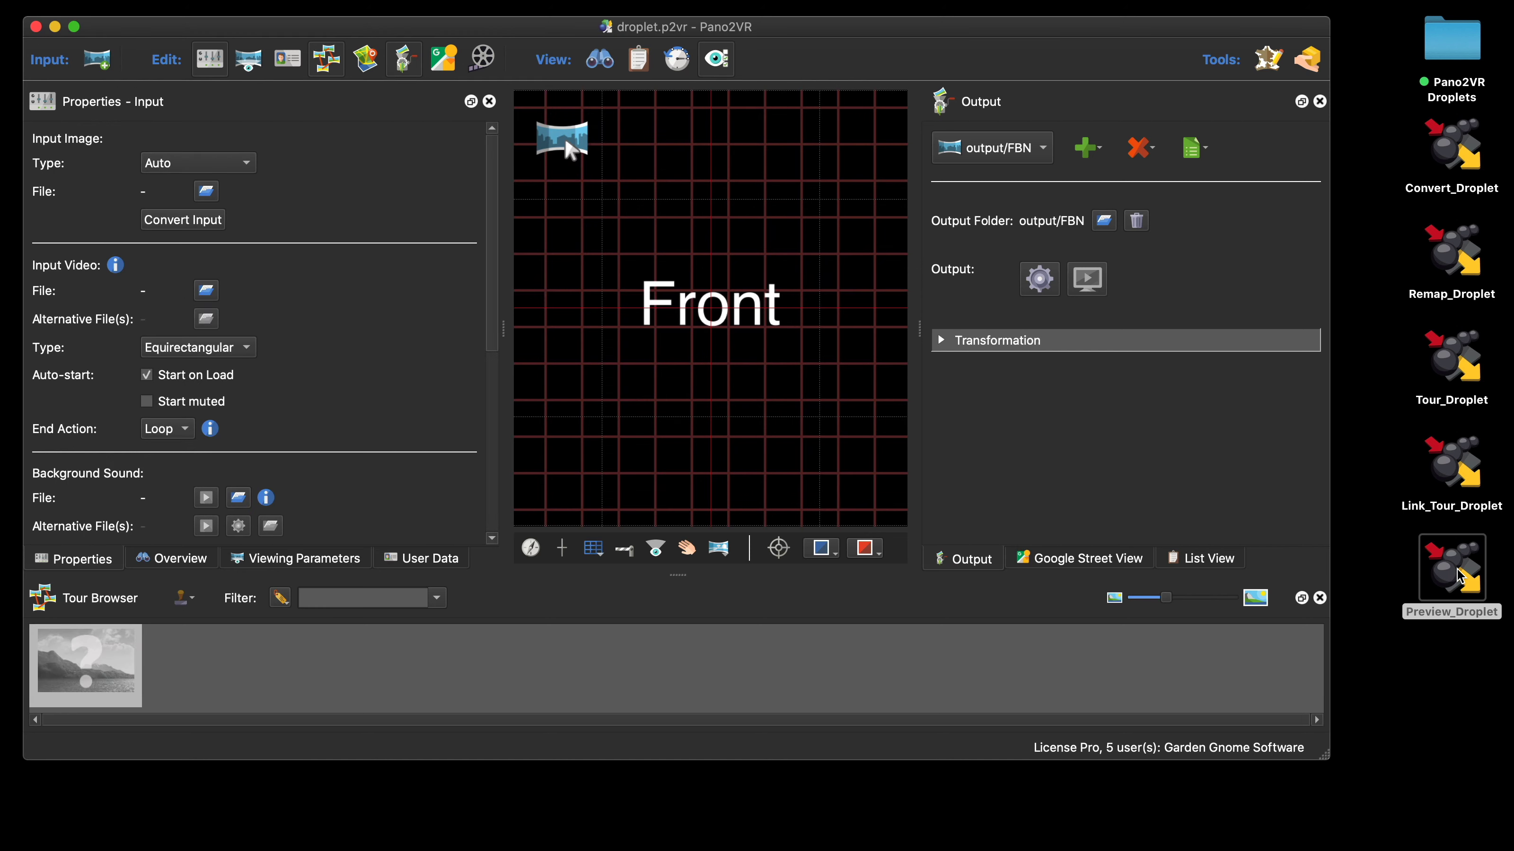
click(1085, 156)
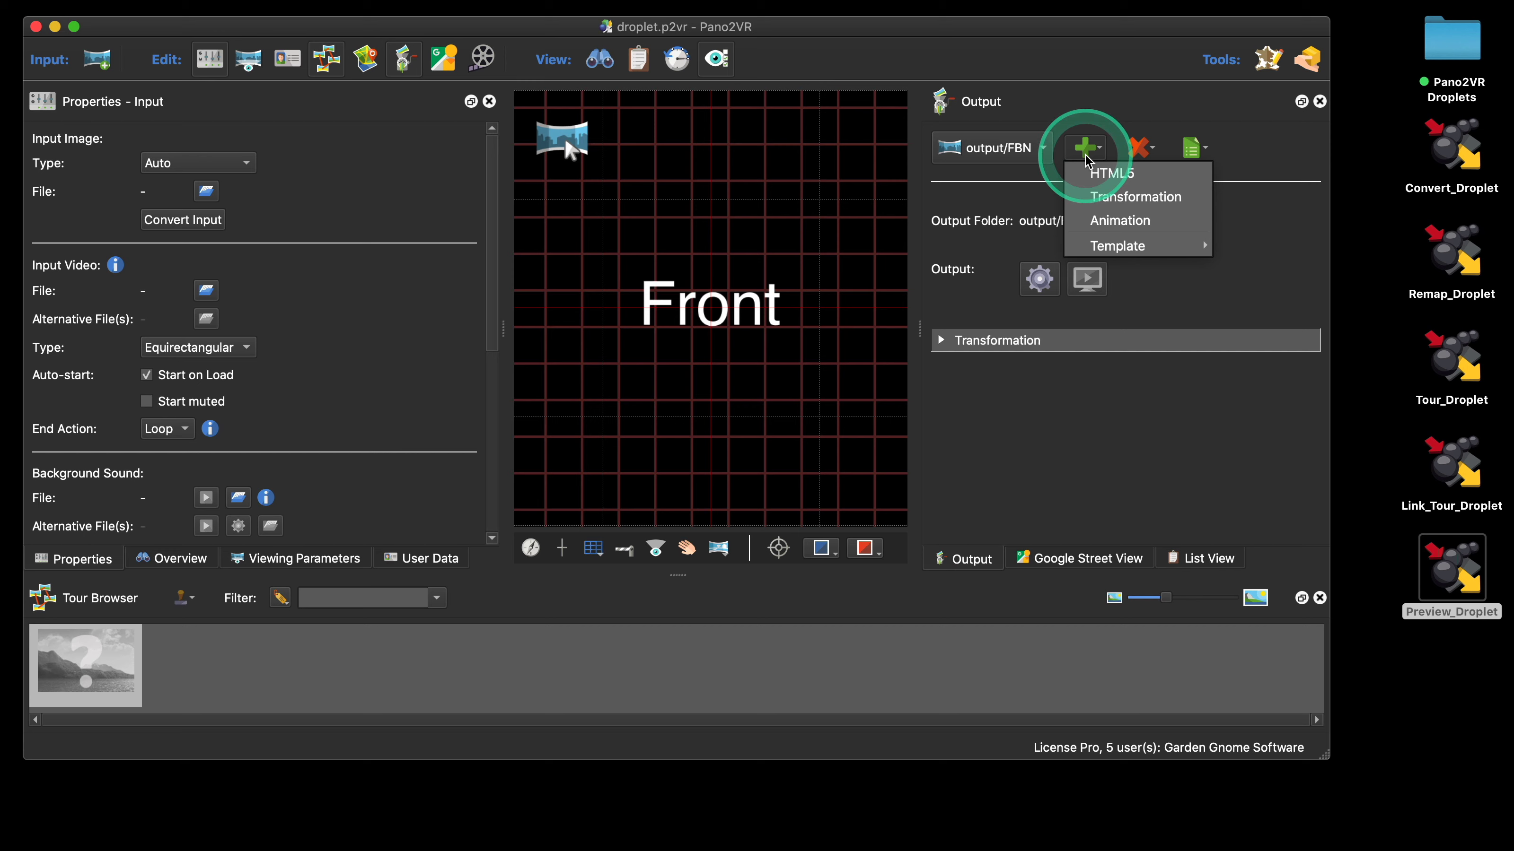
click(1104, 188)
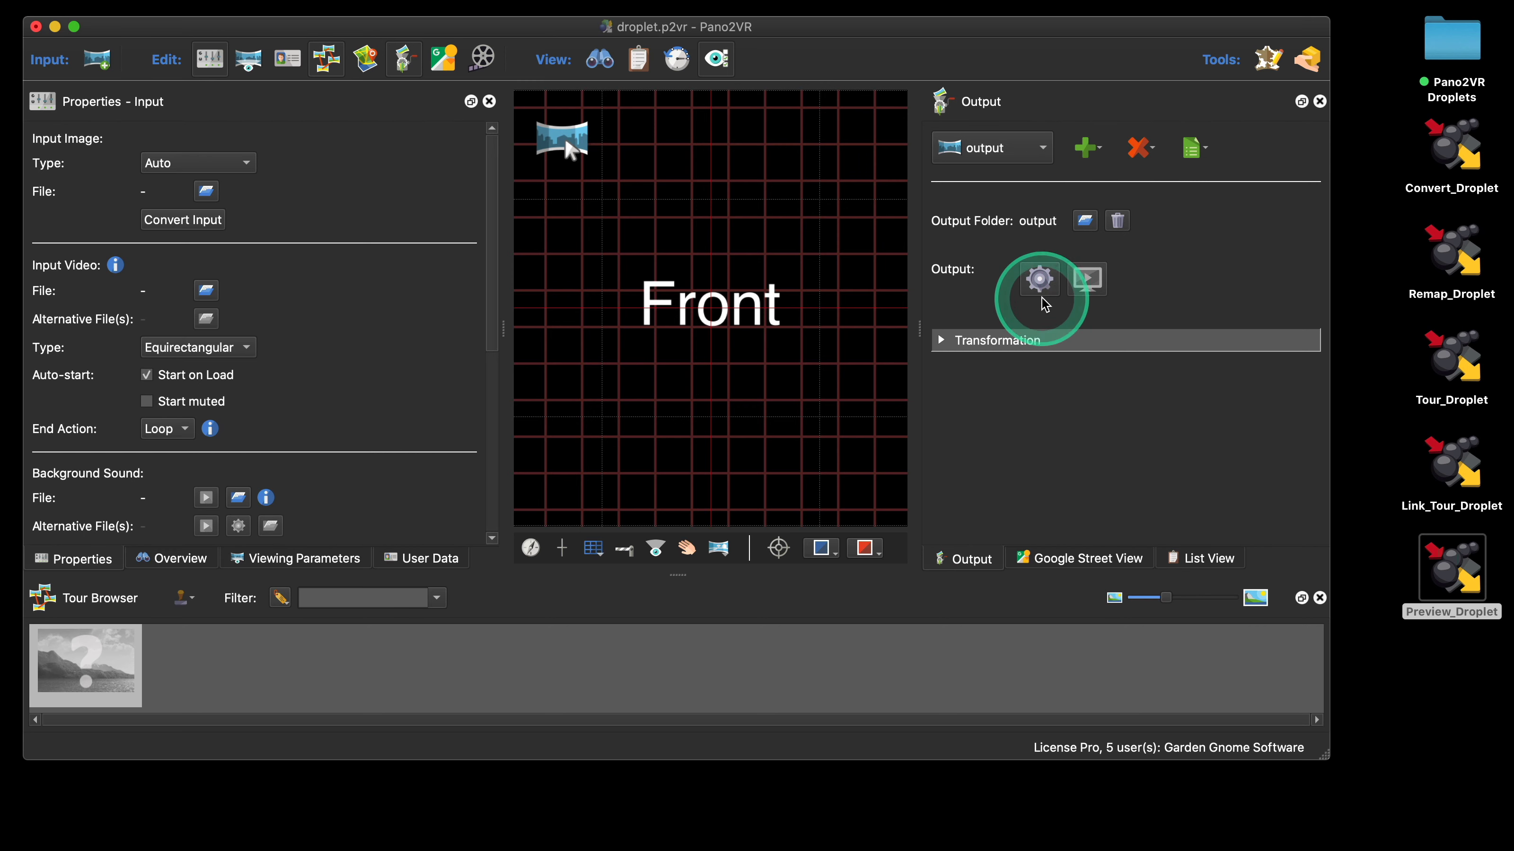
Set the new Transformation's type to Stereographic and its image size to 1200 × 630 px
click(939, 340)
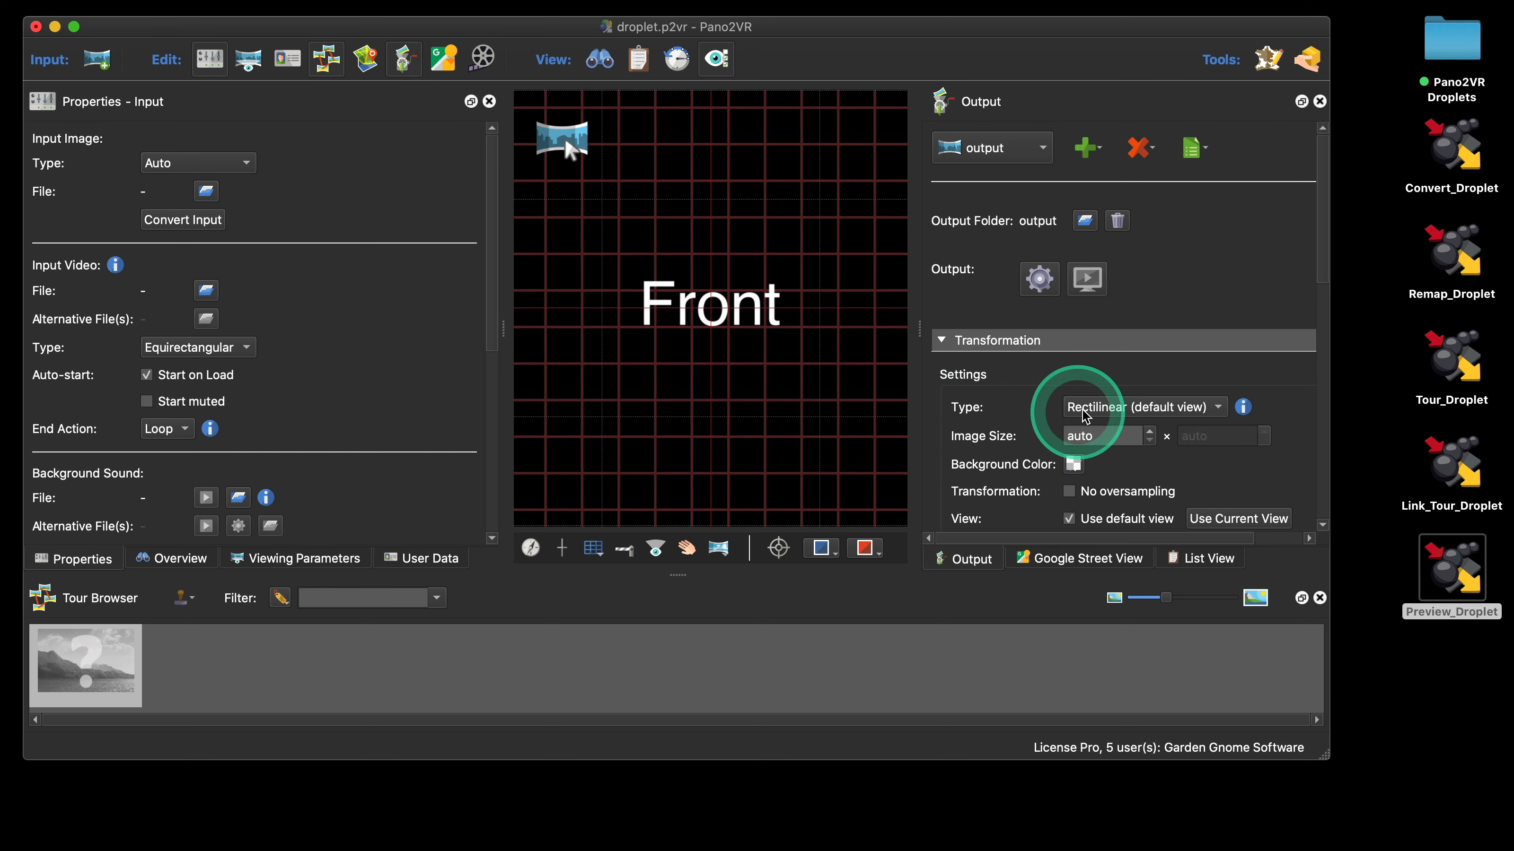
click(1096, 408)
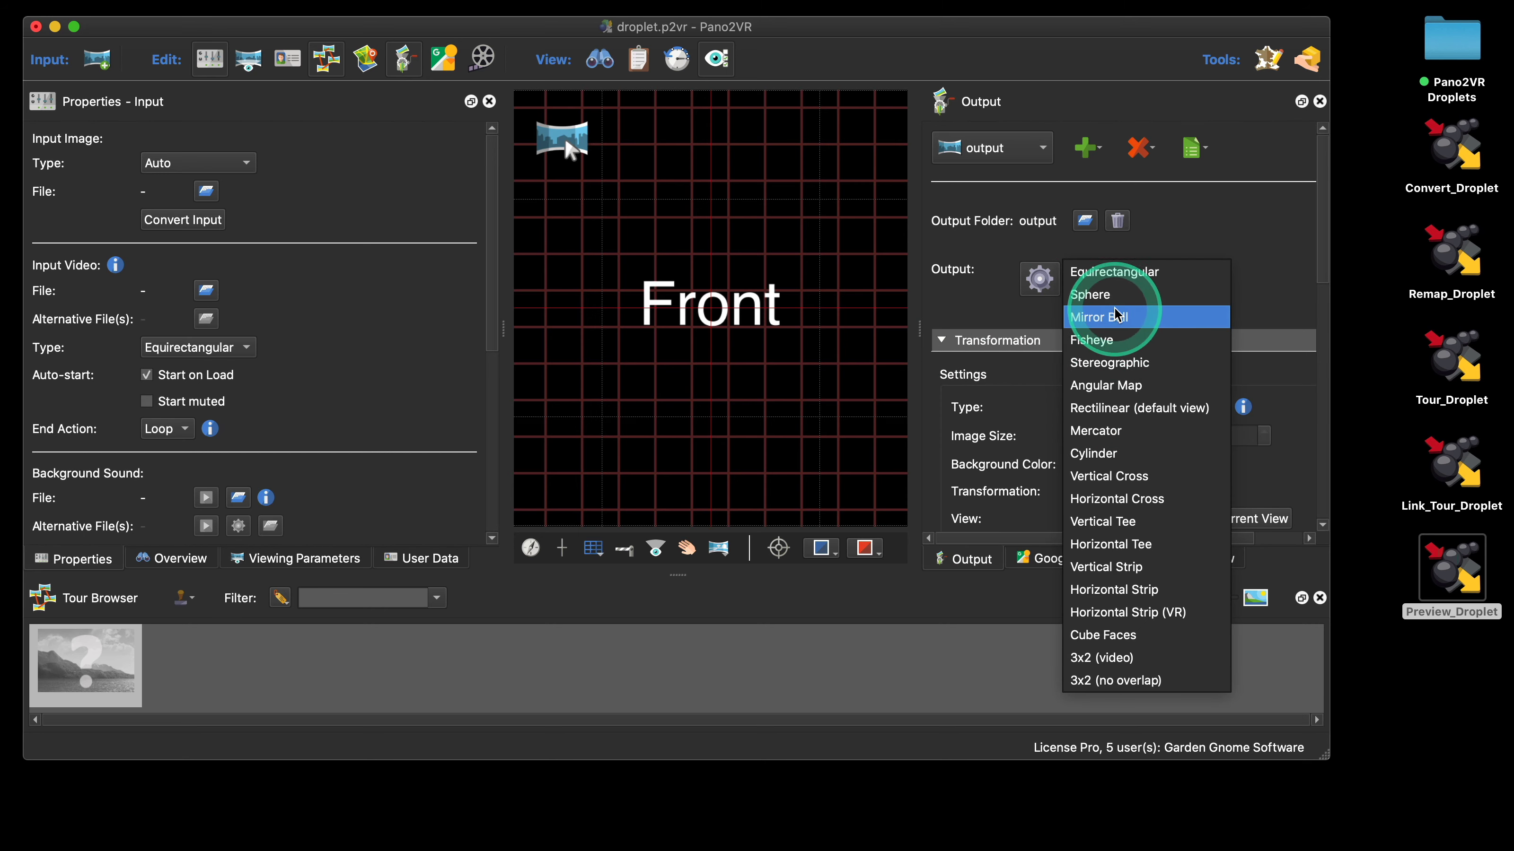
click(1138, 373)
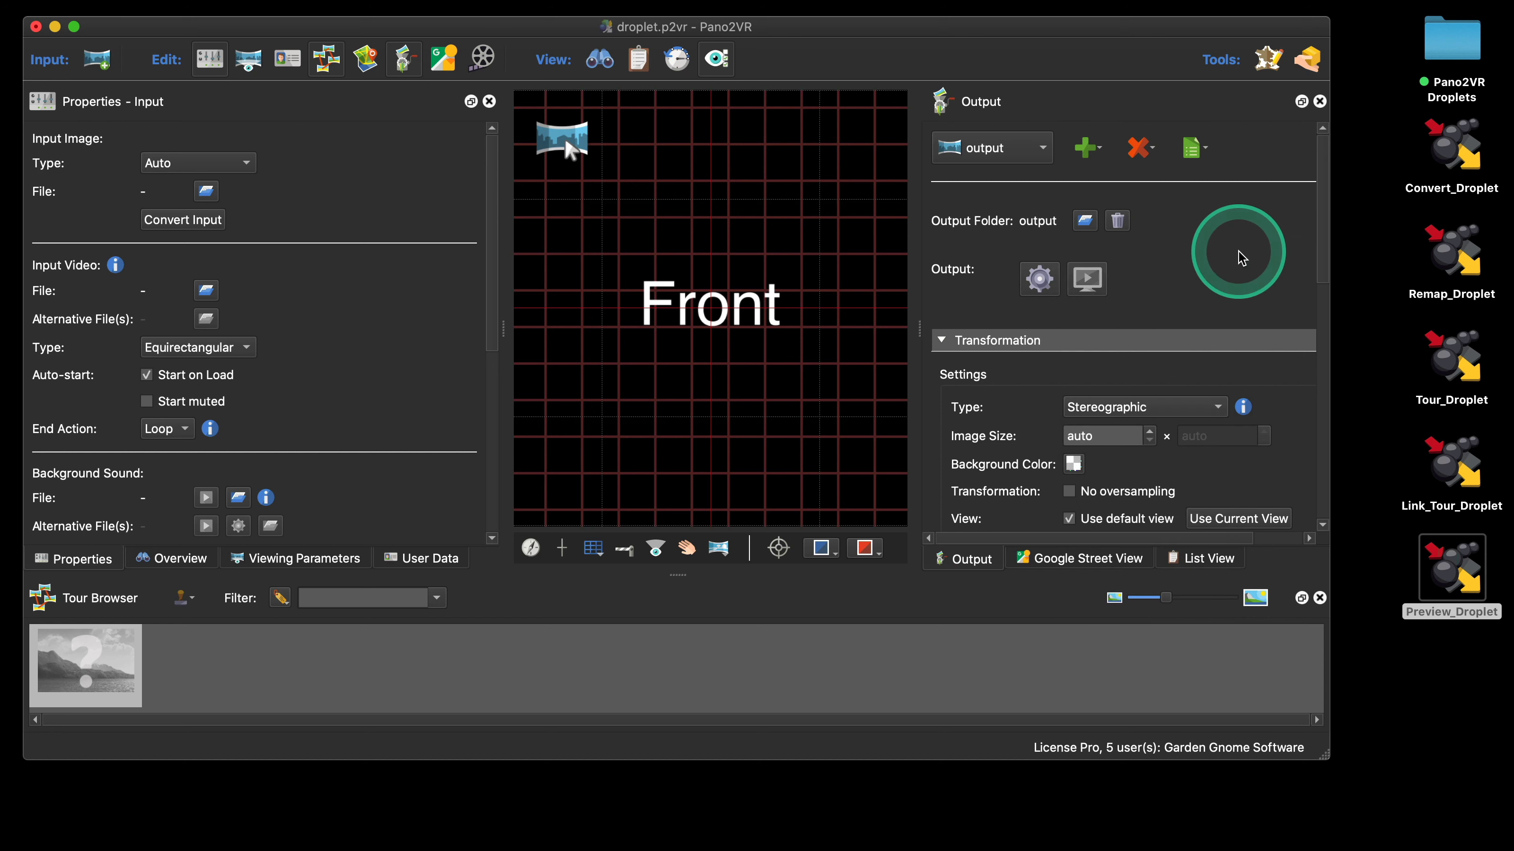
scroll(1236, 253, down, 5)
click(1096, 286)
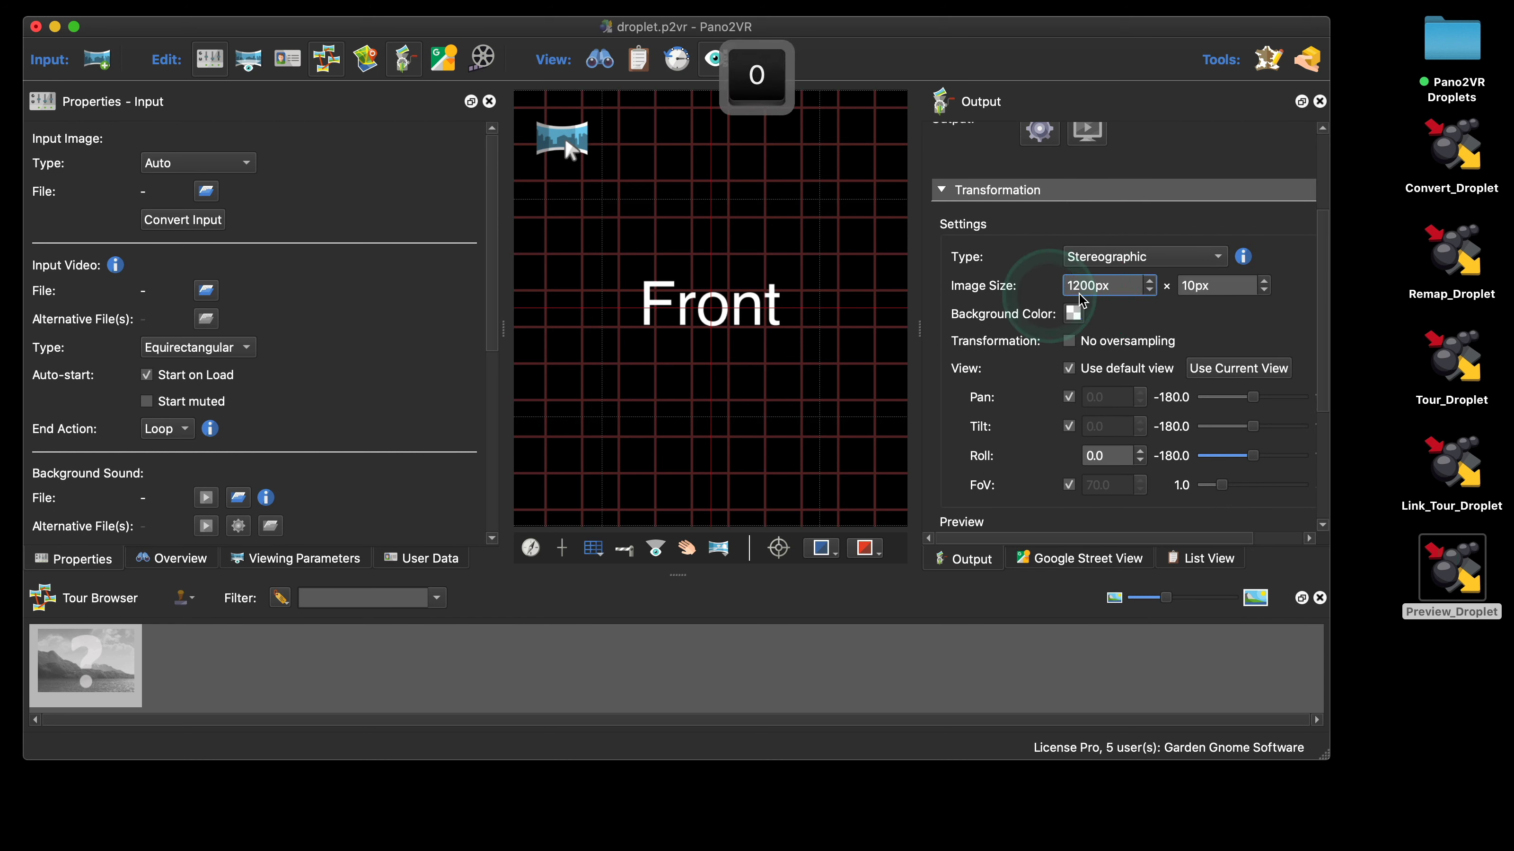
click(1177, 288)
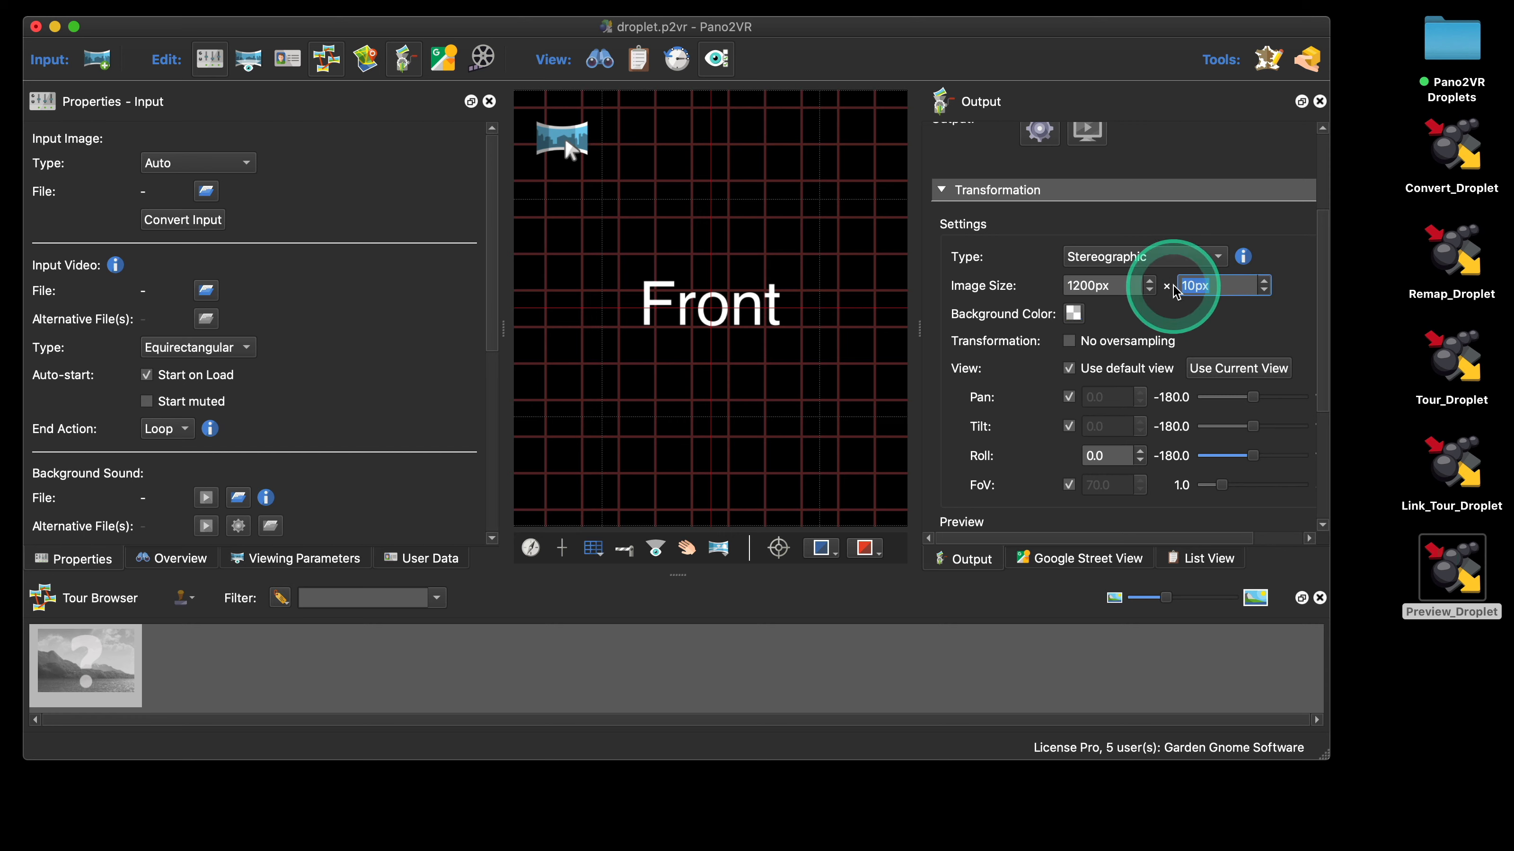
text(63)
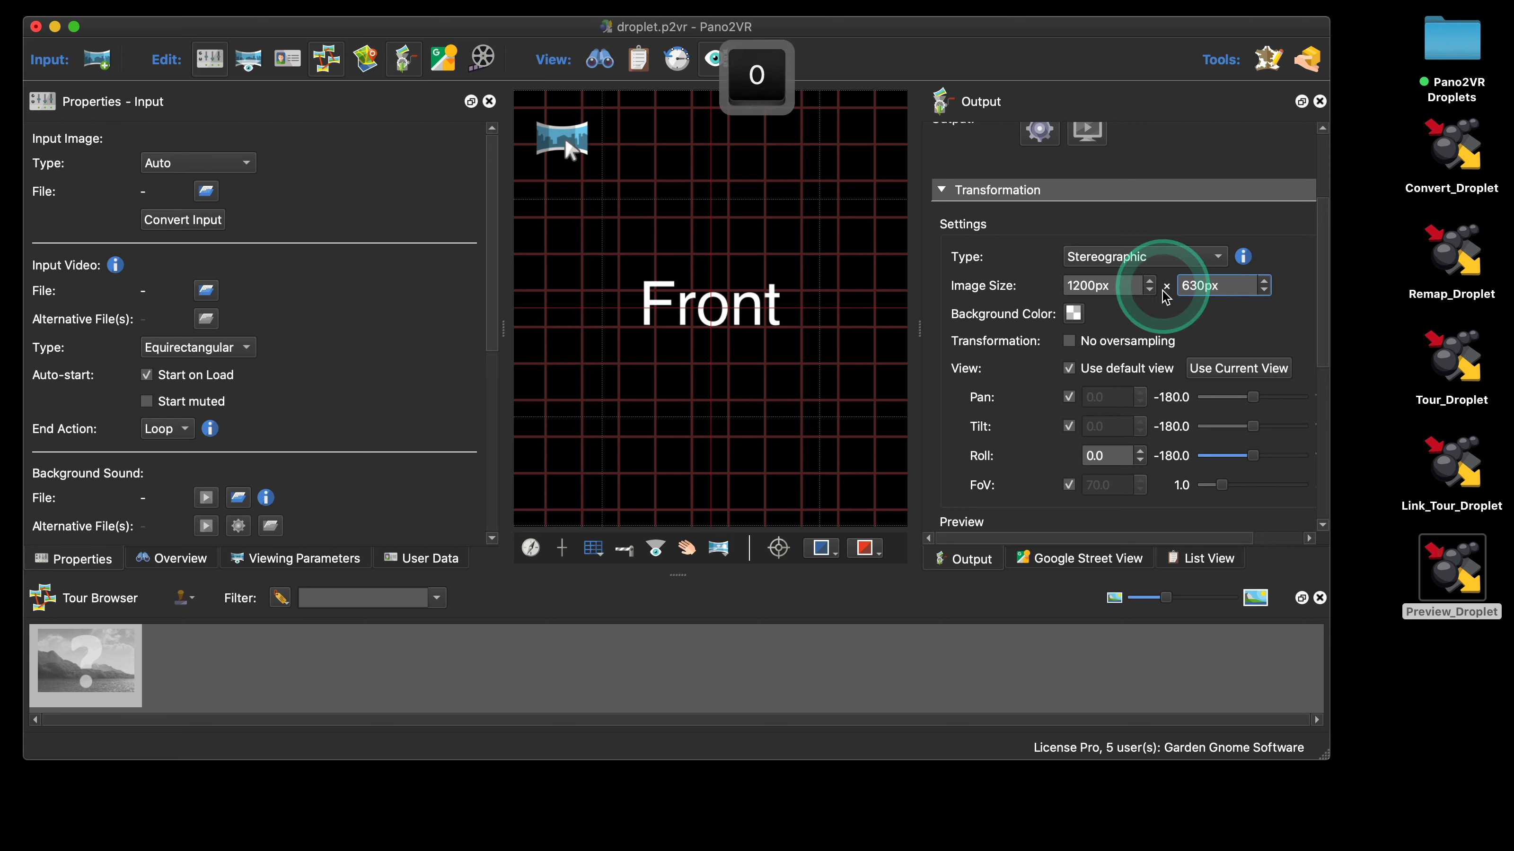
Turn off the default view for the stereographic Transformation and set its Tilt to -90 and FoV to 300
scroll(1167, 304, down, 5)
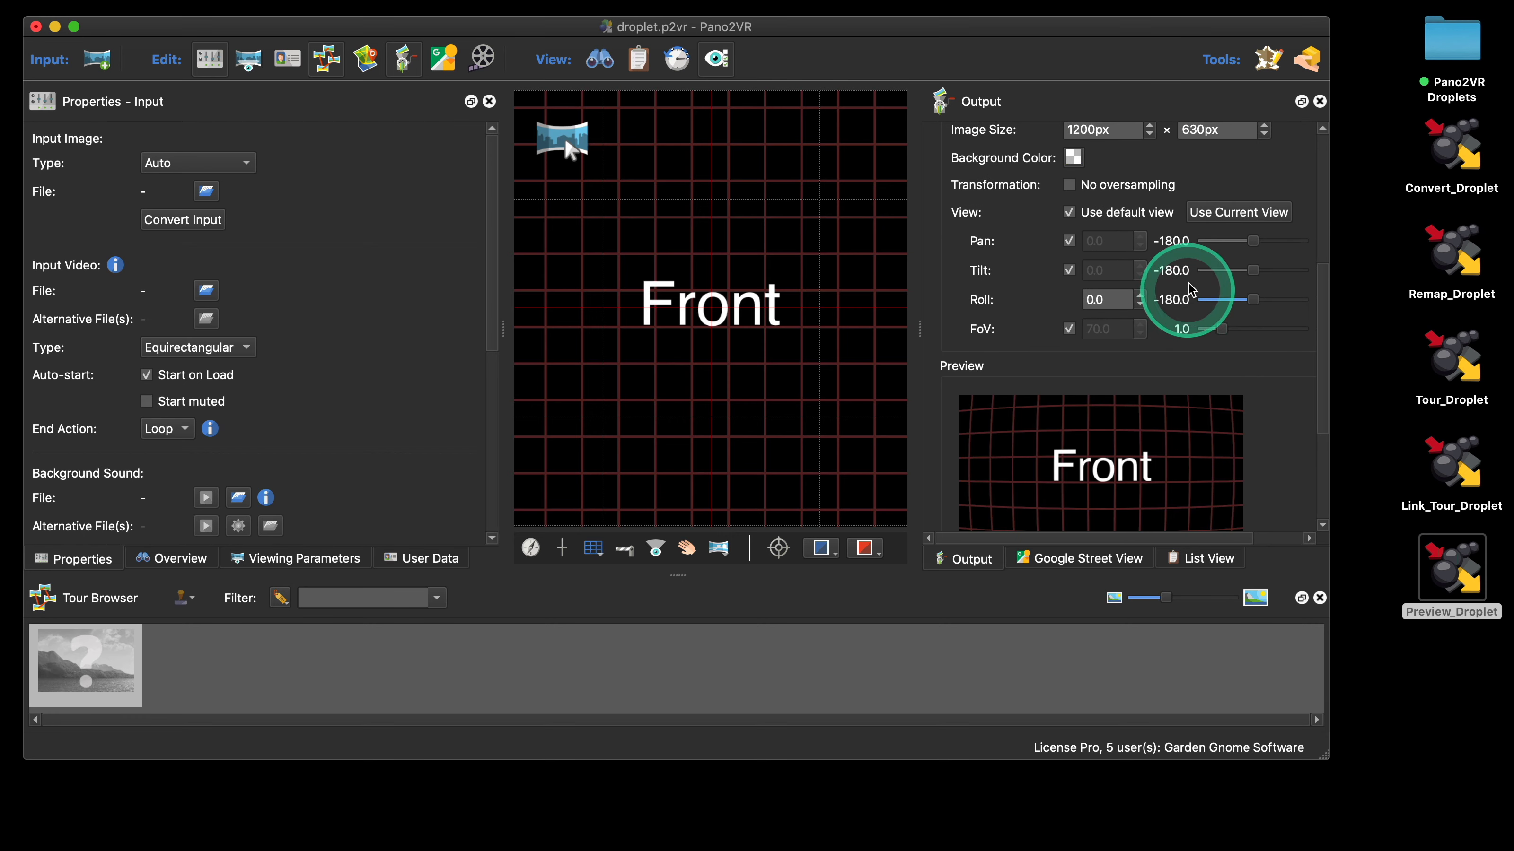
scroll(1206, 238, up, 3)
scroll(1212, 185, down, 2)
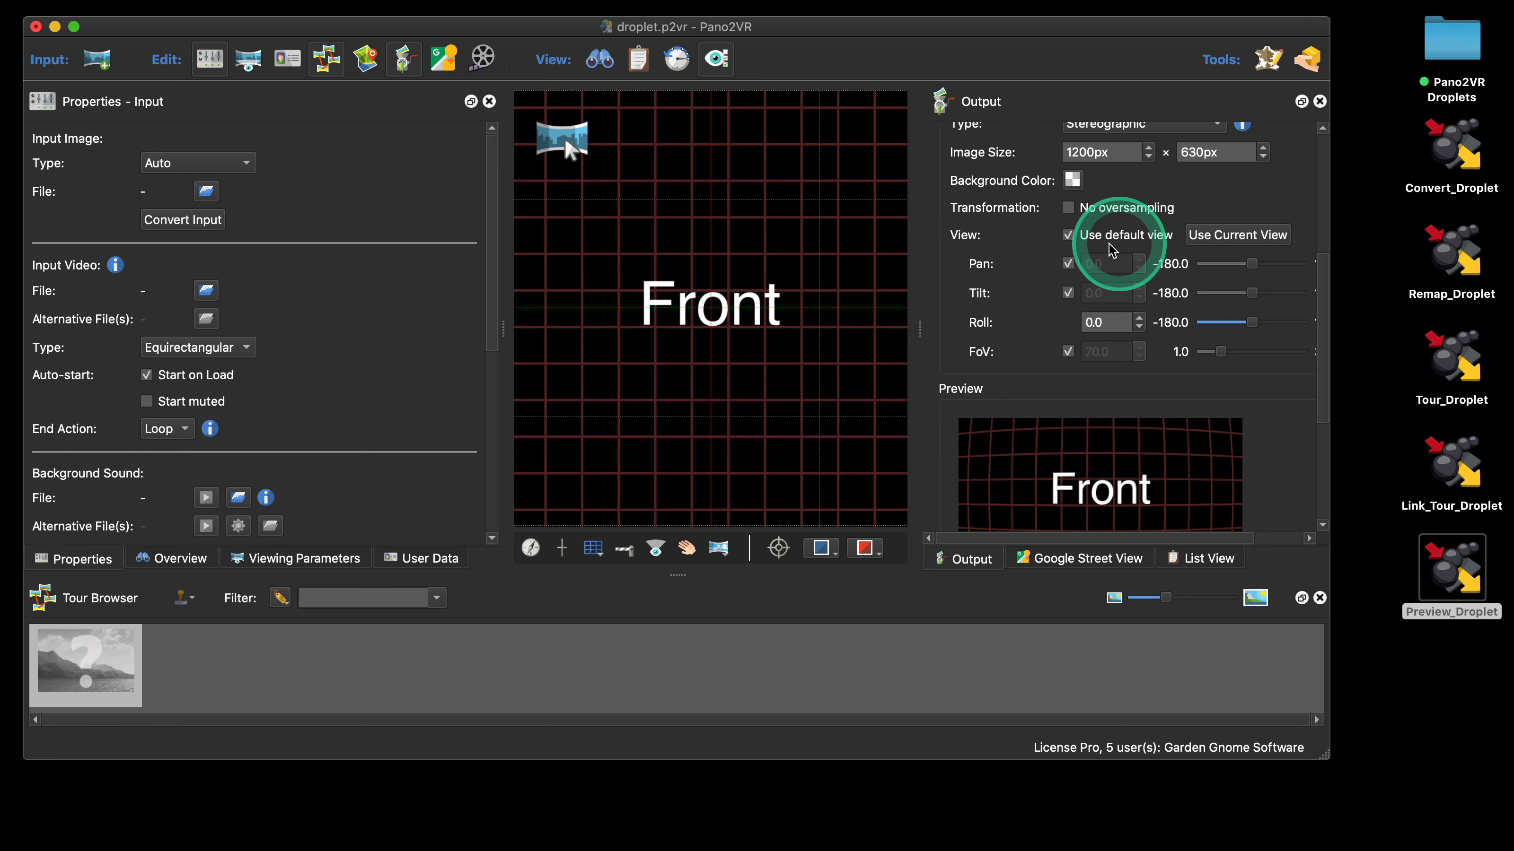
scroll(1066, 244, down, 3)
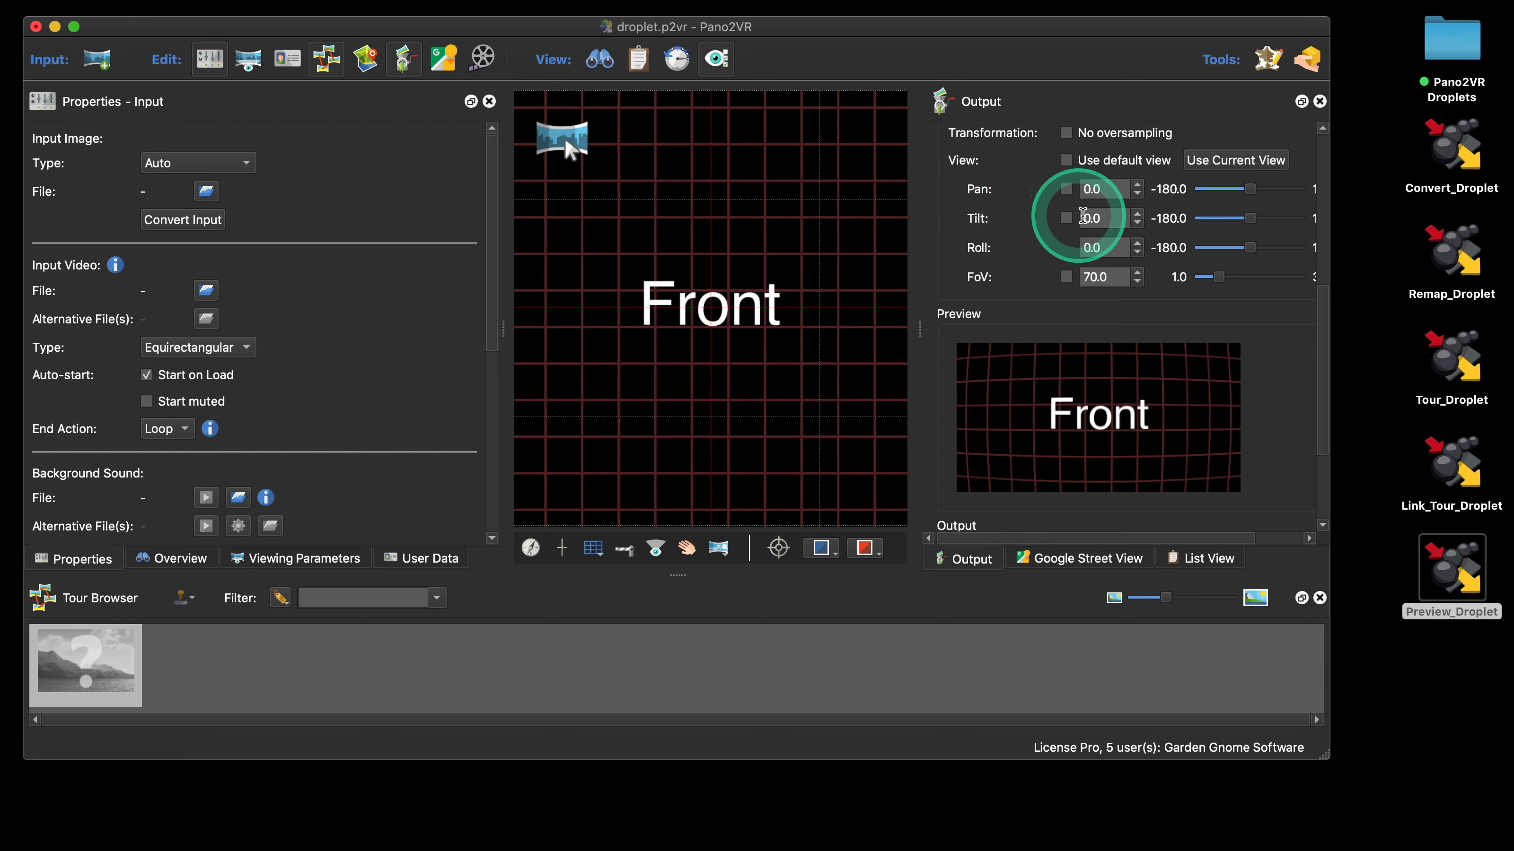
drag(1102, 218, 1055, 222)
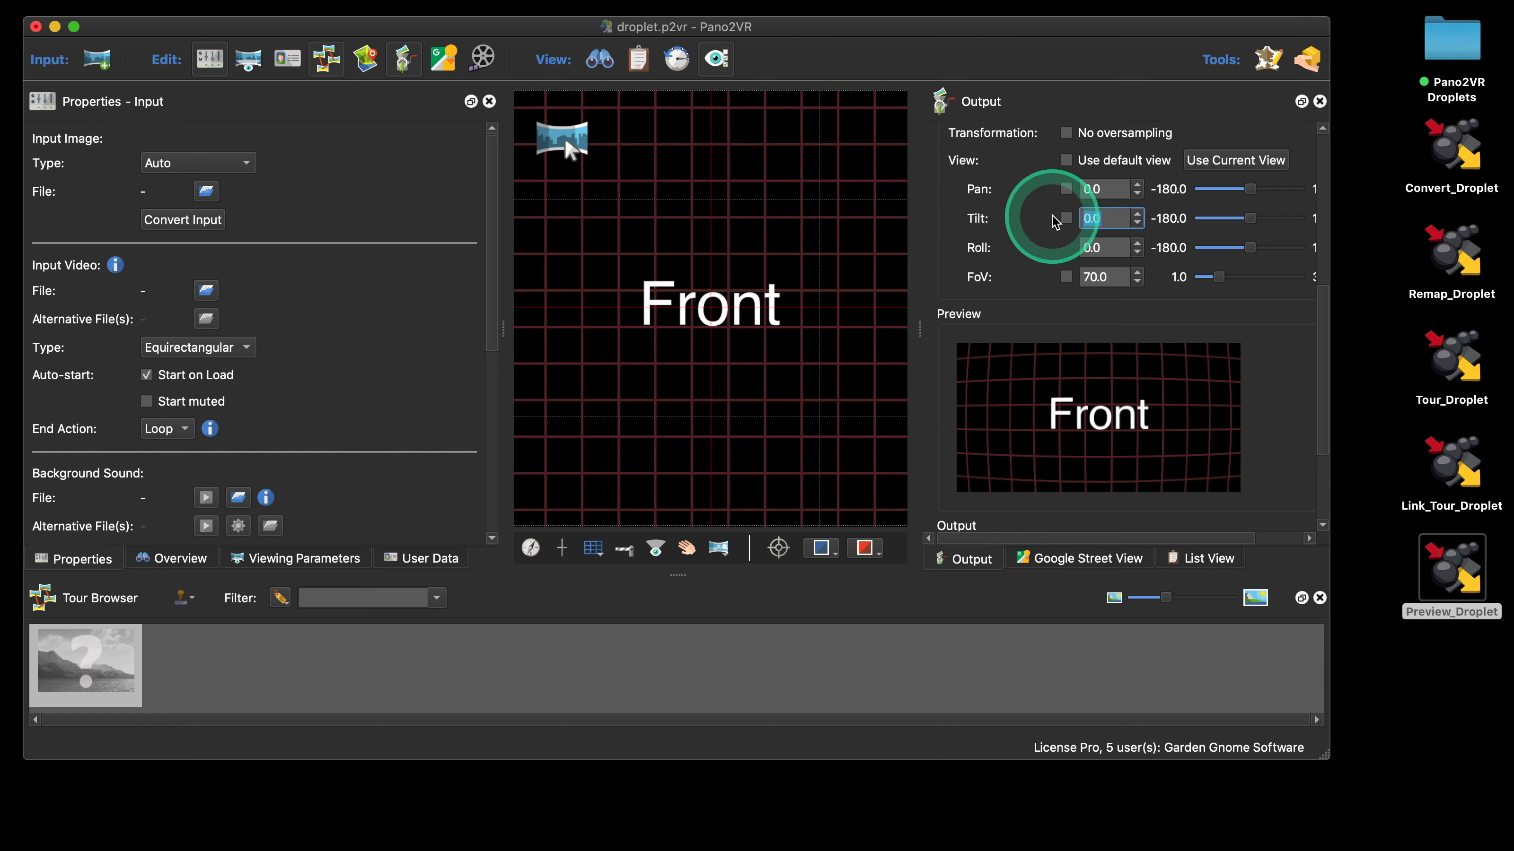
text(-90)
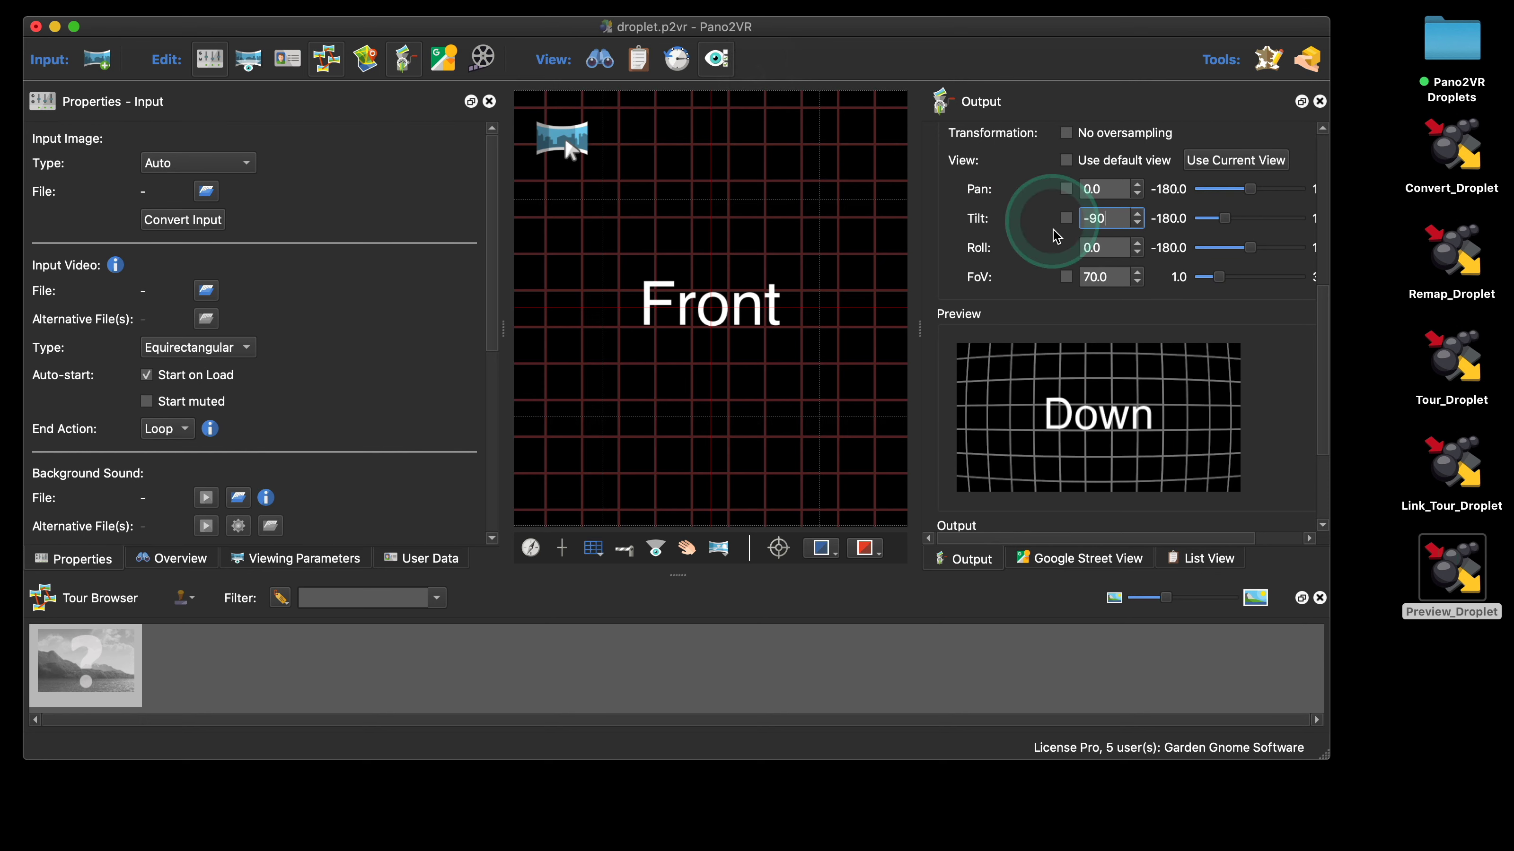
drag(1129, 276, 1058, 280)
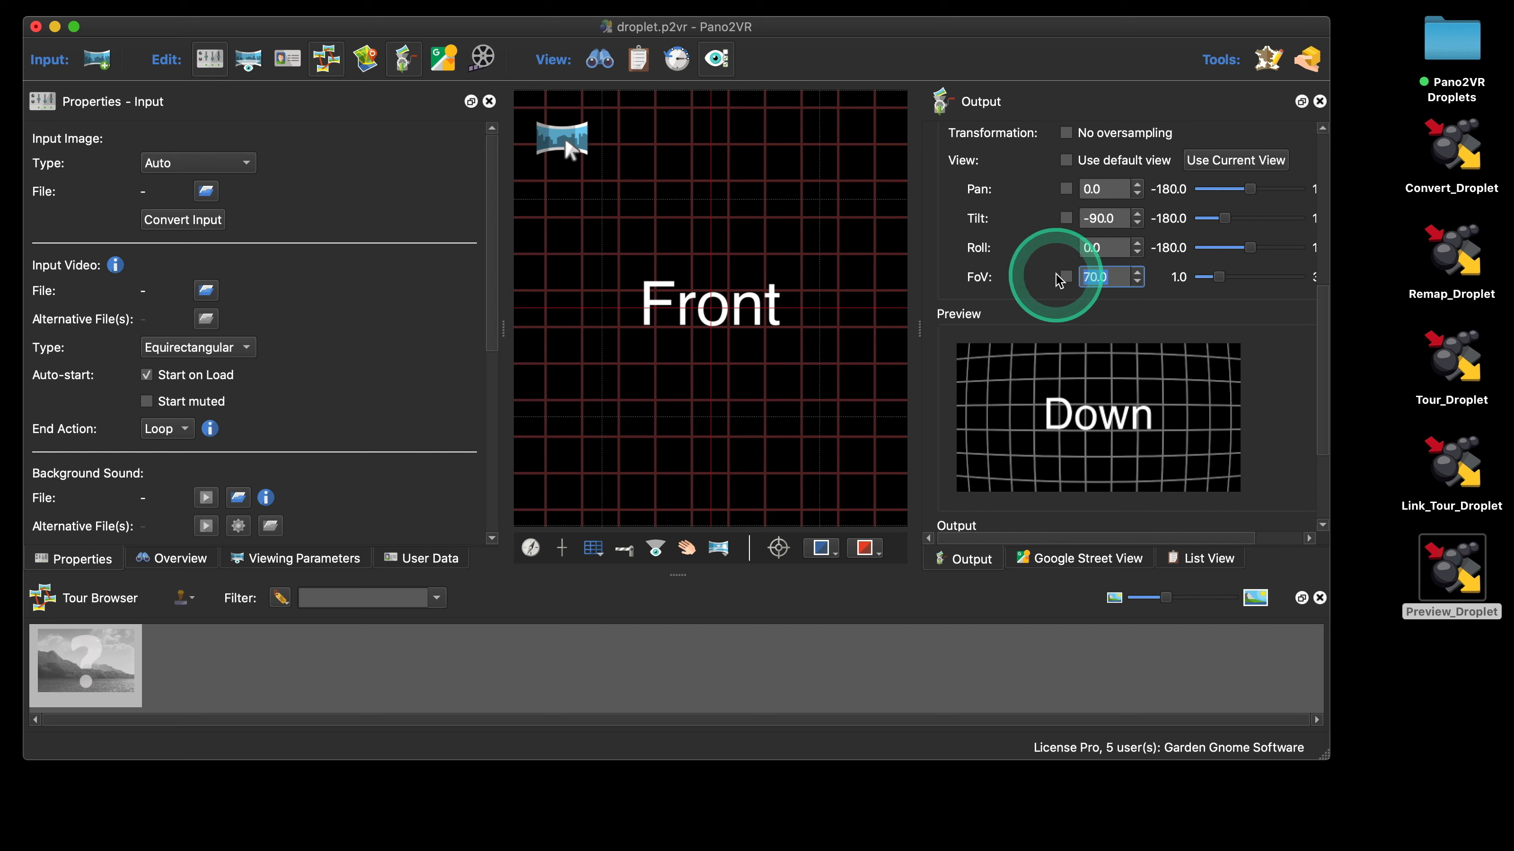
text(300)
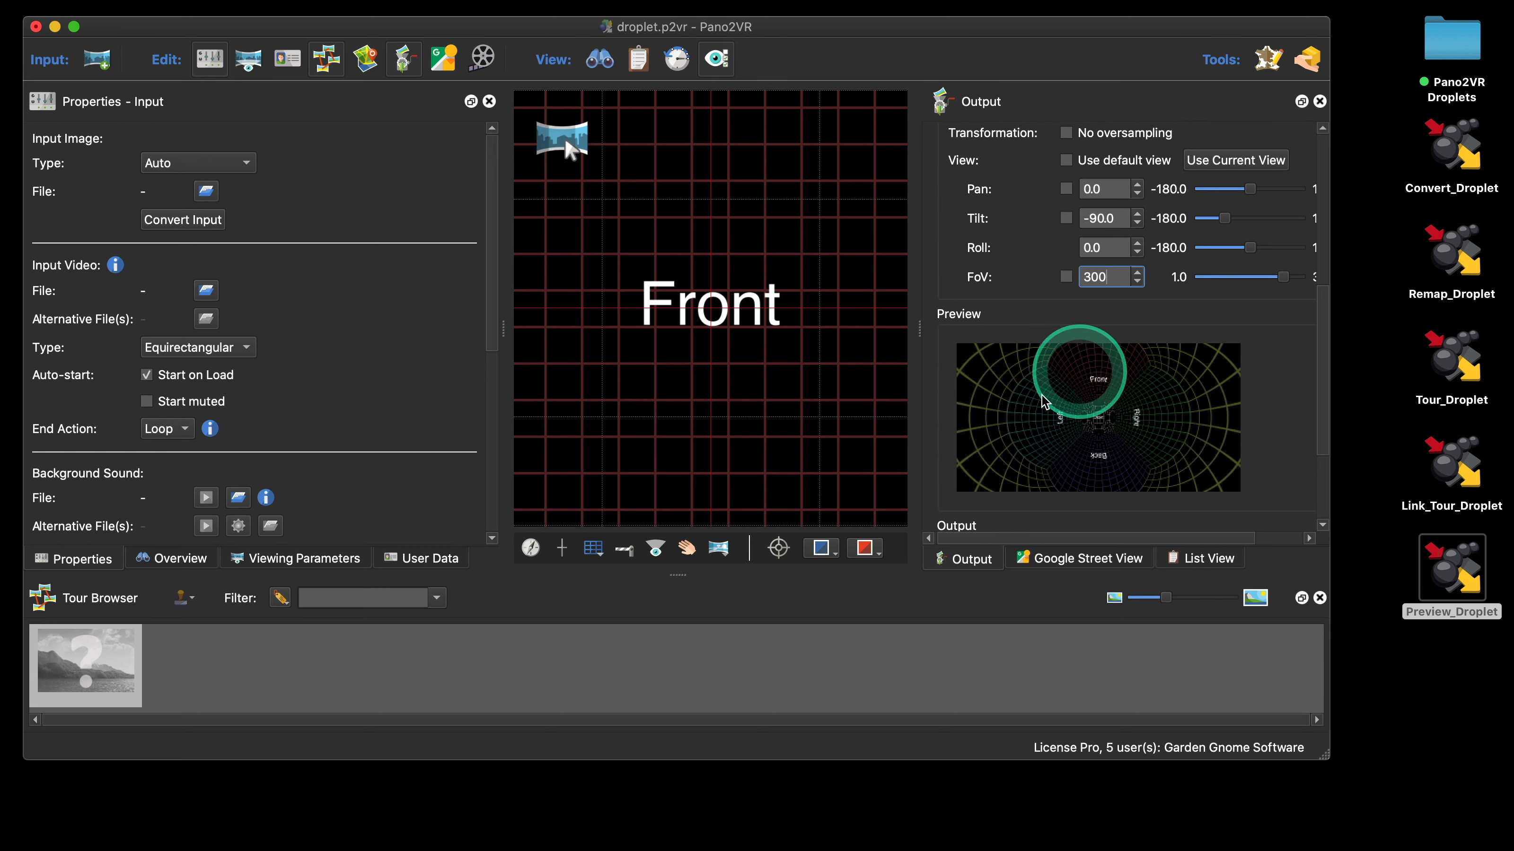
scroll(1263, 357, up, 1)
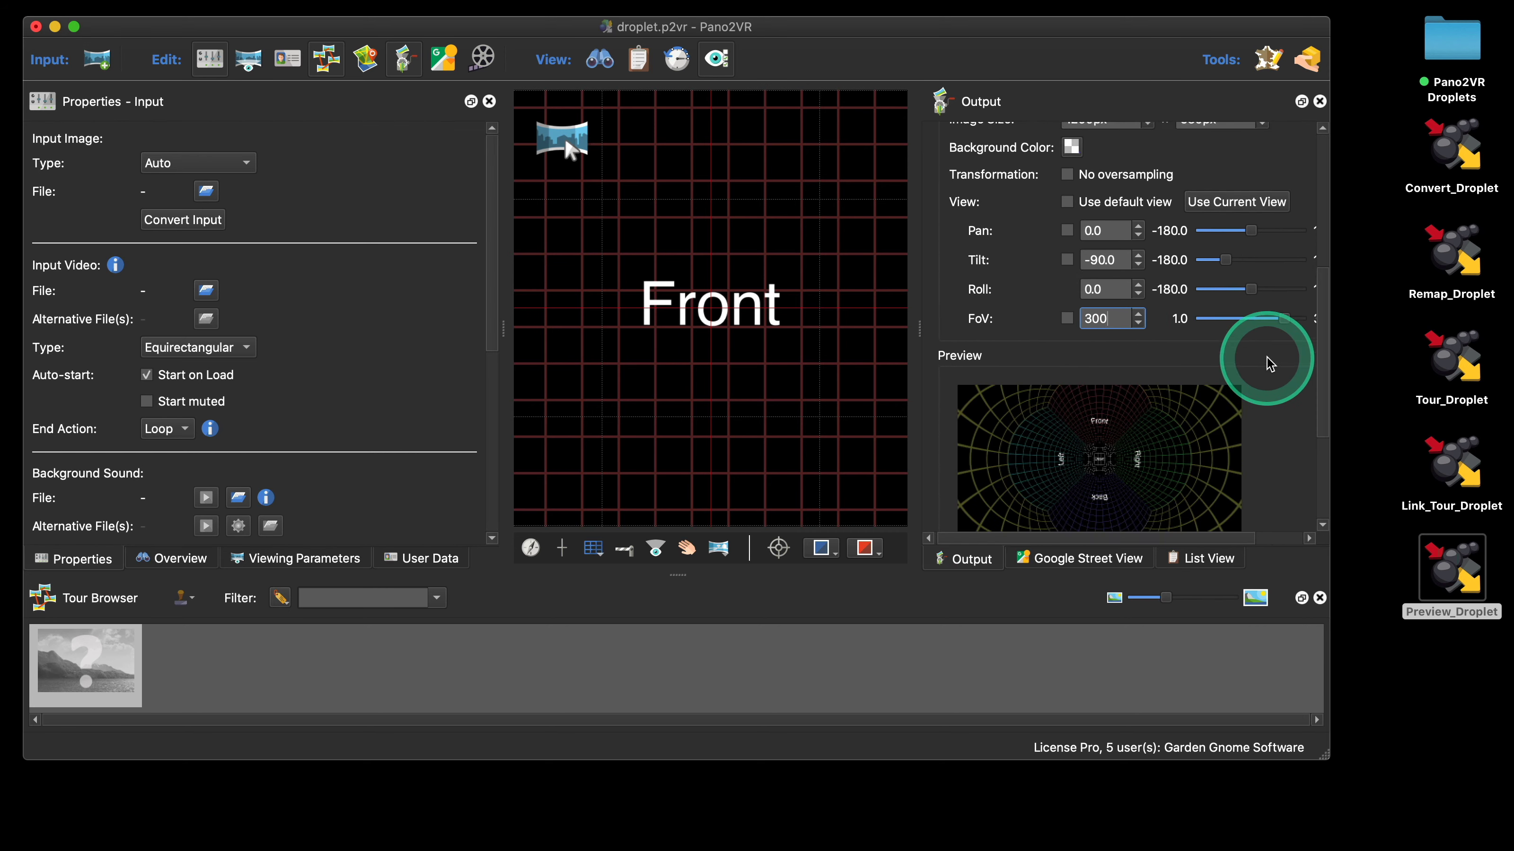
Set the stereographic Transformation's output format to JPEG (.jpg)
scroll(1260, 358, down, 5)
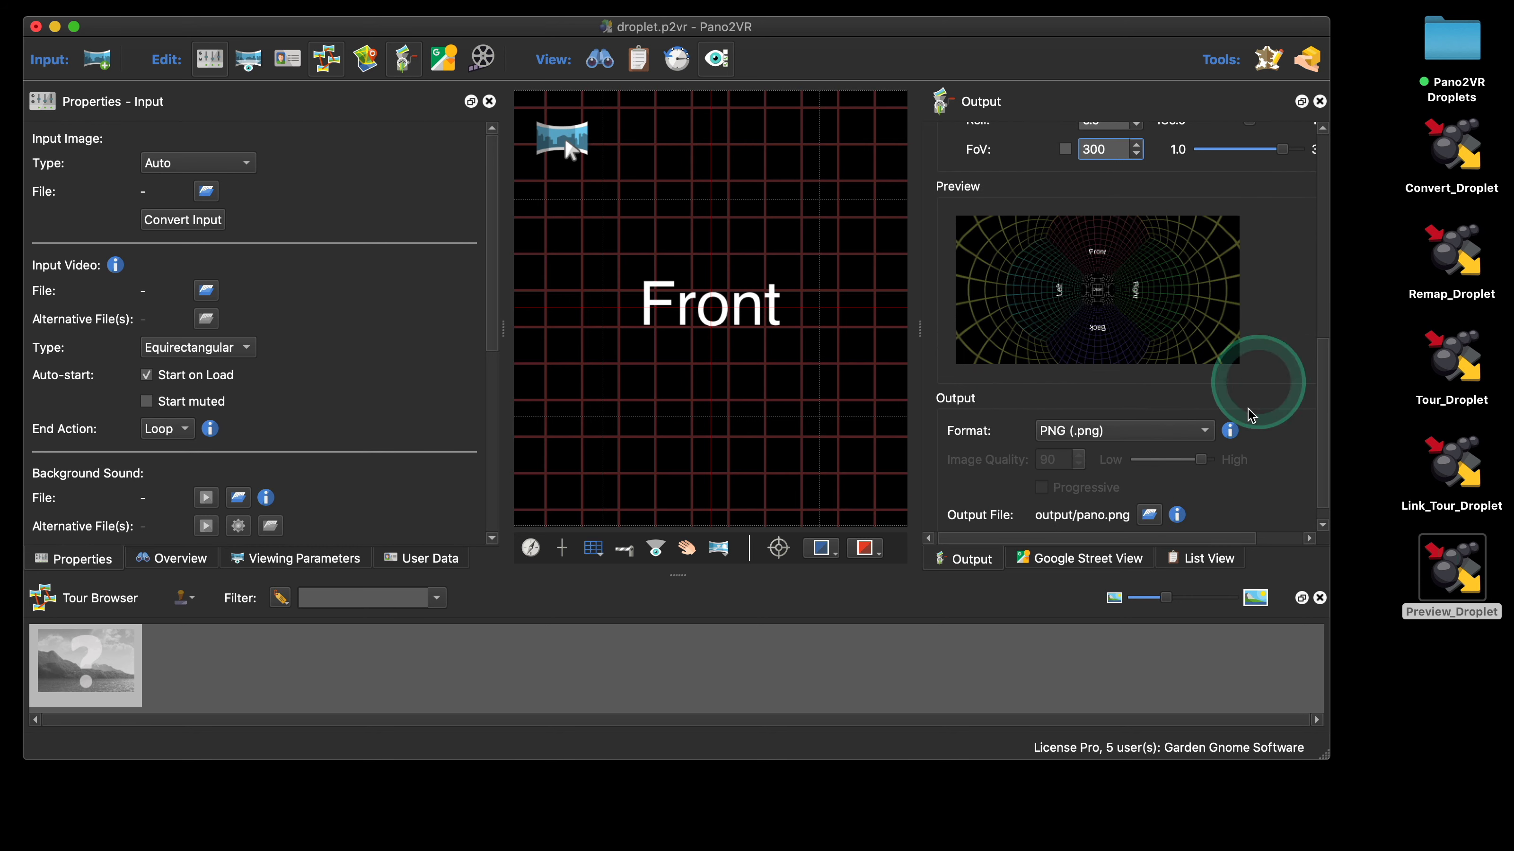
click(1199, 432)
click(1176, 397)
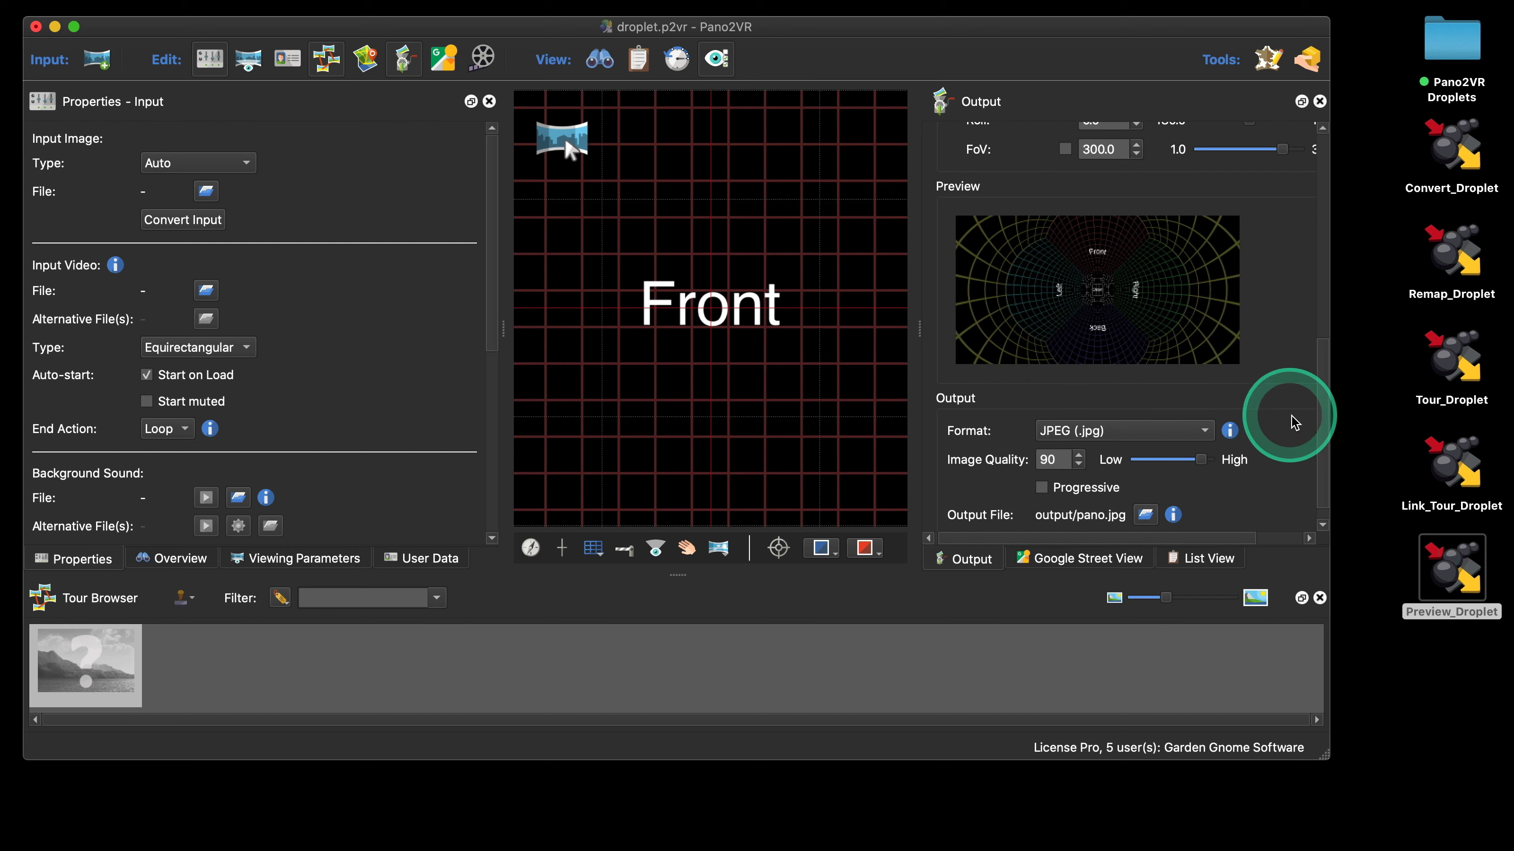
Edit the stereographic Transformation's output file path to output/FBL/preview.jpg, then save the droplet and close its project window
scroll(1291, 416, down, 1)
right_click(1085, 494)
click(1114, 522)
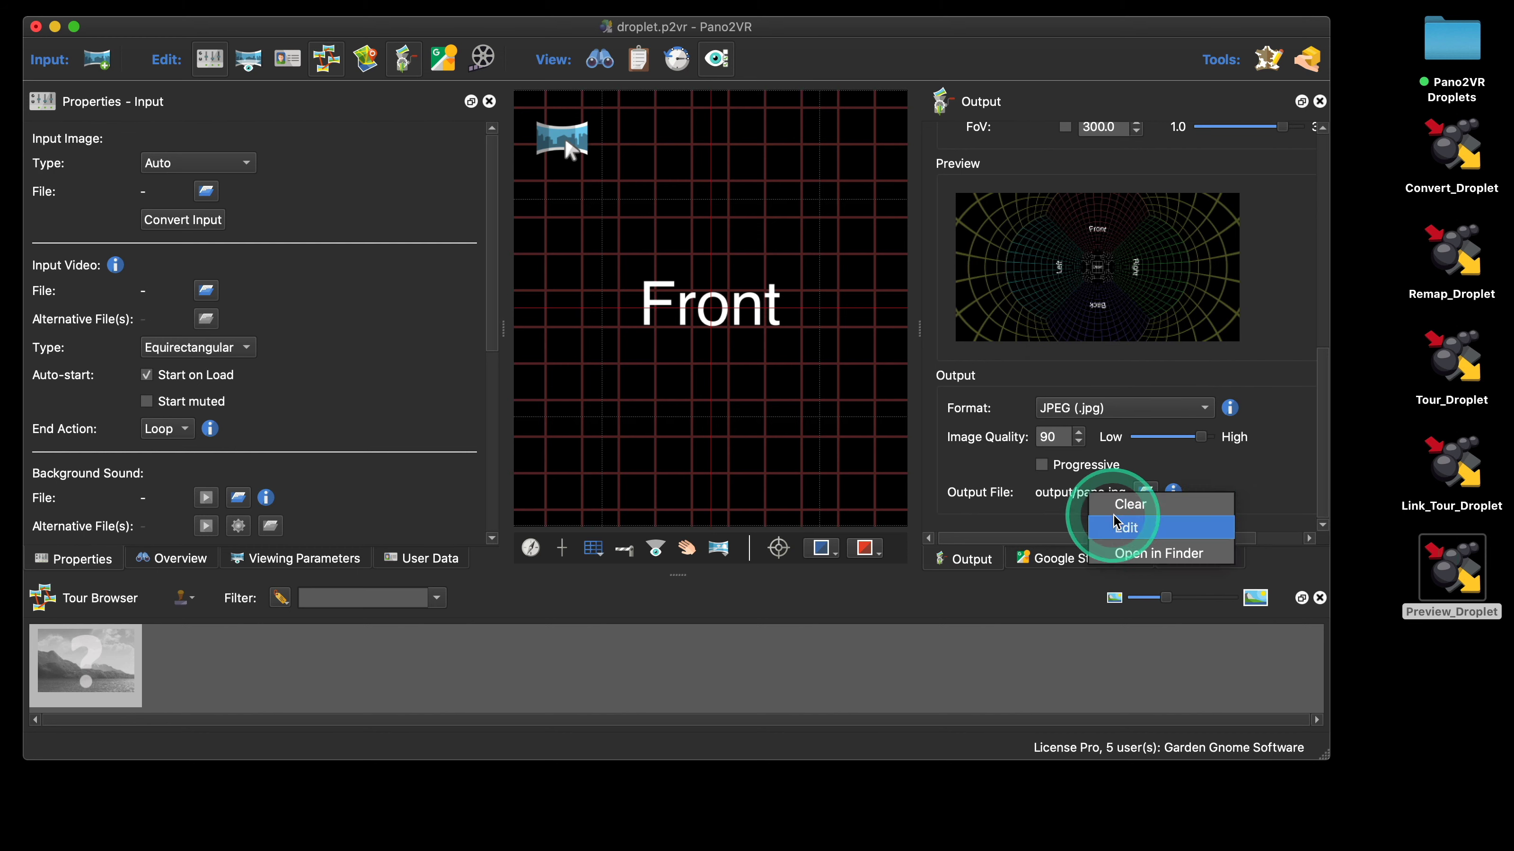
click(1126, 529)
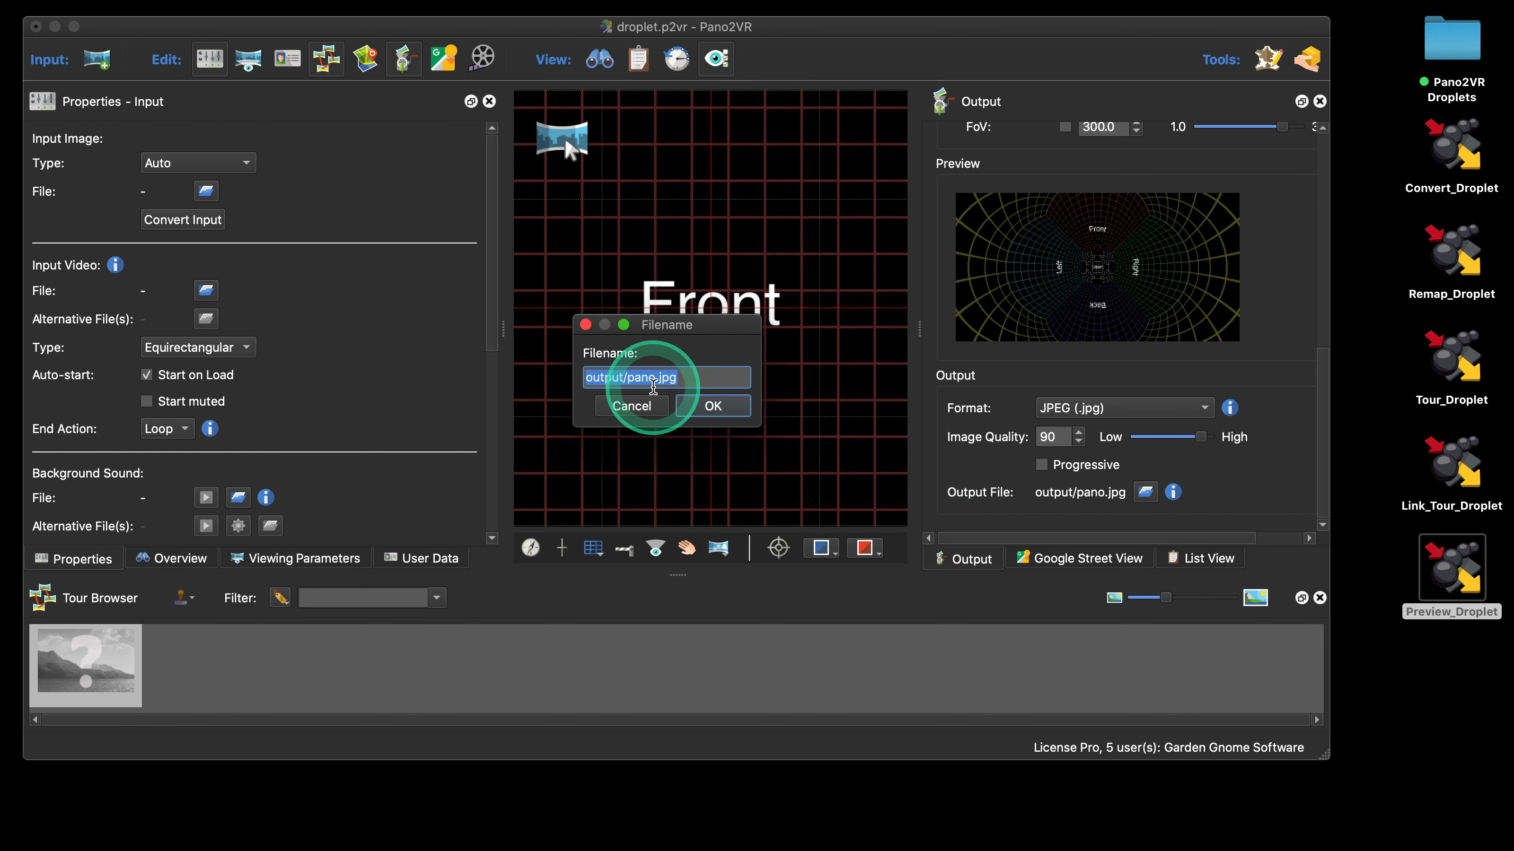
click(624, 377)
click(1001, 343)
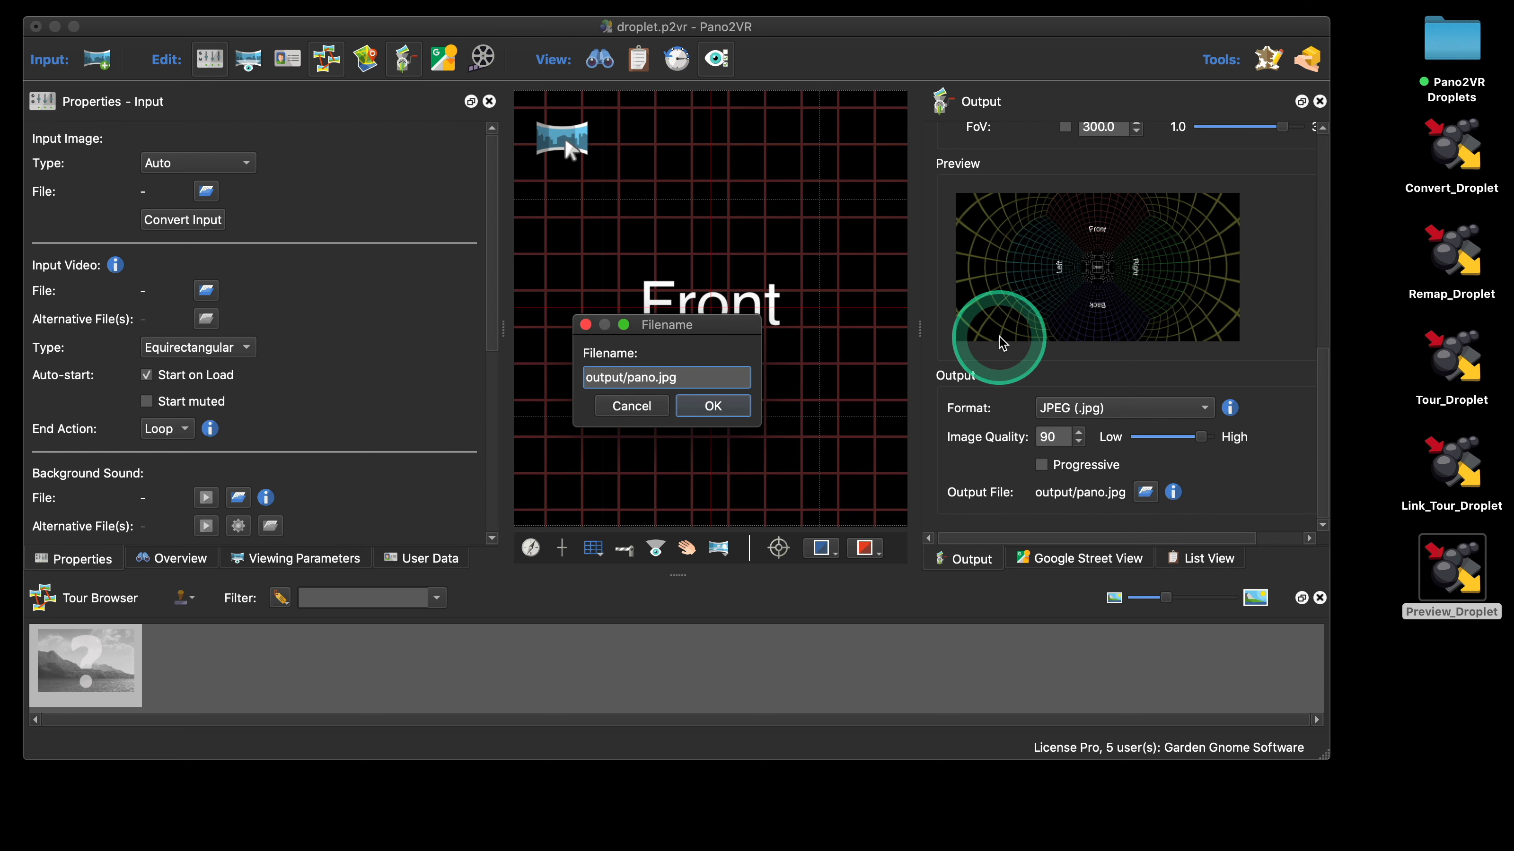
key(shift)
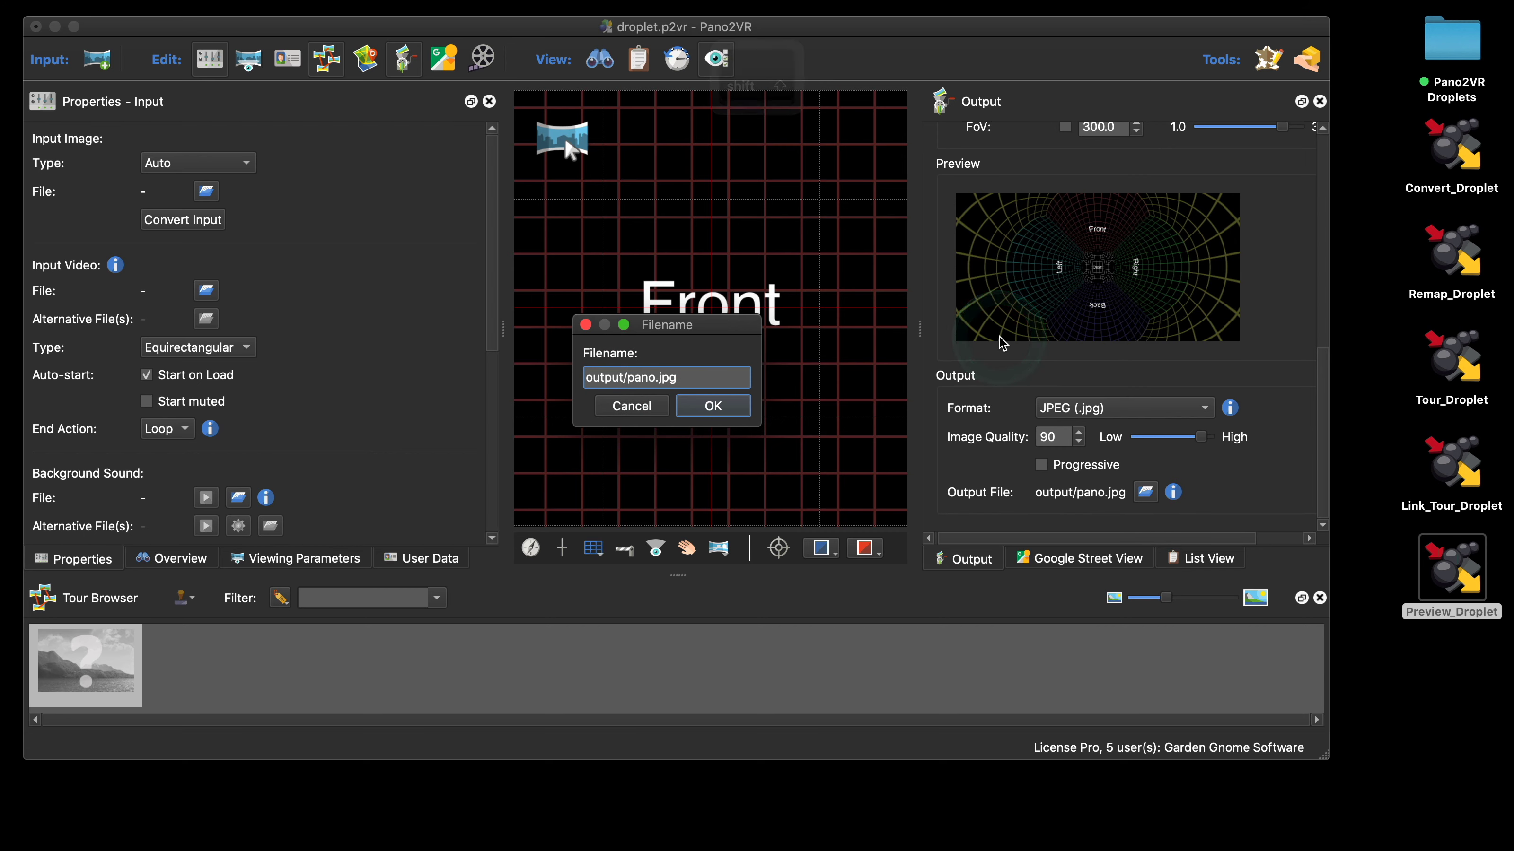
text(FBL)
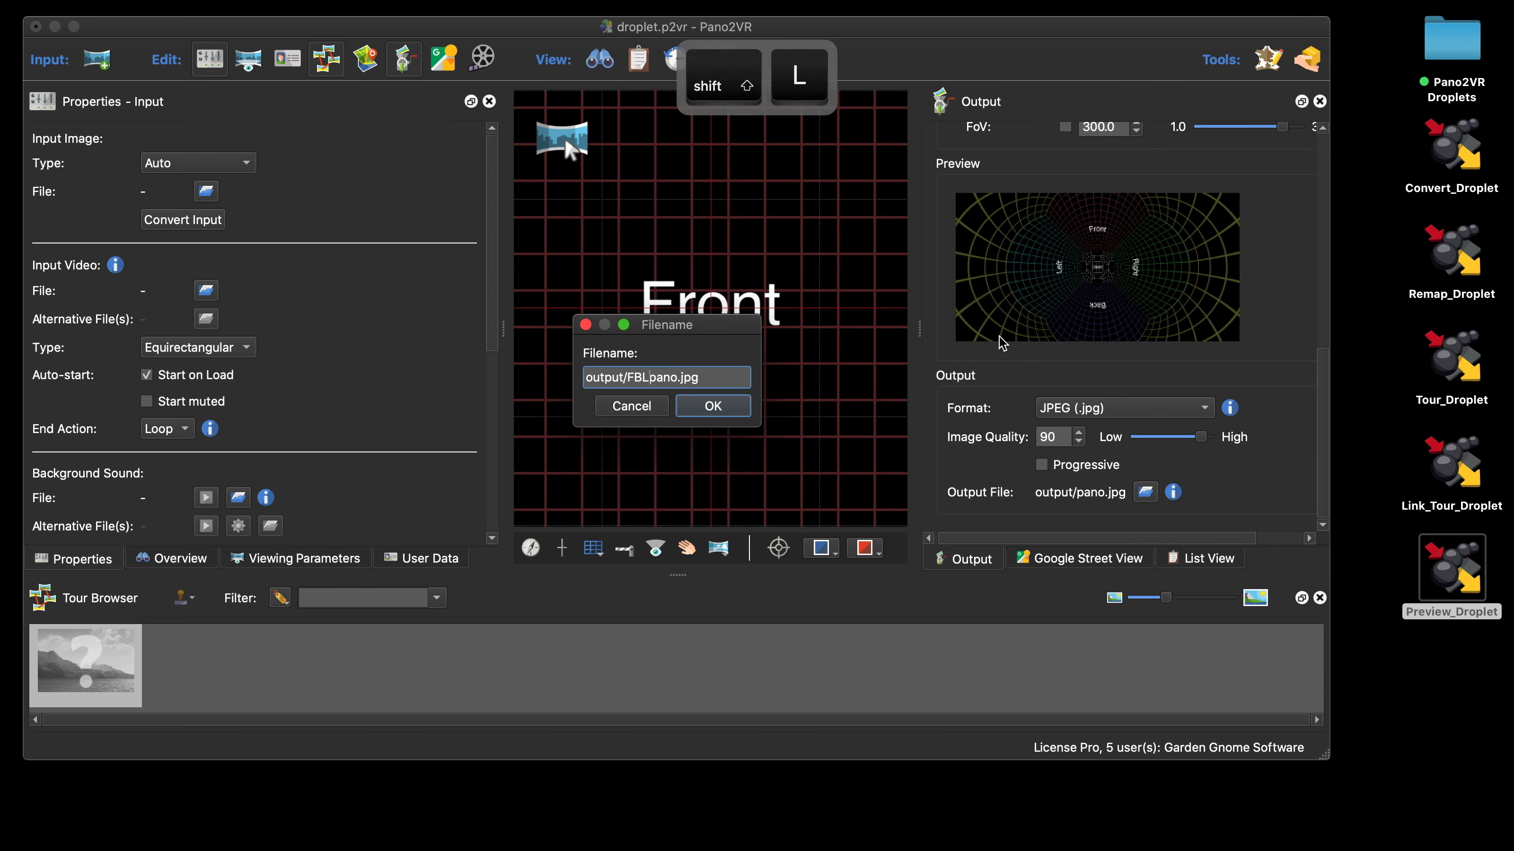
text(/)
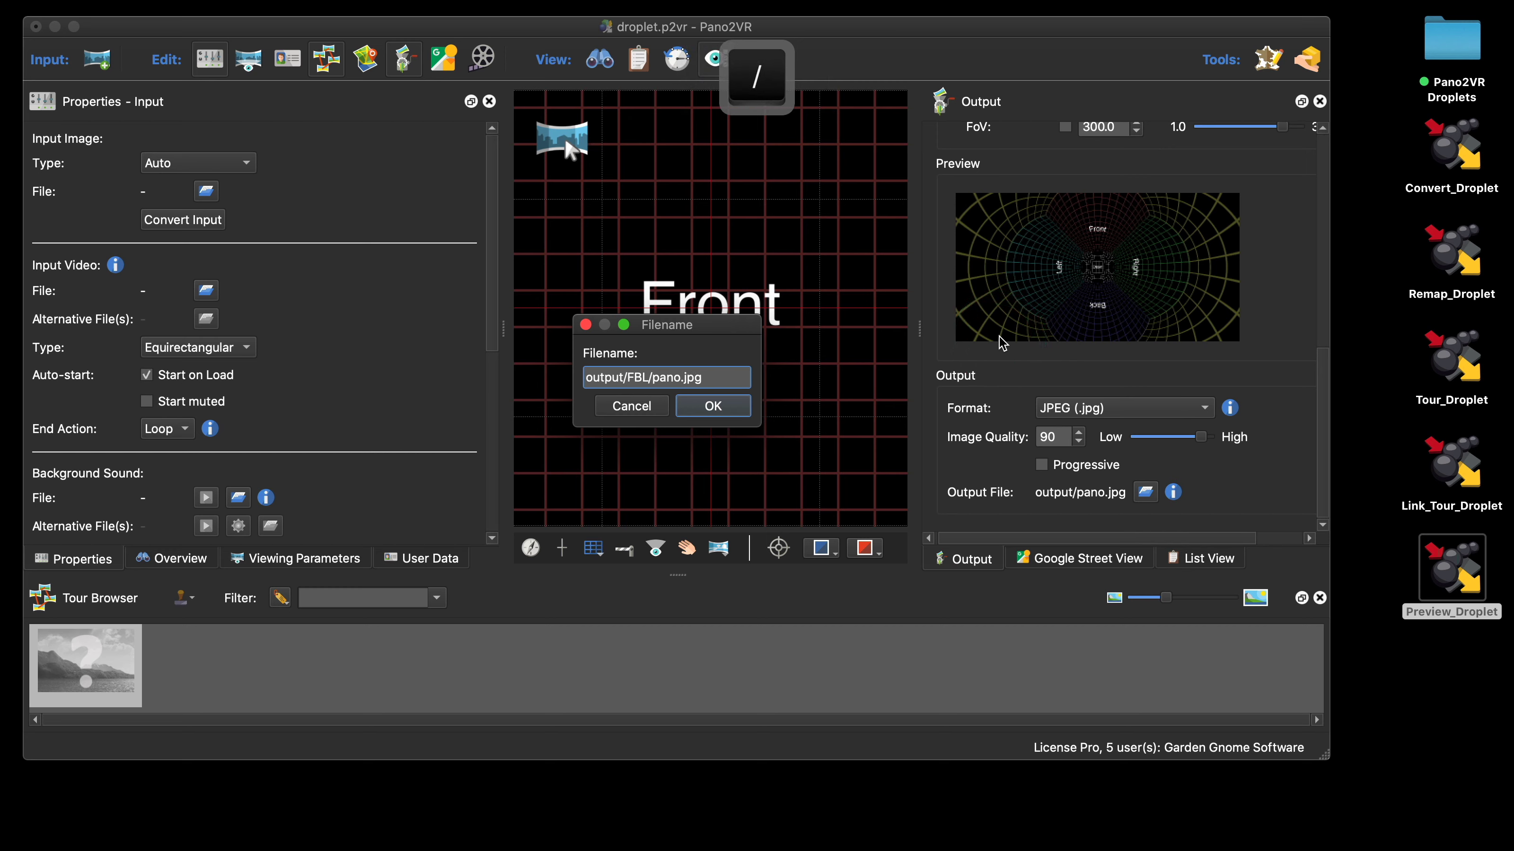
key(BackSpace)
key(BackSpace)
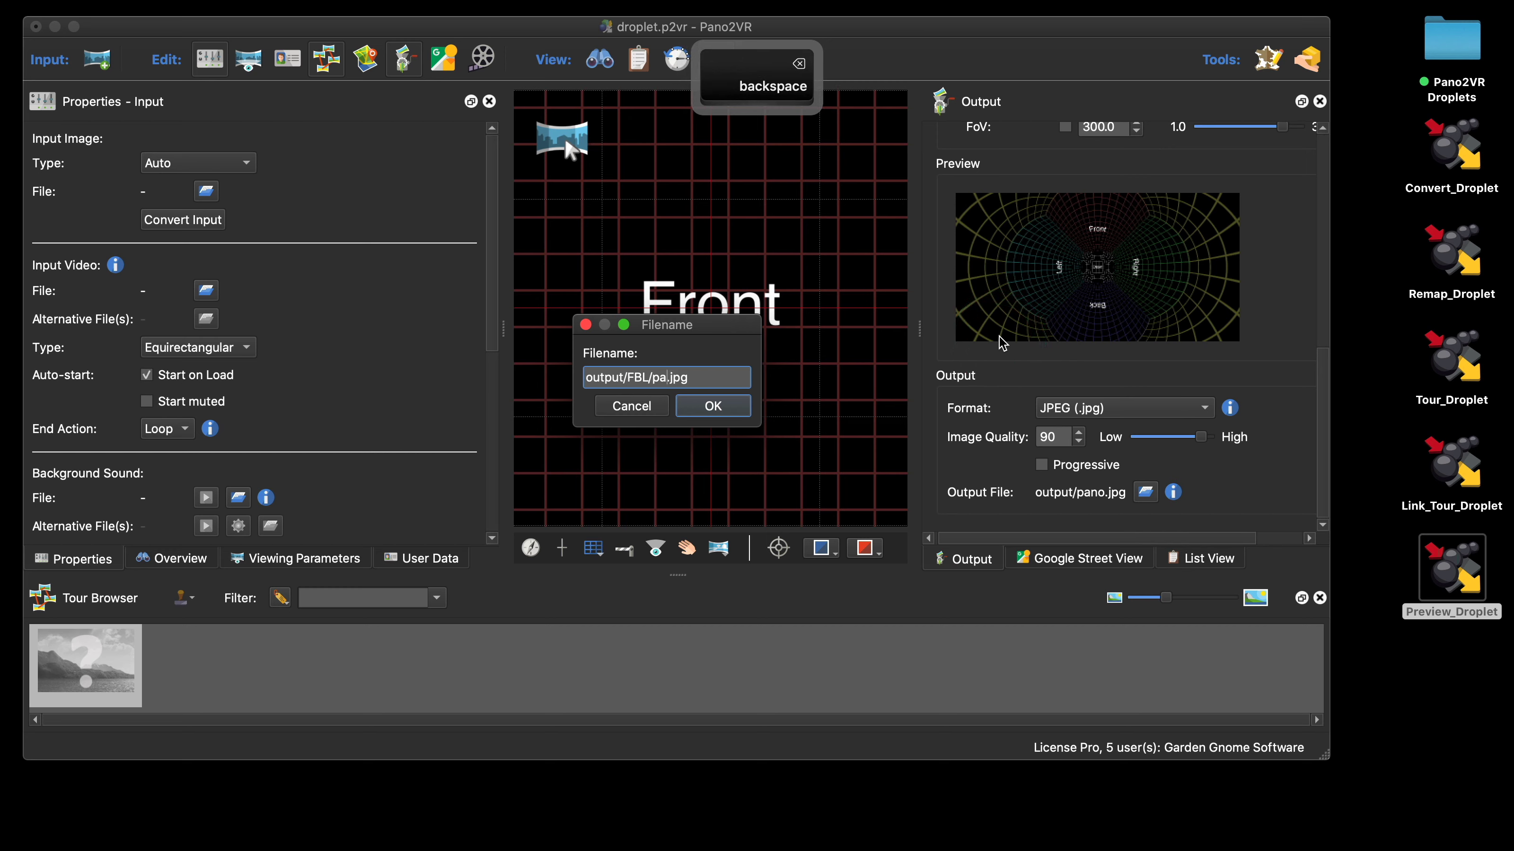
text(review)
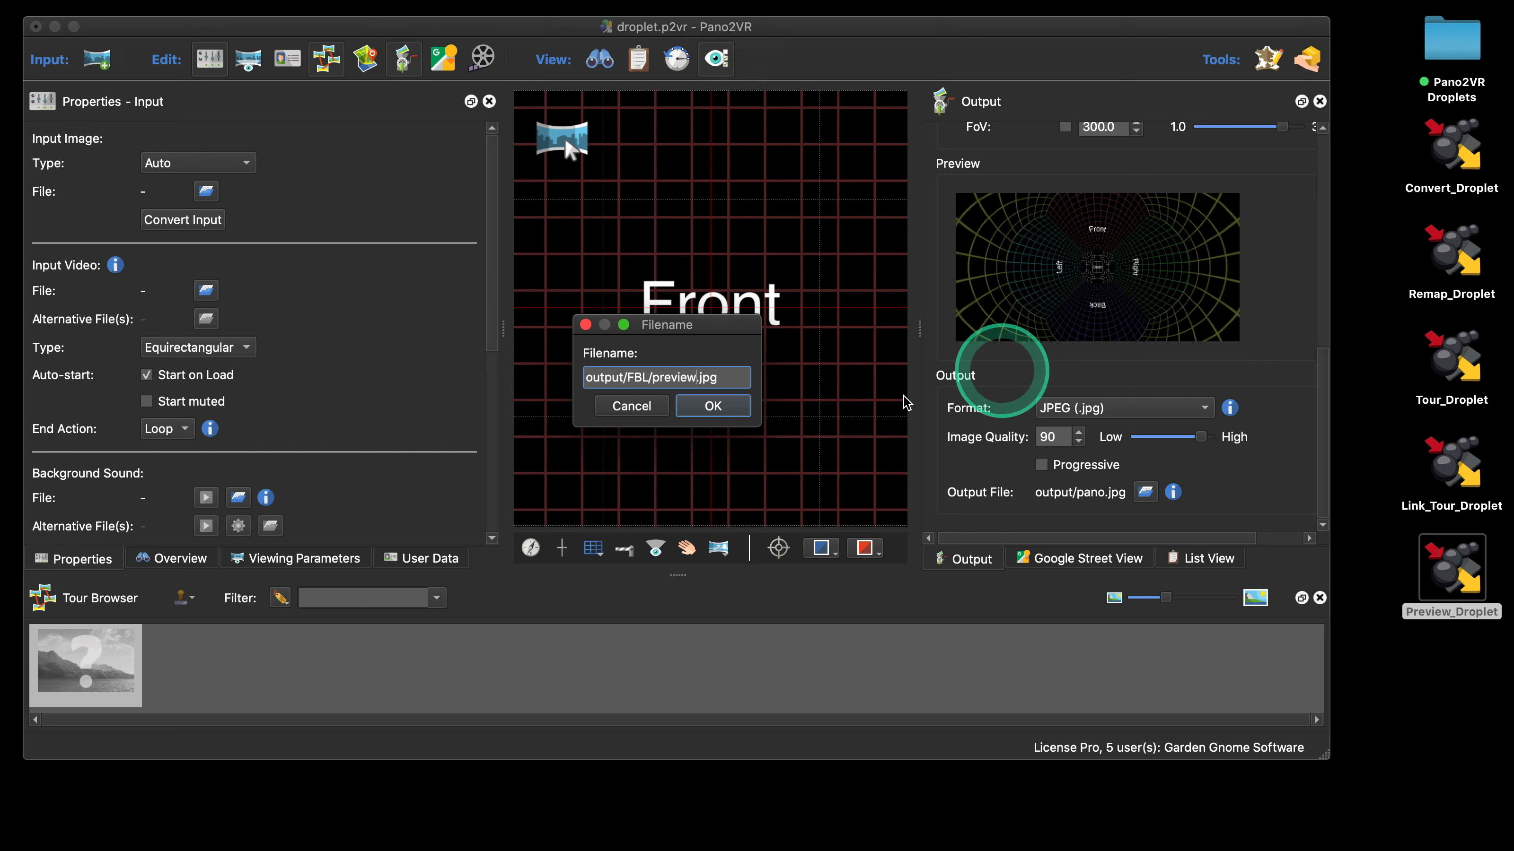
click(714, 406)
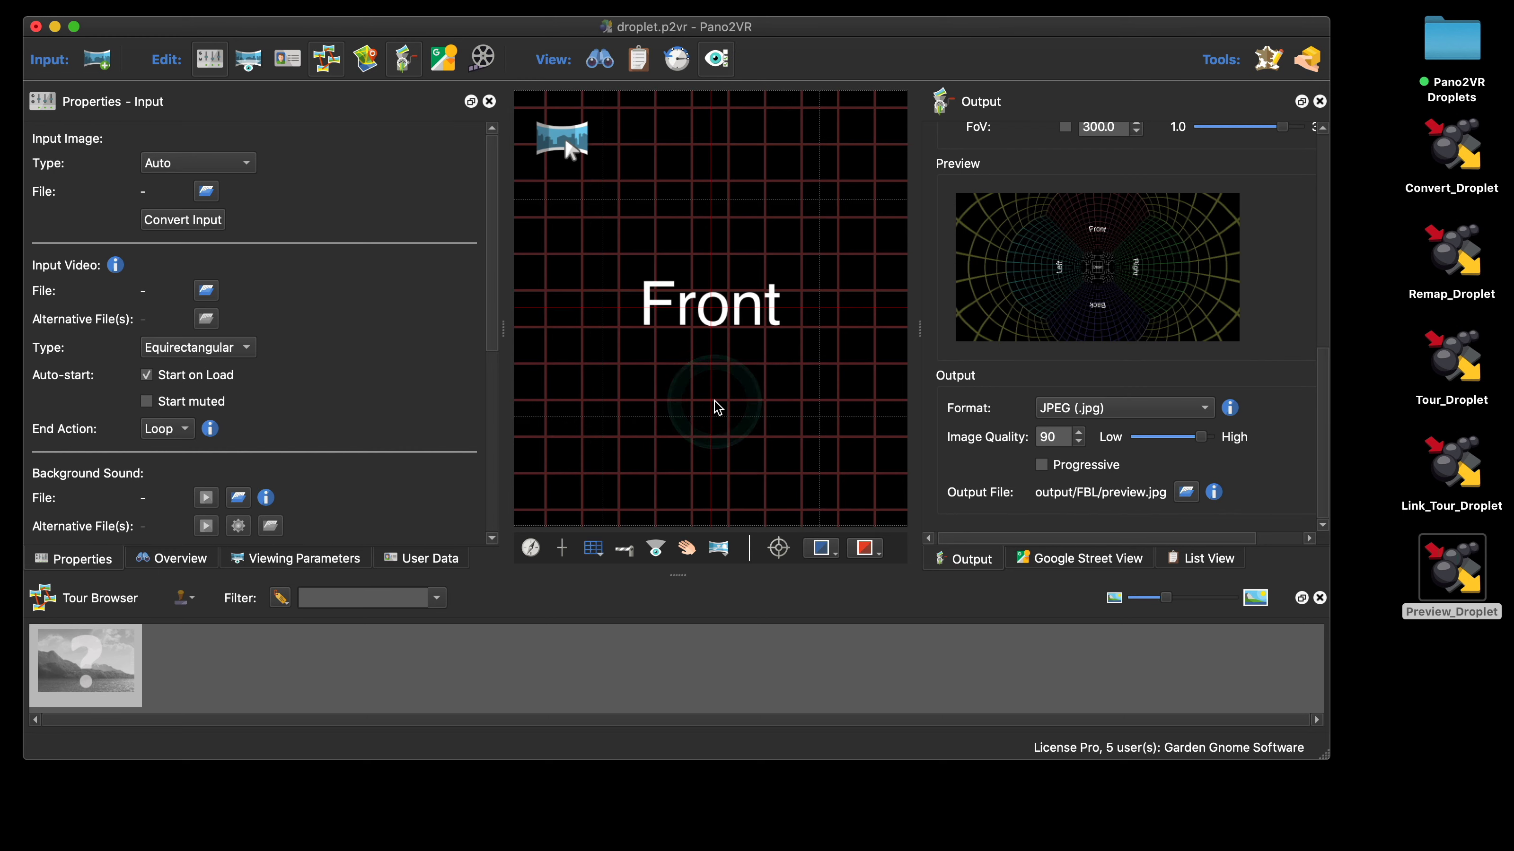
key(super+s)
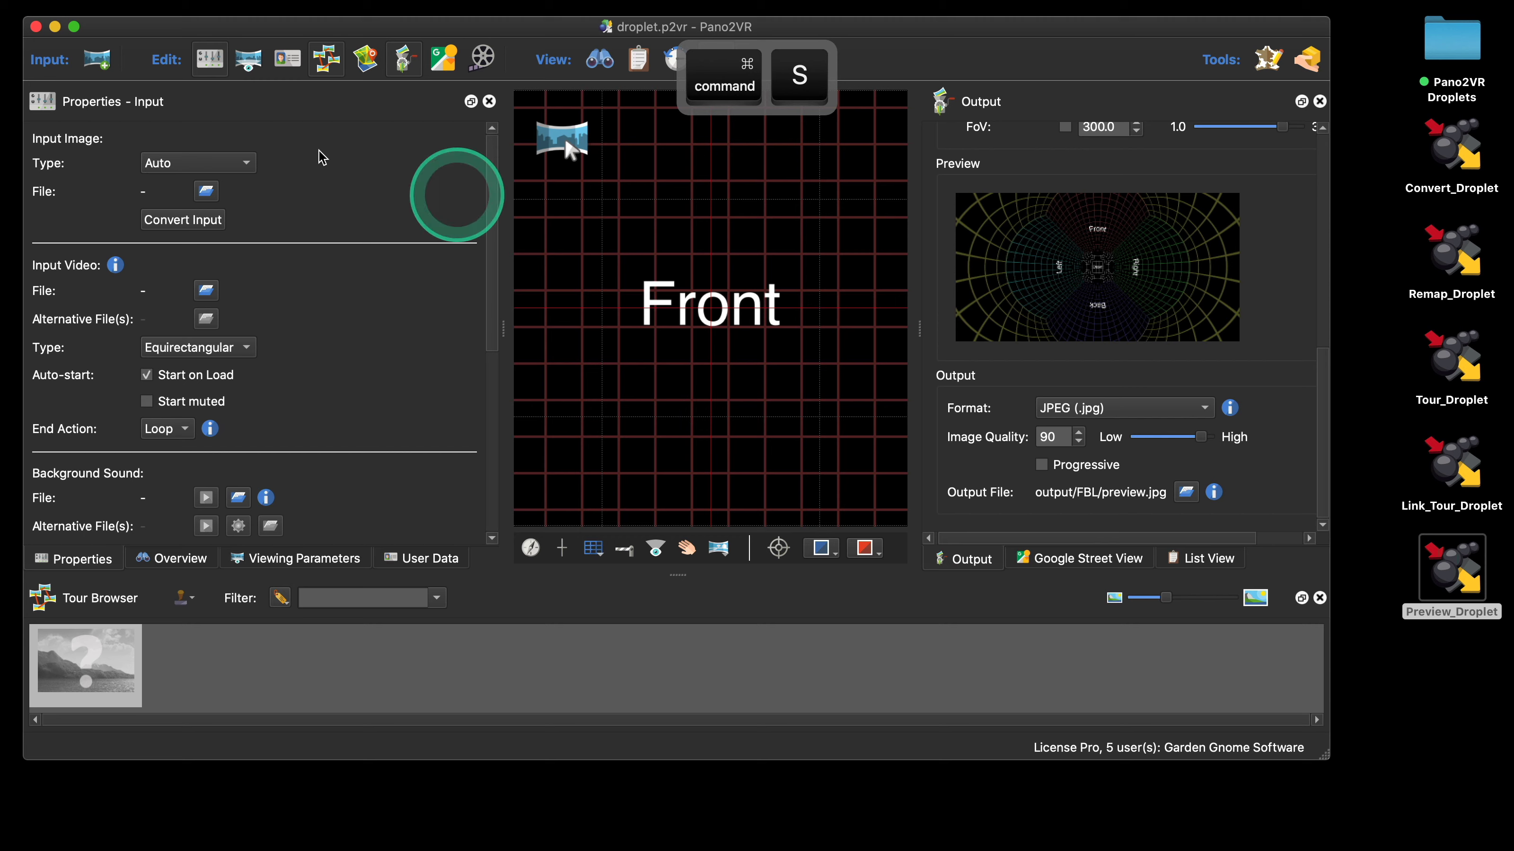
click(37, 26)
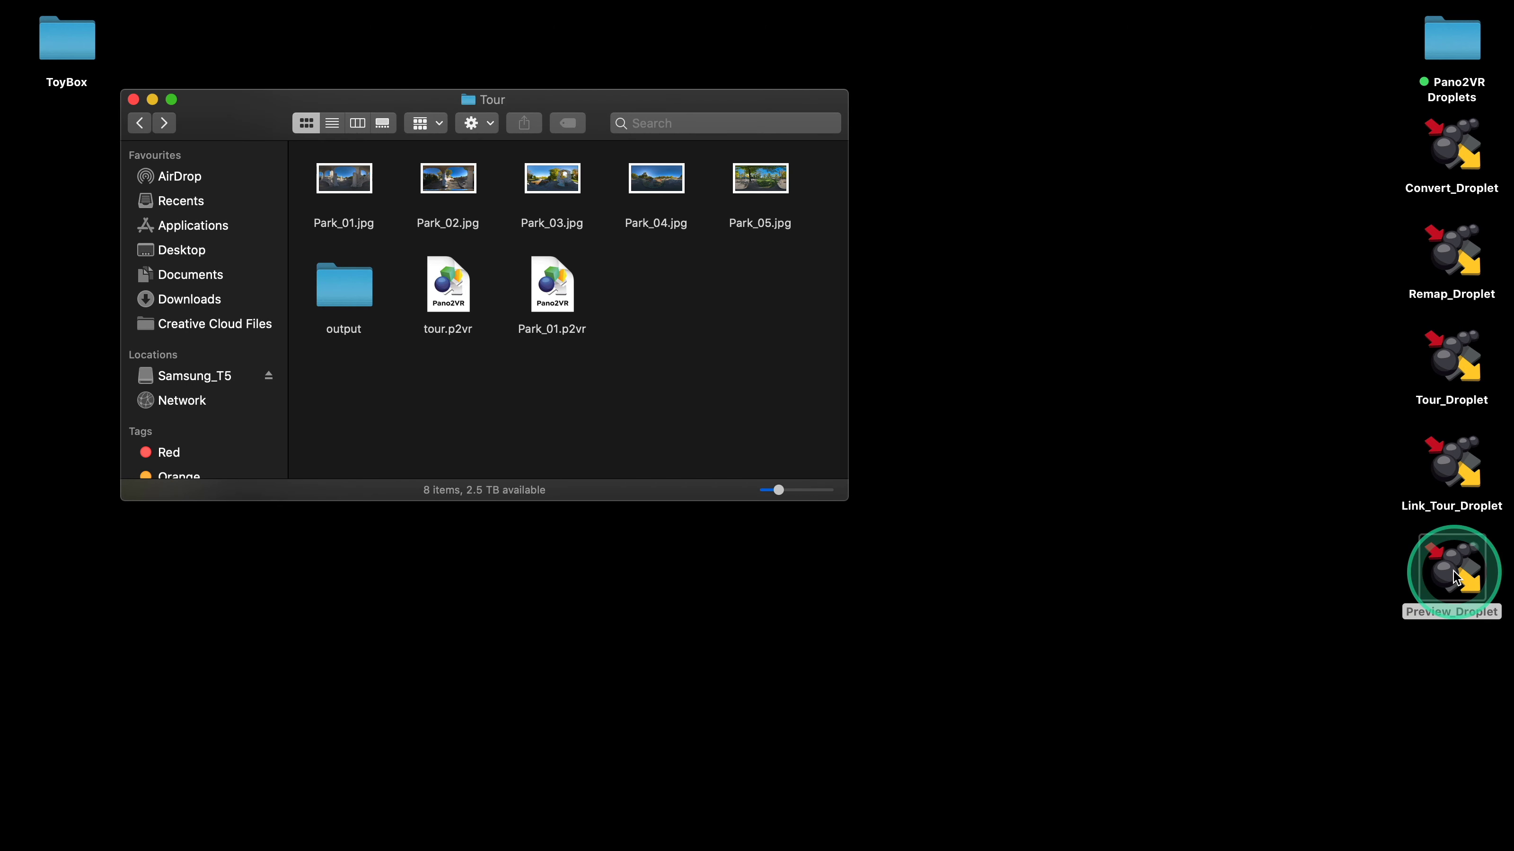
Process Park_01.jpg with the updated Preview_Droplet and open the FBL folder inside the output folder
drag(350, 178, 1433, 552)
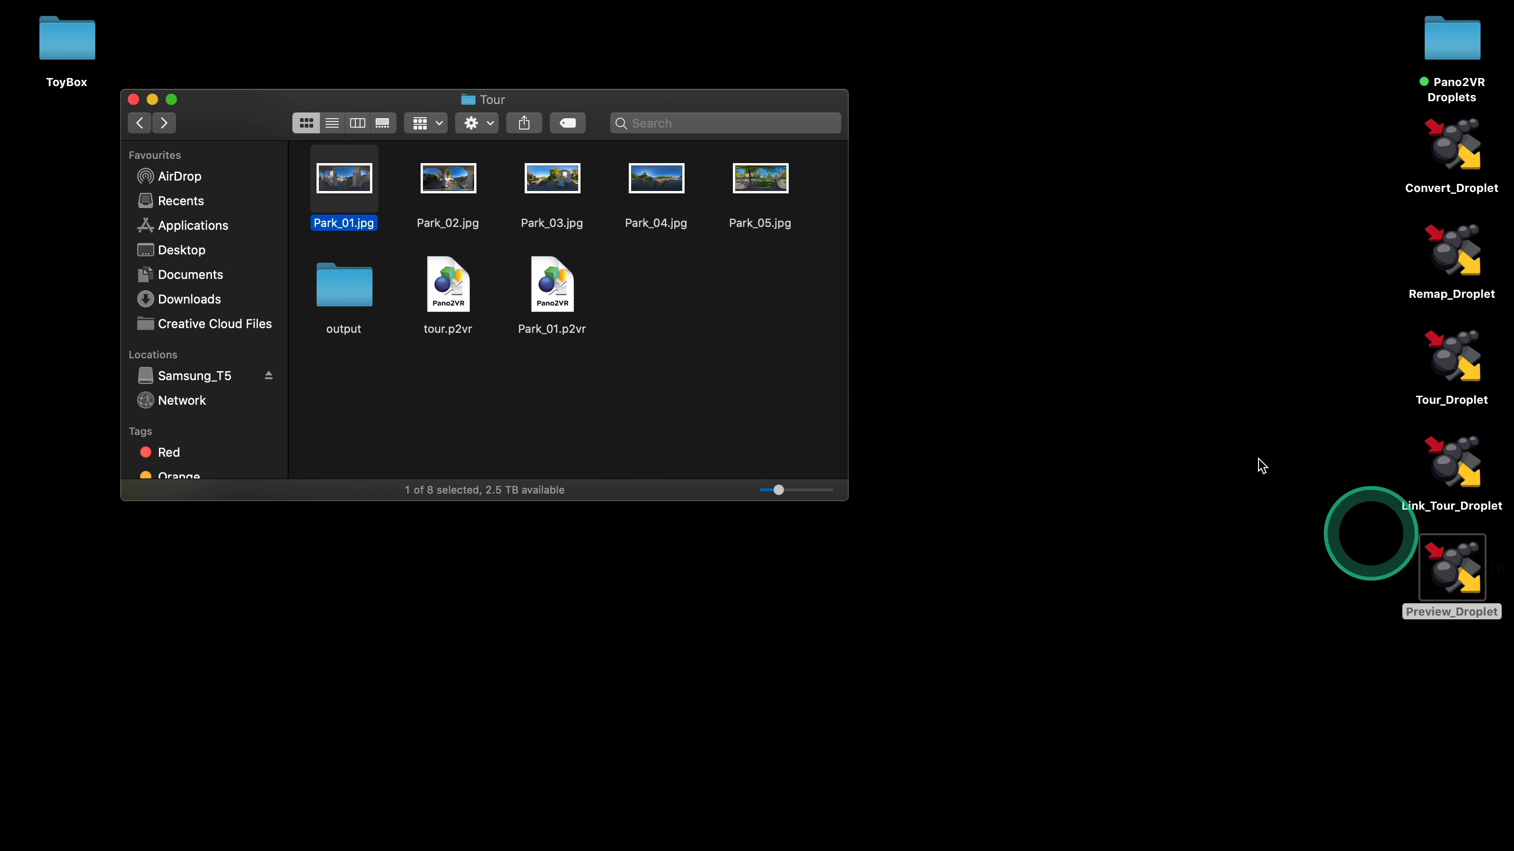
double_click(341, 289)
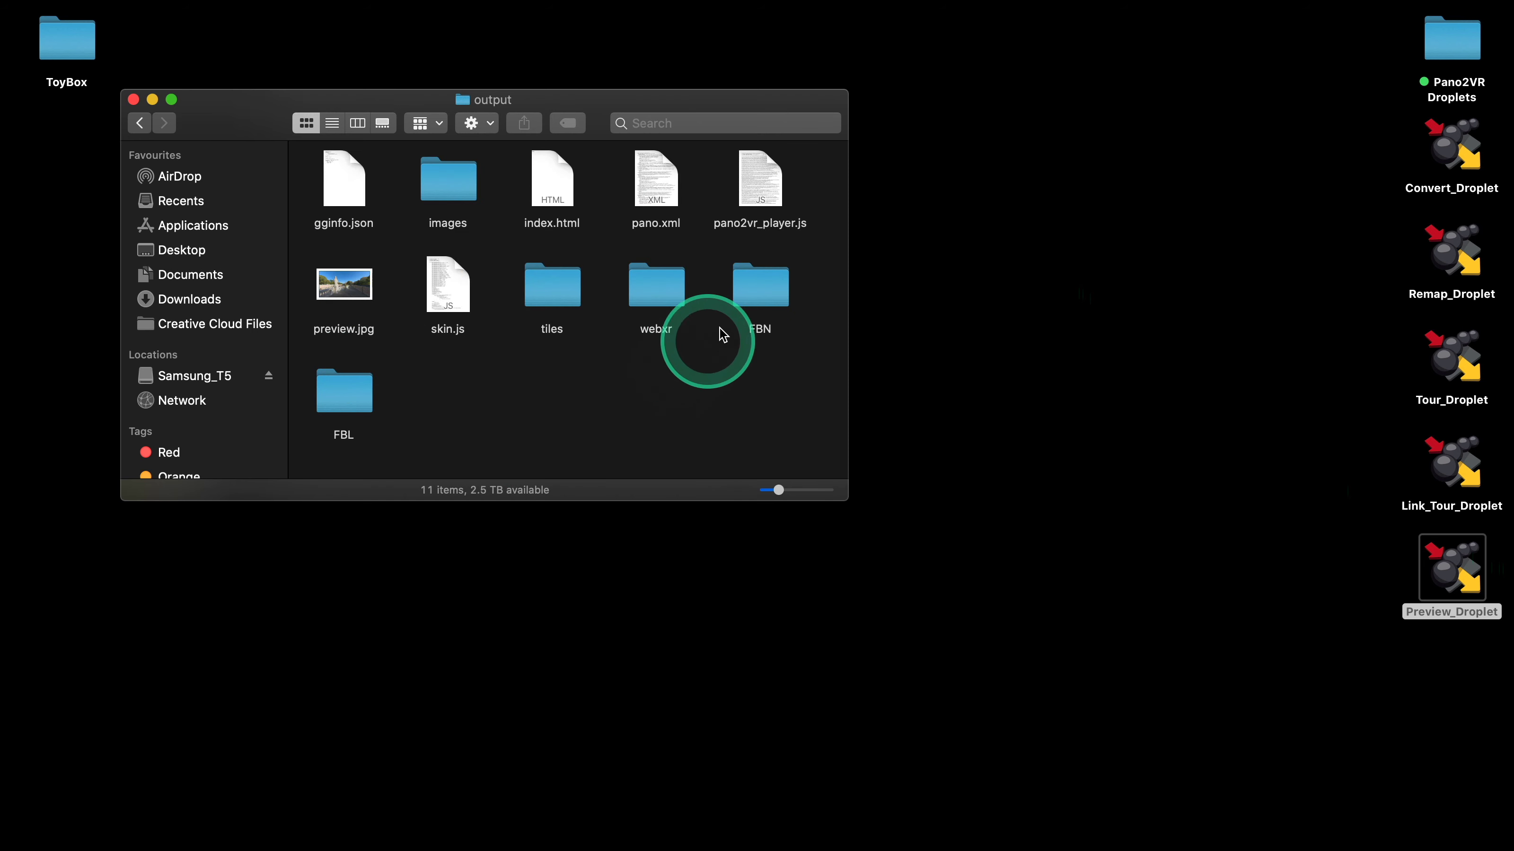
double_click(356, 406)
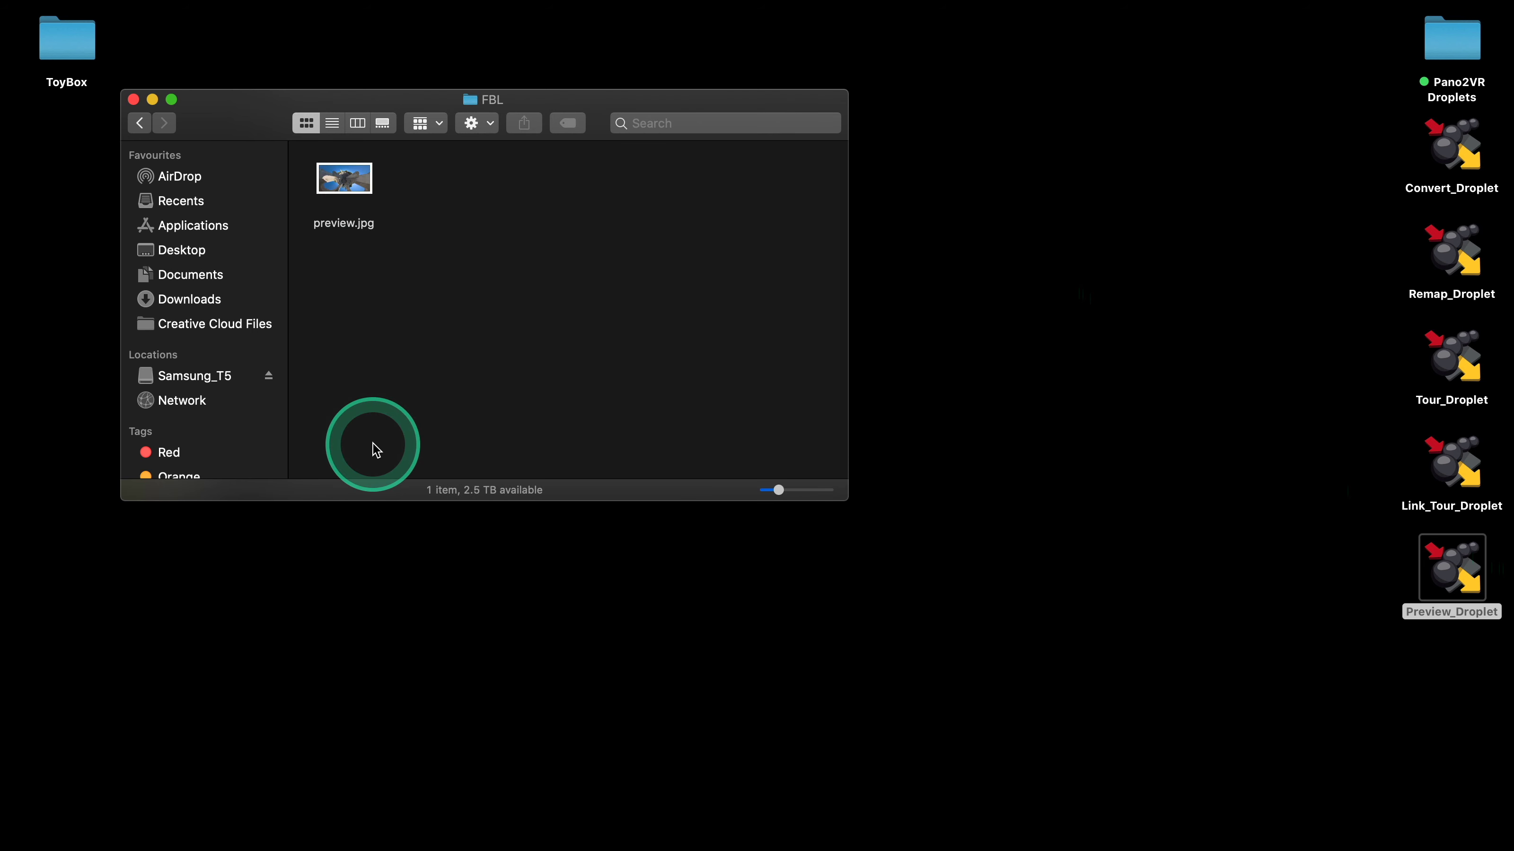
Copy preview.jpg from the FBL folder into the output folder, replacing the existing preview.jpg
click(344, 178)
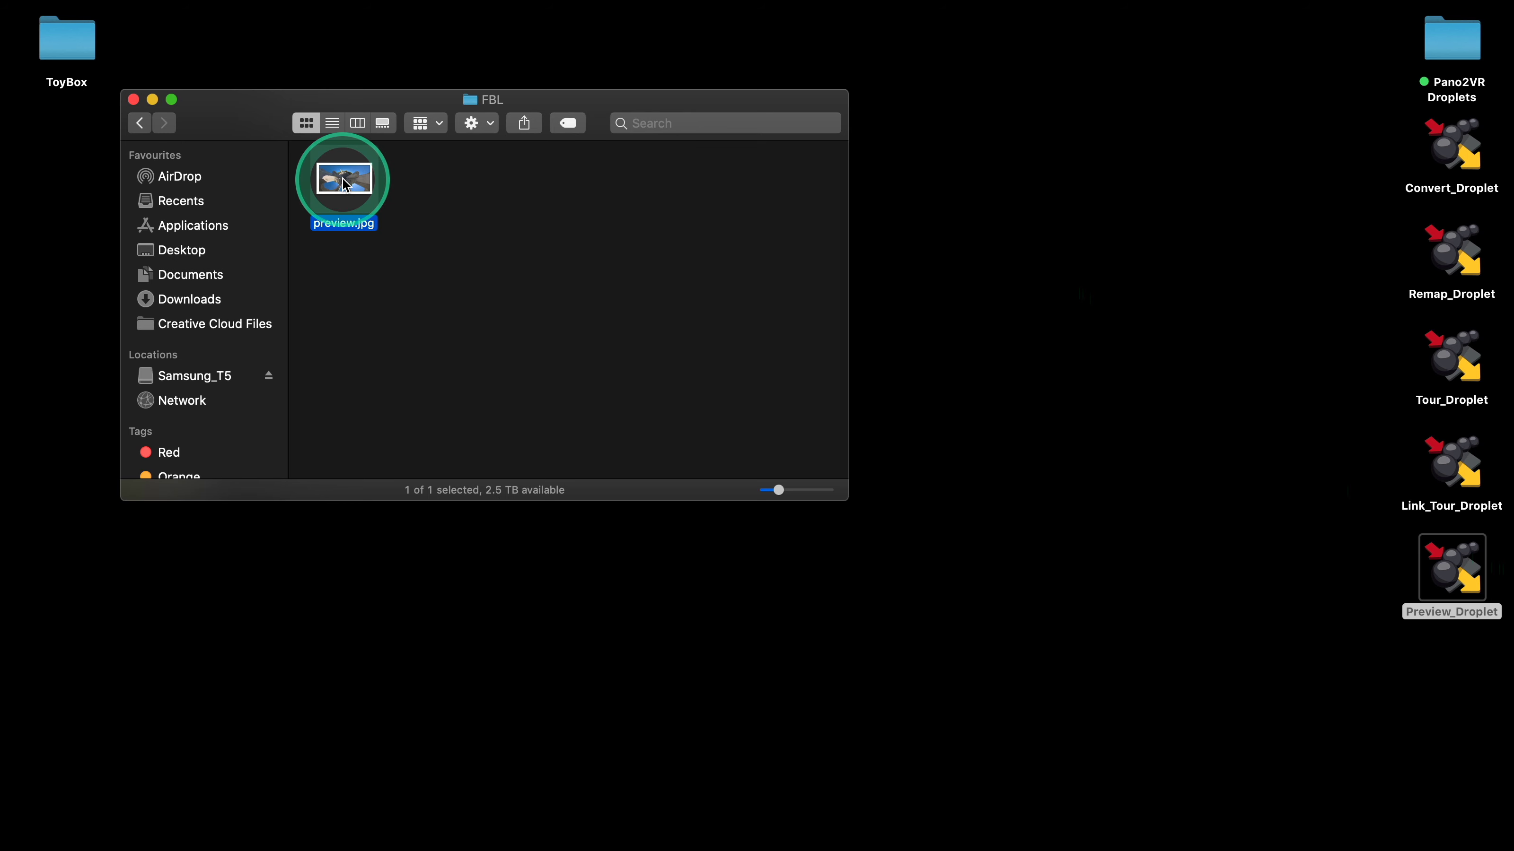
key(super+c)
click(139, 123)
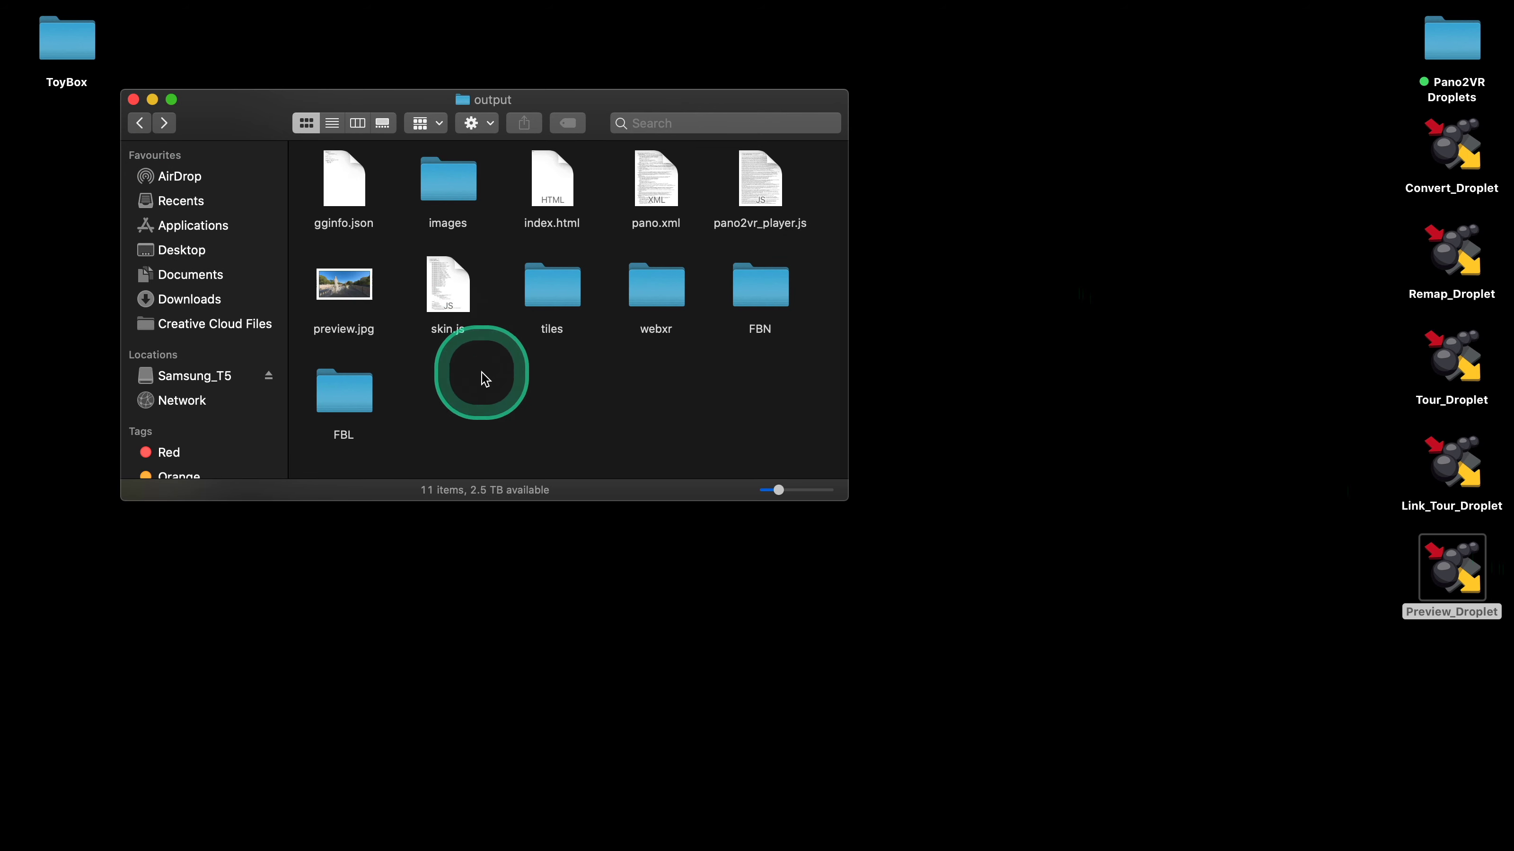
key(super+v)
click(761, 427)
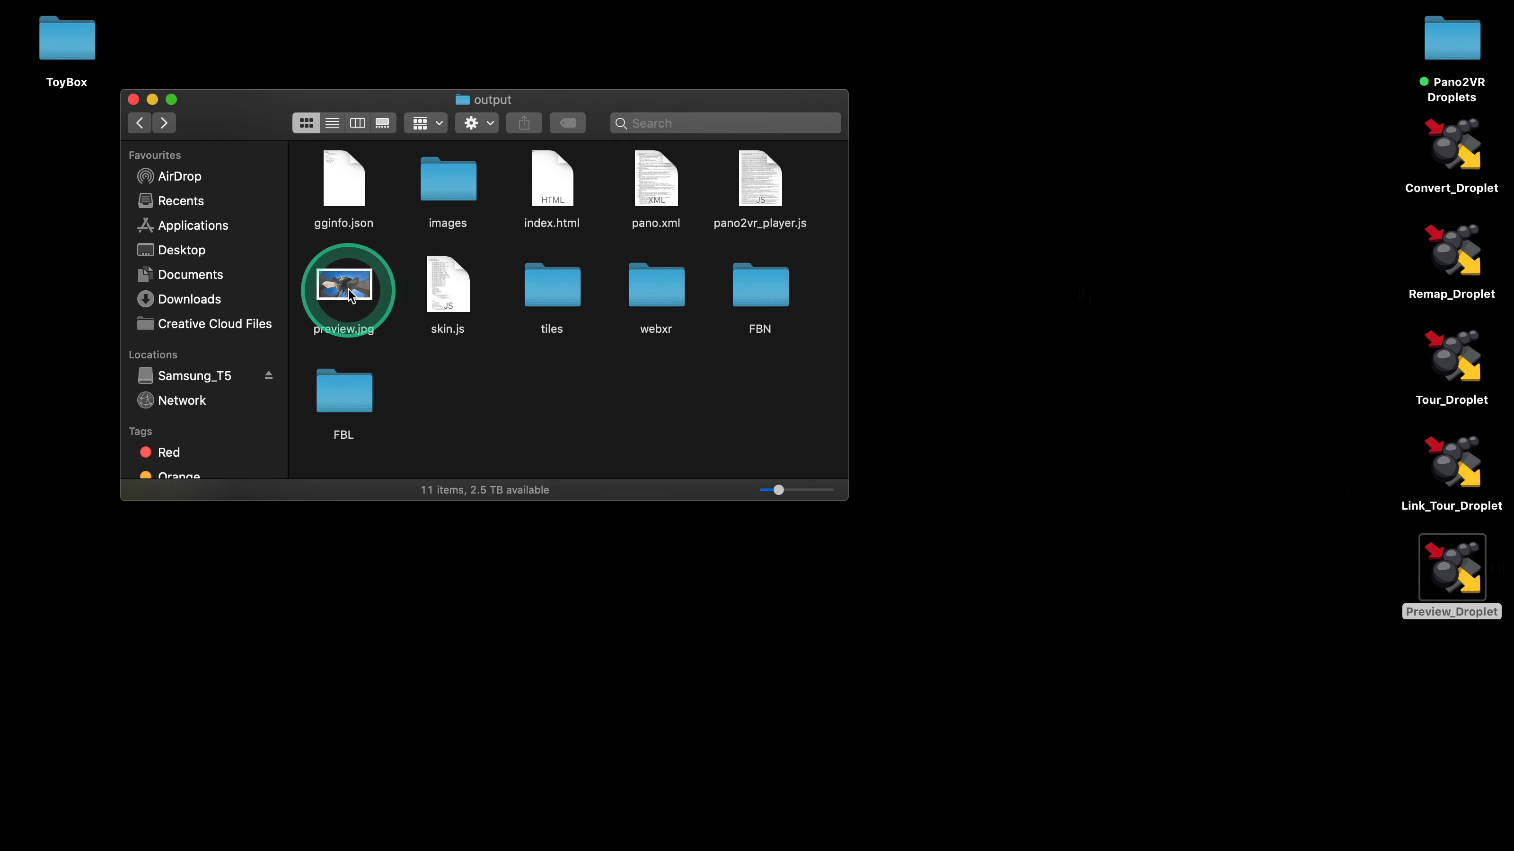
View the replaced preview.jpg in the output folder with Quick Look, then close the preview
click(349, 293)
key(space)
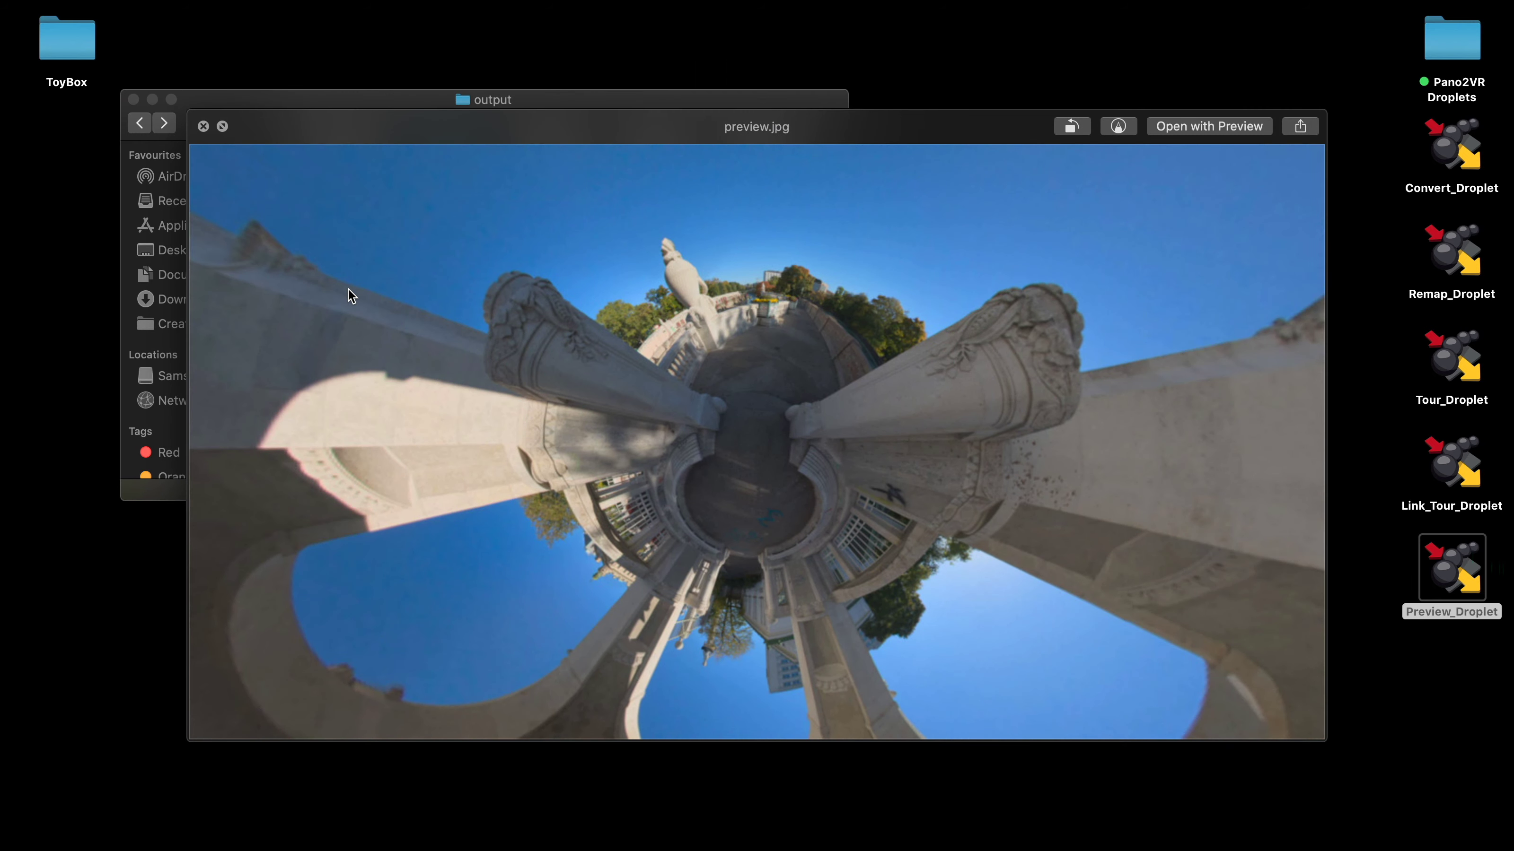
key(space)
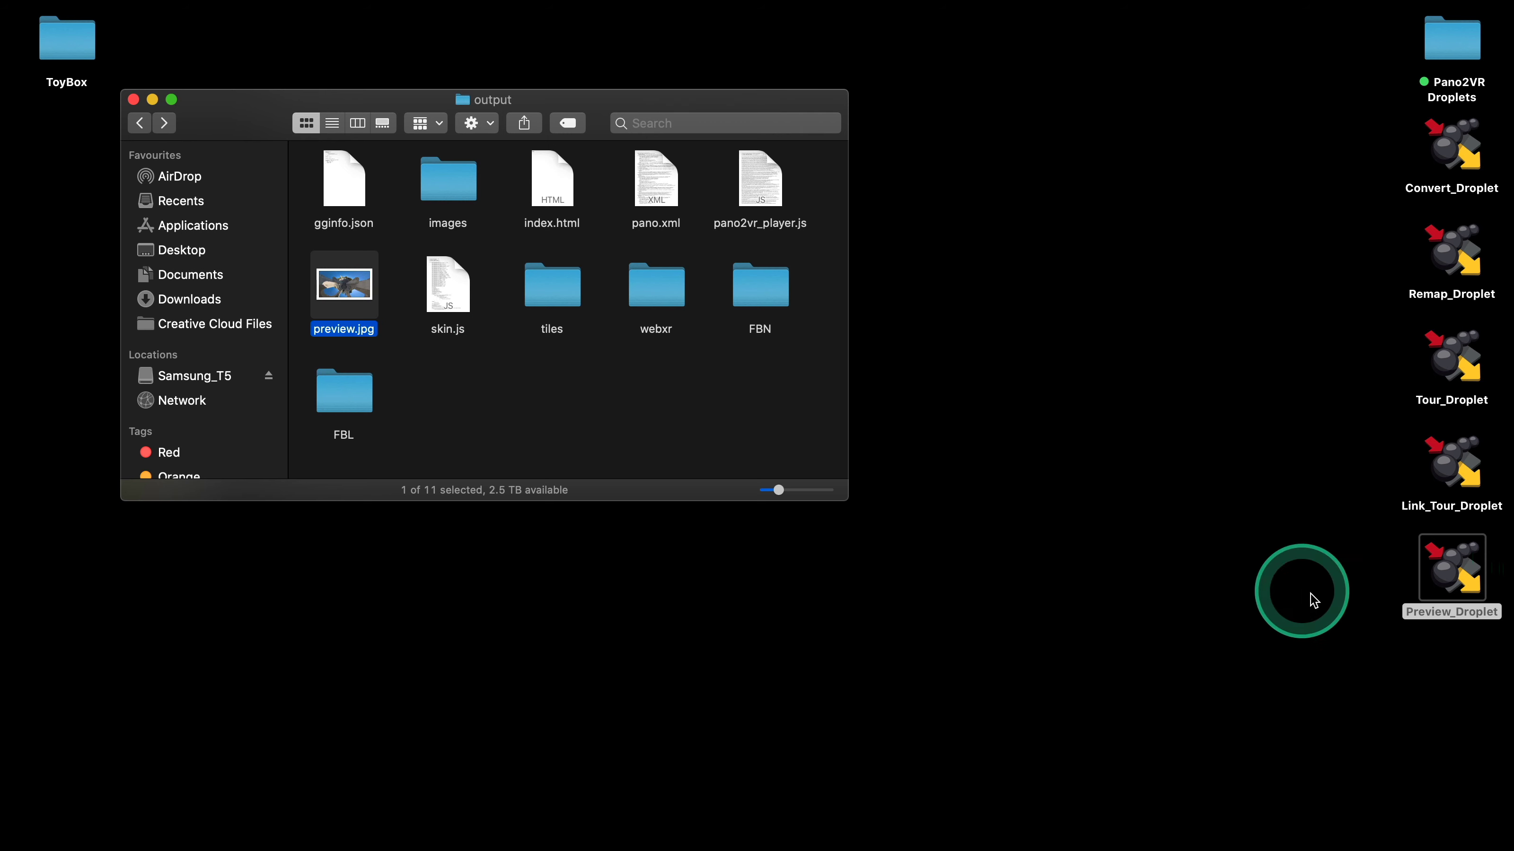
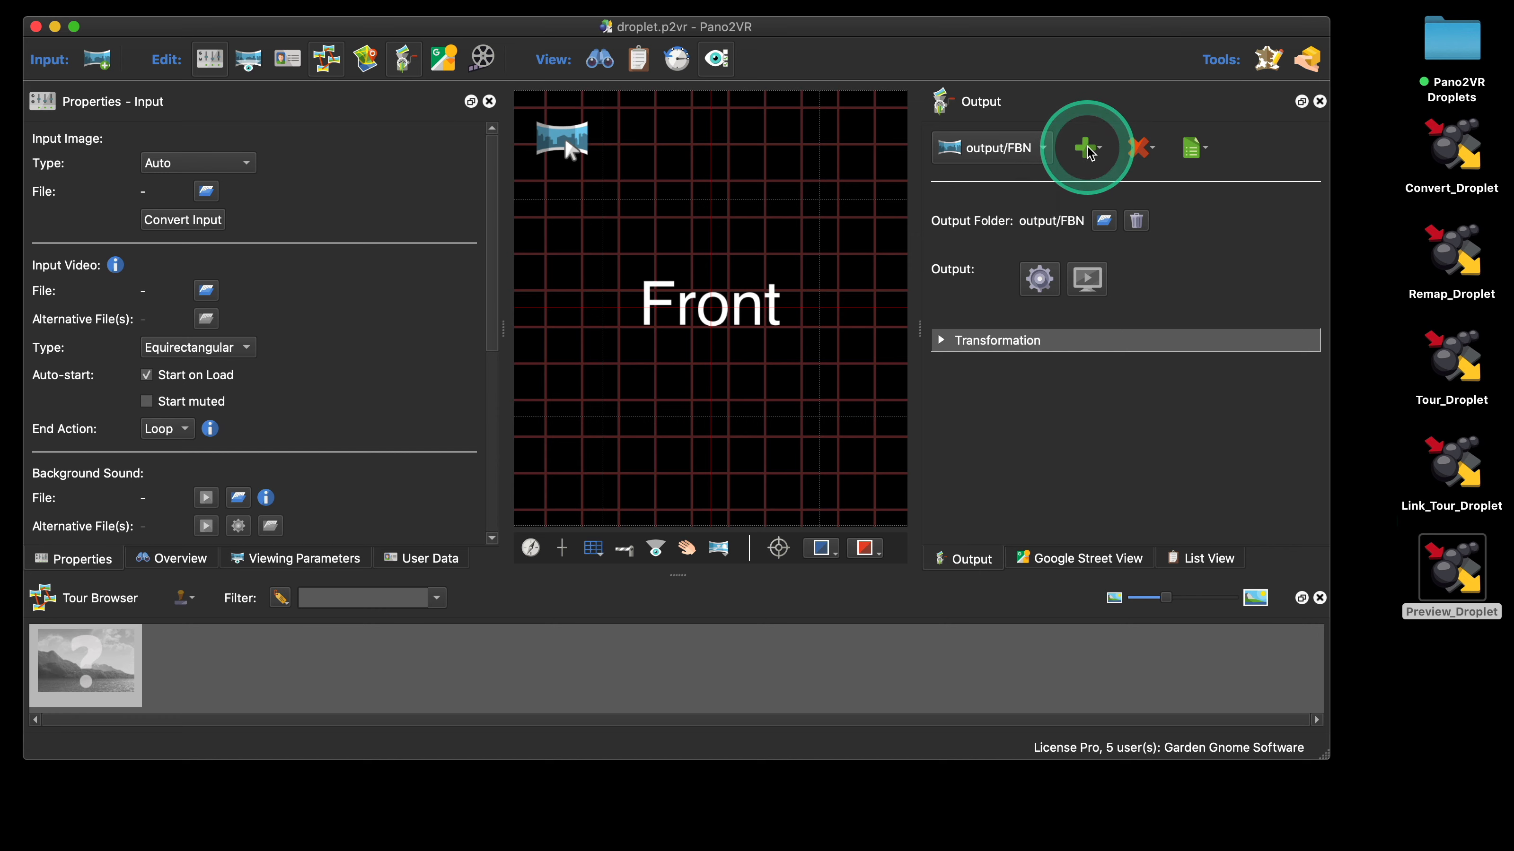
click(1096, 172)
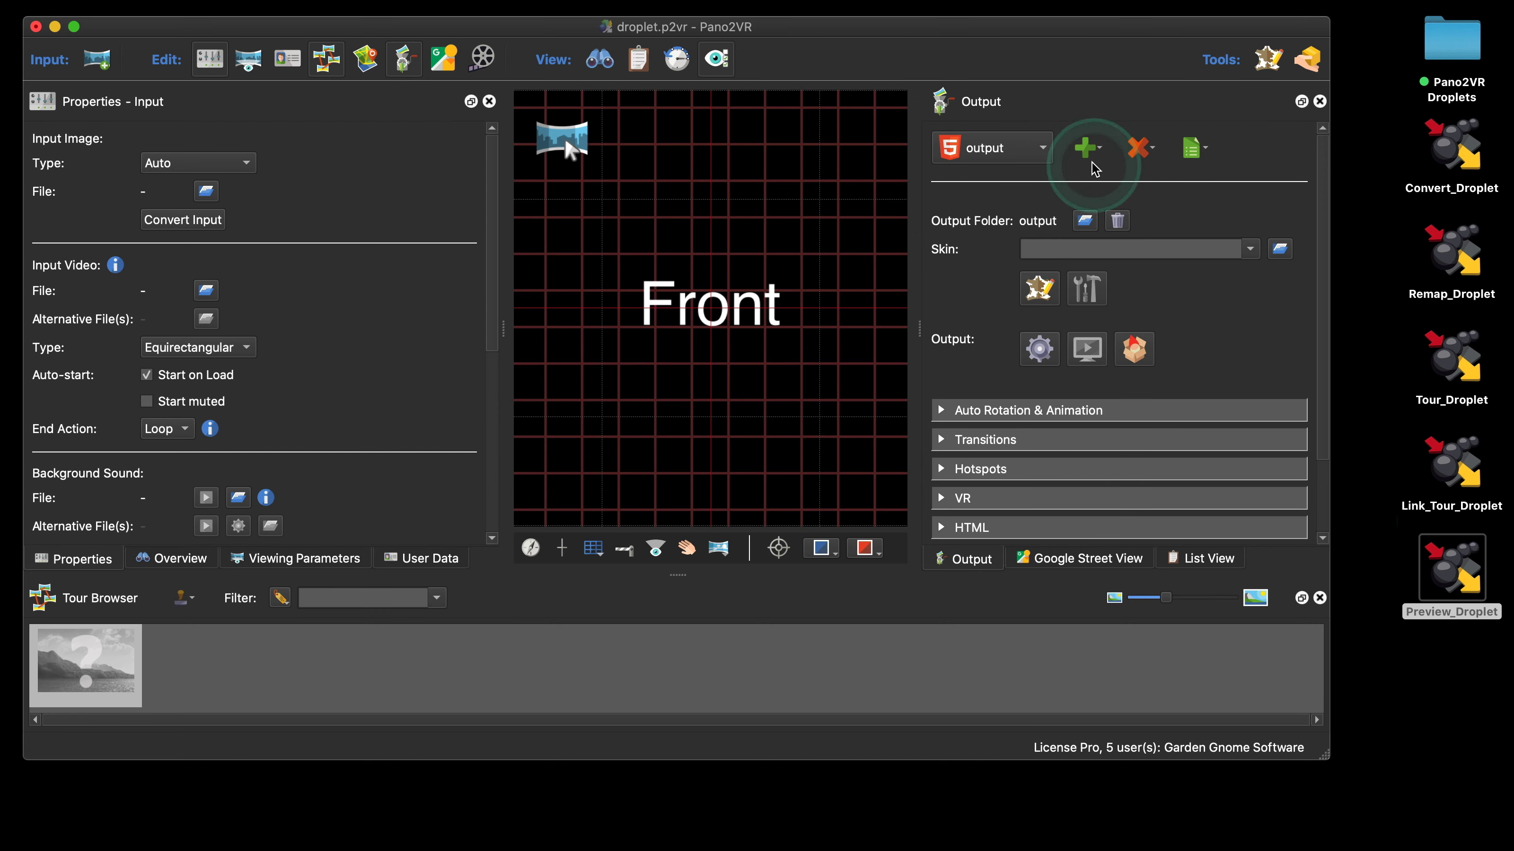
click(1138, 148)
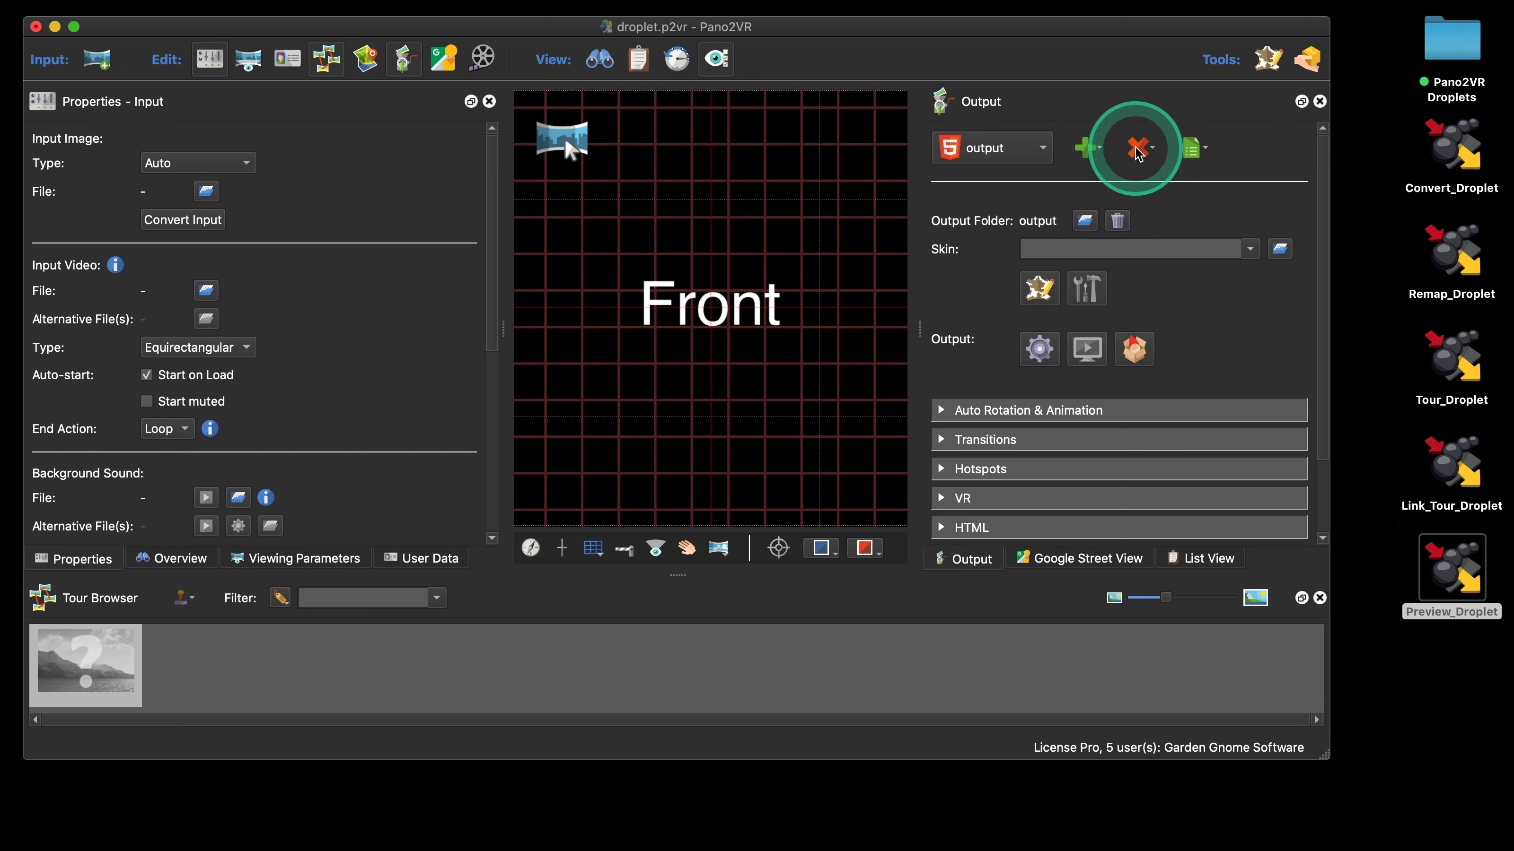
click(1138, 148)
click(1148, 173)
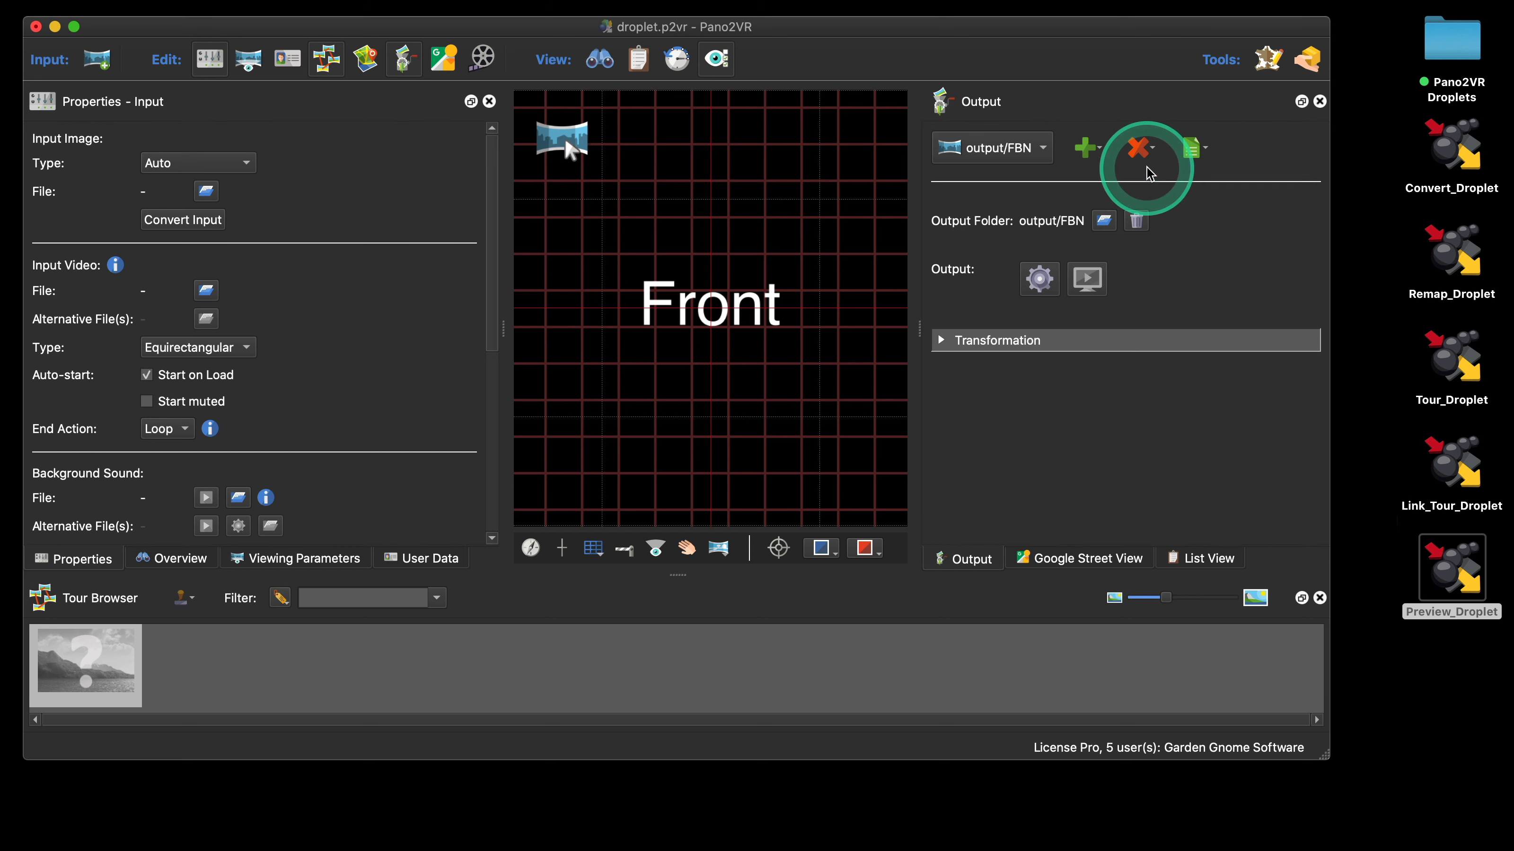
Add another Transformation output to the droplet and set its type to Stereographic
click(1083, 148)
click(1103, 195)
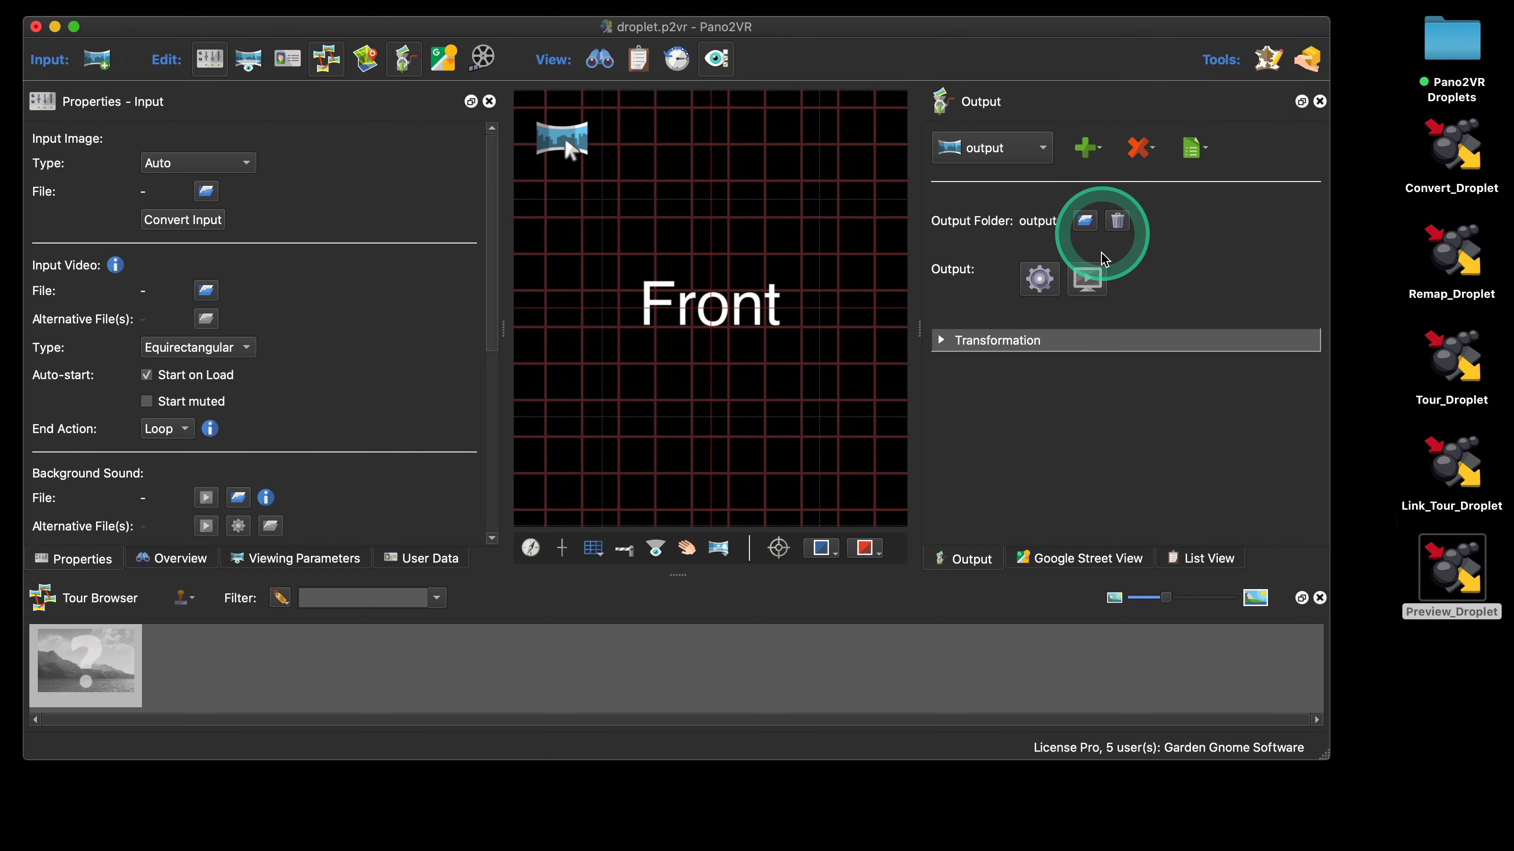
click(945, 342)
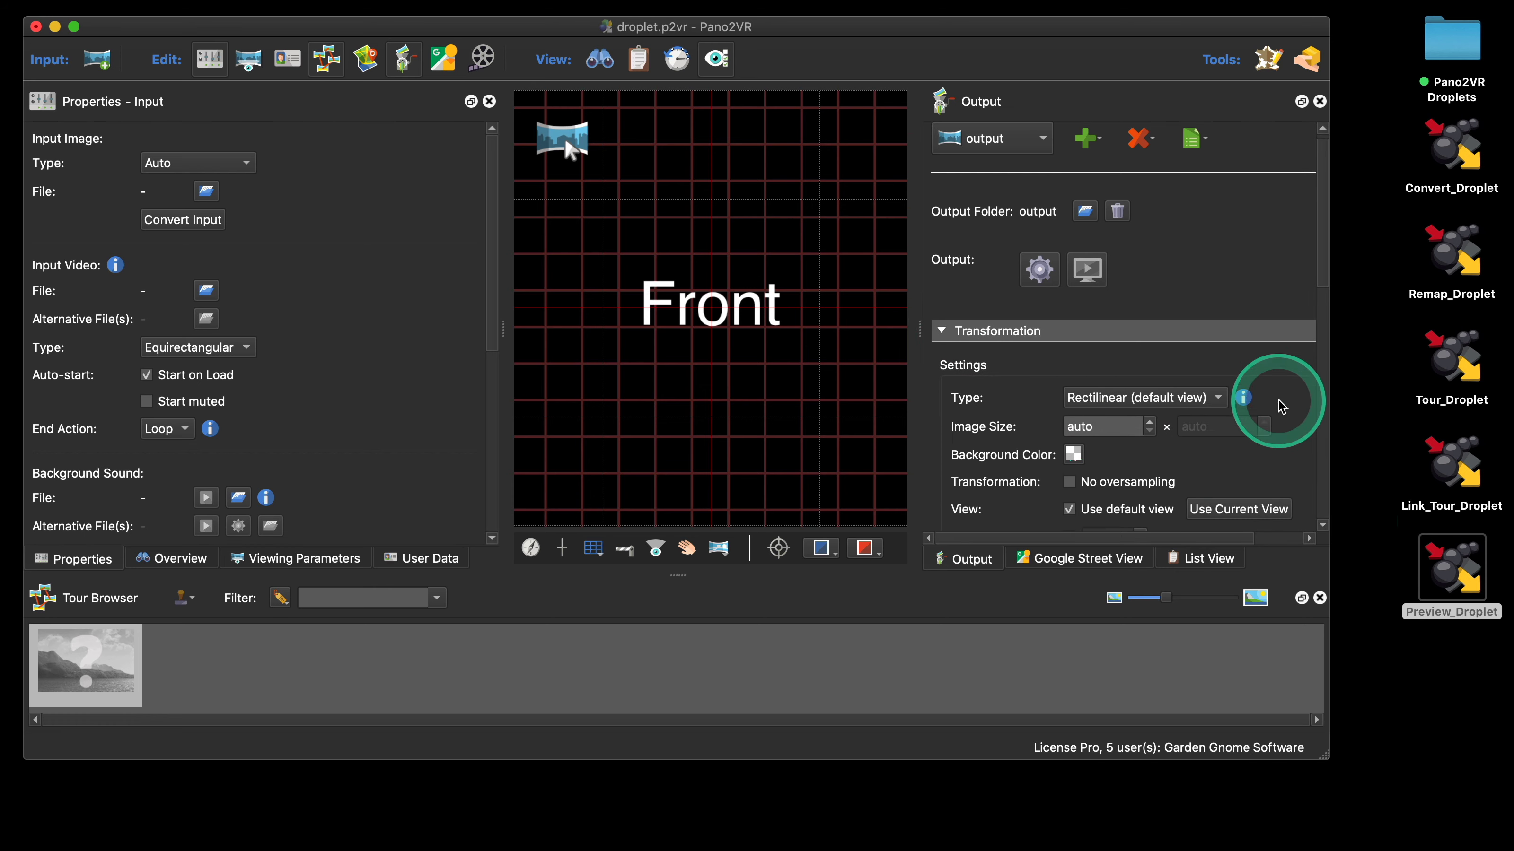
scroll(1192, 381, down, 3)
click(1142, 266)
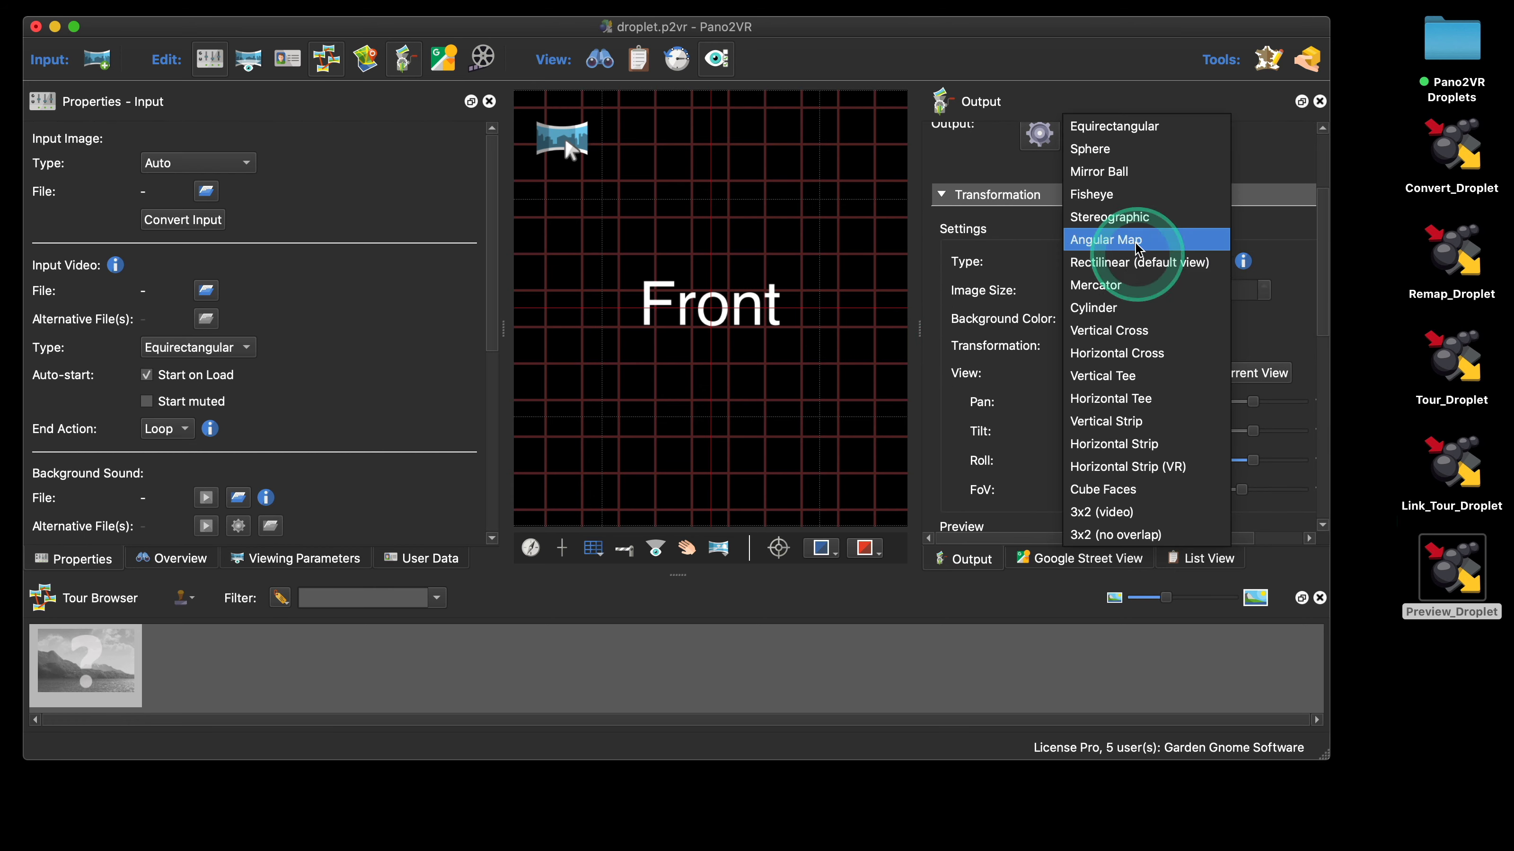
click(1135, 218)
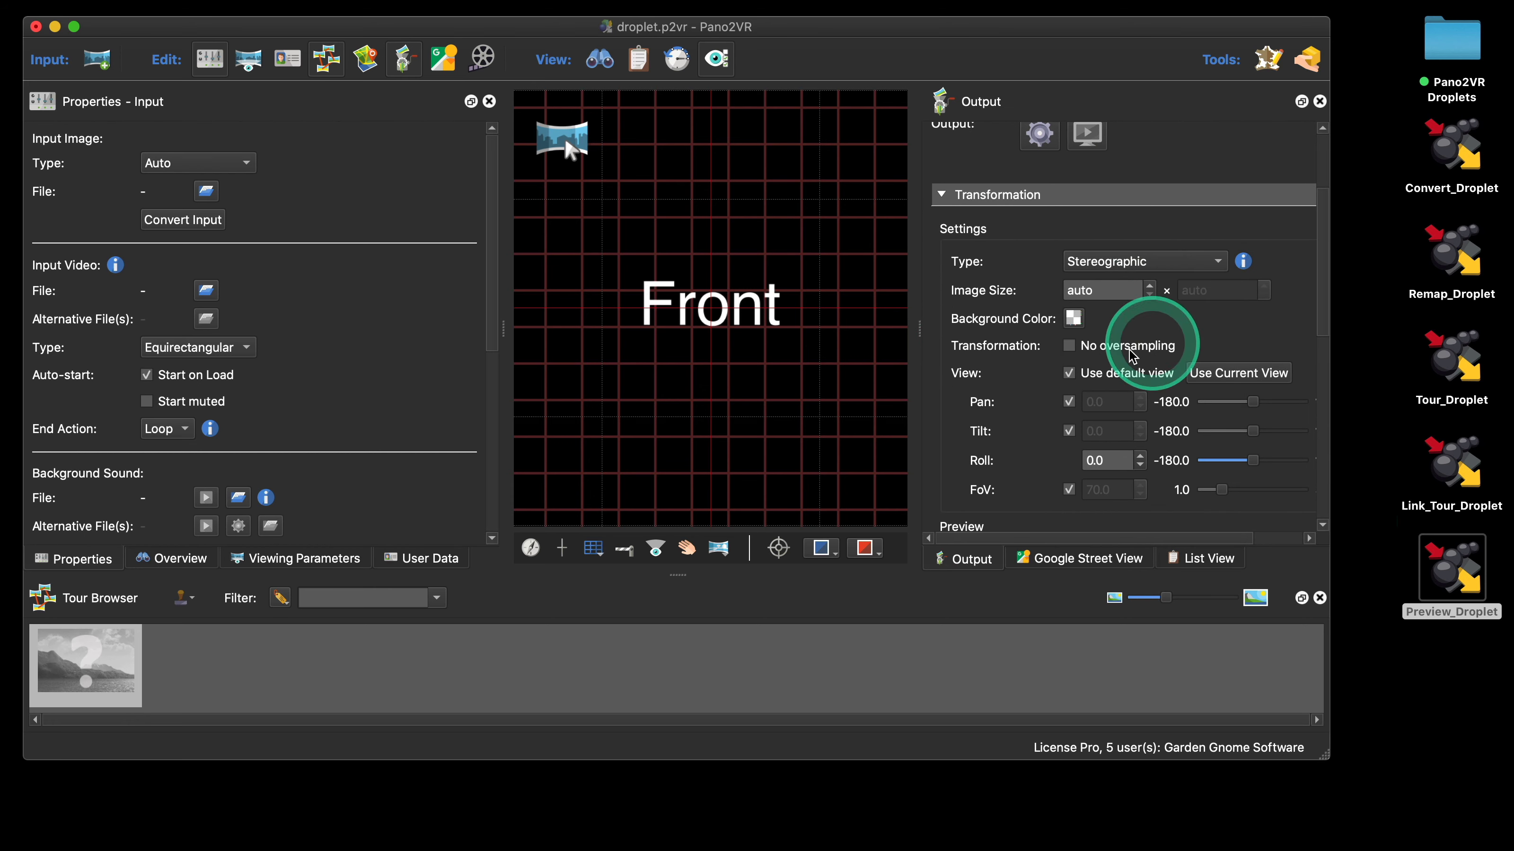
Turn off the default view for the new stereographic Transformation and set its Tilt to 90 and FoV to 300
click(1069, 372)
scroll(1163, 360, down, 3)
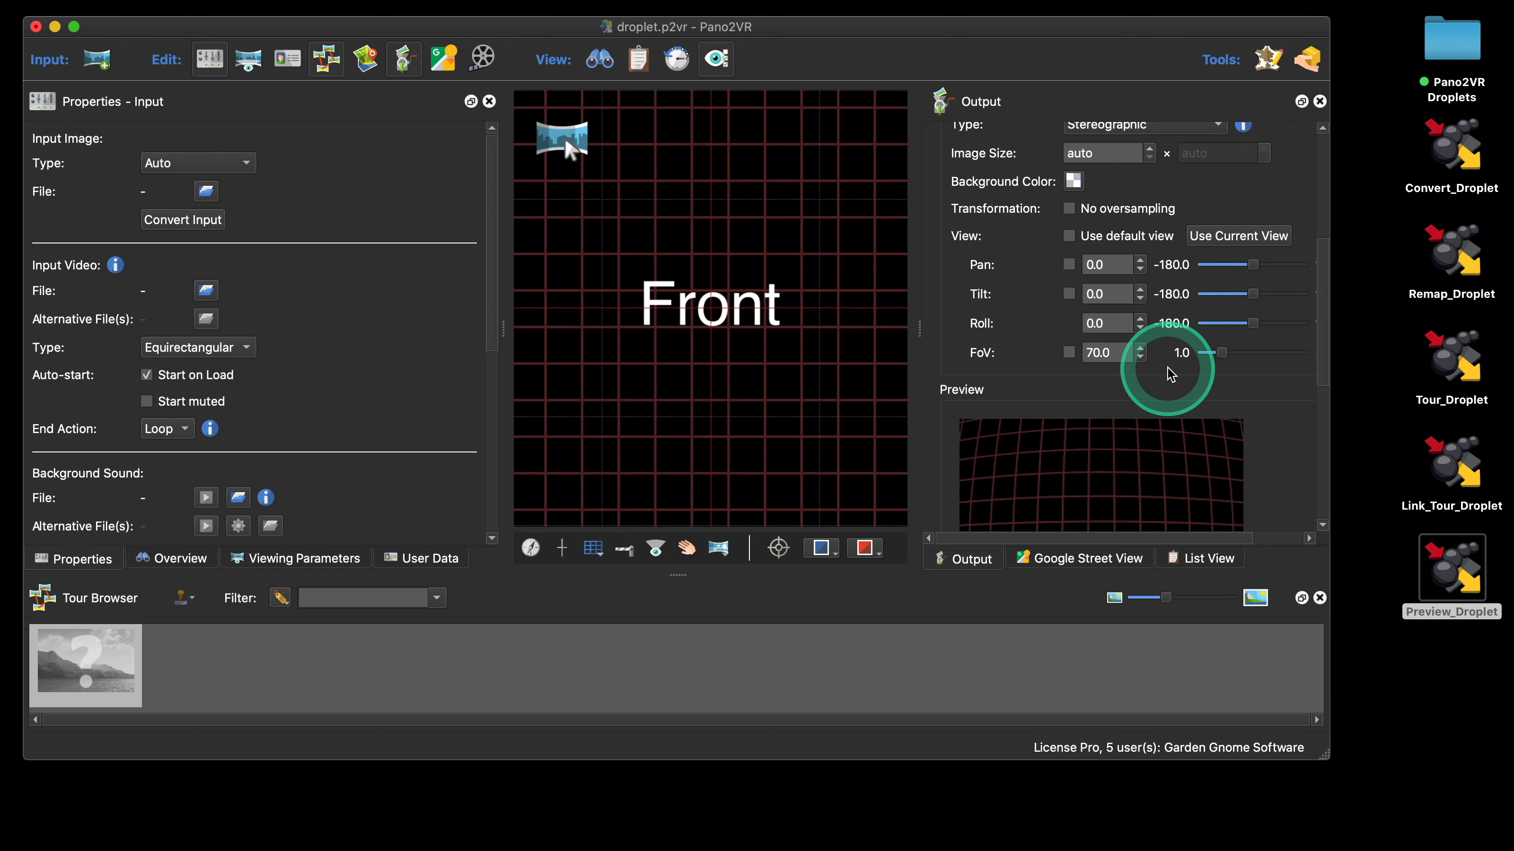
click(1095, 295)
drag(1096, 295, 1067, 303)
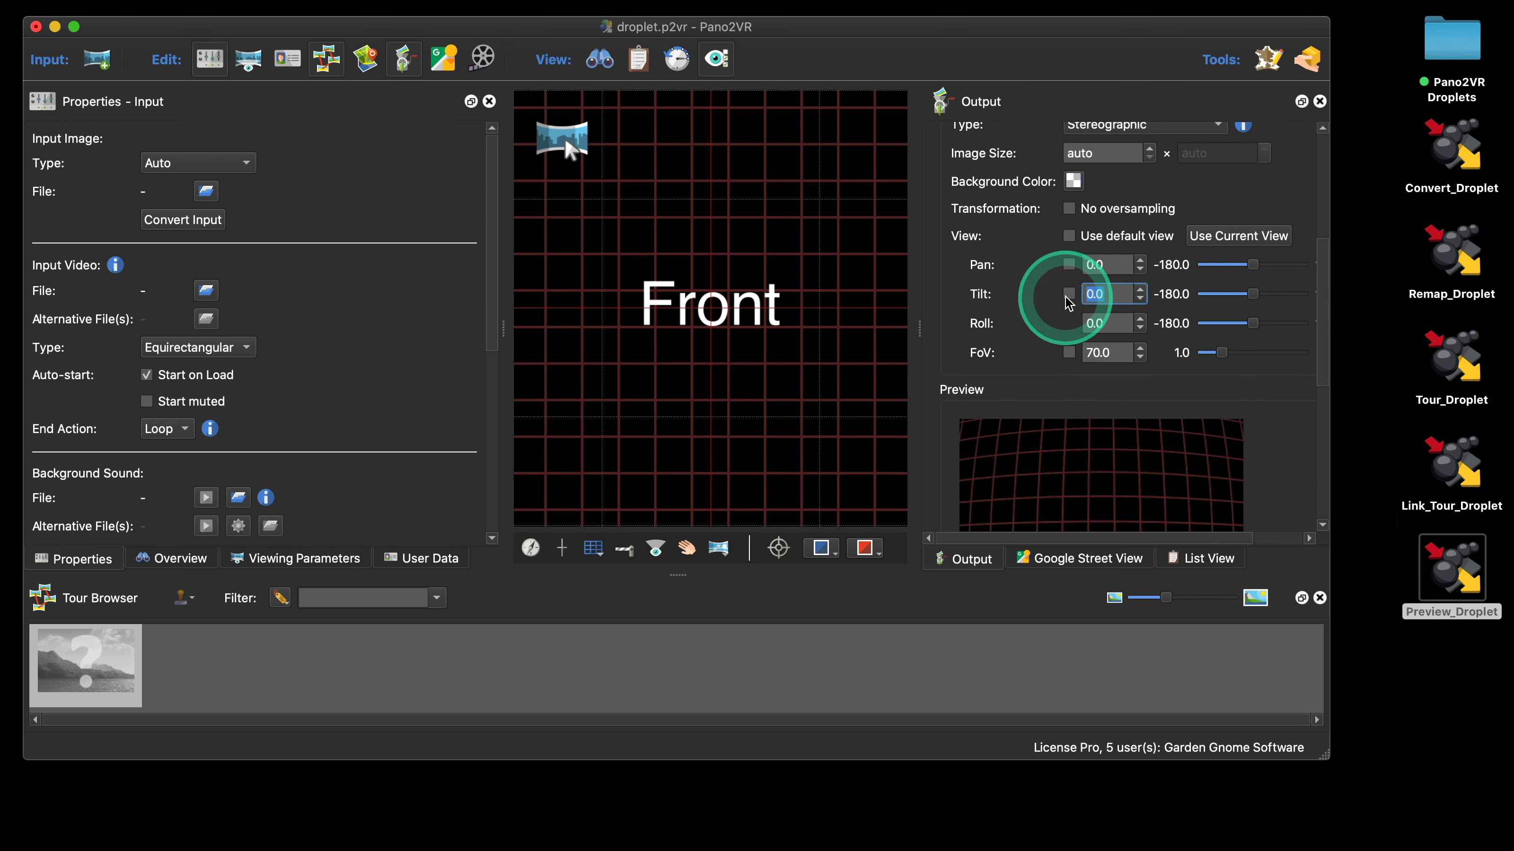
text(90)
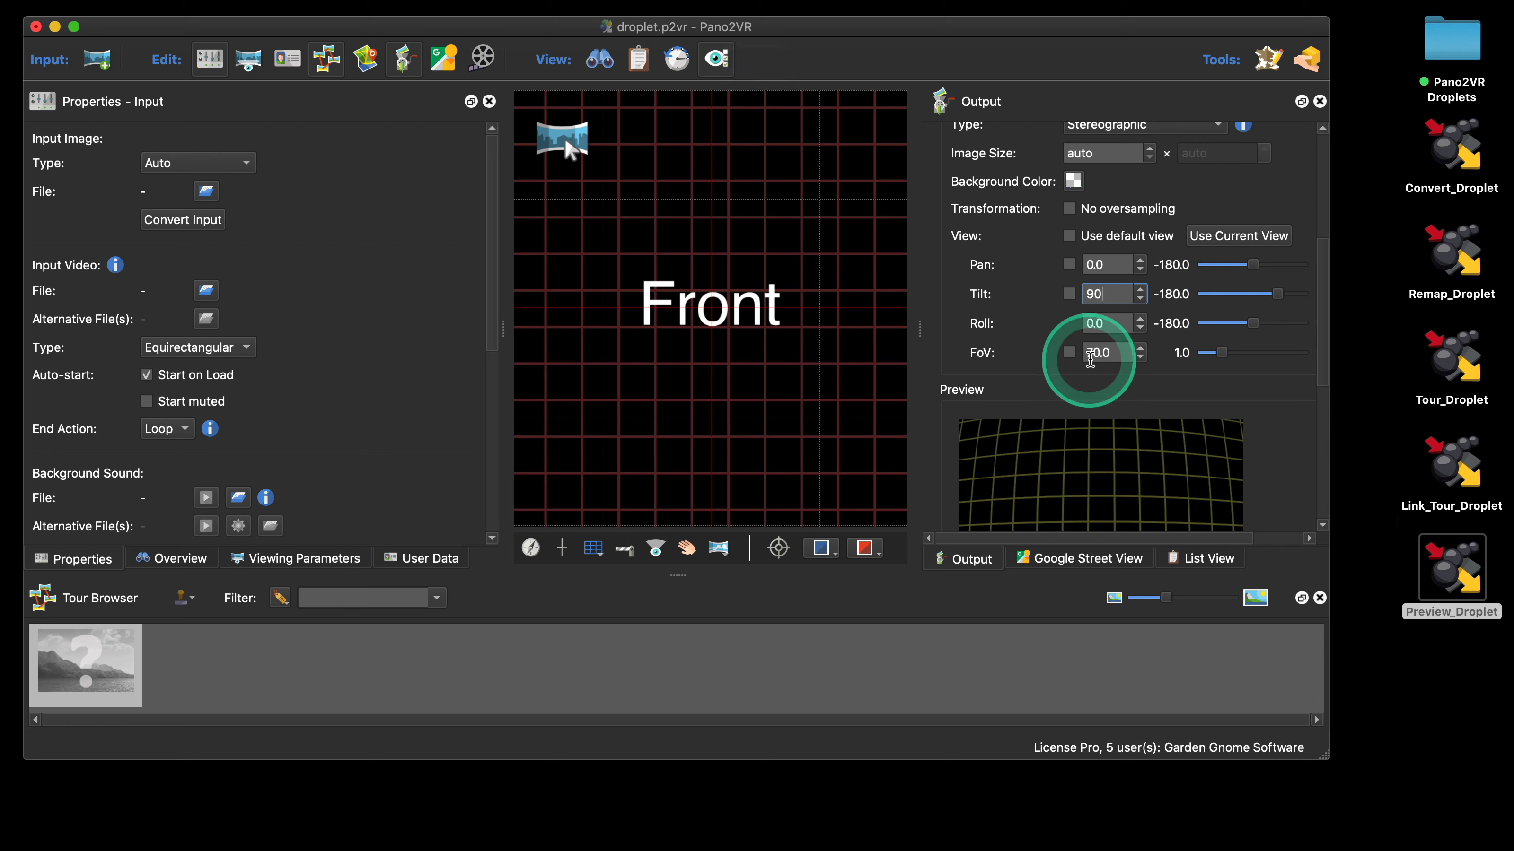
drag(1101, 354, 1052, 356)
text(300)
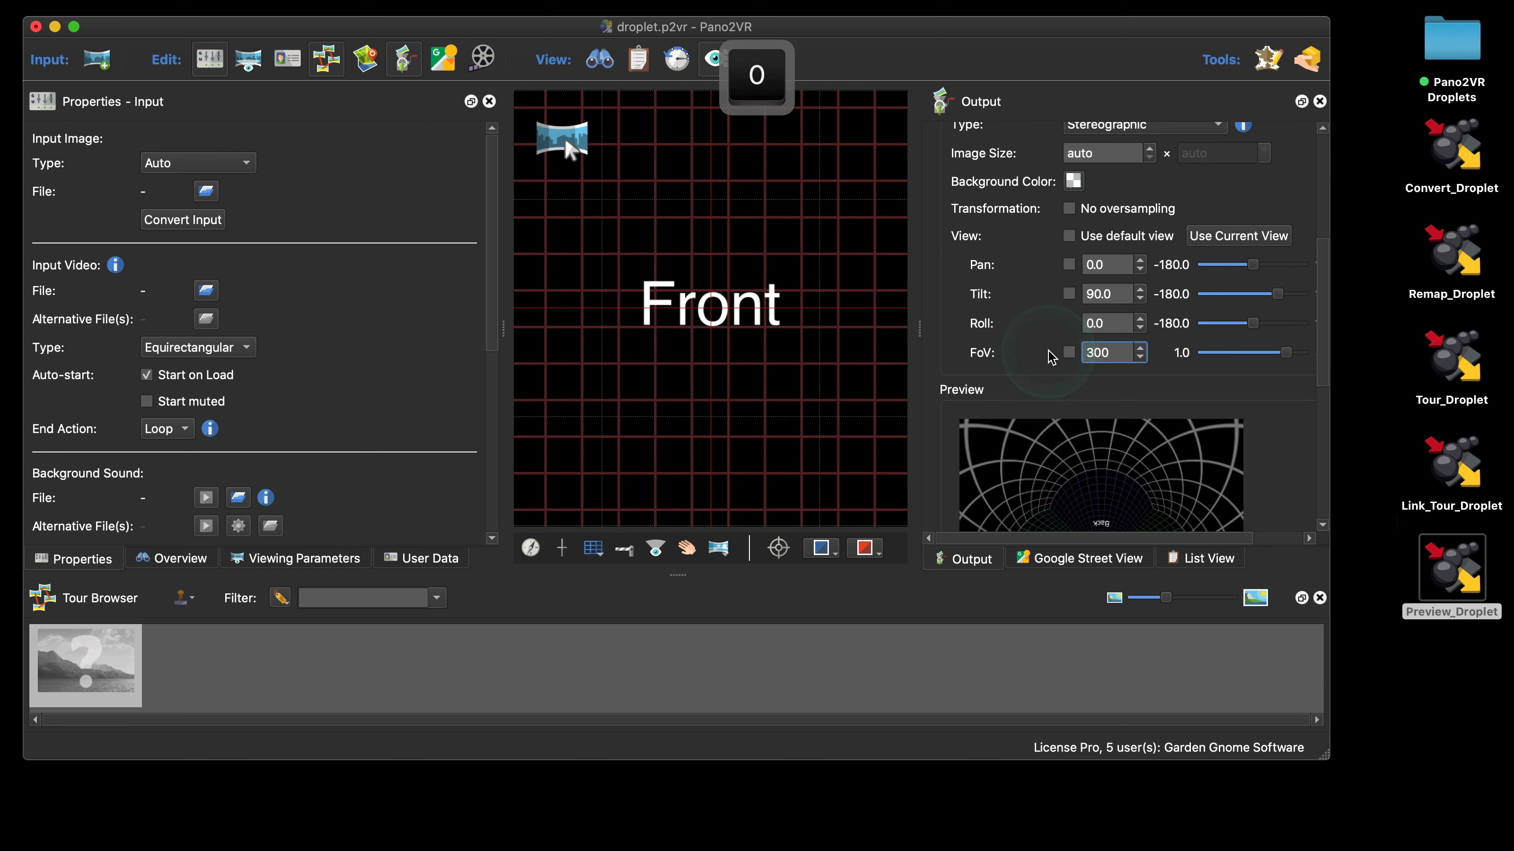
click(1304, 436)
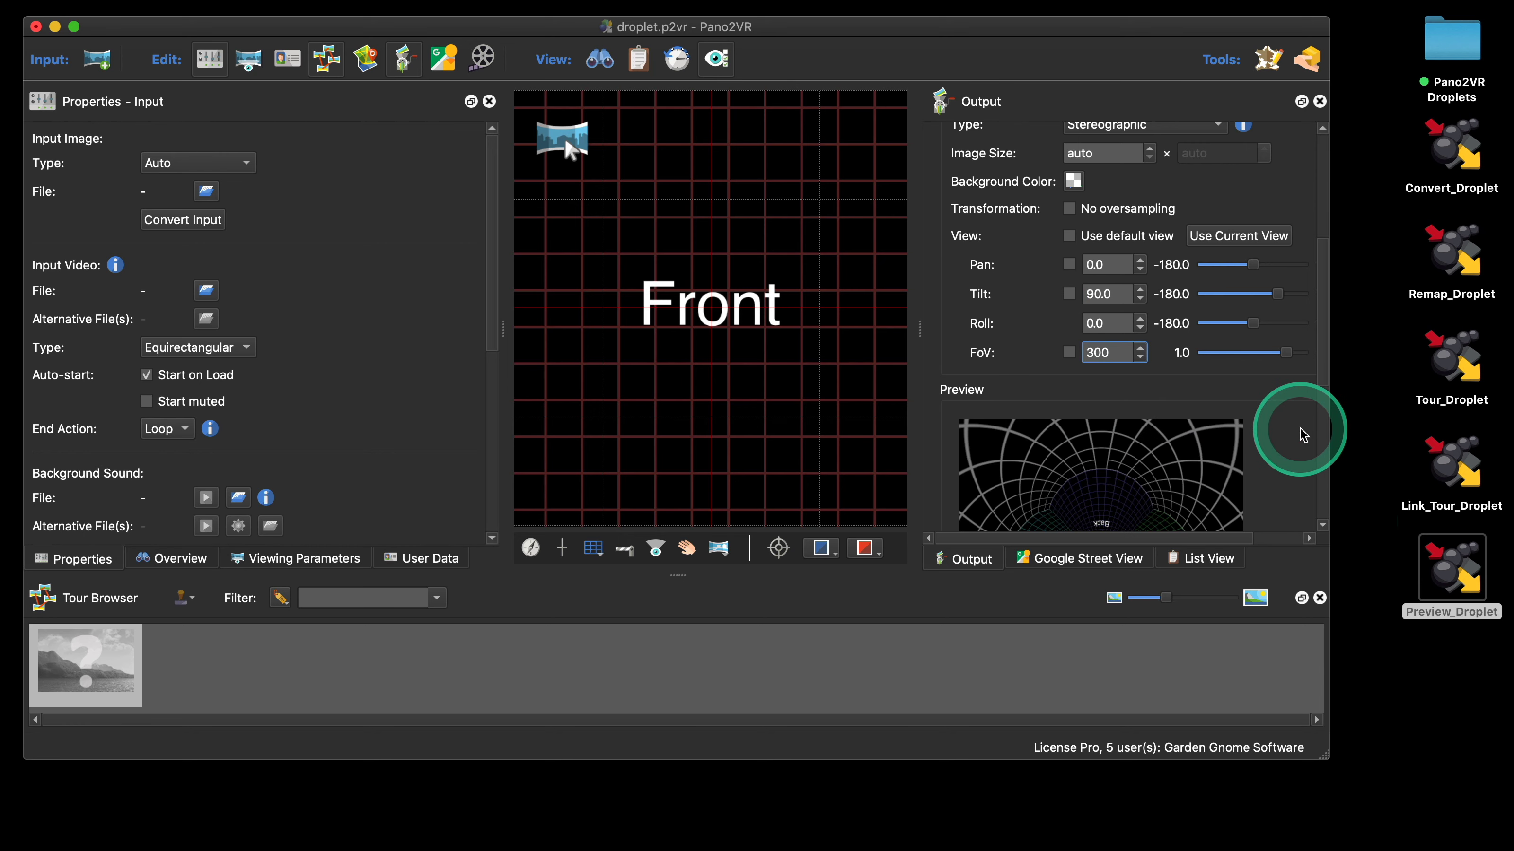
scroll(1303, 435, down, 5)
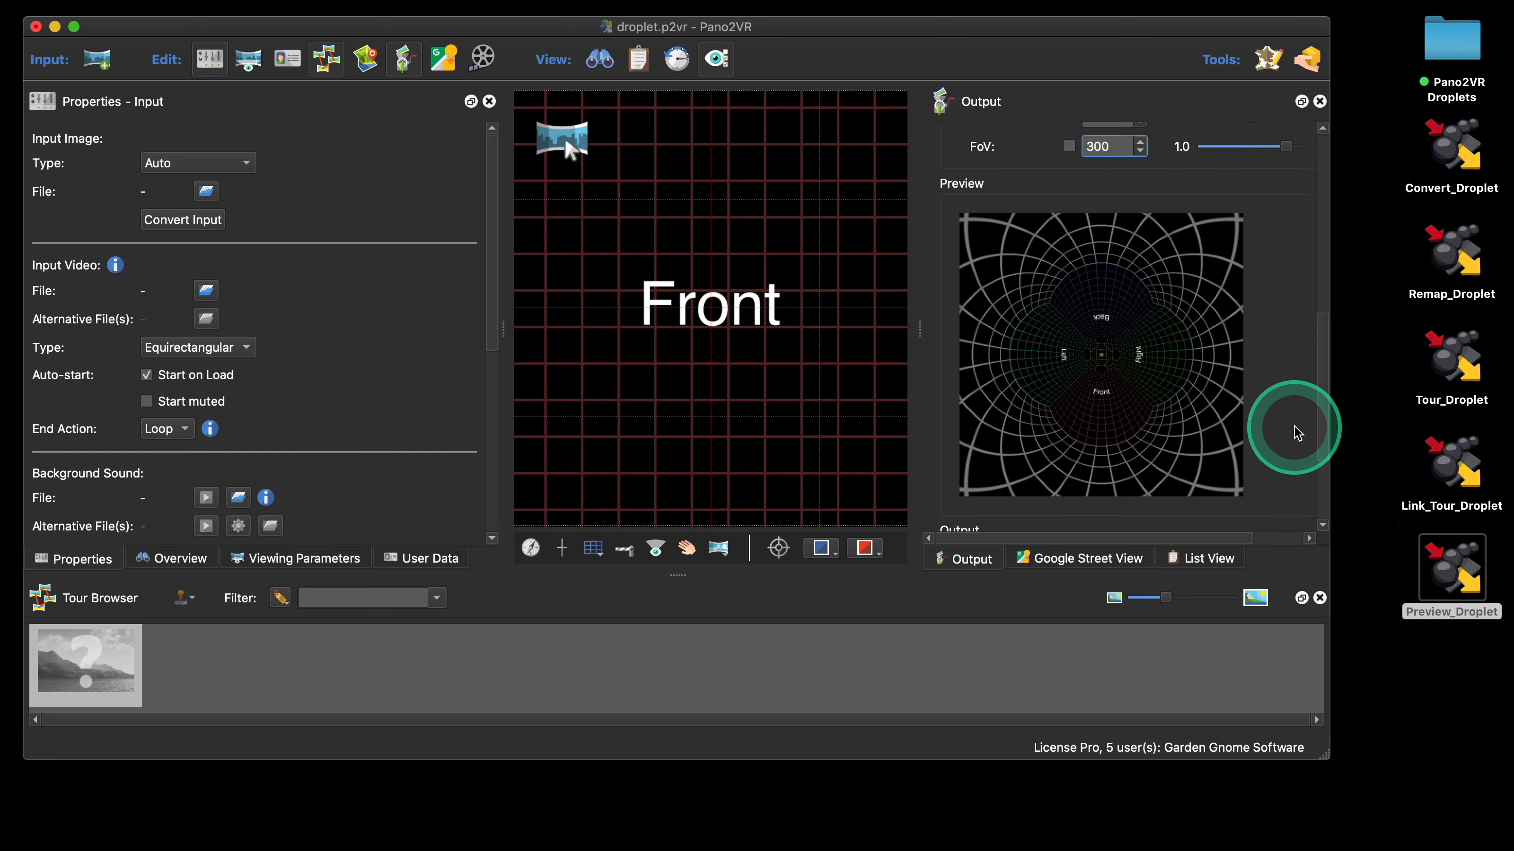
Set the new stereographic Transformation's image size to 1200 × 630 px
scroll(1293, 427, up, 8)
click(1067, 261)
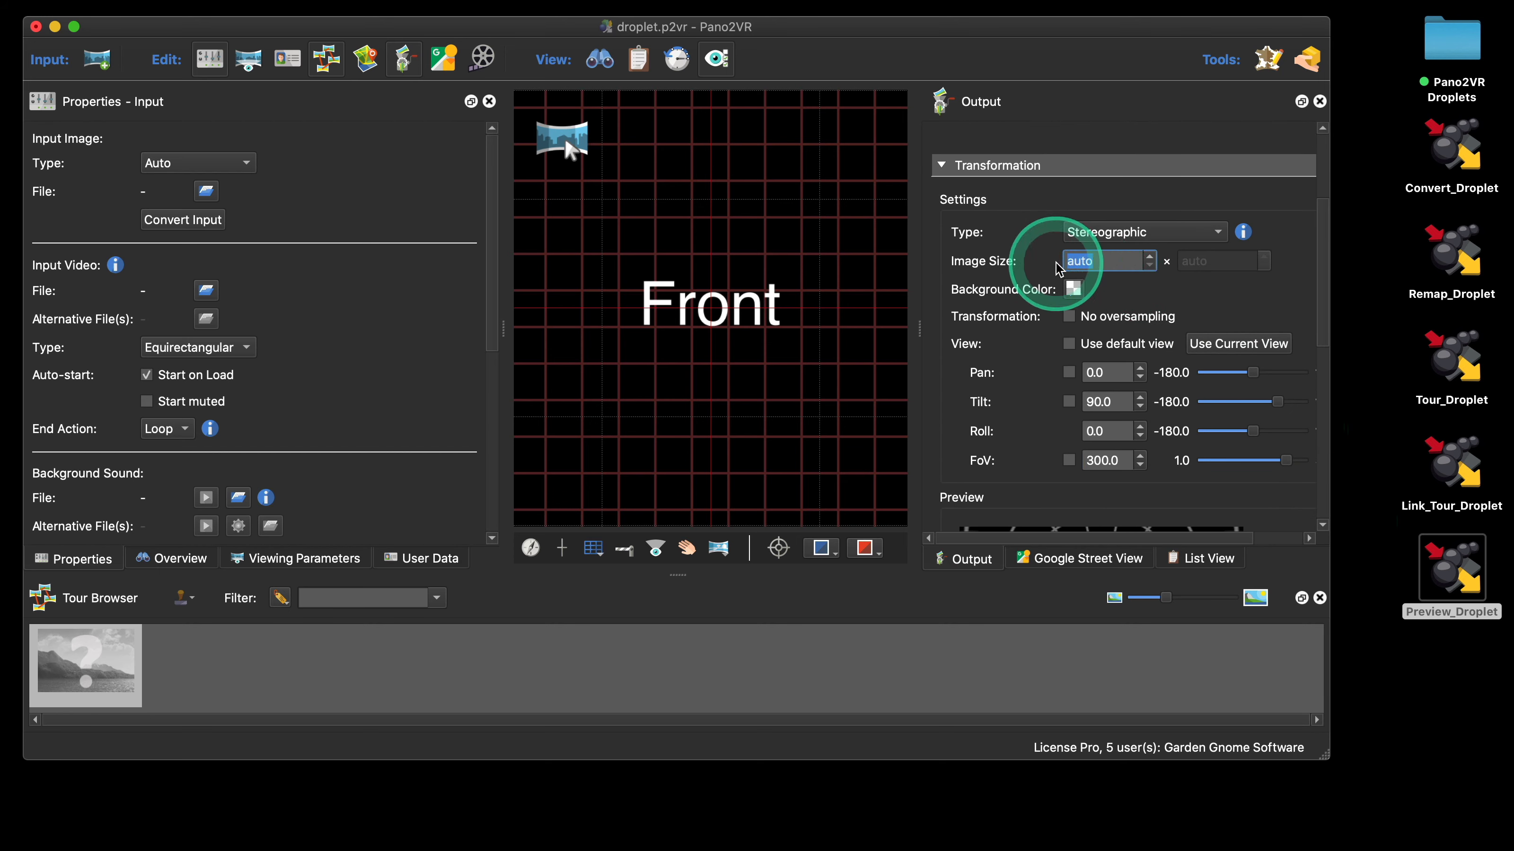
text(1200)
key(Tab)
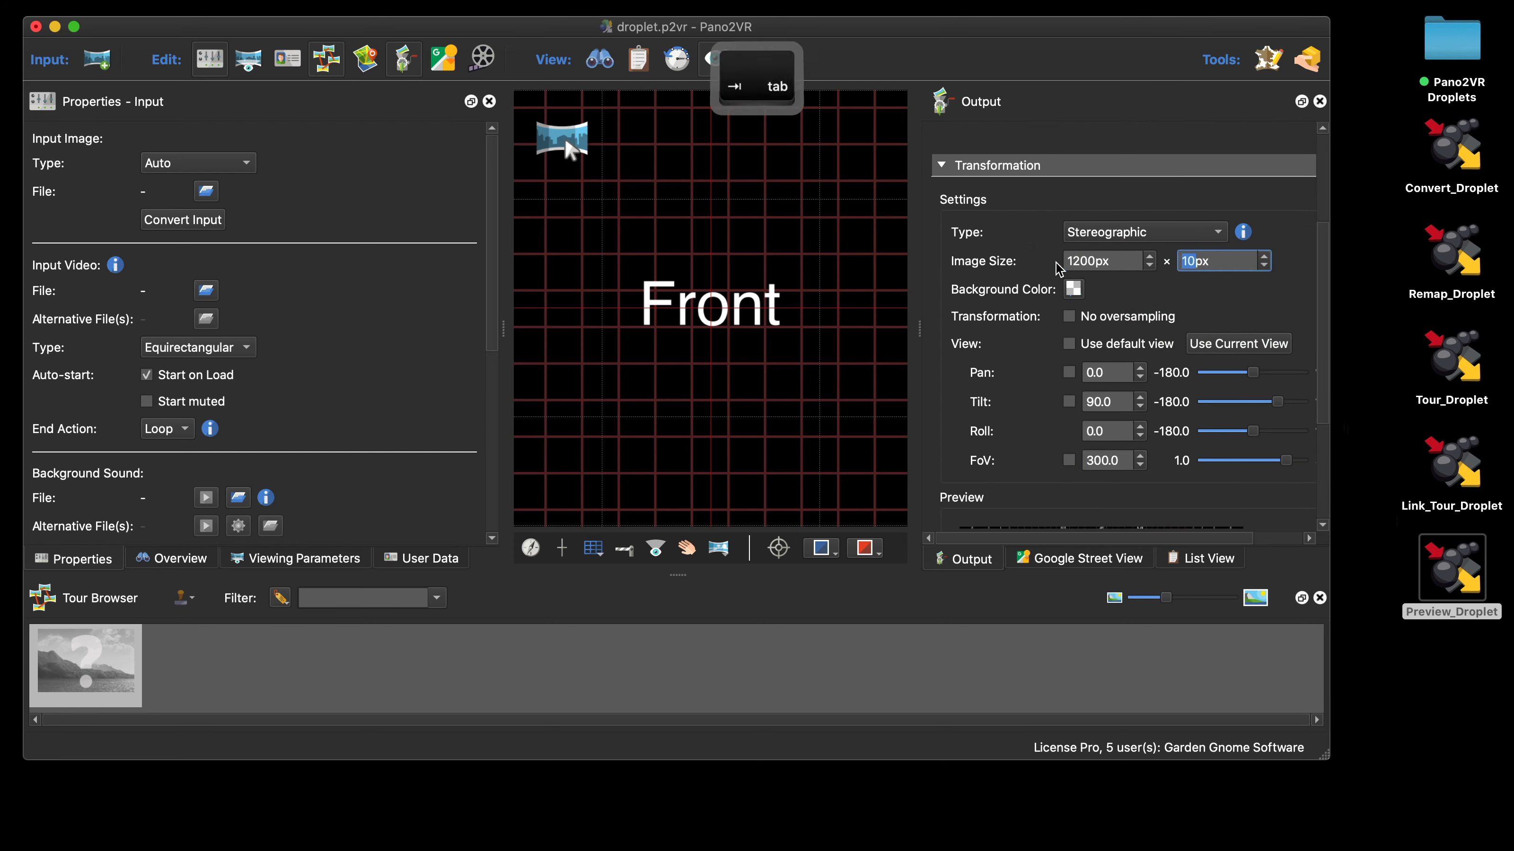
text(63)
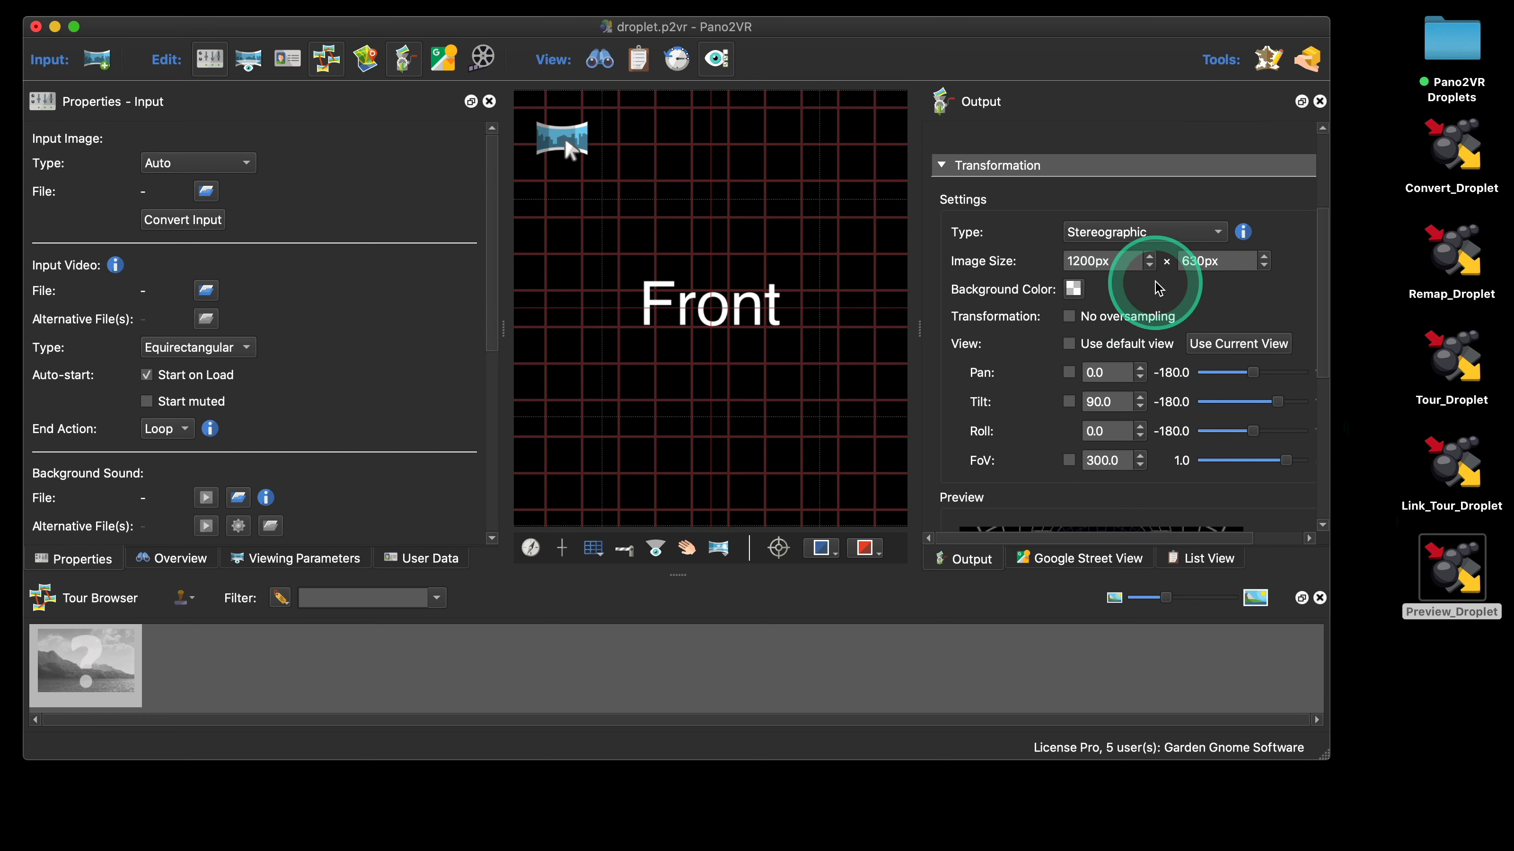
Edit the new Transformation's output file path to output/FBT/preview.png, then close the droplet's project window and save the changes
scroll(1156, 286, down, 5)
right_click(1099, 492)
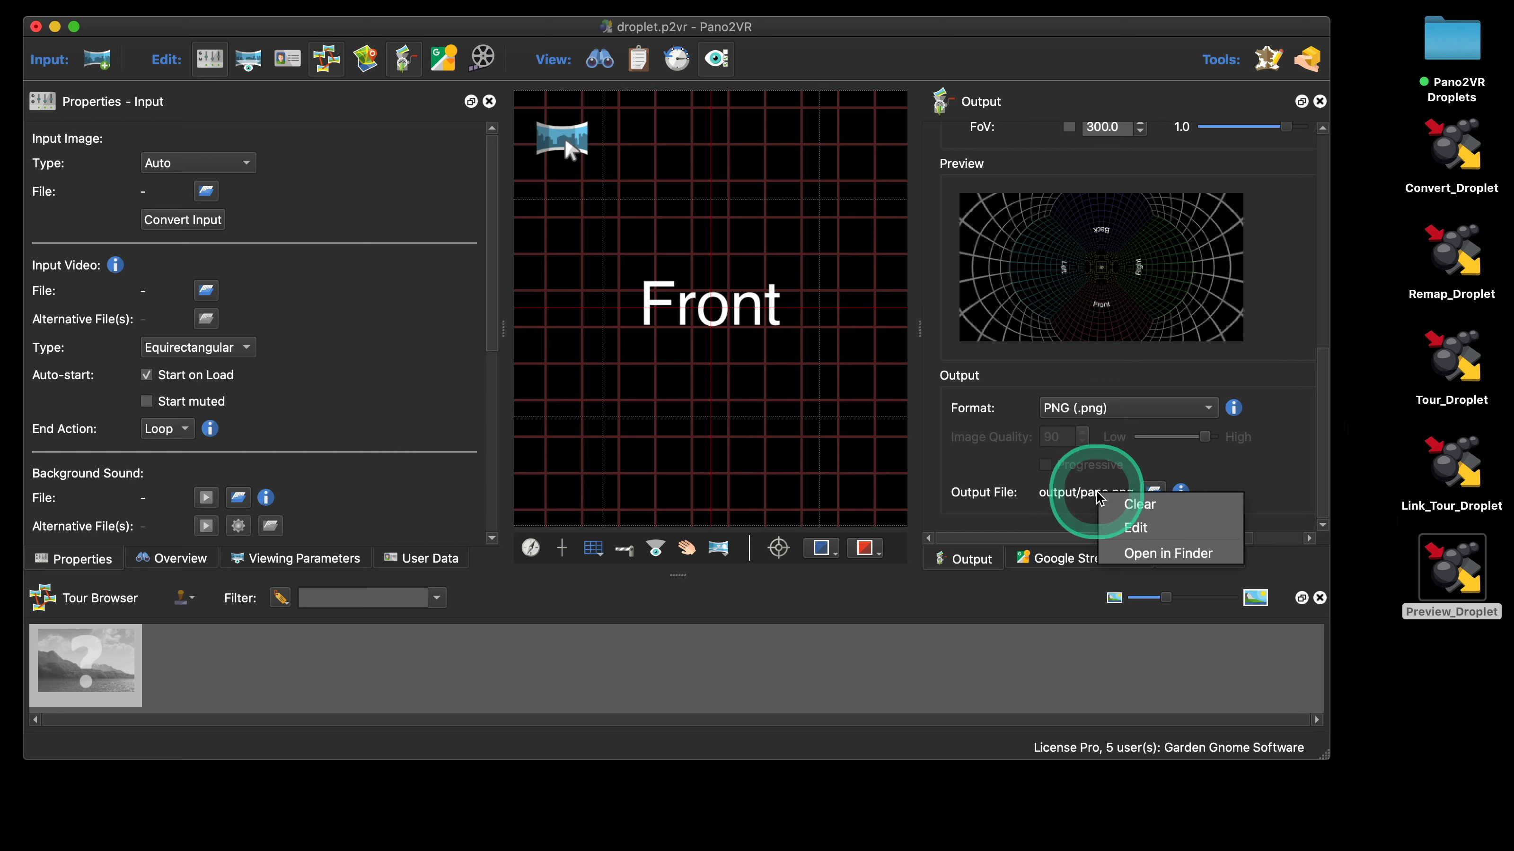
click(1126, 526)
click(649, 379)
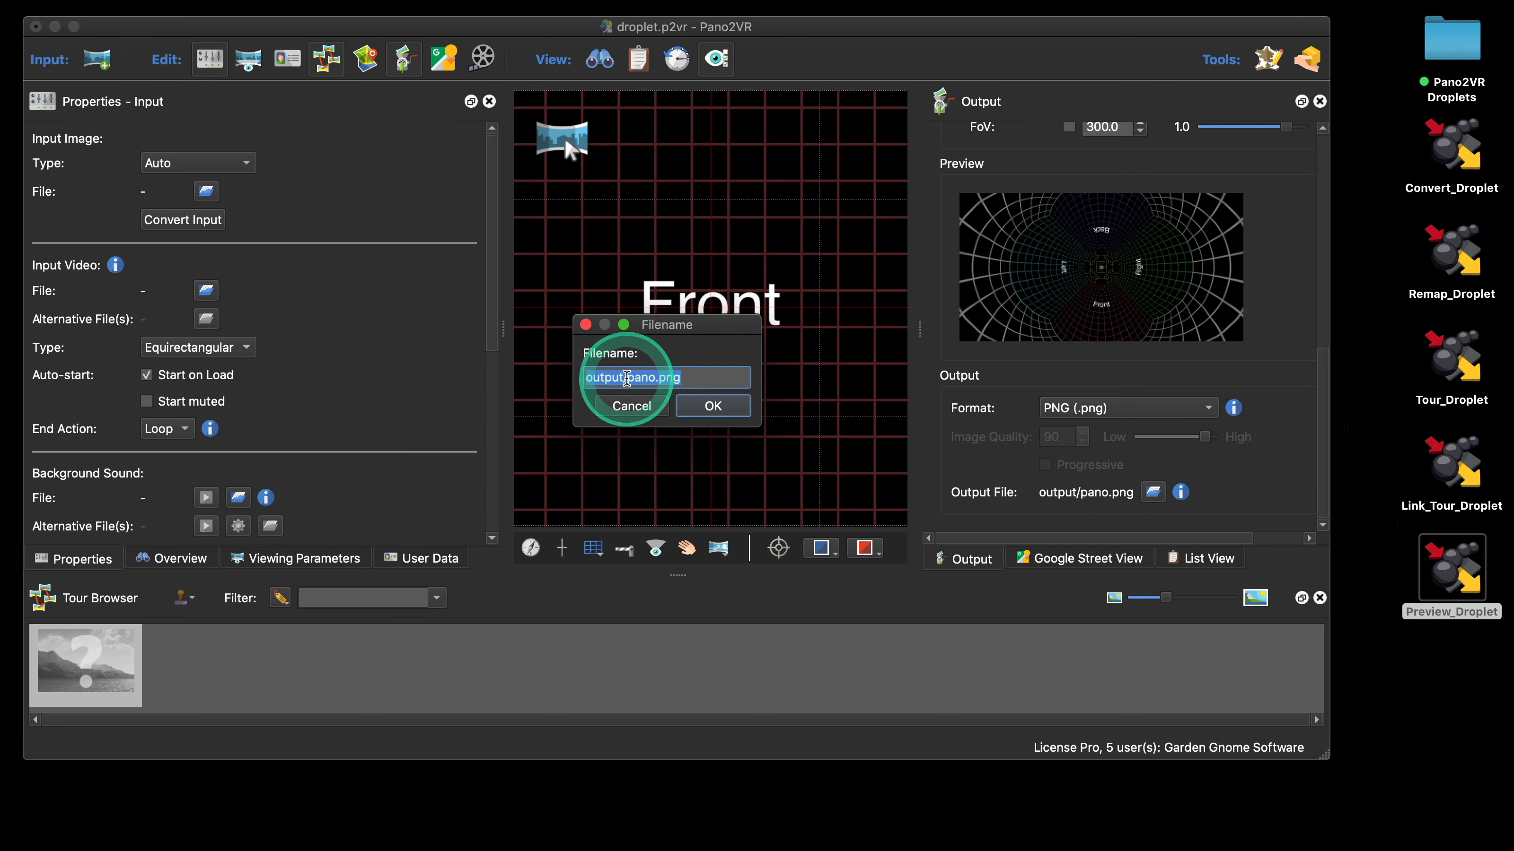
key(shift)
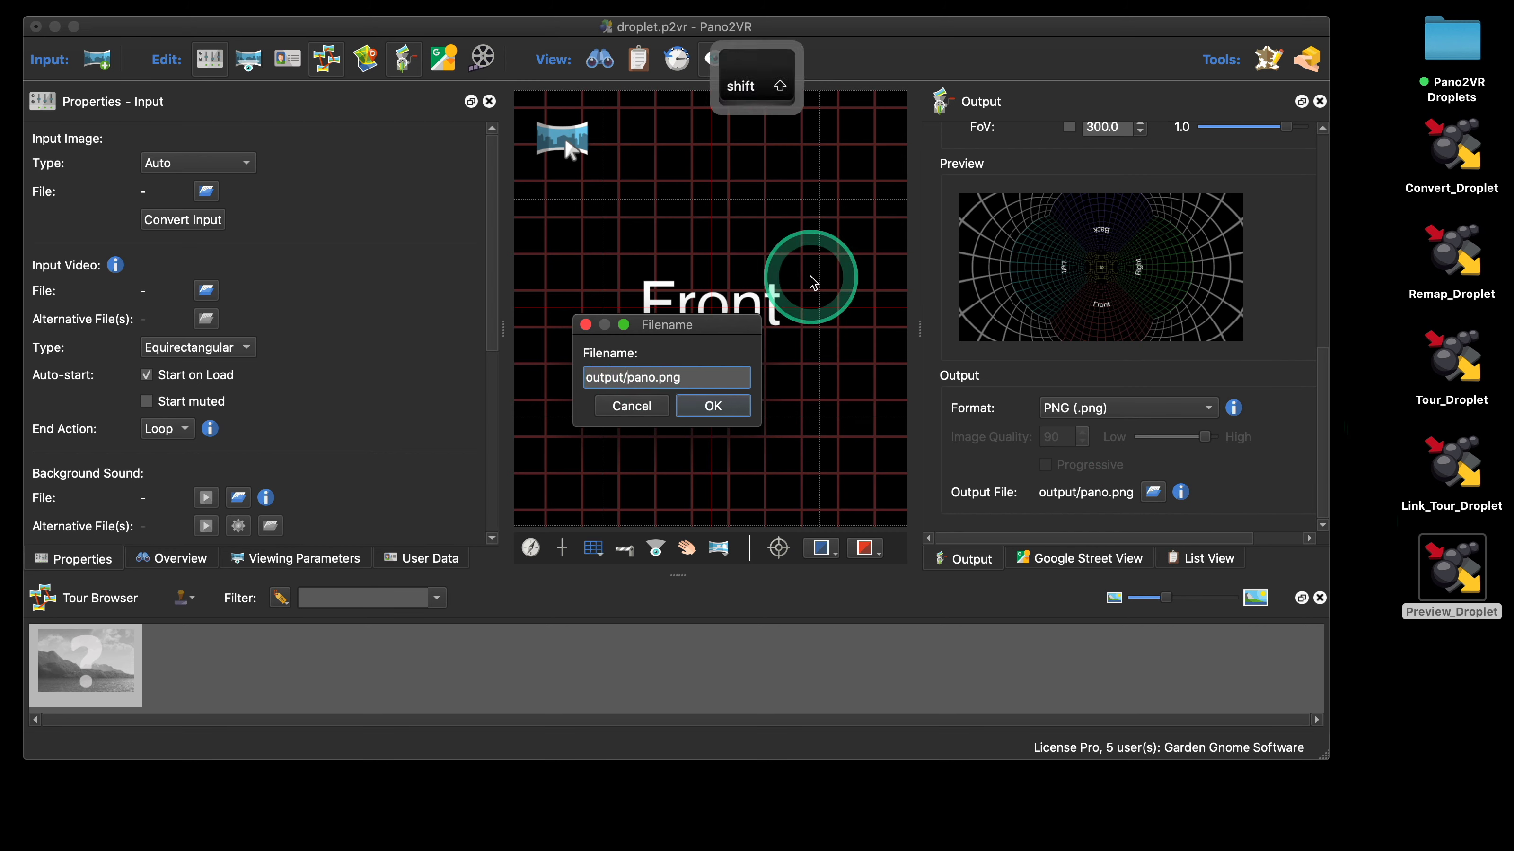
text(FBT)
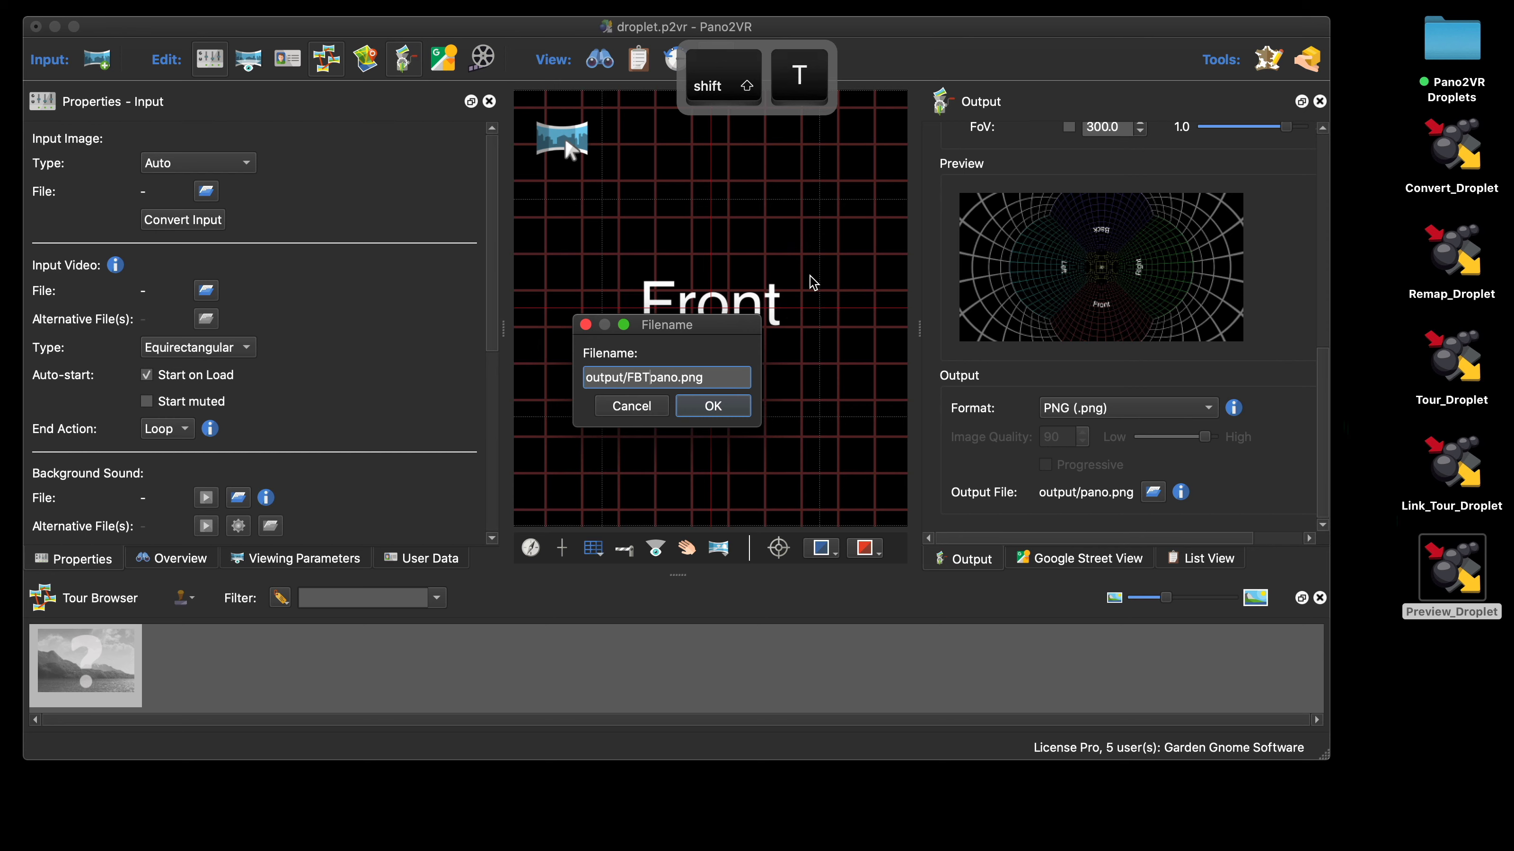
text(/)
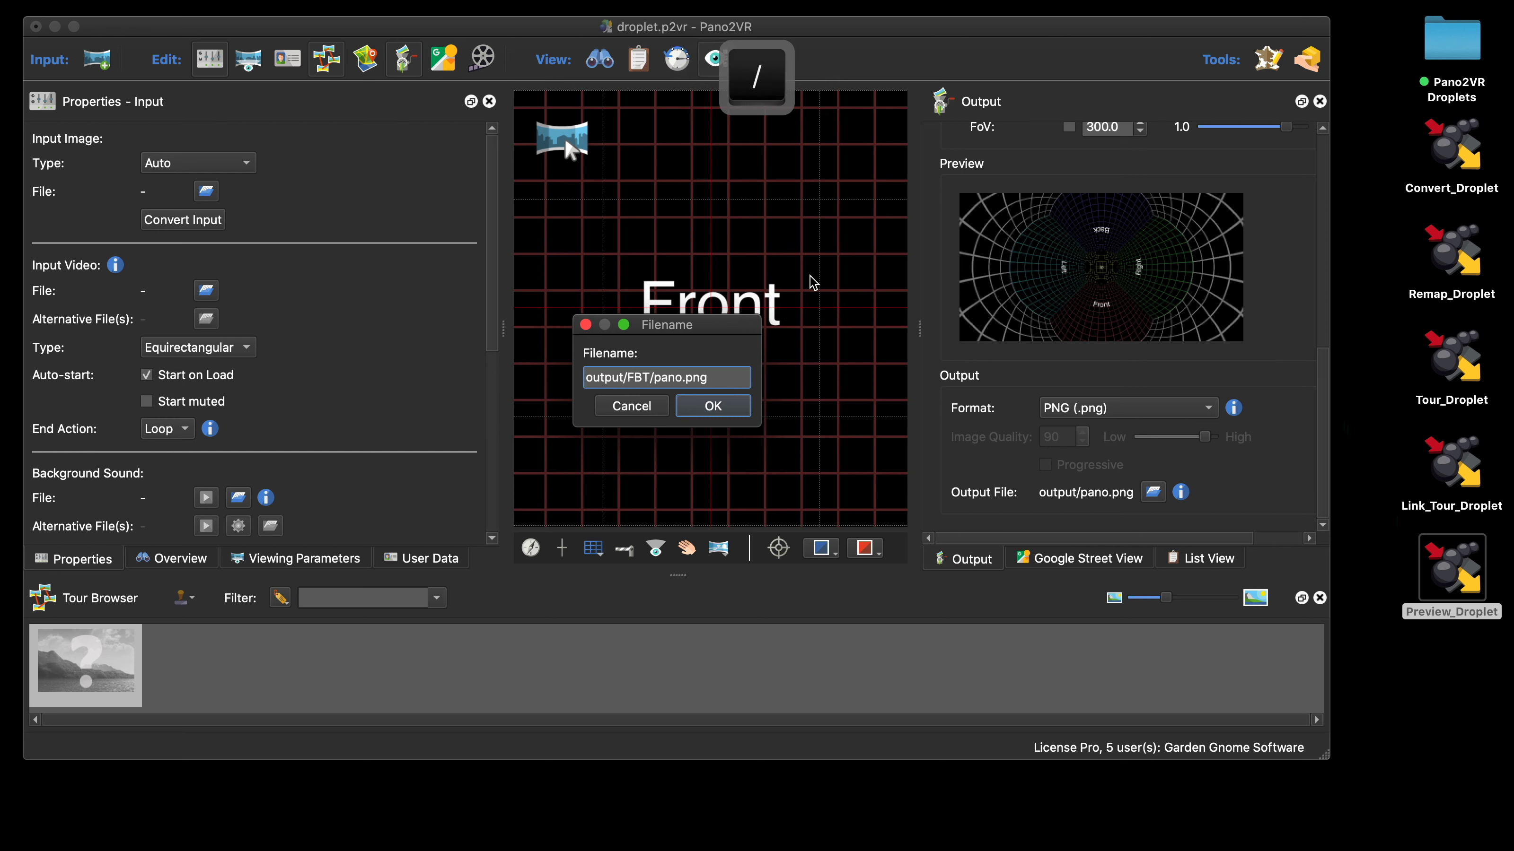
key(Right)
key(BackSpace)
key(BackSpace)
key(BackSpace)
text(r)
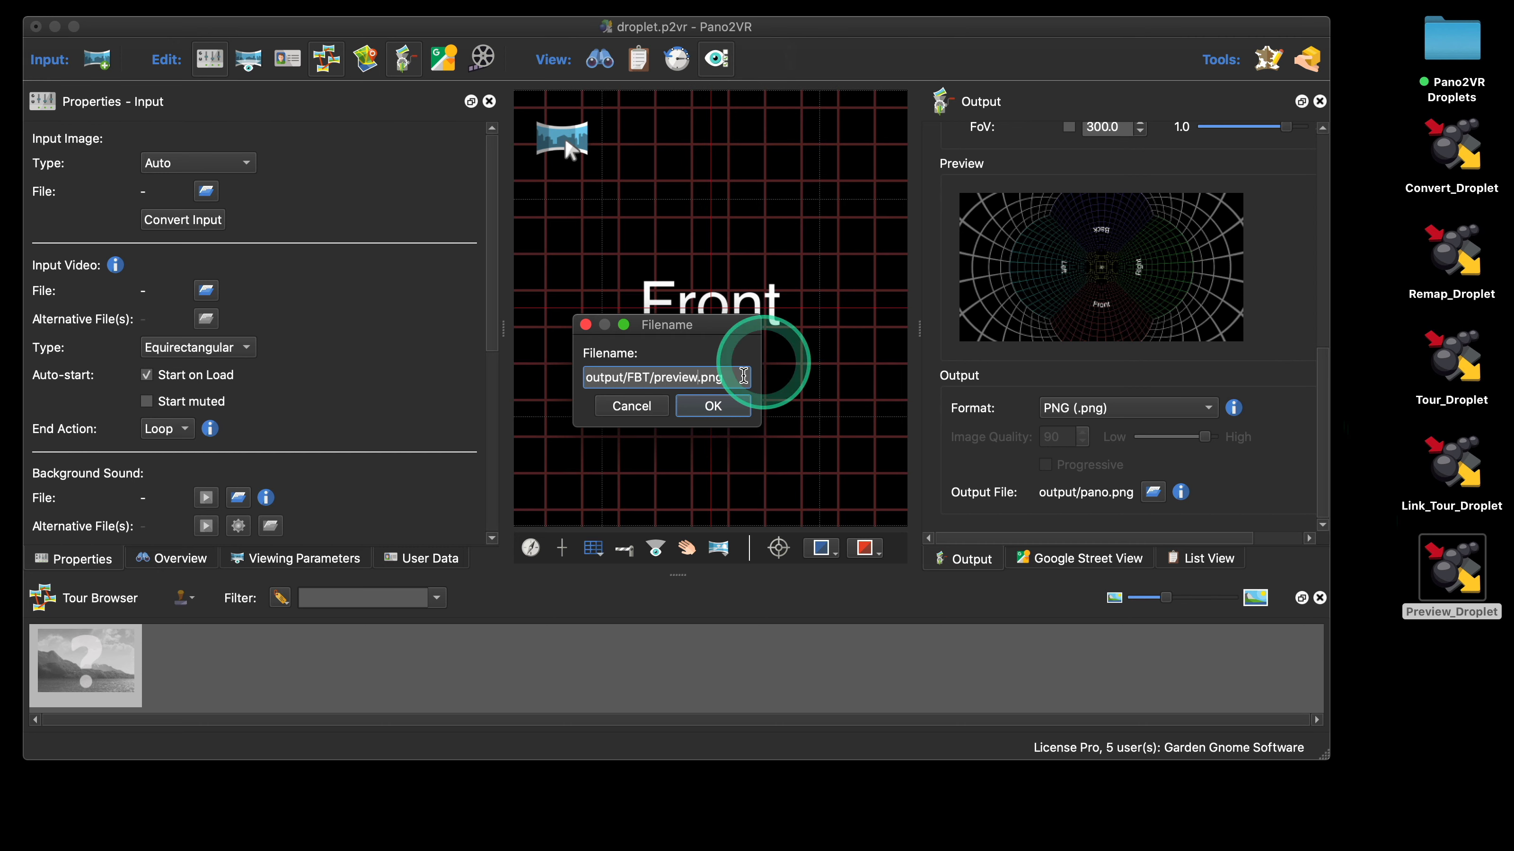
click(711, 407)
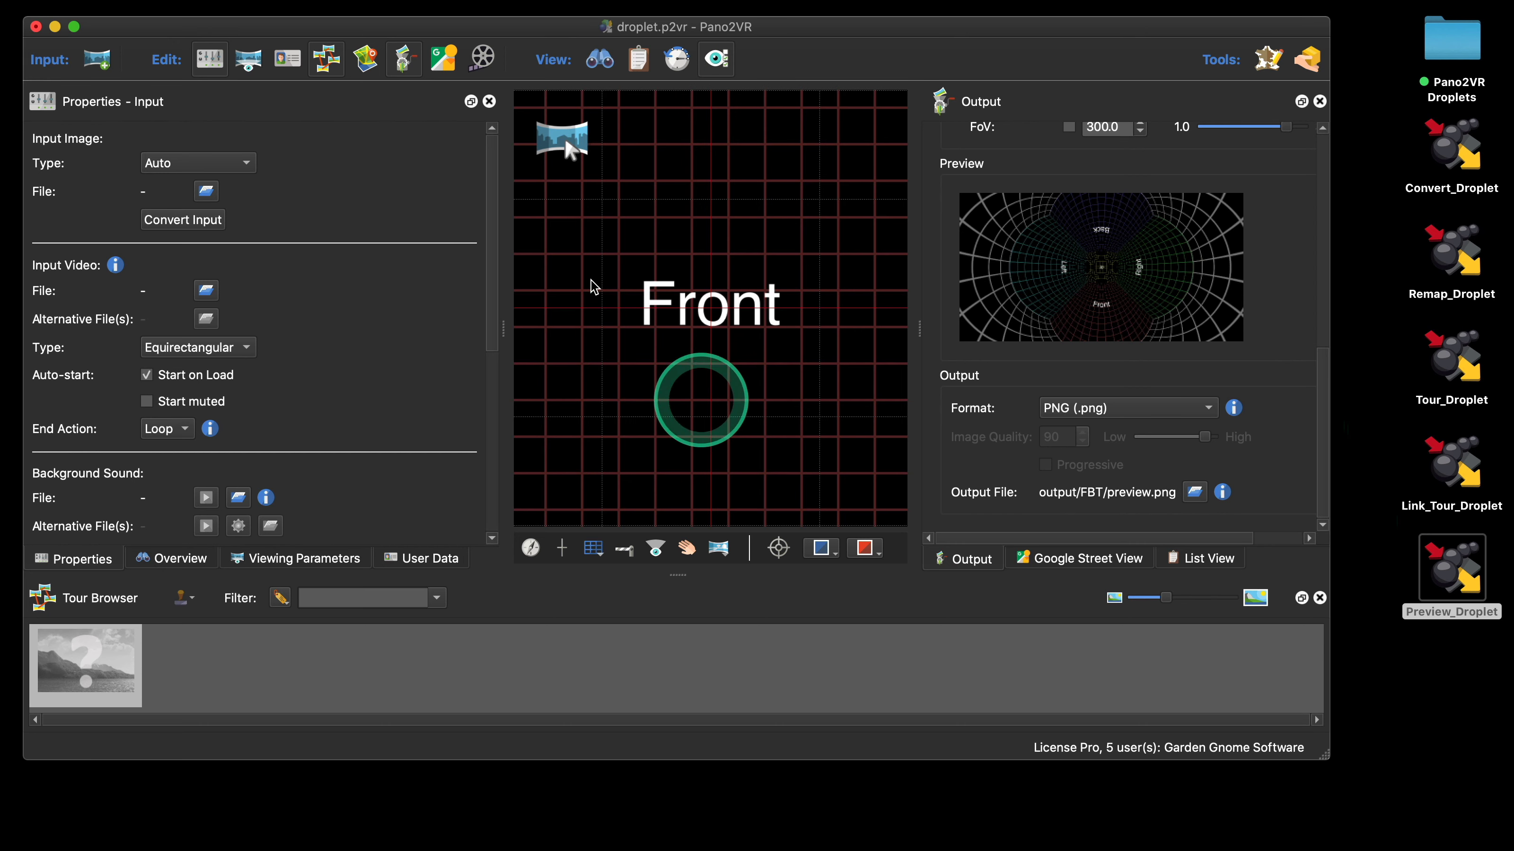
click(35, 26)
click(789, 406)
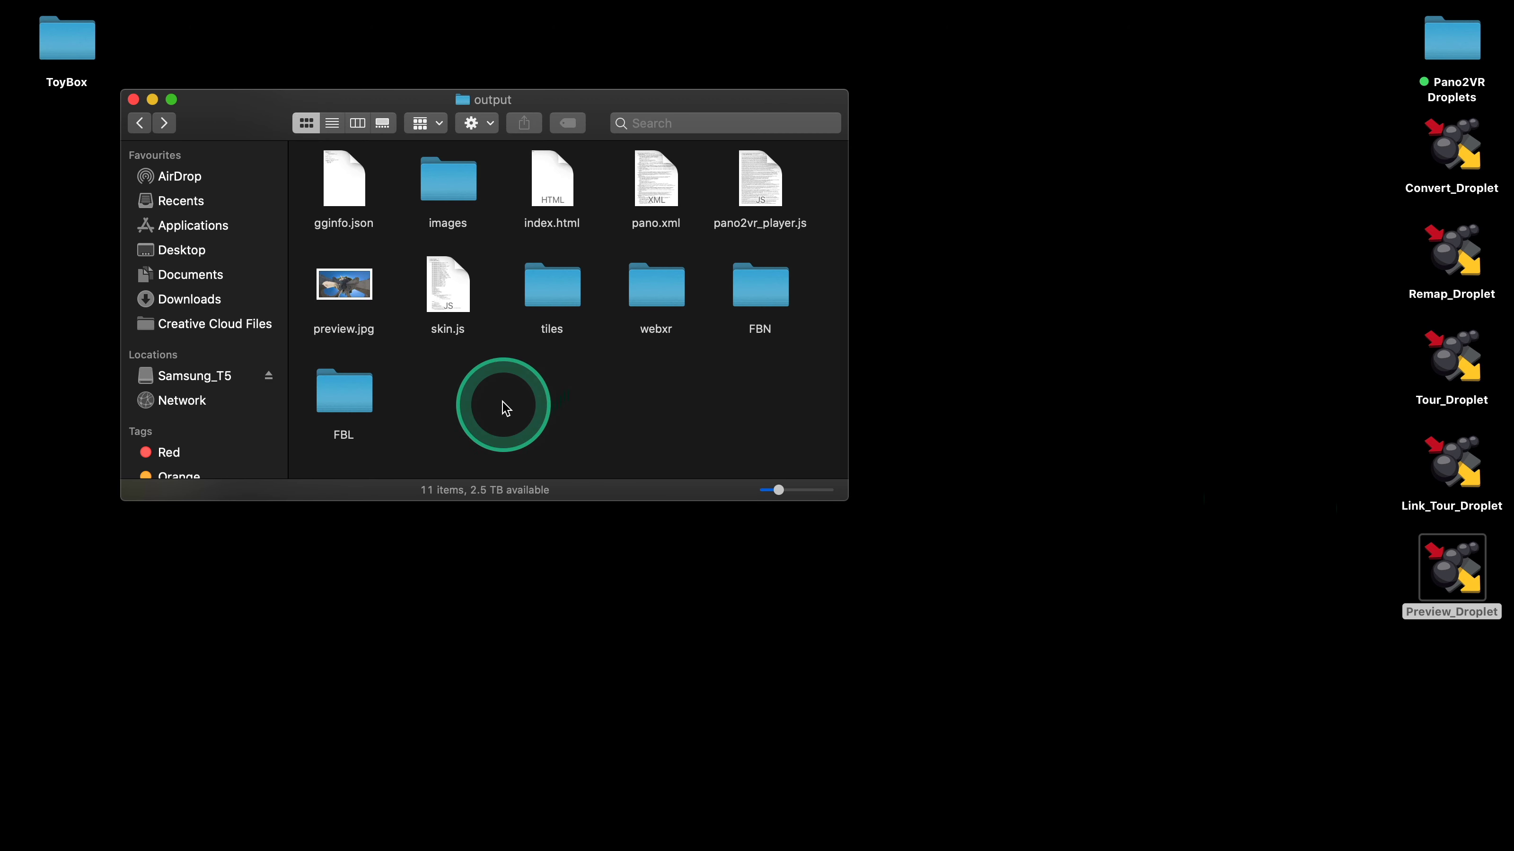
Process the Tour folder's Park_01.jpg with Preview_Droplet and view preview.png from the output folder's FBT folder
click(140, 123)
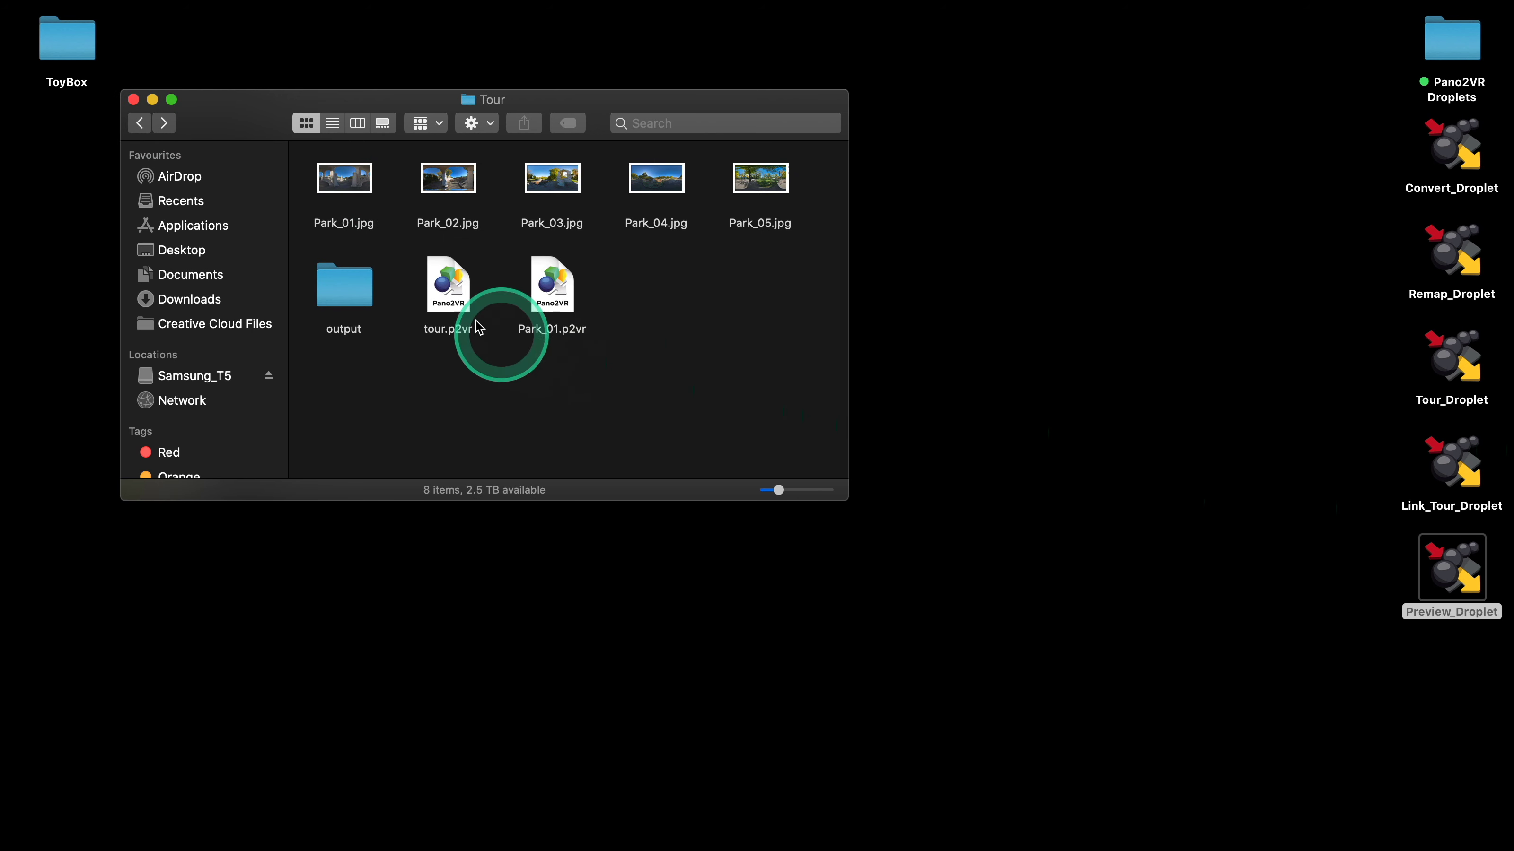
drag(356, 181, 1459, 573)
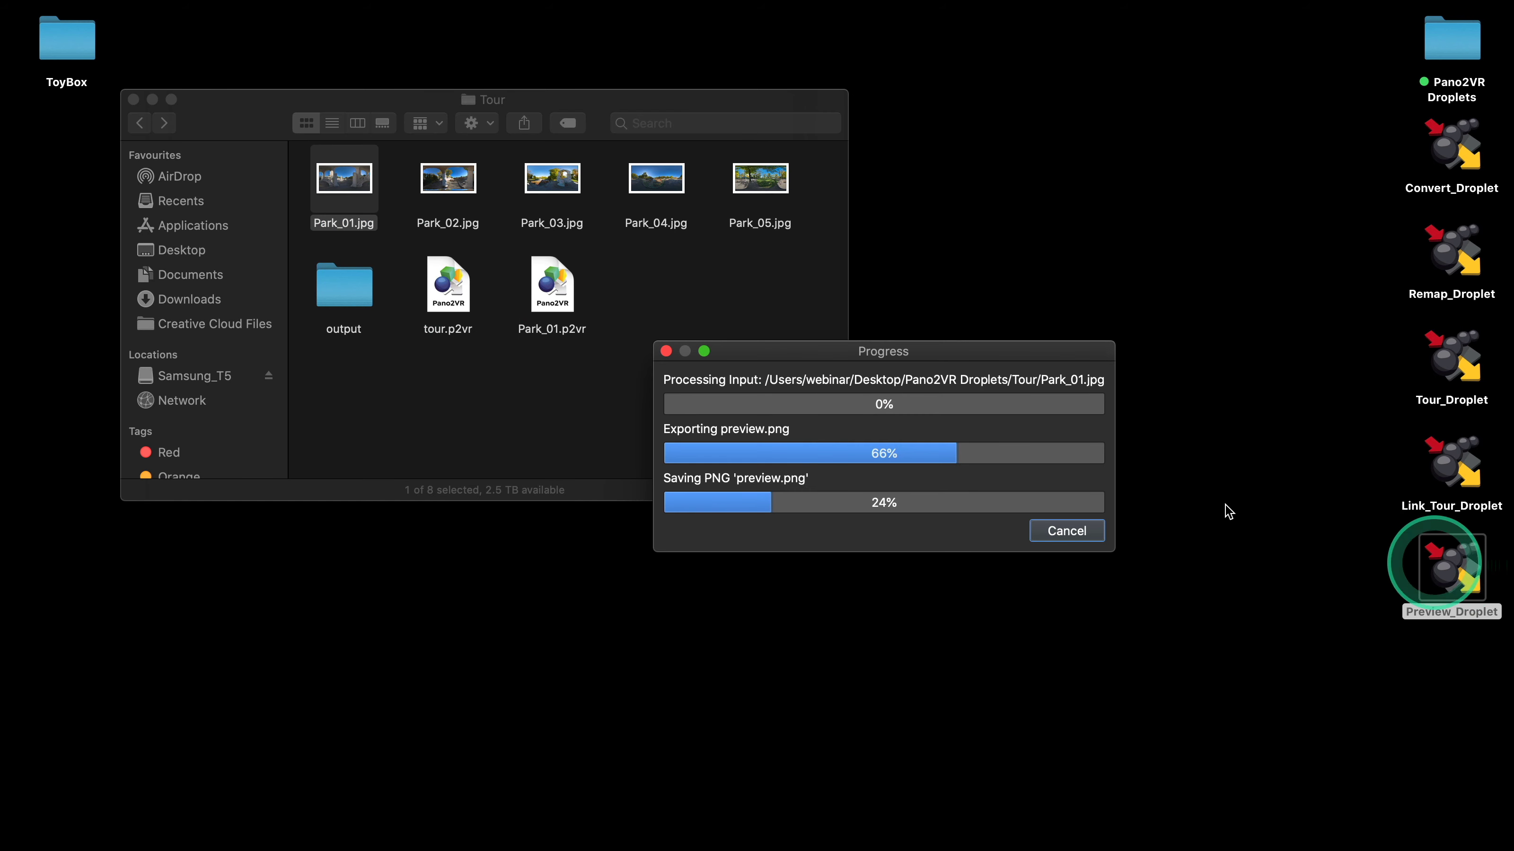
double_click(319, 293)
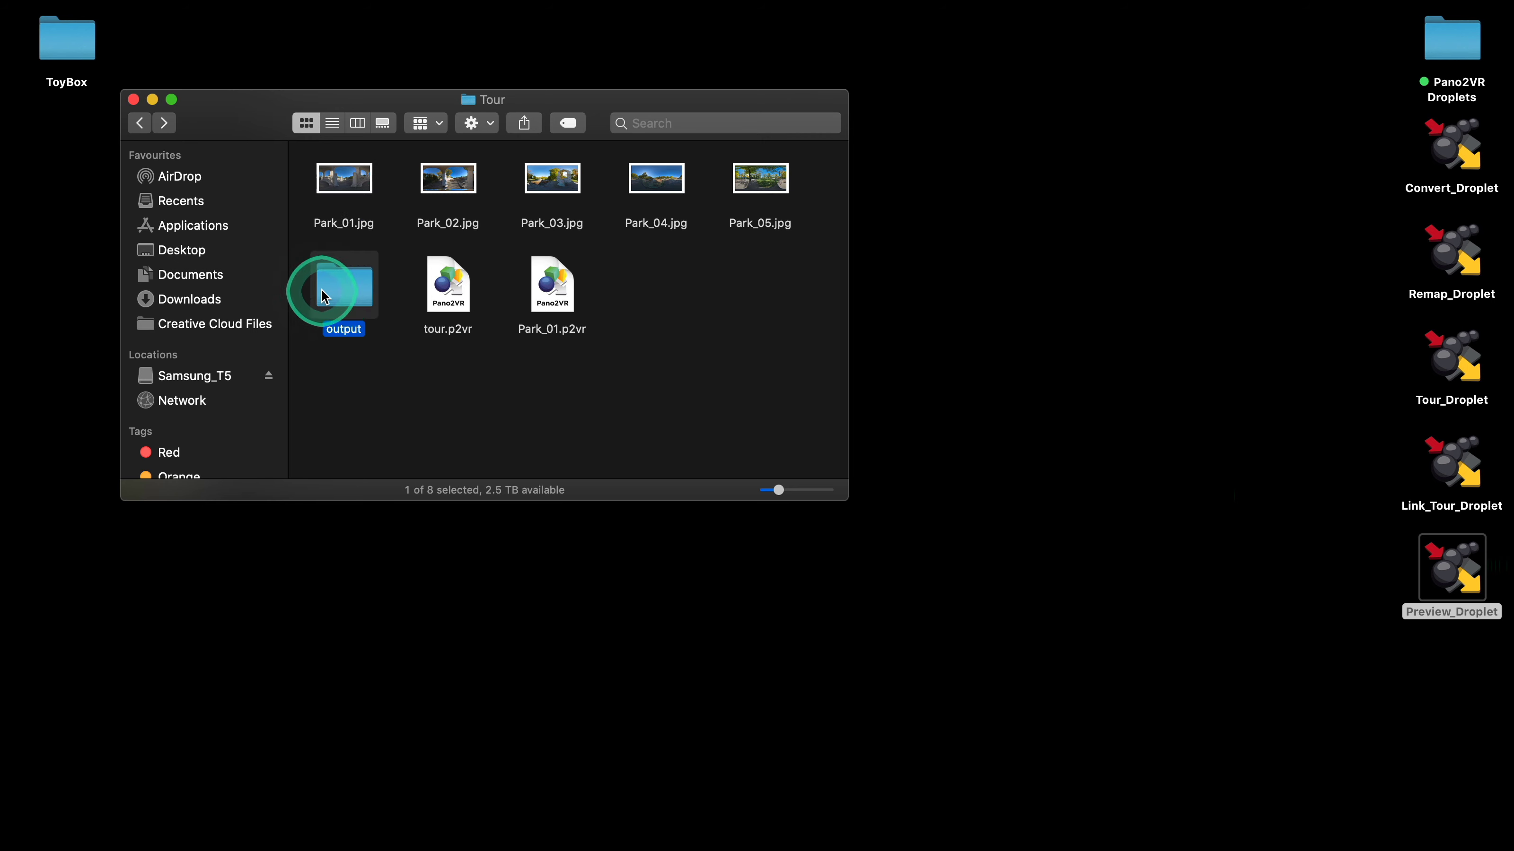
click(452, 498)
double_click(449, 393)
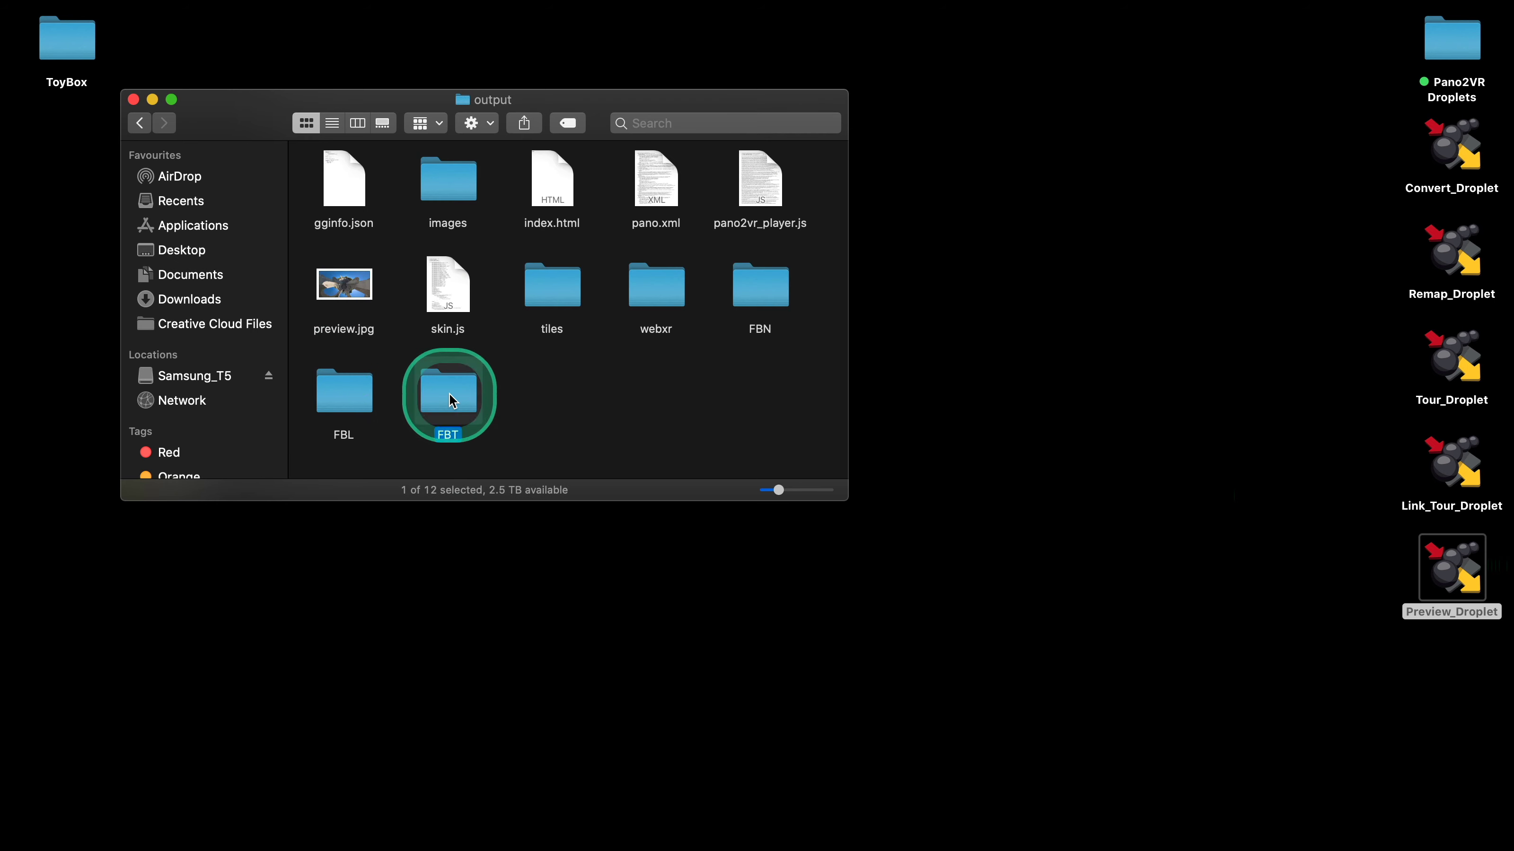
click(365, 184)
key(space)
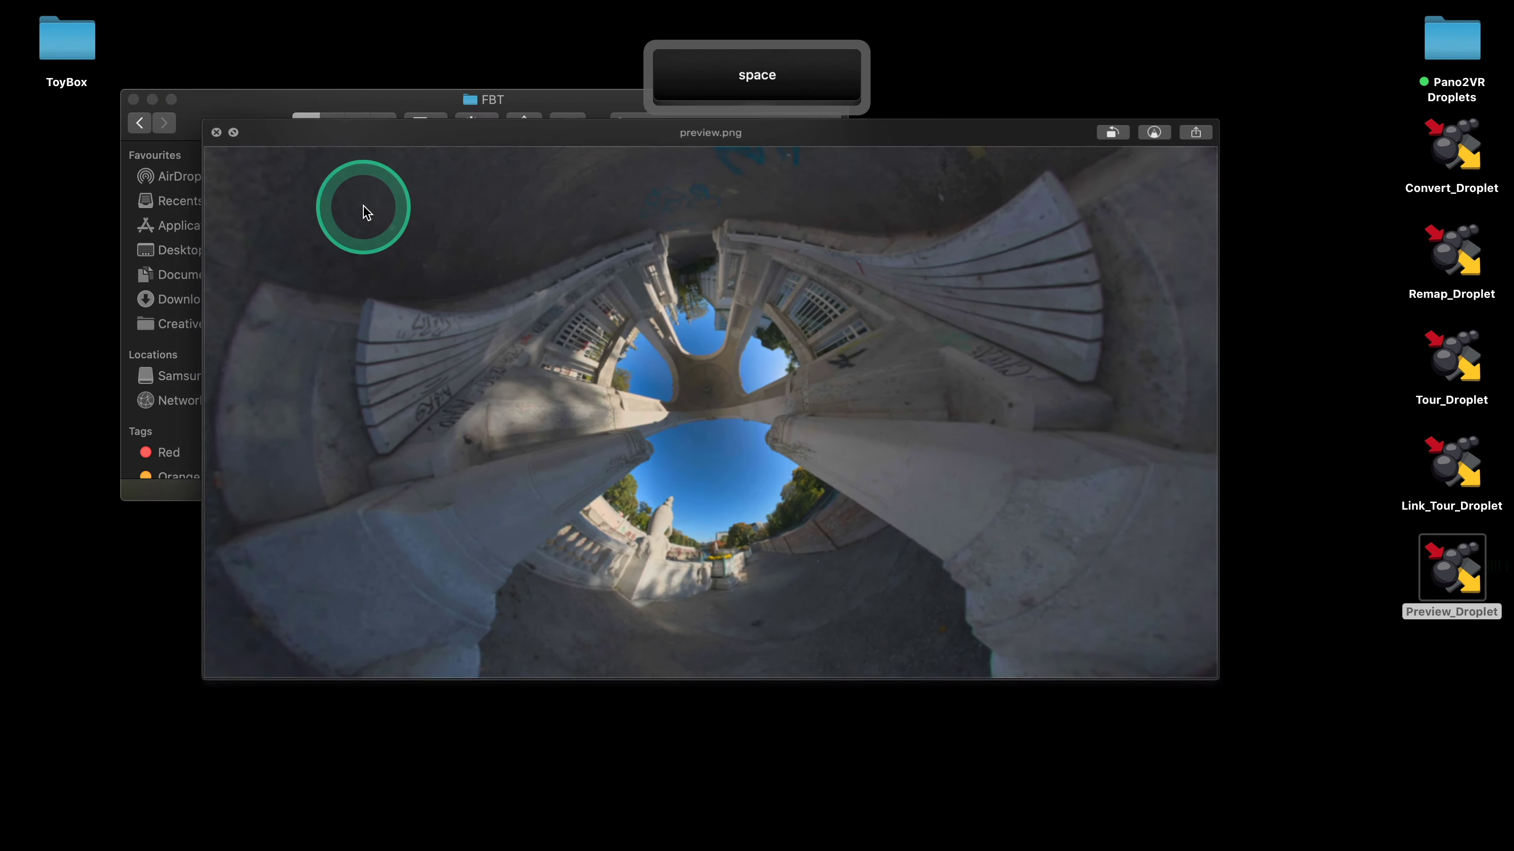
Close the preview.png view and check the contents of the output folder's FBL and FBN folders
key(space)
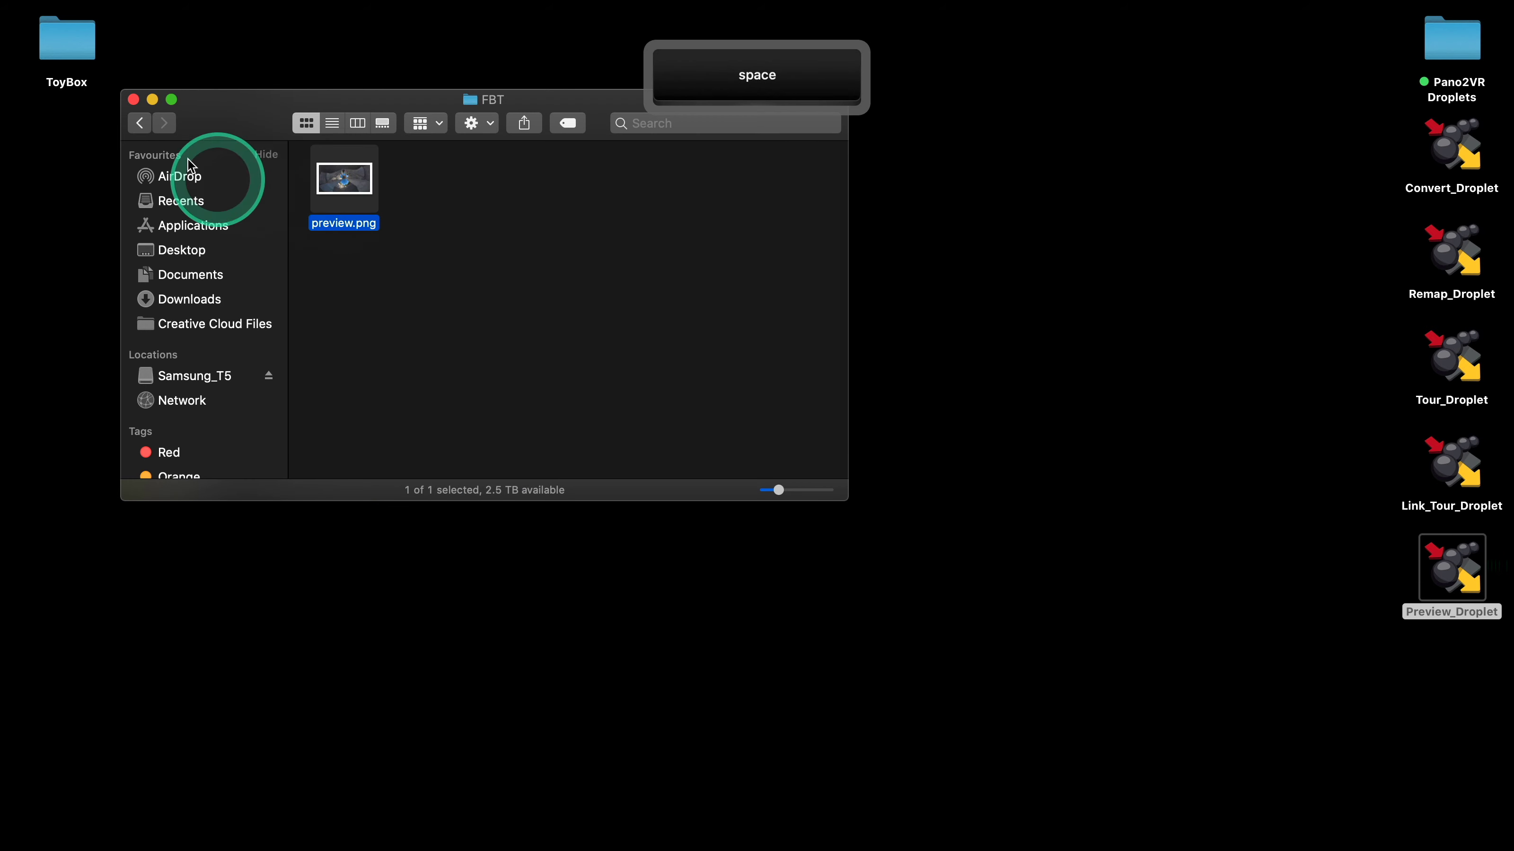
click(139, 123)
double_click(345, 393)
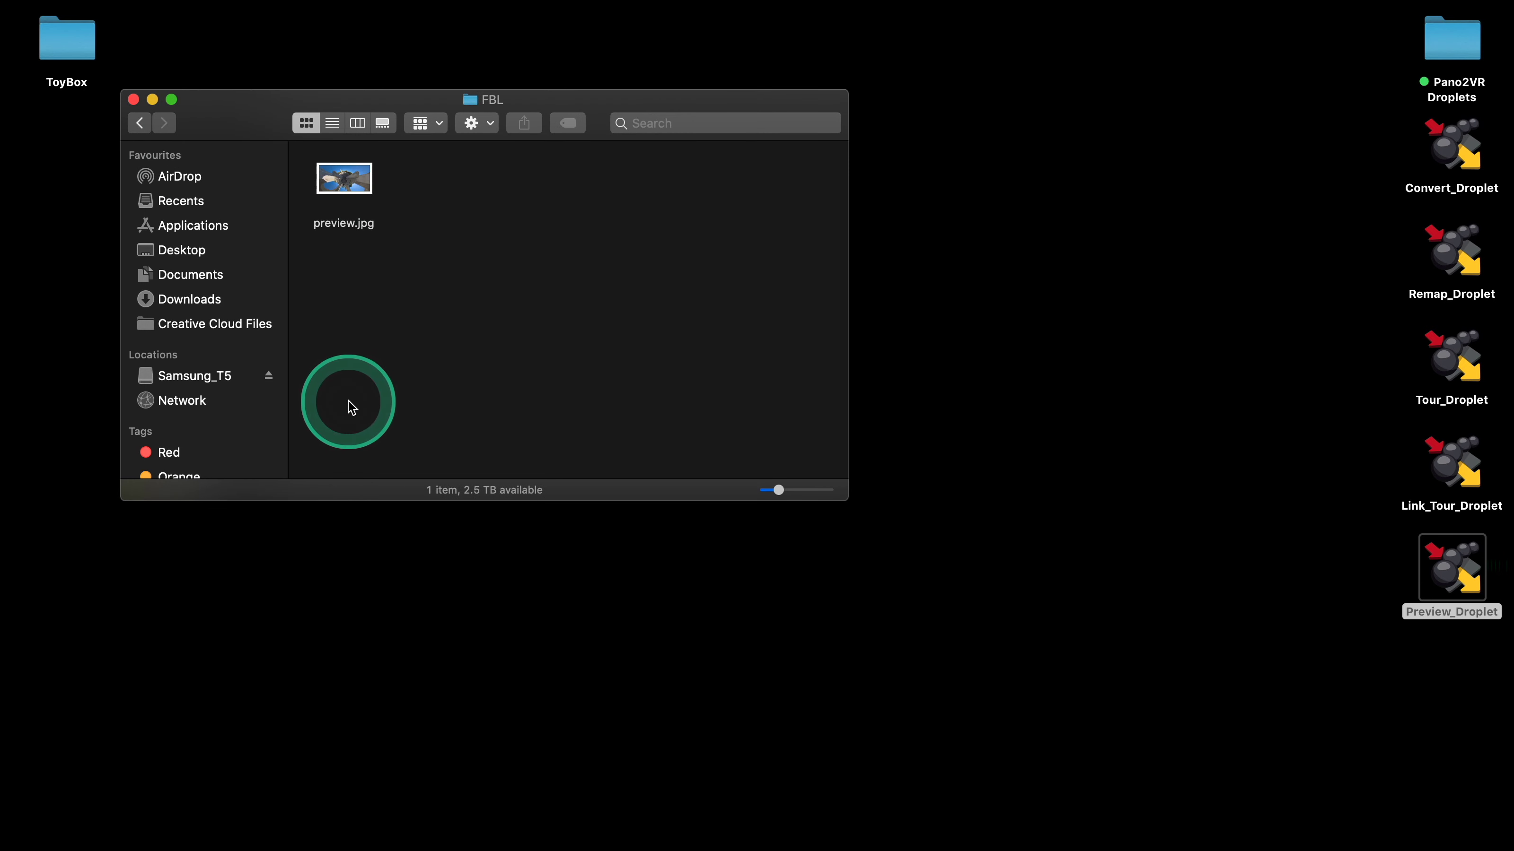
click(139, 123)
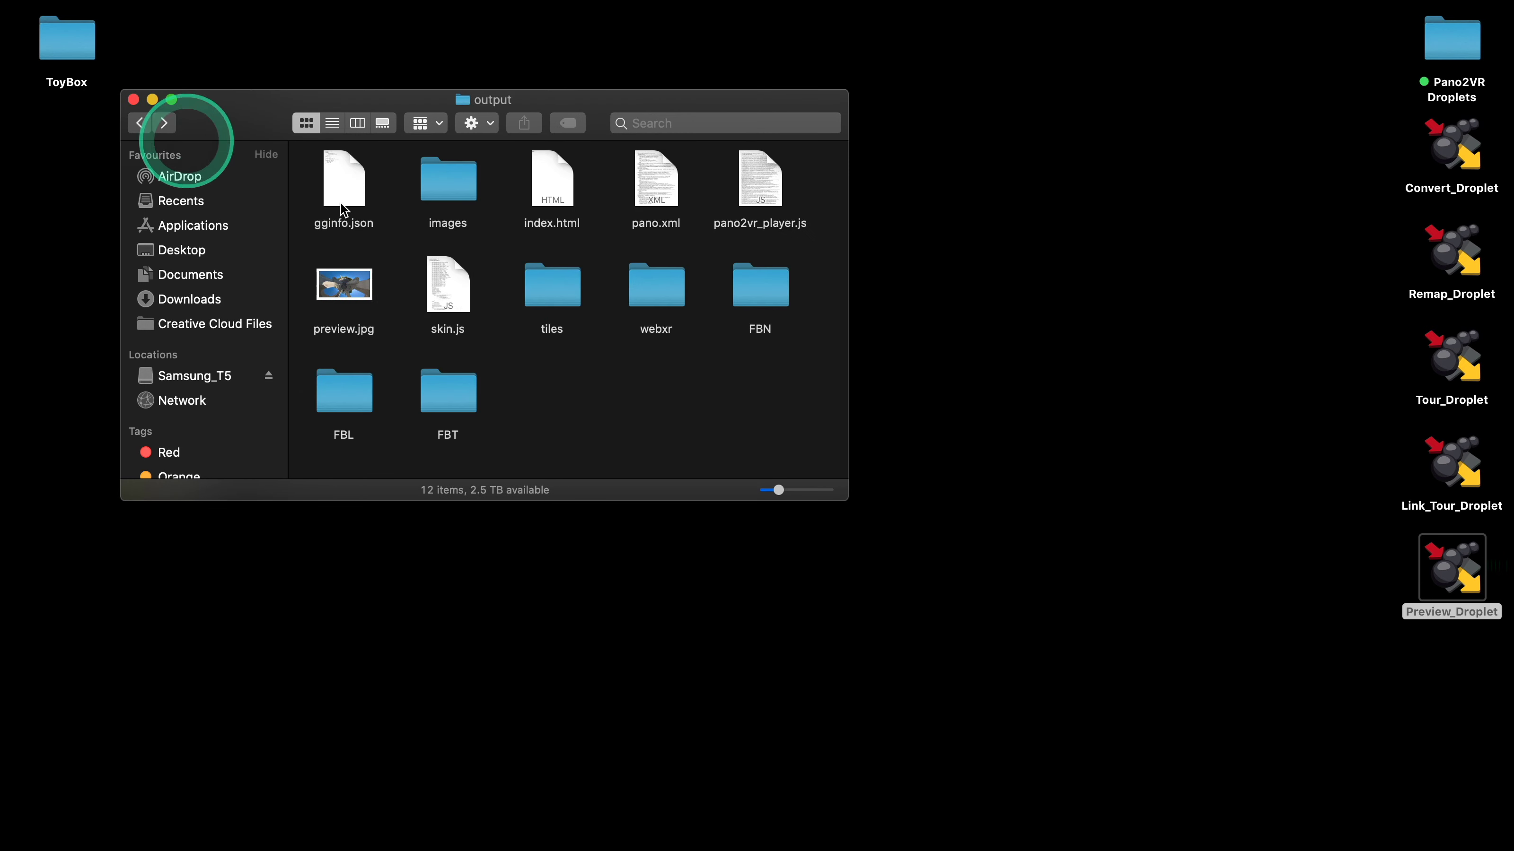
double_click(765, 292)
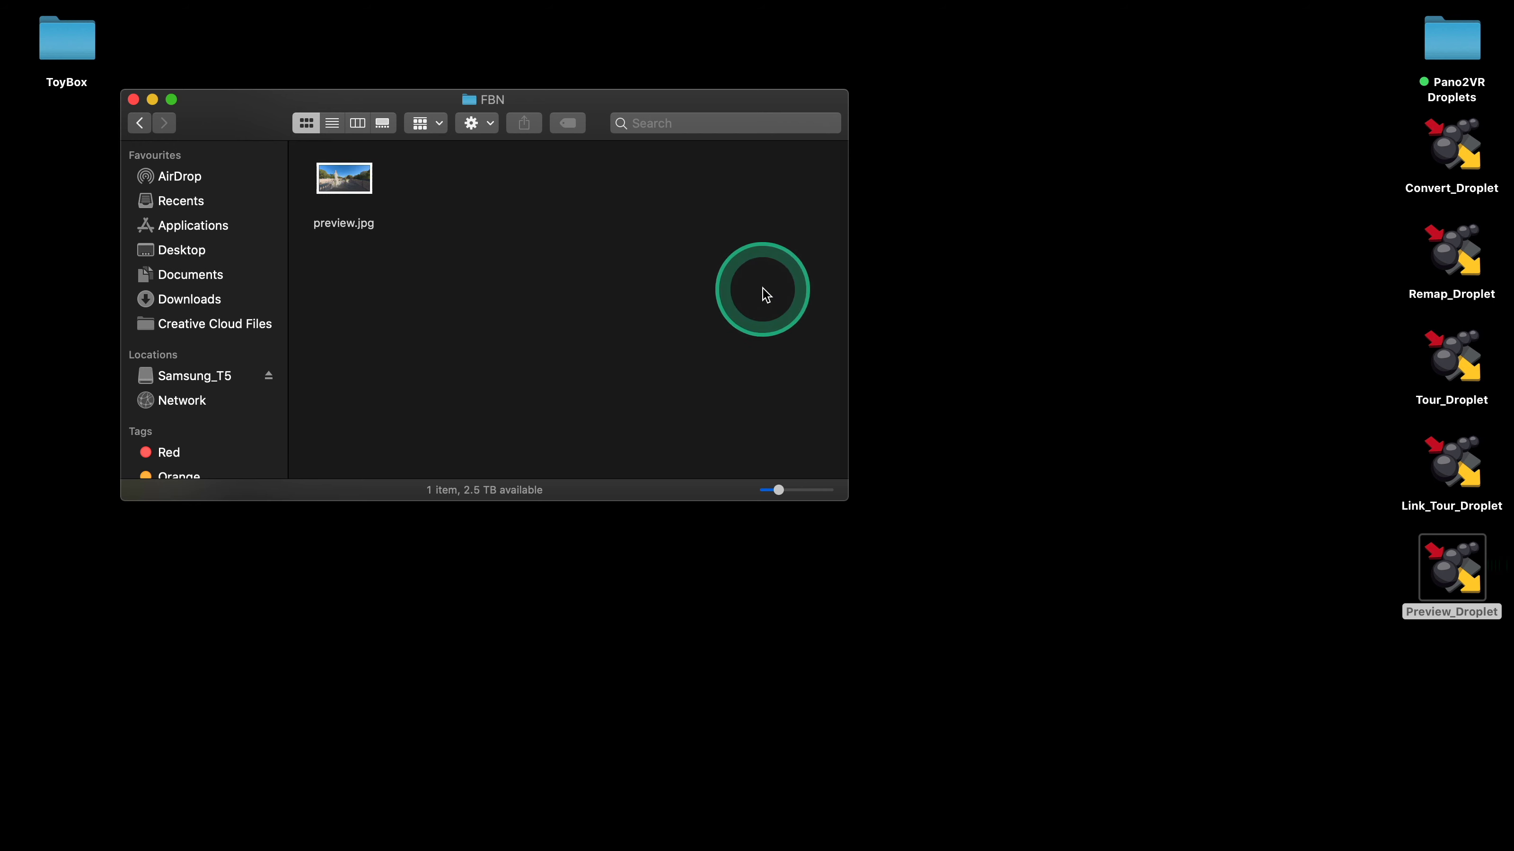
click(140, 123)
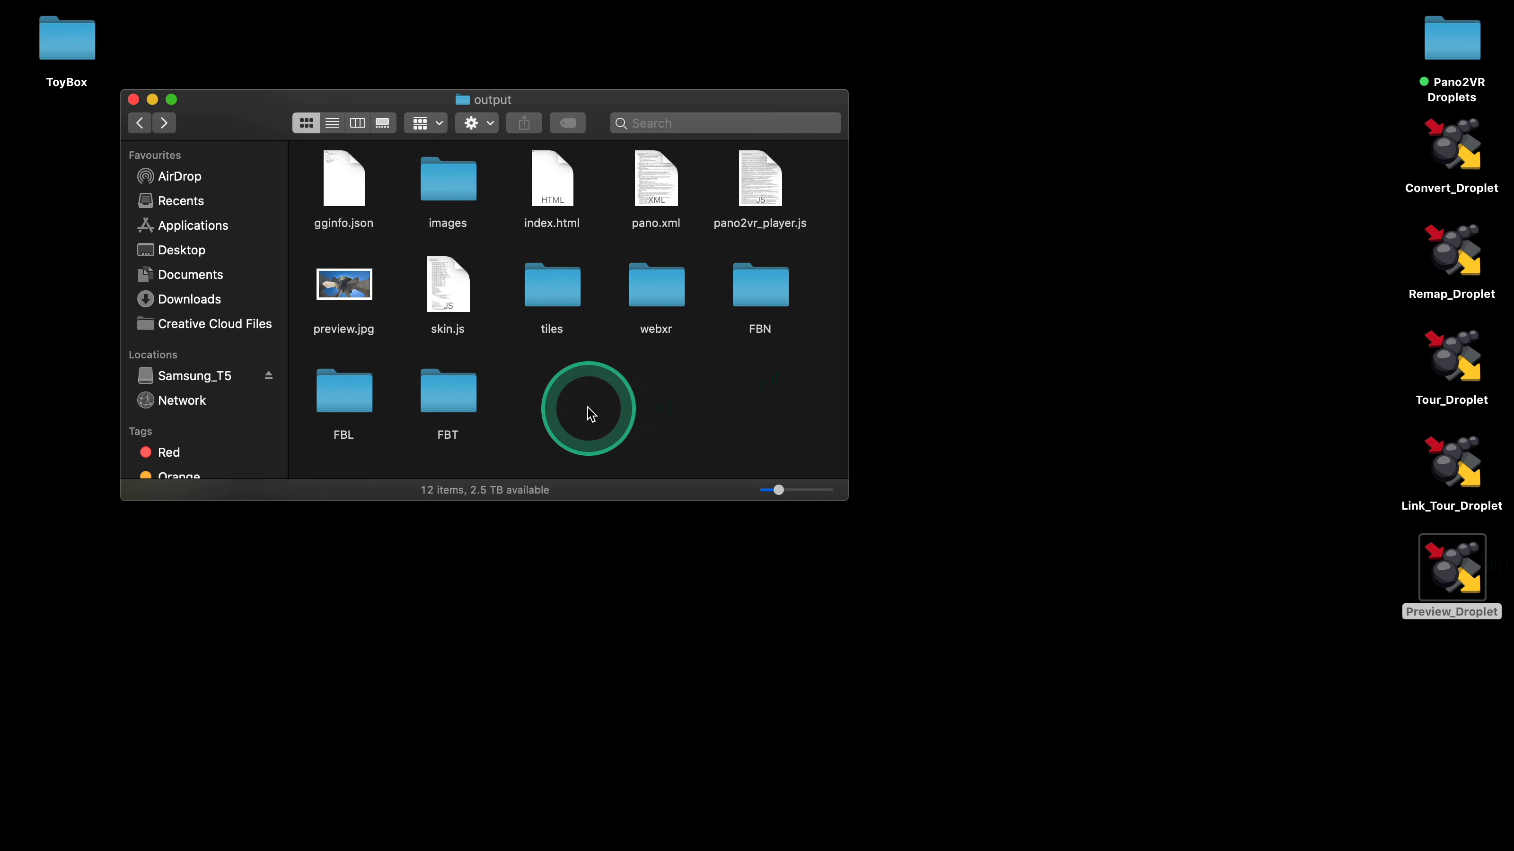
Delete the FBN, FBL and FBT folders from the output folder
drag(760, 307, 593, 398)
drag(702, 382, 348, 391)
right_click(356, 377)
click(426, 451)
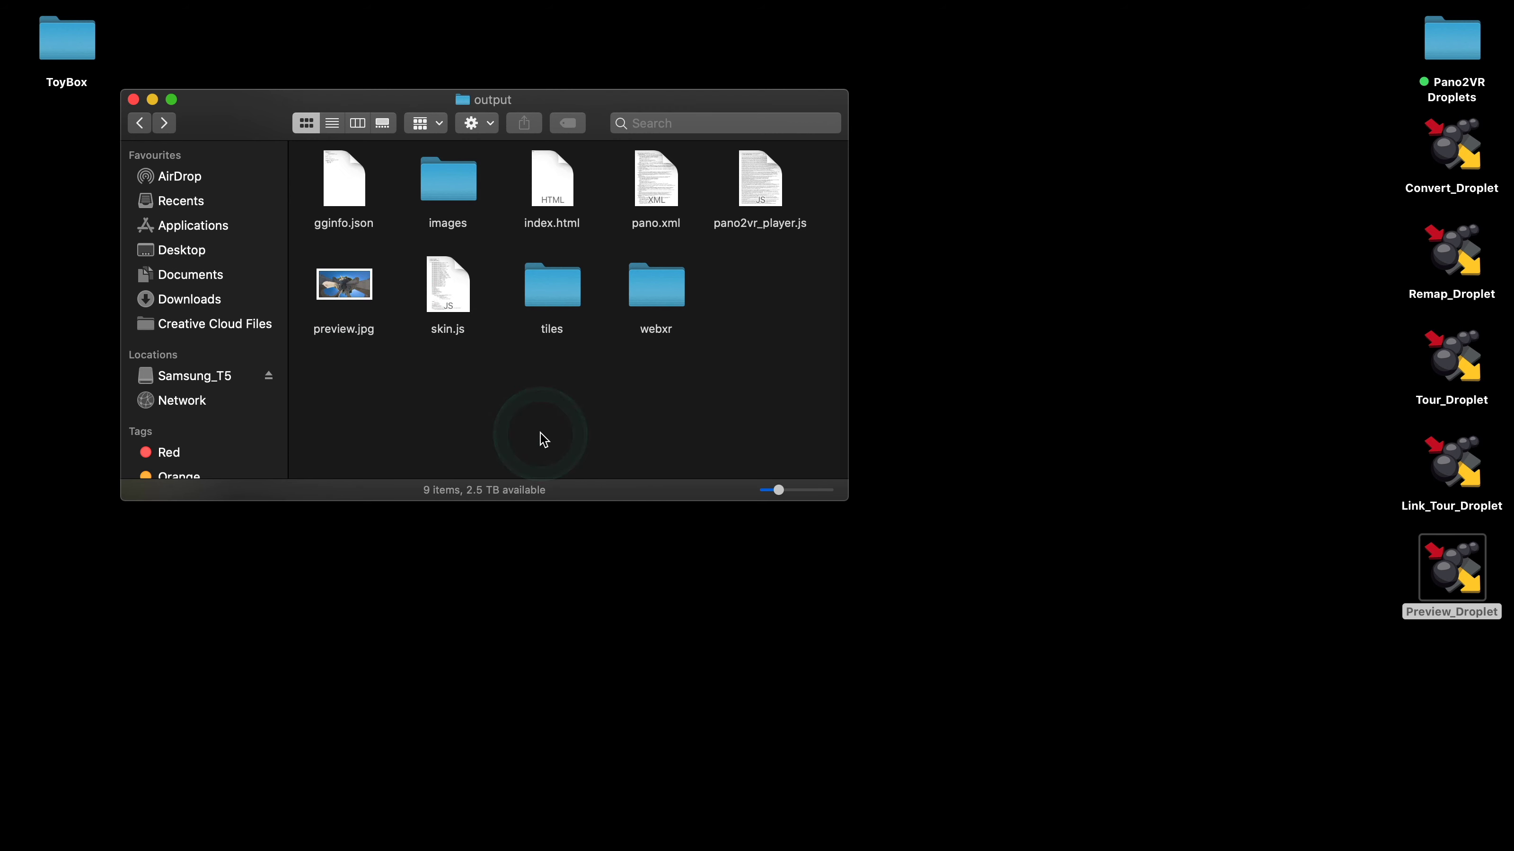
Open Preview_Droplet's project, add another Transformation output and expand its settings
double_click(1463, 576)
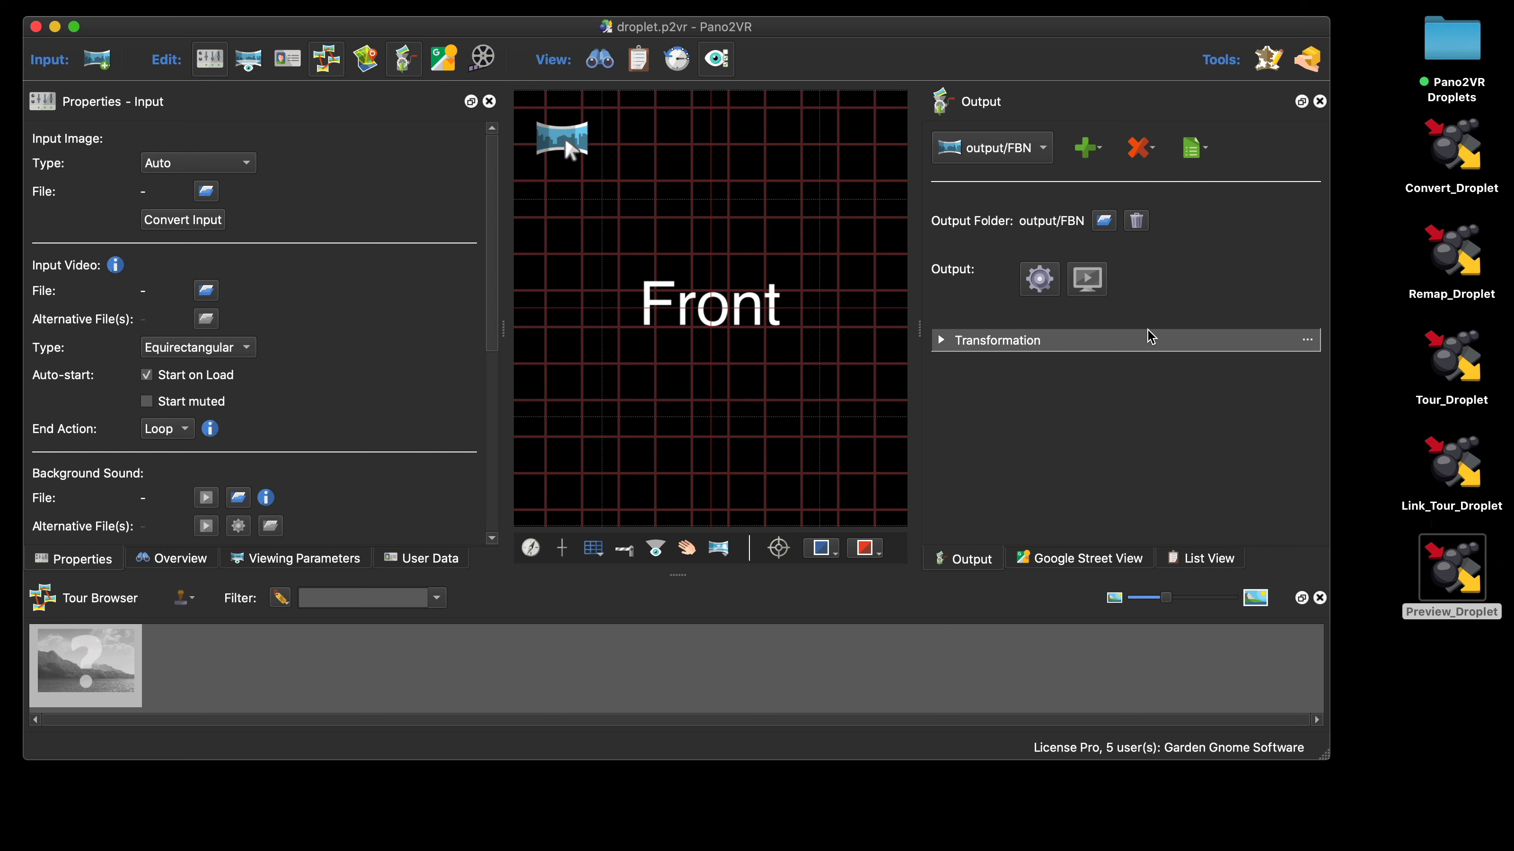
click(1084, 148)
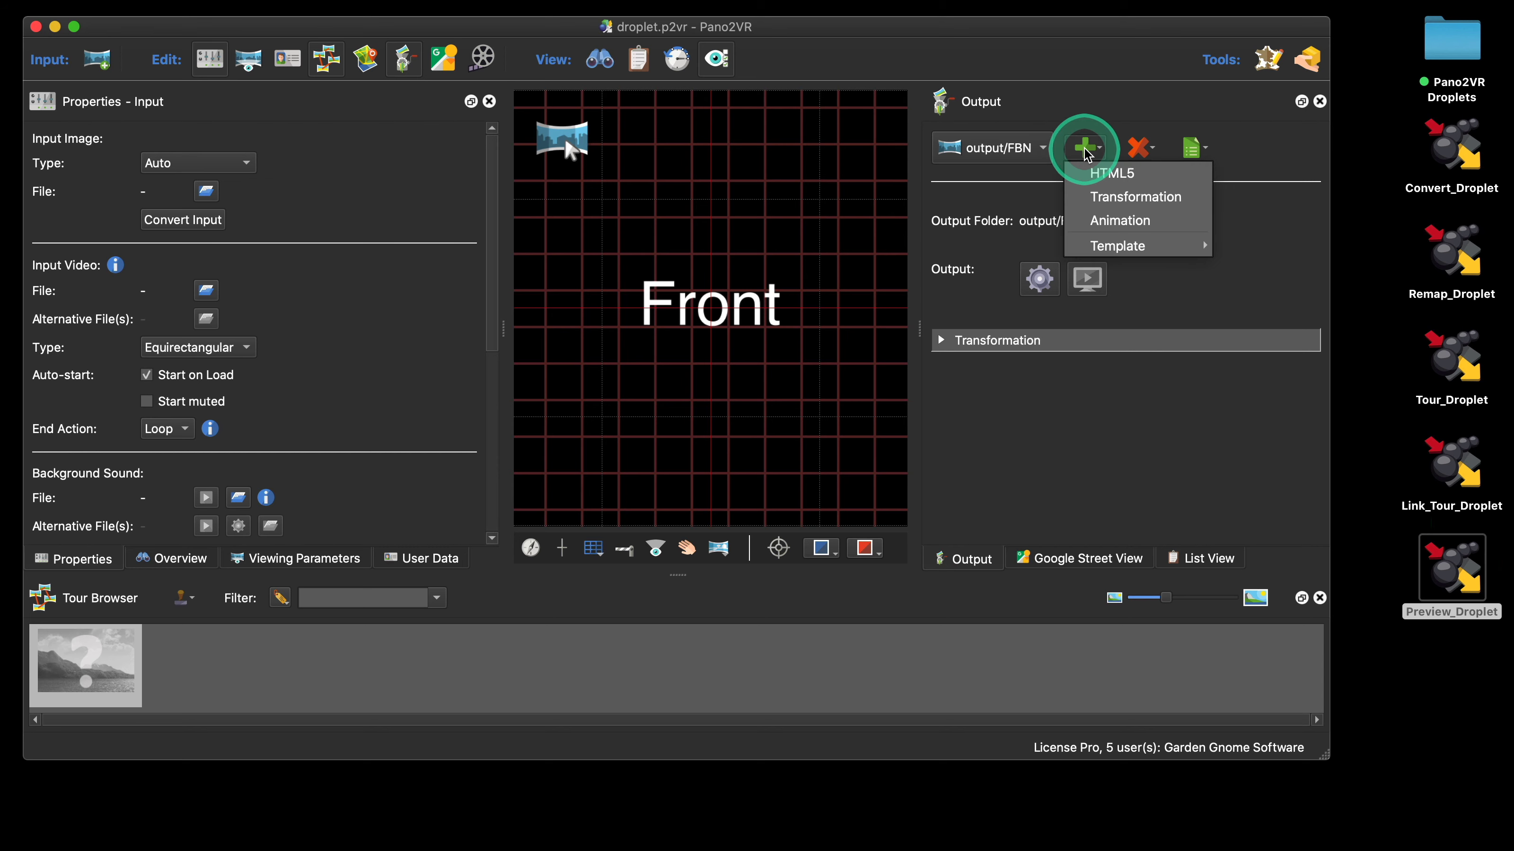
click(1101, 199)
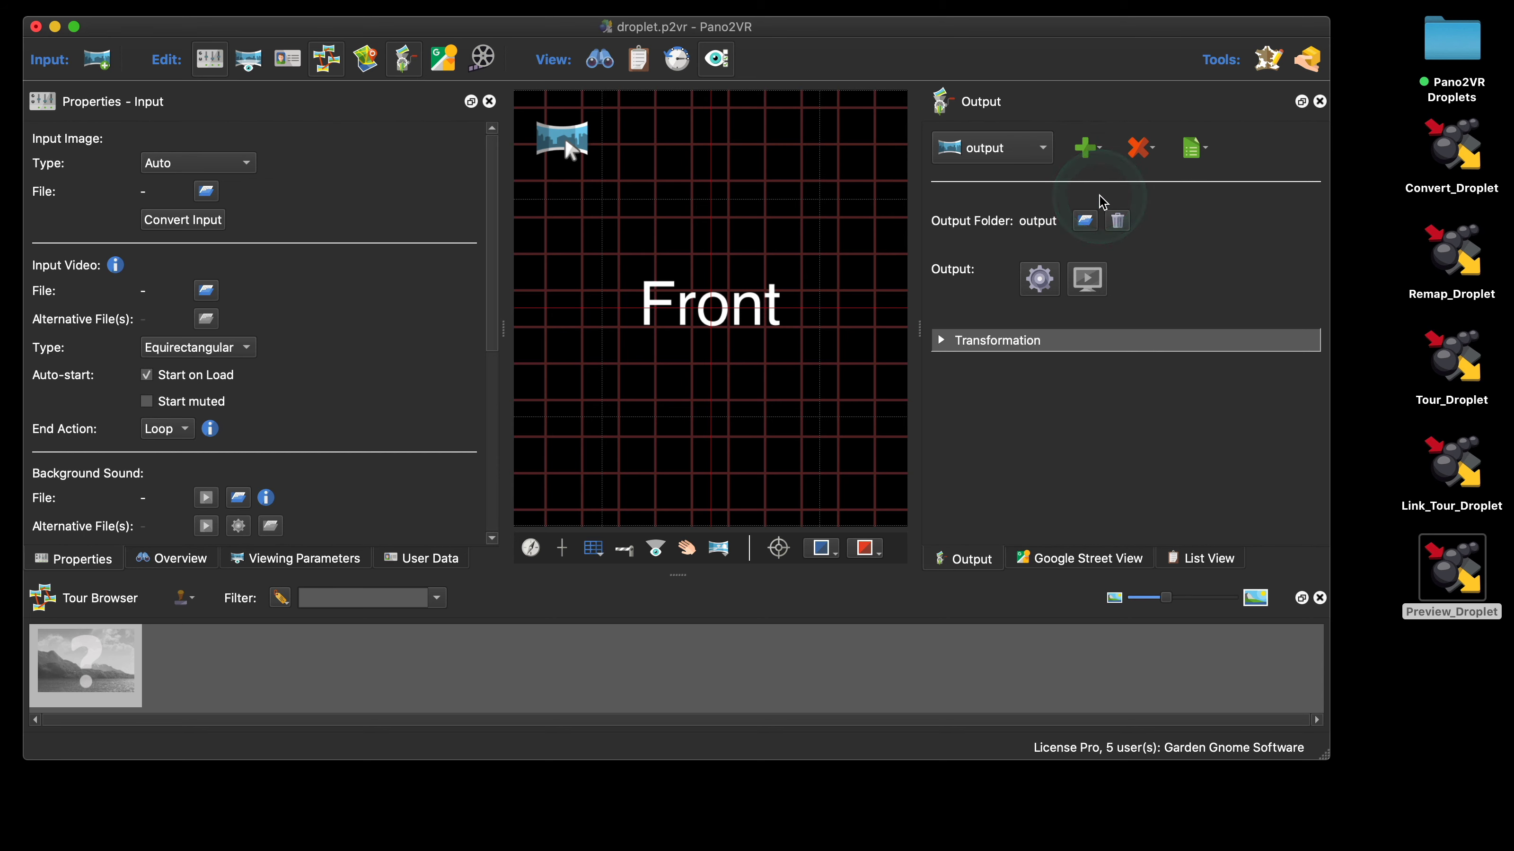
click(940, 341)
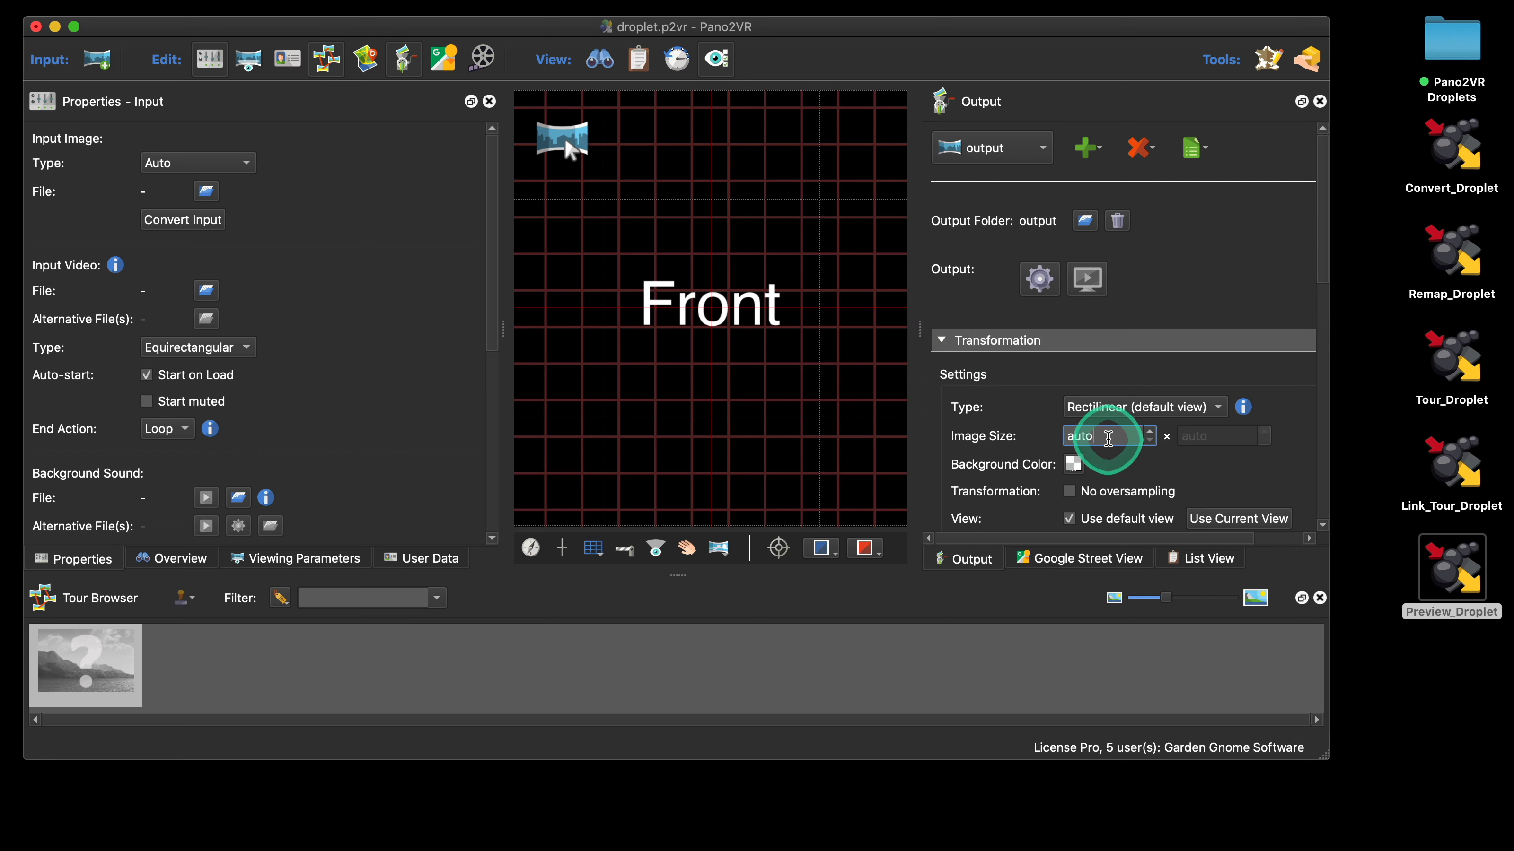
Set the new Transformation's image size to 1024 × 512 px
click(1079, 436)
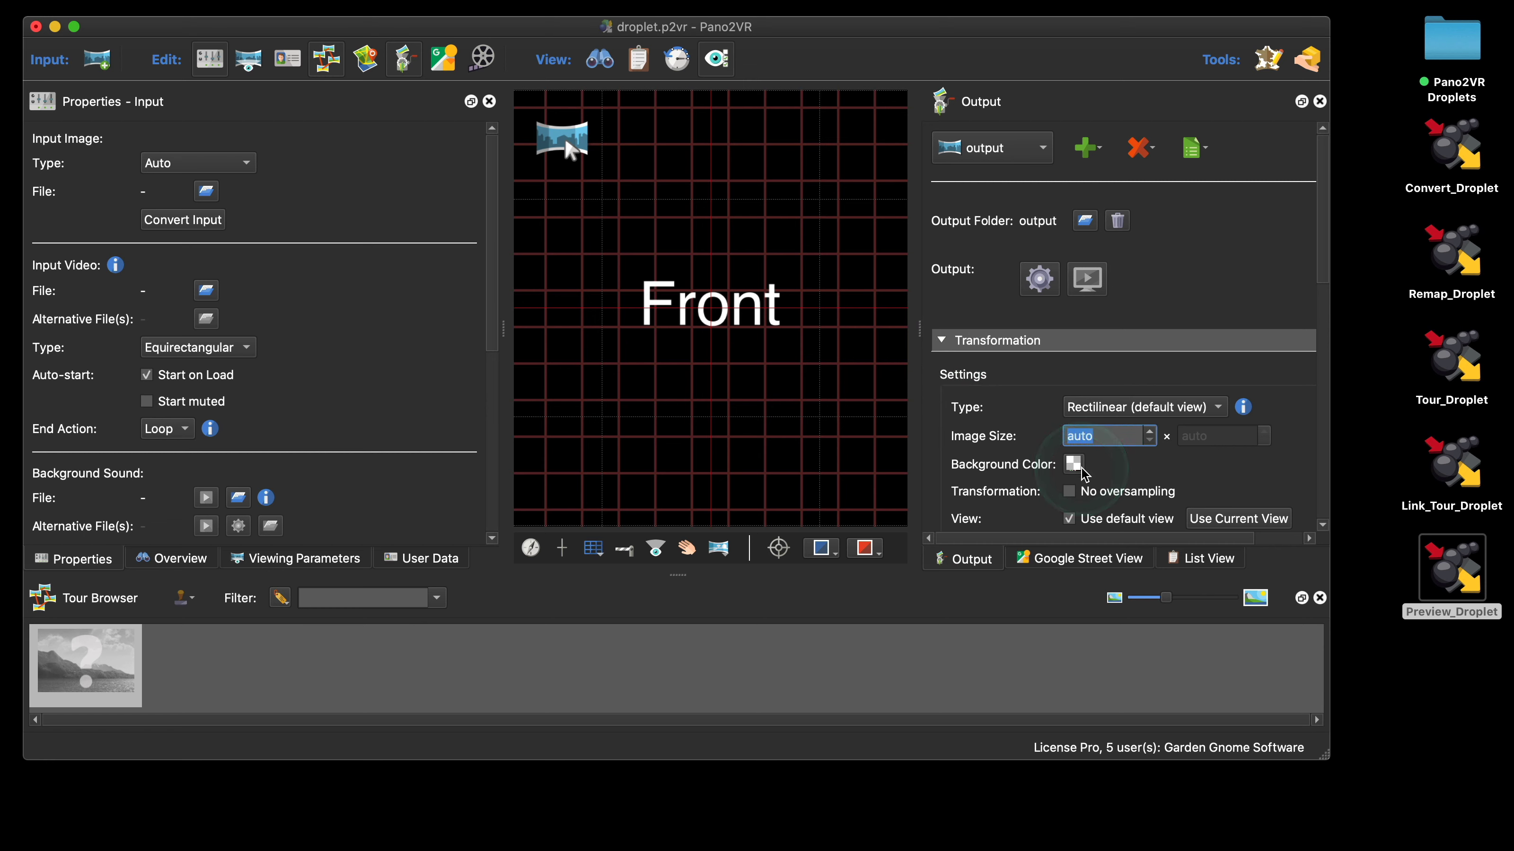
text(1024)
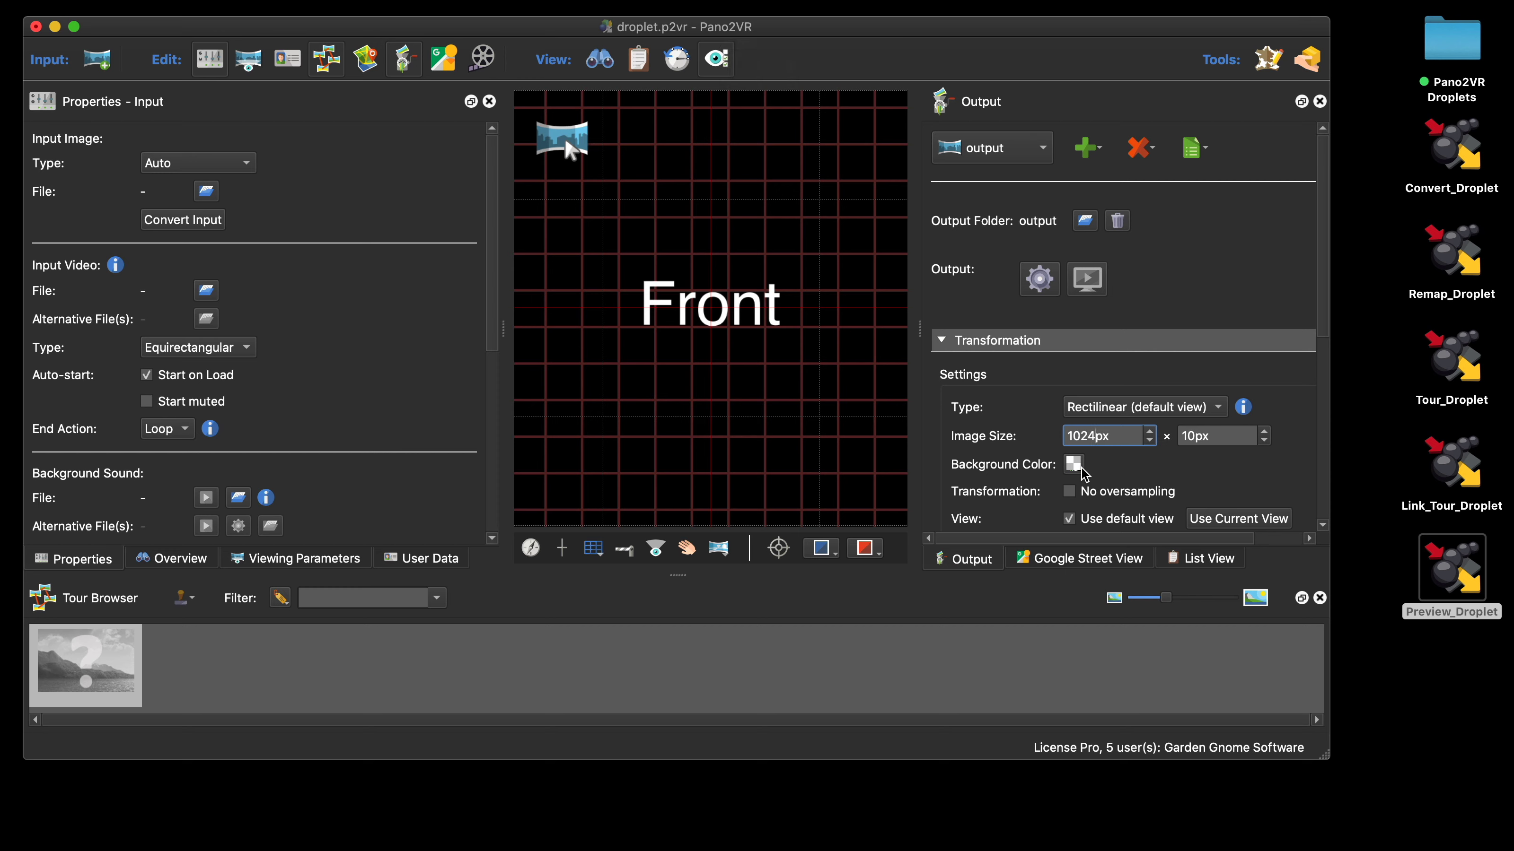
key(Tab)
text(51)
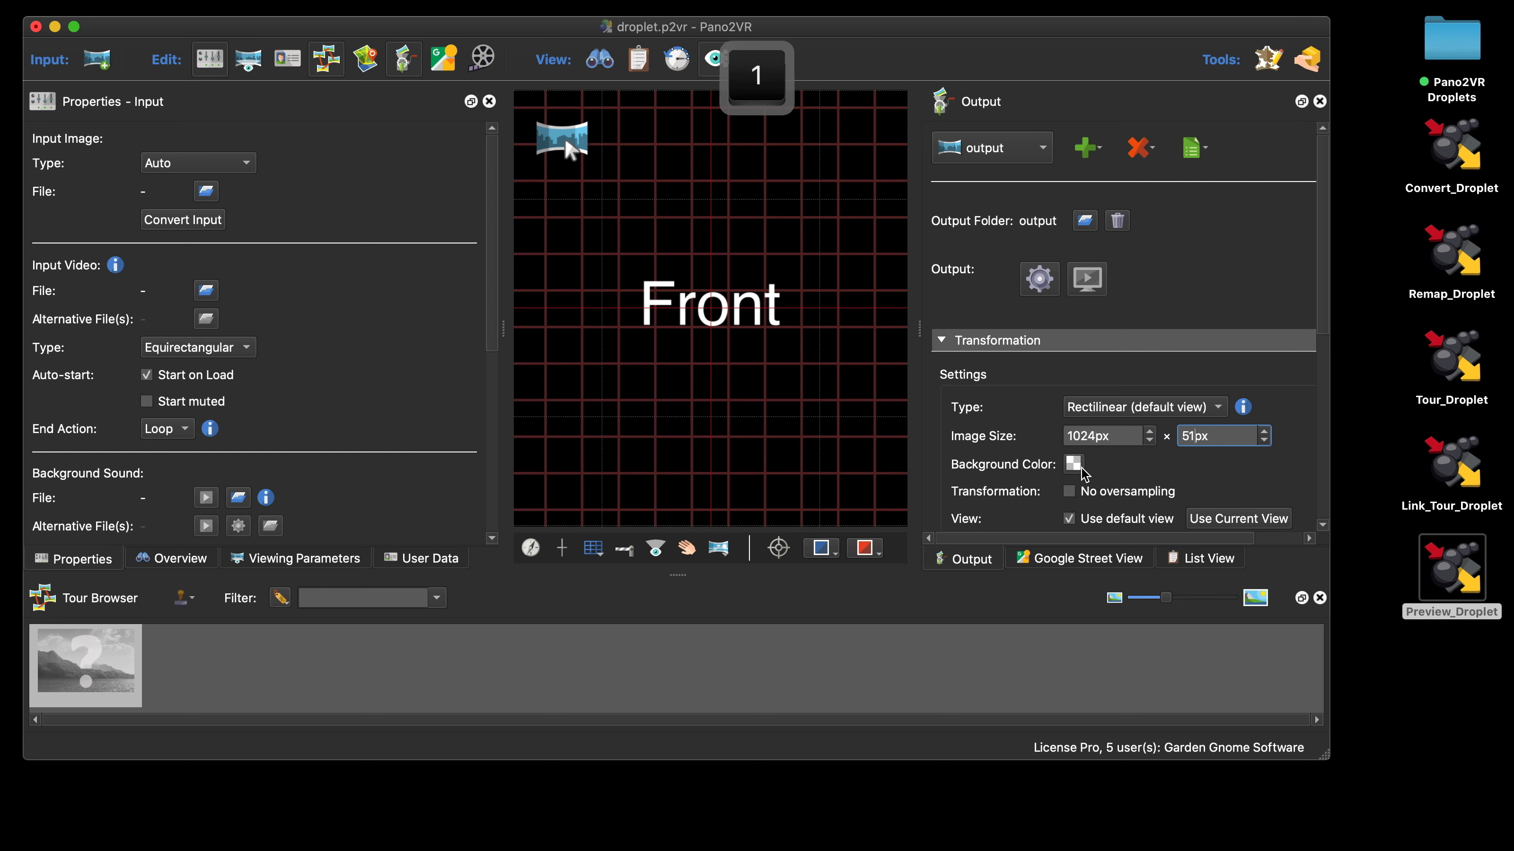
text(2)
Set the new Transformation's output format to JPEG (.jpg)
scroll(1114, 467, down, 5)
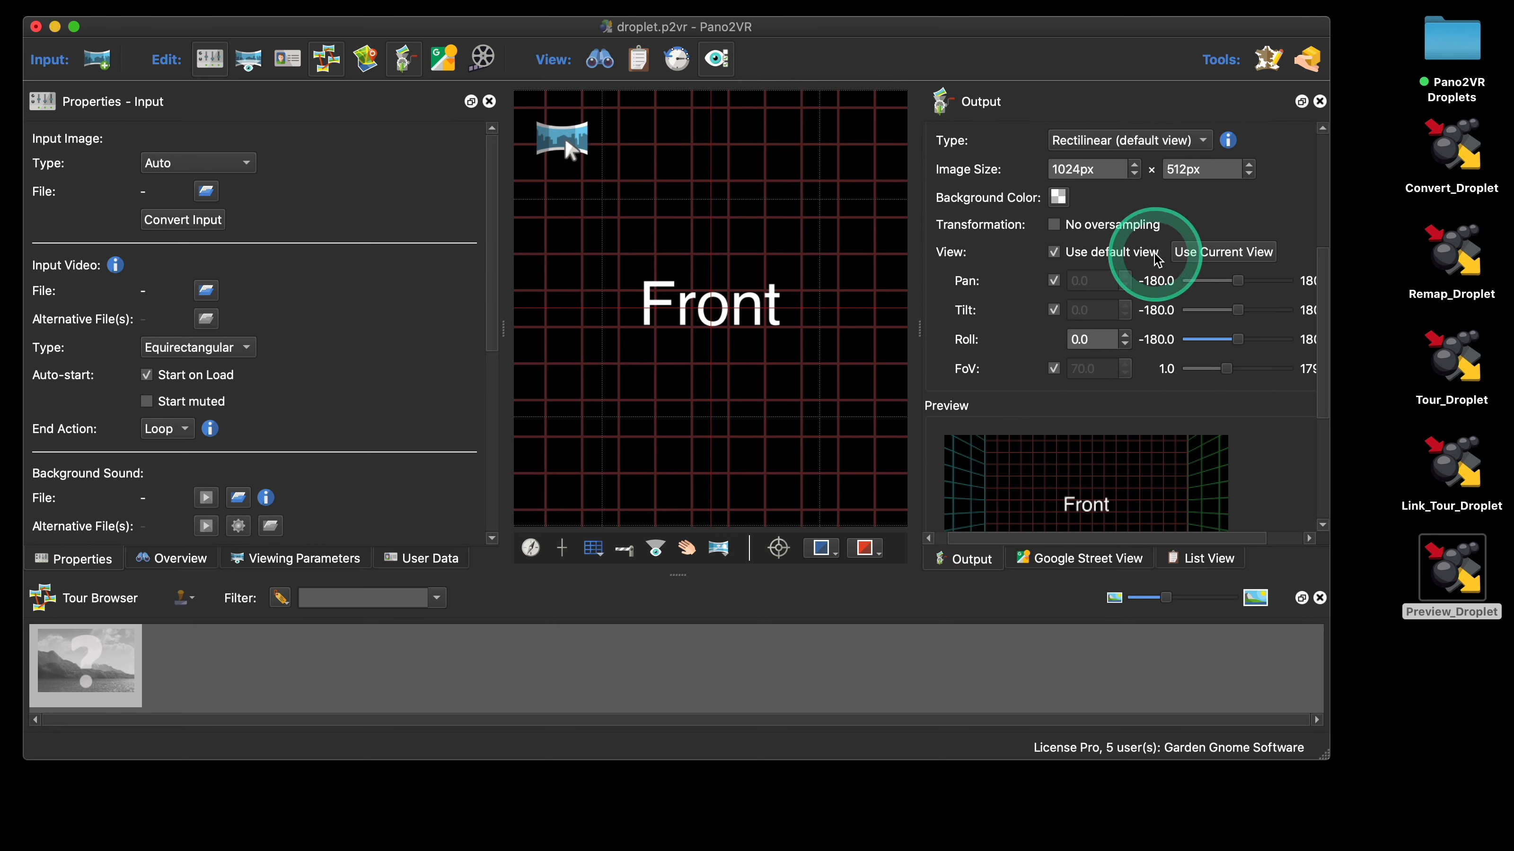
scroll(1232, 421, down, 5)
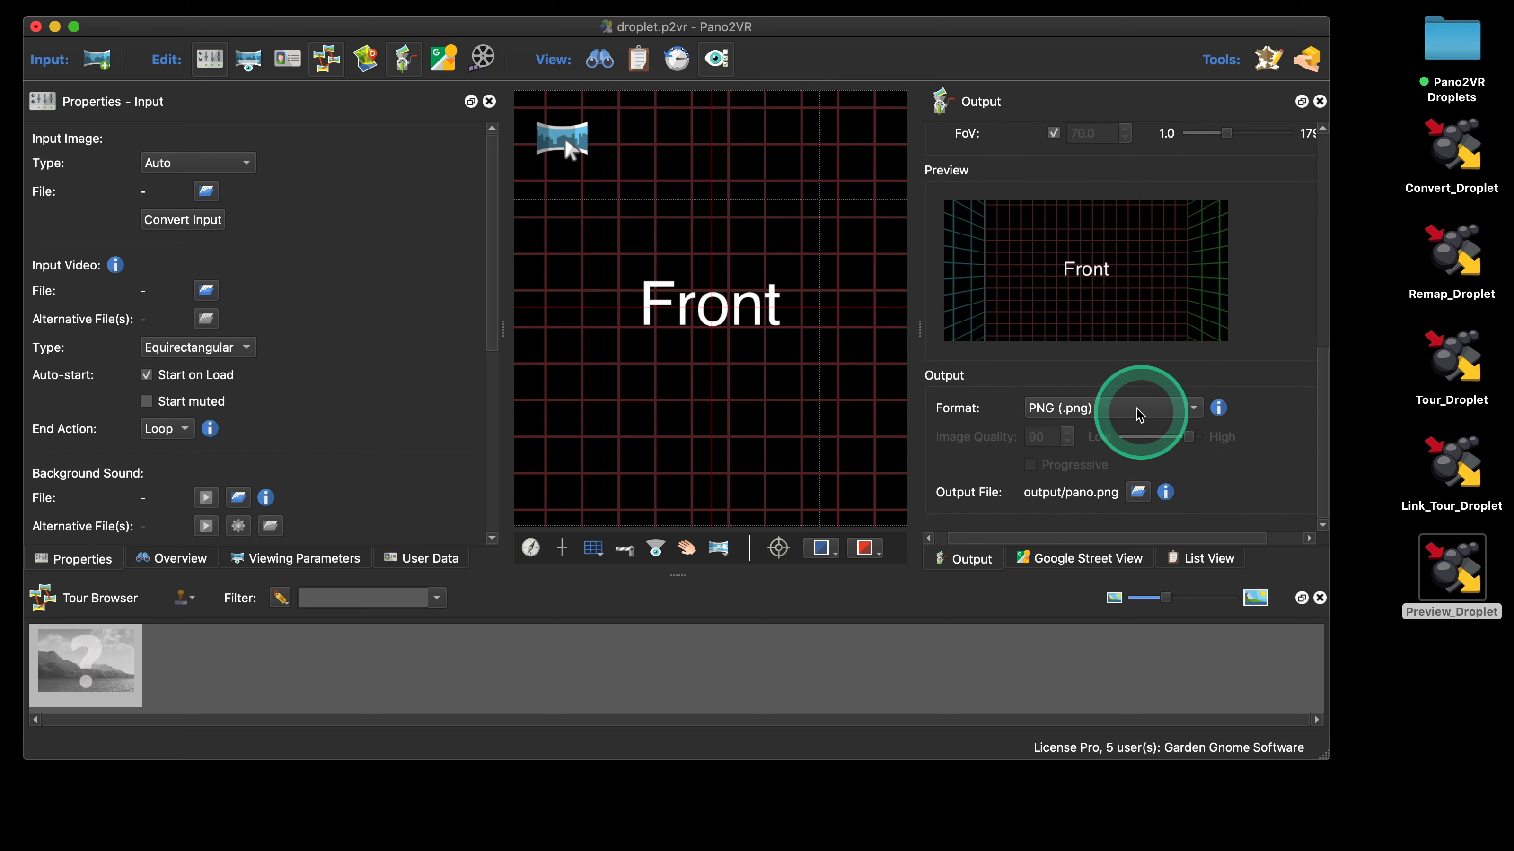
click(1135, 408)
click(1132, 364)
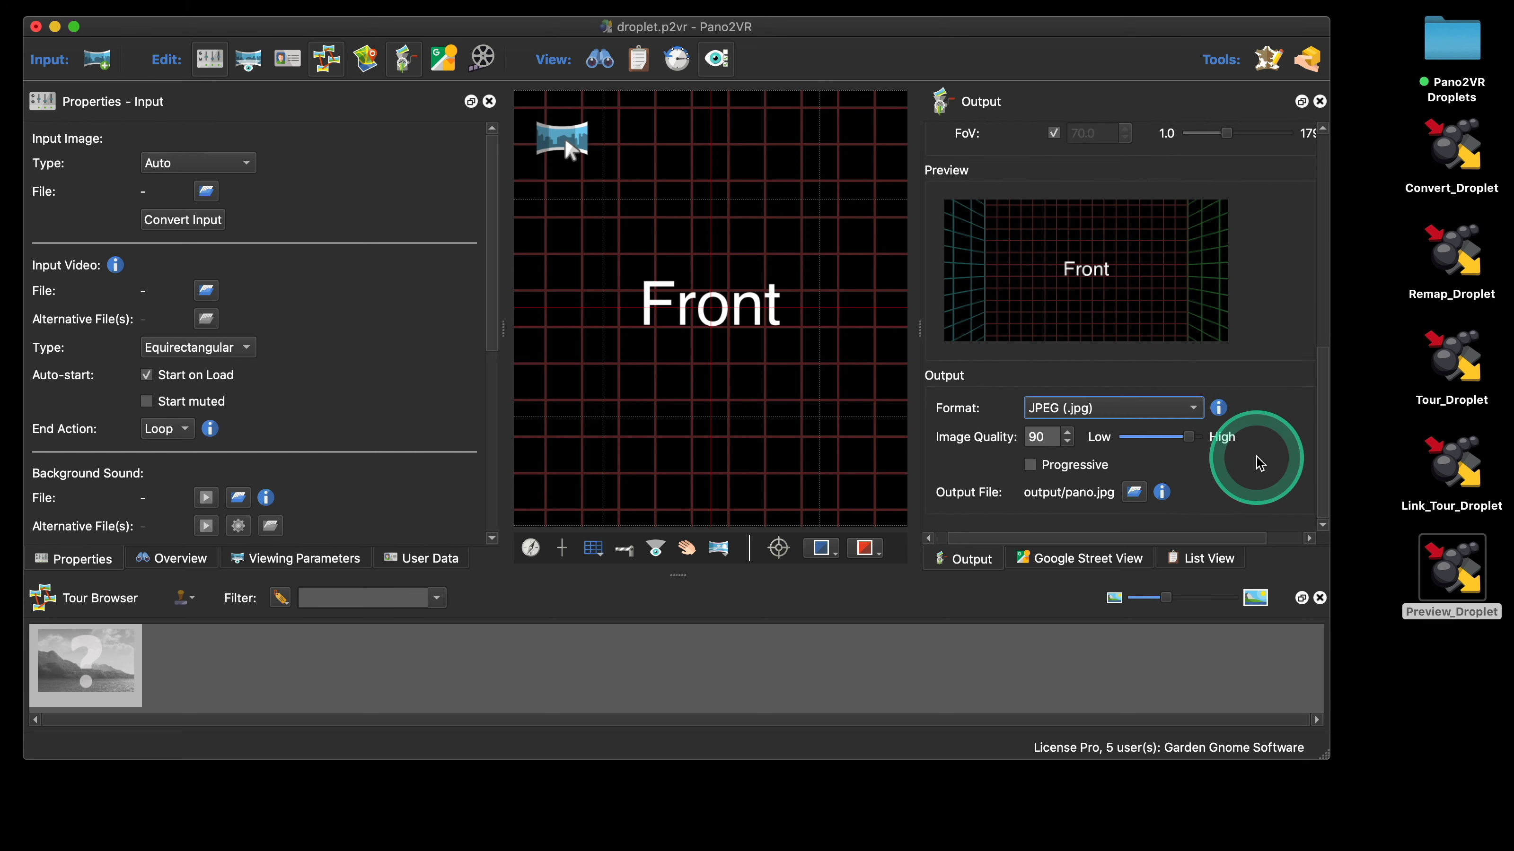
Edit the output file path to output/Twitter/preview.jpg, then close the droplet's project window and save the changes
right_click(1069, 498)
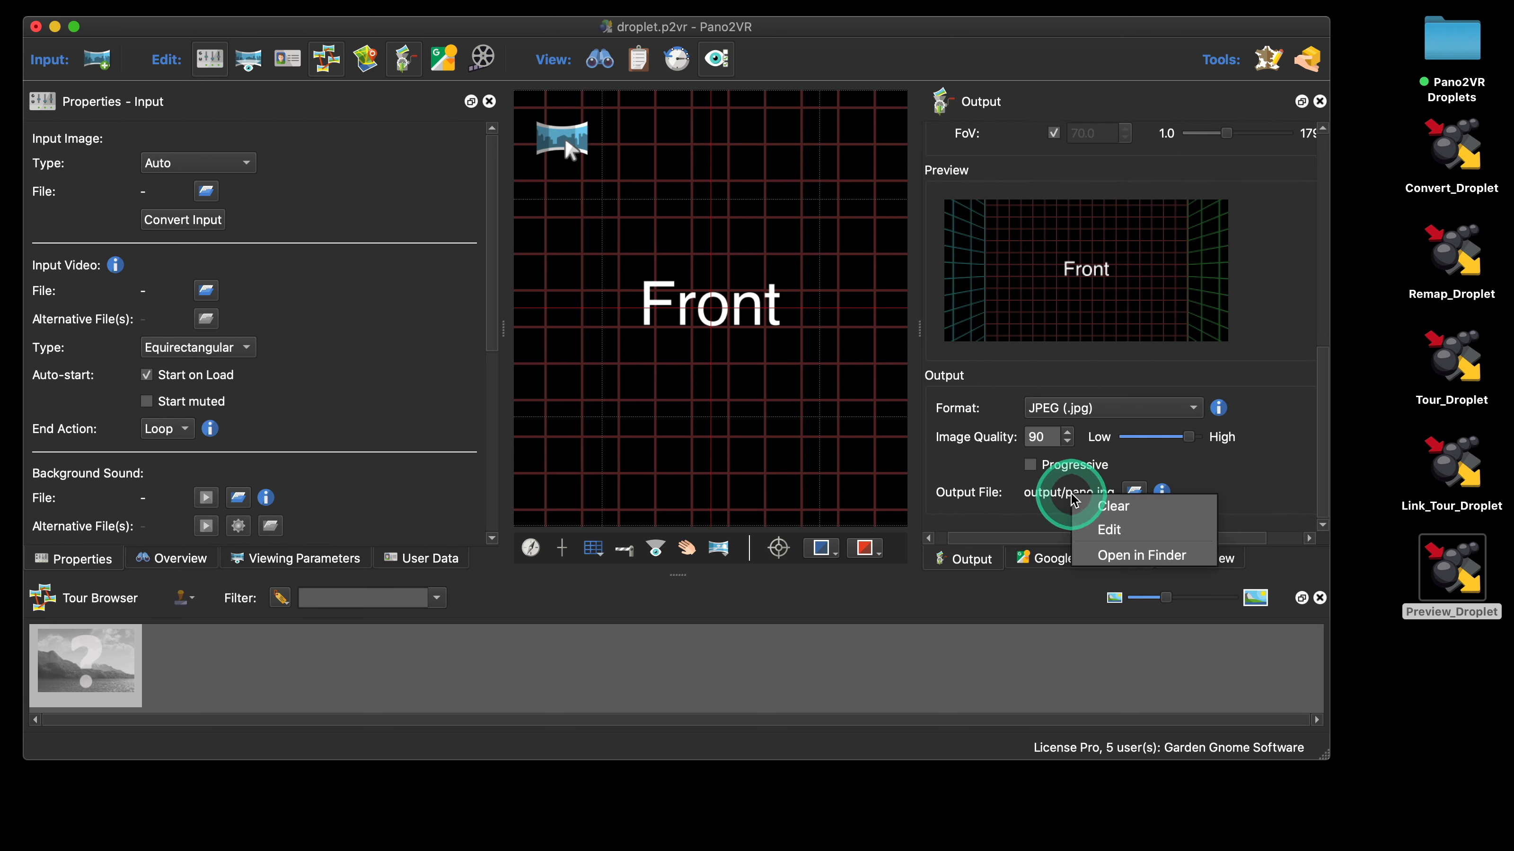
click(1110, 533)
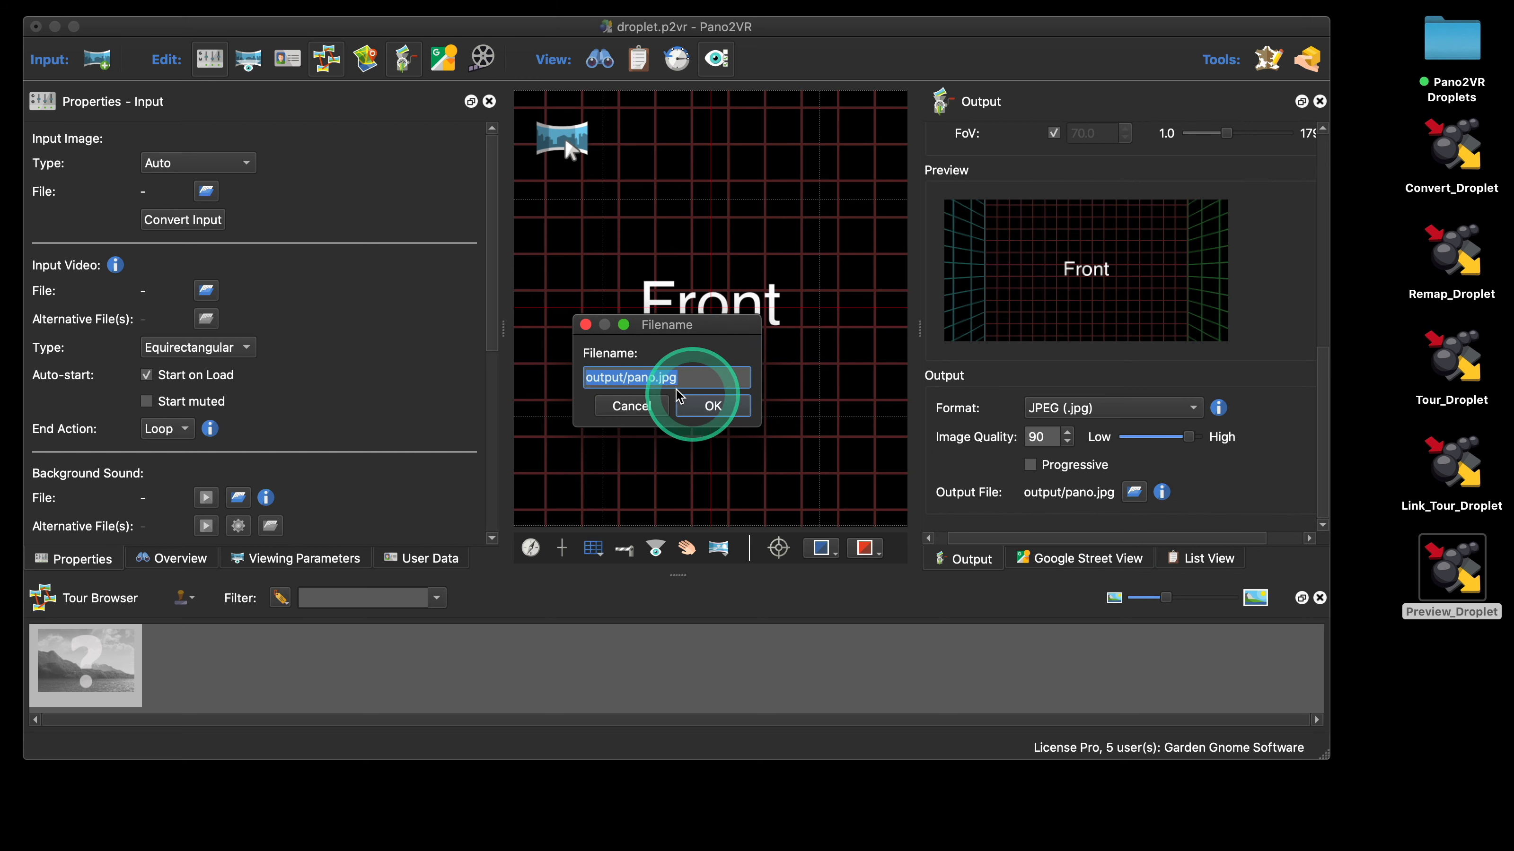
click(654, 379)
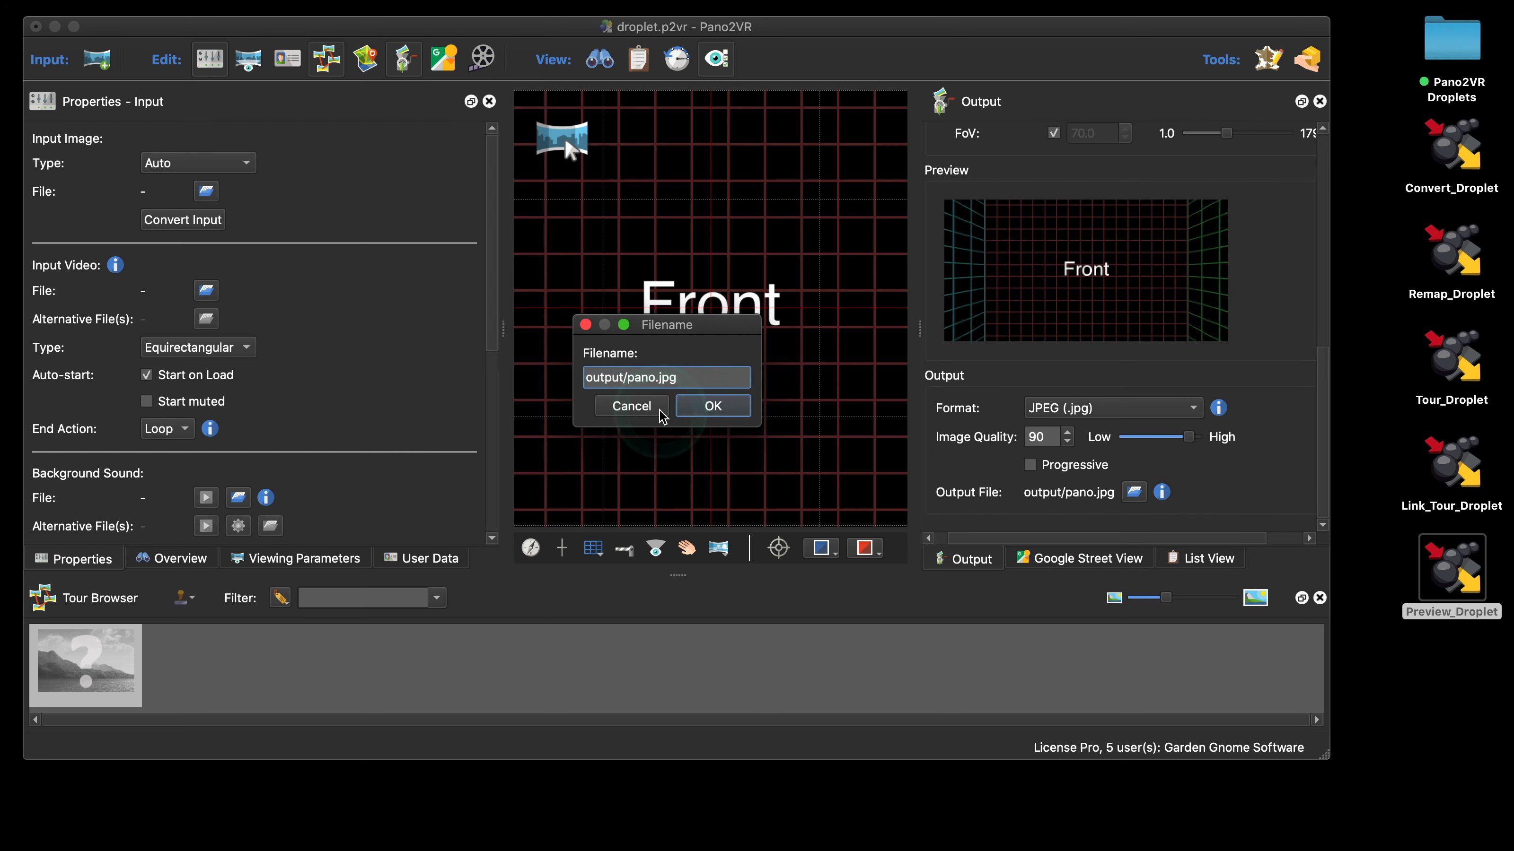
key(BackSpace)
key(BackSpace)
key(BackSpace)
text(review)
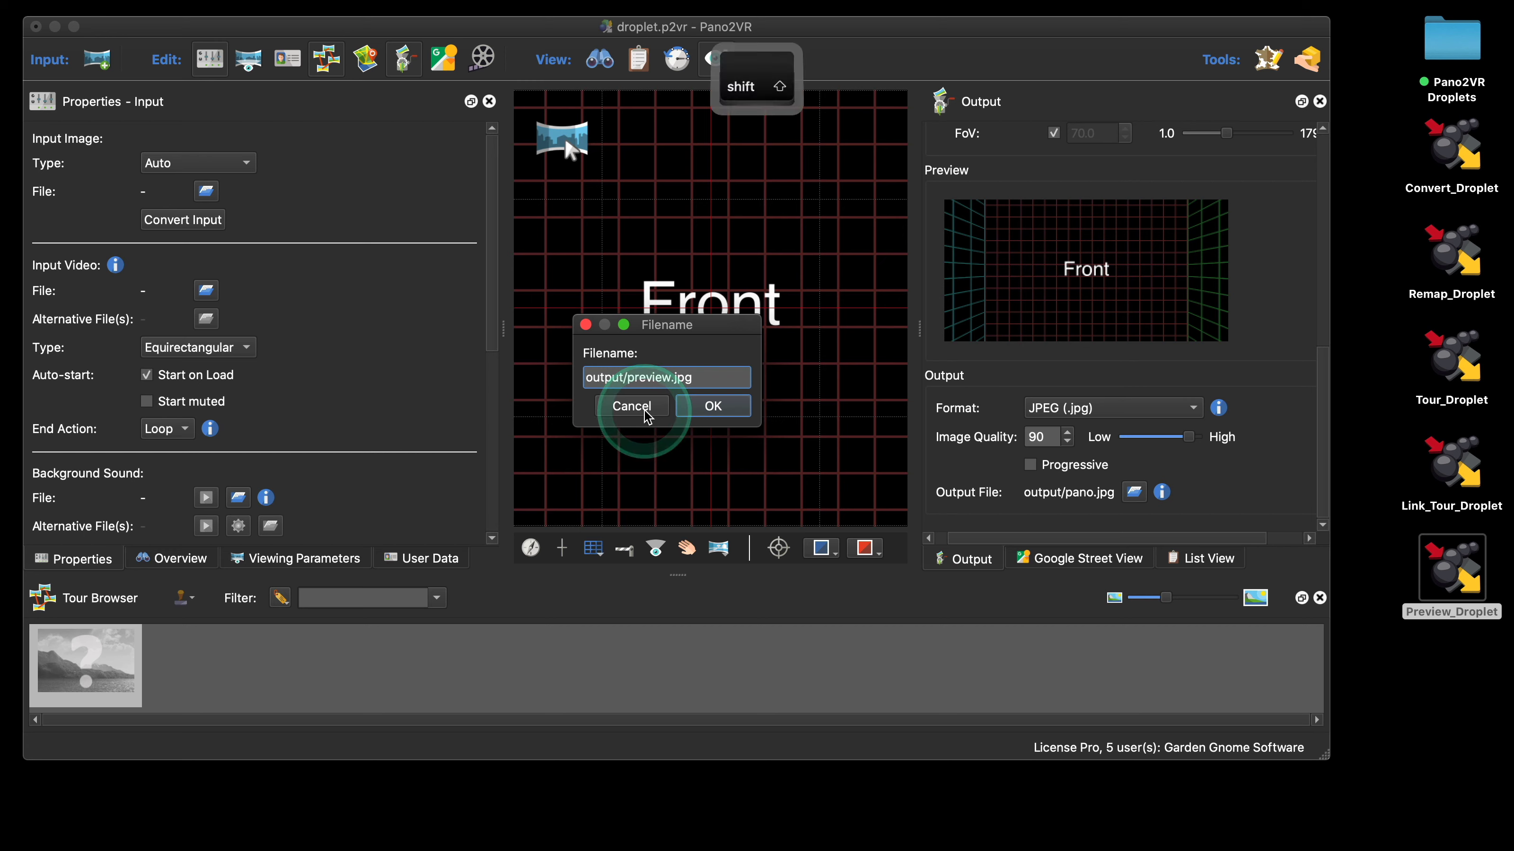
text(Twitter)
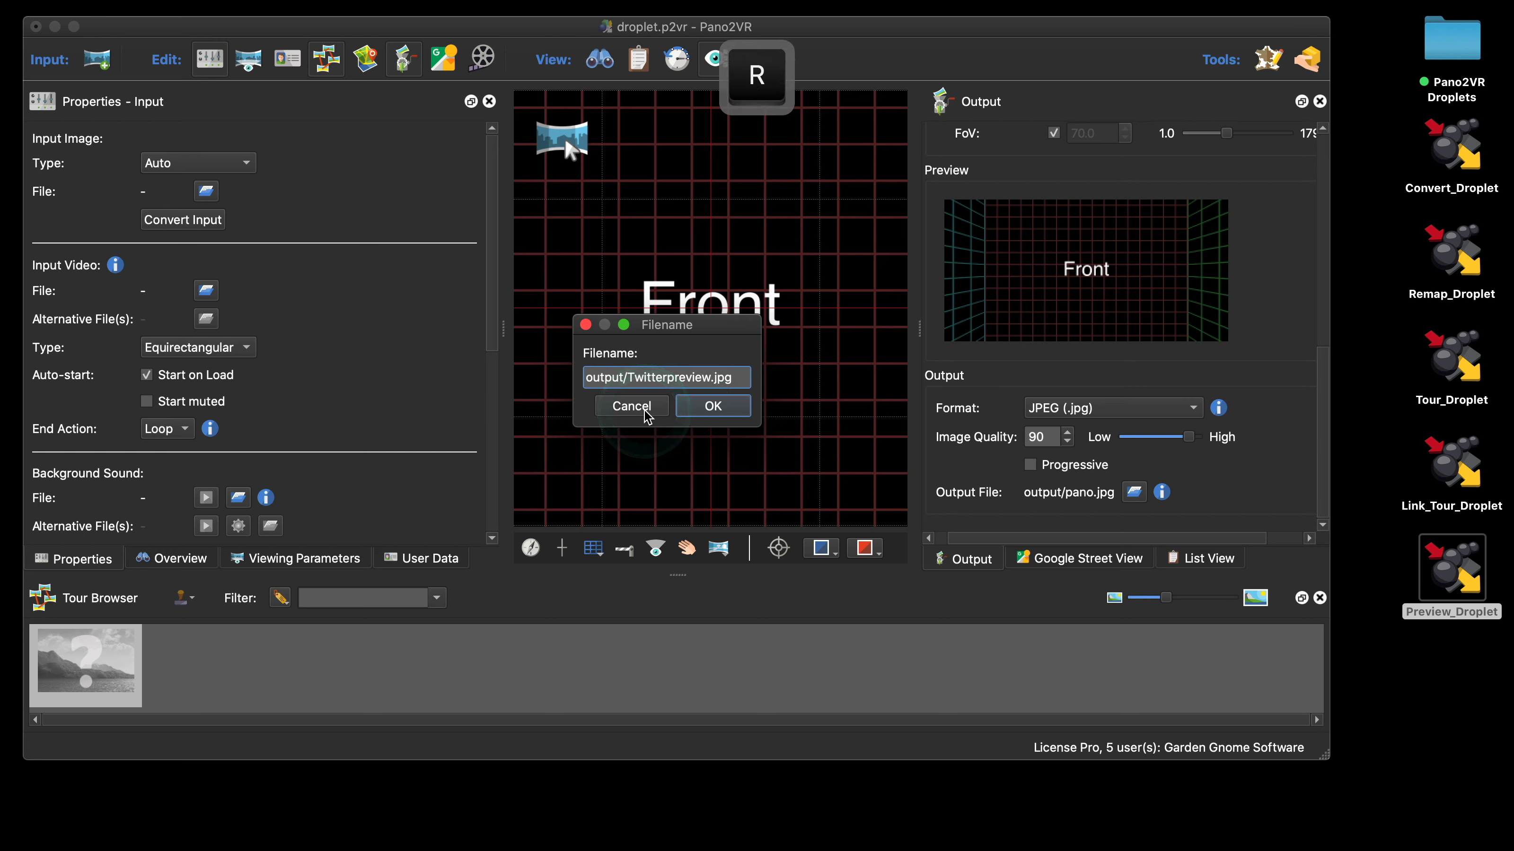
click(693, 410)
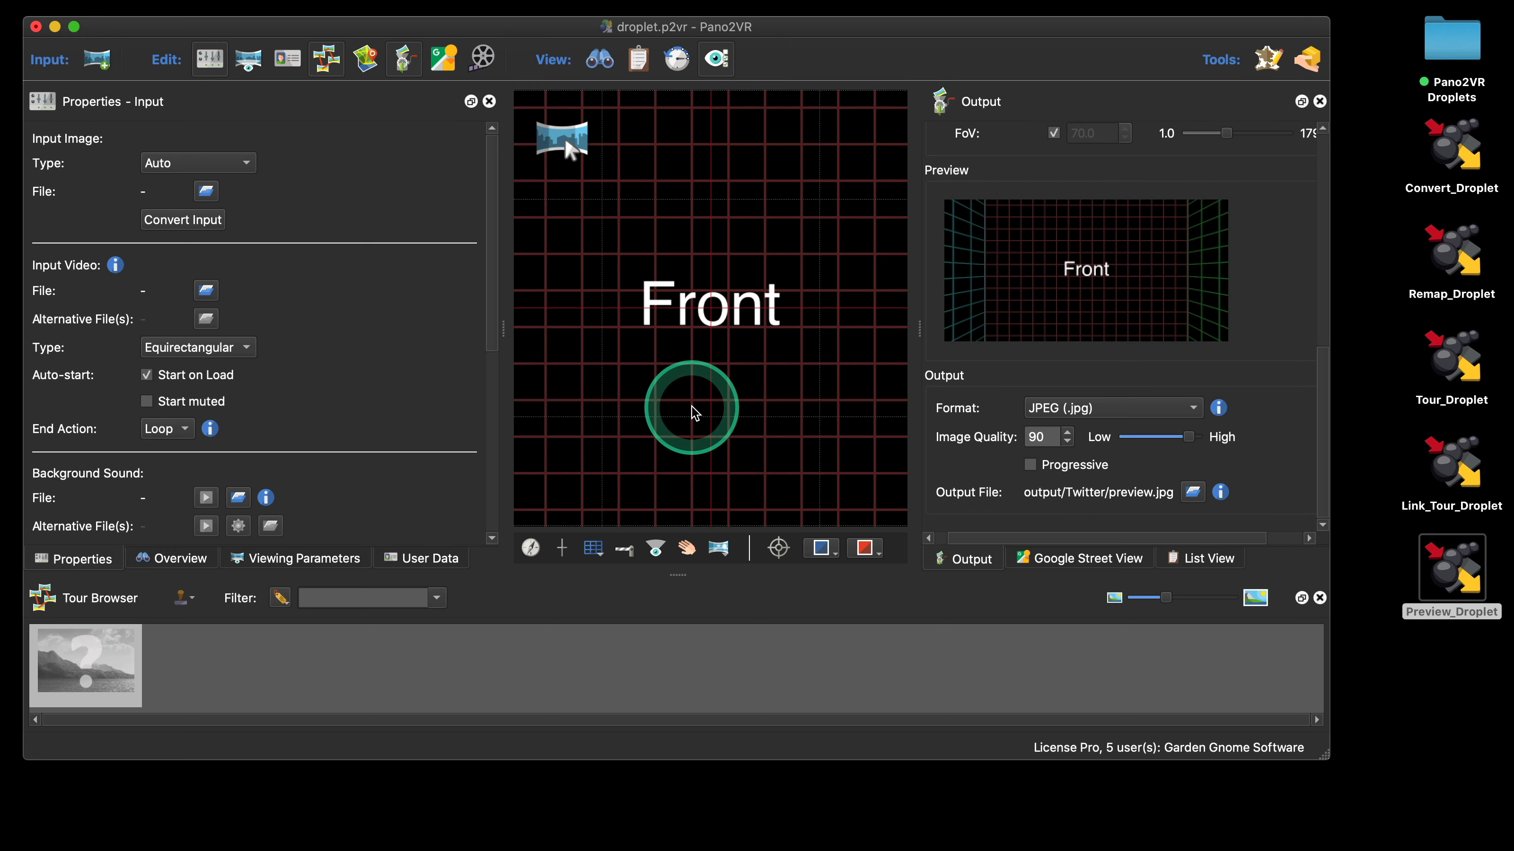
click(36, 26)
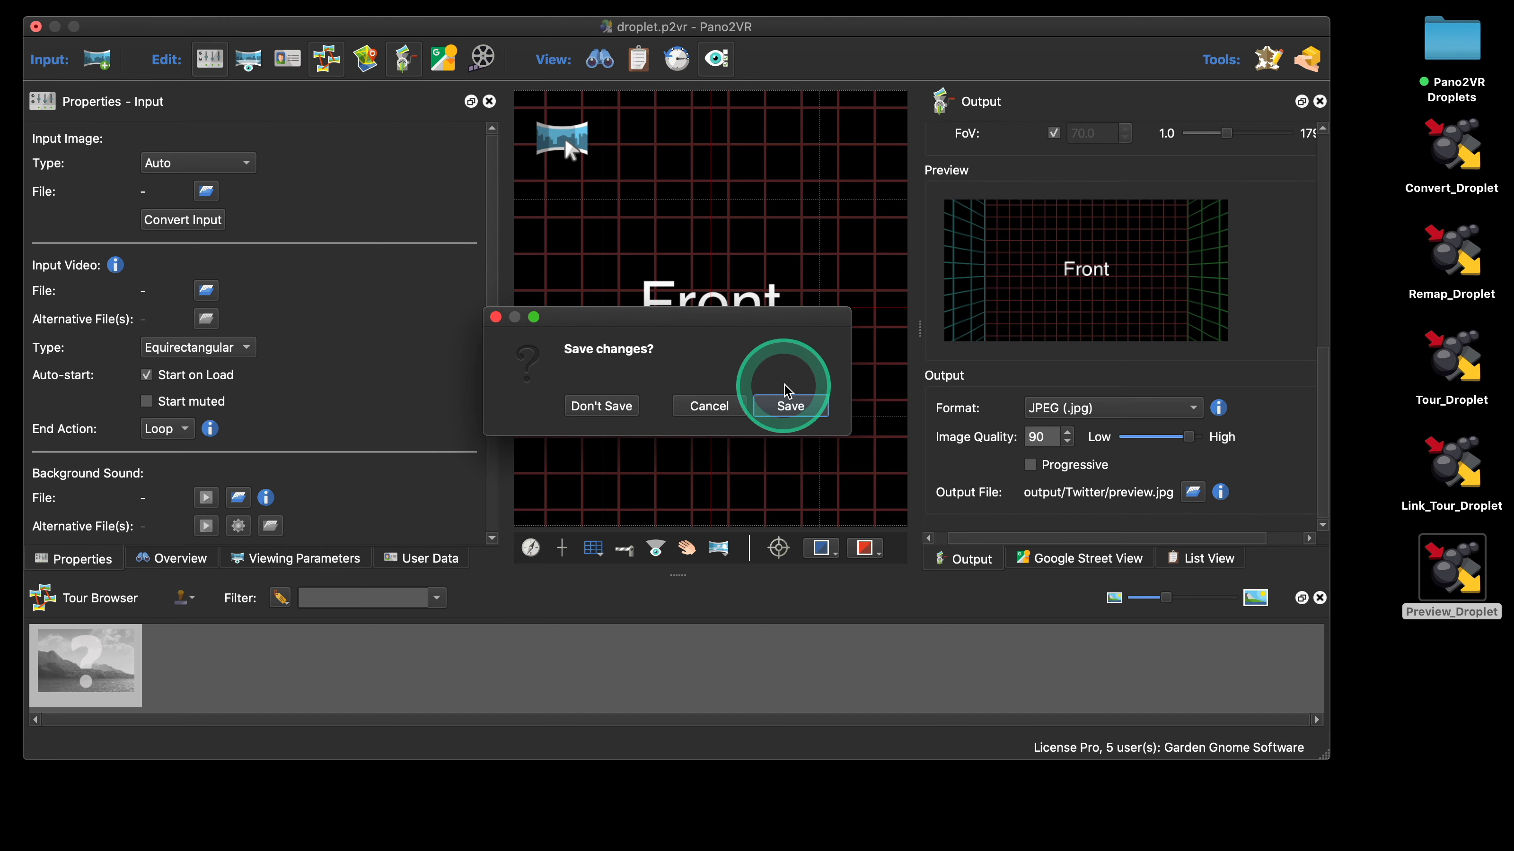
click(788, 399)
Process the Tour folder's Park_01.jpg with Preview_Droplet and open the output folder's Twitter folder
click(1451, 570)
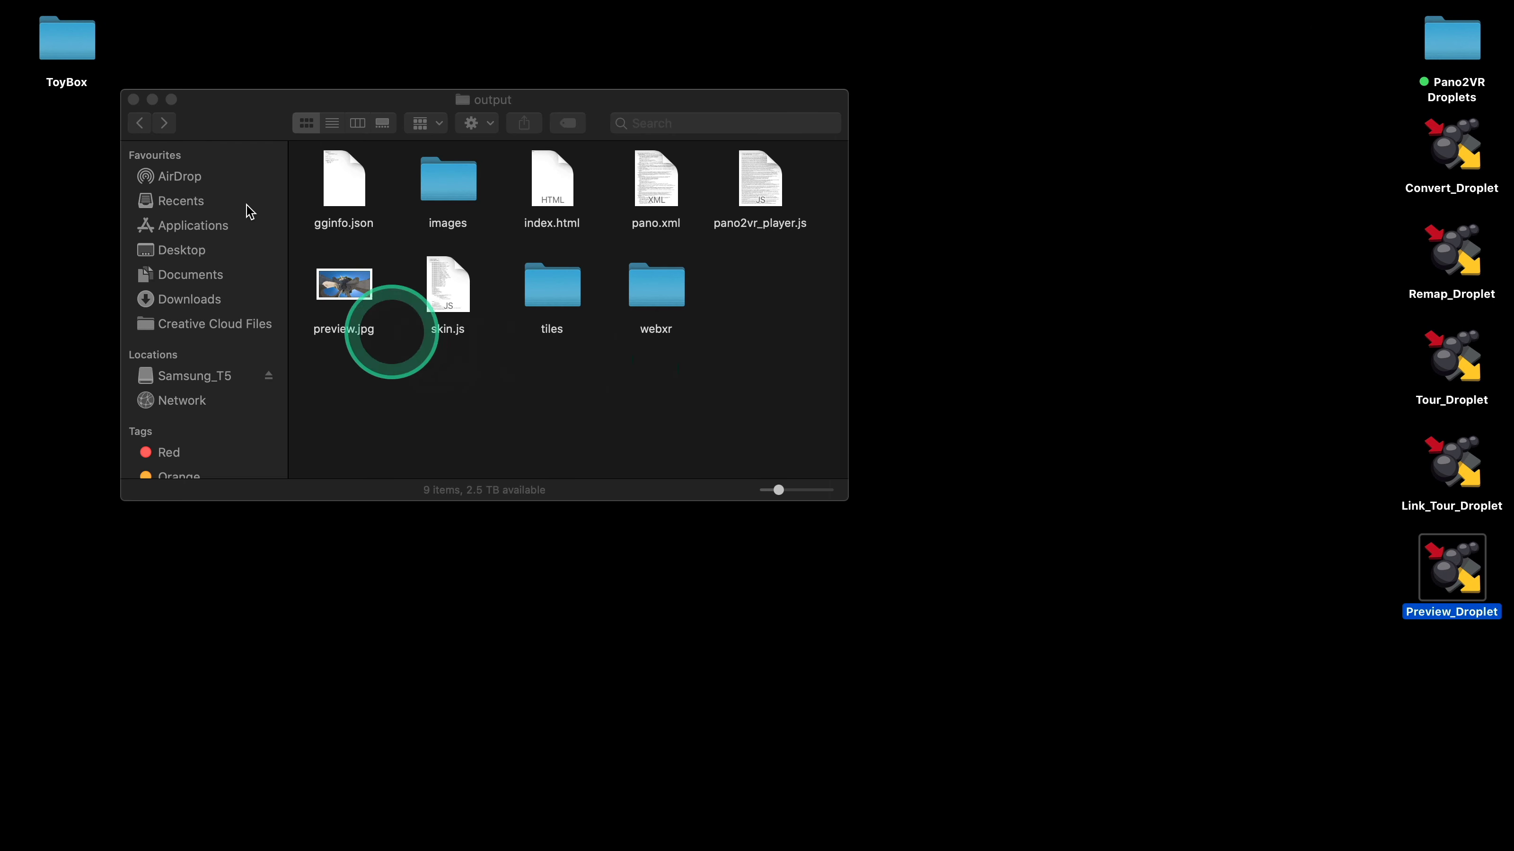
click(140, 123)
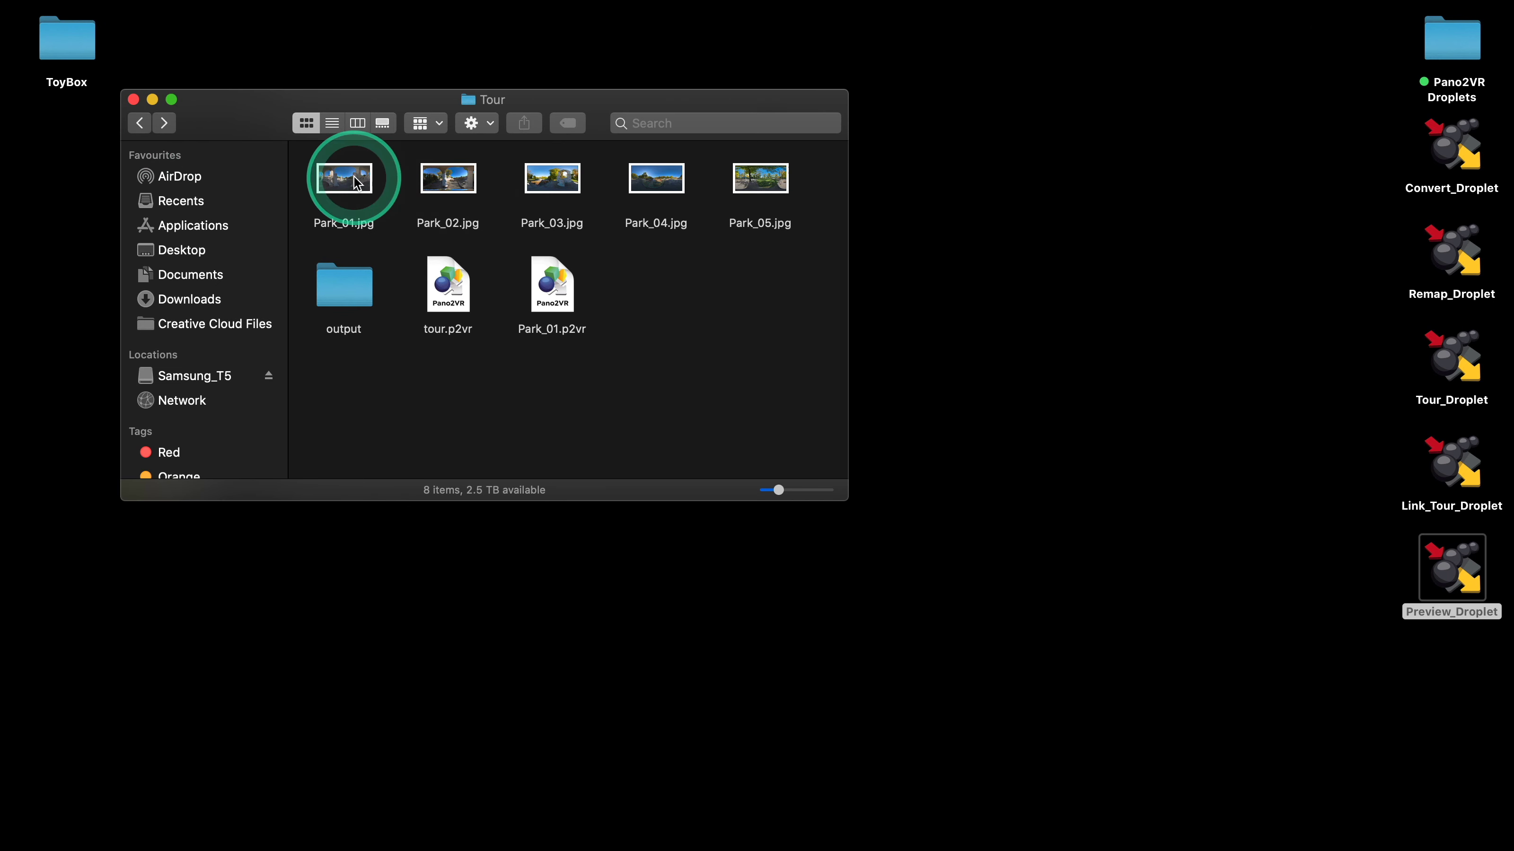
drag(356, 181, 1460, 566)
click(534, 335)
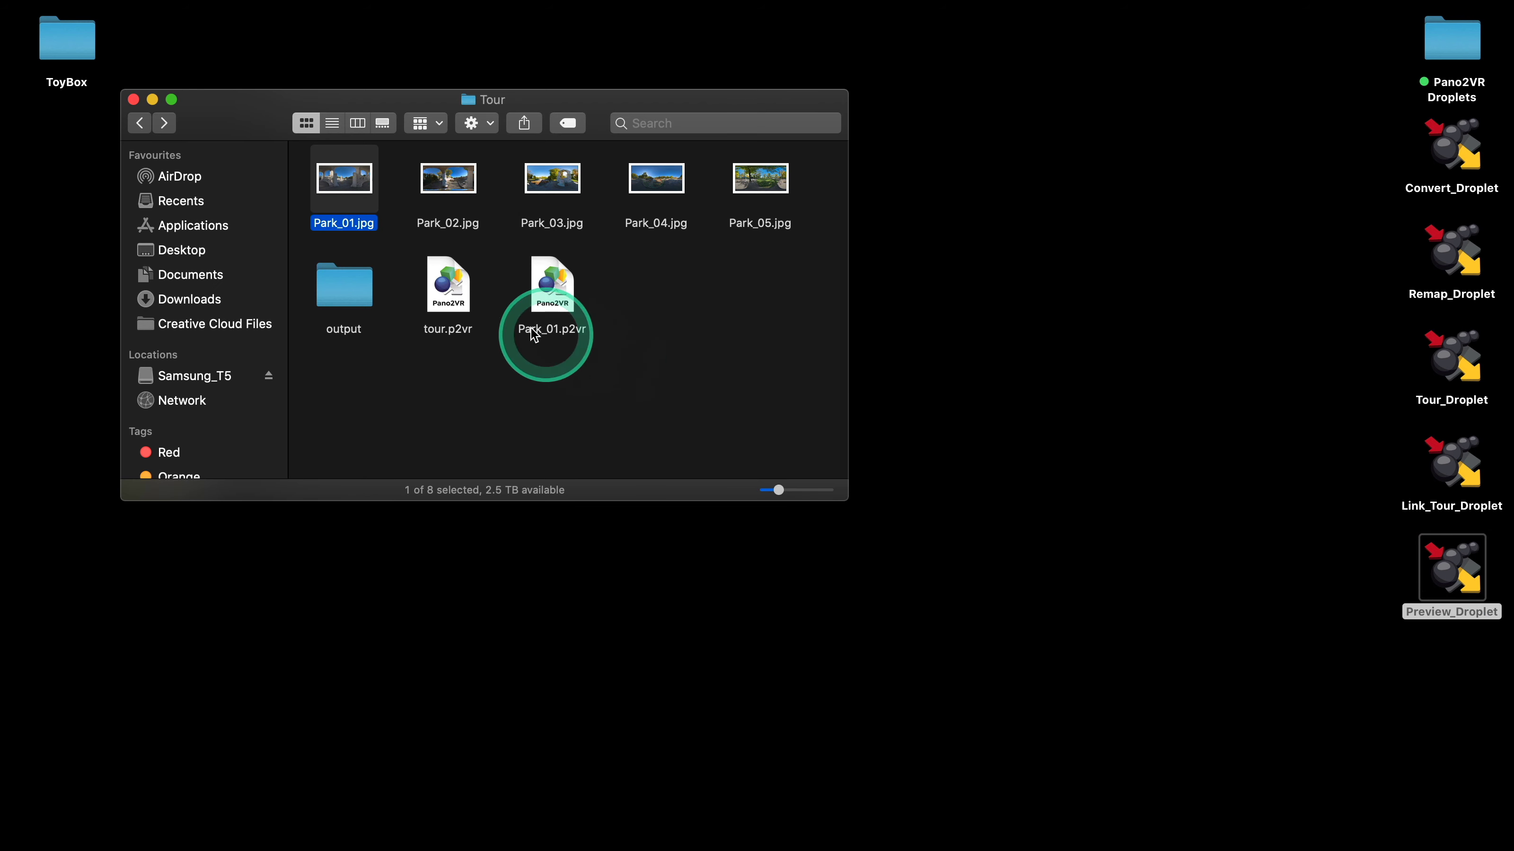
double_click(337, 272)
double_click(545, 393)
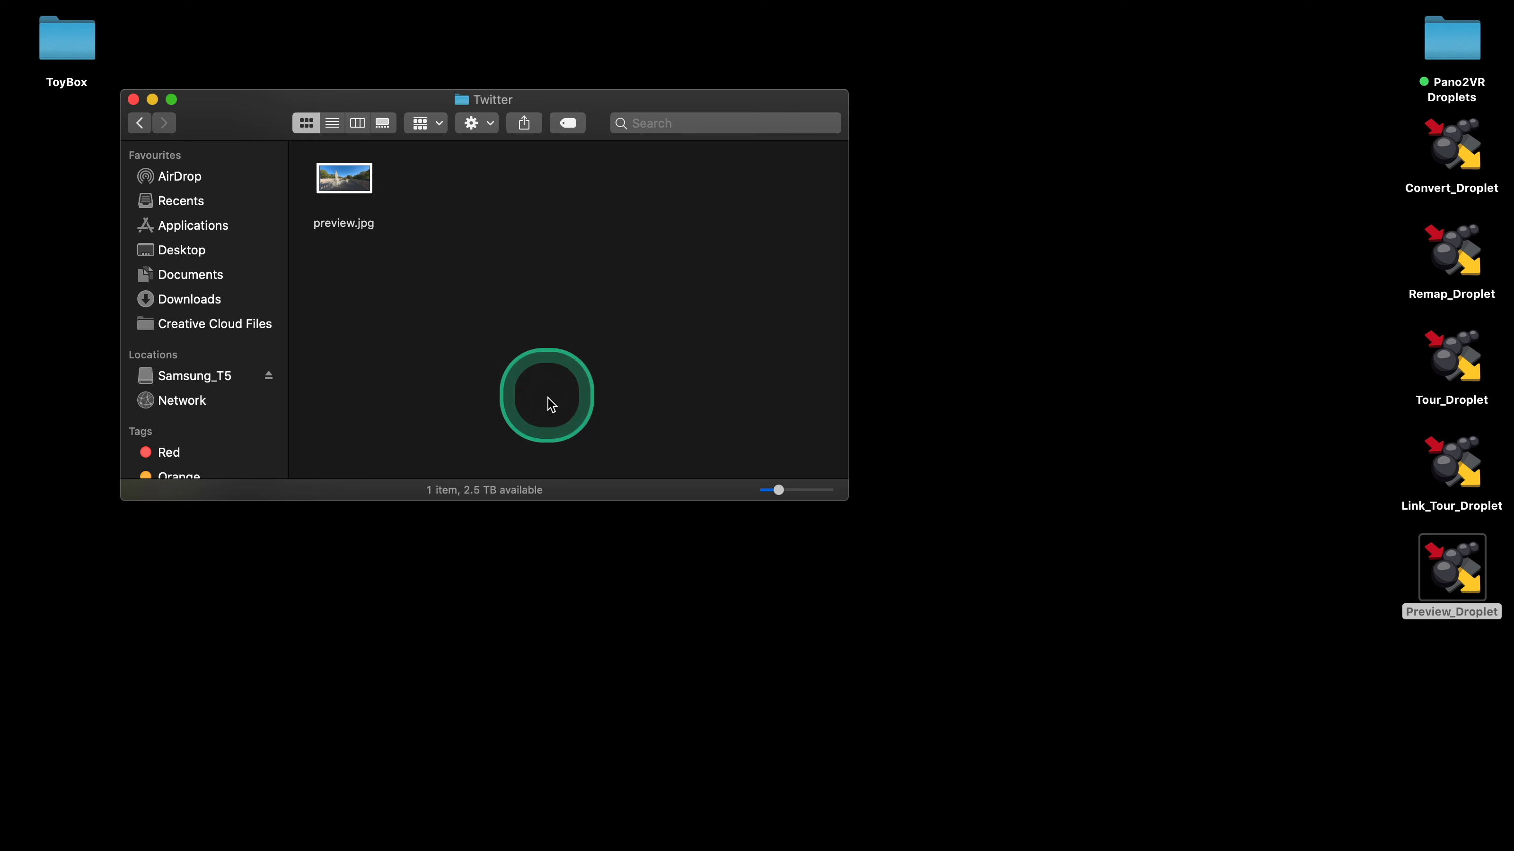
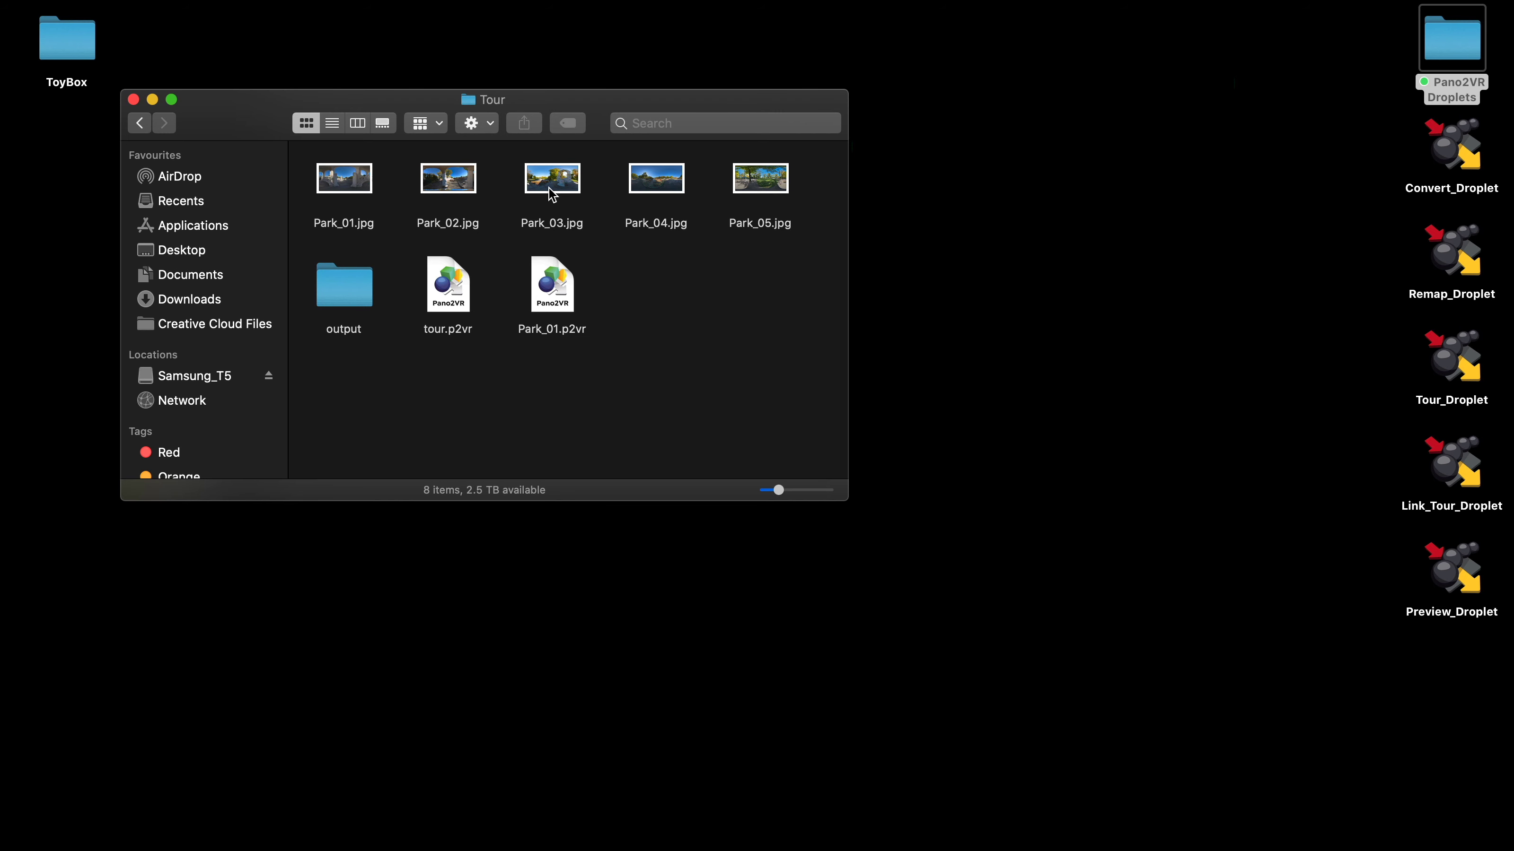
Switch to Pano2VR and load Park_01.jpg through Park_05.jpg from the Tour folder into an empty project
mouse_move(790, 847)
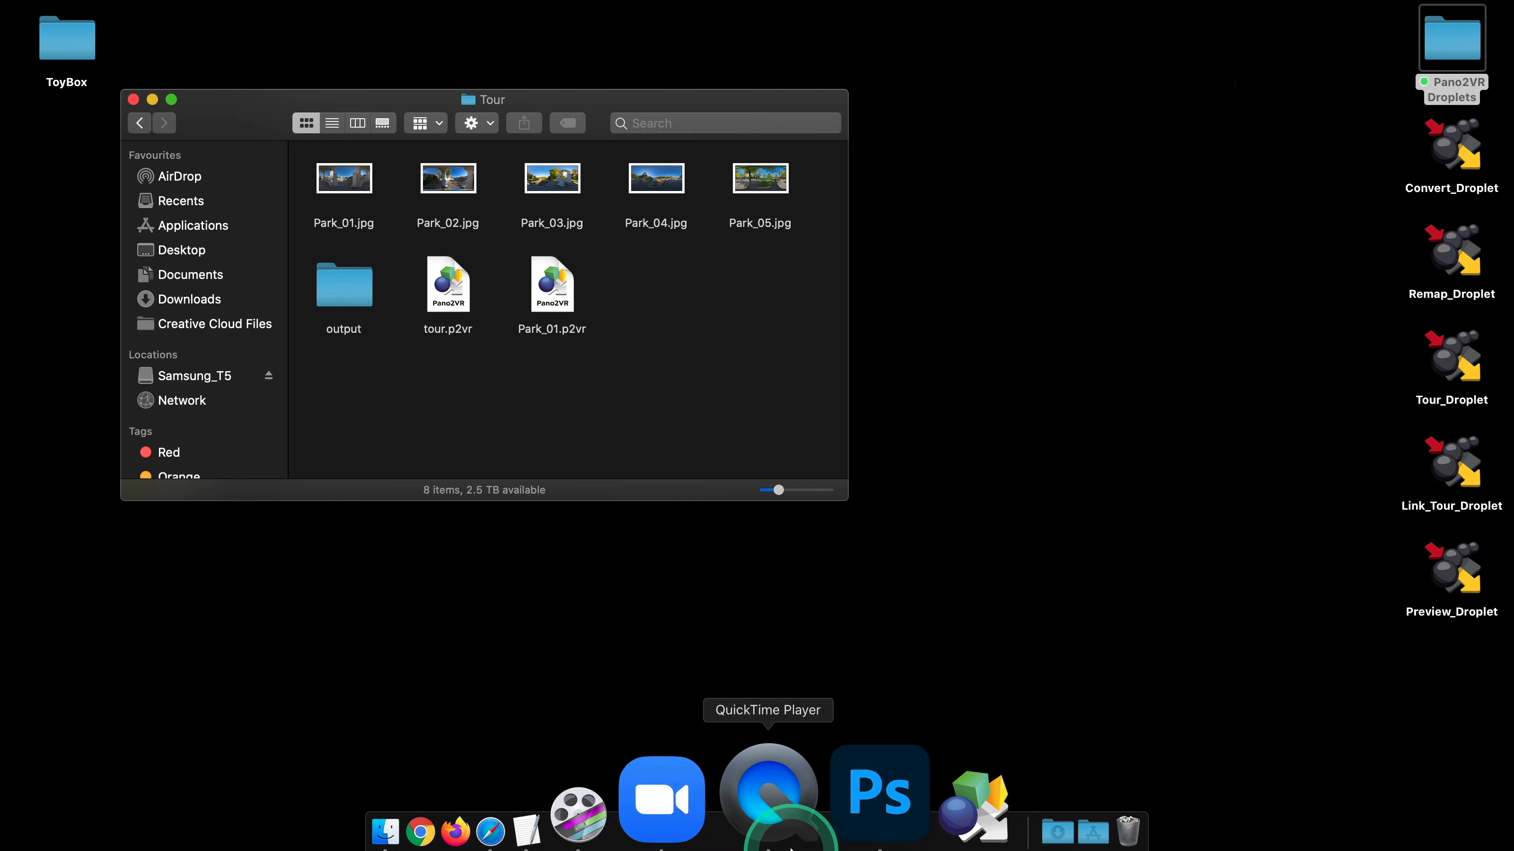
click(858, 801)
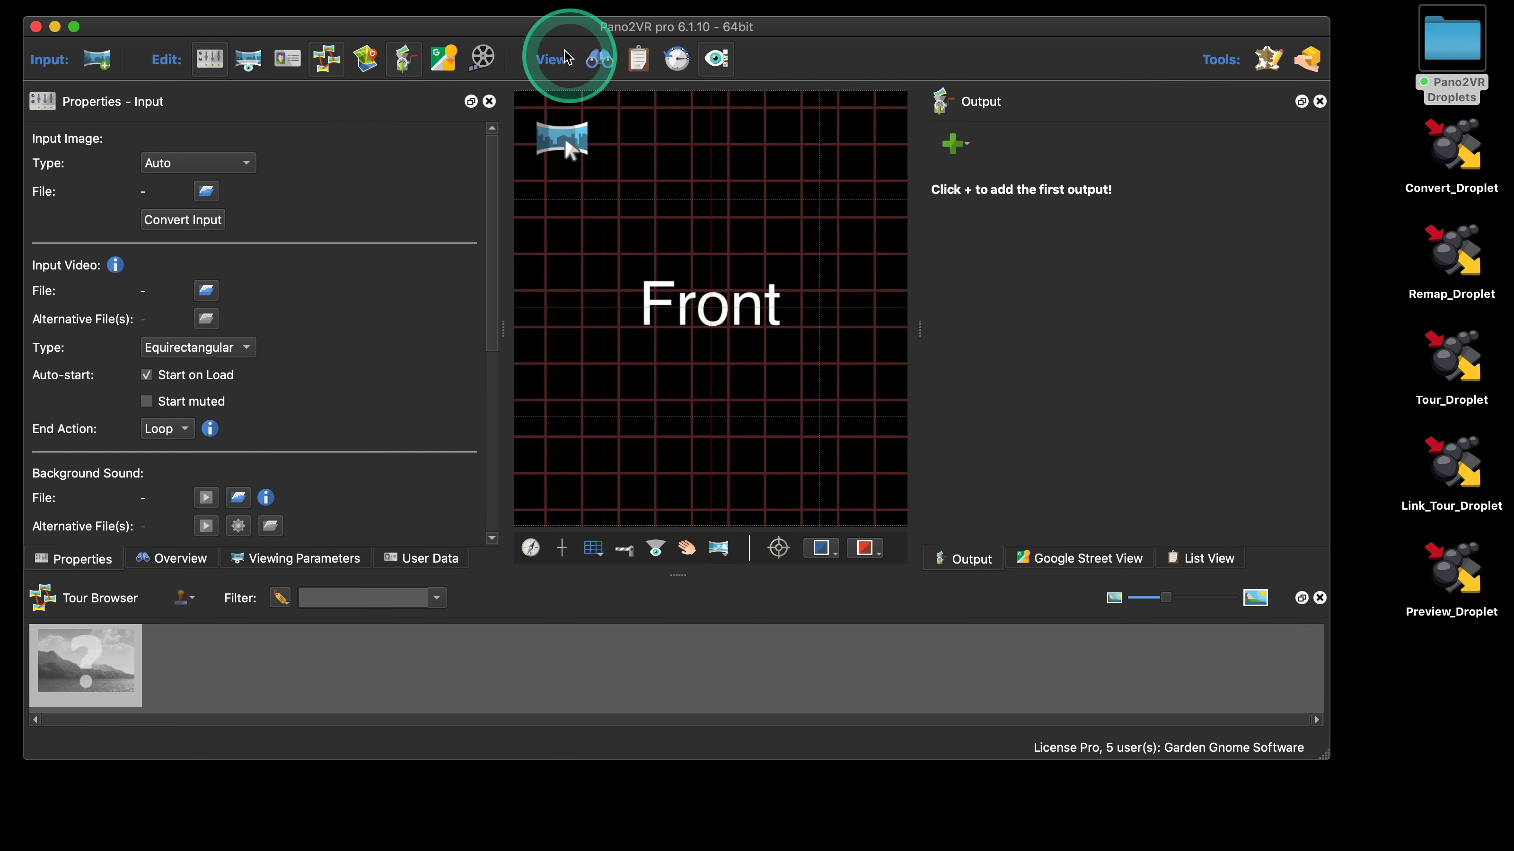
drag(560, 25, 589, 298)
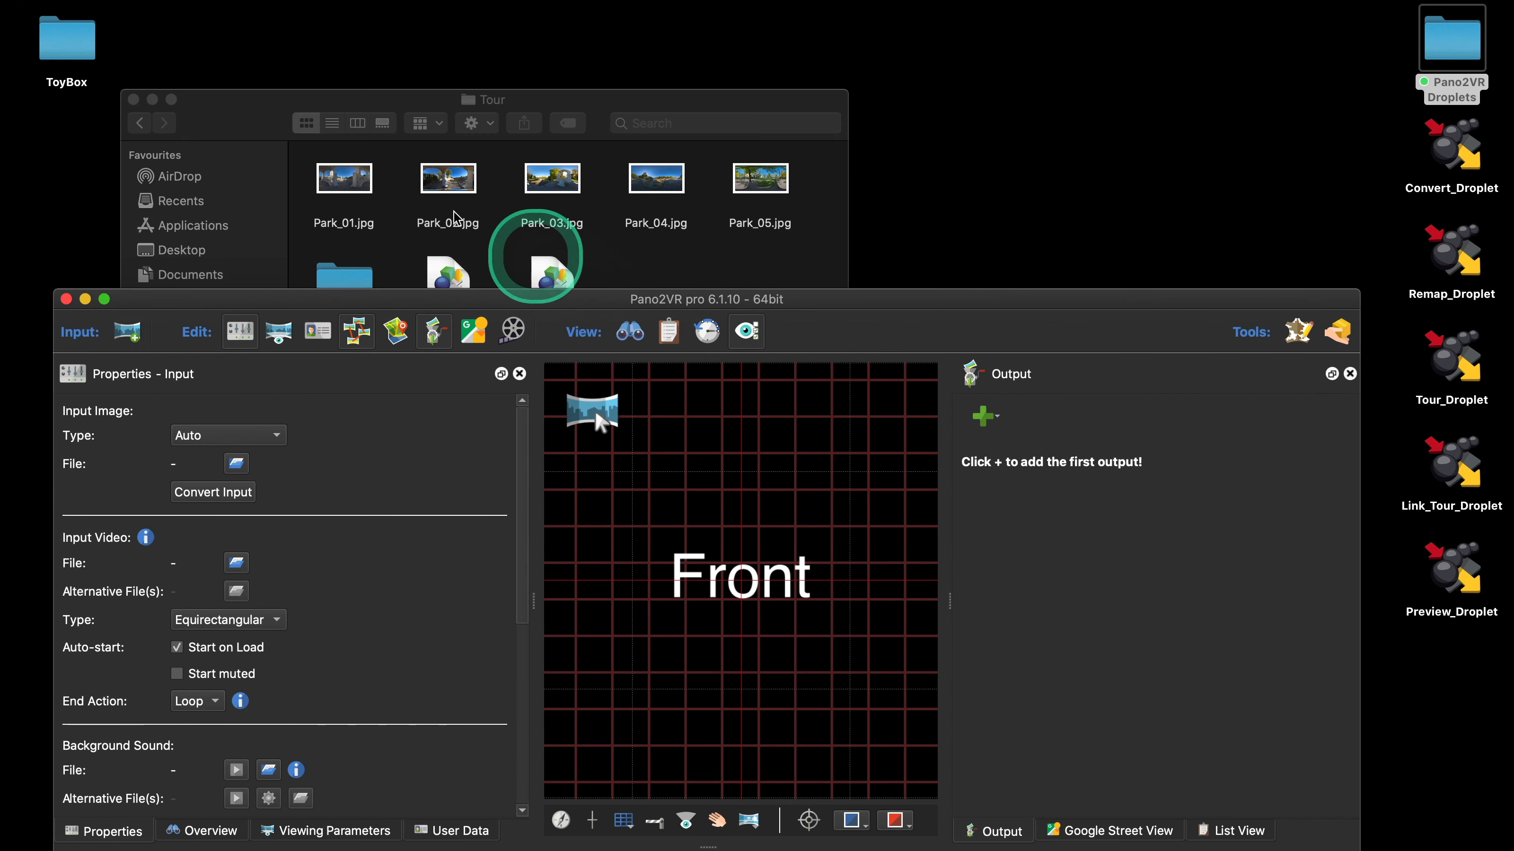
click(349, 176)
shift+click(761, 182)
drag(656, 182, 743, 557)
drag(972, 301, 979, 106)
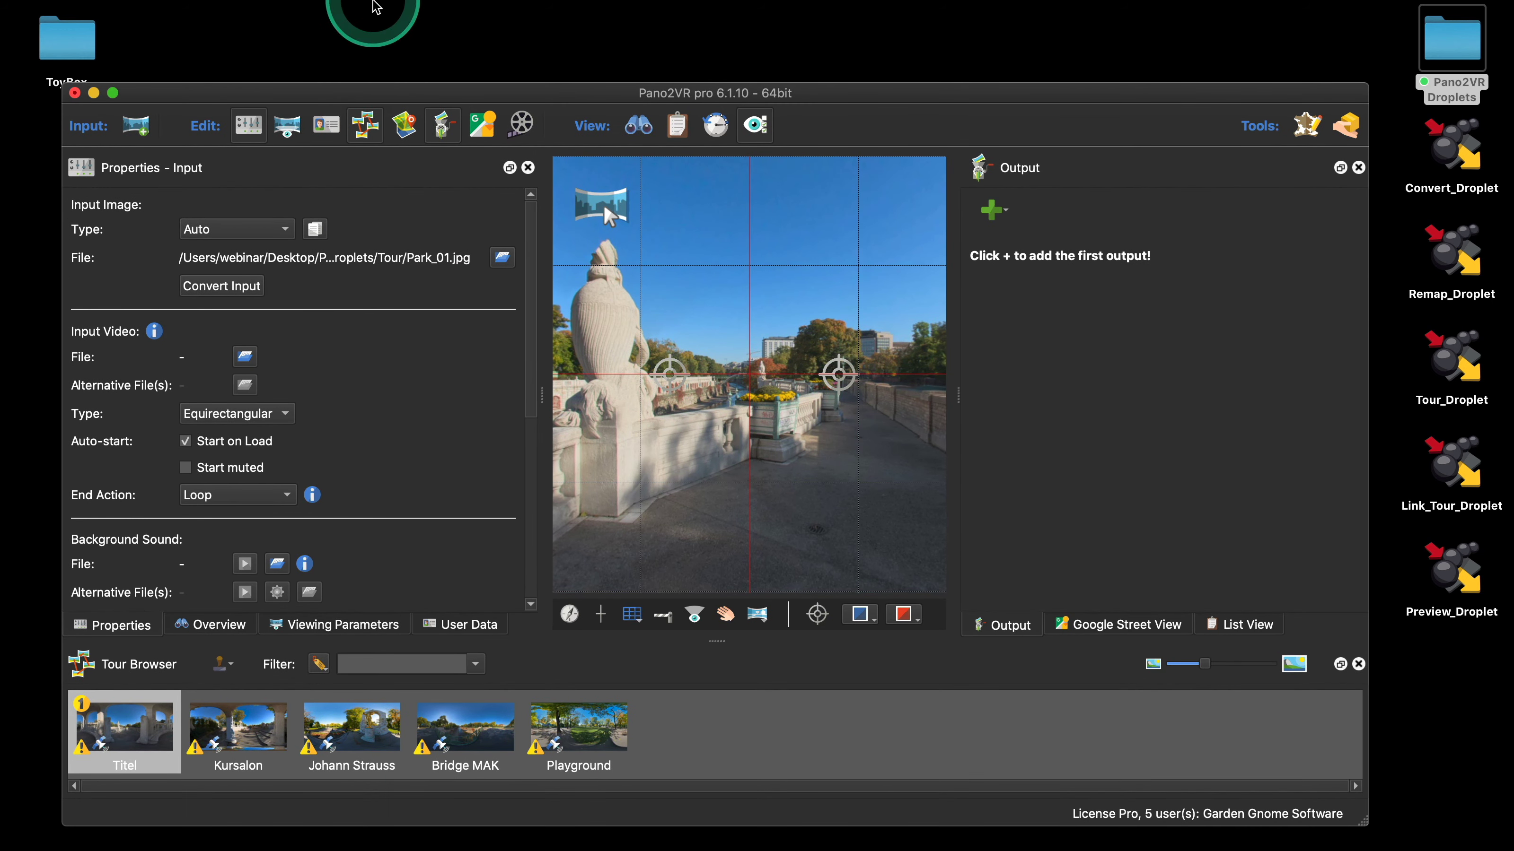
click(345, 10)
mouse_move(390, 131)
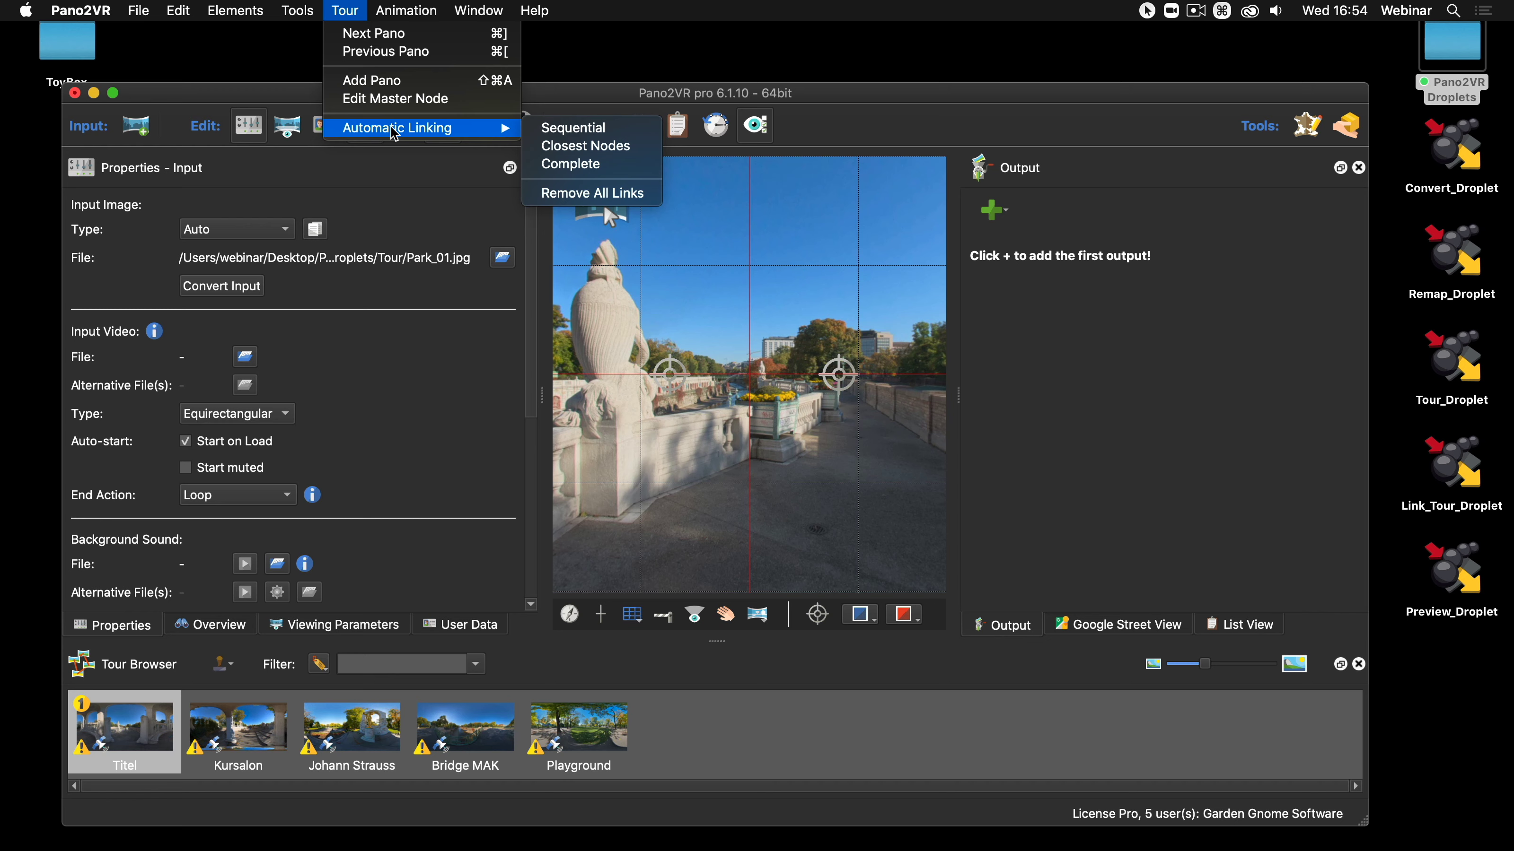
click(803, 446)
Try linking the Titel panorama to Kursalon with a point hotspot in the viewer, then delete that hotspot
drag(229, 733, 748, 433)
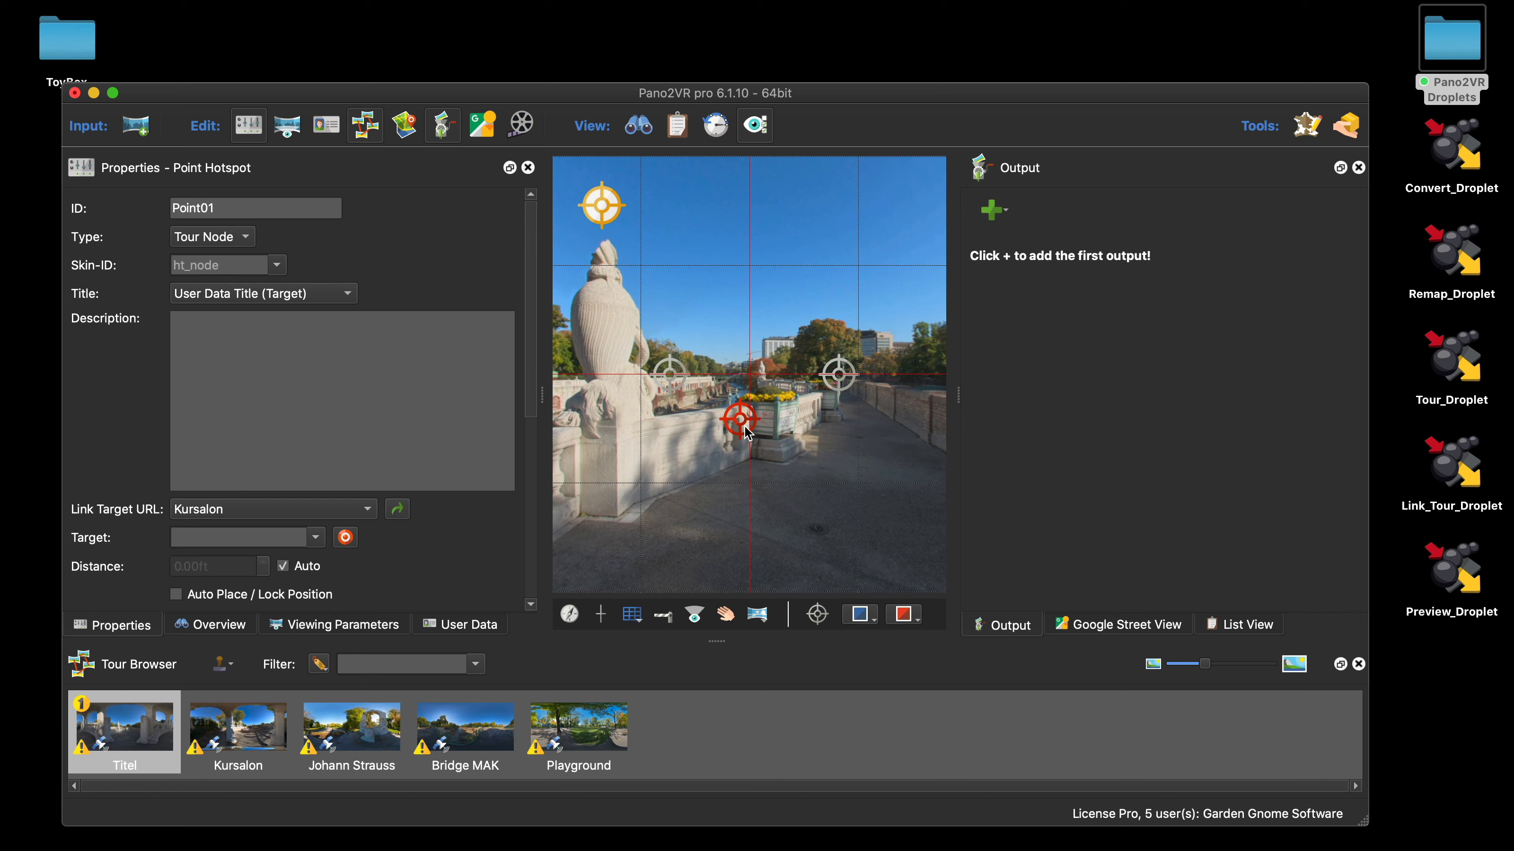
drag(748, 434, 758, 389)
click(736, 400)
key(BackSpace)
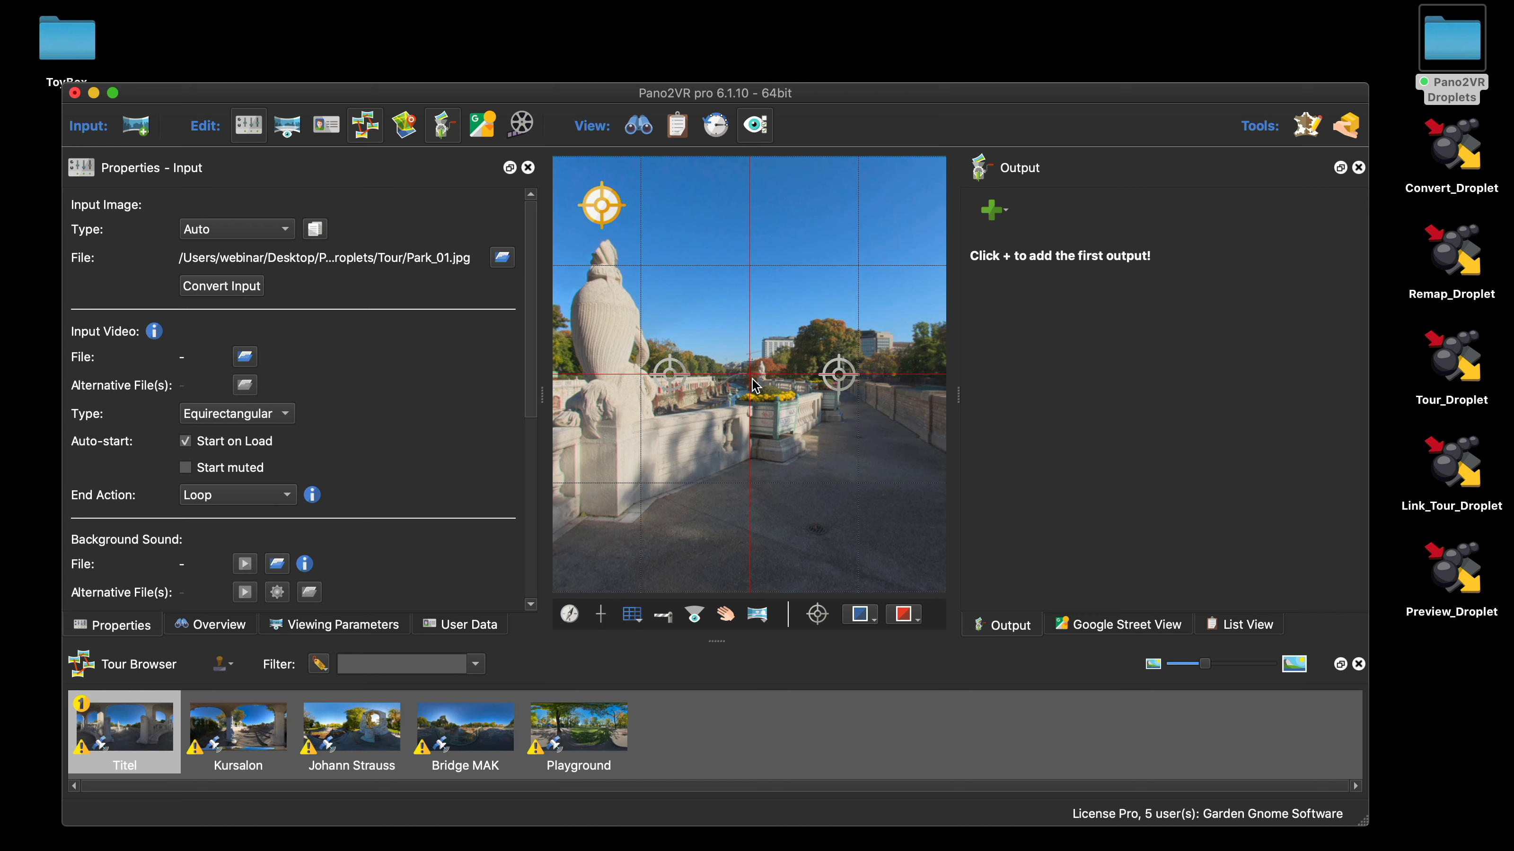
Close the tour project window, clear the image selection in the Tour folder and move the folder window nearer the middle of the desktop
click(74, 93)
click(663, 478)
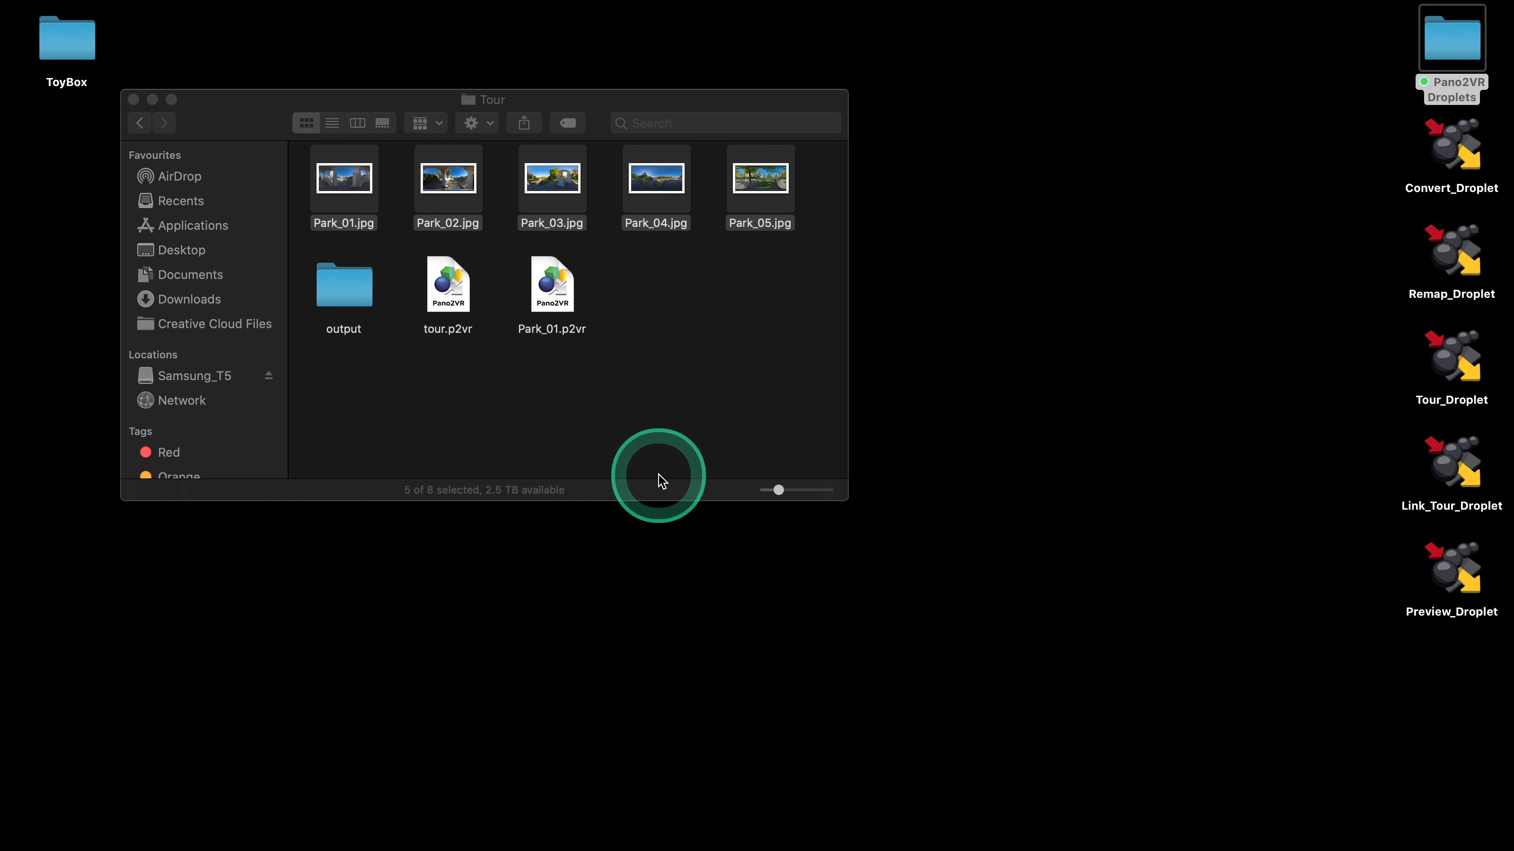
click(709, 449)
drag(275, 121, 538, 155)
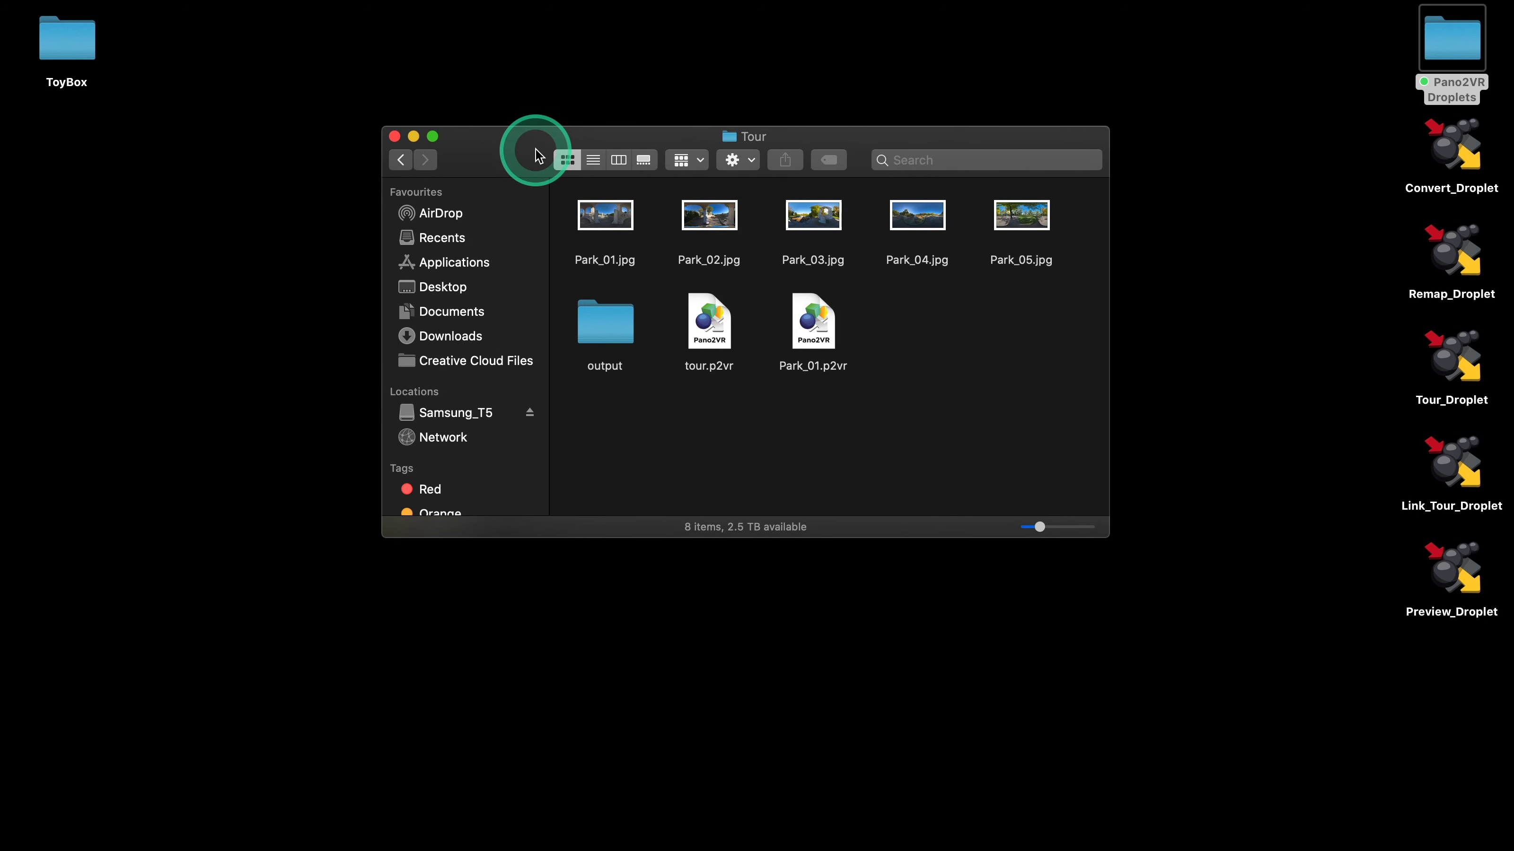
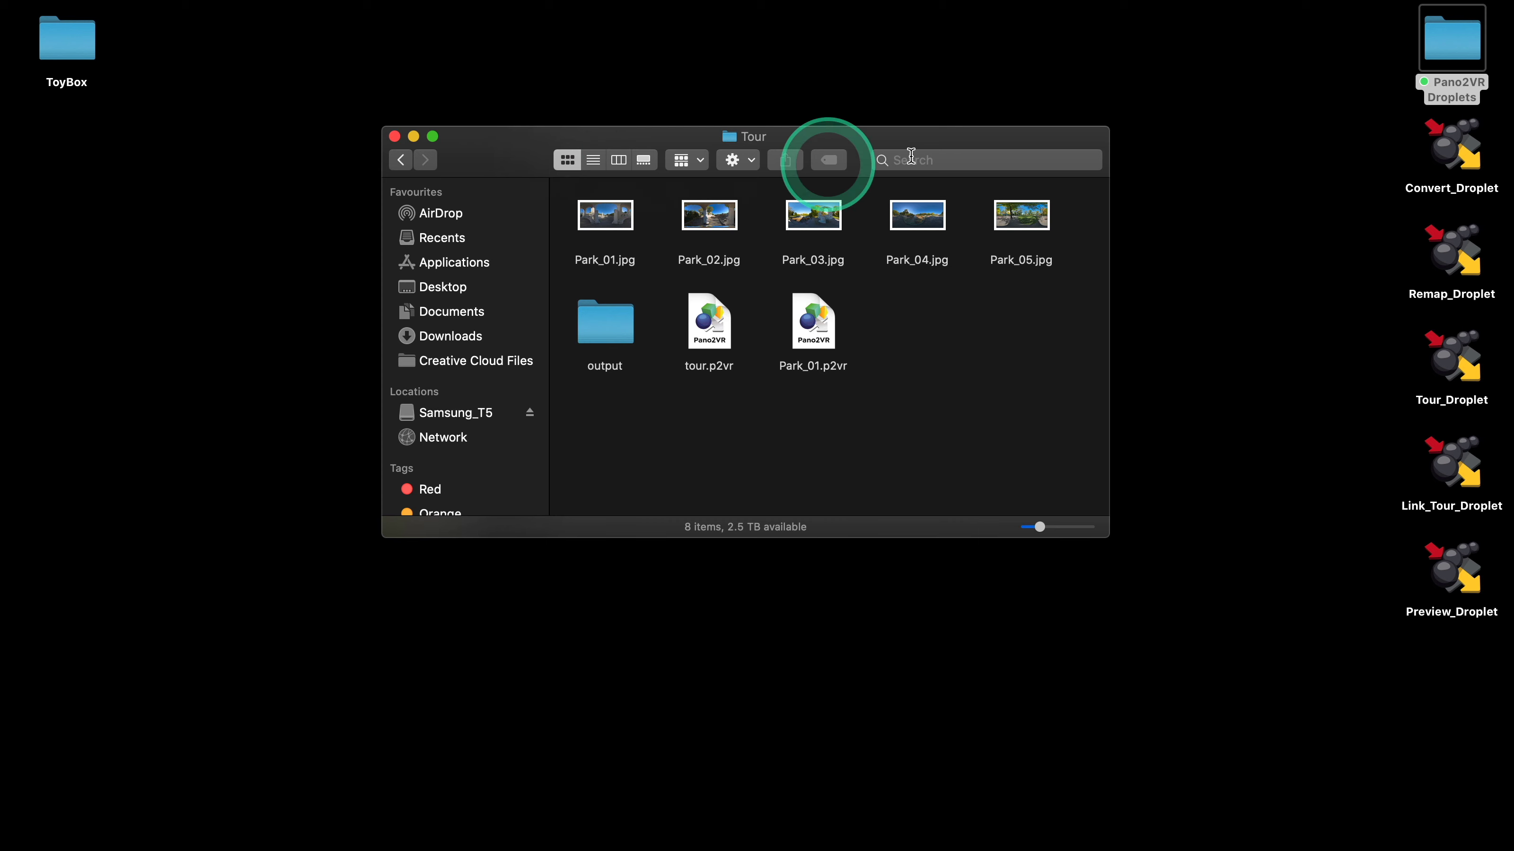
Open Convert_Droplet's project, examine its transformation settings, format and output file, and close the project
click(1448, 143)
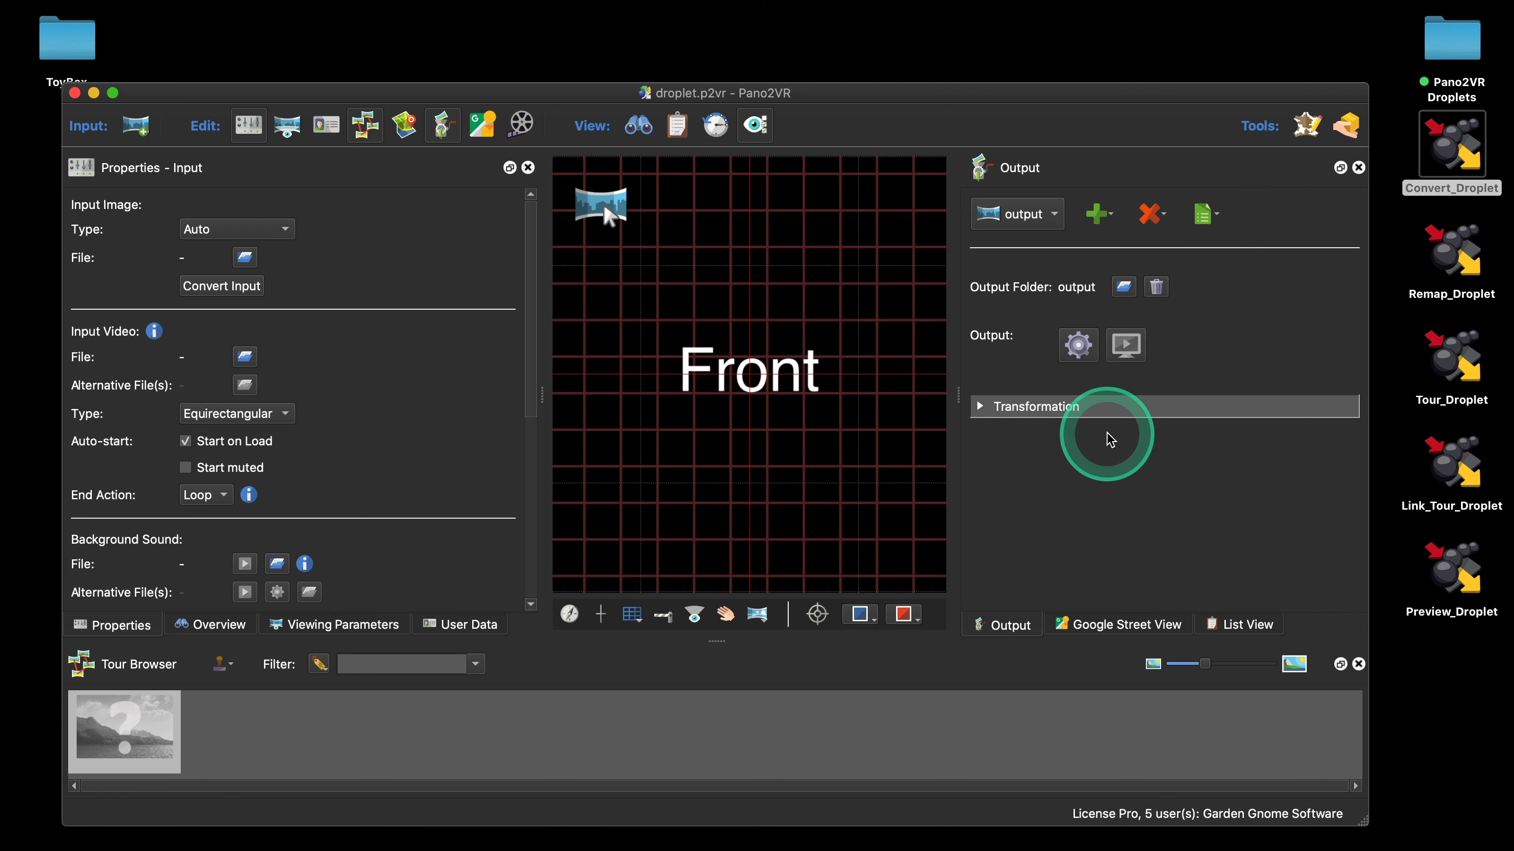
click(983, 406)
scroll(1132, 441, down, 2)
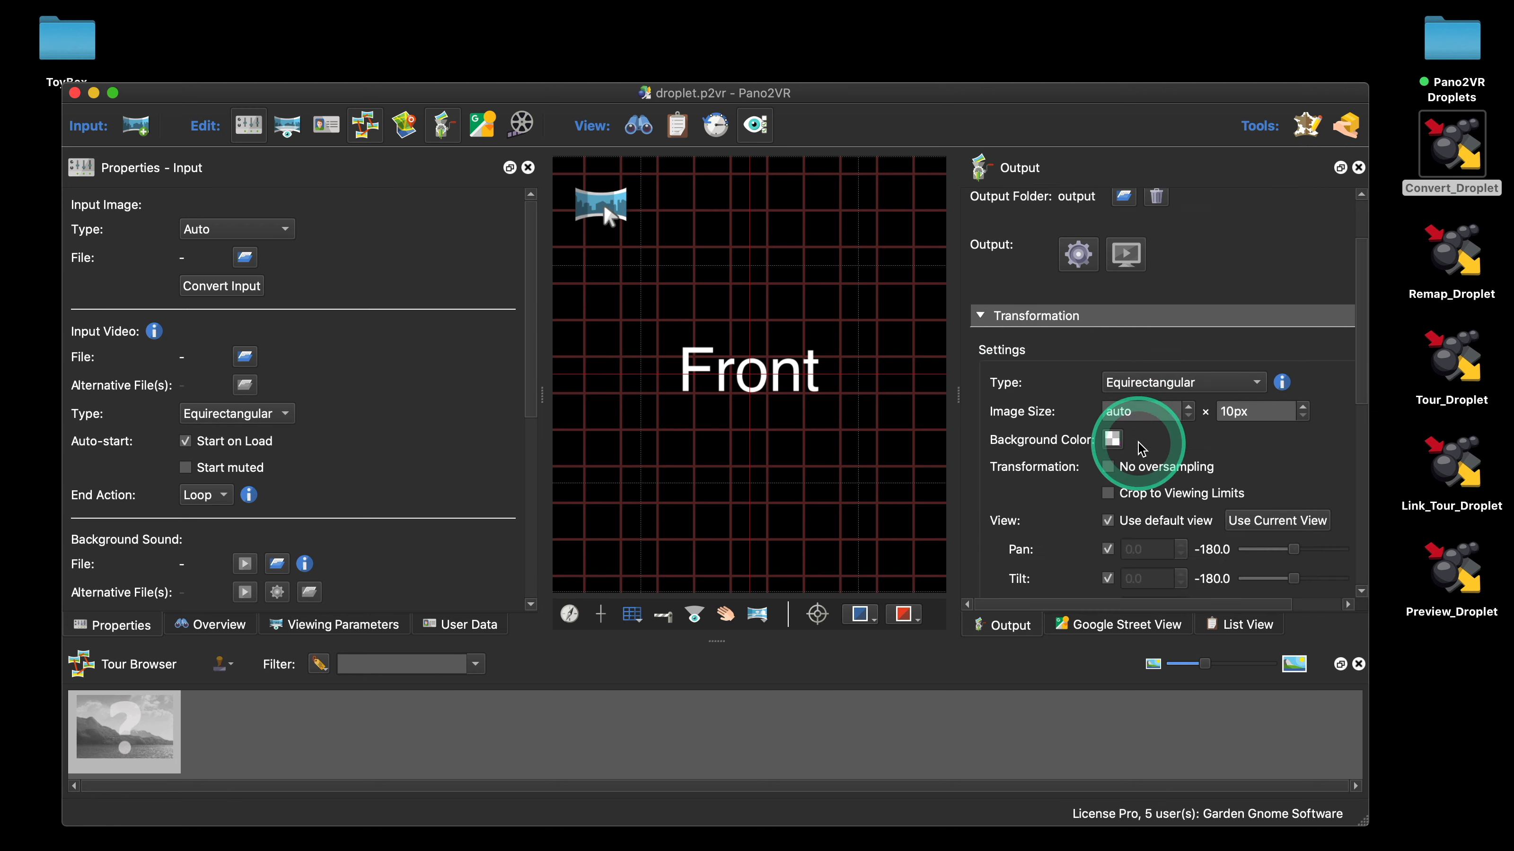
scroll(1142, 447, down, 5)
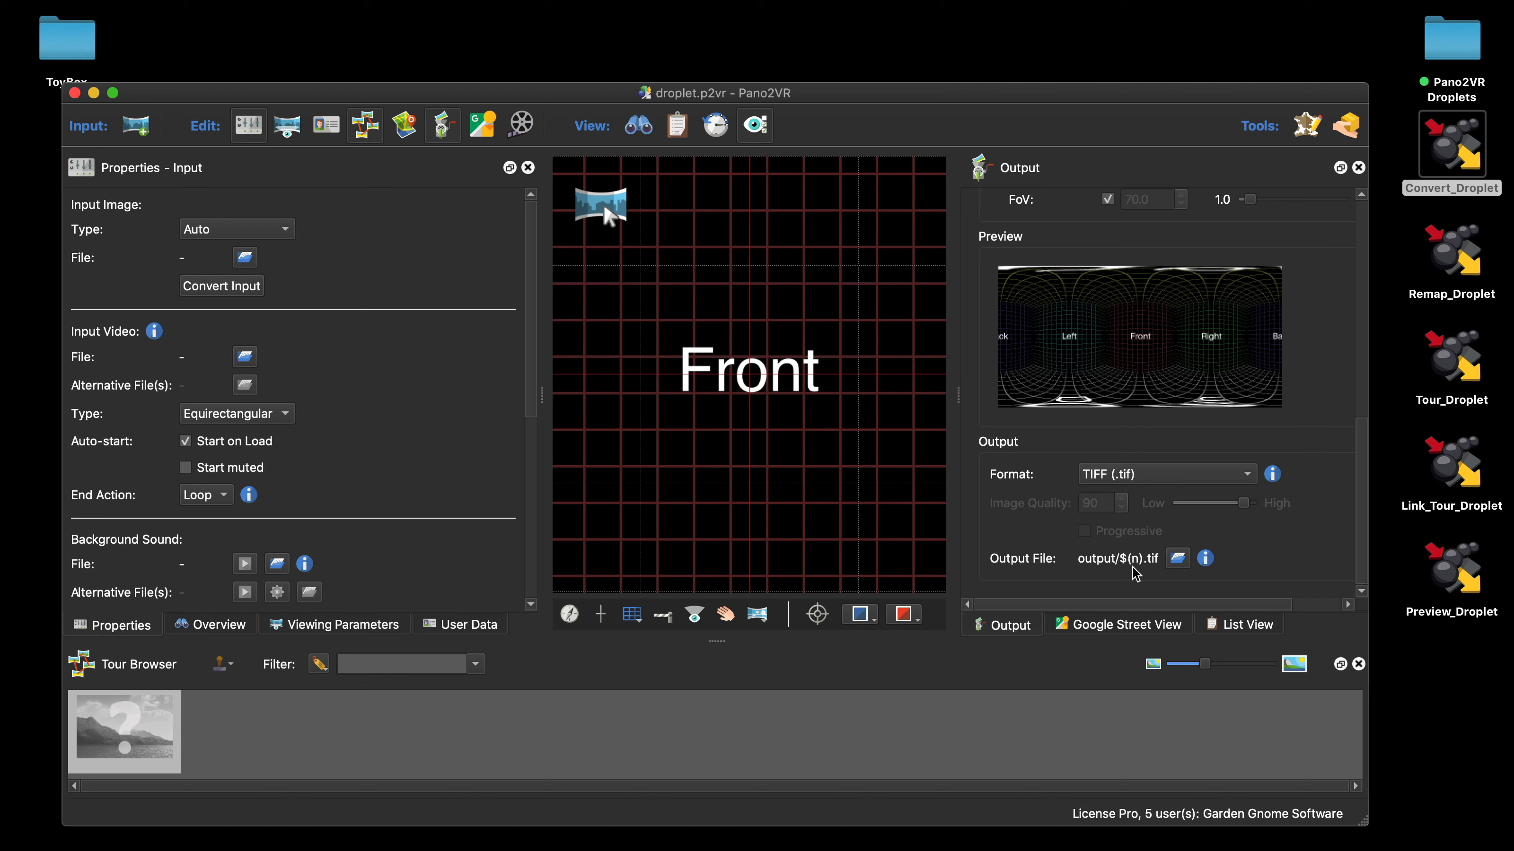
scroll(1136, 574, right, 1)
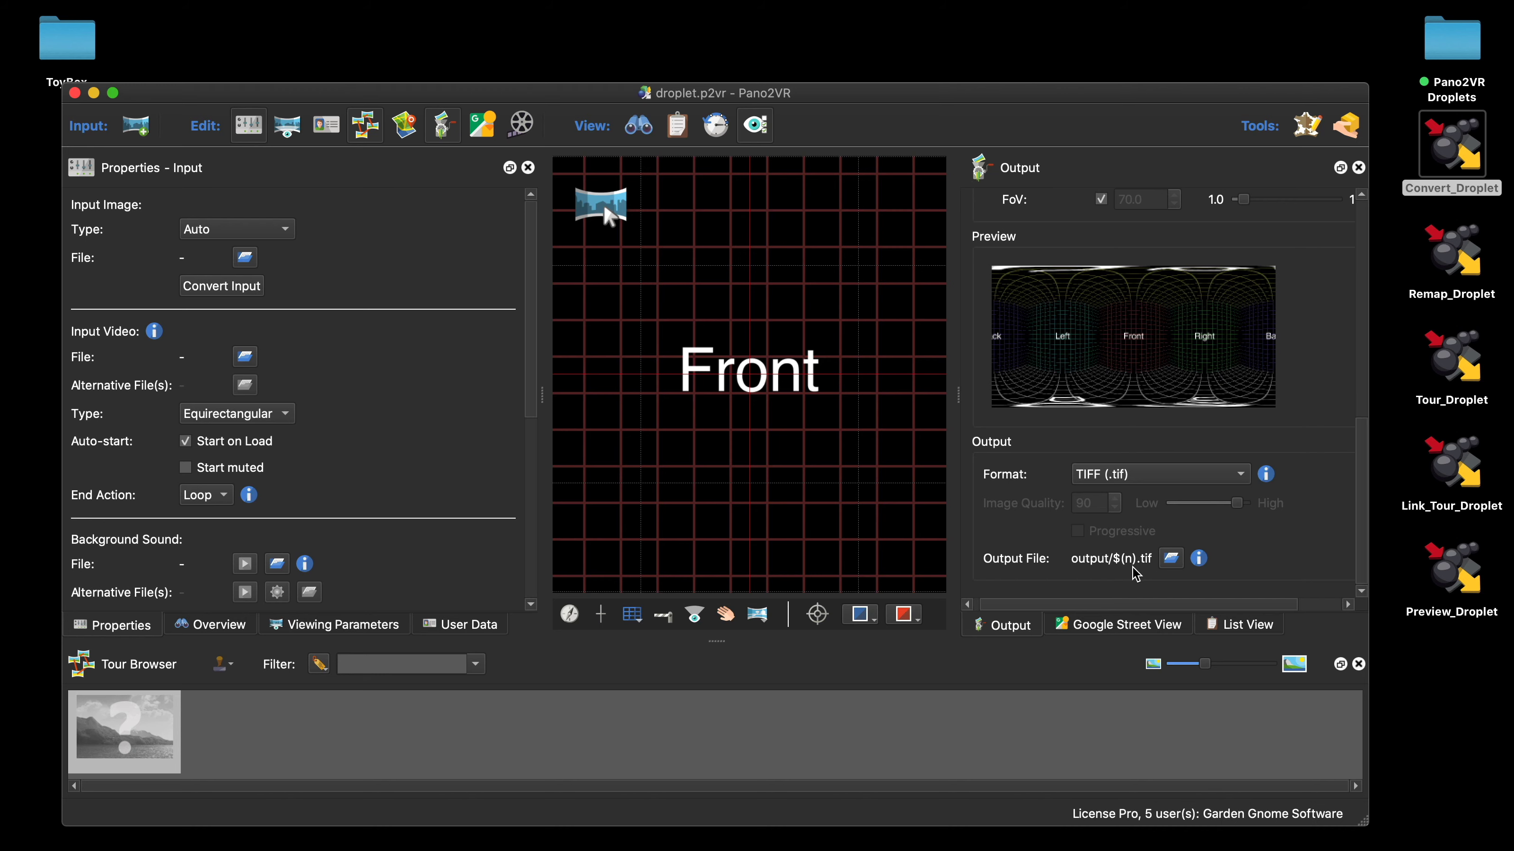
click(75, 94)
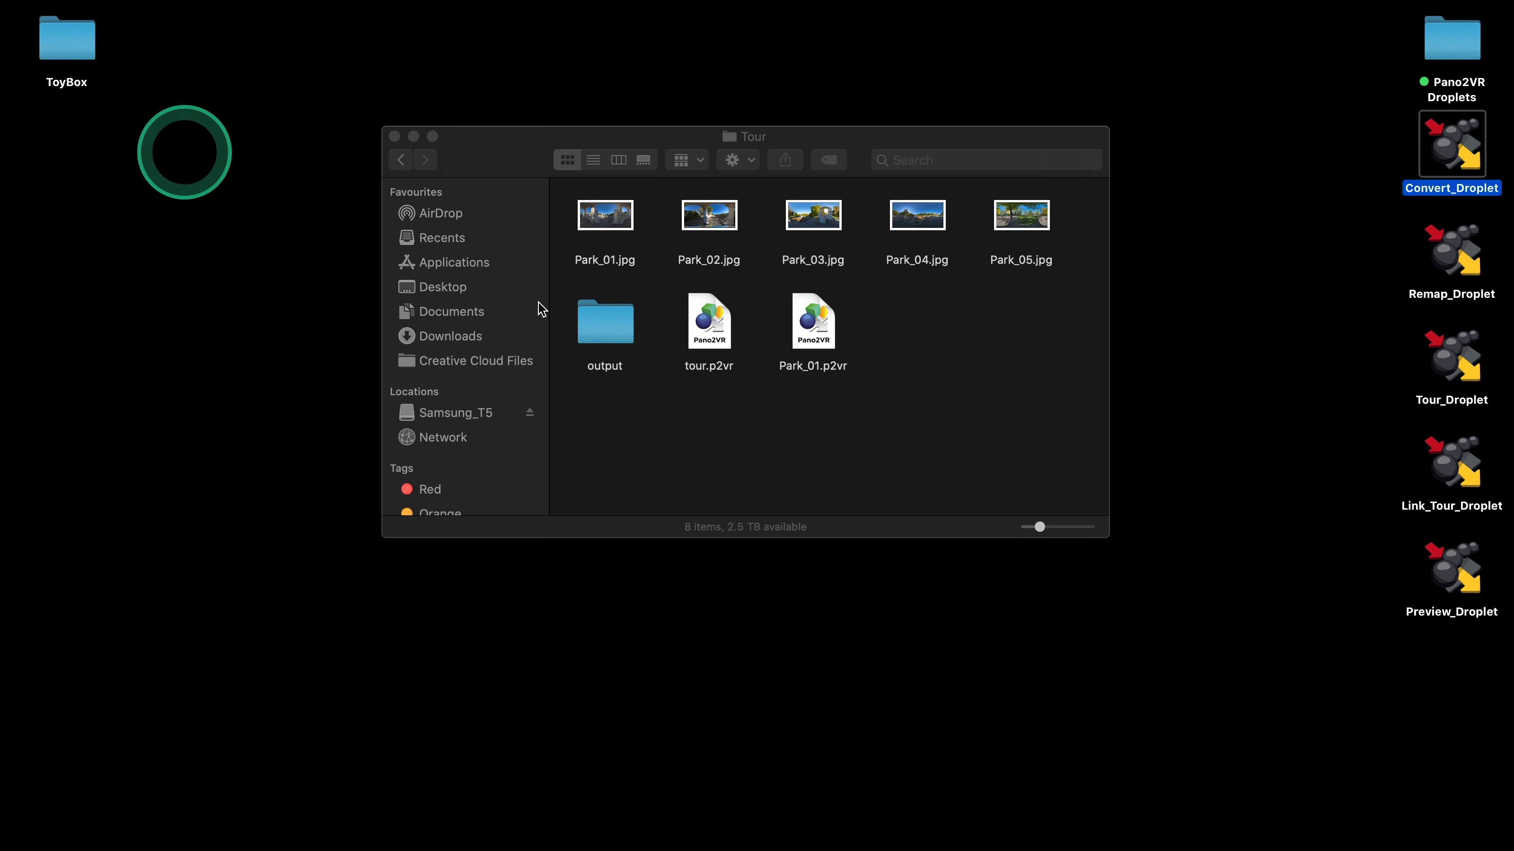
Switch to Pano2VR, load Park_01.jpg through Park_05.jpg from the Tour folder into an empty project and bring its window fully into view
click(858, 435)
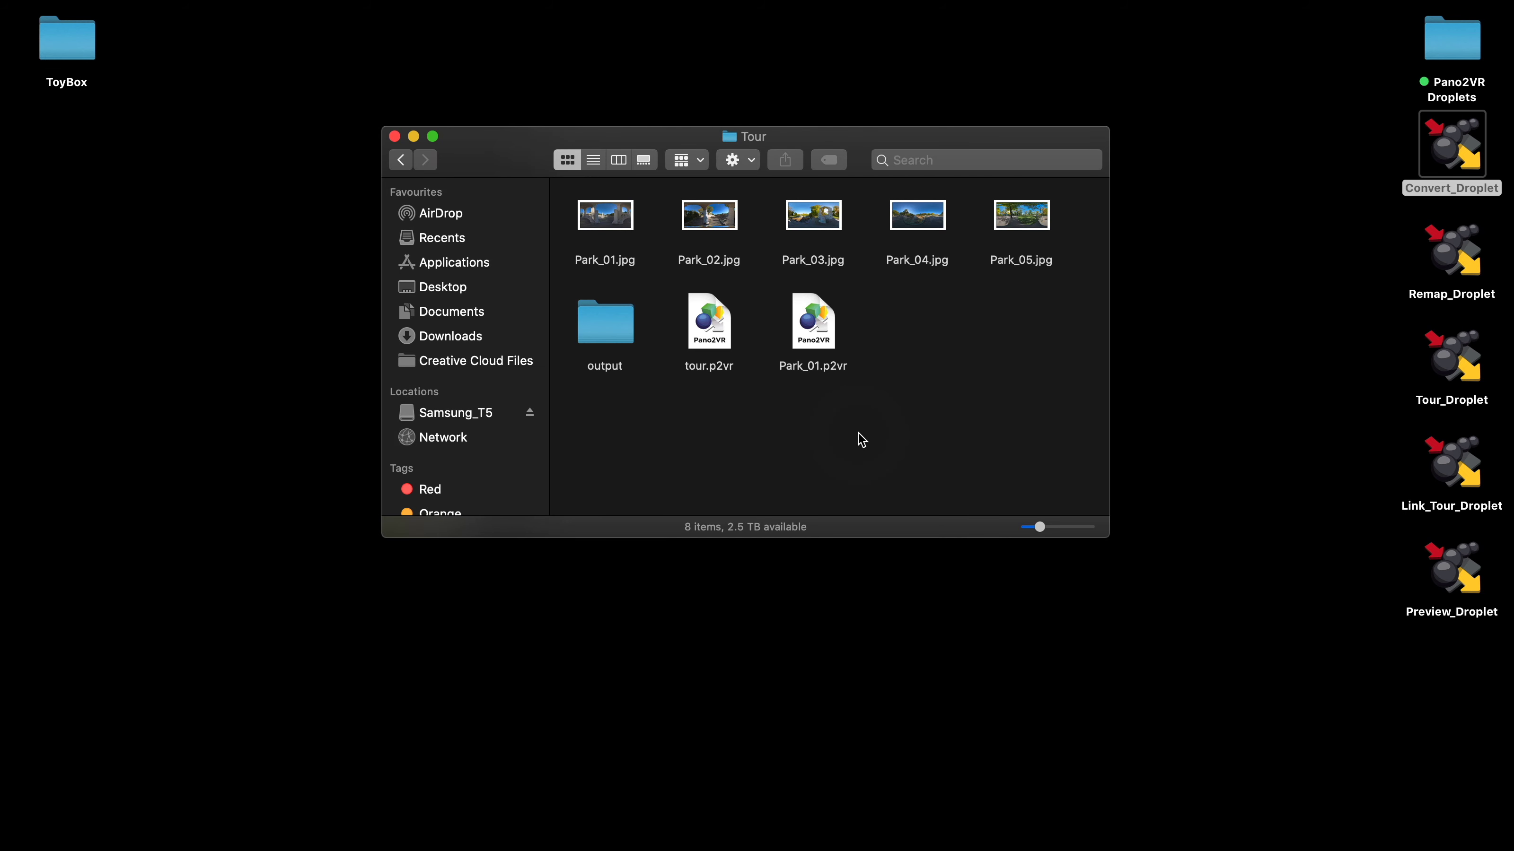
click(851, 388)
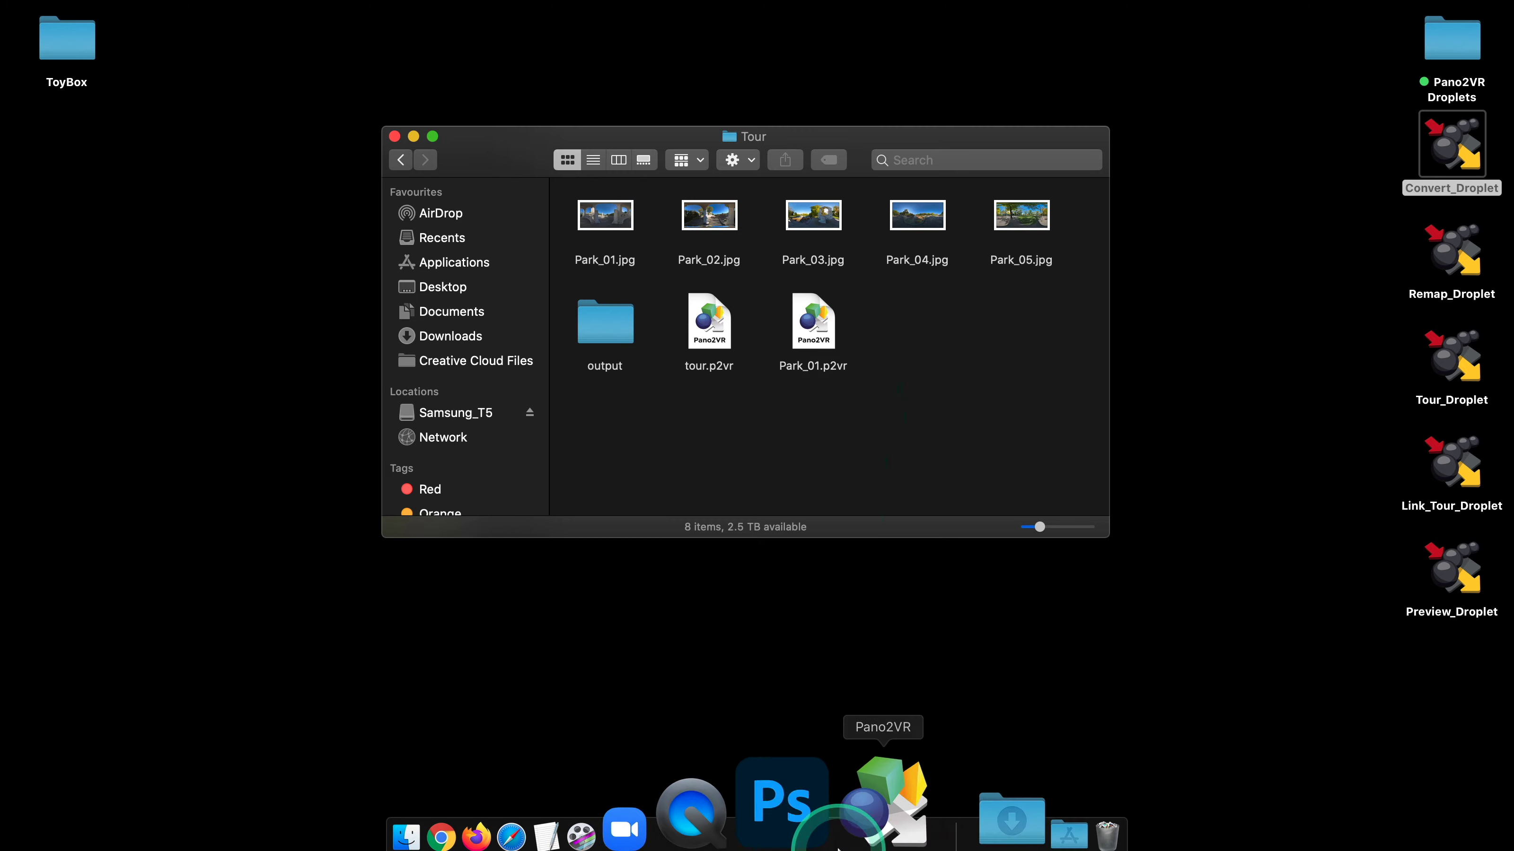
click(860, 778)
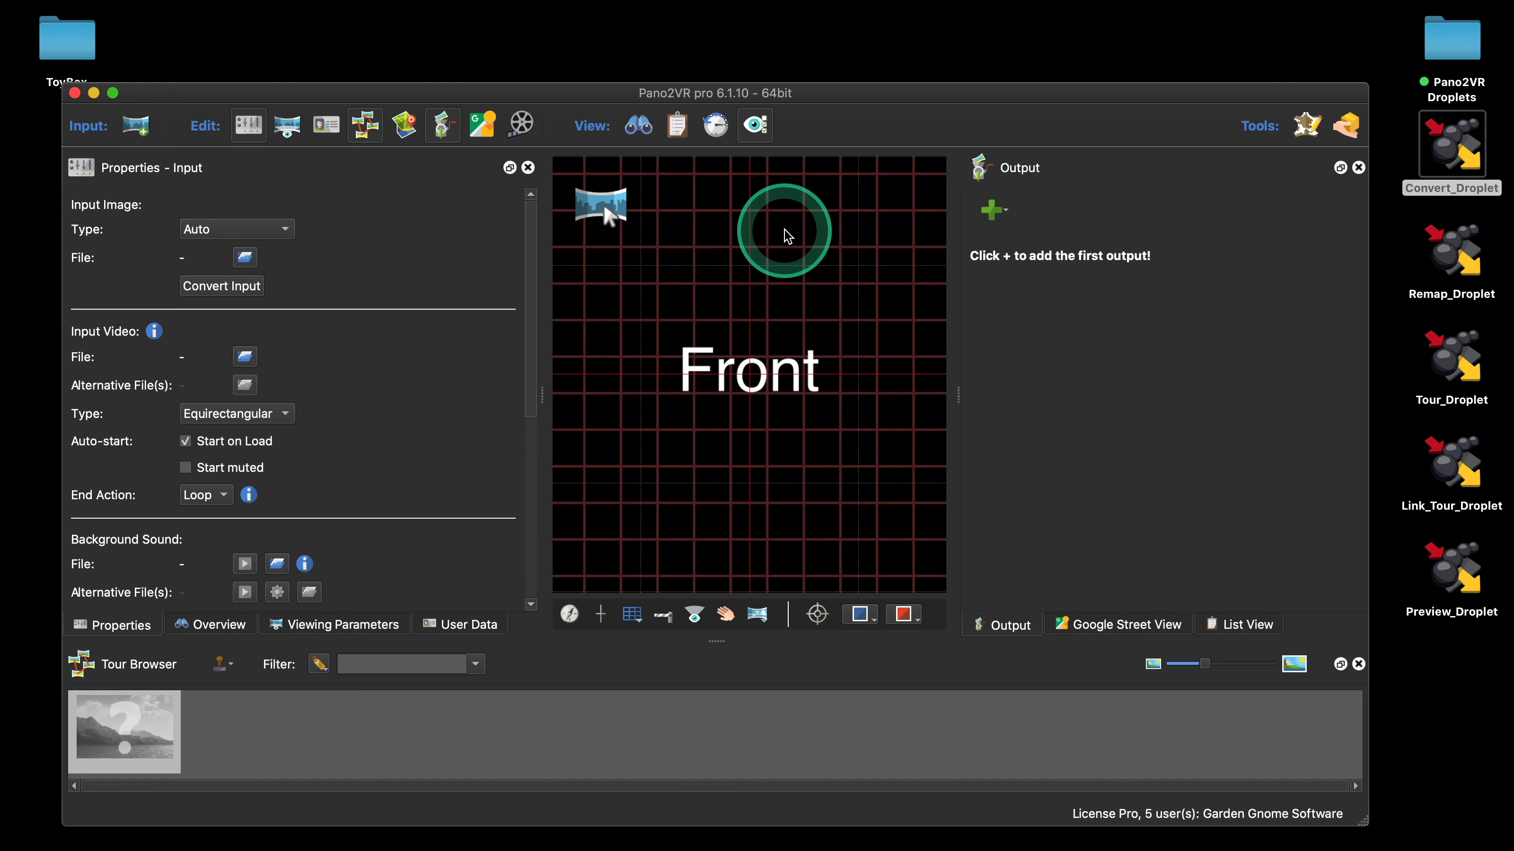
drag(559, 100, 568, 361)
click(557, 98)
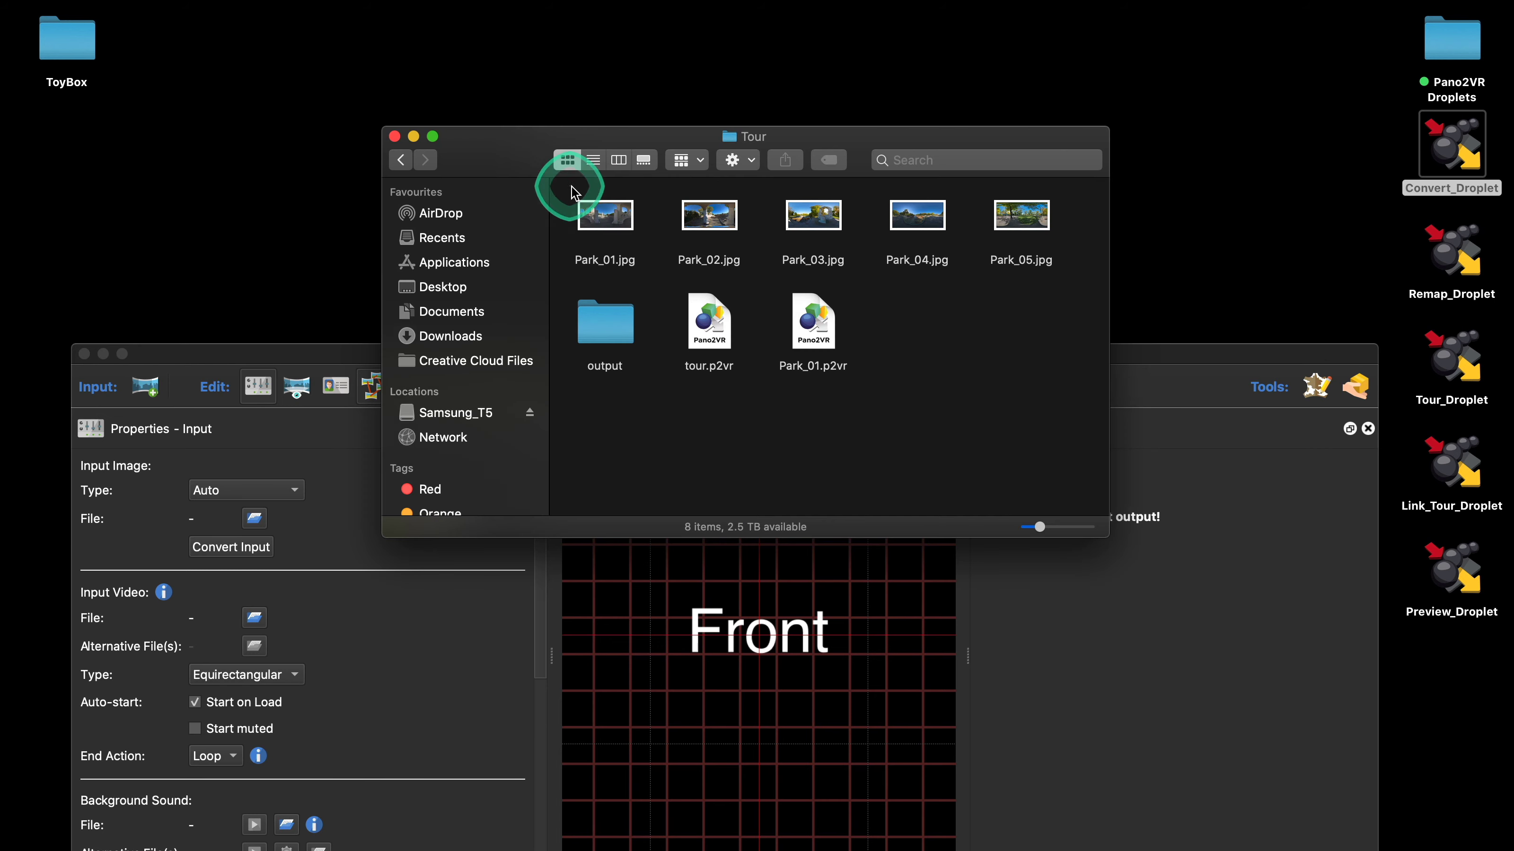
drag(567, 183, 1048, 250)
drag(605, 227, 632, 656)
click(331, 386)
drag(331, 386, 359, 51)
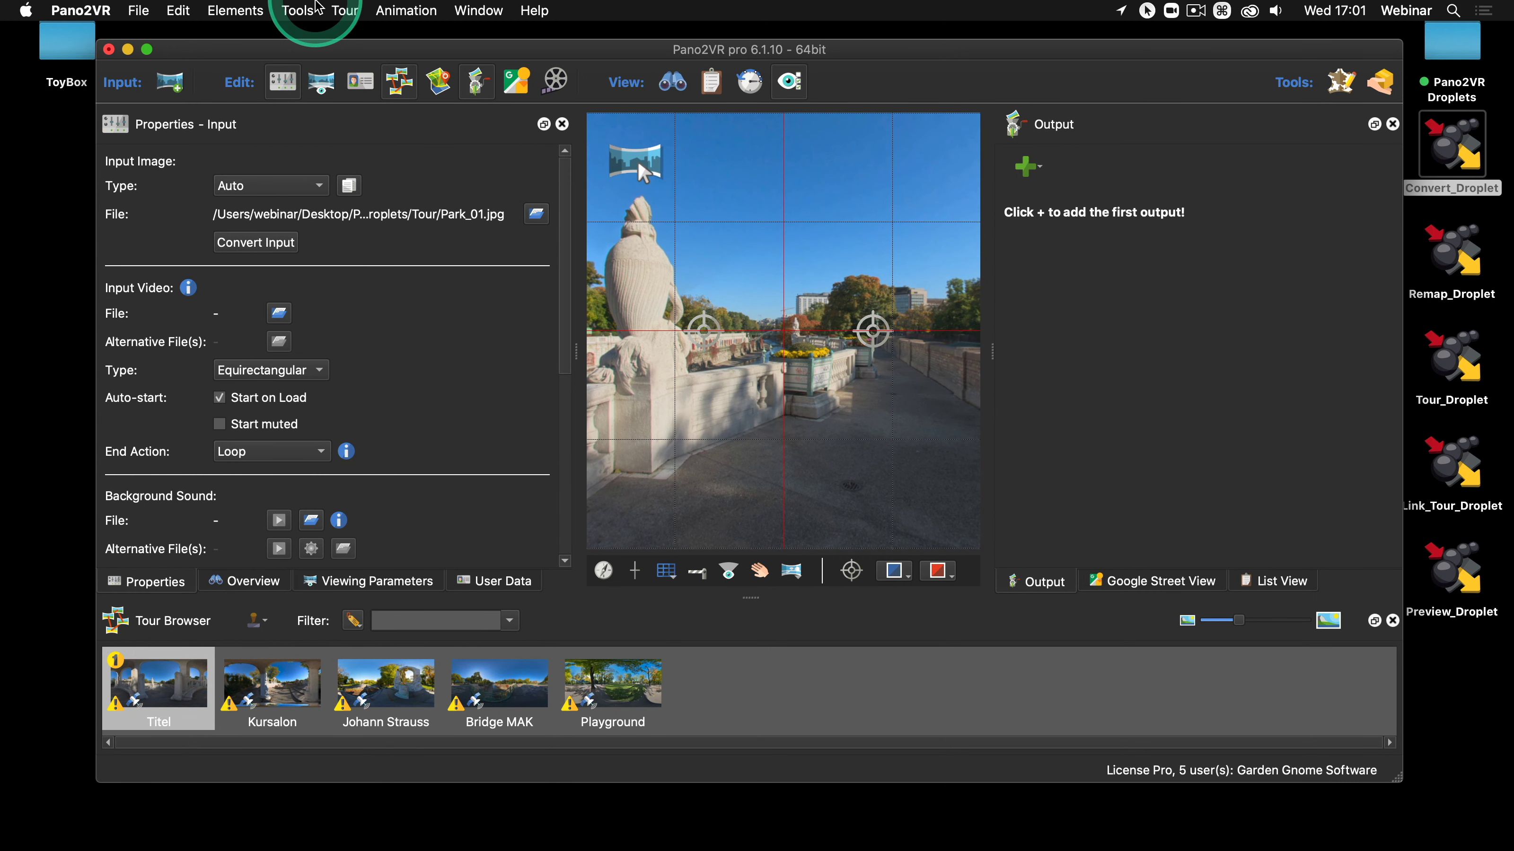
Open the tour's master node for editing and look around its placeholder panorama
click(344, 13)
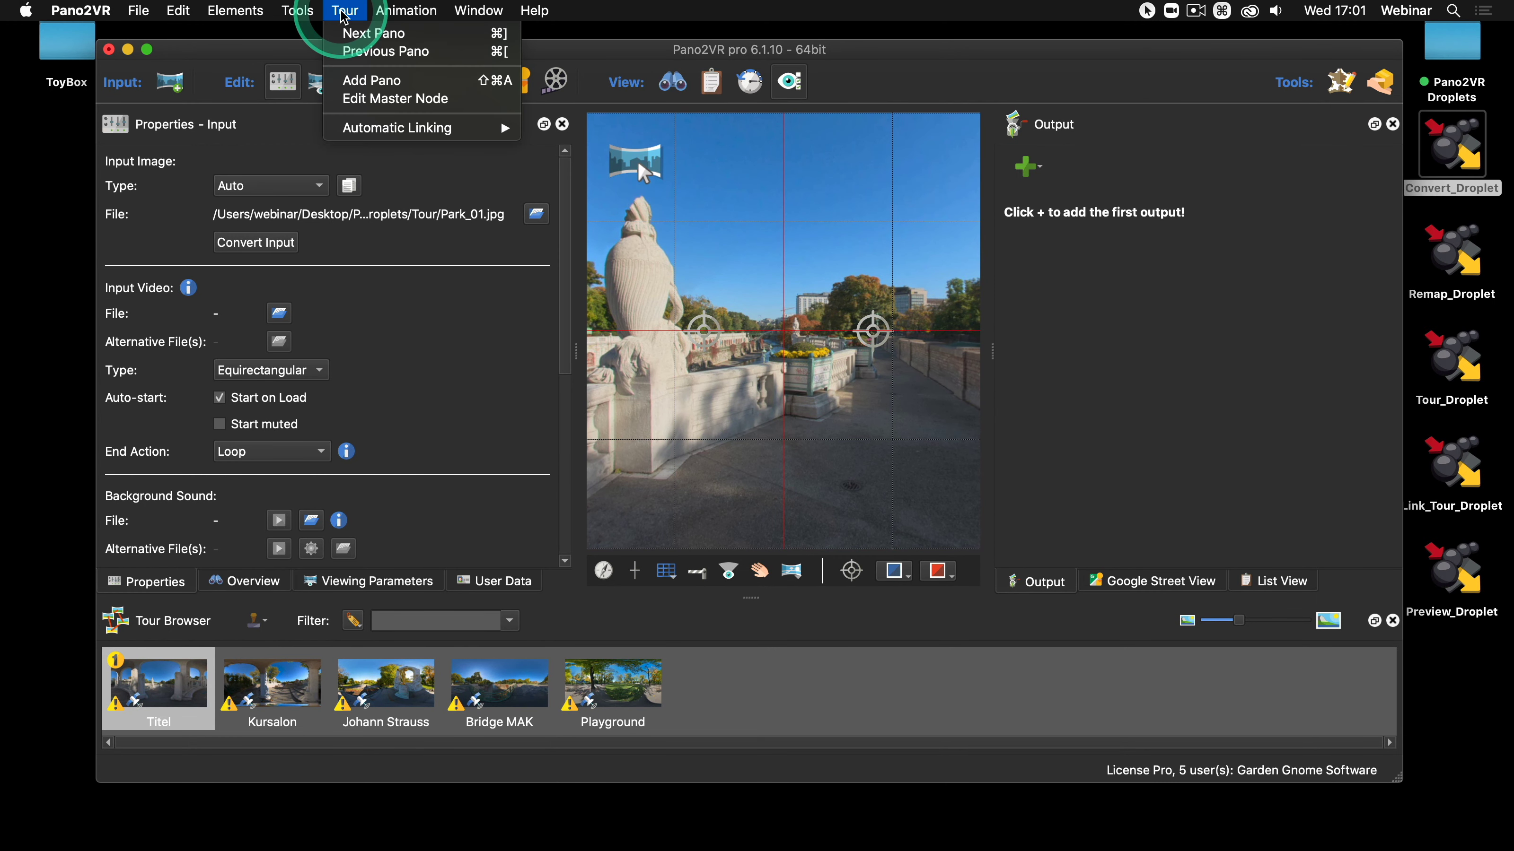
click(385, 96)
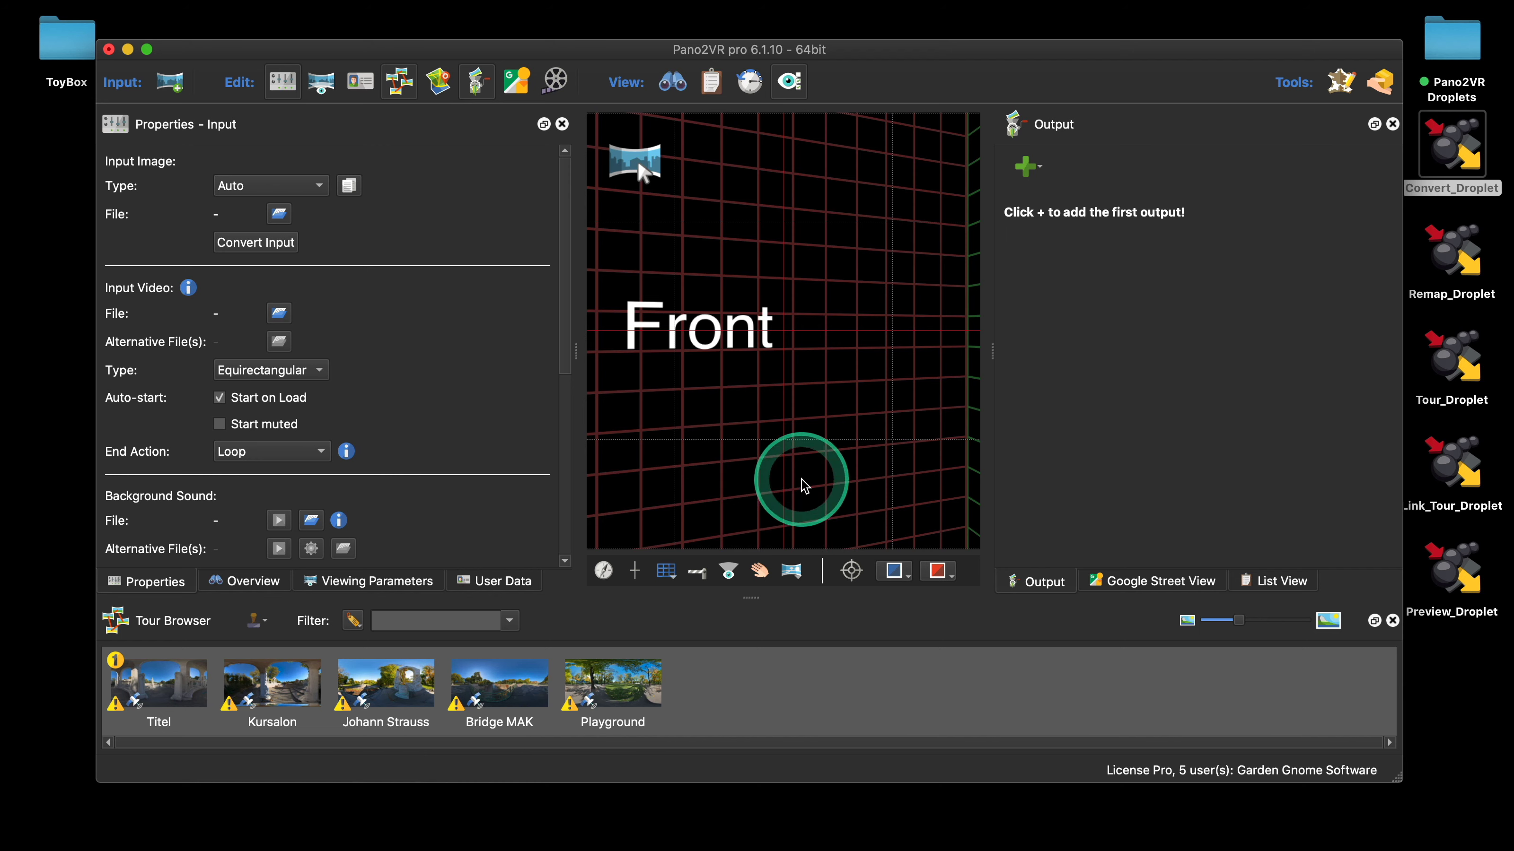
drag(805, 484, 849, 298)
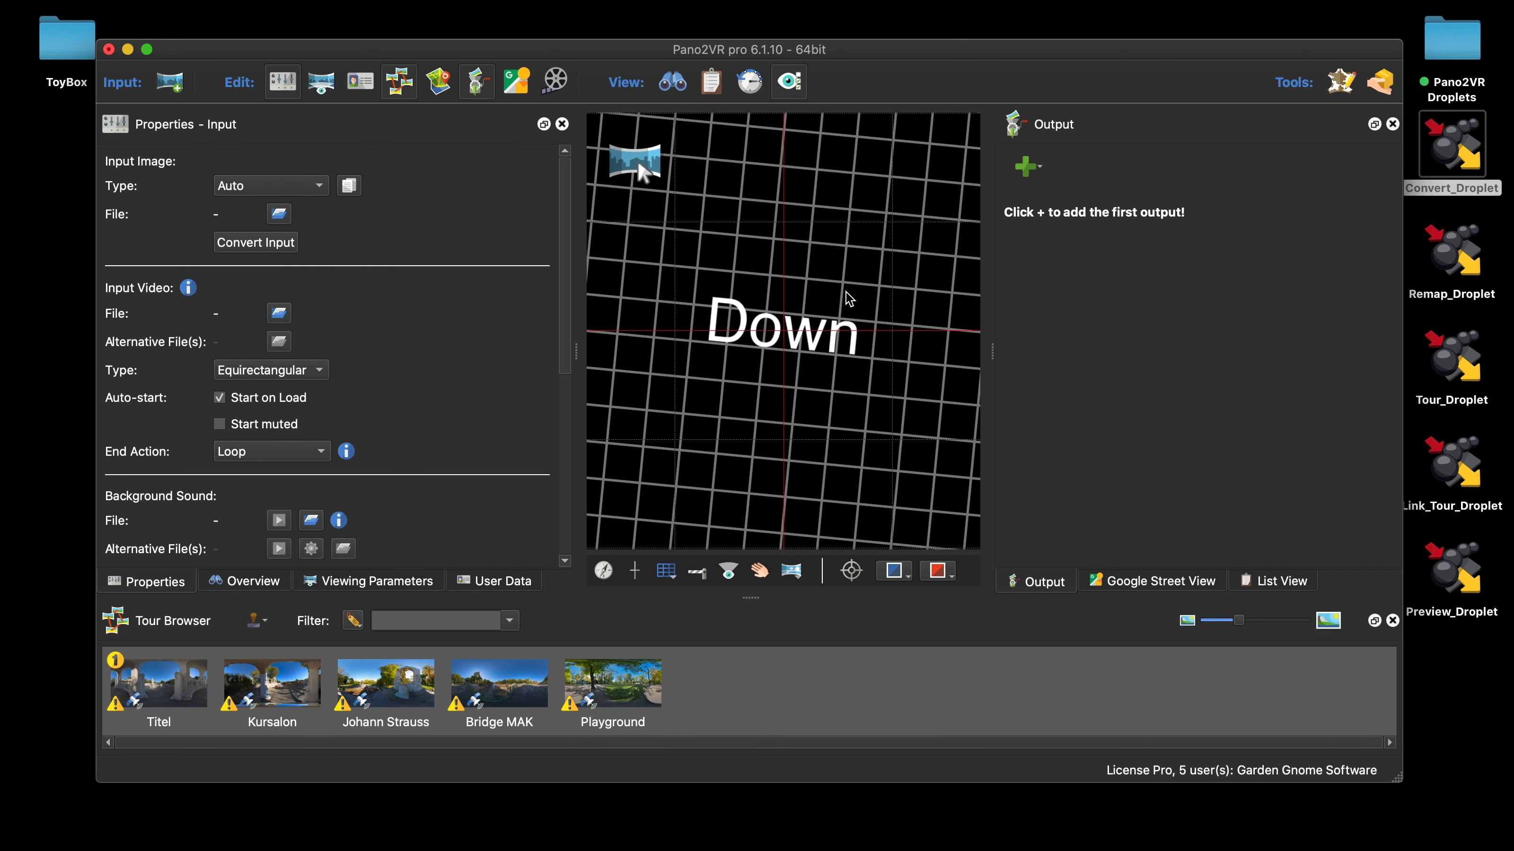
click(849, 298)
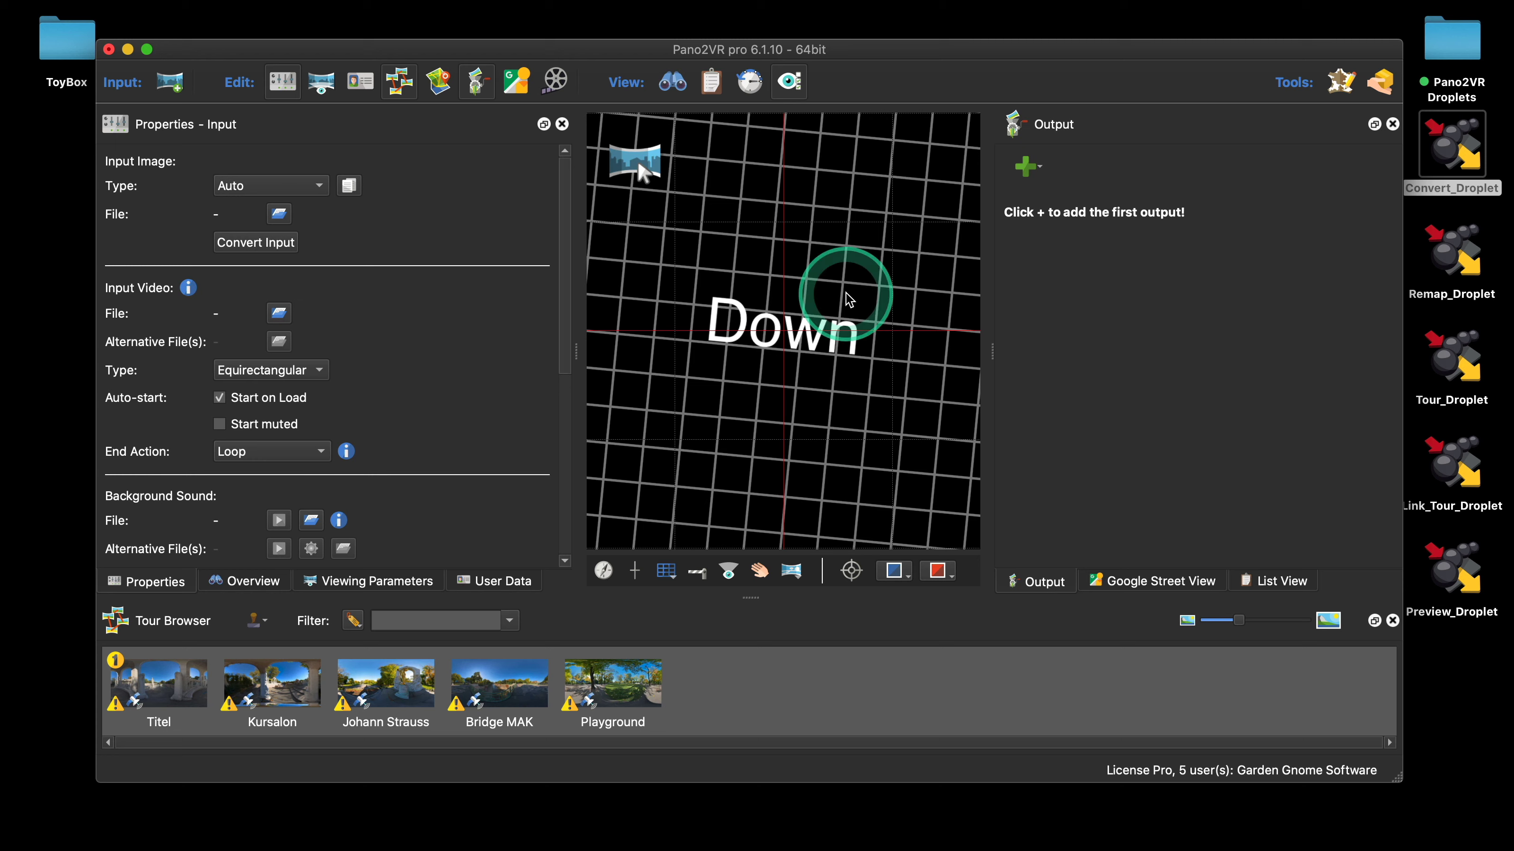
click(843, 310)
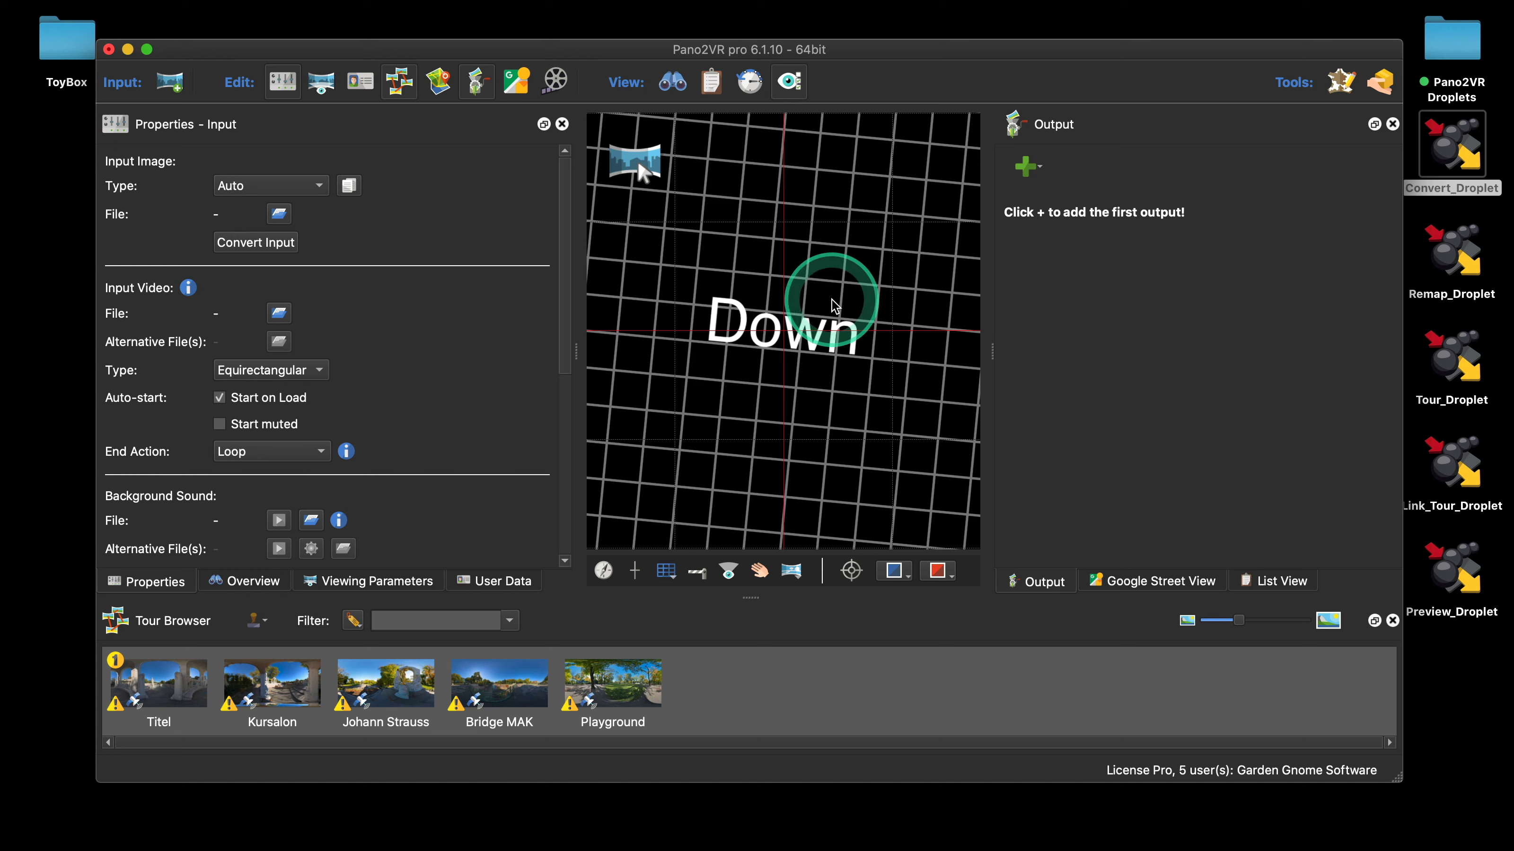
click(836, 298)
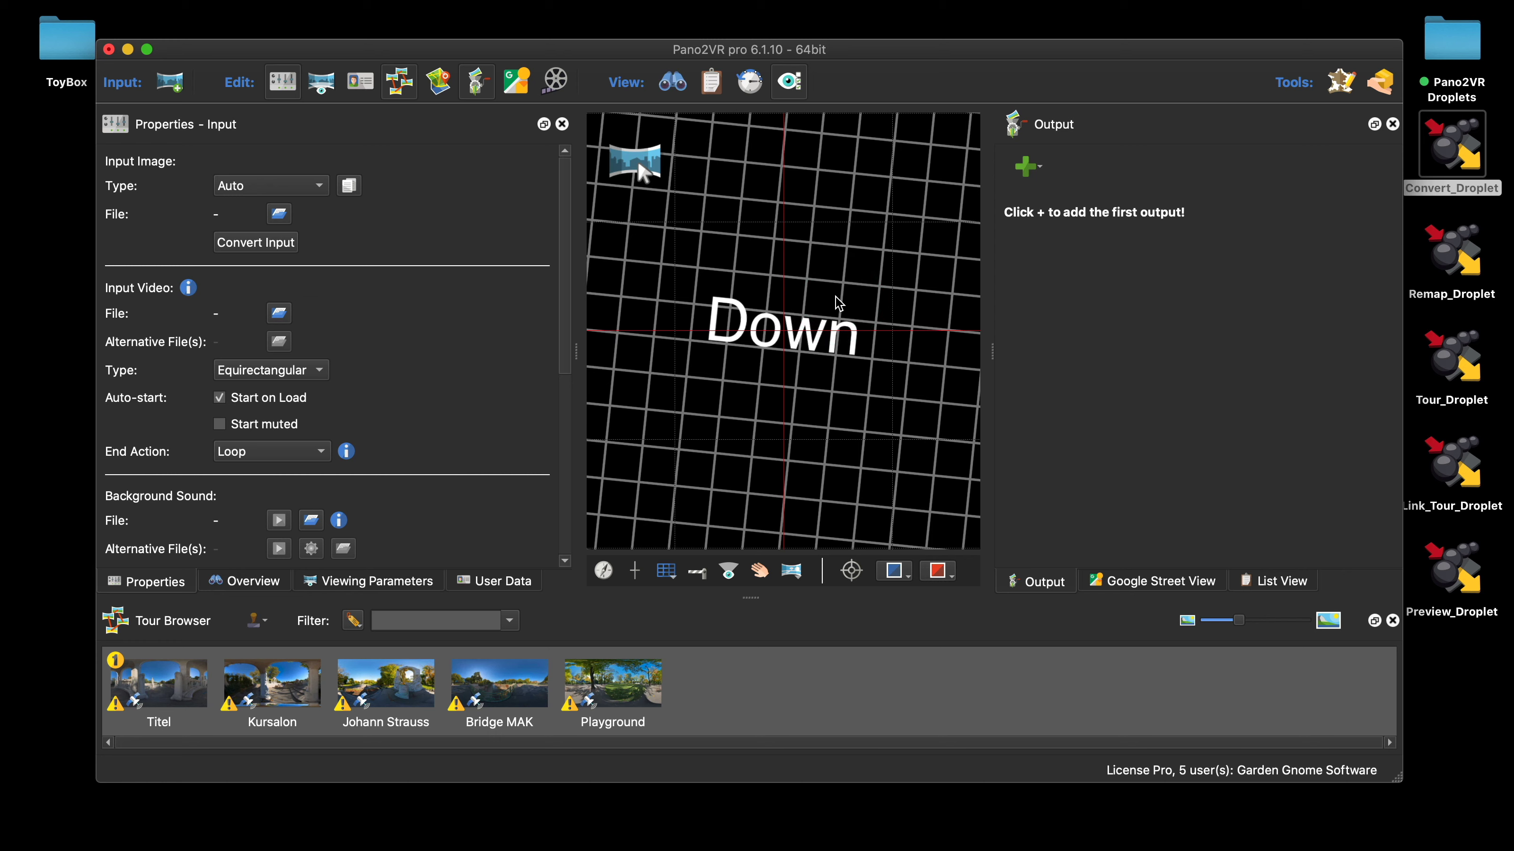
click(807, 298)
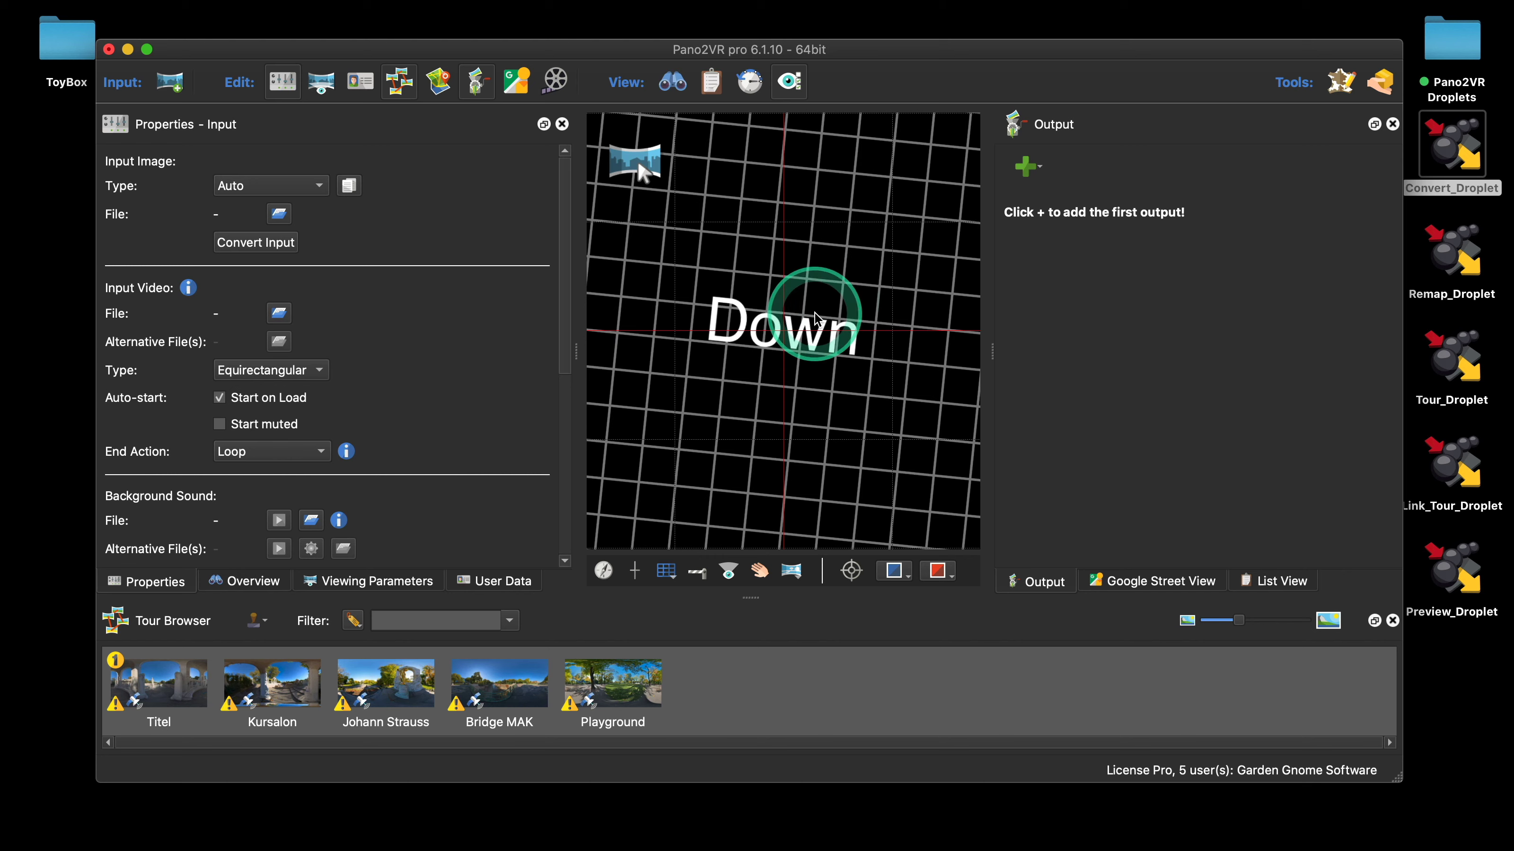
click(807, 300)
click(336, 57)
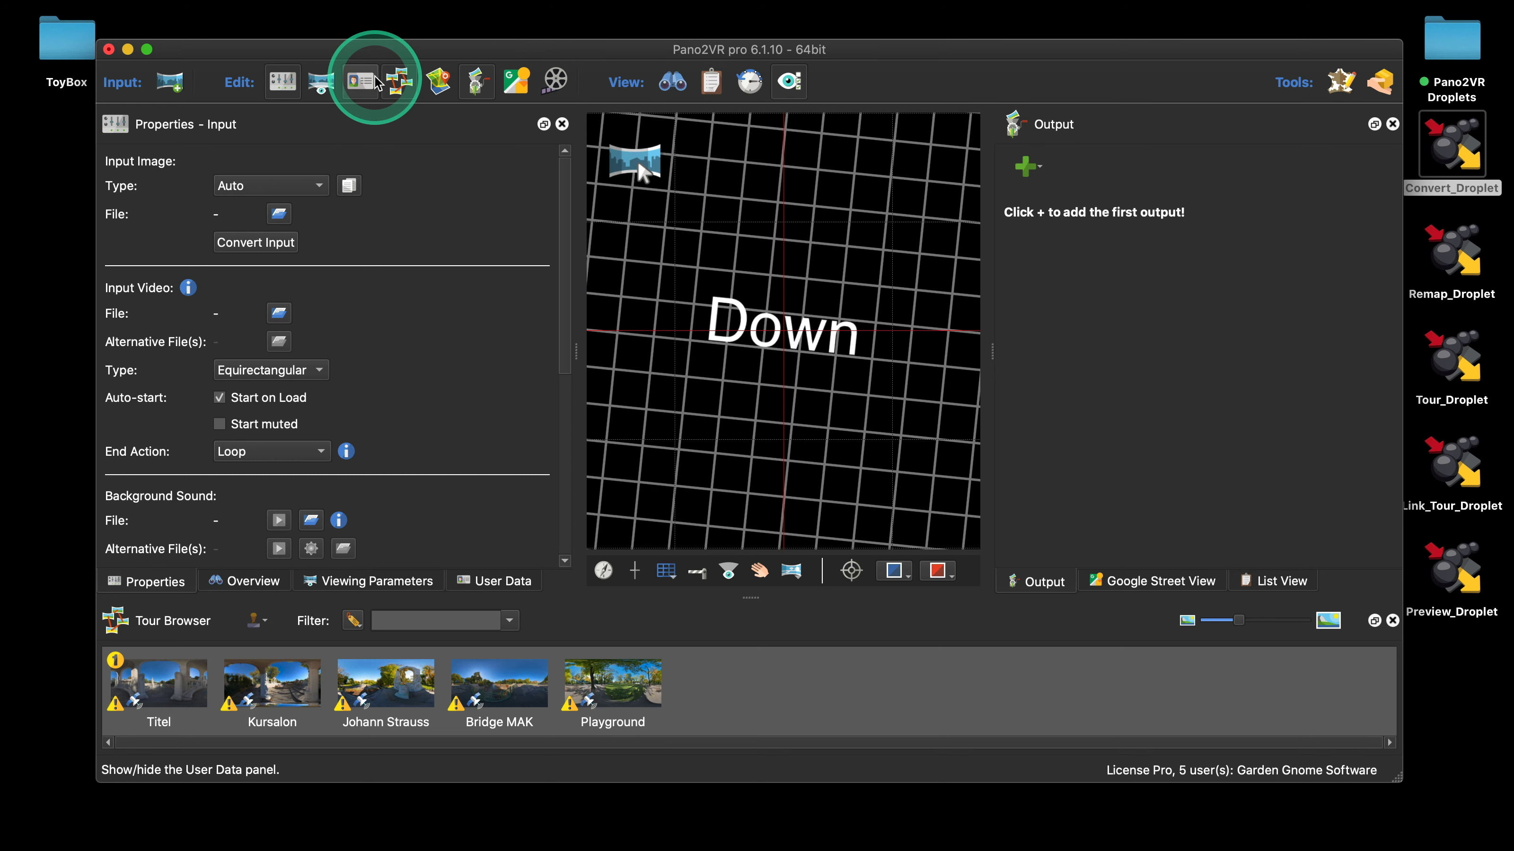
Check the Convert Panorama options offered for the master node and close them without converting
drag(777, 287, 796, 421)
click(280, 242)
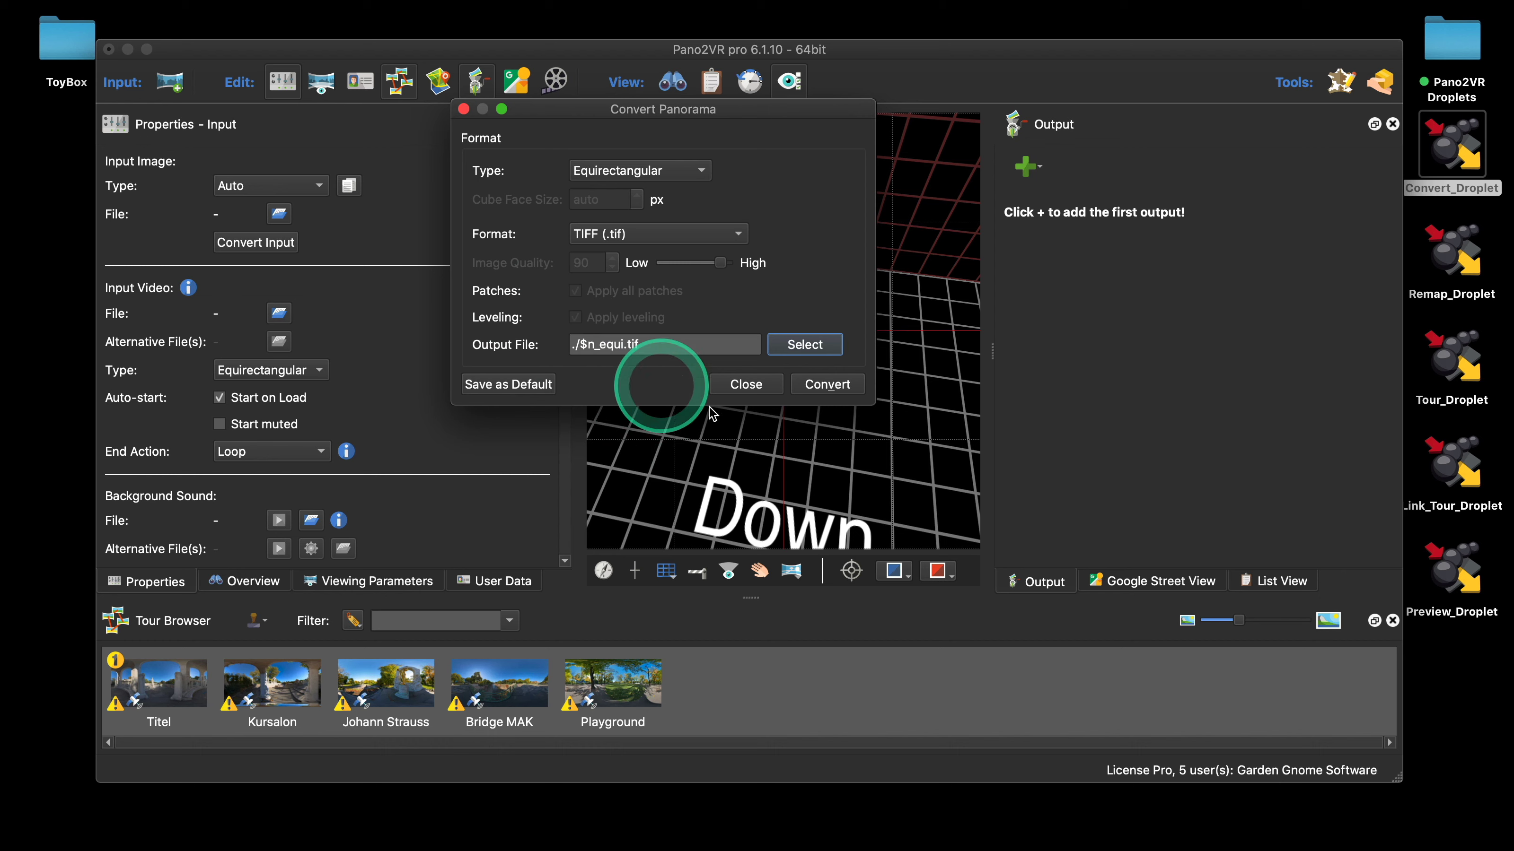
click(746, 384)
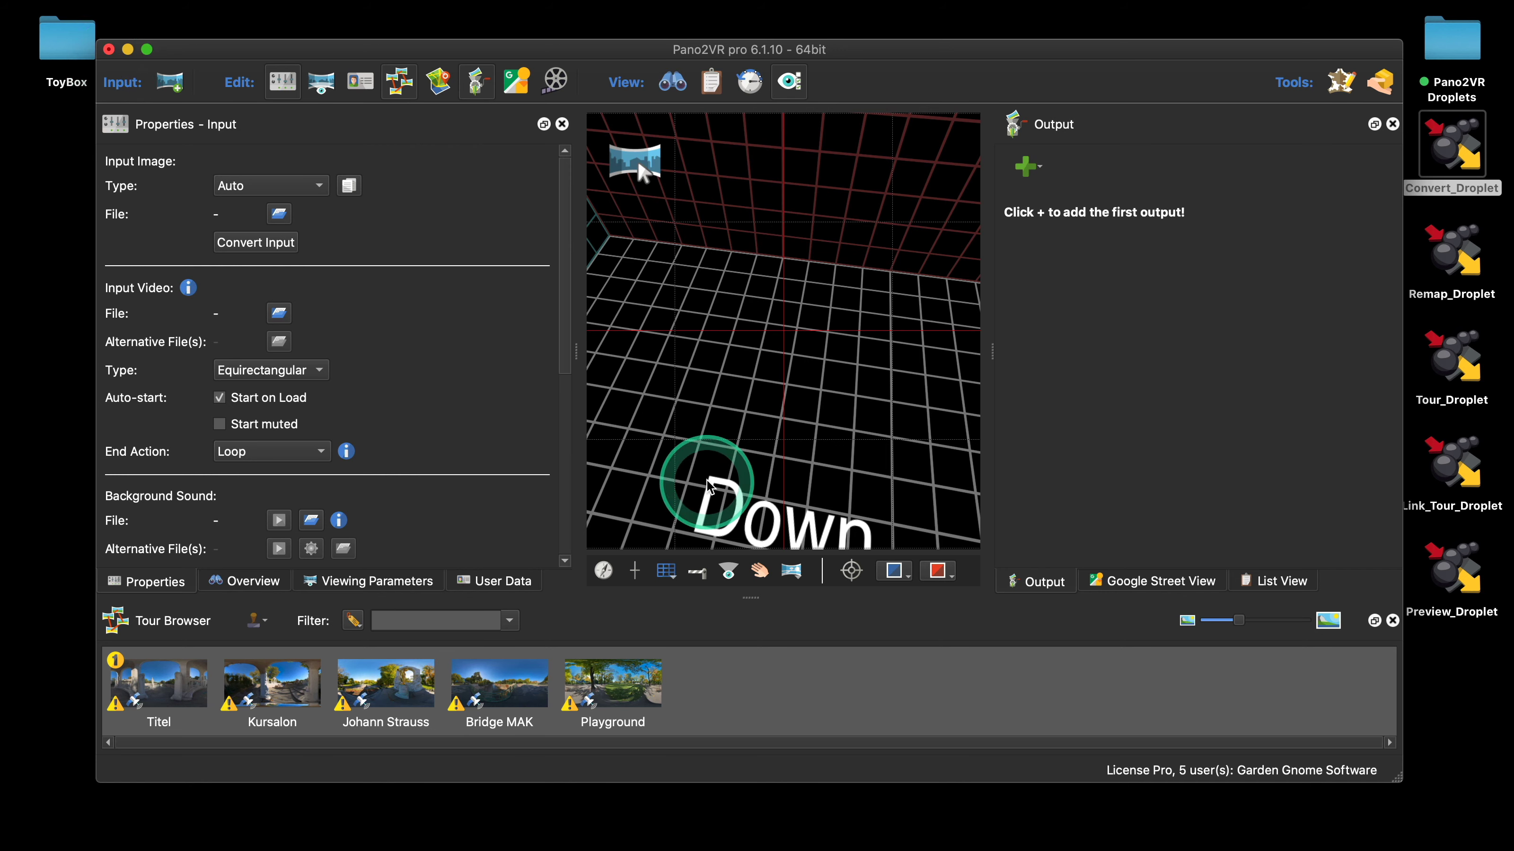
Select all five tour panoramas, inspect their Convert Panorama settings without converting, and deselect them
drag(696, 674, 247, 695)
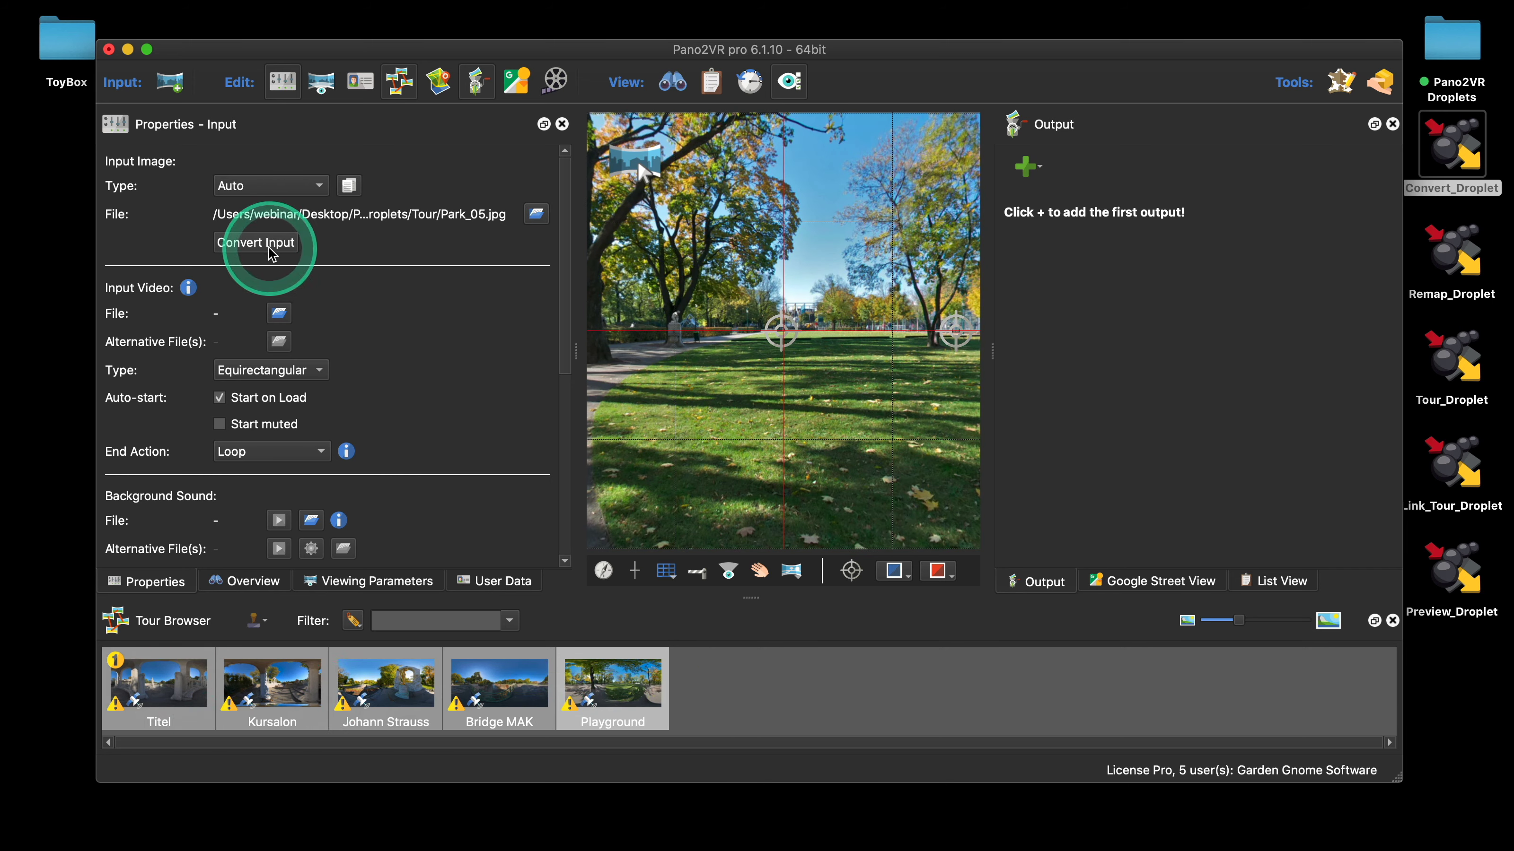
click(277, 249)
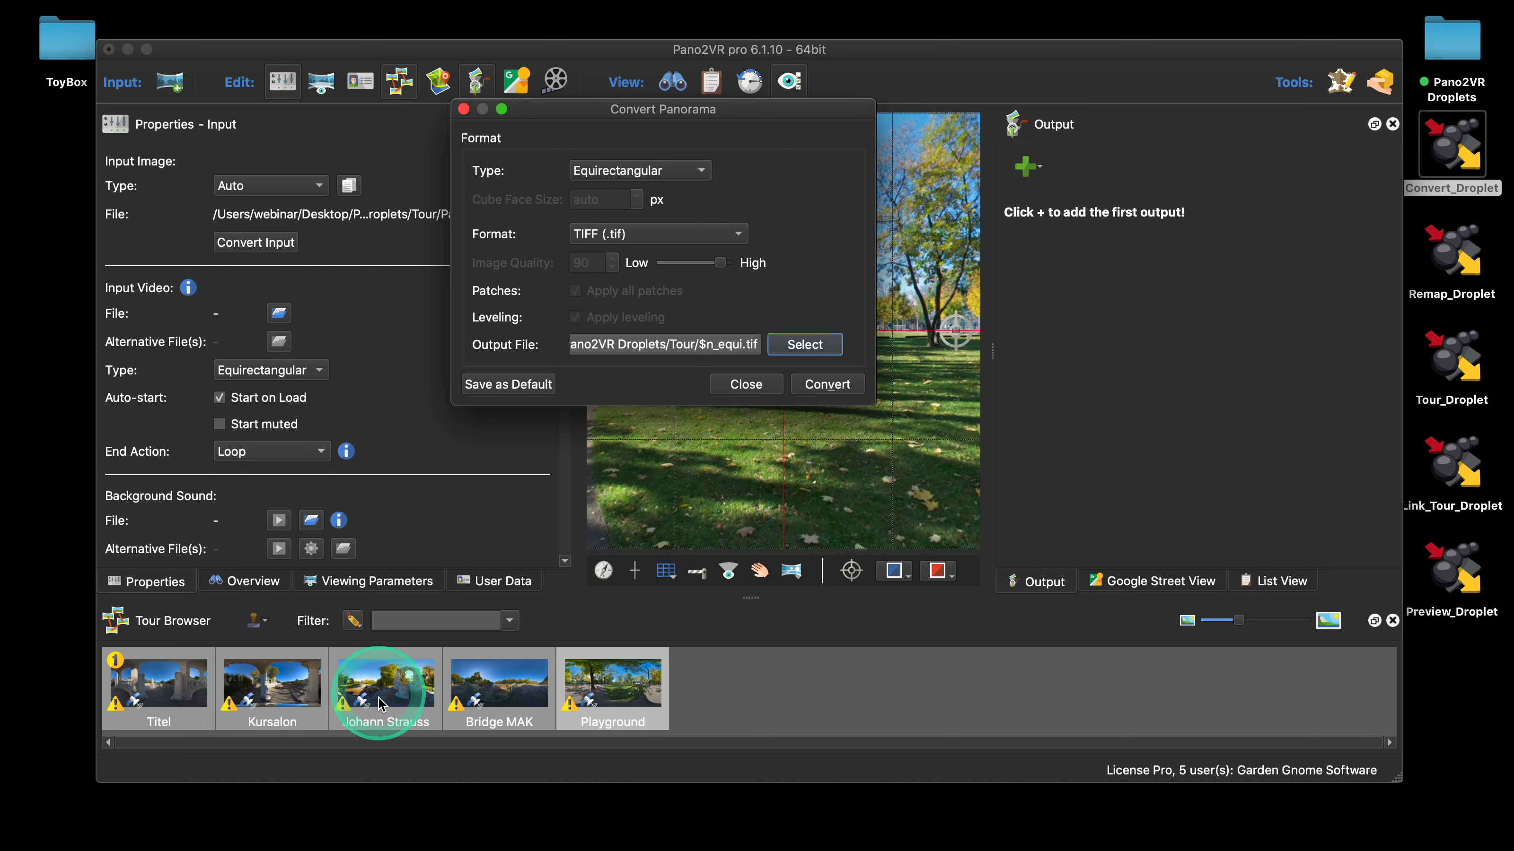
click(745, 384)
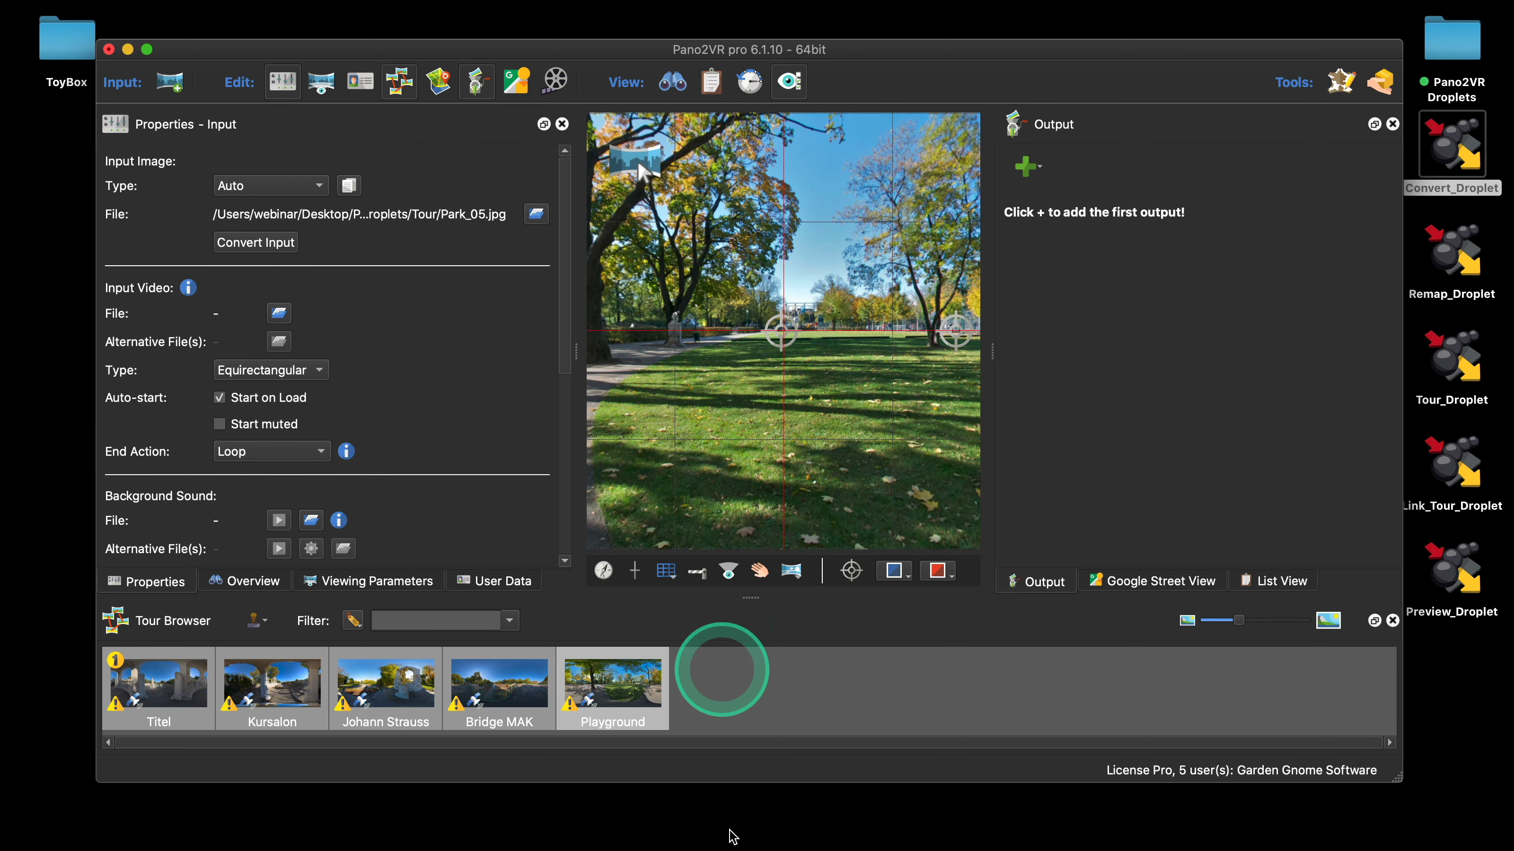
click(709, 704)
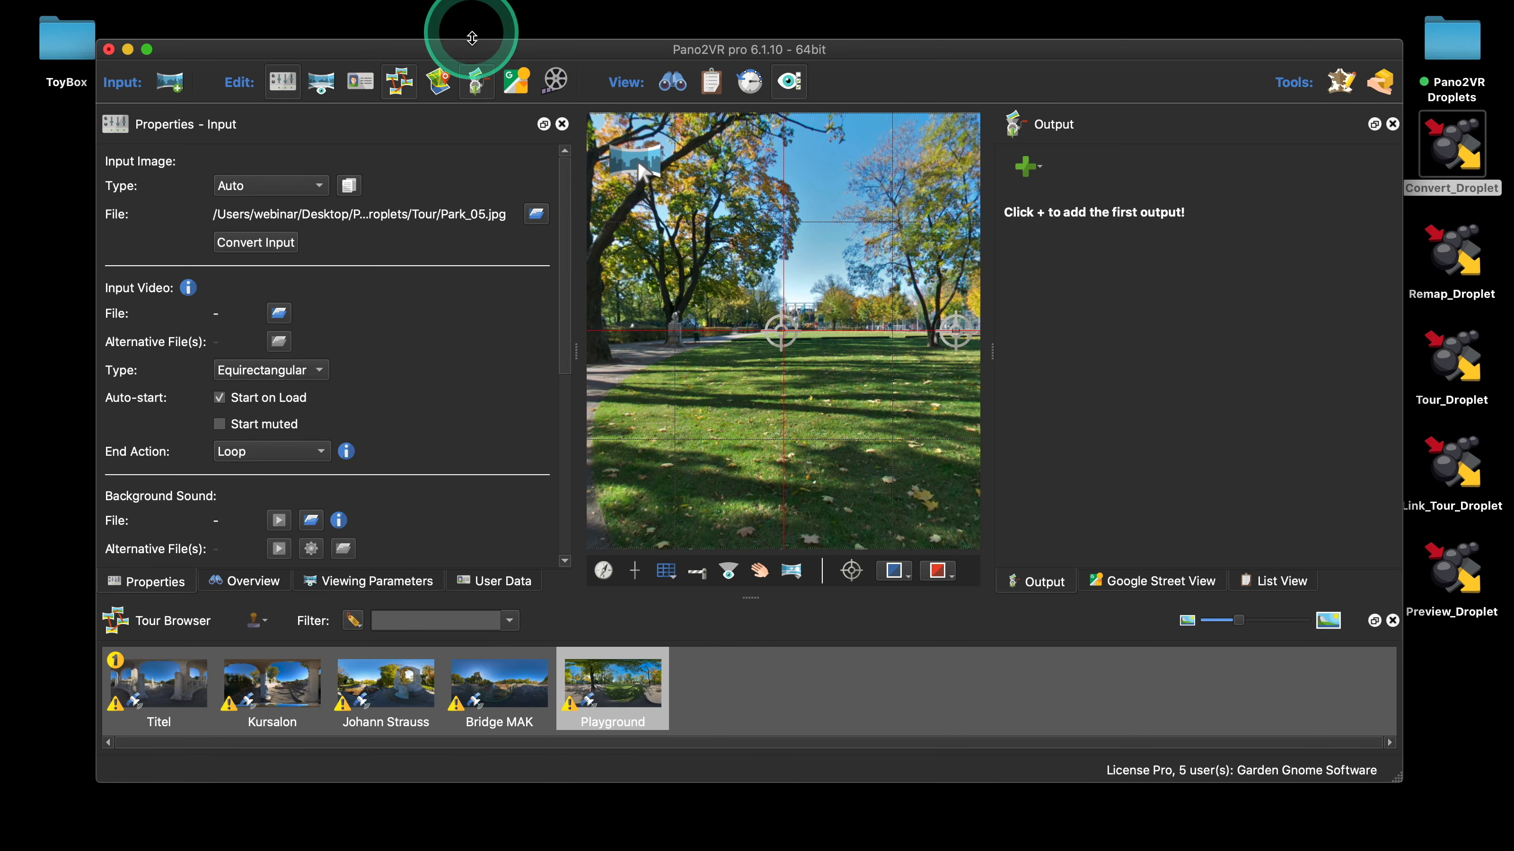
Return to the tour's master node, review its Convert Panorama format and output file settings, and close the dialog without converting
click(345, 10)
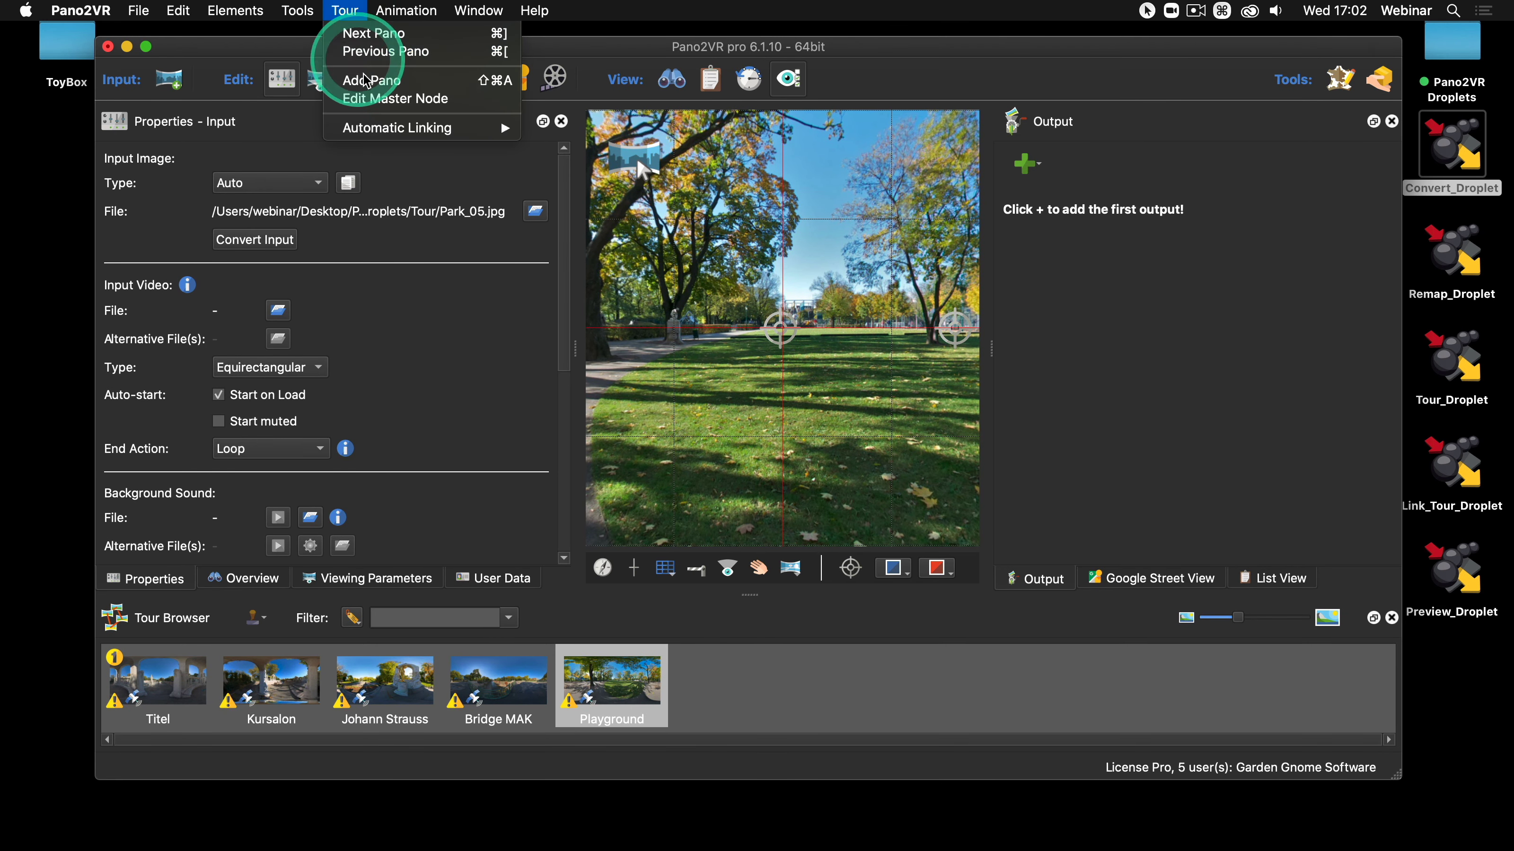
click(366, 81)
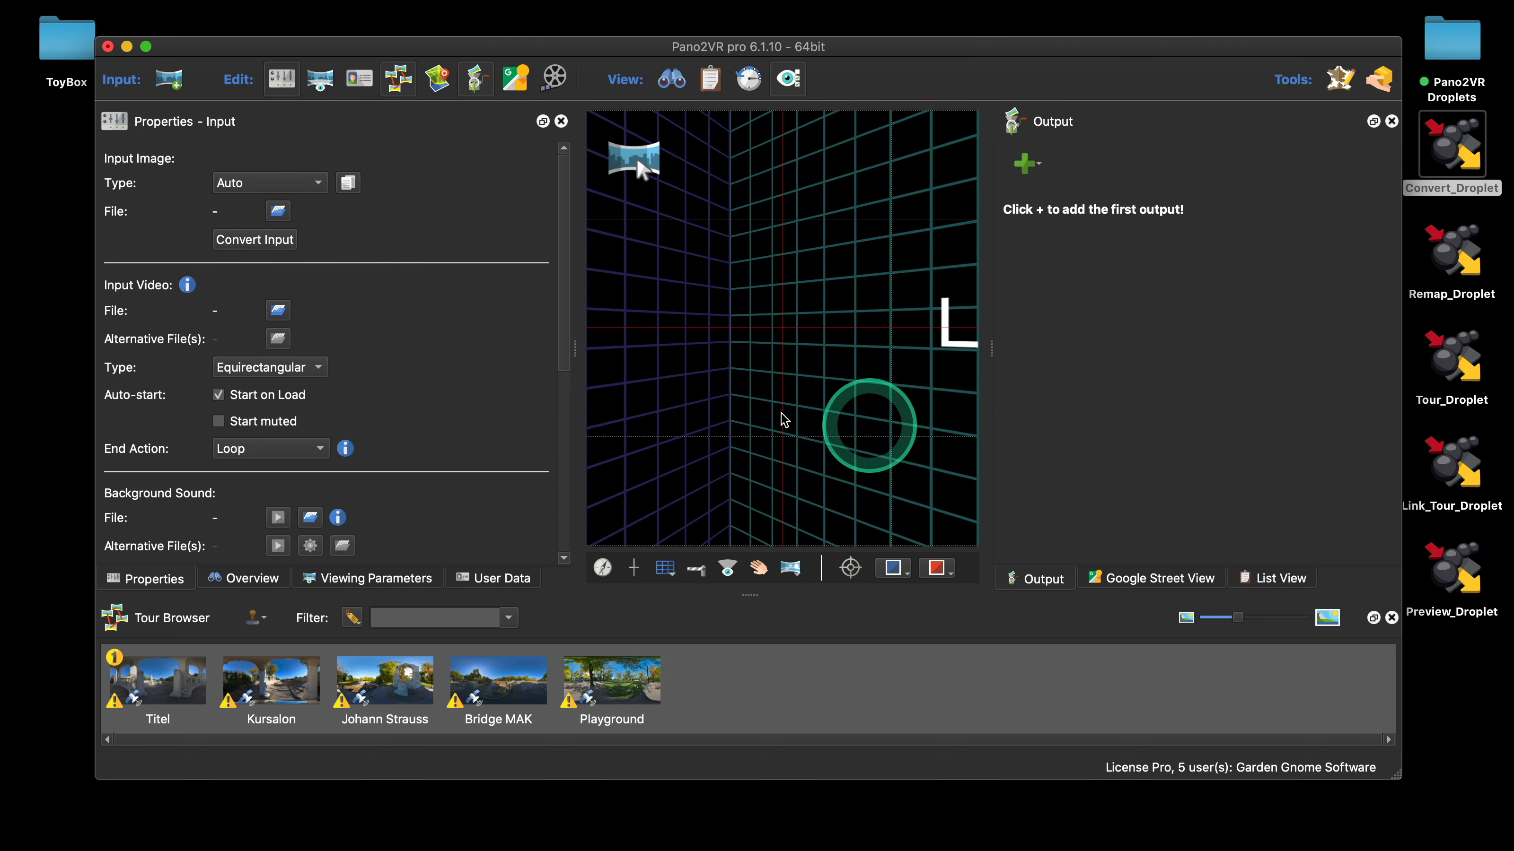
drag(812, 387, 629, 392)
click(686, 399)
click(270, 243)
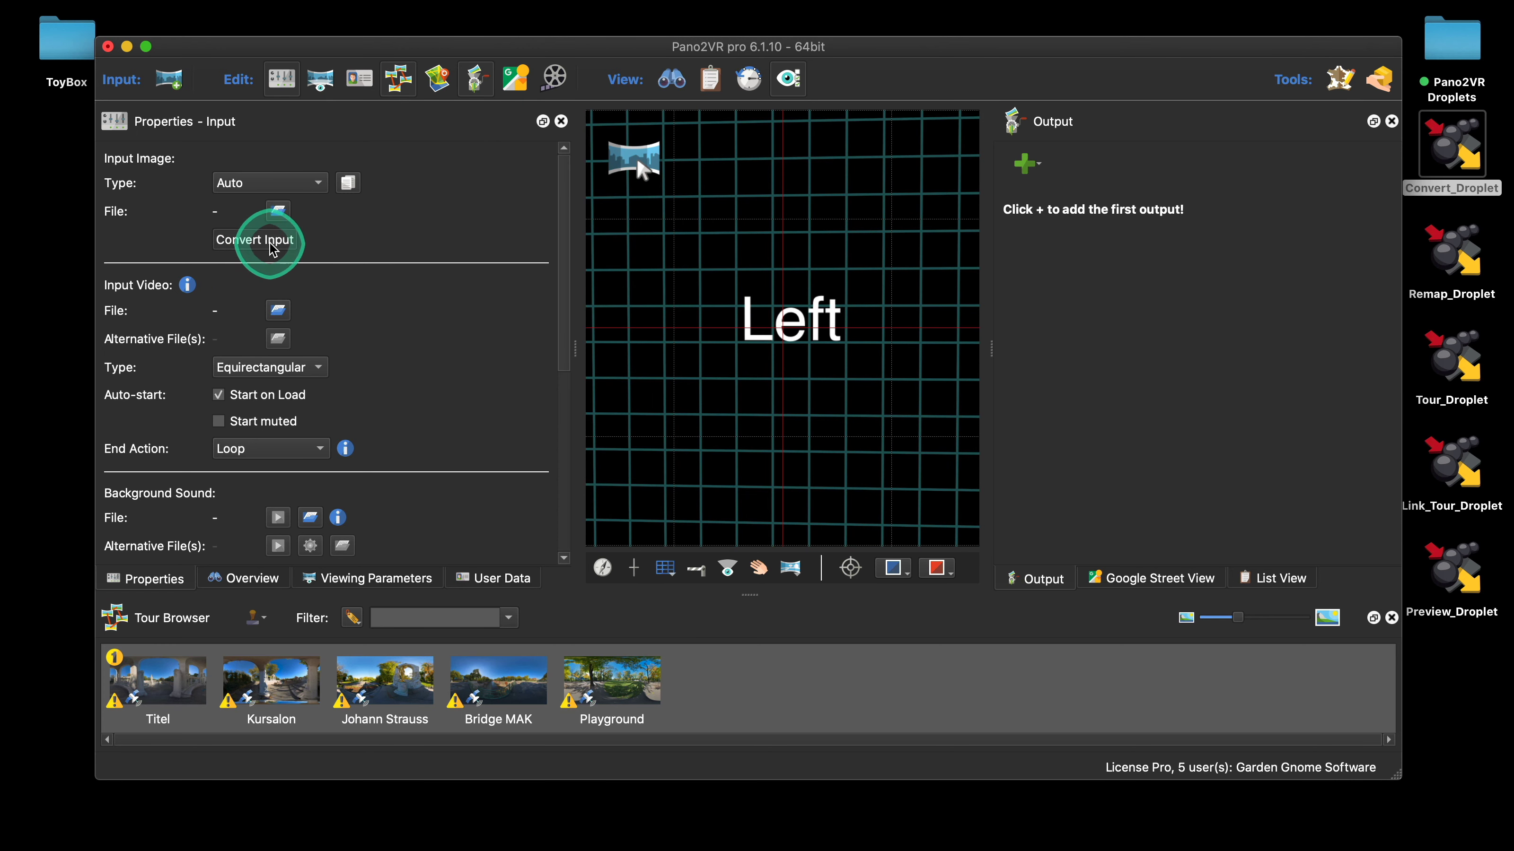
click(619, 352)
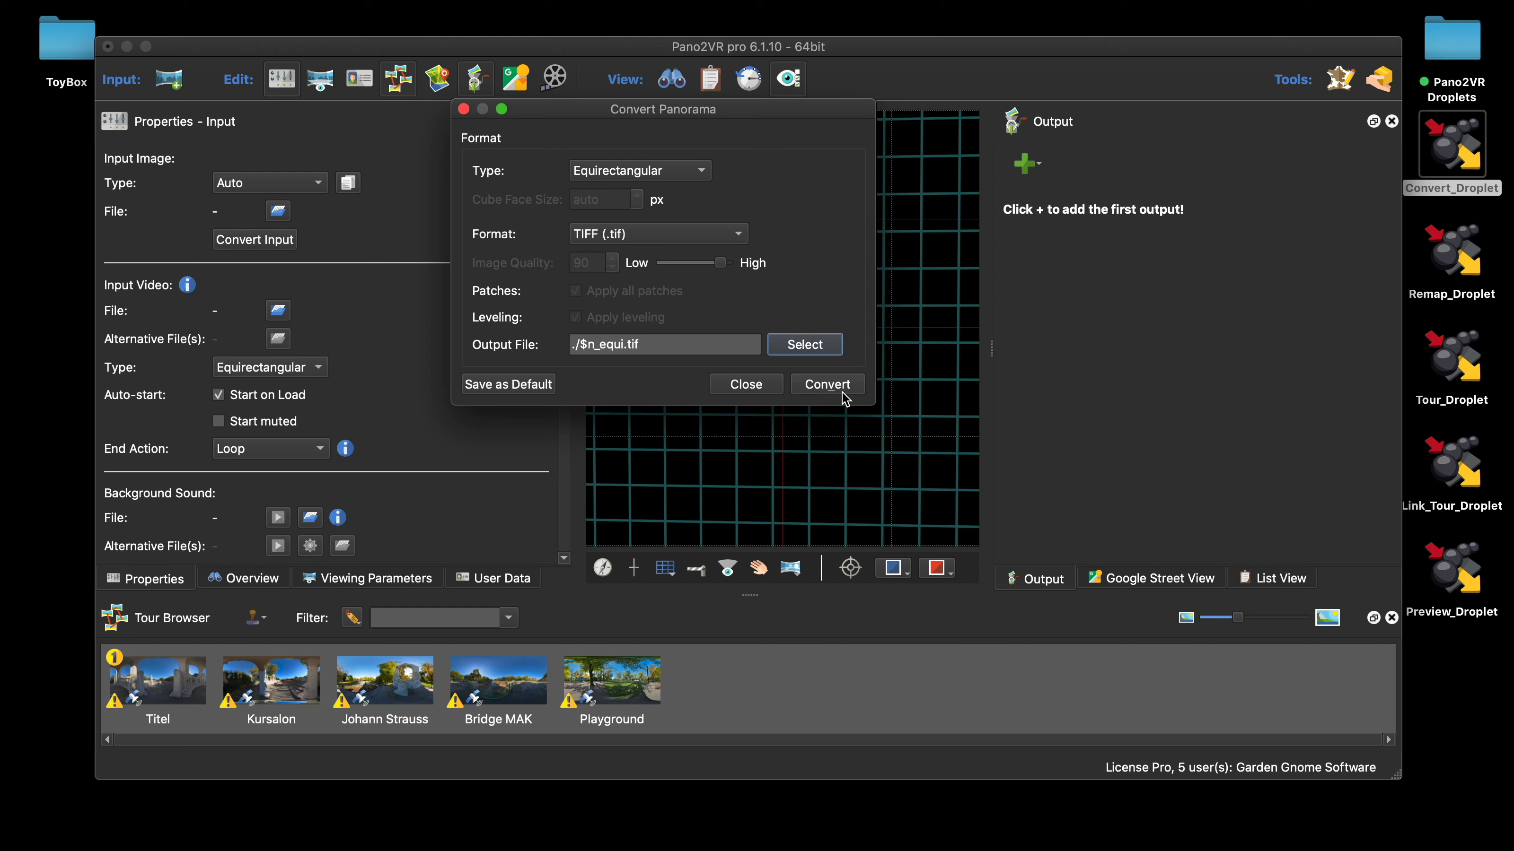
click(739, 386)
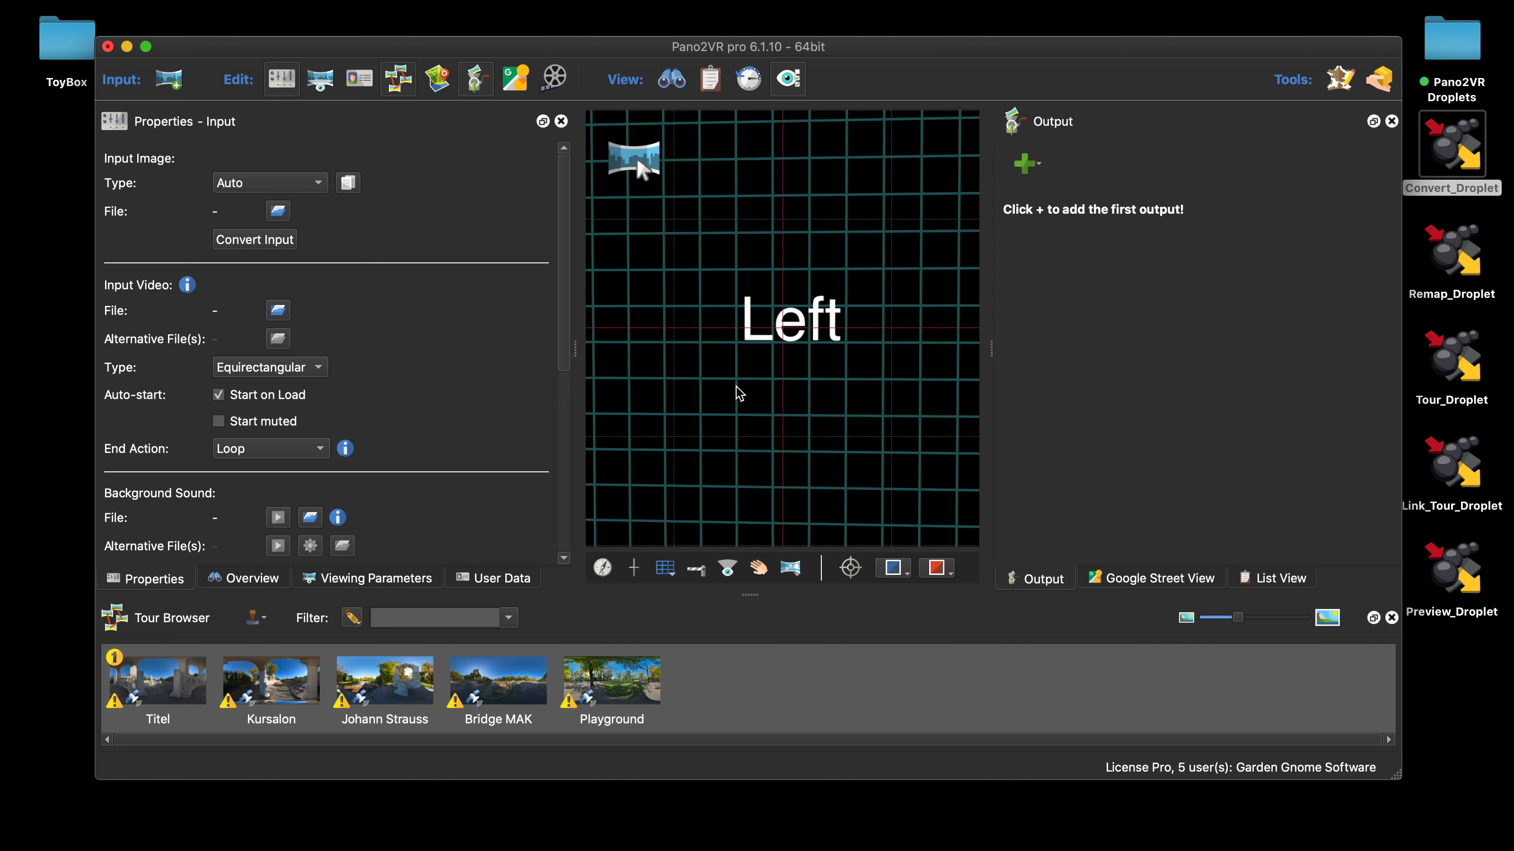
Close the tour project window, deselect the images in the Tour folder and switch to Pano2VR with an empty project
click(109, 46)
click(669, 433)
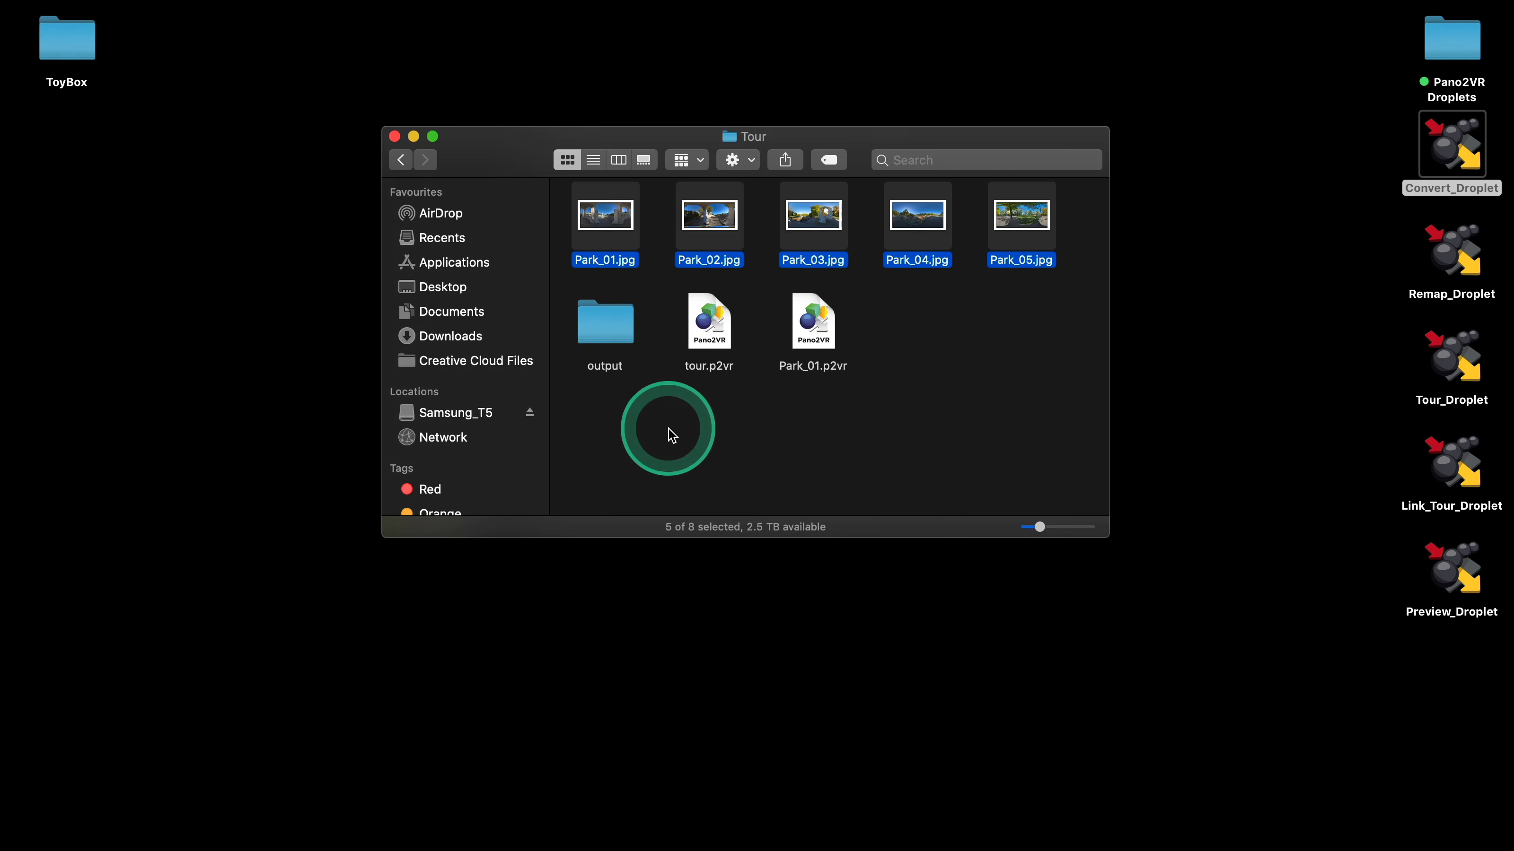
click(670, 433)
mouse_move(846, 846)
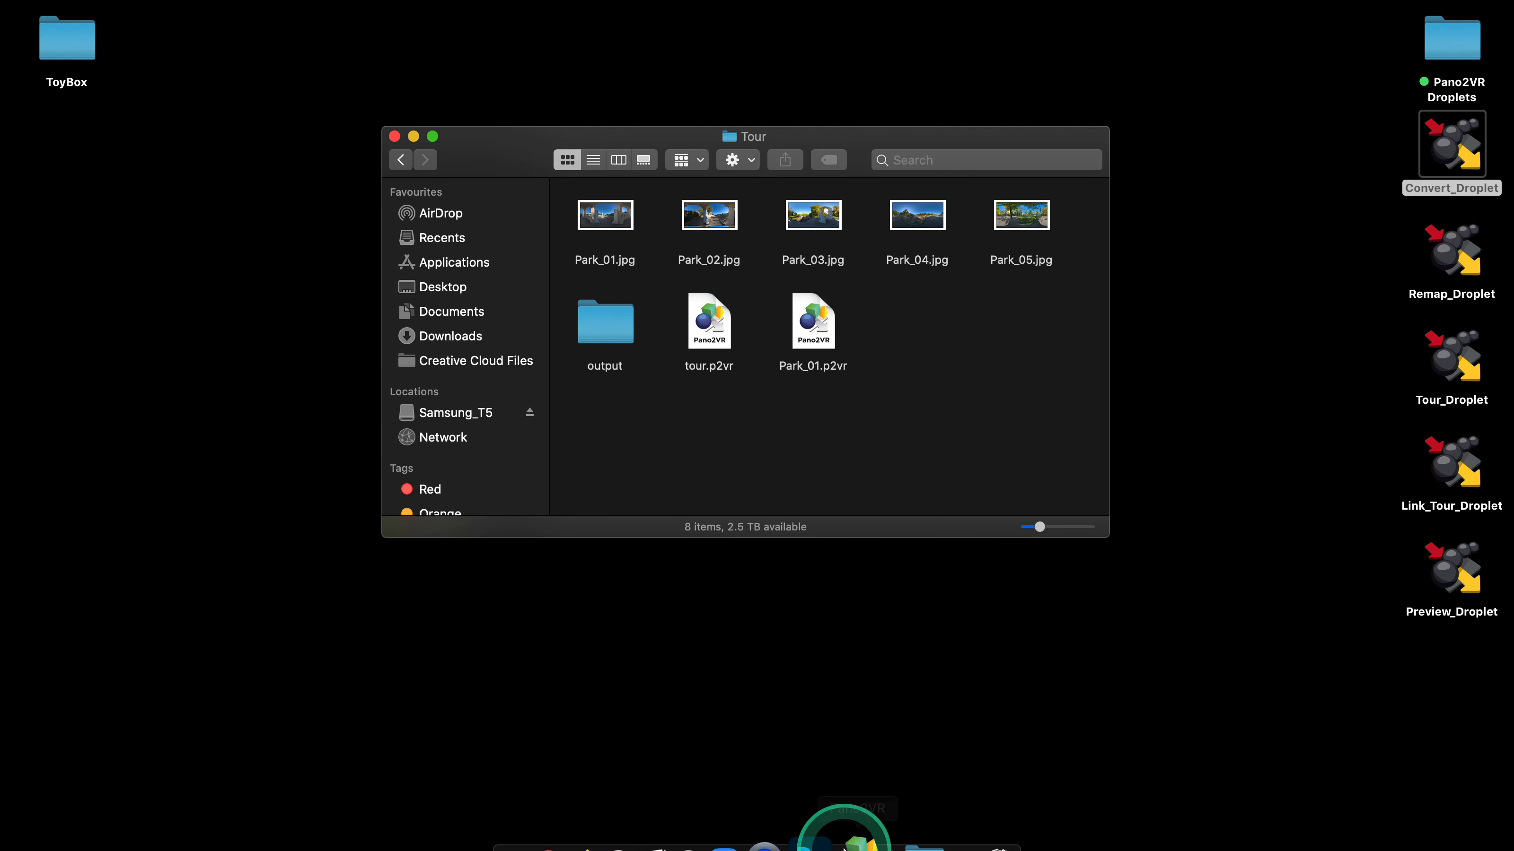
click(853, 792)
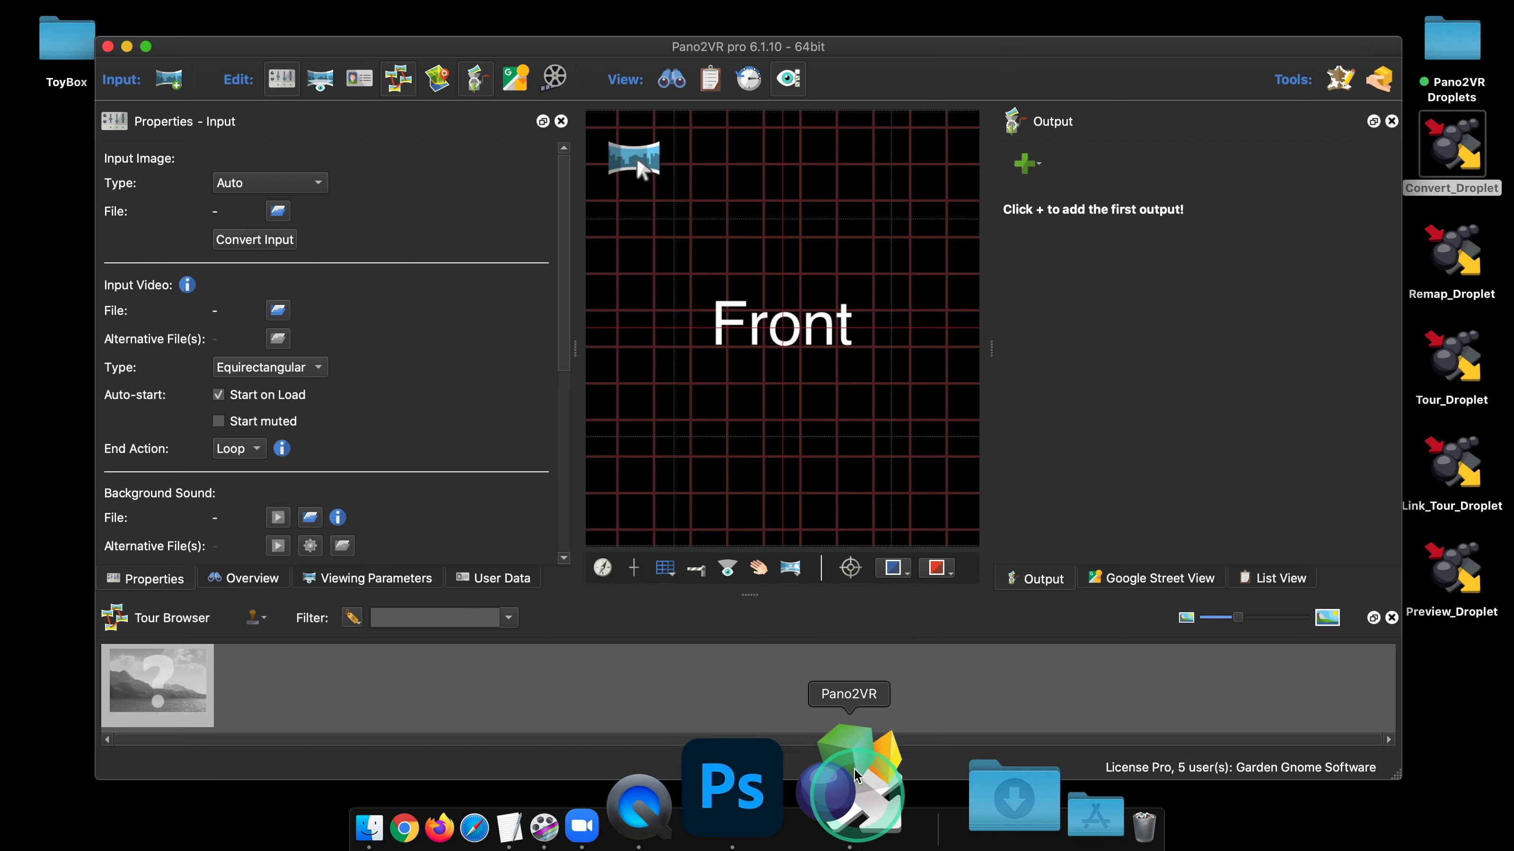
Enlarge the lower pane, show the animation editor and add a clip titled Clip01
scroll(942, 240, up, 1)
scroll(495, 170, down, 1)
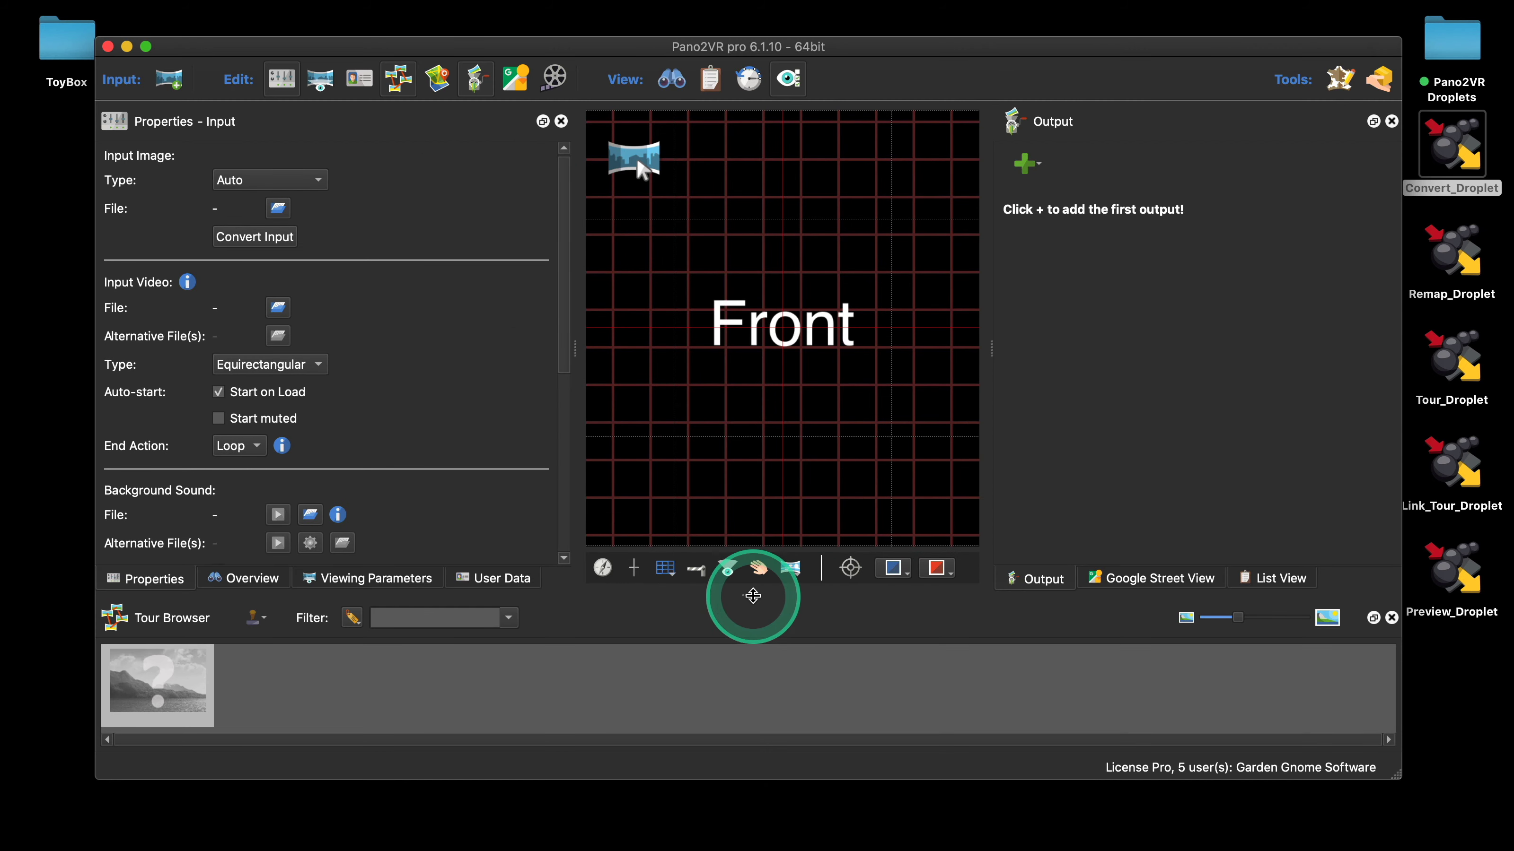
drag(752, 595, 743, 482)
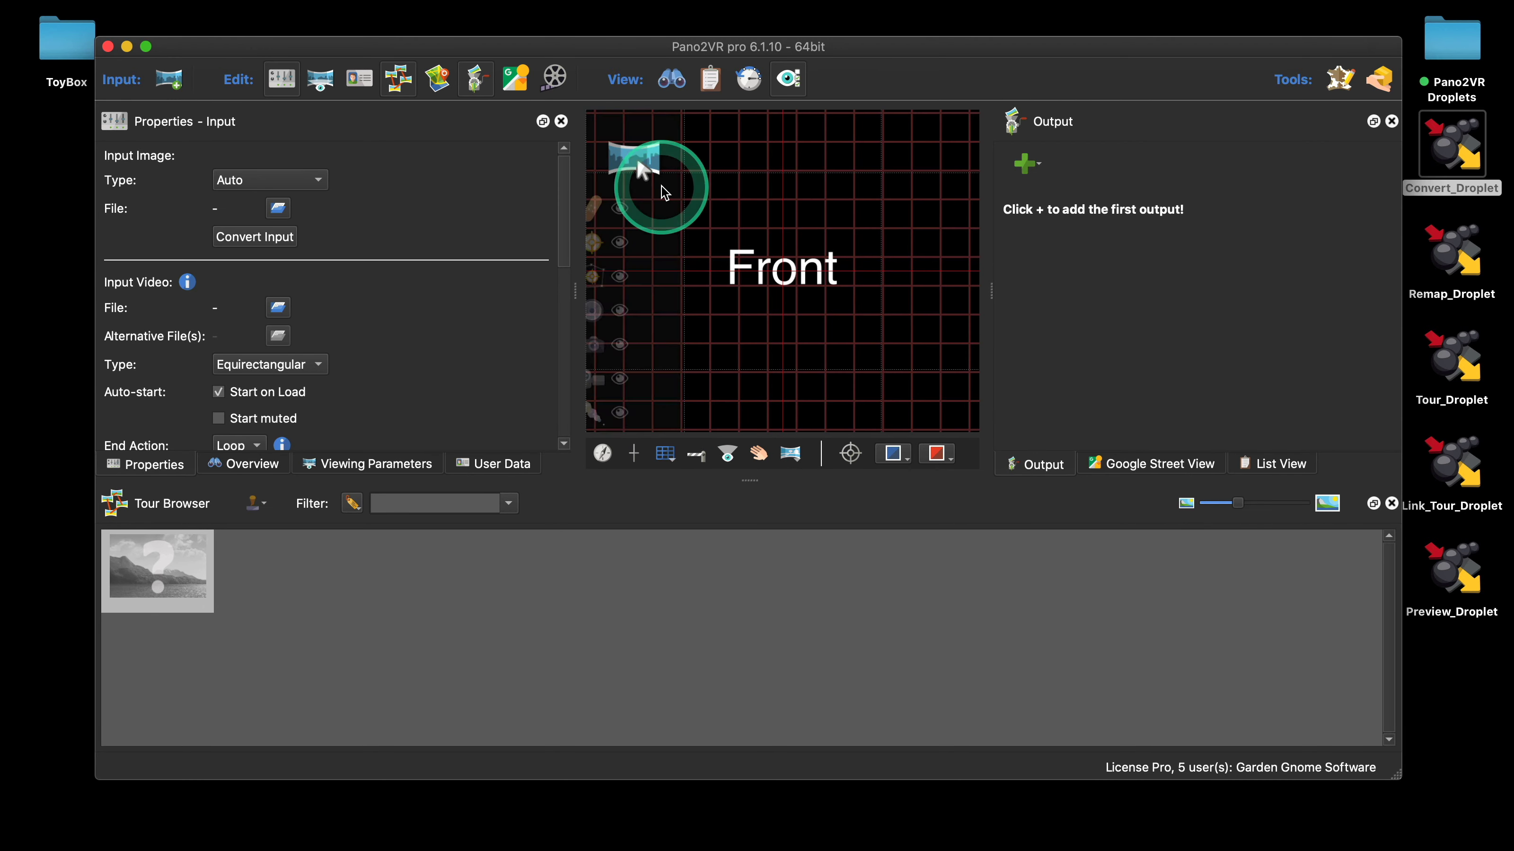
click(554, 82)
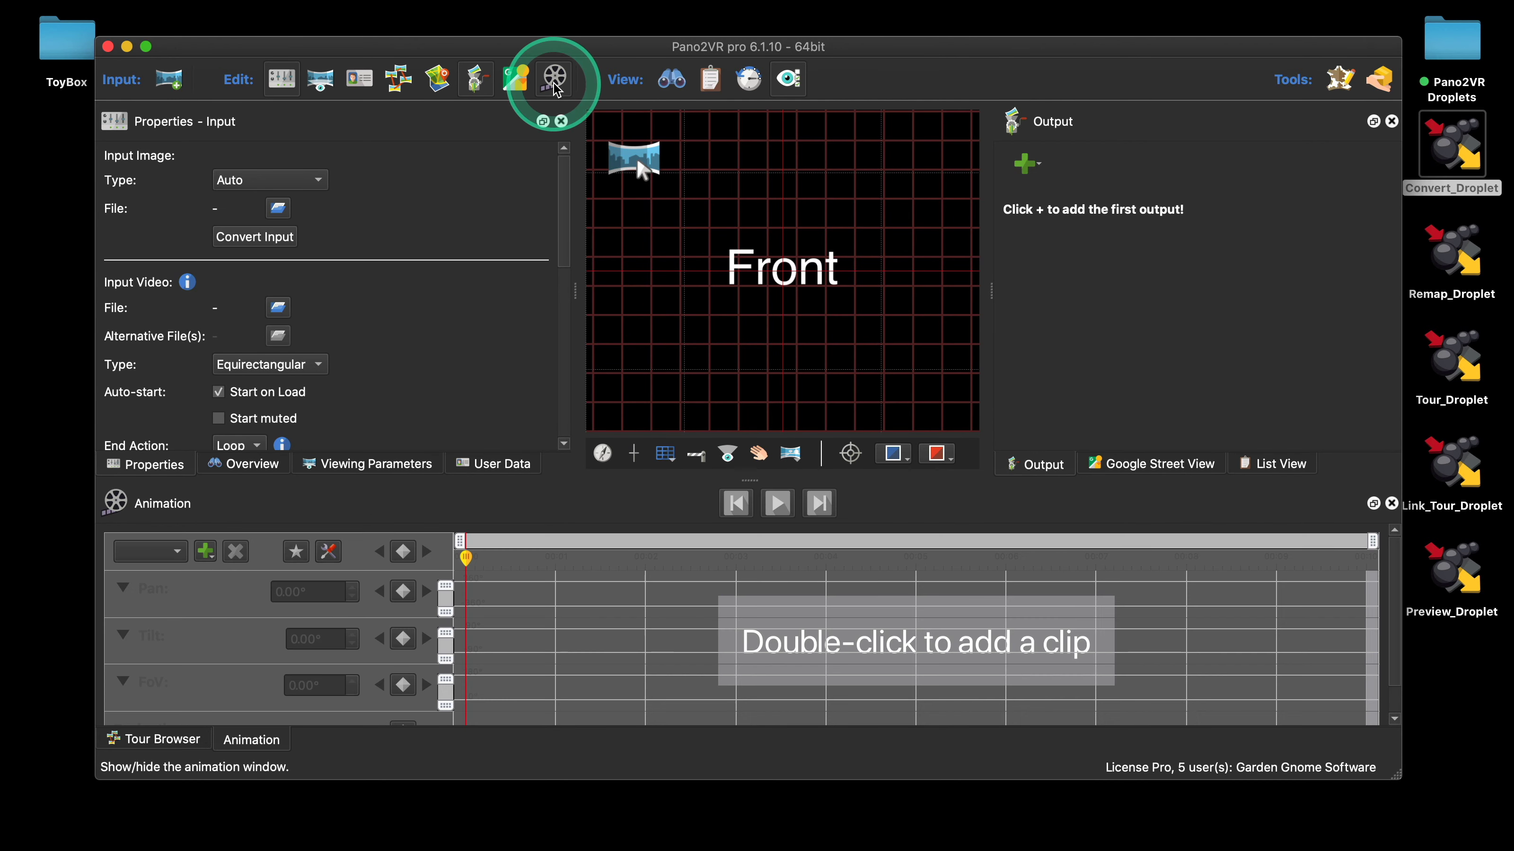
click(205, 551)
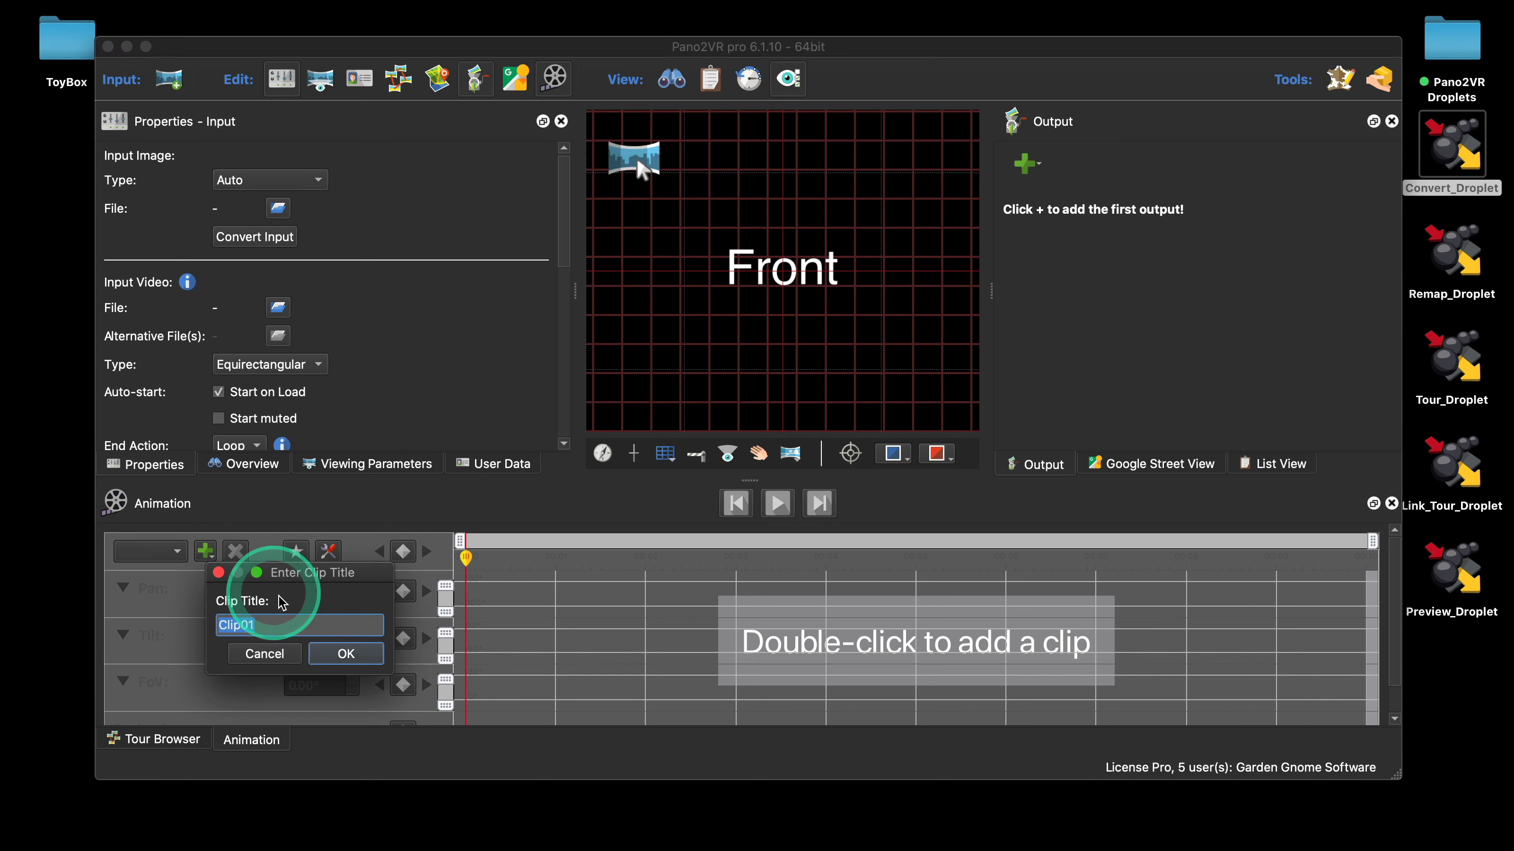
click(346, 653)
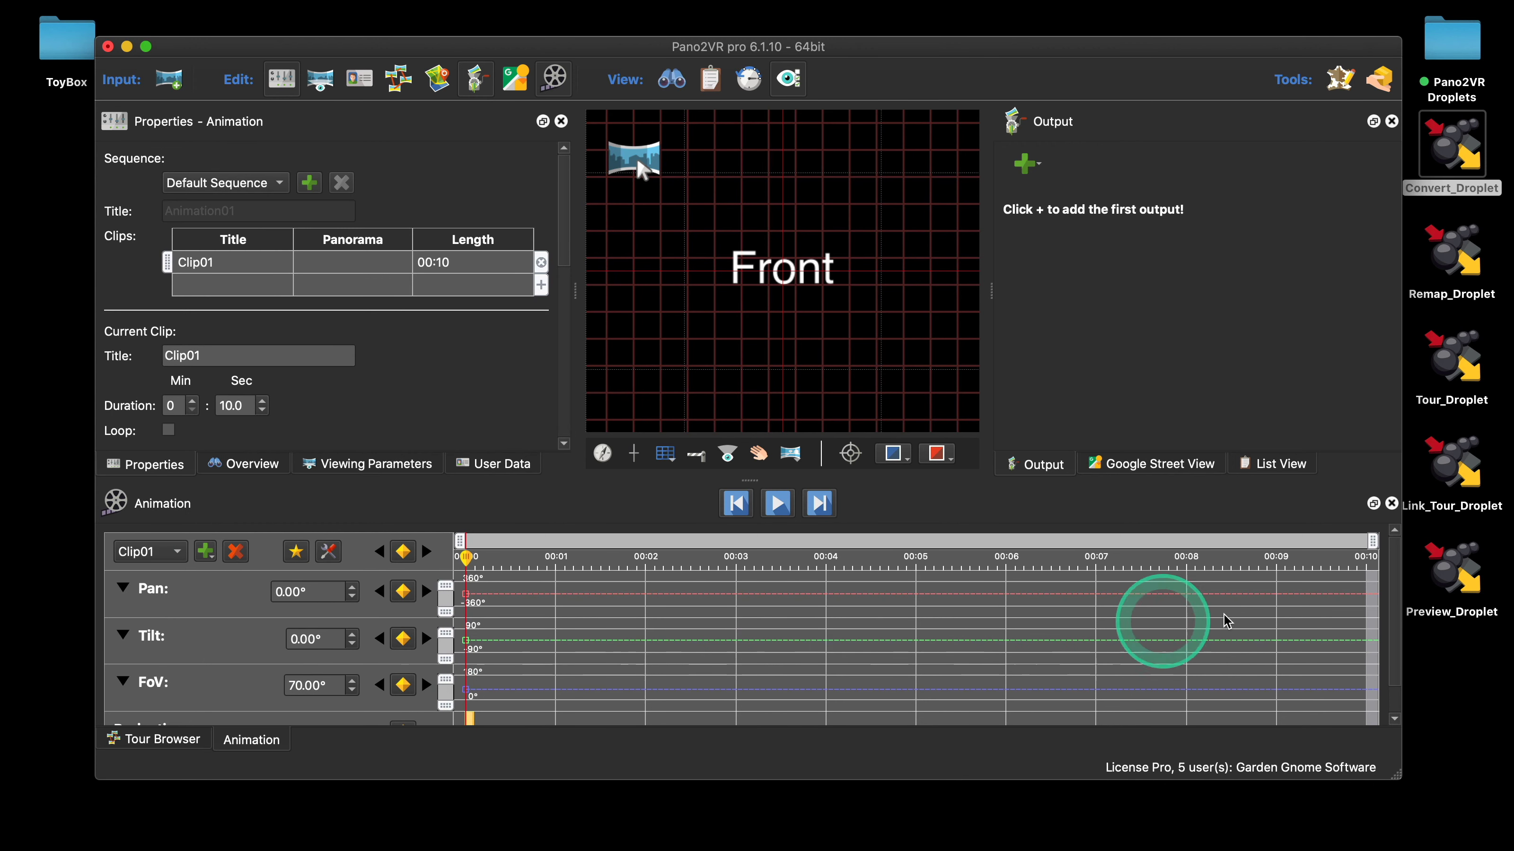
scroll(649, 558, down, 1)
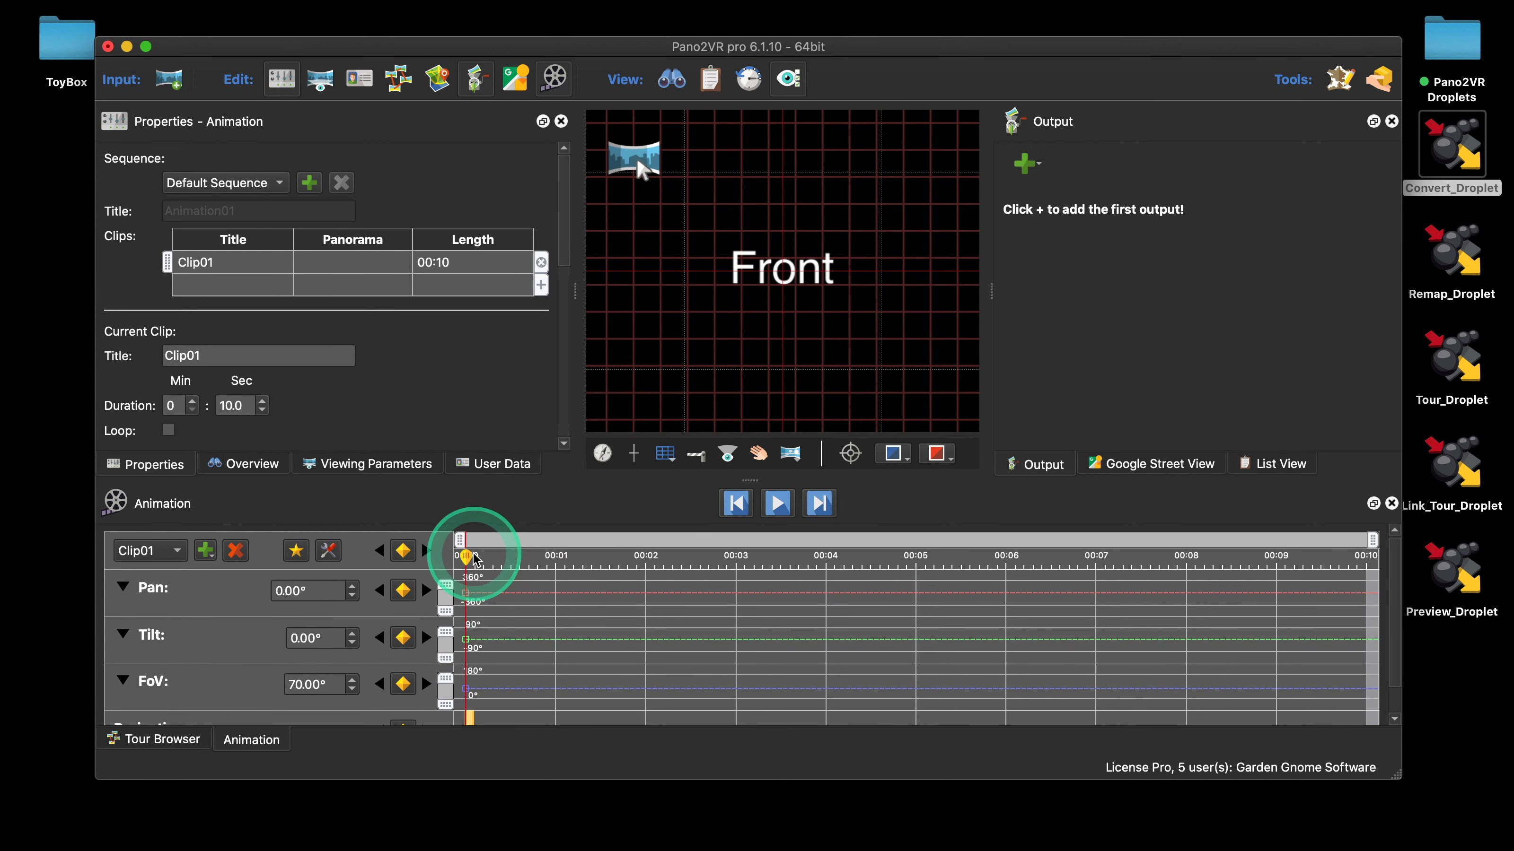
click(243, 406)
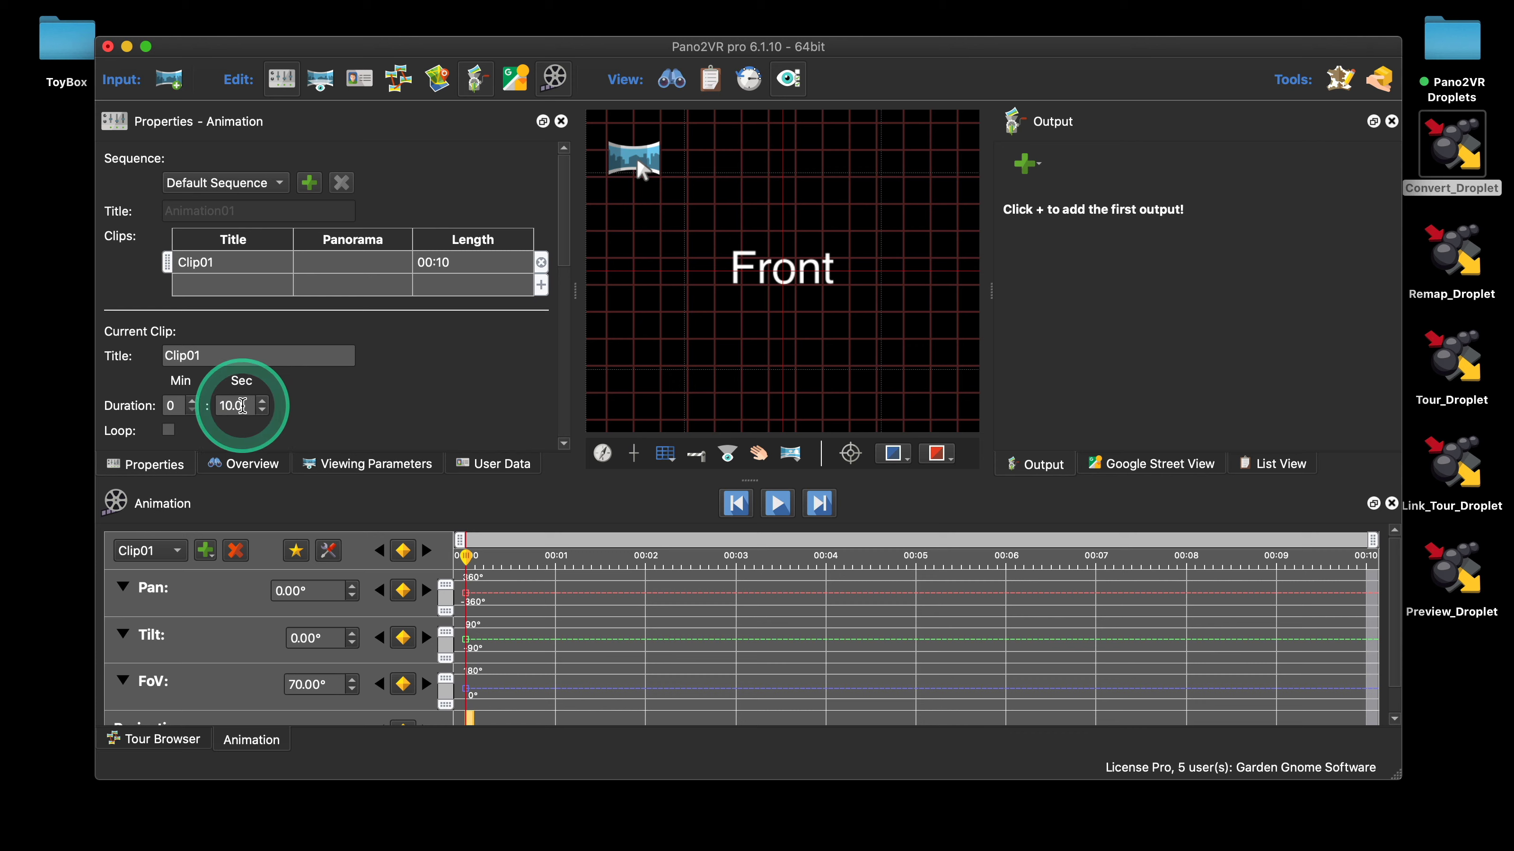
Add keyframes at the end of Clip01, set the final Pan keyframe to 360°, and scrub the timeline to check the rotation
click(825, 512)
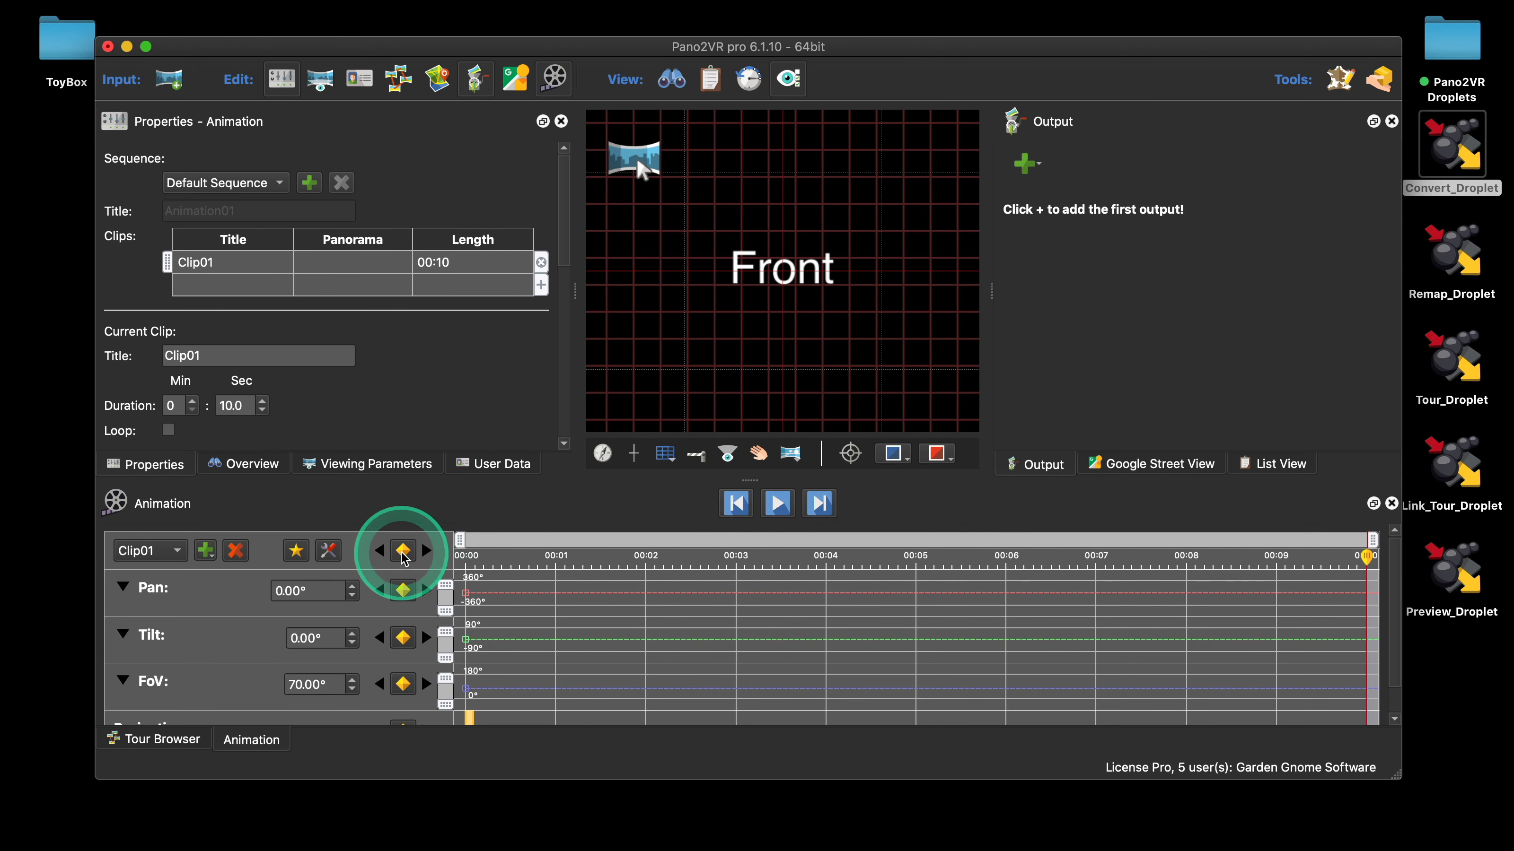
click(403, 551)
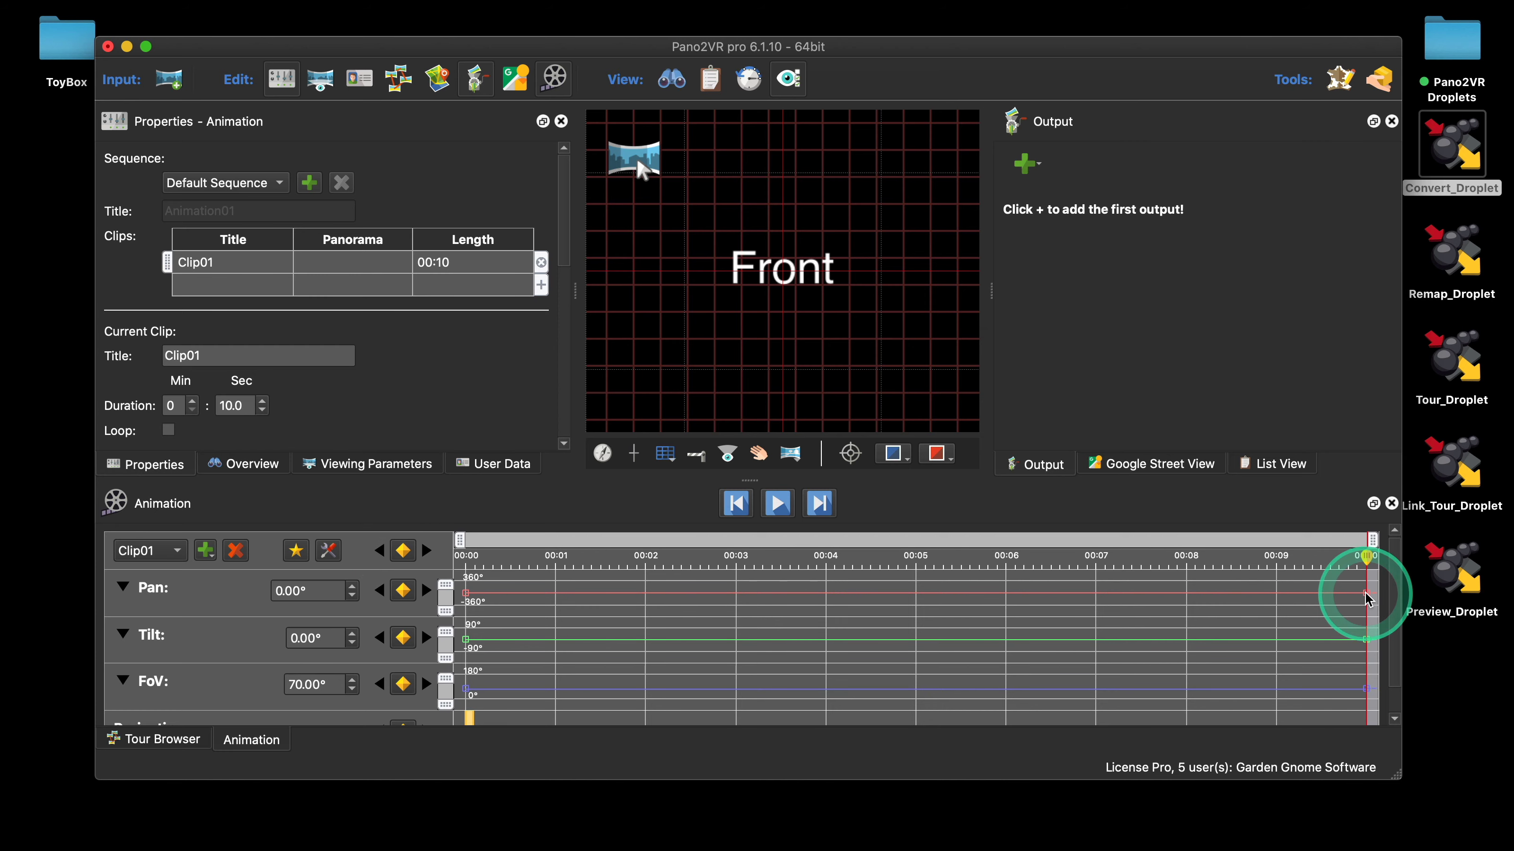
right_click(1366, 595)
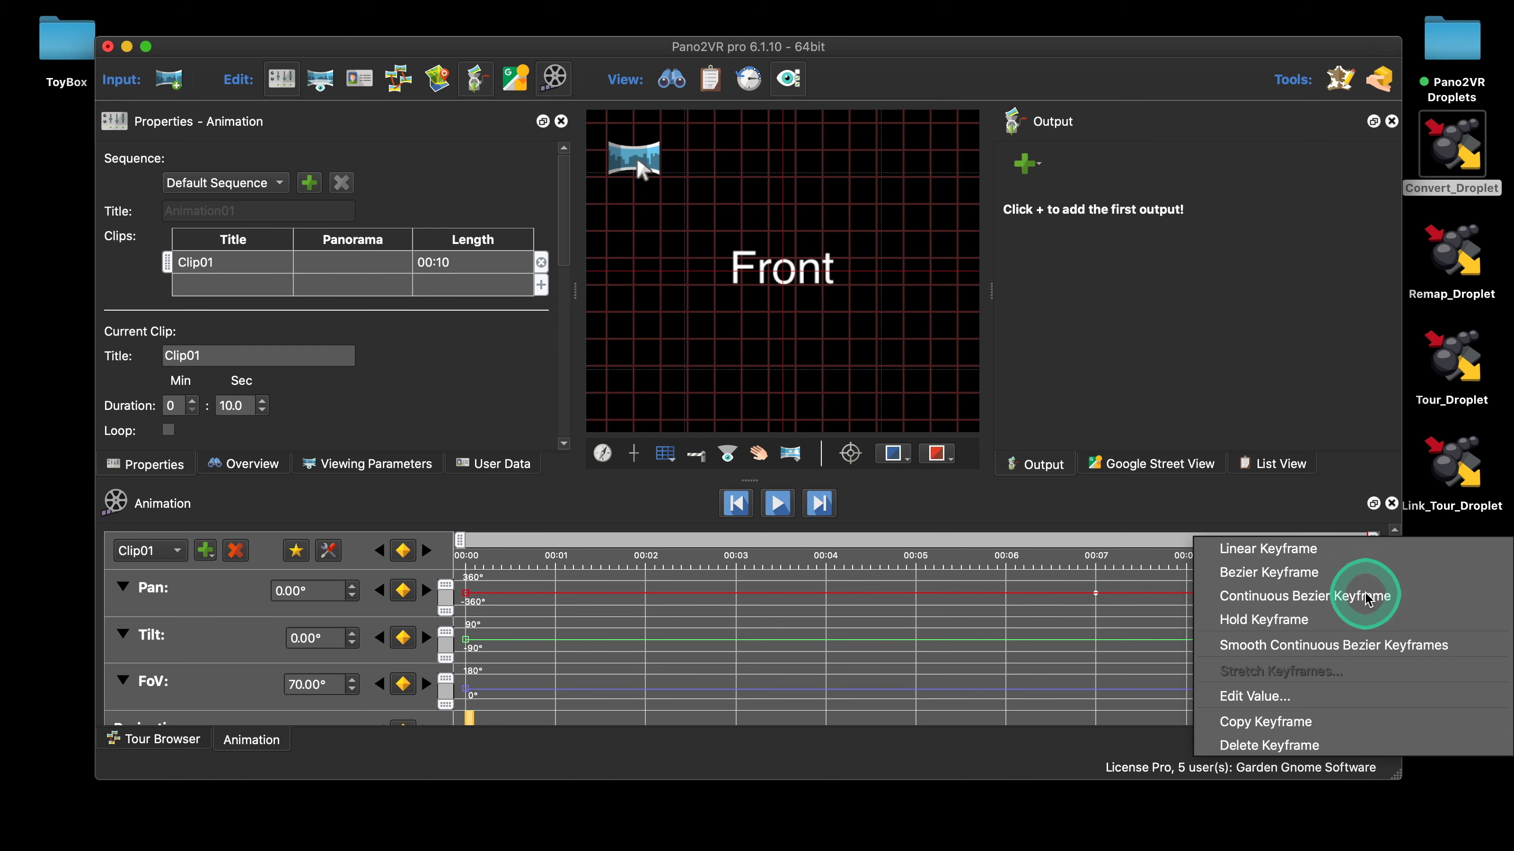
click(1332, 694)
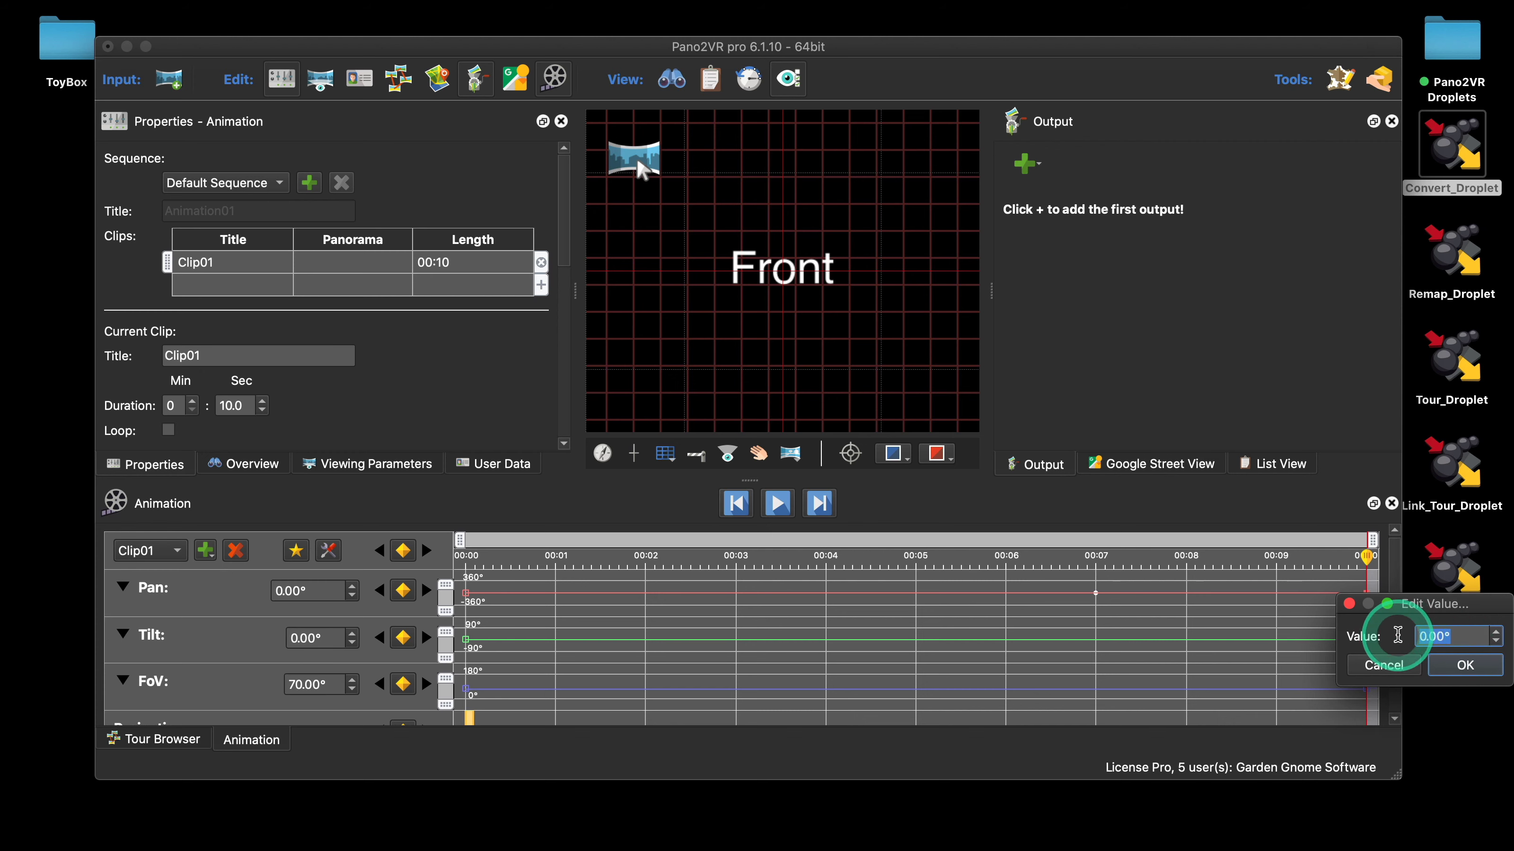
text(360)
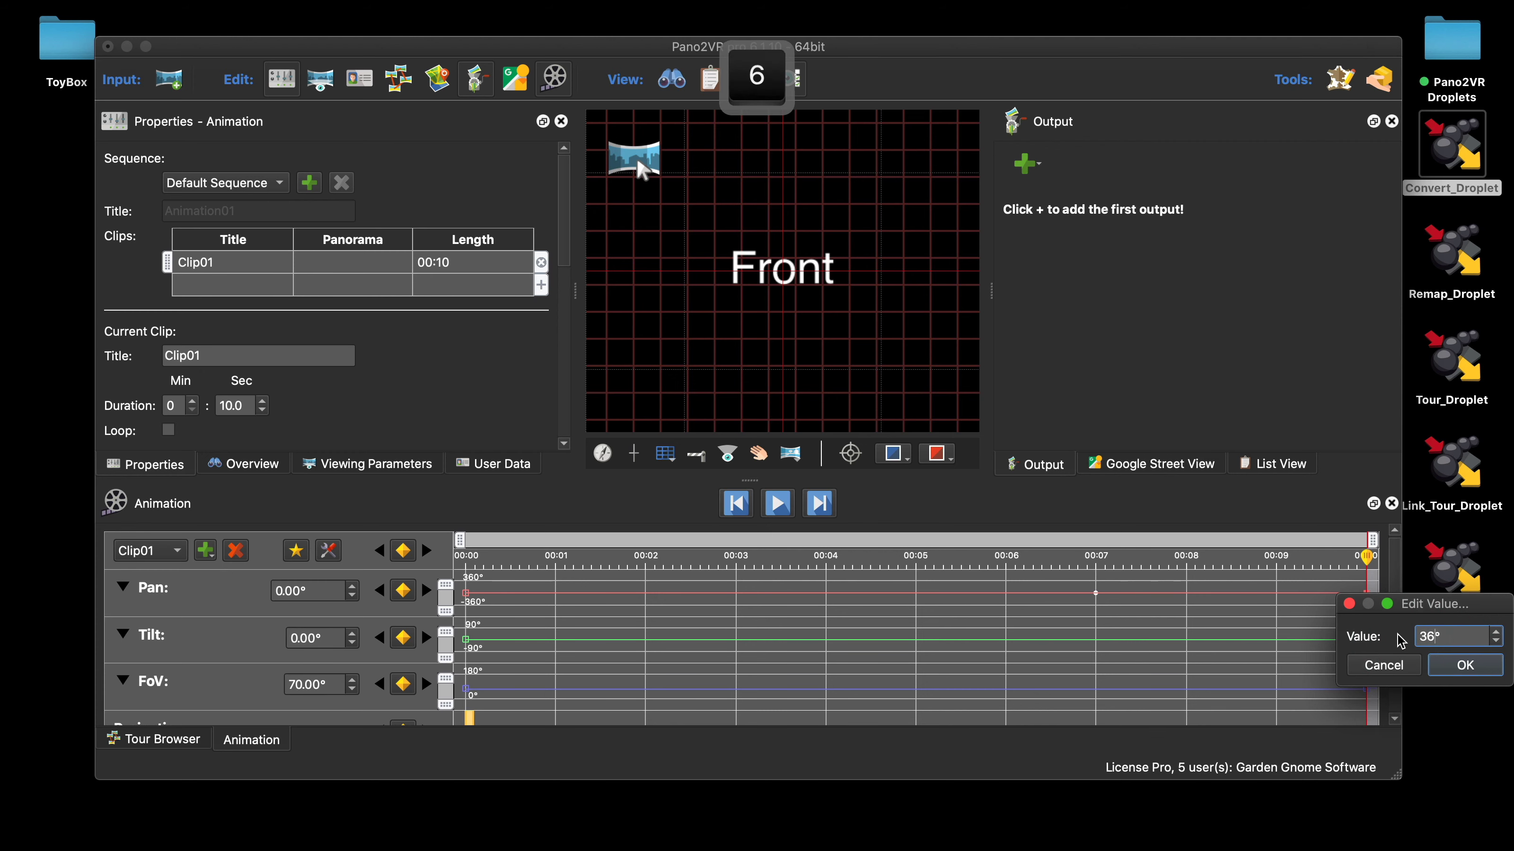
click(1463, 665)
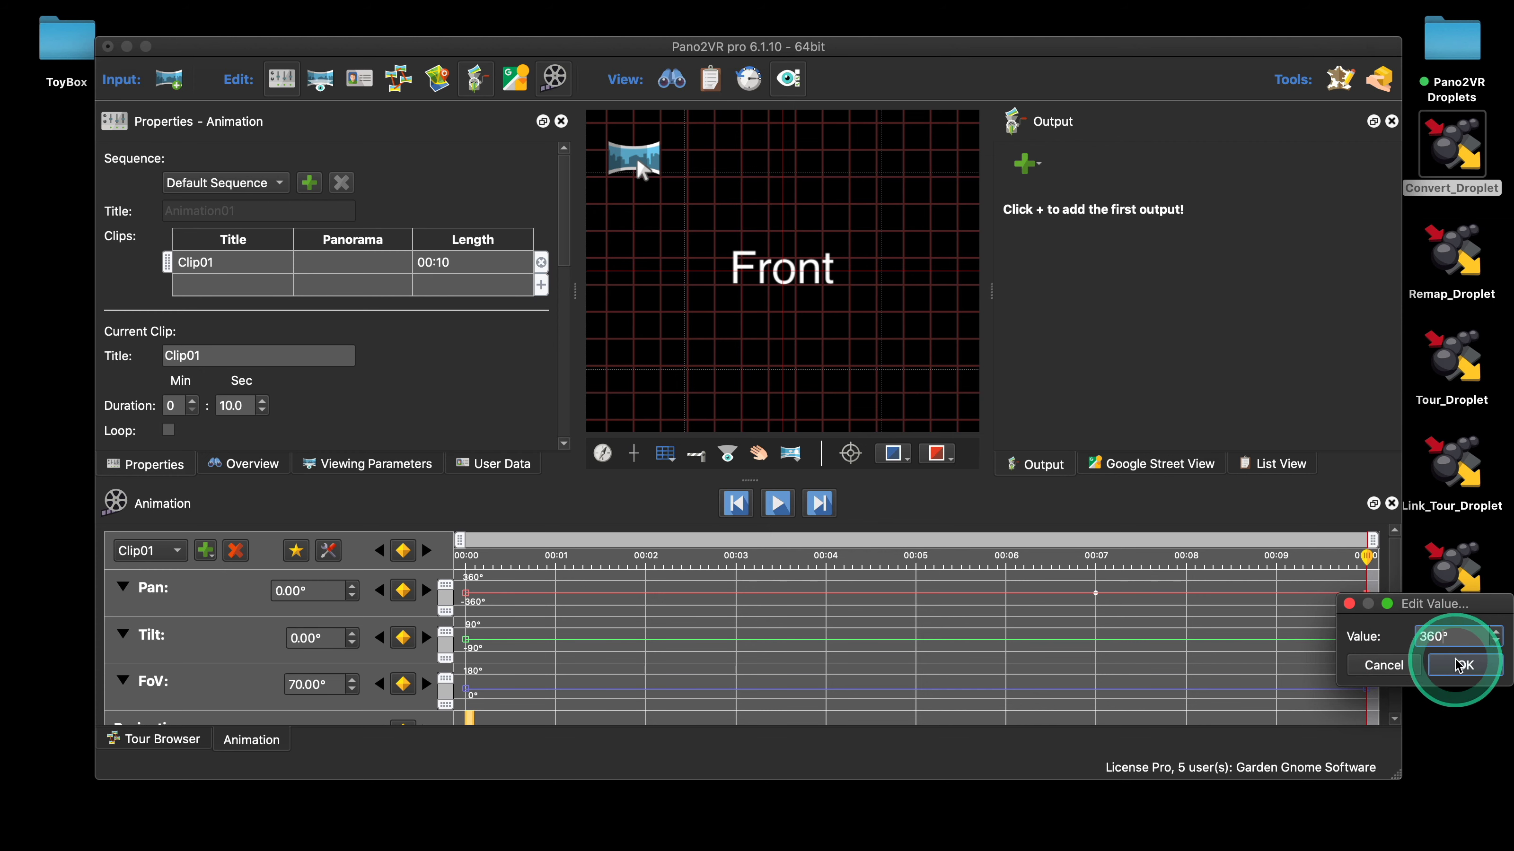
drag(1366, 556, 1035, 318)
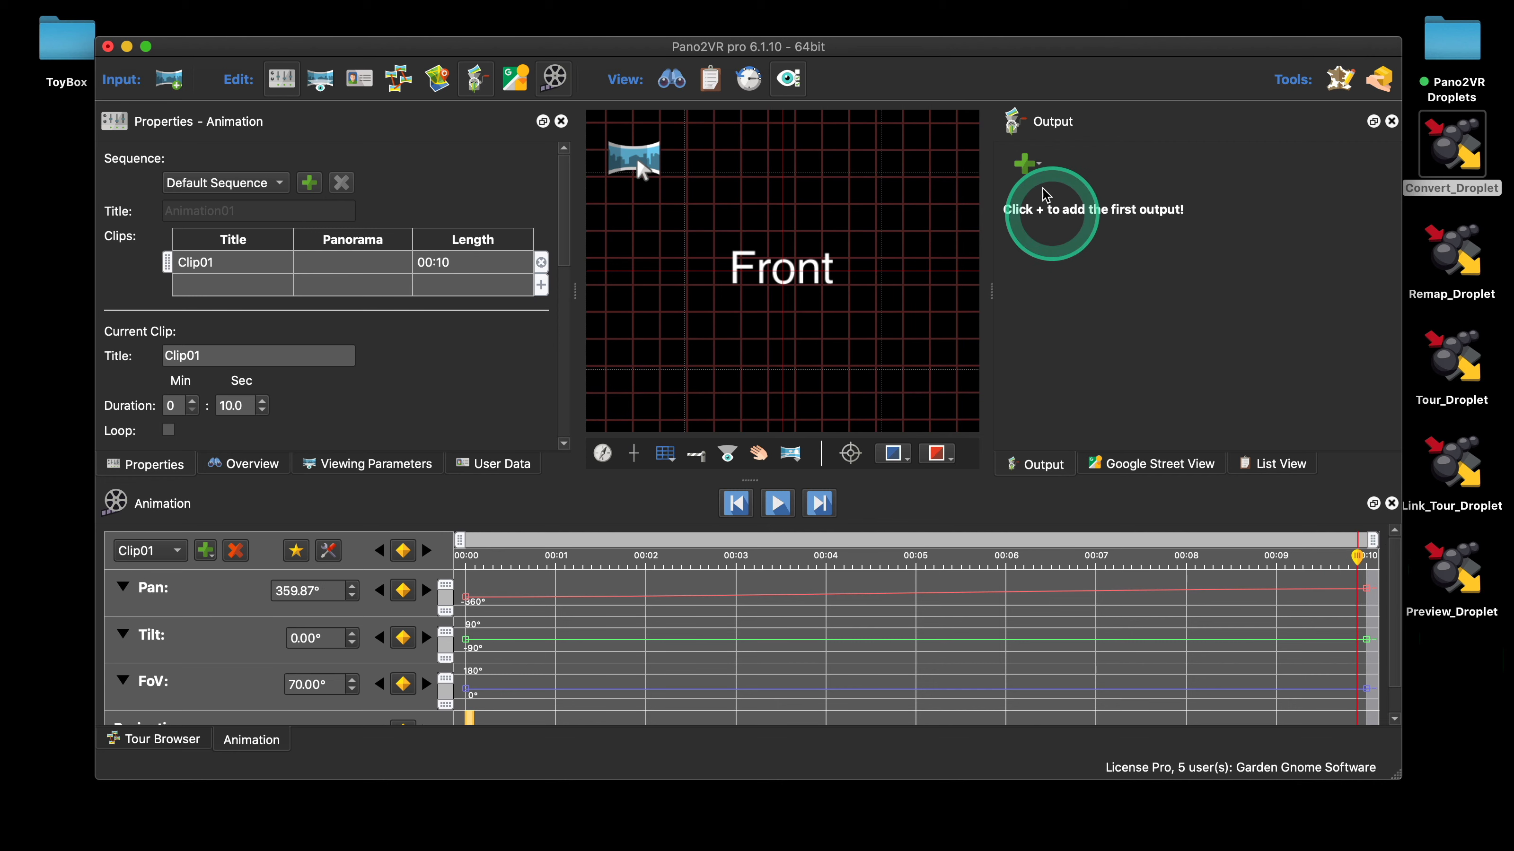
Add an Animation output and enable video file generation in its animation settings
click(1029, 172)
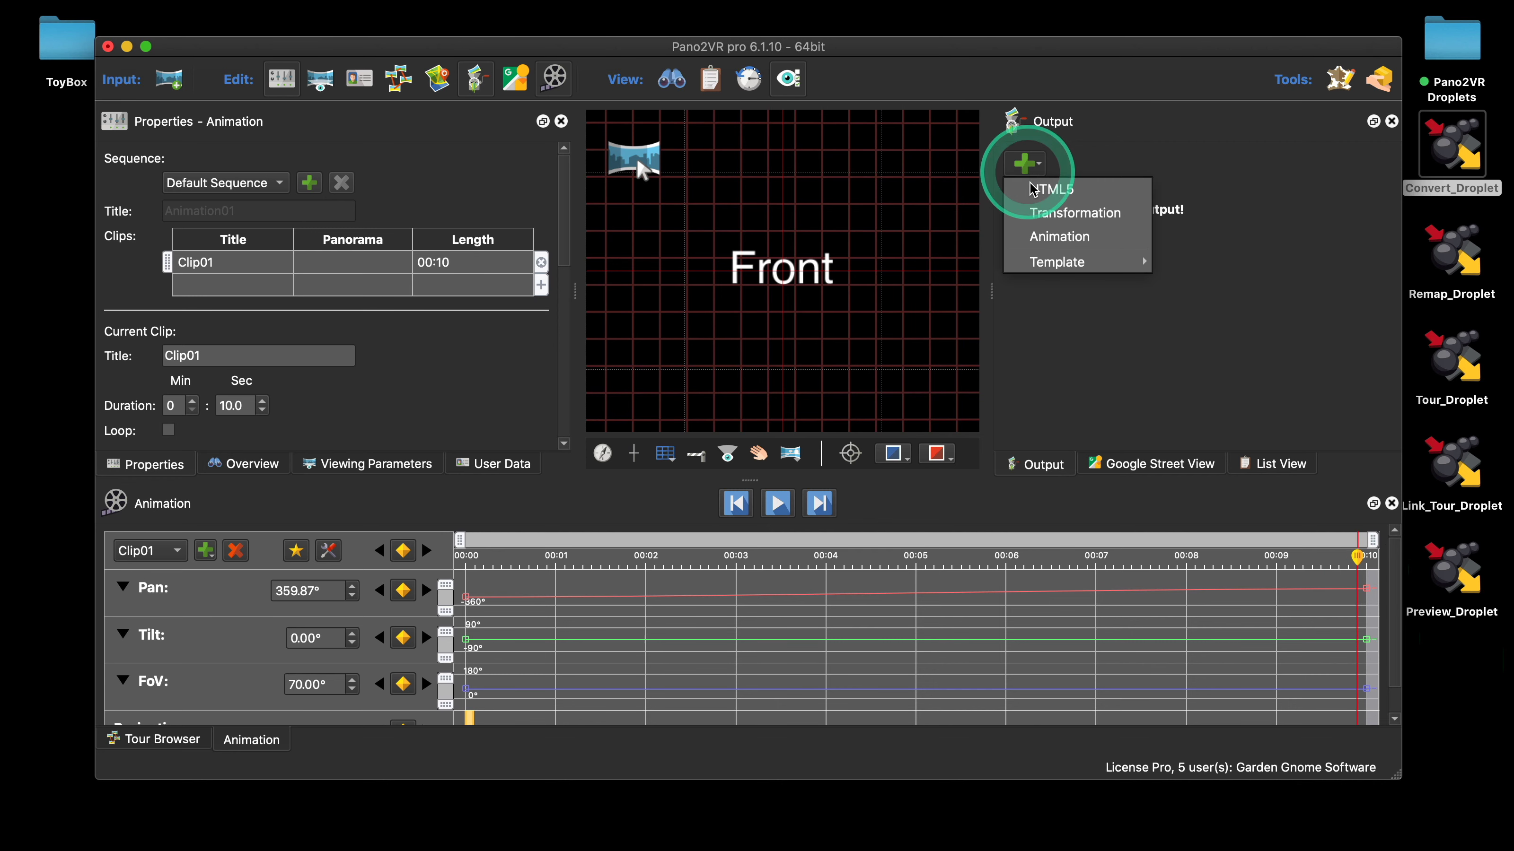
click(1048, 237)
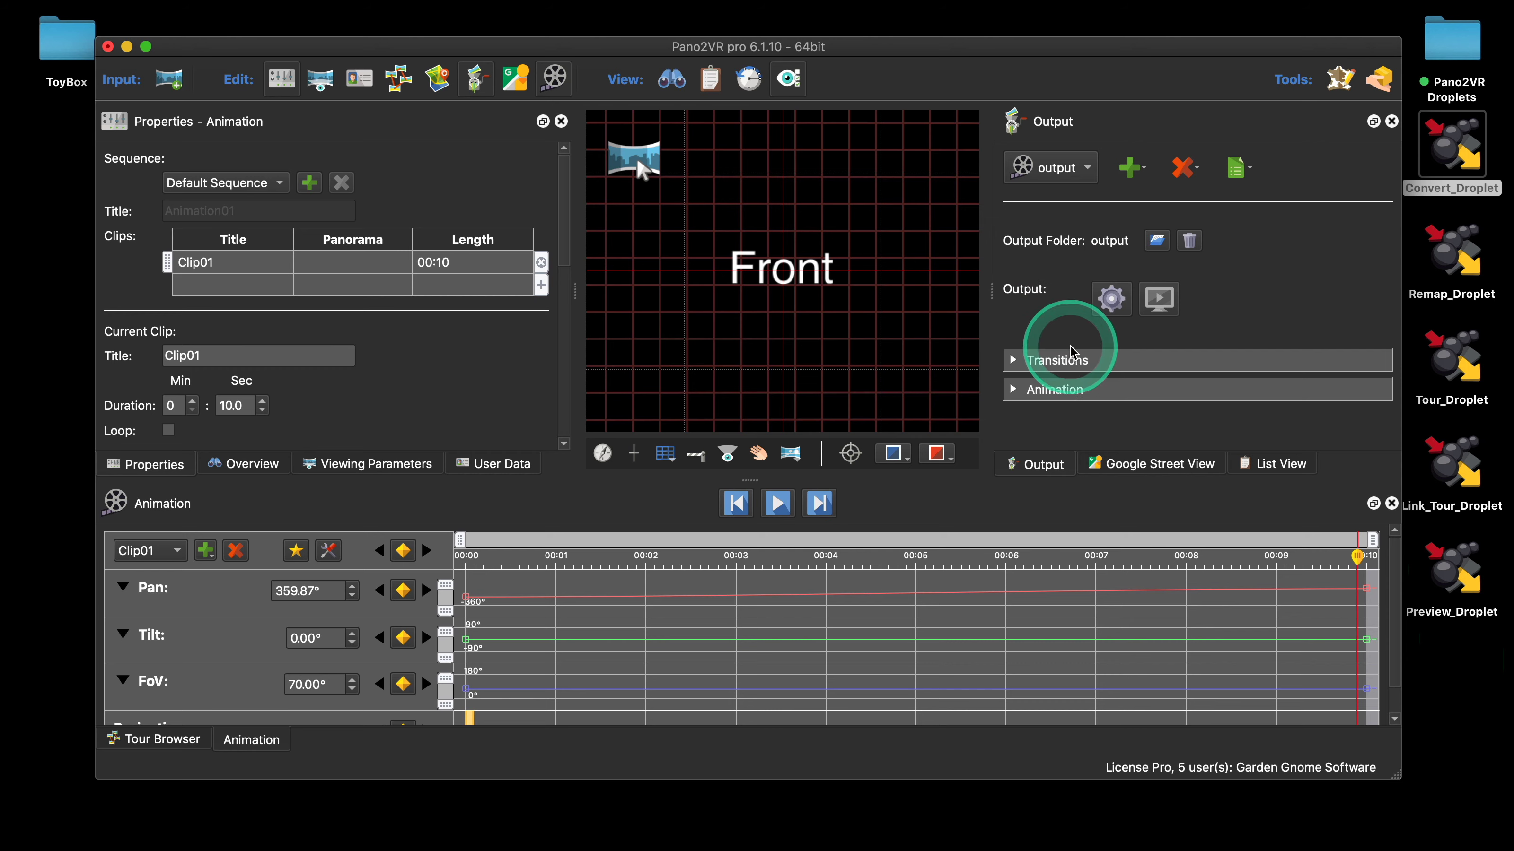
click(1019, 389)
scroll(1129, 327, down, 5)
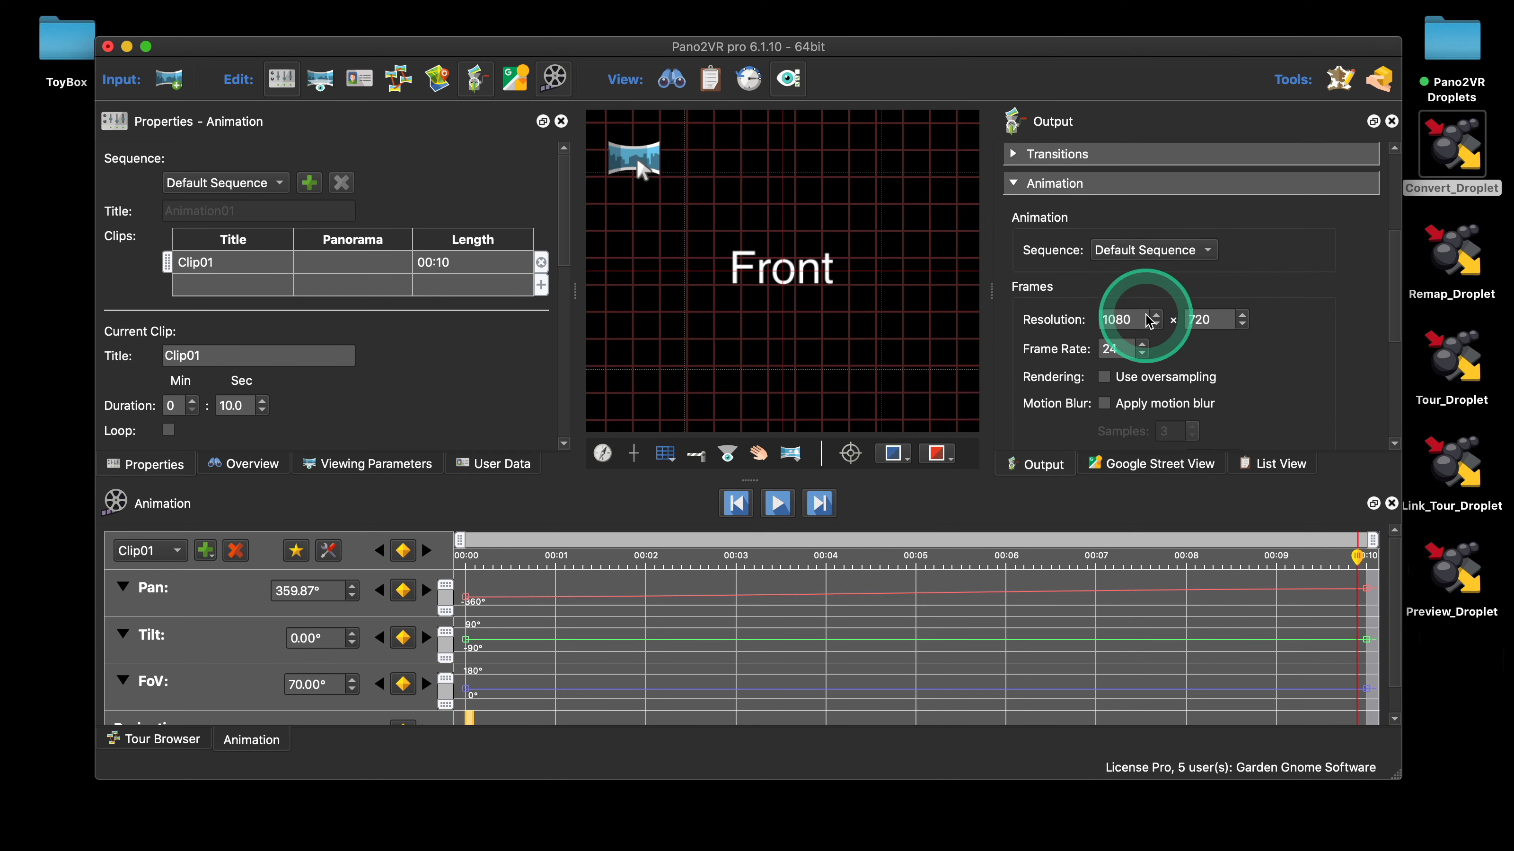
scroll(1288, 303, down, 1)
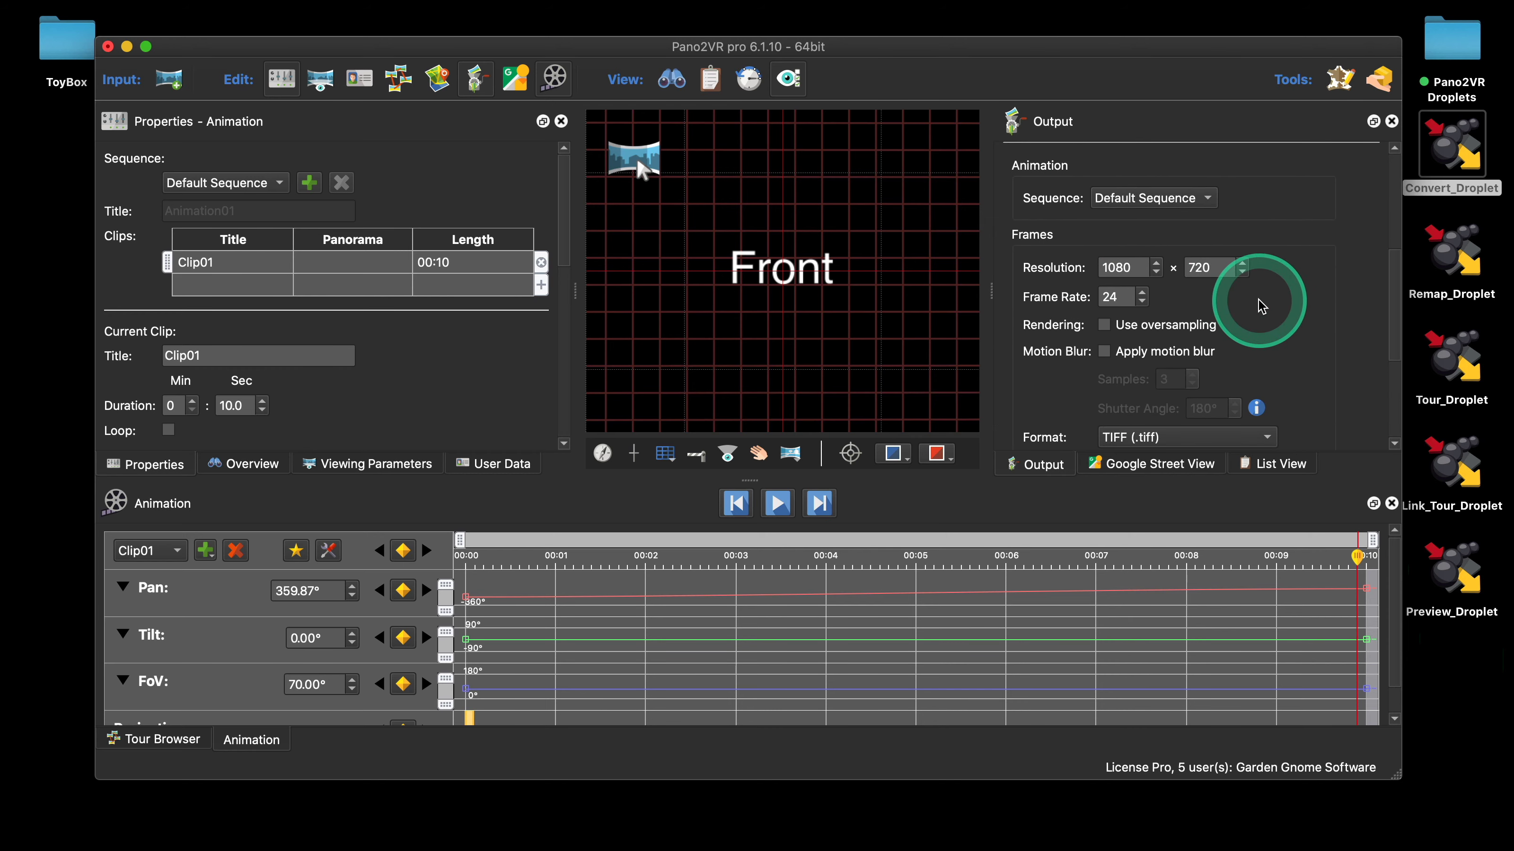
scroll(1262, 306, down, 3)
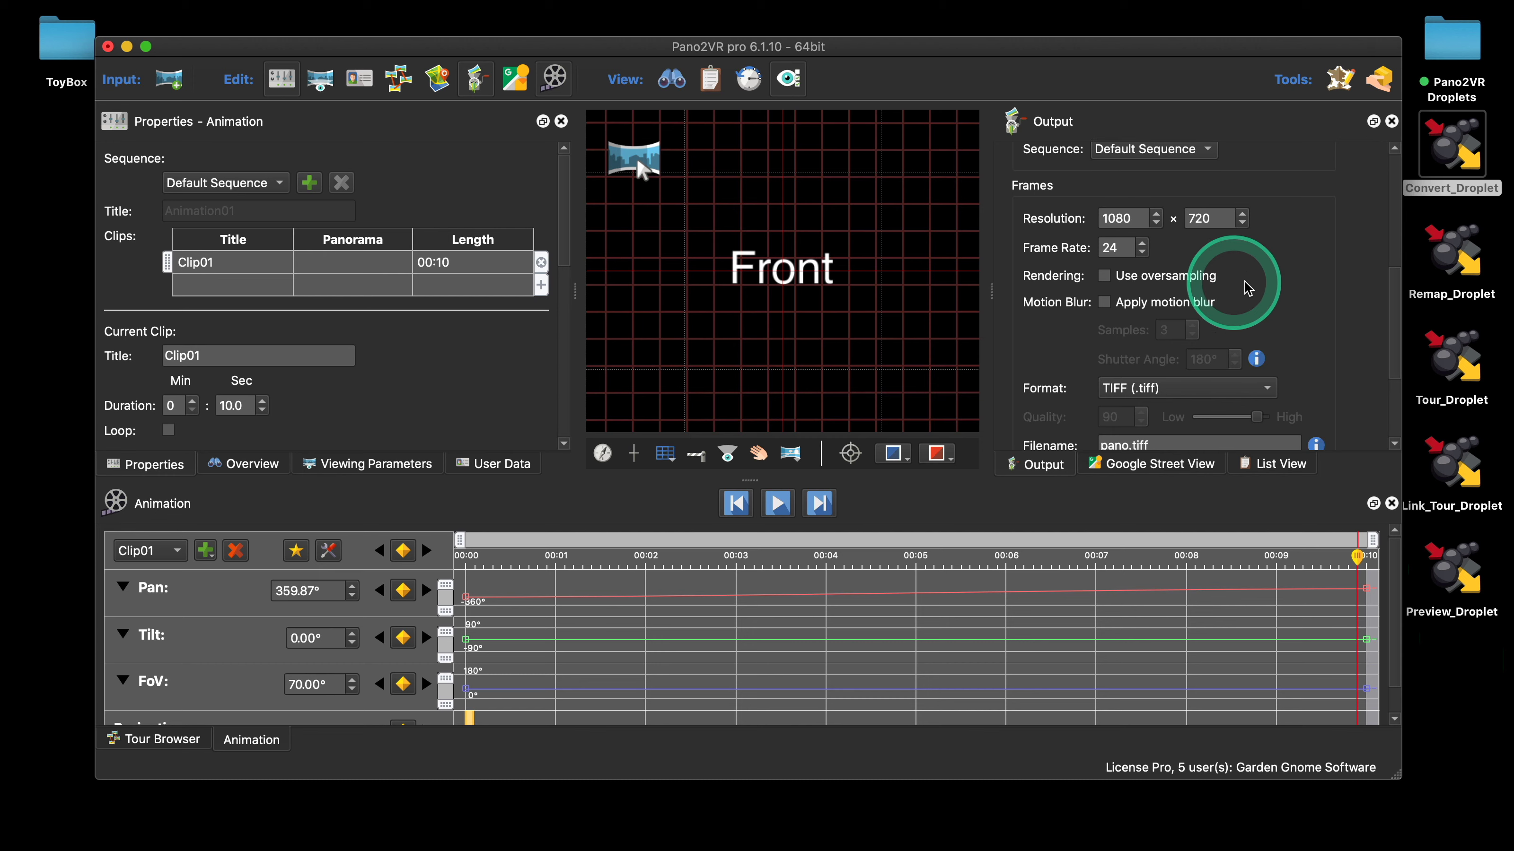
scroll(1257, 288, down, 2)
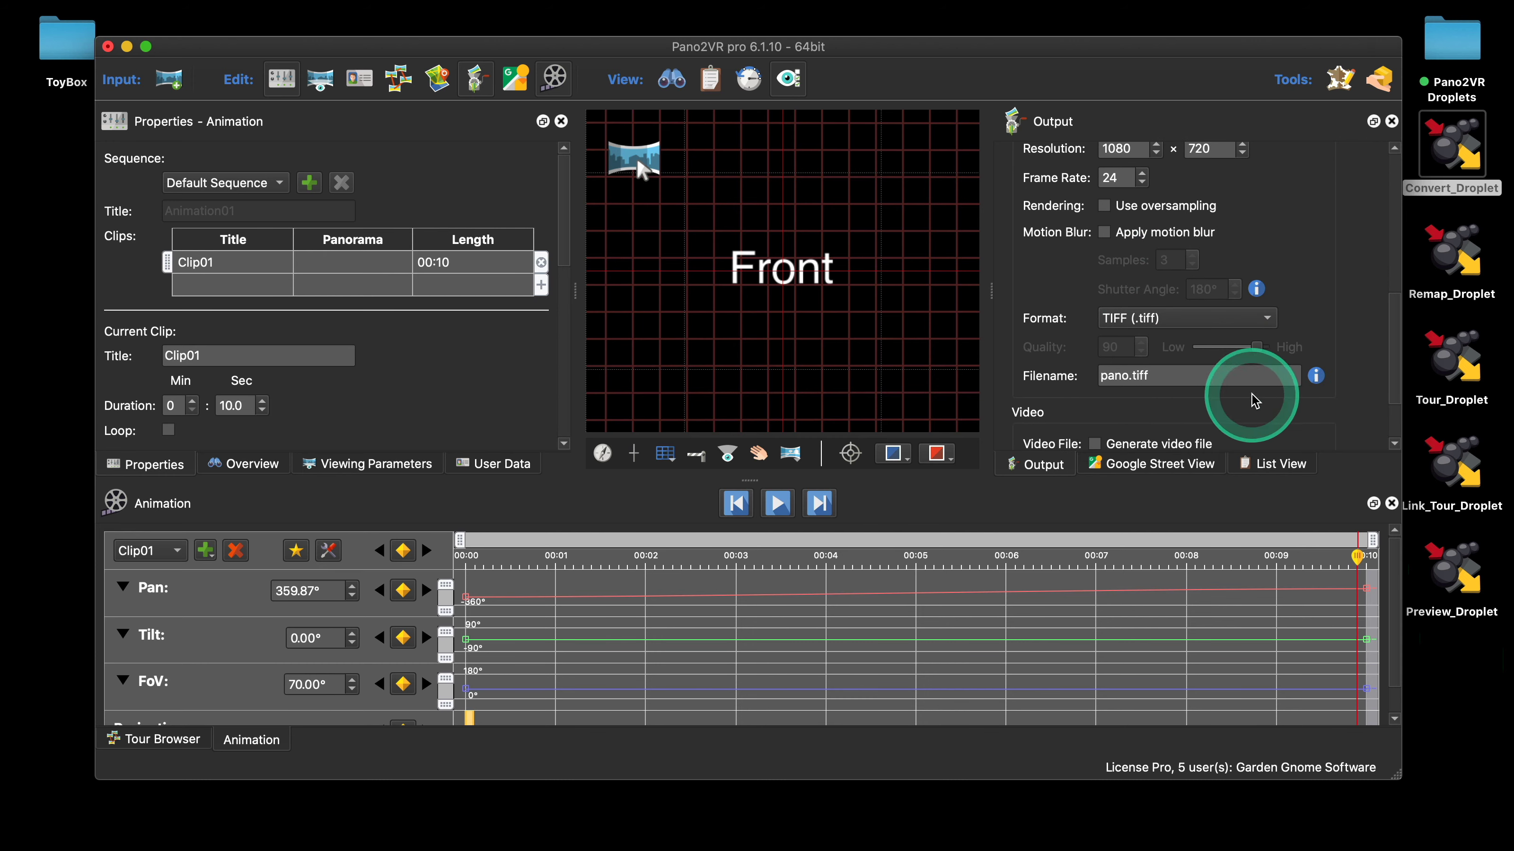
scroll(1251, 393, down, 3)
click(1121, 360)
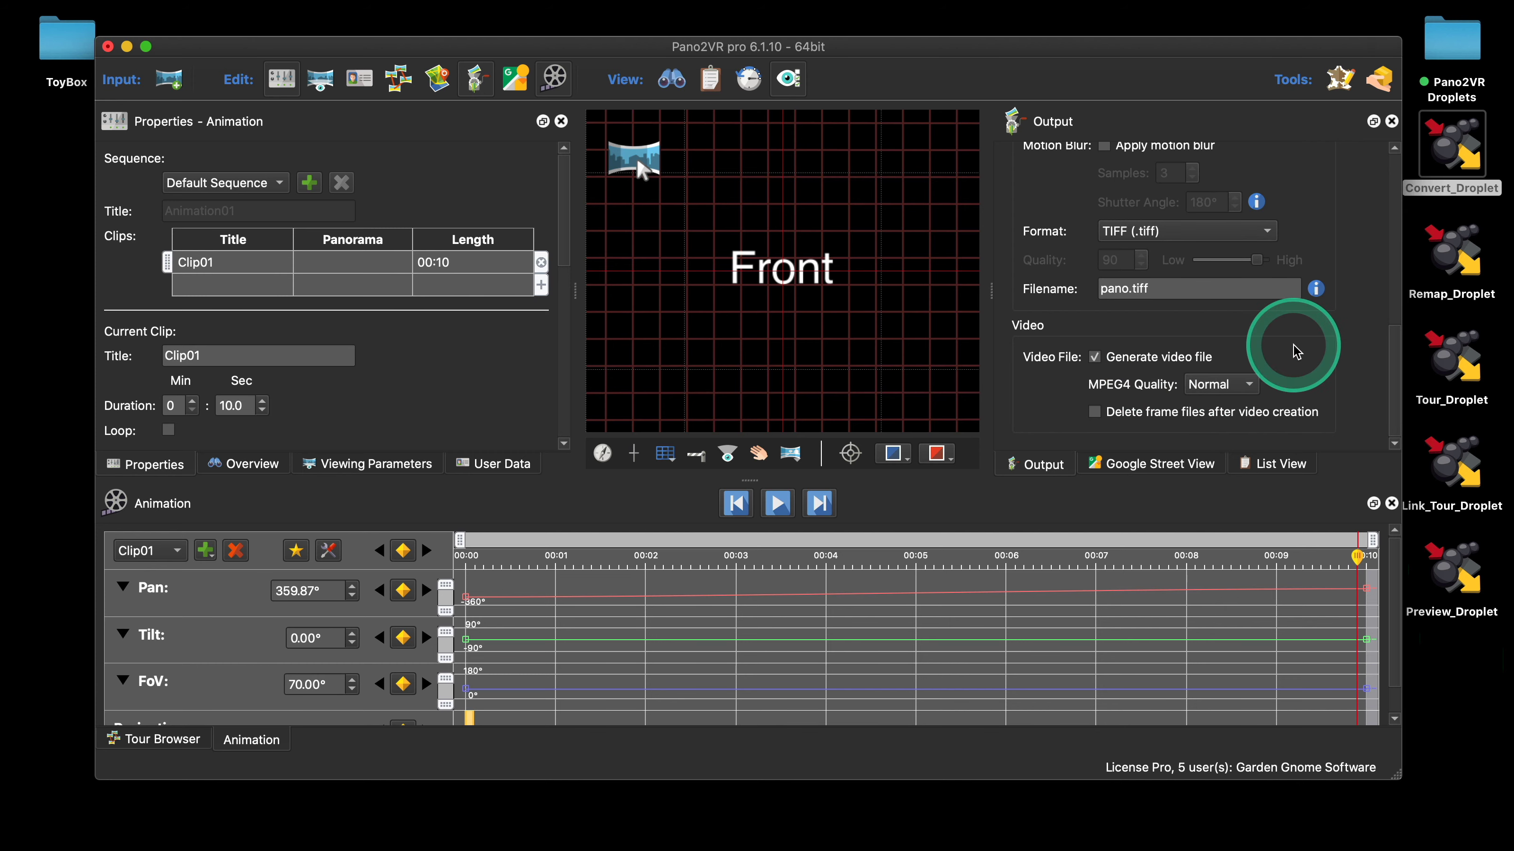
click(1094, 412)
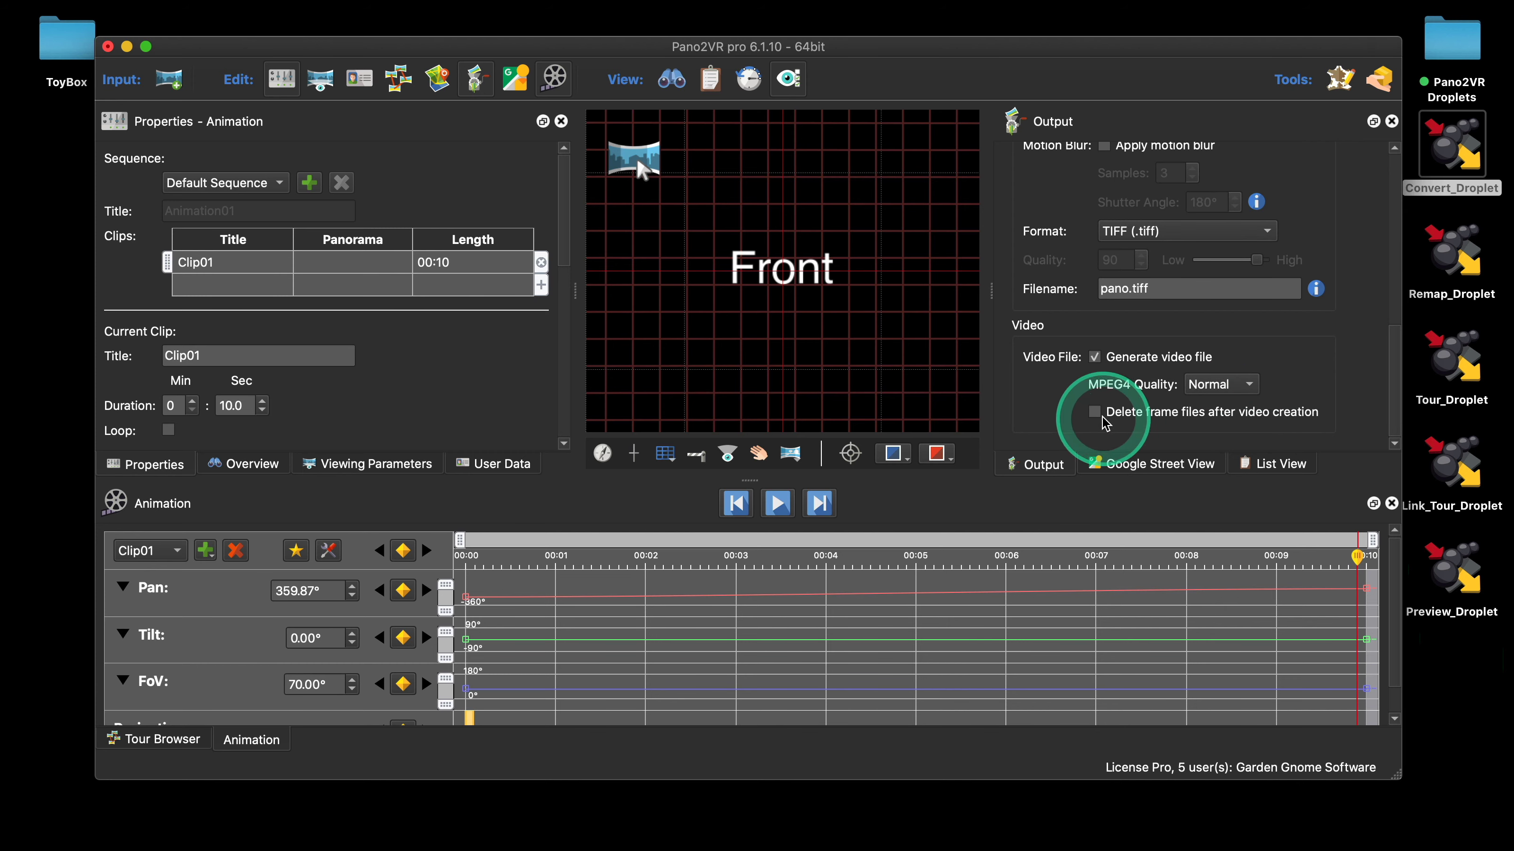
scroll(1278, 340, up, 10)
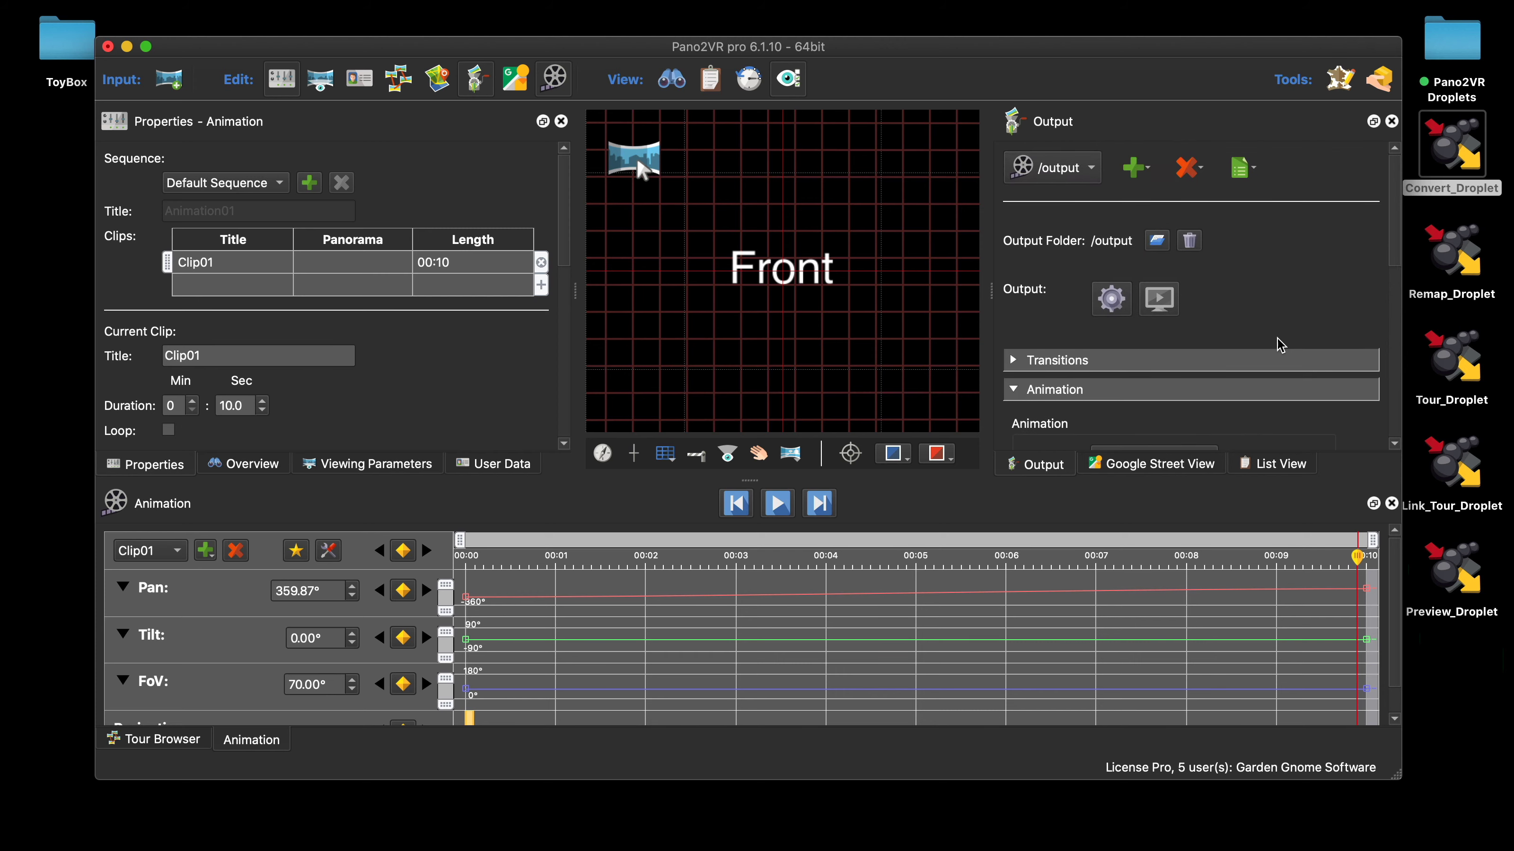
Save the project as a droplet named AniDroplet on the Desktop, with values saved in project files
click(140, 12)
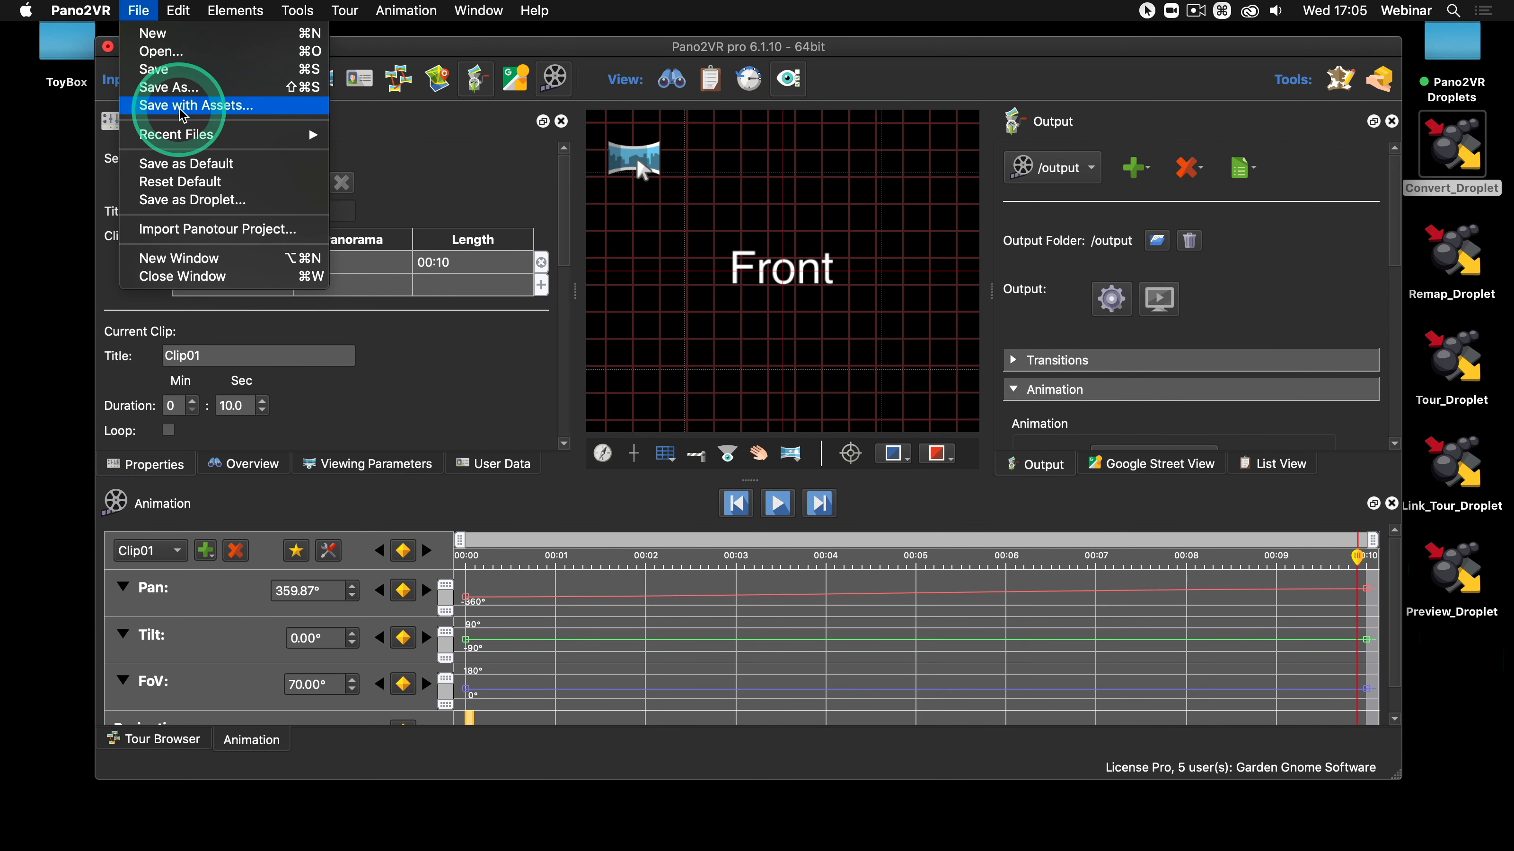
click(197, 200)
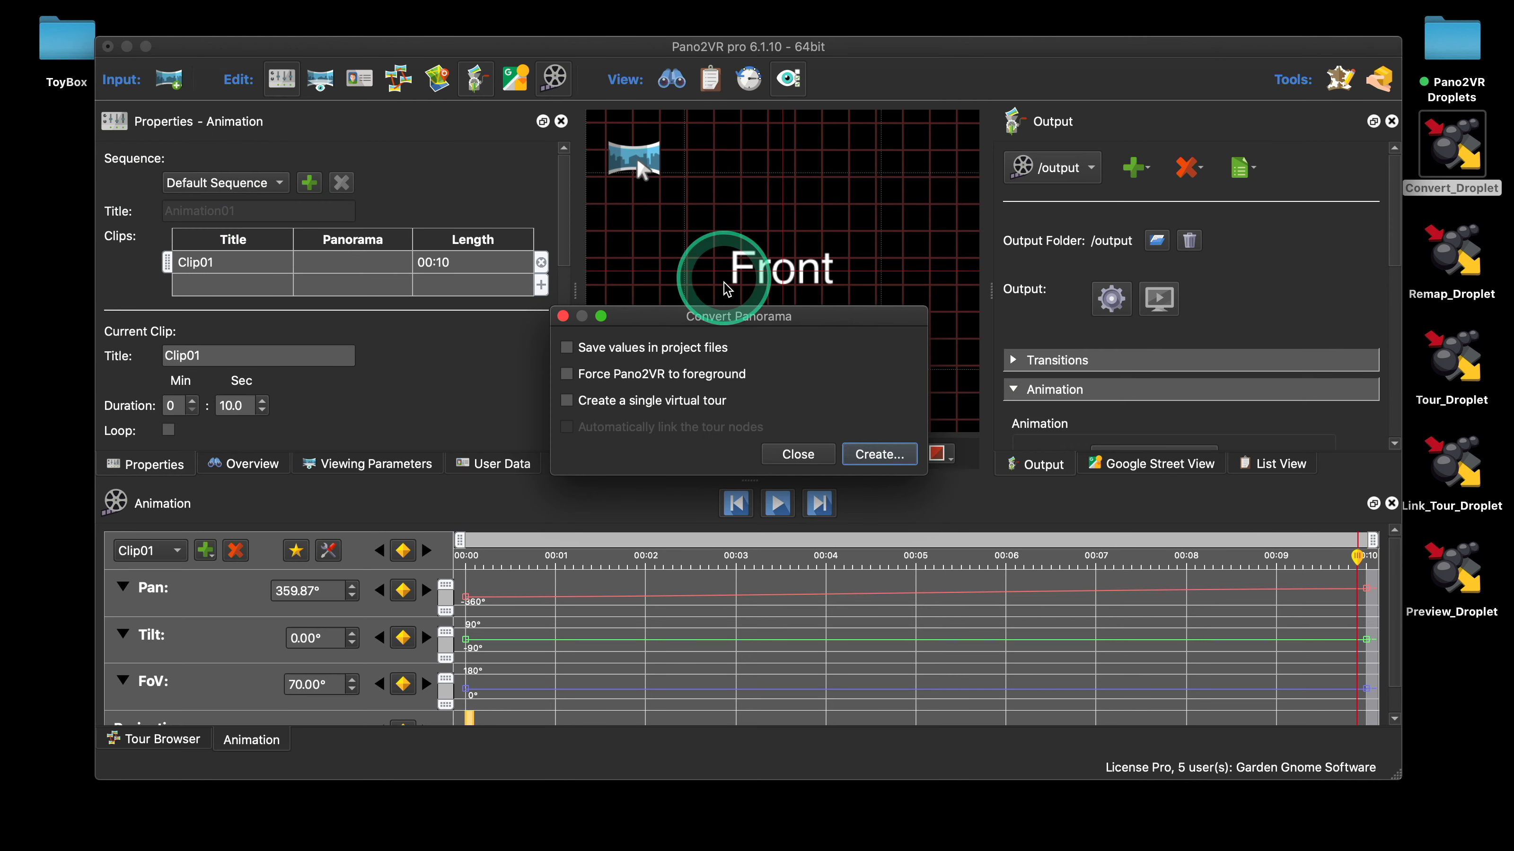
click(566, 348)
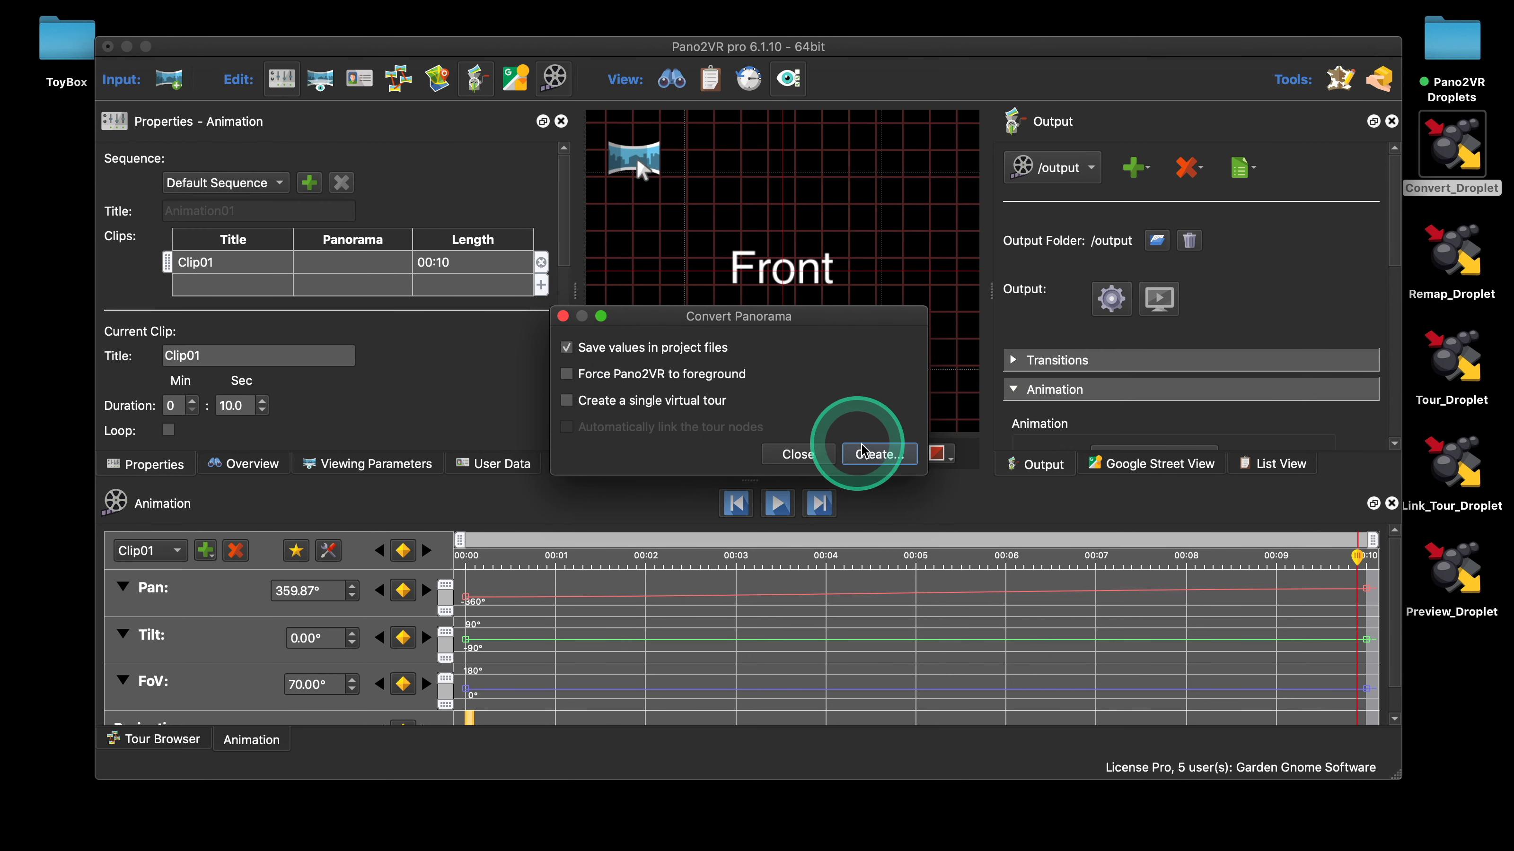
click(876, 454)
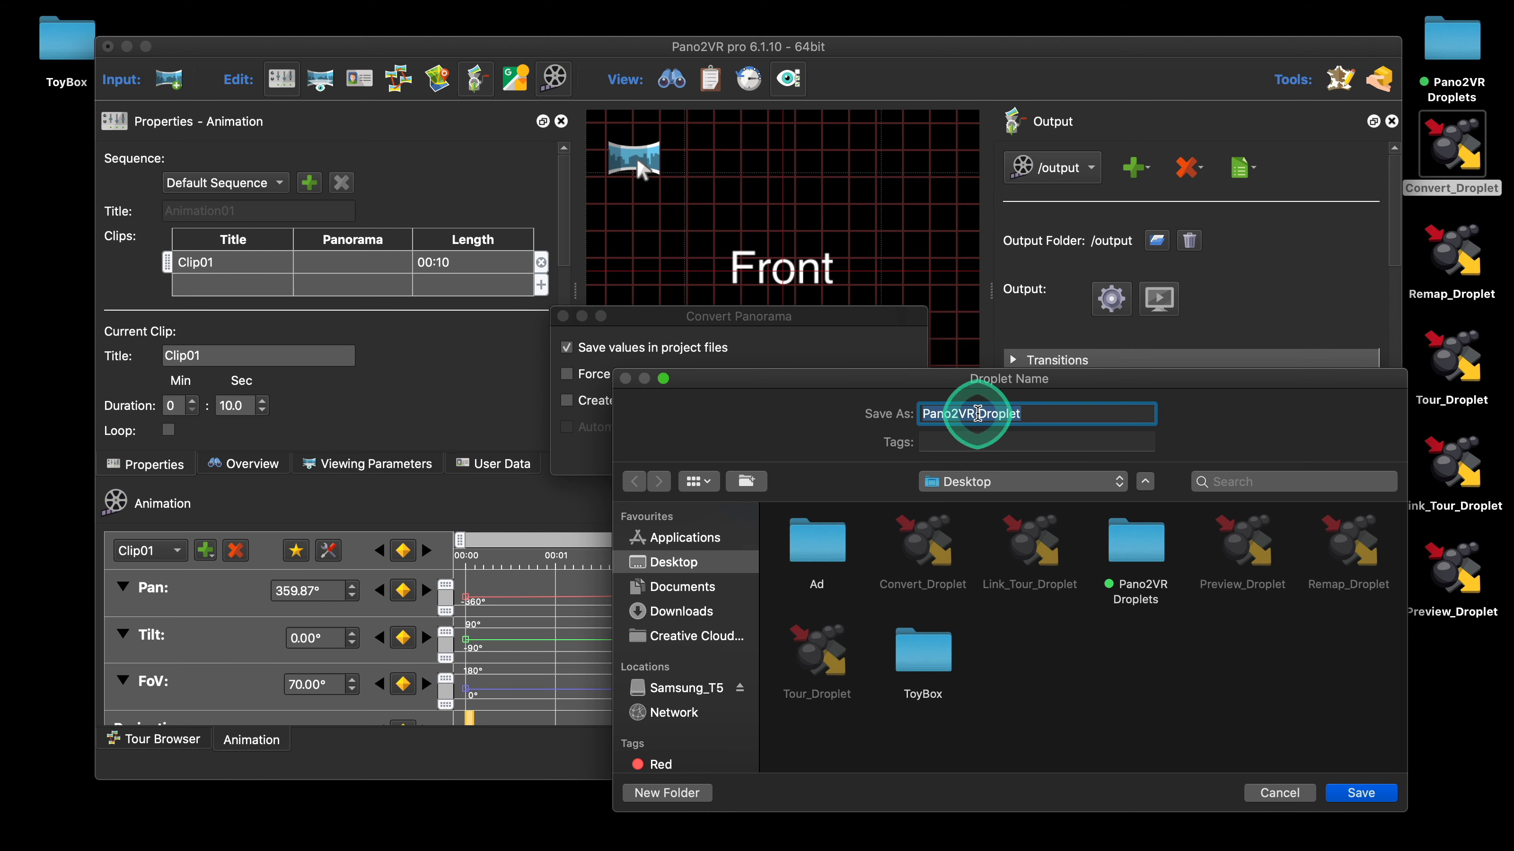
click(976, 413)
drag(976, 414, 915, 413)
text(Ani)
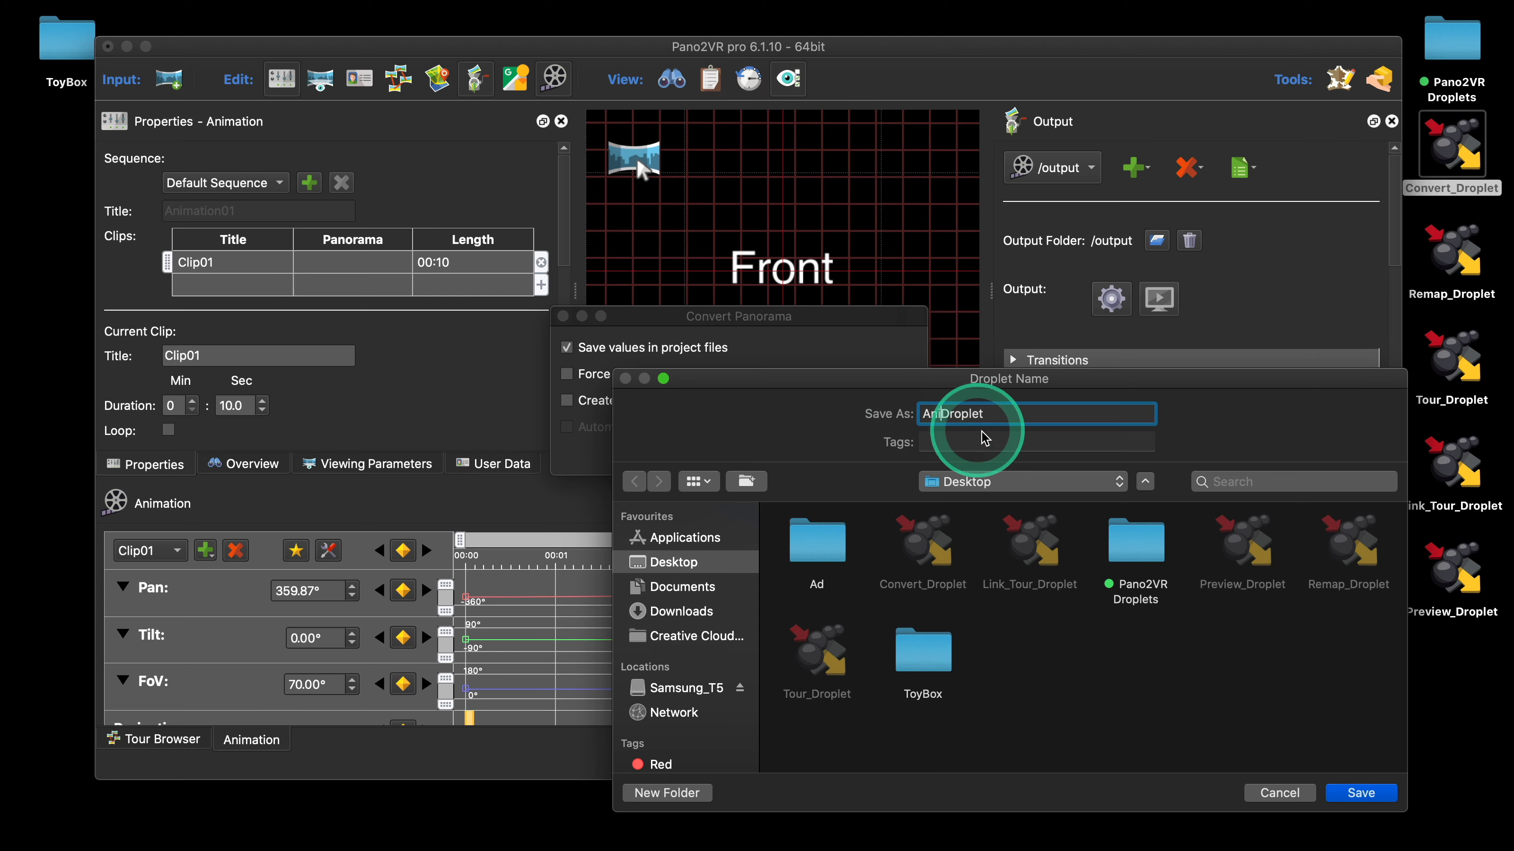
click(1365, 793)
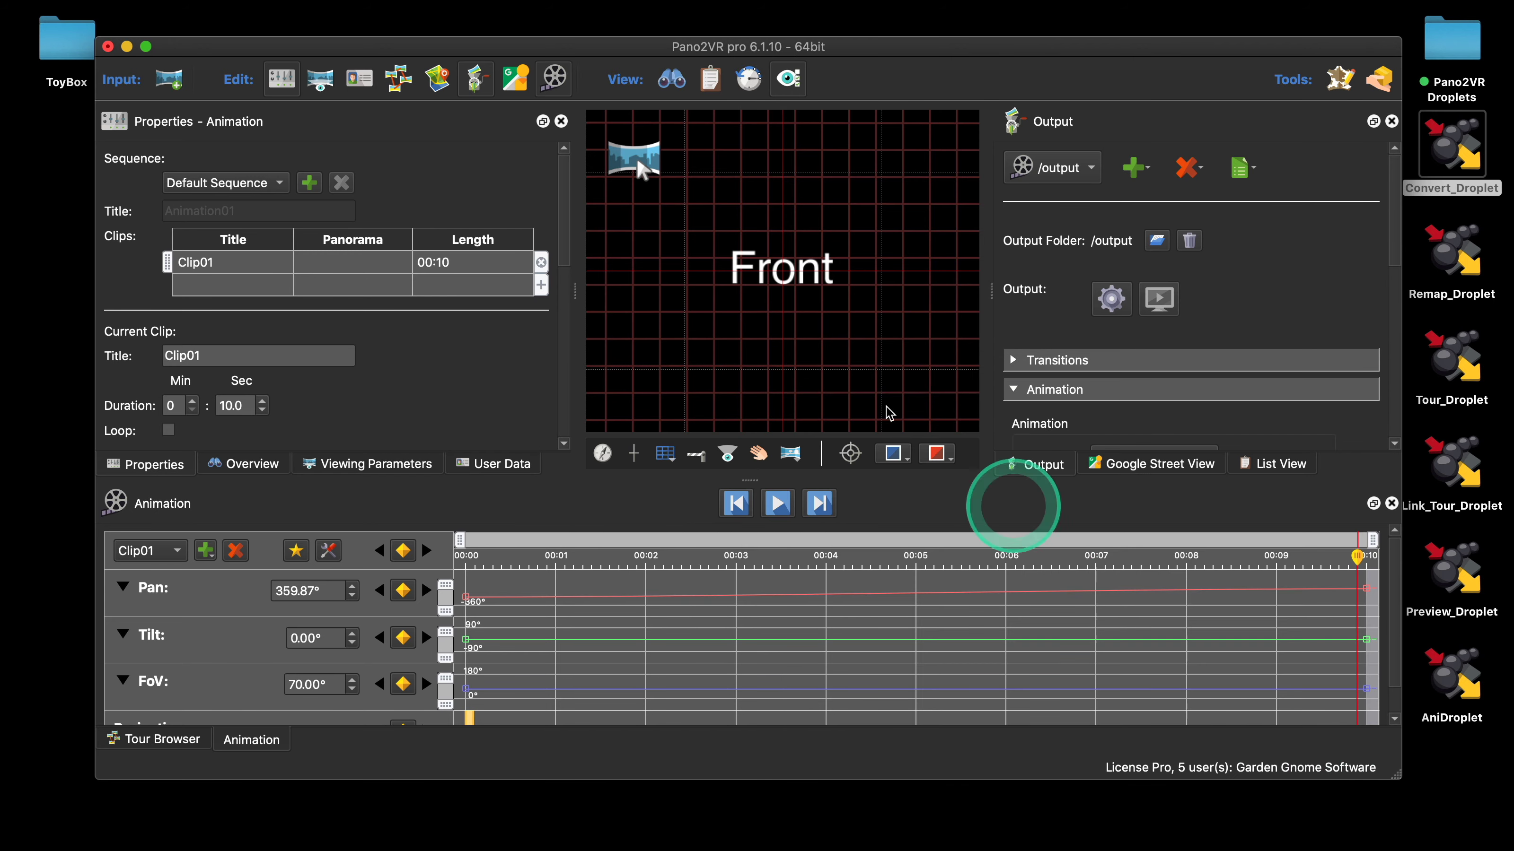
Close the project without saving and open the panoramas folder in Finder
click(107, 46)
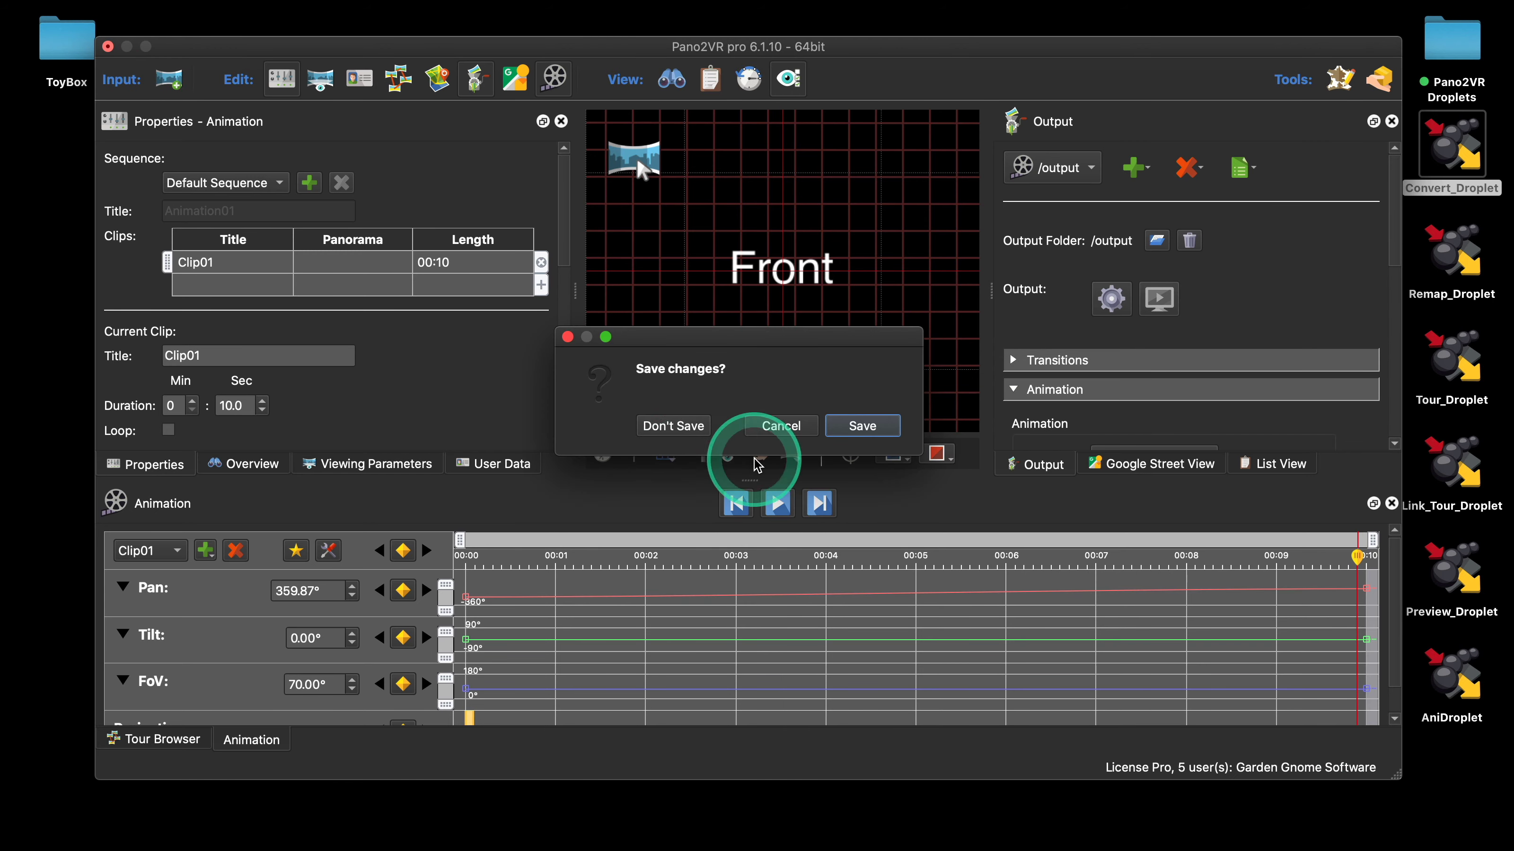
click(676, 426)
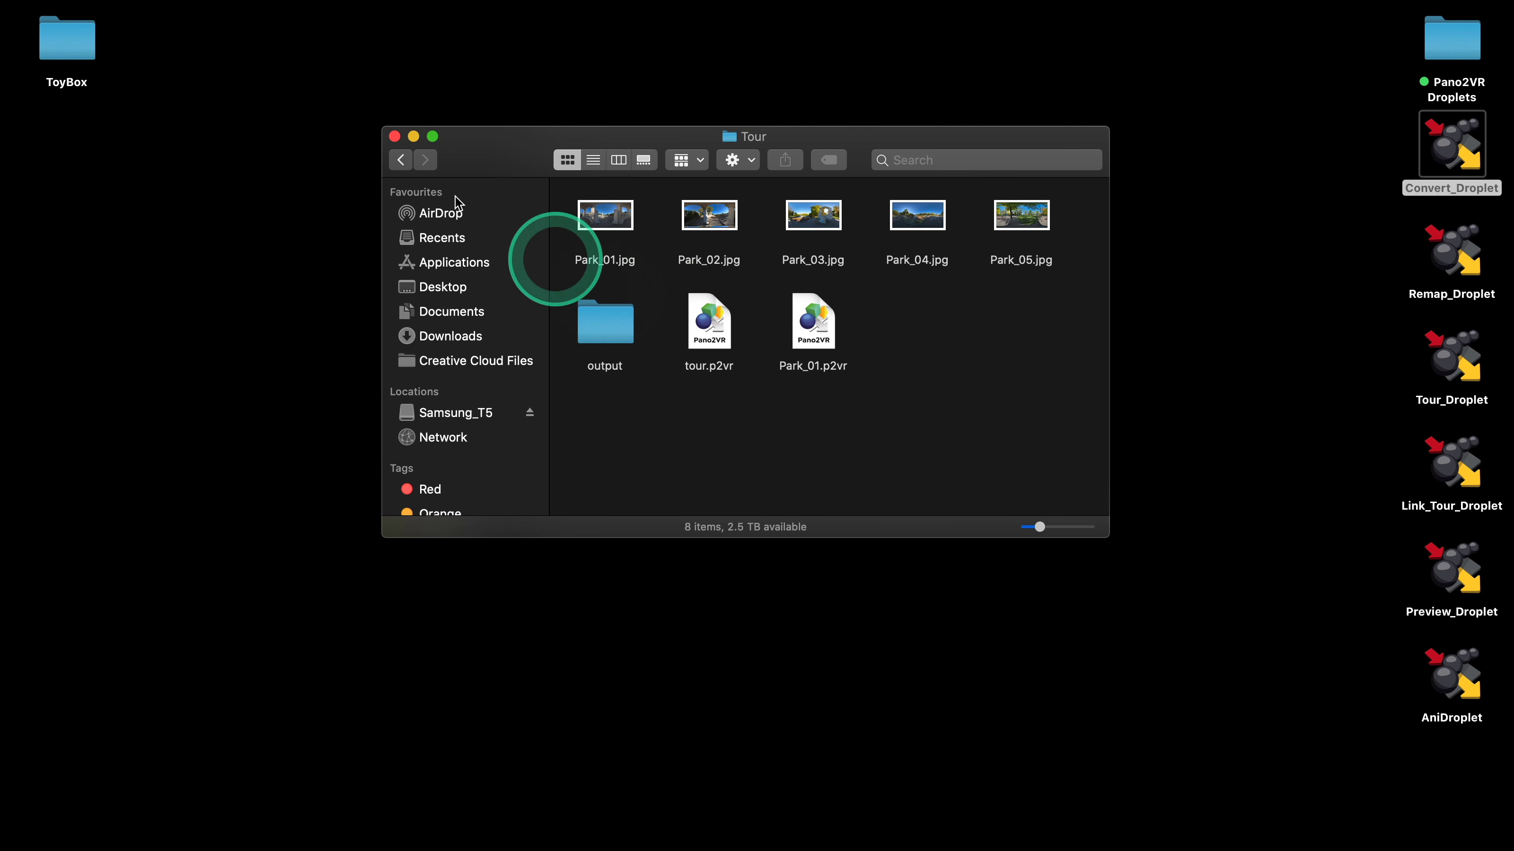
click(400, 160)
double_click(708, 213)
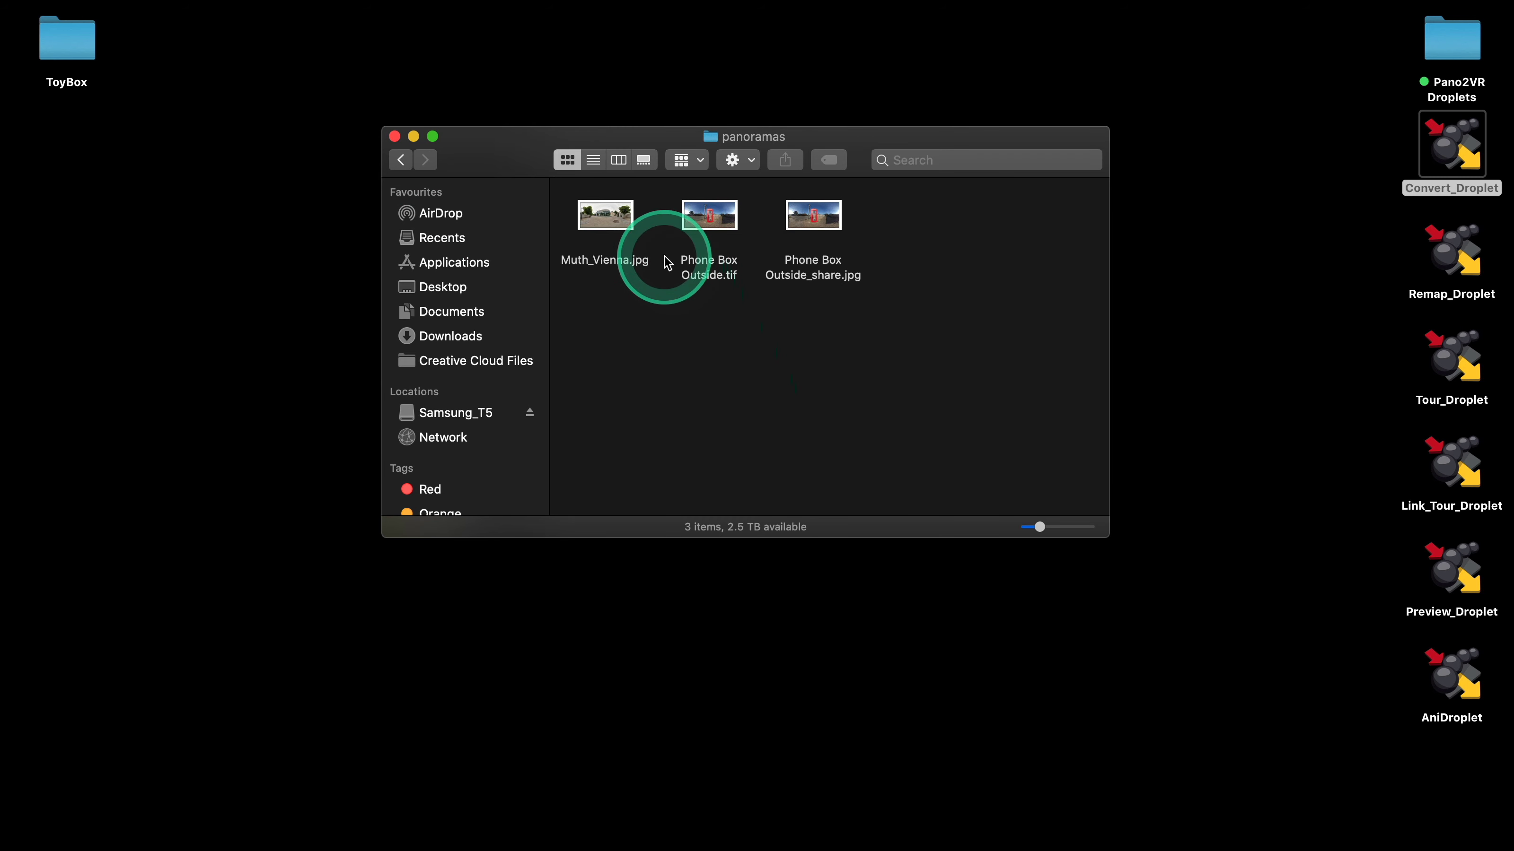
Try to render an animation of Muth_Vienna.jpg with AniDroplet
drag(609, 233, 1452, 677)
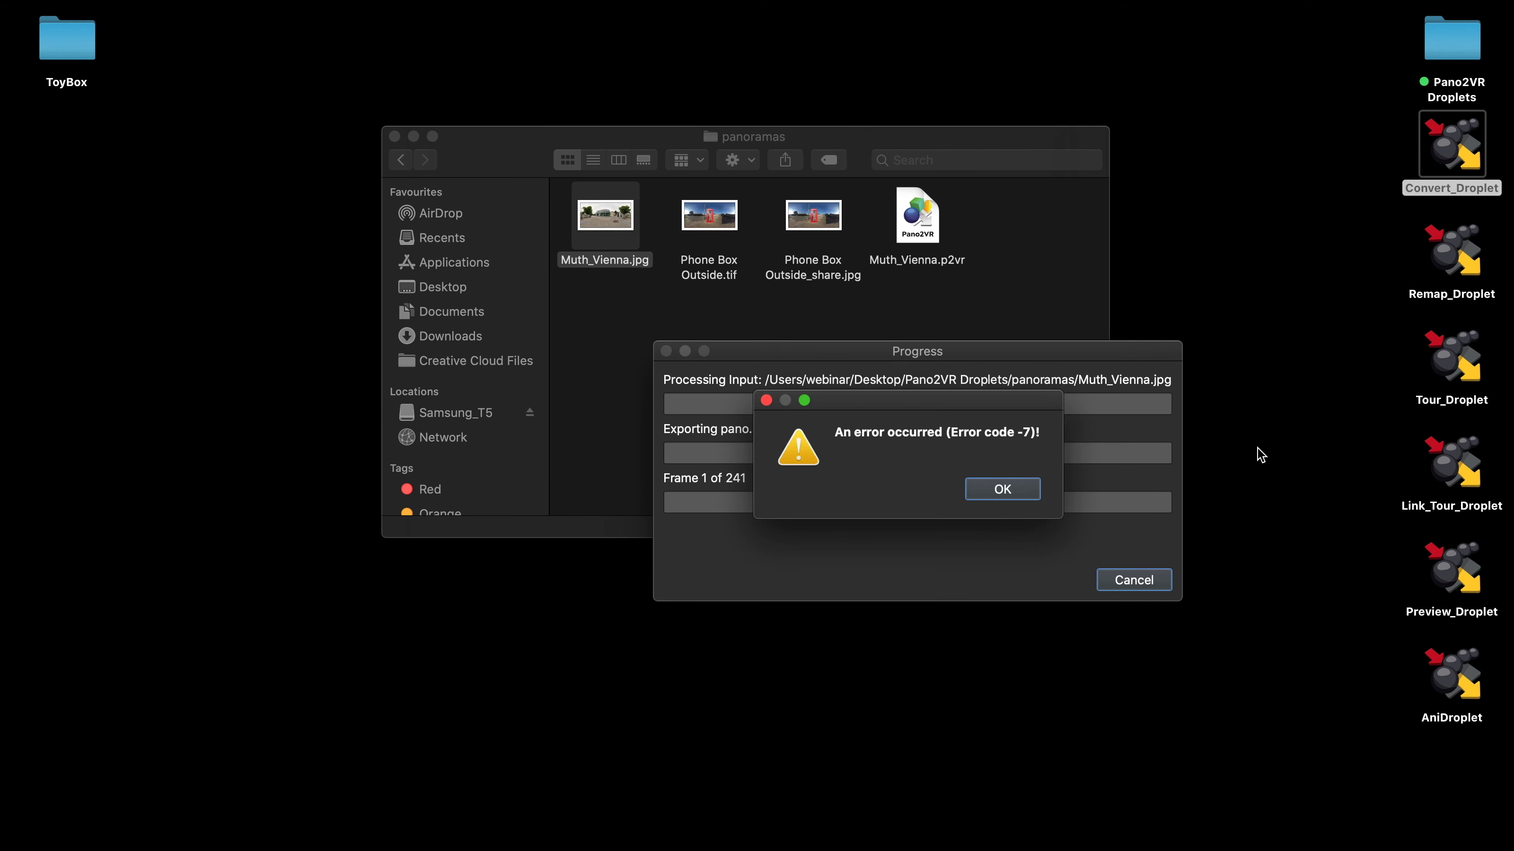
click(1216, 486)
click(1003, 490)
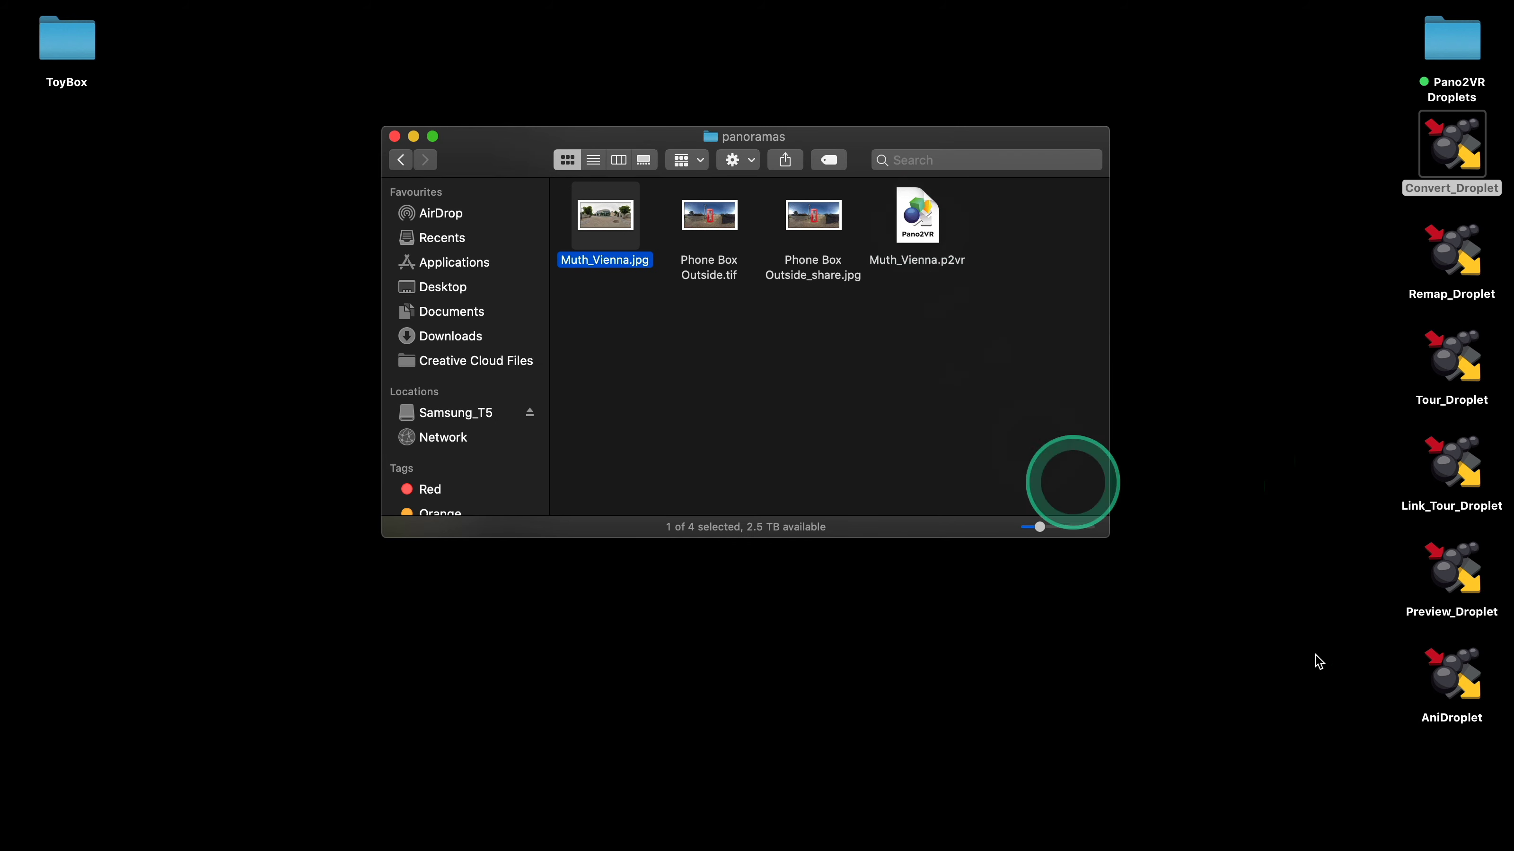
Open AniDroplet for editing, correct its output folder name to output, and save the change on closing
click(1463, 682)
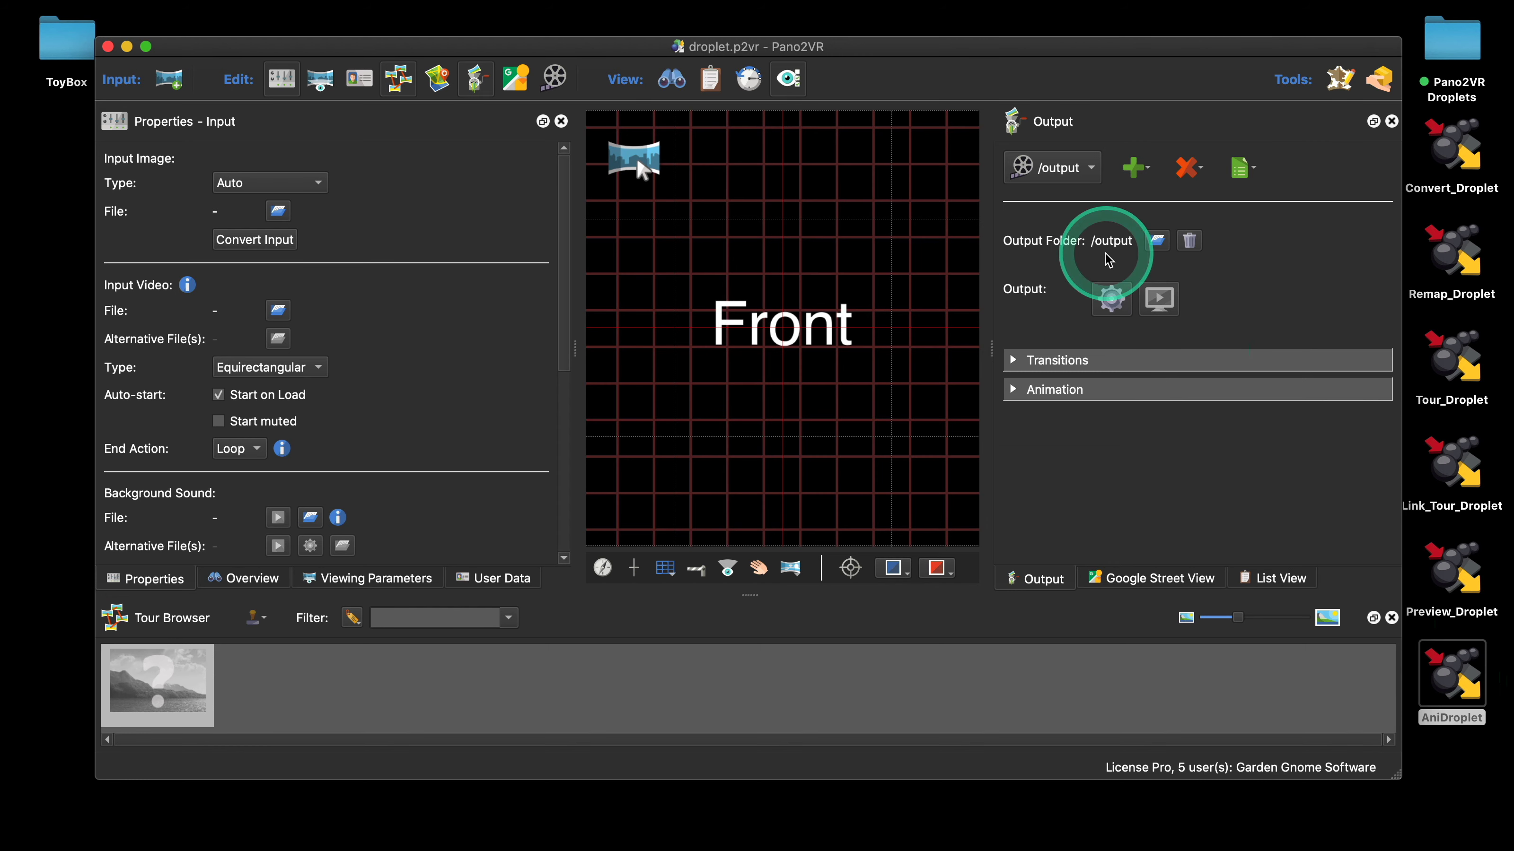
right_click(1109, 246)
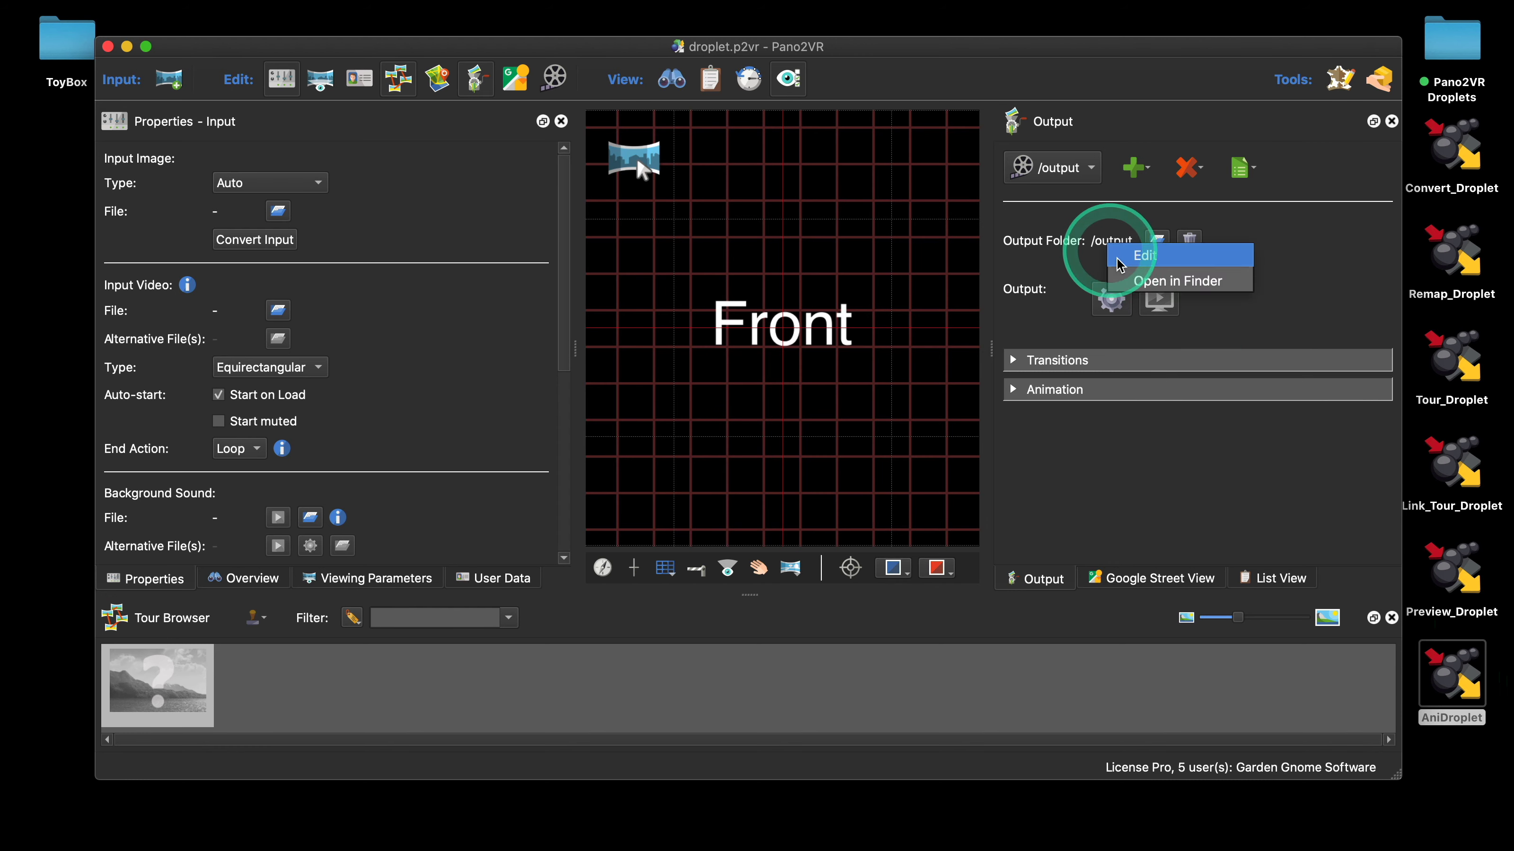
click(1144, 256)
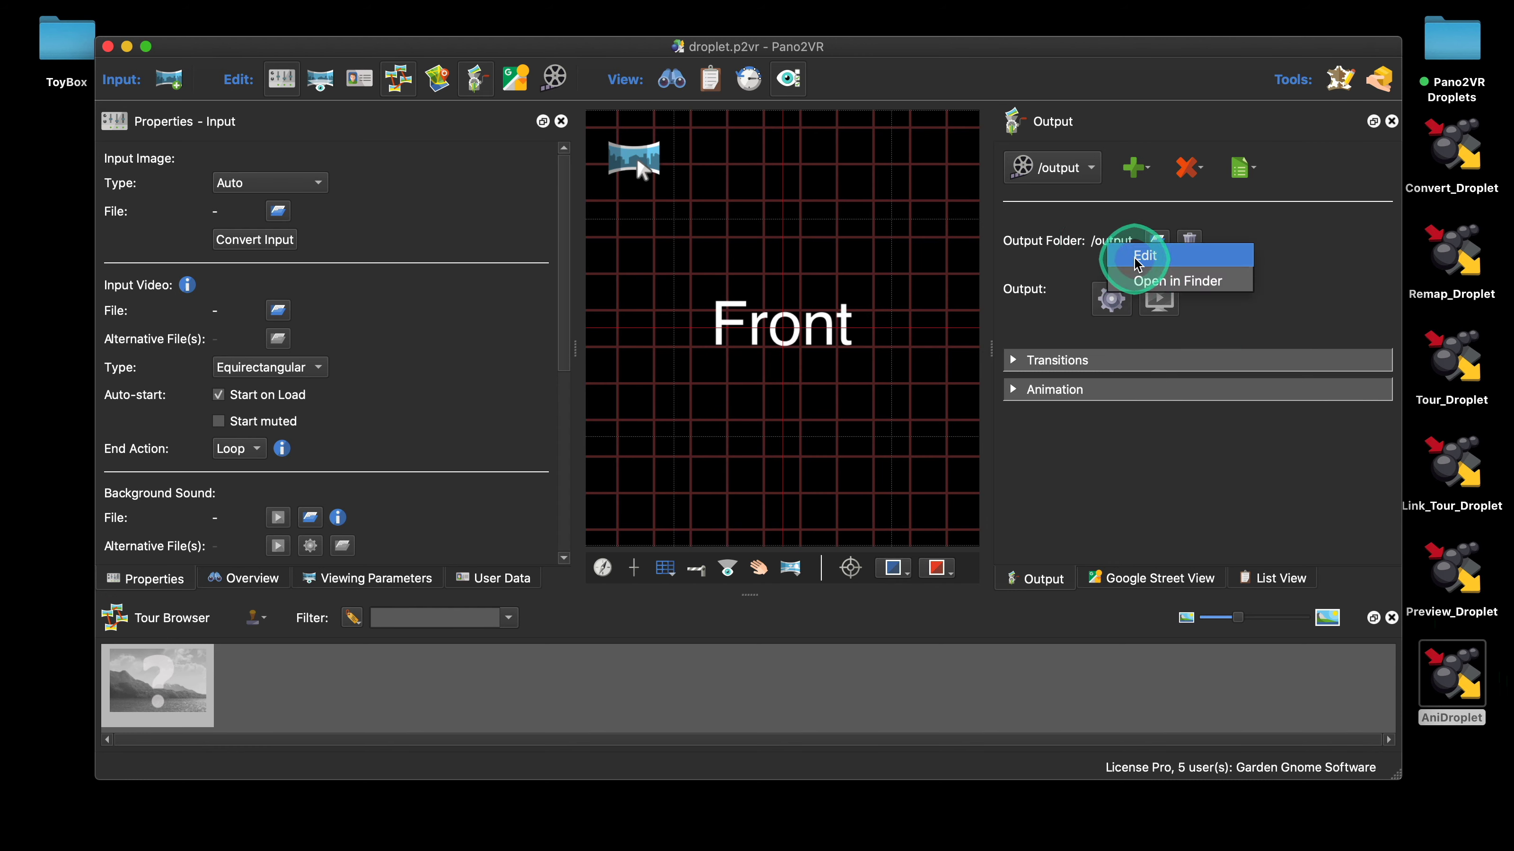
click(656, 396)
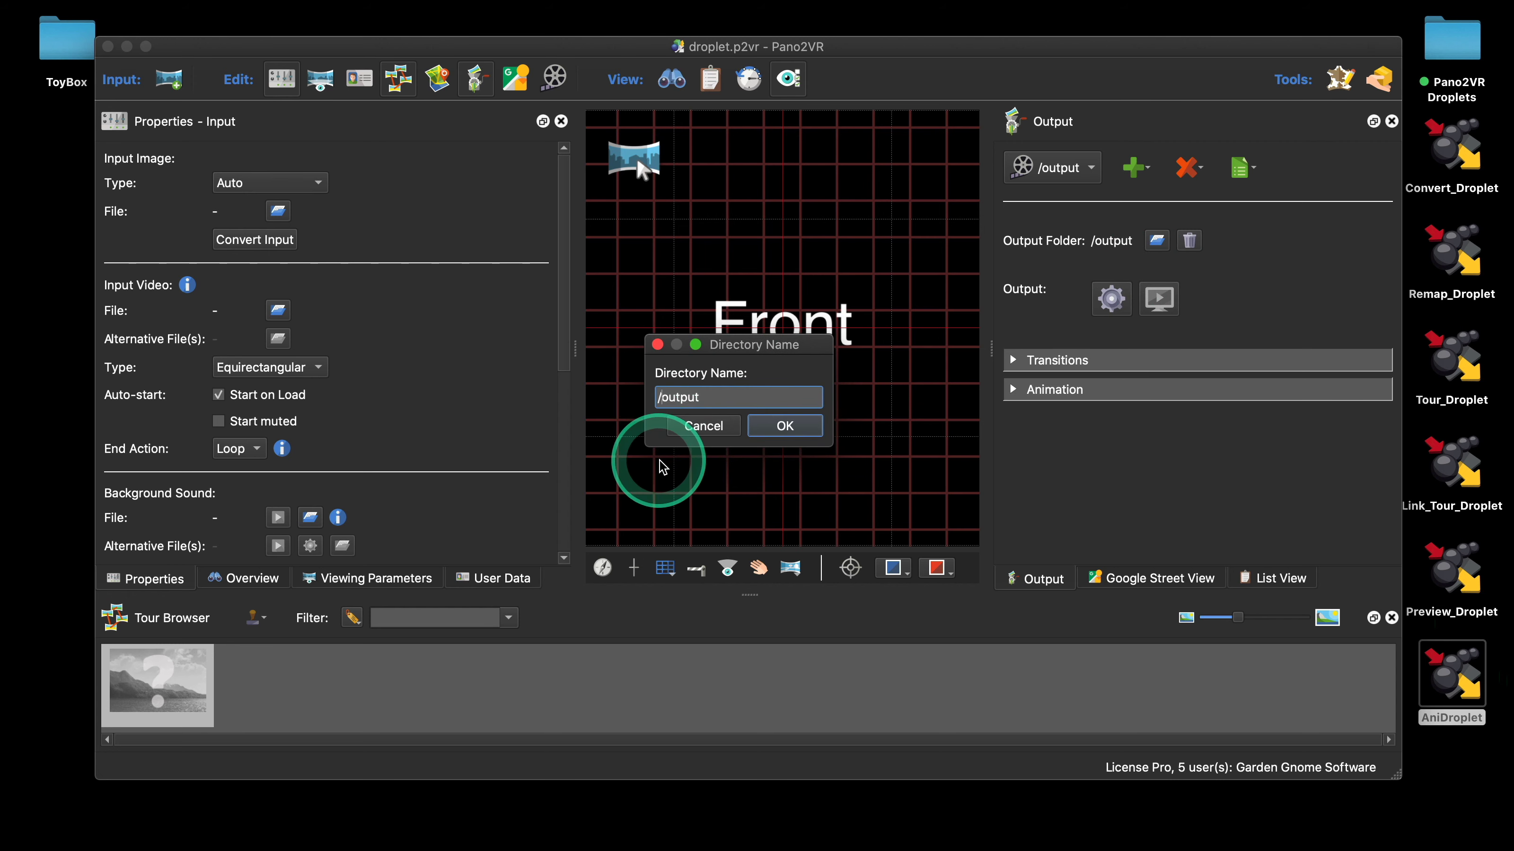
key(BackSpace)
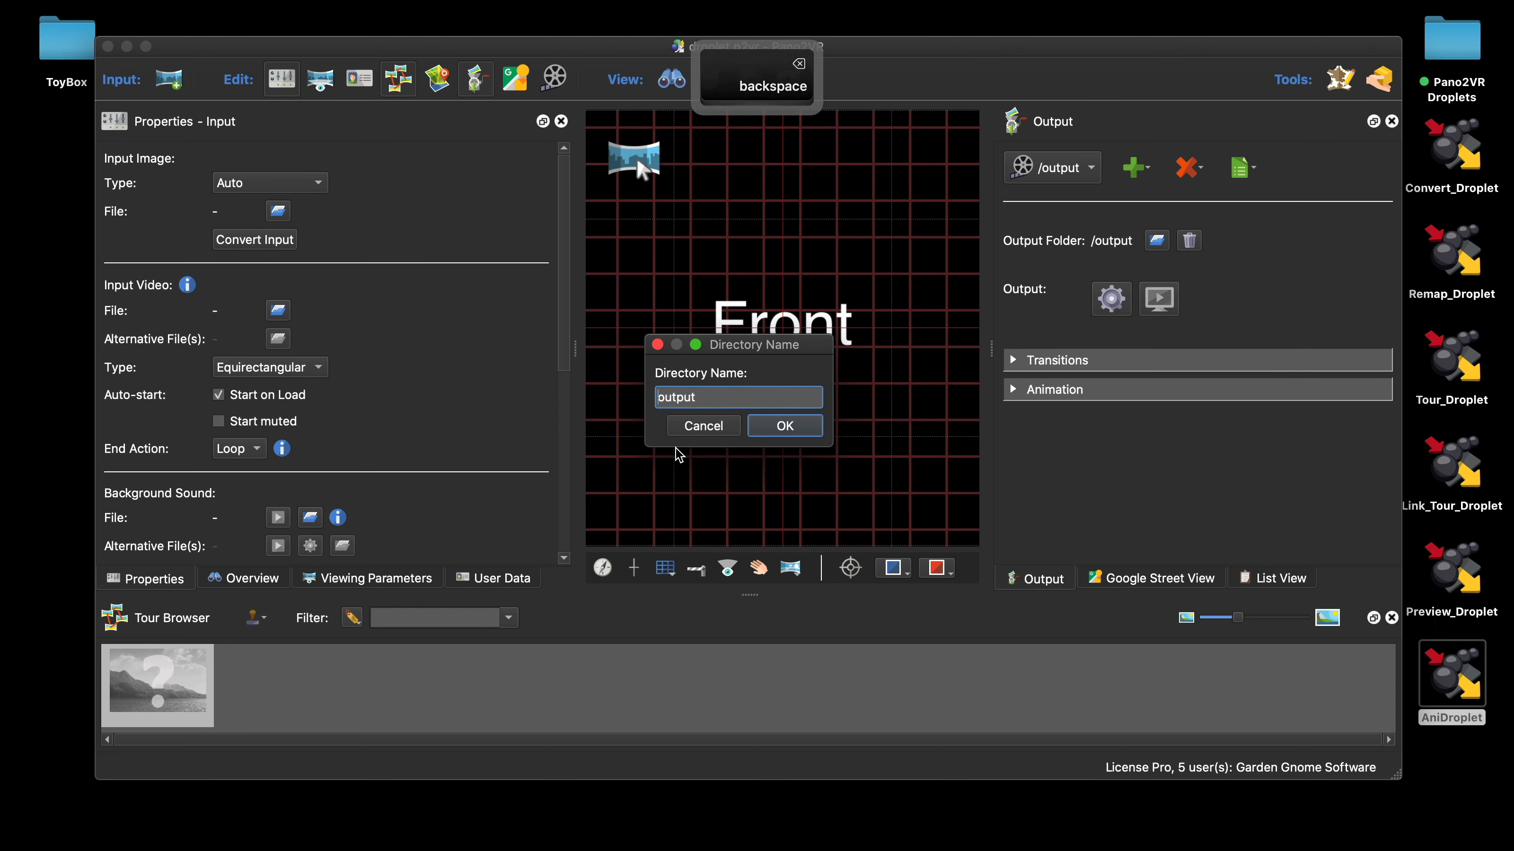
click(774, 429)
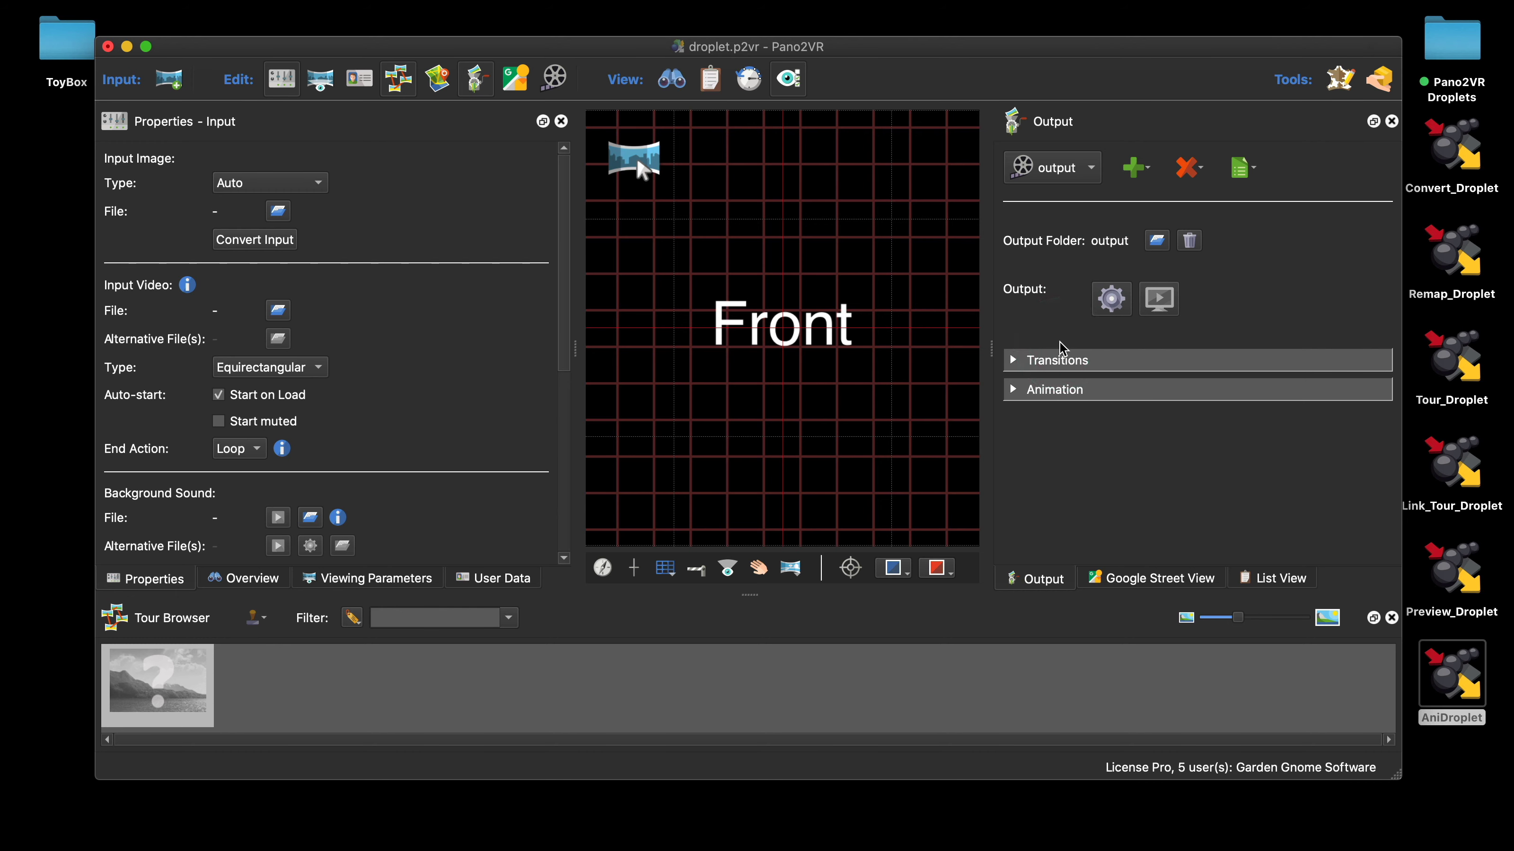
click(108, 46)
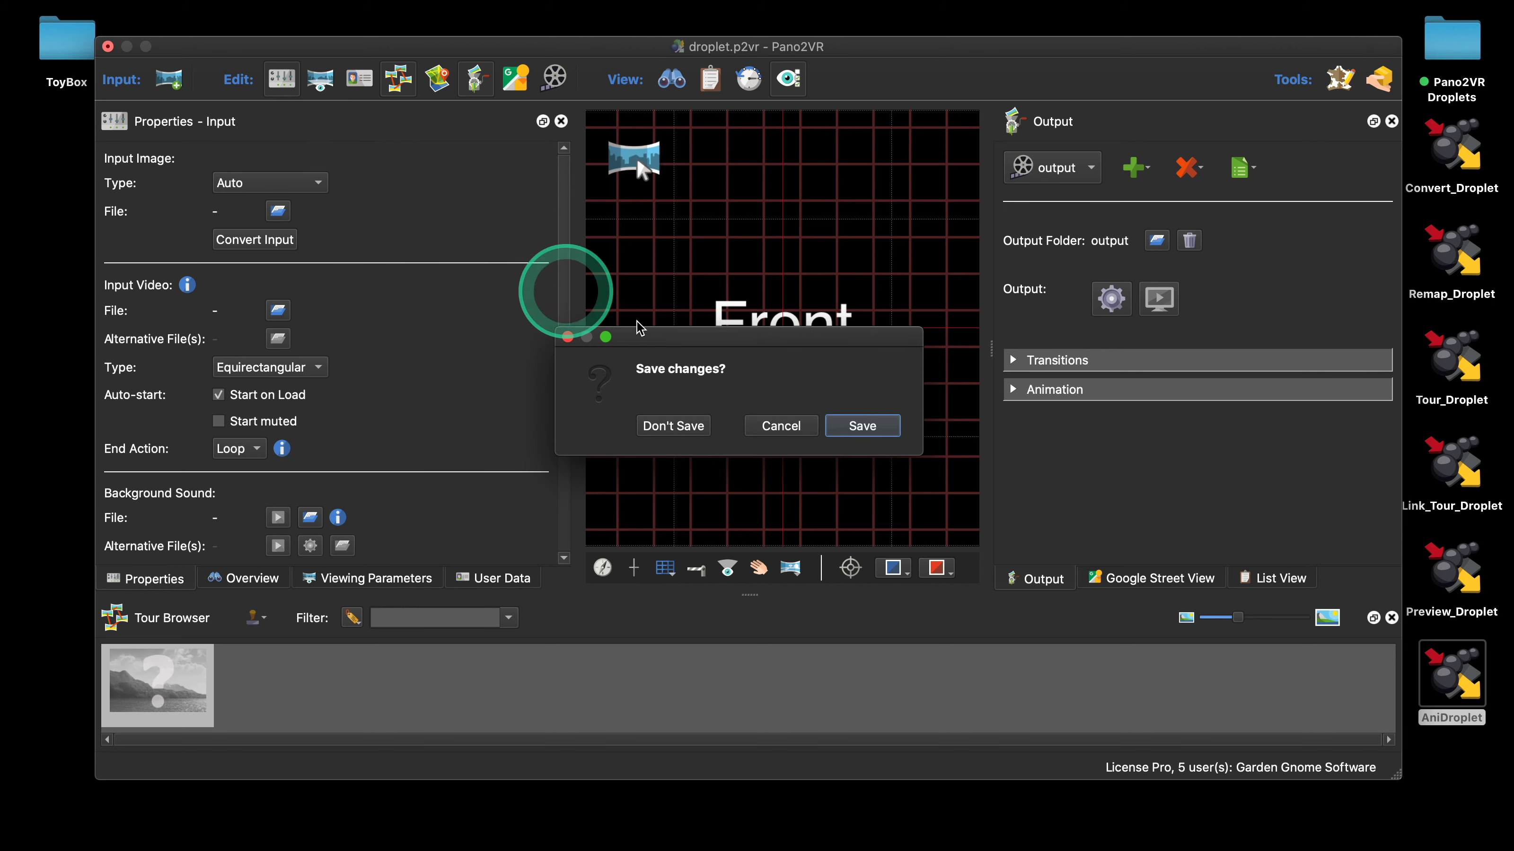
click(862, 426)
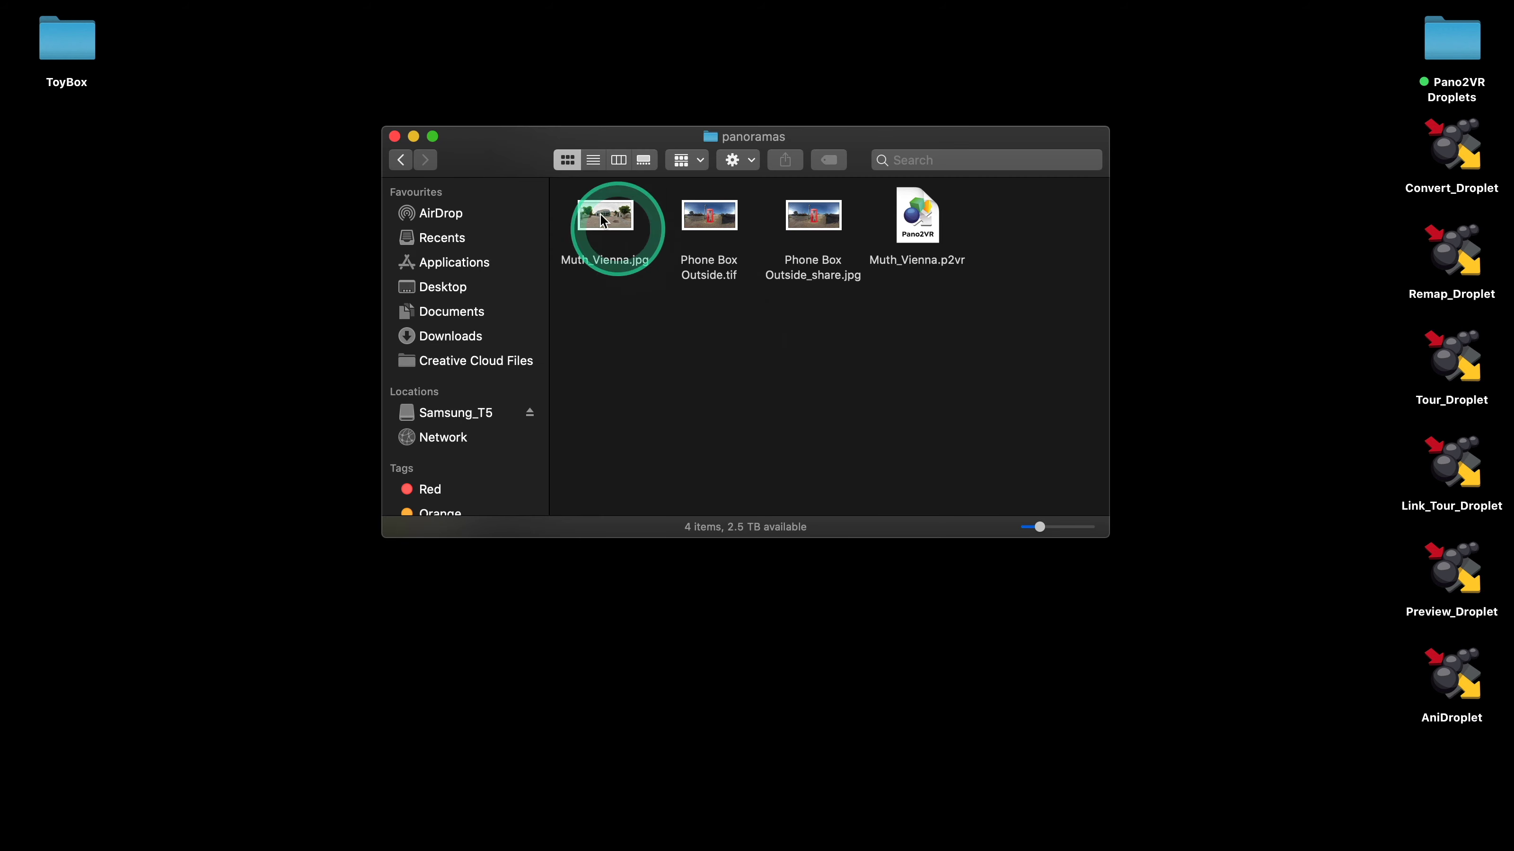
Render an animation of Muth_Vienna.jpg with AniDroplet and preview pano.mp4 from the generated output folder
drag(610, 233, 1435, 681)
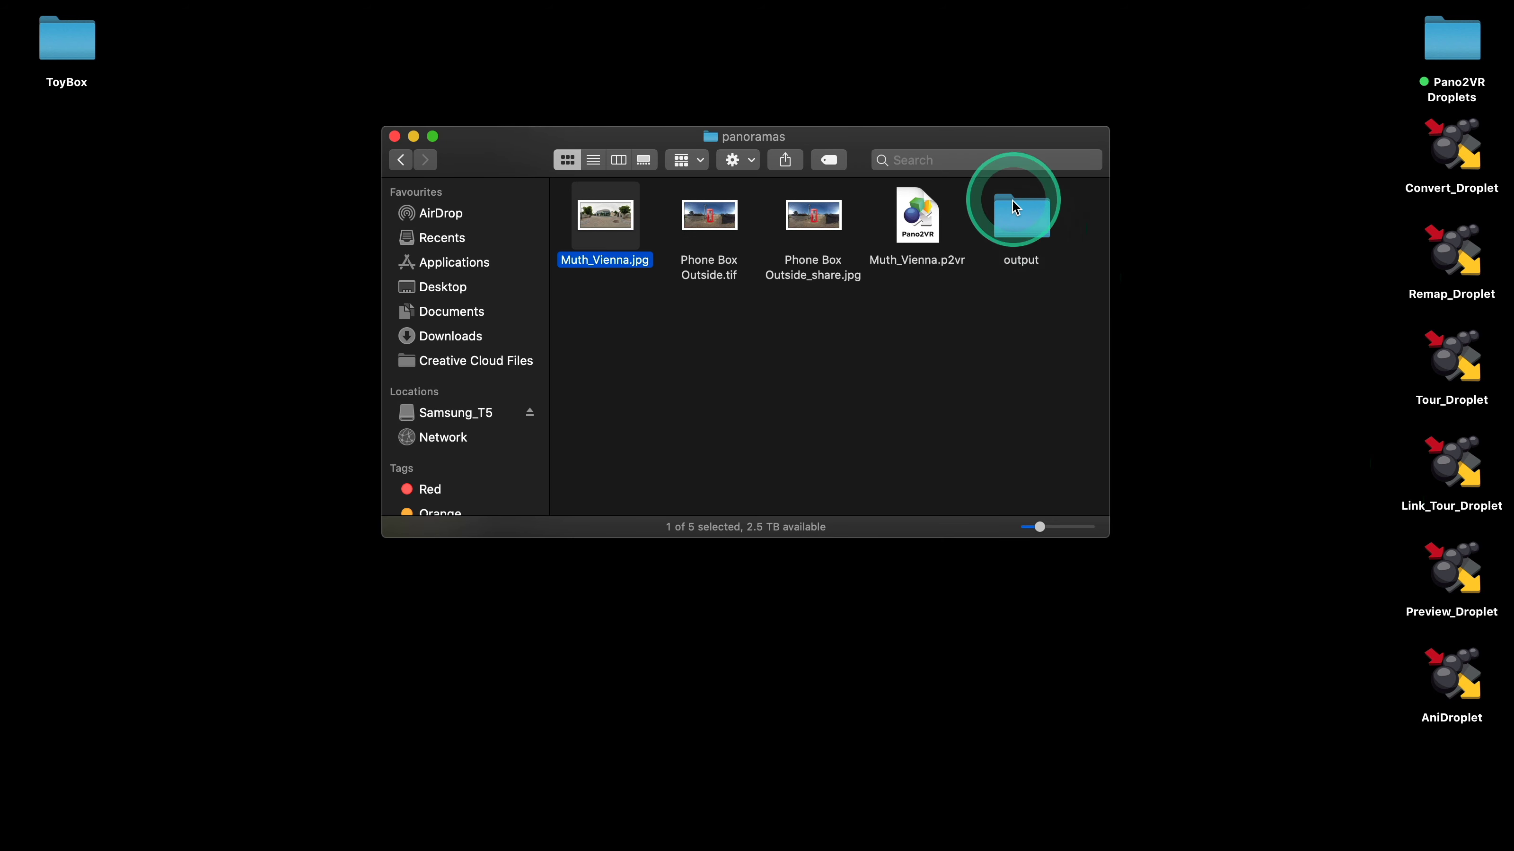
double_click(1021, 215)
click(608, 220)
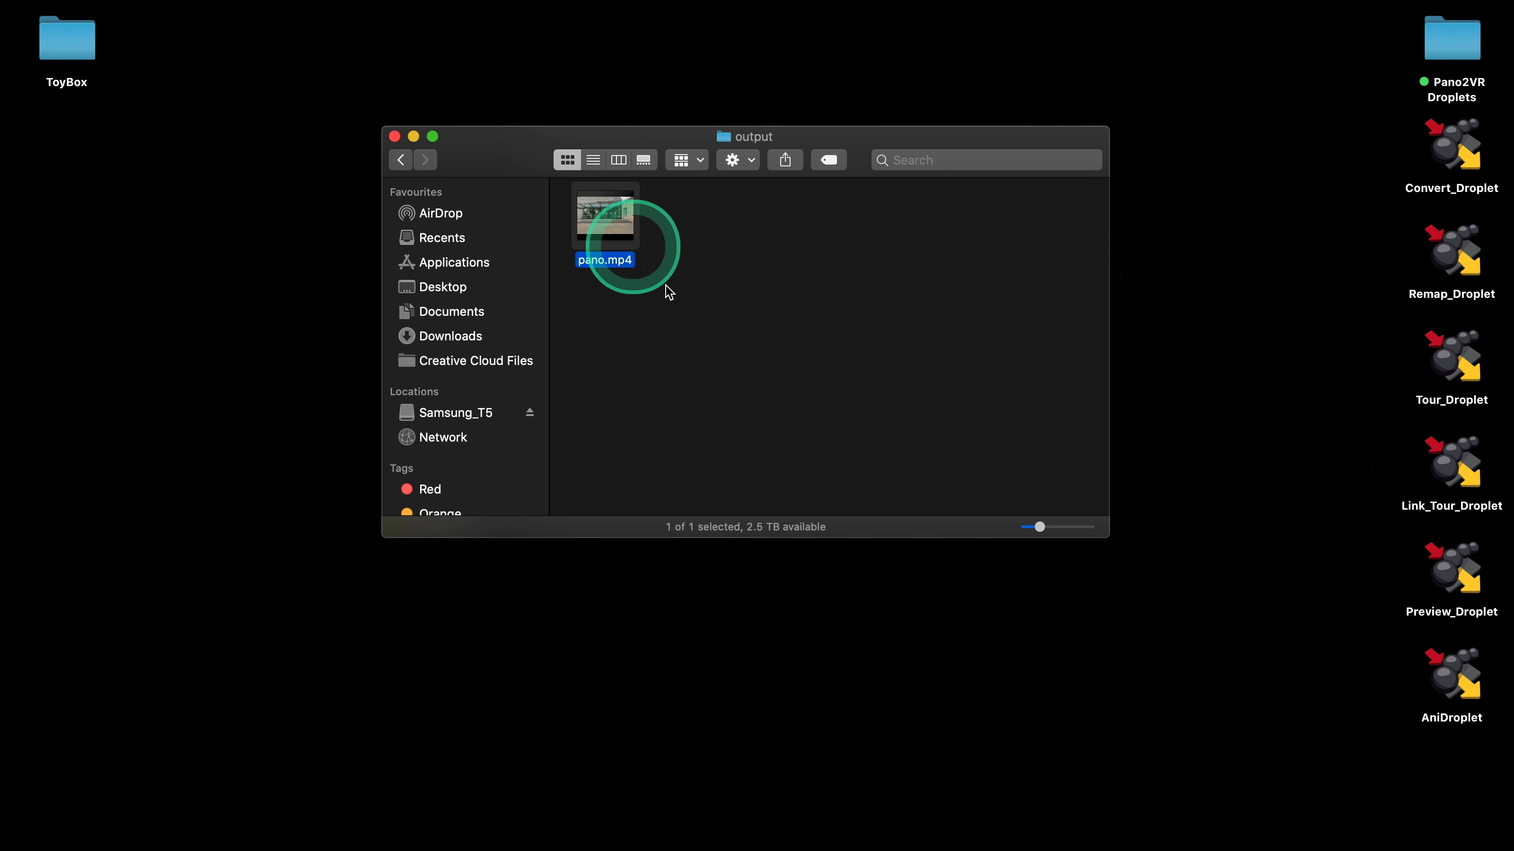
key(space)
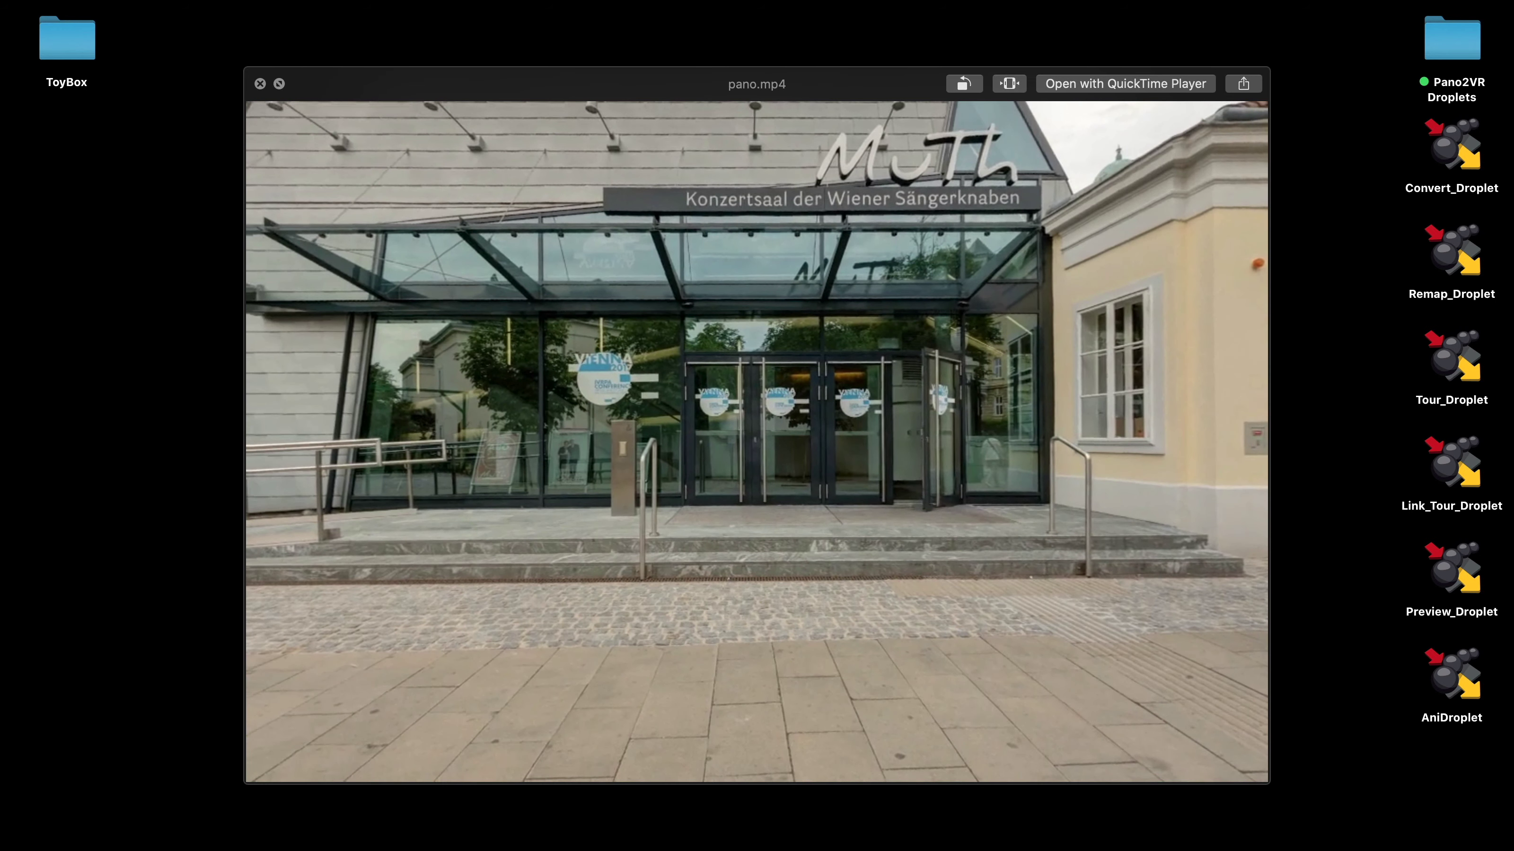
click(259, 83)
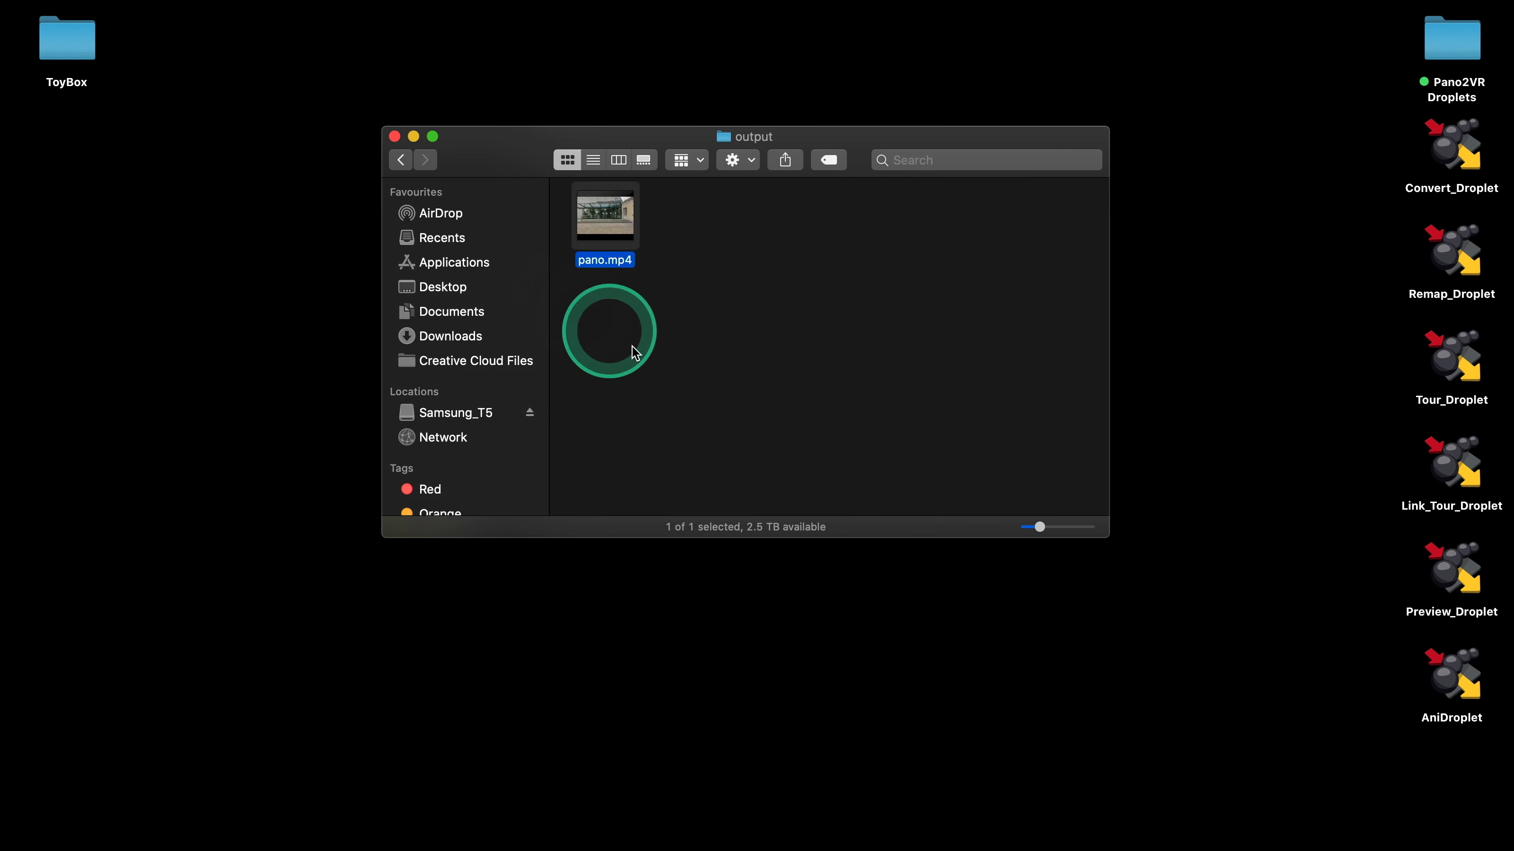
click(401, 160)
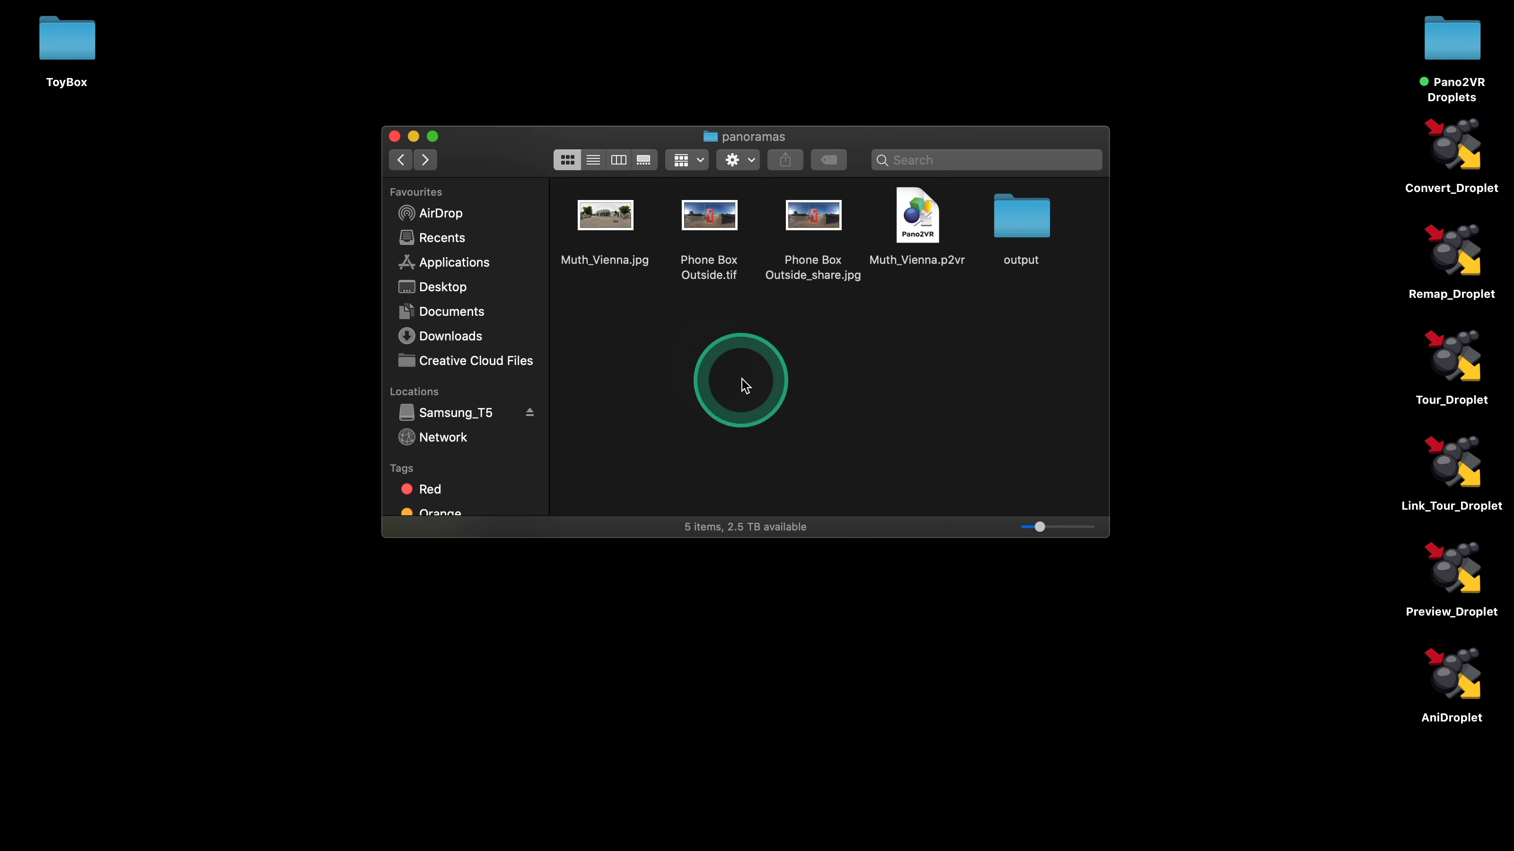
Open Preview_Droplet for editing and add an HTML5 output with the silhouette_v6.ggsk skin
double_click(1457, 582)
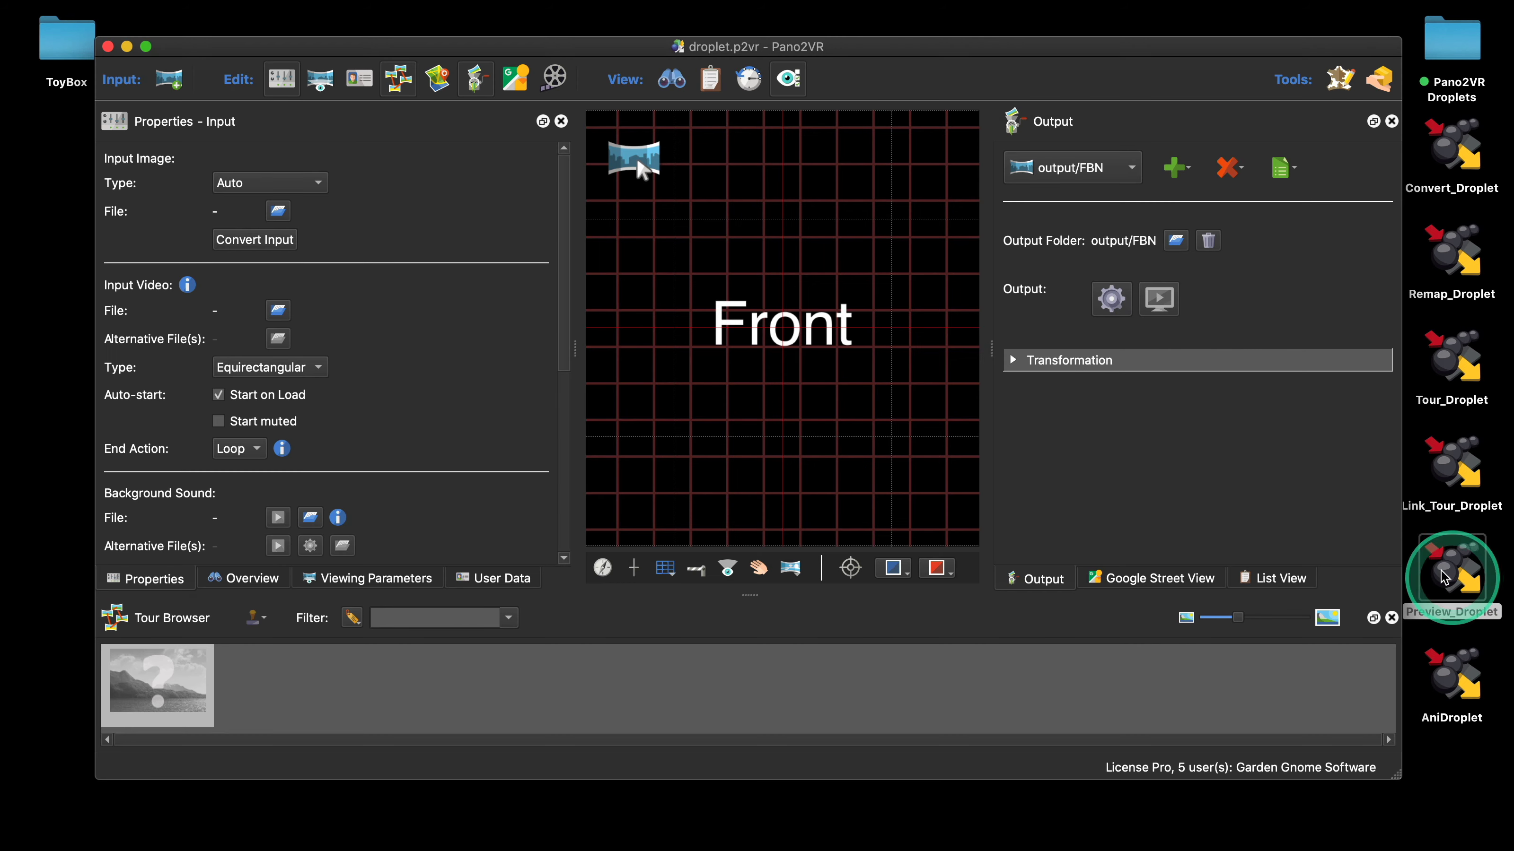
click(1113, 168)
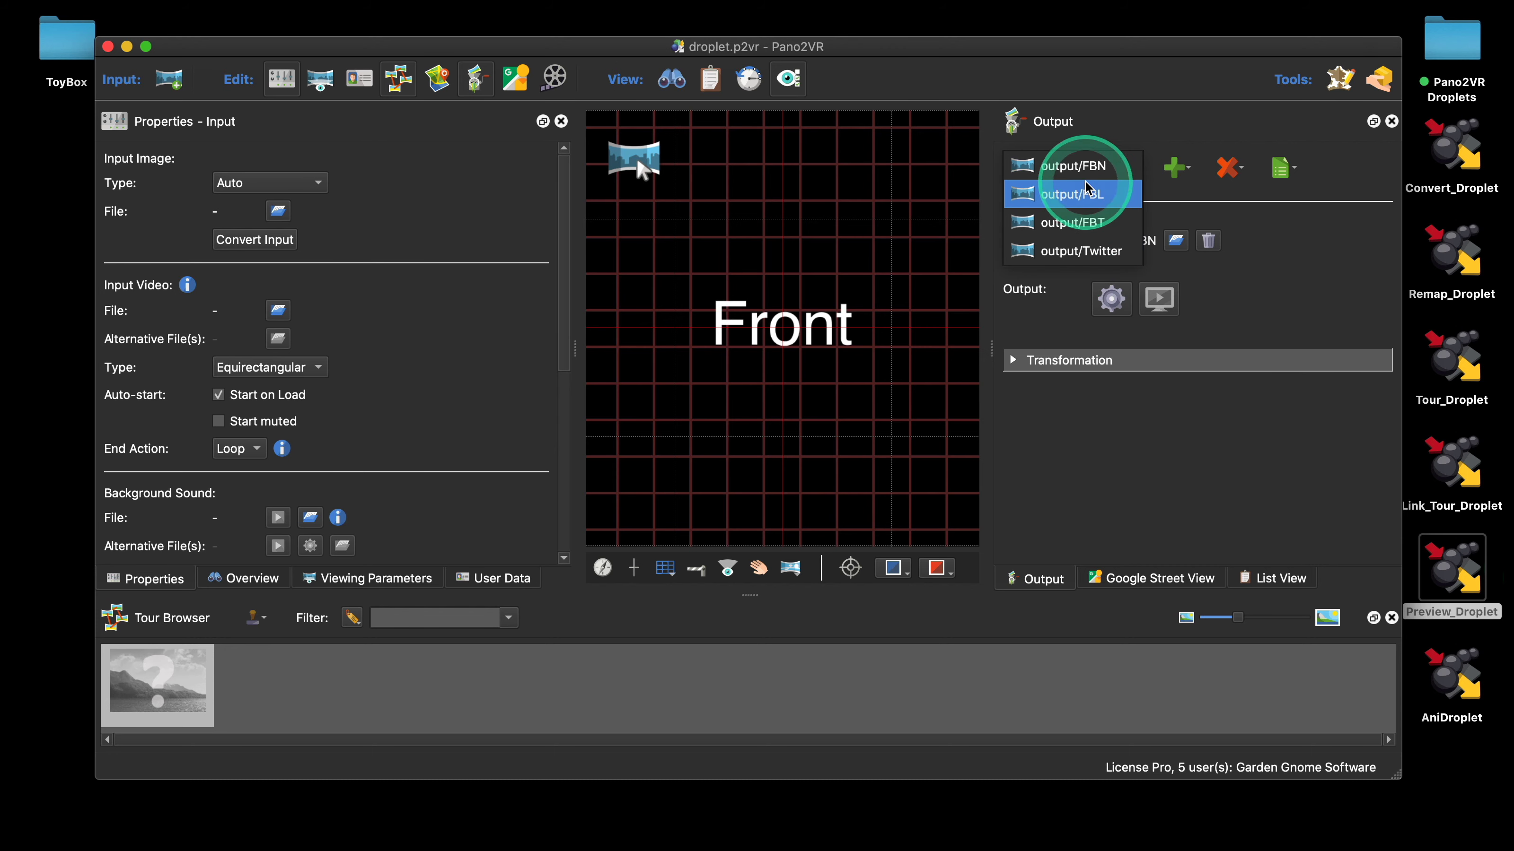
click(1116, 137)
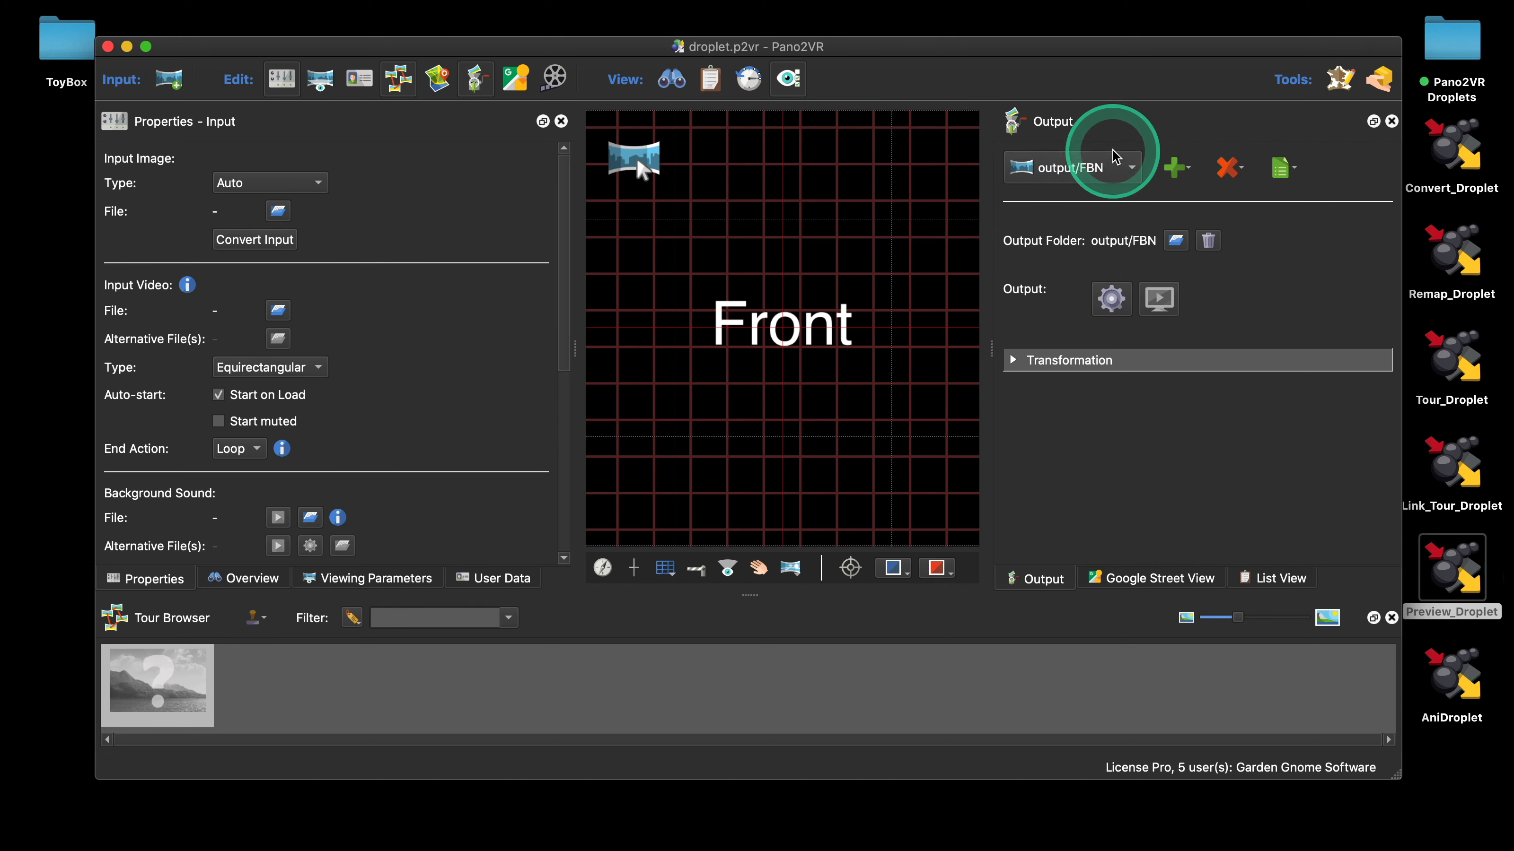
click(1173, 168)
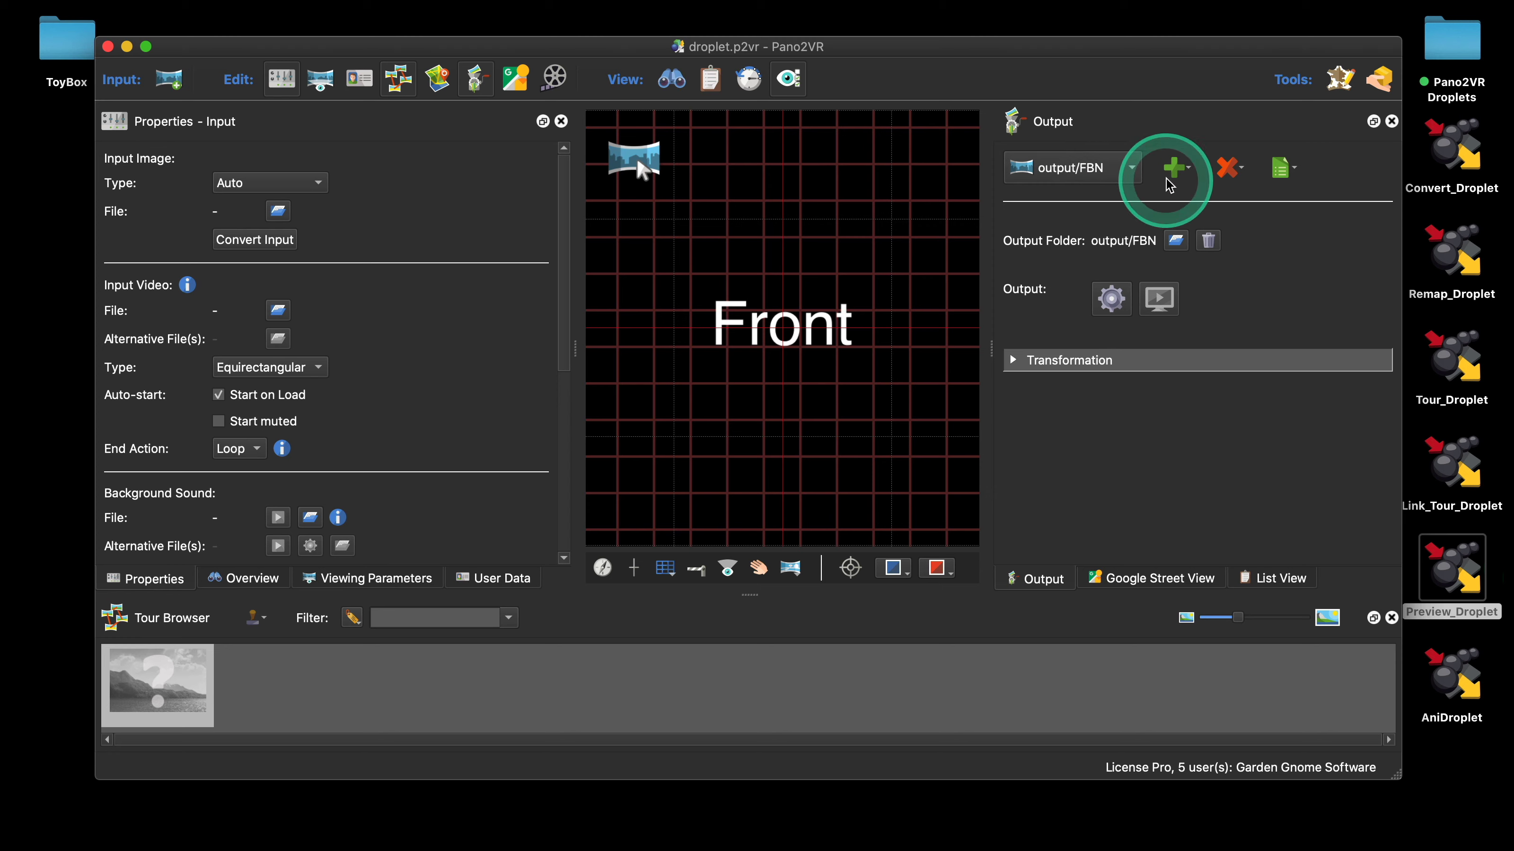
click(1179, 197)
click(1321, 268)
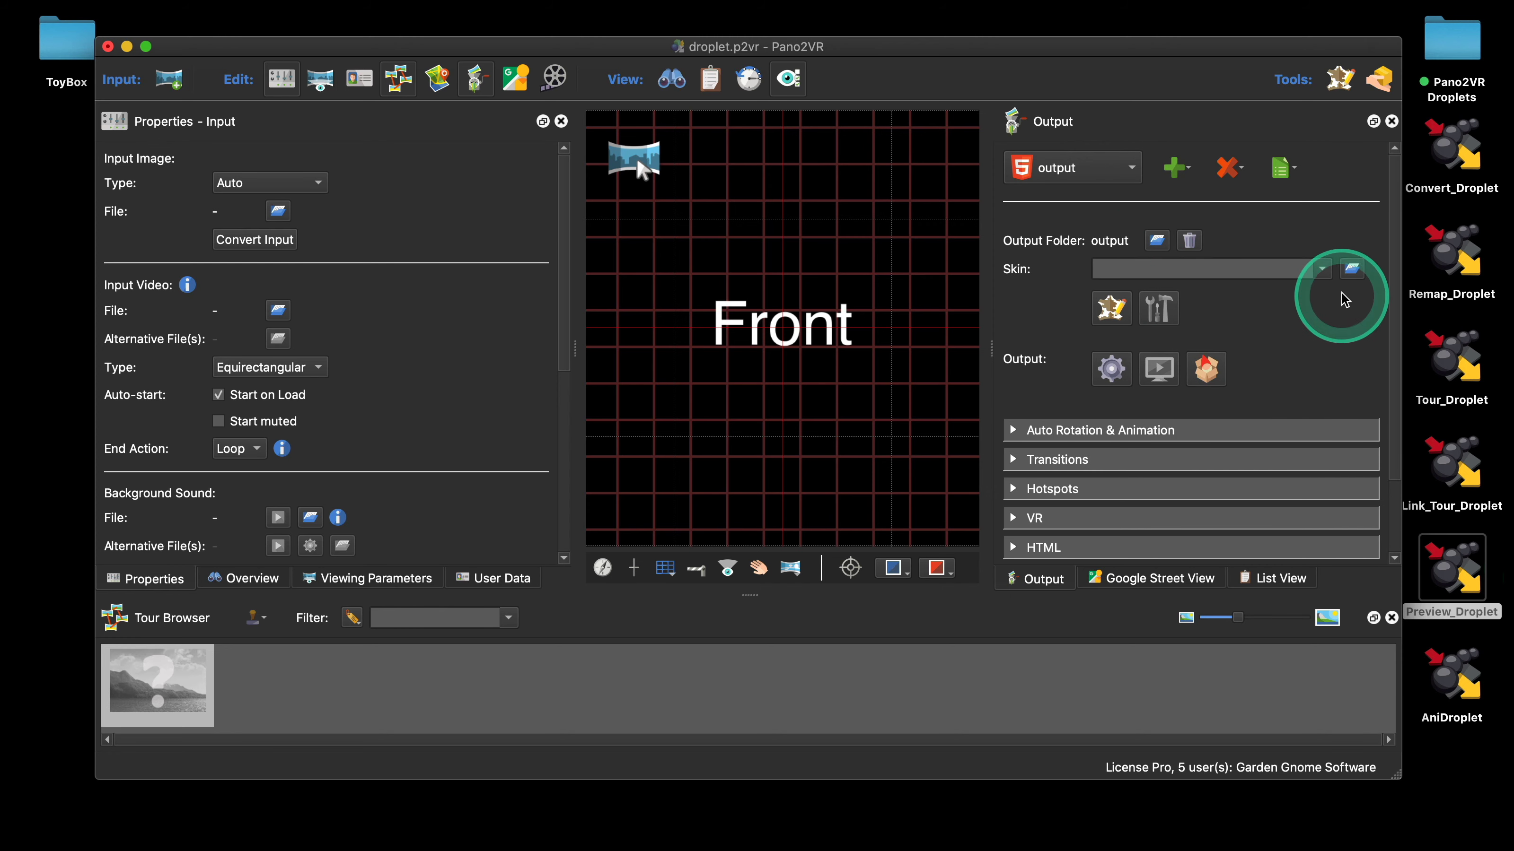
click(1248, 317)
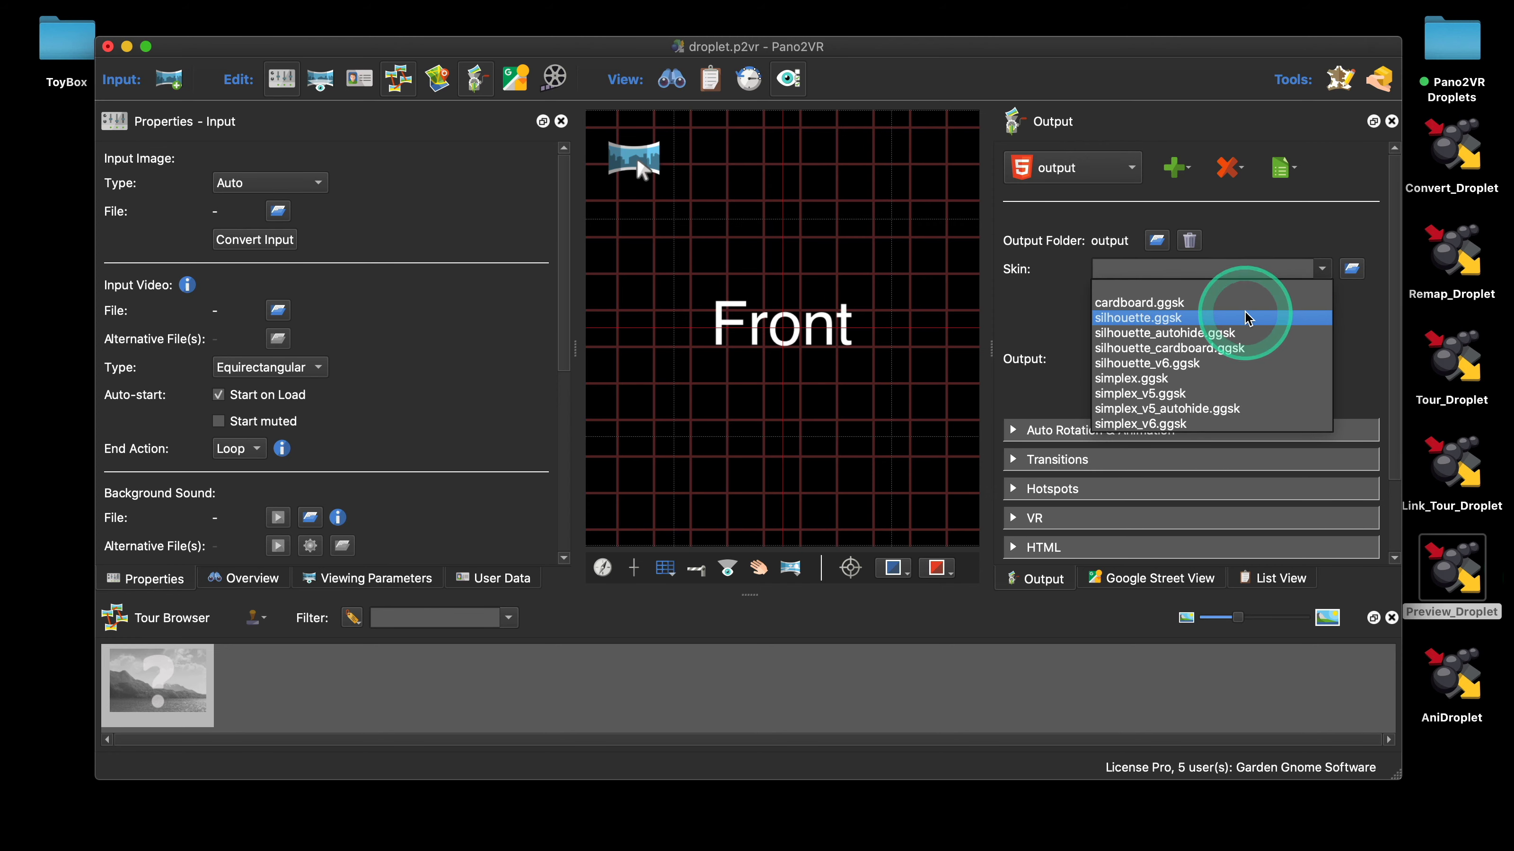
click(1223, 365)
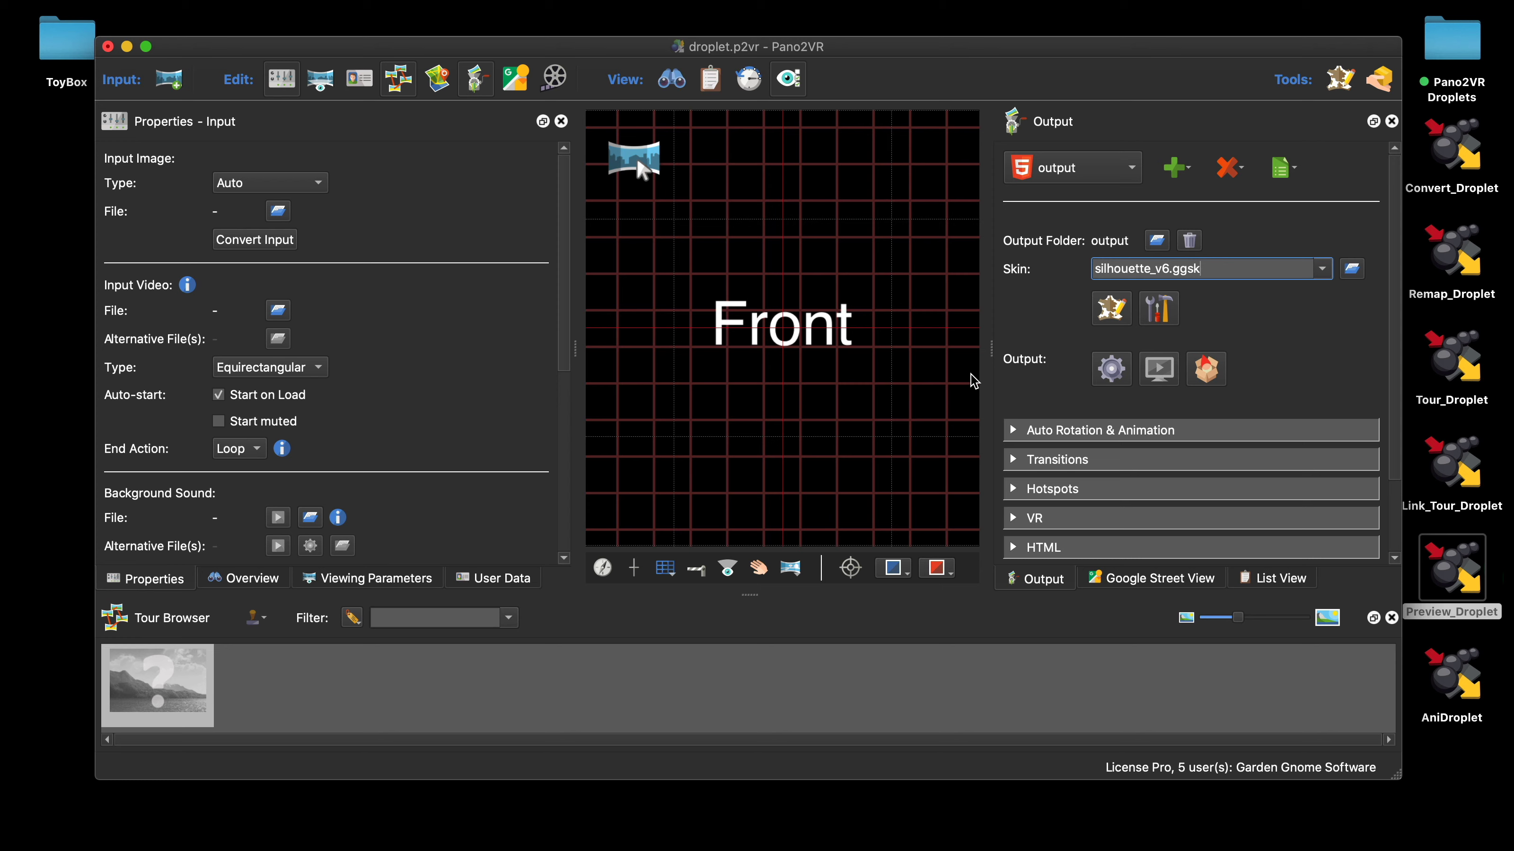
click(1171, 167)
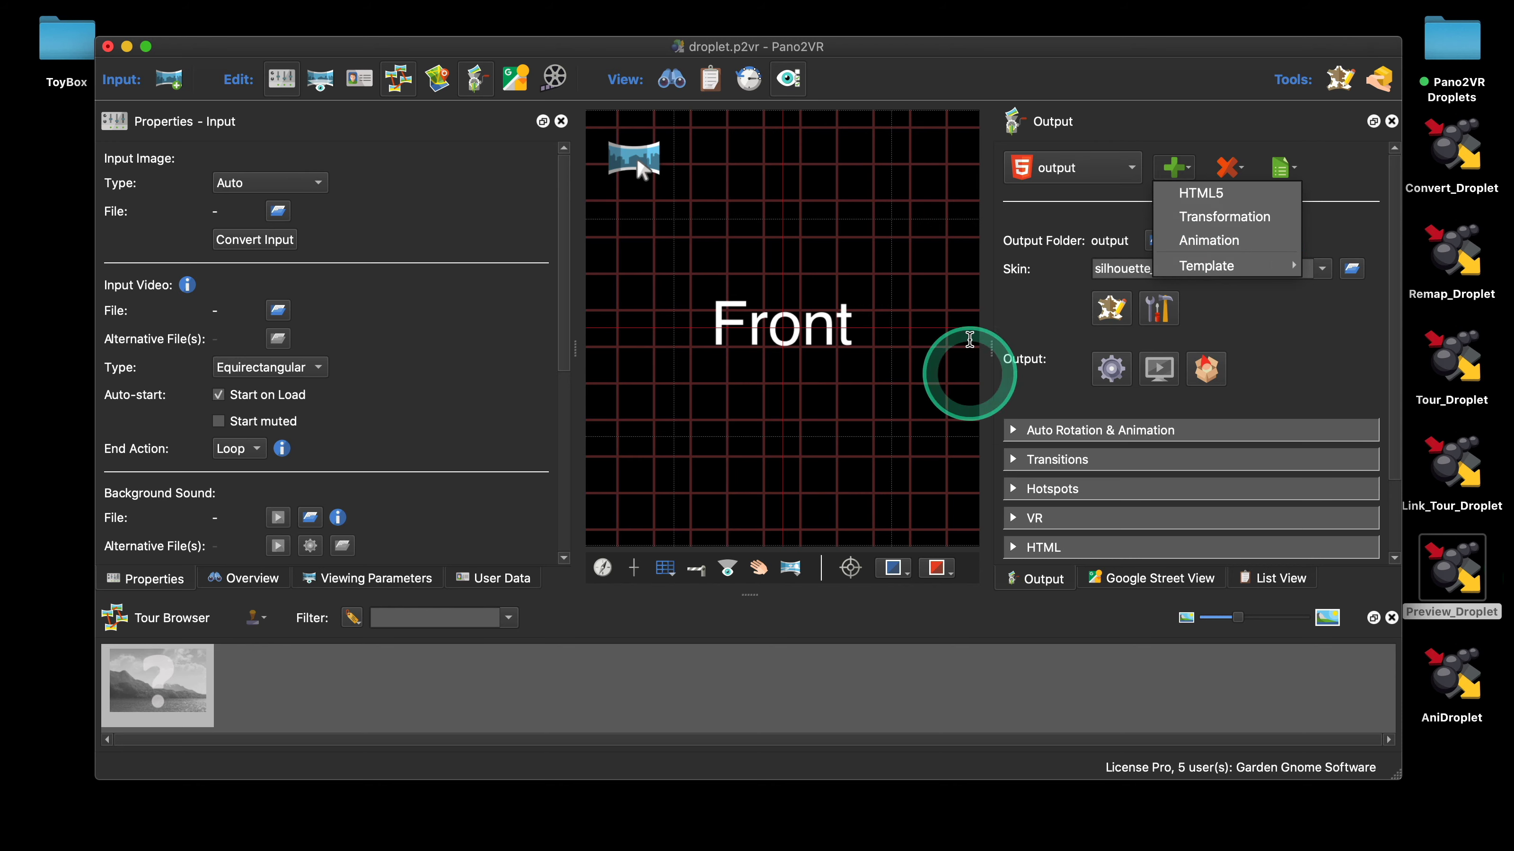
drag(1160, 52, 1121, 82)
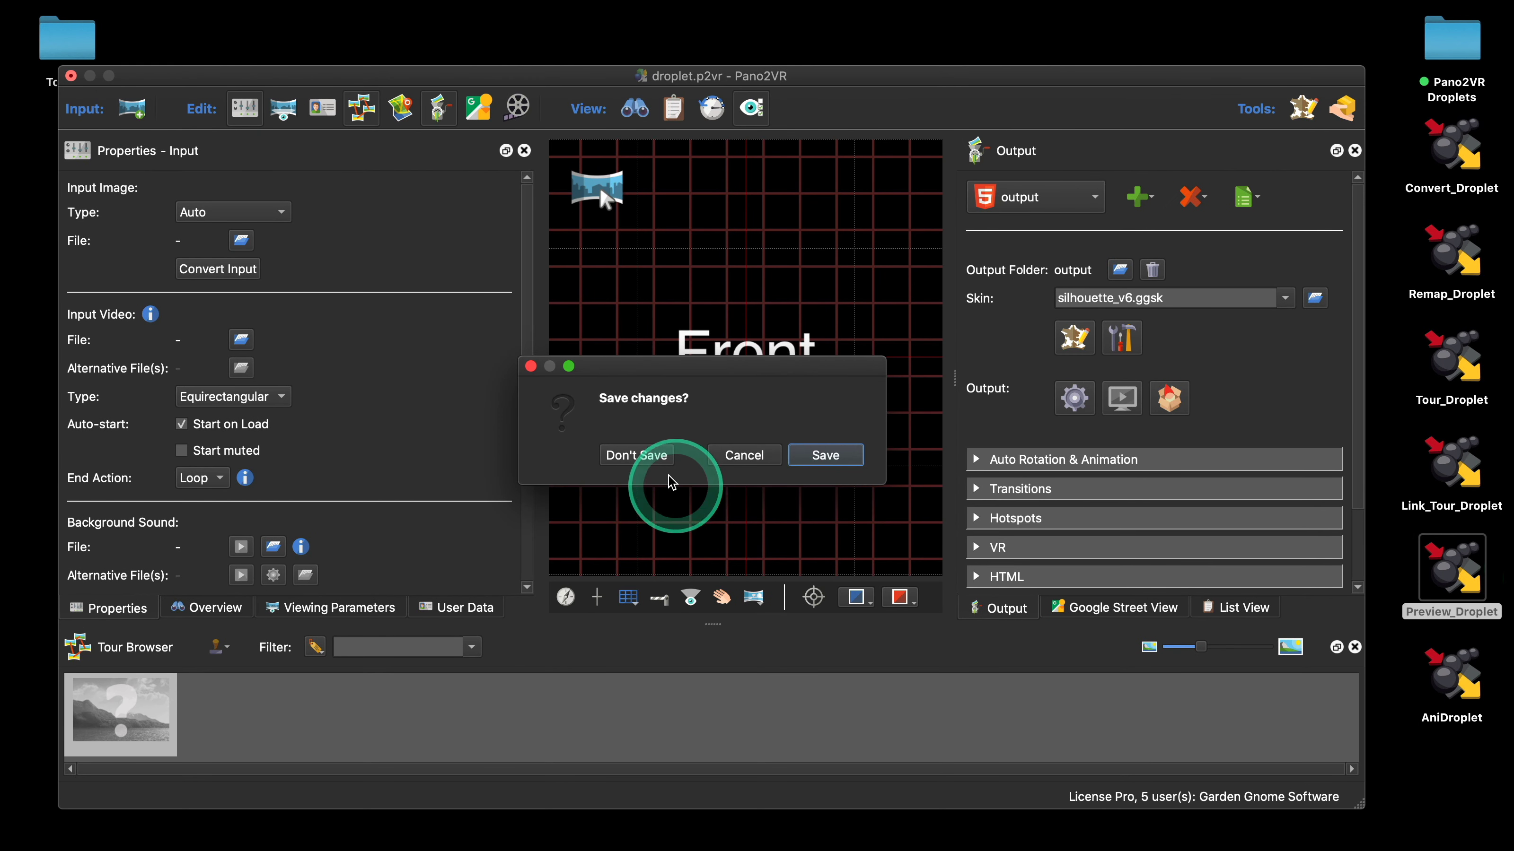
click(724, 455)
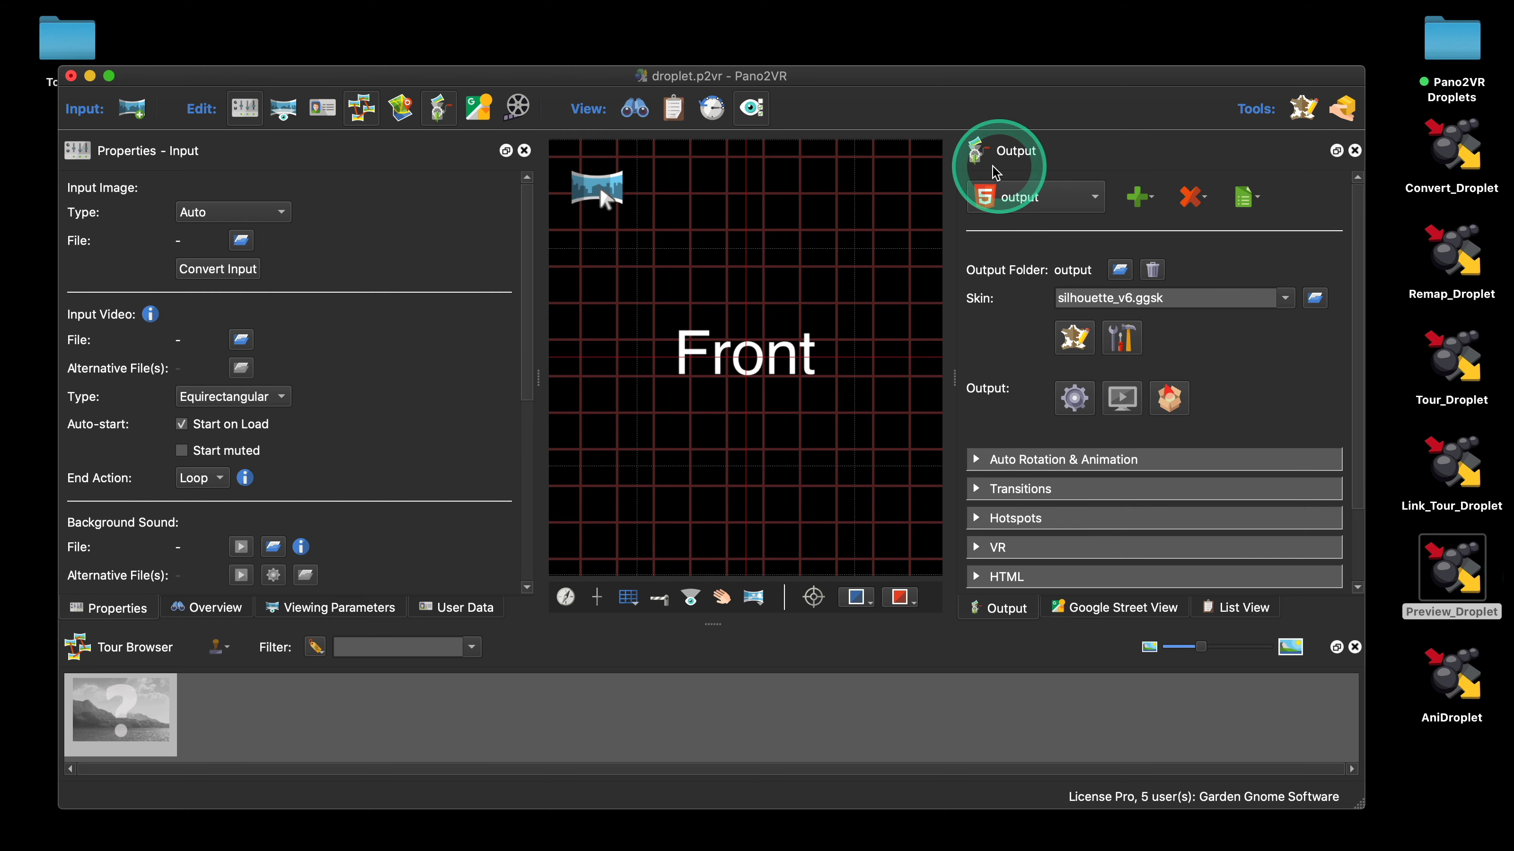
drag(972, 79, 977, 50)
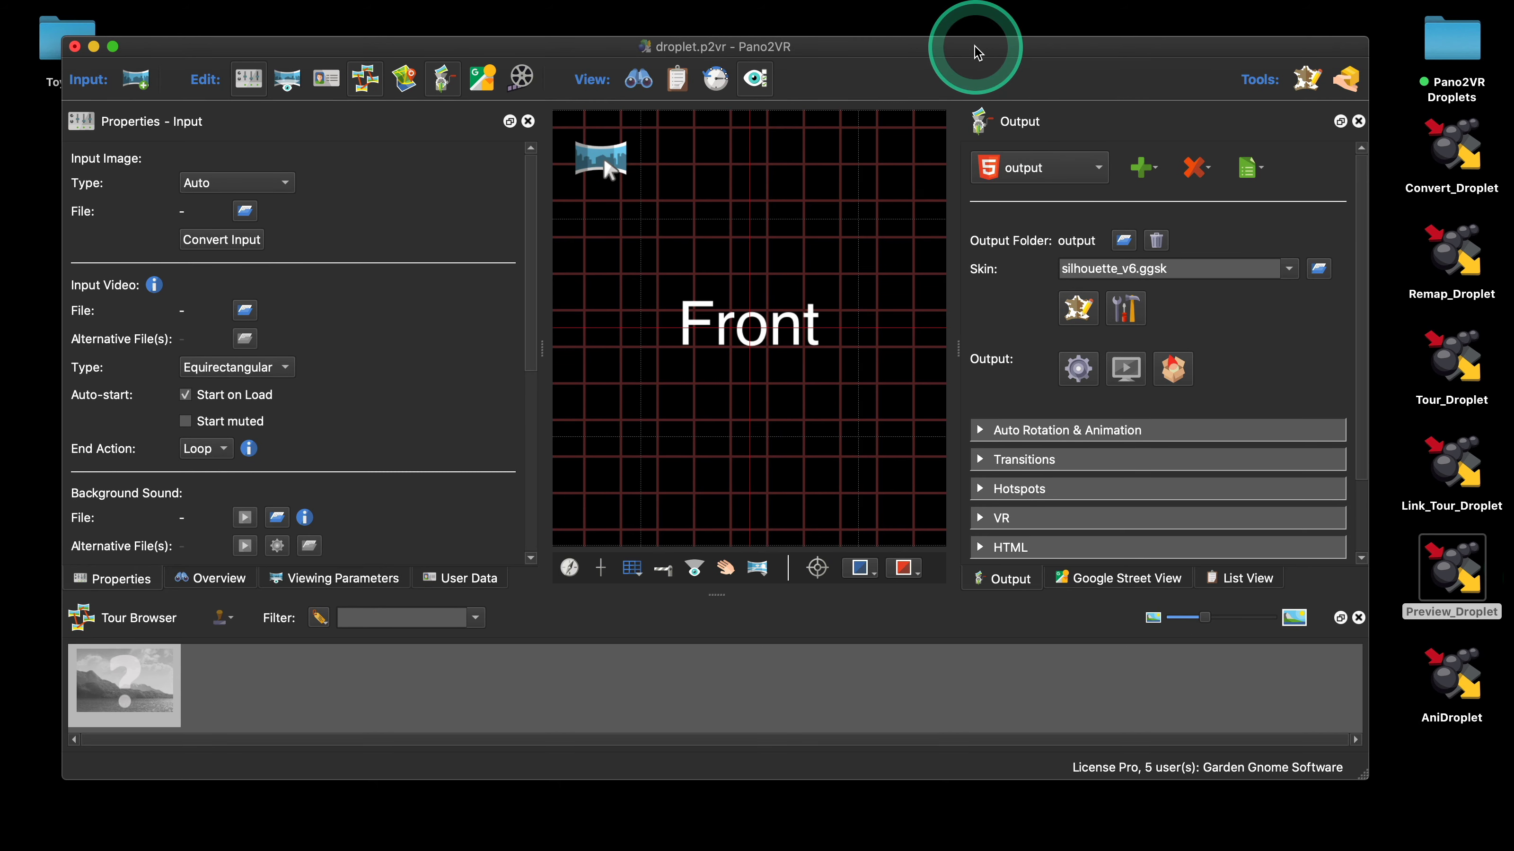
Add an Animation output to the Preview_Droplet project and keep it selected in the outputs list
click(1138, 170)
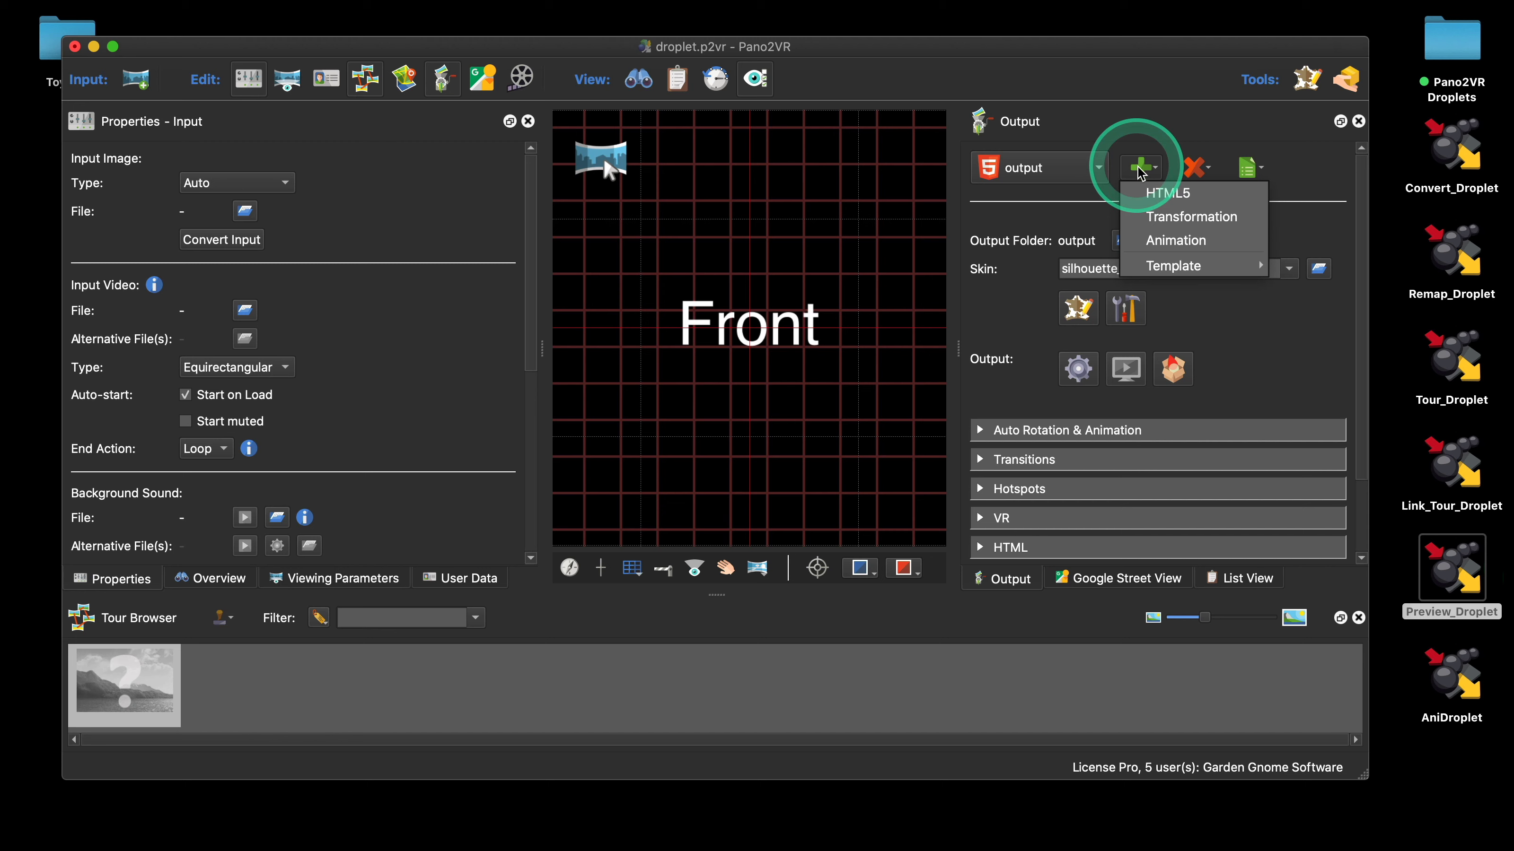
click(1179, 242)
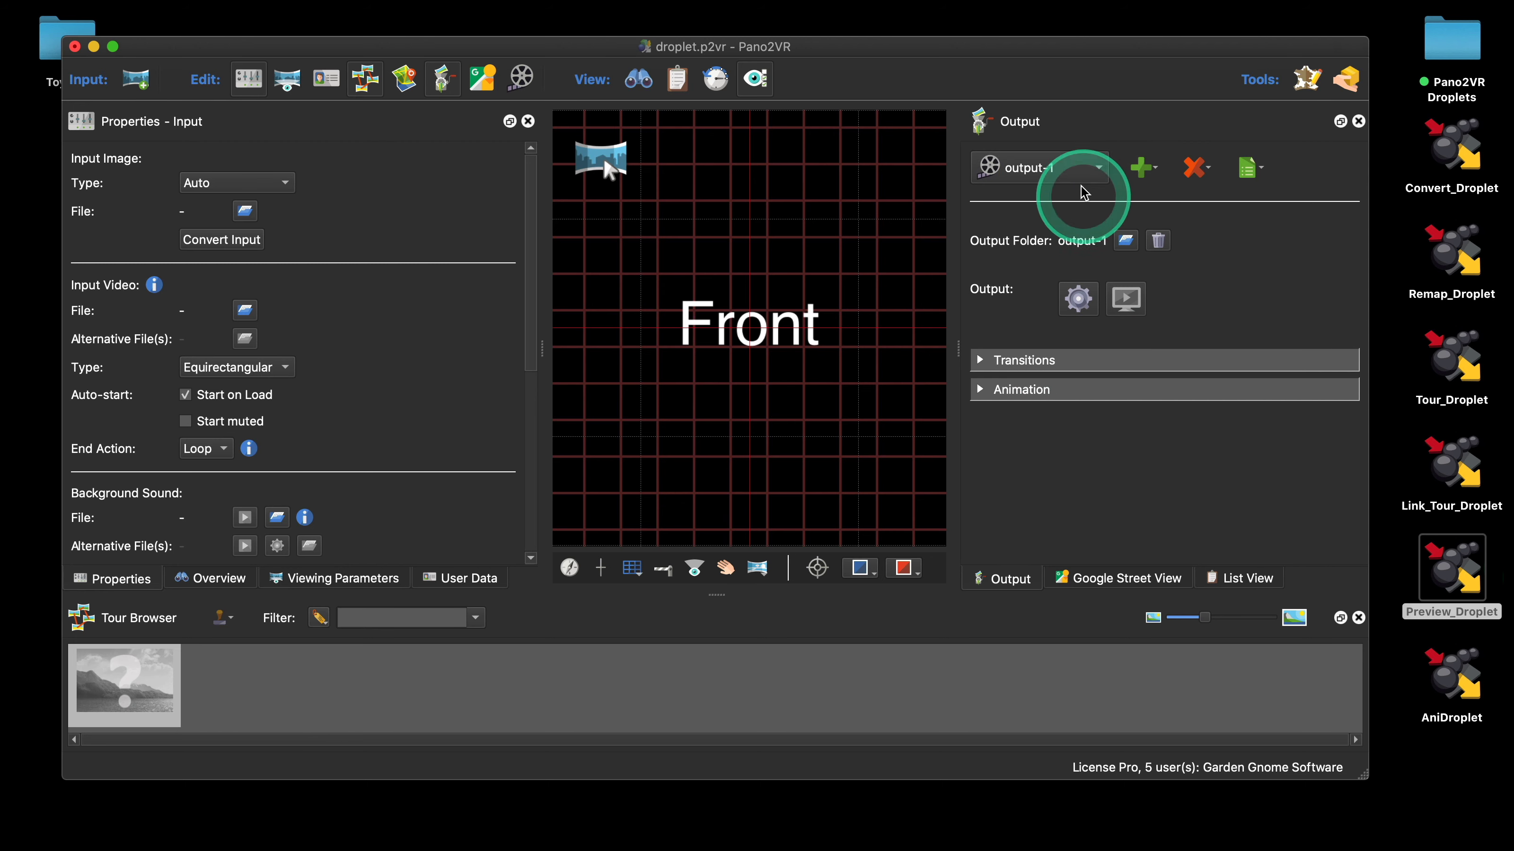
click(1066, 167)
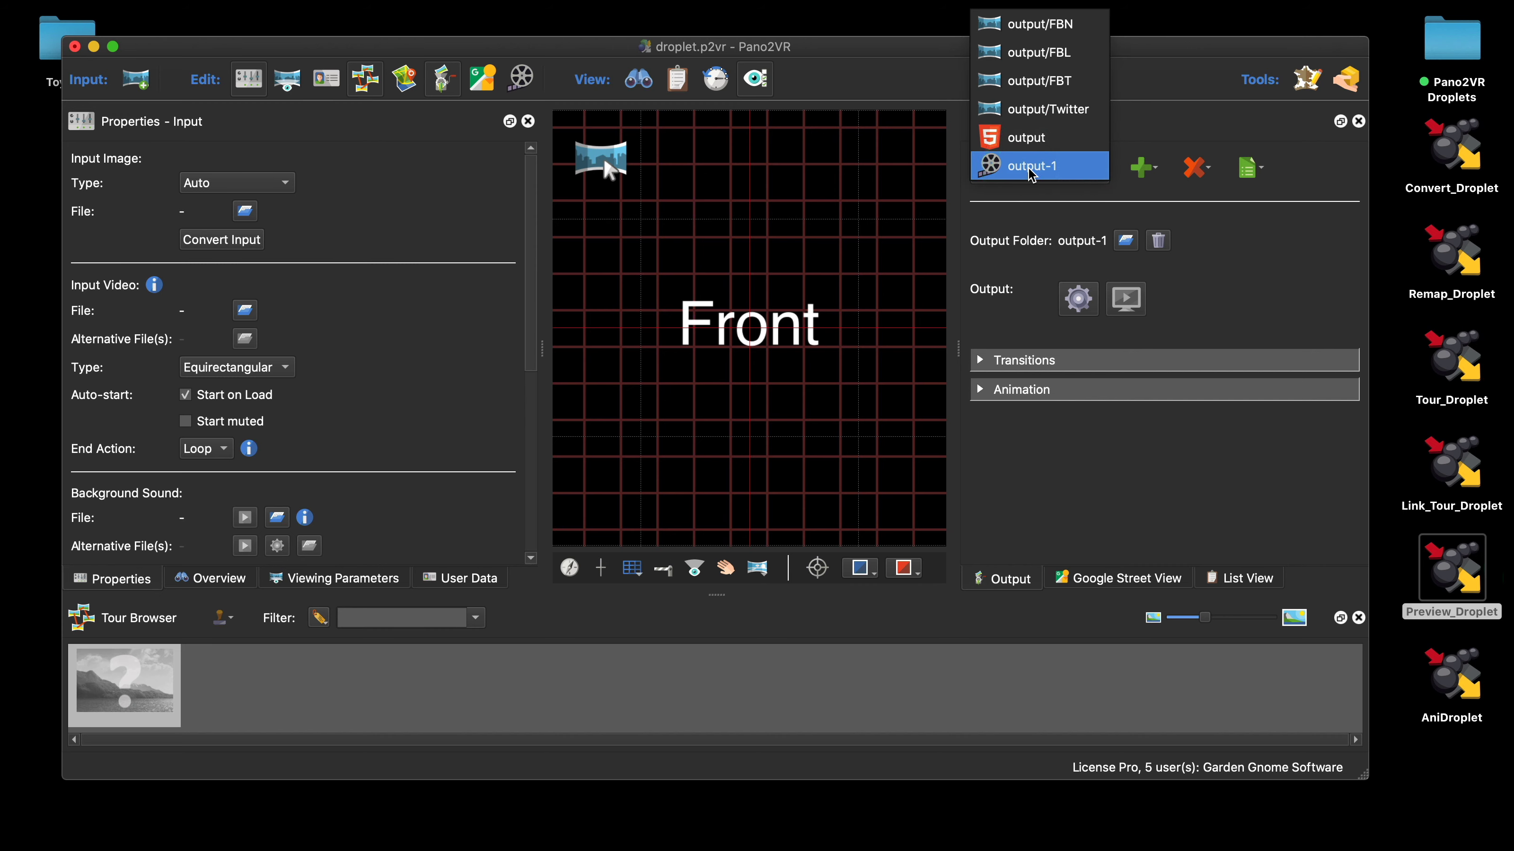
click(1031, 167)
Rename the Animation output's folder to output, matching the HTML5 output's folder
right_click(1076, 238)
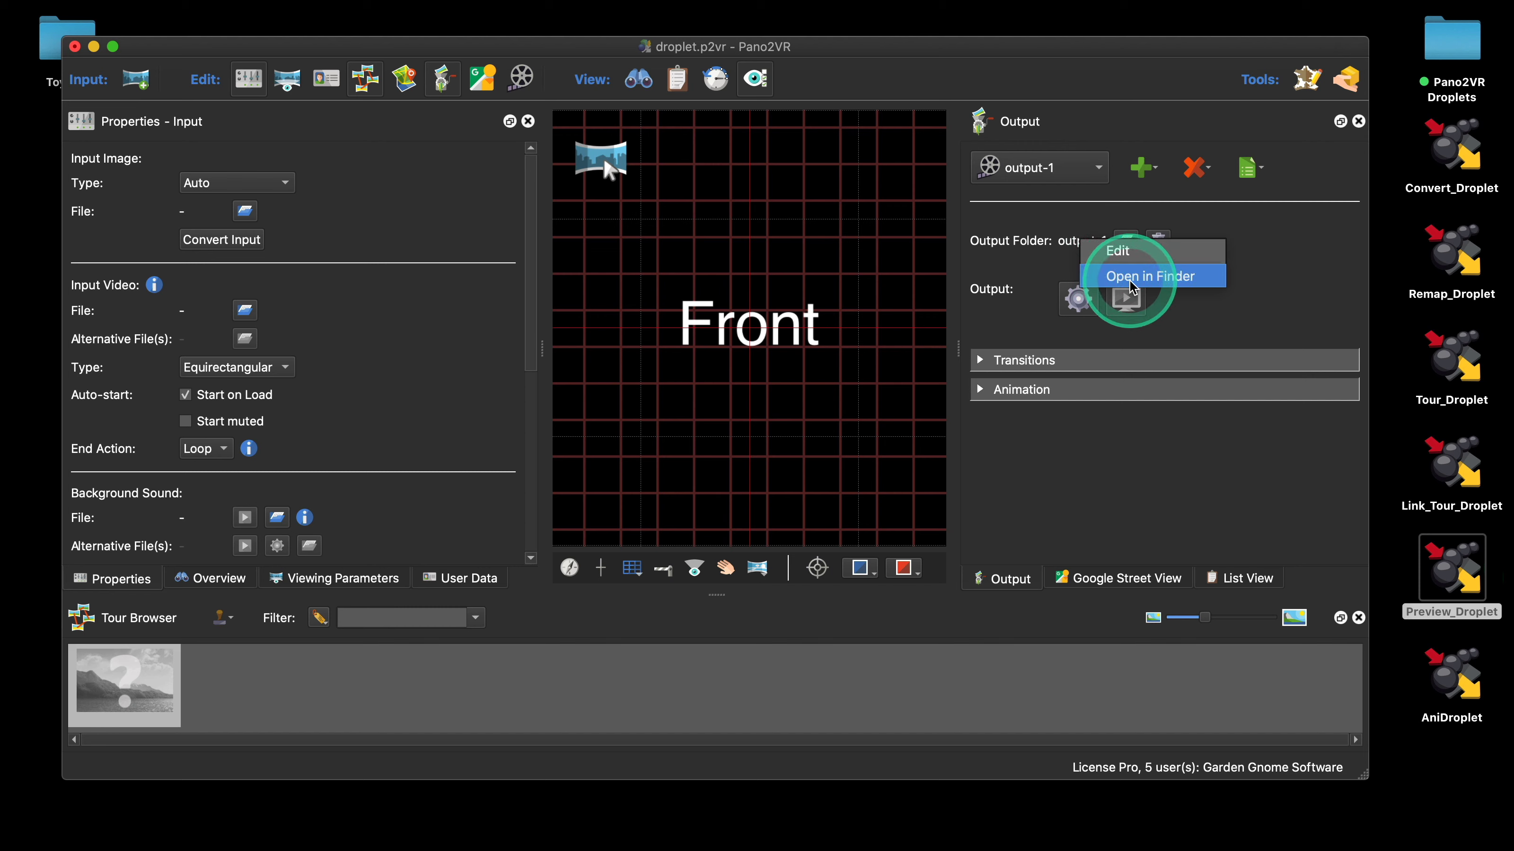
click(1125, 260)
click(676, 397)
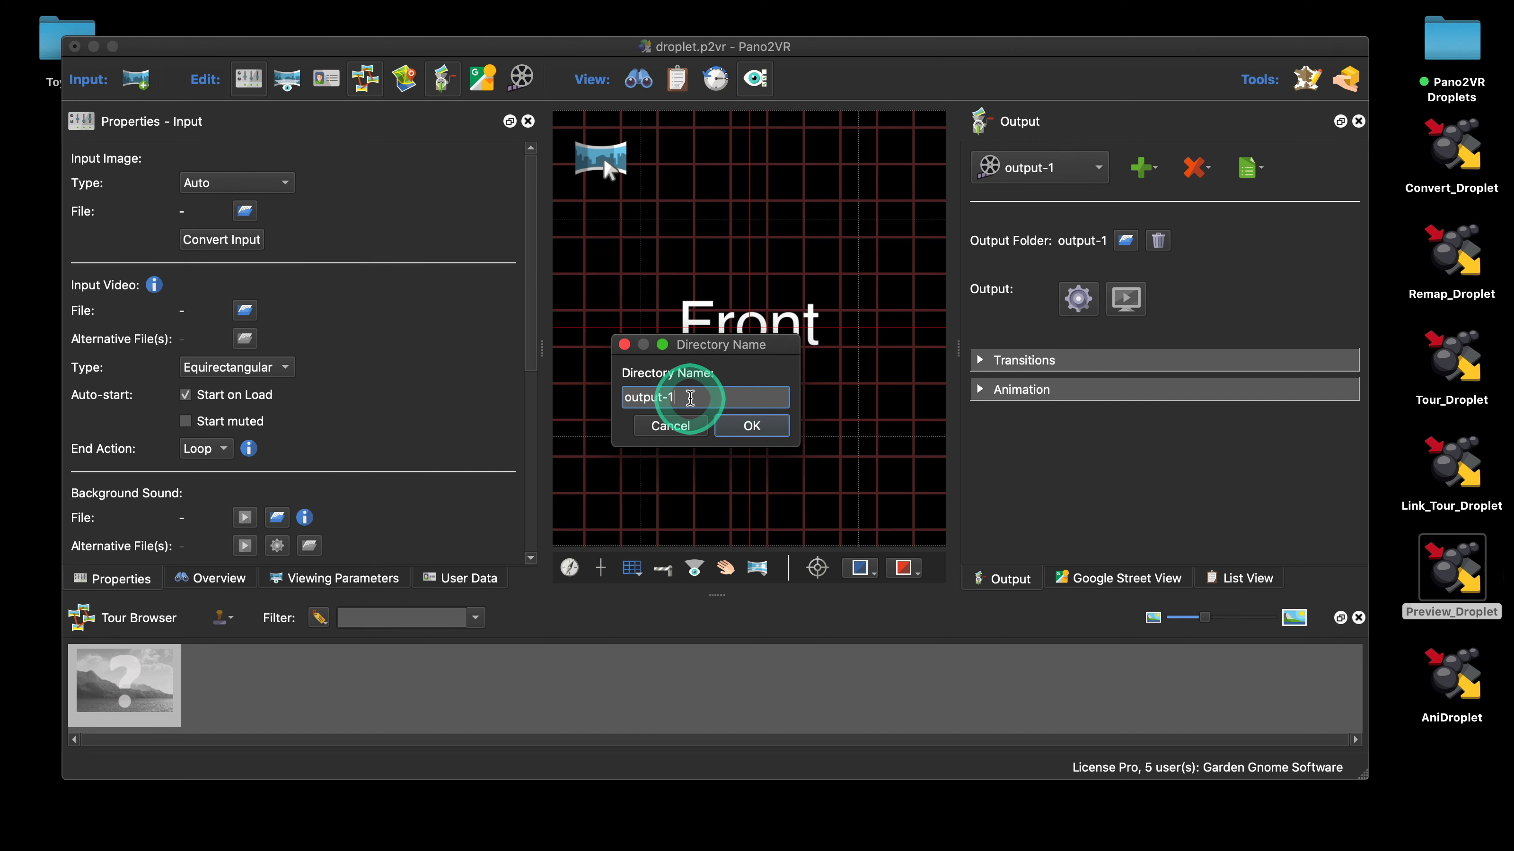
key(BackSpace)
key(BackSpace)
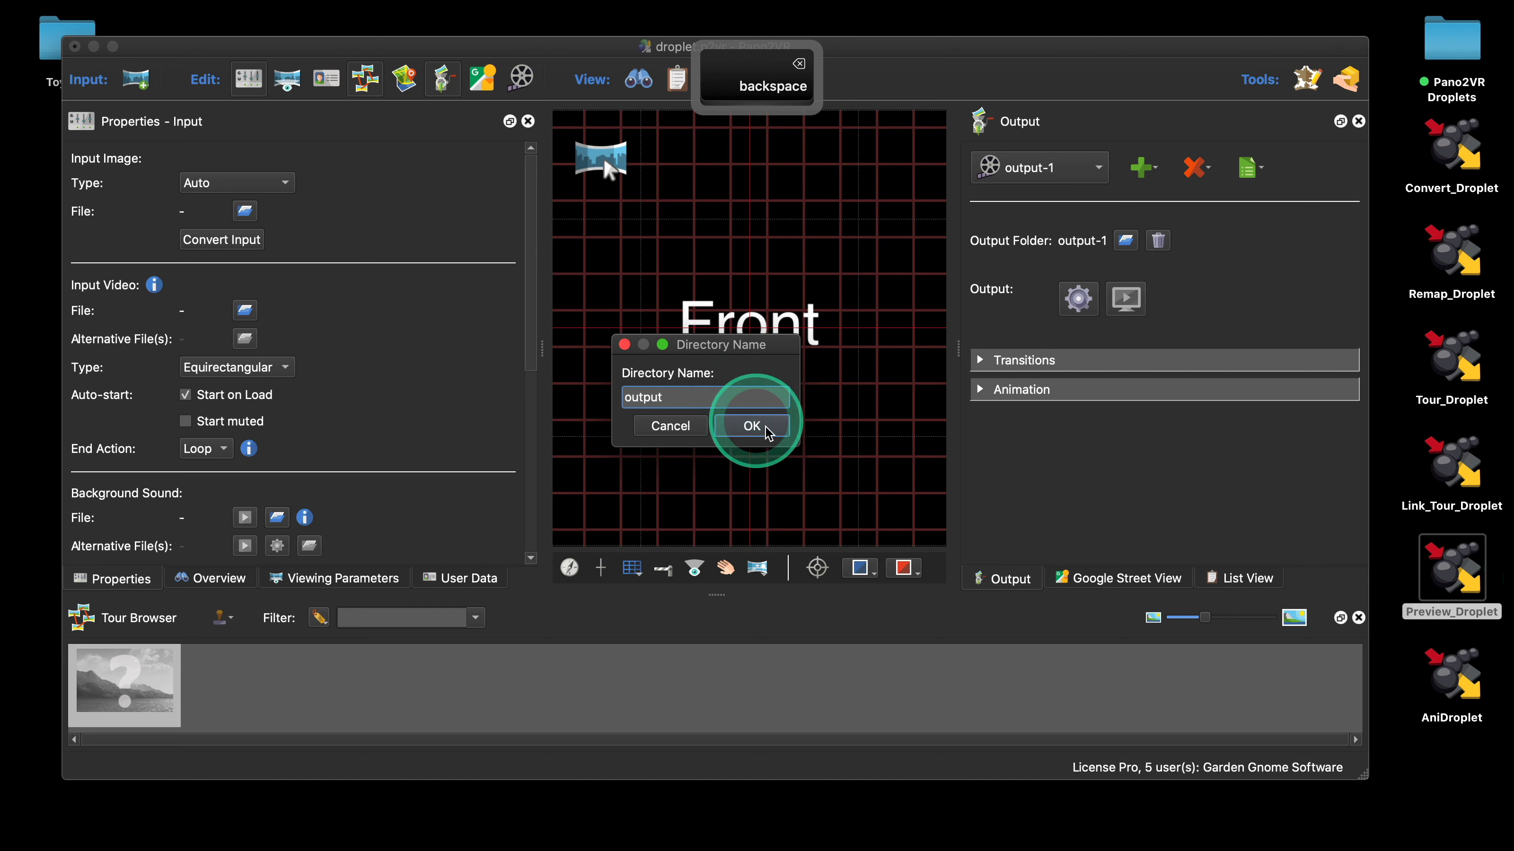
click(750, 425)
Close the ToyBox and panoramas Finder windows to return to the droplet project
click(1062, 172)
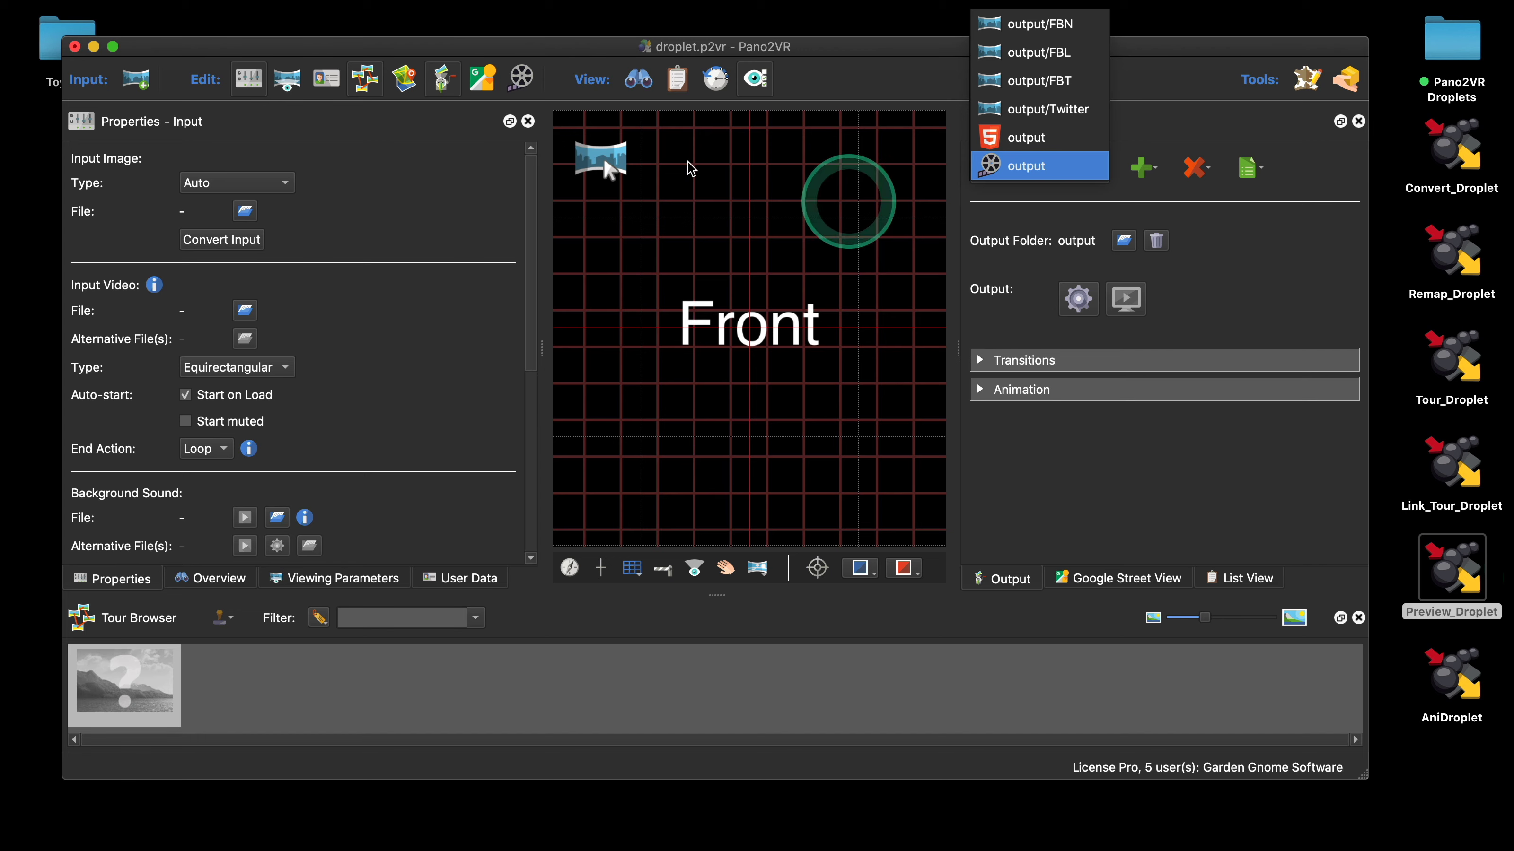
drag(335, 41, 419, 59)
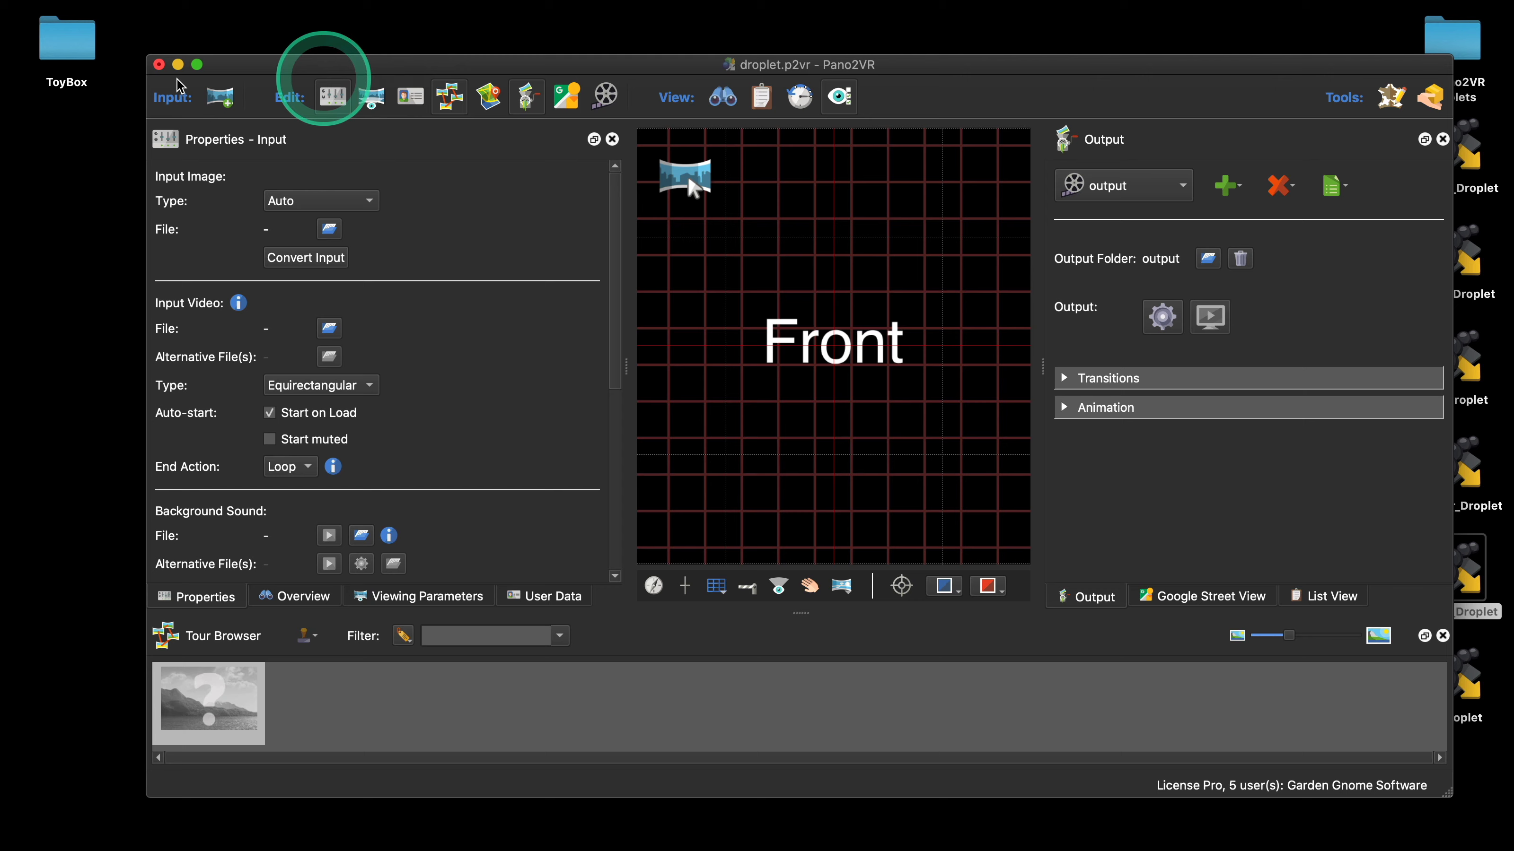
double_click(67, 41)
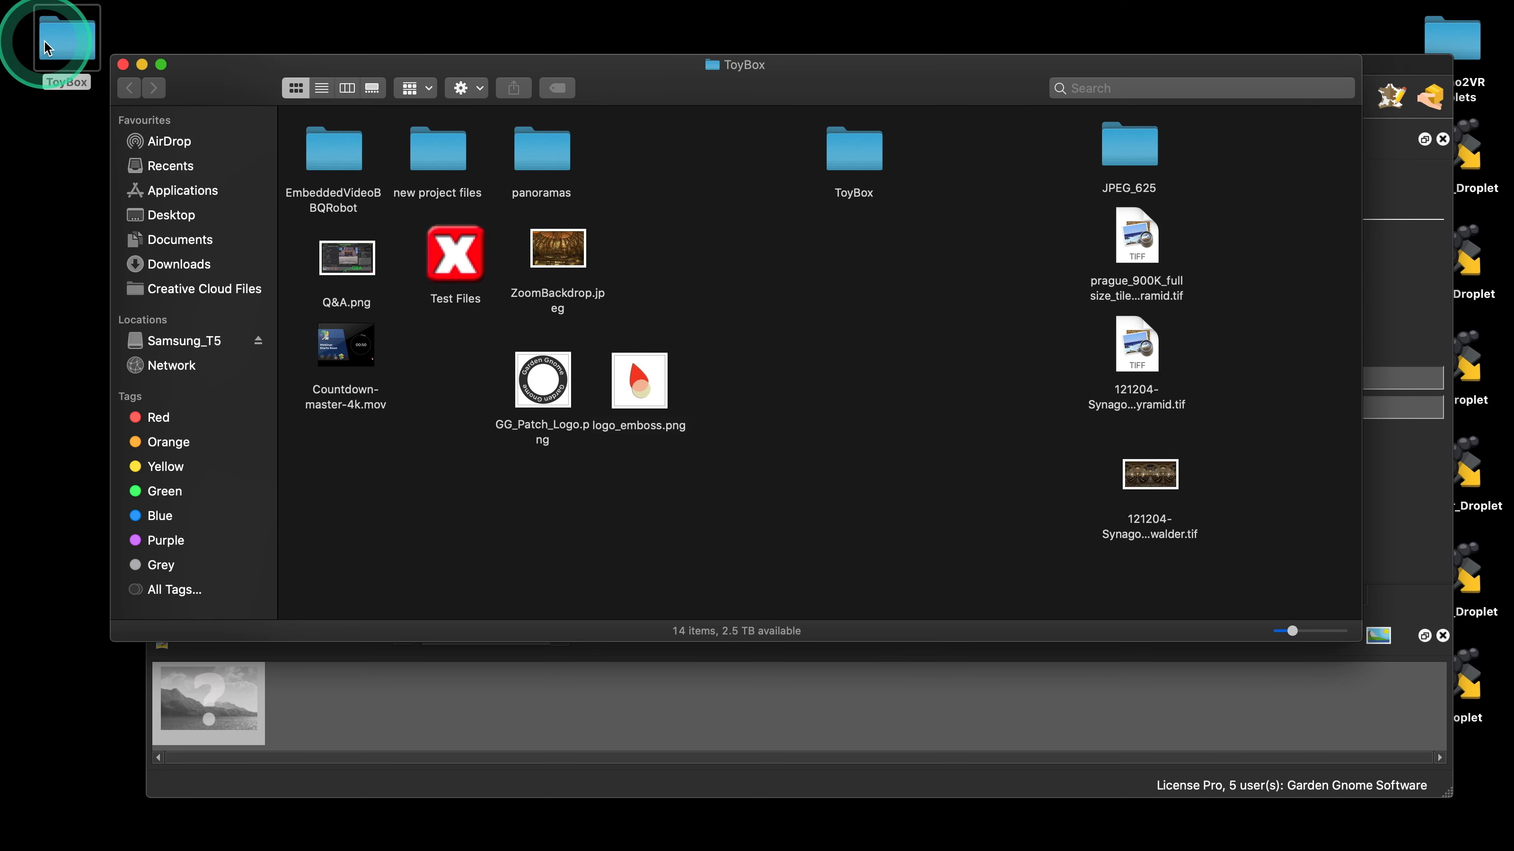
click(123, 64)
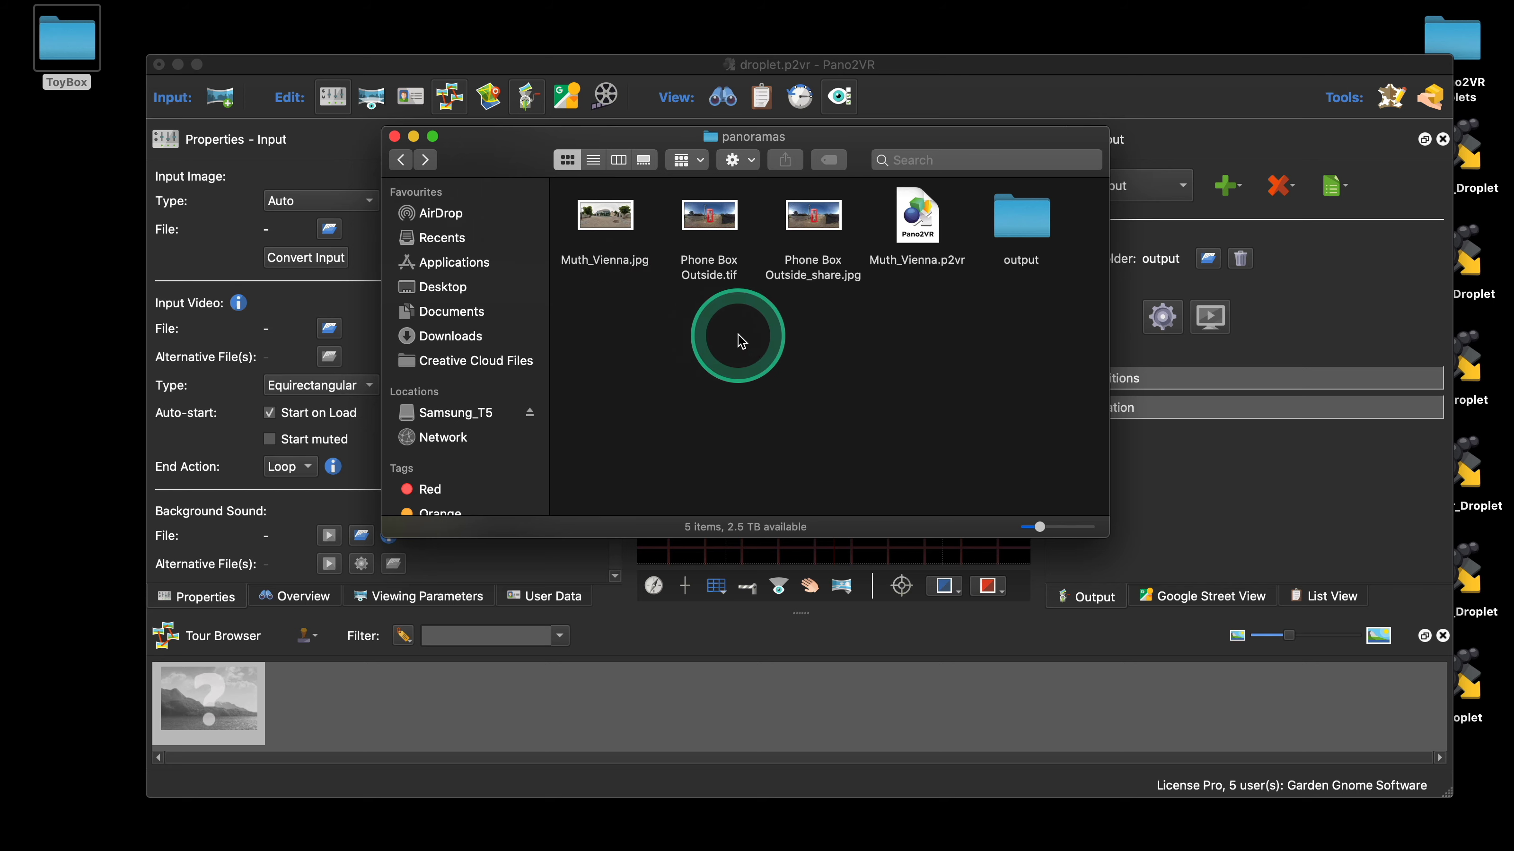
click(394, 137)
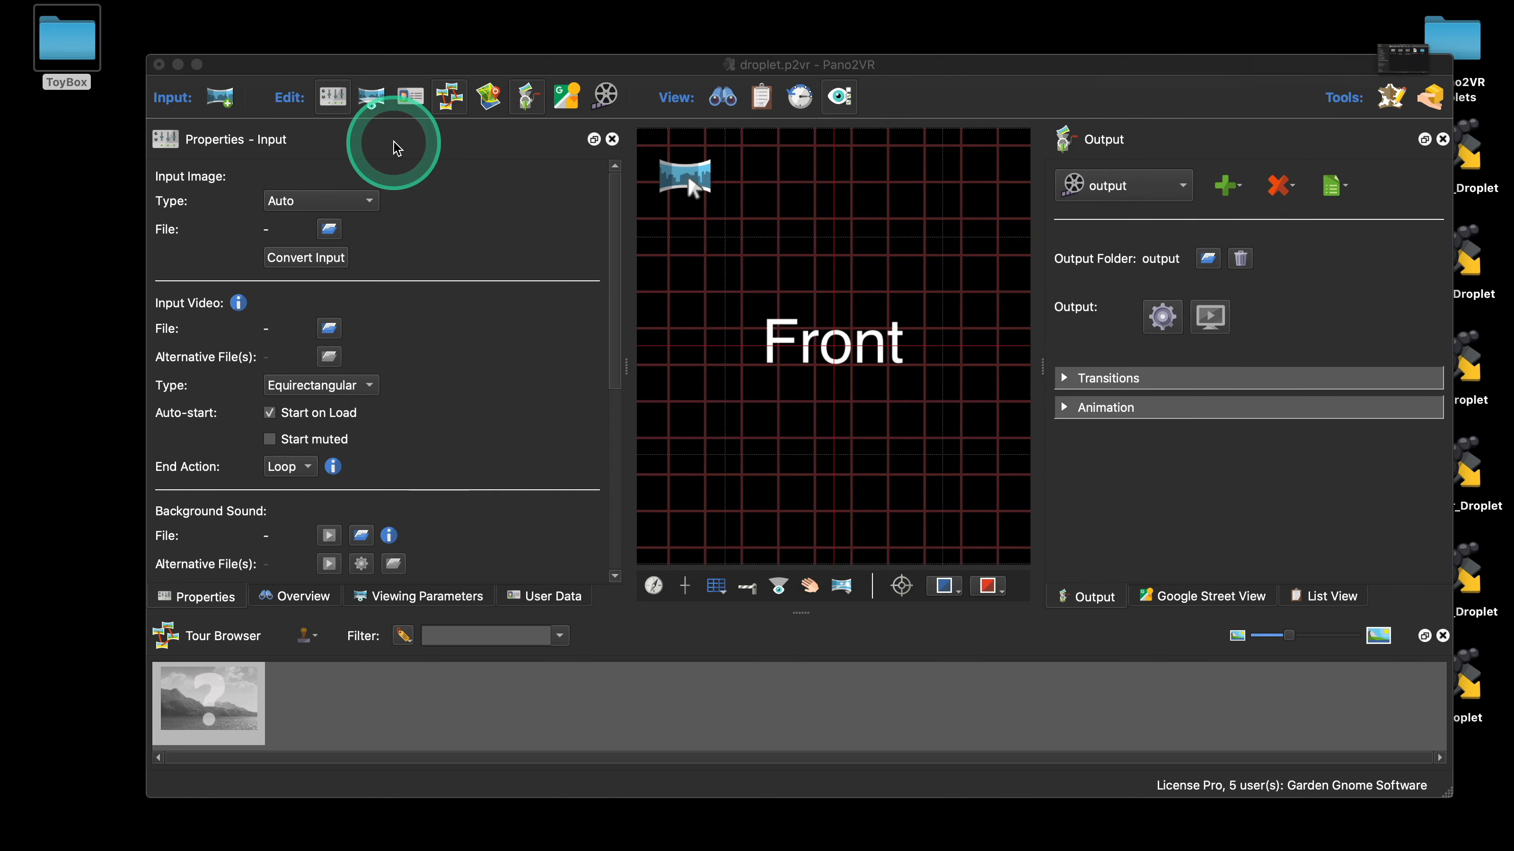
Open the panoramas folder inside Pano2VR Droplets in Finder and arrange its window above the droplet project
drag(1257, 66, 1111, 179)
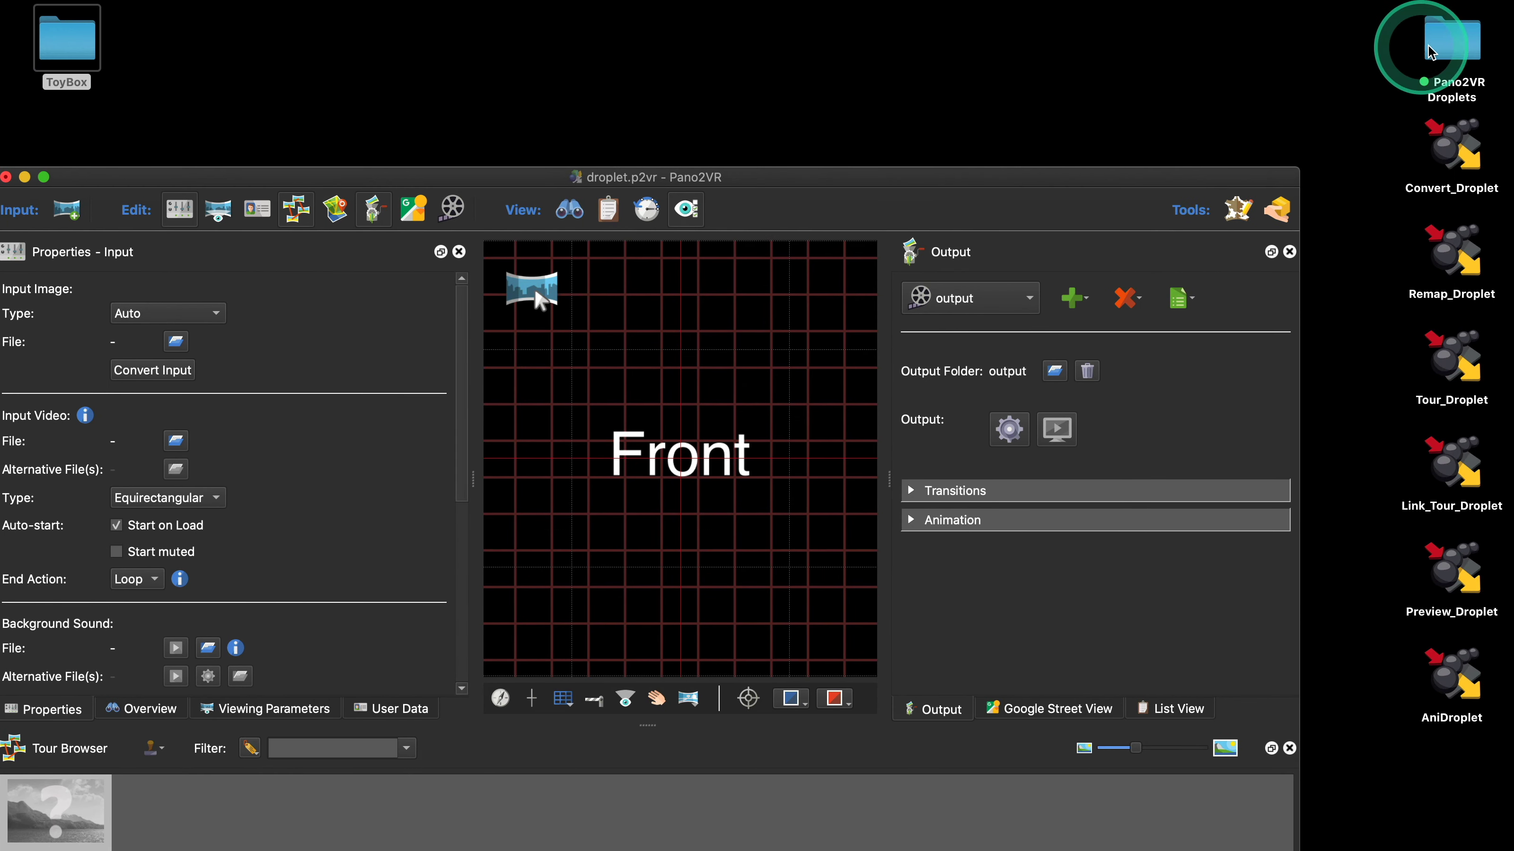
double_click(1450, 42)
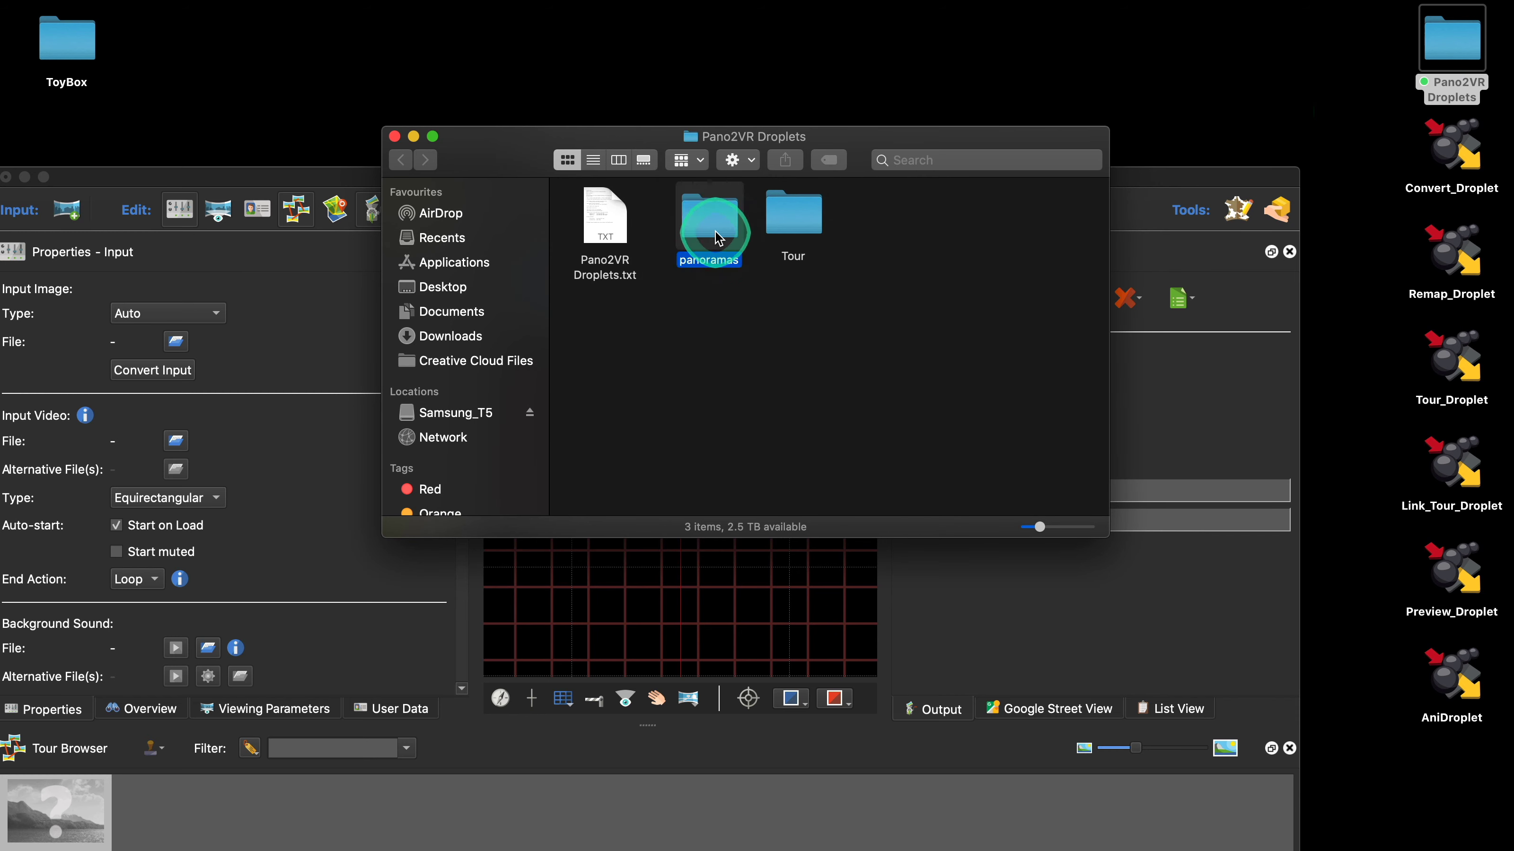
double_click(709, 227)
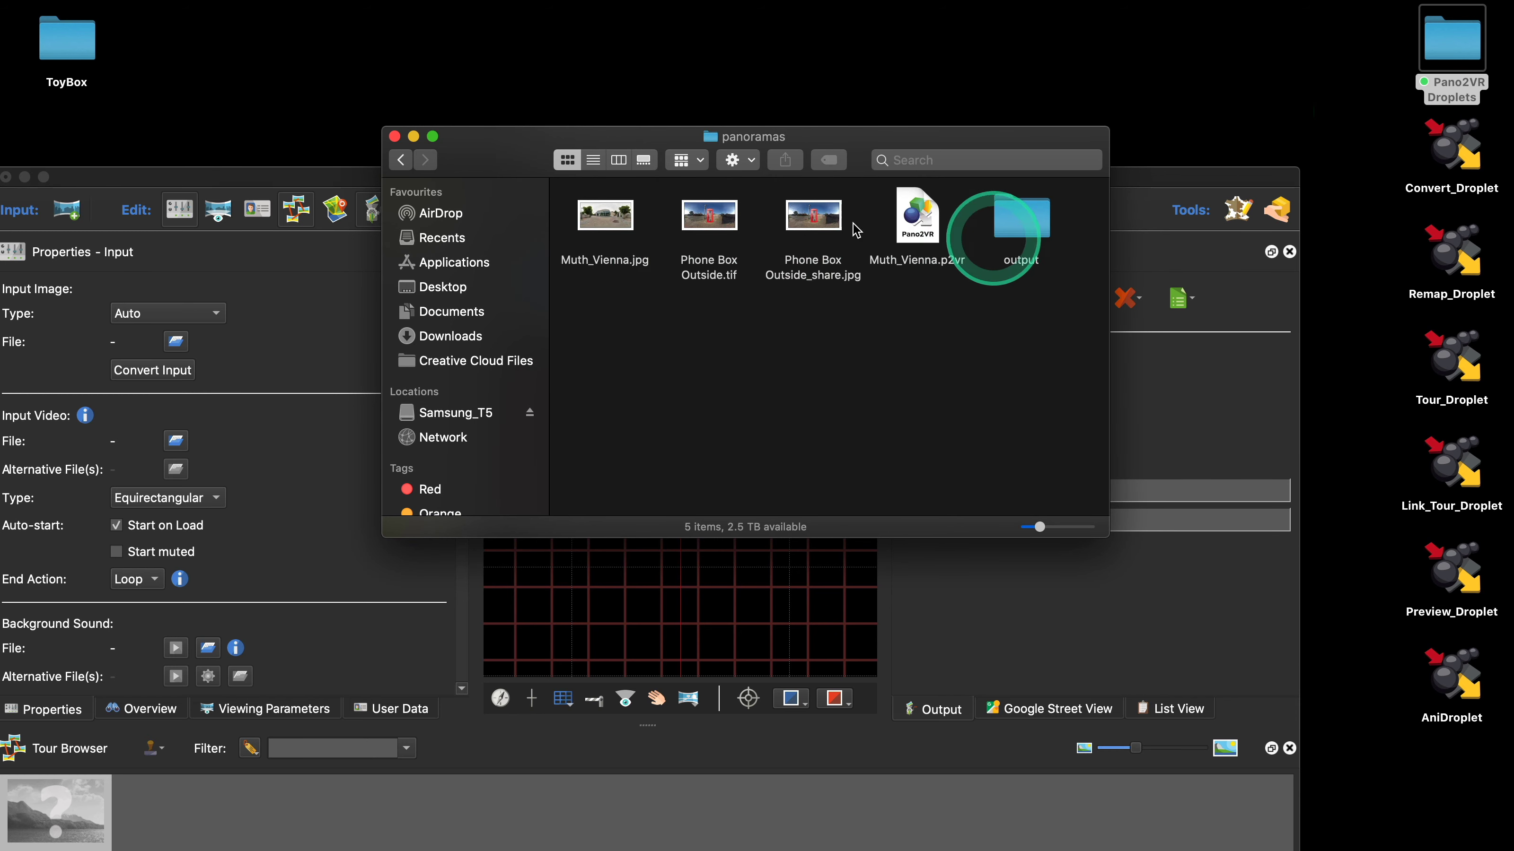
drag(447, 149, 566, 85)
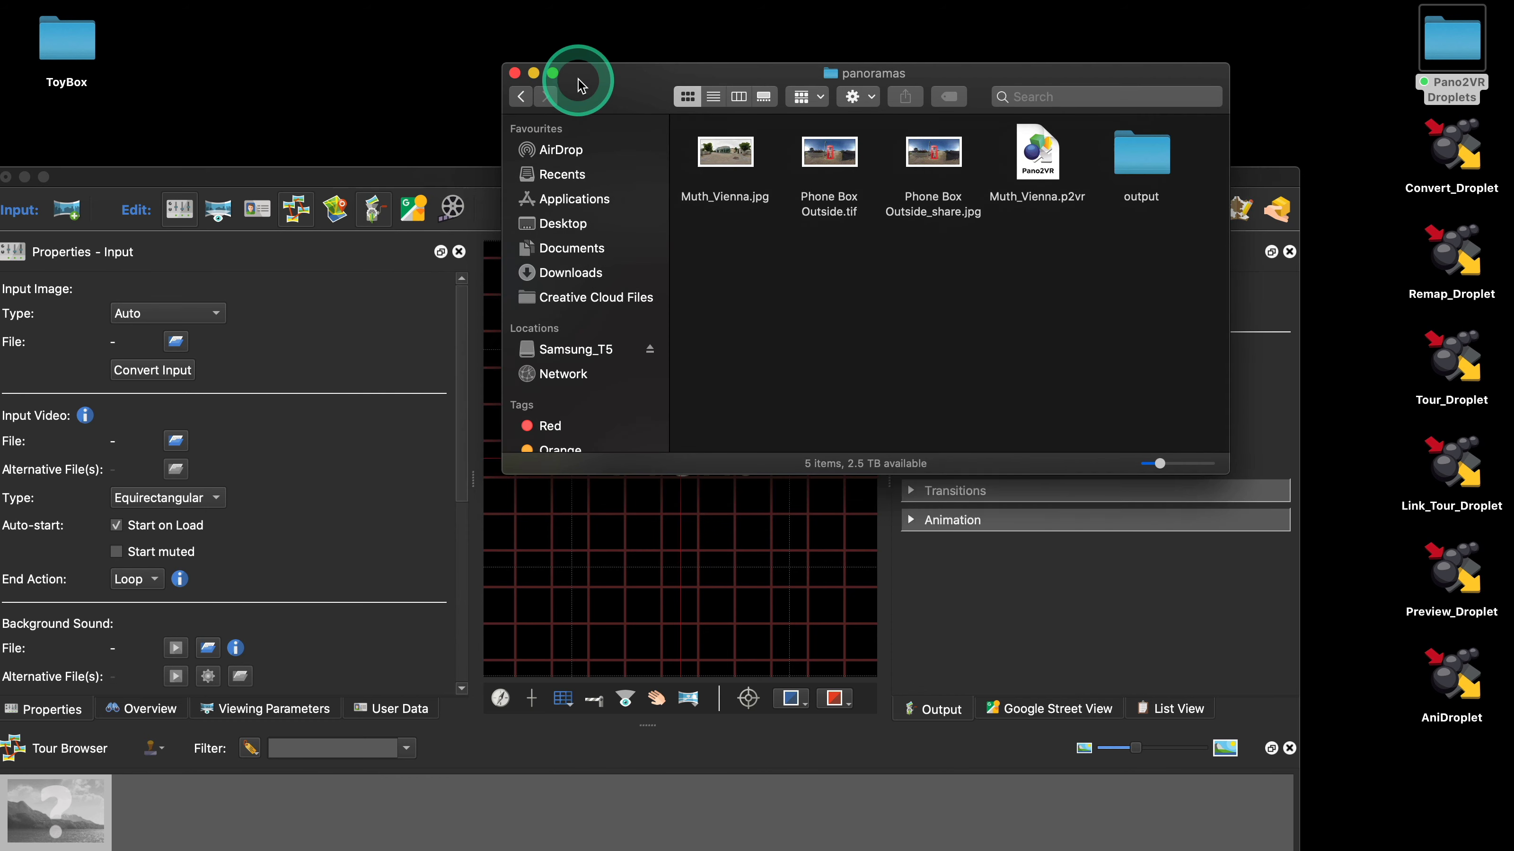
drag(446, 176, 509, 39)
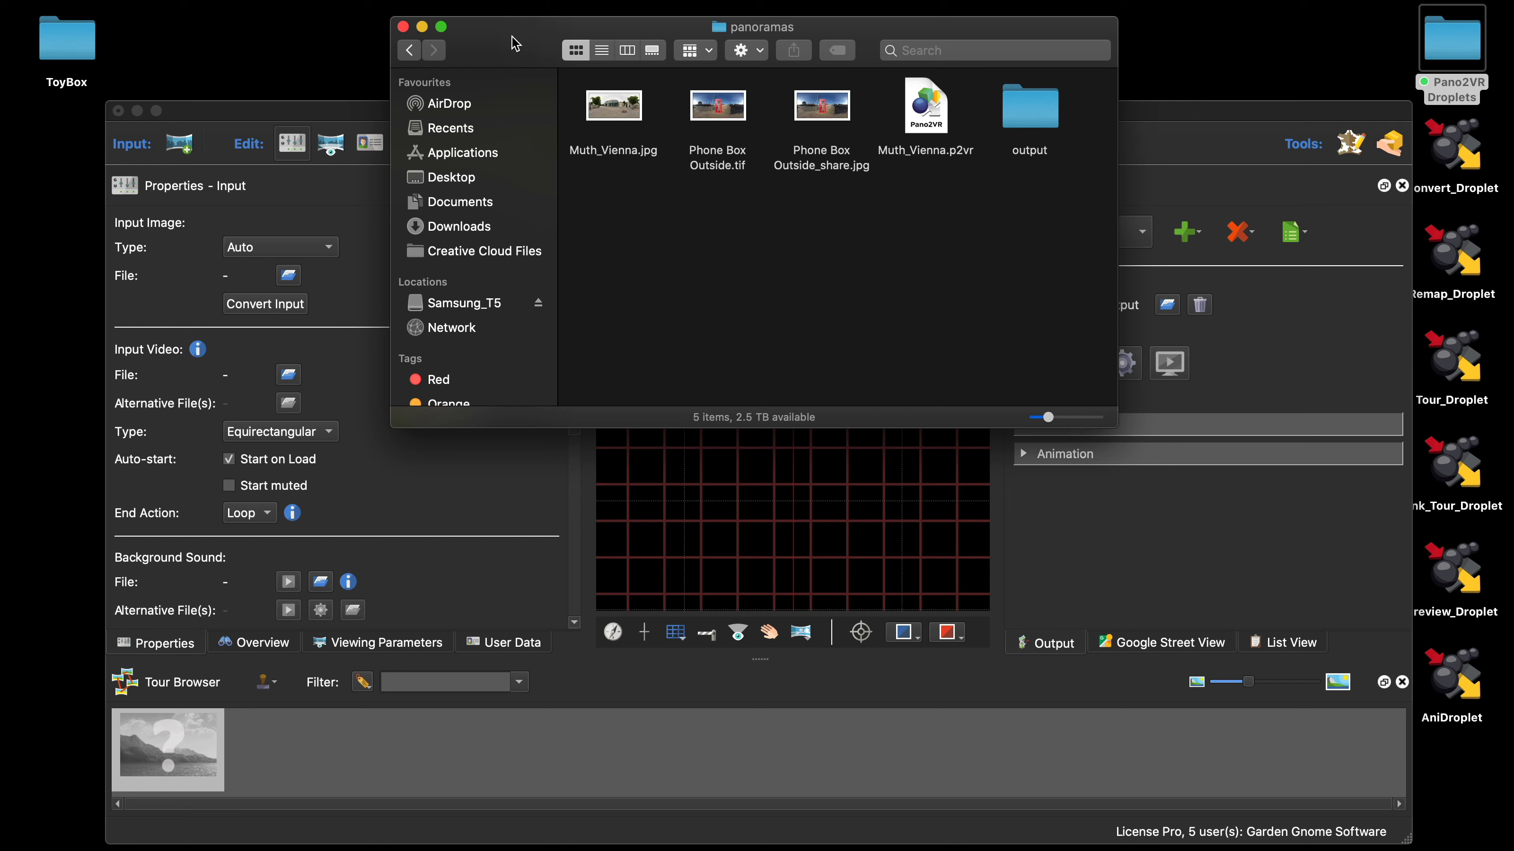
drag(882, 36, 808, 33)
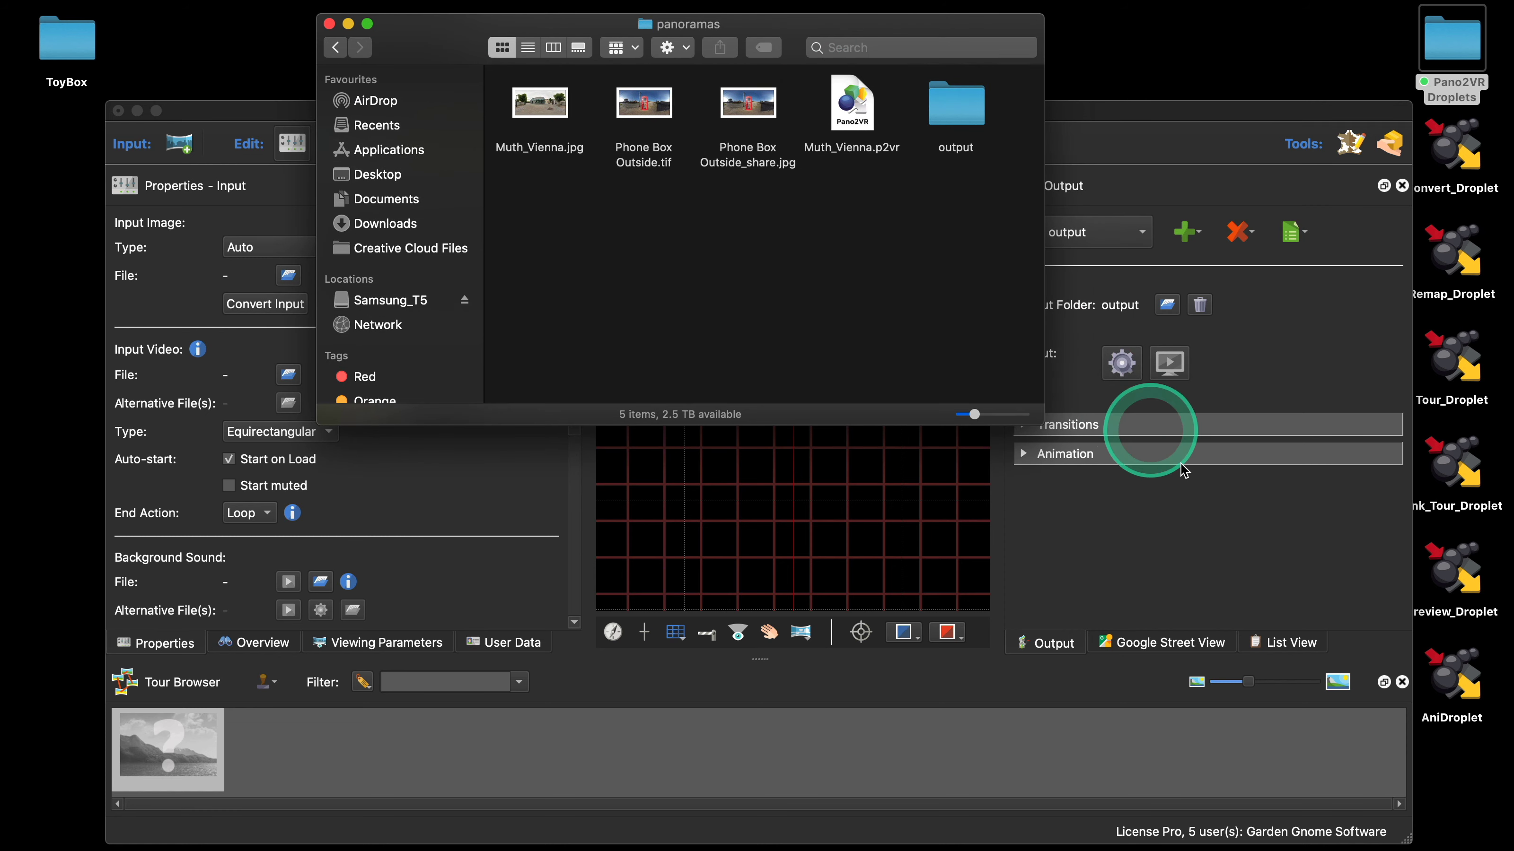
Select the output/Twitter transformation output and expand its Transformation settings to examine the output file path
click(1126, 503)
click(1074, 231)
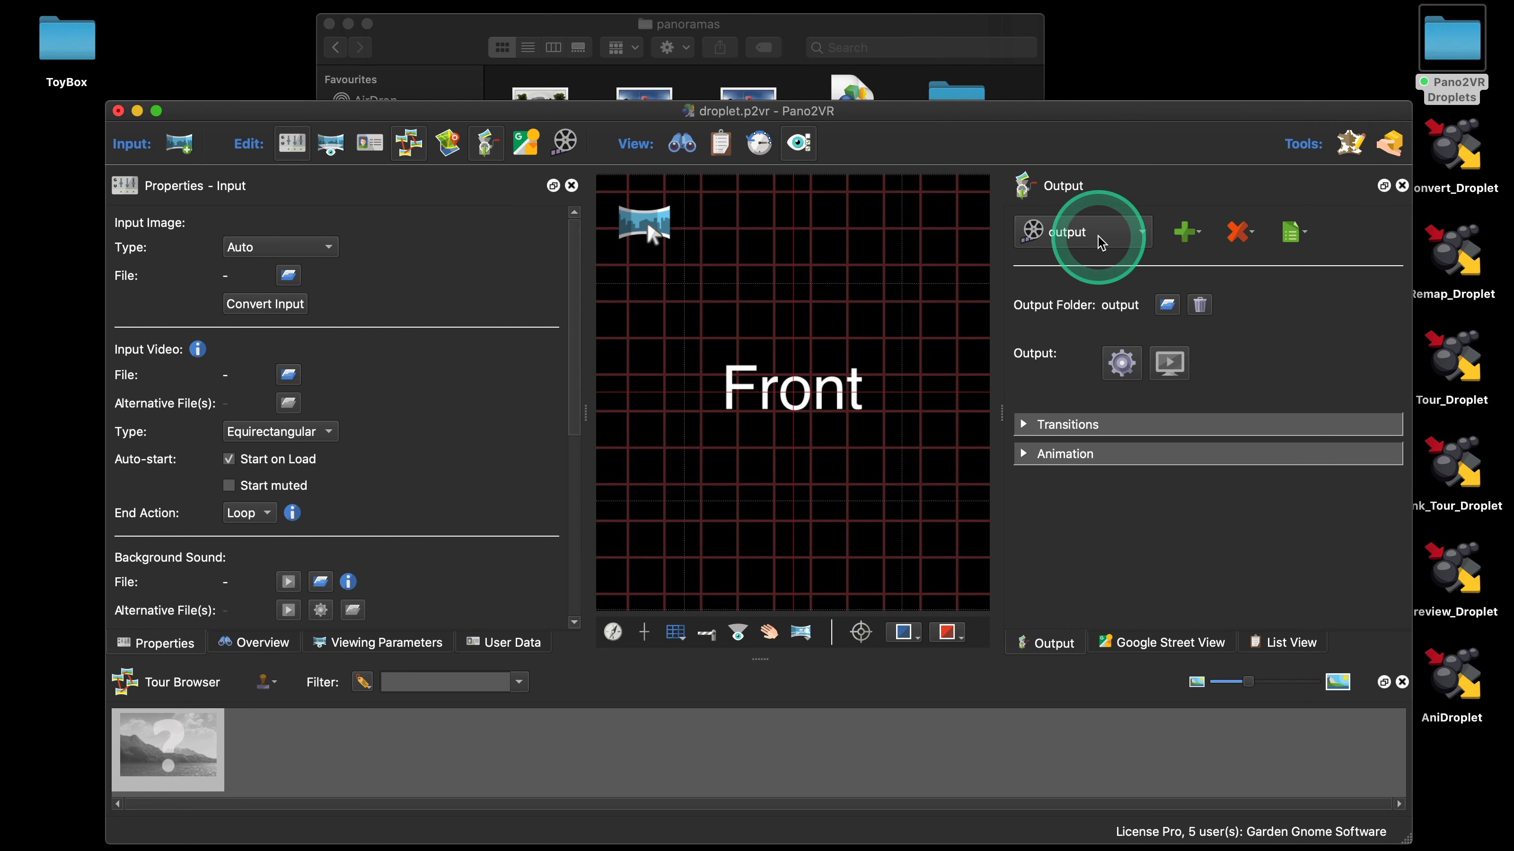
click(1092, 173)
click(1023, 424)
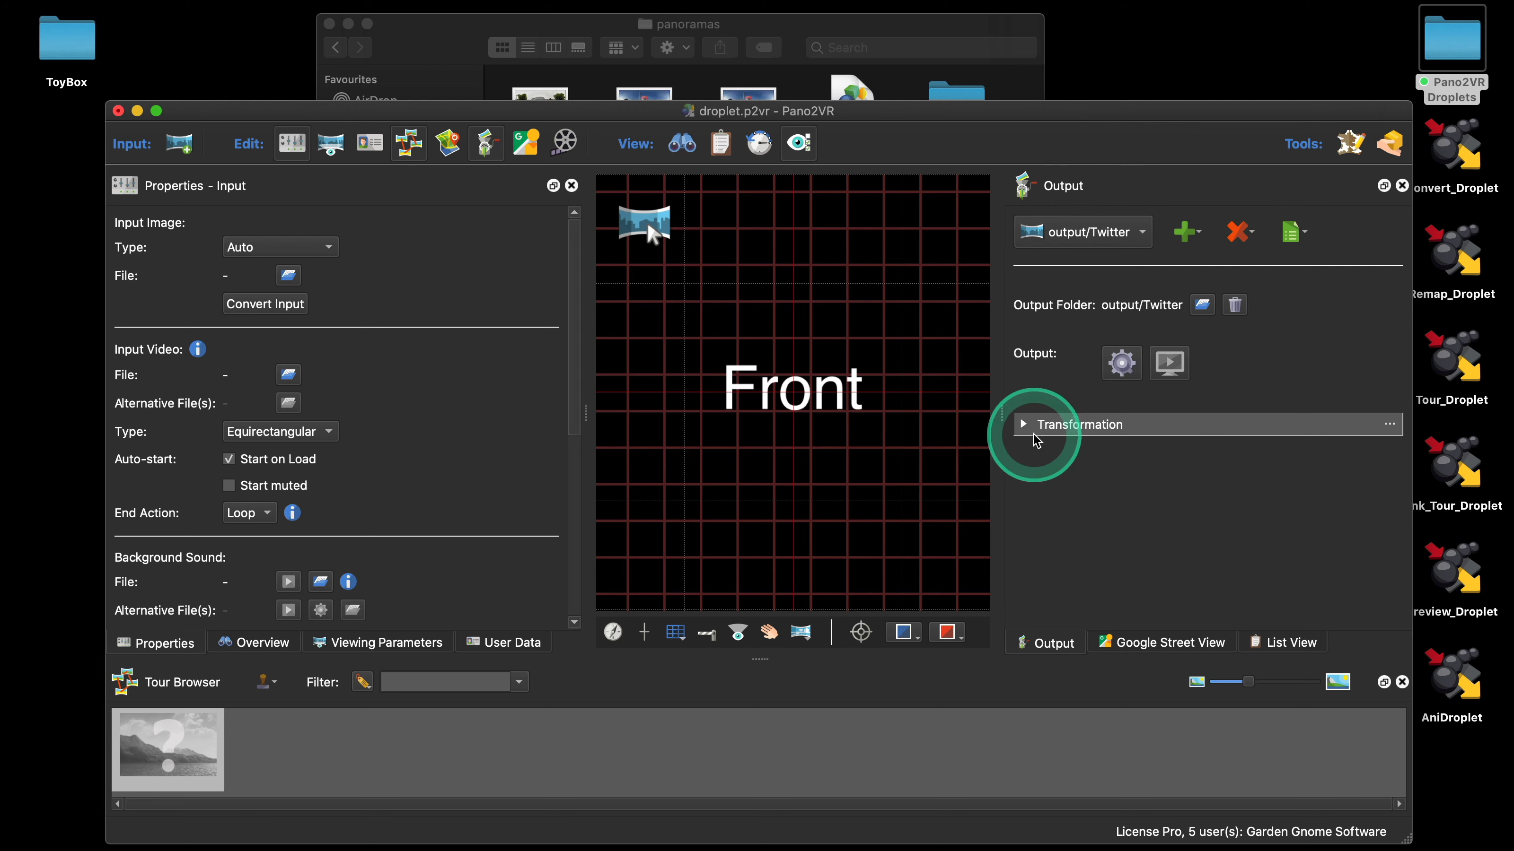
scroll(1174, 536, down, 10)
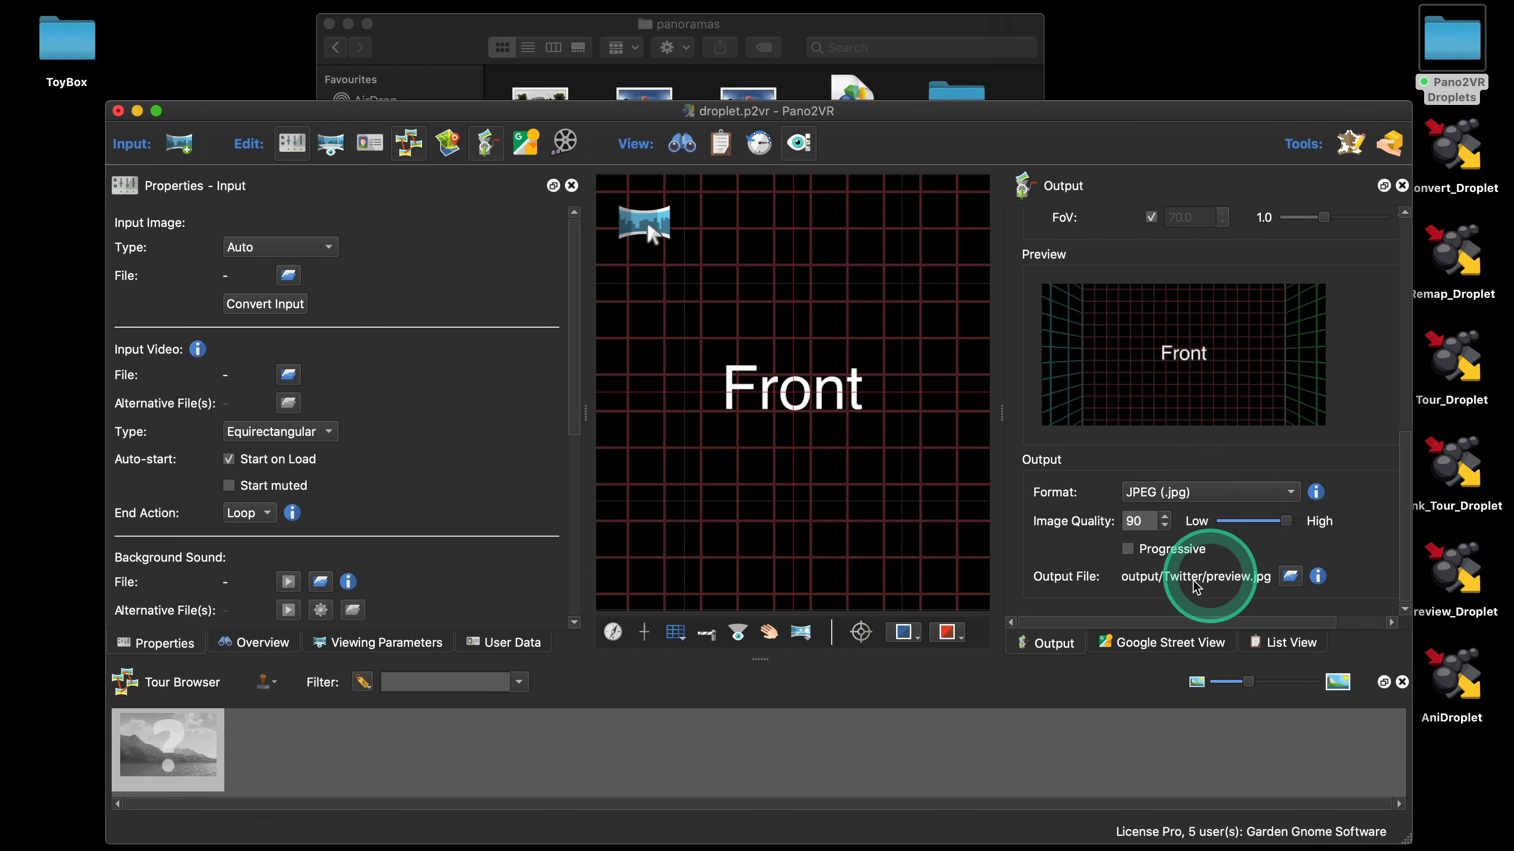
click(1290, 576)
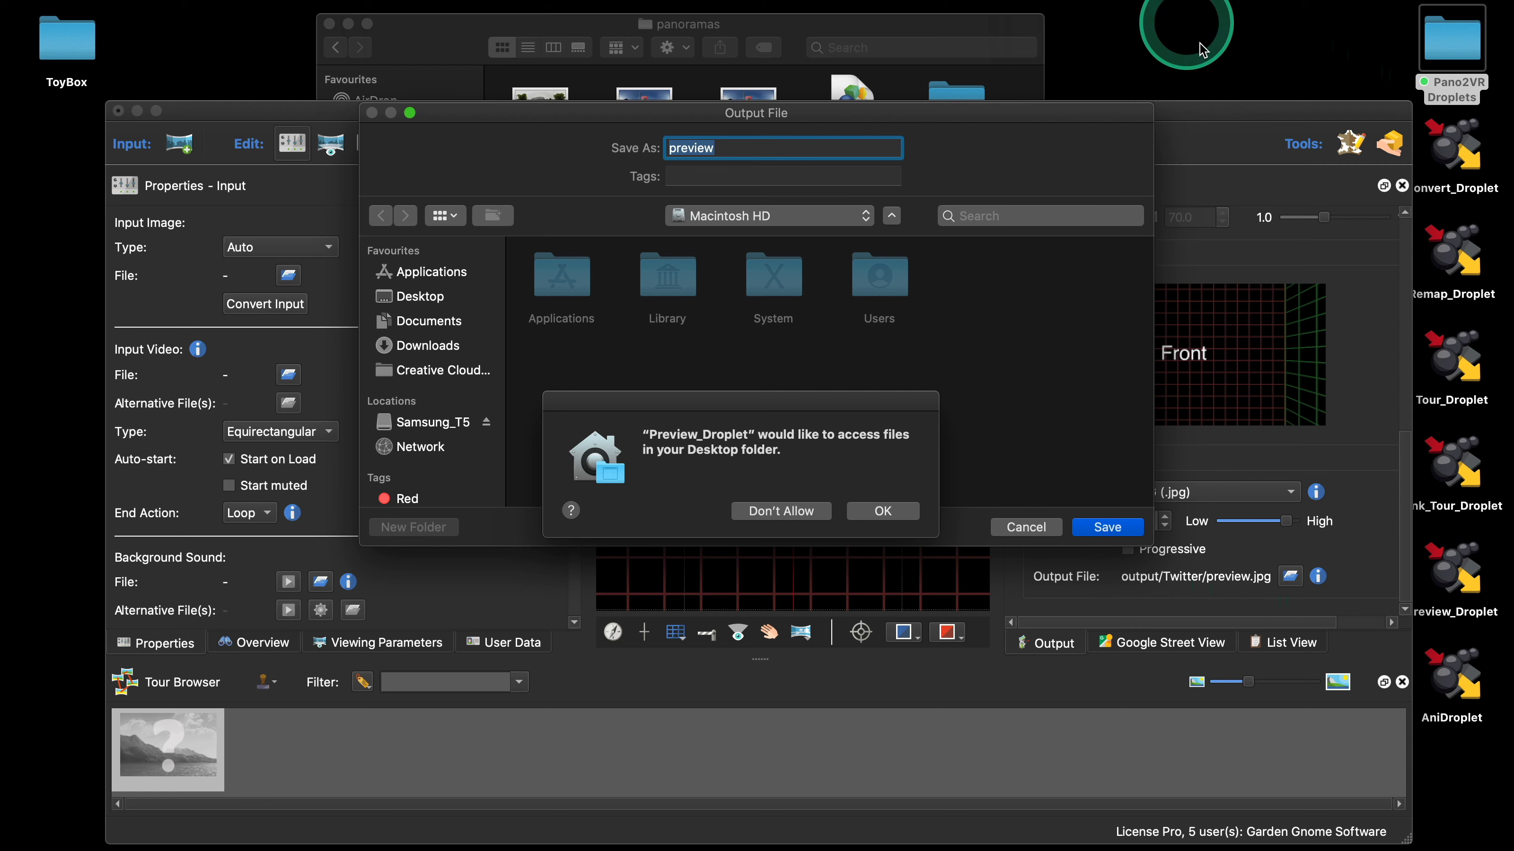
click(1207, 55)
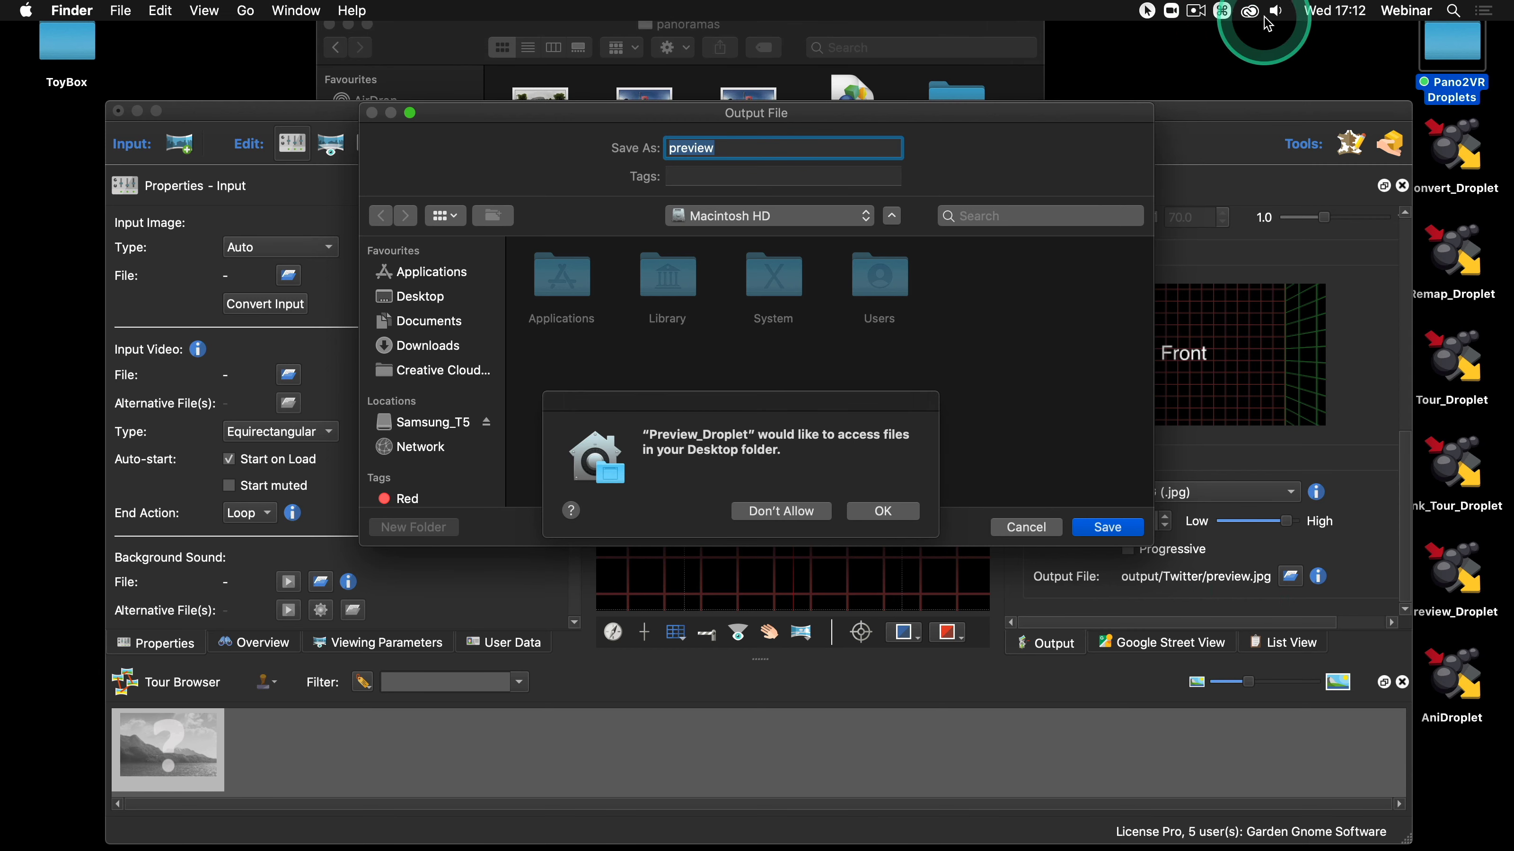
click(1147, 11)
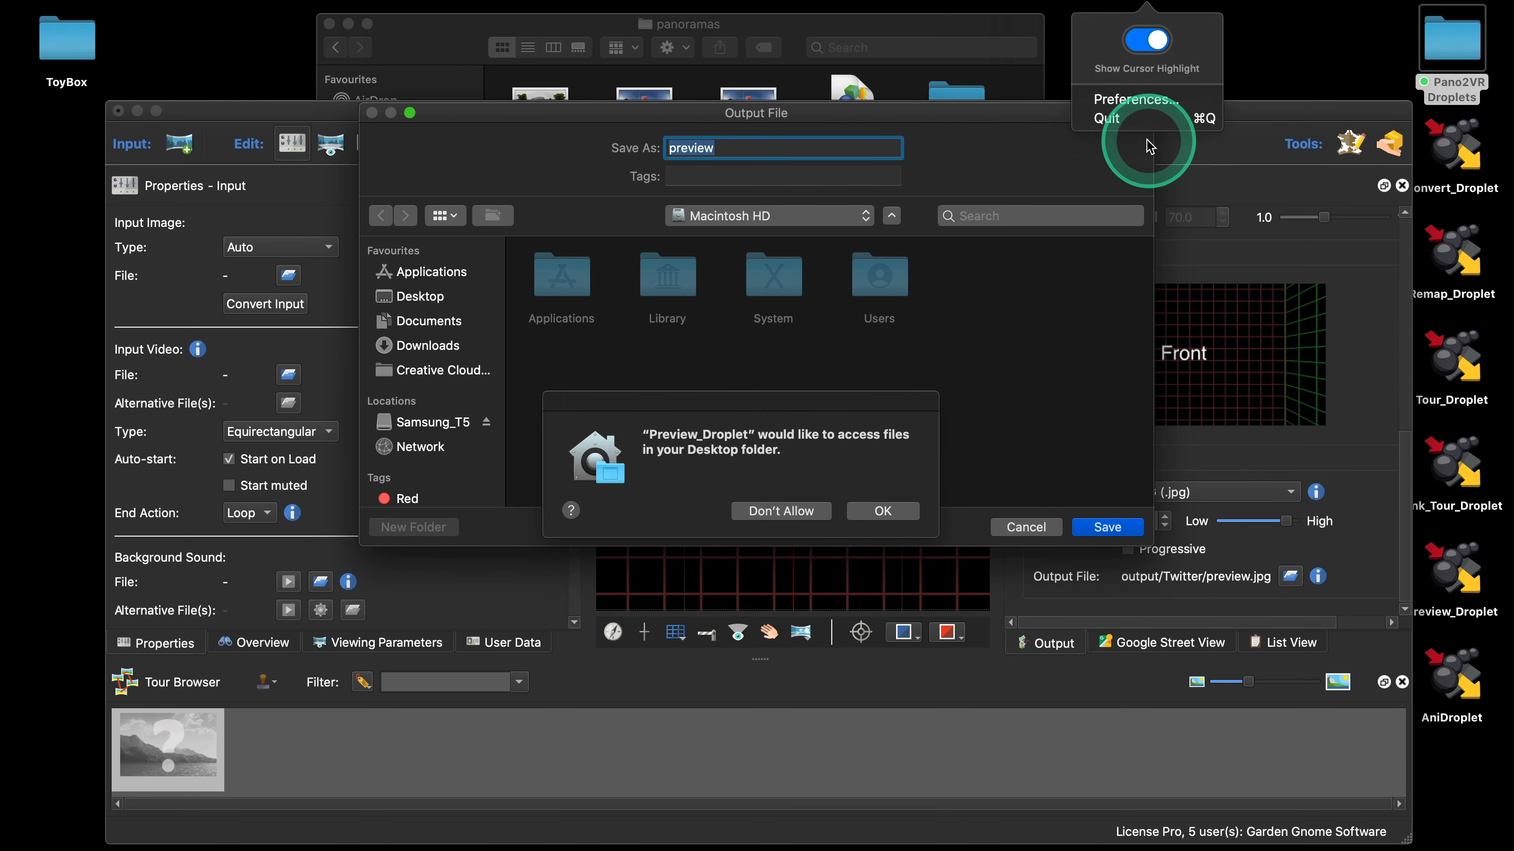
click(1136, 125)
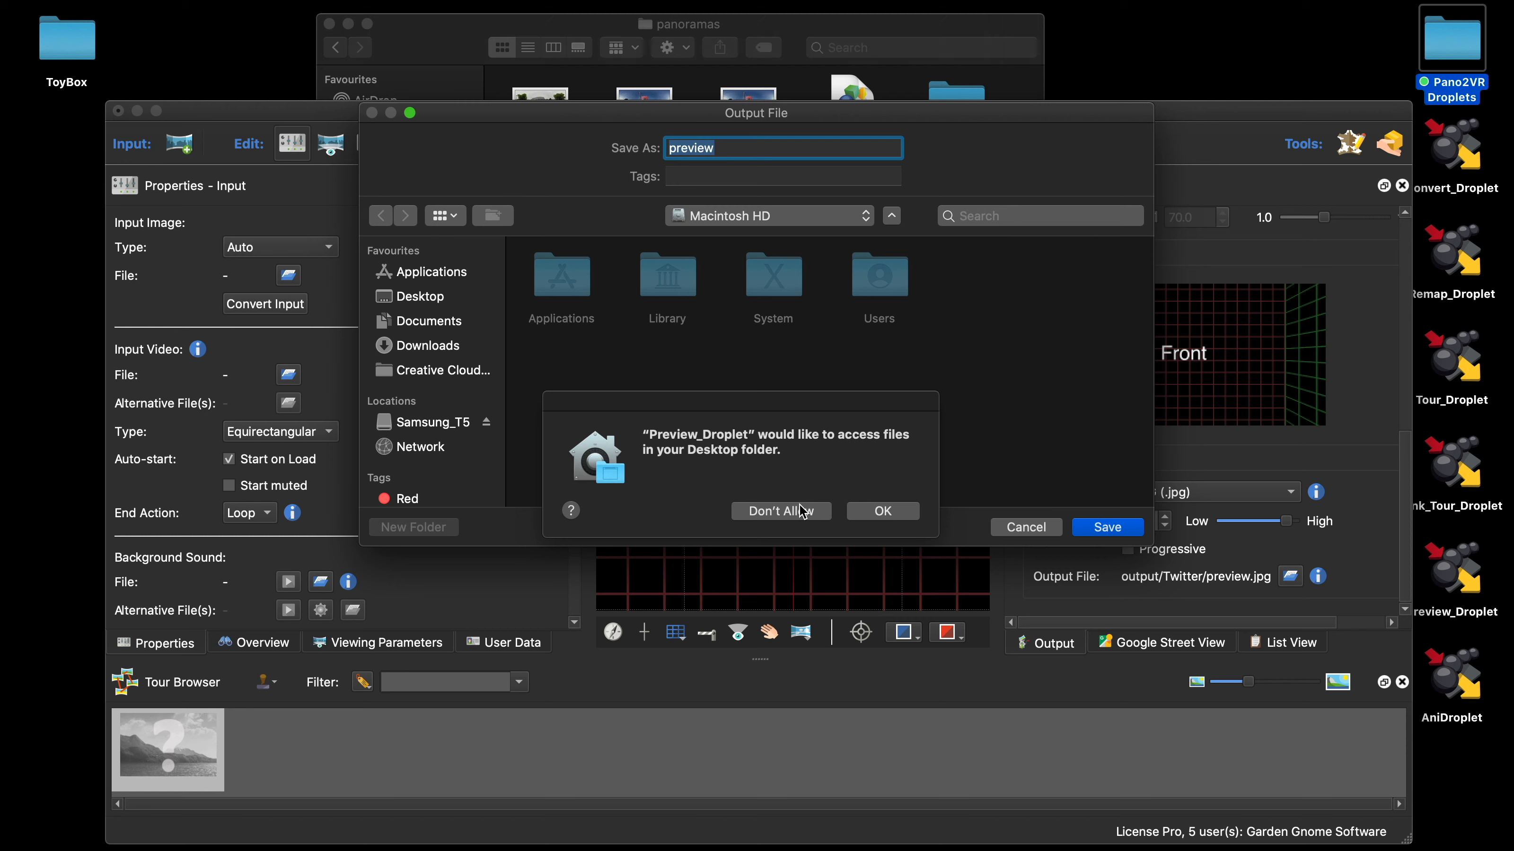
click(882, 514)
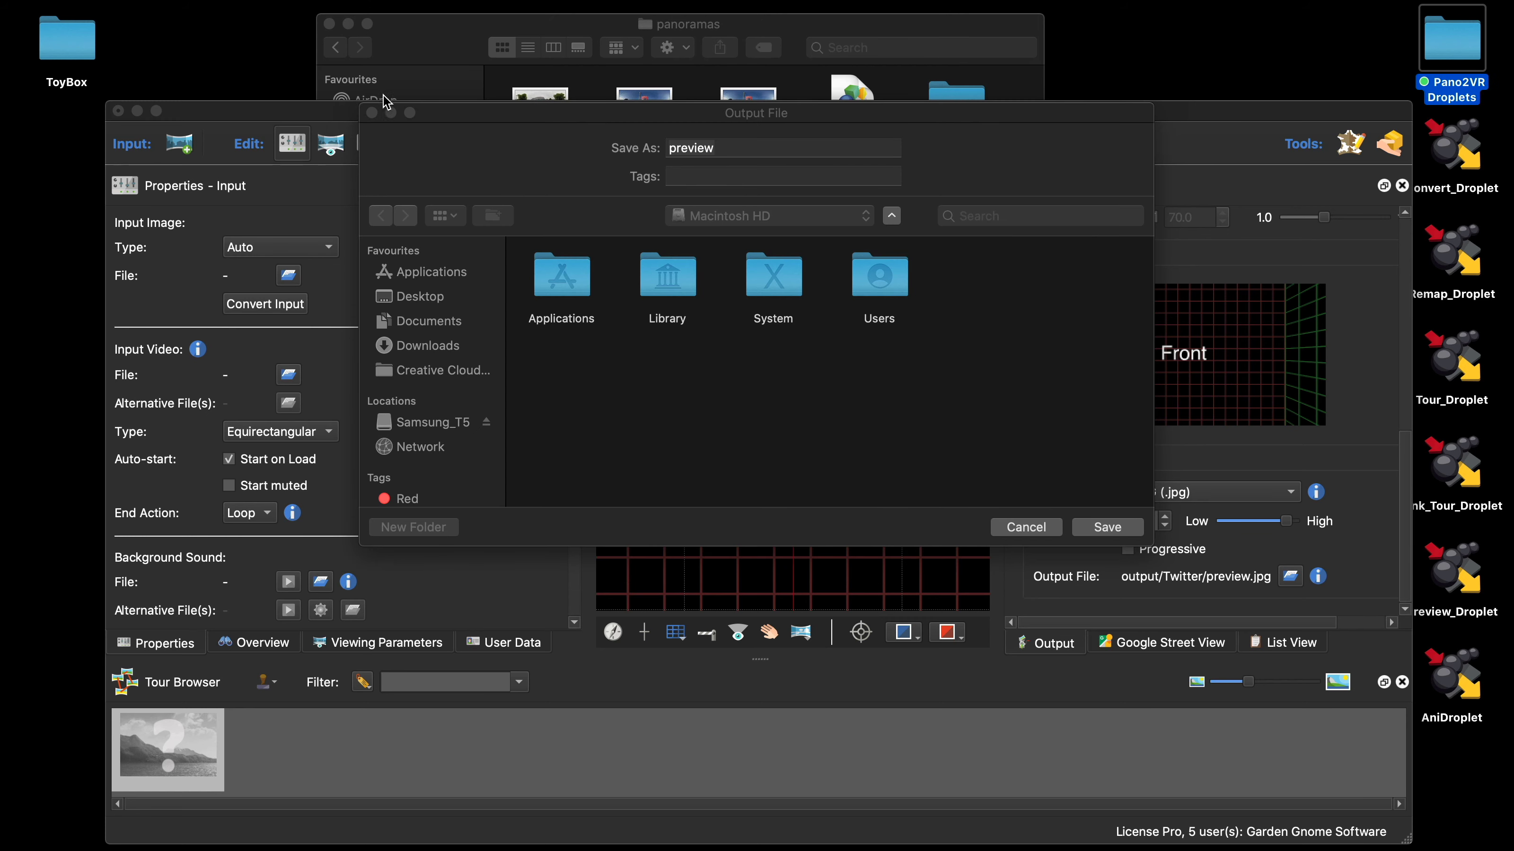
click(373, 123)
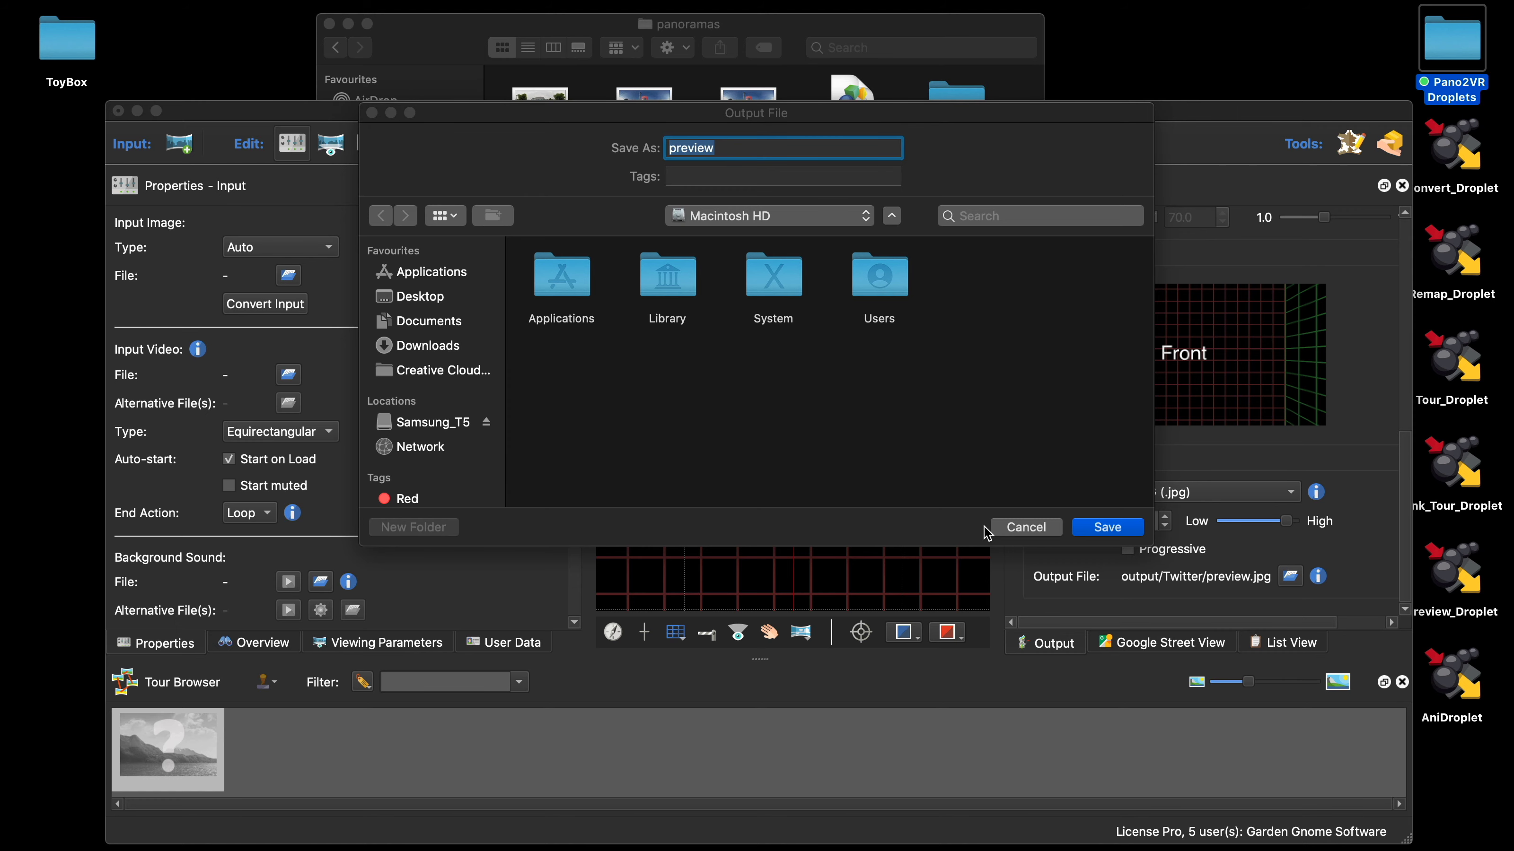
click(1018, 531)
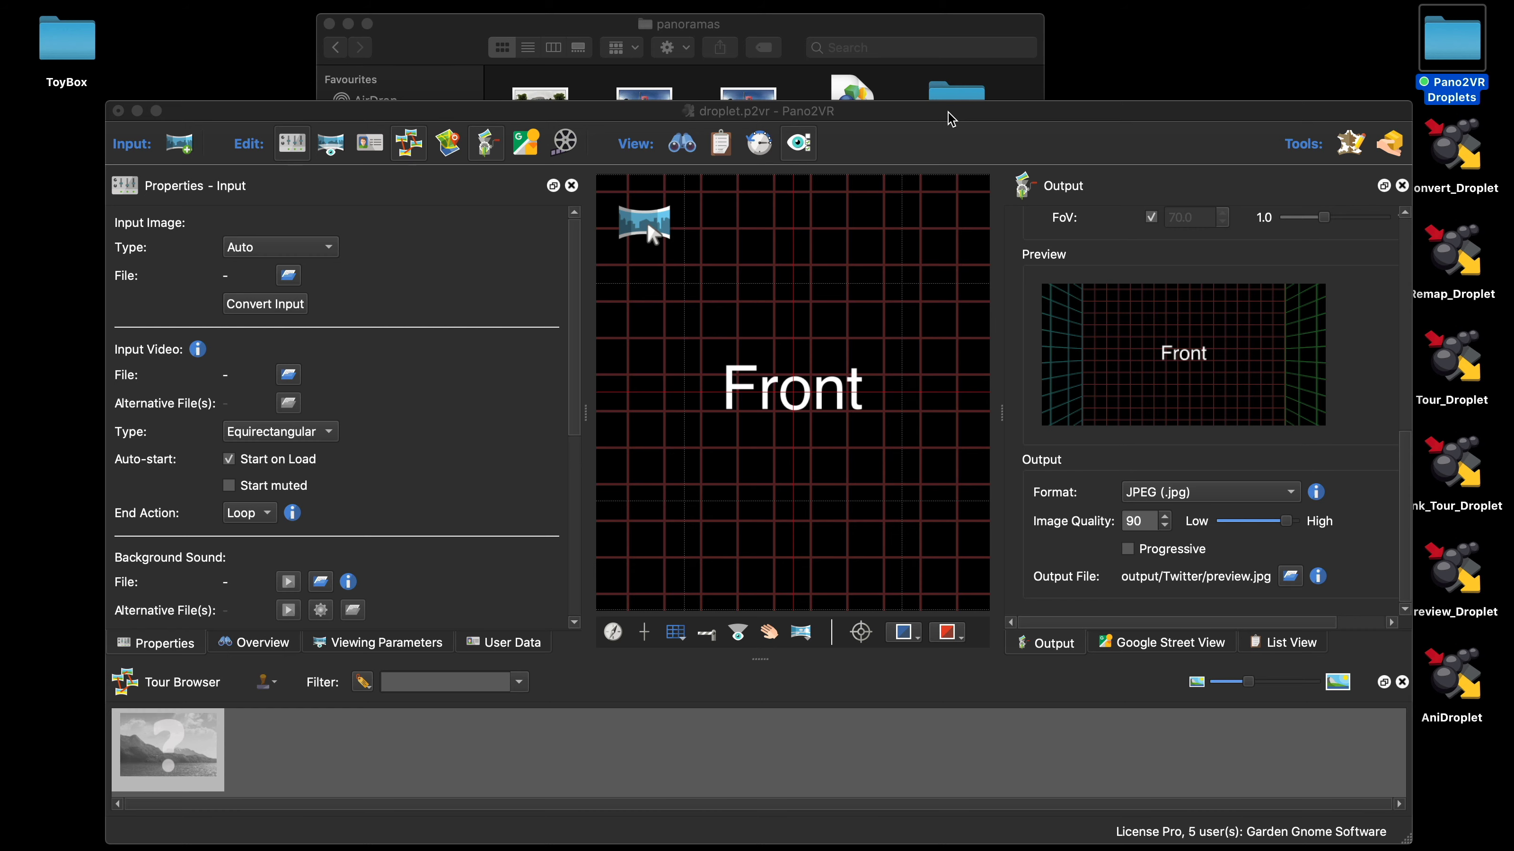
Reposition the droplet project window and launch Cursor Pro from the Applications folder
drag(1021, 121, 988, 69)
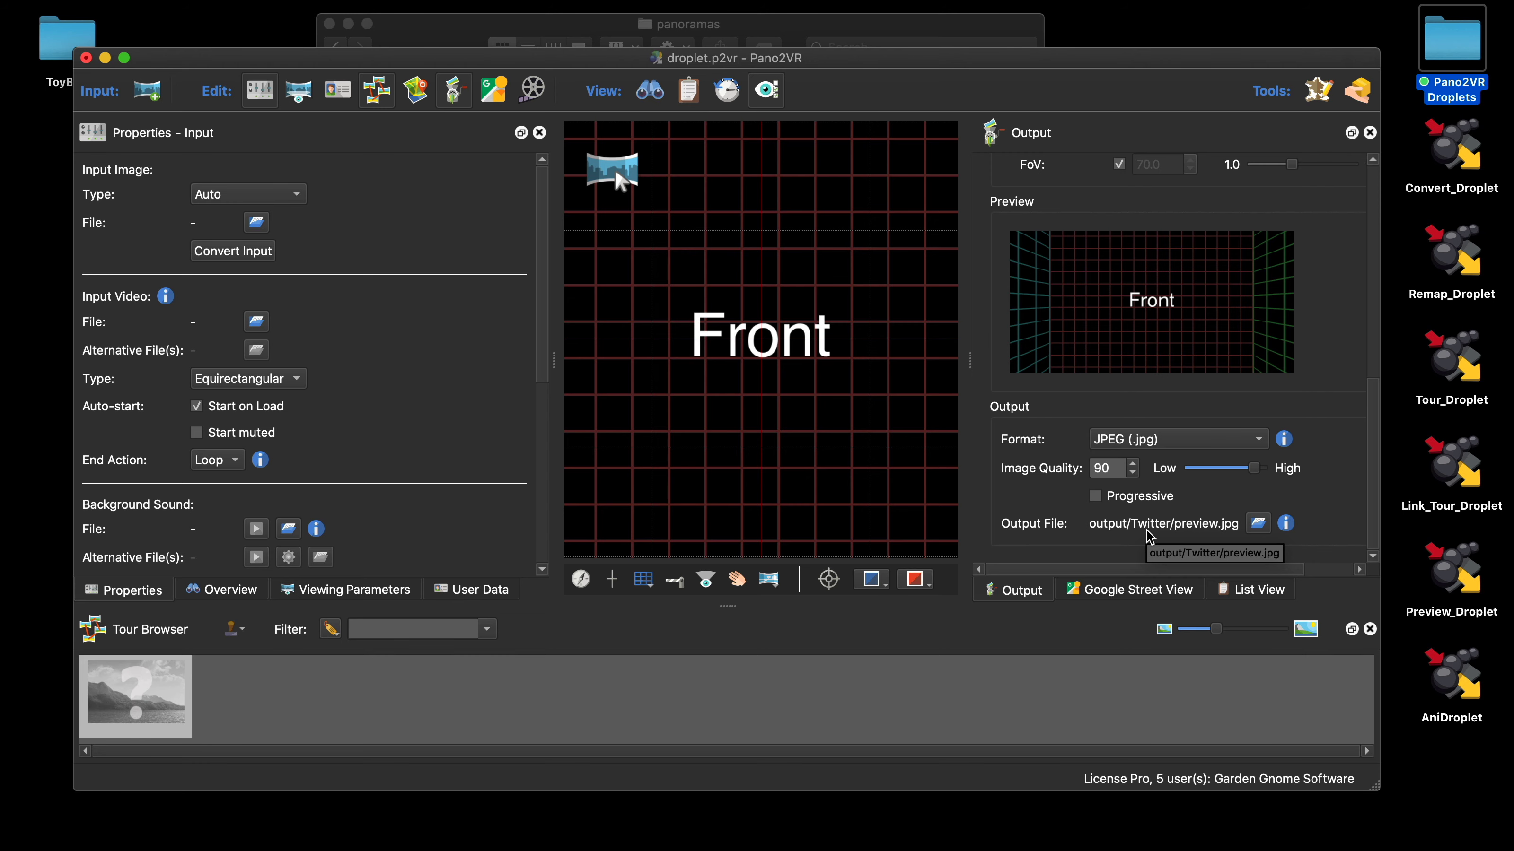
drag(1040, 71, 1067, 86)
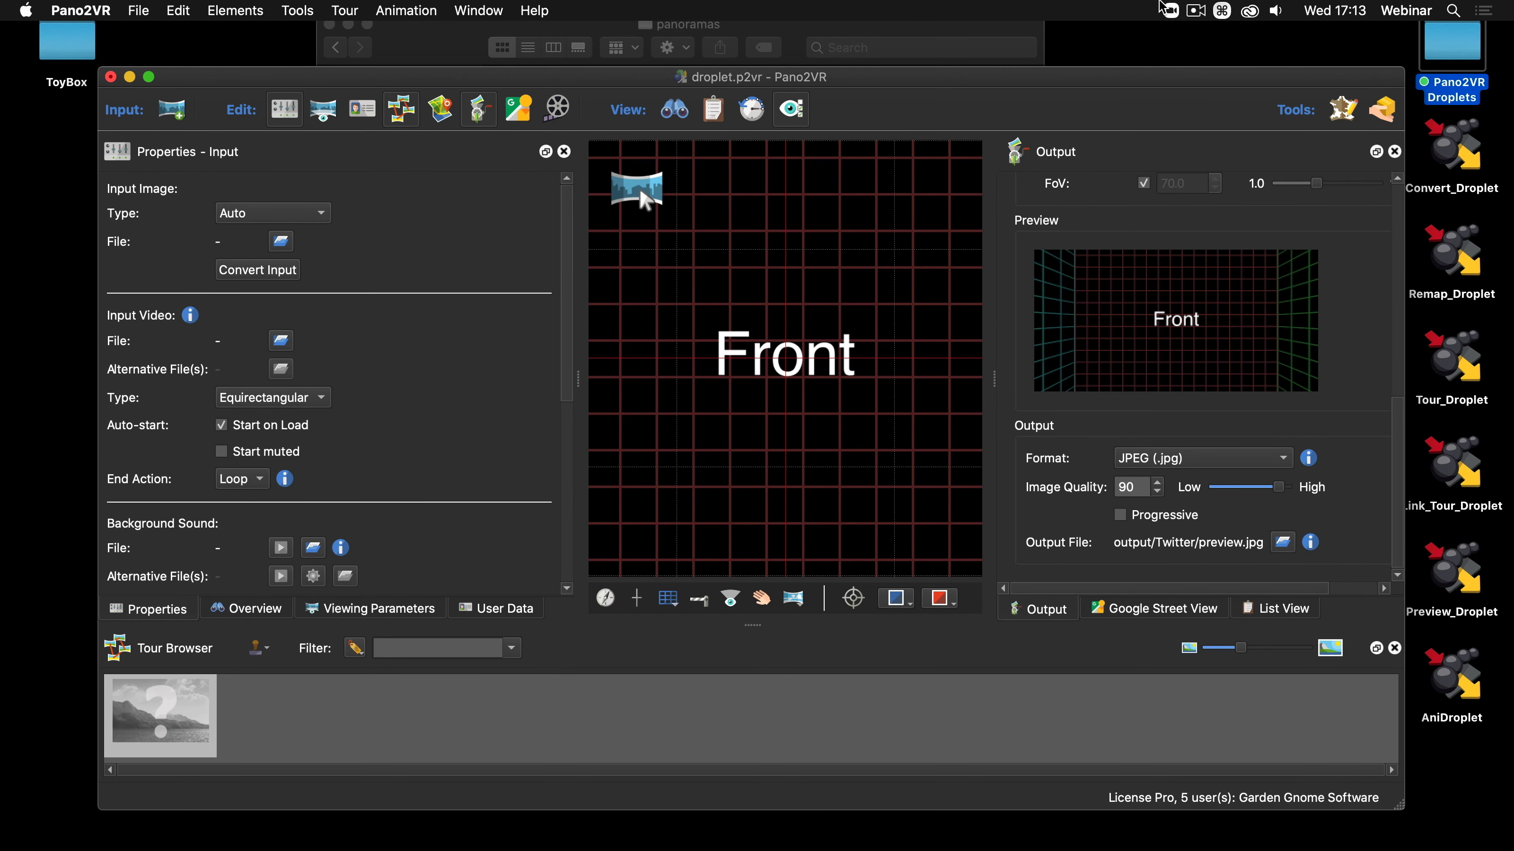
mouse_move(1004, 841)
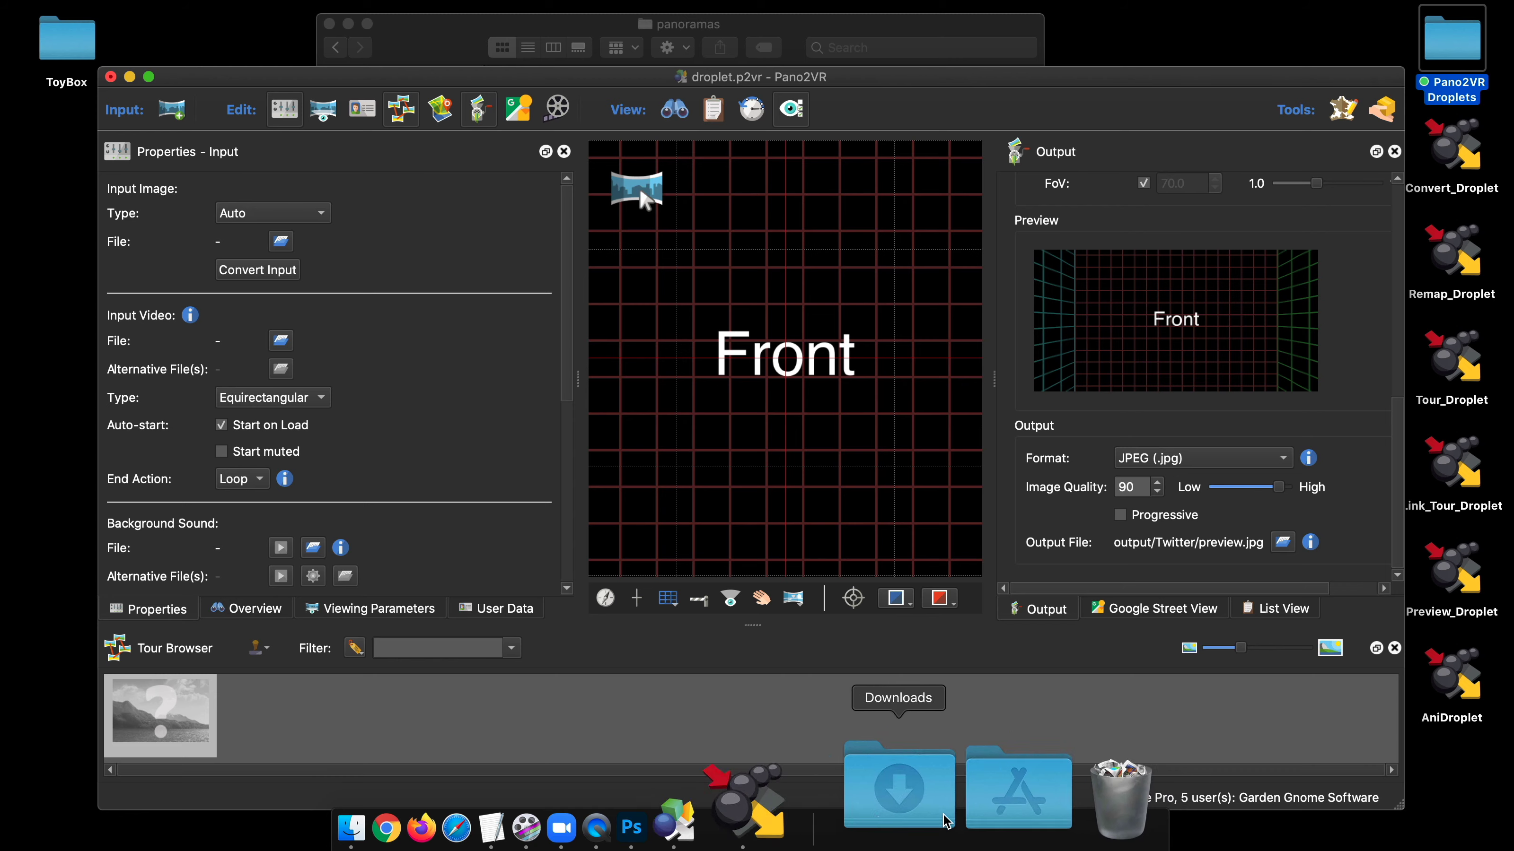
click(977, 793)
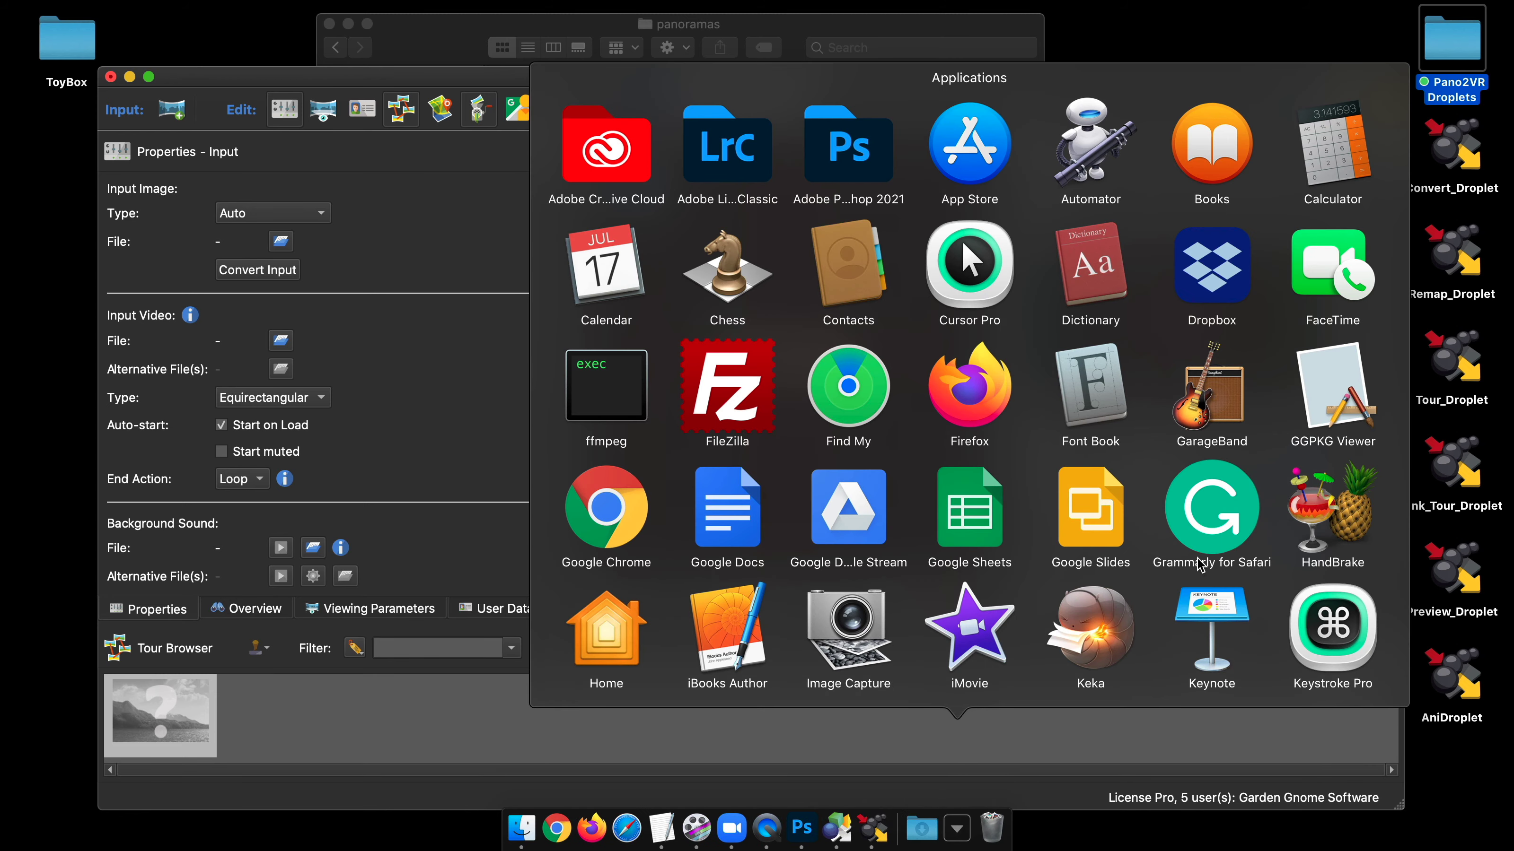
click(1002, 298)
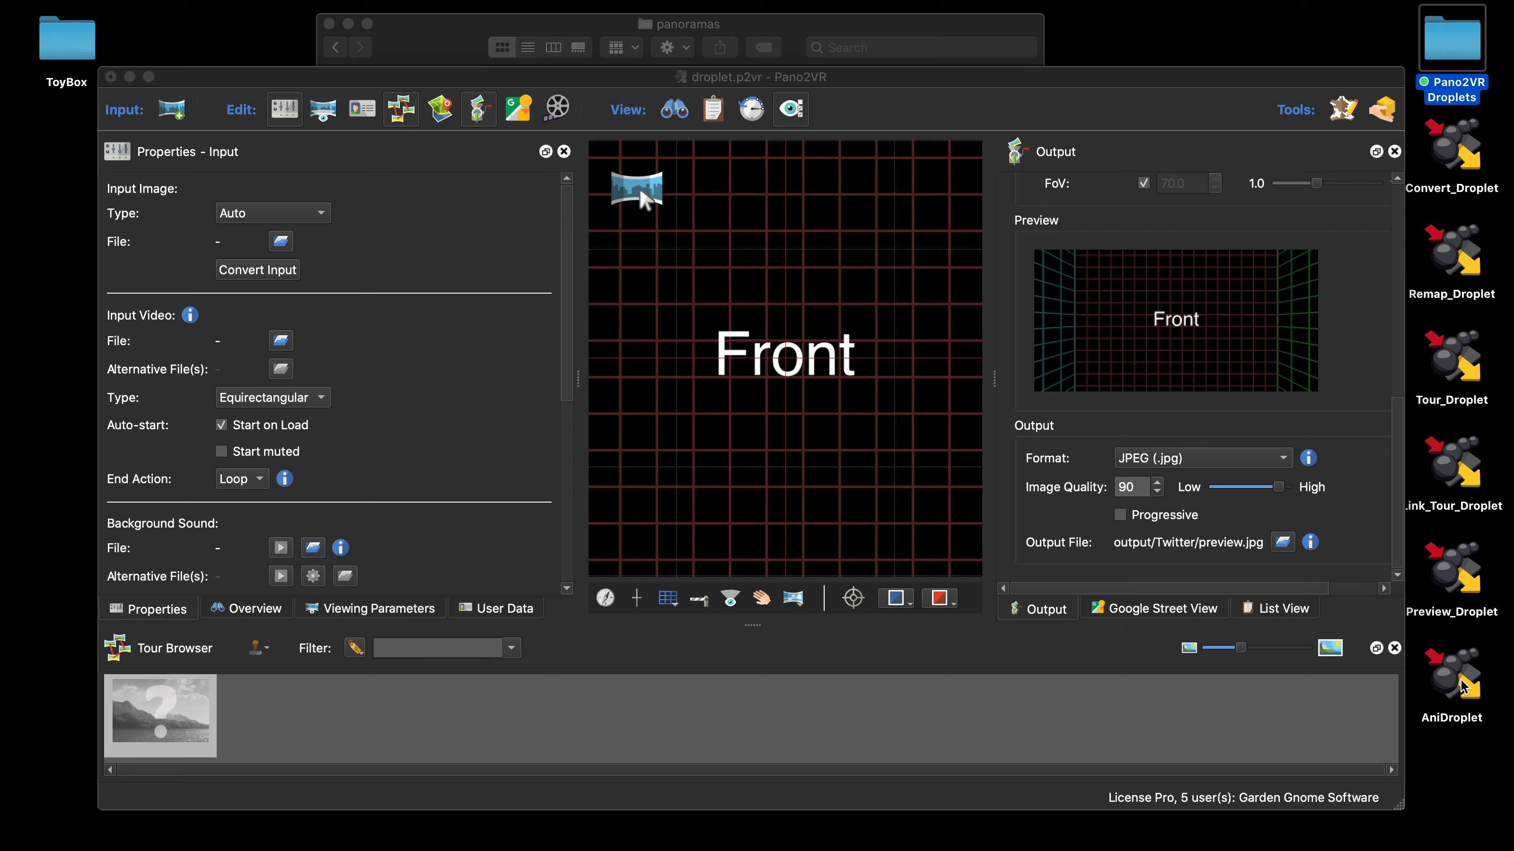
drag(1349, 83, 1181, 189)
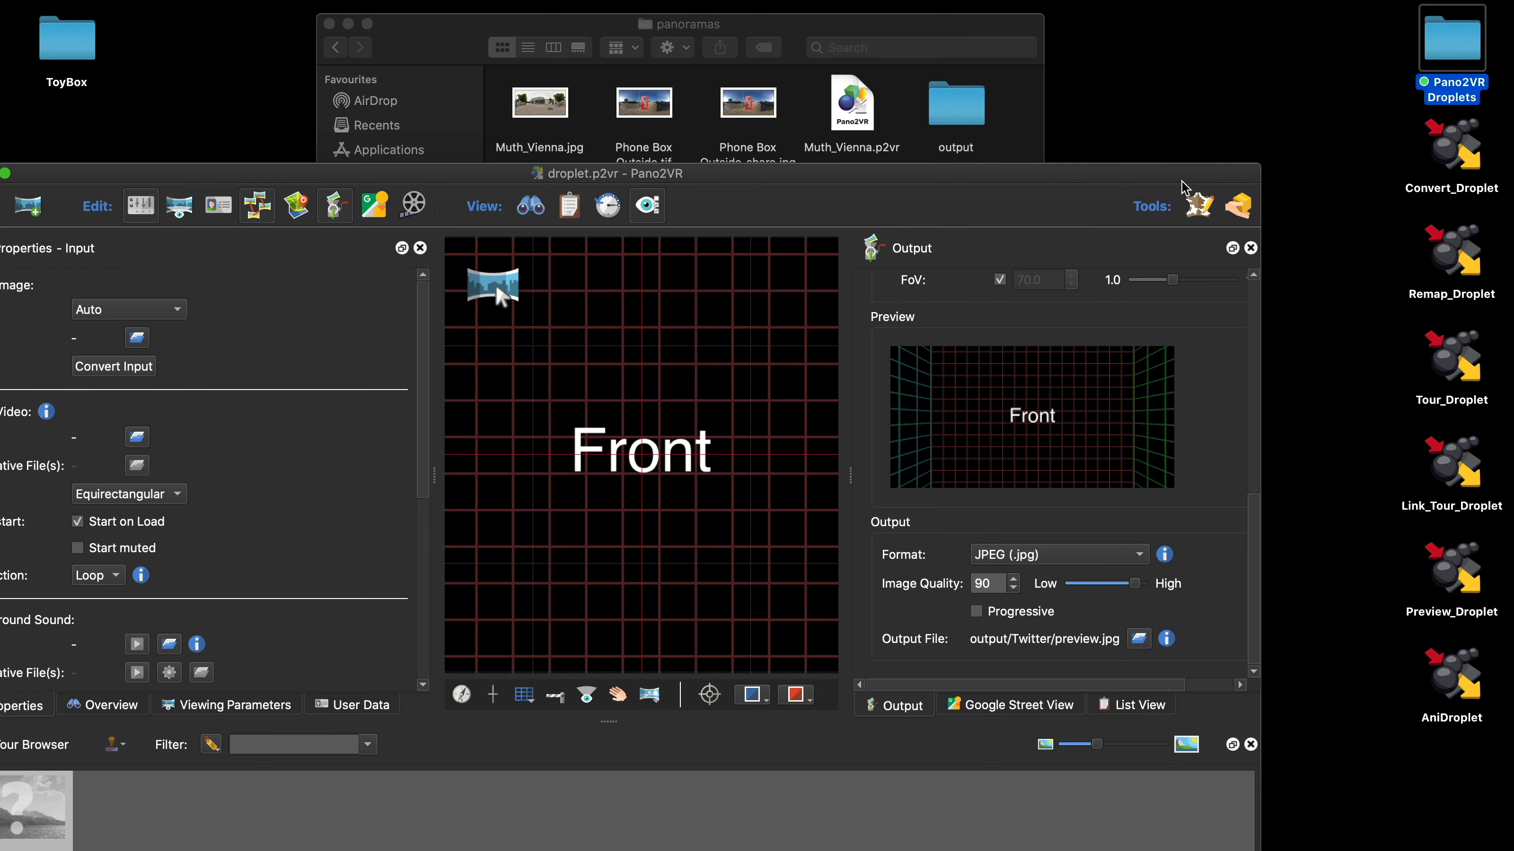
drag(1182, 185, 1222, 117)
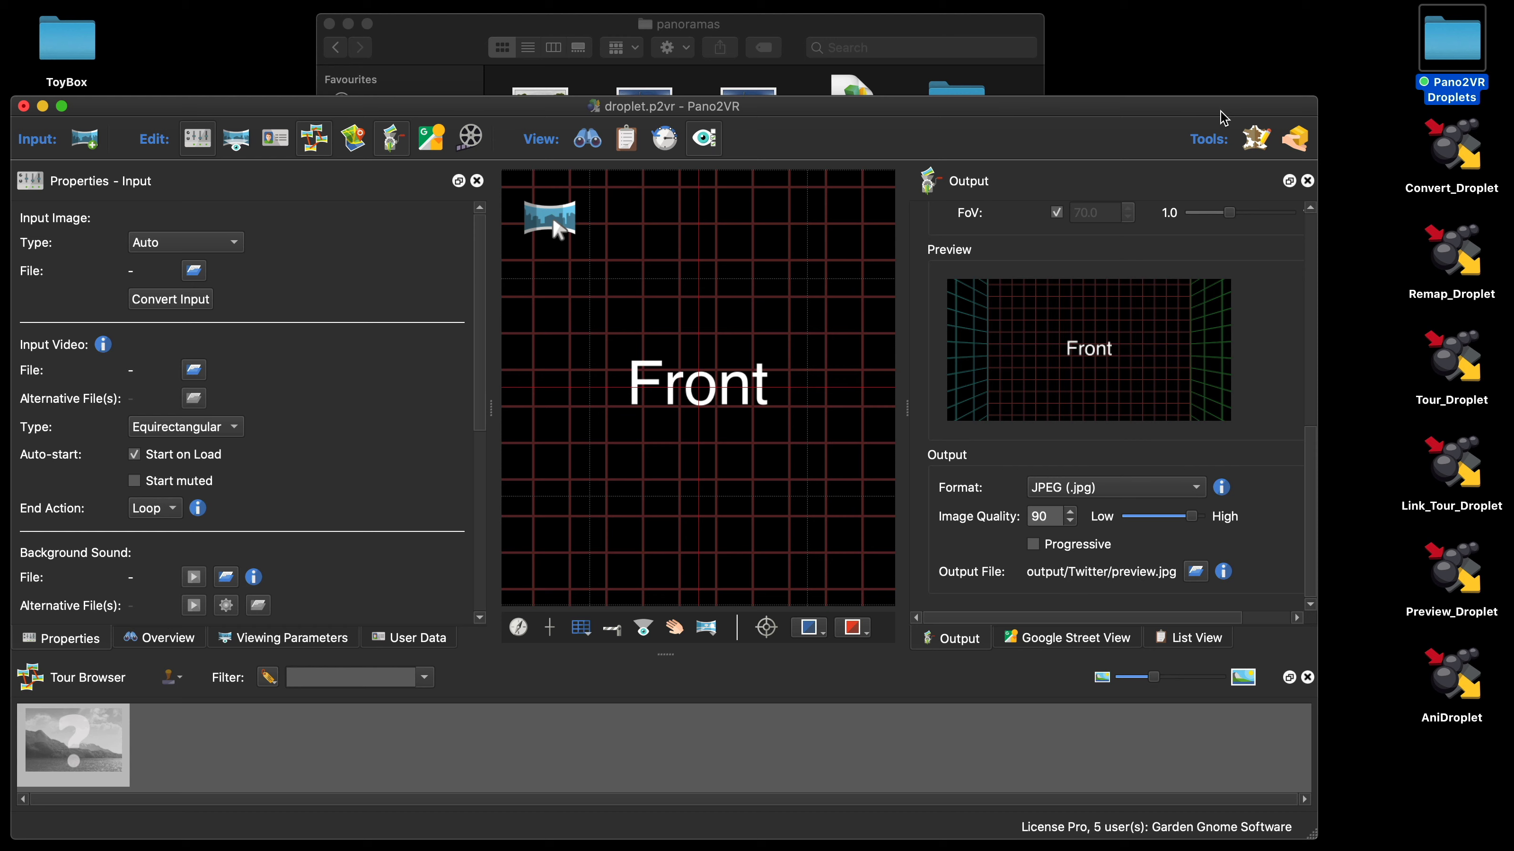
double_click(66, 42)
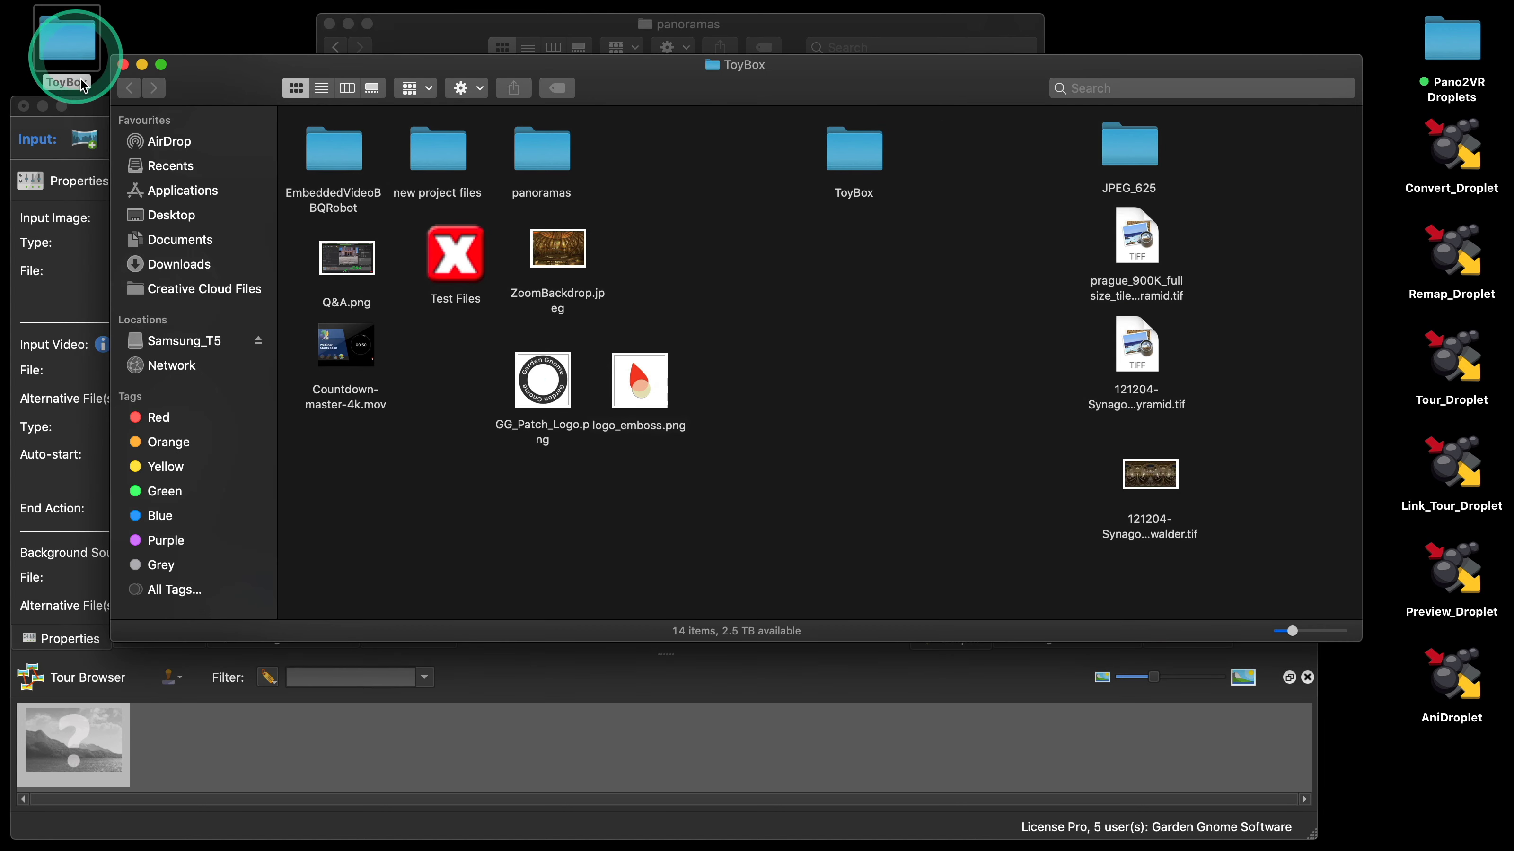
drag(601, 76, 504, 59)
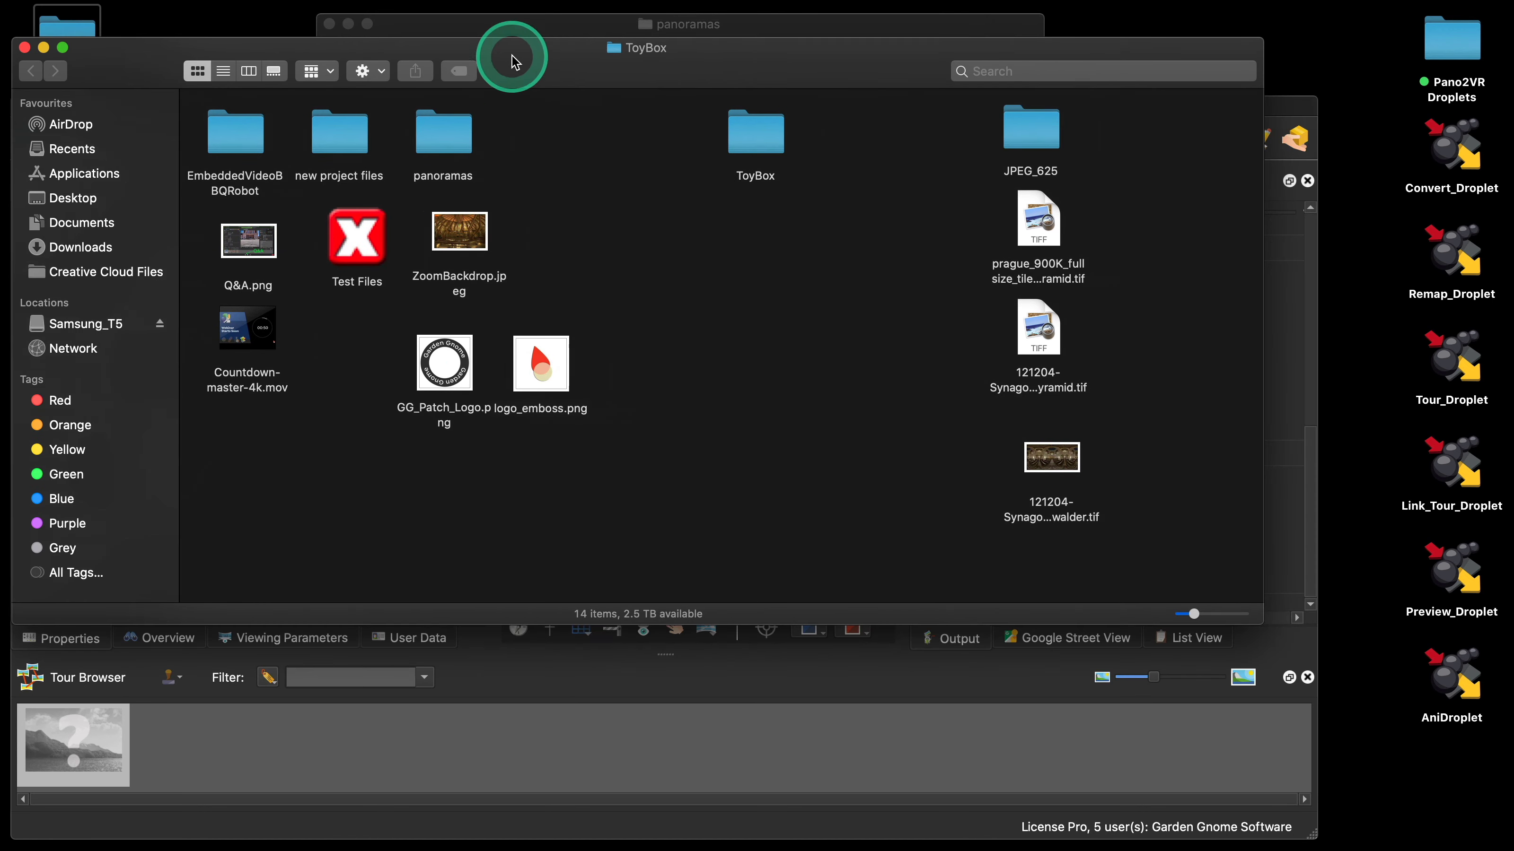
click(25, 47)
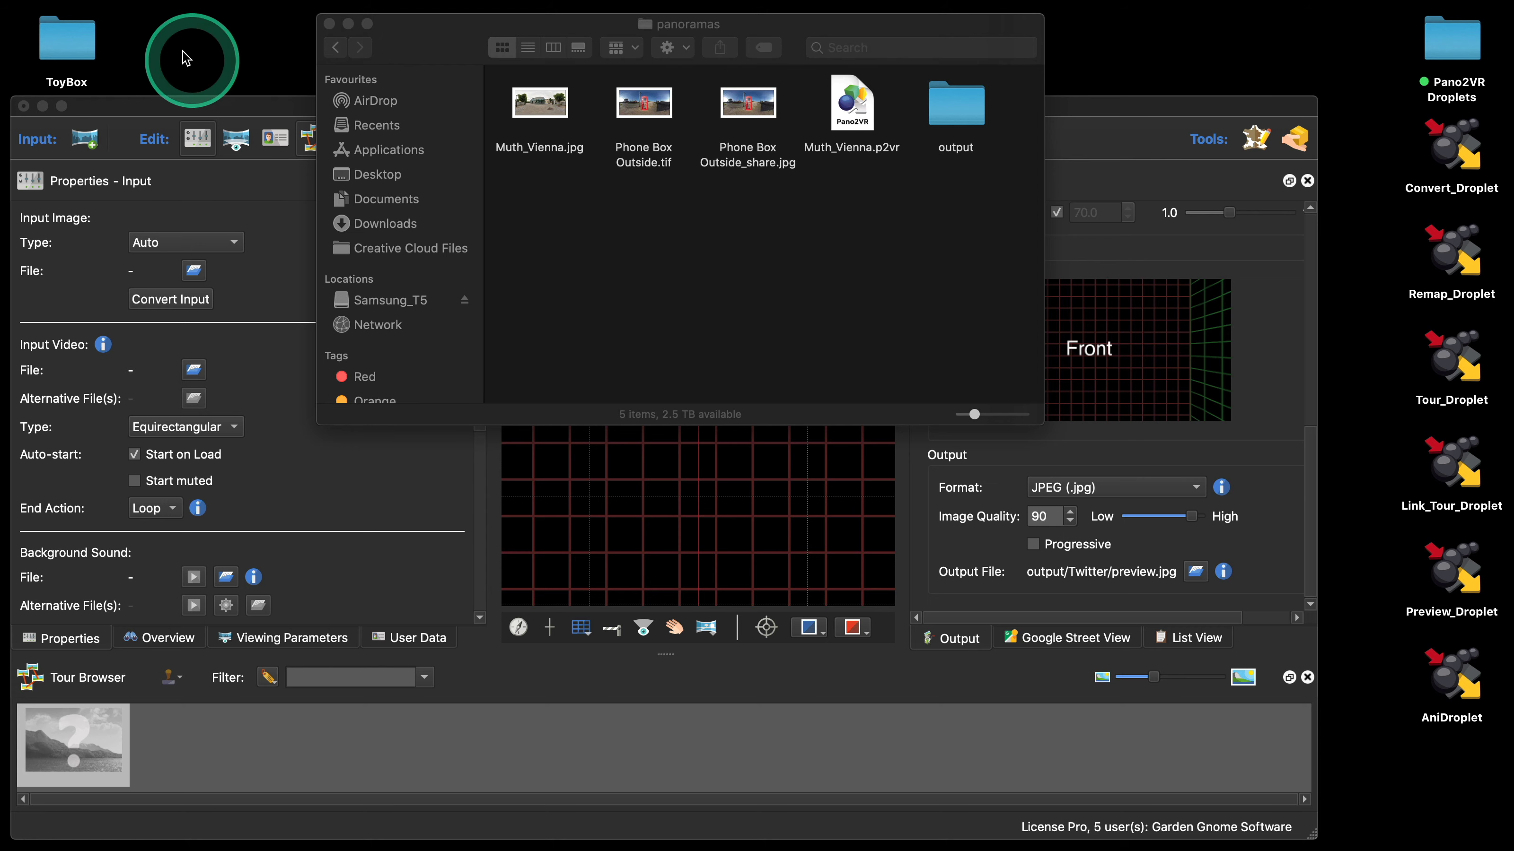
double_click(67, 42)
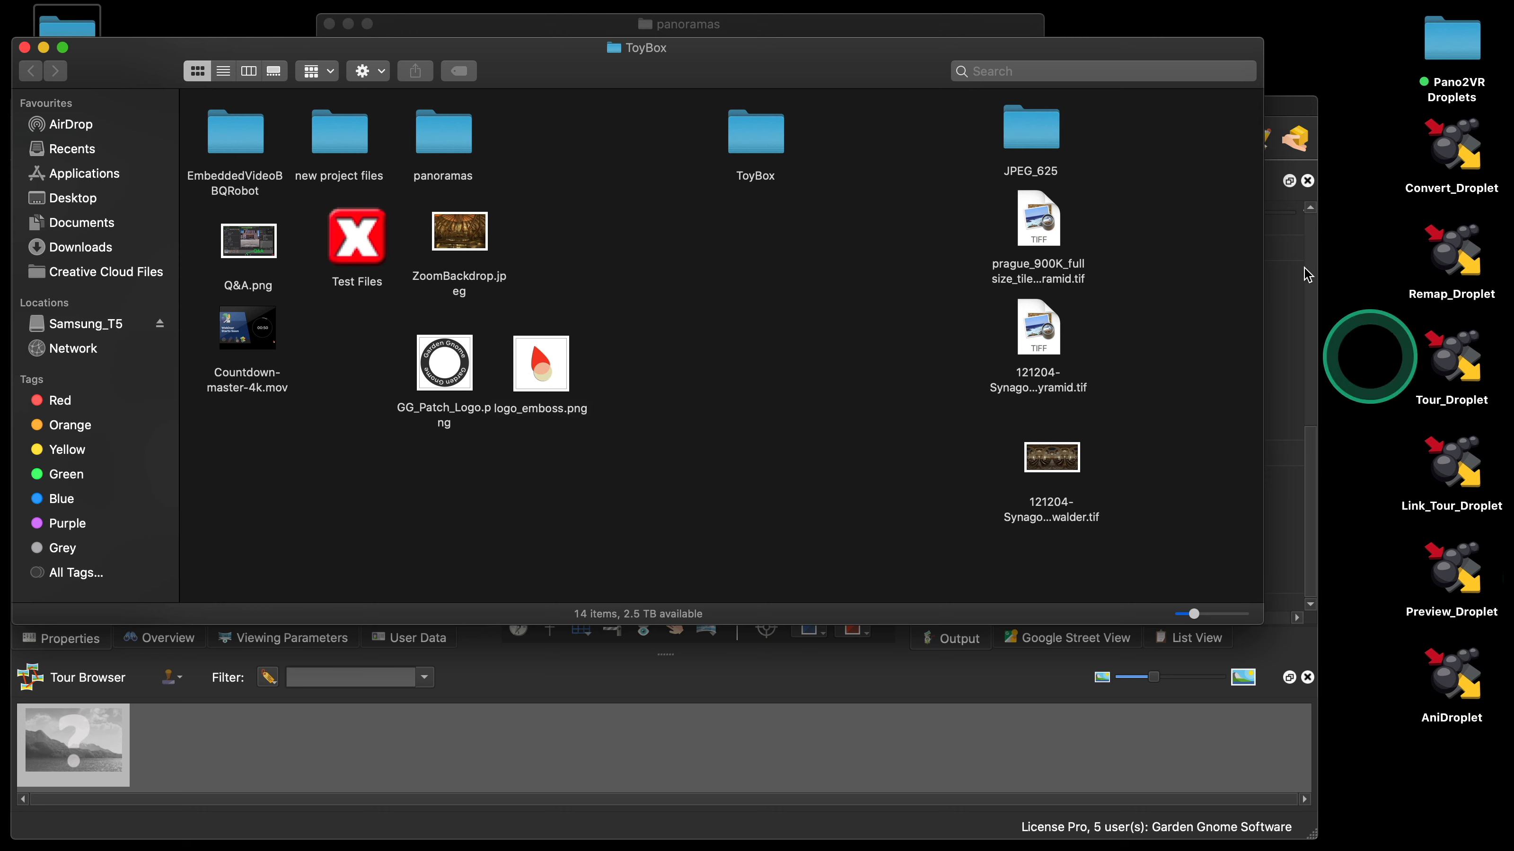
click(25, 47)
click(146, 51)
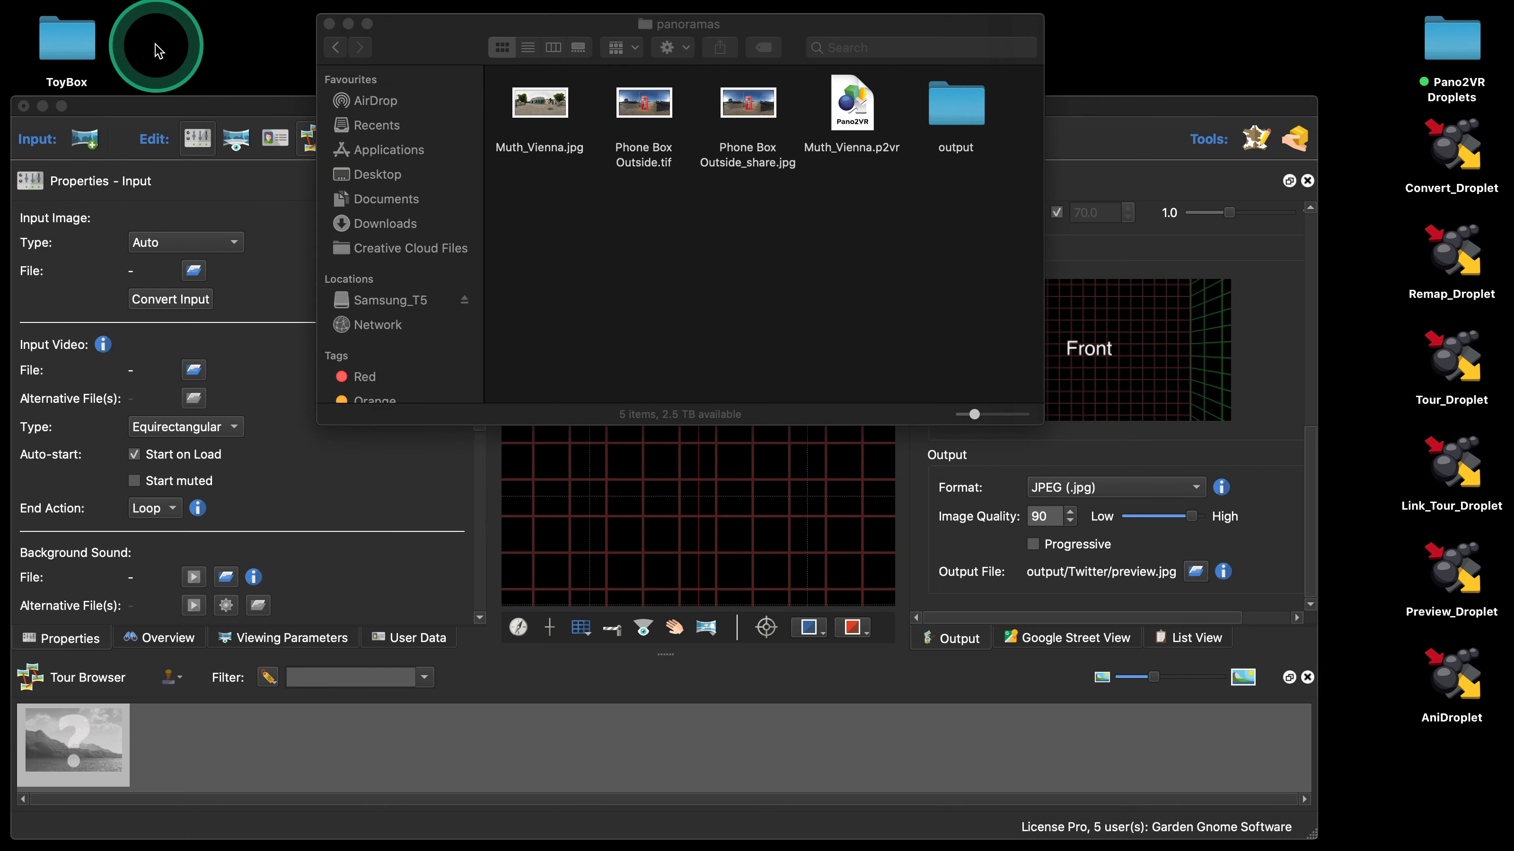